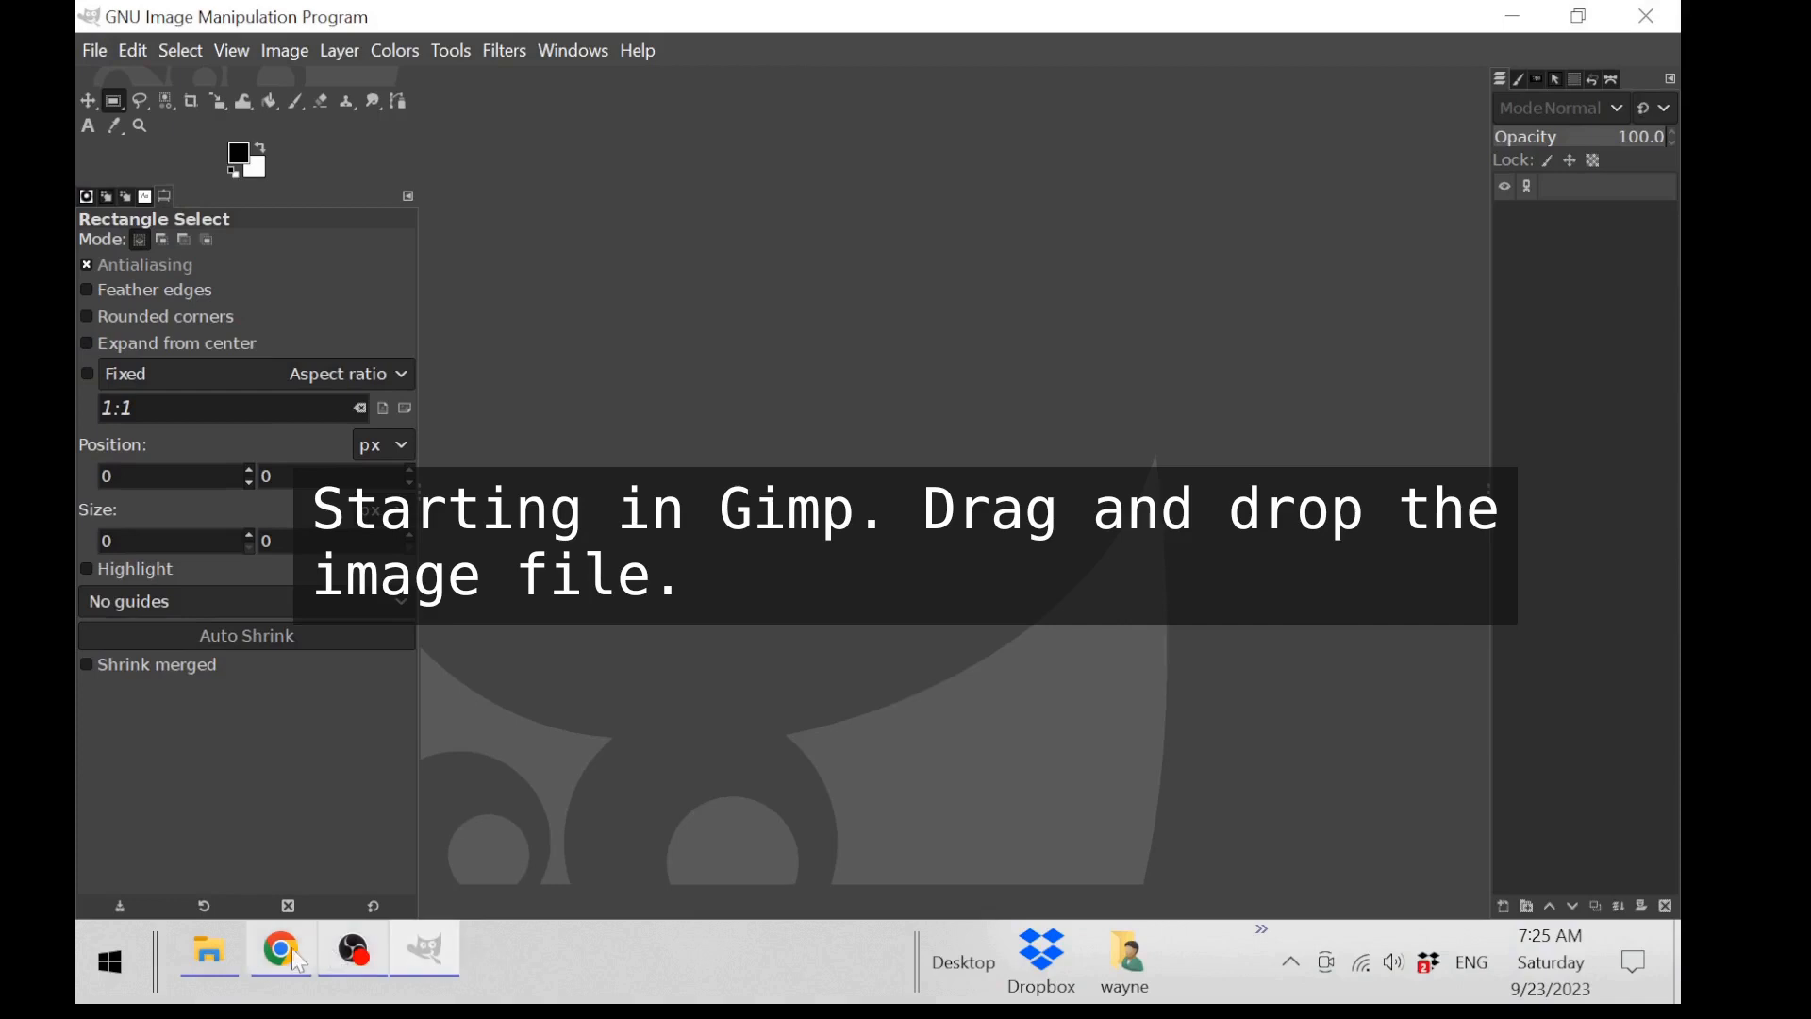
# Step: Open the MouseBubble picture from the Pix folder as a new image in GIMP
pyautogui.moveTo(213, 945)
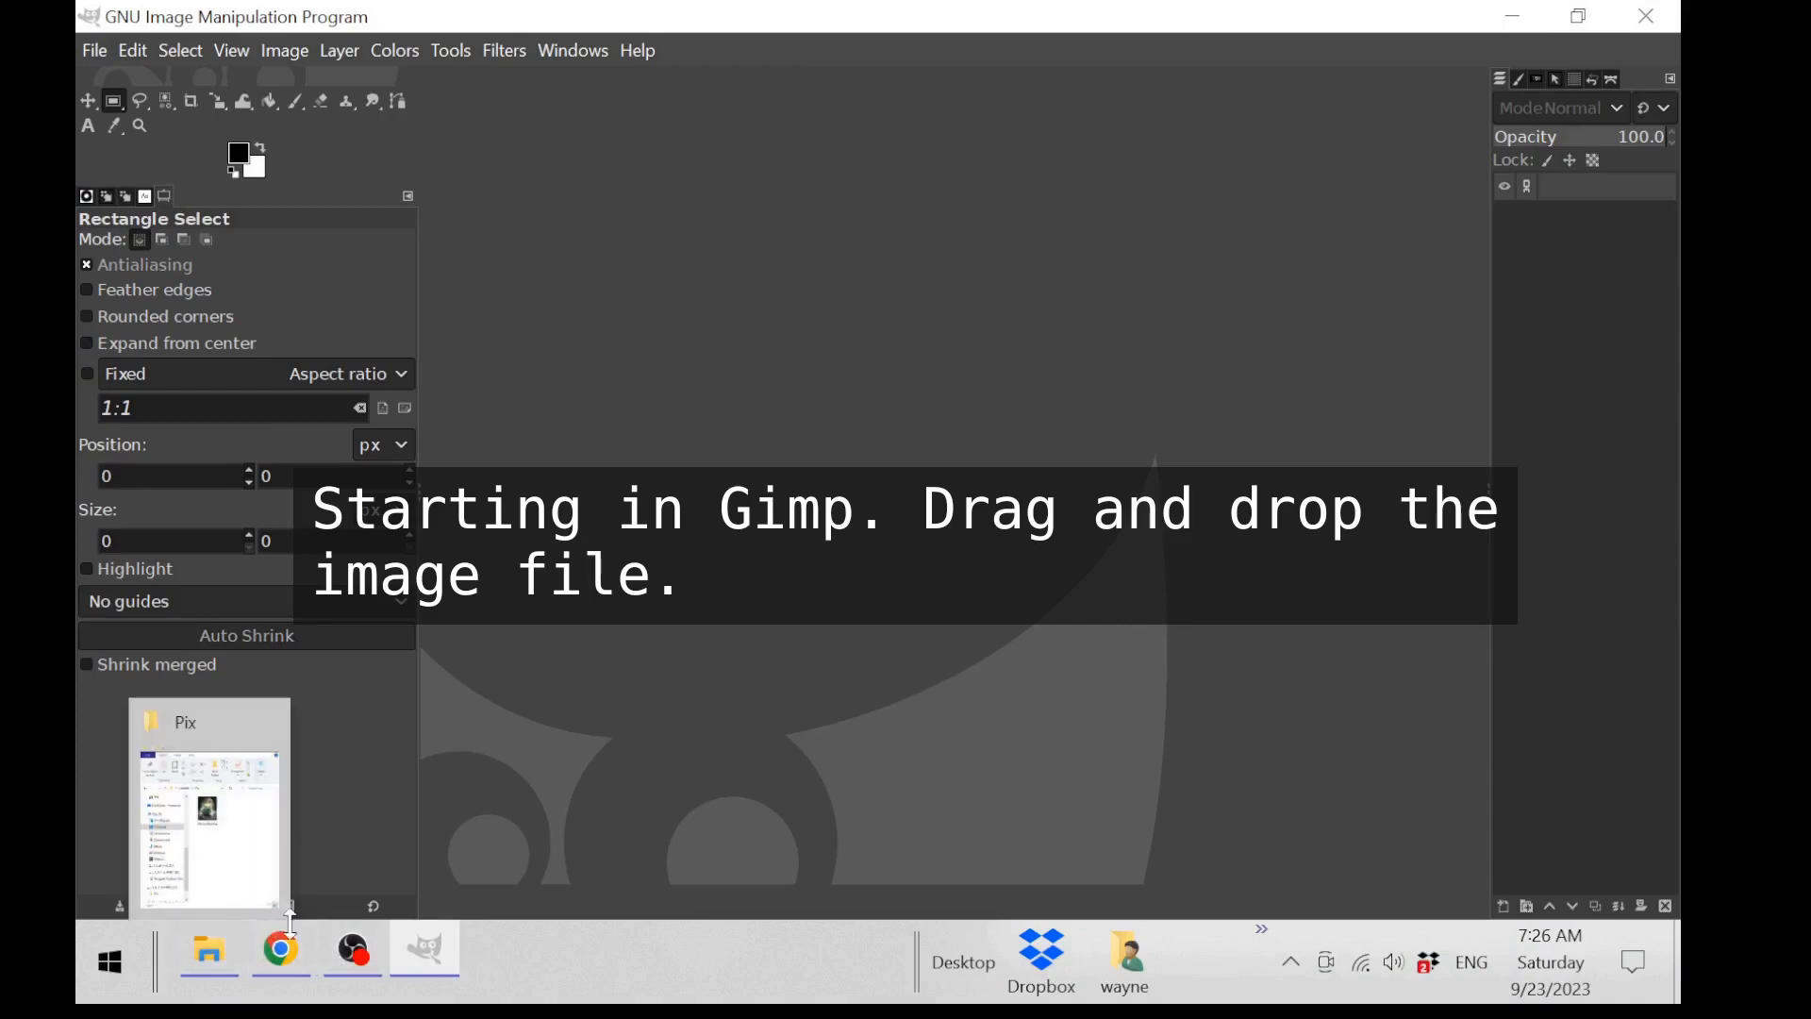
pyautogui.click(330, 830)
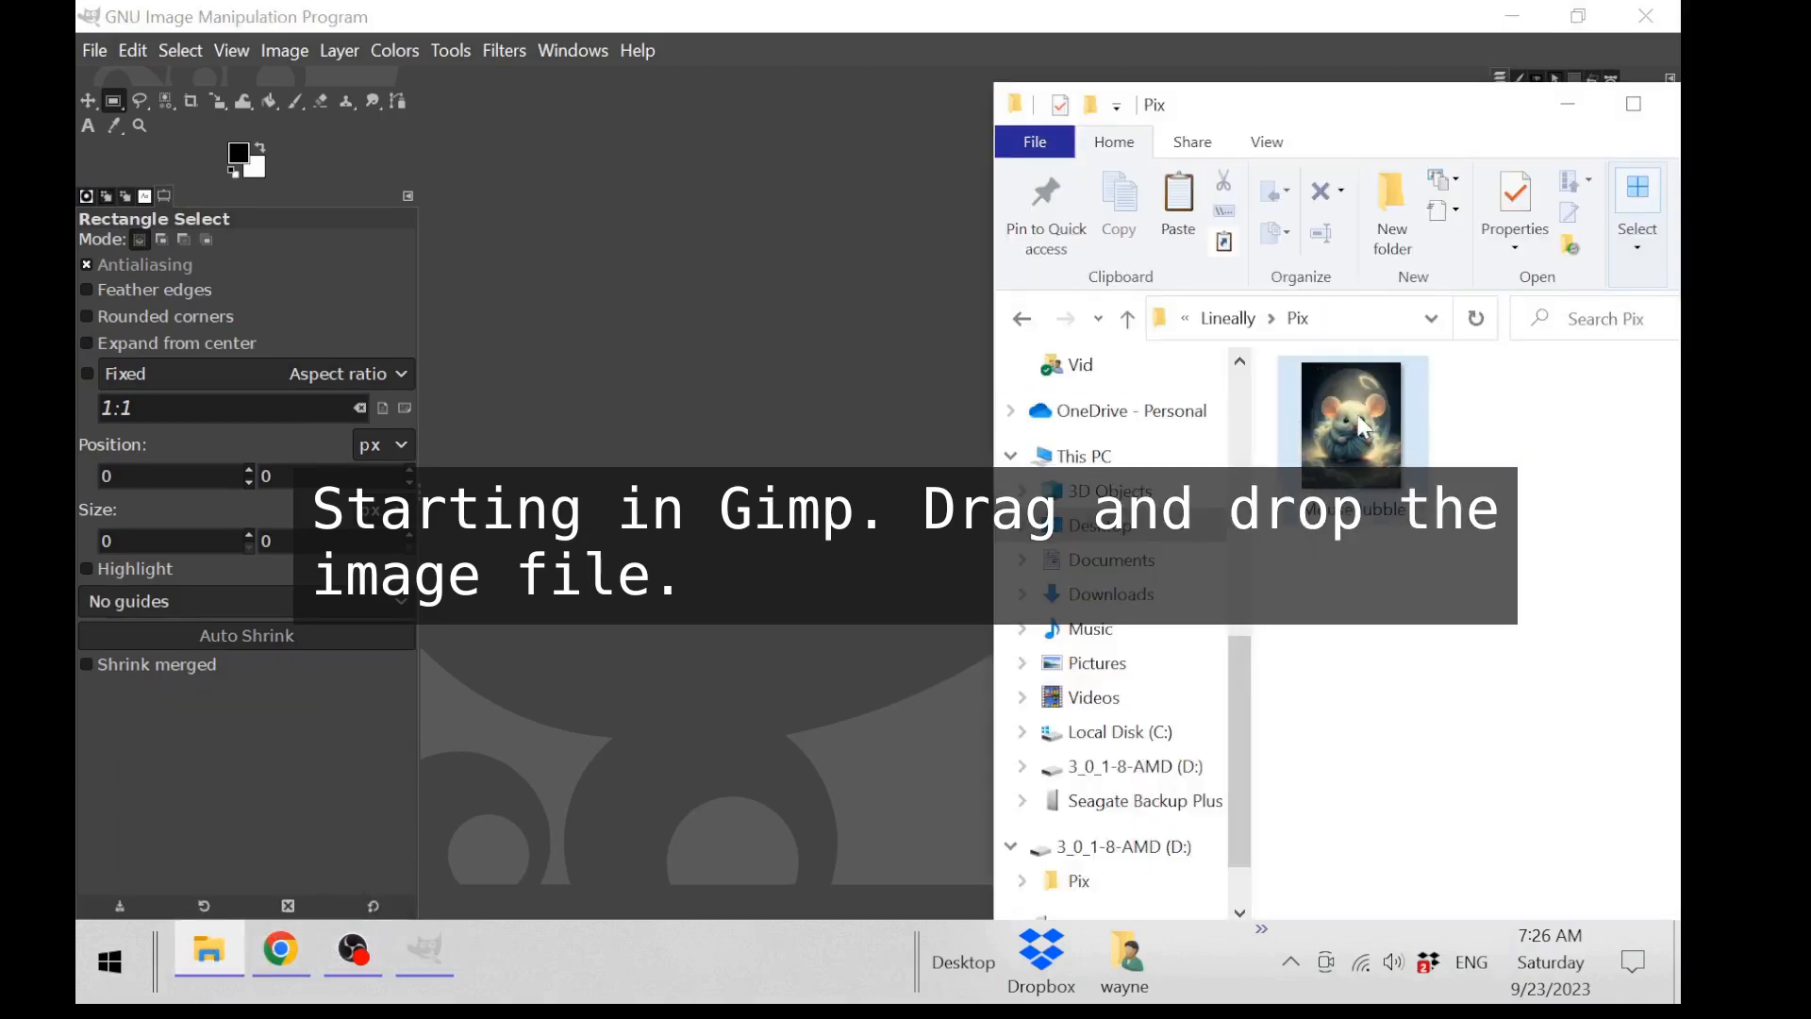
pyautogui.moveTo(1364, 429); pyautogui.dragTo(960, 522)
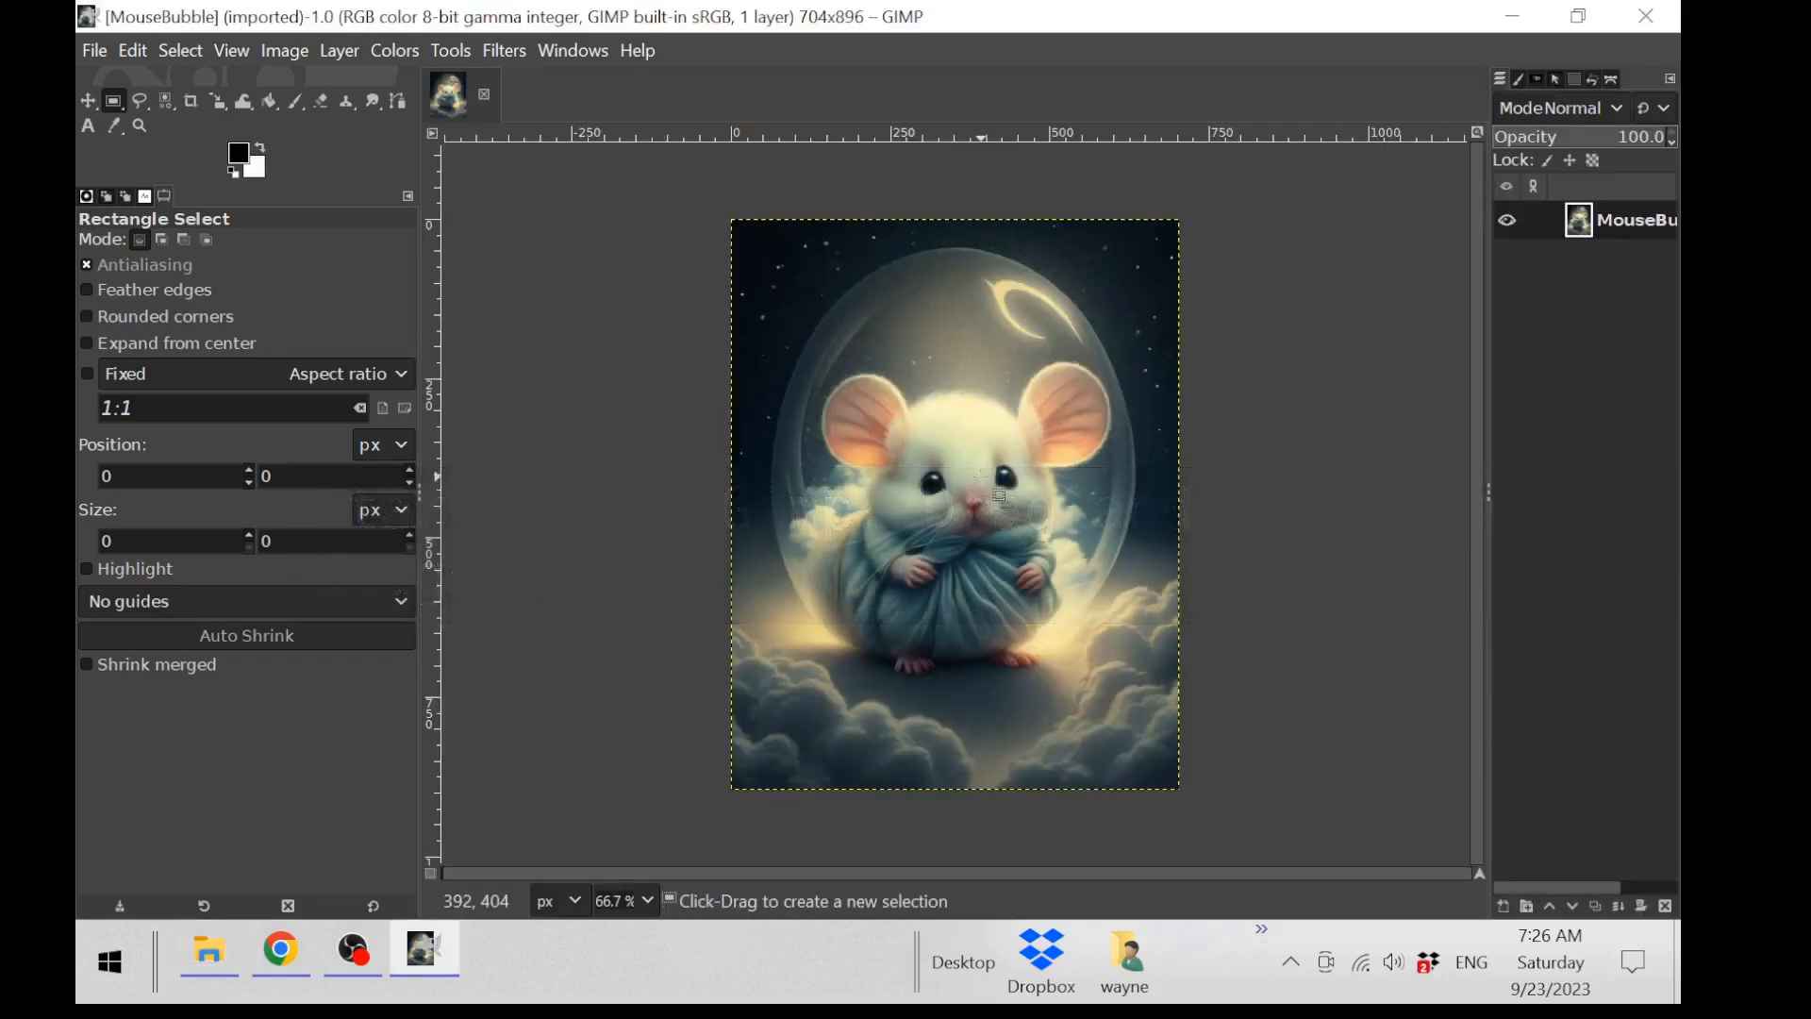
pyautogui.press('shift')
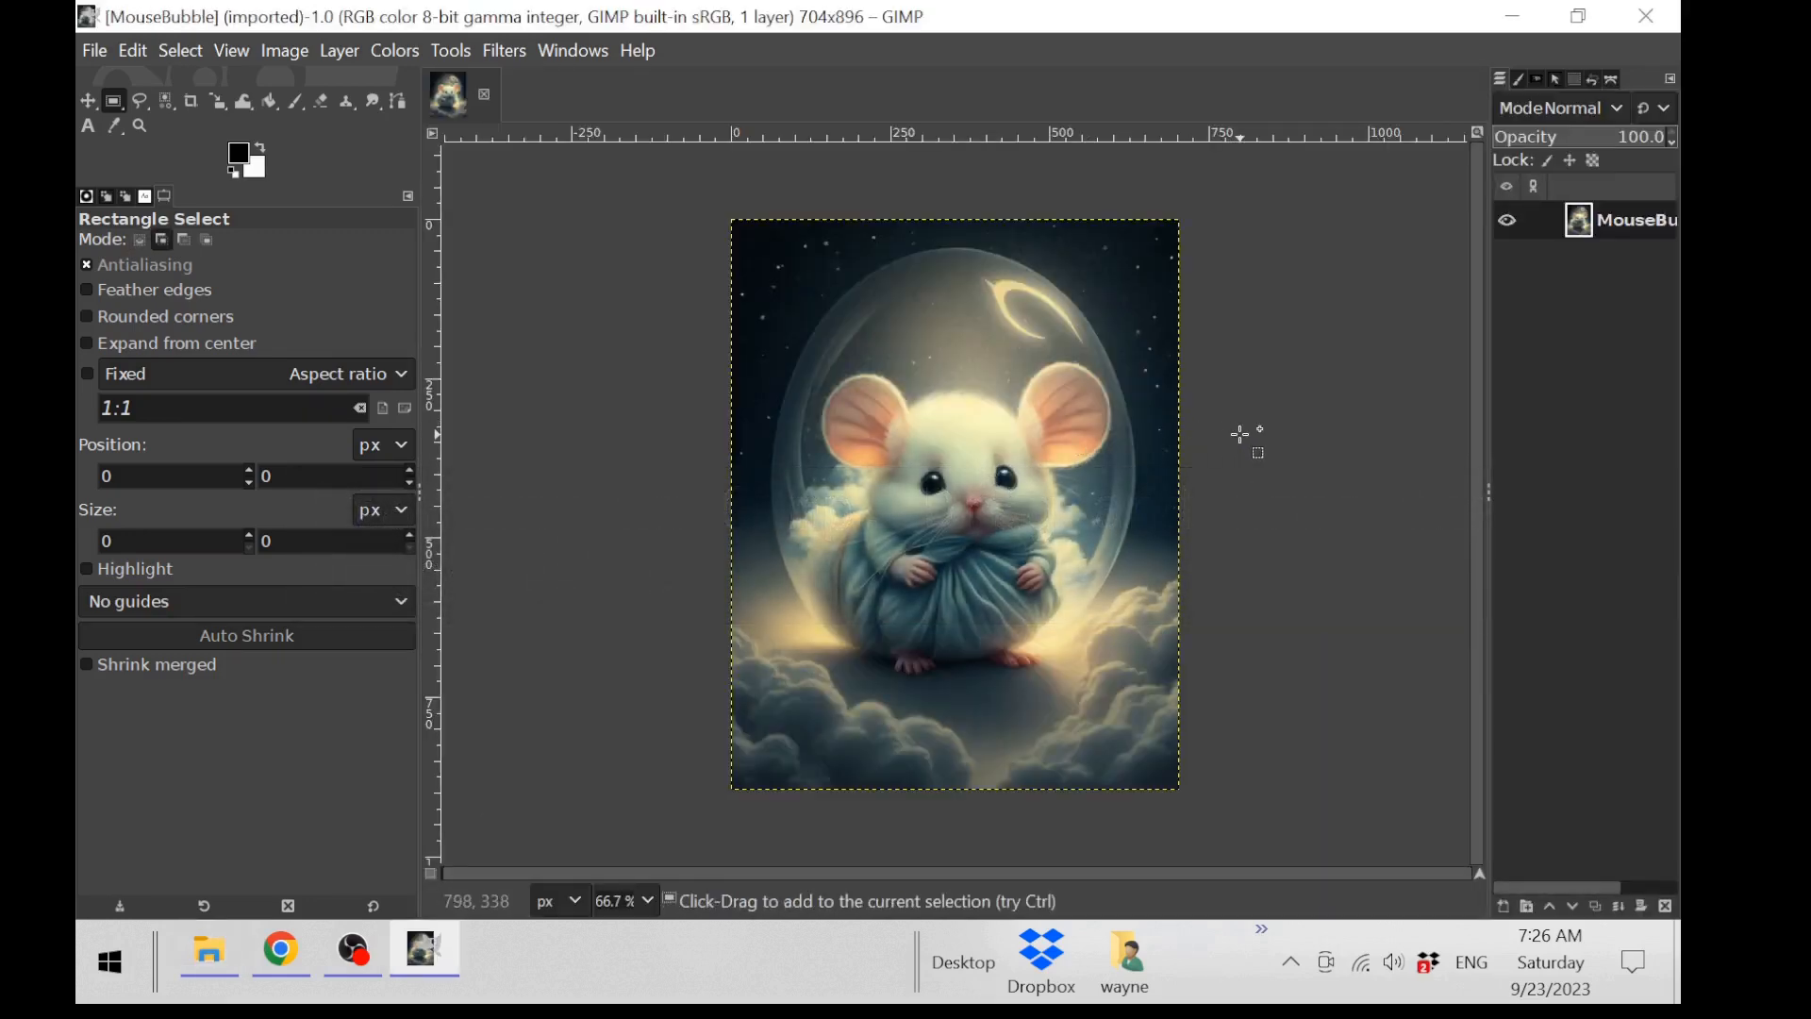
pyautogui.keyDown('ctrl'); pyautogui.scroll(-3, 1247, 434); pyautogui.keyUp('ctrl')
pyautogui.keyDown('ctrl'); pyautogui.scroll(4, 1249, 434); pyautogui.keyUp('ctrl')
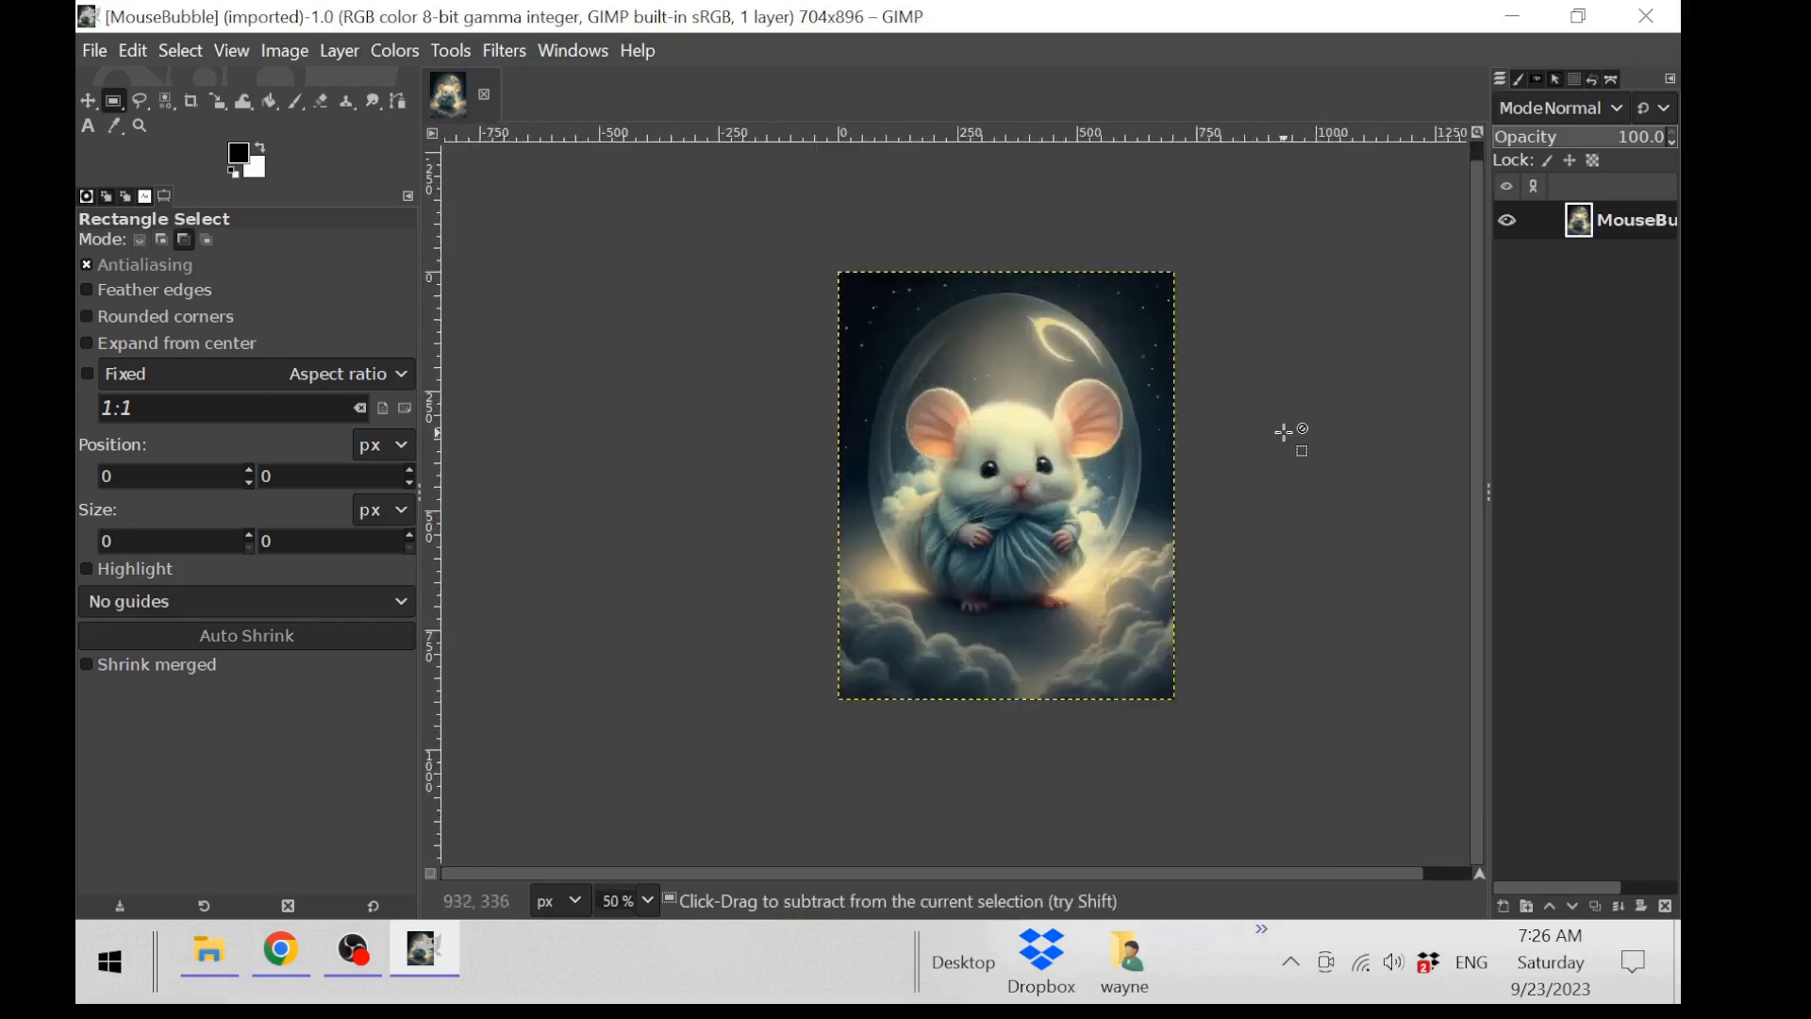
pyautogui.keyDown('ctrl'); pyautogui.scroll(-1, 1340, 425); pyautogui.keyUp('ctrl')
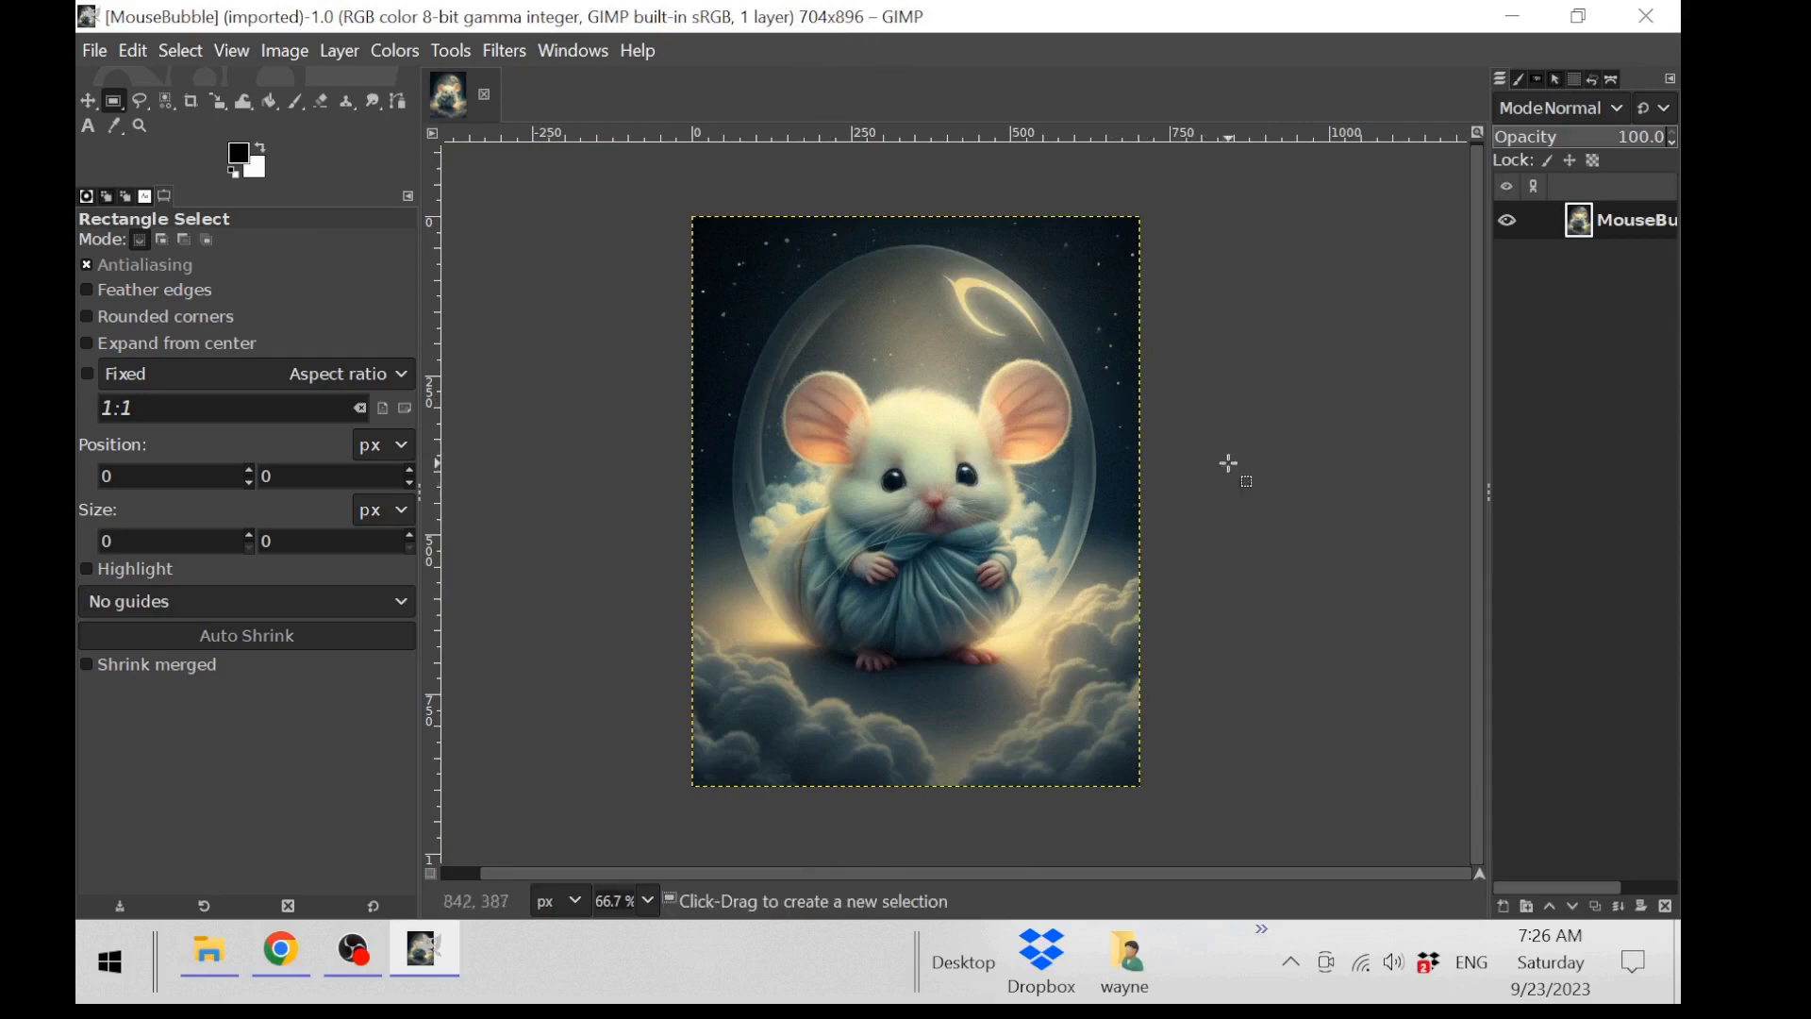
pyautogui.keyDown('ctrl'); pyautogui.scroll(1, 1285, 458); pyautogui.keyUp('ctrl')
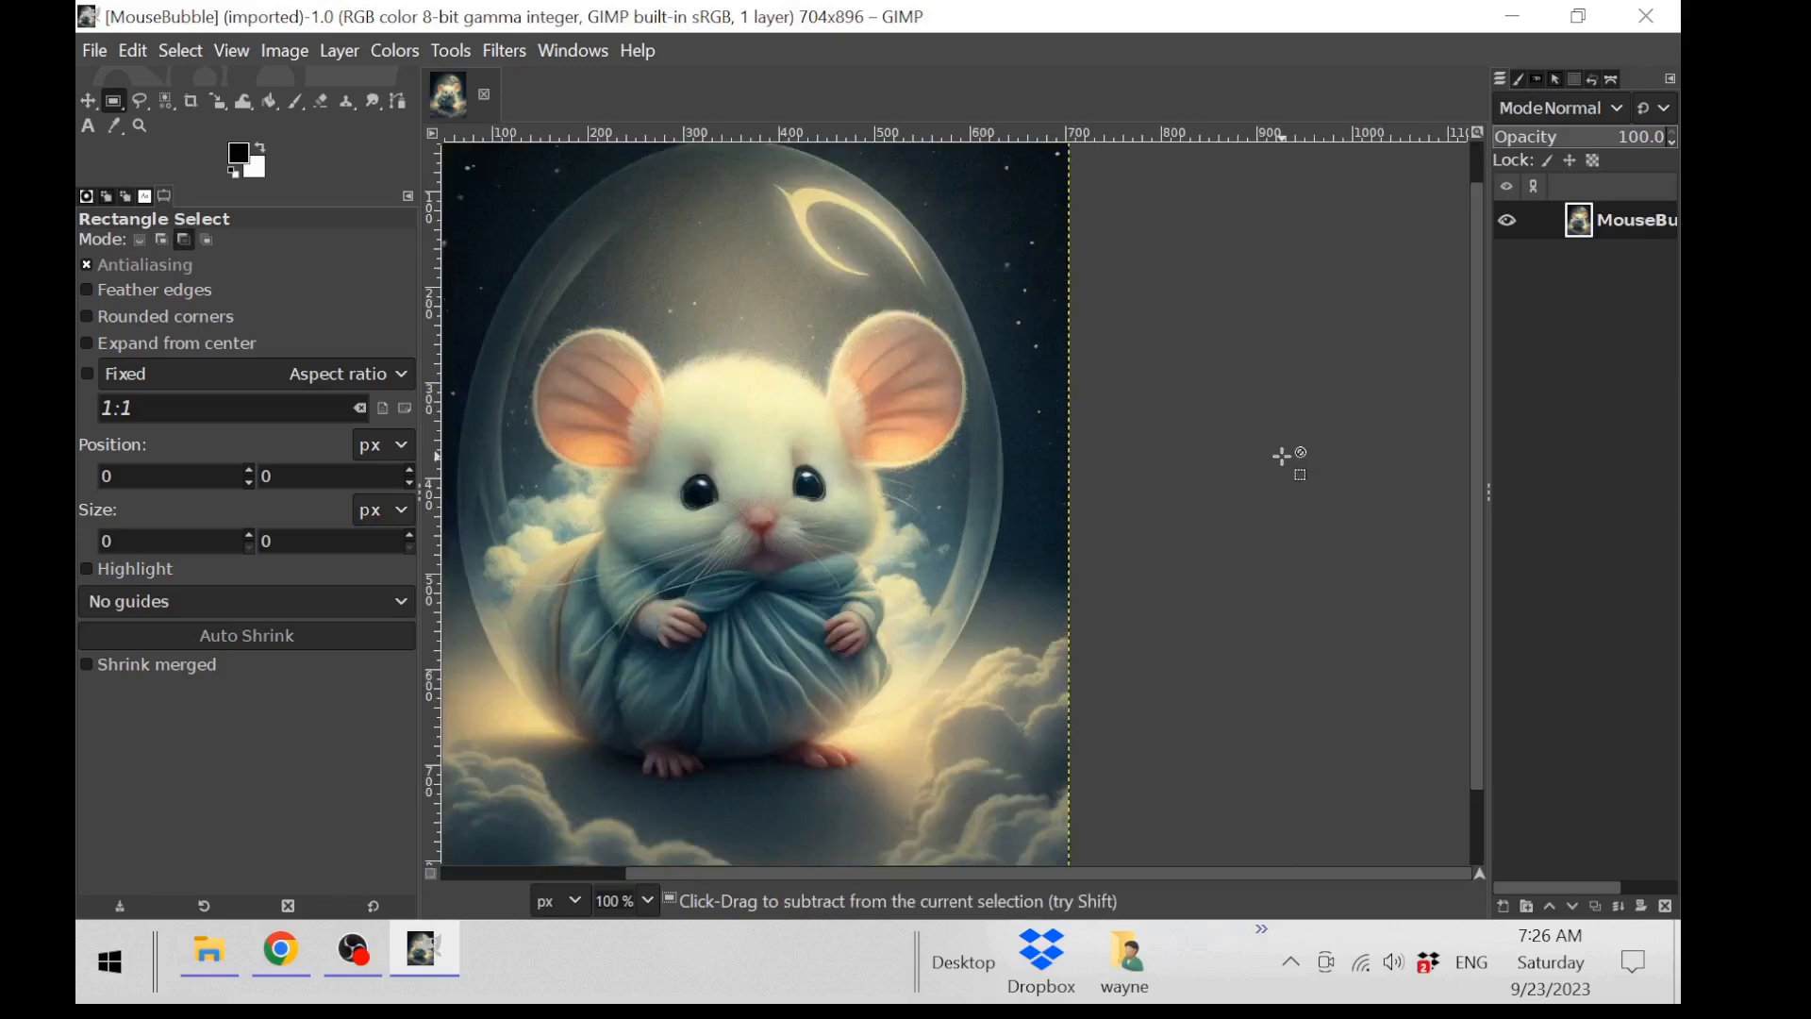
pyautogui.keyDown('ctrl'); pyautogui.scroll(-1, 1285, 458); pyautogui.keyUp('ctrl')
pyautogui.keyDown('ctrl'); pyautogui.scroll(1, 1285, 457); pyautogui.keyUp('ctrl')
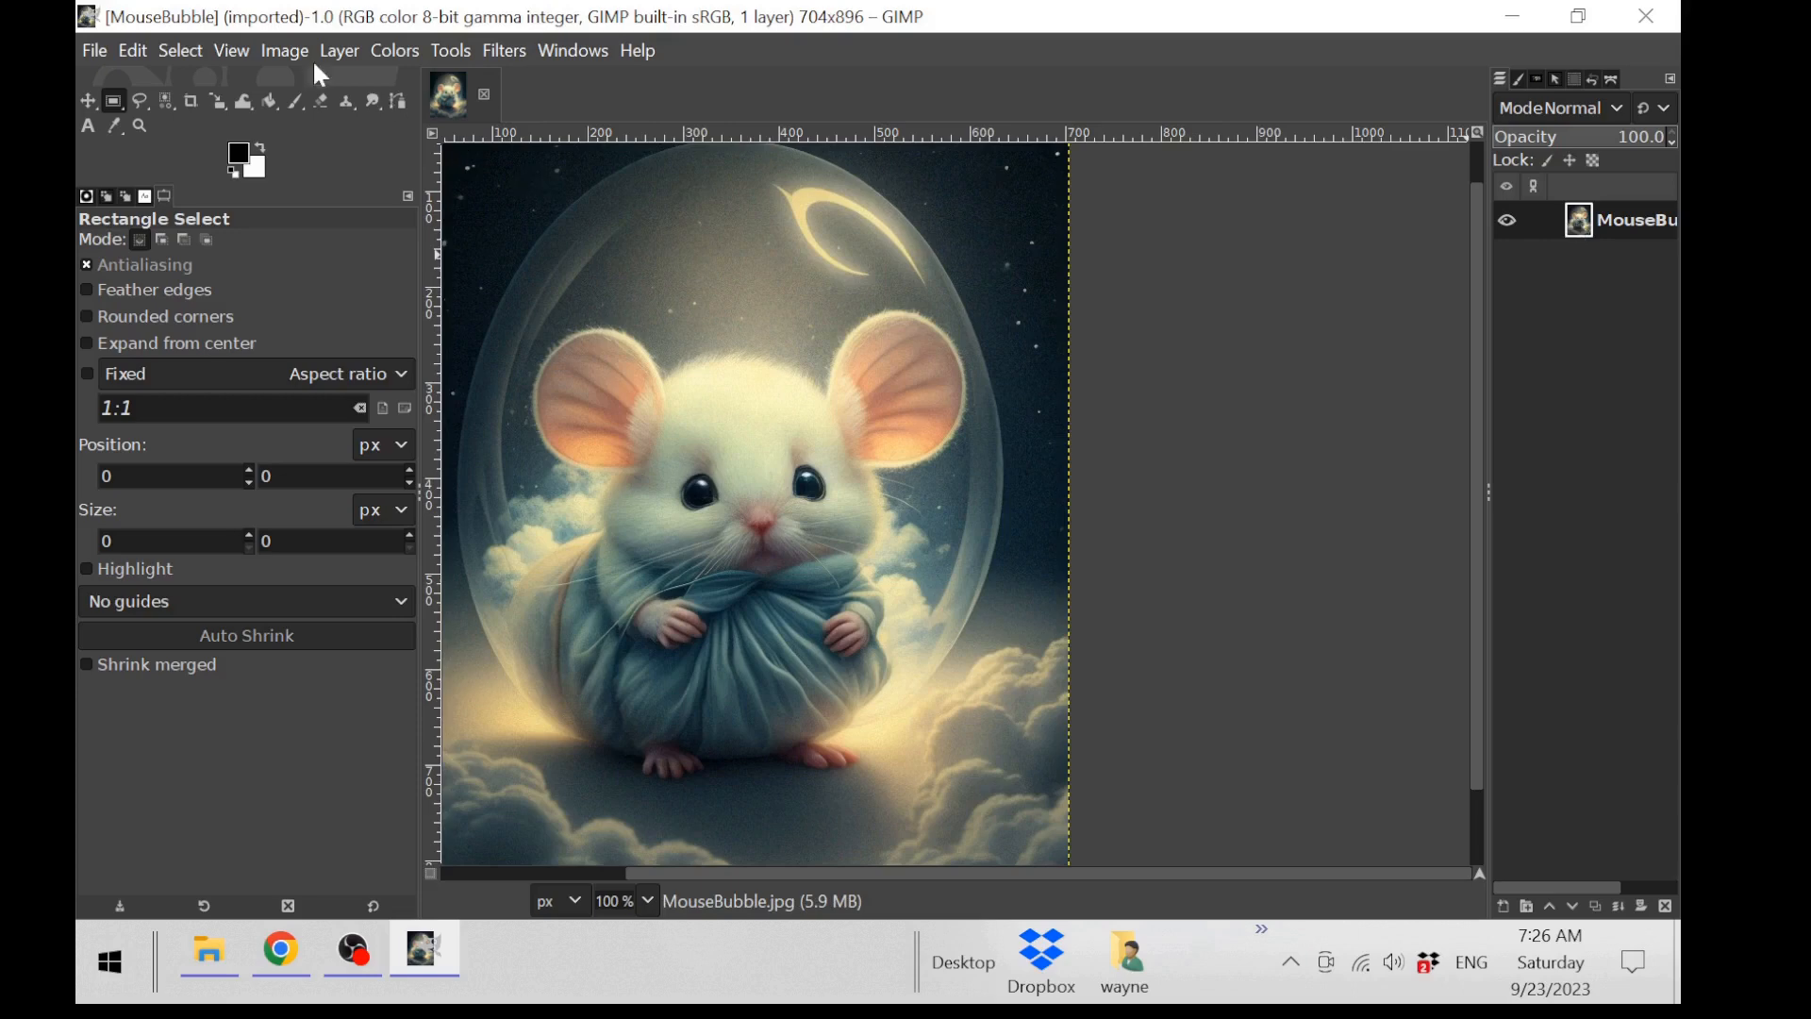
# Step: Resize the image canvas to 1500 px wide by 1800 px high
pyautogui.click(285, 51)
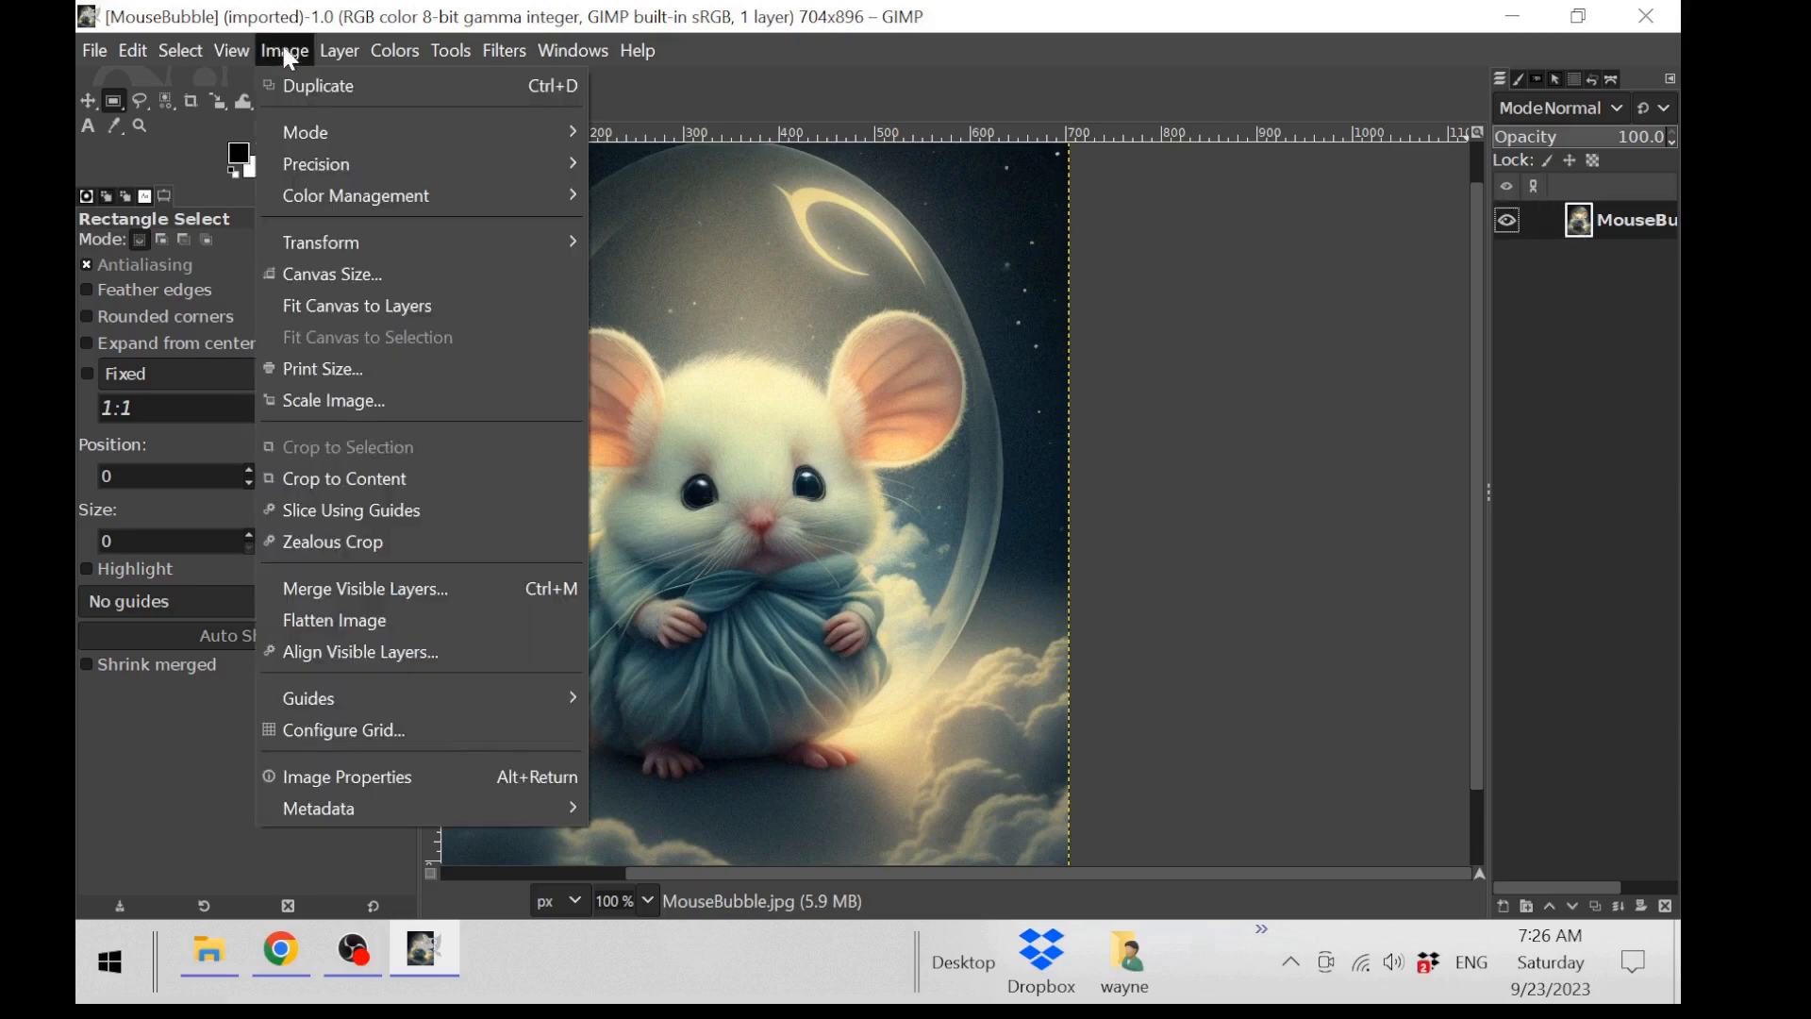
pyautogui.click(385, 273)
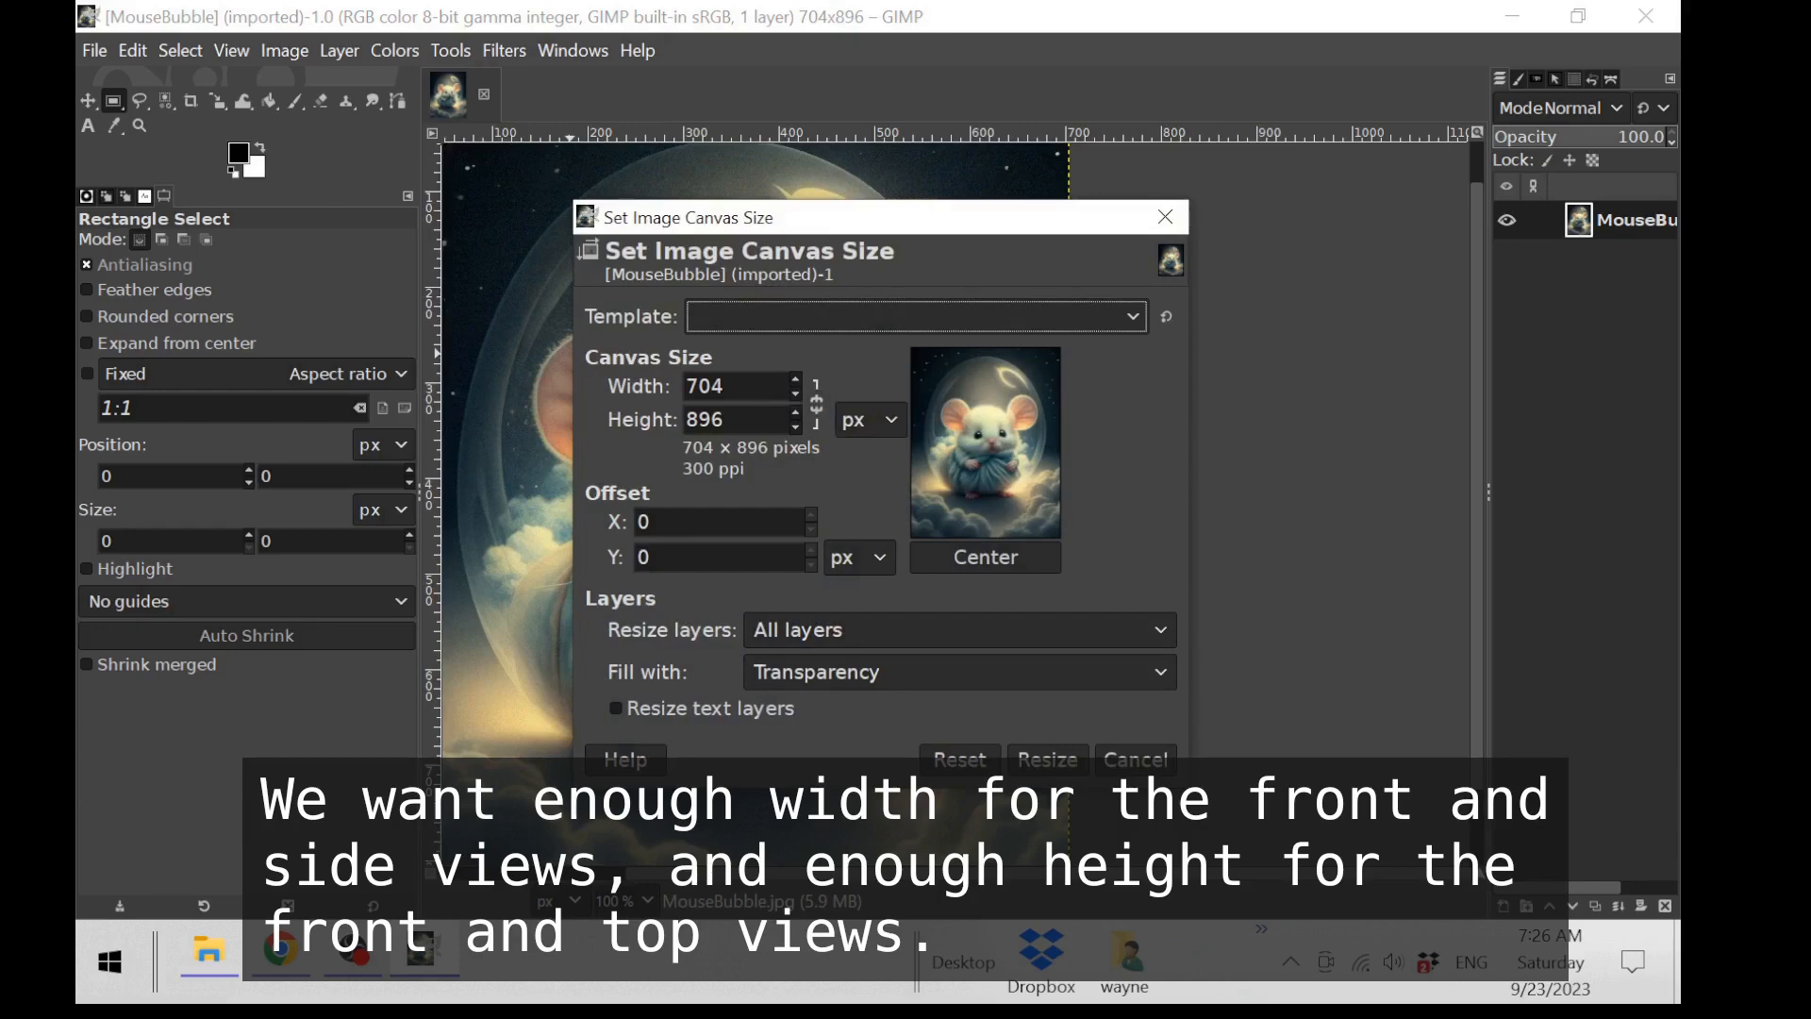
pyautogui.doubleClick(705, 385)
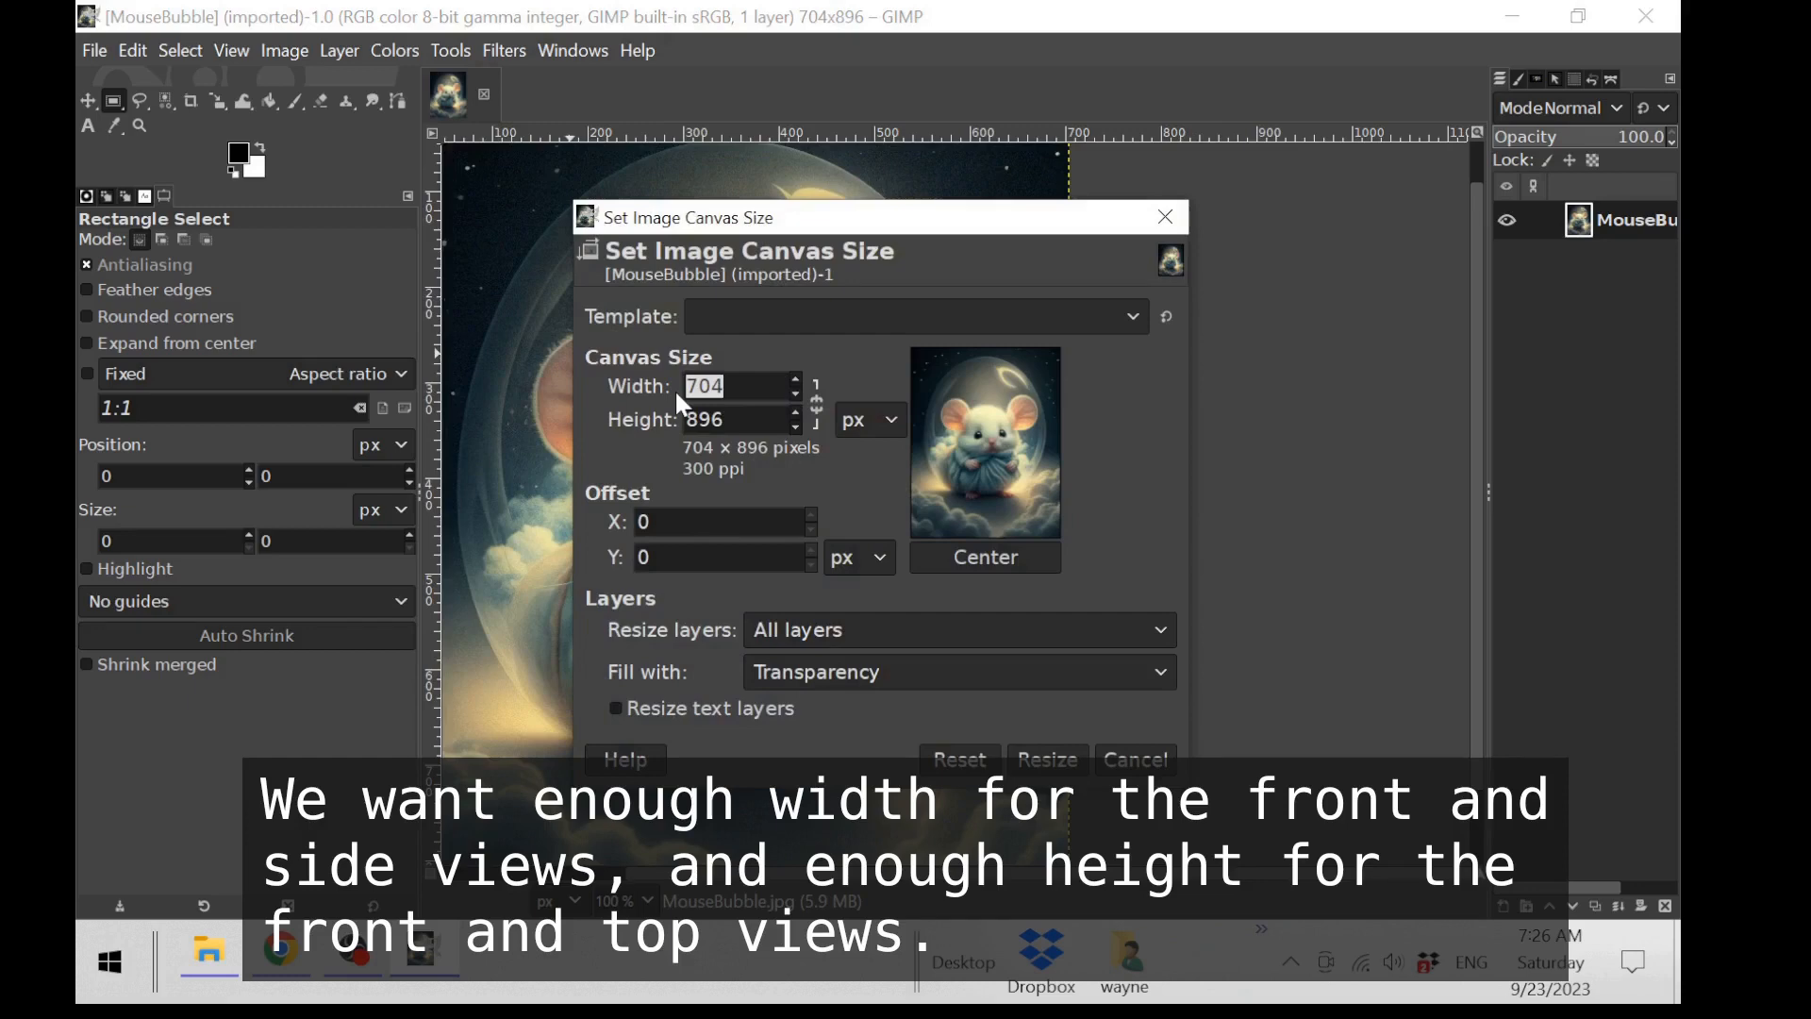
pyautogui.write('1500')
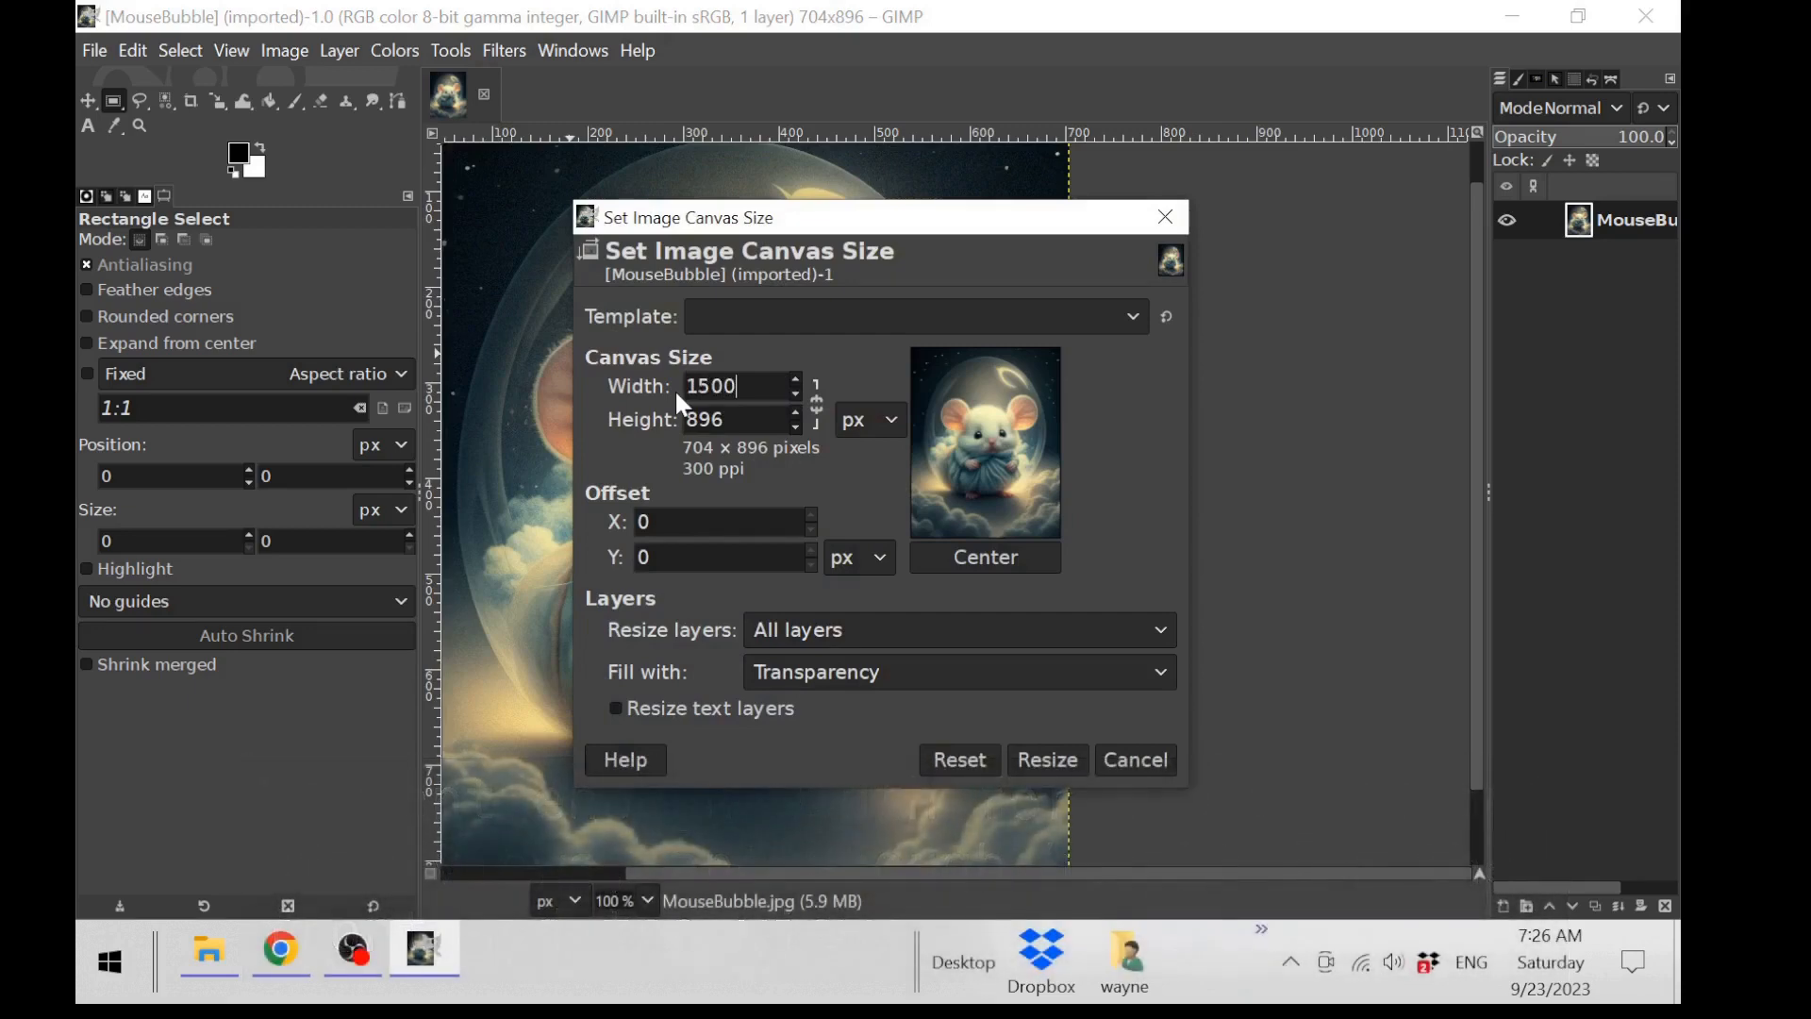
pyautogui.press('Tab')
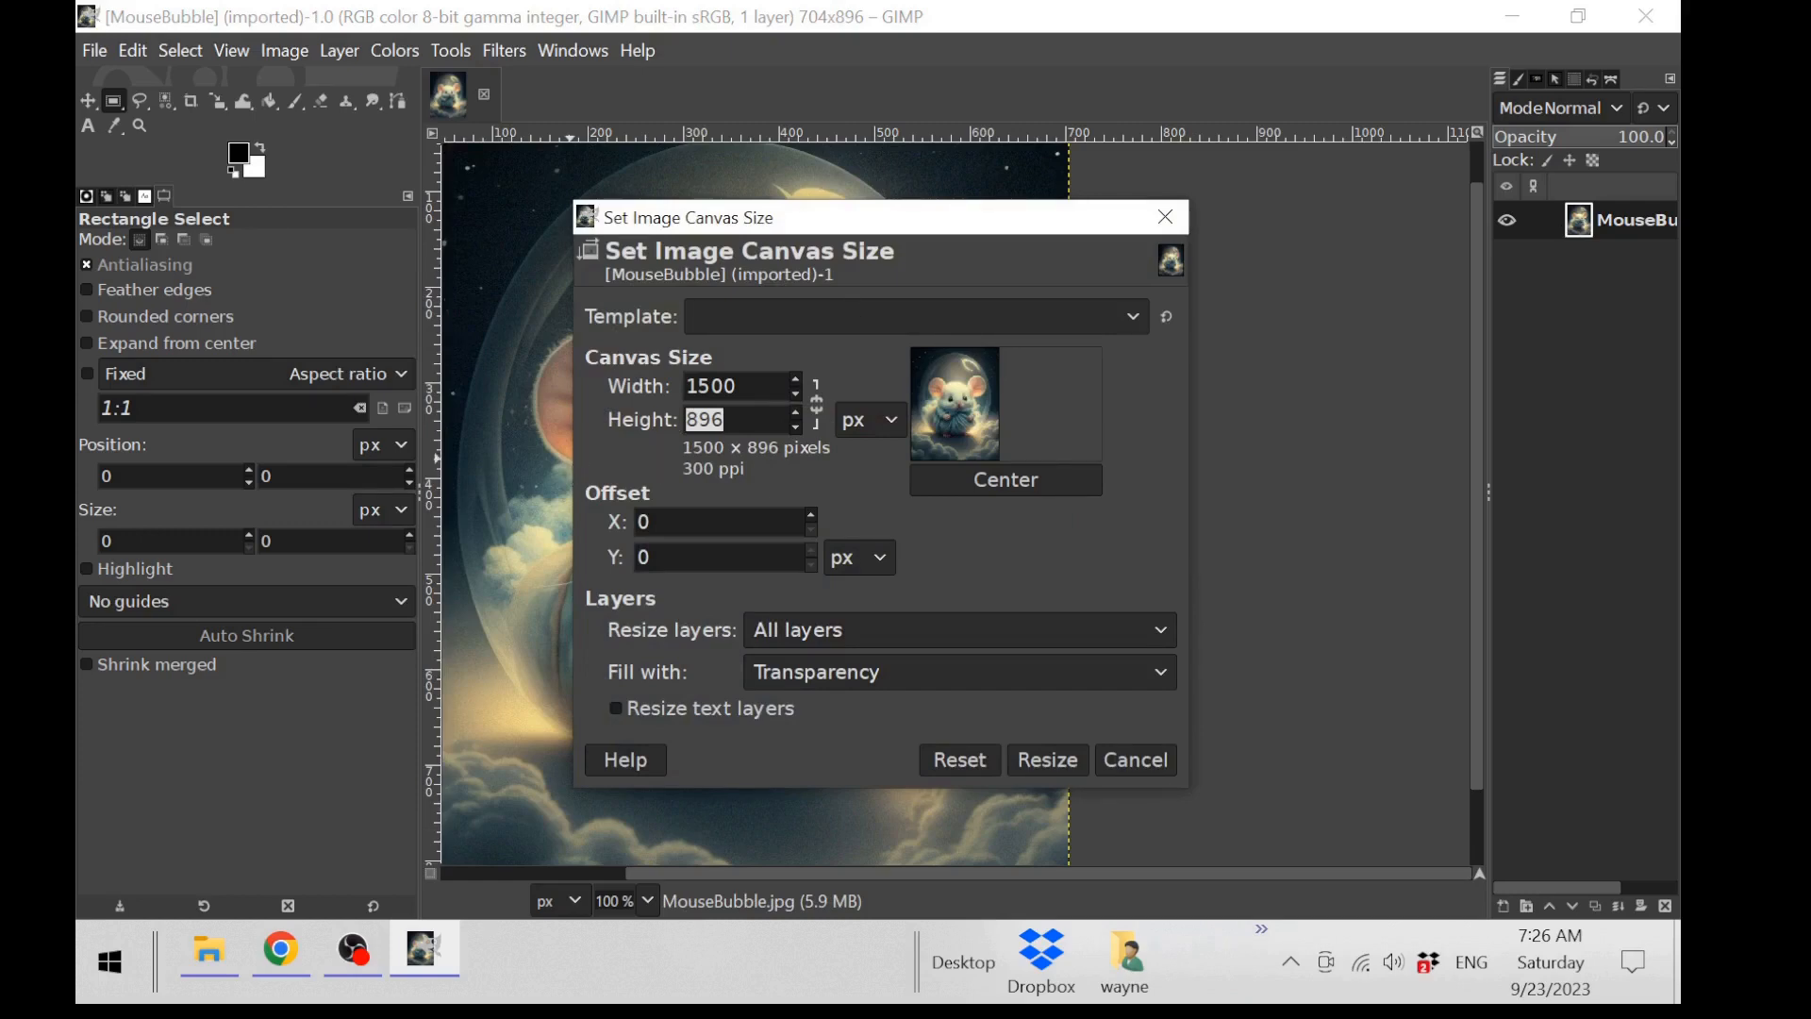
pyautogui.write('1800')
pyautogui.click(1047, 759)
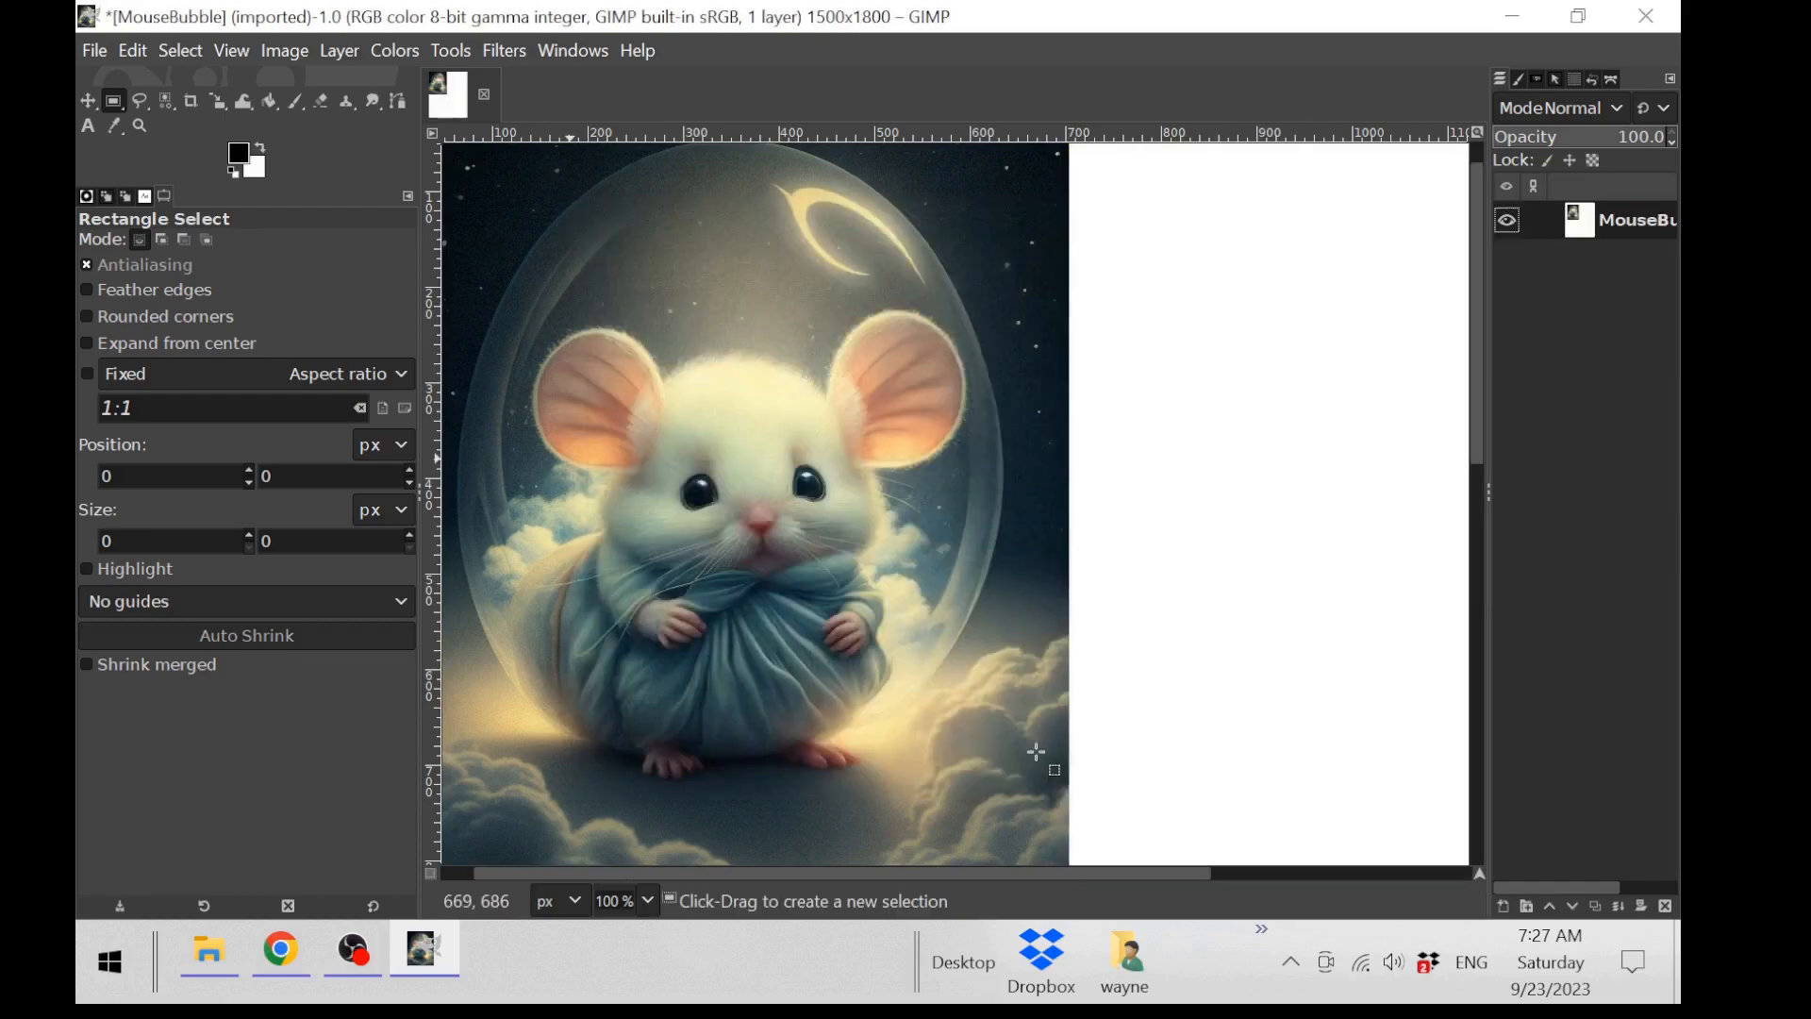
# Step: Move the mouse picture layer down to the lower-left corner of the canvas, leaving a small margin beside the left edge
pyautogui.scroll(-5, 1161, 520)
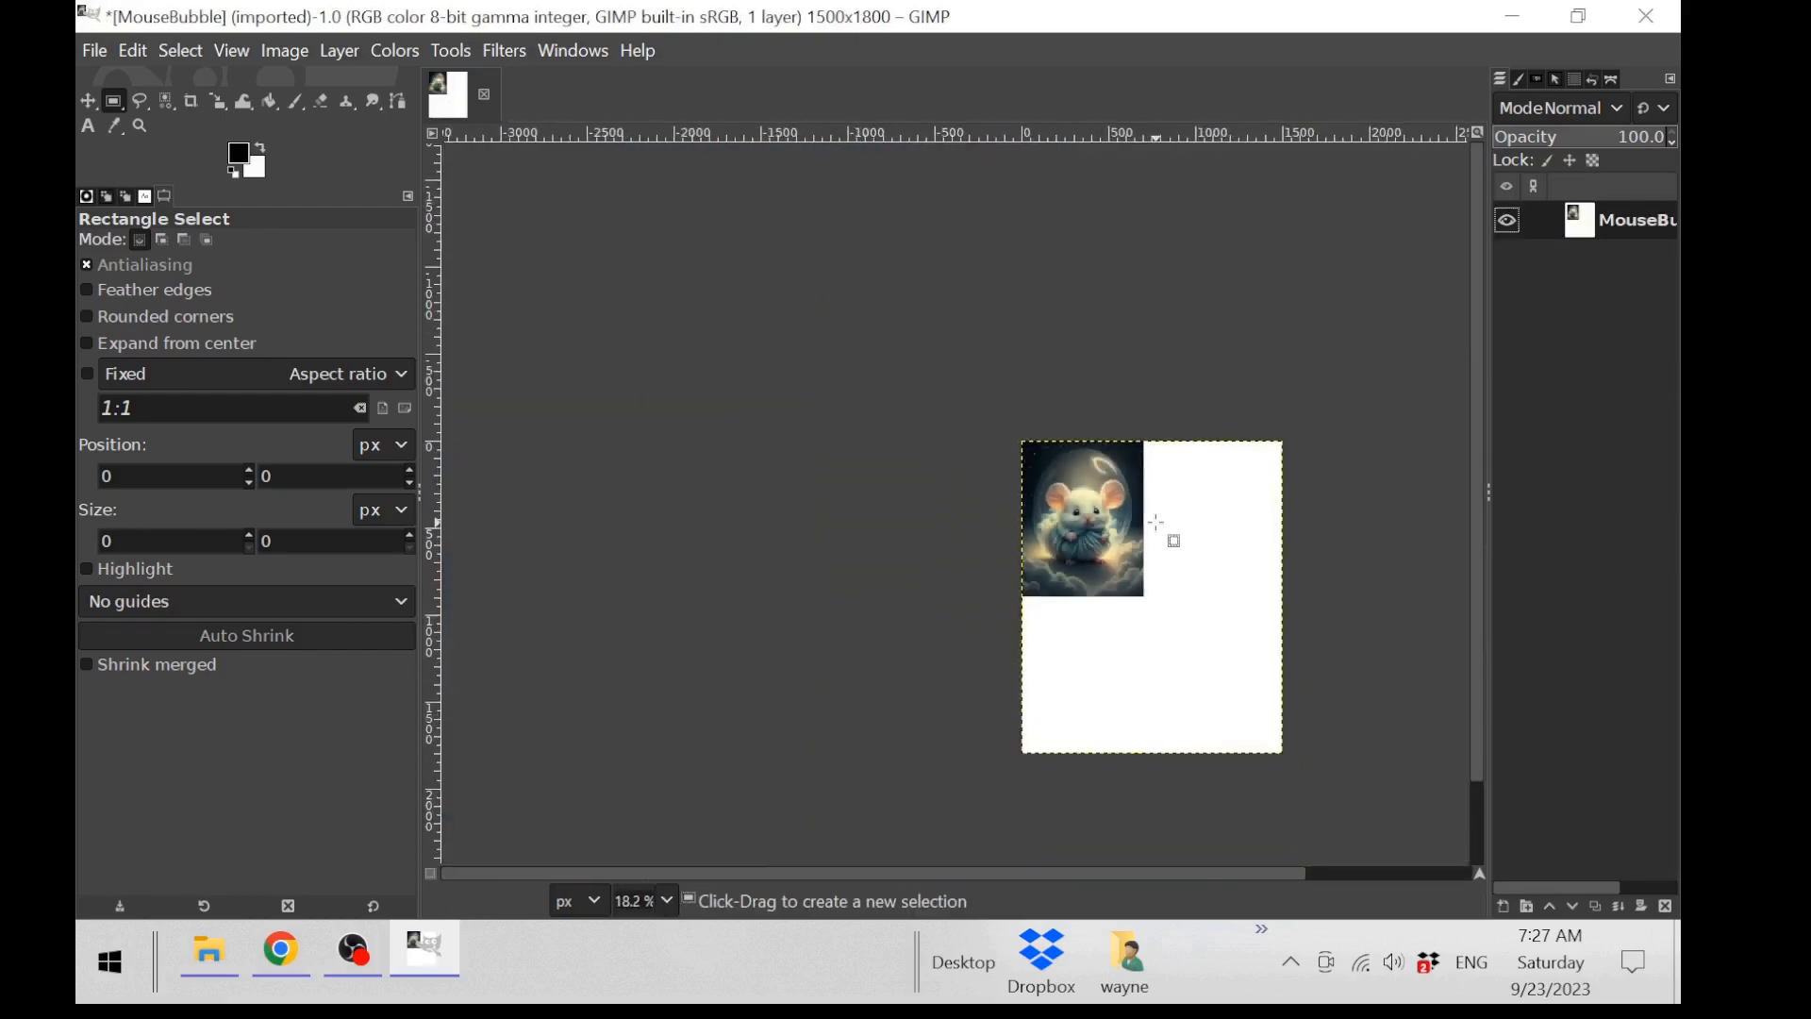
pyautogui.scroll(3, 1156, 522)
pyautogui.scroll(-2, 1166, 522)
pyautogui.moveTo(1239, 454); pyautogui.dragTo(1083, 363)
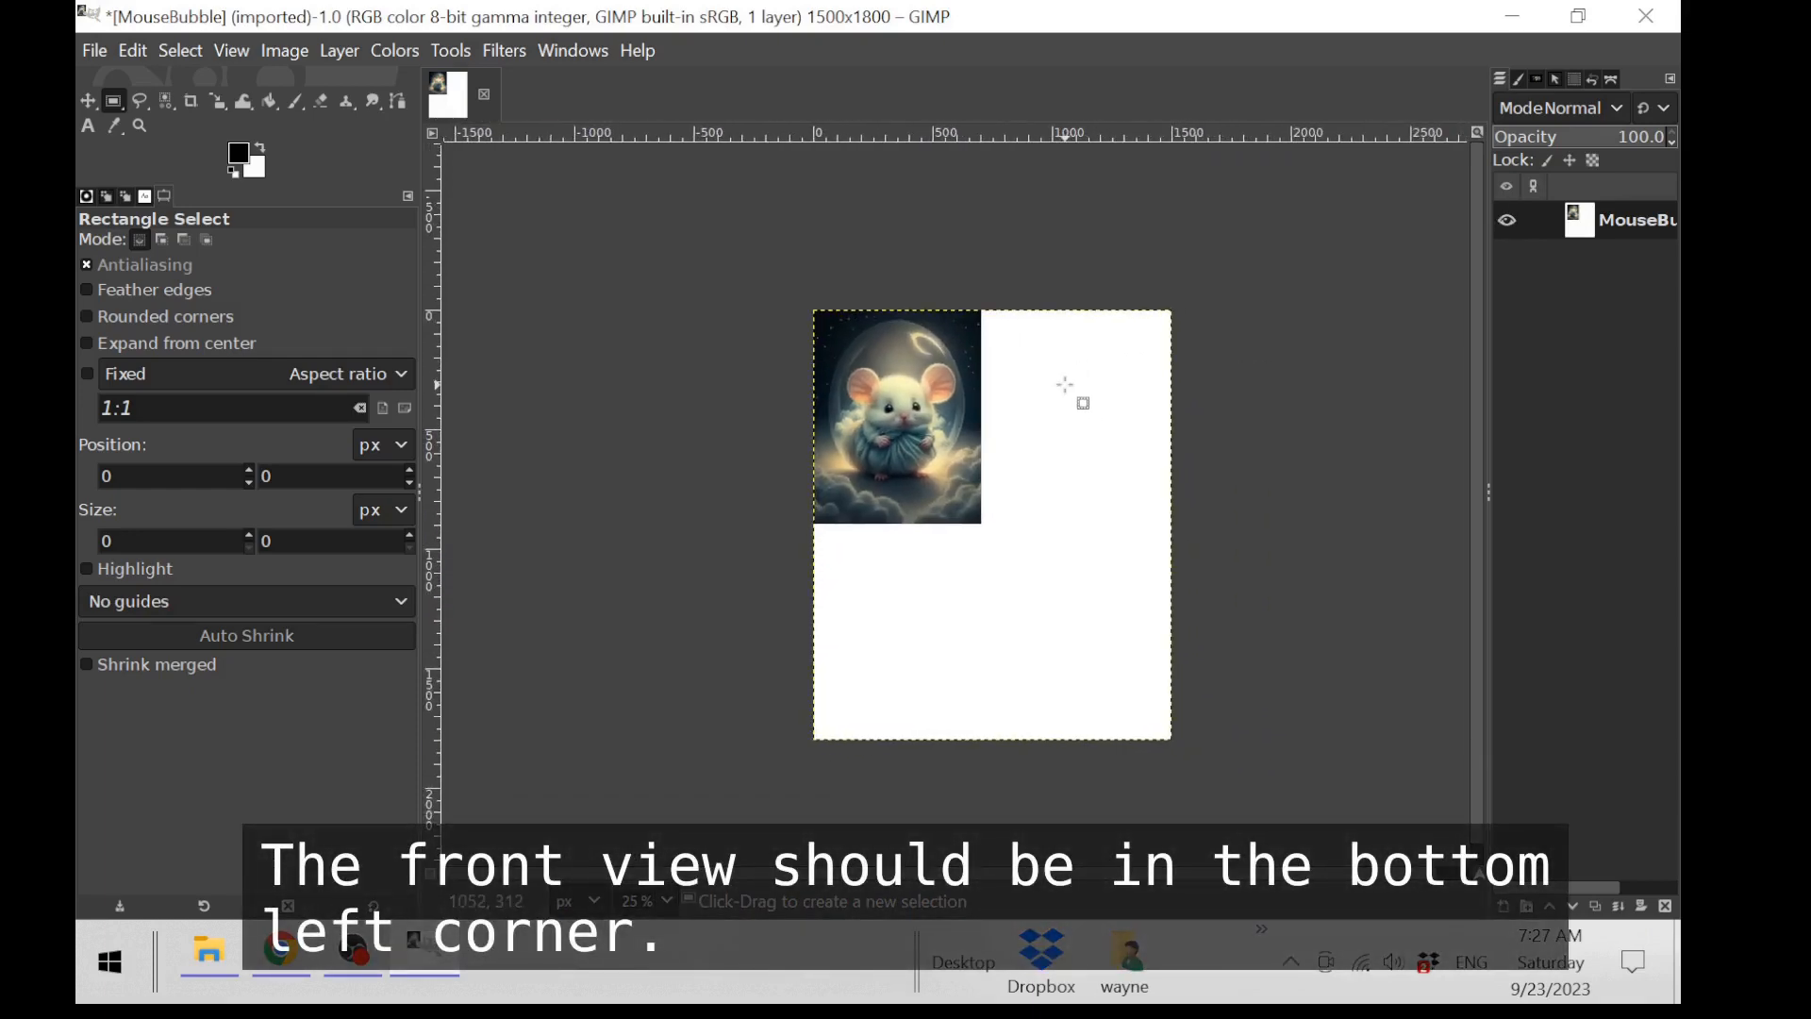
pyautogui.scroll(1, 1064, 385)
pyautogui.moveTo(1095, 359); pyautogui.dragTo(1060, 315)
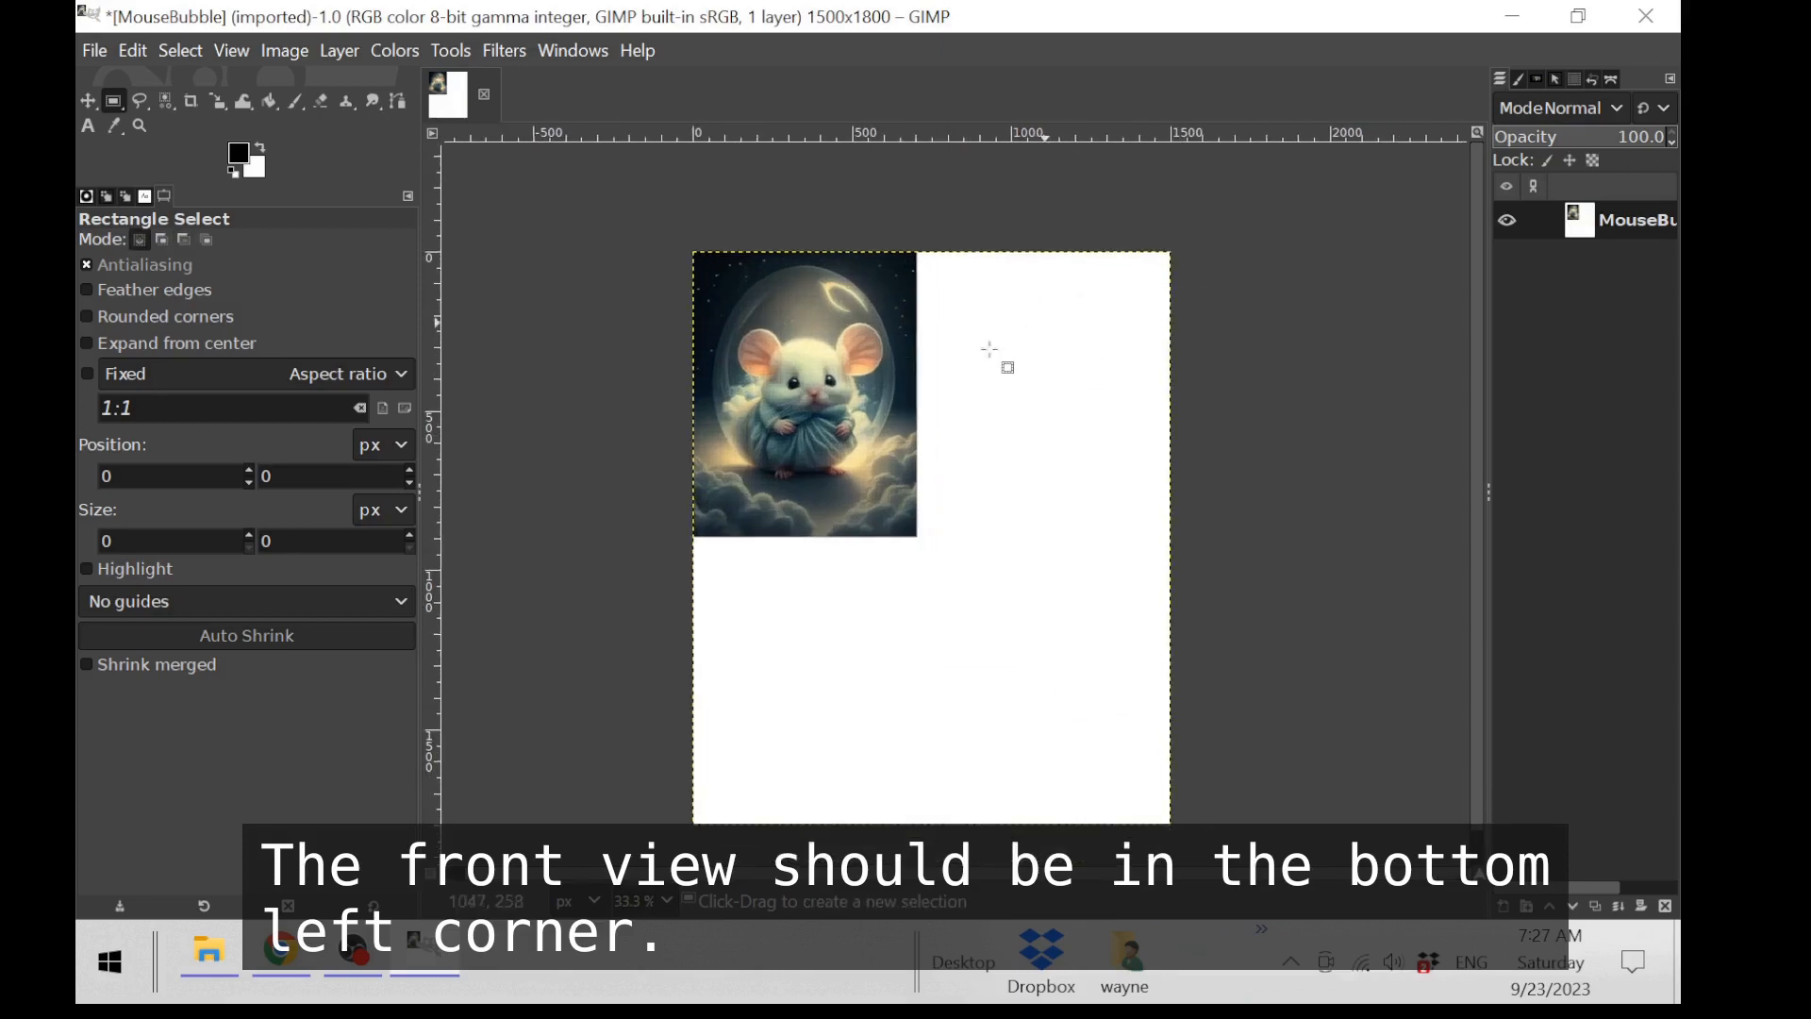
pyautogui.click(91, 103)
pyautogui.moveTo(790, 444); pyautogui.dragTo(817, 707)
# Step: Add a new layer, place it beneath the mouse picture layer, and fill it with the white background color
pyautogui.scroll(1, 861, 706)
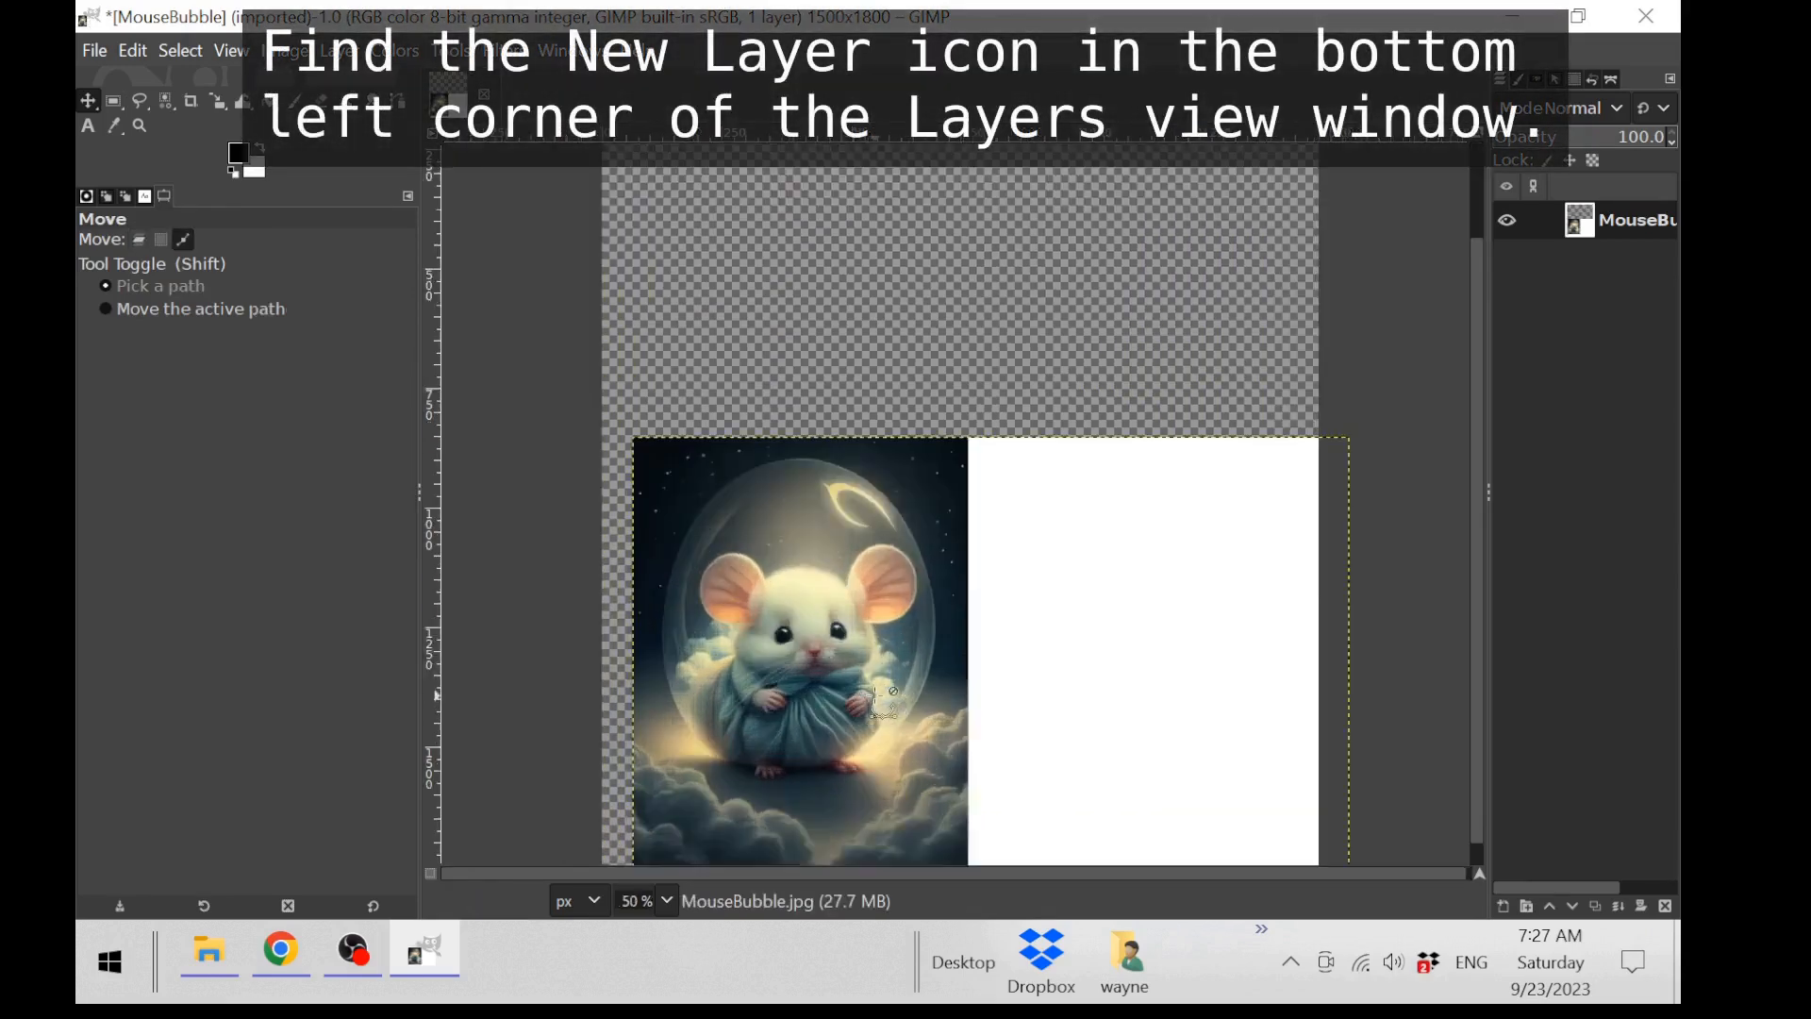
pyautogui.scroll(1, 884, 703)
pyautogui.scroll(-1, 884, 703)
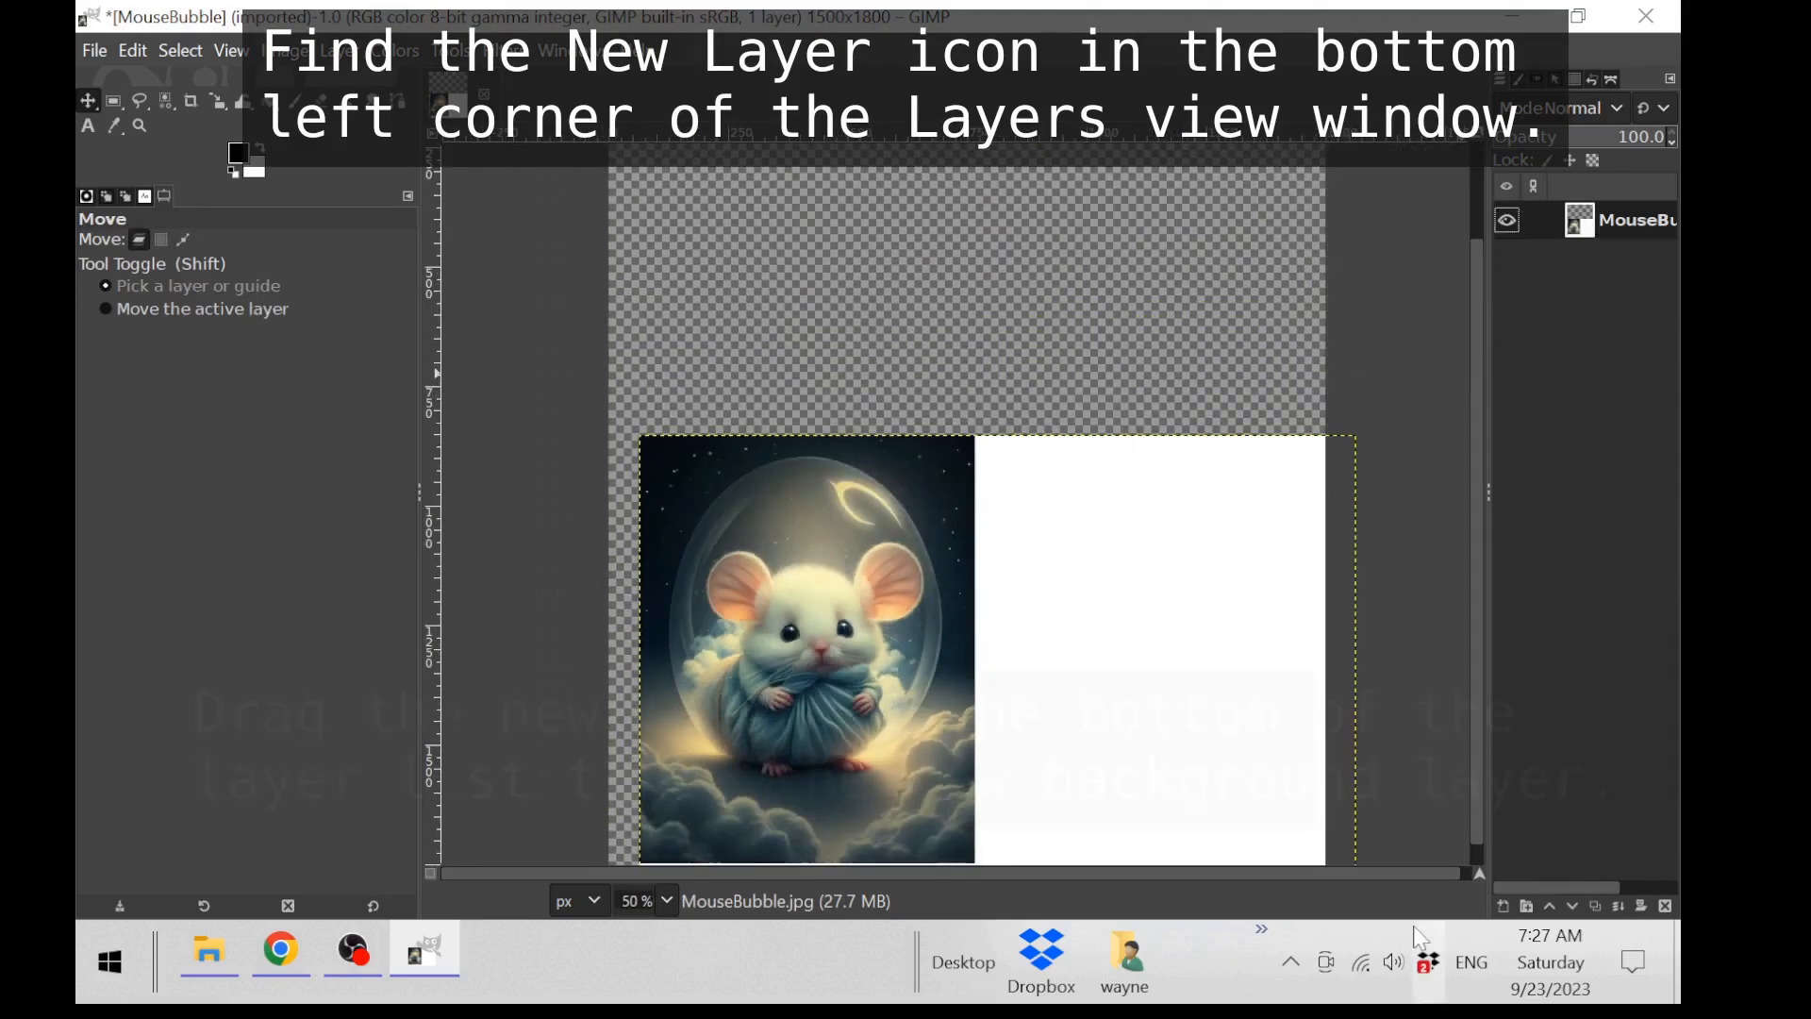
pyautogui.click(1504, 906)
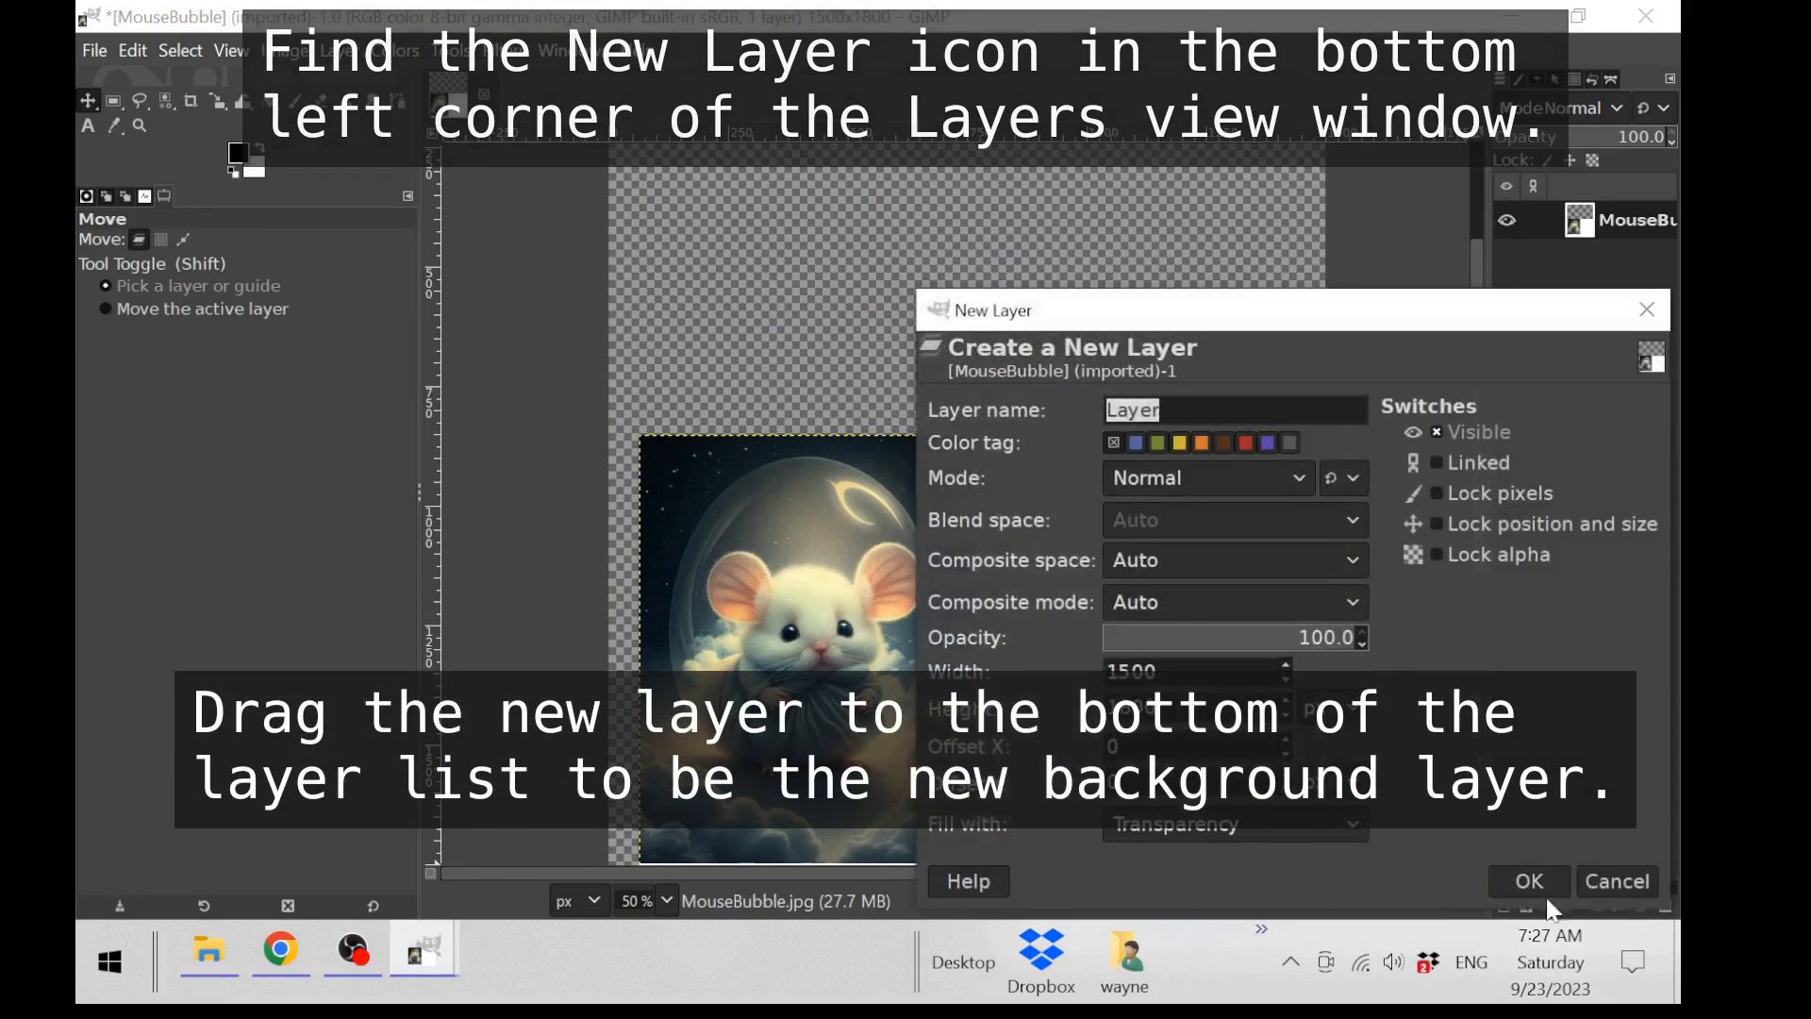
pyautogui.click(1545, 880)
pyautogui.moveTo(1580, 253); pyautogui.dragTo(1579, 318)
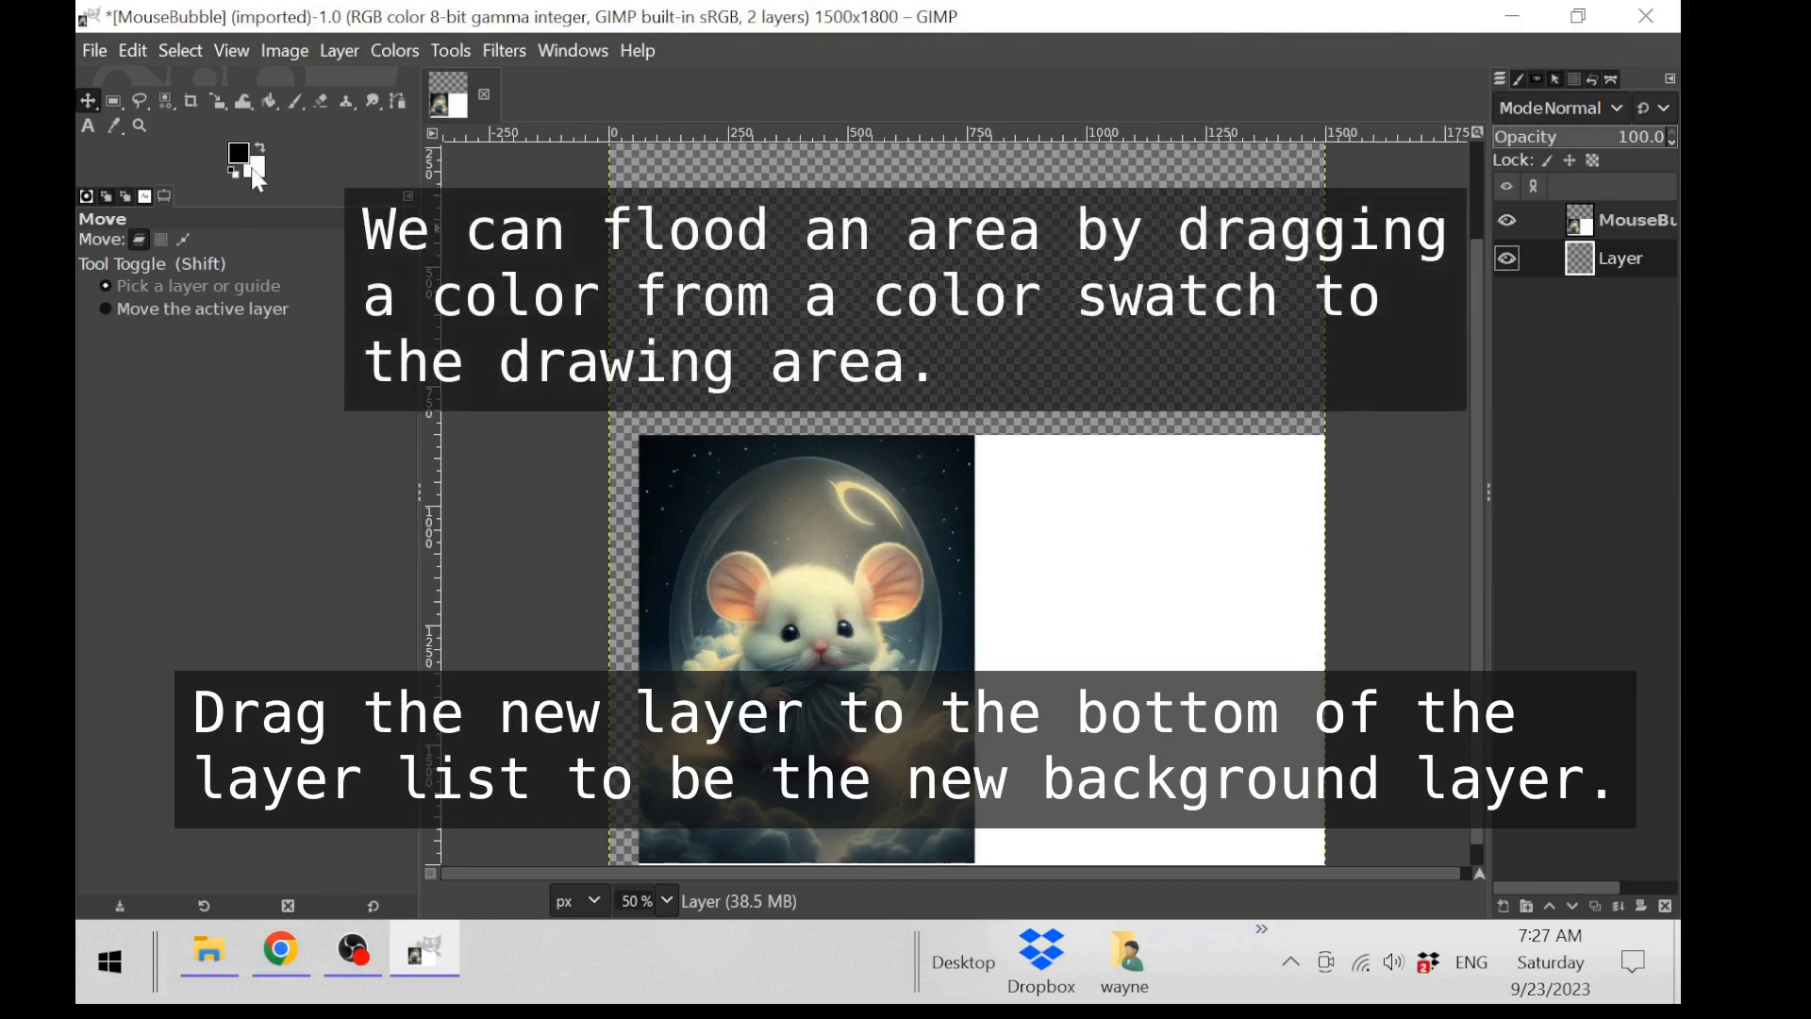
pyautogui.moveTo(258, 179); pyautogui.dragTo(832, 362)
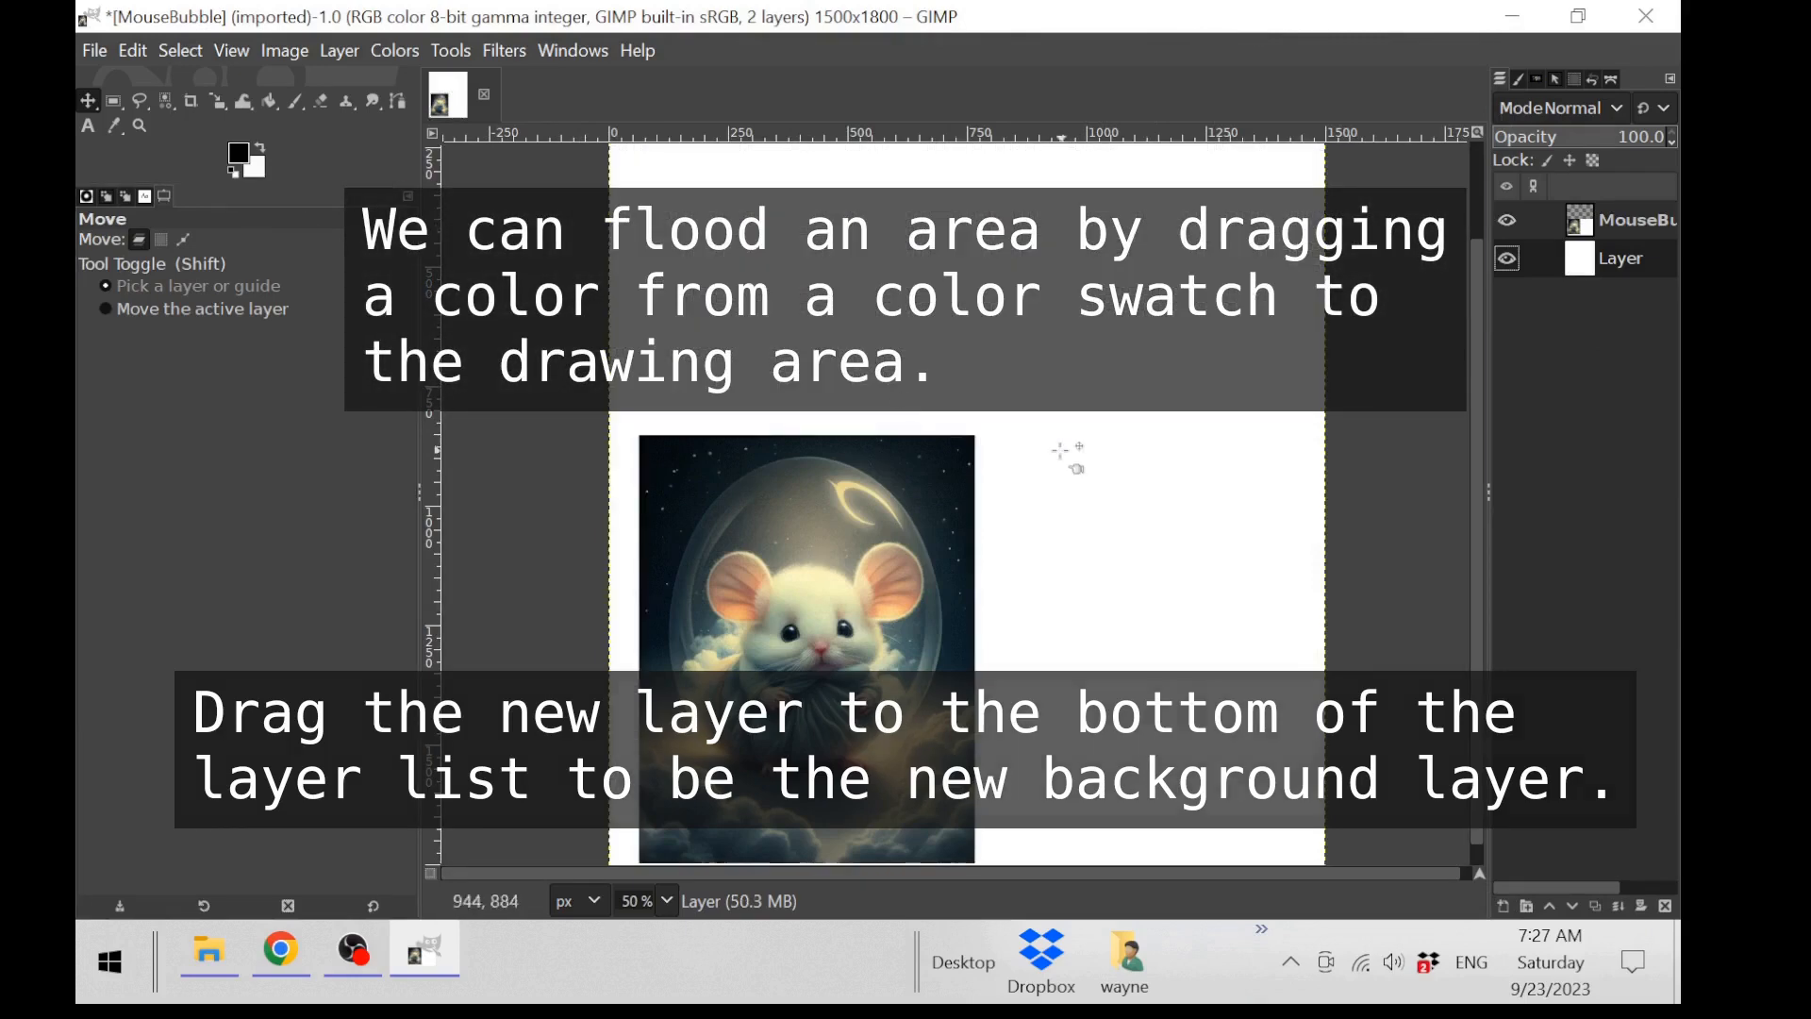
# Step: Merge the mouse picture layer down into the white layer and fit the merged layer to the image size
pyautogui.rightClick(1577, 236)
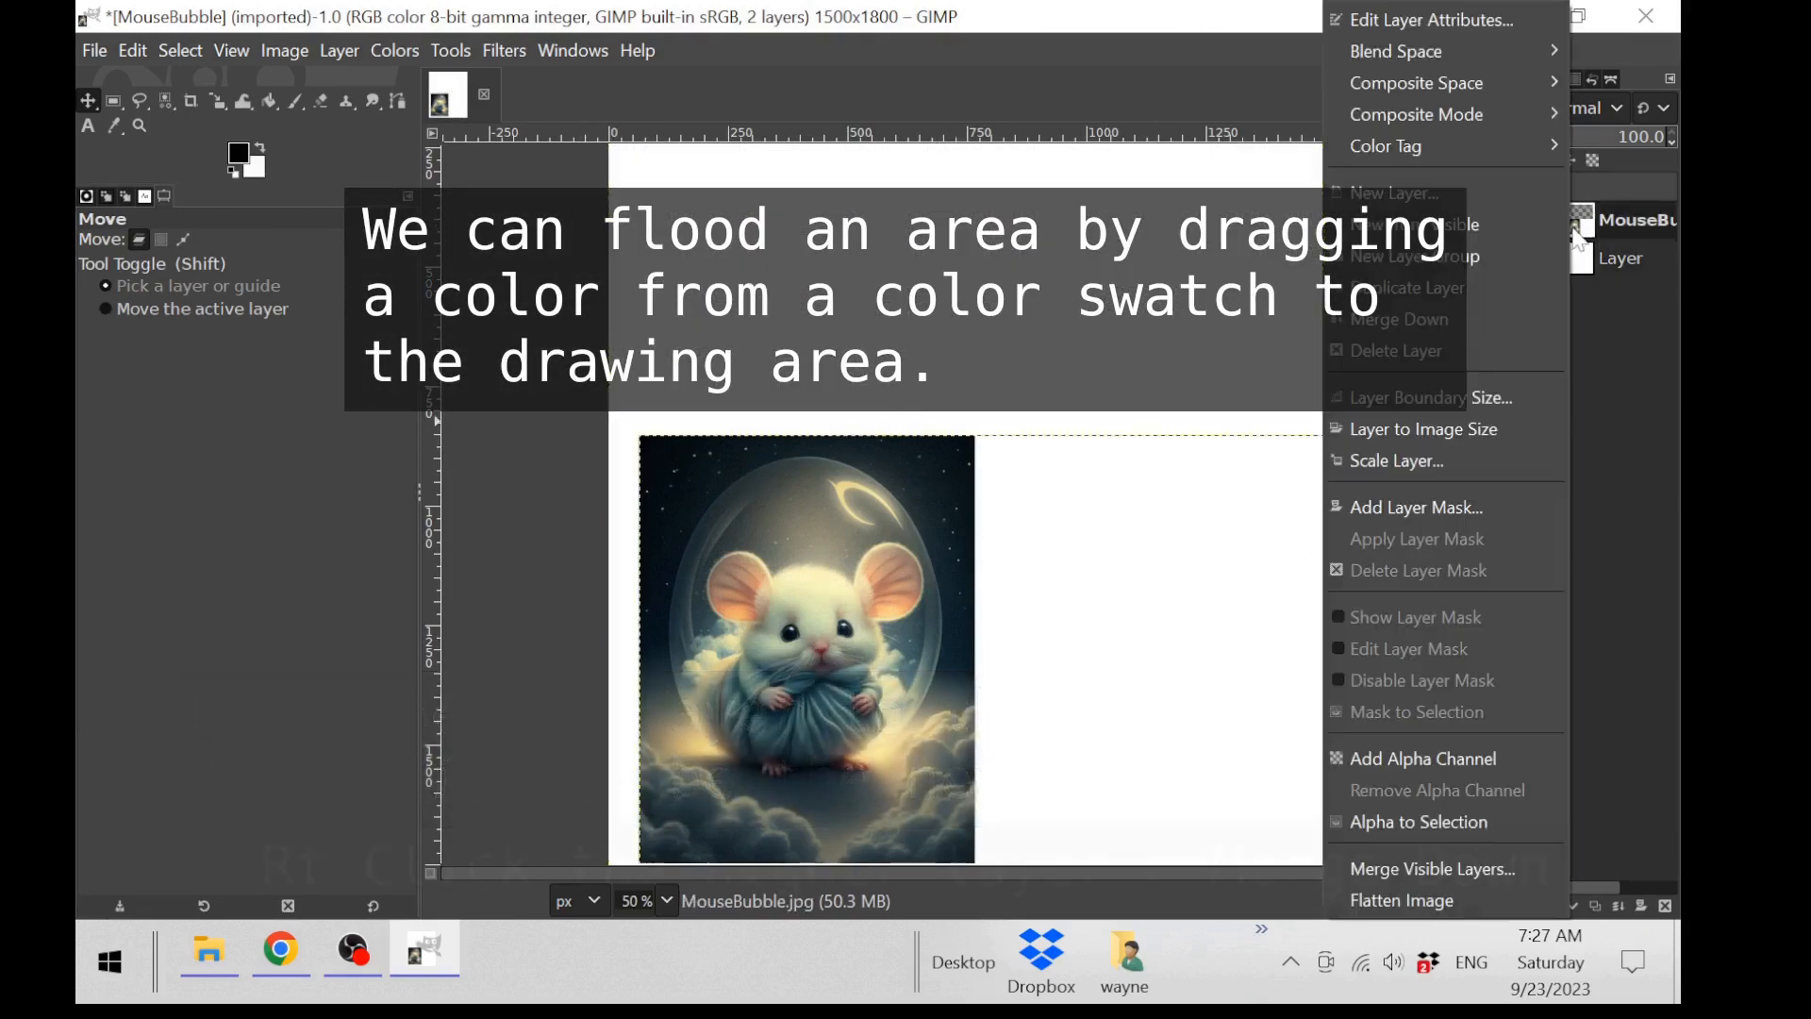
pyautogui.click(1496, 325)
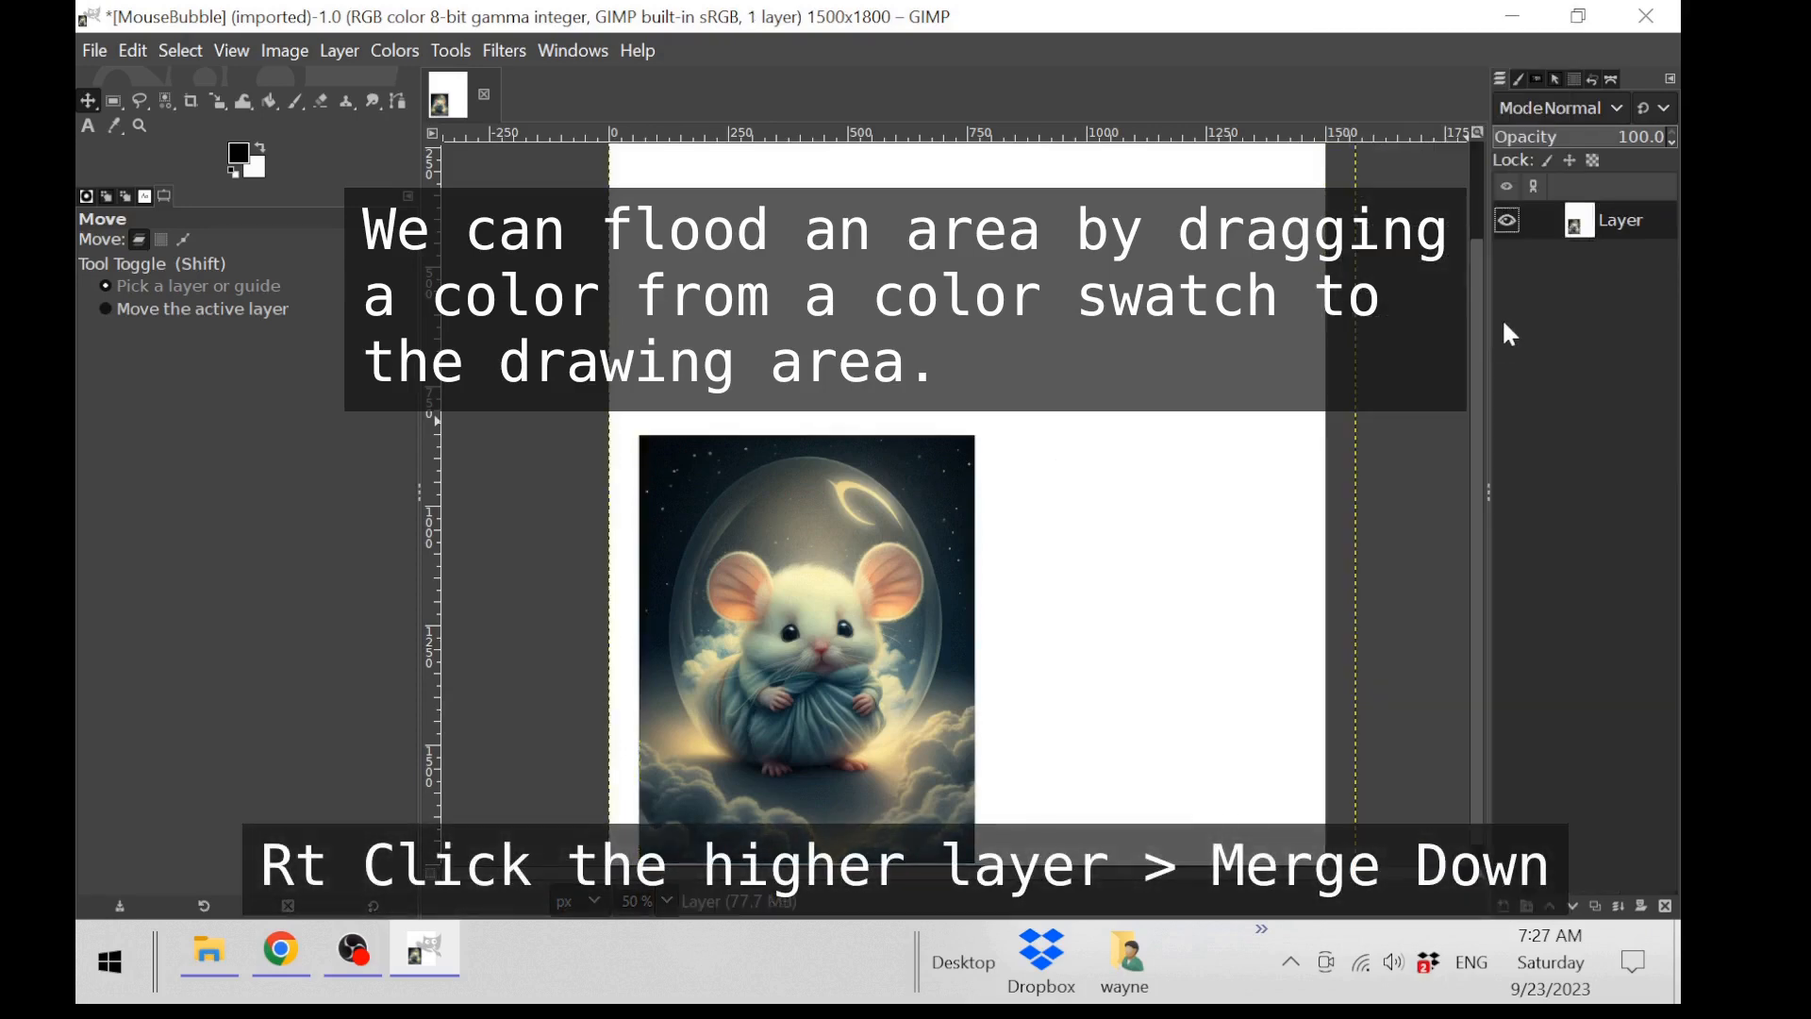
pyautogui.rightClick(1574, 230)
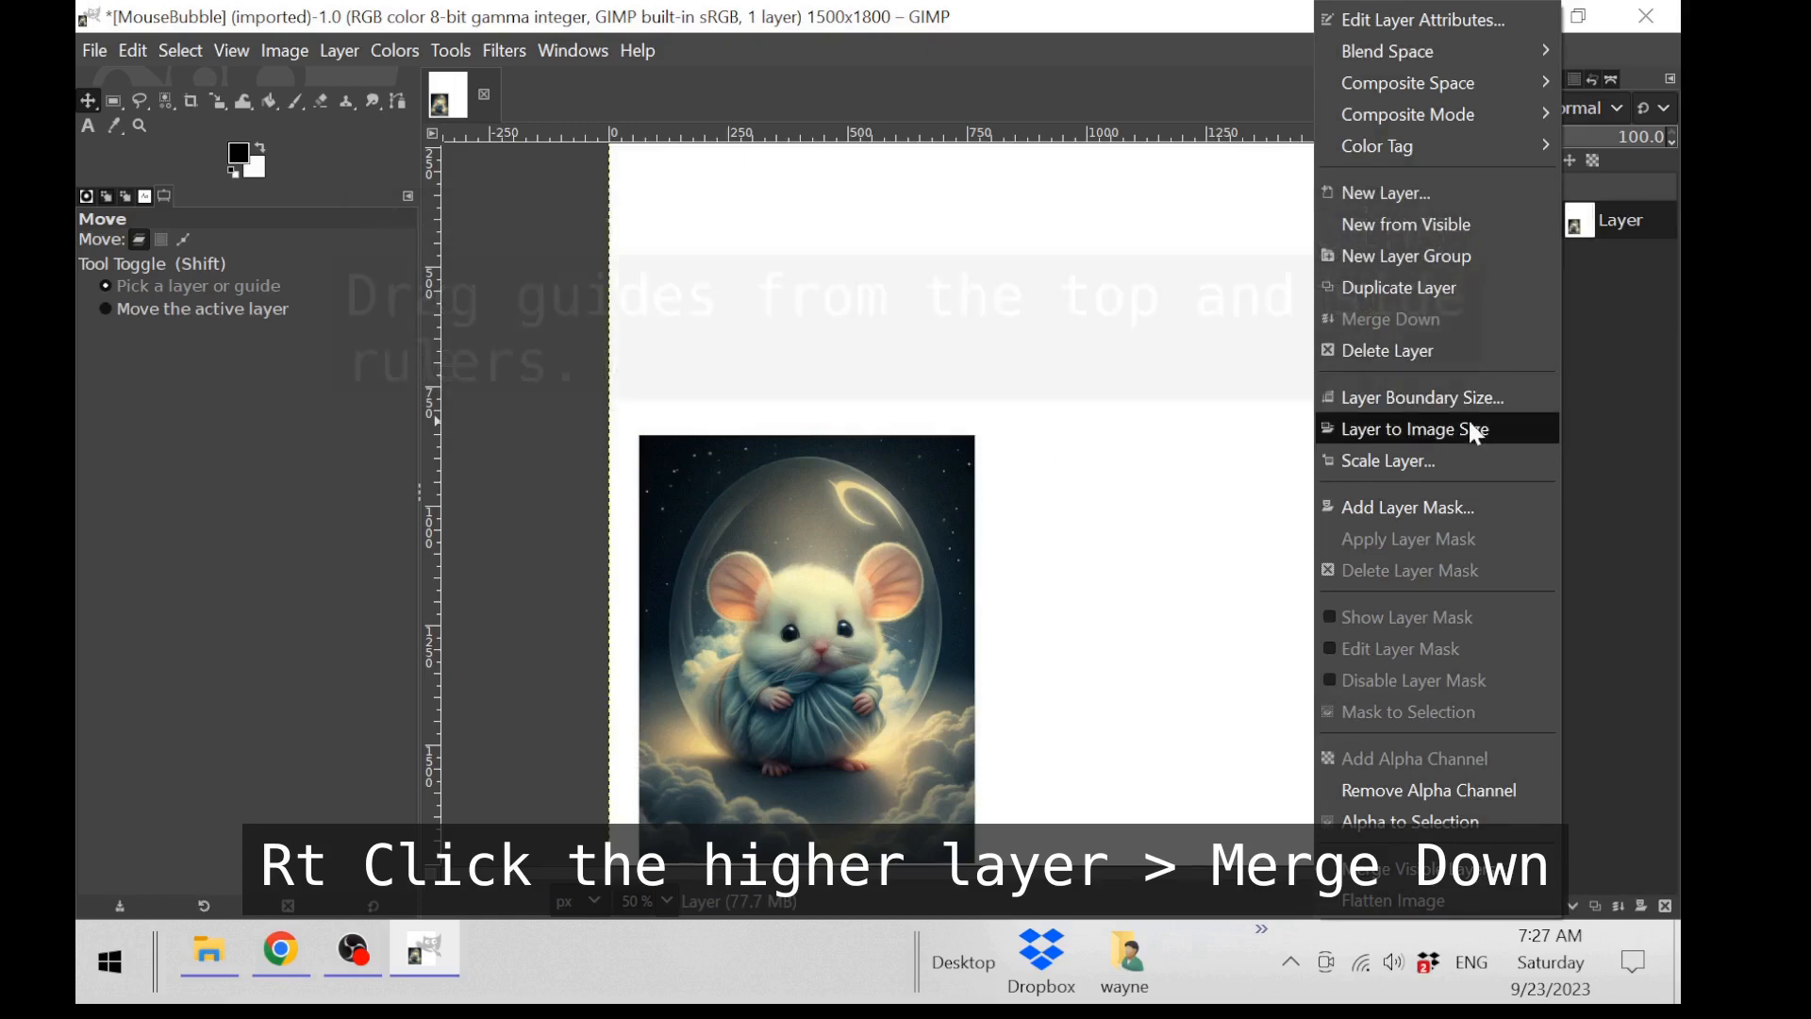
pyautogui.click(1469, 422)
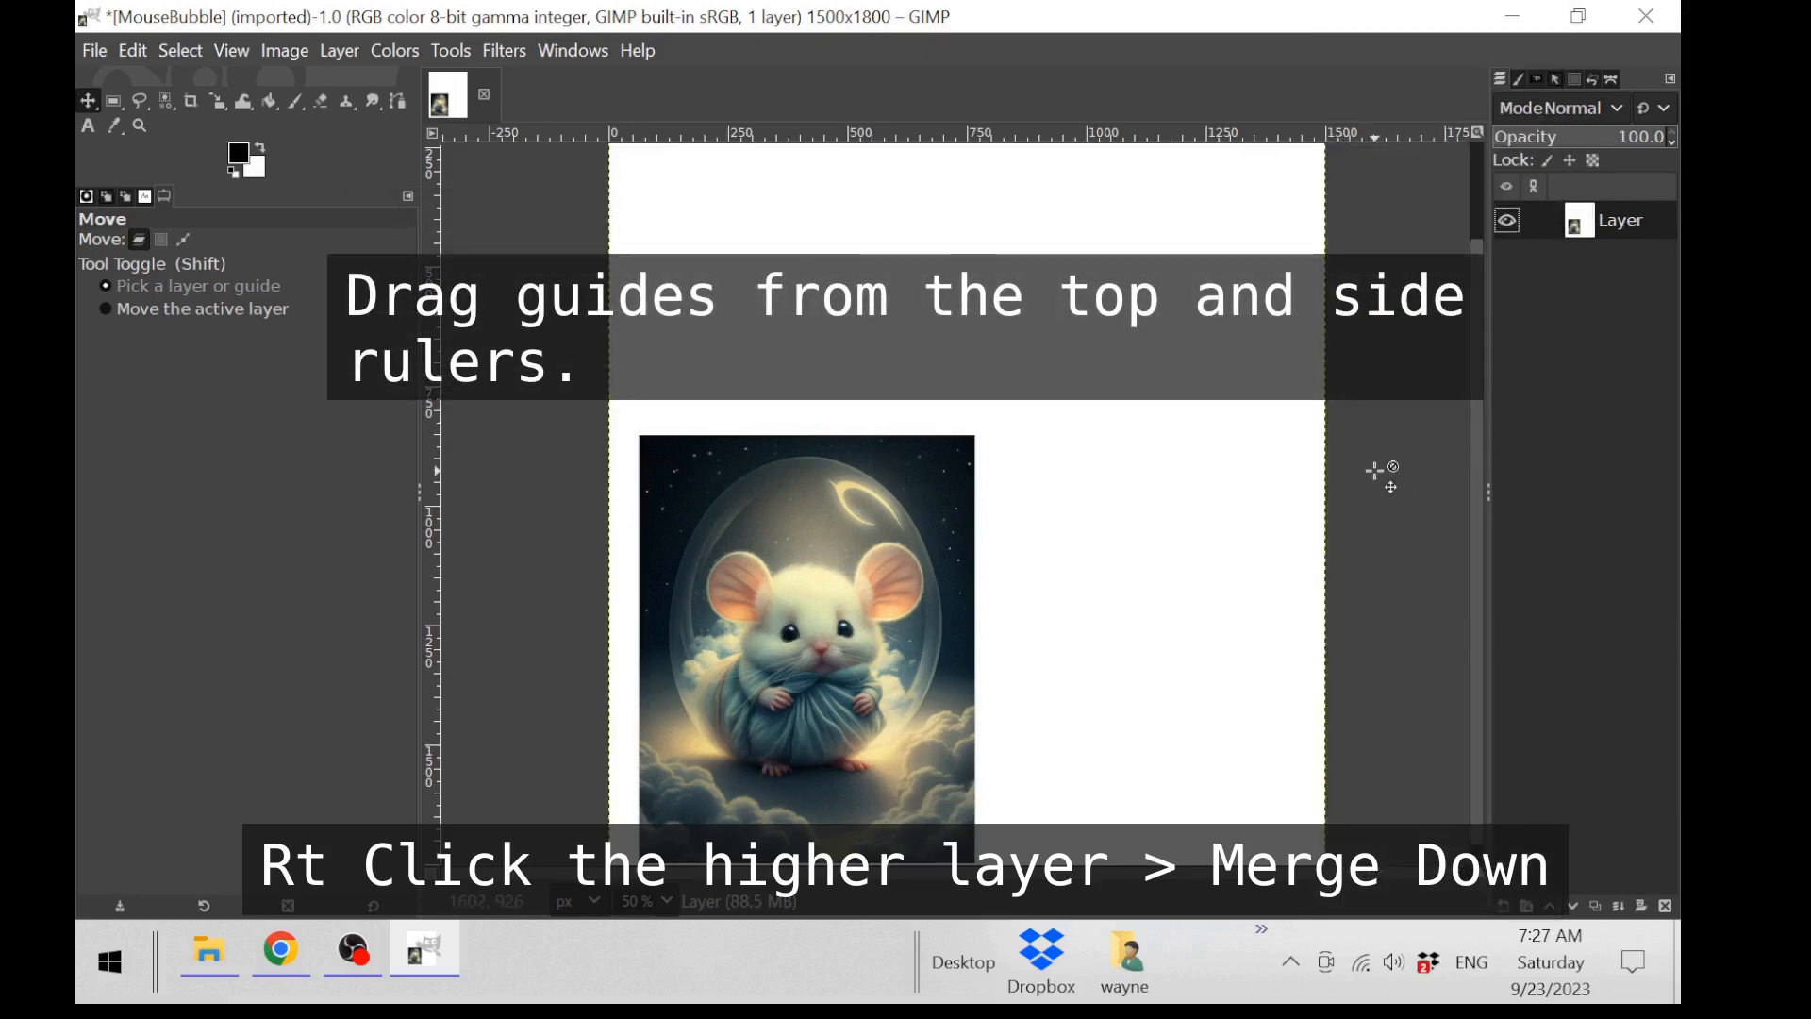
# Step: Split the canvas into four sections with a horizontal guide just above the mouse picture and a vertical guide just beside its right edge
pyautogui.moveTo(1053, 137); pyautogui.dragTo(1197, 459)
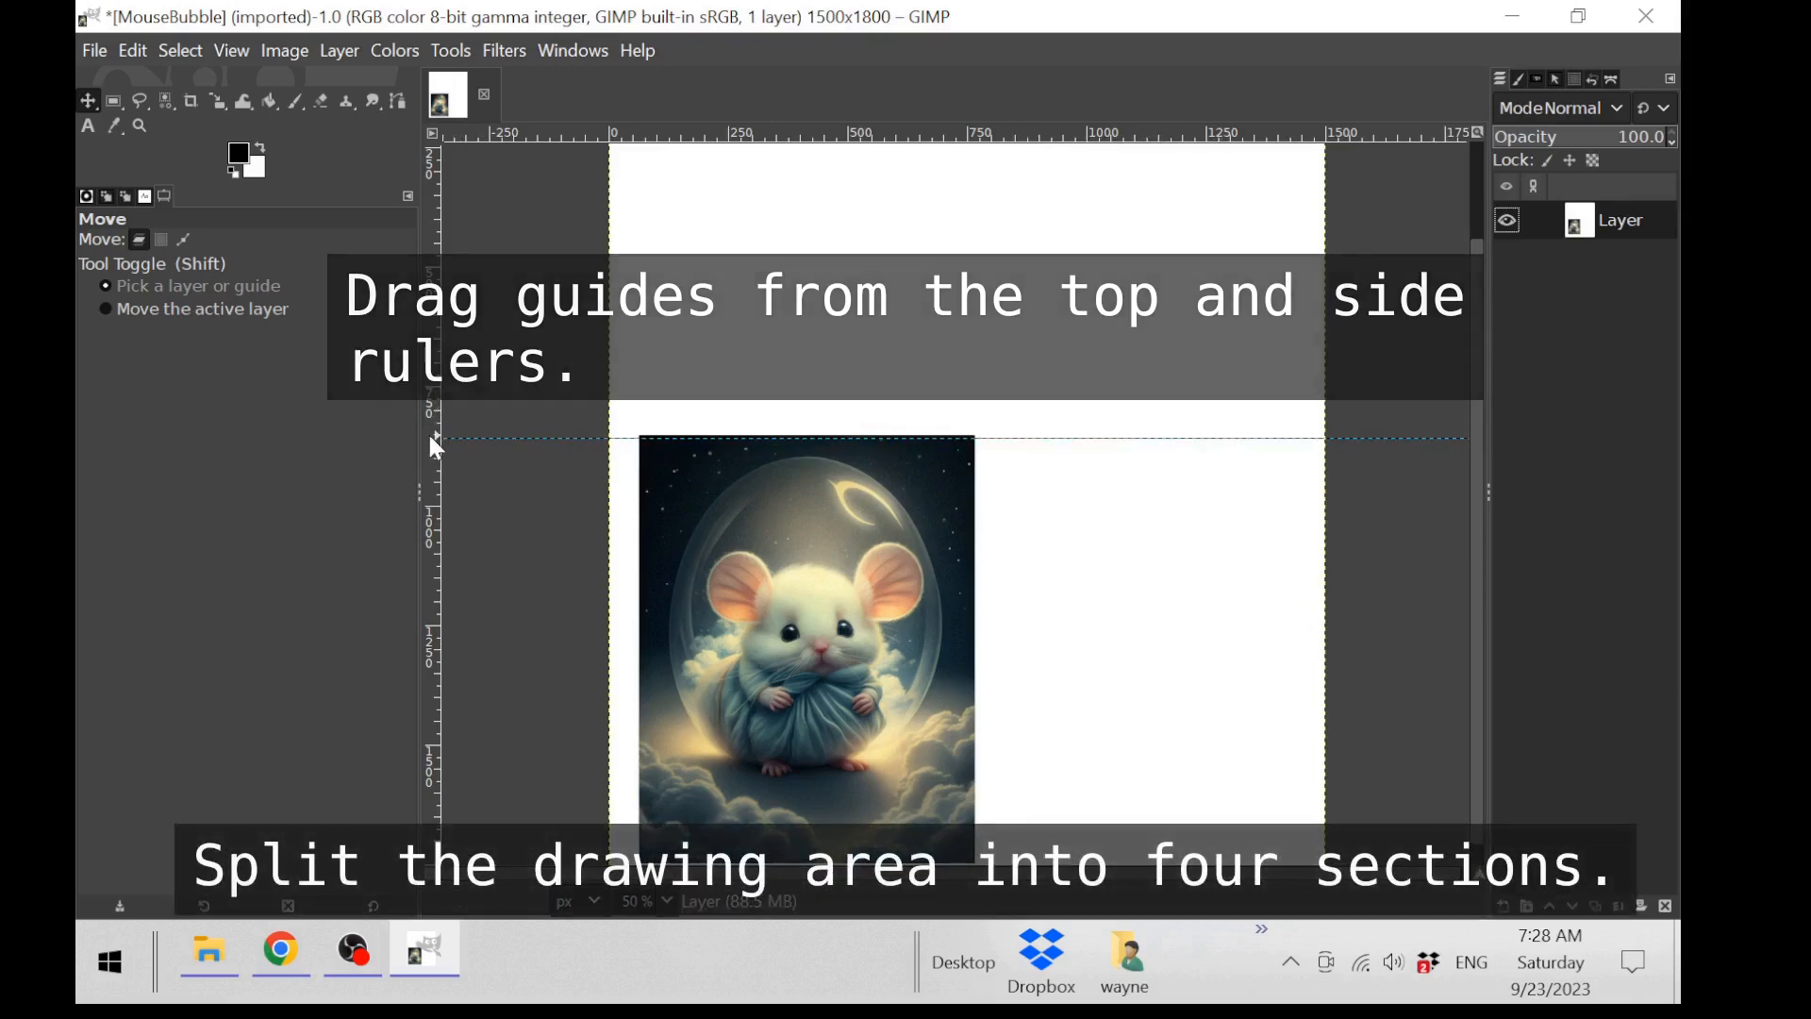
pyautogui.moveTo(433, 436); pyautogui.dragTo(991, 555)
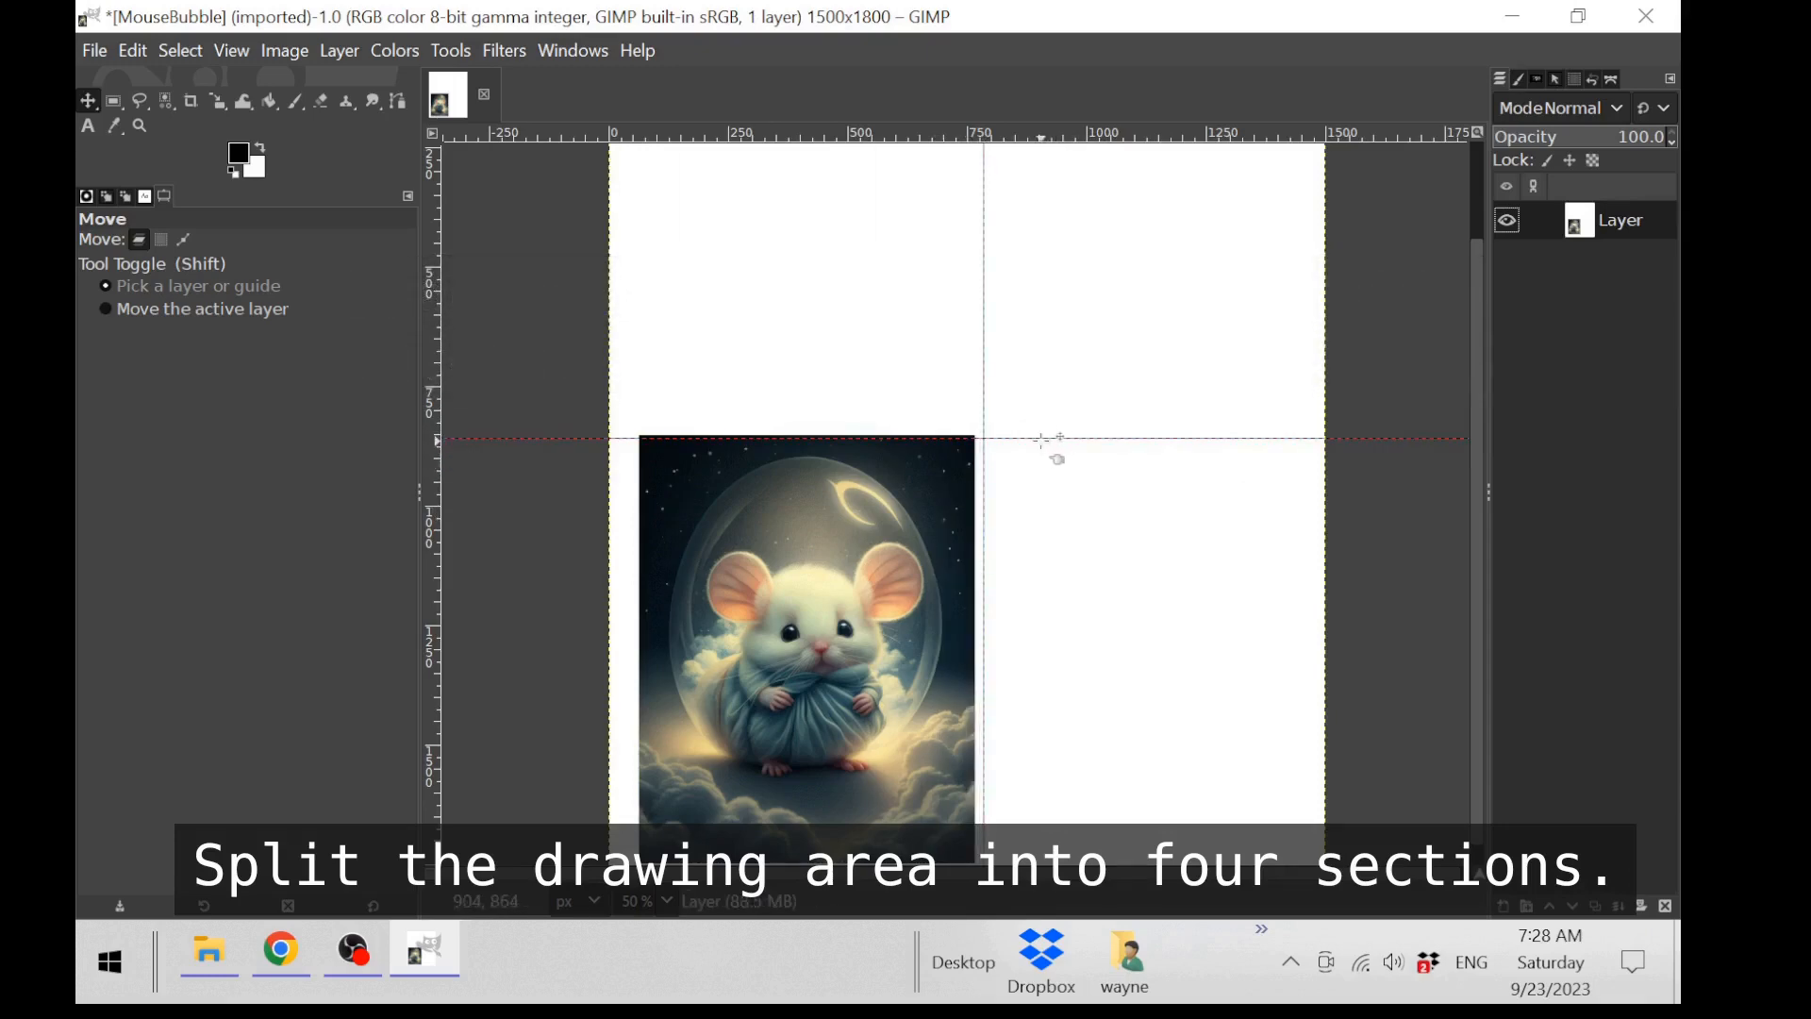
pyautogui.moveTo(1055, 439); pyautogui.dragTo(1076, 423)
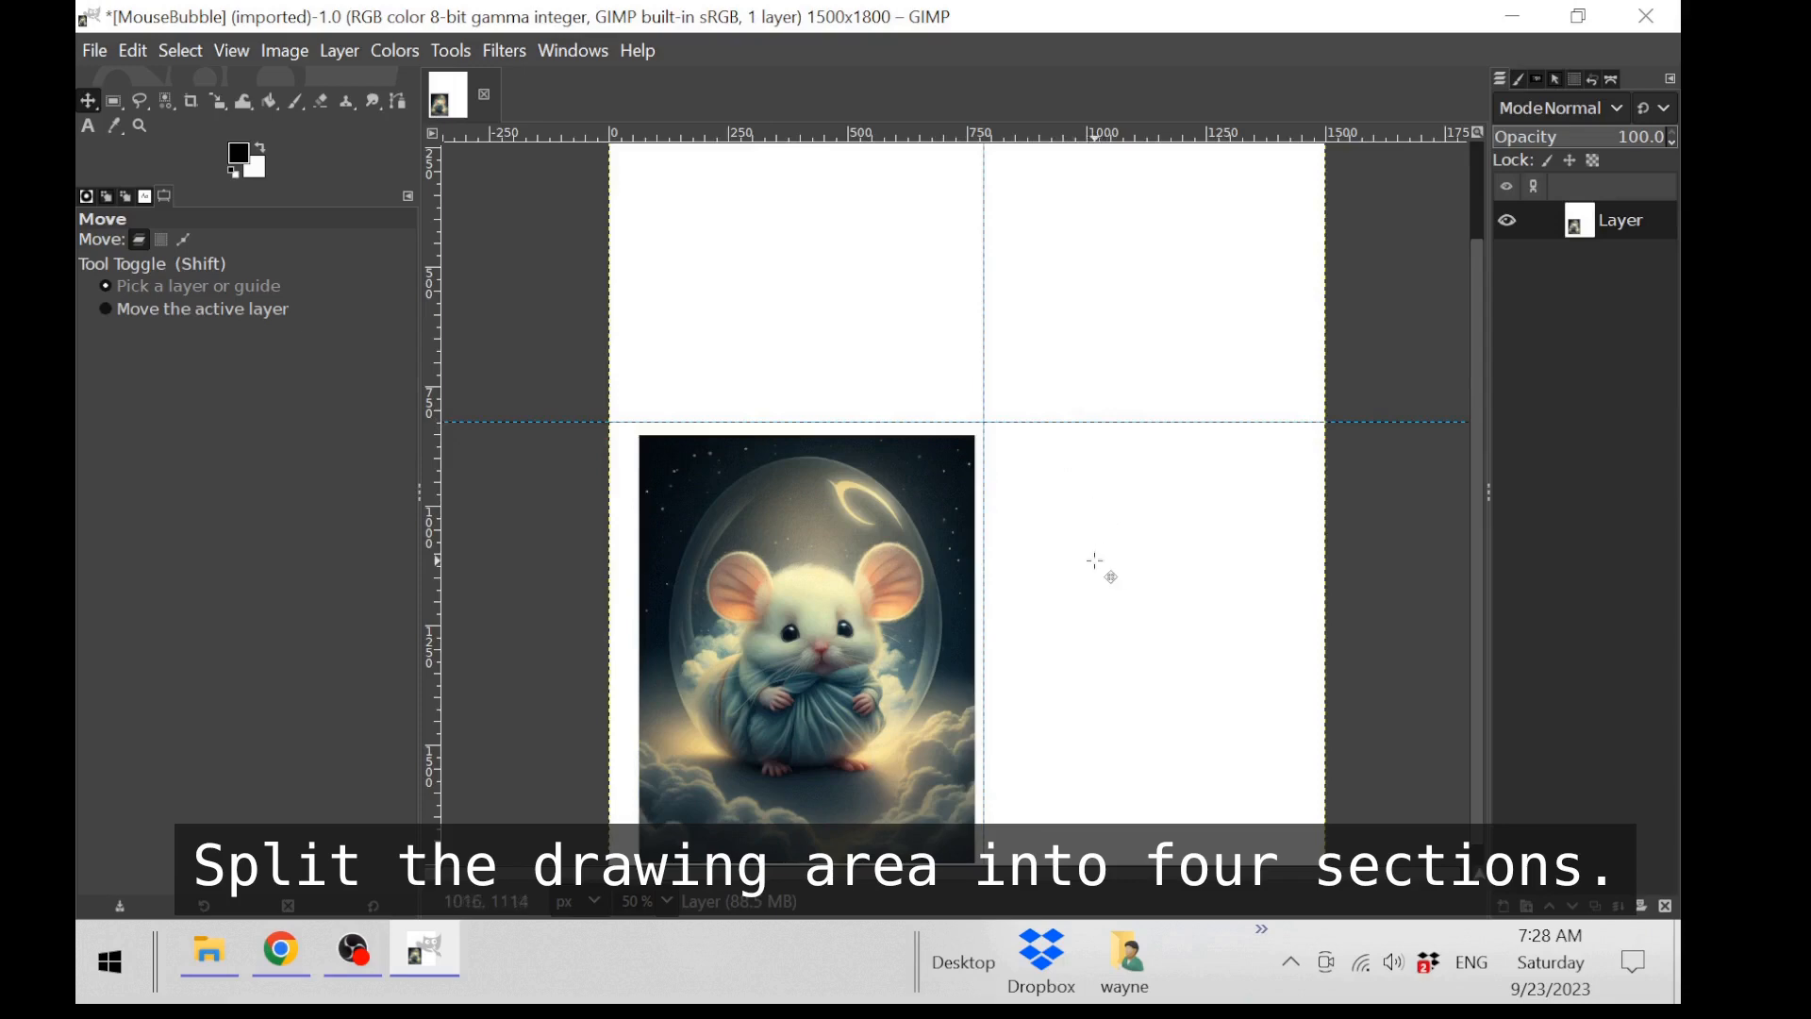
# Step: Place horizontal guides across the canvas at the top of the mouse's head and just below its chin
pyautogui.scroll(4, 1144, 525)
pyautogui.scroll(-5, 1144, 526)
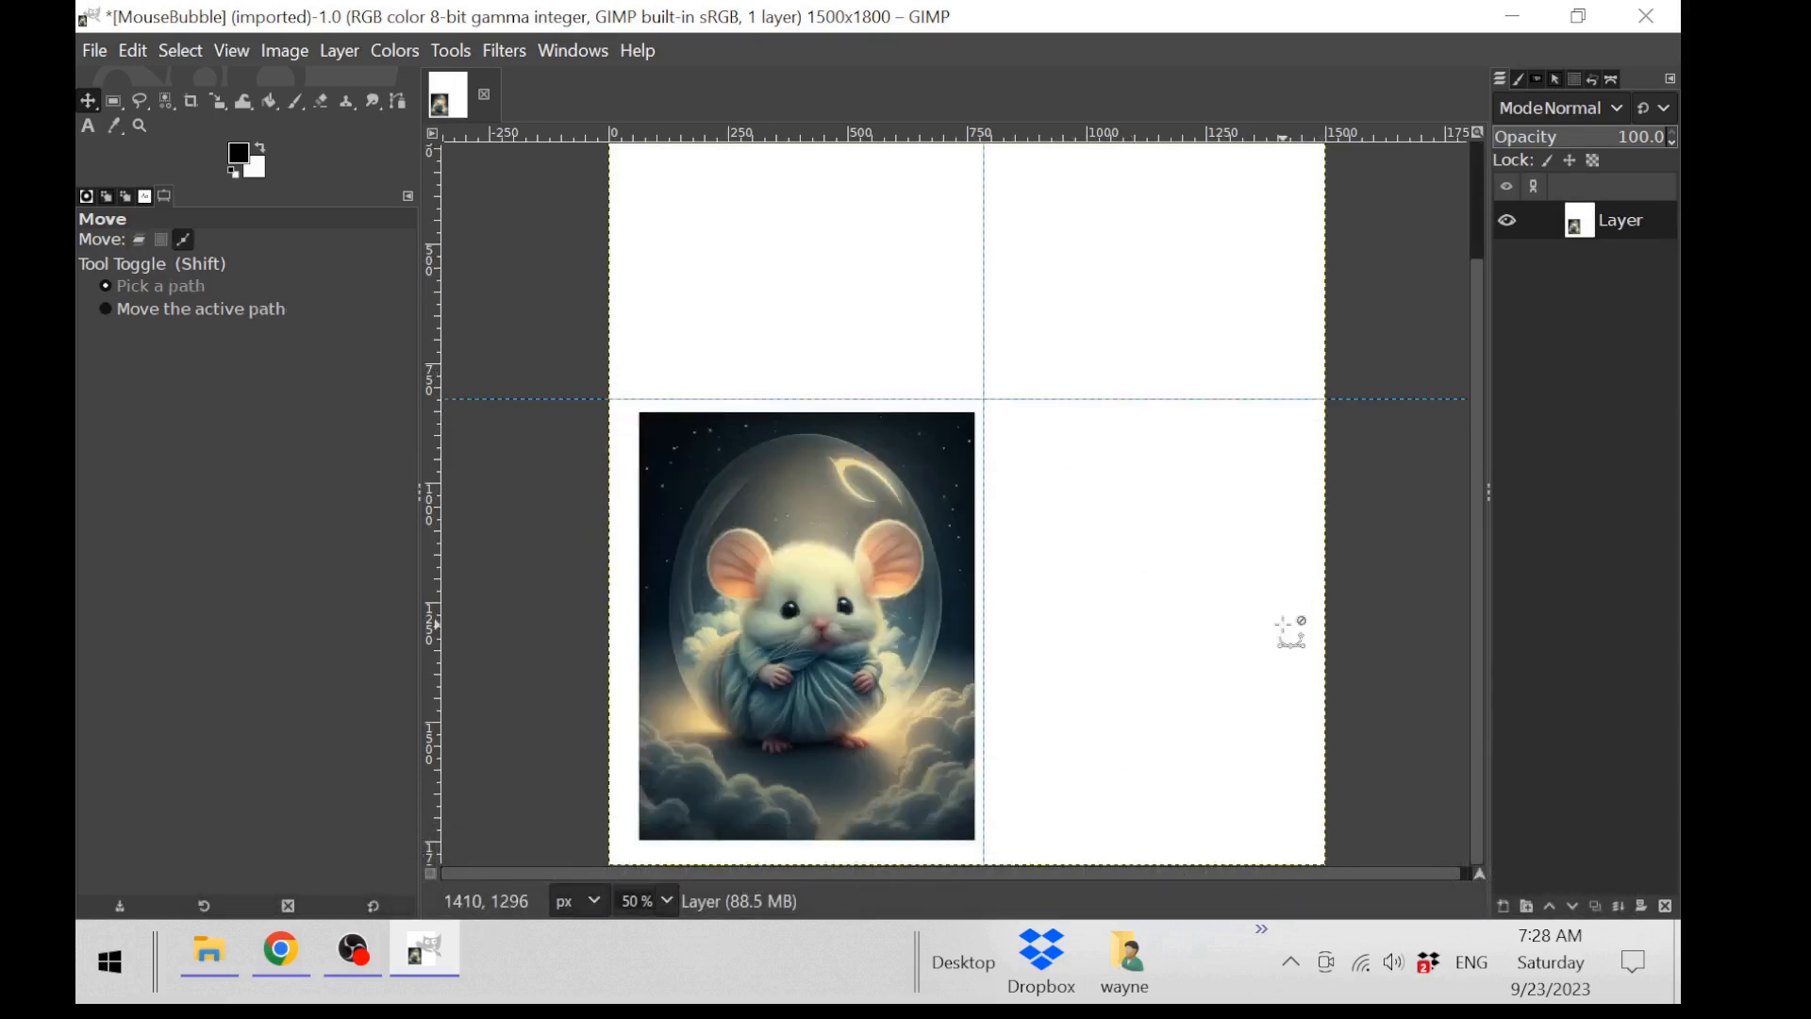
pyautogui.keyDown('ctrl'); pyautogui.scroll(1, 1288, 632); pyautogui.keyUp('ctrl')
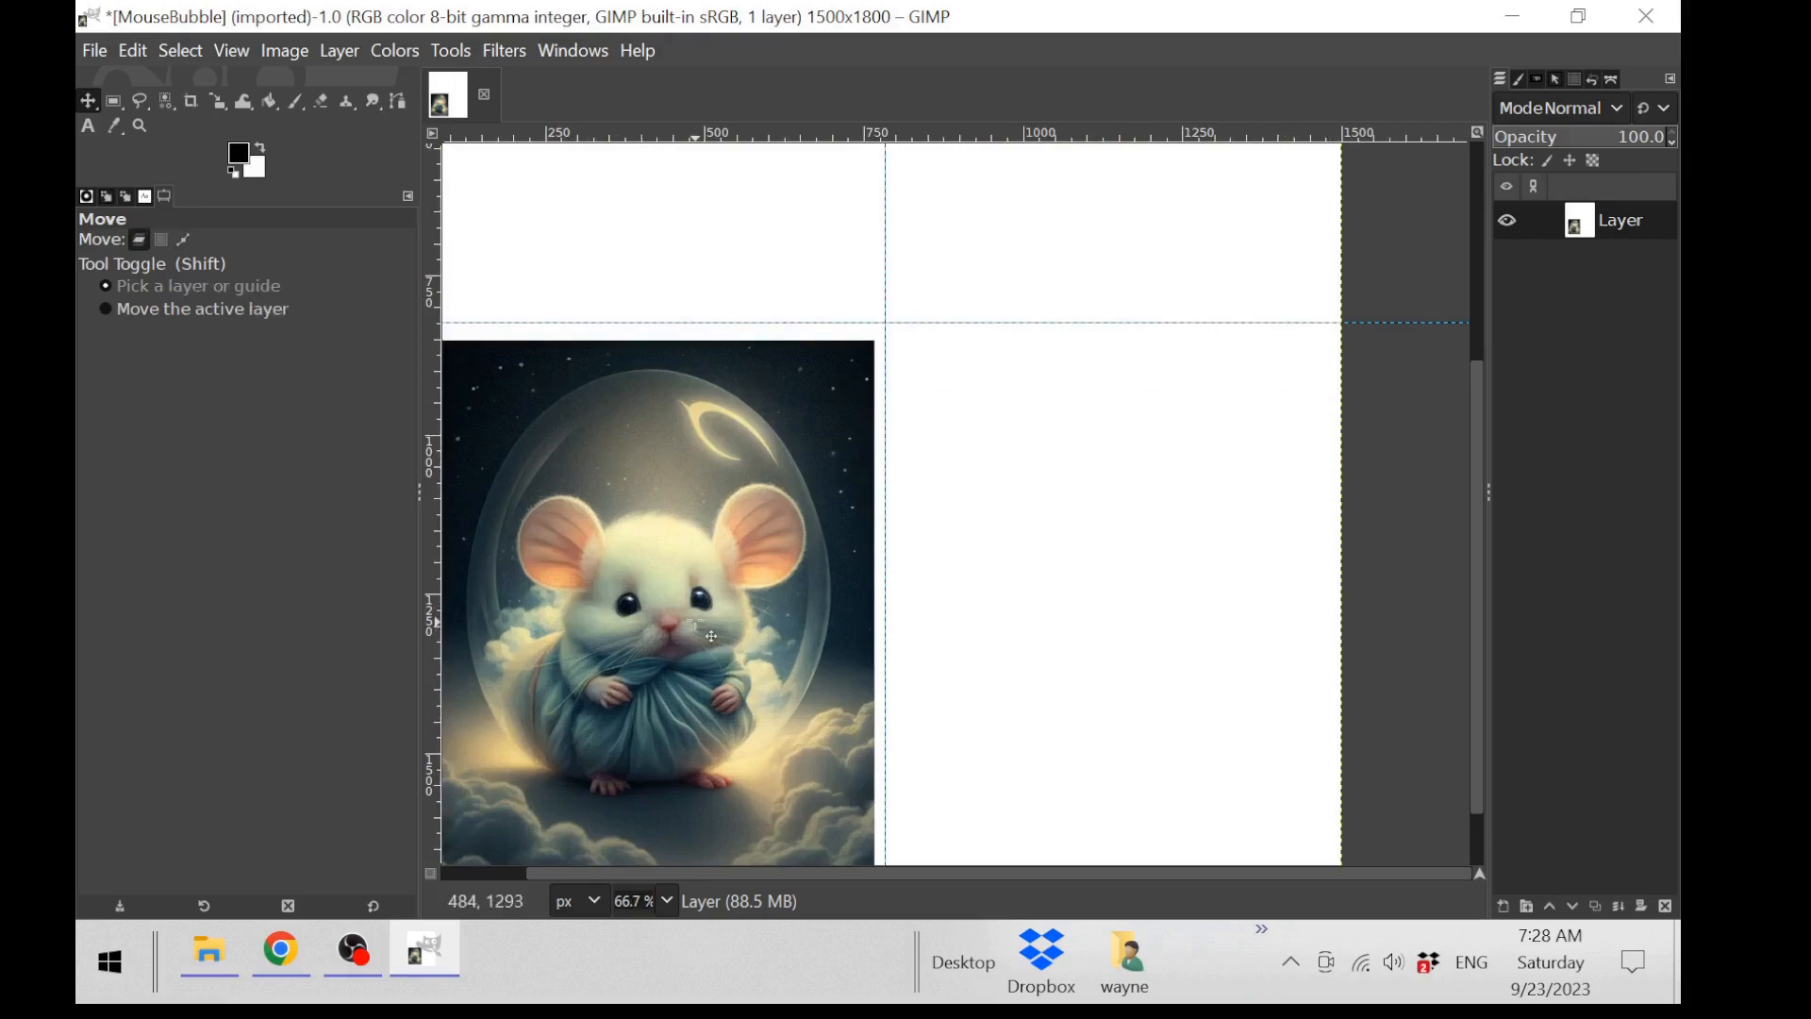
pyautogui.scroll(-1, 661, 632)
pyautogui.keyDown('ctrl'); pyautogui.scroll(1, 660, 631); pyautogui.keyUp('ctrl')
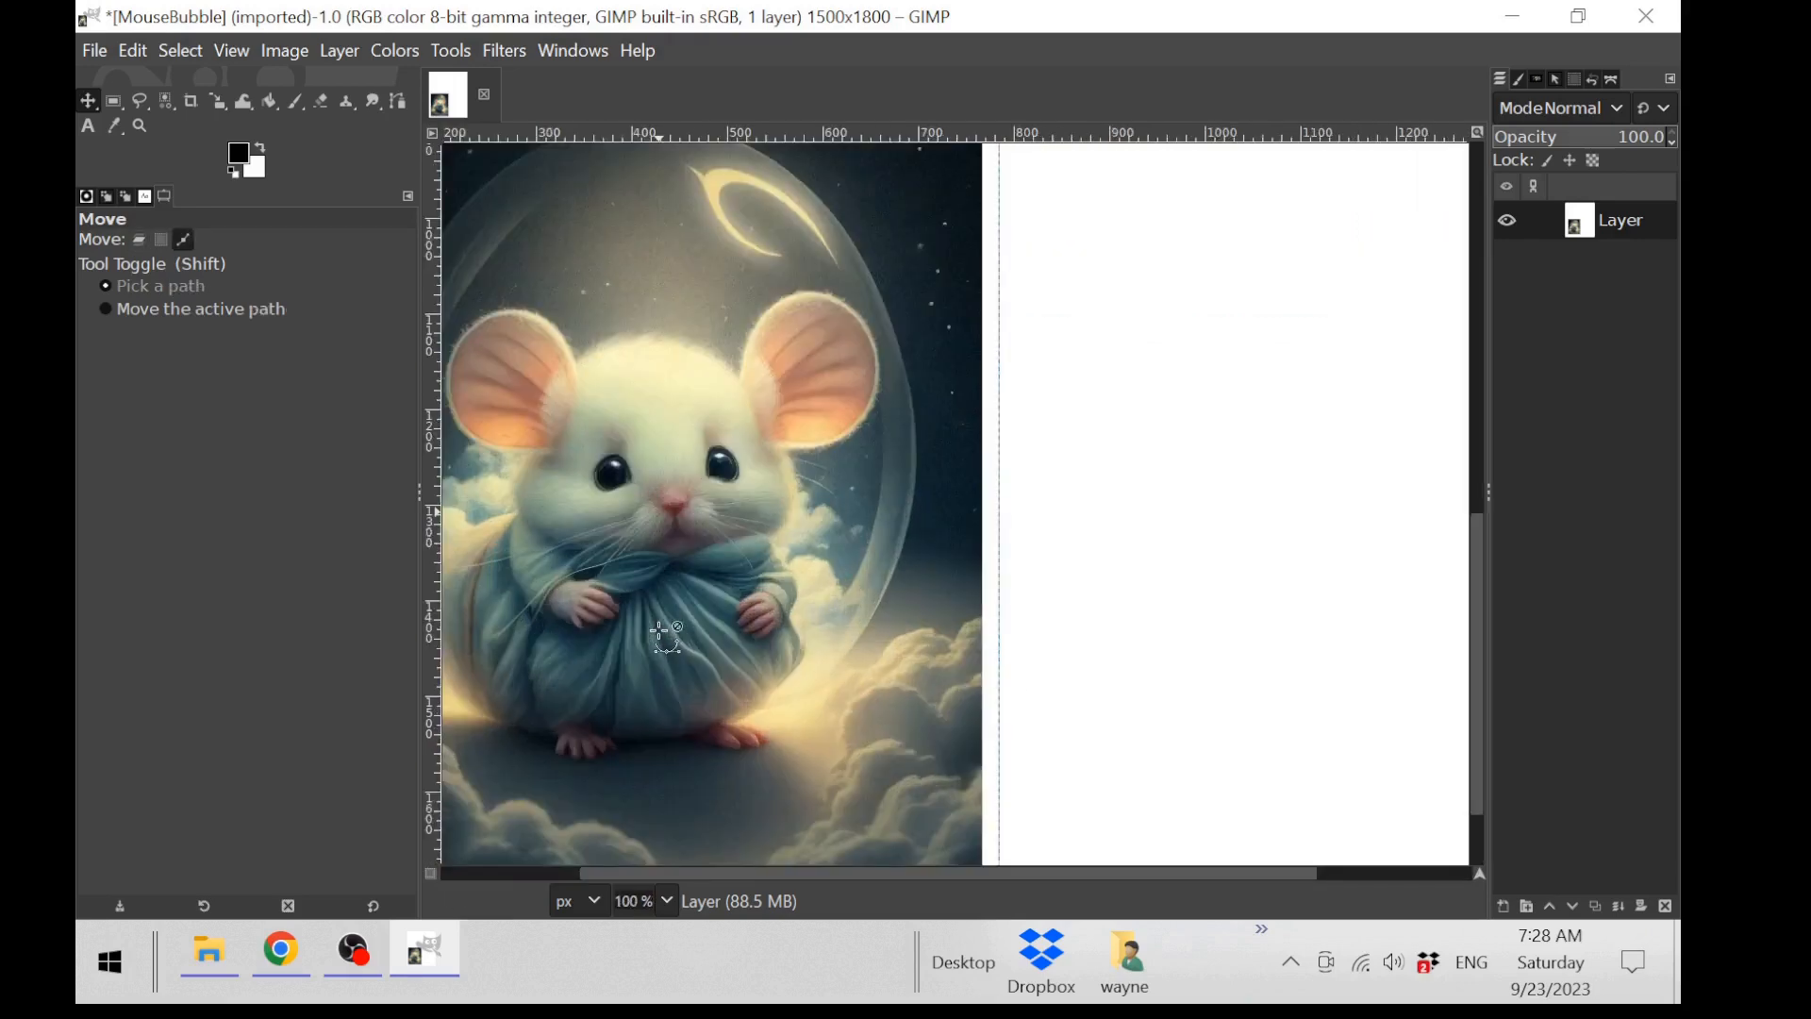
pyautogui.moveTo(803, 870)
pyautogui.mouseDown()
pyautogui.moveTo(728, 881)
pyautogui.moveTo(830, 874)
pyautogui.moveTo(793, 883)
pyautogui.moveTo(835, 887)
pyautogui.moveTo(800, 904)
pyautogui.mouseUp()
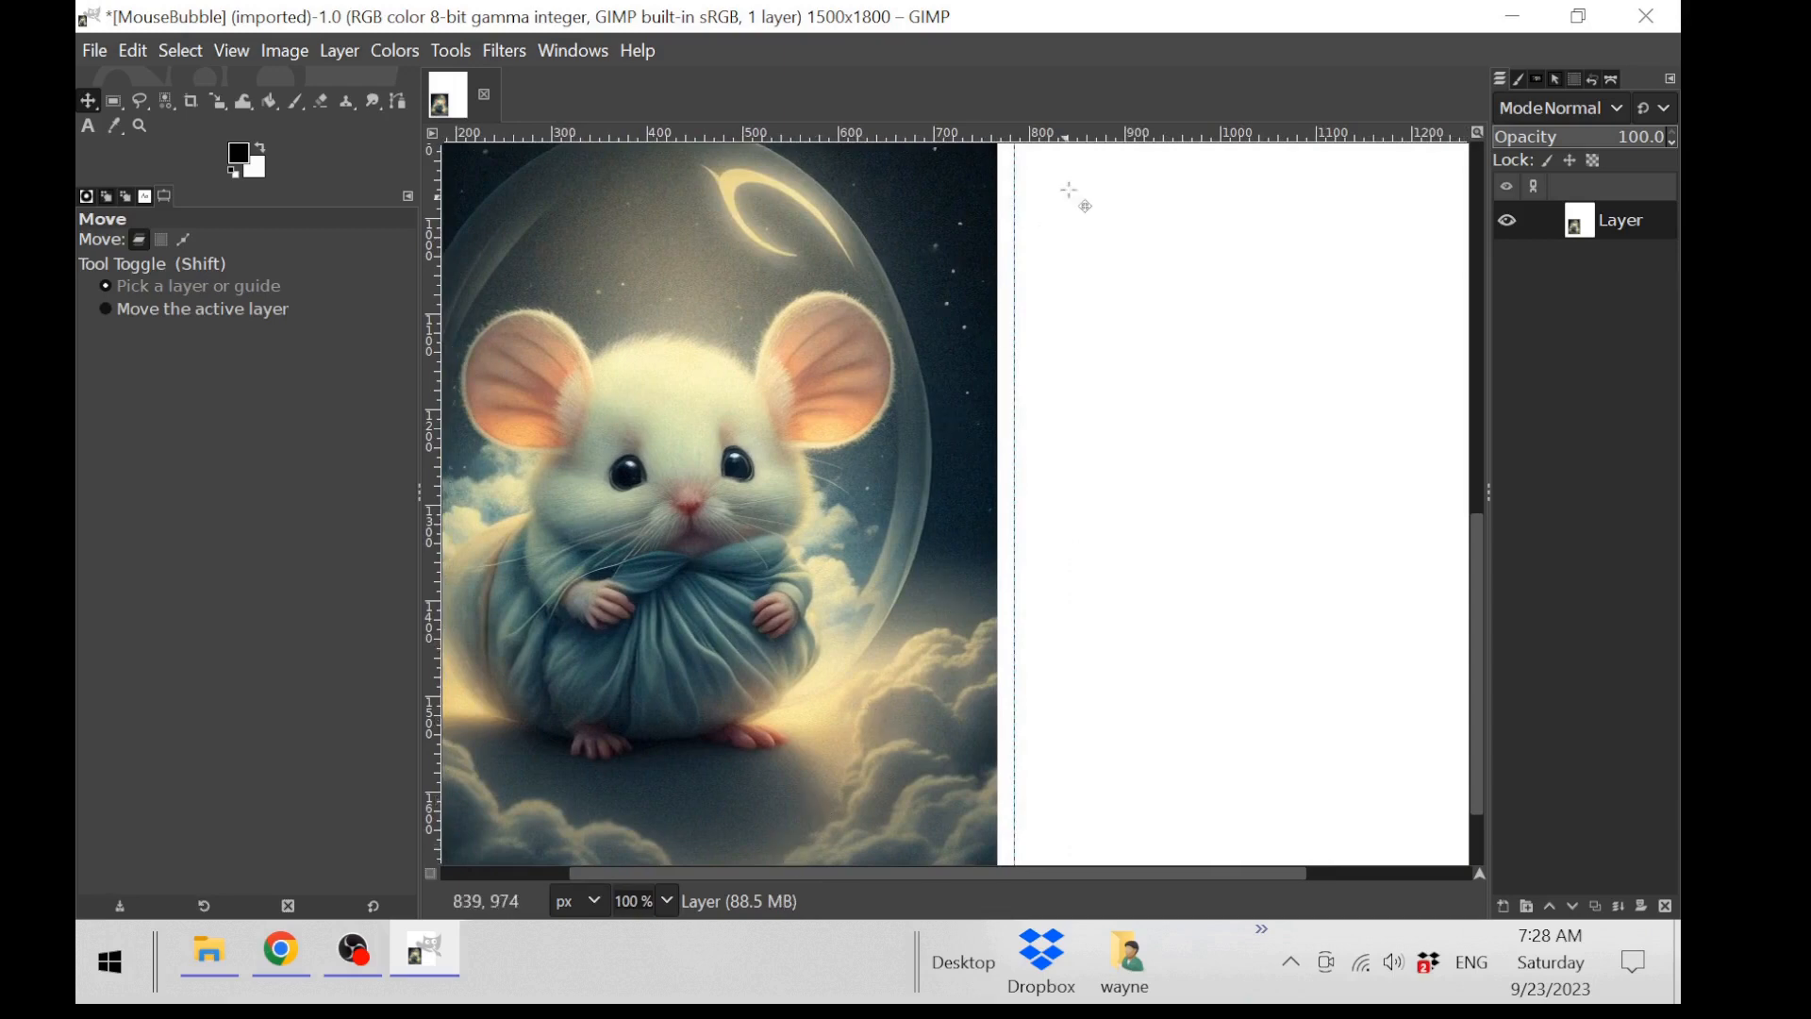
pyautogui.moveTo(1099, 135); pyautogui.dragTo(1137, 341)
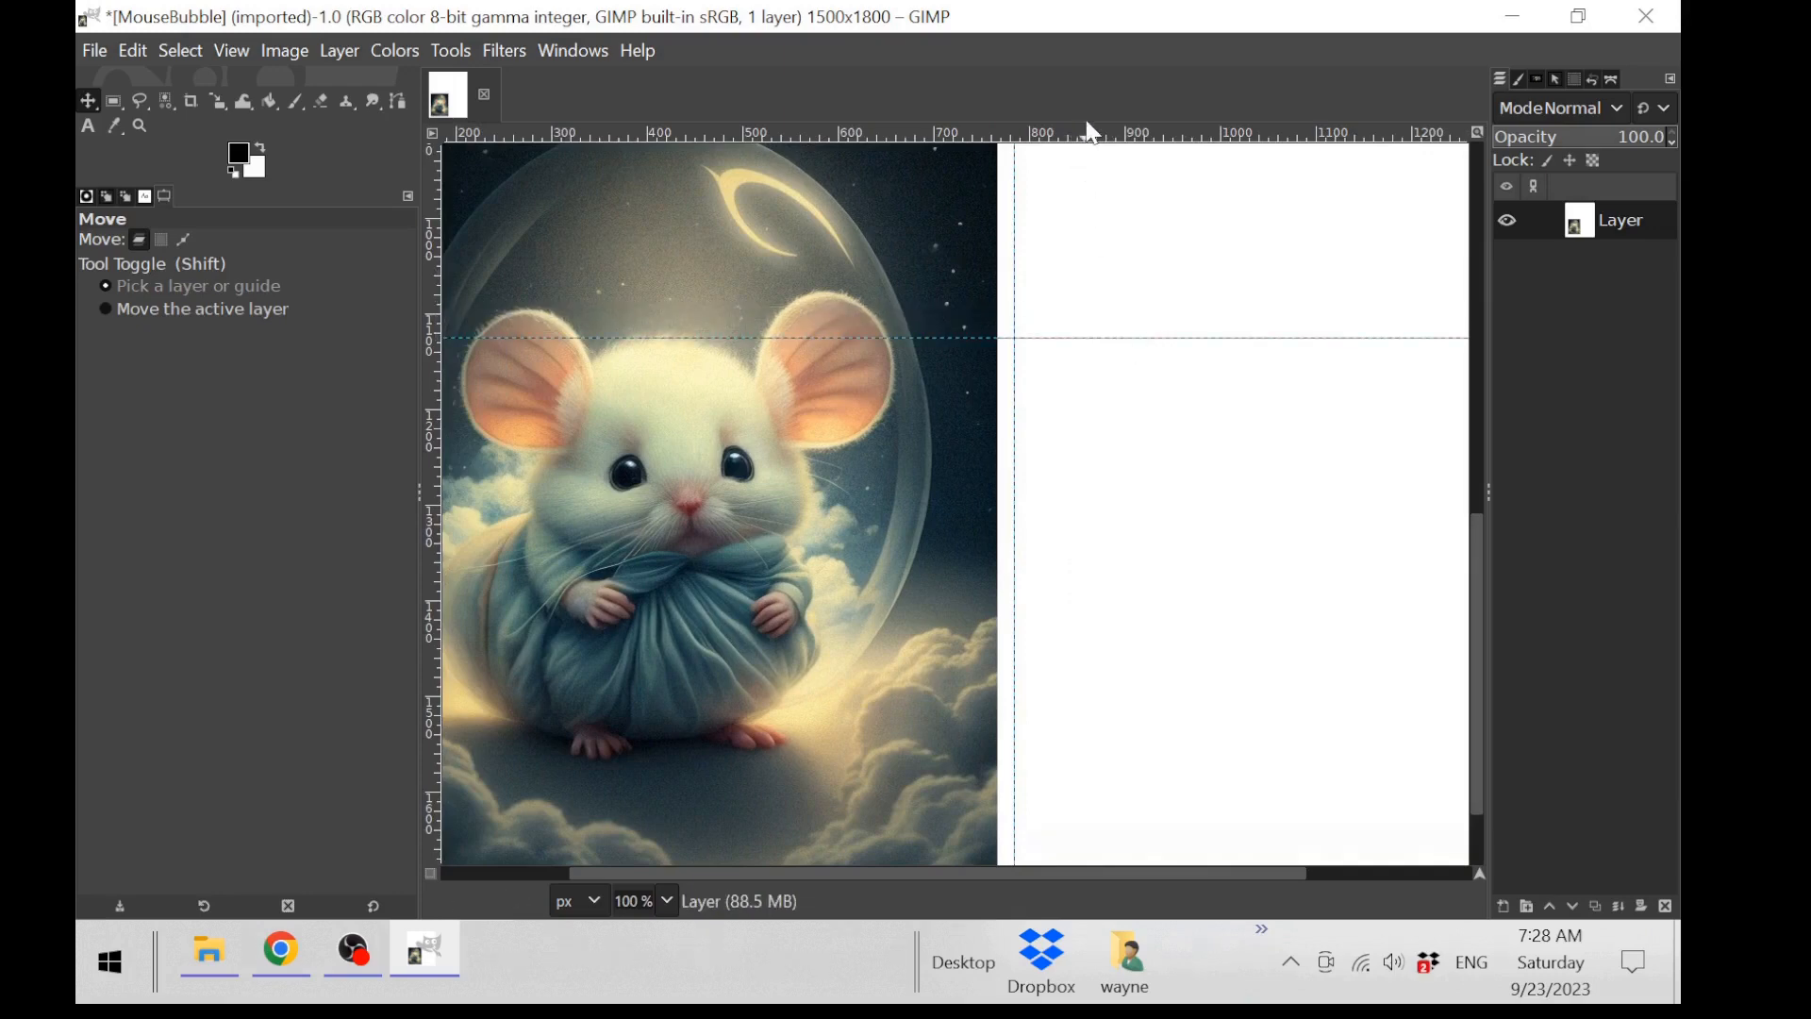
pyautogui.moveTo(1111, 142); pyautogui.dragTo(1208, 570)
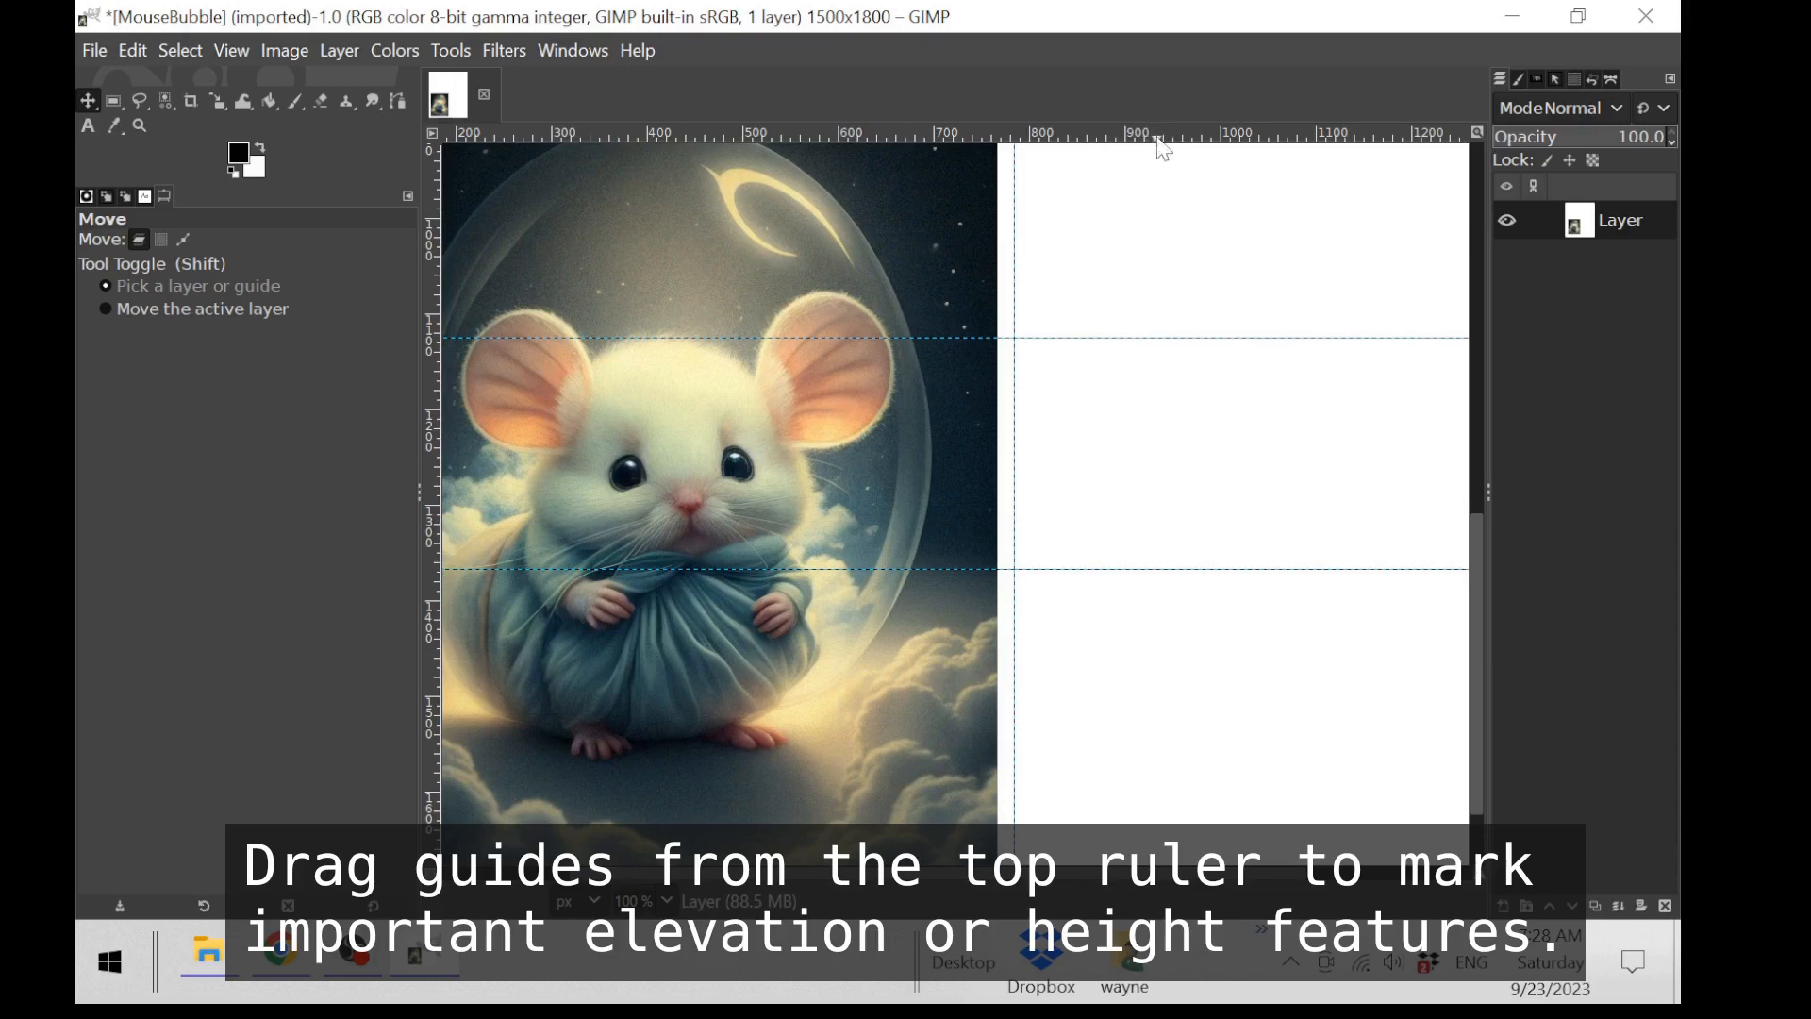
# Step: Place a horizontal guide across the canvas at the level of the mouse's eyes
pyautogui.moveTo(1168, 140); pyautogui.dragTo(1219, 466)
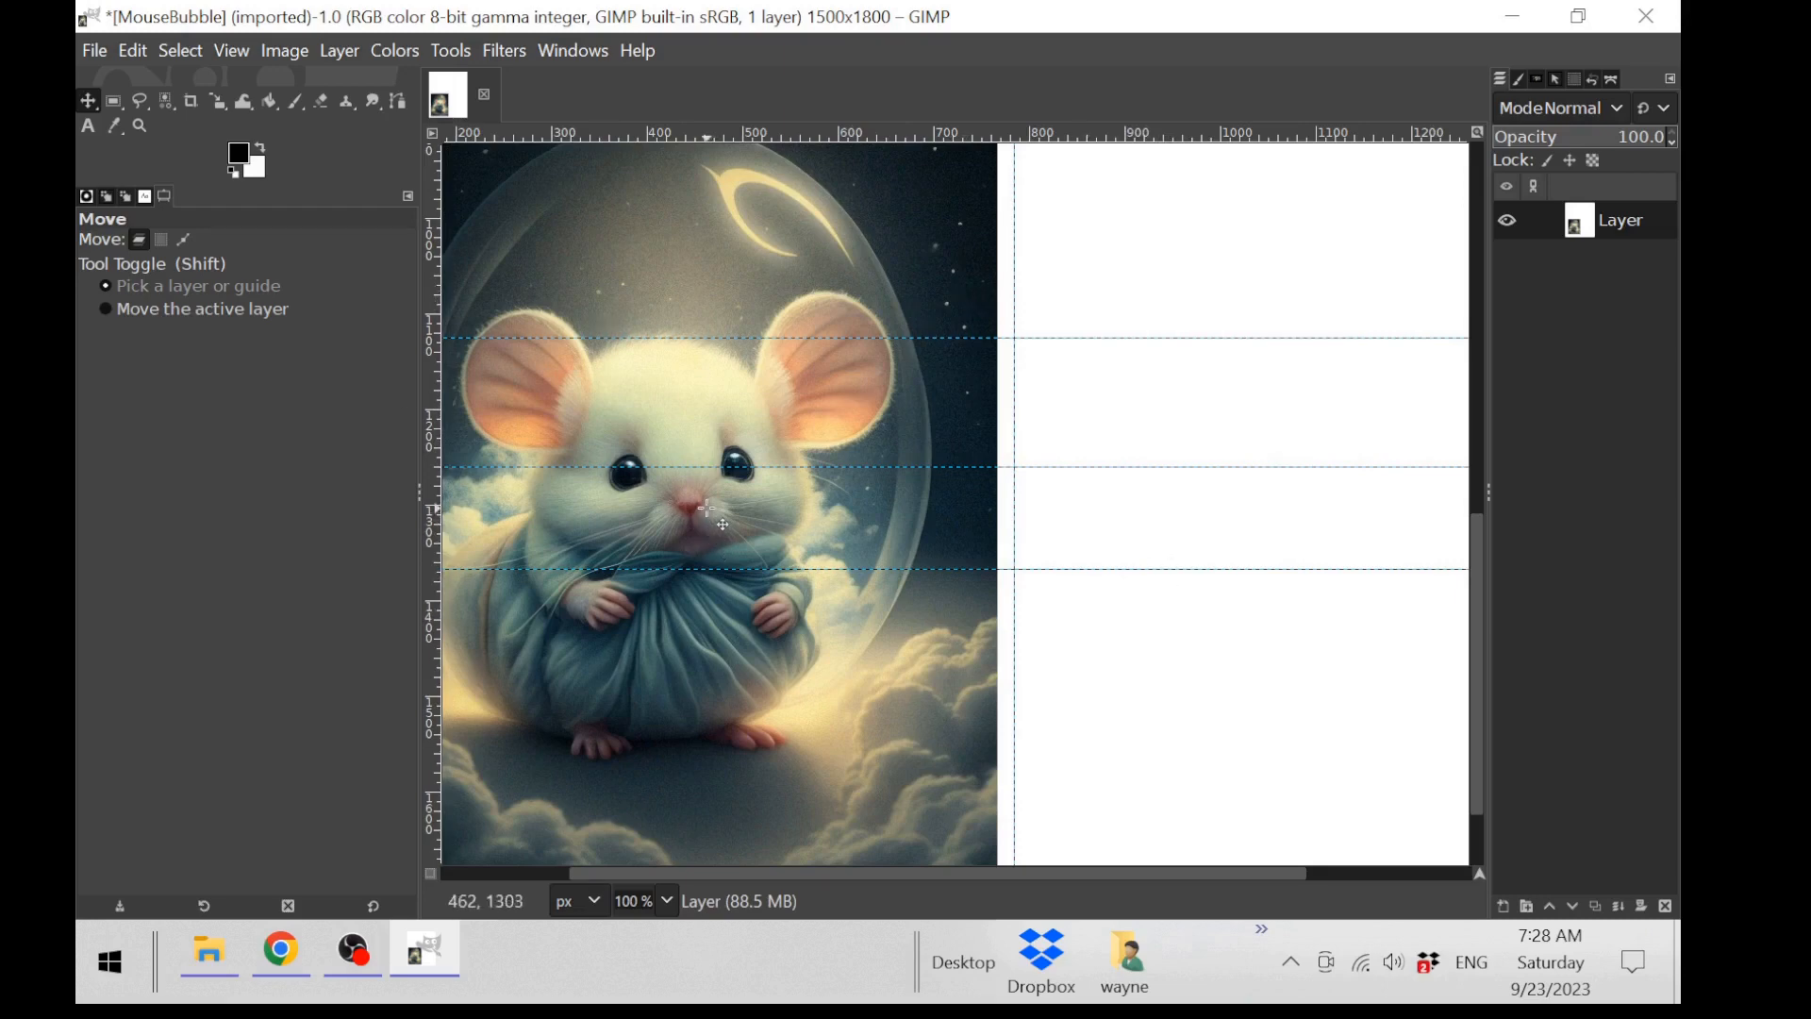
pyautogui.moveTo(1004, 873); pyautogui.dragTo(1074, 873)
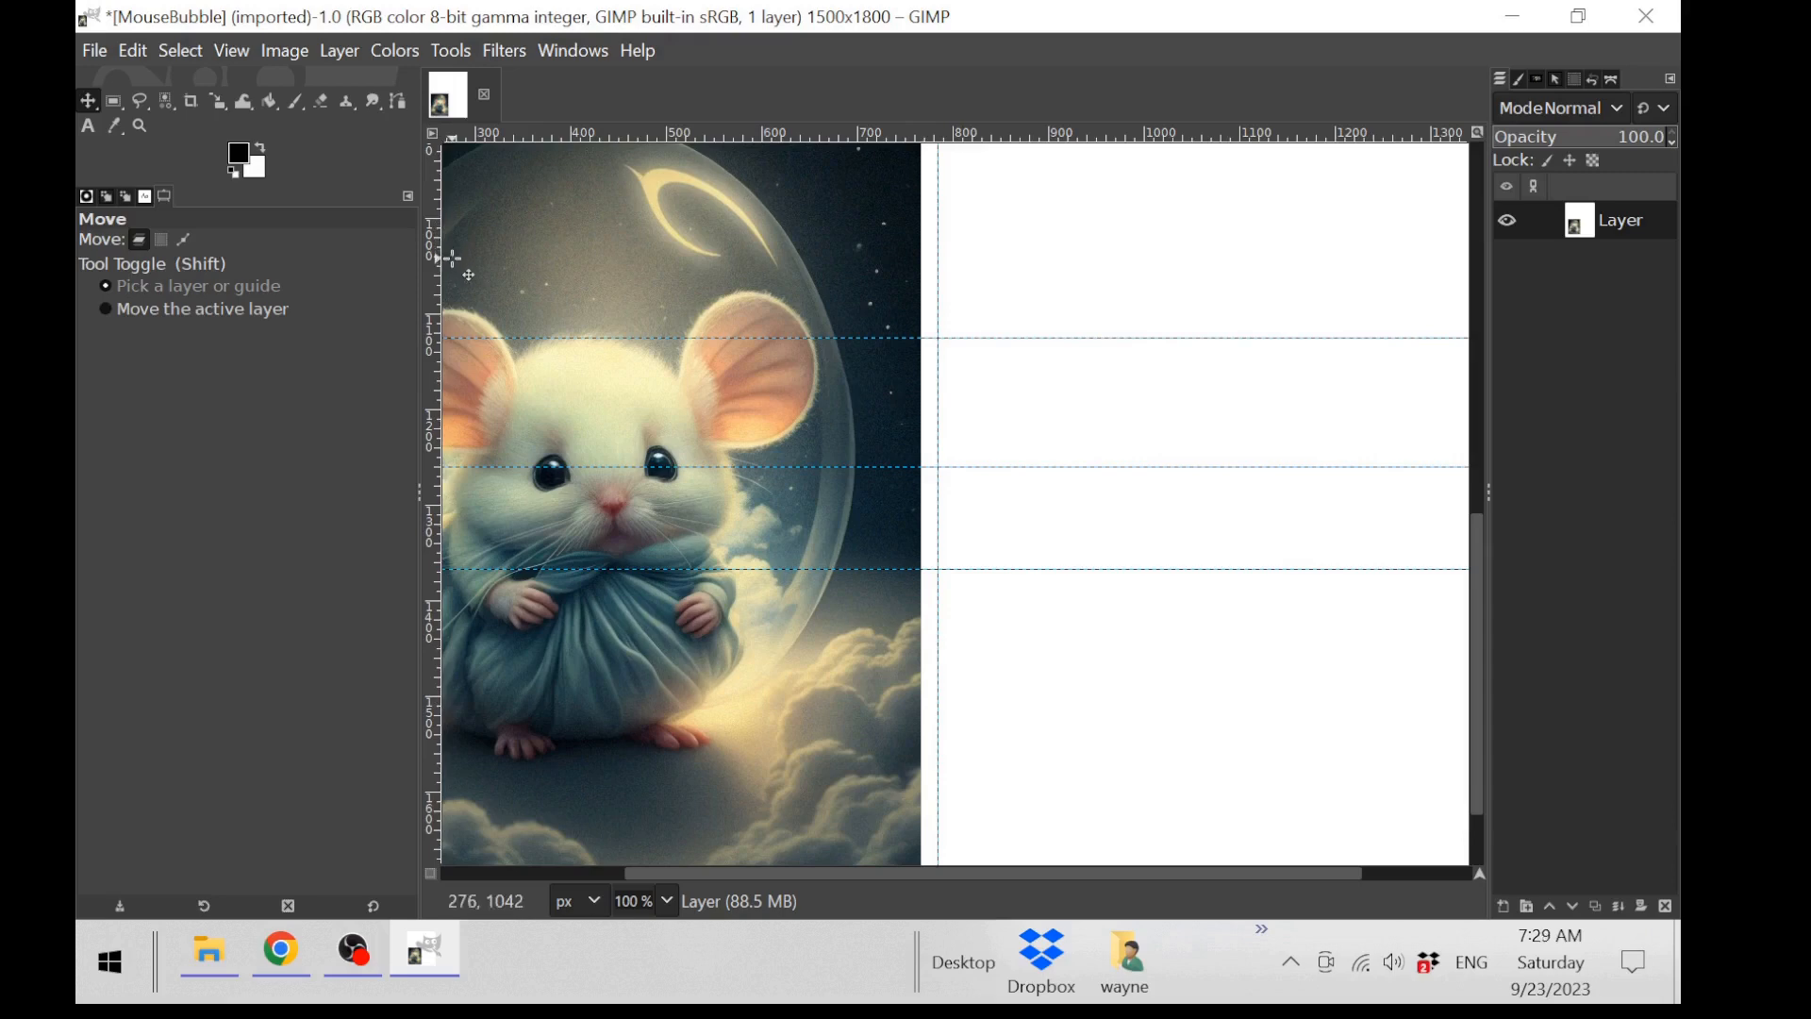
# Step: Shift the mouse picture layer slightly away from the vertical guide and widen the canvas area by narrowing the tool options area
pyautogui.moveTo(442, 257); pyautogui.dragTo(552, 269)
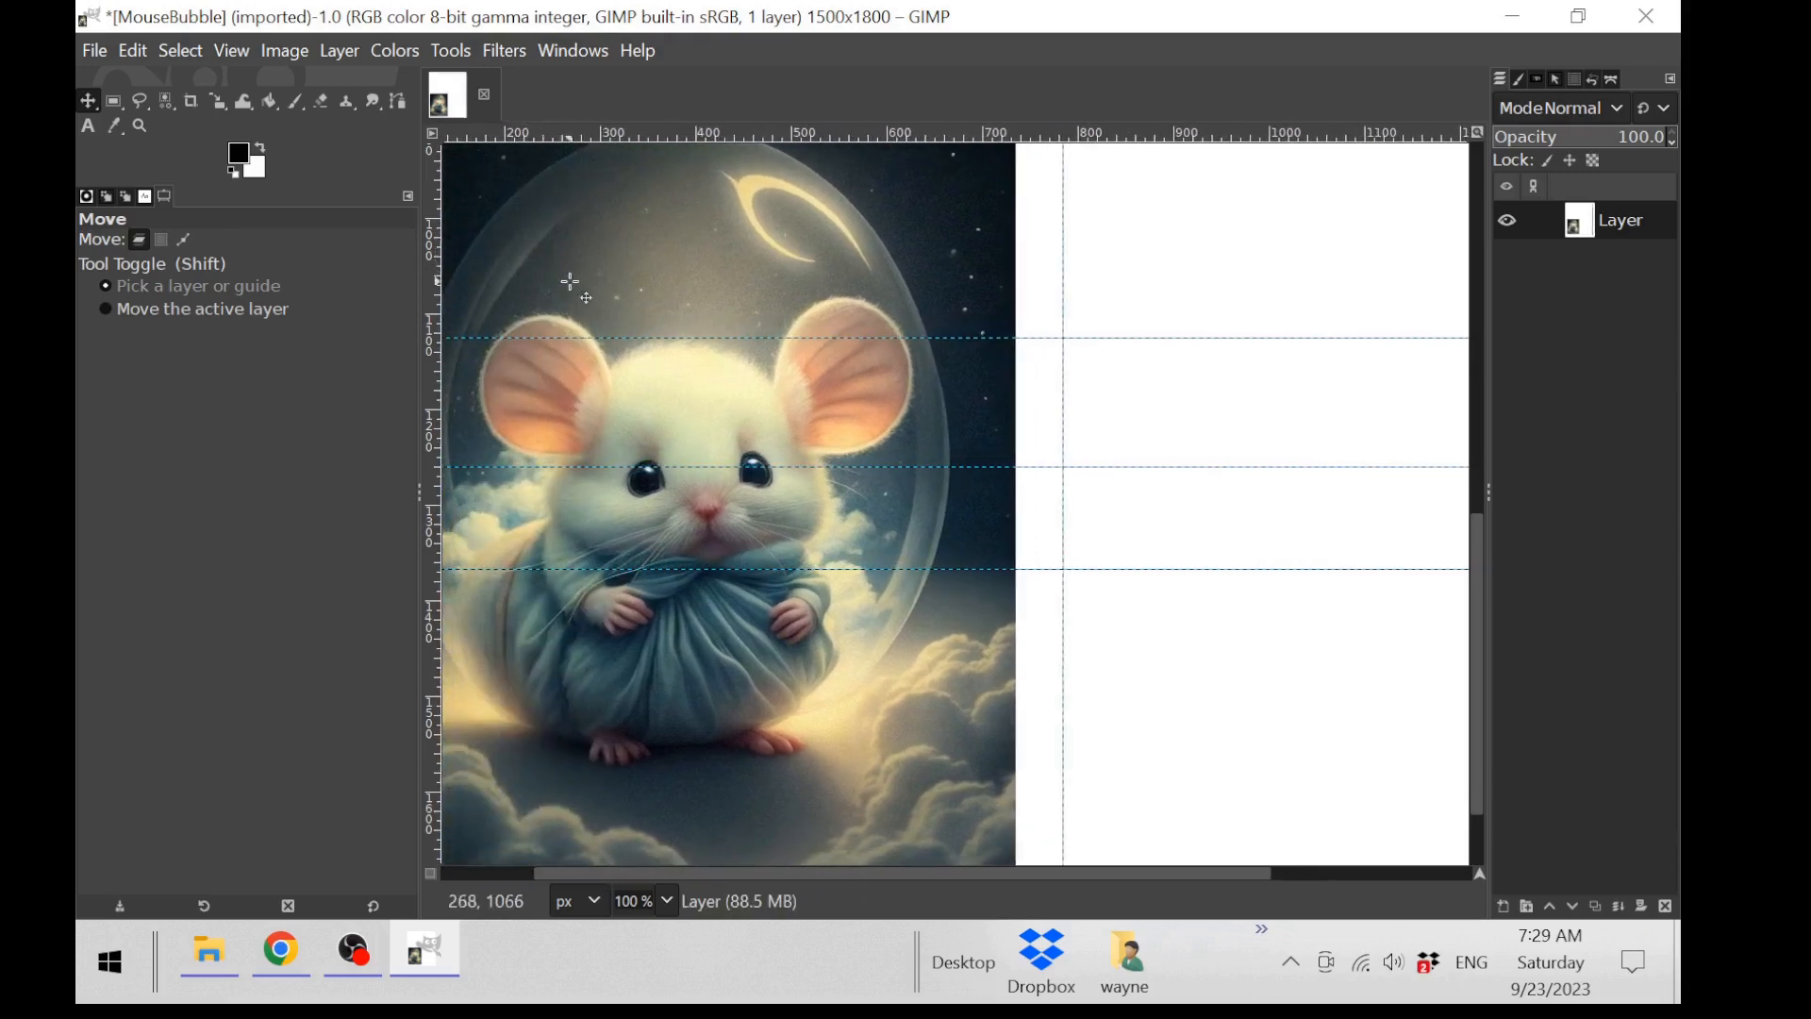
pyautogui.moveTo(717, 277)
pyautogui.mouseDown()
pyautogui.moveTo(754, 275)
pyautogui.moveTo(721, 276)
pyautogui.mouseUp()
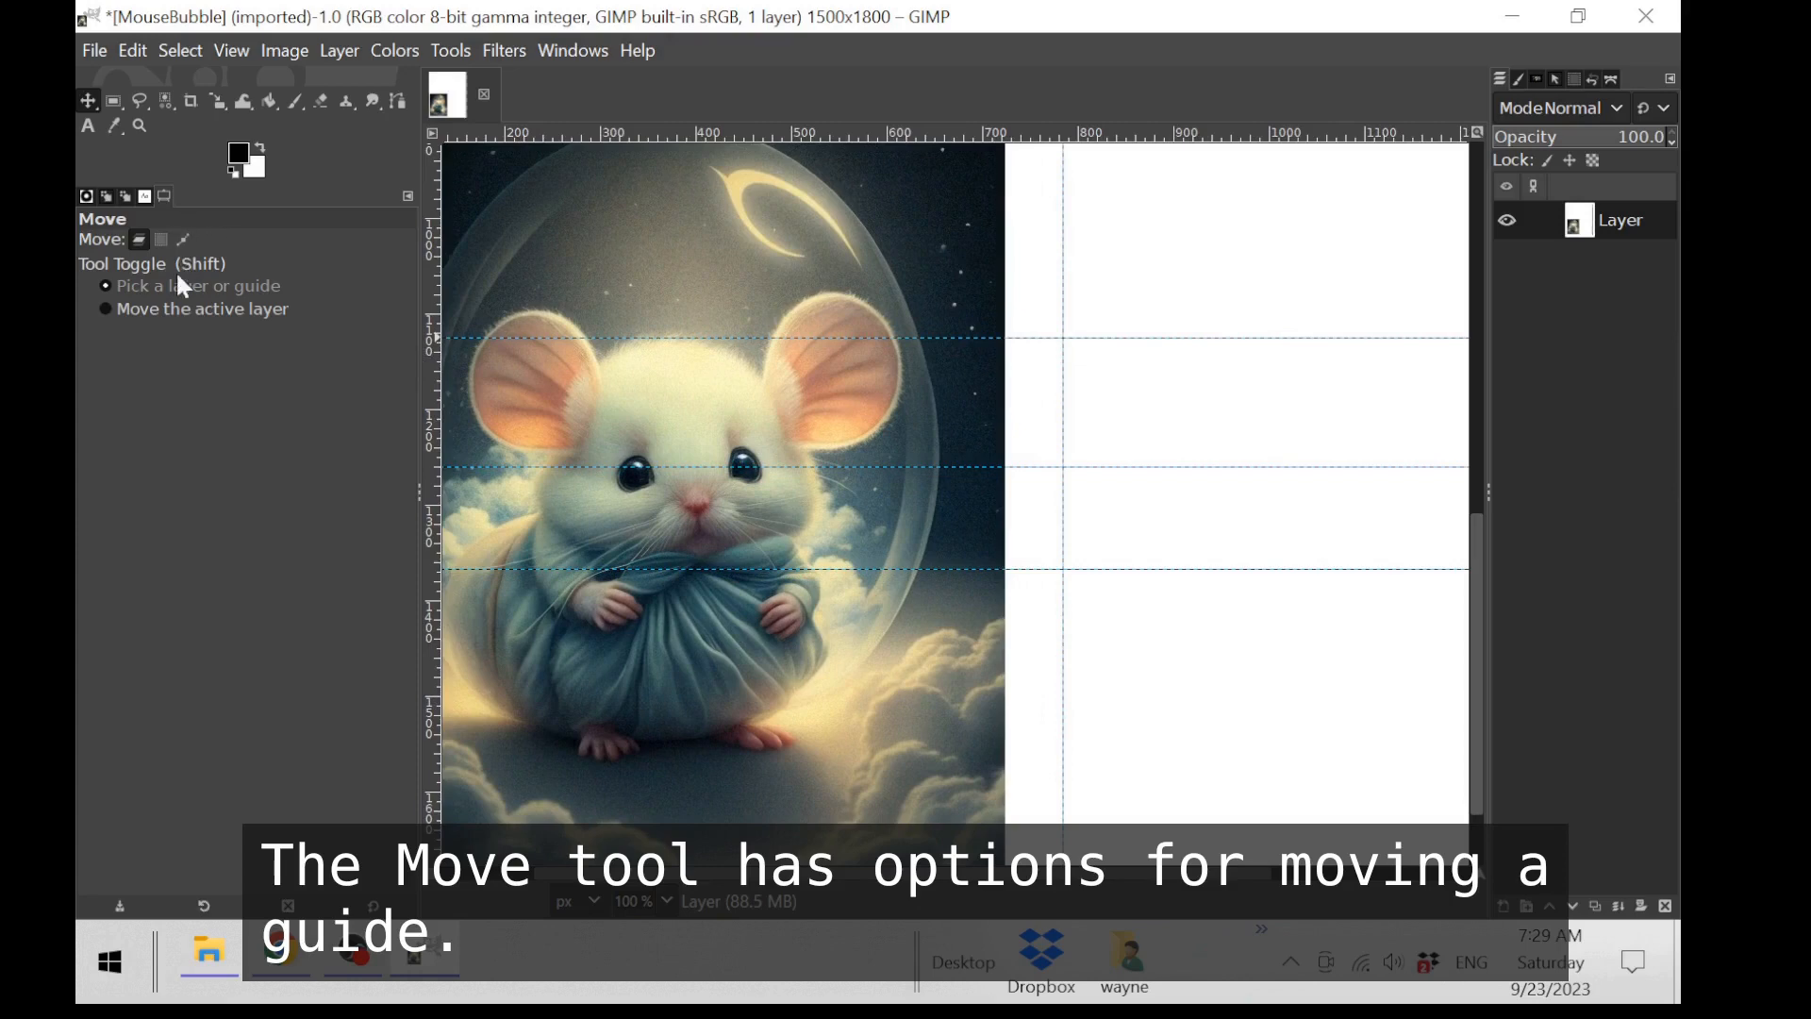
pyautogui.click(150, 286)
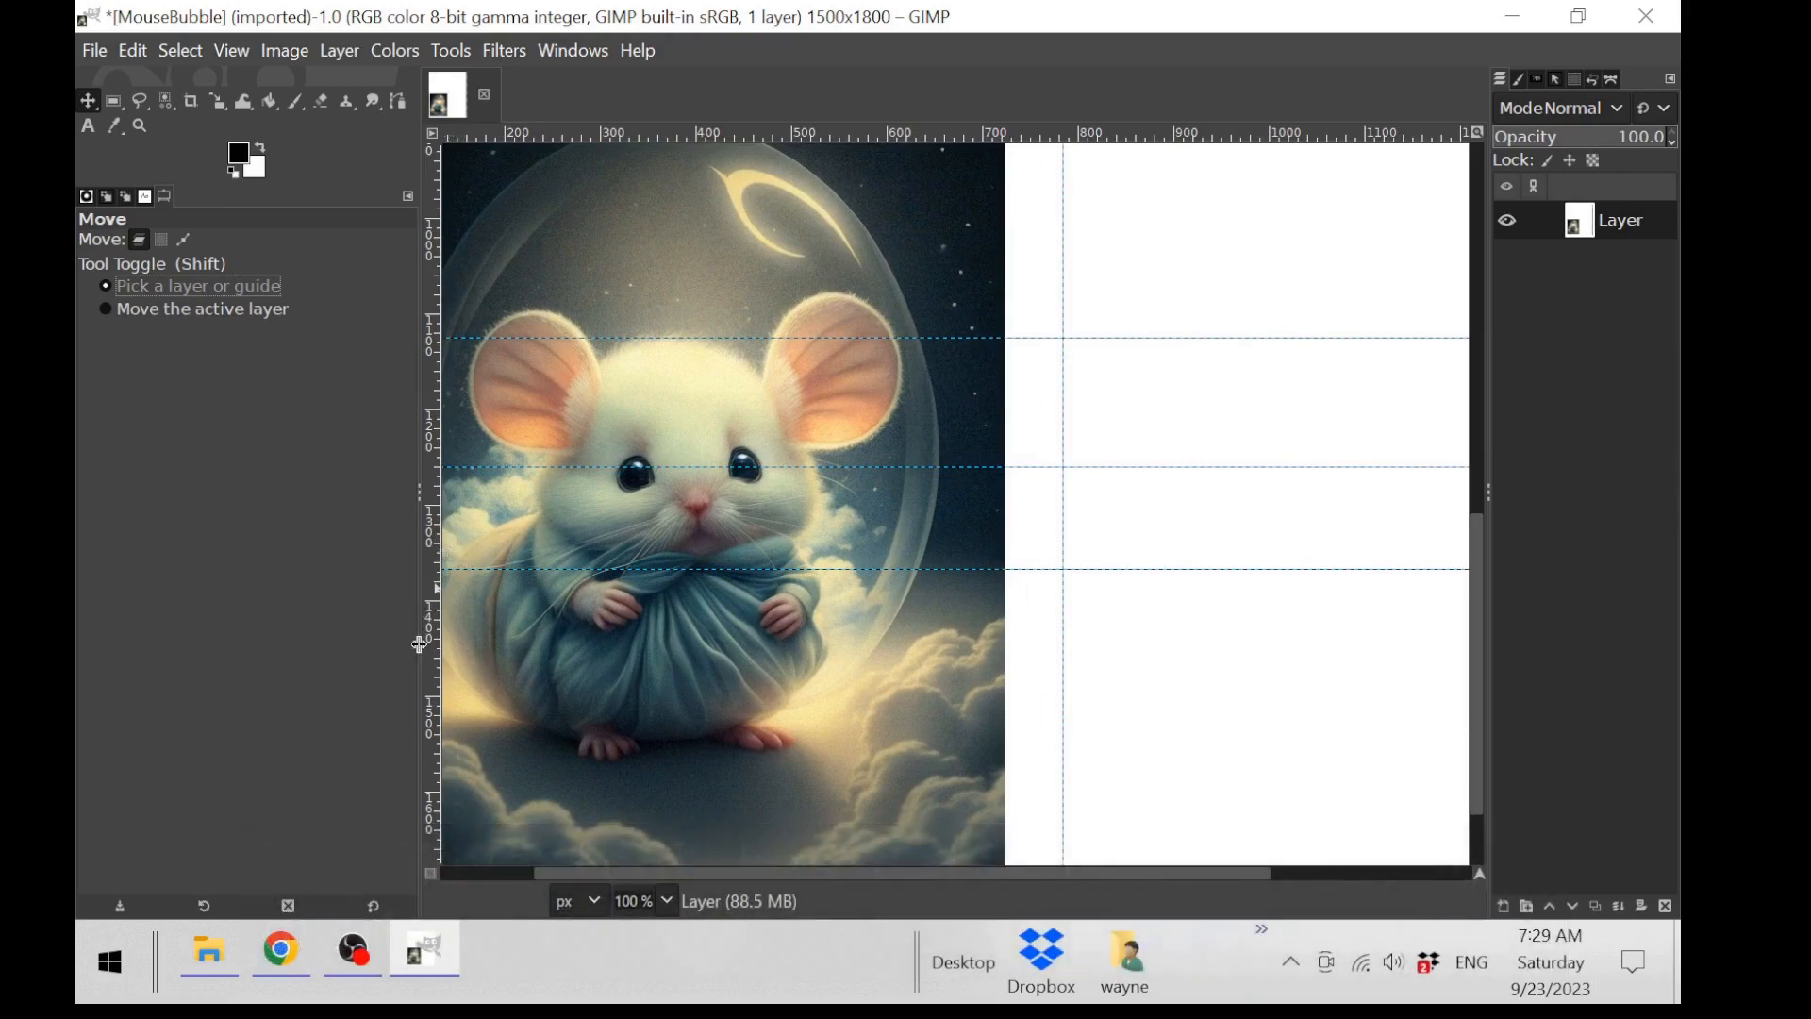
pyautogui.moveTo(420, 645); pyautogui.dragTo(283, 647)
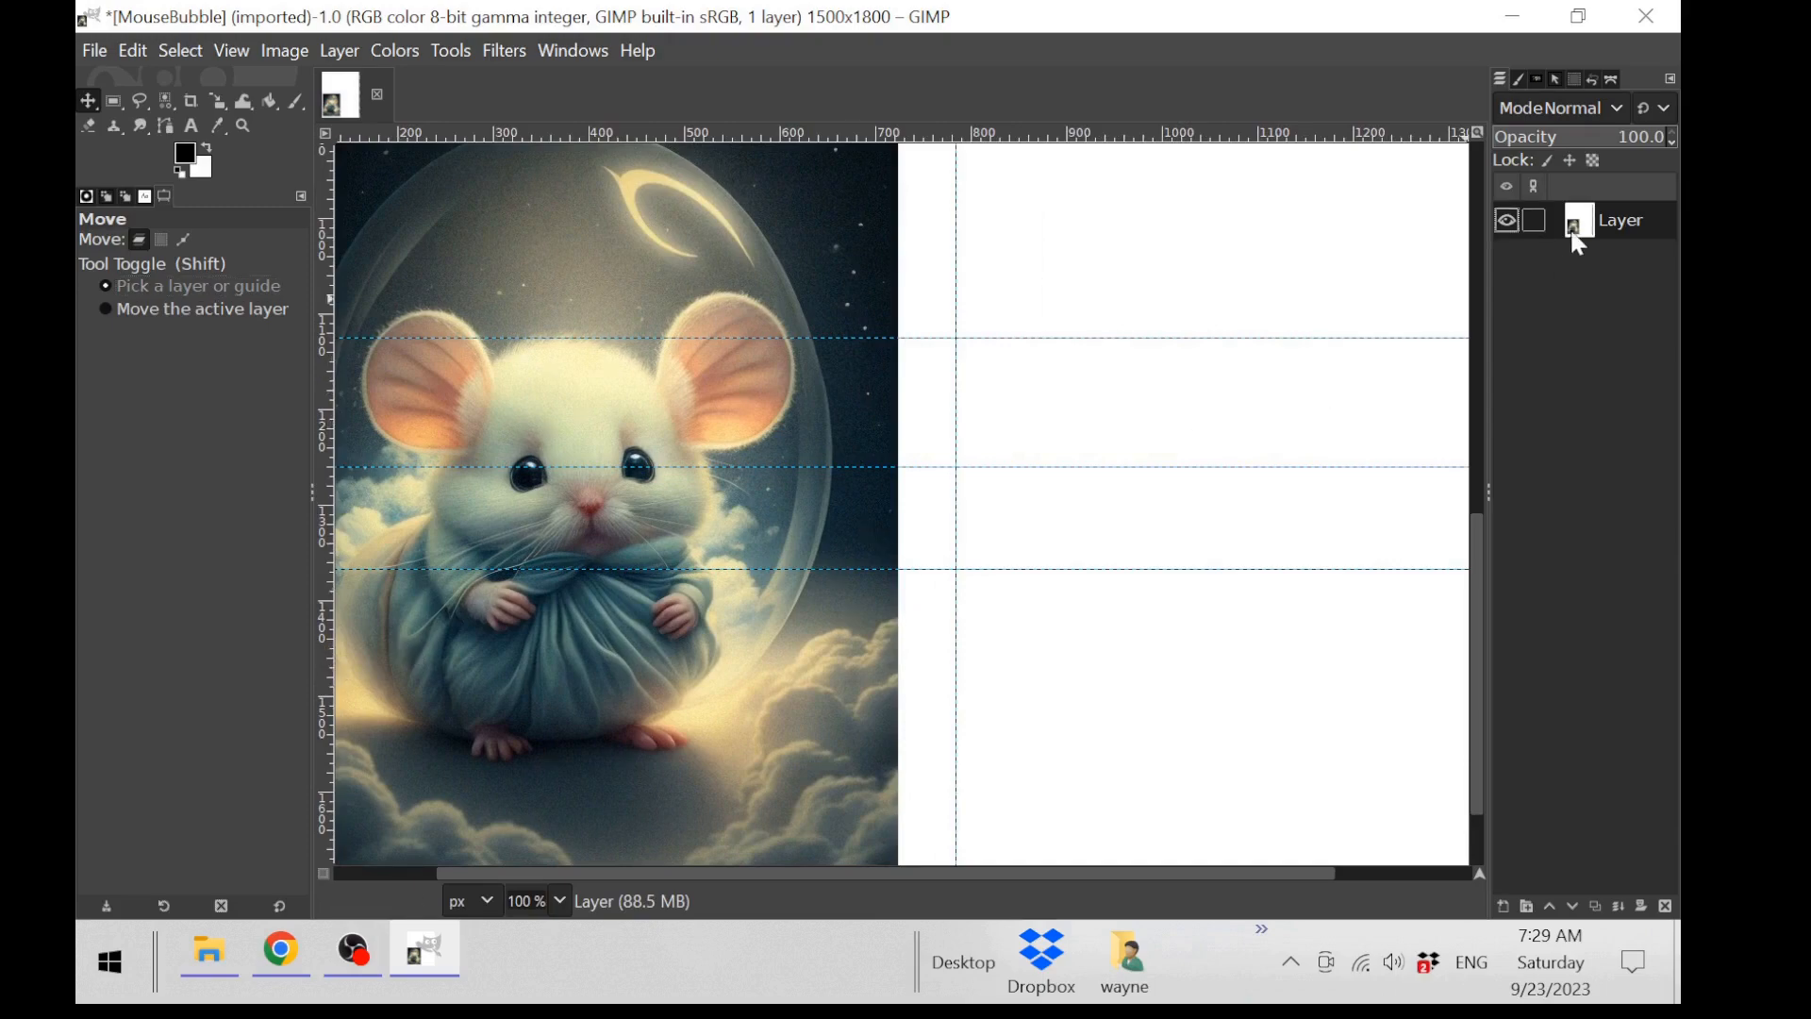
# Step: Add a transparent 1500 × 1800 px layer and select an ellipse of about 228 × 196 px over the mouse's head, starting at the head-top guide
pyautogui.click(1508, 907)
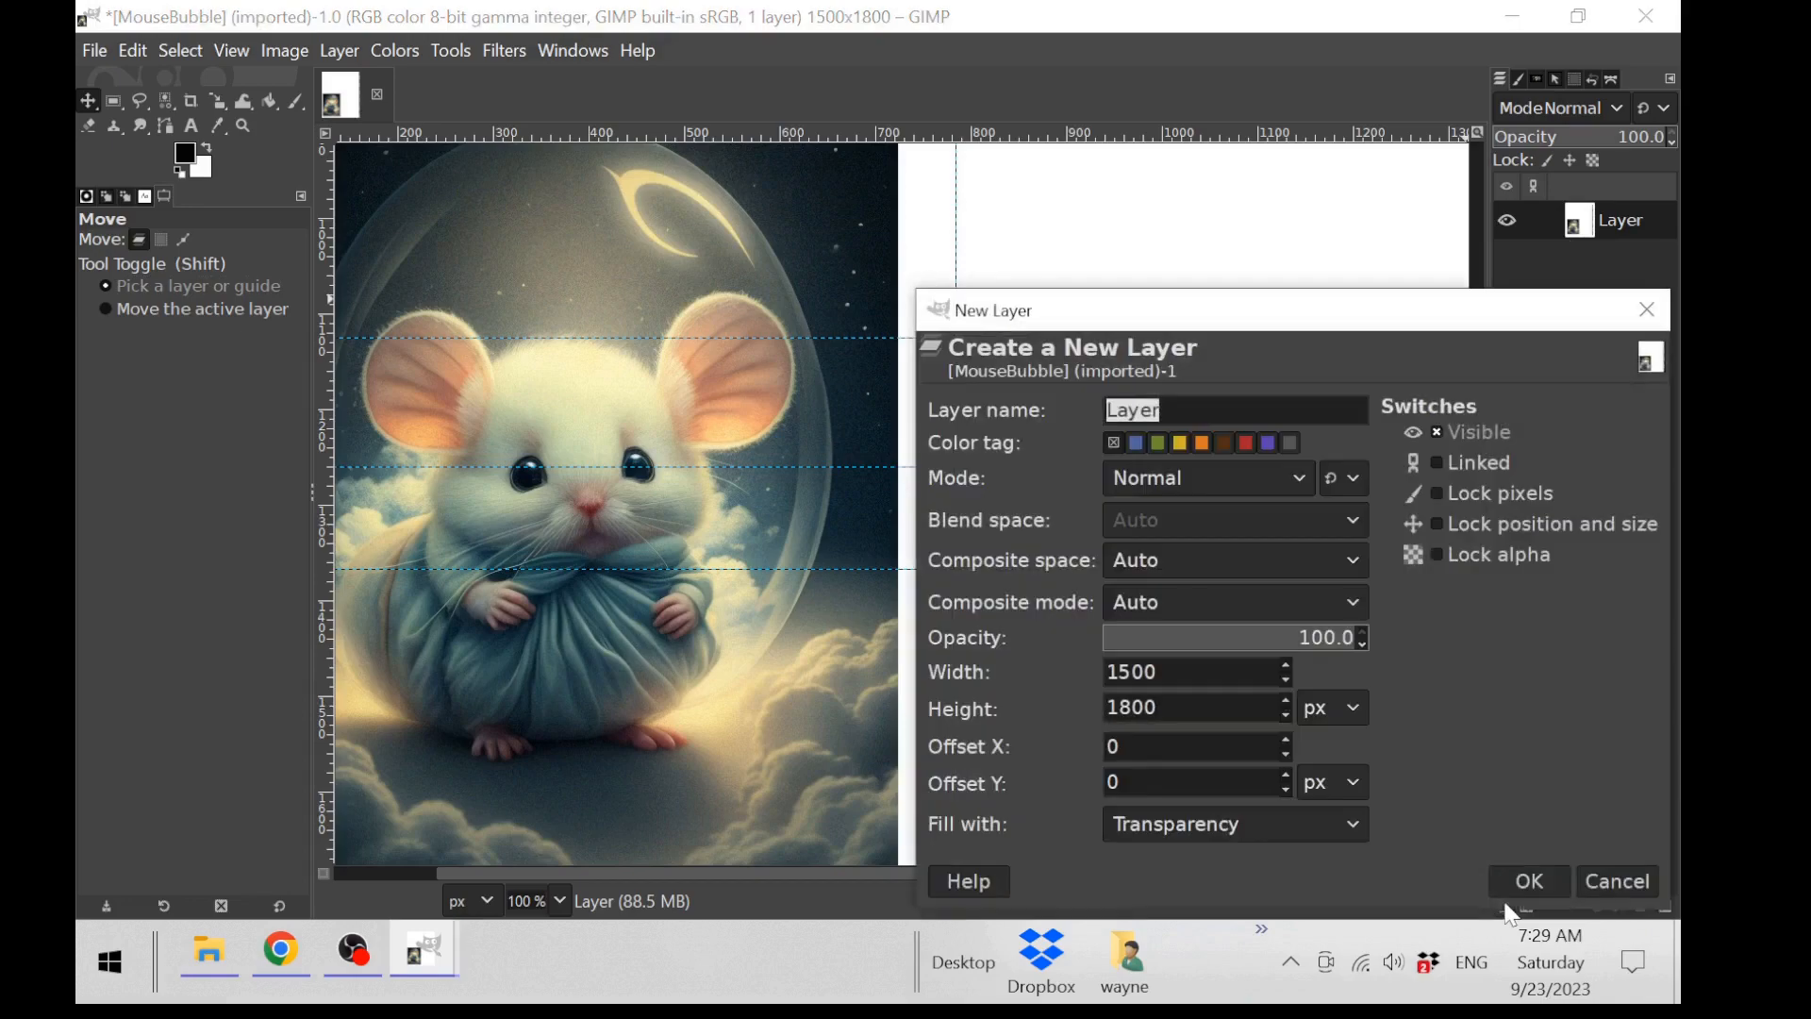
pyautogui.click(1528, 879)
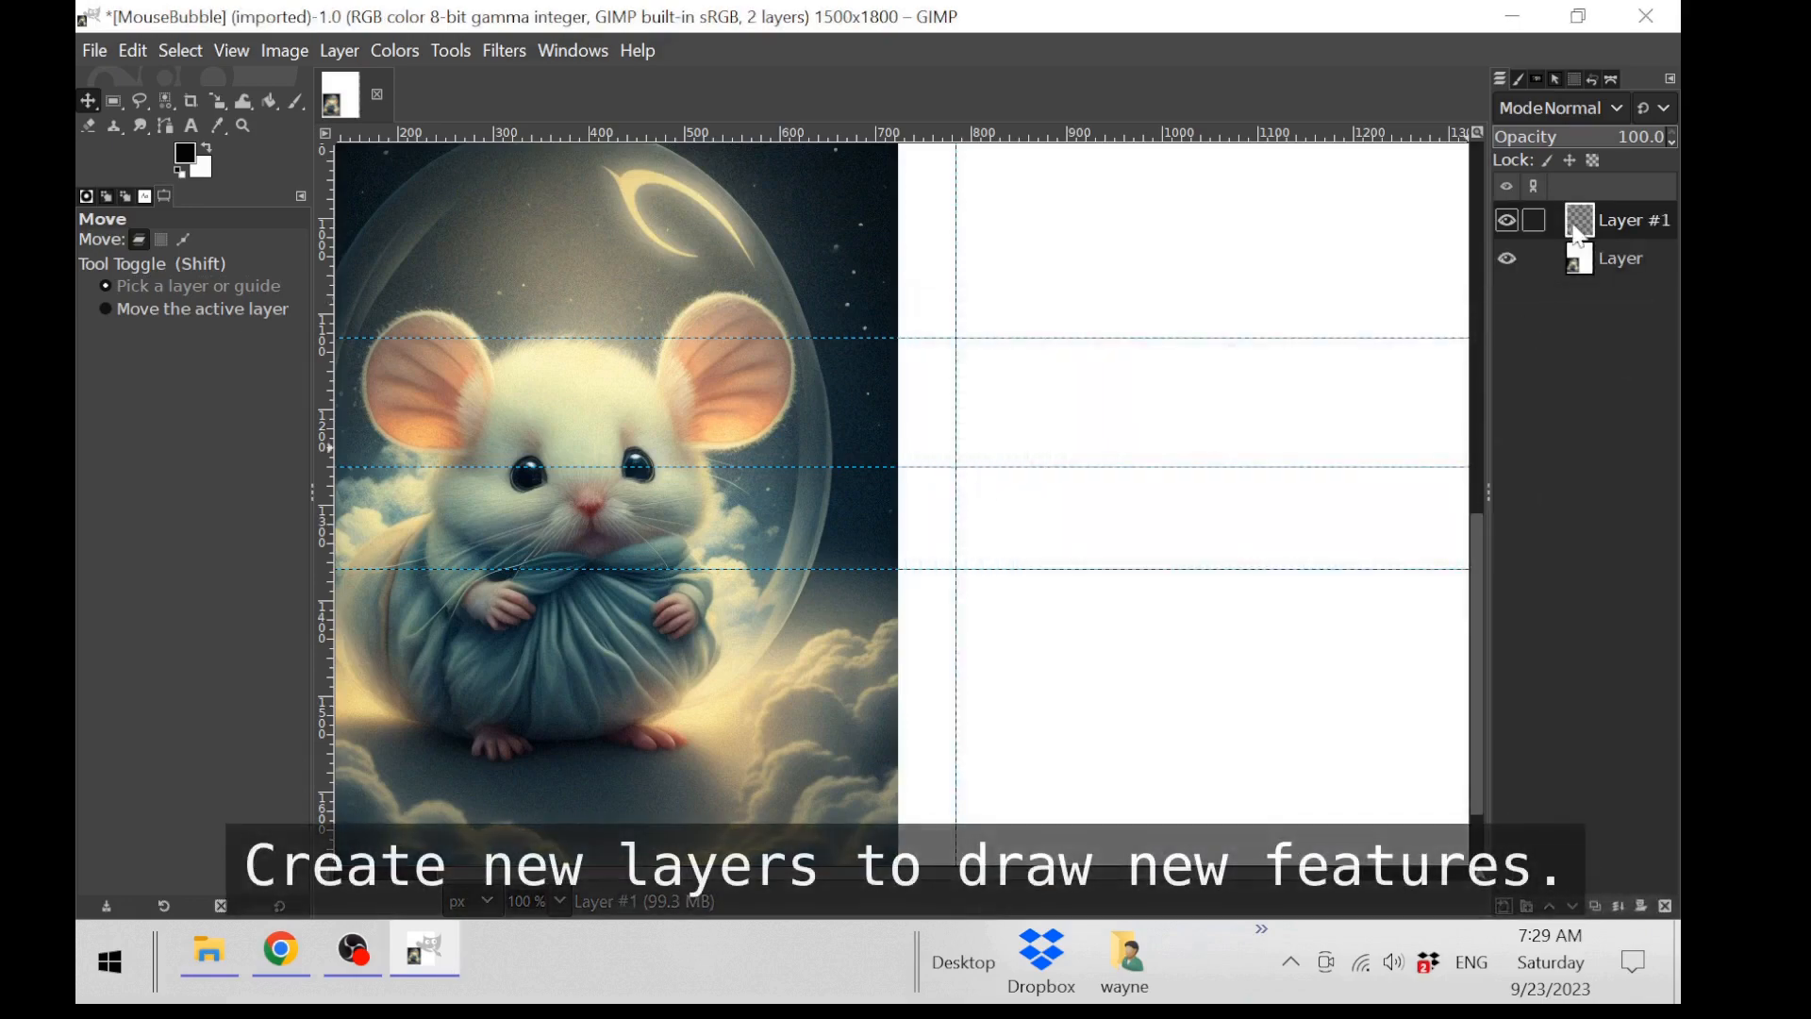
pyautogui.click(119, 102)
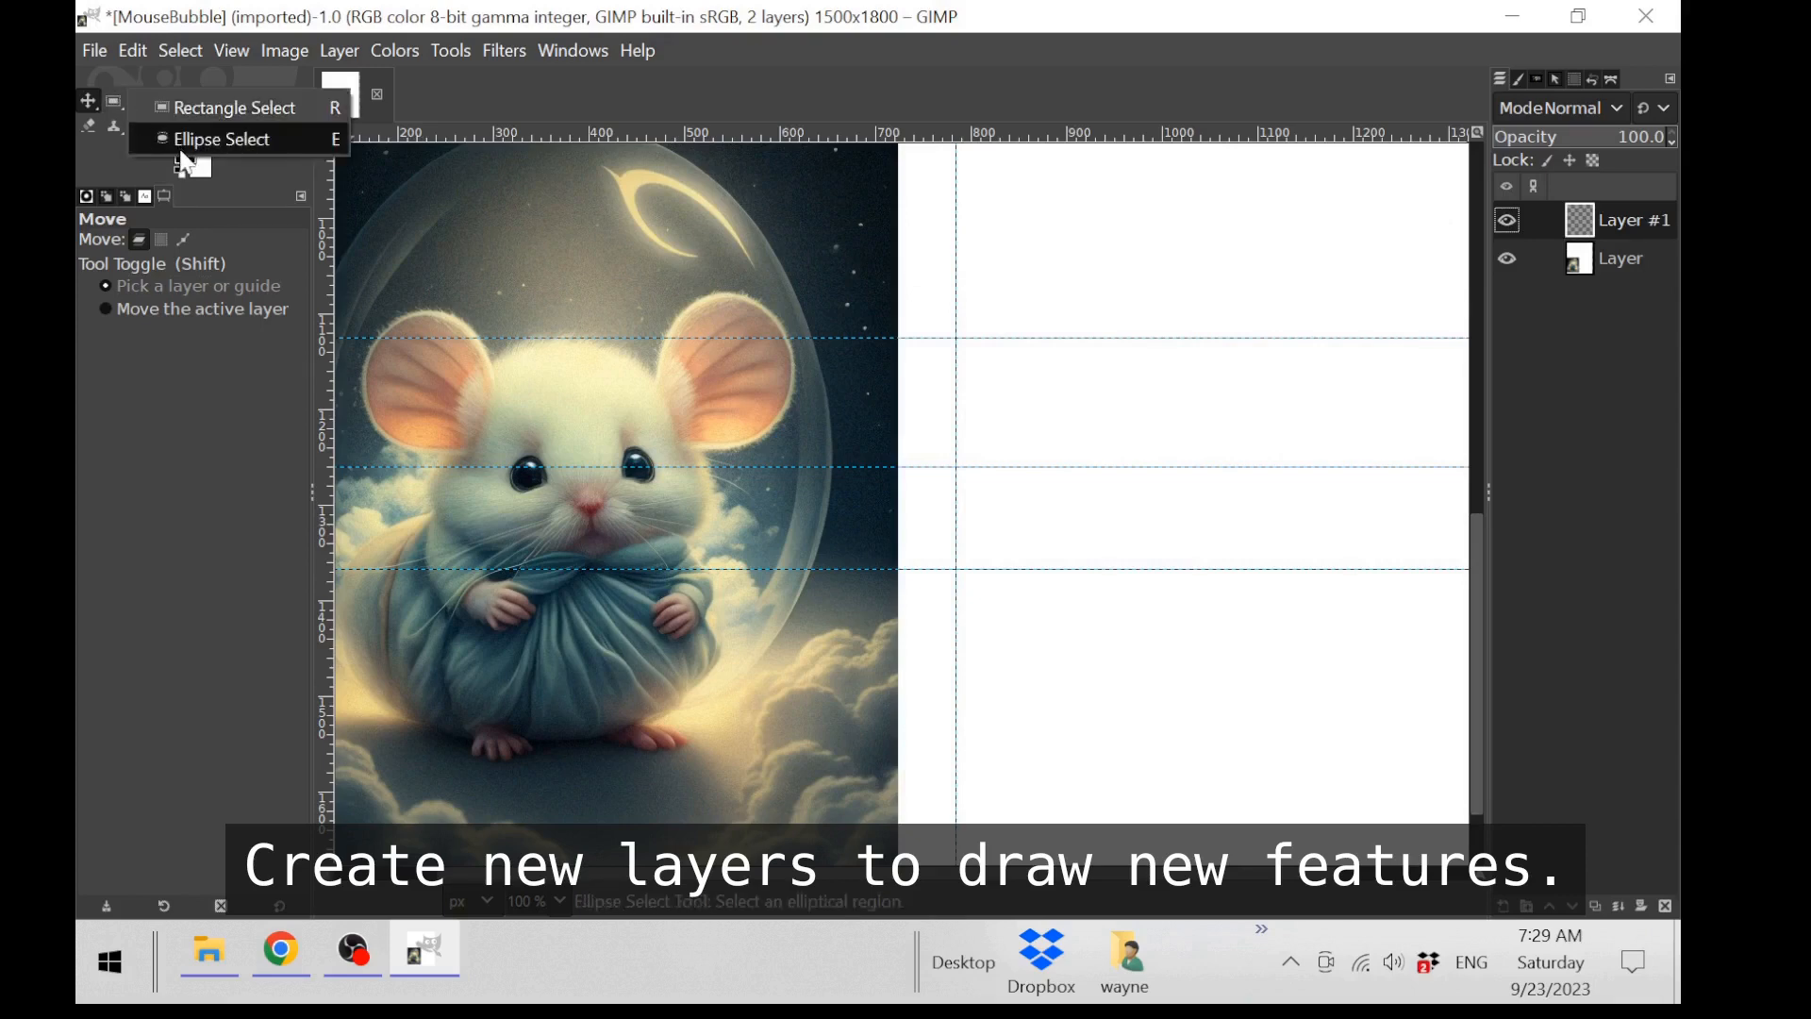
pyautogui.click(219, 140)
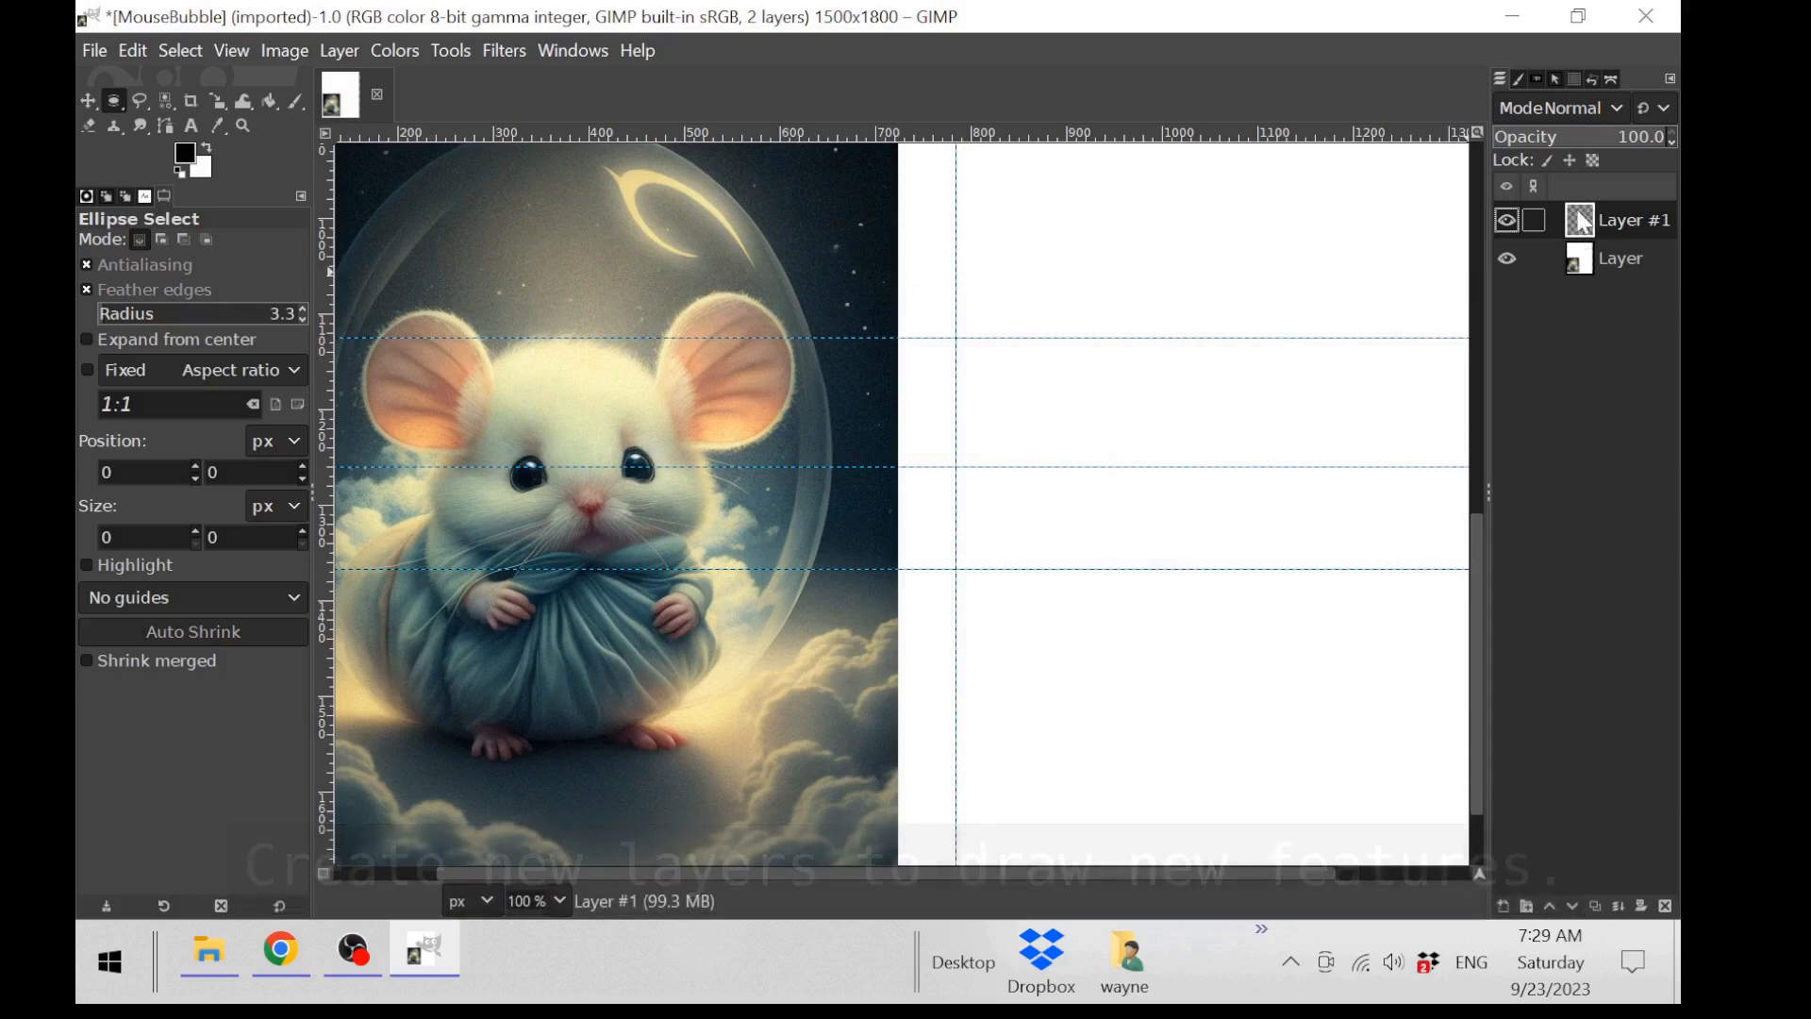
pyautogui.moveTo(463, 338); pyautogui.dragTo(592, 491)
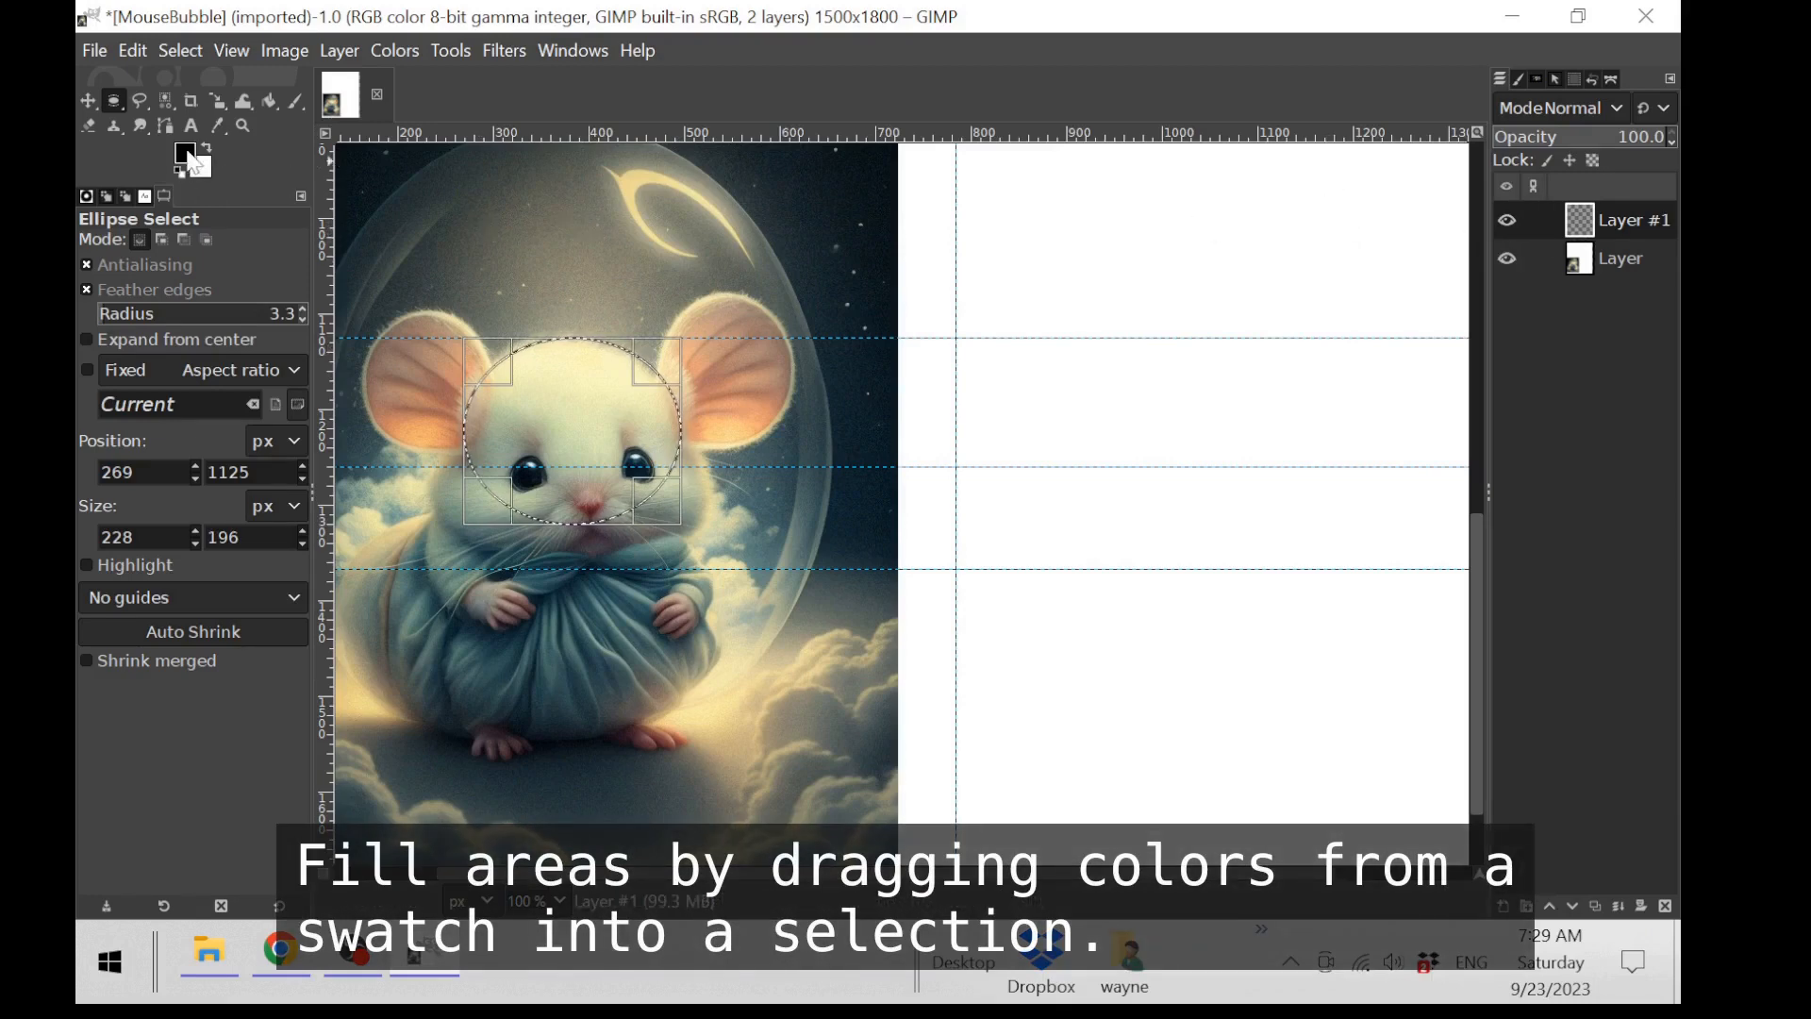
# Step: Fill the head ellipse with black and lower its layer's opacity to 58.8
pyautogui.moveTo(194, 163); pyautogui.dragTo(580, 425)
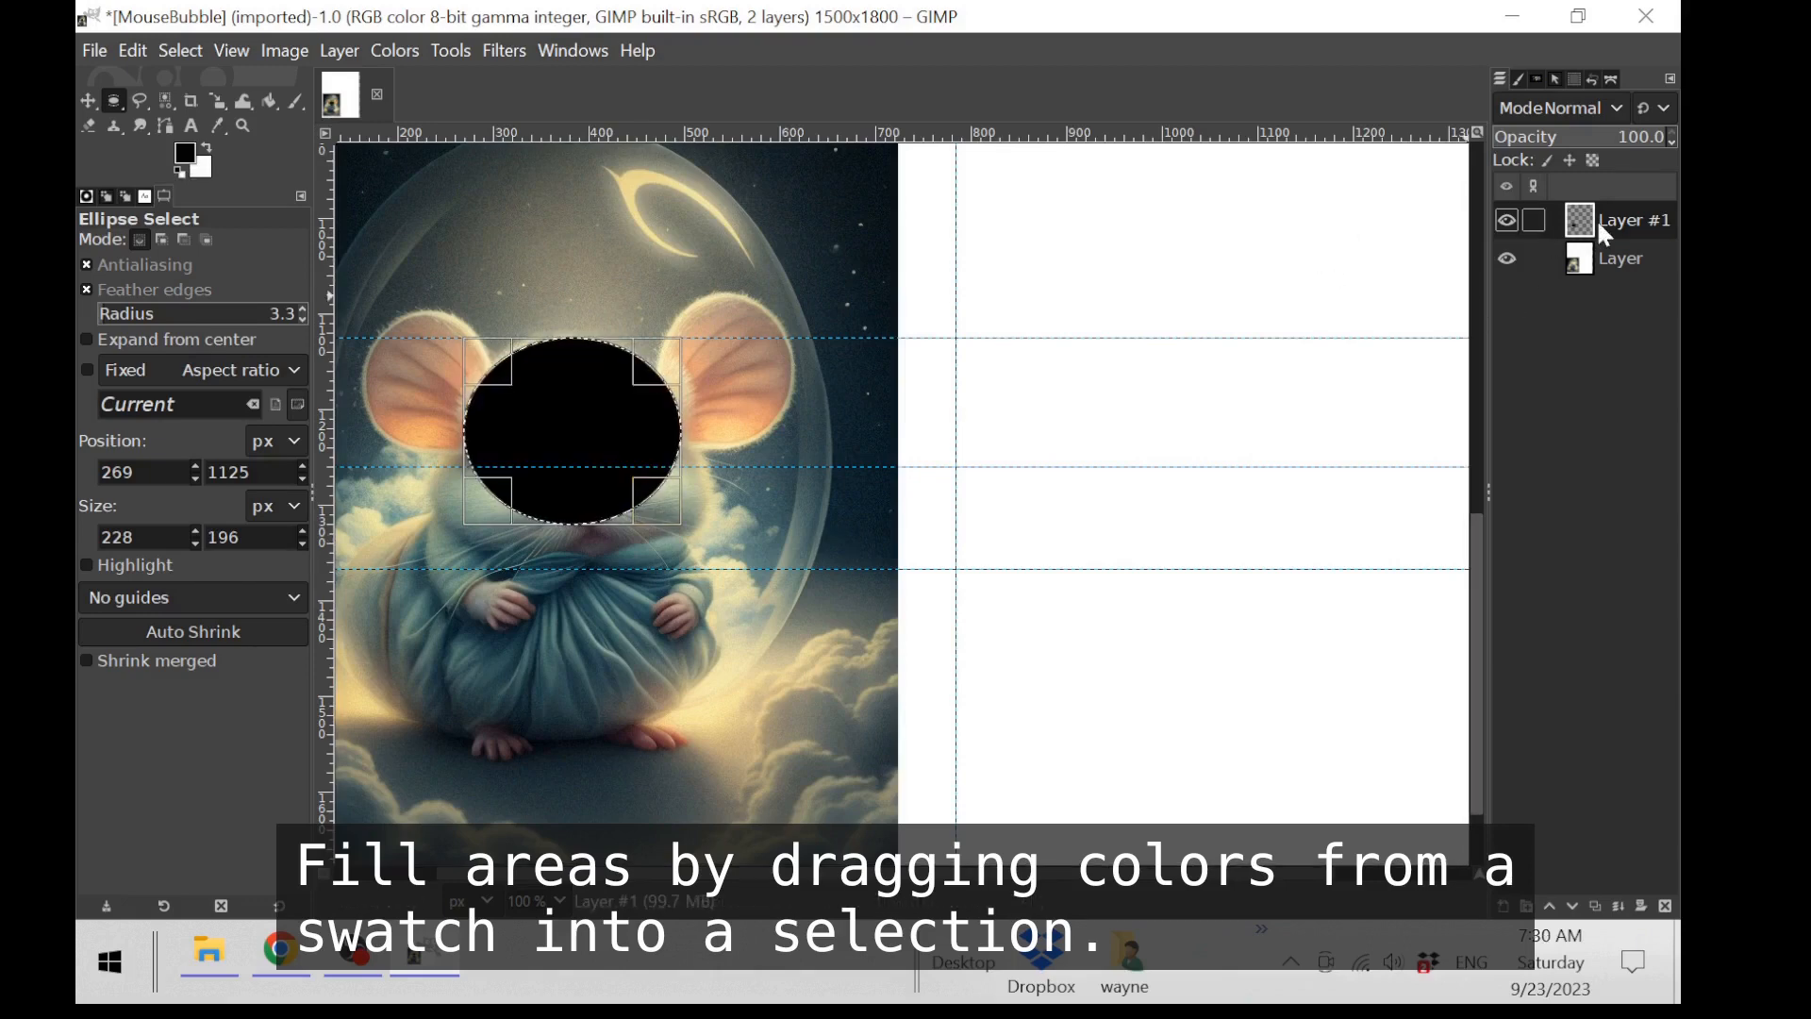
pyautogui.click(1670, 140)
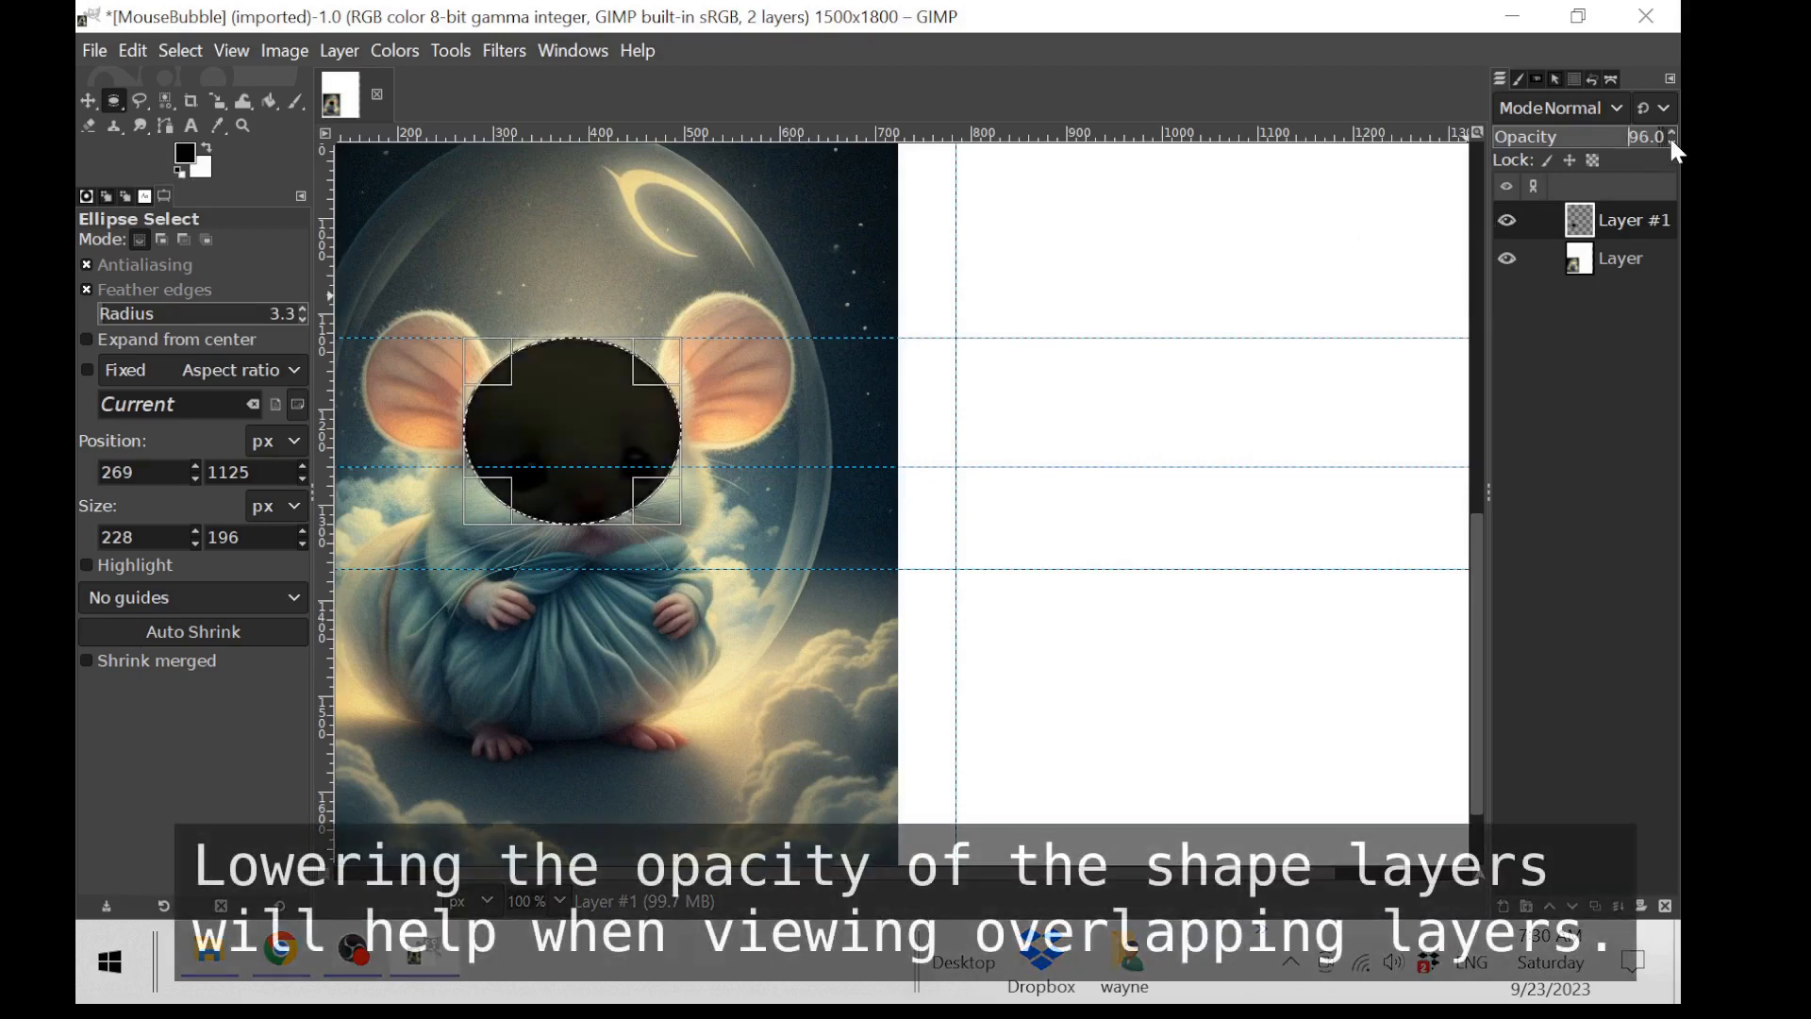
pyautogui.moveTo(1670, 137); pyautogui.dragTo(1587, 137)
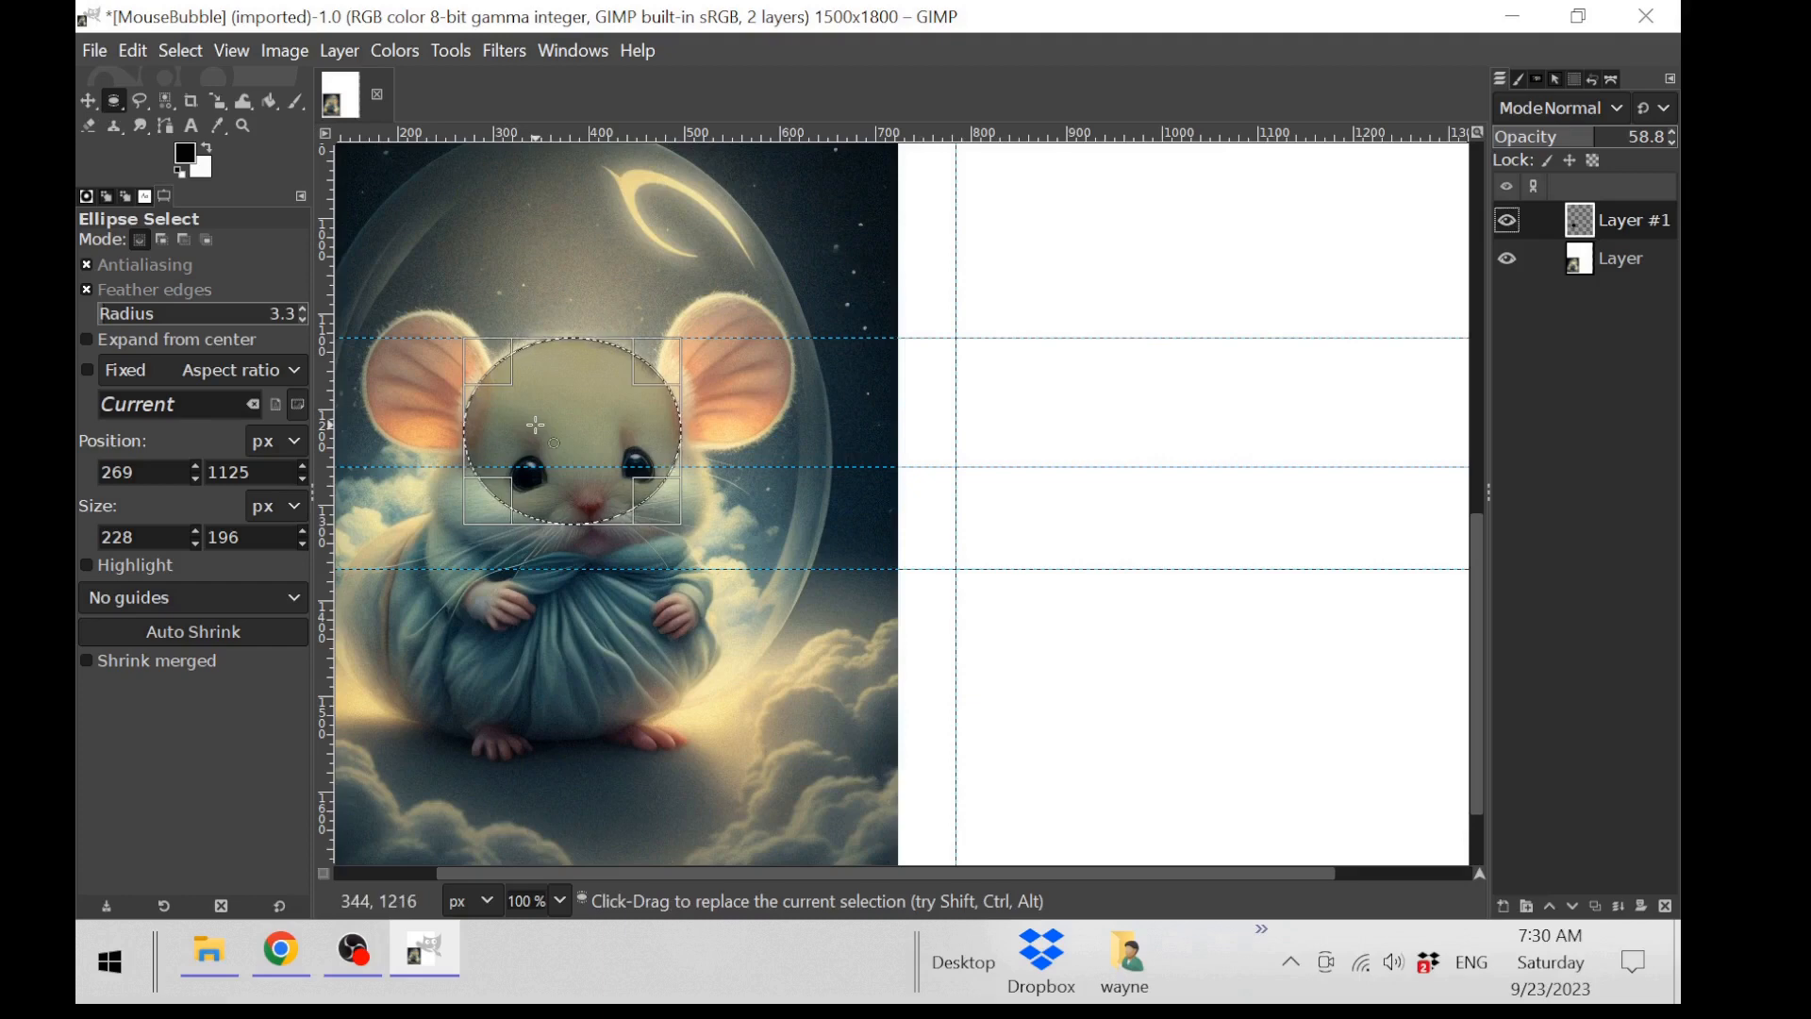
# Step: Copy the head ellipse and paste it into the blank side-view area beside the mouse picture
pyautogui.hotkey('ctrl', 'c')
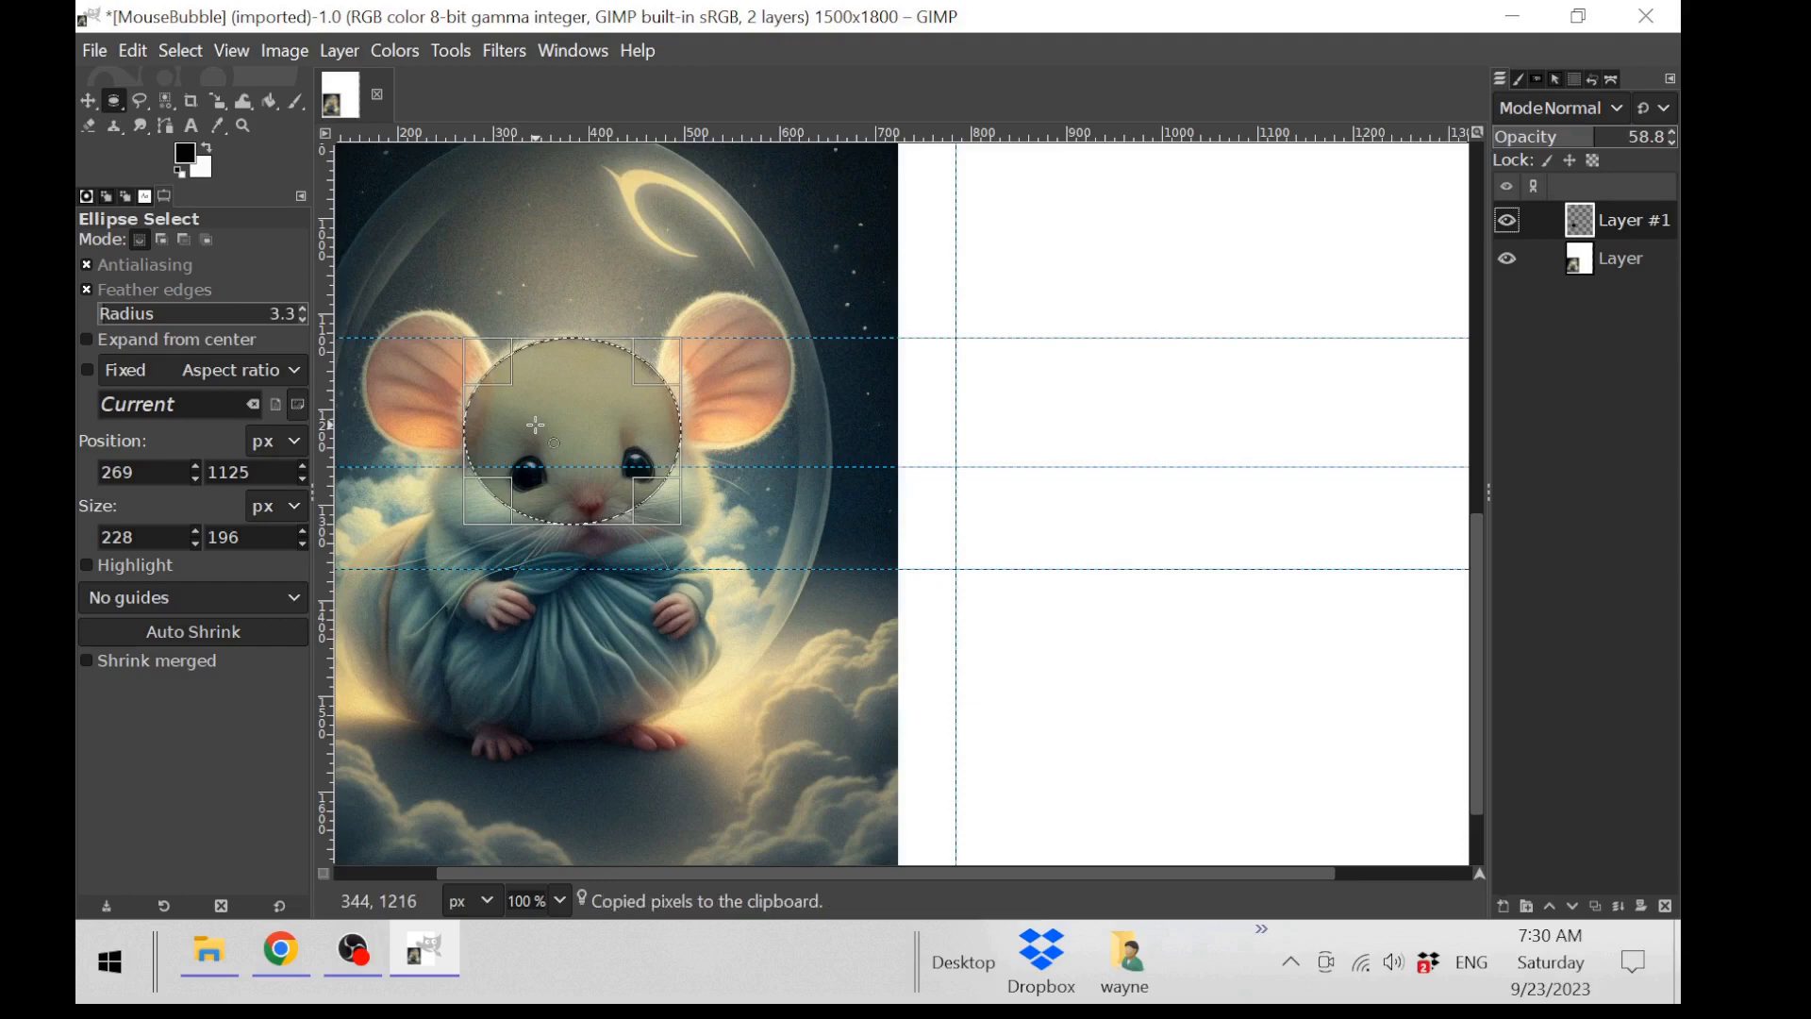
pyautogui.moveTo(1051, 265); pyautogui.dragTo(1294, 534)
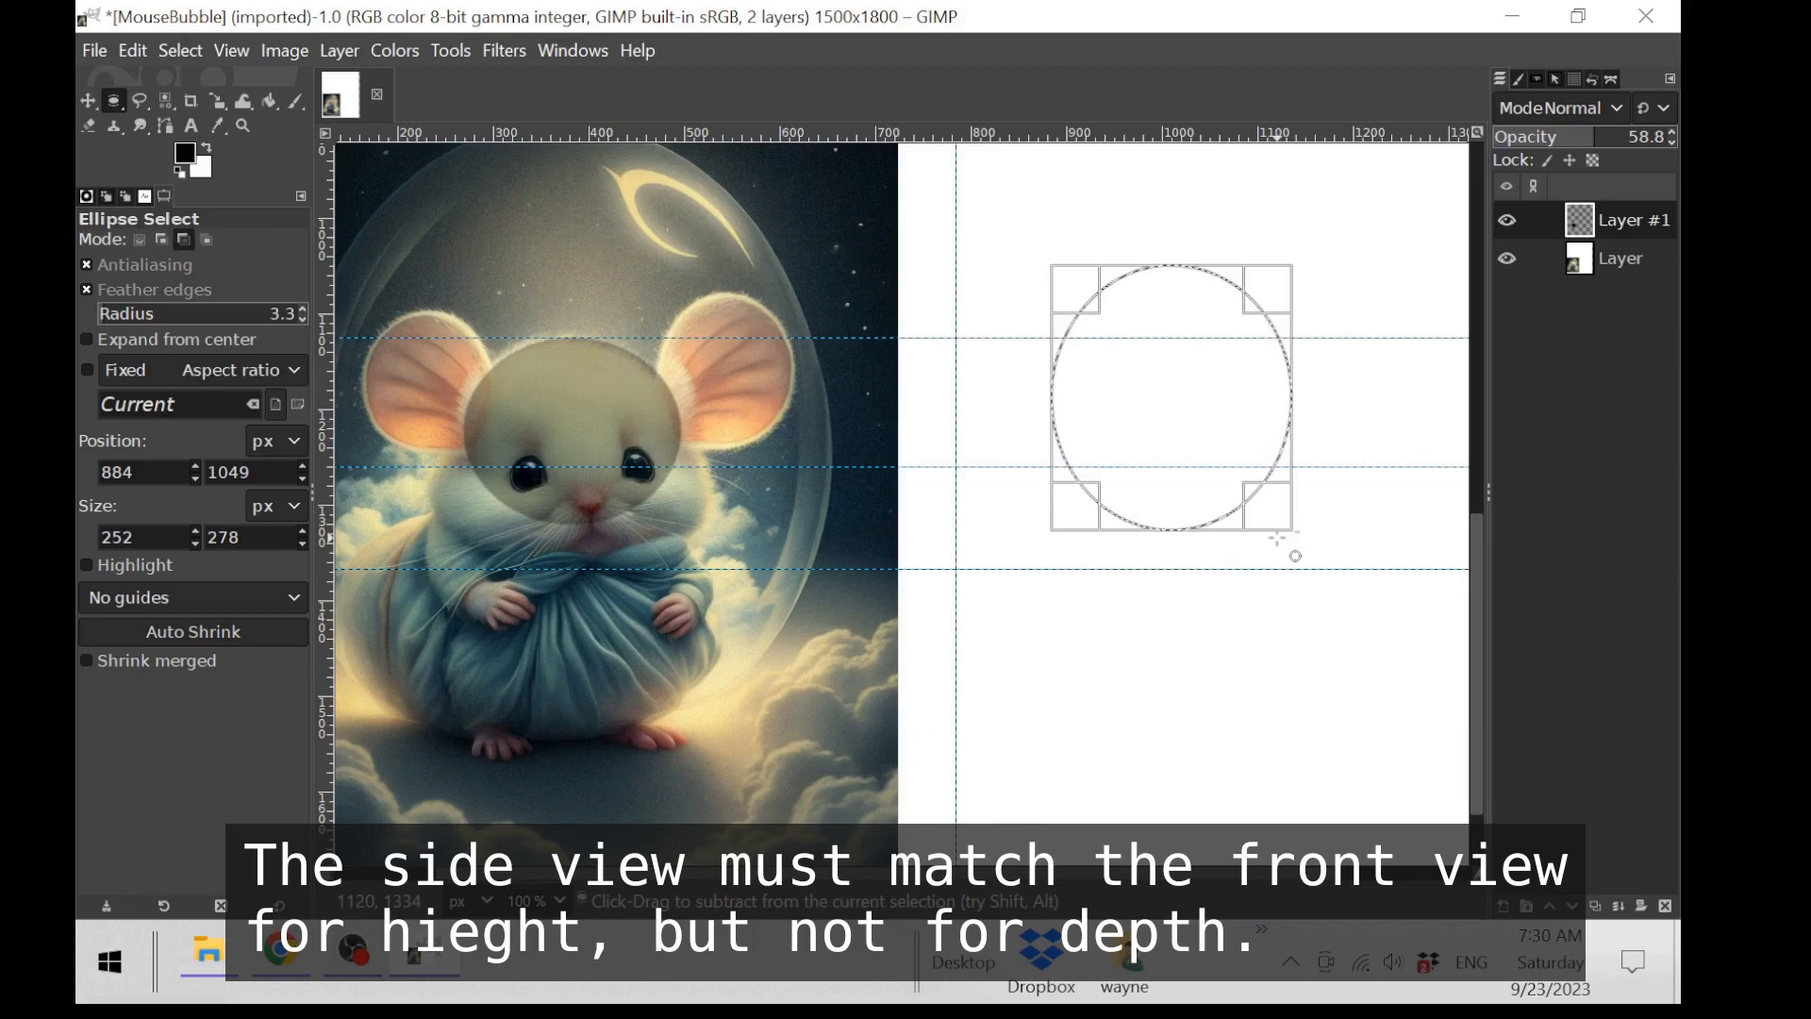
pyautogui.hotkey('ctrl', 'v')
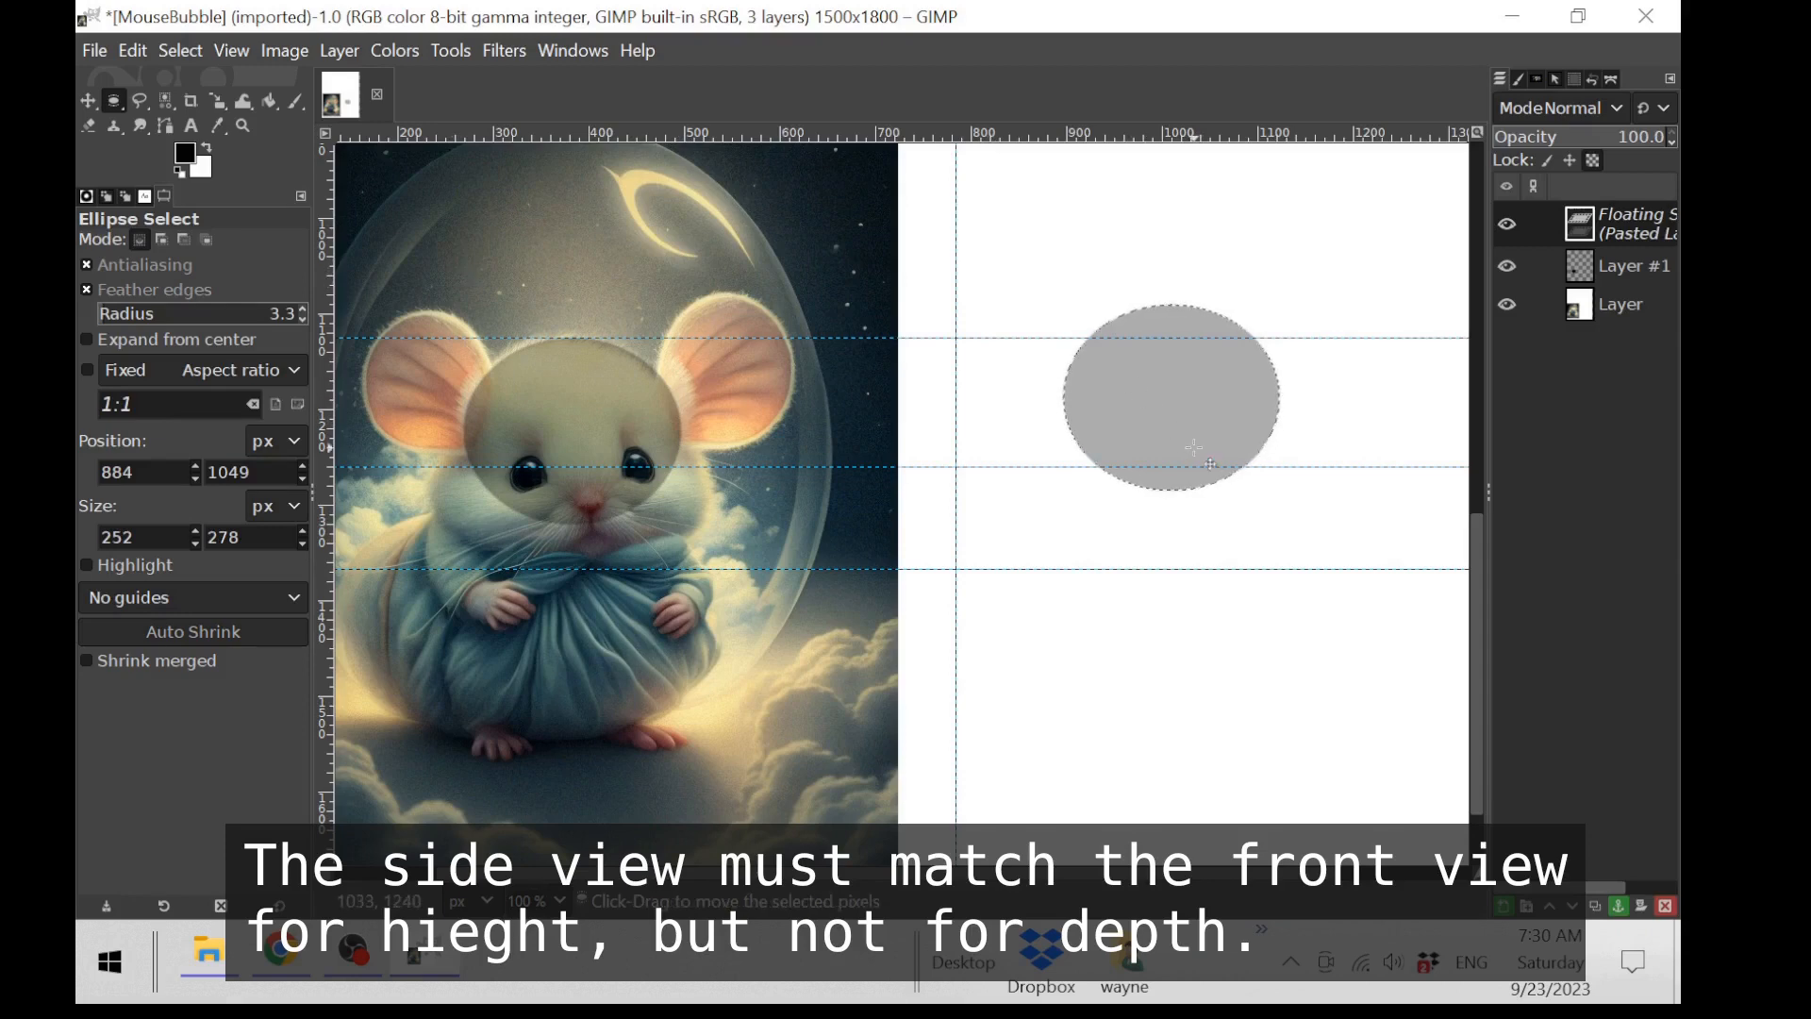
pyautogui.moveTo(1191, 427); pyautogui.dragTo(1237, 450)
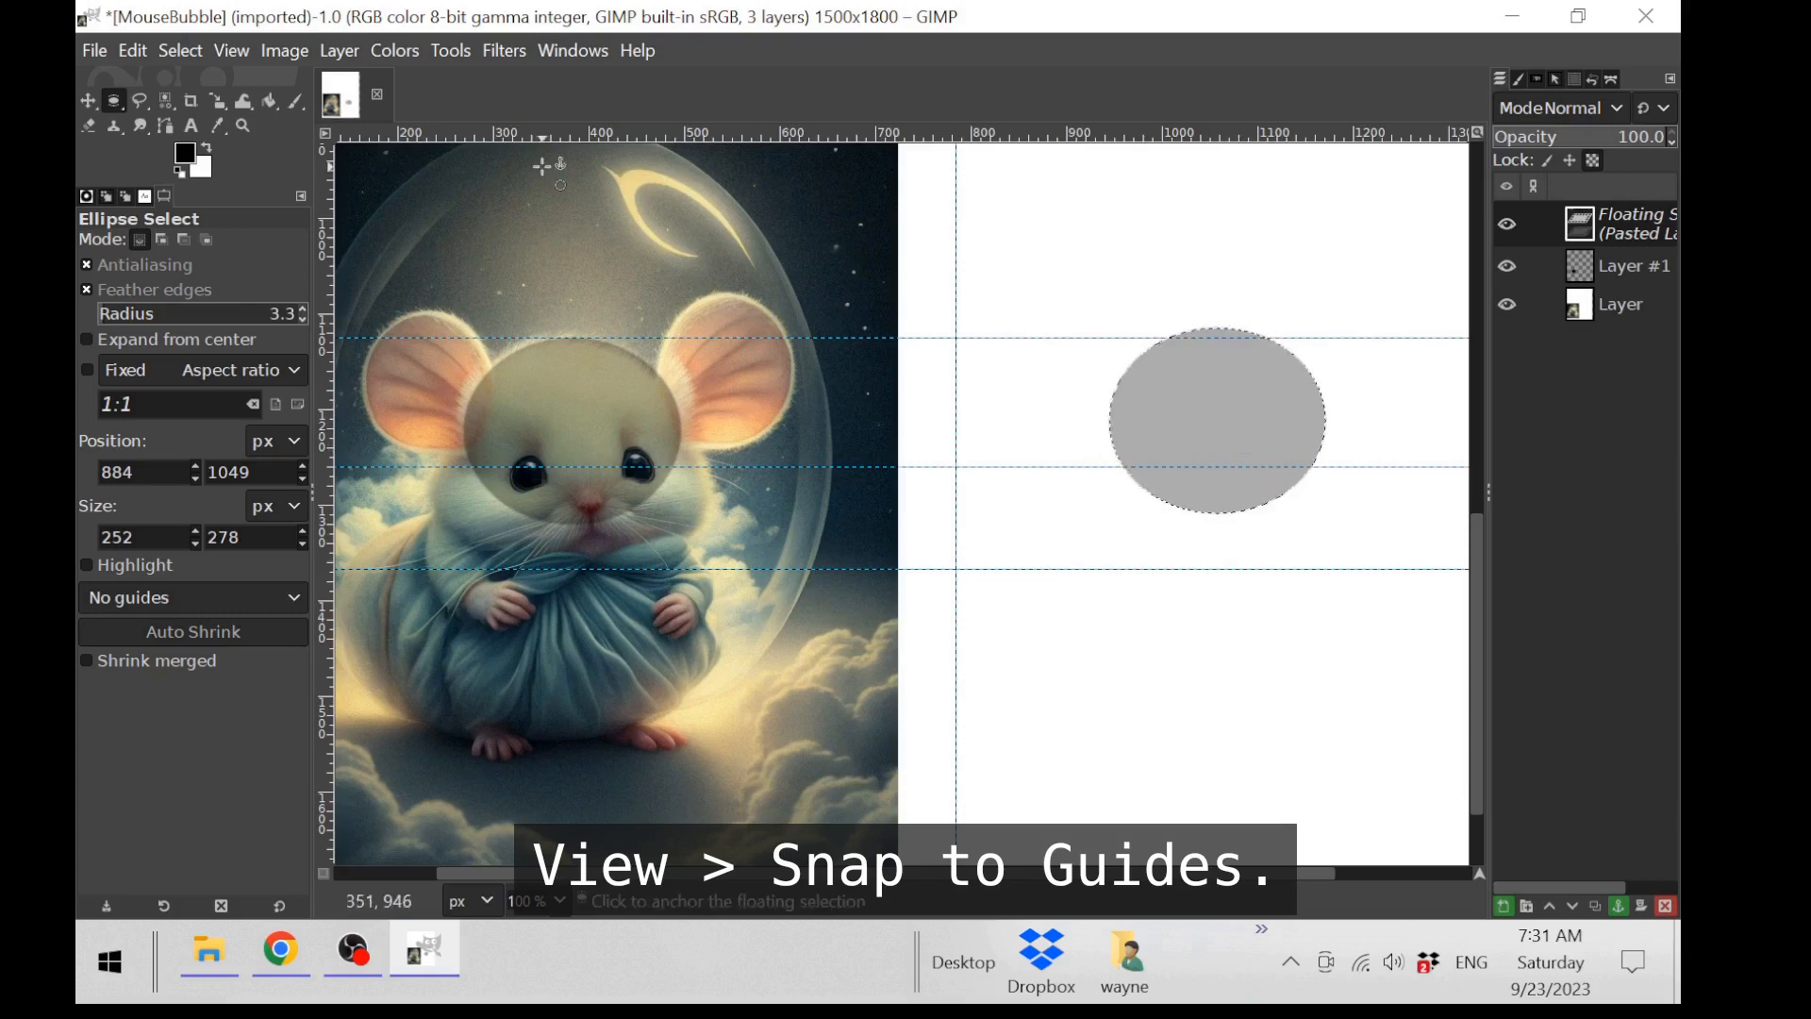
# Step: Snap the pasted ellipse's upper edge to the head-top guide and anchor it to the head shape layer
pyautogui.click(245, 50)
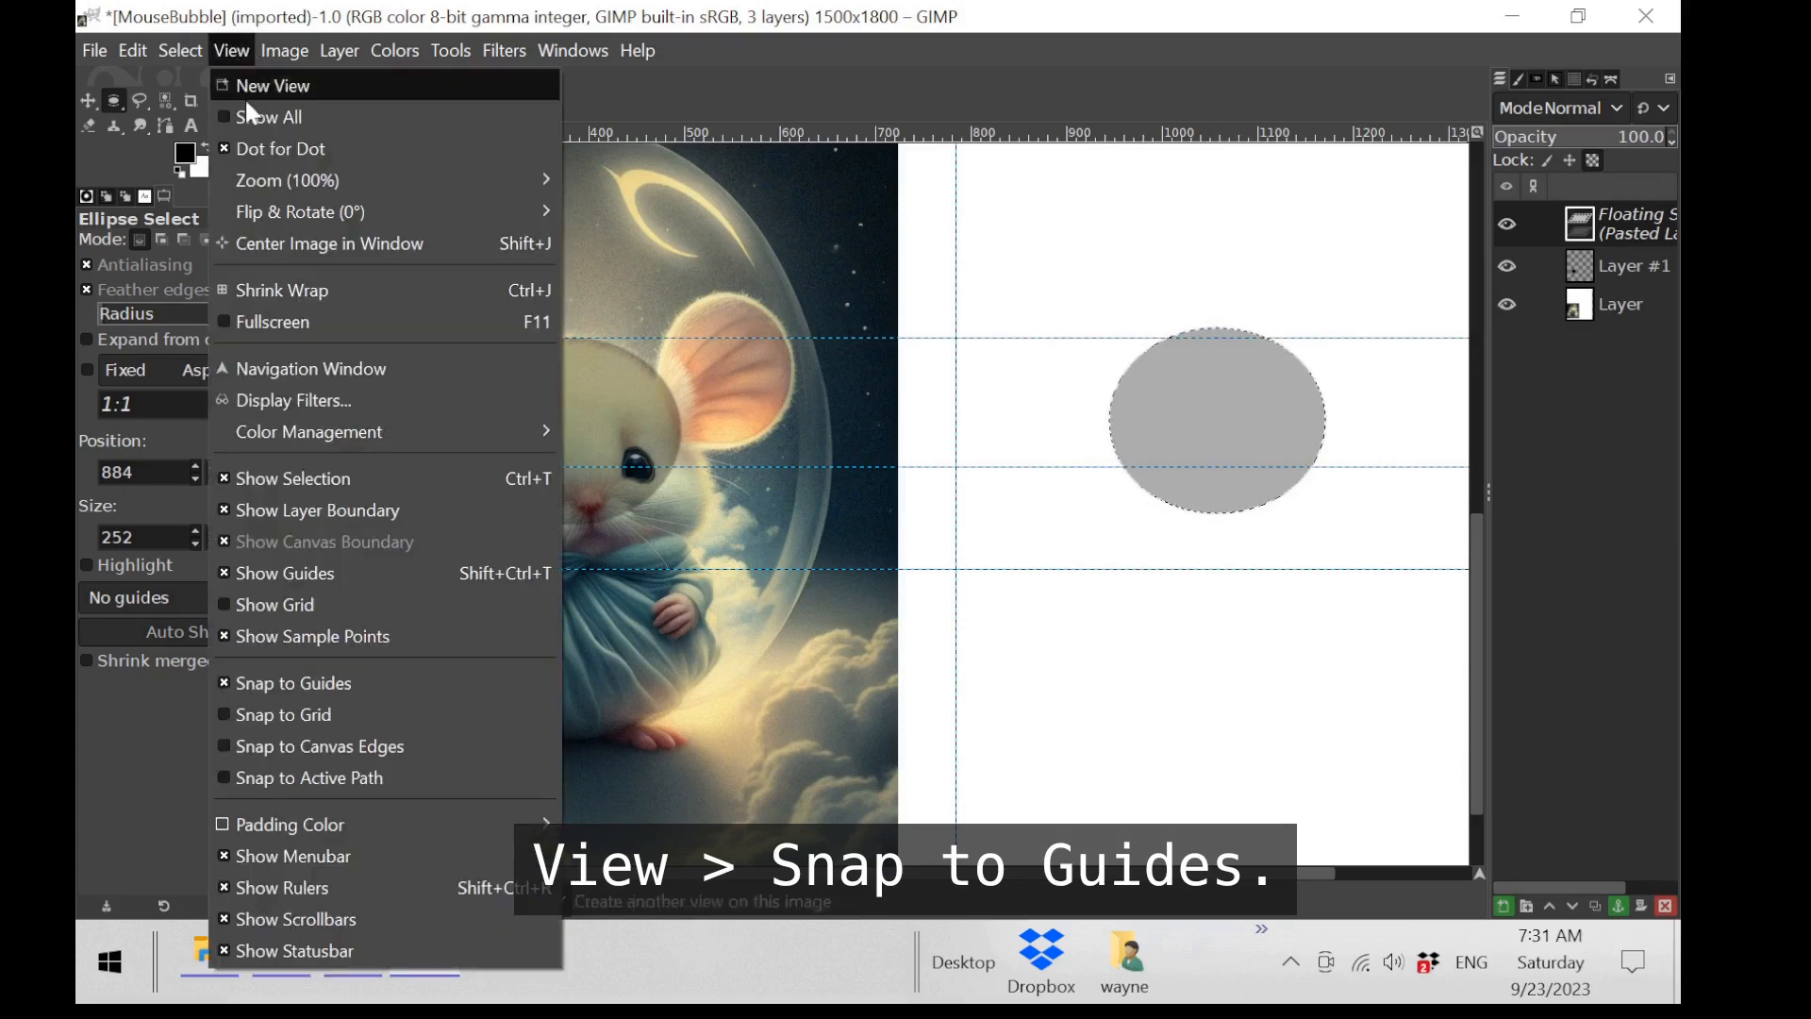
pyautogui.click(302, 672)
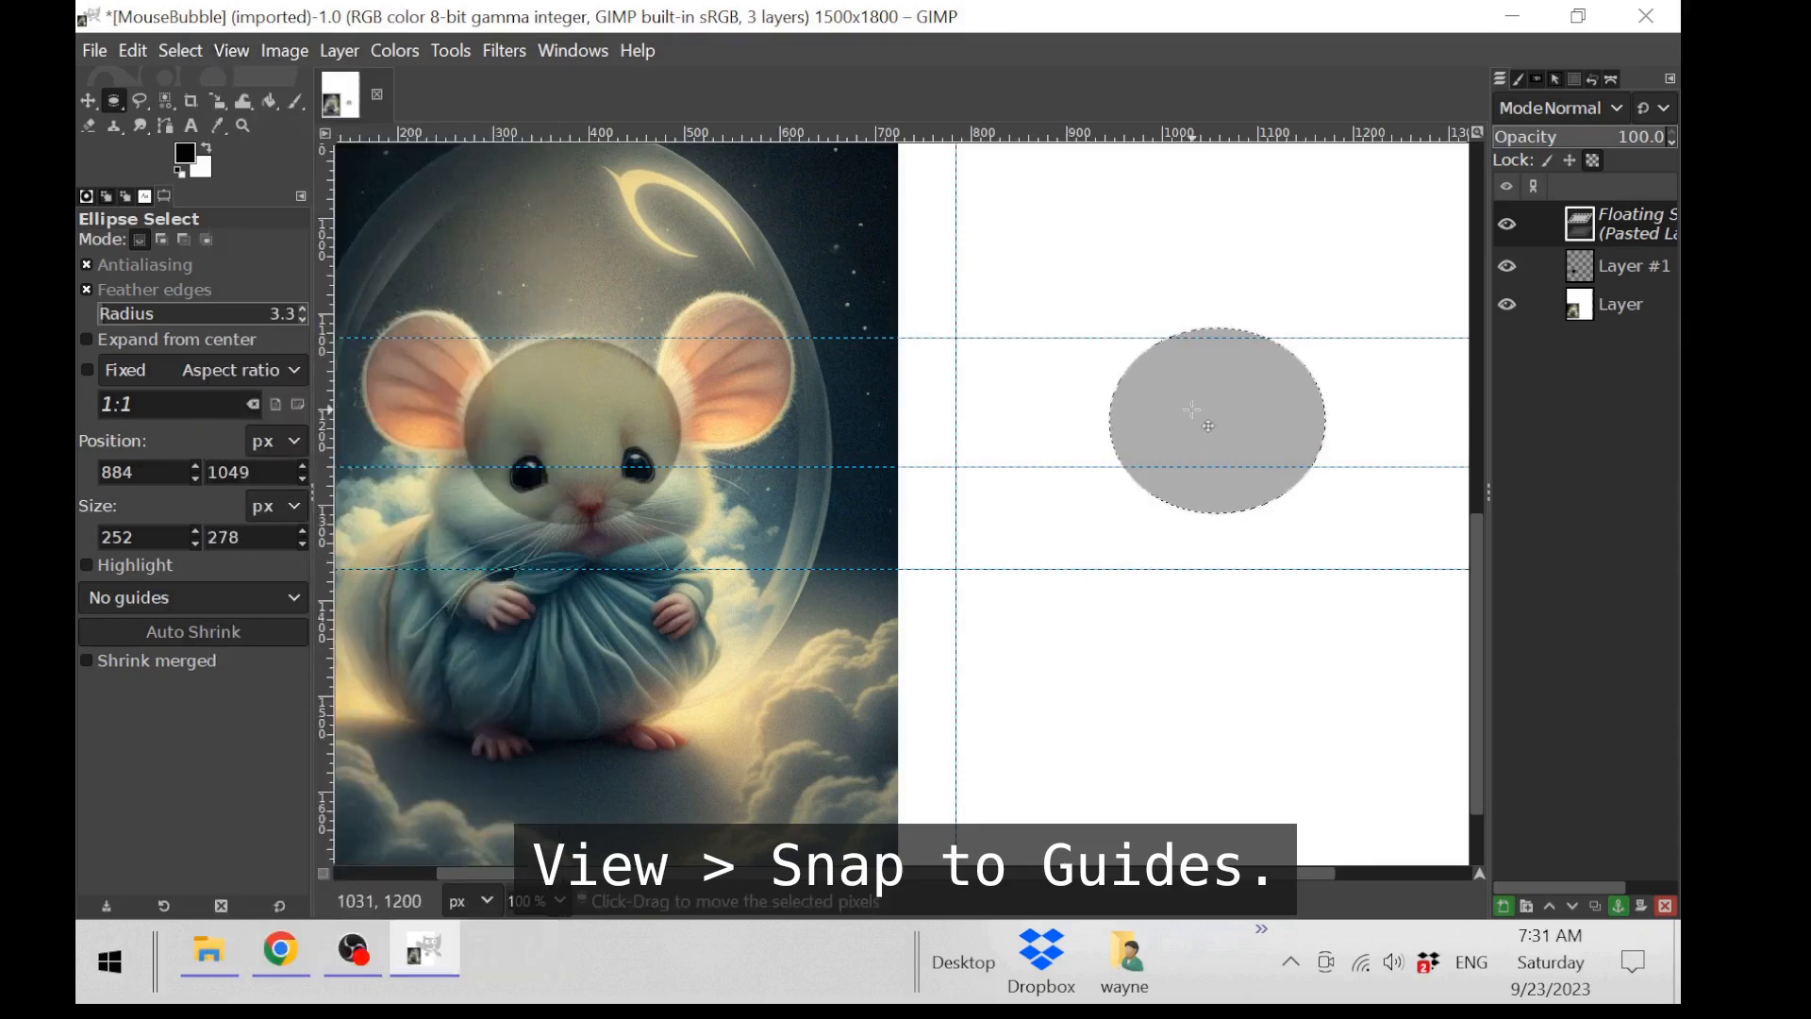
pyautogui.moveTo(1207, 426)
pyautogui.mouseDown()
pyautogui.moveTo(1196, 438)
pyautogui.moveTo(1212, 433)
pyautogui.mouseUp()
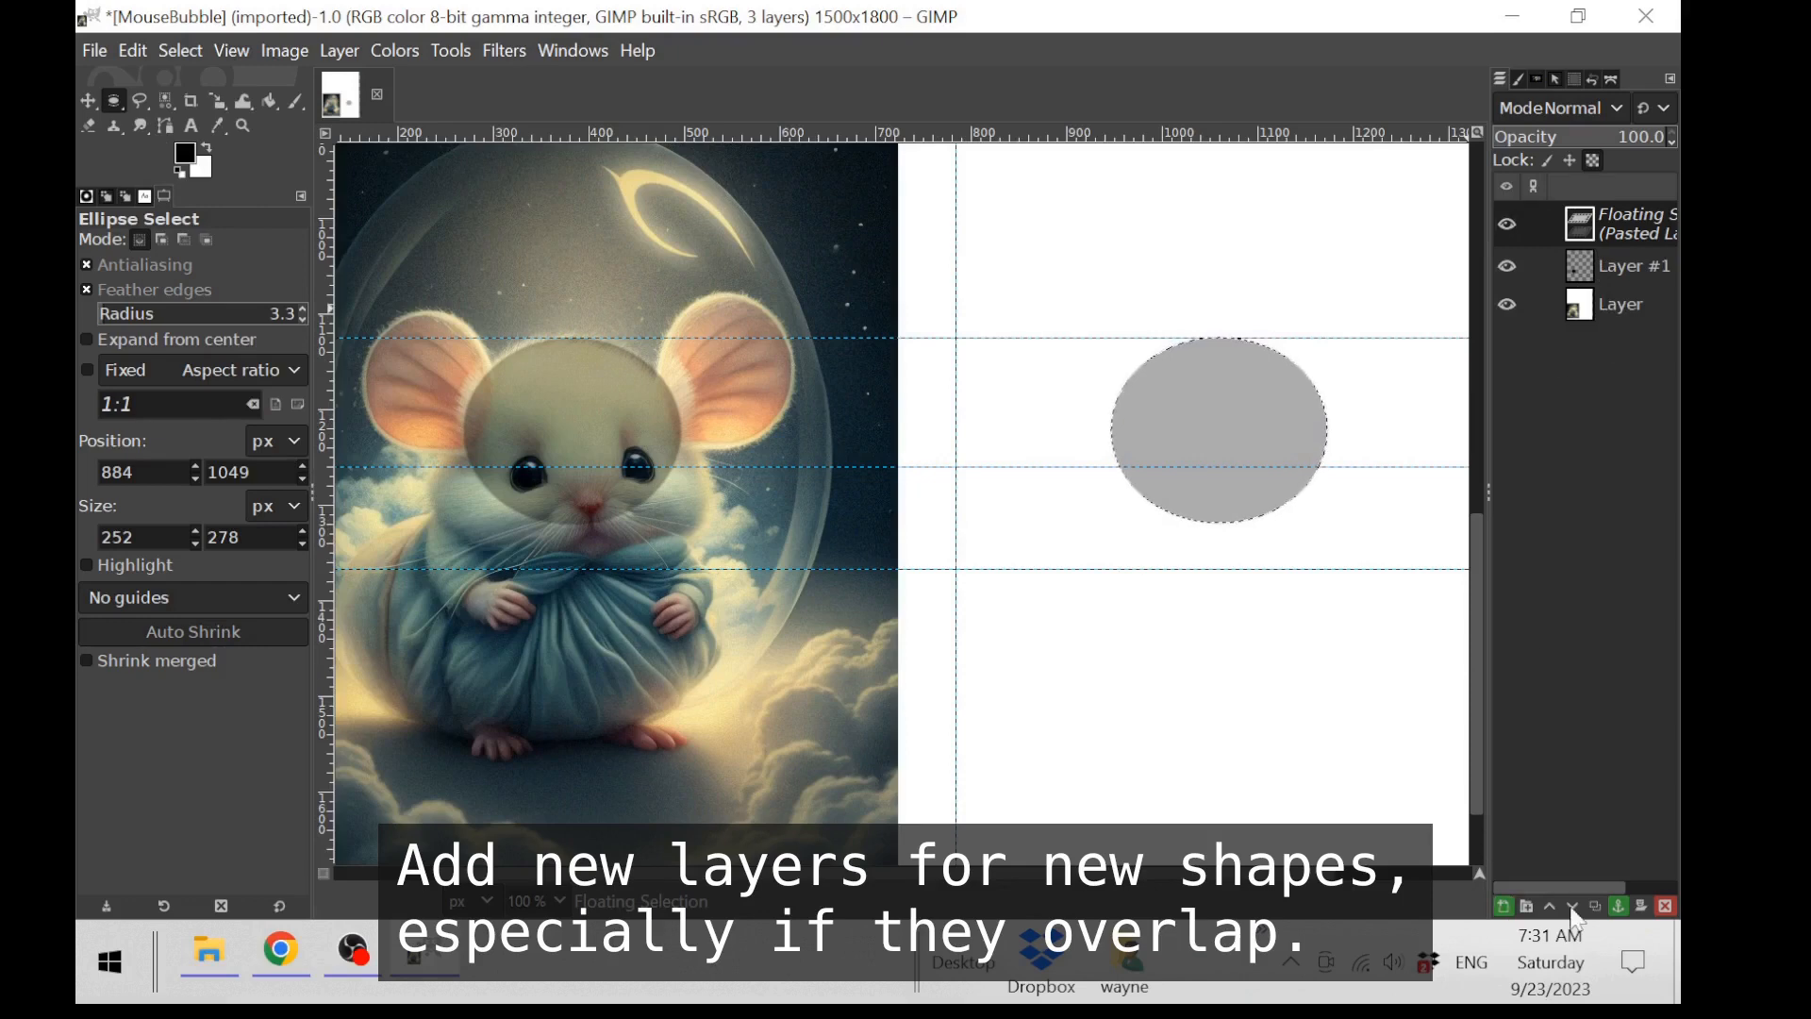
pyautogui.click(1618, 906)
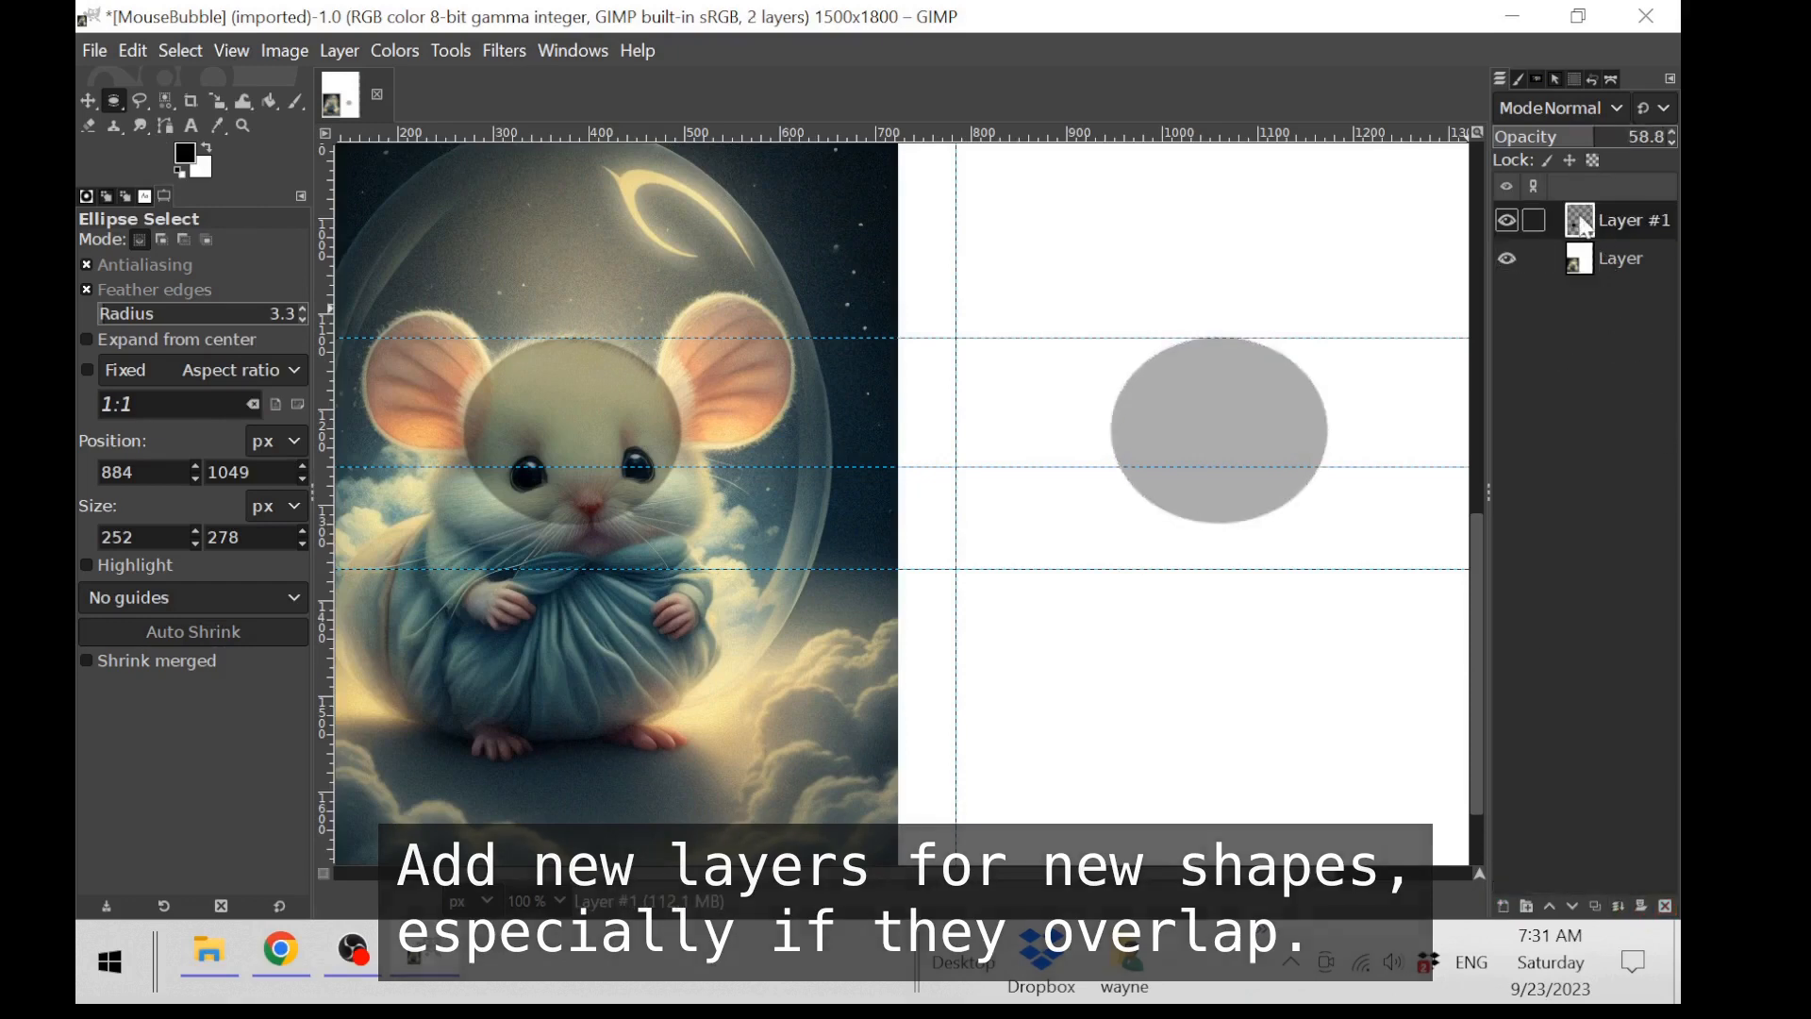
# Step: Add another transparent 1500 × 1800 px layer for the cheeks and set its opacity to 62.1
pyautogui.click(1503, 908)
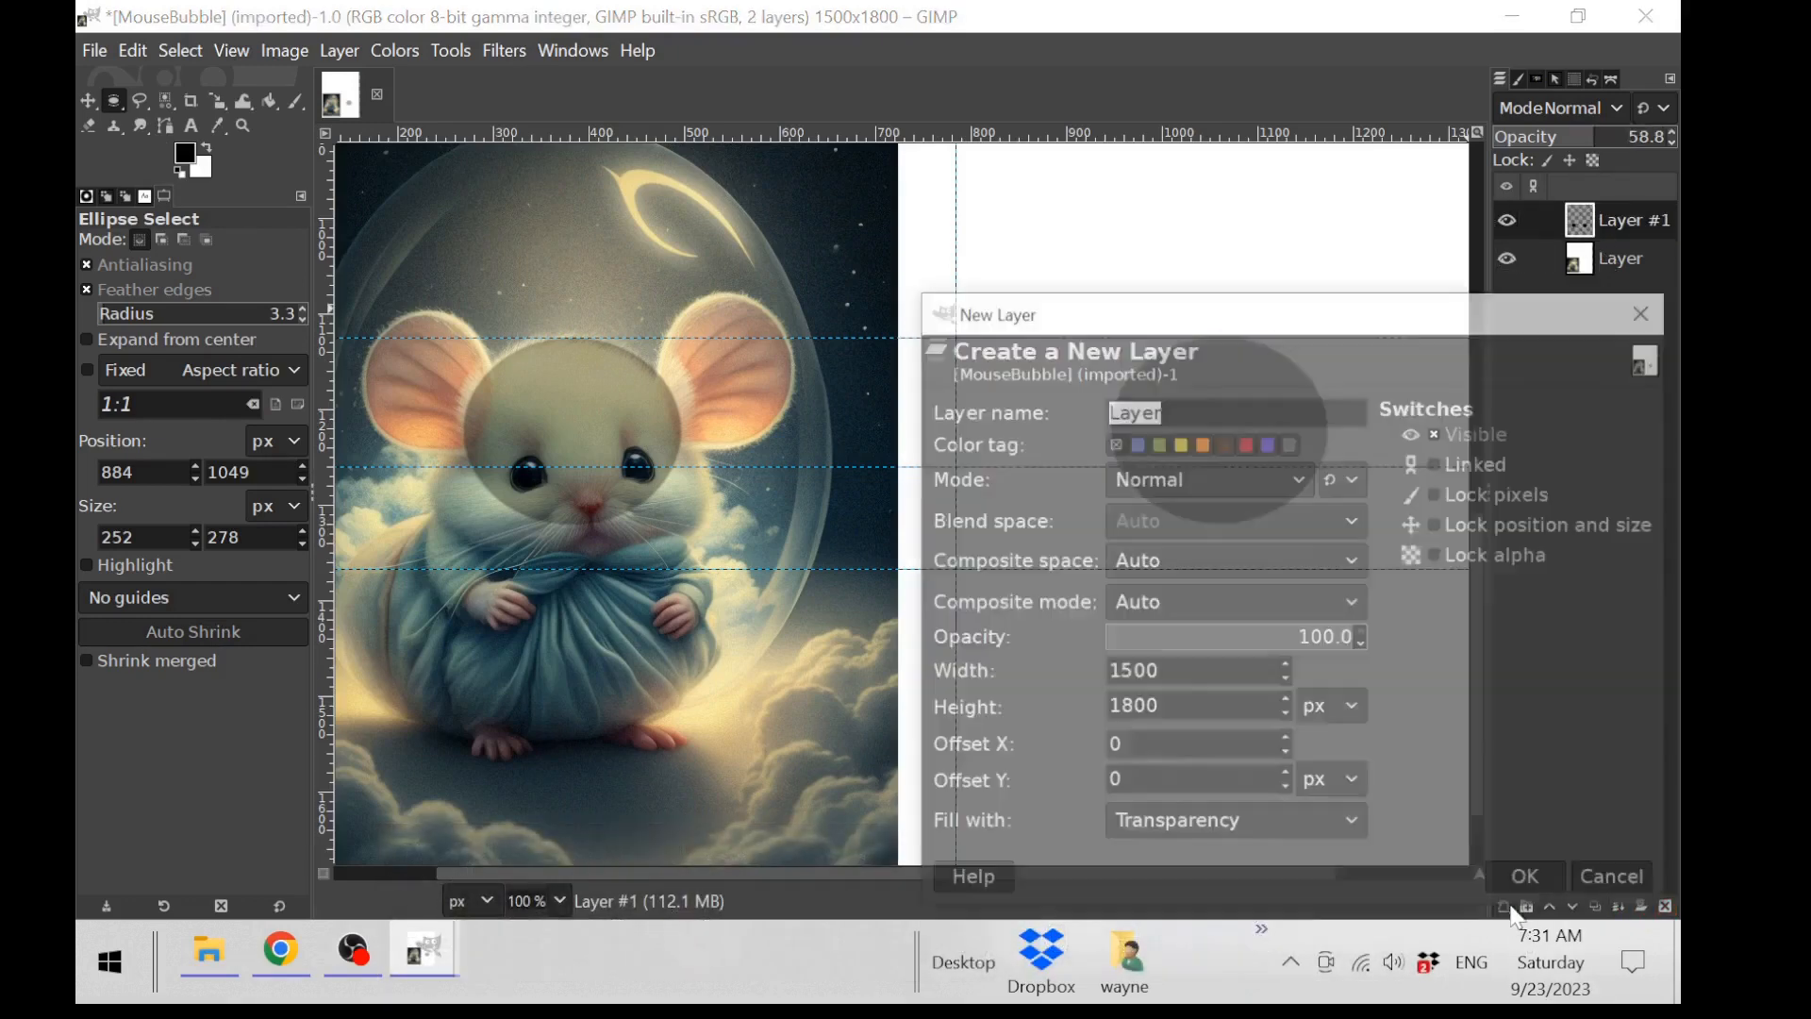
pyautogui.click(1531, 885)
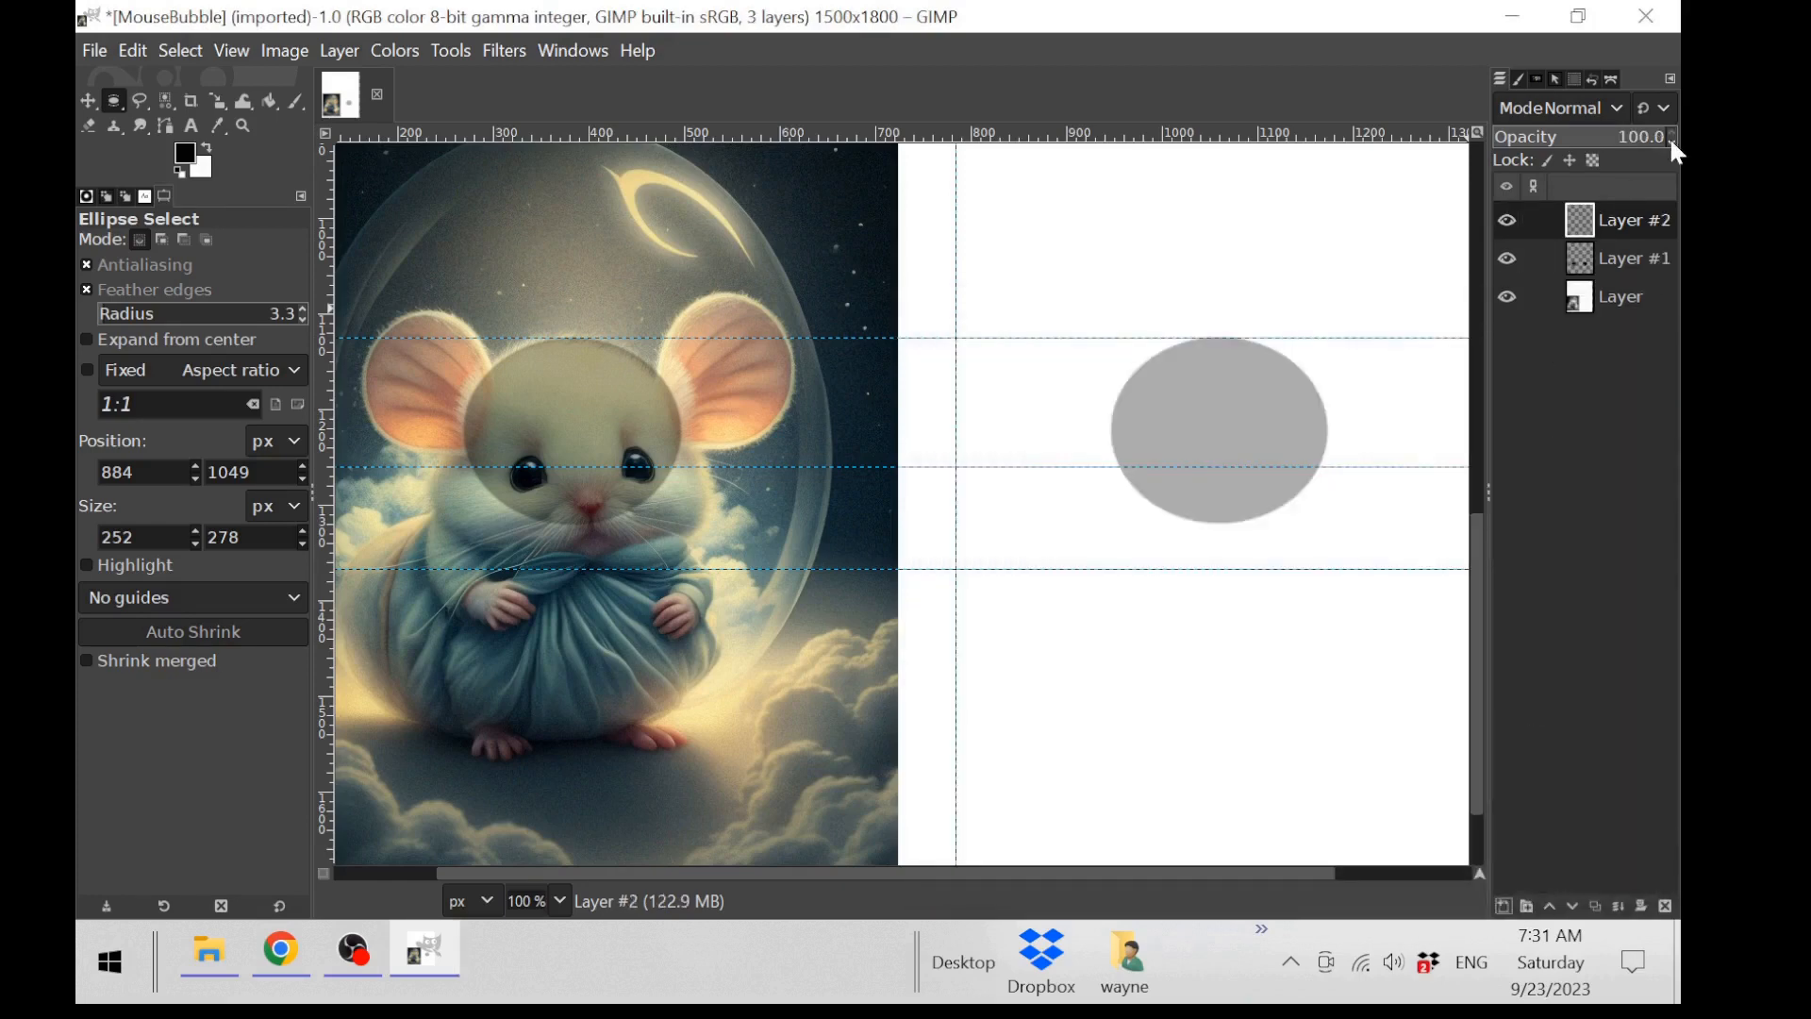
pyautogui.moveTo(1664, 141); pyautogui.dragTo(1601, 156)
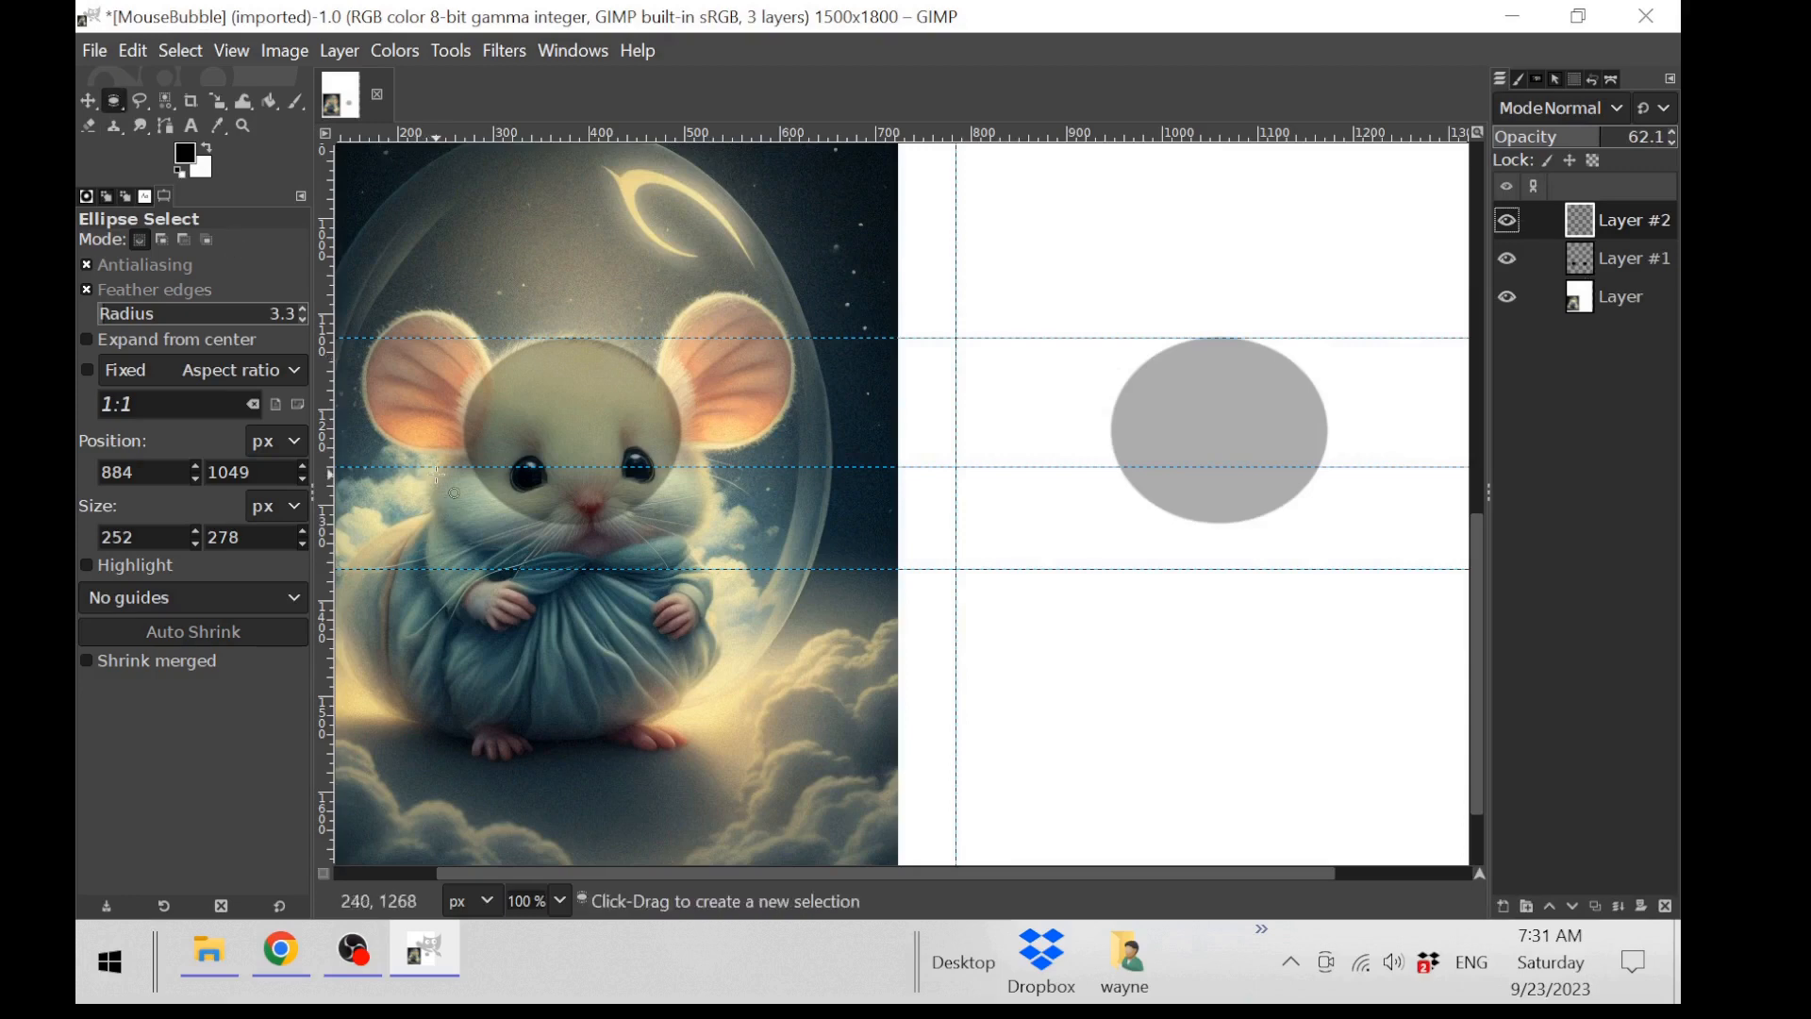
# Step: Select an ellipse of about 169 × 120 px over the cheek on the picture's left side and fill it with black
pyautogui.moveTo(436, 474); pyautogui.dragTo(596, 564)
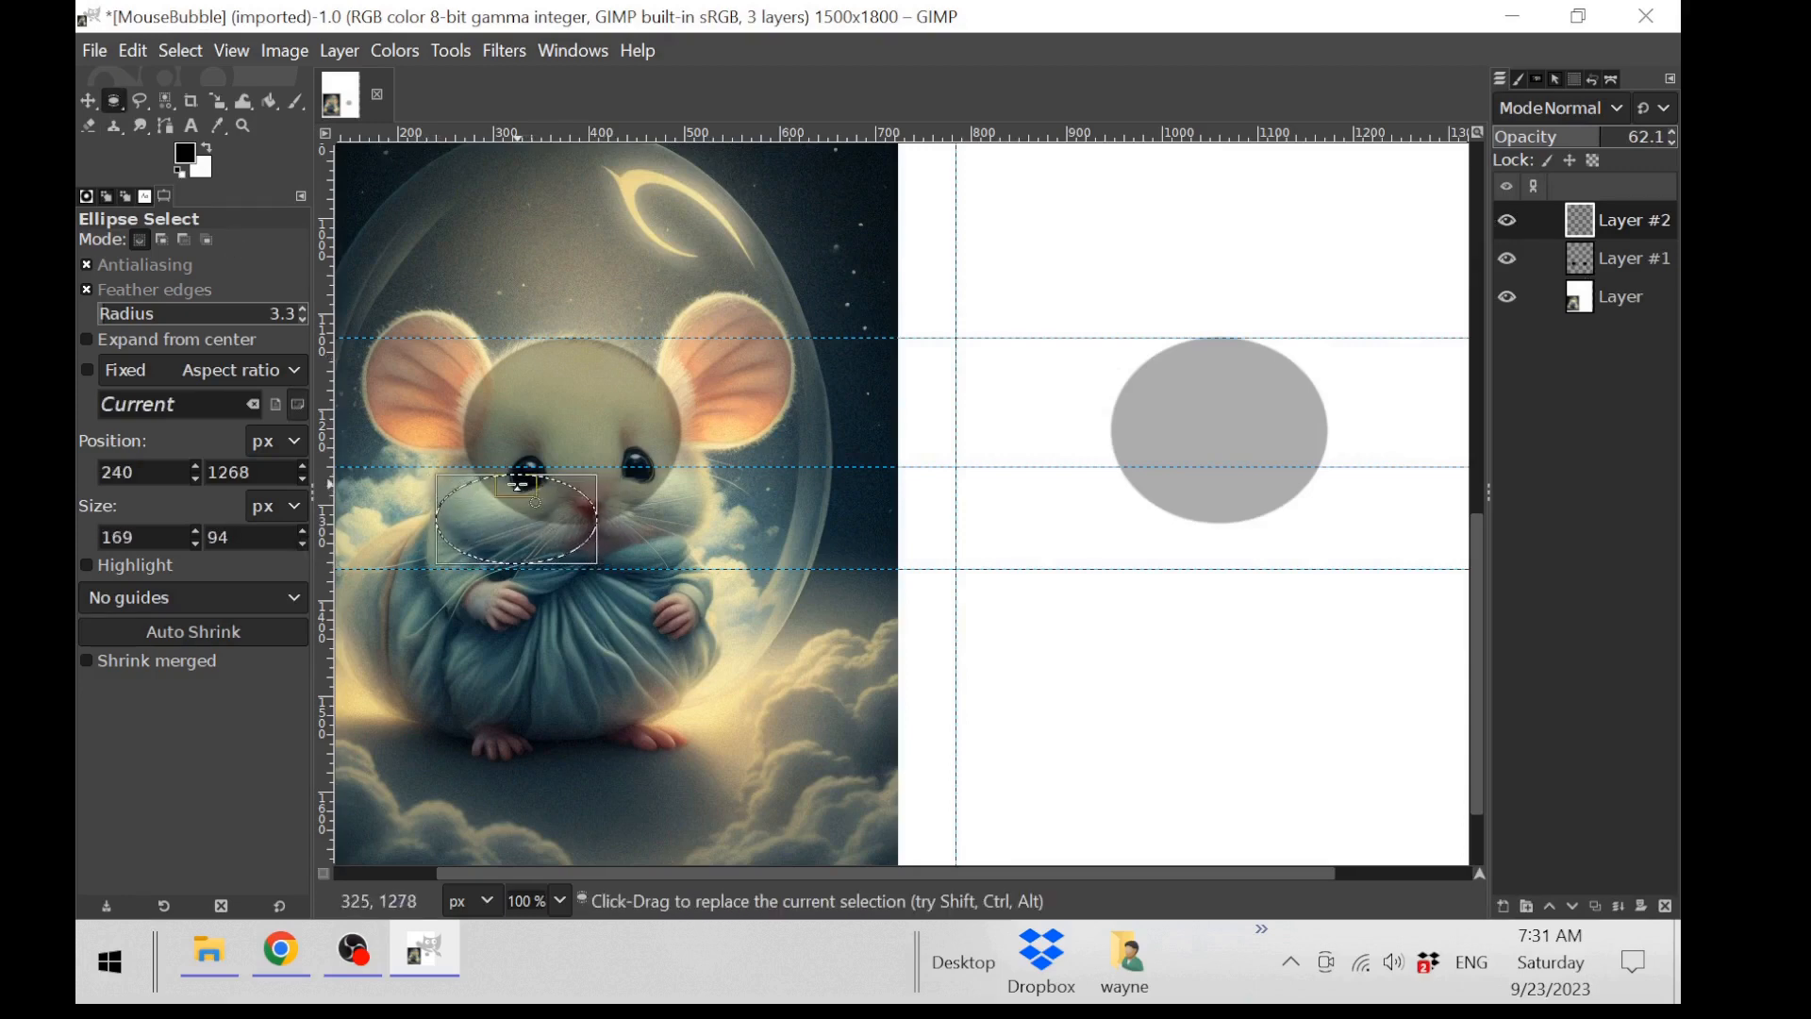
pyautogui.moveTo(516, 484); pyautogui.dragTo(512, 470)
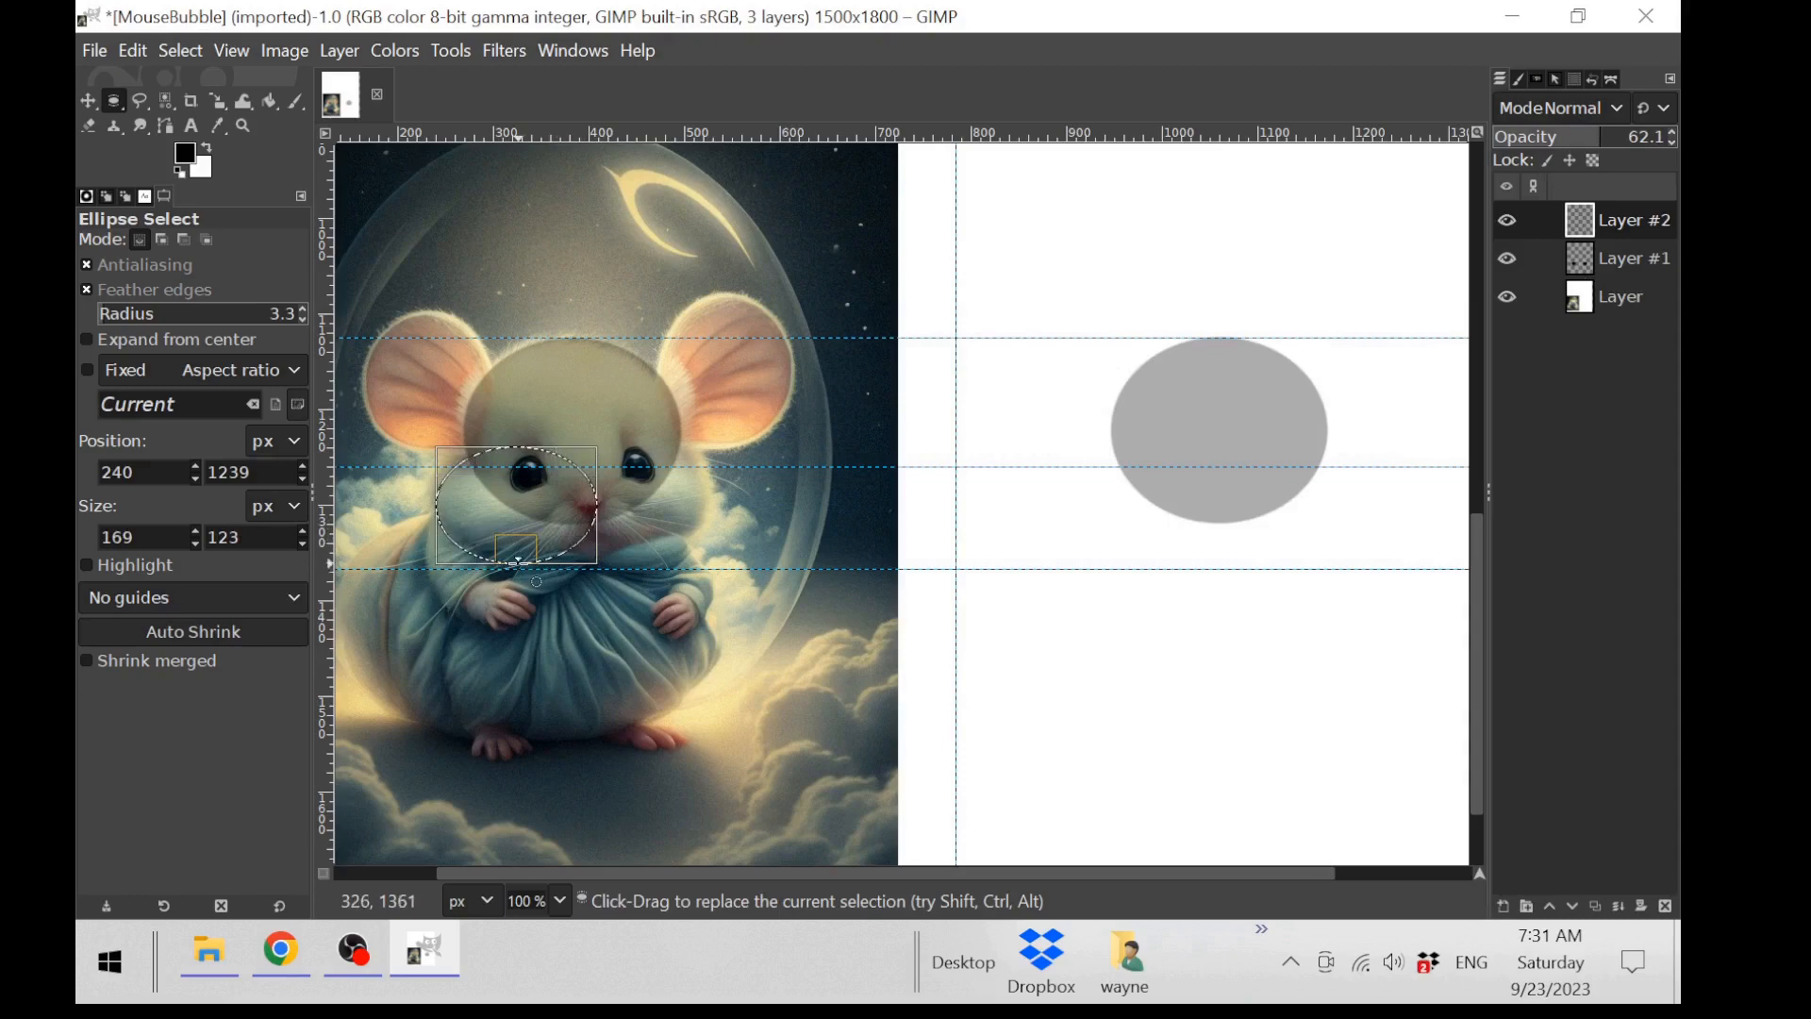
pyautogui.moveTo(520, 559); pyautogui.dragTo(521, 556)
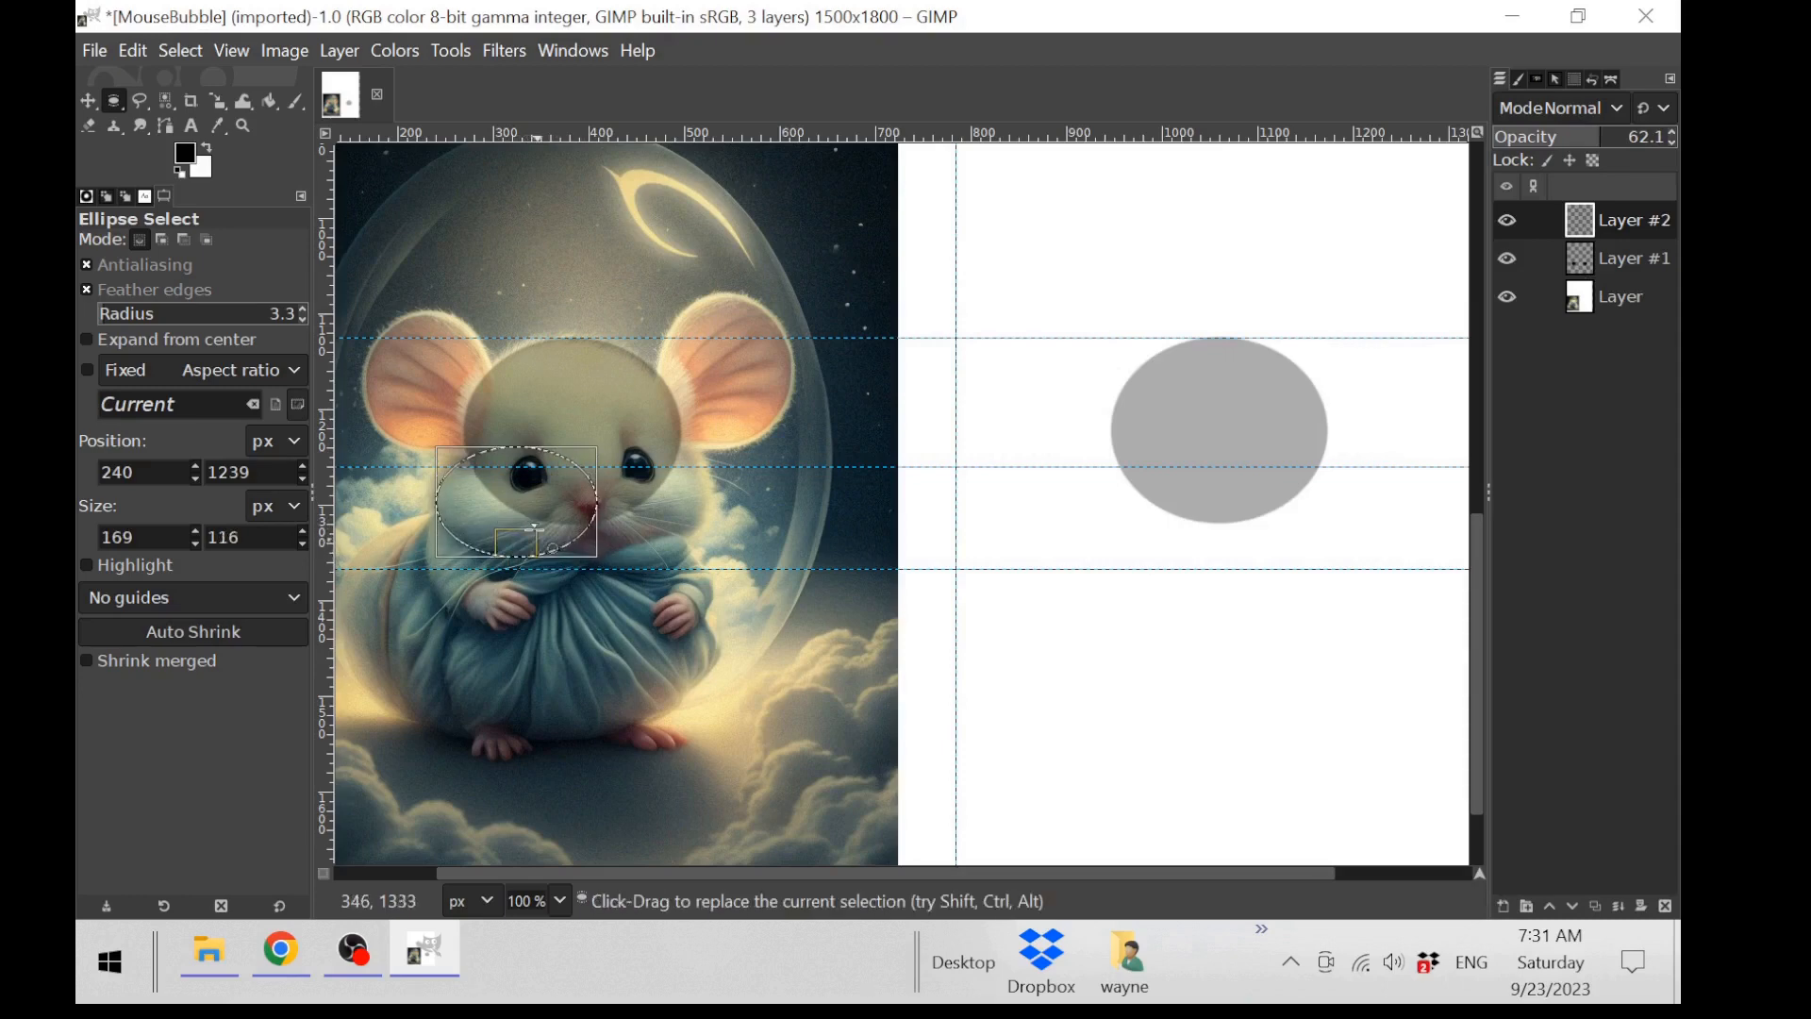
pyautogui.moveTo(530, 460); pyautogui.dragTo(530, 456)
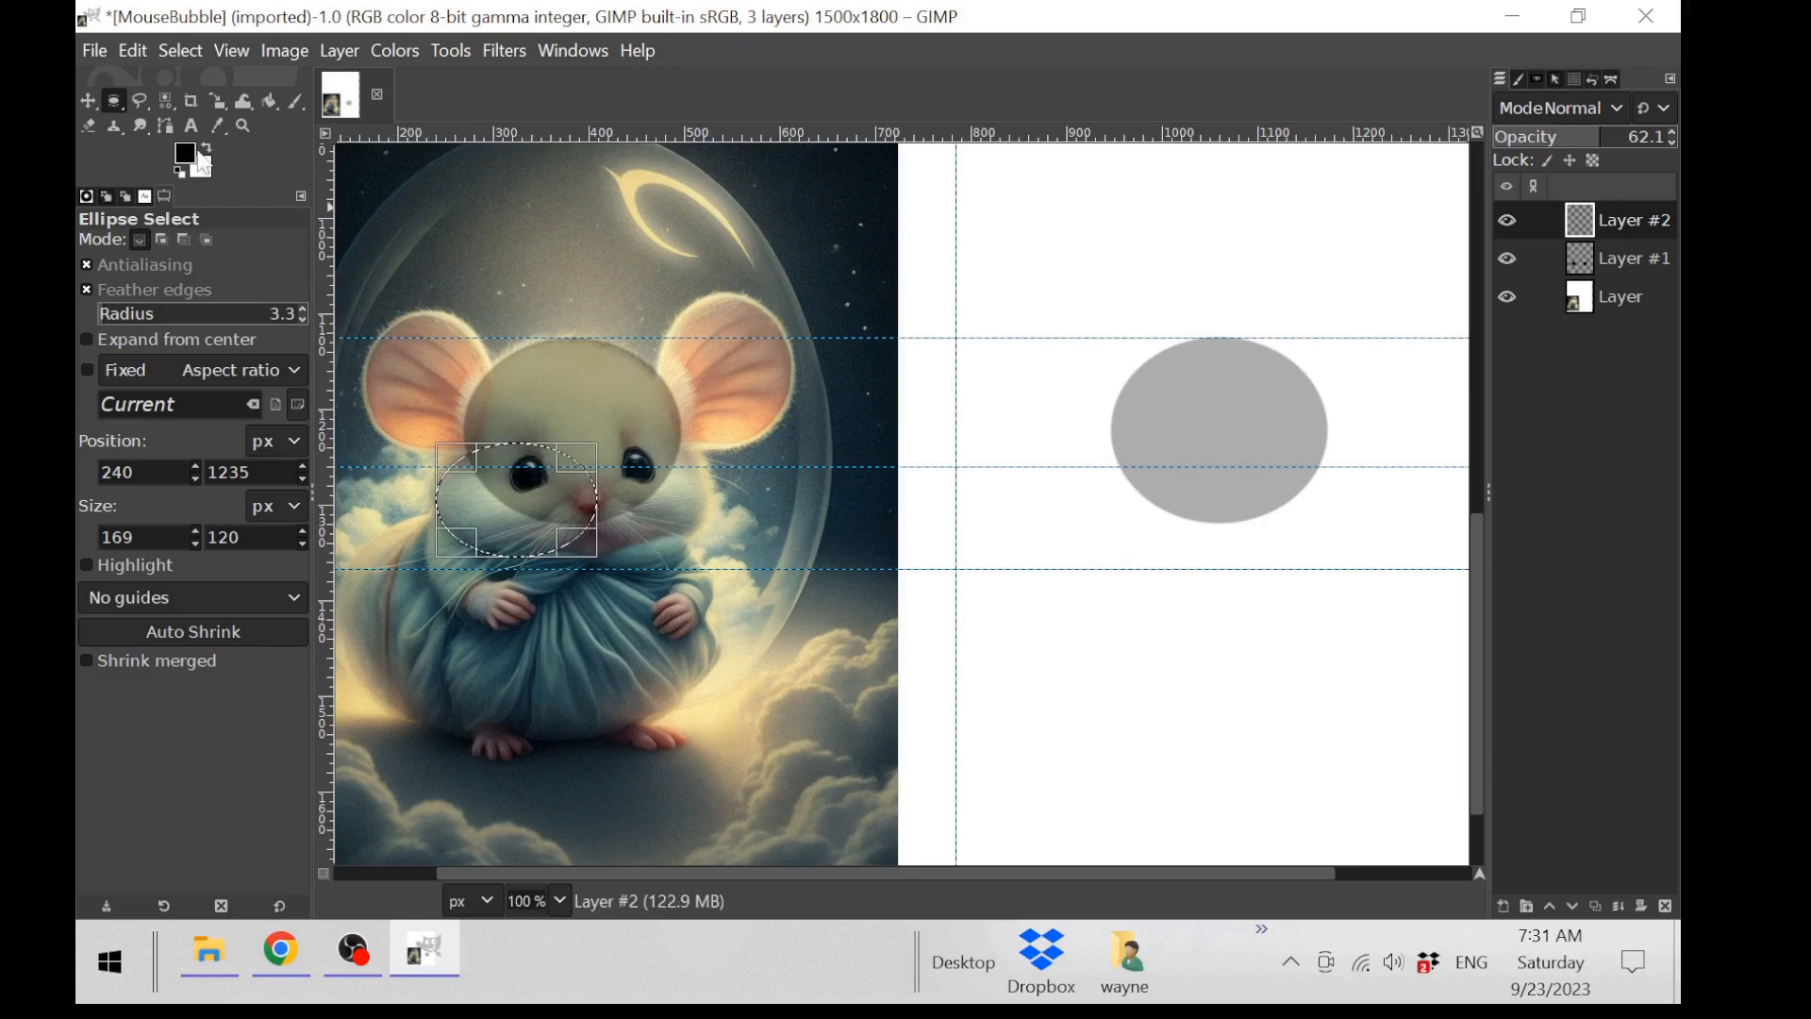
pyautogui.moveTo(188, 156); pyautogui.dragTo(498, 475)
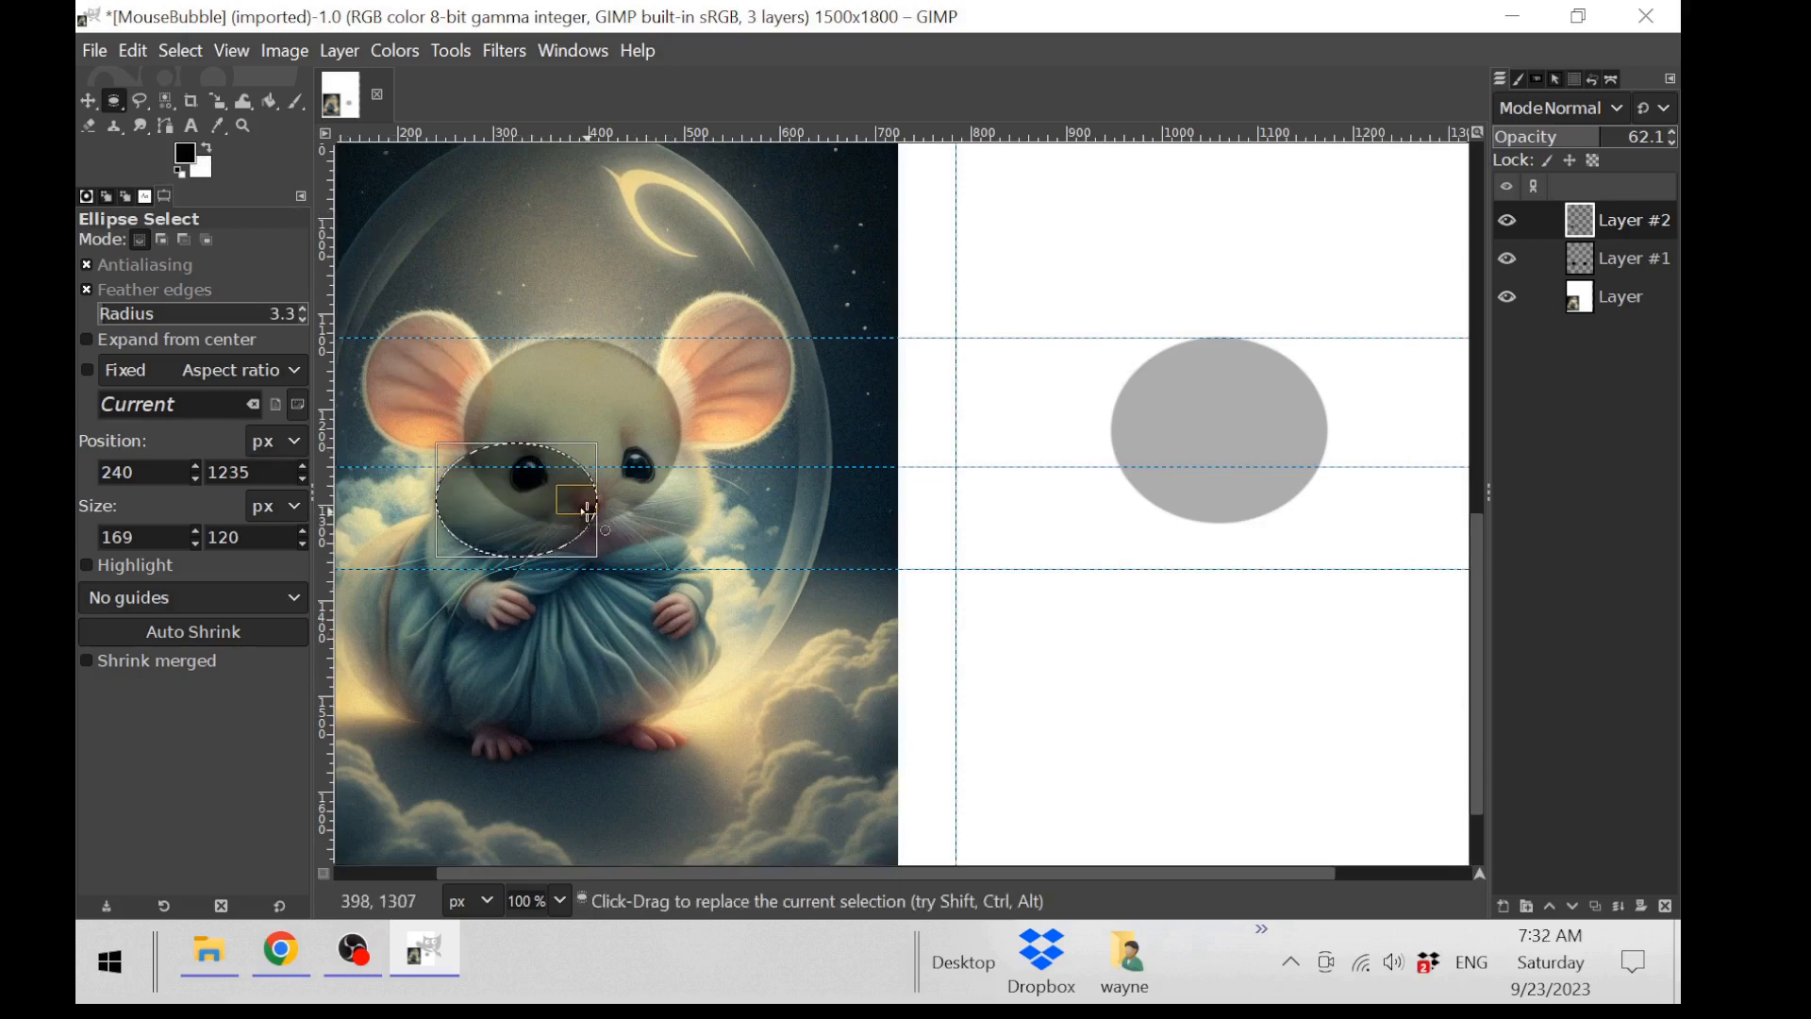
# Step: Select an ellipse of about 118 × 123 px over the mouse's other cheek, level with the filled cheek shape
pyautogui.click(616, 332)
pyautogui.moveTo(572, 445); pyautogui.dragTo(700, 565)
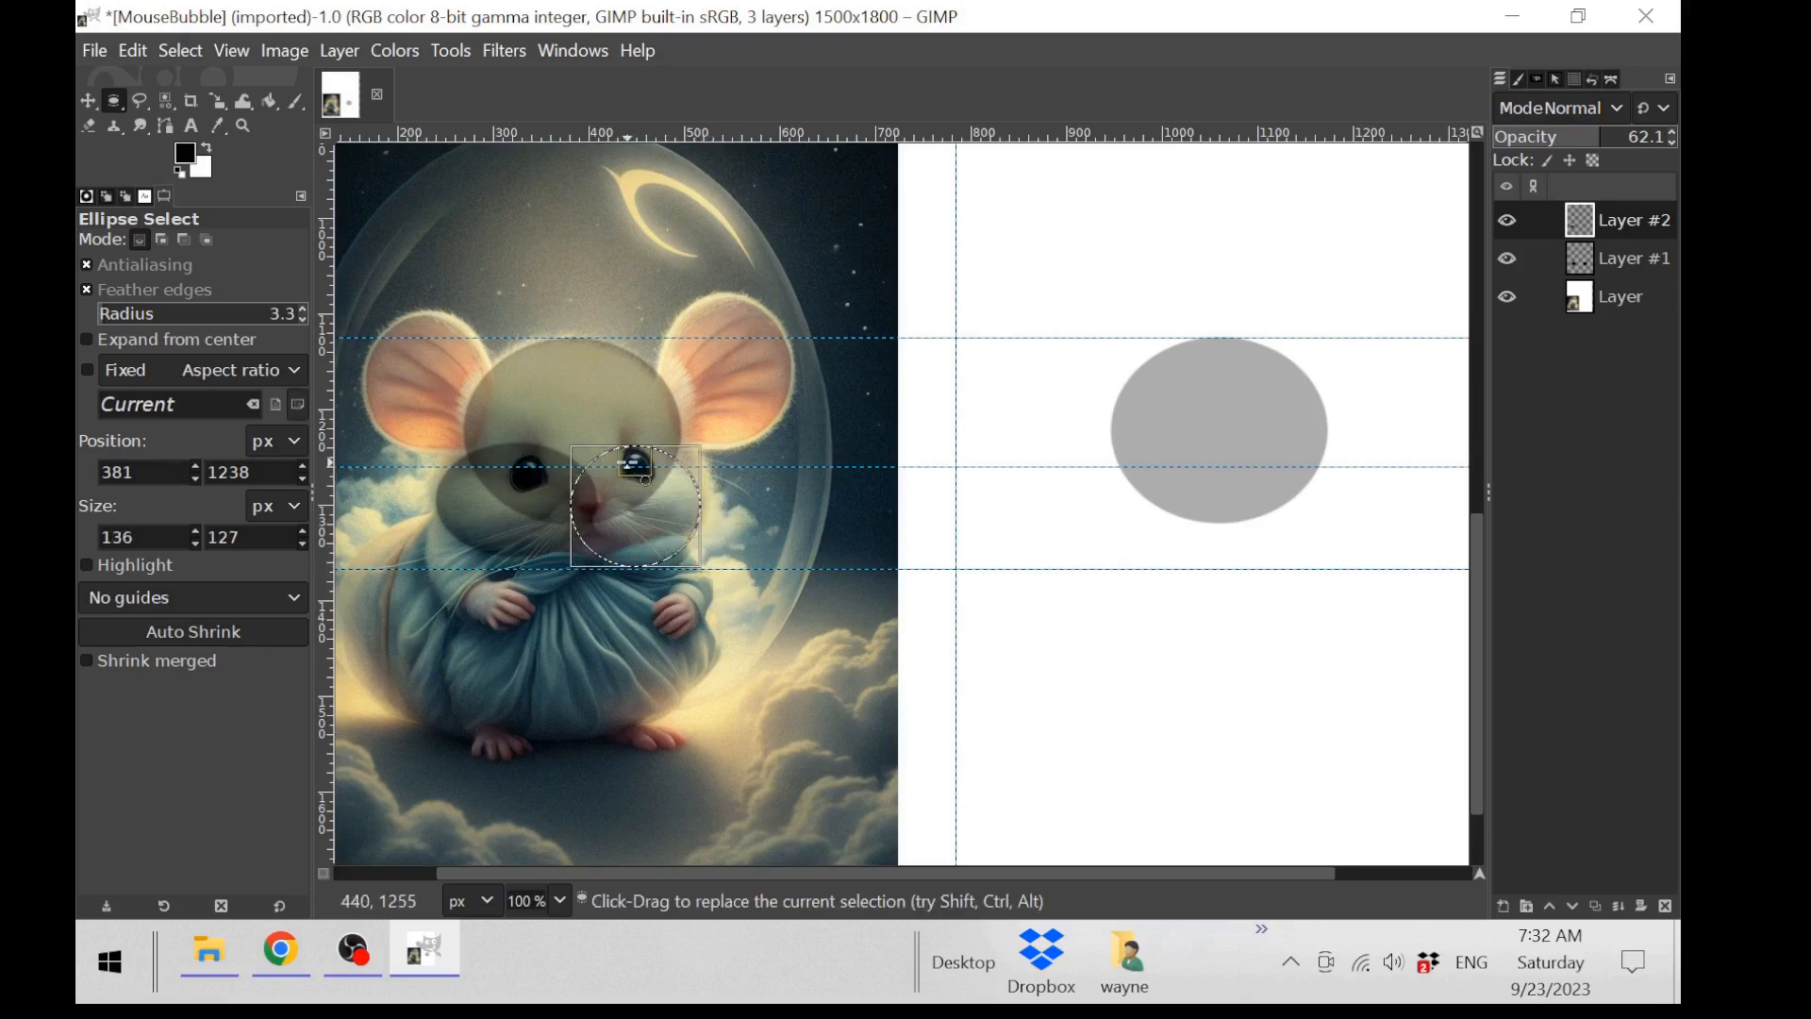
pyautogui.moveTo(634, 447); pyautogui.dragTo(668, 534)
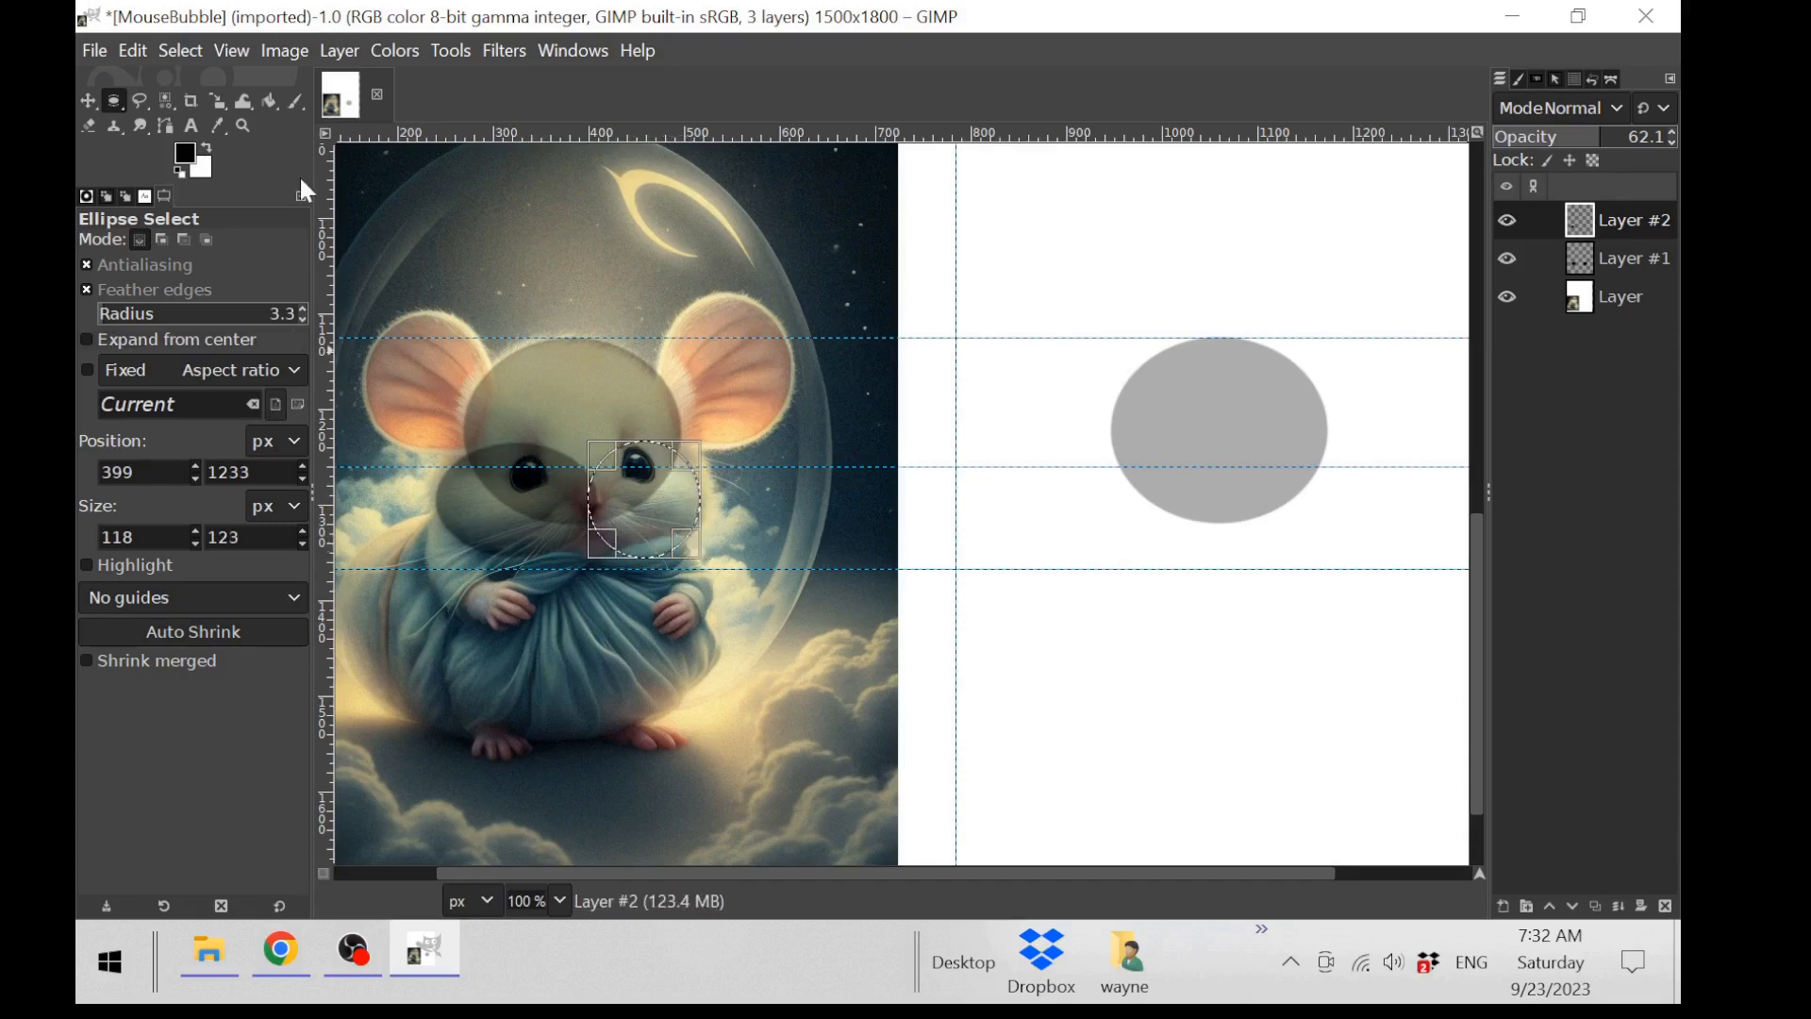
# Step: Move the chin guide up to the lower edge of the cheek ellipses and the eye-level guide up to their upper edge
pyautogui.click(86, 96)
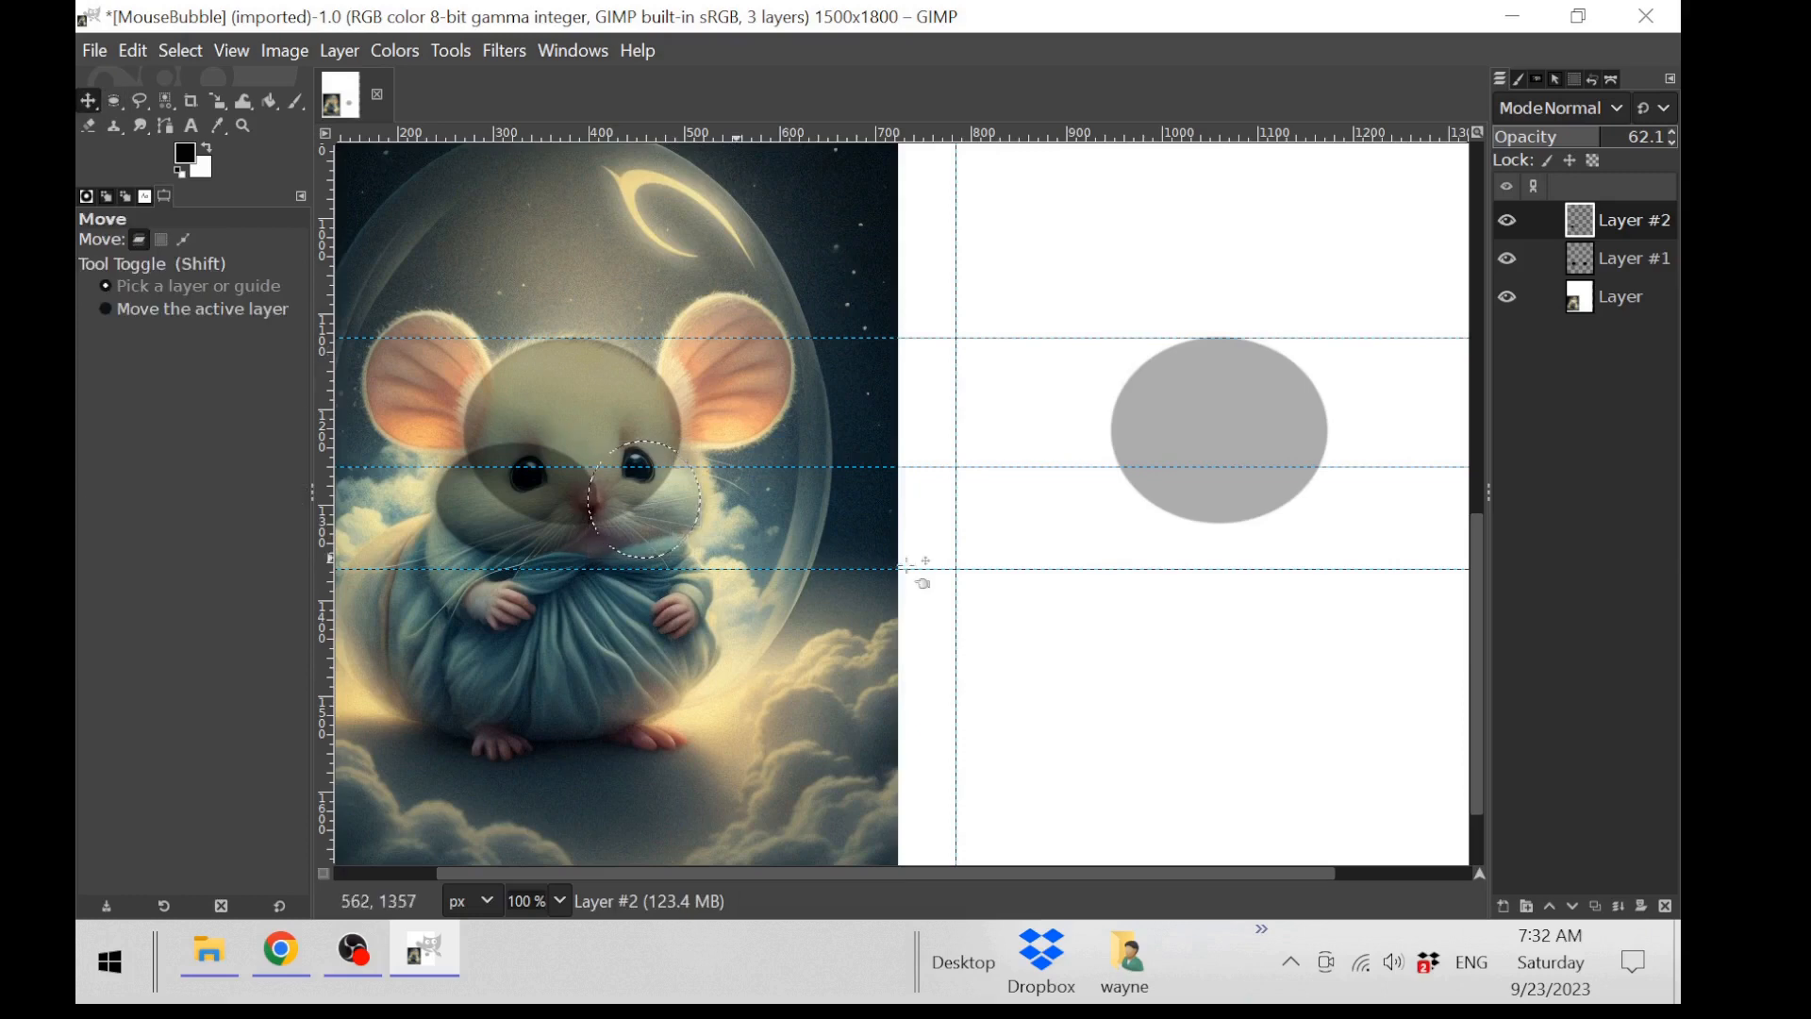
pyautogui.moveTo(922, 568); pyautogui.dragTo(958, 559)
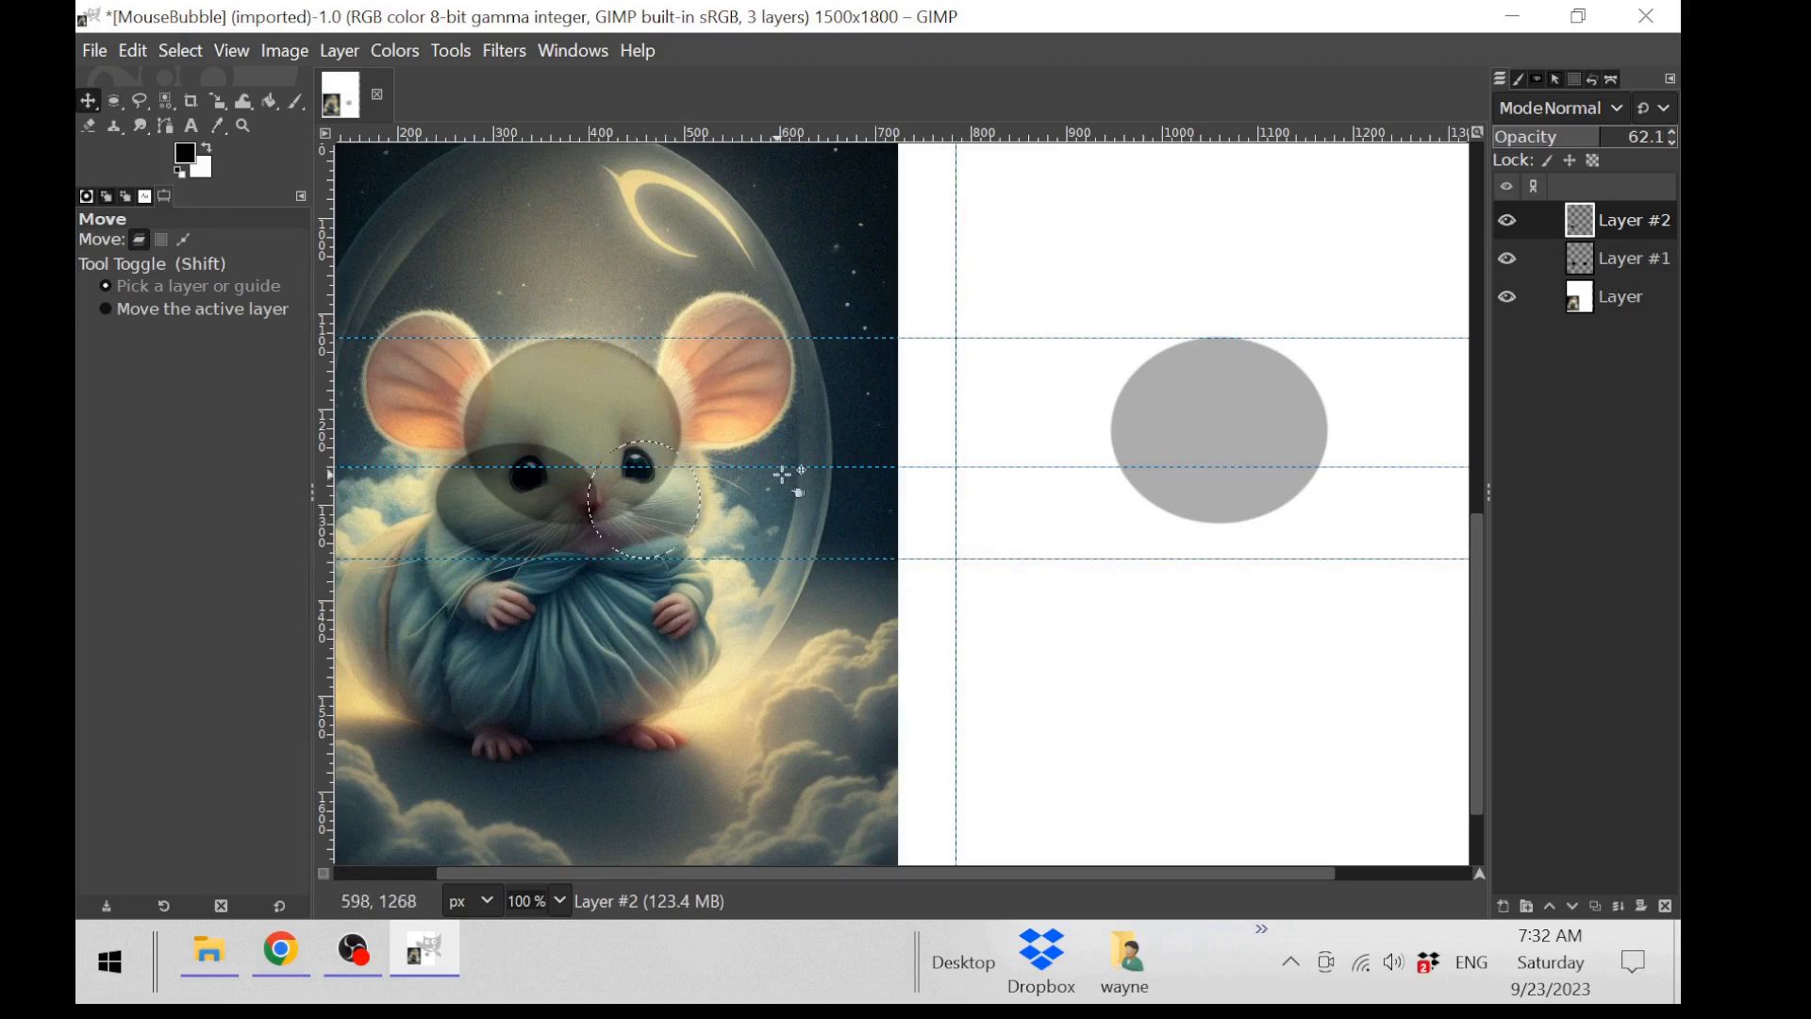
pyautogui.moveTo(874, 467); pyautogui.dragTo(910, 443)
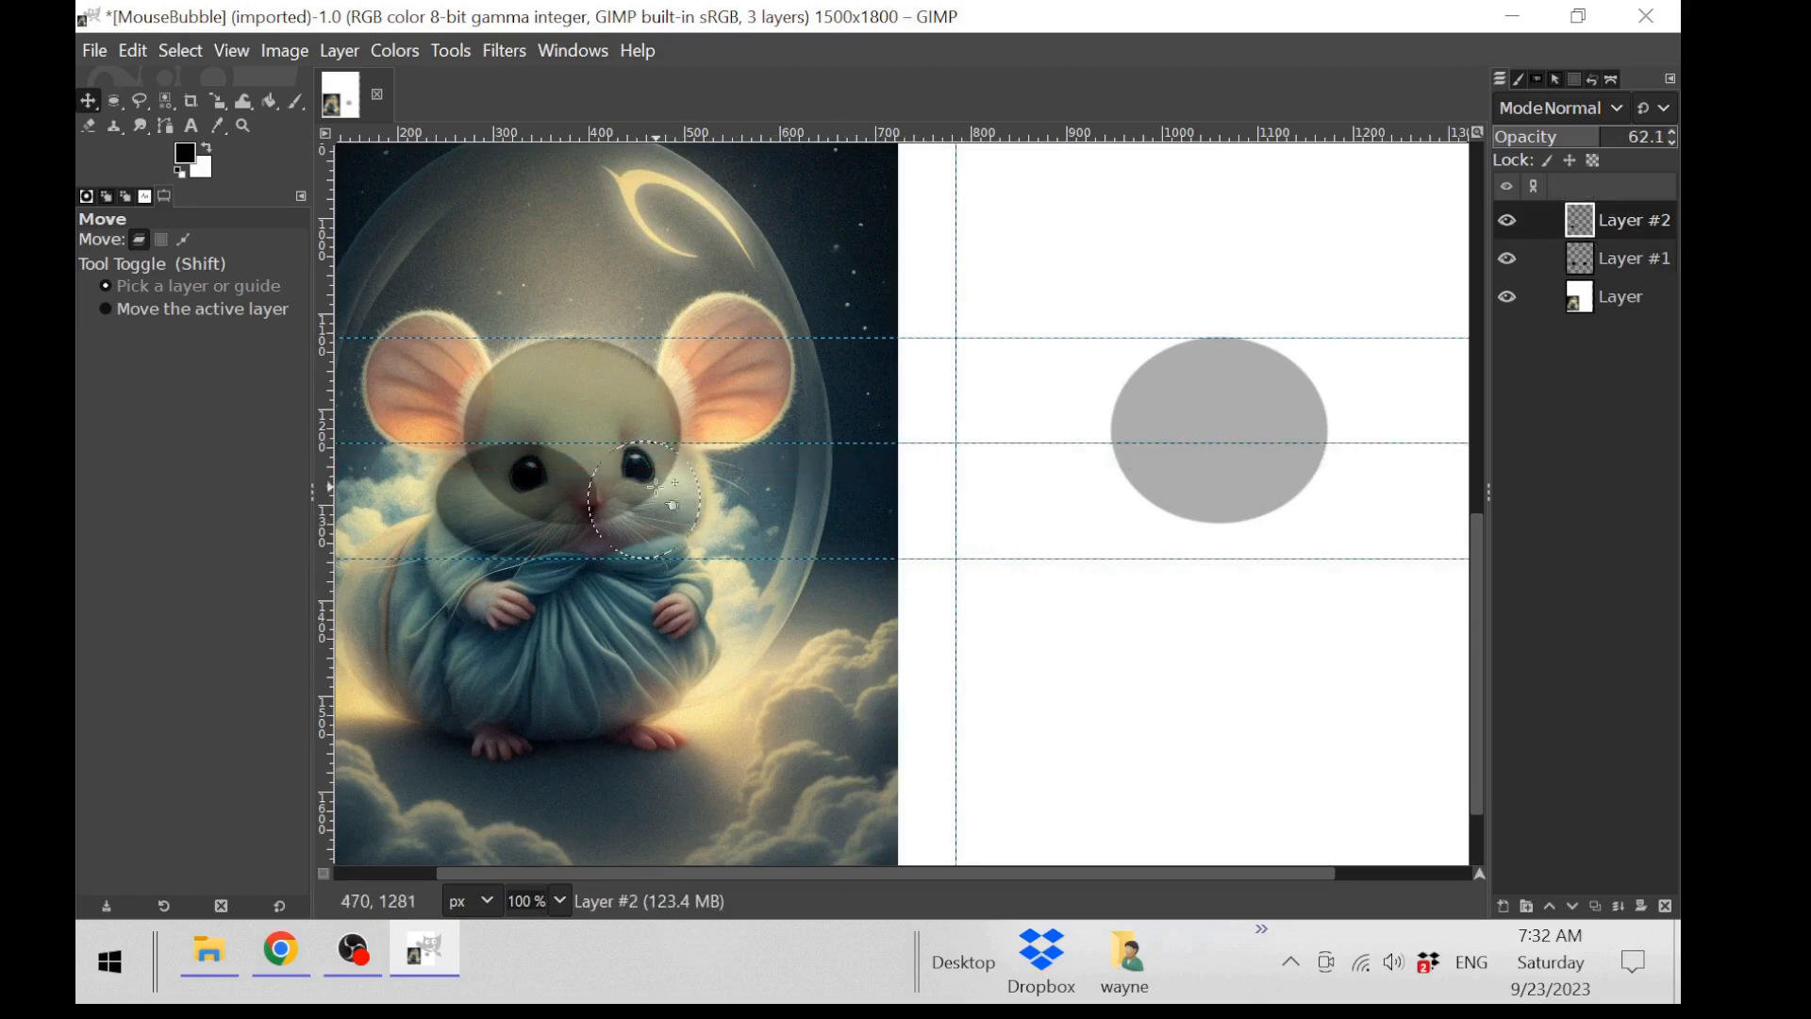
# Step: Resize the ellipse over the unfilled cheek to about 124 × 126 px, fill it with black and copy it
pyautogui.click(115, 101)
pyautogui.click(667, 481)
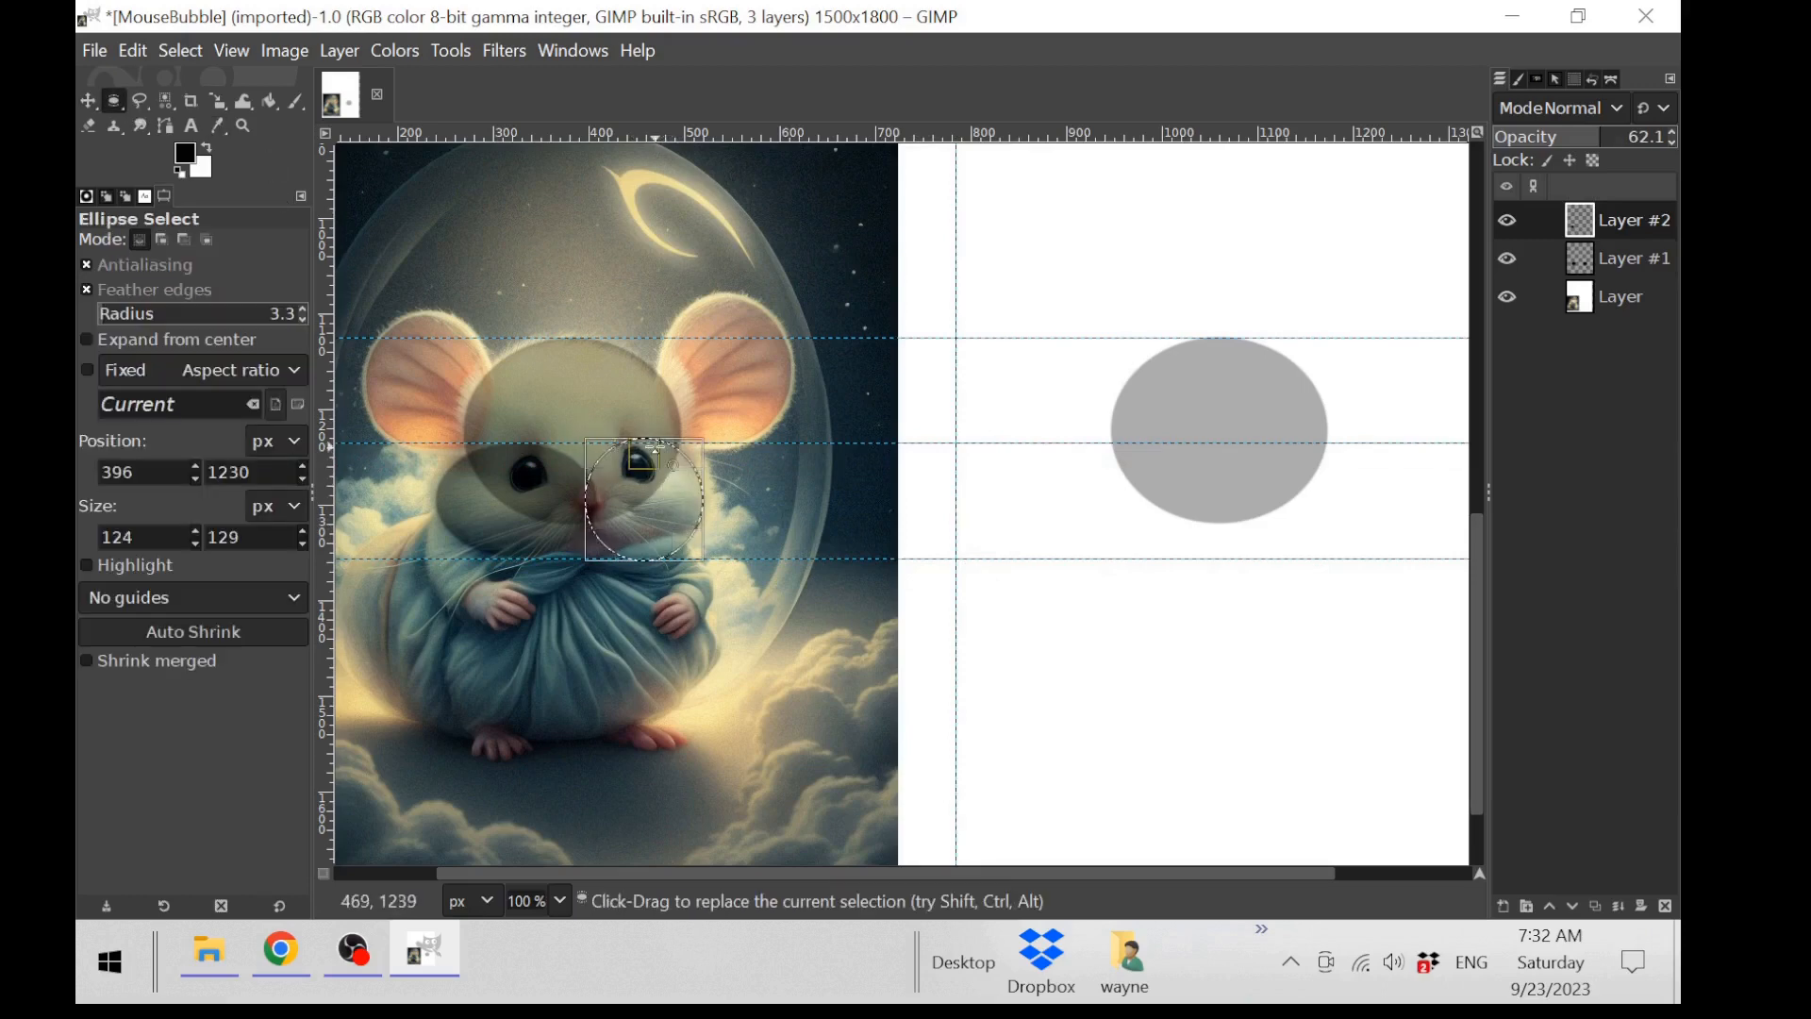
pyautogui.moveTo(647, 448); pyautogui.dragTo(645, 457)
pyautogui.moveTo(663, 468); pyautogui.dragTo(674, 465)
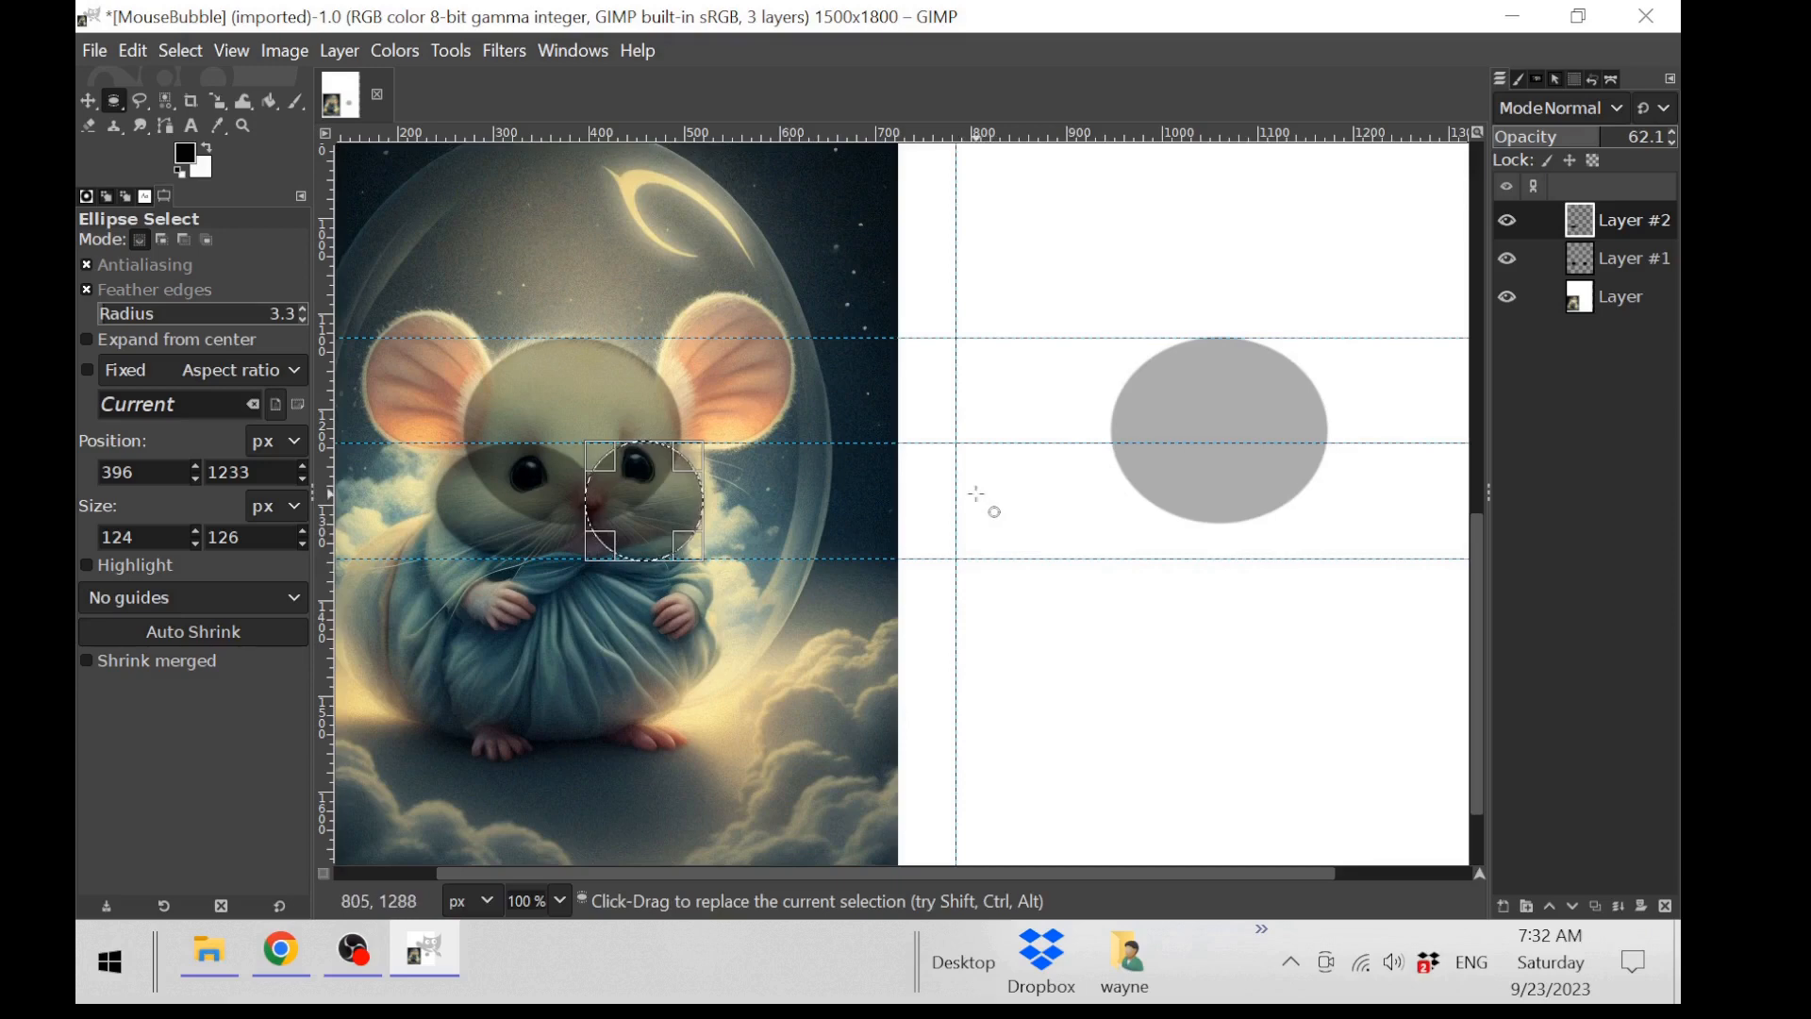
pyautogui.press('ctrl')
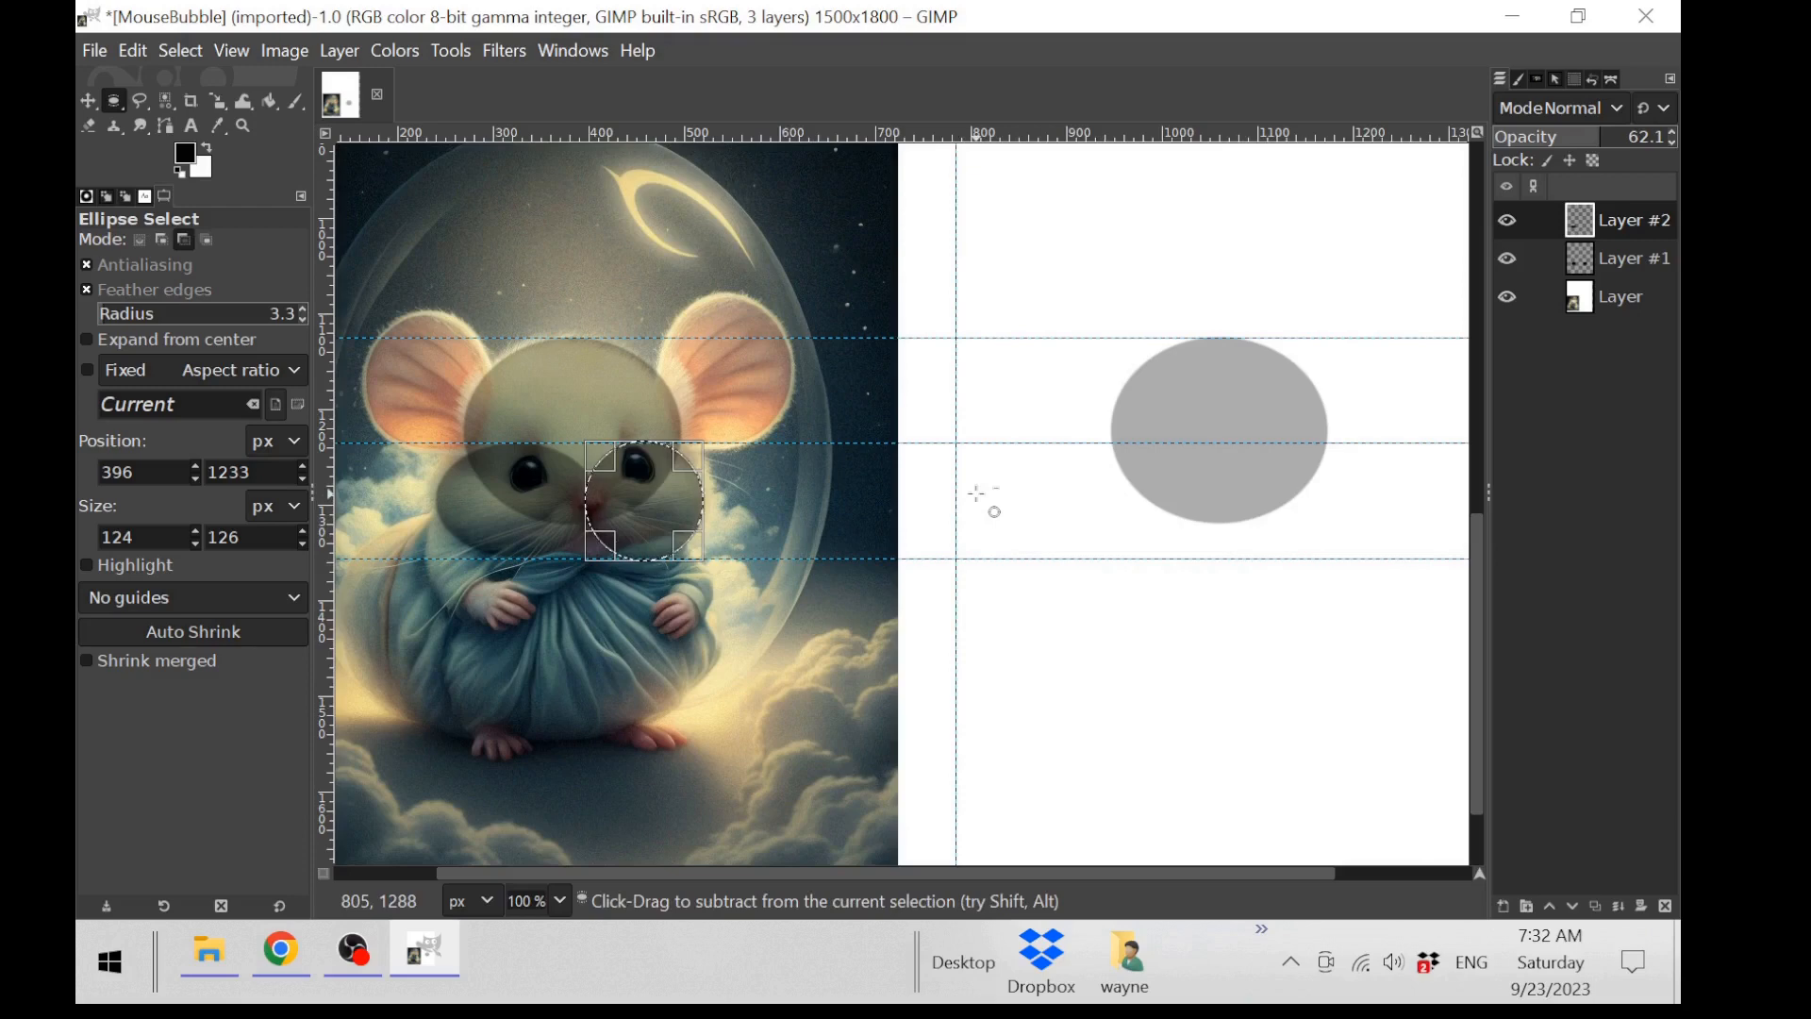
pyautogui.hotkey('ctrl', 'c')
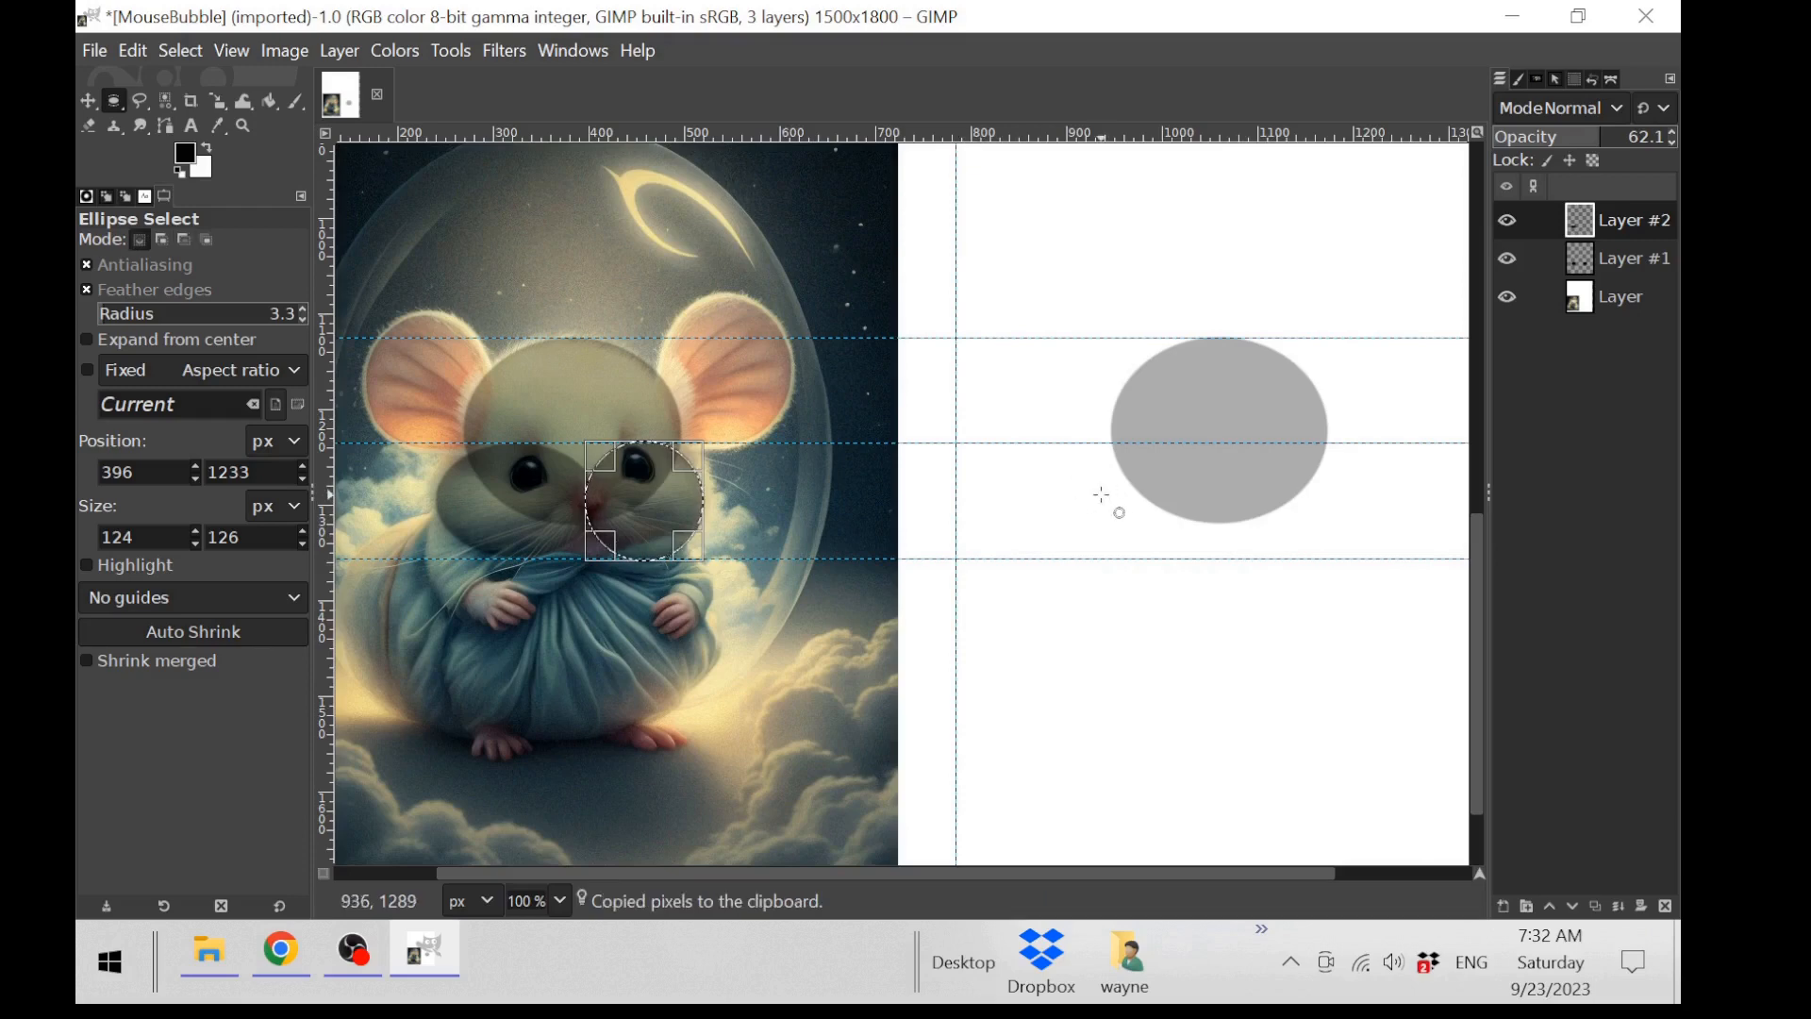
# Step: Paste the cheek circle onto the side view, overlapping the lower part of the head shape and fitting between the cheek guides
pyautogui.moveTo(1076, 428); pyautogui.dragTo(1271, 608)
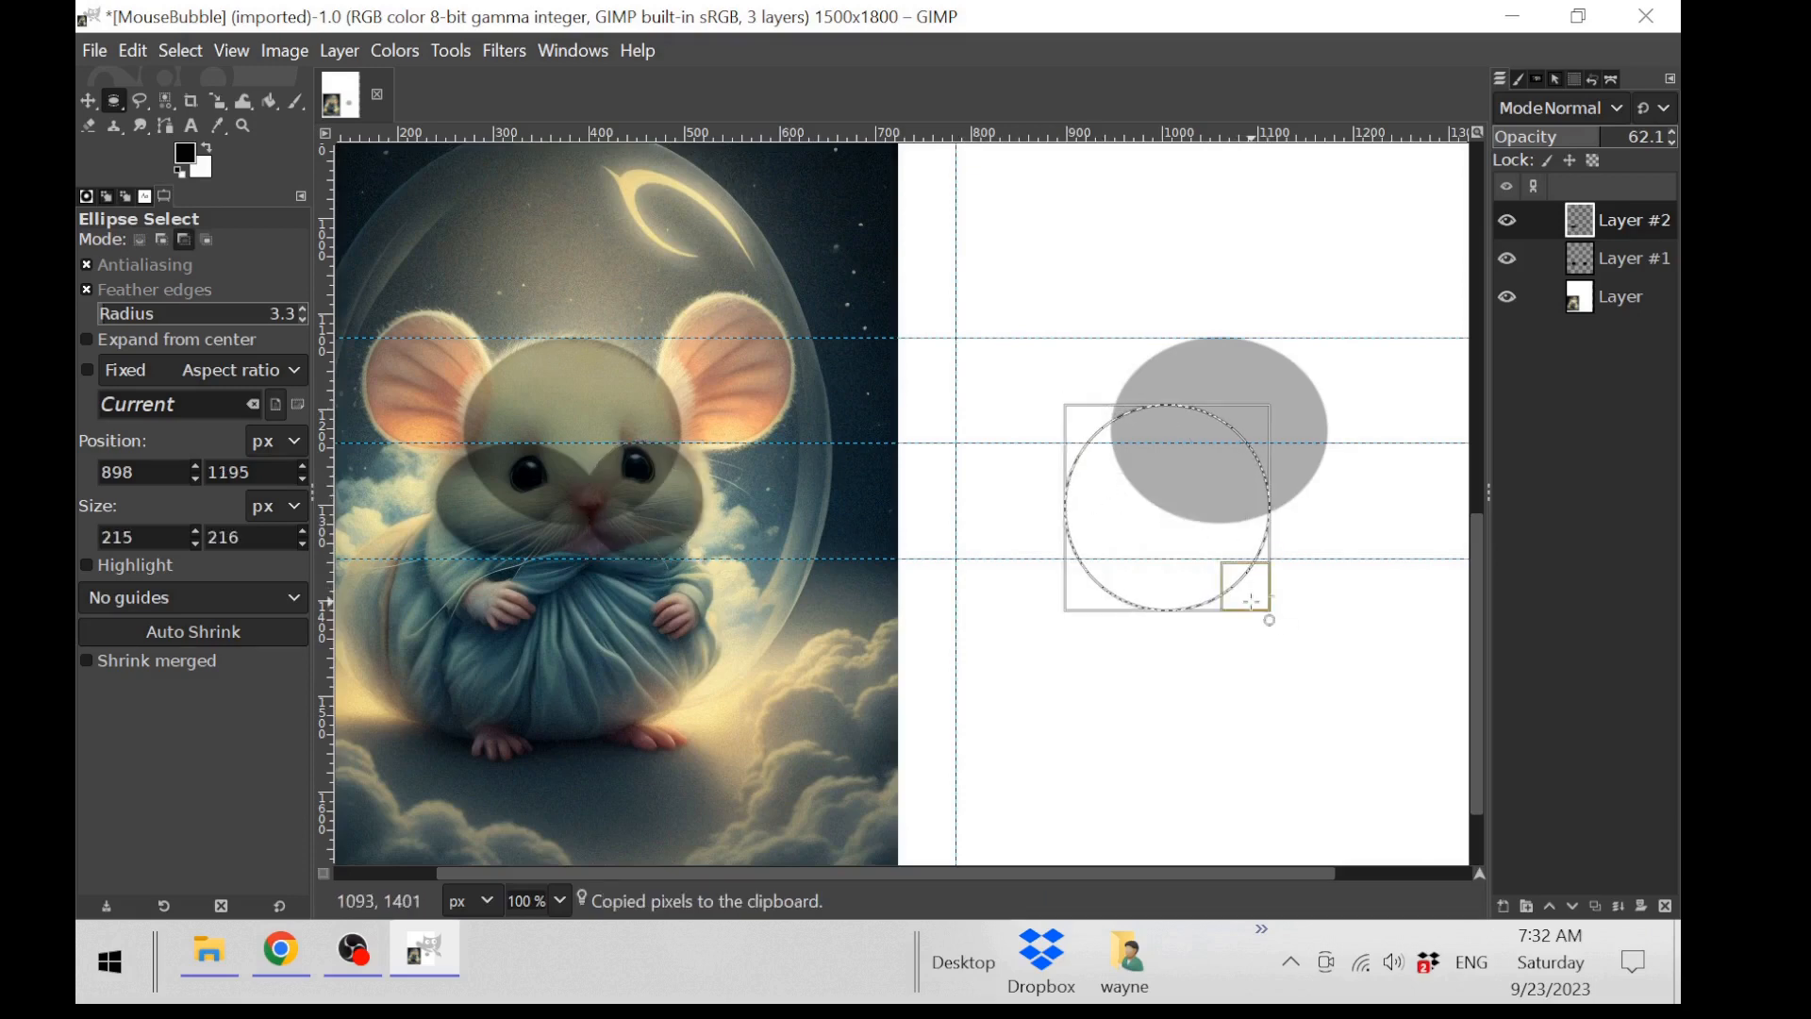
pyautogui.hotkey('ctrl', 'v')
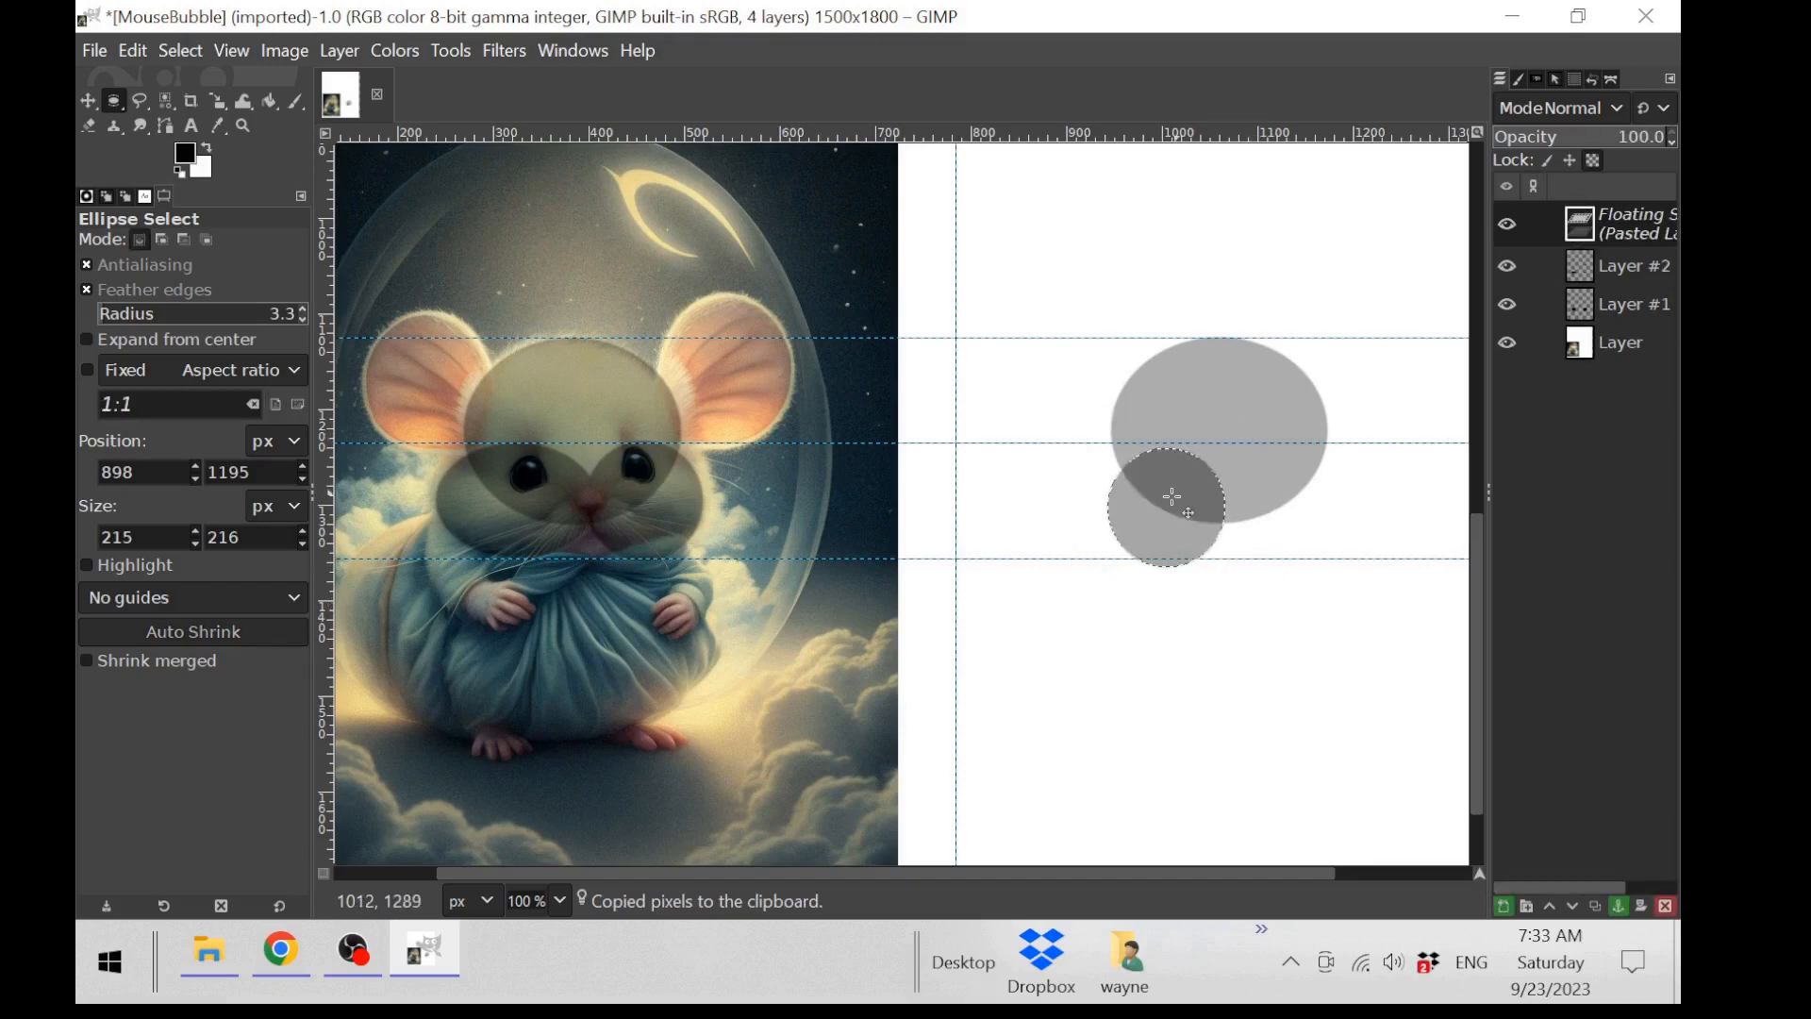
pyautogui.moveTo(1136, 526); pyautogui.dragTo(1173, 519)
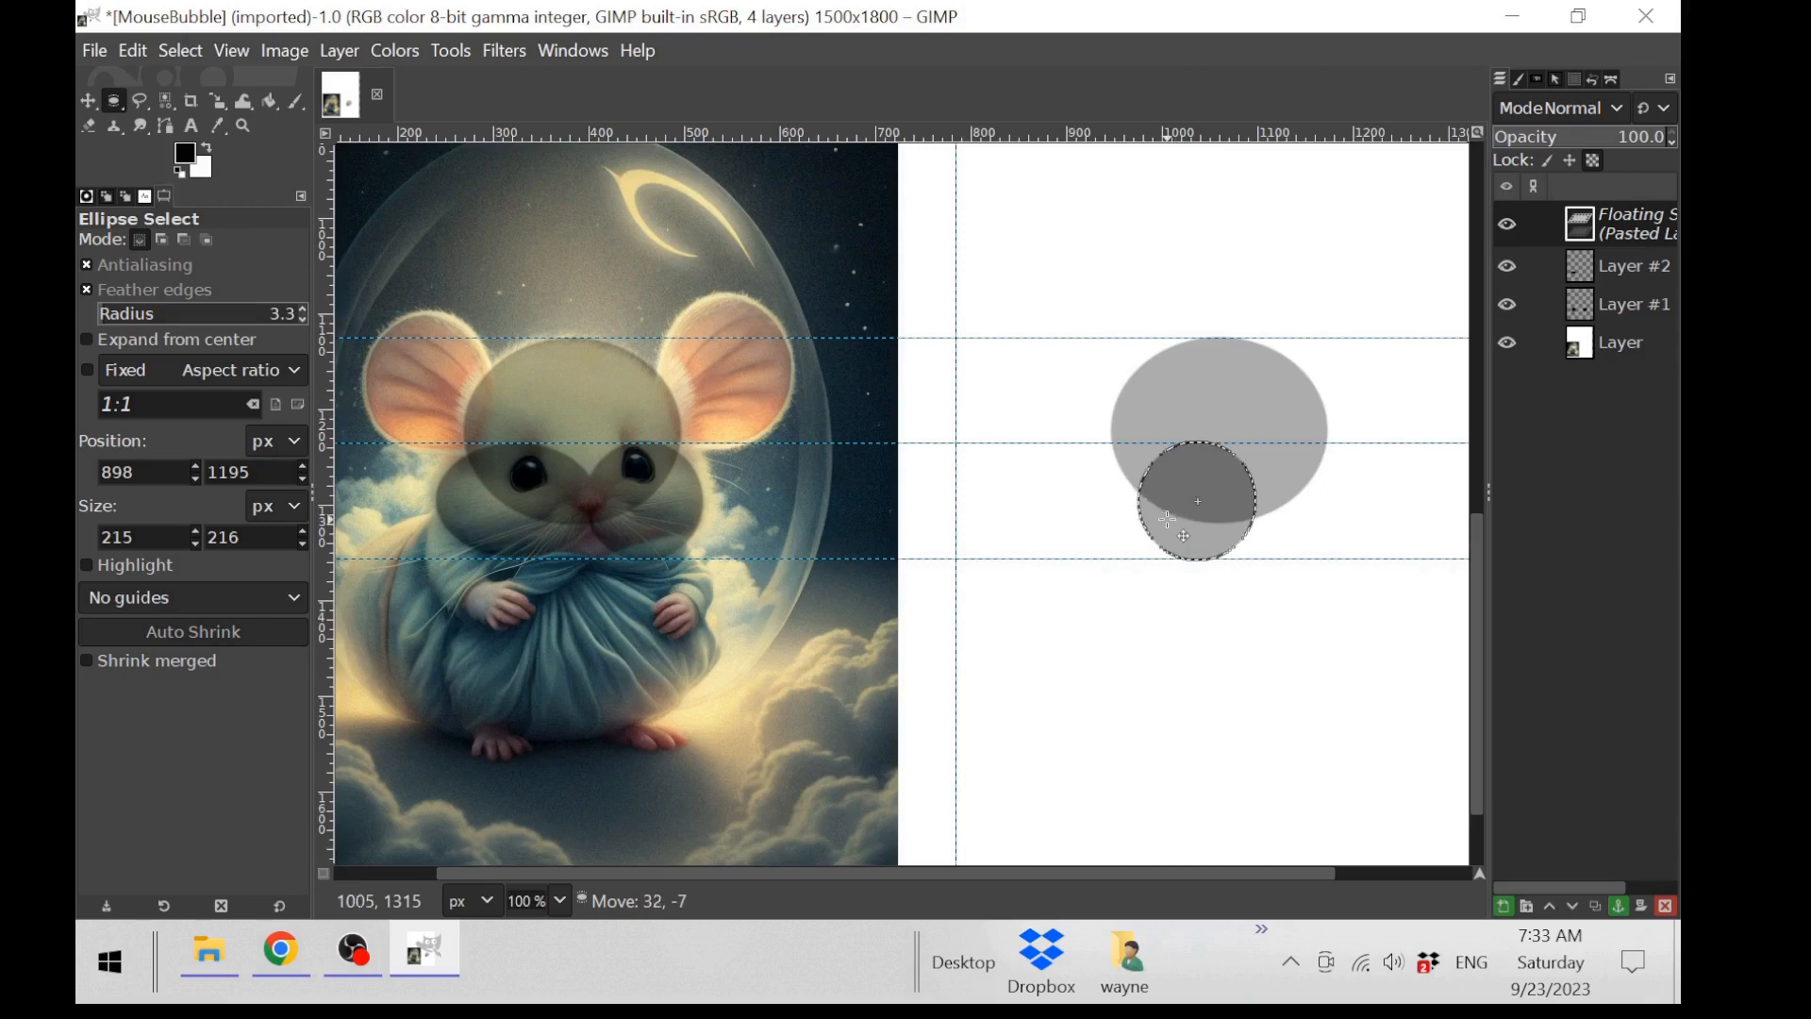
pyautogui.moveTo(1167, 520); pyautogui.dragTo(1167, 520)
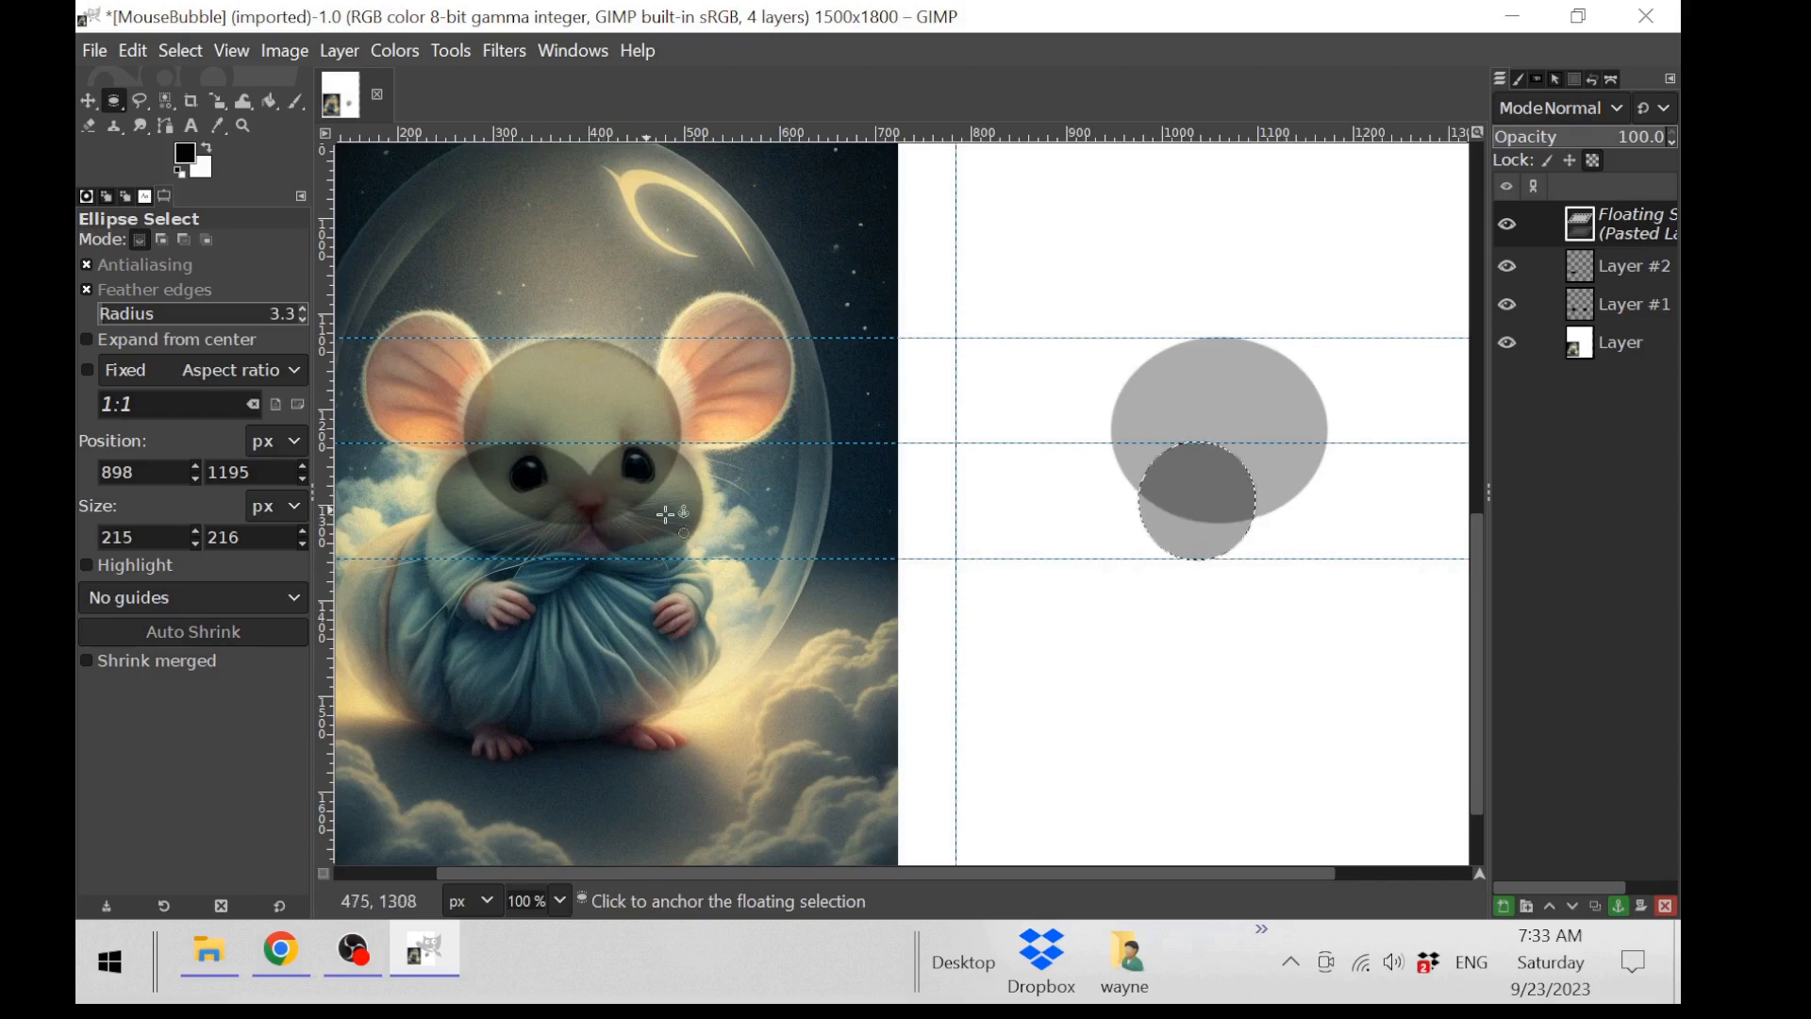
# Step: Move the guide at the cheeks' upper edge down to the middle of the mouse's nose
pyautogui.click(88, 101)
pyautogui.moveTo(1004, 442); pyautogui.dragTo(1037, 499)
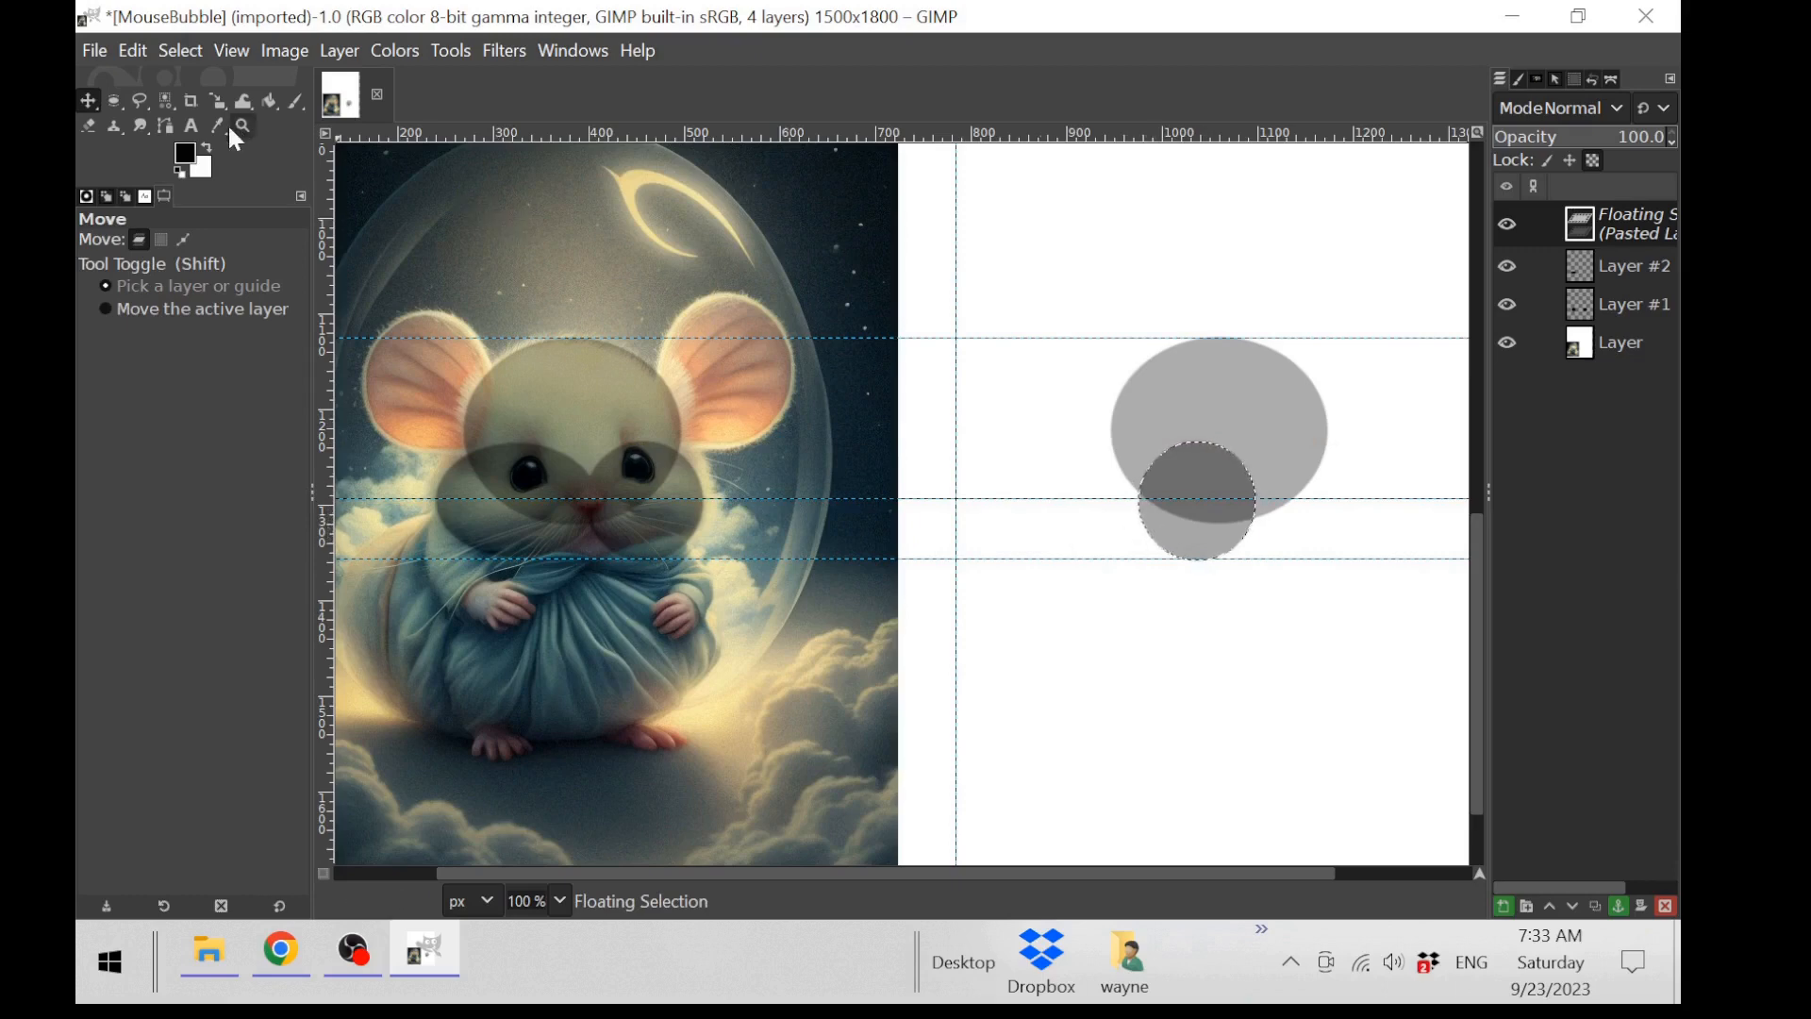
pyautogui.click(117, 101)
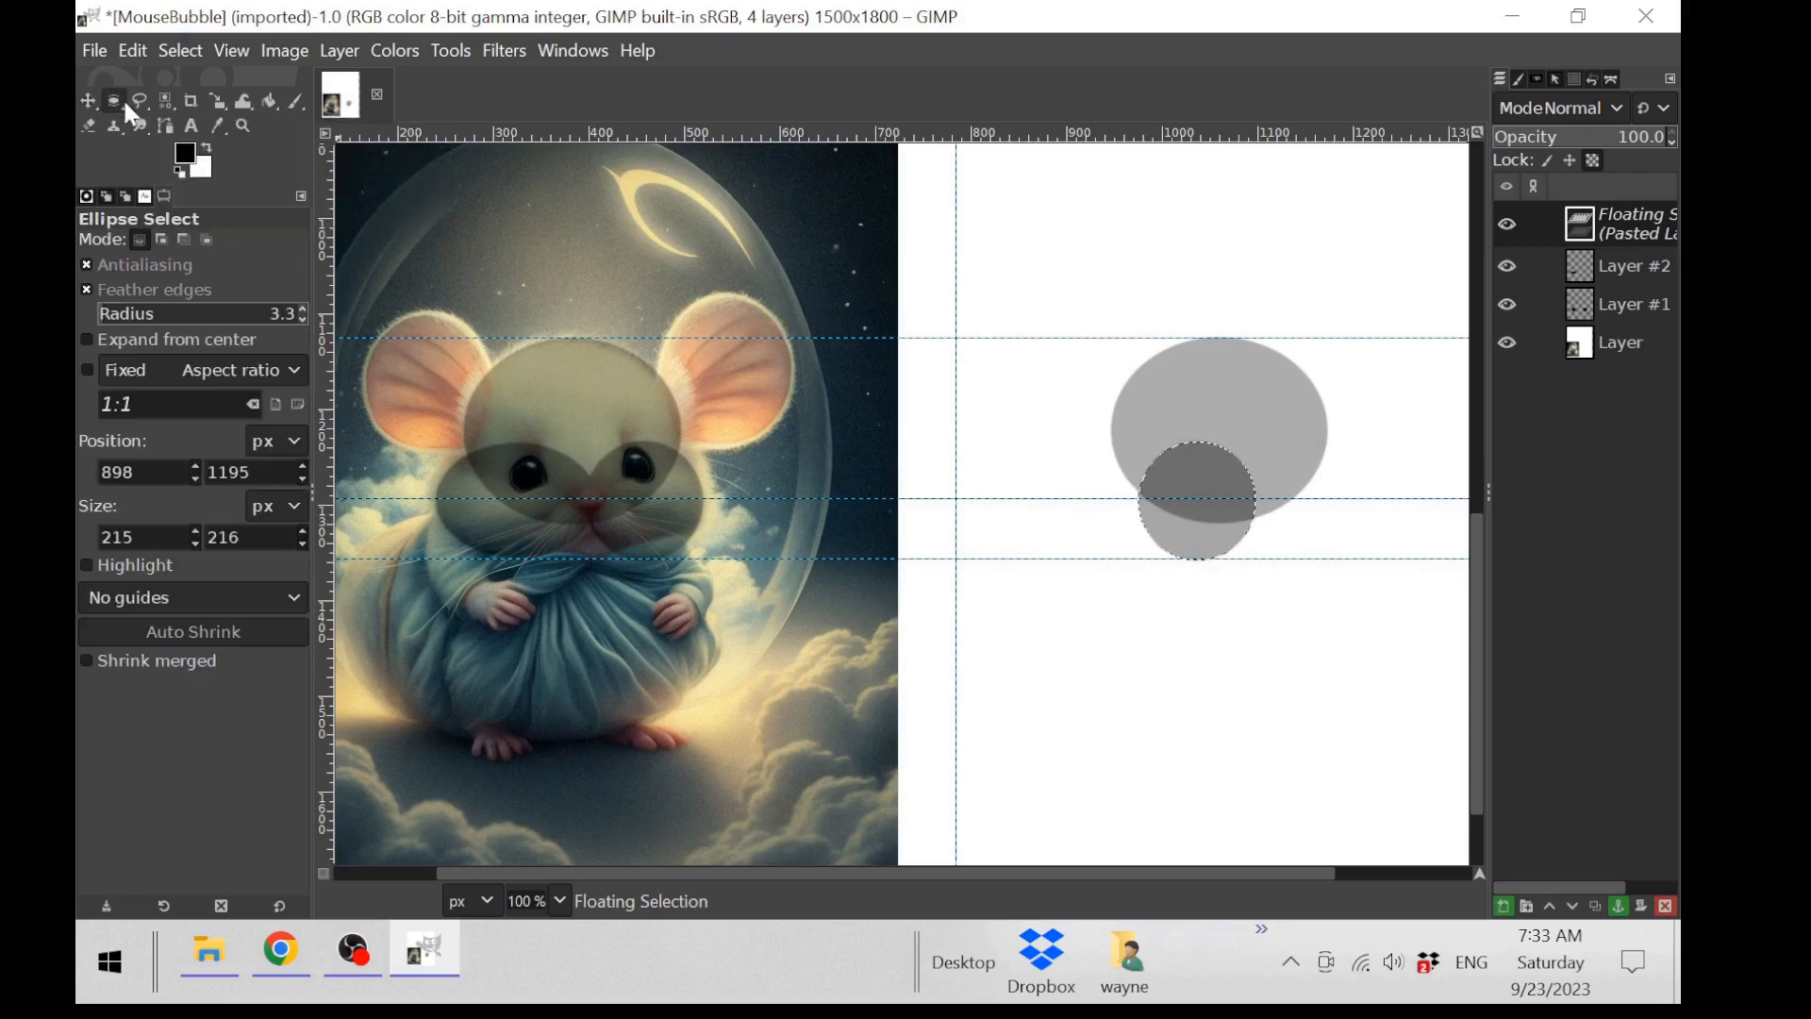
pyautogui.moveTo(1085, 464); pyautogui.dragTo(1132, 520)
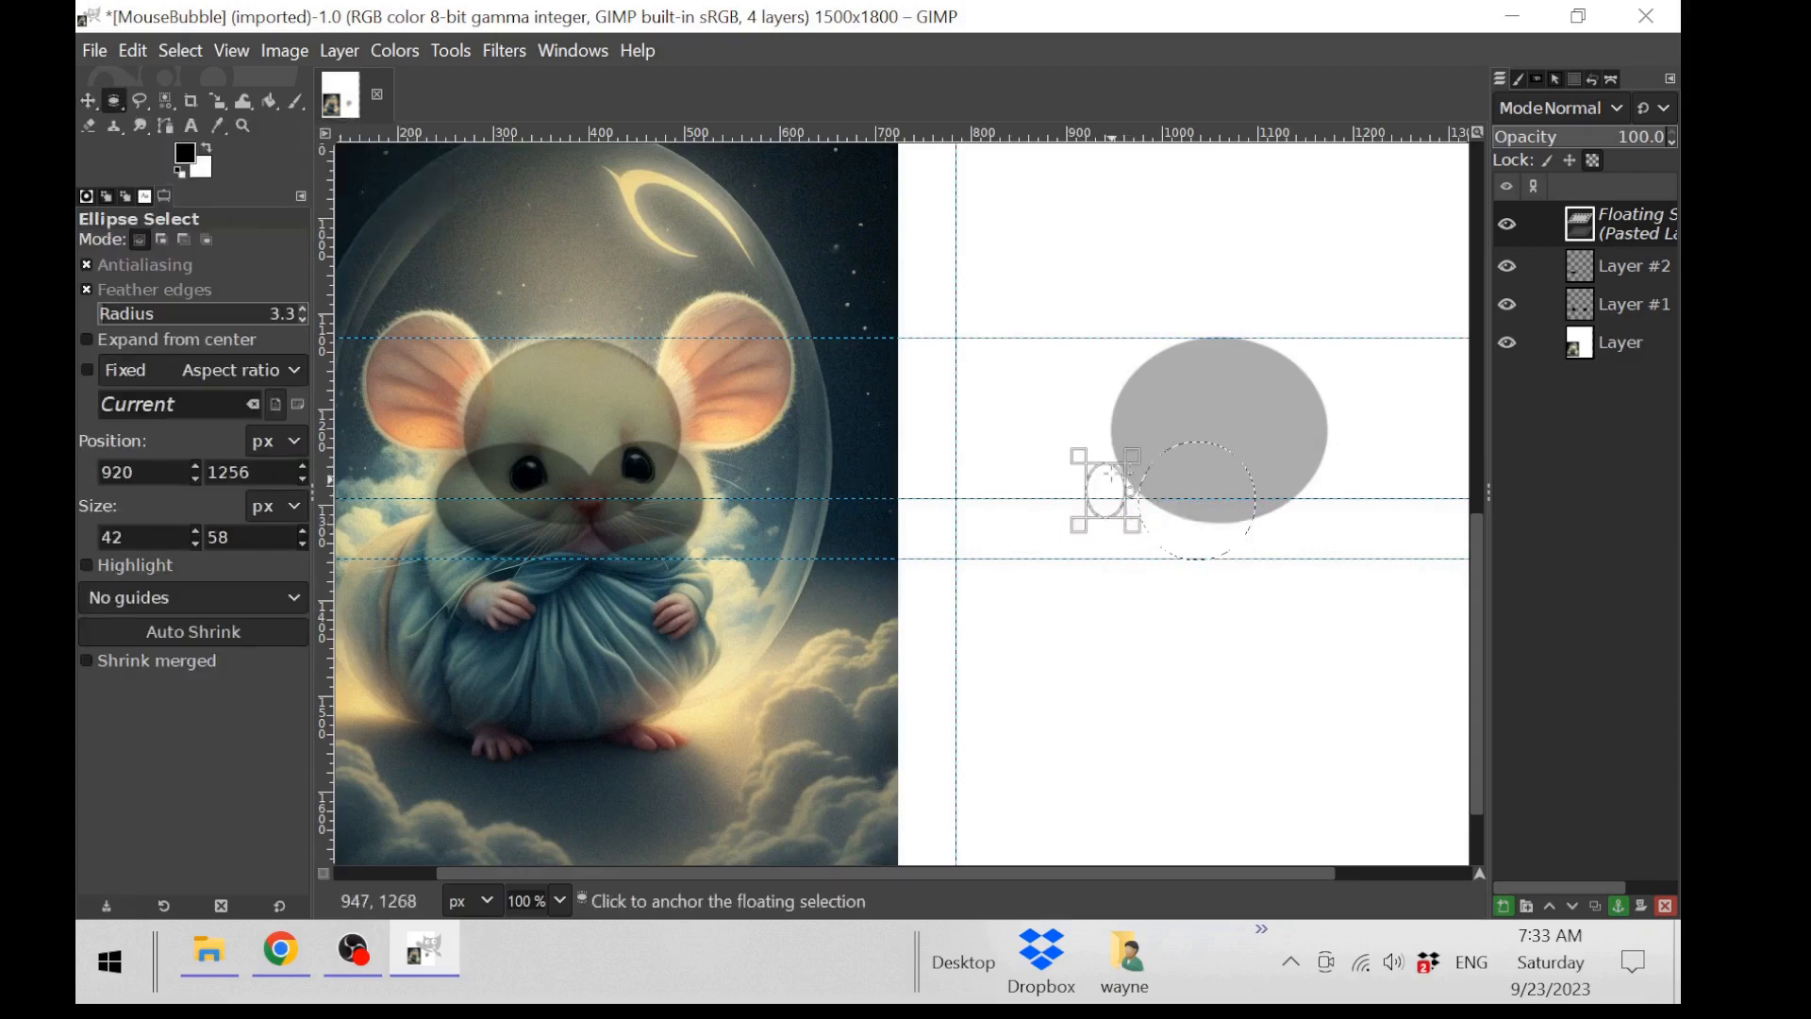
pyautogui.moveTo(1120, 451); pyautogui.dragTo(1121, 457)
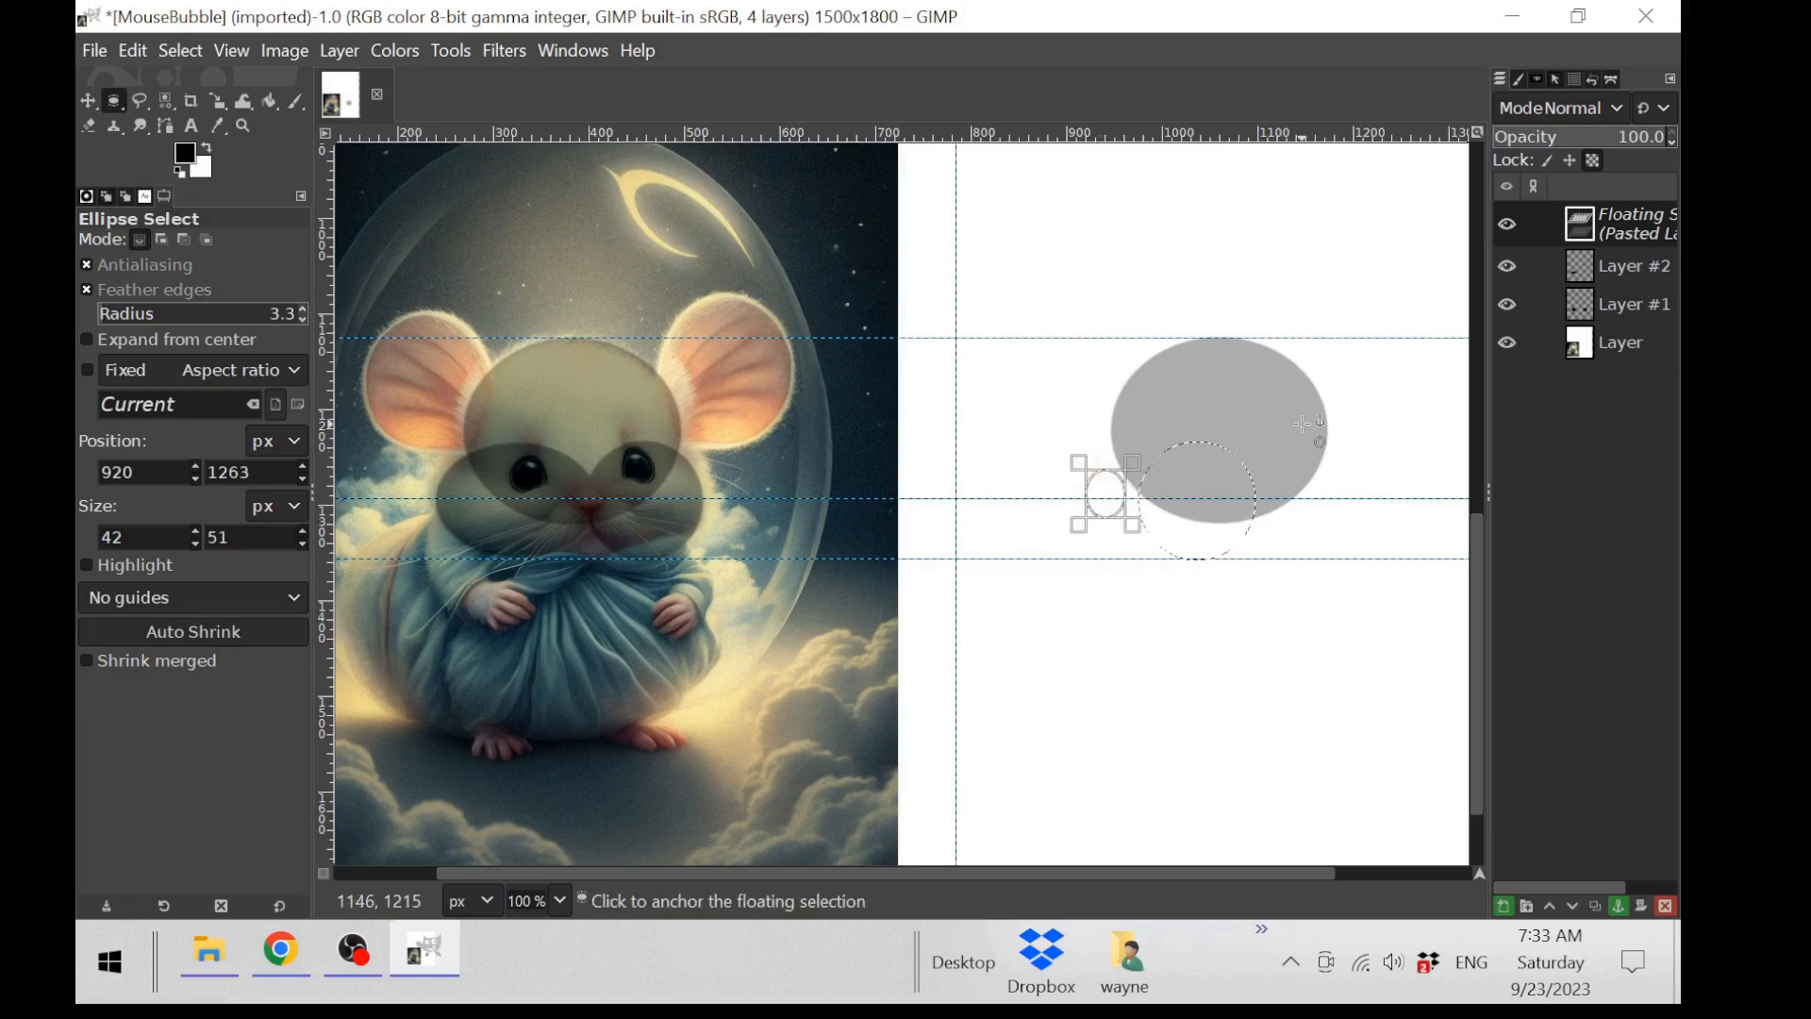
pyautogui.press('ctrl')
pyautogui.hotkey('ctrl', 'v')
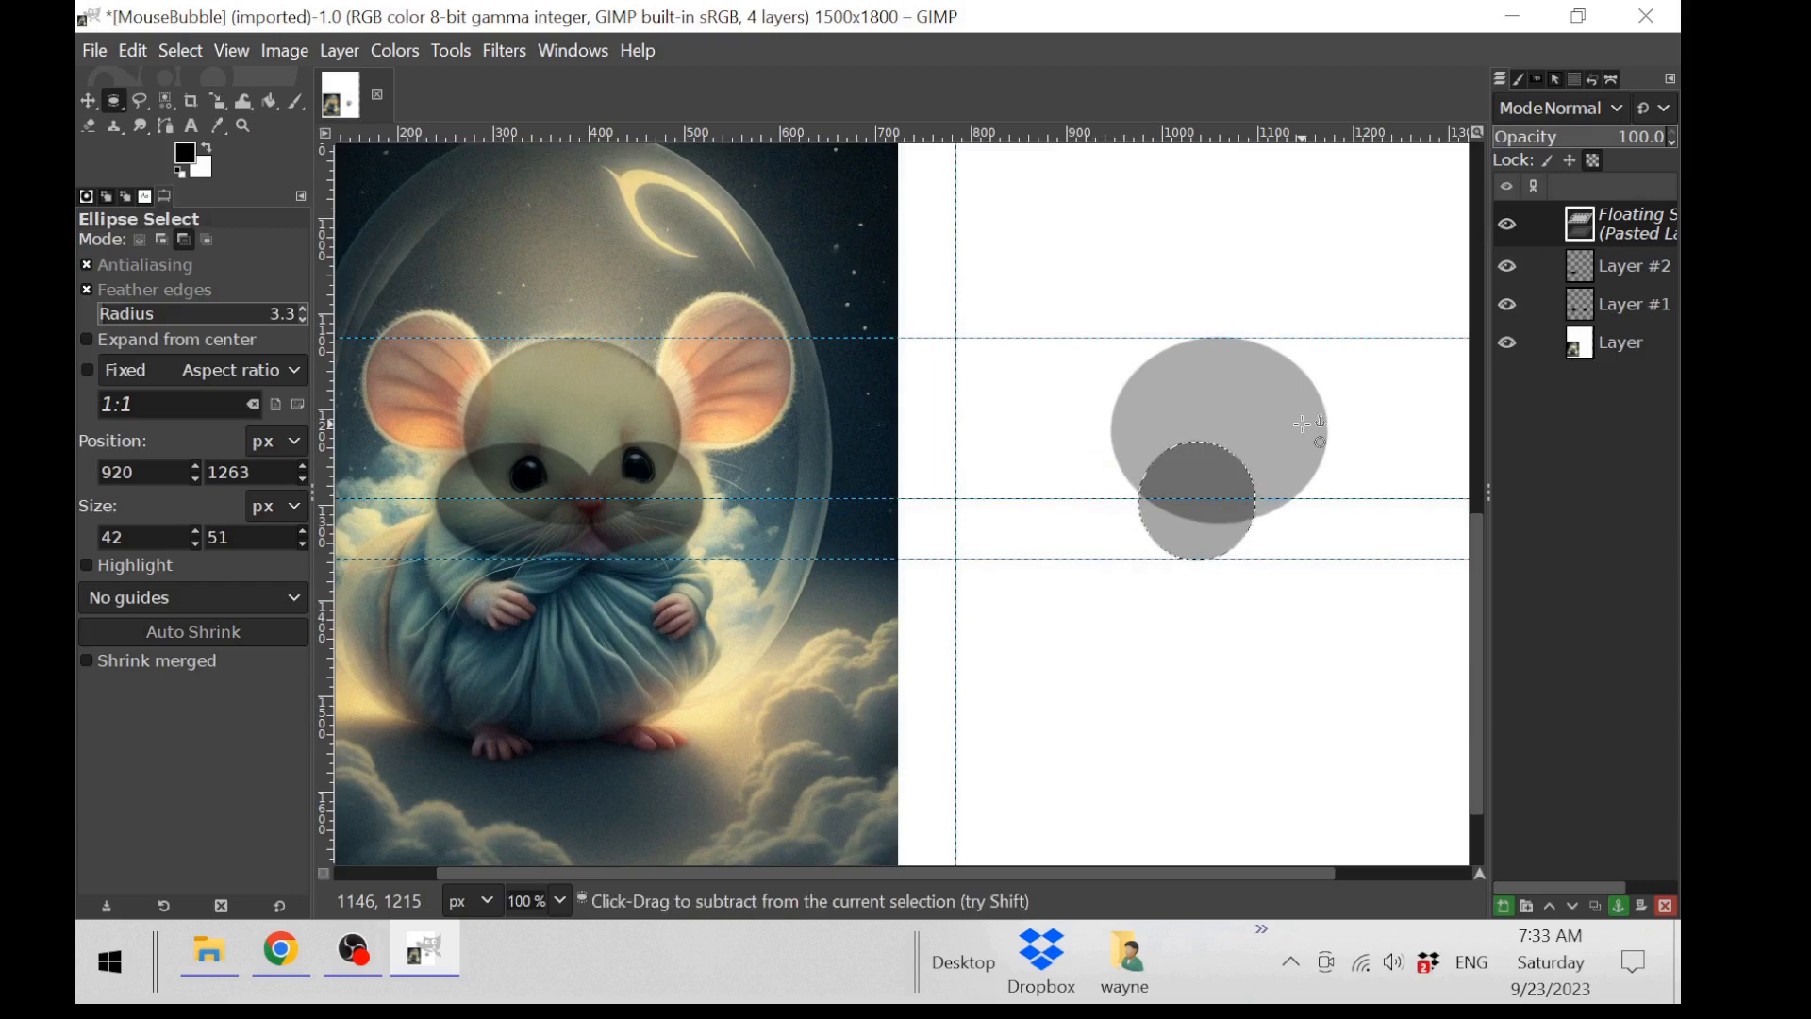
# Step: Anchor the pasted cheek and select a nose ellipse of about 28 × 38 px in front of it on the nose-level guide
pyautogui.click(1162, 604)
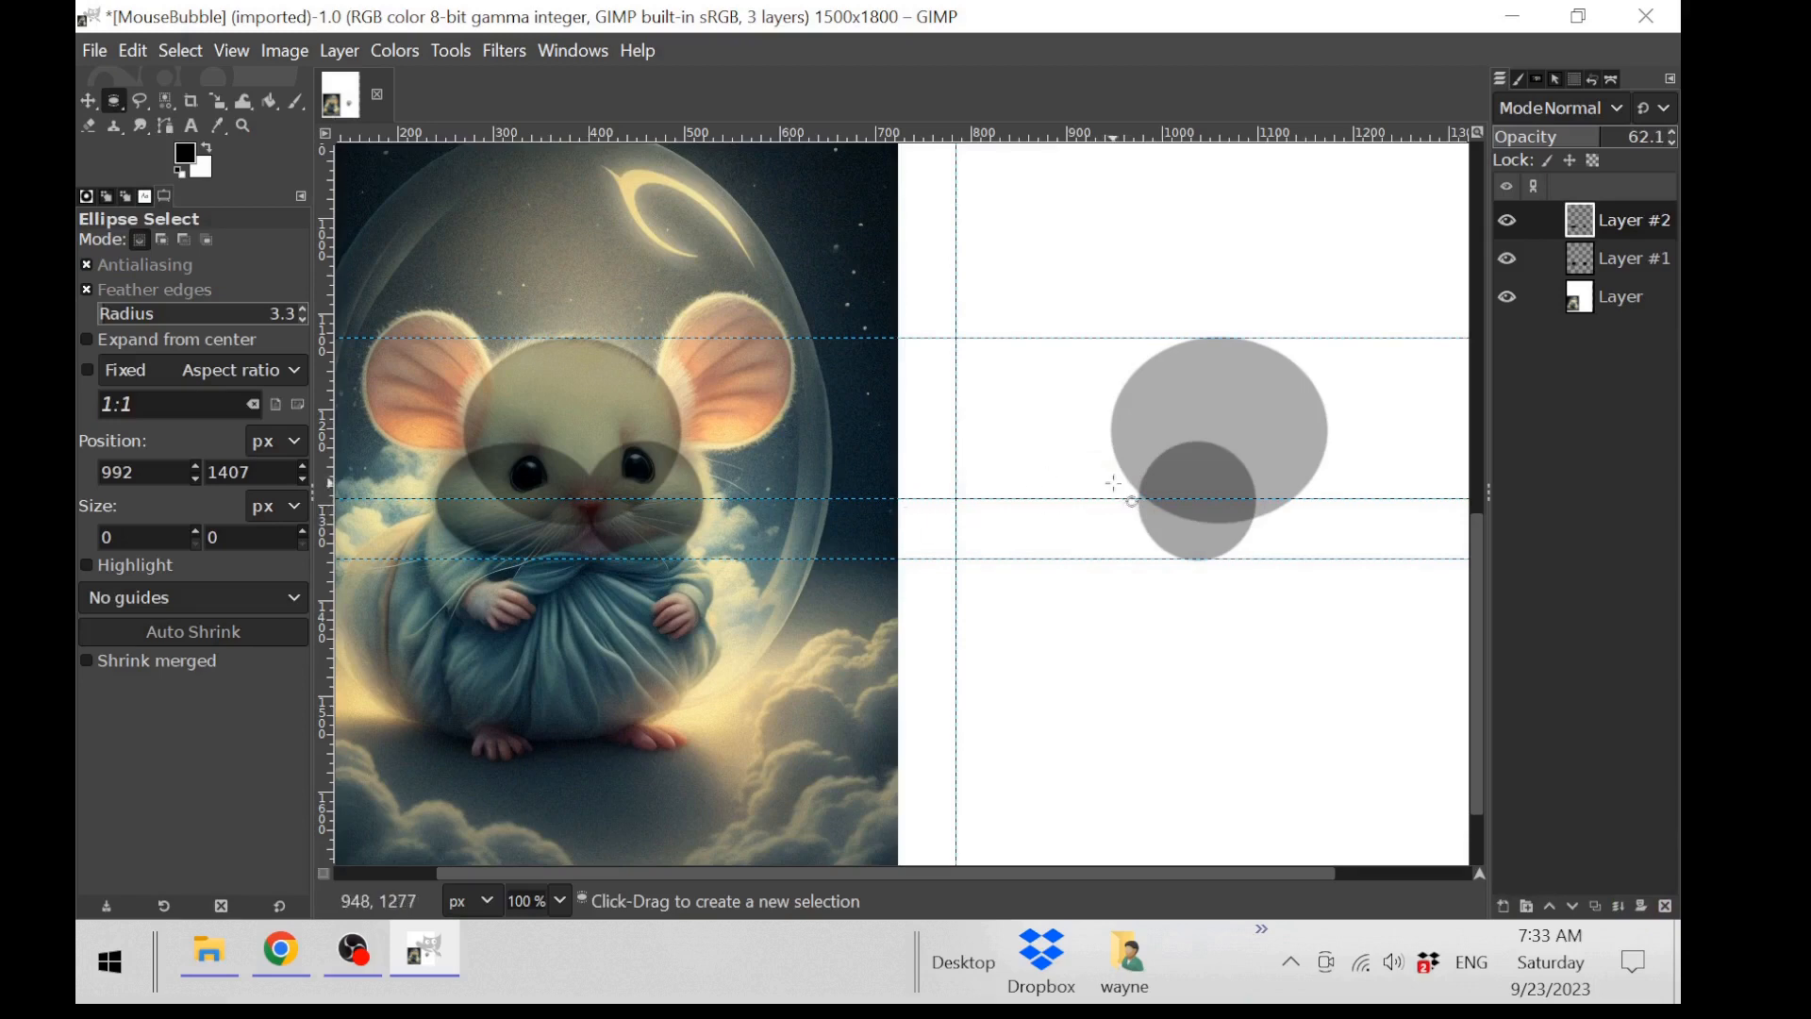
pyautogui.moveTo(1109, 486)
pyautogui.mouseDown()
pyautogui.moveTo(1152, 538)
pyautogui.moveTo(1138, 494)
pyautogui.mouseUp()
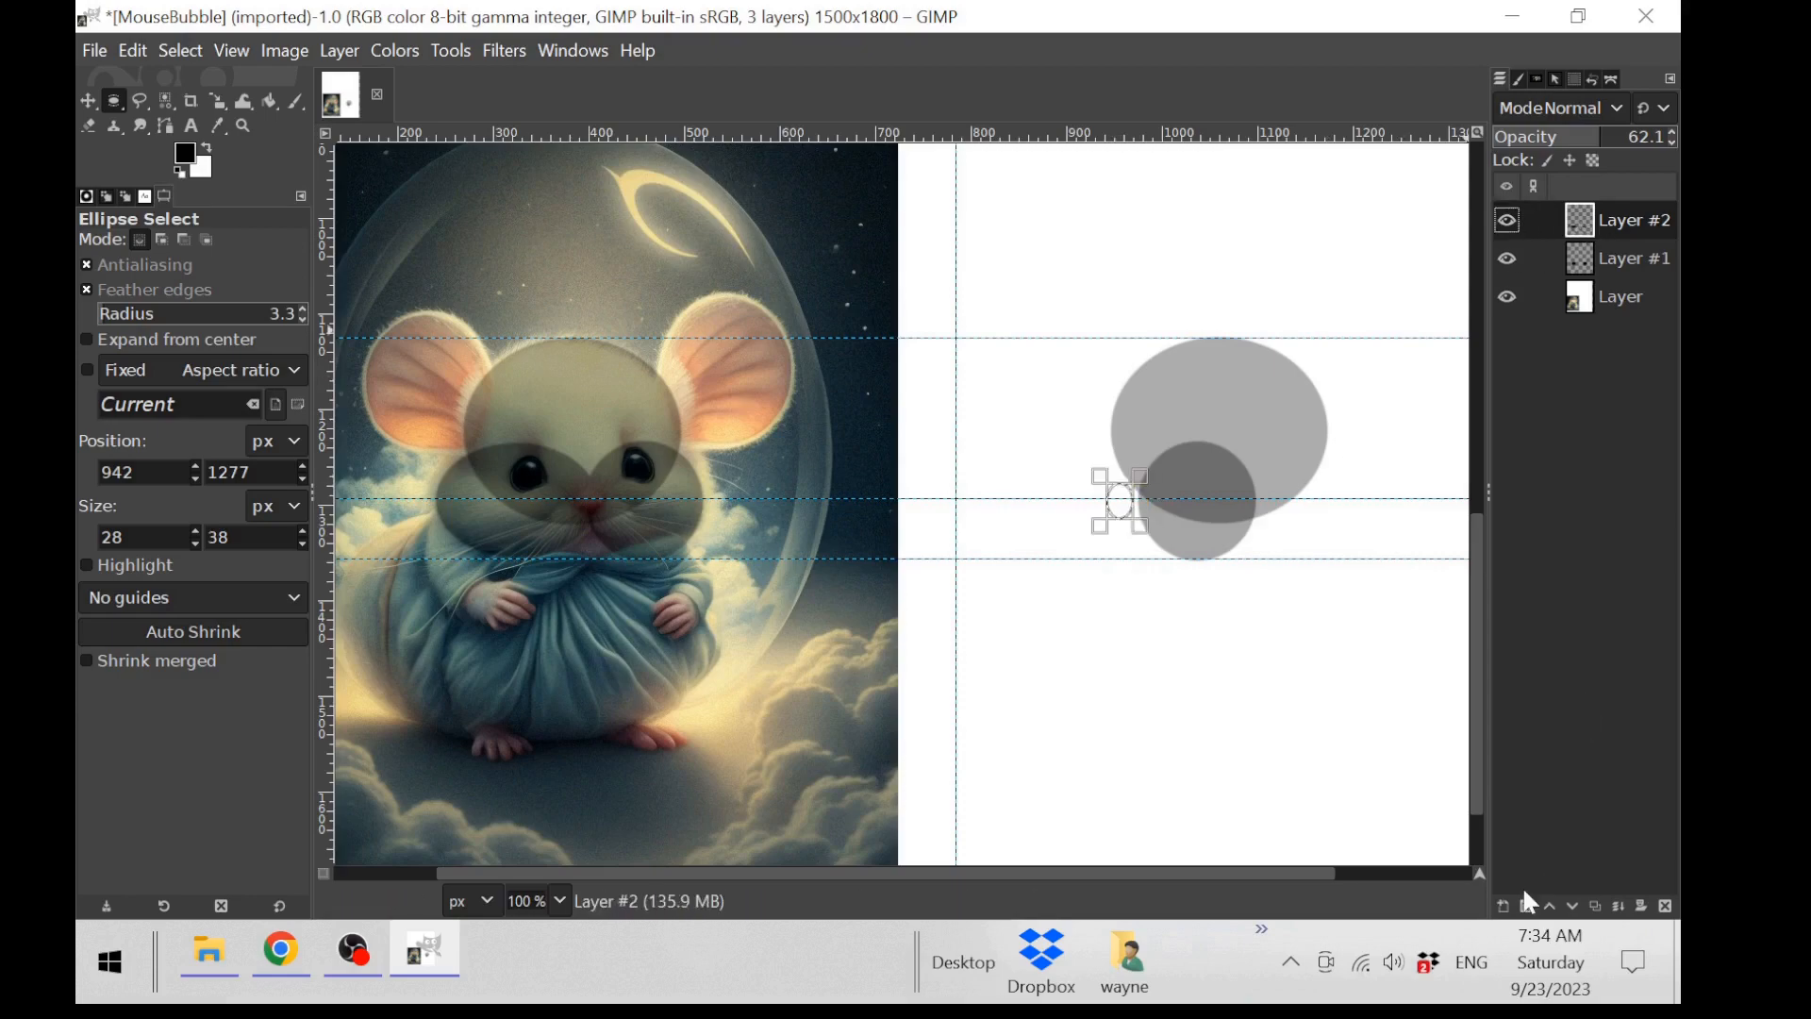
# Step: Add a transparent 1500 × 1800 px layer and fill the side-view nose ellipse on it with magenta c801b1
pyautogui.click(1506, 905)
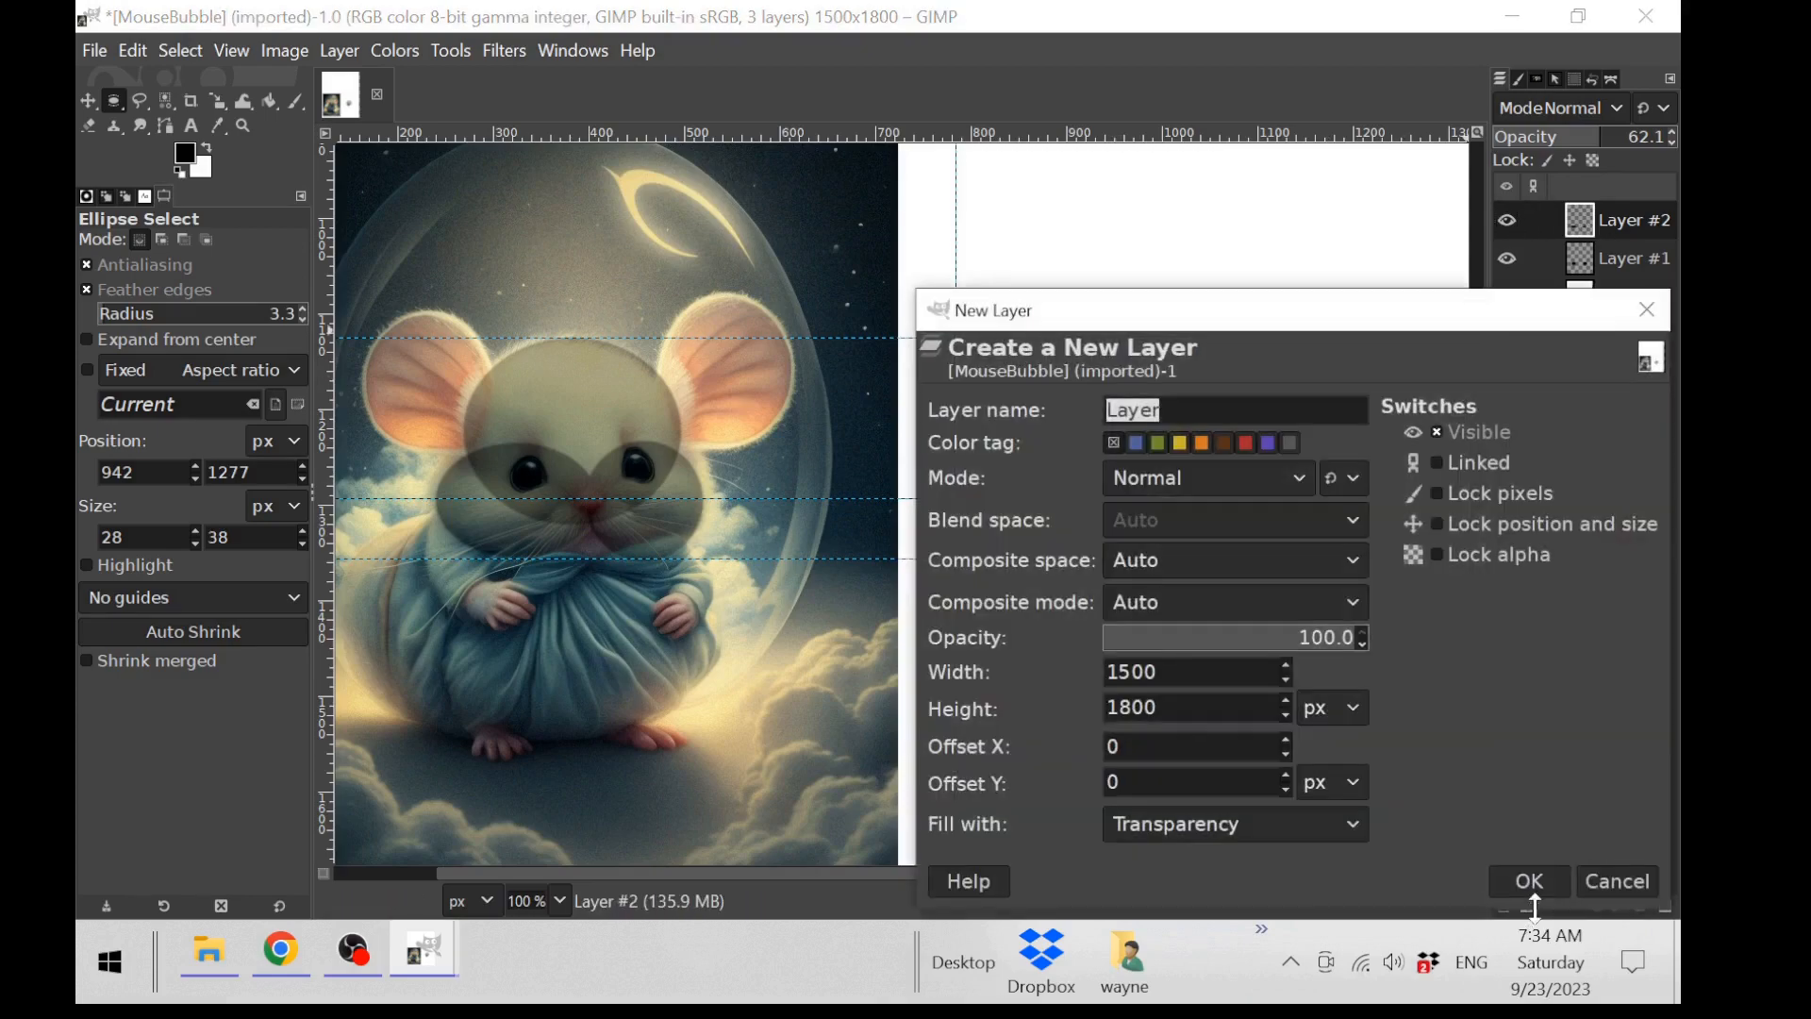
pyautogui.click(1547, 879)
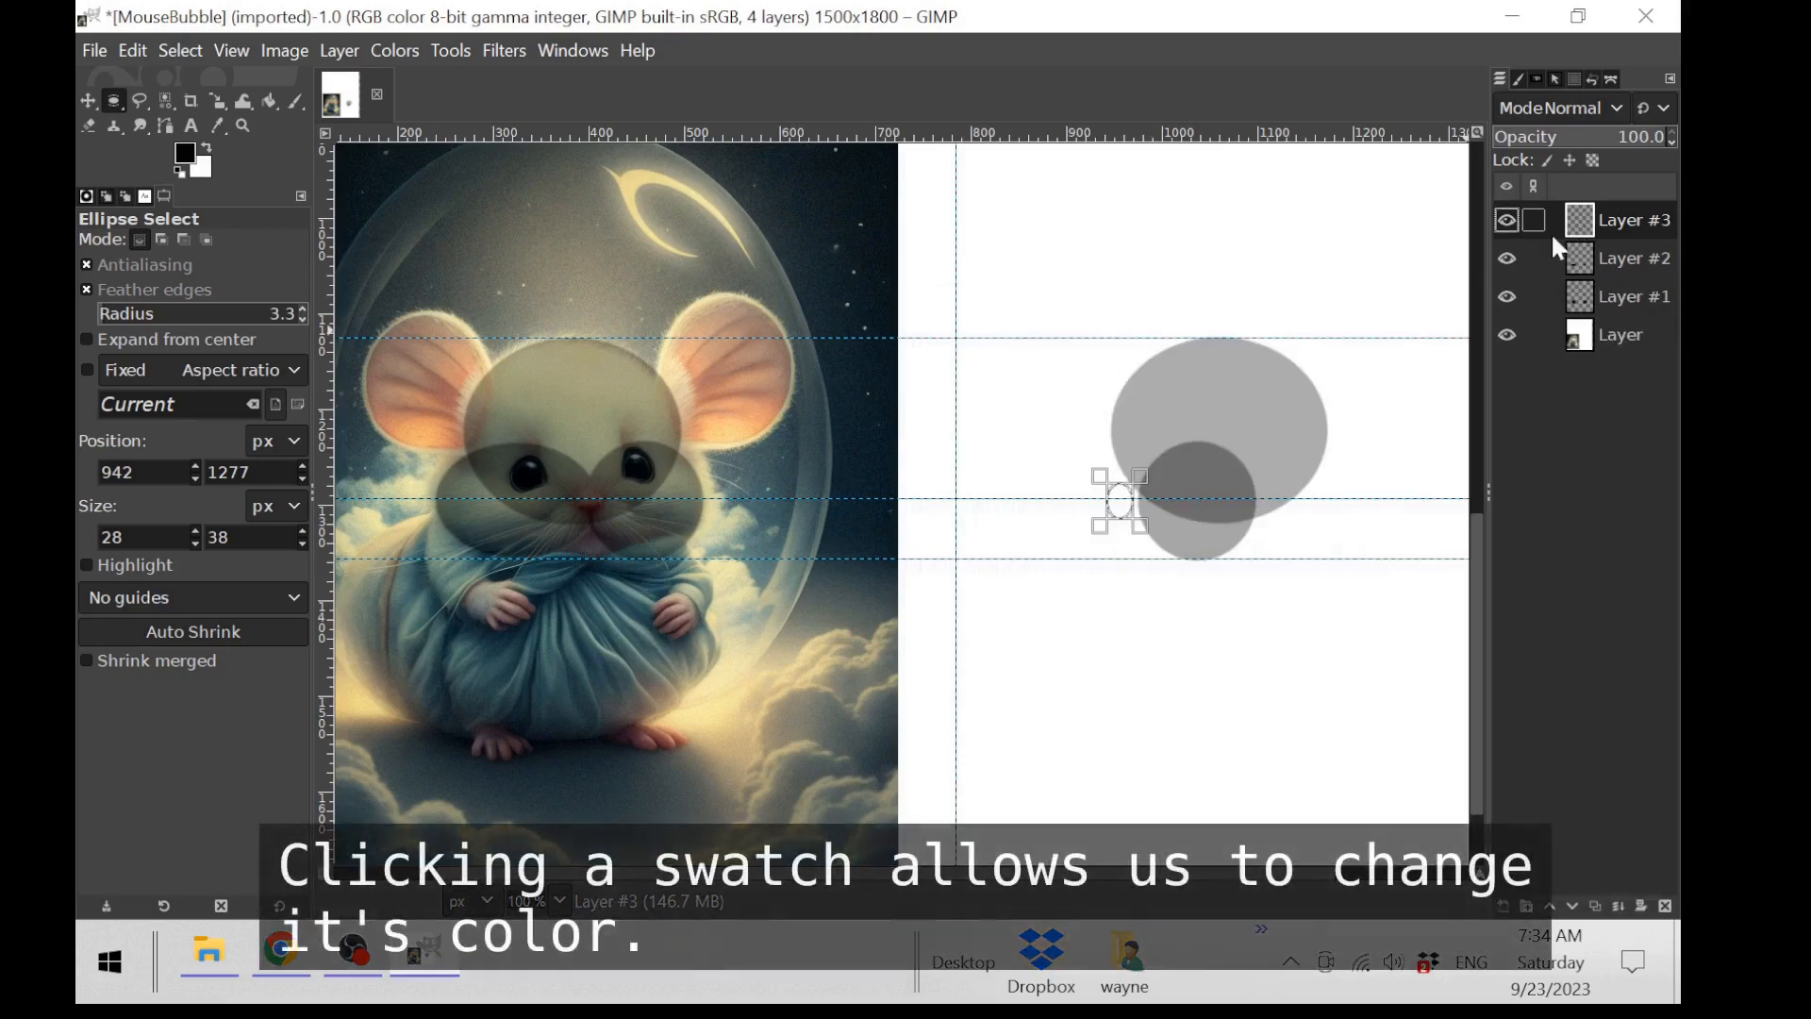
pyautogui.click(193, 155)
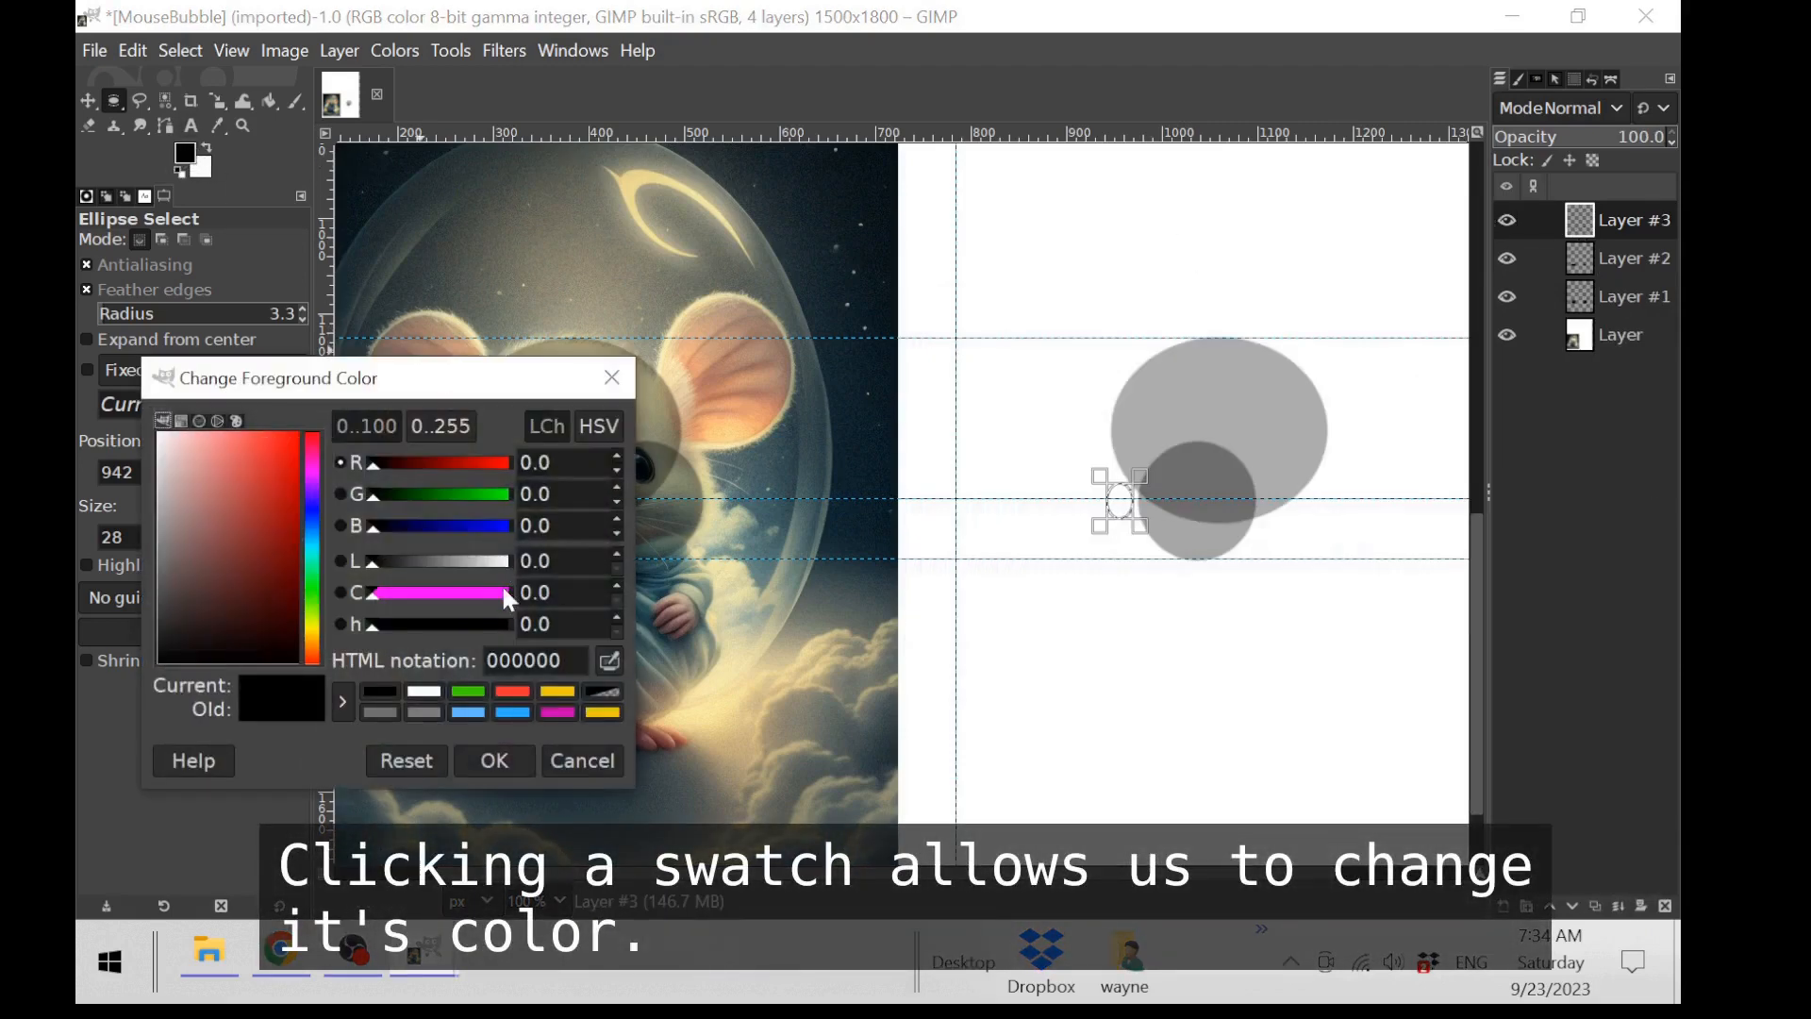
pyautogui.click(557, 712)
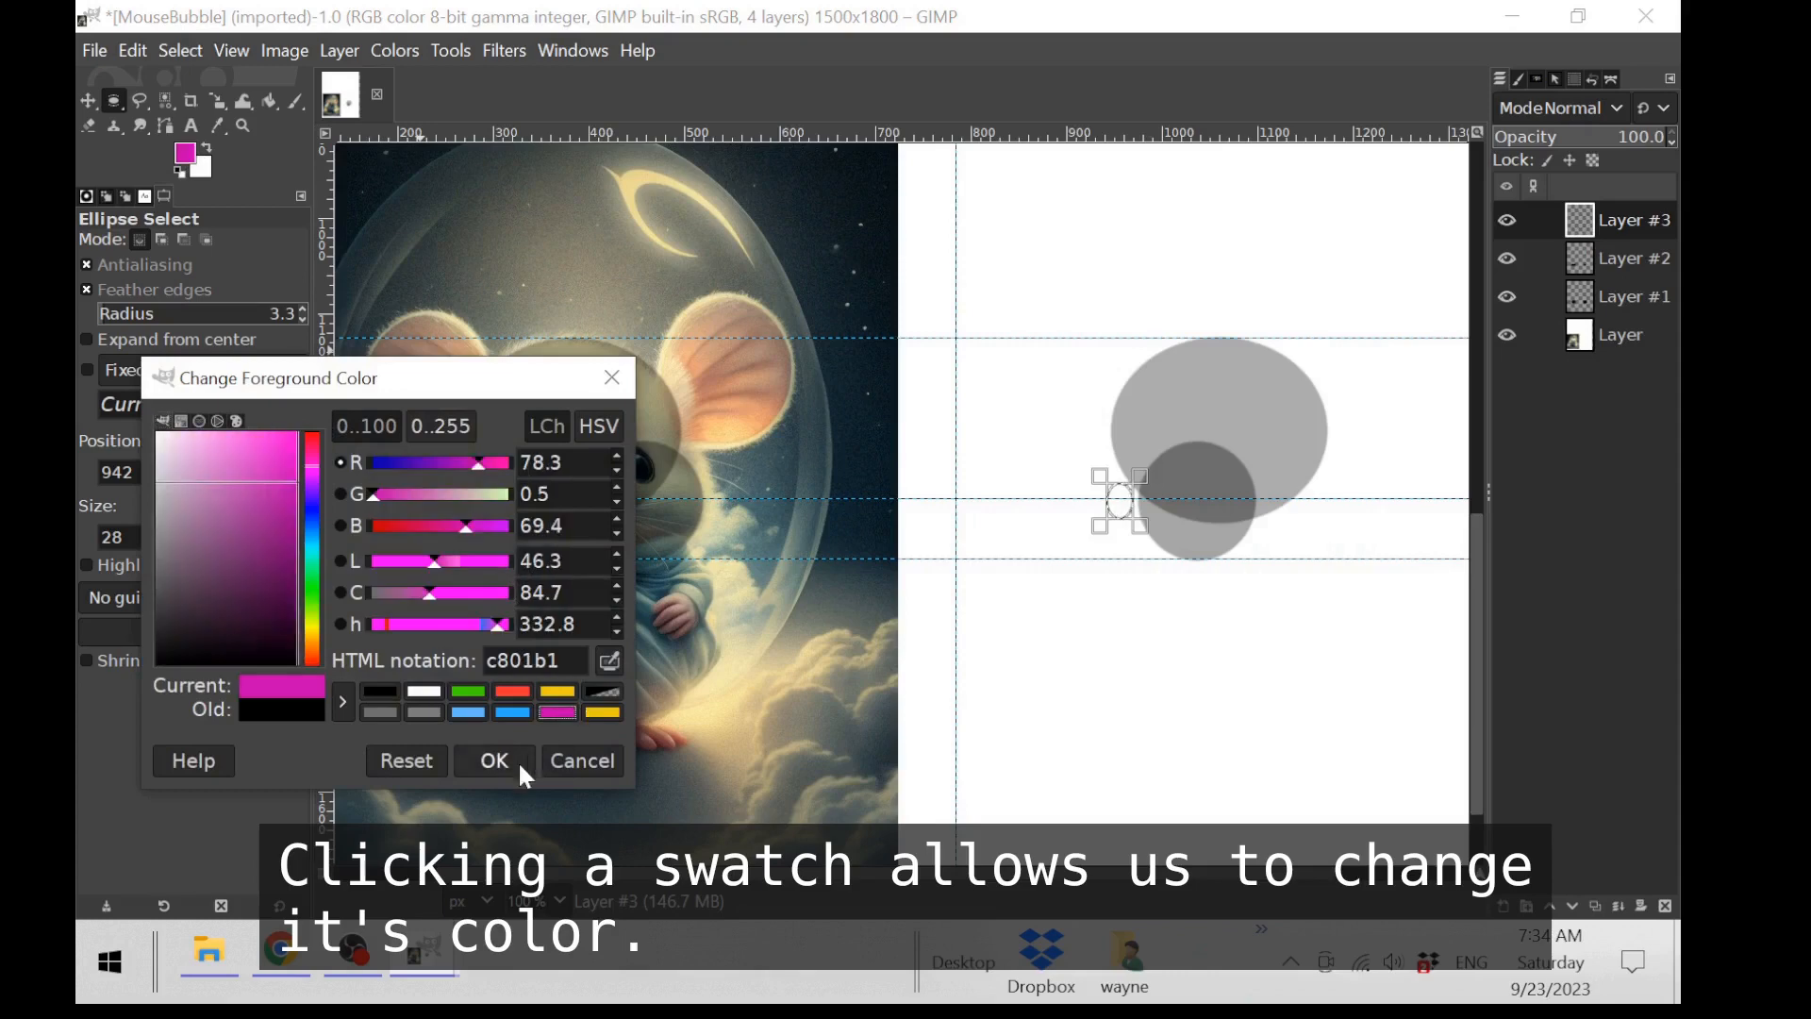
pyautogui.click(494, 761)
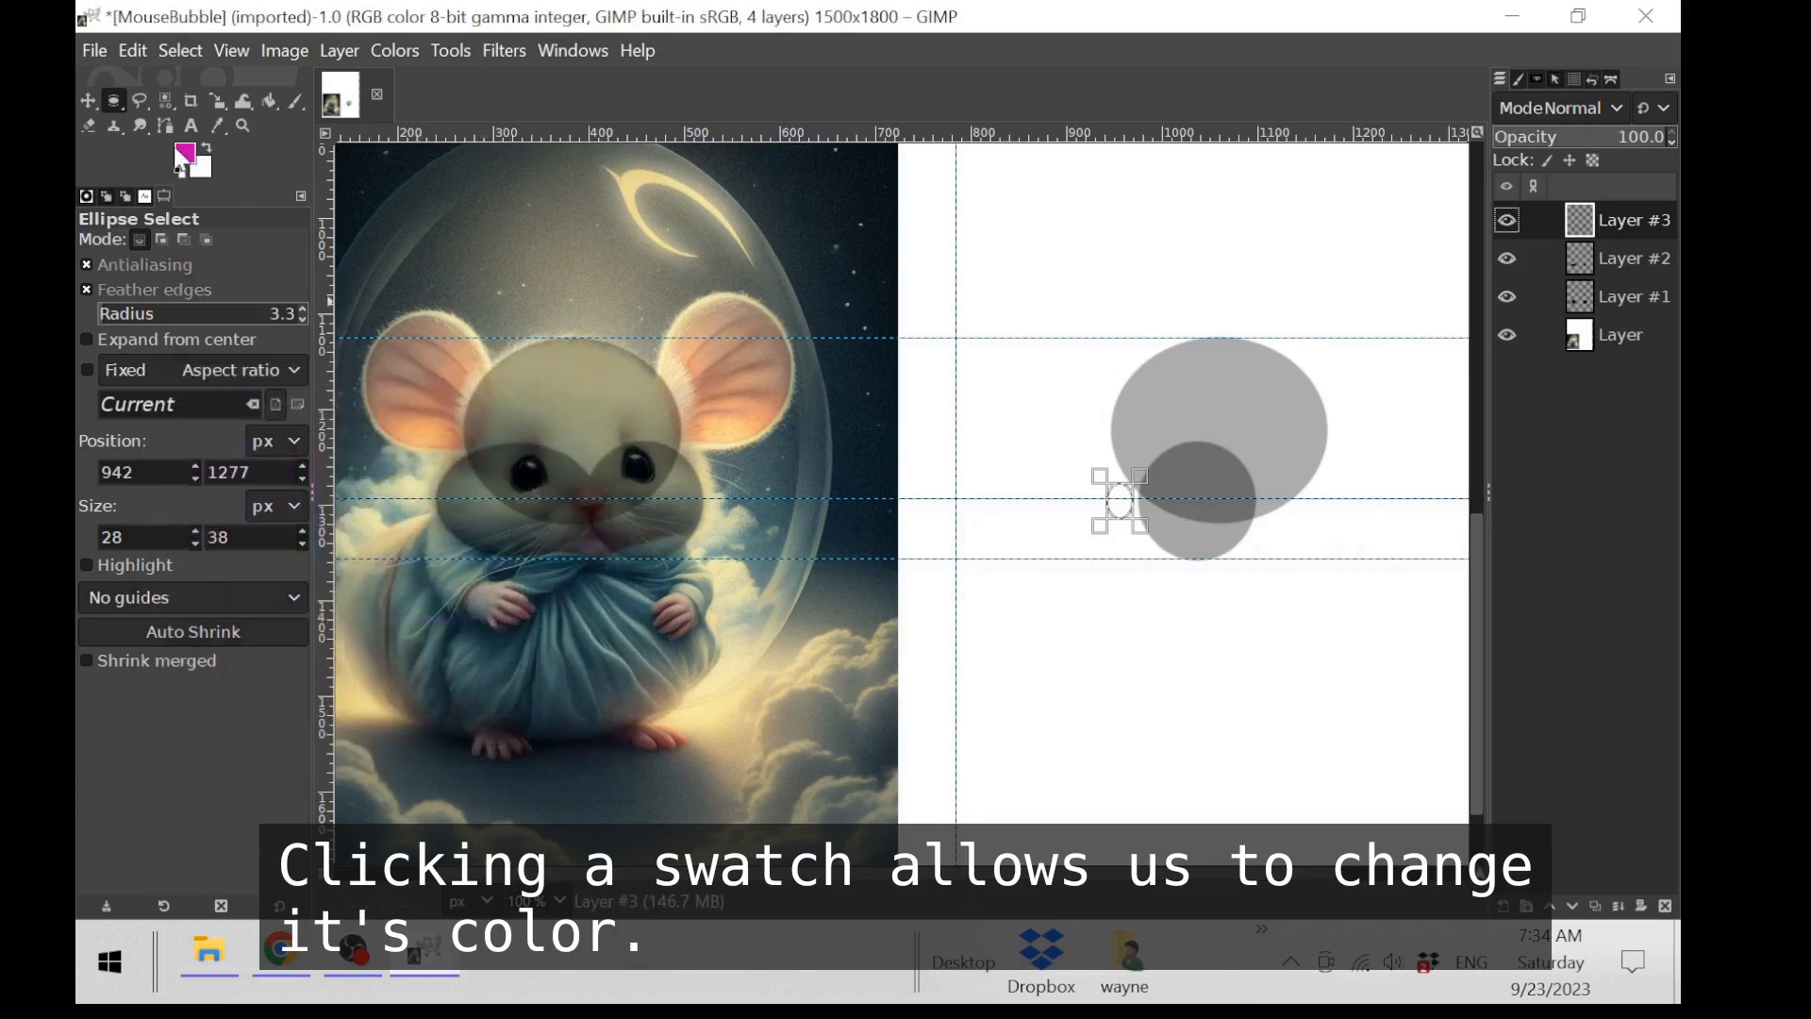
pyautogui.moveTo(185, 152); pyautogui.dragTo(1119, 498)
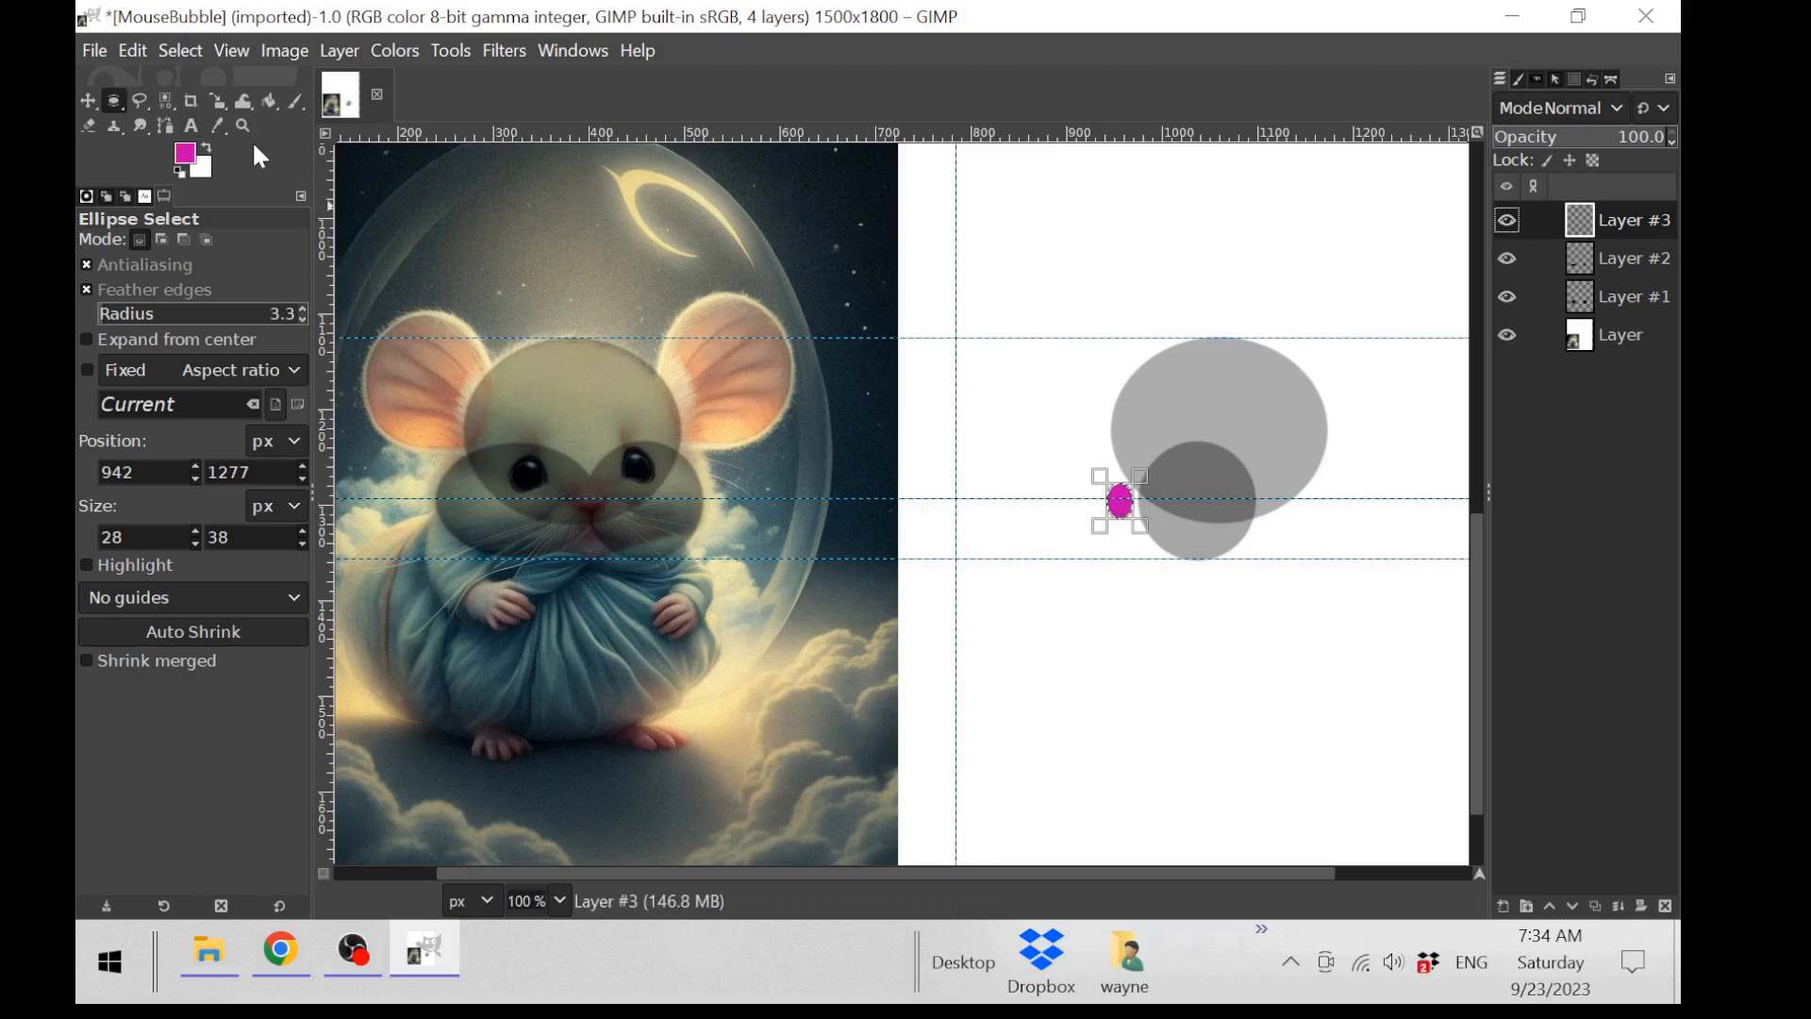
# Step: Reset the colors to black and white, and add another transparent layer above the nose layer with nothing selected
pyautogui.click(179, 171)
pyautogui.click(1509, 909)
pyautogui.click(1526, 879)
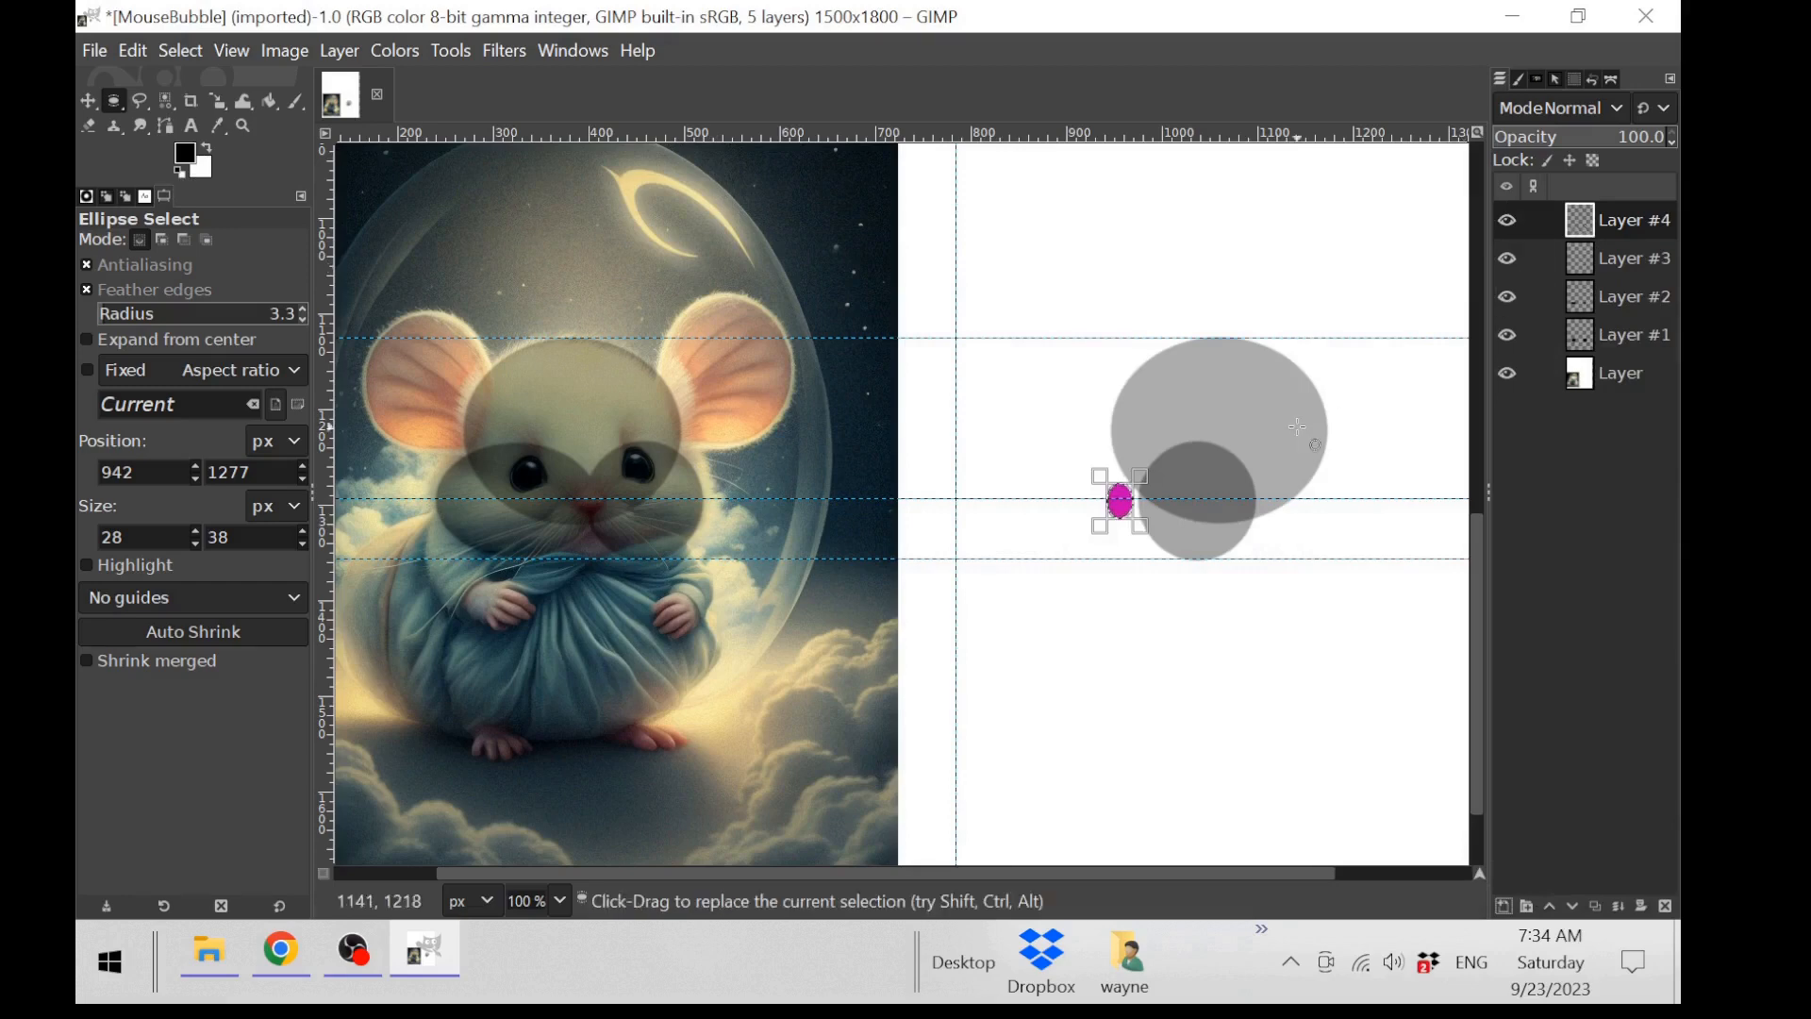
pyautogui.click(979, 381)
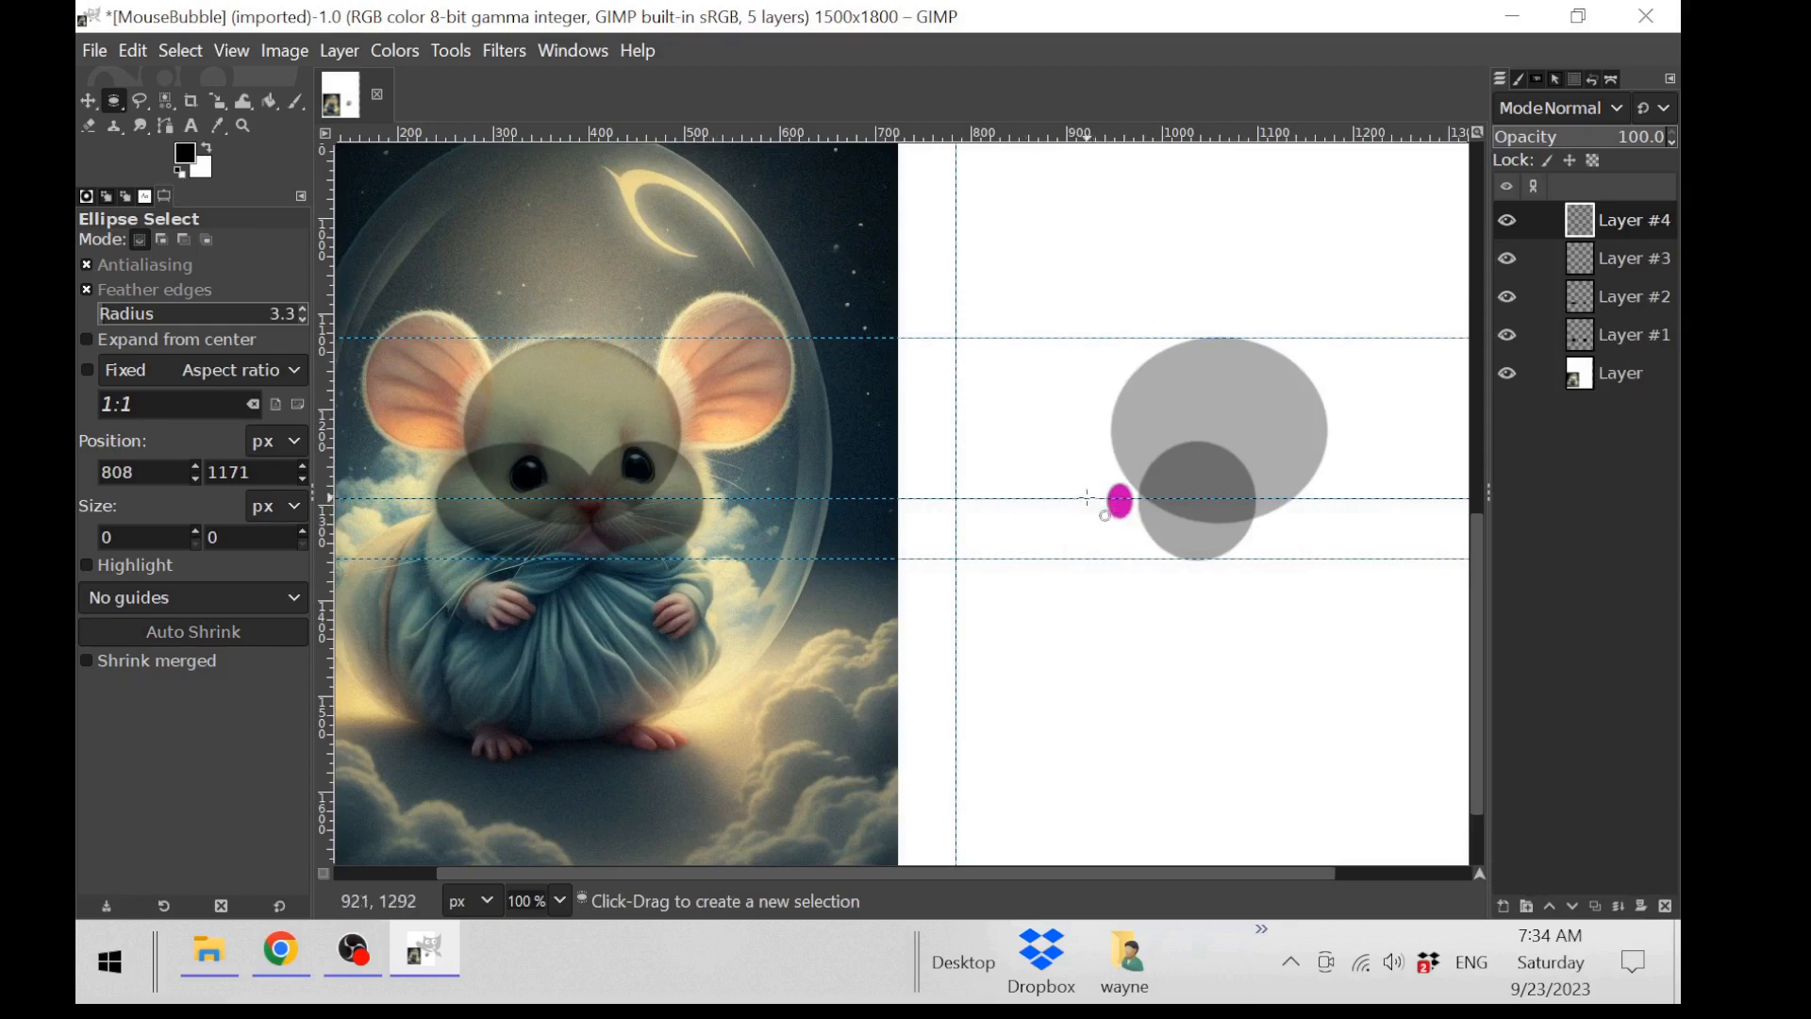
# Step: Move the nose-level and chin guides to the upper and lower edges of the magenta nose ellipse
pyautogui.click(89, 100)
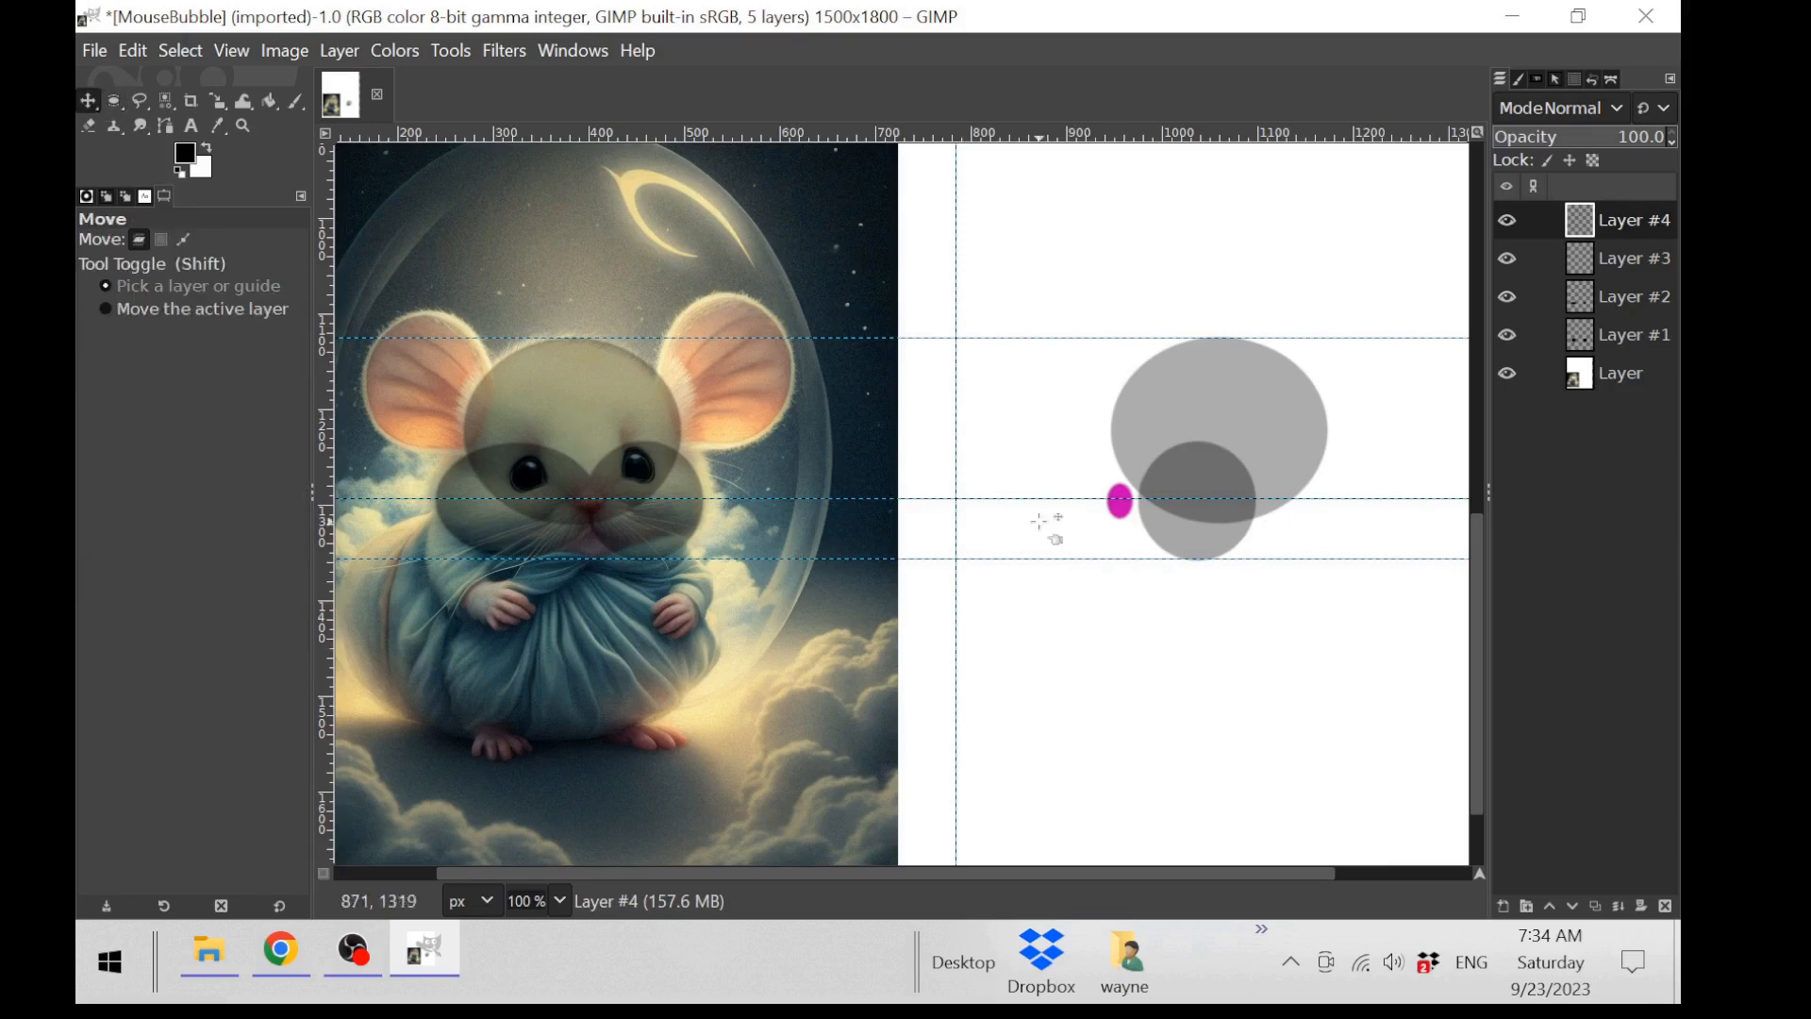
pyautogui.moveTo(1021, 492); pyautogui.dragTo(1170, 518)
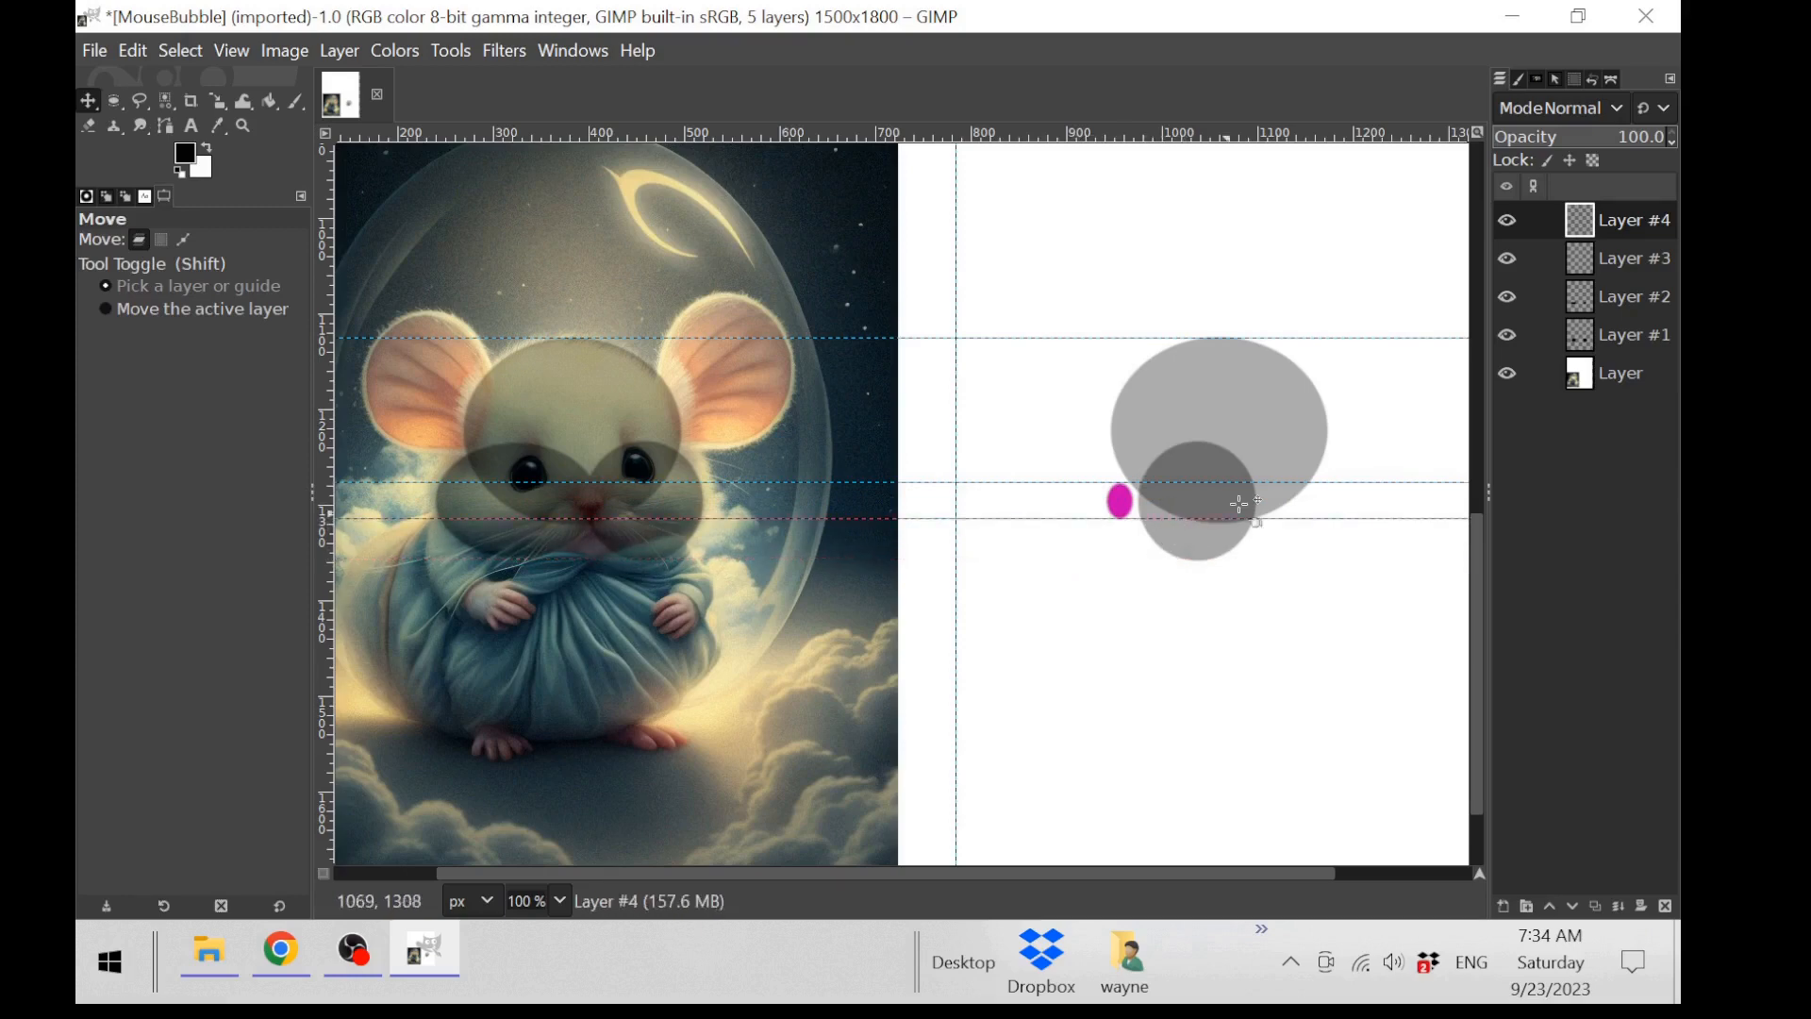
# Step: On Layer #3, select an ellipse of about 36 × 35 px over the mouse's nose in the picture, between the two nose guides
pyautogui.click(1596, 261)
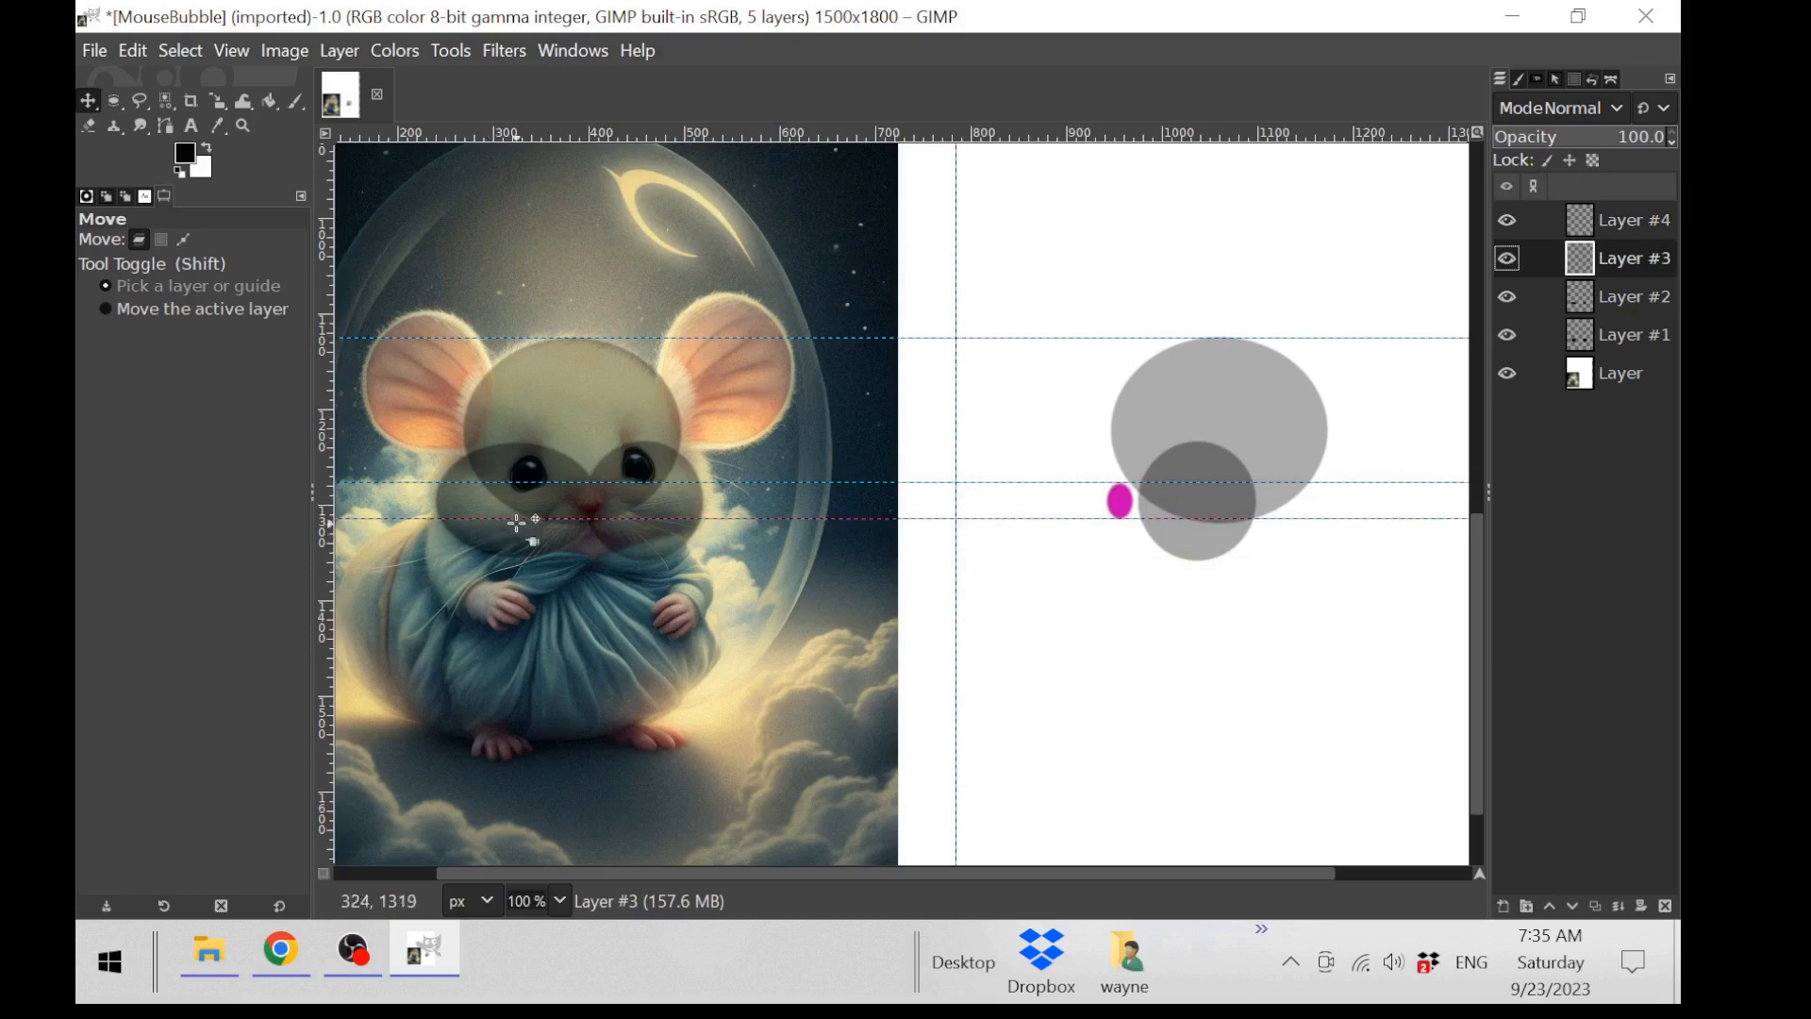
pyautogui.press('2')
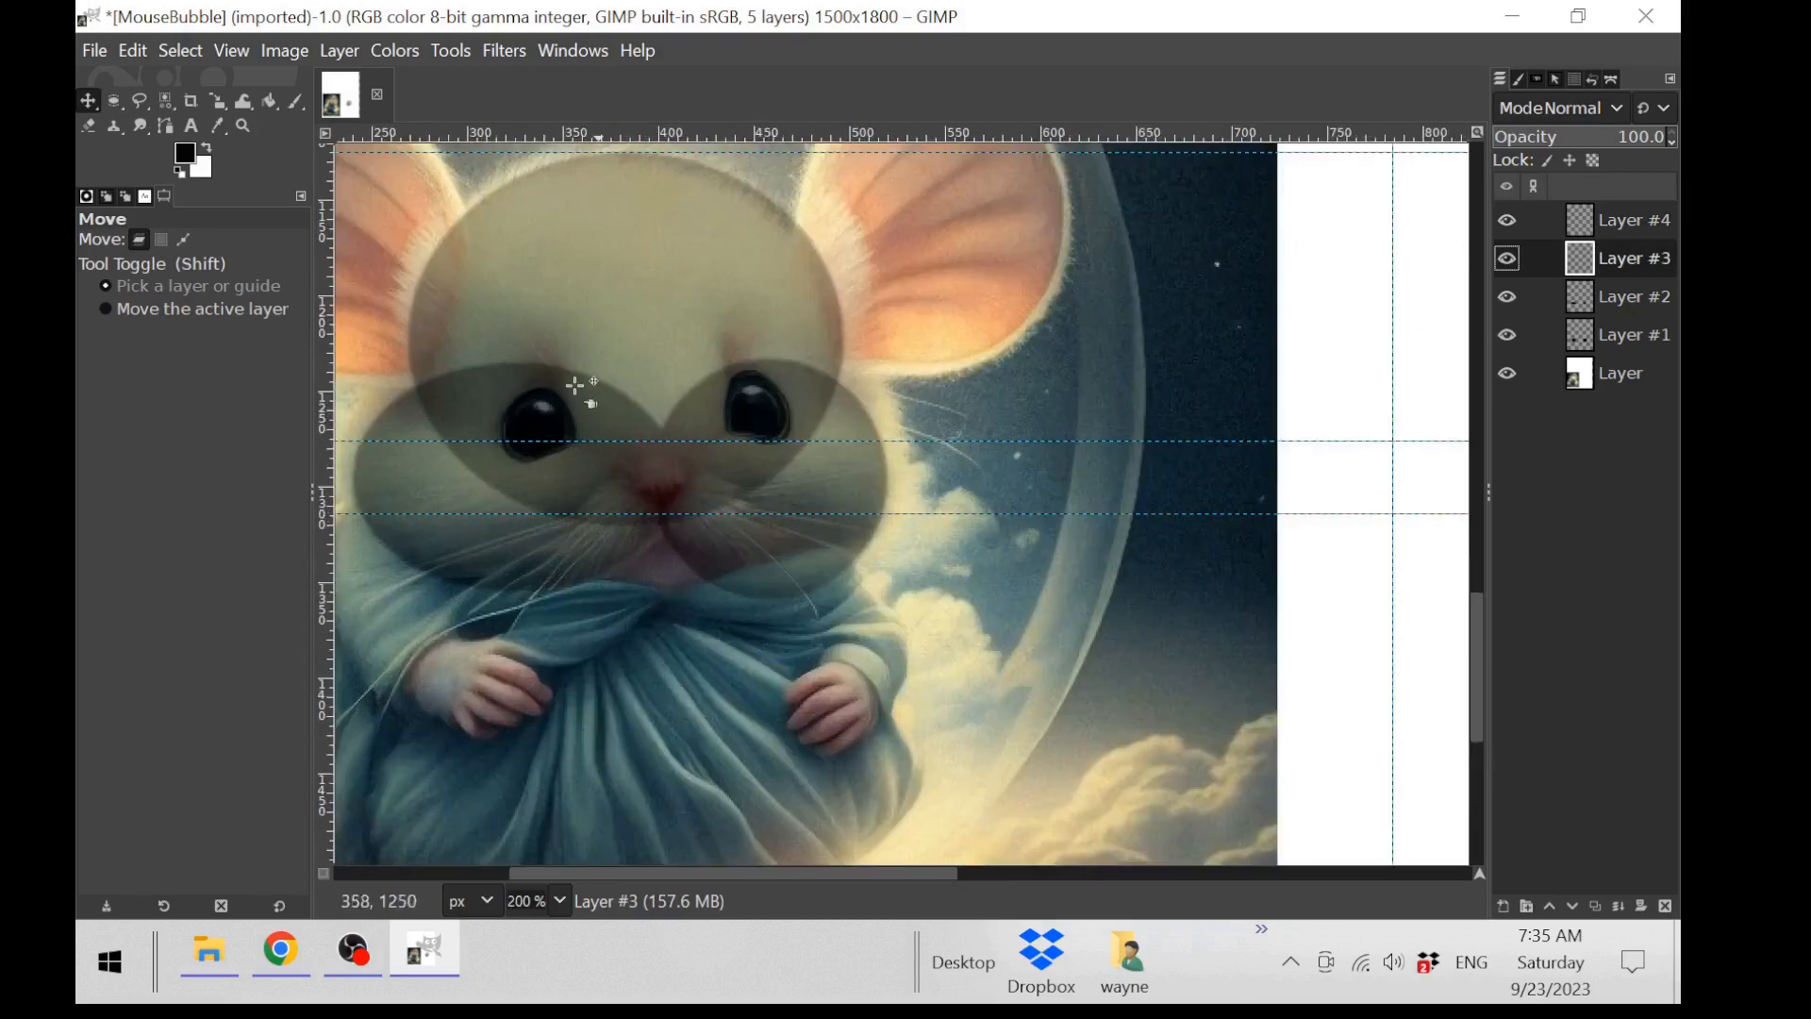
pyautogui.click(114, 102)
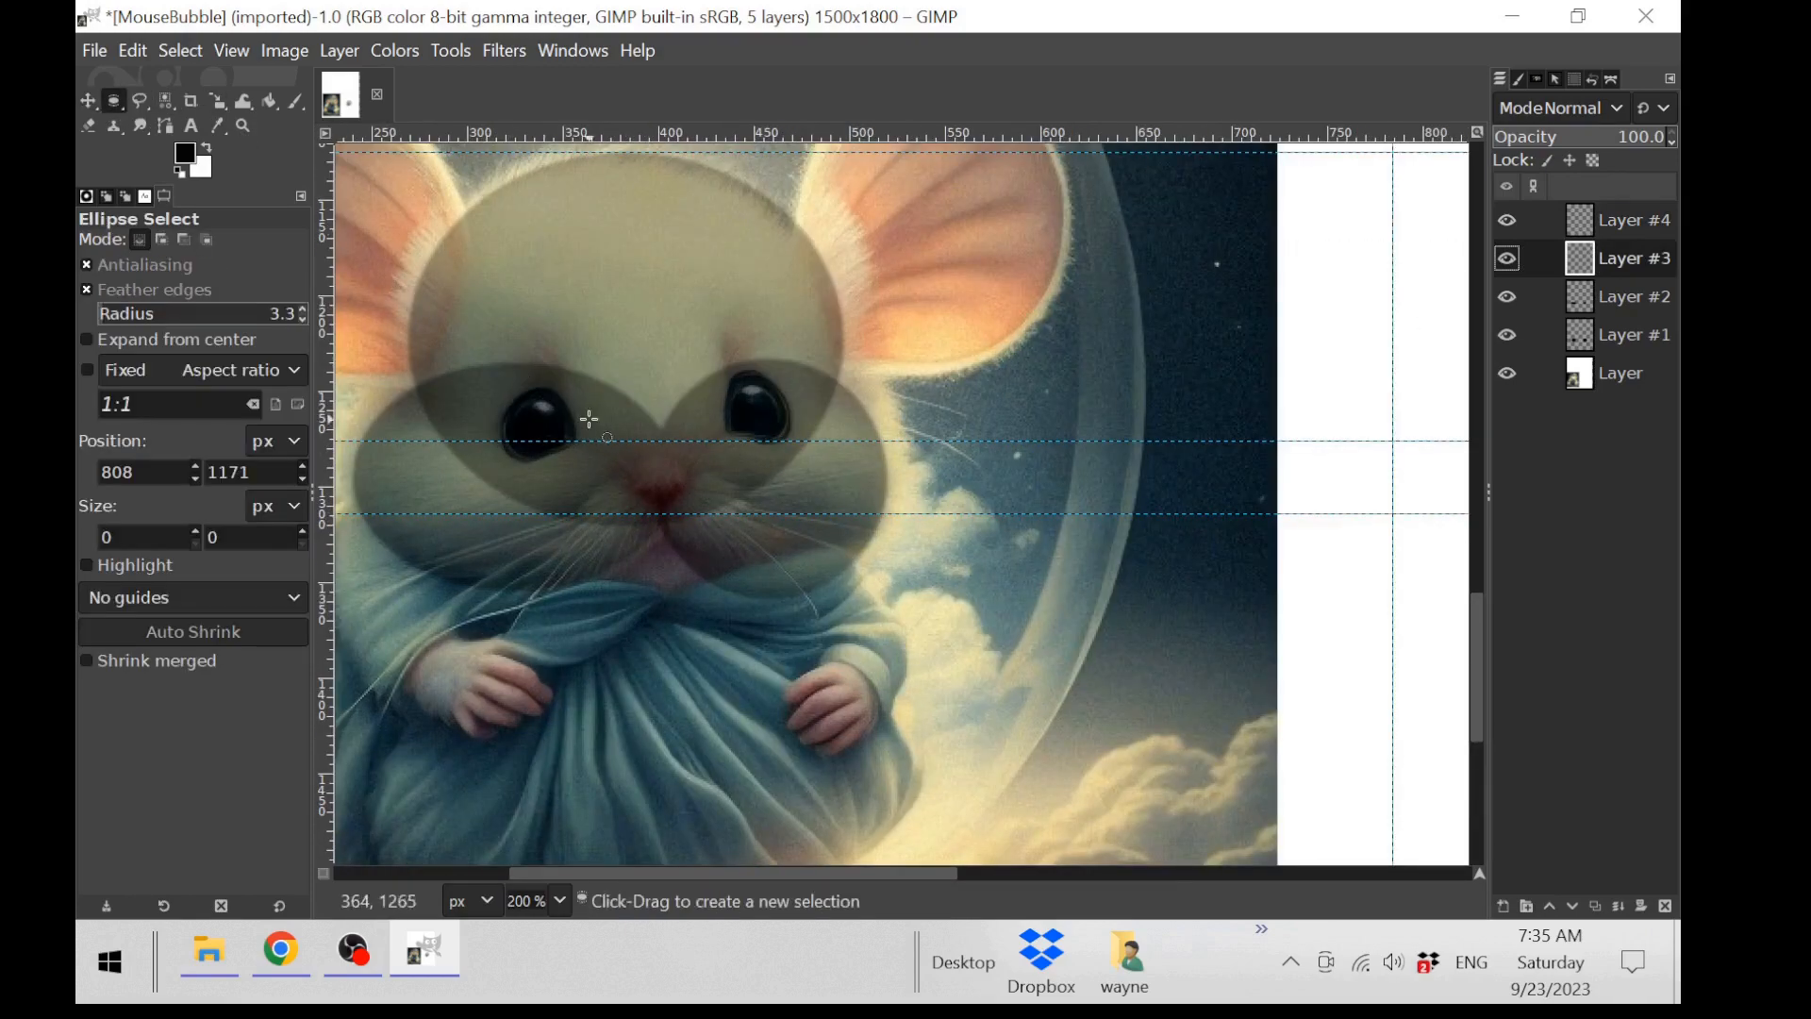
pyautogui.moveTo(631, 445); pyautogui.dragTo(700, 513)
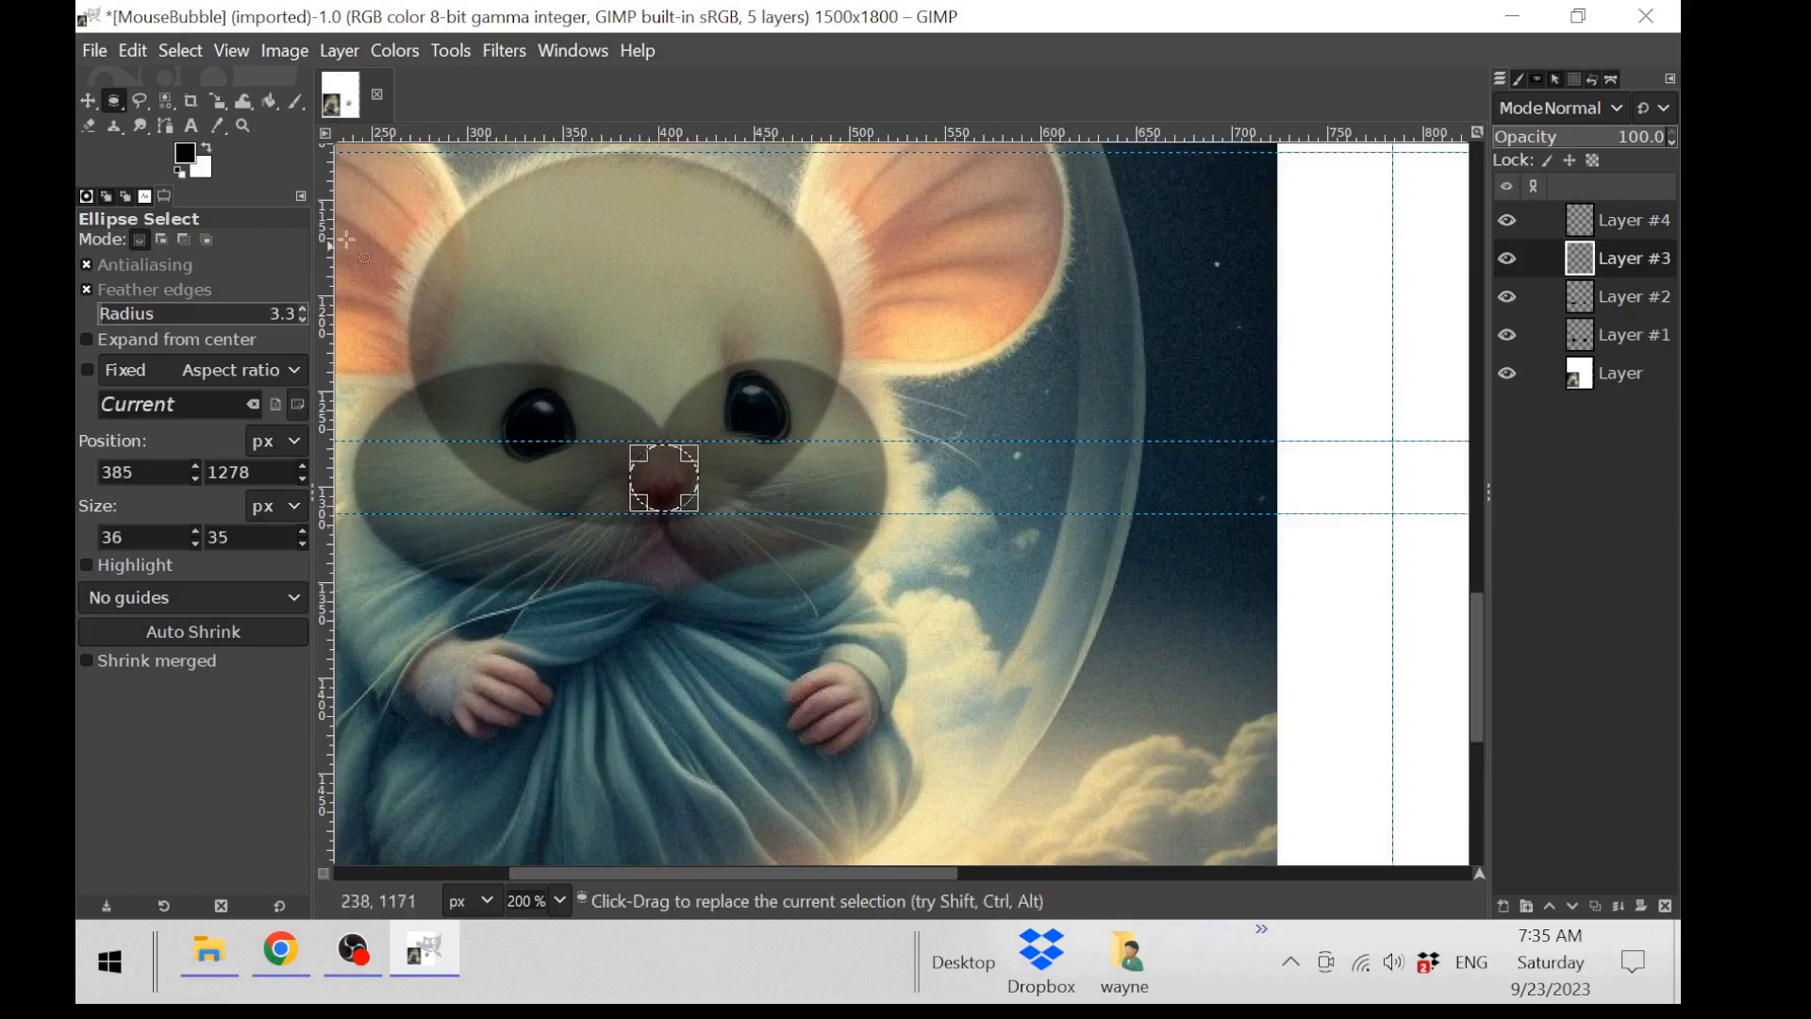
# Step: Fill the front-view nose selection with the recently used magenta, reset the colors to black and white, and clear the selection
pyautogui.click(189, 160)
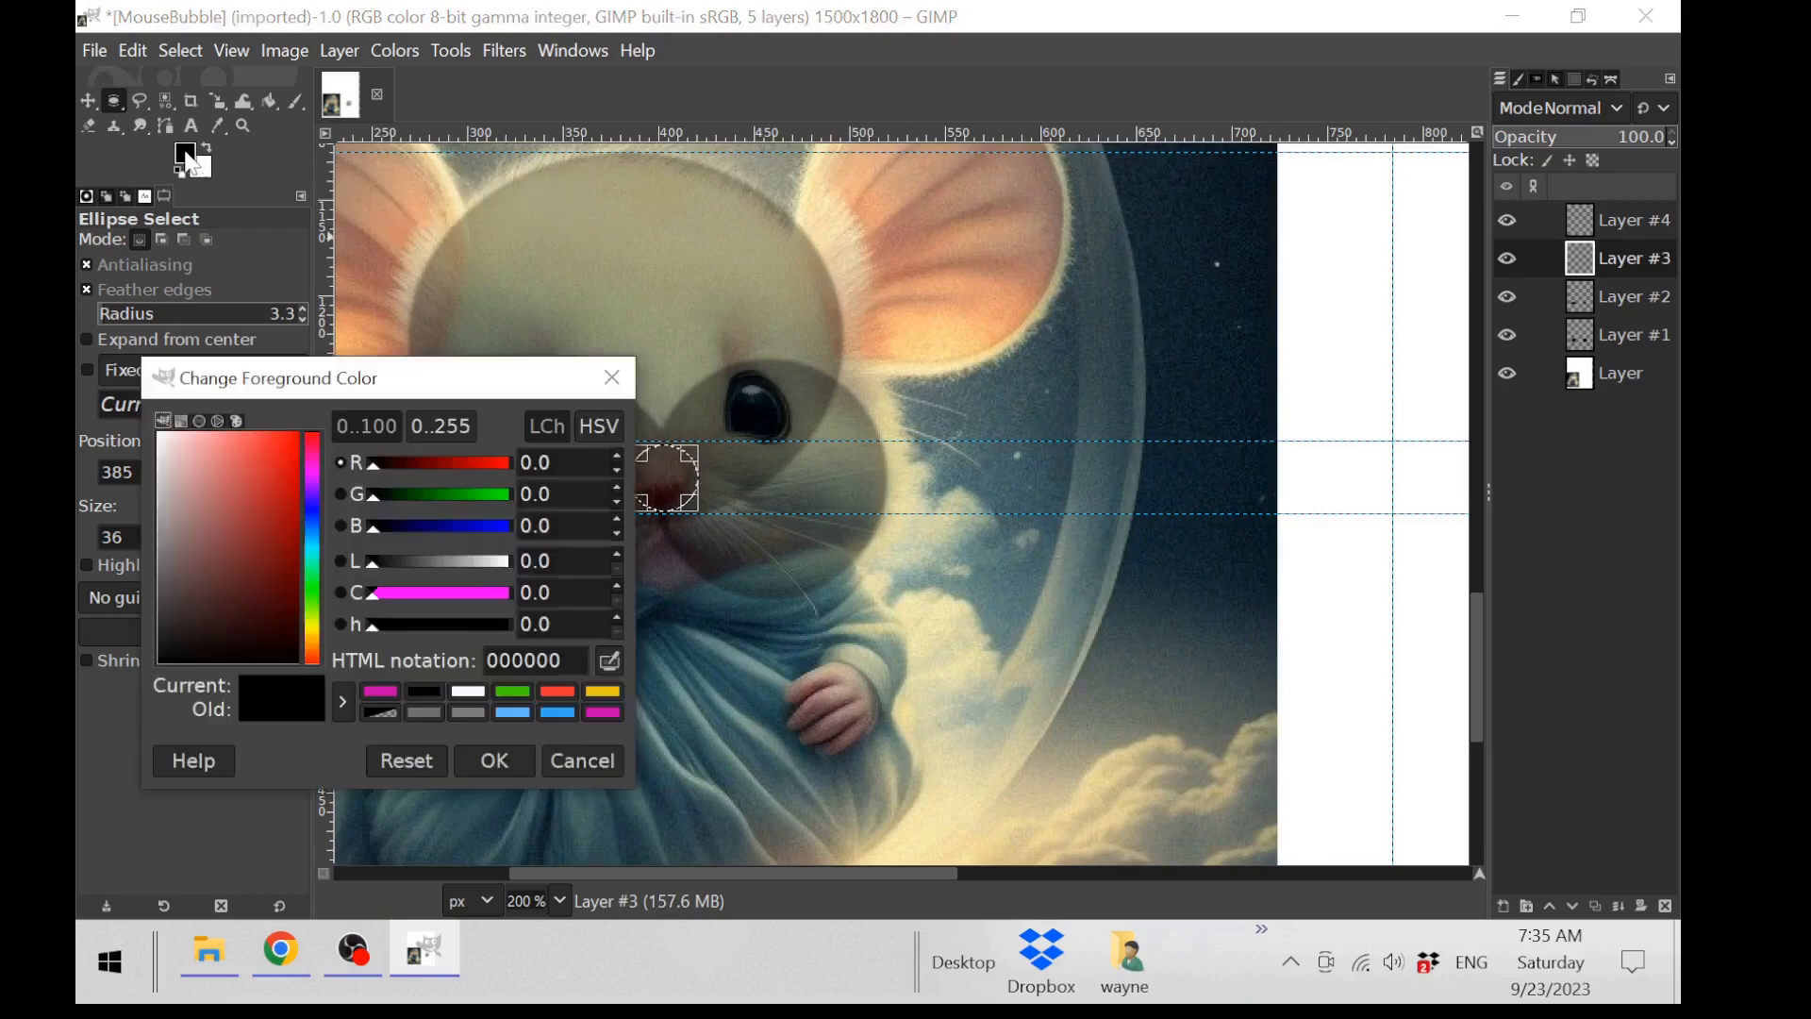
pyautogui.click(388, 691)
pyautogui.click(494, 760)
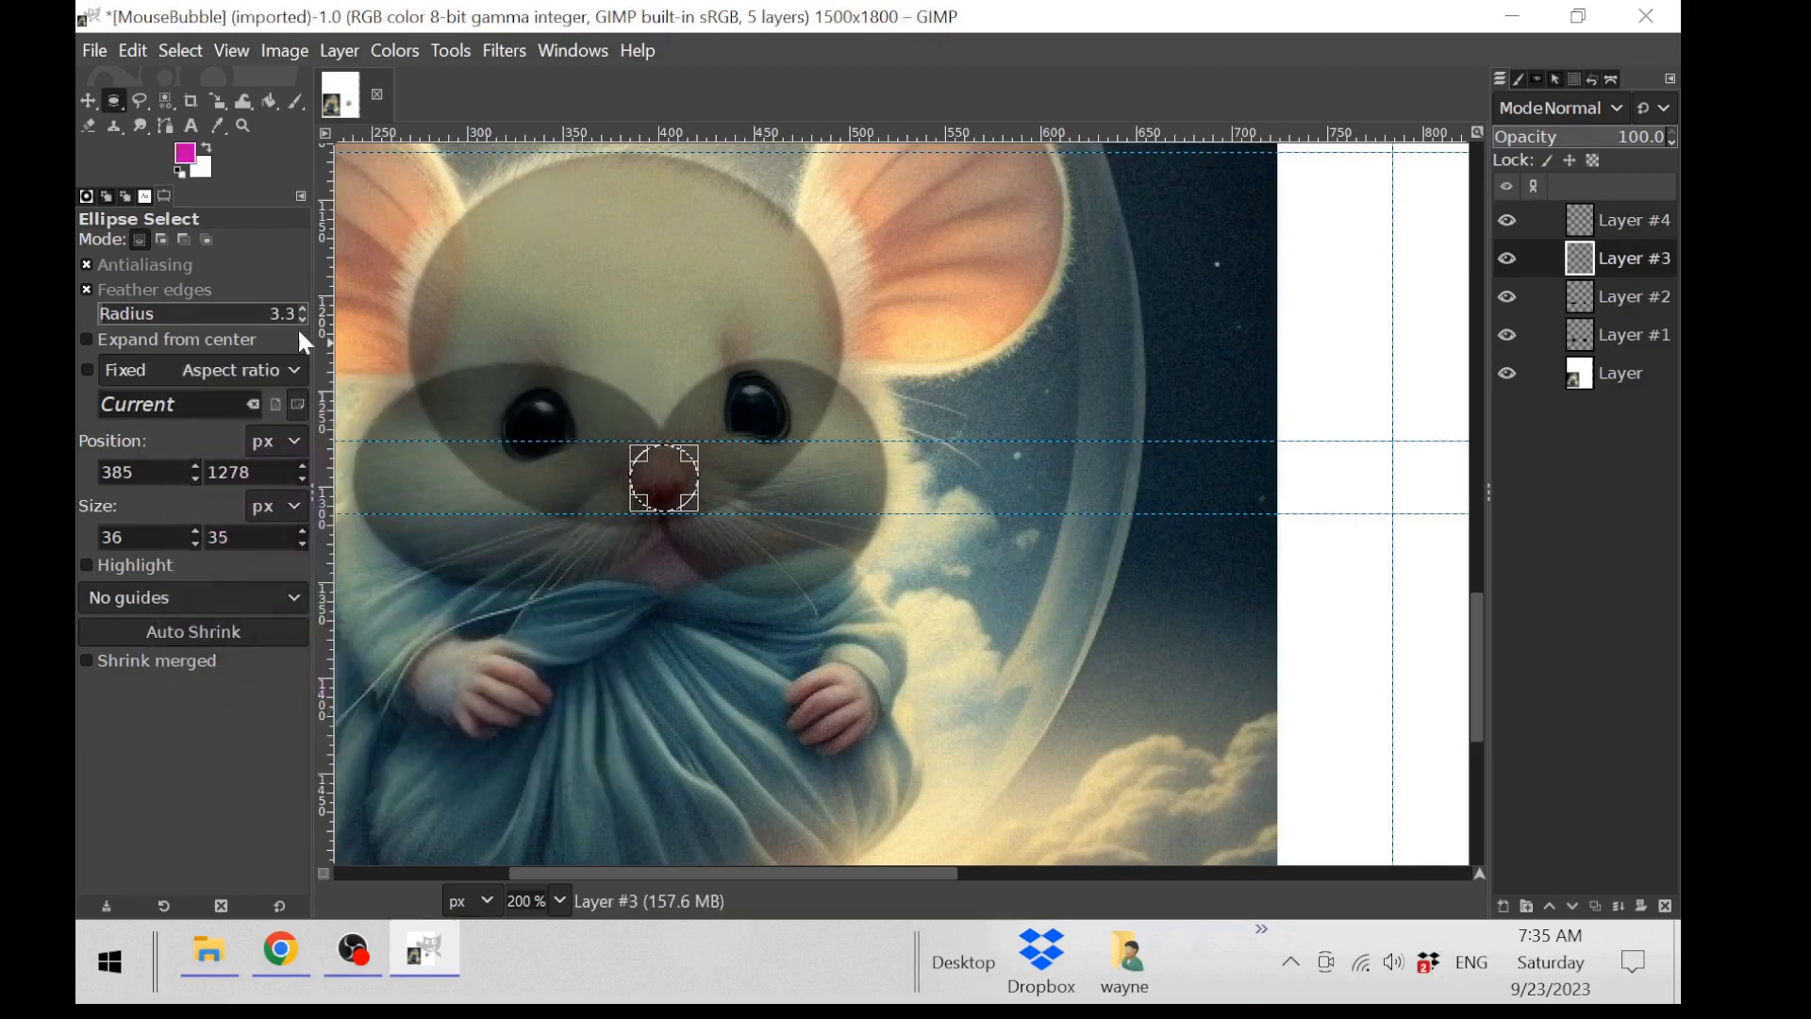
pyautogui.moveTo(185, 154); pyautogui.dragTo(665, 477)
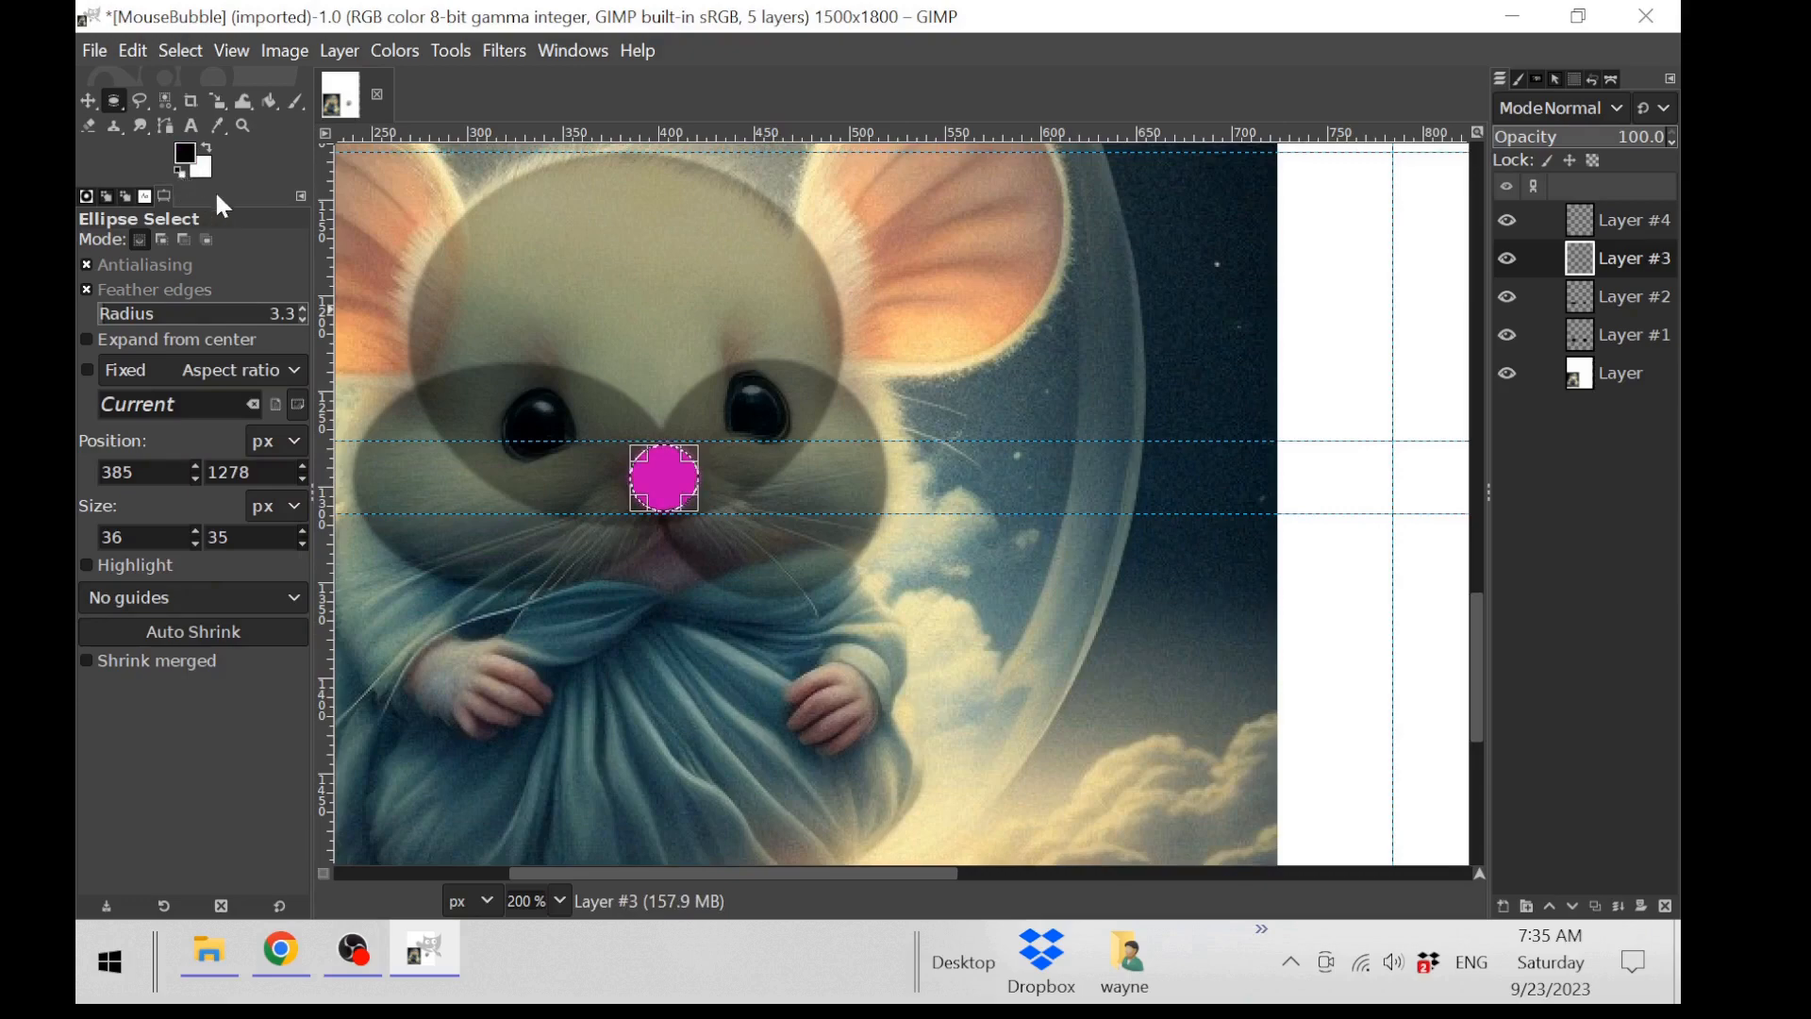
pyautogui.click(408, 234)
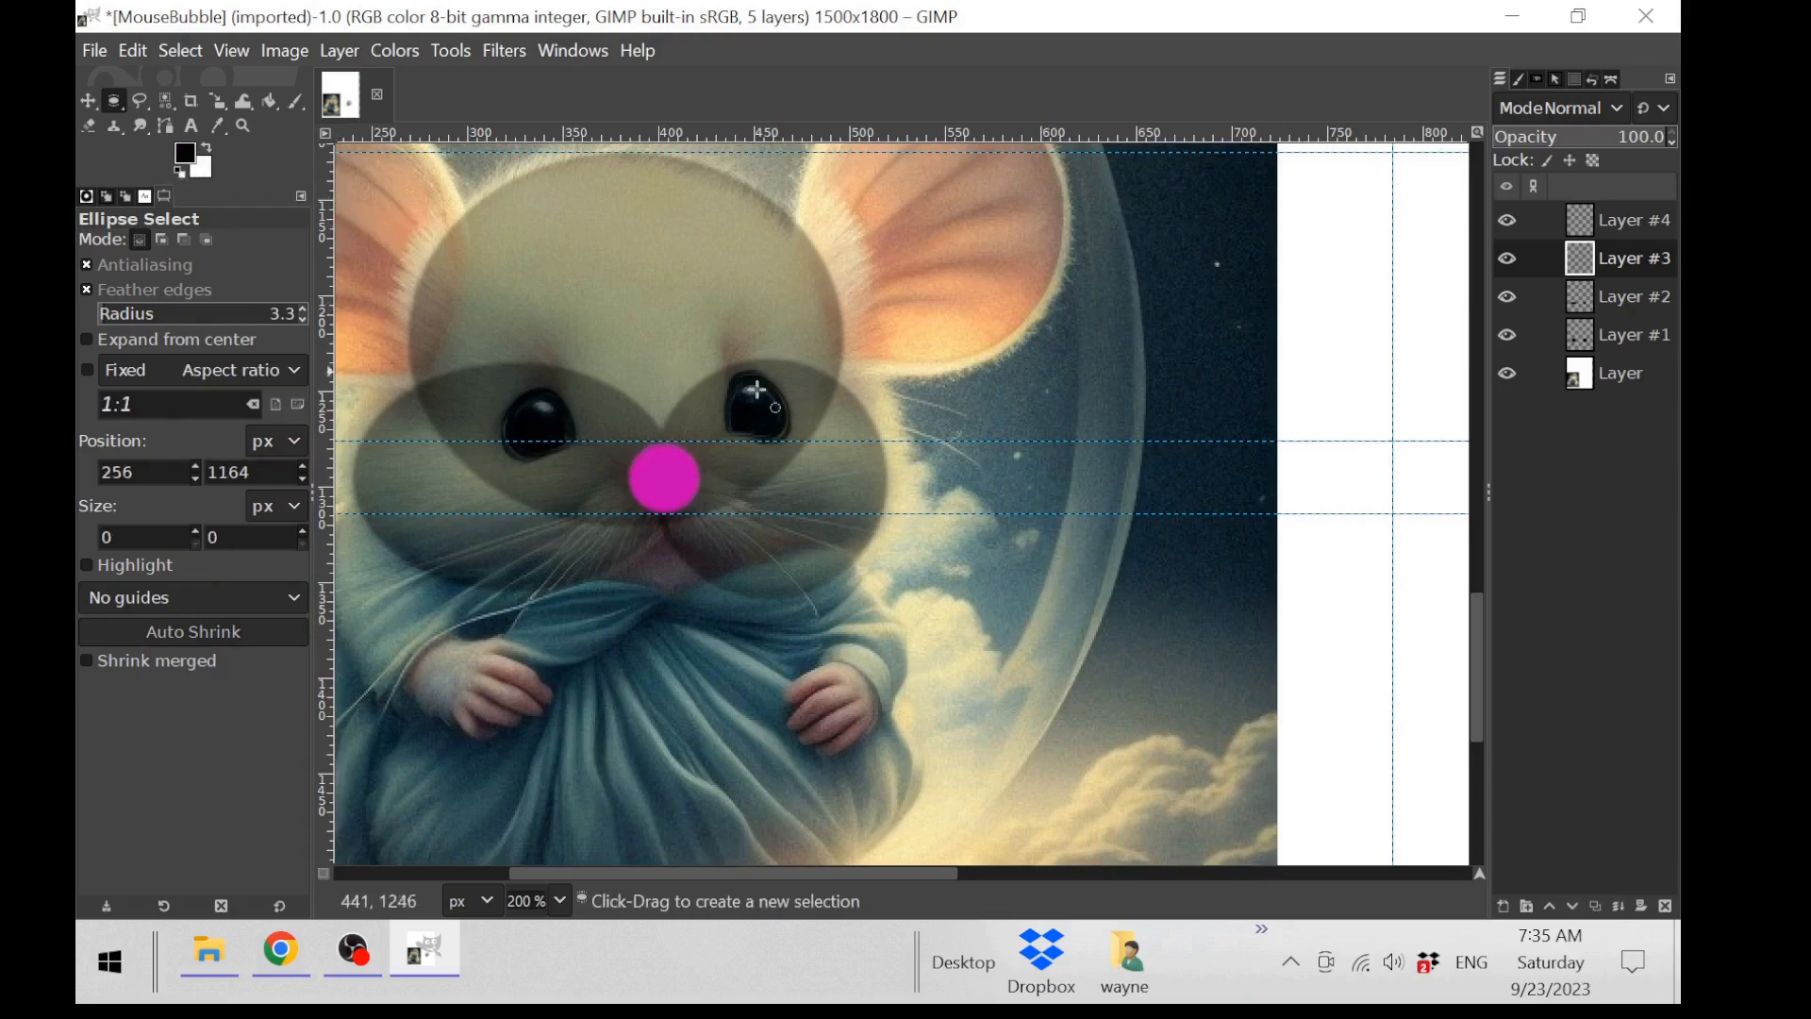
pyautogui.scroll(-3, 758, 390)
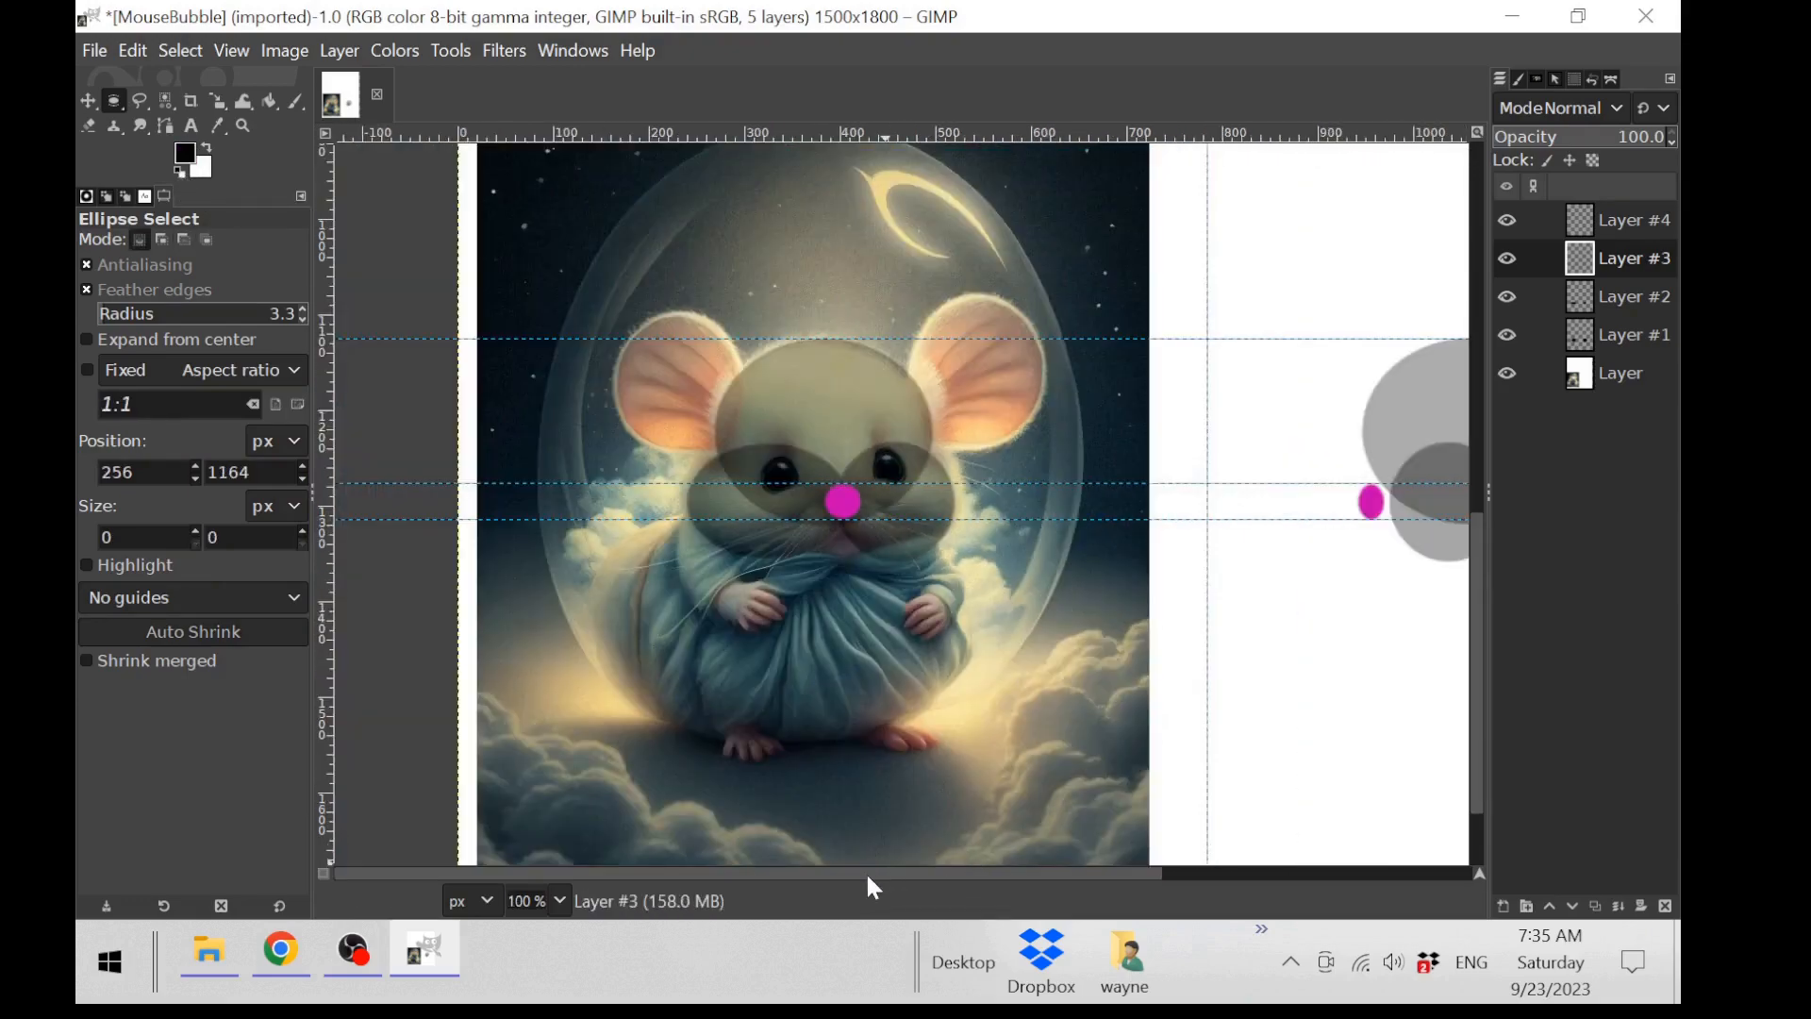
pyautogui.moveTo(867, 878); pyautogui.dragTo(988, 887)
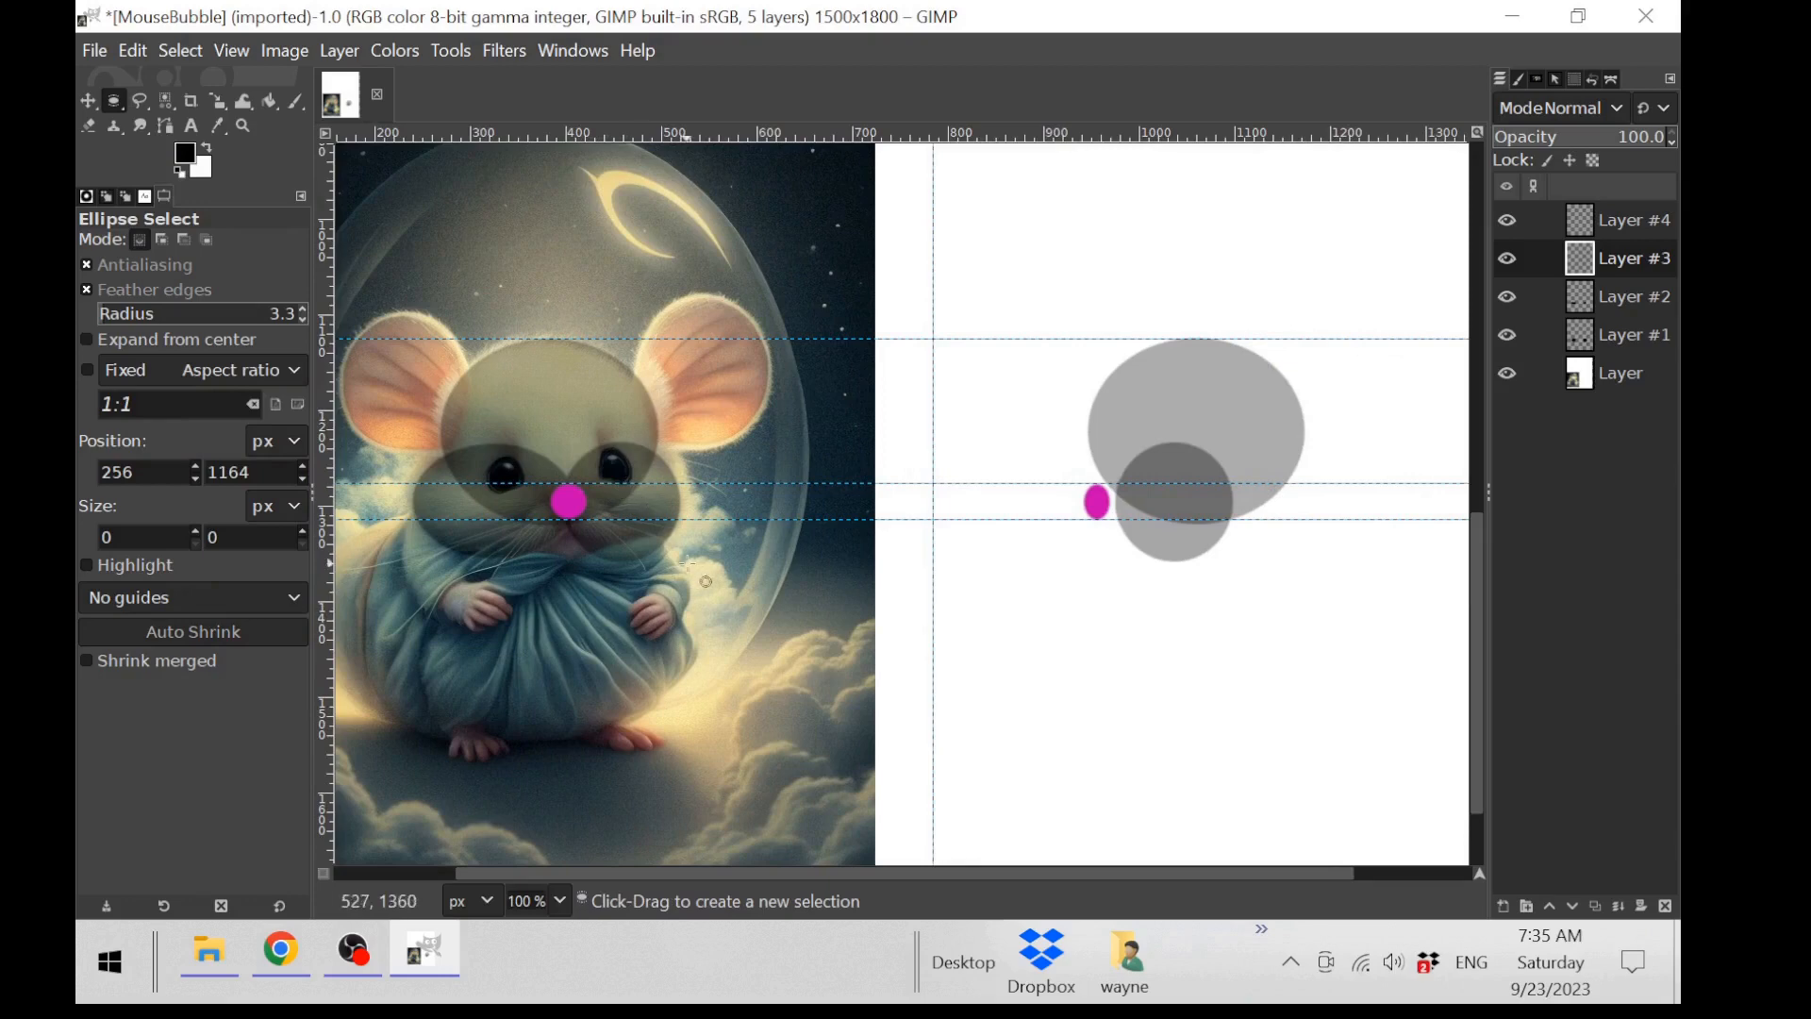
# Step: Move the head-top guide to the upper edge of the mouse's eyes and the nose-top guide to their lower edge
pyautogui.click(88, 101)
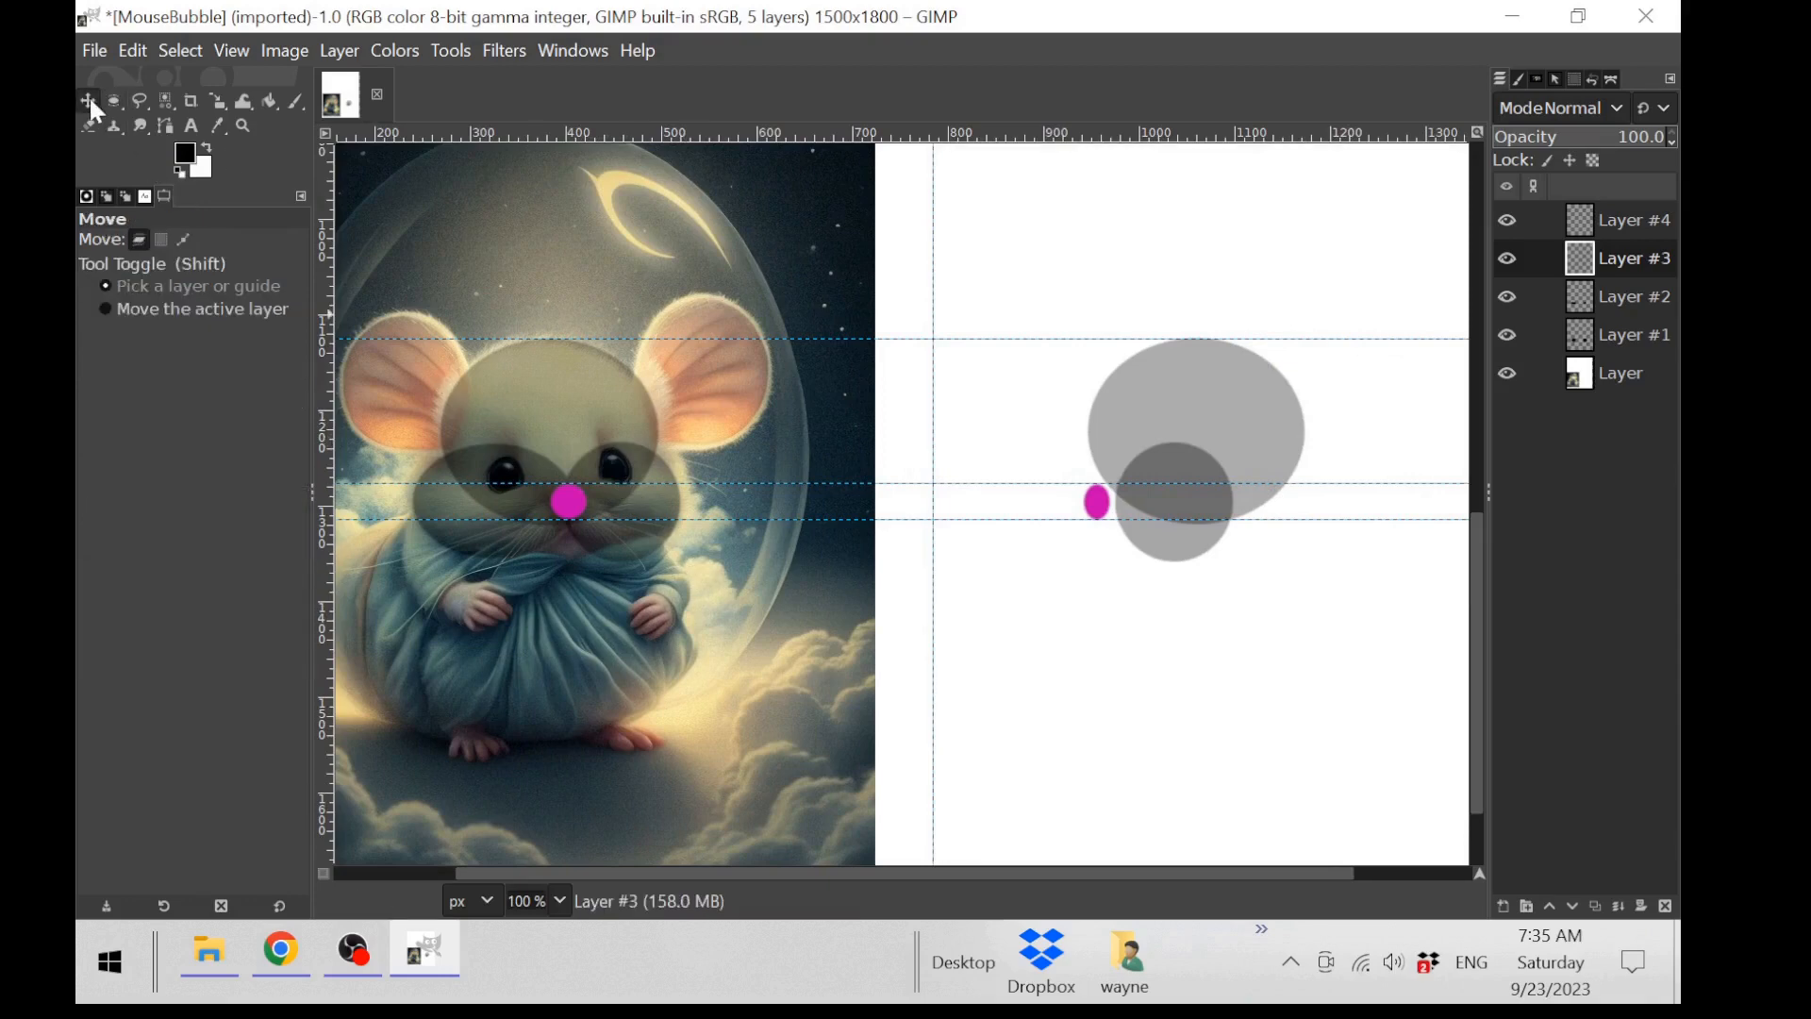
pyautogui.moveTo(988, 341); pyautogui.dragTo(1098, 450)
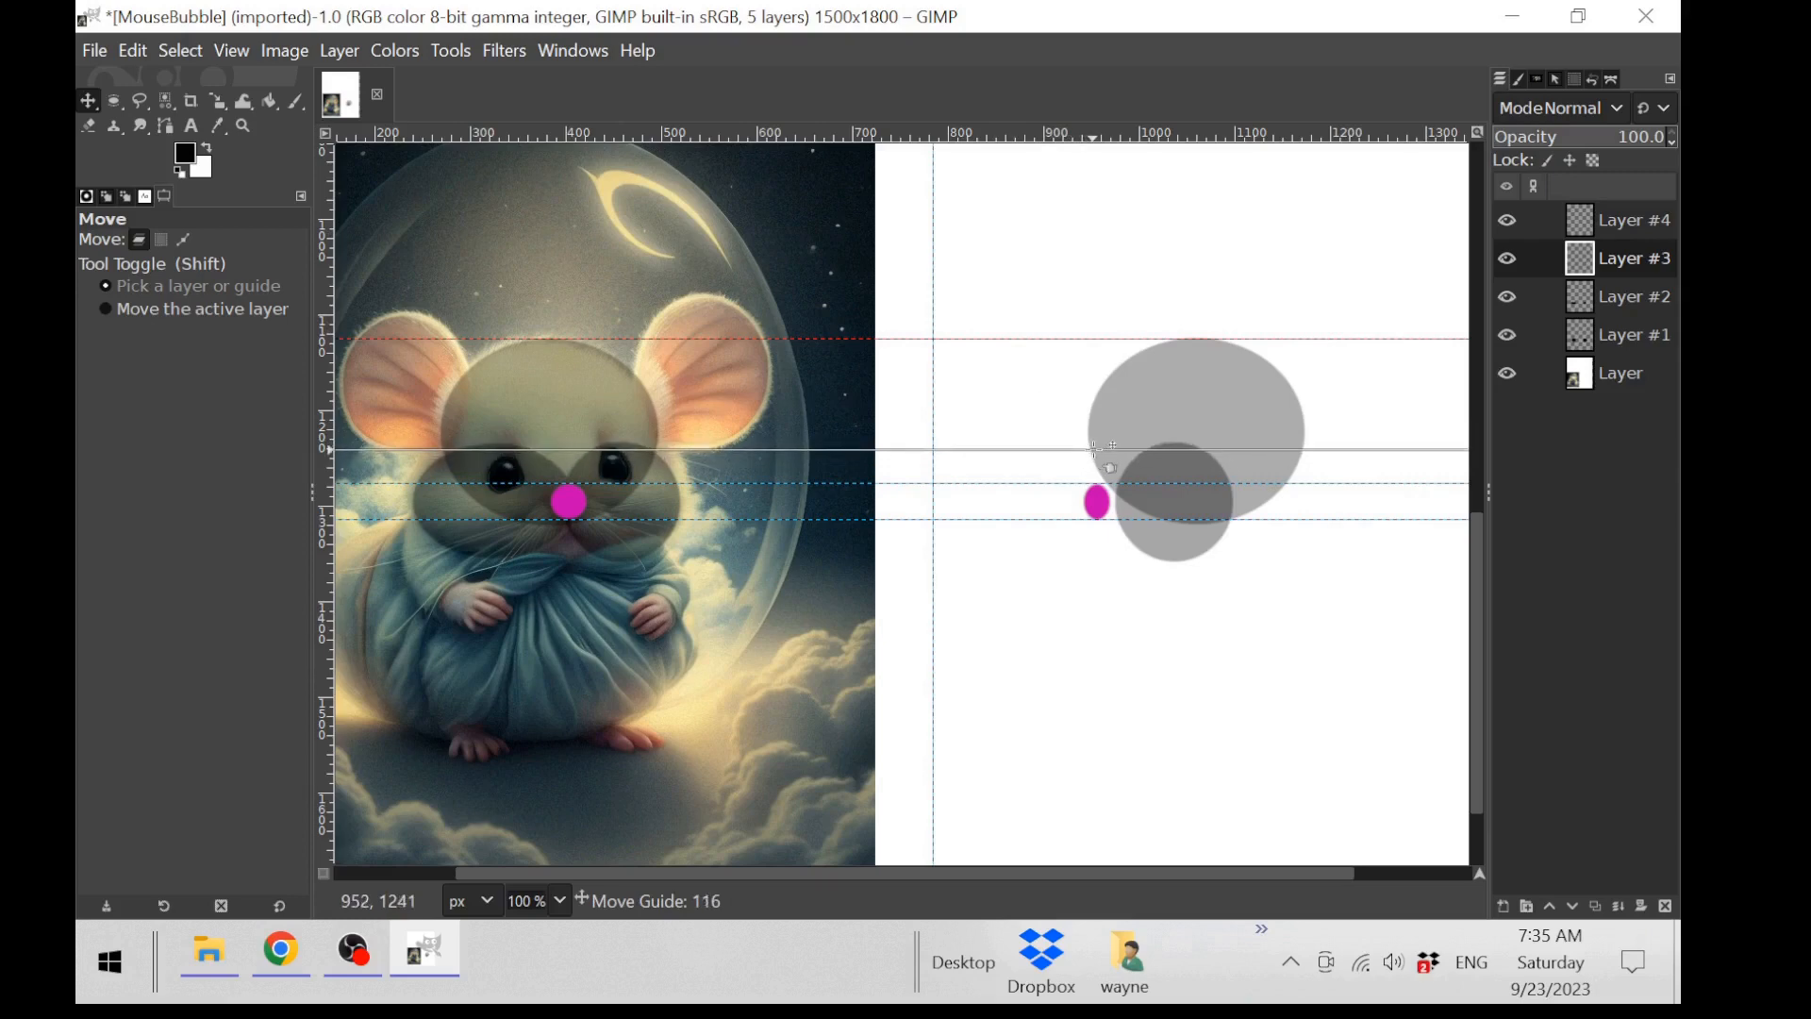
pyautogui.moveTo(1095, 448)
pyautogui.mouseDown()
pyautogui.moveTo(1019, 485)
pyautogui.moveTo(1030, 509)
pyautogui.moveTo(1038, 495)
pyautogui.mouseUp()
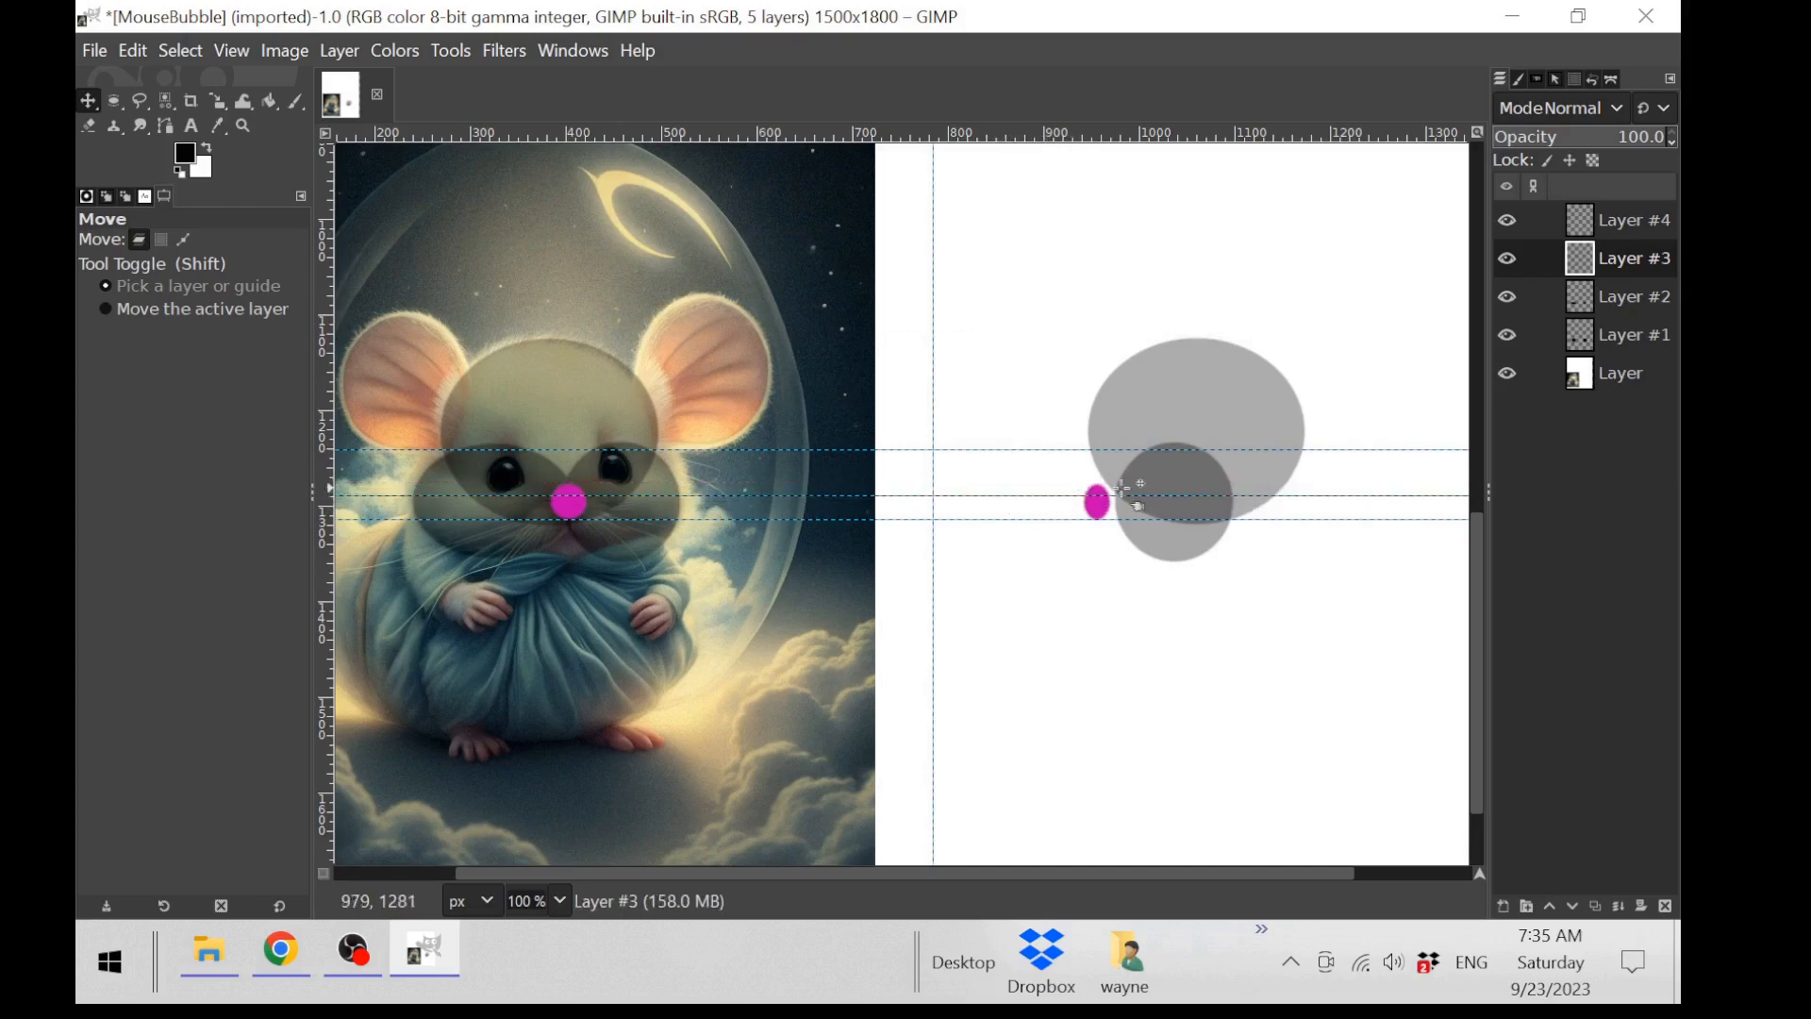
# Step: On Layer #3, select a 42 × 50 px ellipse between the eye guides at the side view's front and fill it with black
pyautogui.click(114, 101)
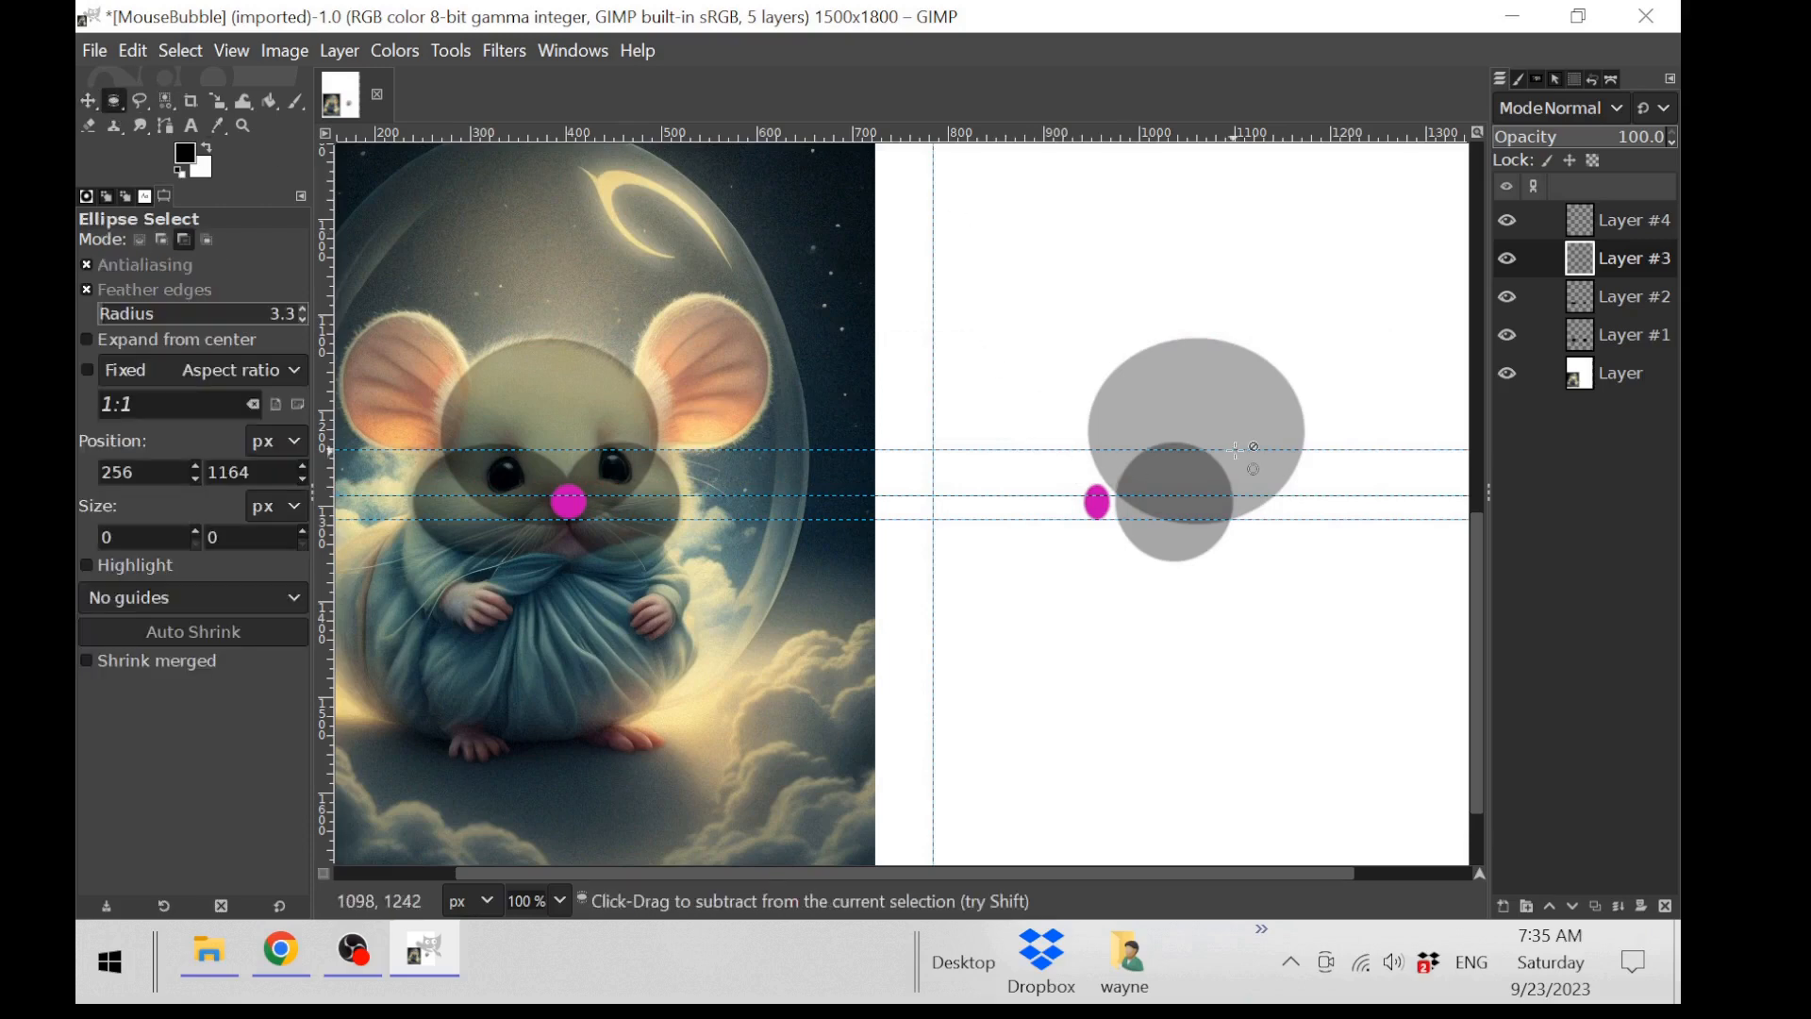
pyautogui.scroll(2, 1238, 451)
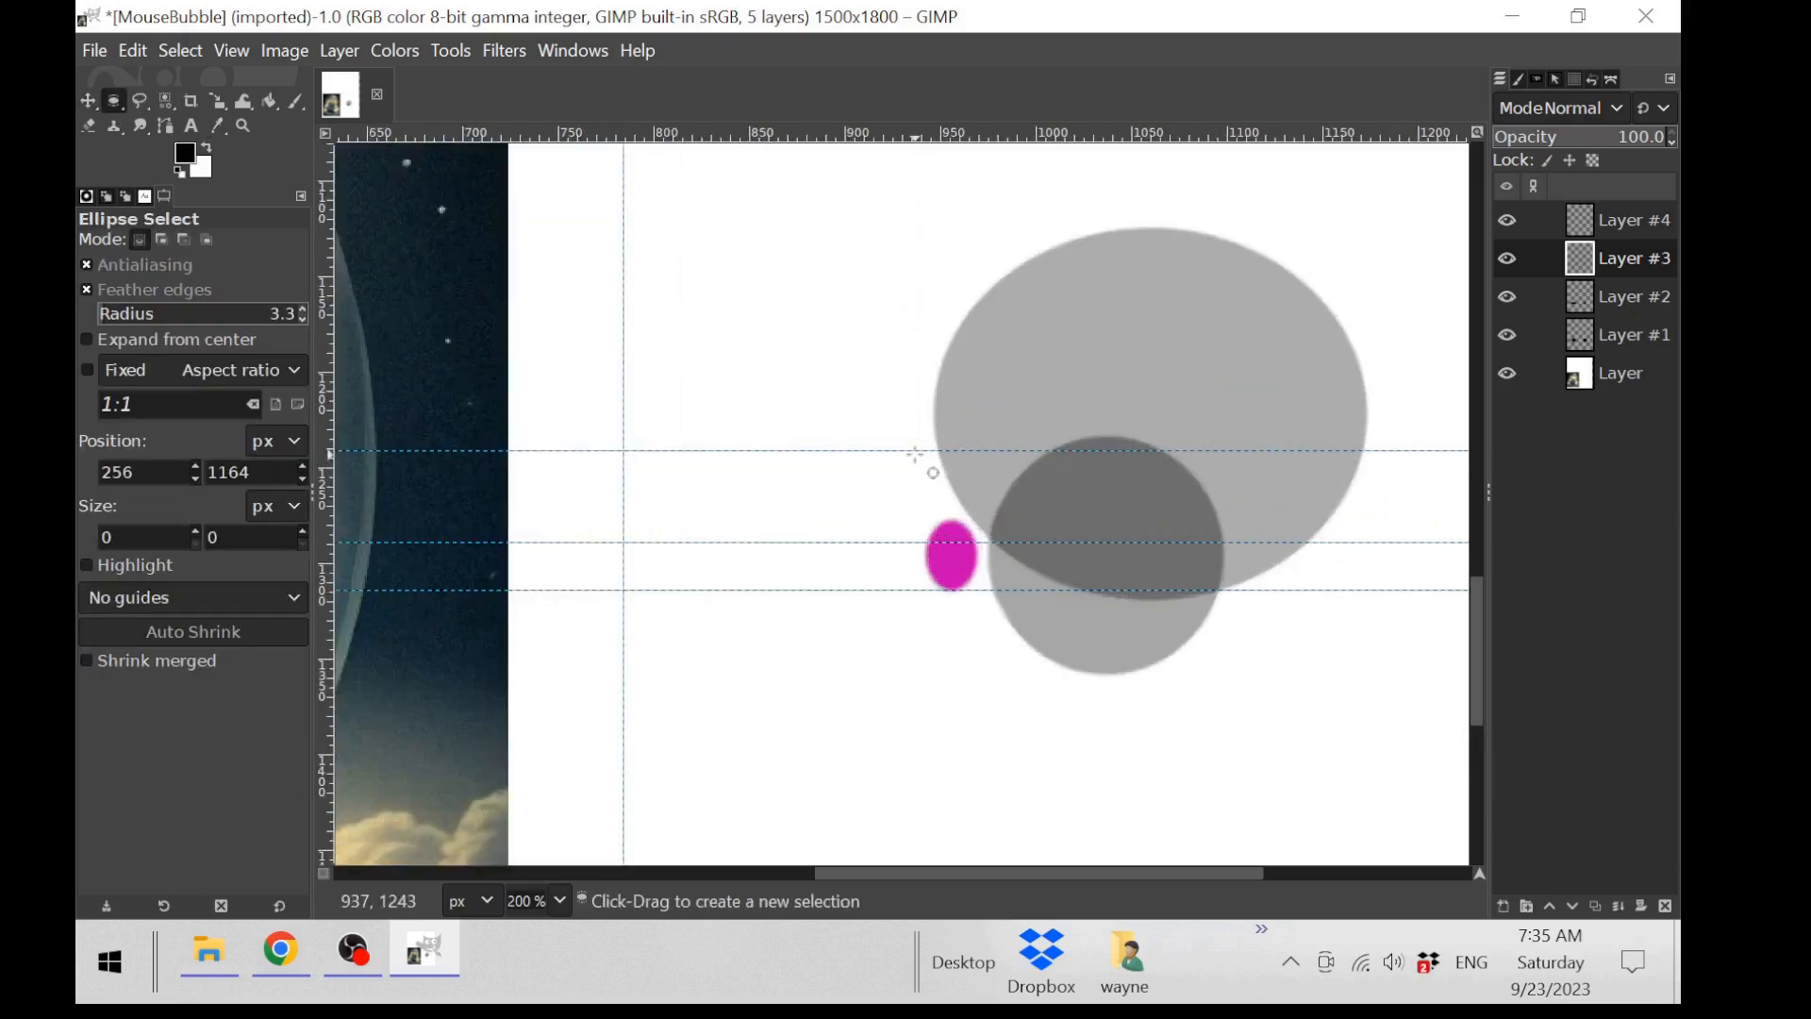
pyautogui.moveTo(998, 457); pyautogui.dragTo(1088, 543)
pyautogui.moveTo(1088, 544); pyautogui.dragTo(1078, 545)
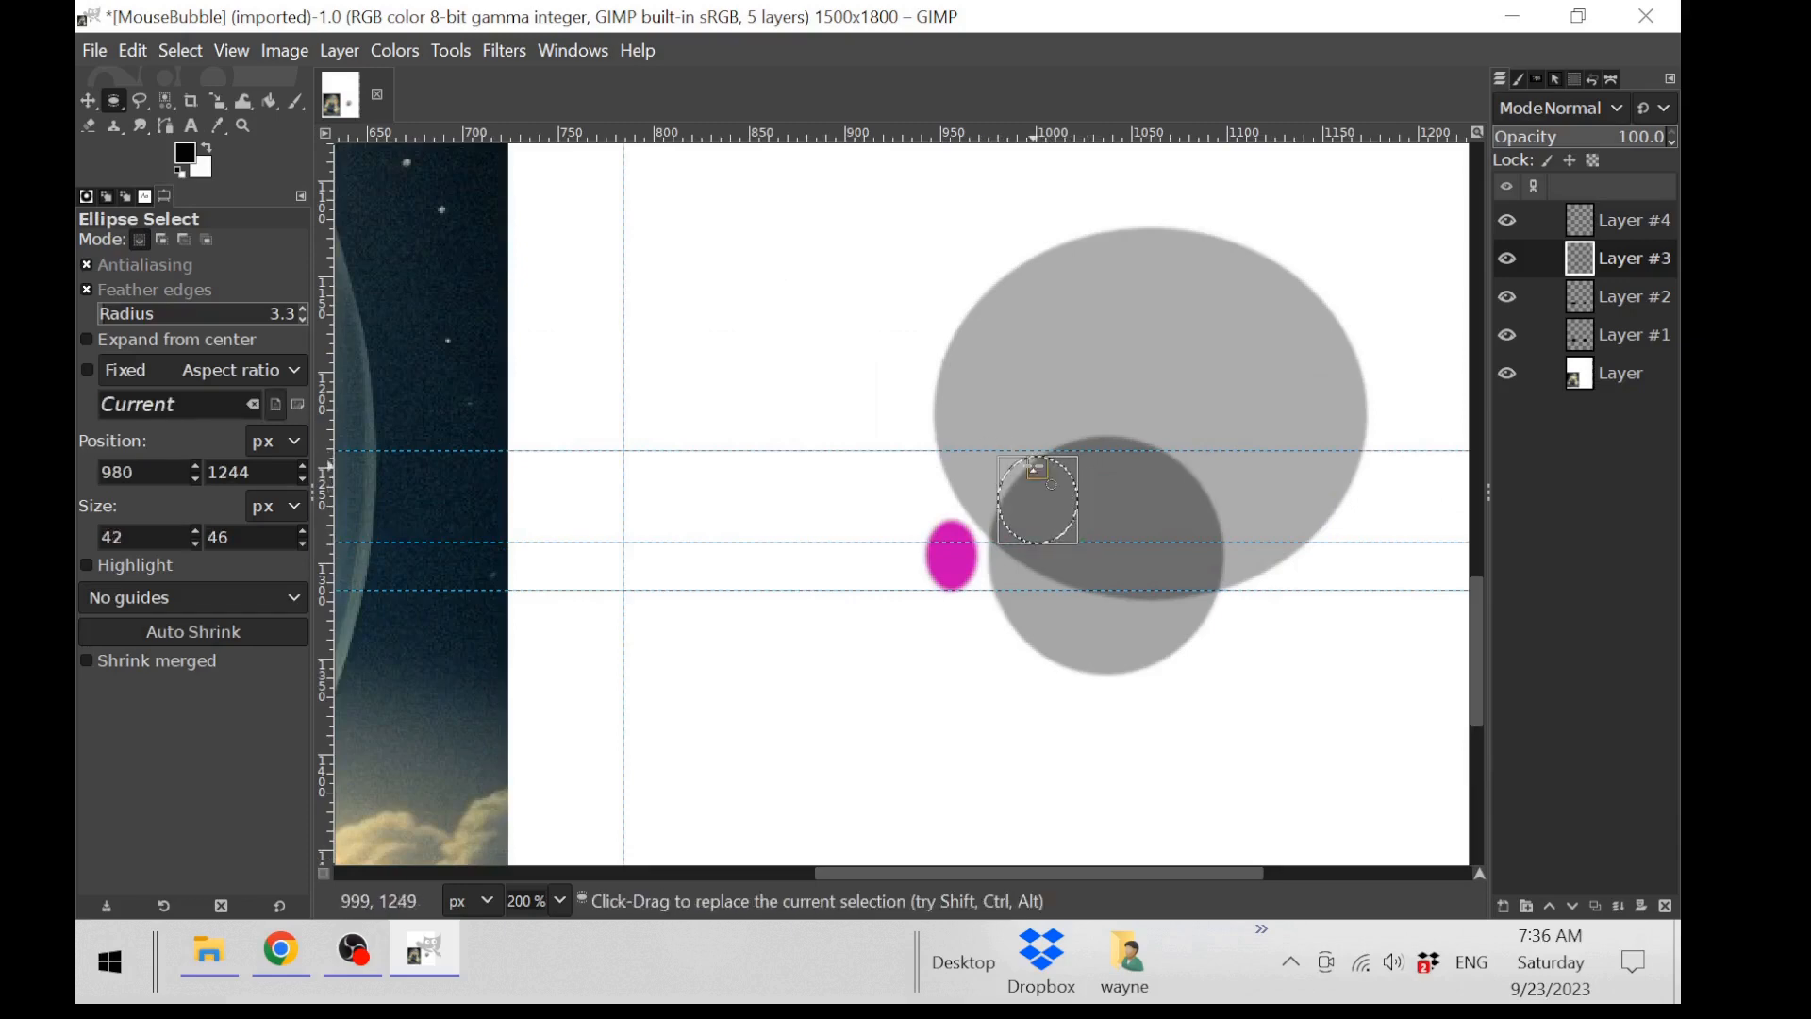
pyautogui.moveTo(1038, 467); pyautogui.dragTo(1053, 466)
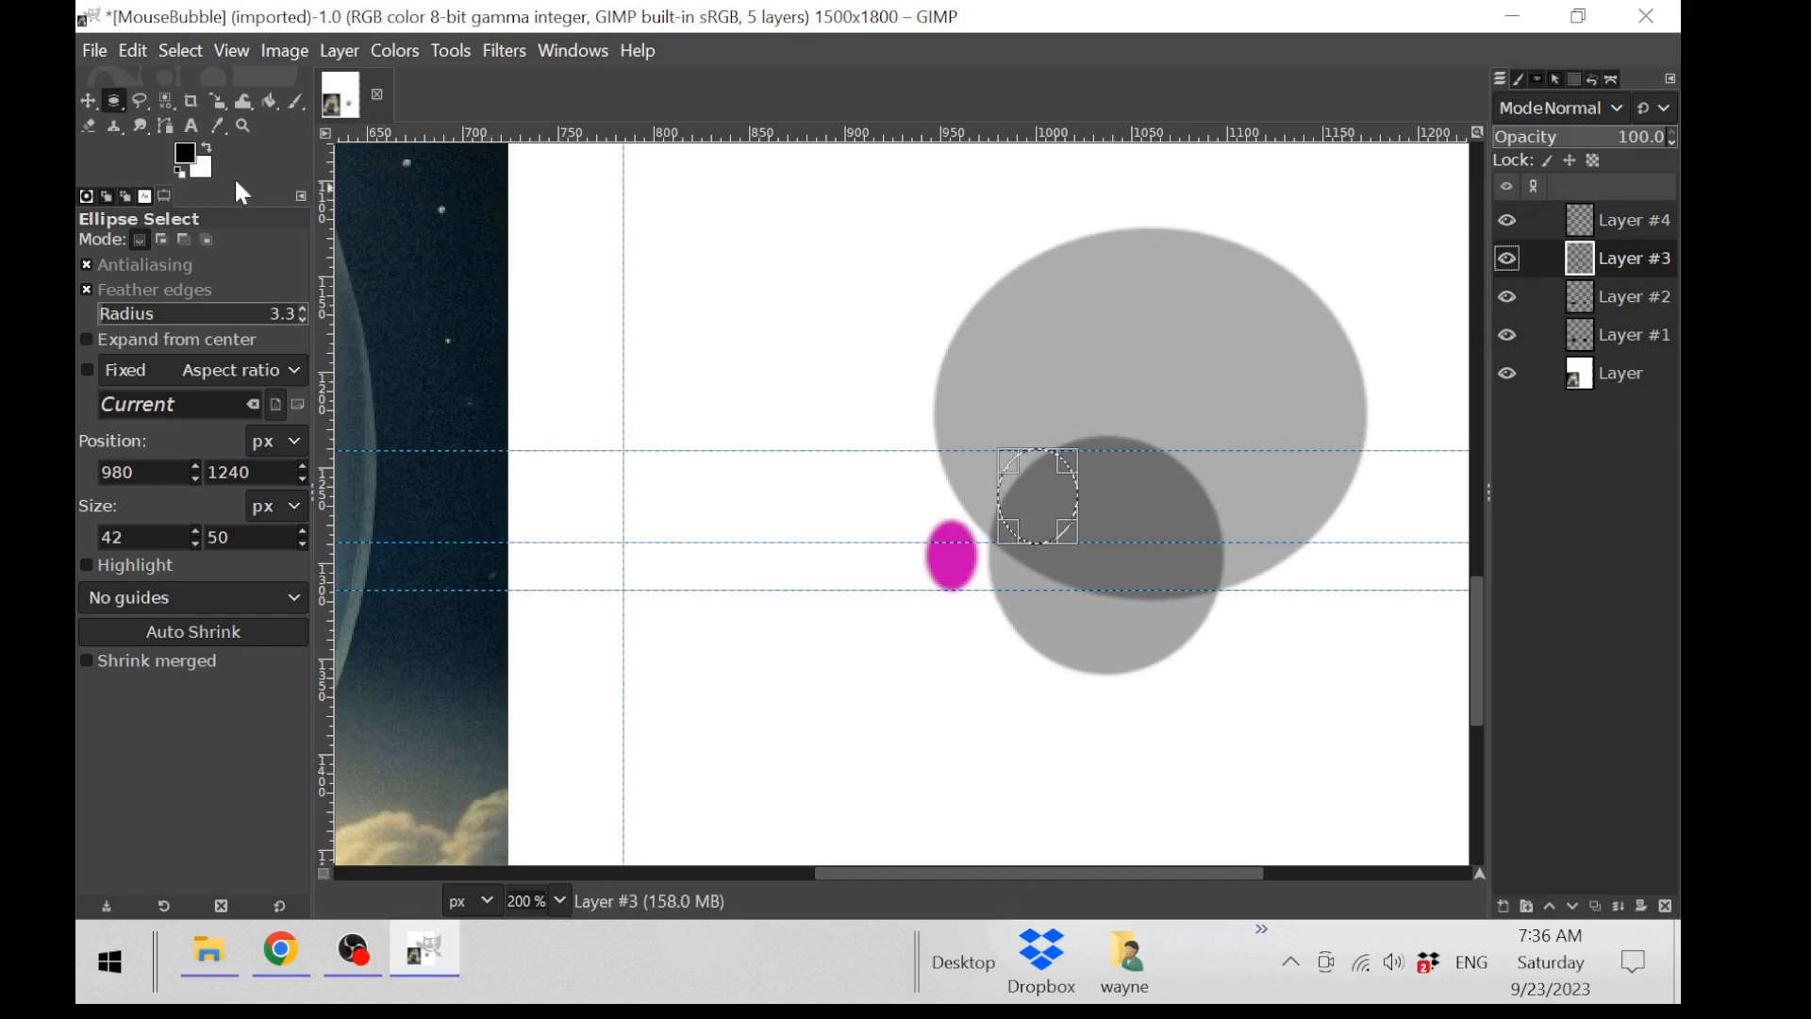
pyautogui.moveTo(186, 154); pyautogui.dragTo(1038, 500)
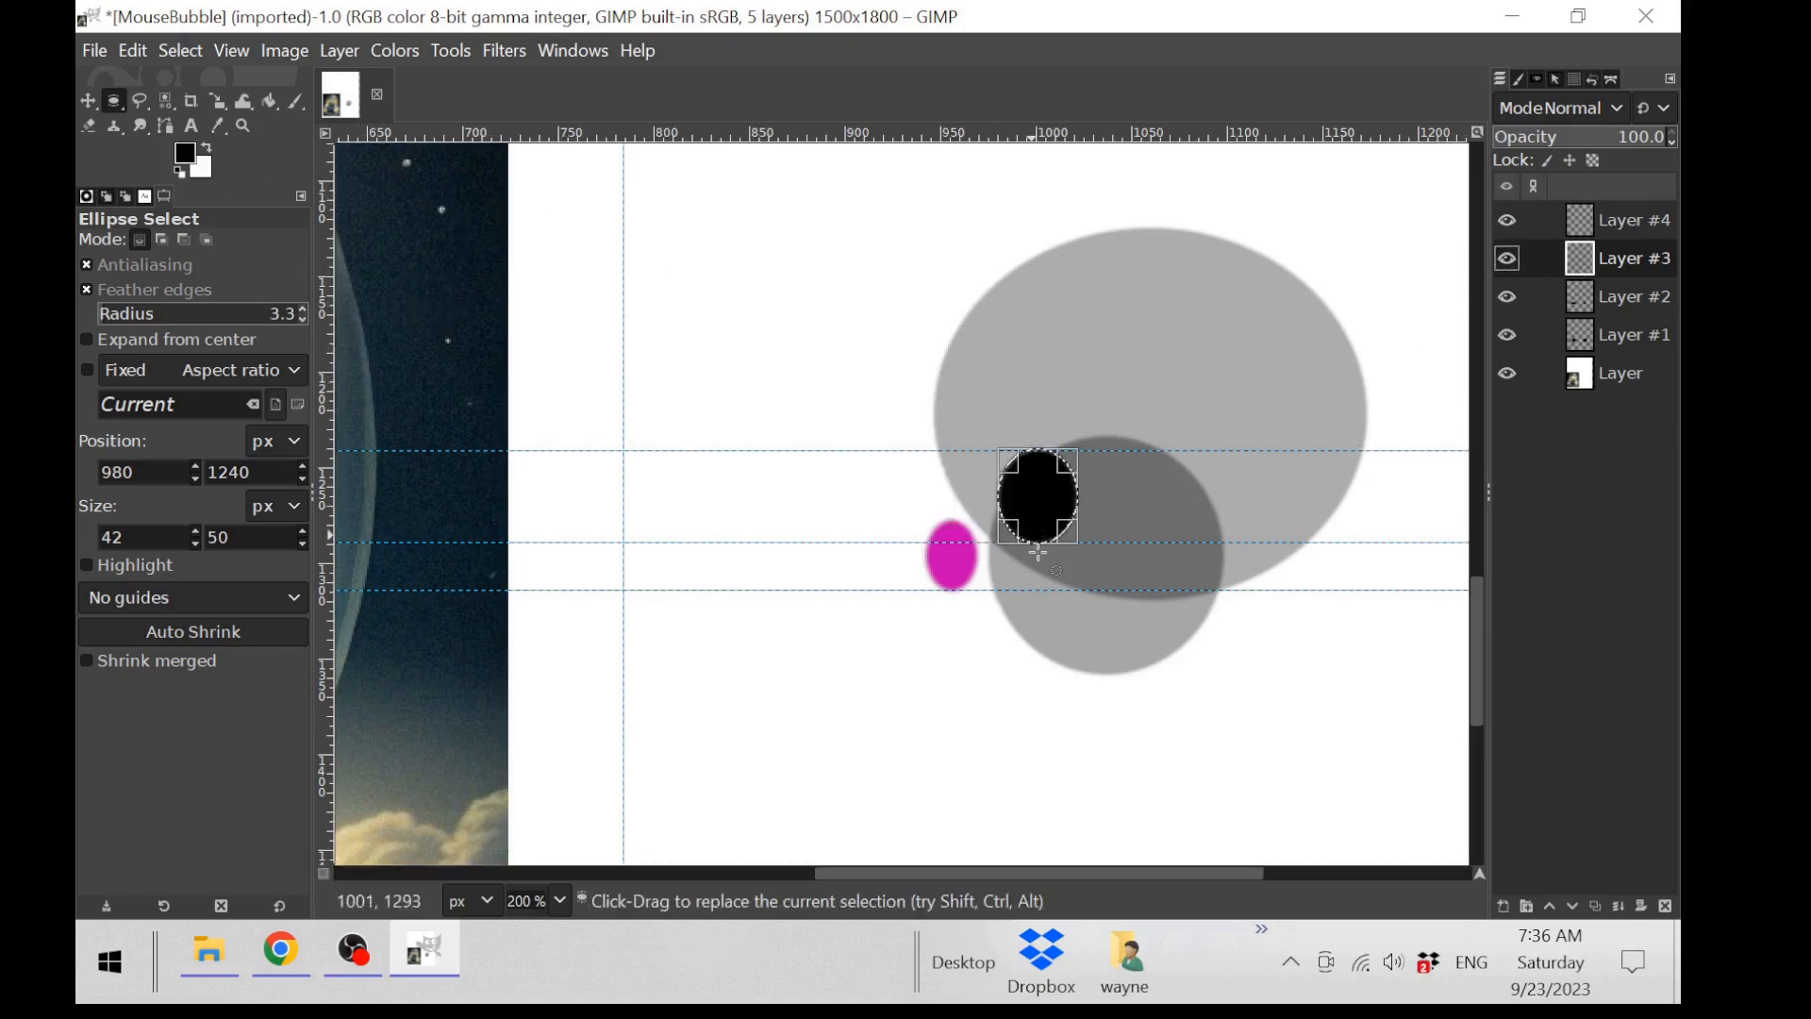
# Step: Move the guide under the nose up to the top edge of the mouse's ears
pyautogui.keyDown('ctrl'); pyautogui.scroll(-5, 1057, 671); pyautogui.keyUp('ctrl')
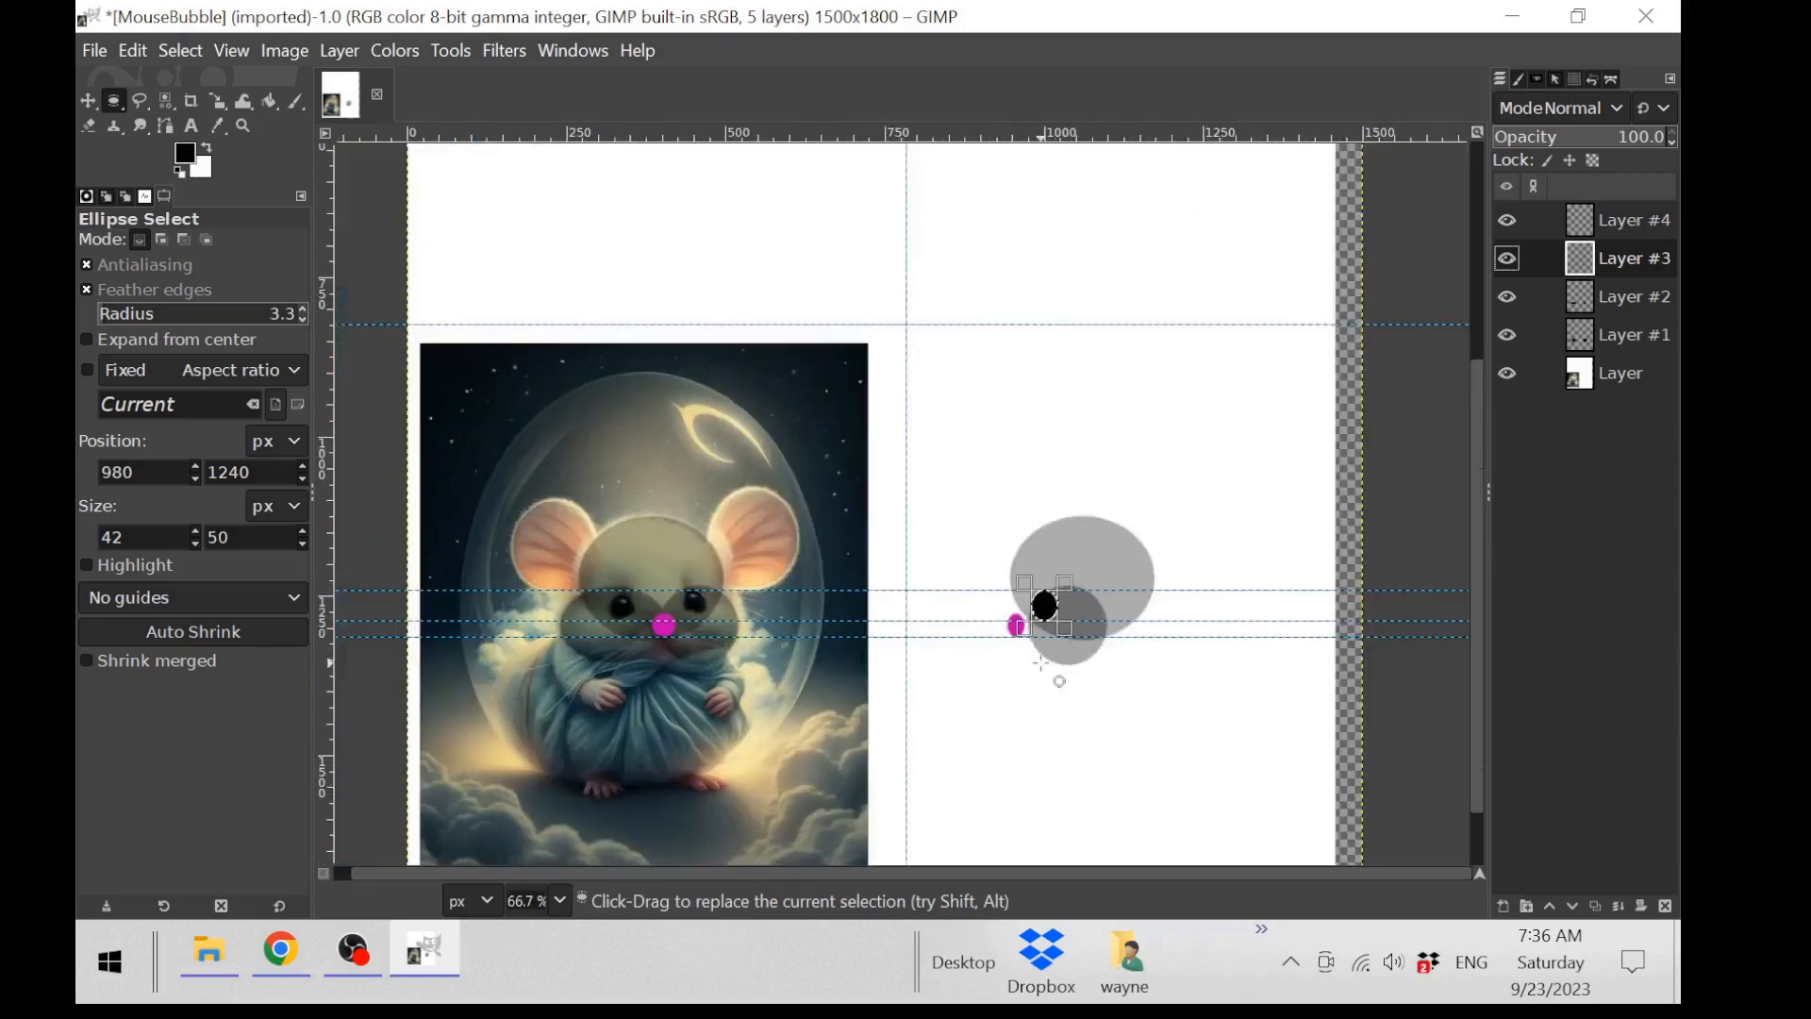
pyautogui.scroll(-2, 972, 660)
pyautogui.keyDown('ctrl'); pyautogui.scroll(3, 868, 644); pyautogui.keyUp('ctrl')
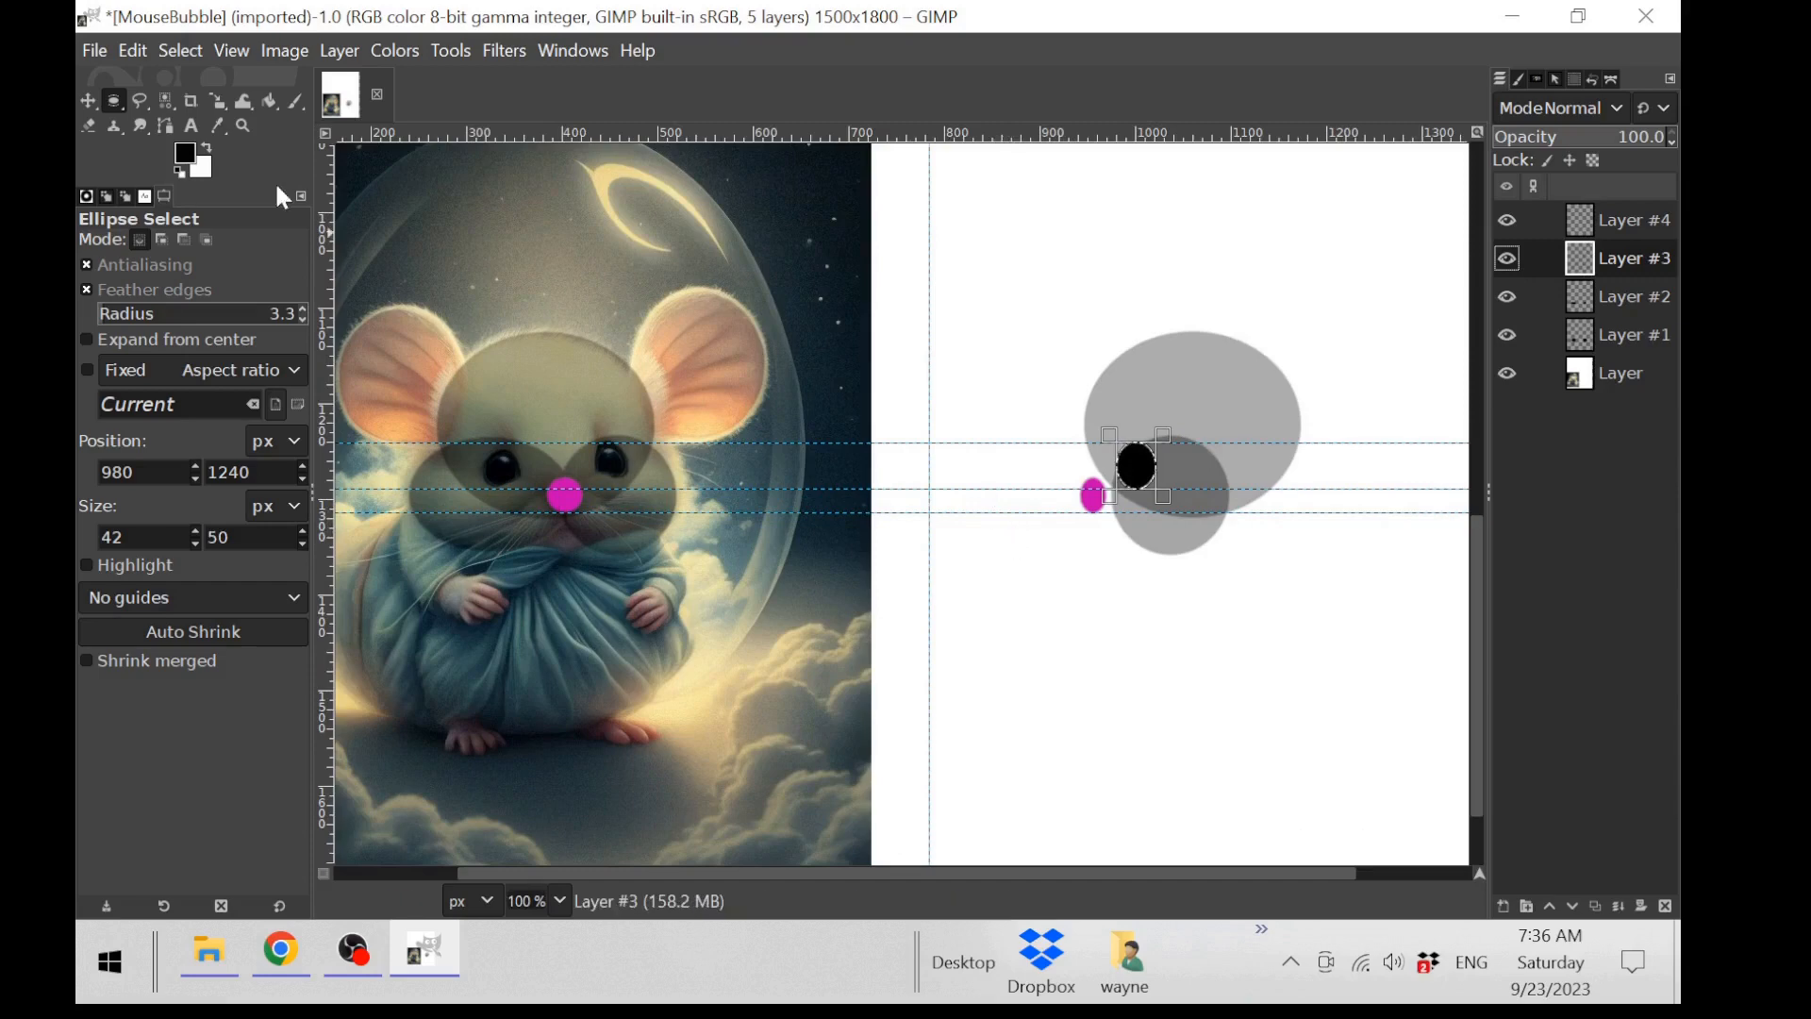
pyautogui.click(89, 99)
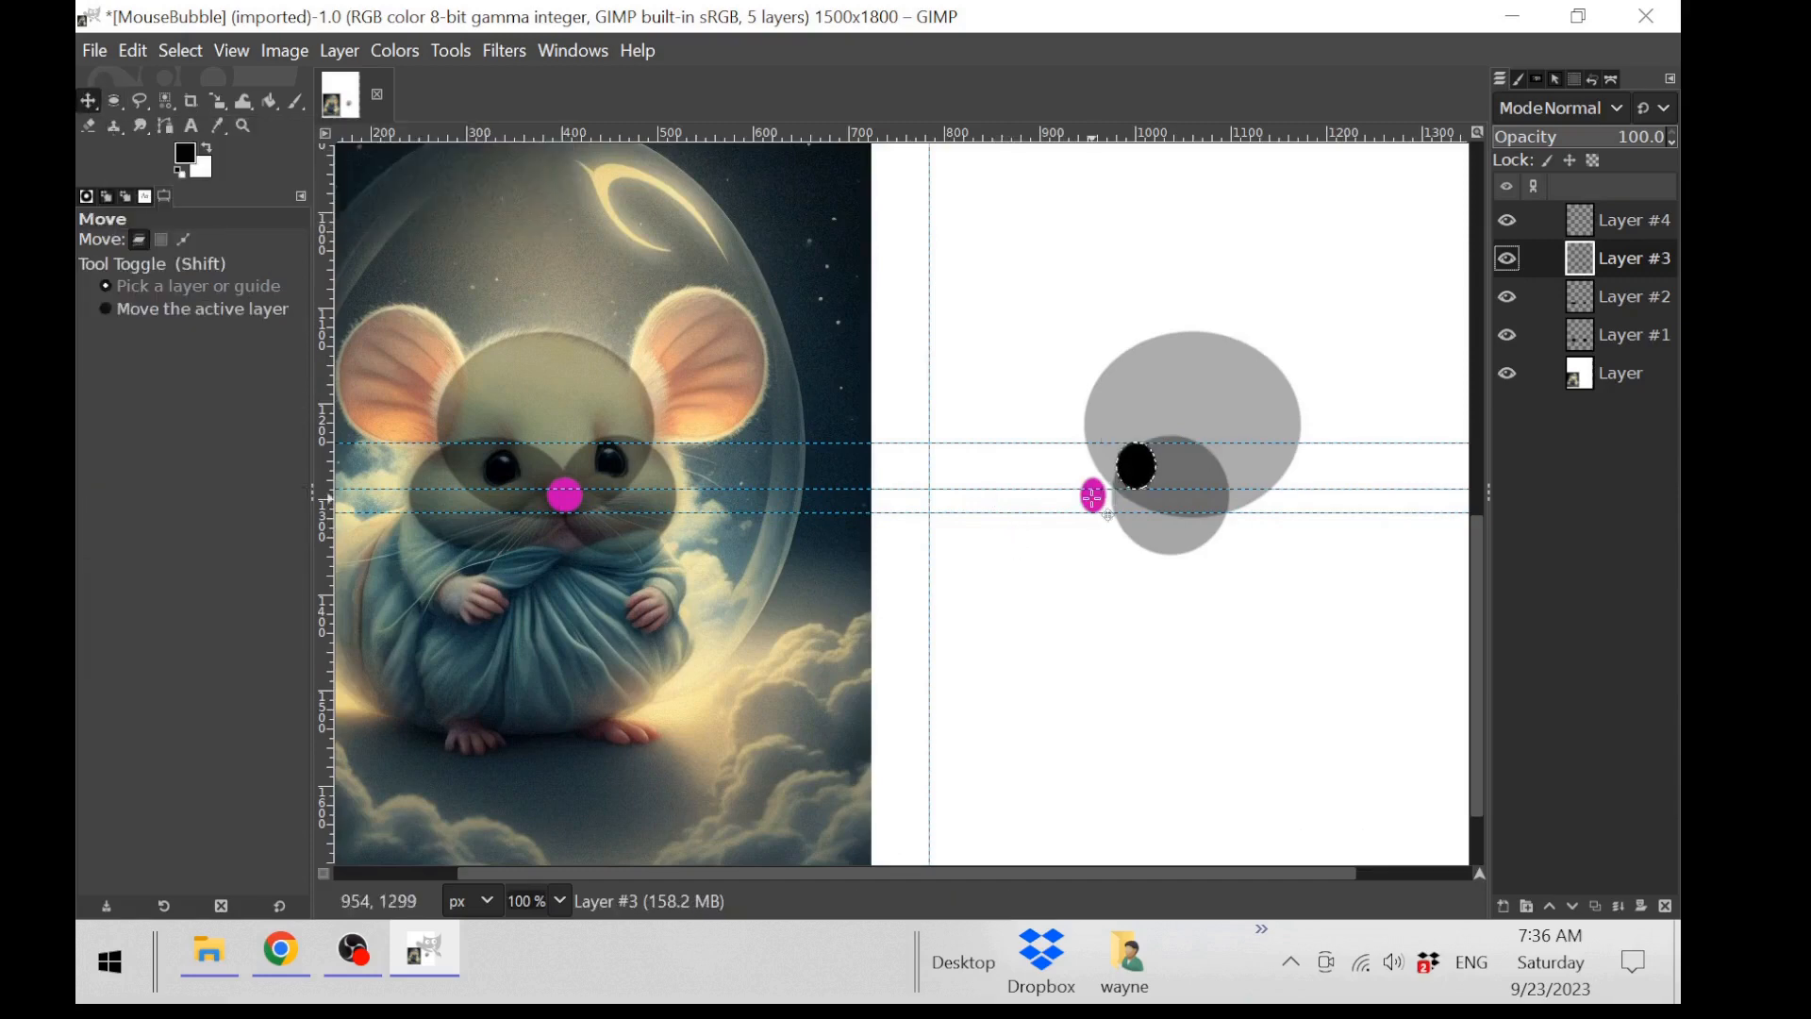
pyautogui.moveTo(1012, 515)
pyautogui.mouseDown()
pyautogui.moveTo(1141, 342)
pyautogui.moveTo(1143, 293)
pyautogui.moveTo(1167, 286)
pyautogui.mouseUp()
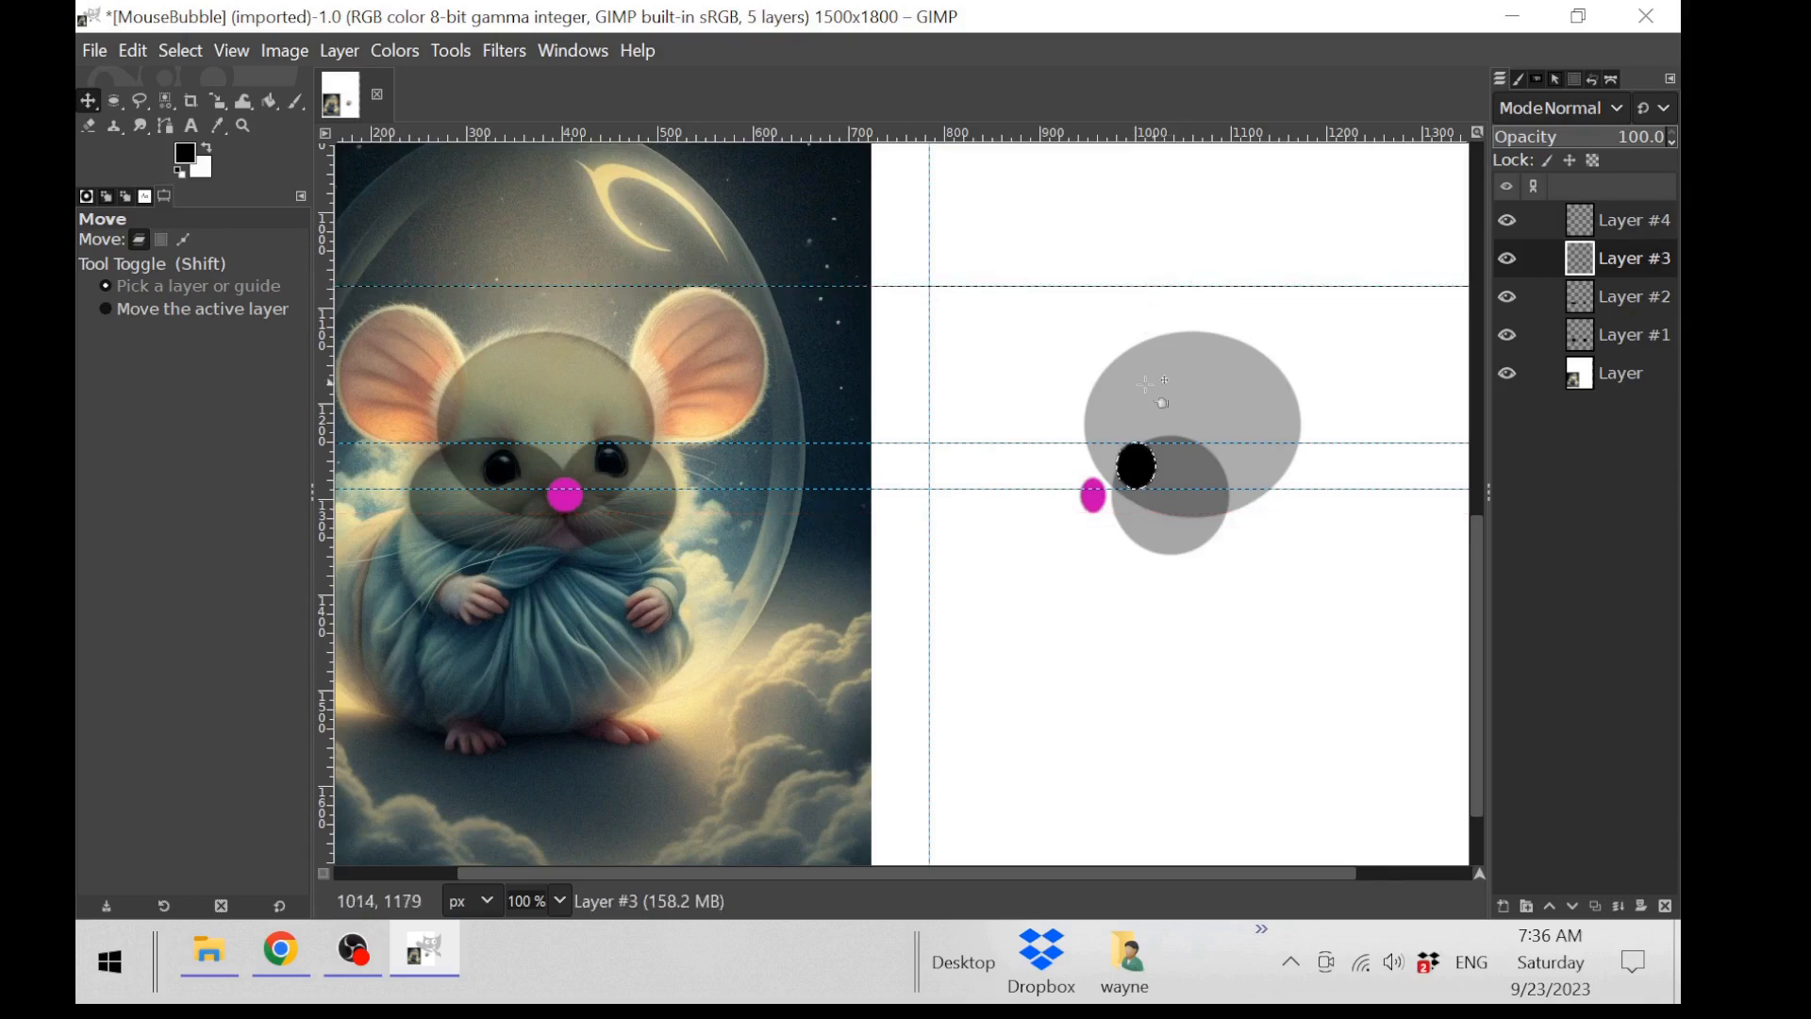
# Step: Select an ellipse of about 102 × 169 px for the side-view ear at the back of the head and fill it with magenta c801b1
pyautogui.click(113, 106)
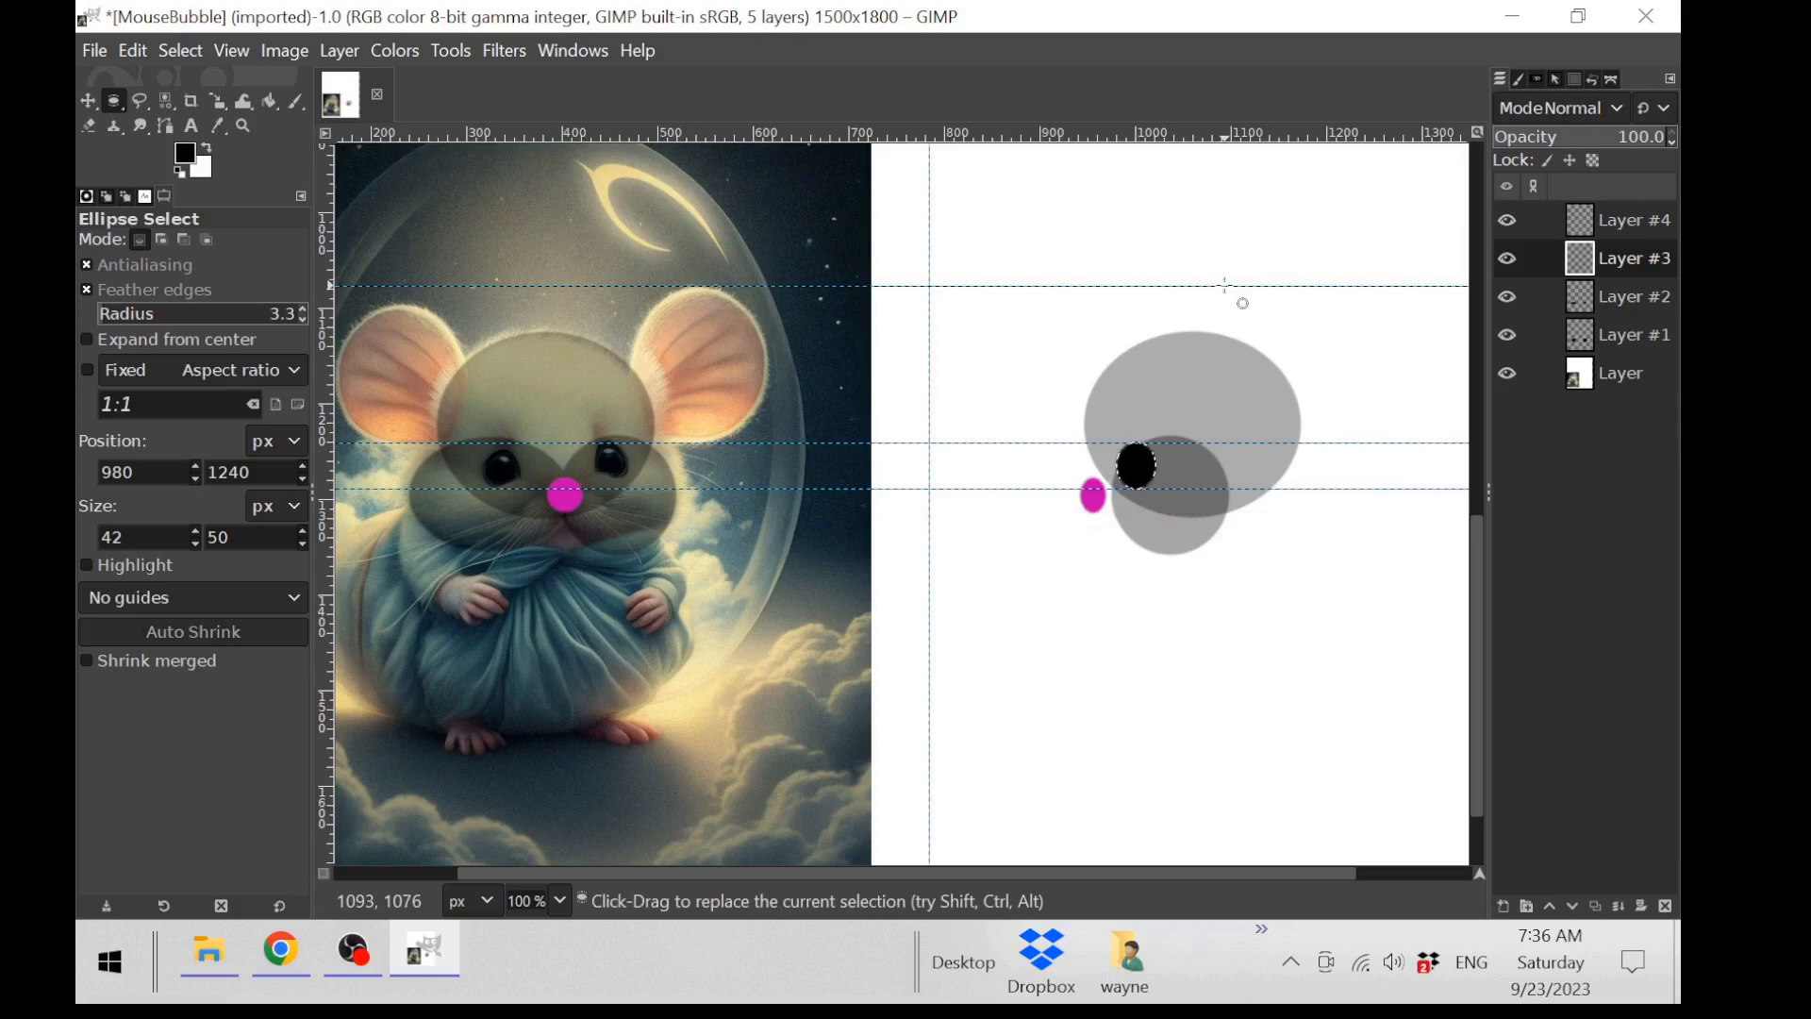
pyautogui.moveTo(1225, 286); pyautogui.dragTo(1323, 445)
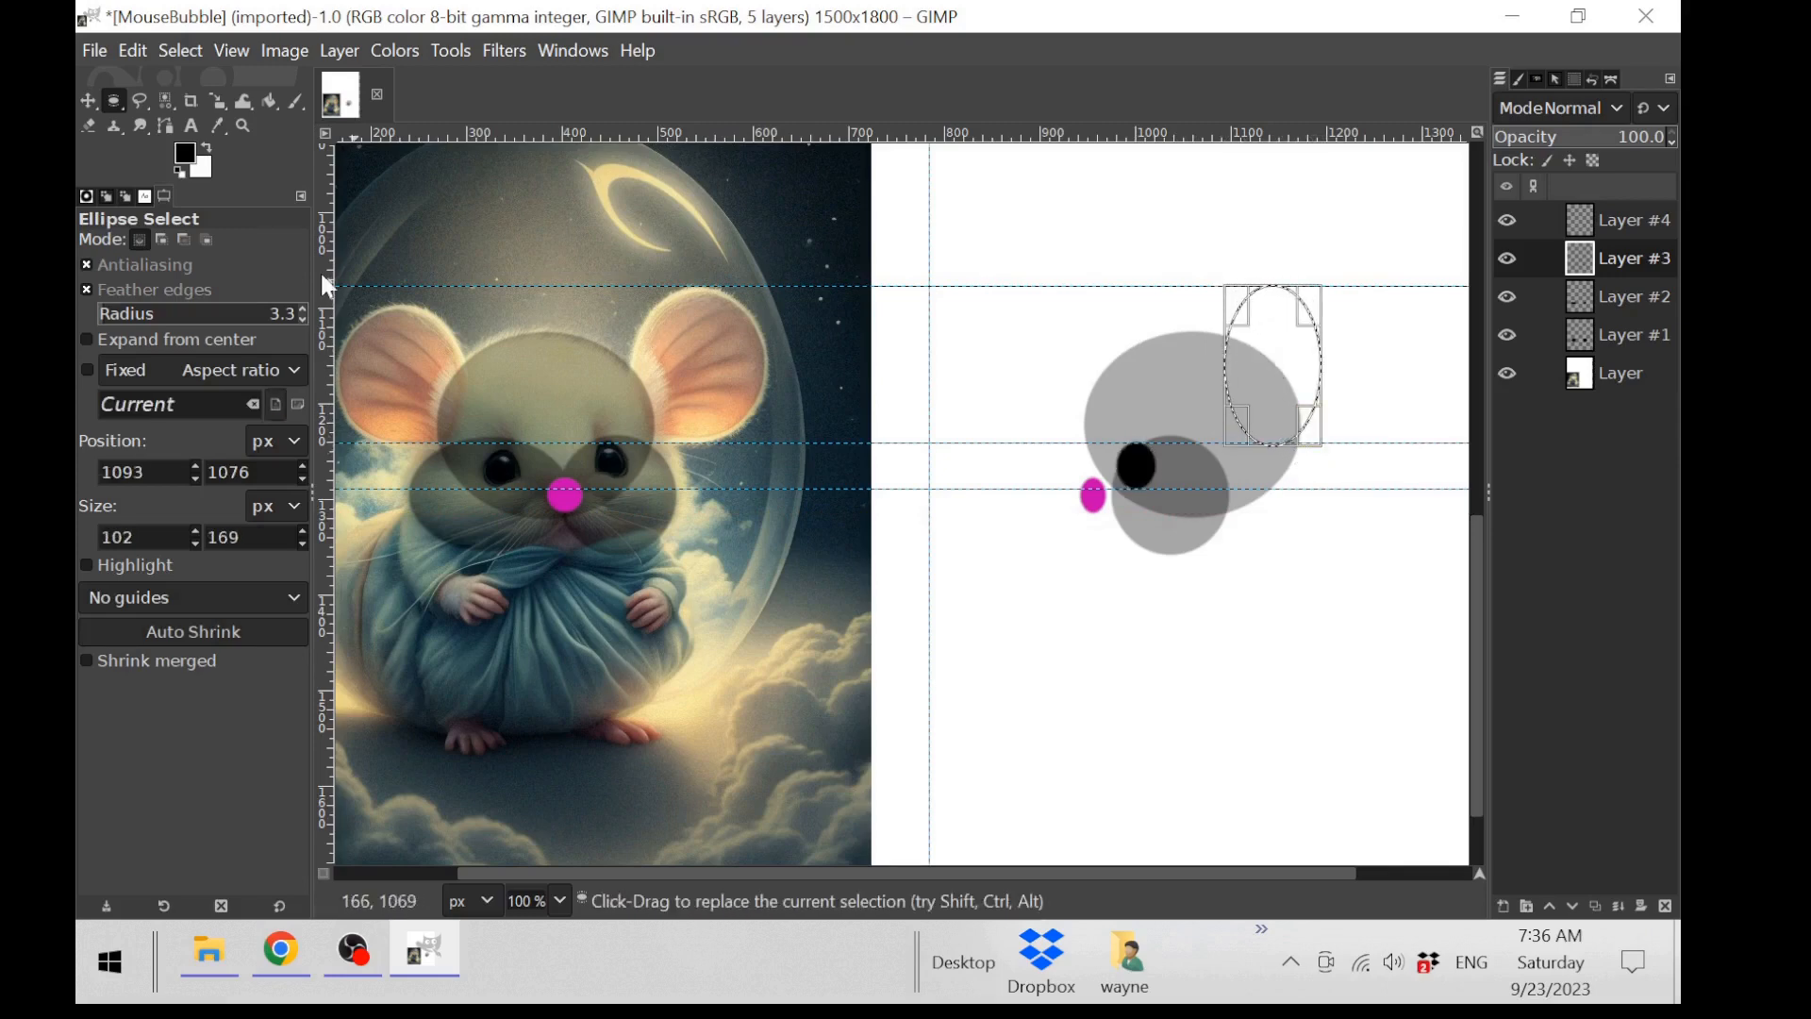
pyautogui.click(188, 156)
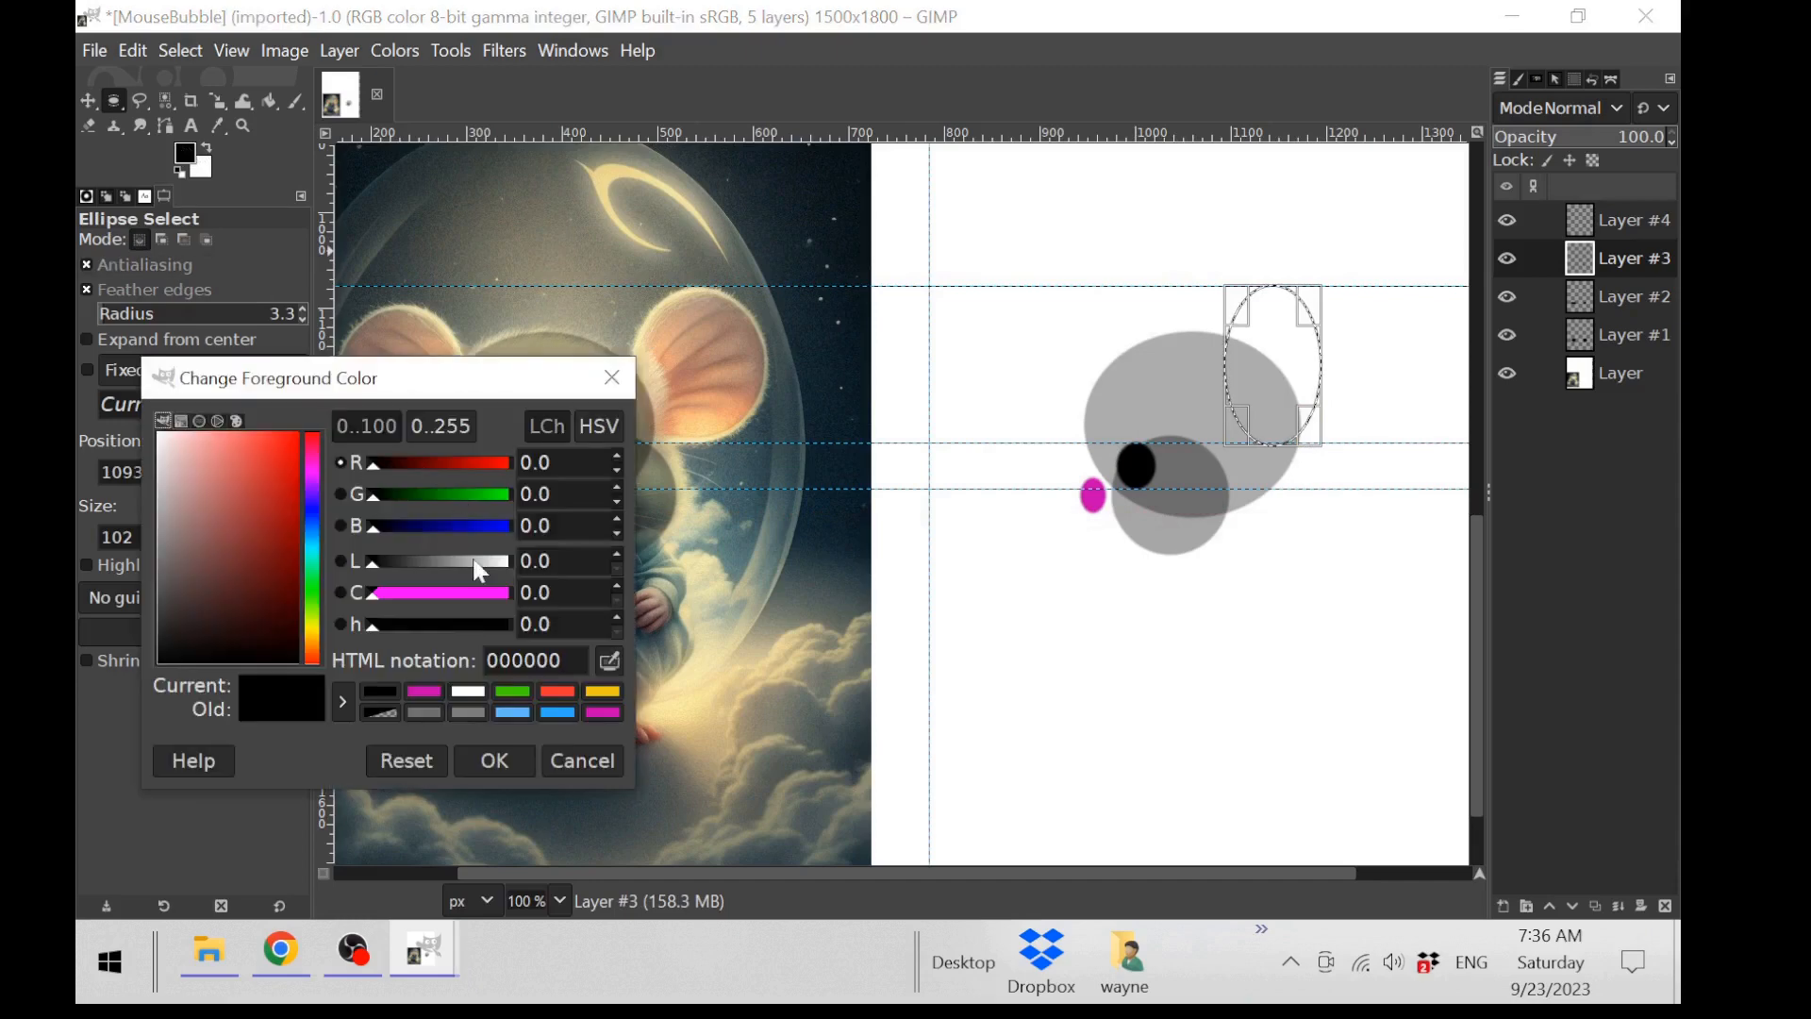
pyautogui.click(427, 692)
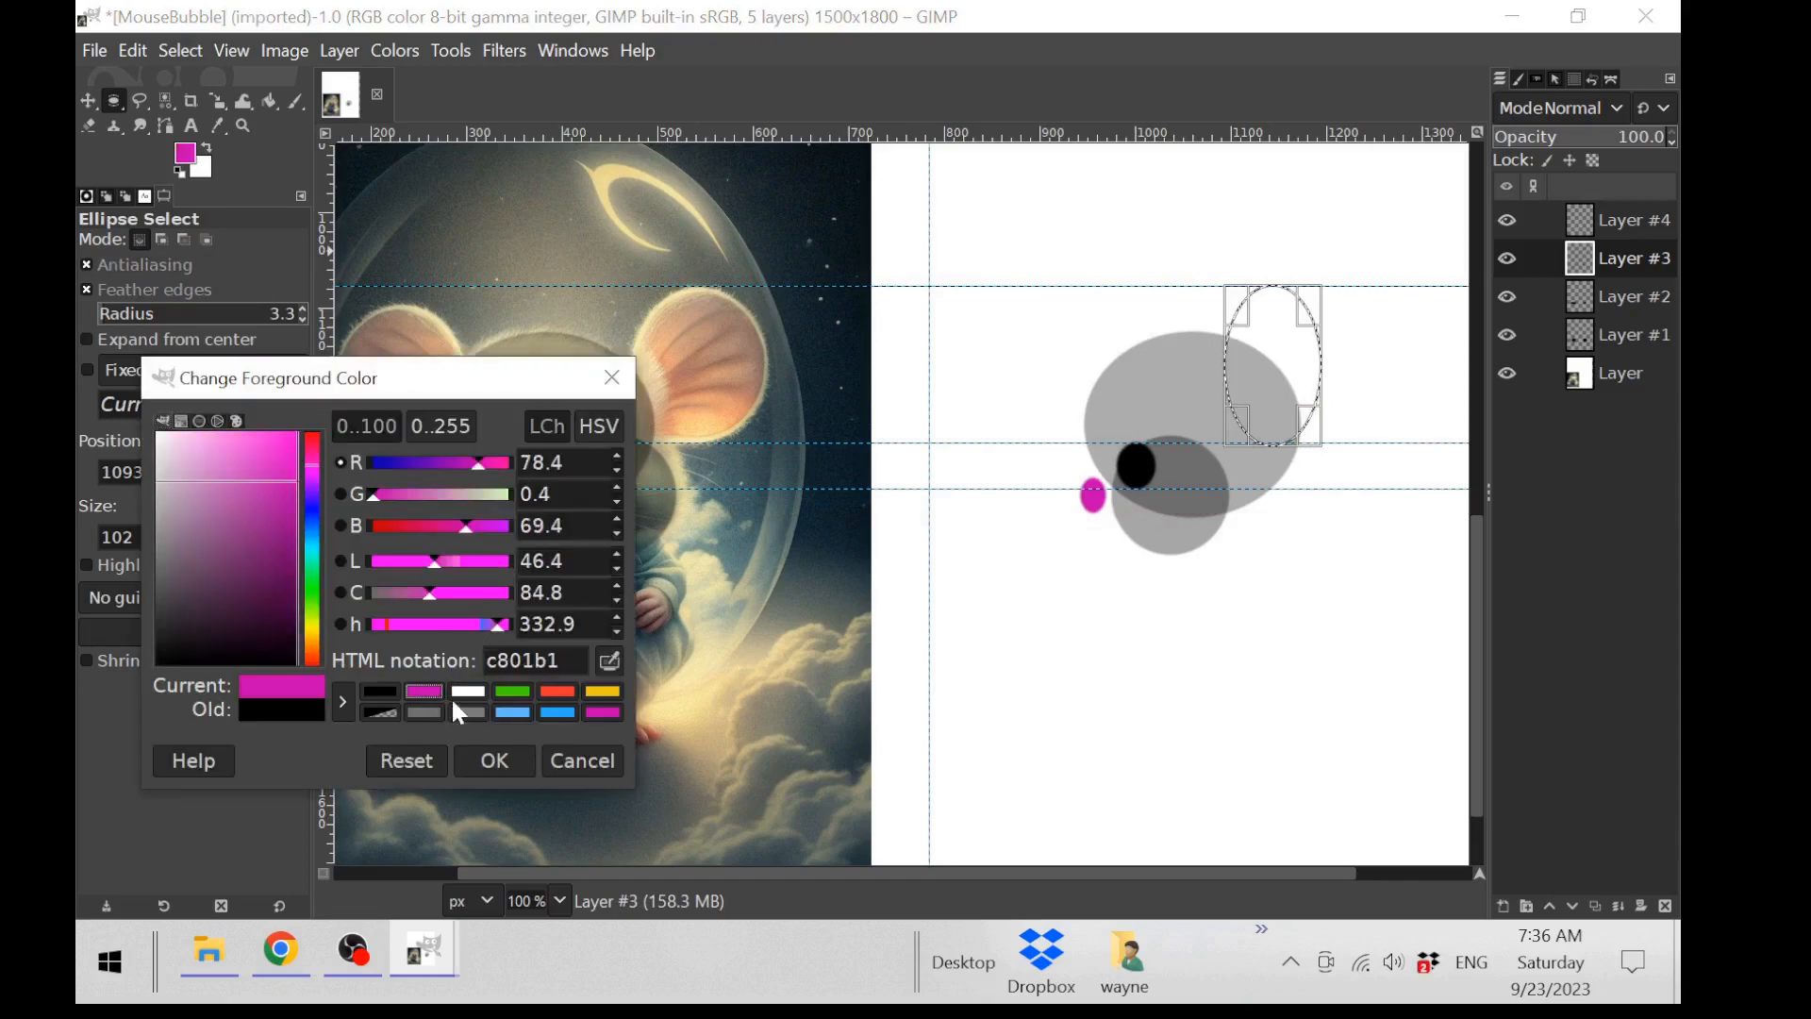
pyautogui.click(495, 761)
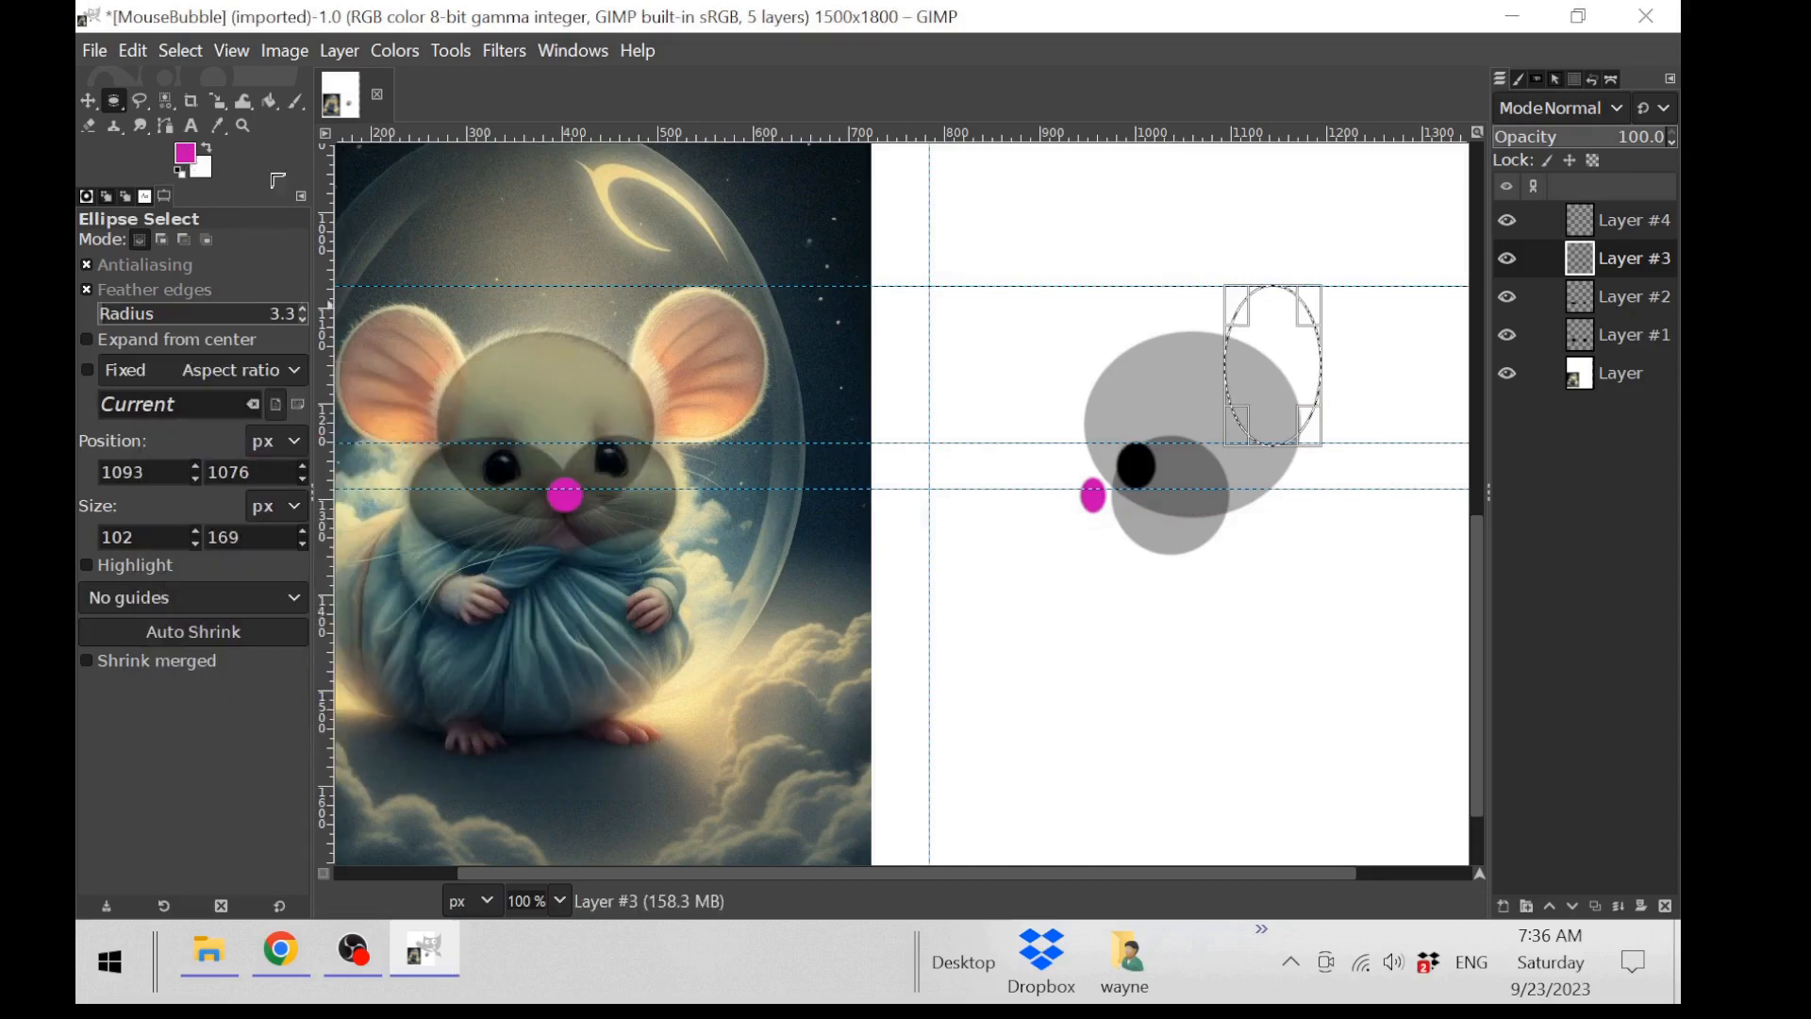
pyautogui.moveTo(185, 152); pyautogui.dragTo(1243, 374)
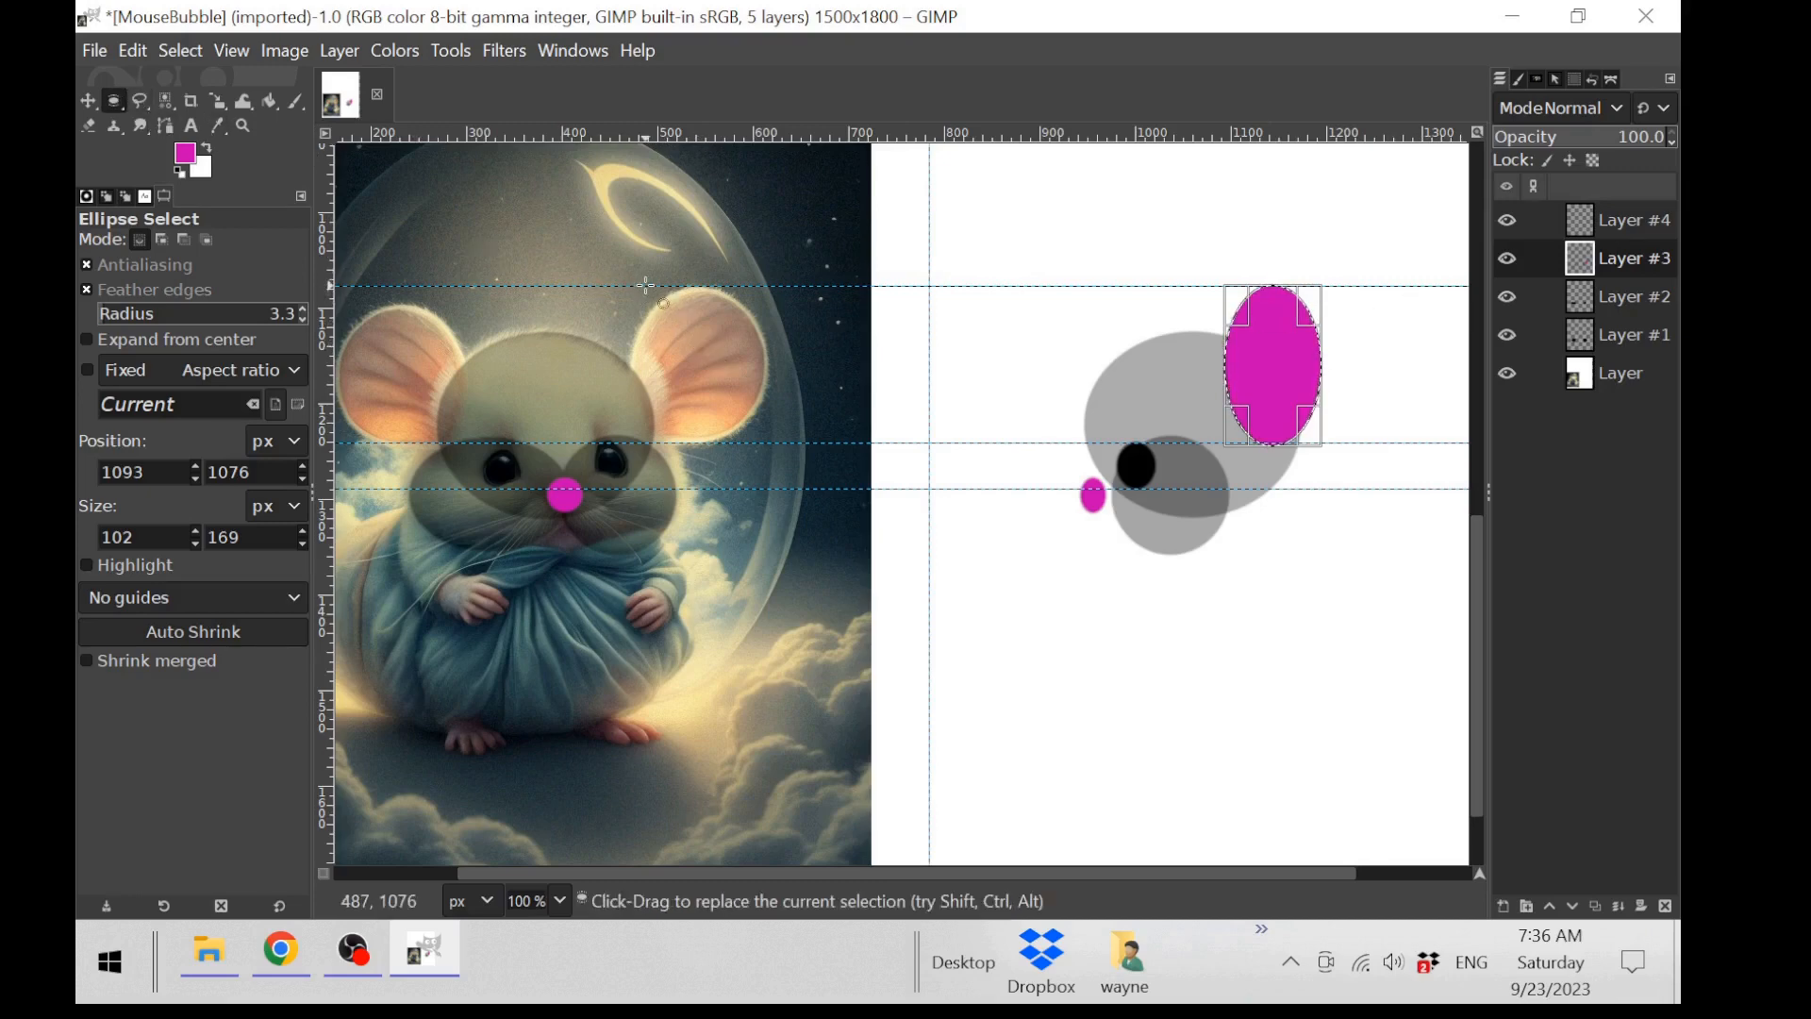
# Step: Select an ellipse of about 152 × 171 px over the picture's right ear and fill it with the same magenta
pyautogui.moveTo(646, 285); pyautogui.dragTo(772, 450)
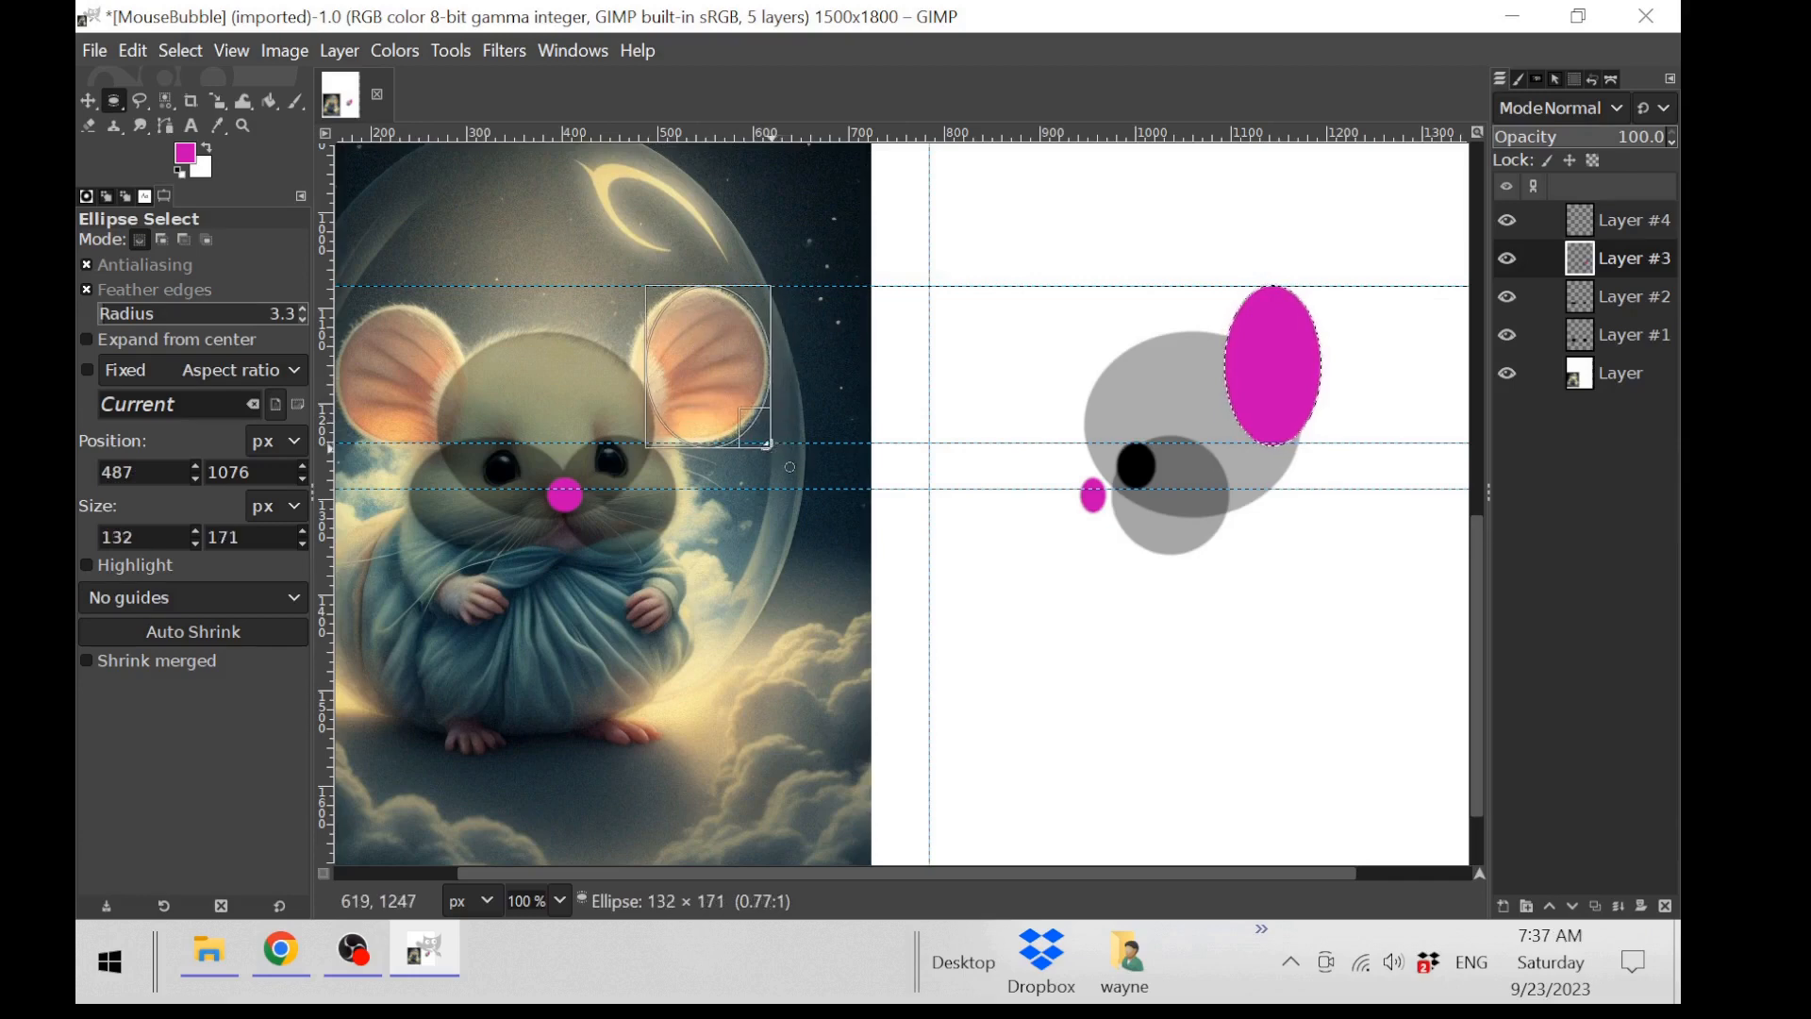
pyautogui.moveTo(661, 368); pyautogui.dragTo(645, 368)
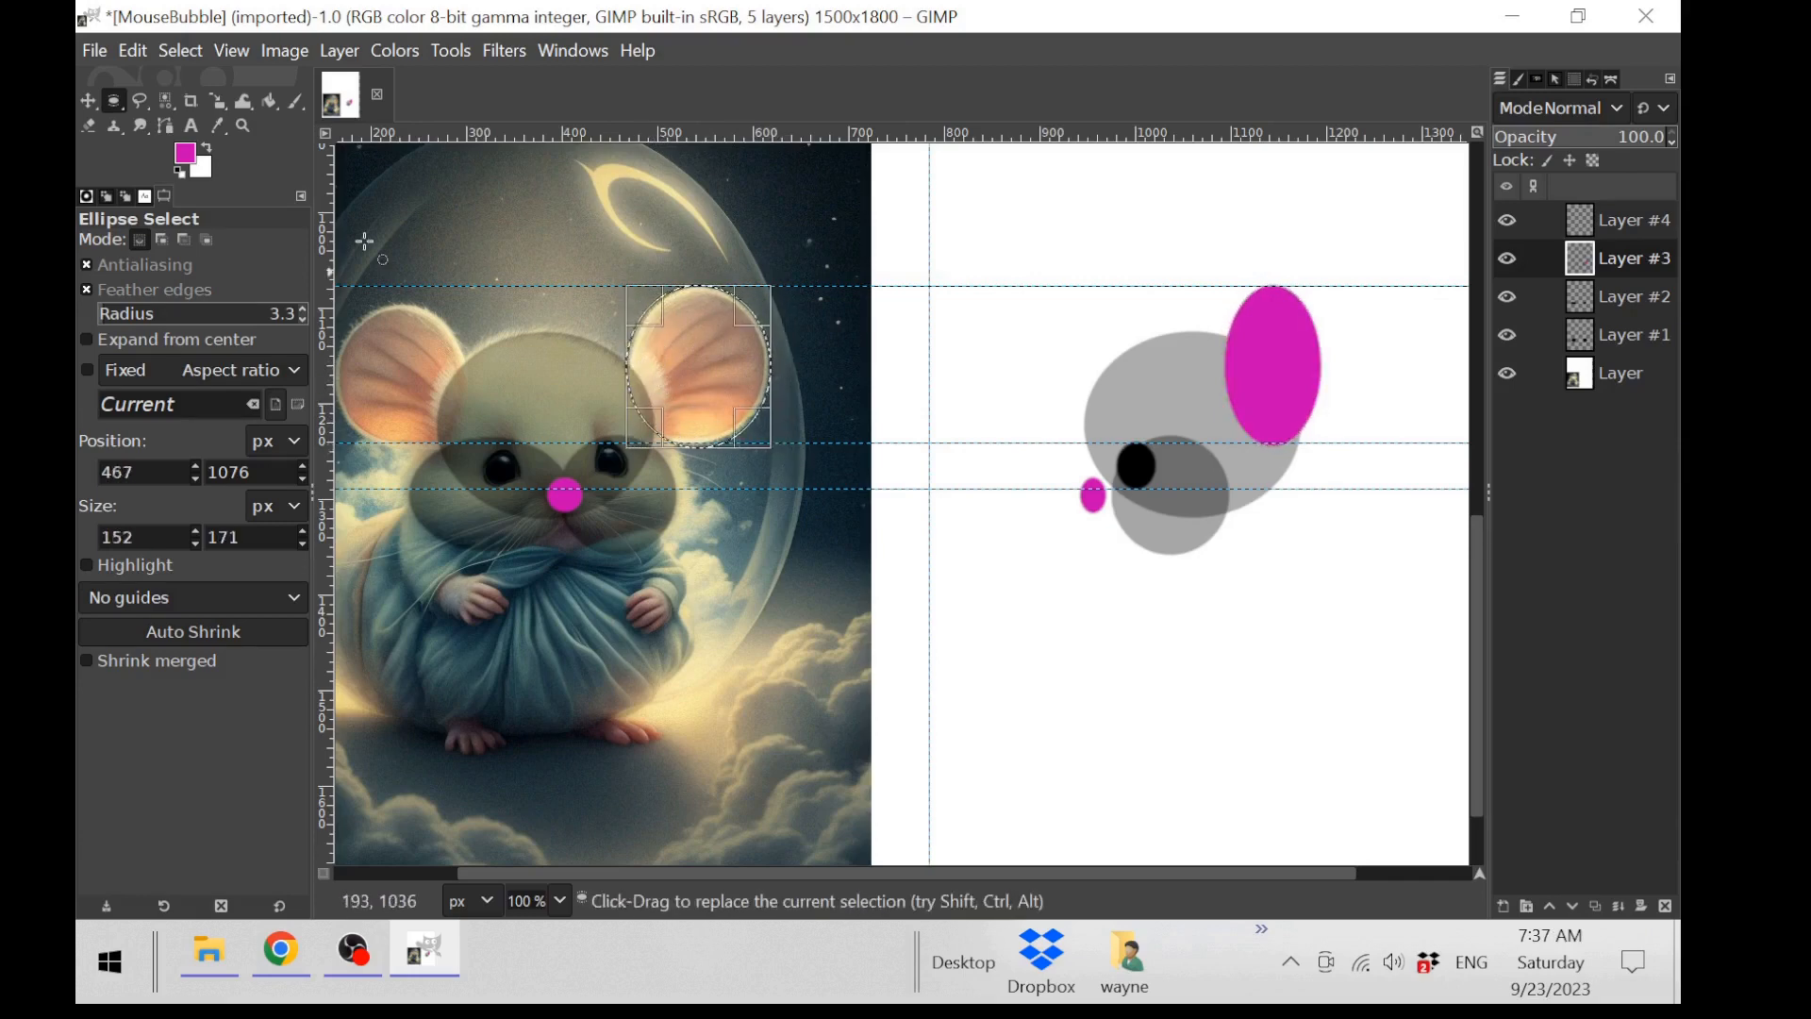
pyautogui.moveTo(193, 157); pyautogui.dragTo(709, 370)
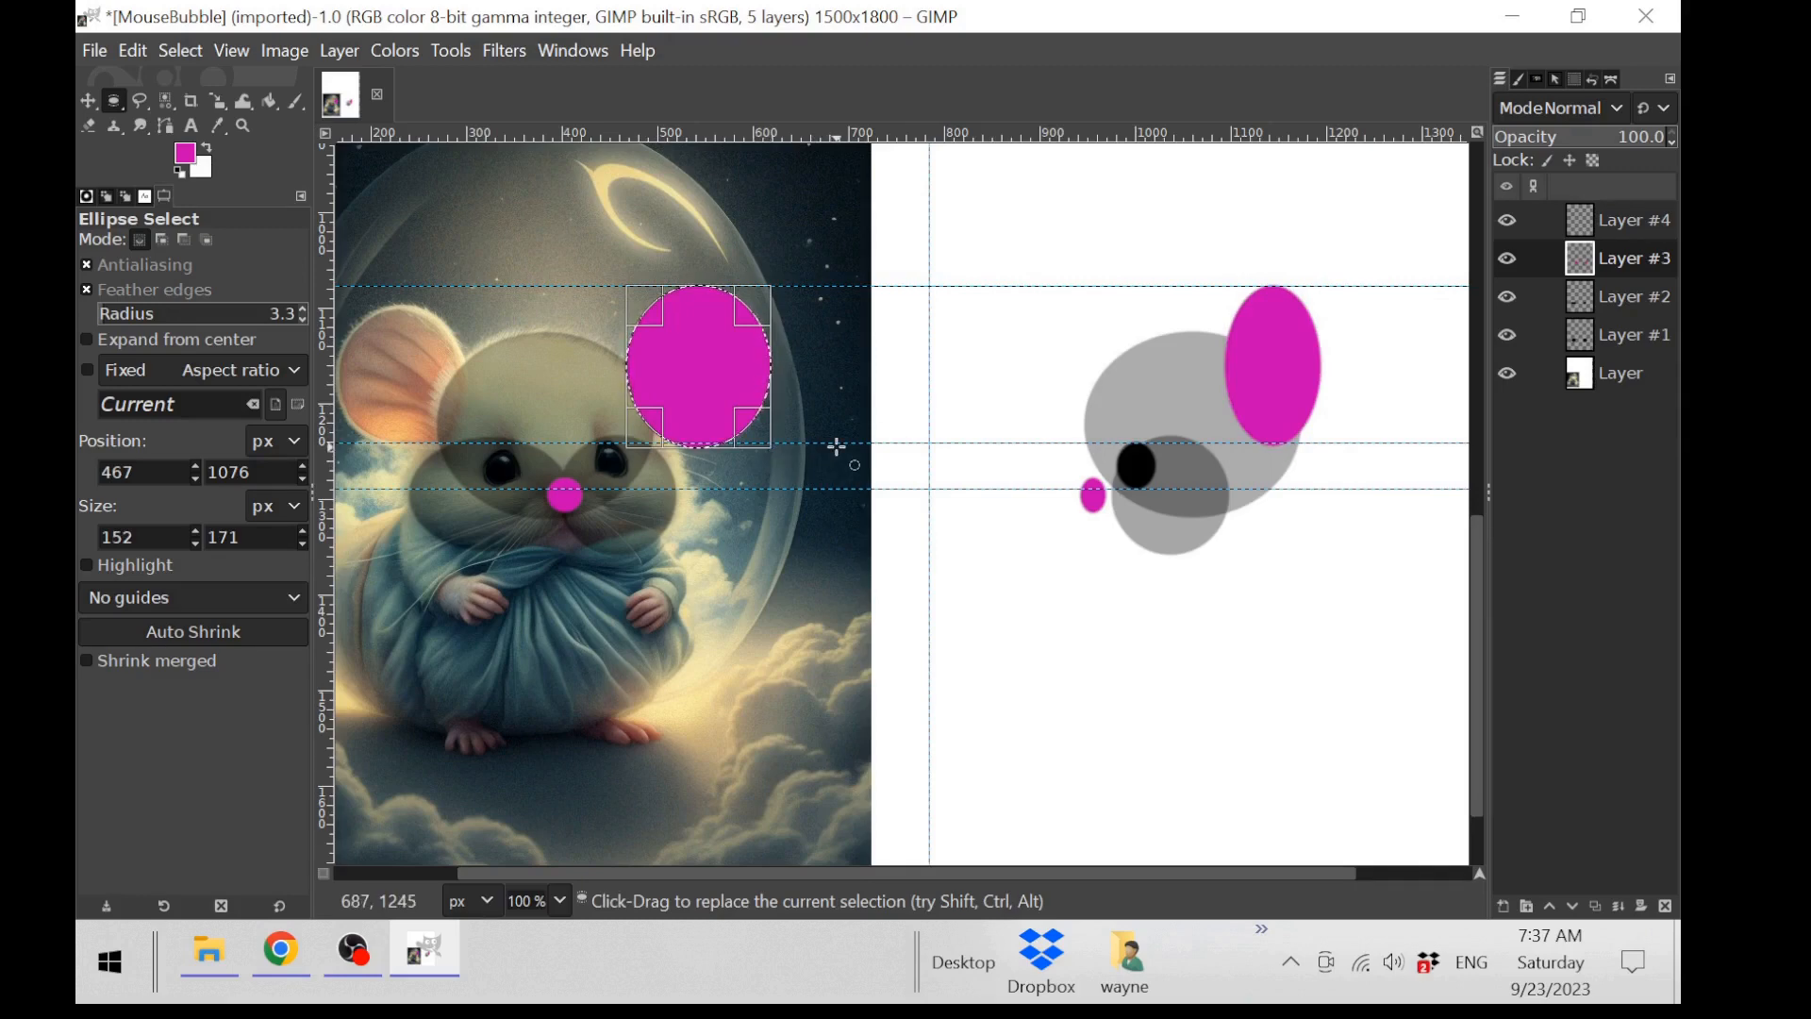
# Step: Copy the magenta ear ellipse, paste it over the picture's left ear, and anchor it to Layer #3
pyautogui.hotkey('ctrl', 'c')
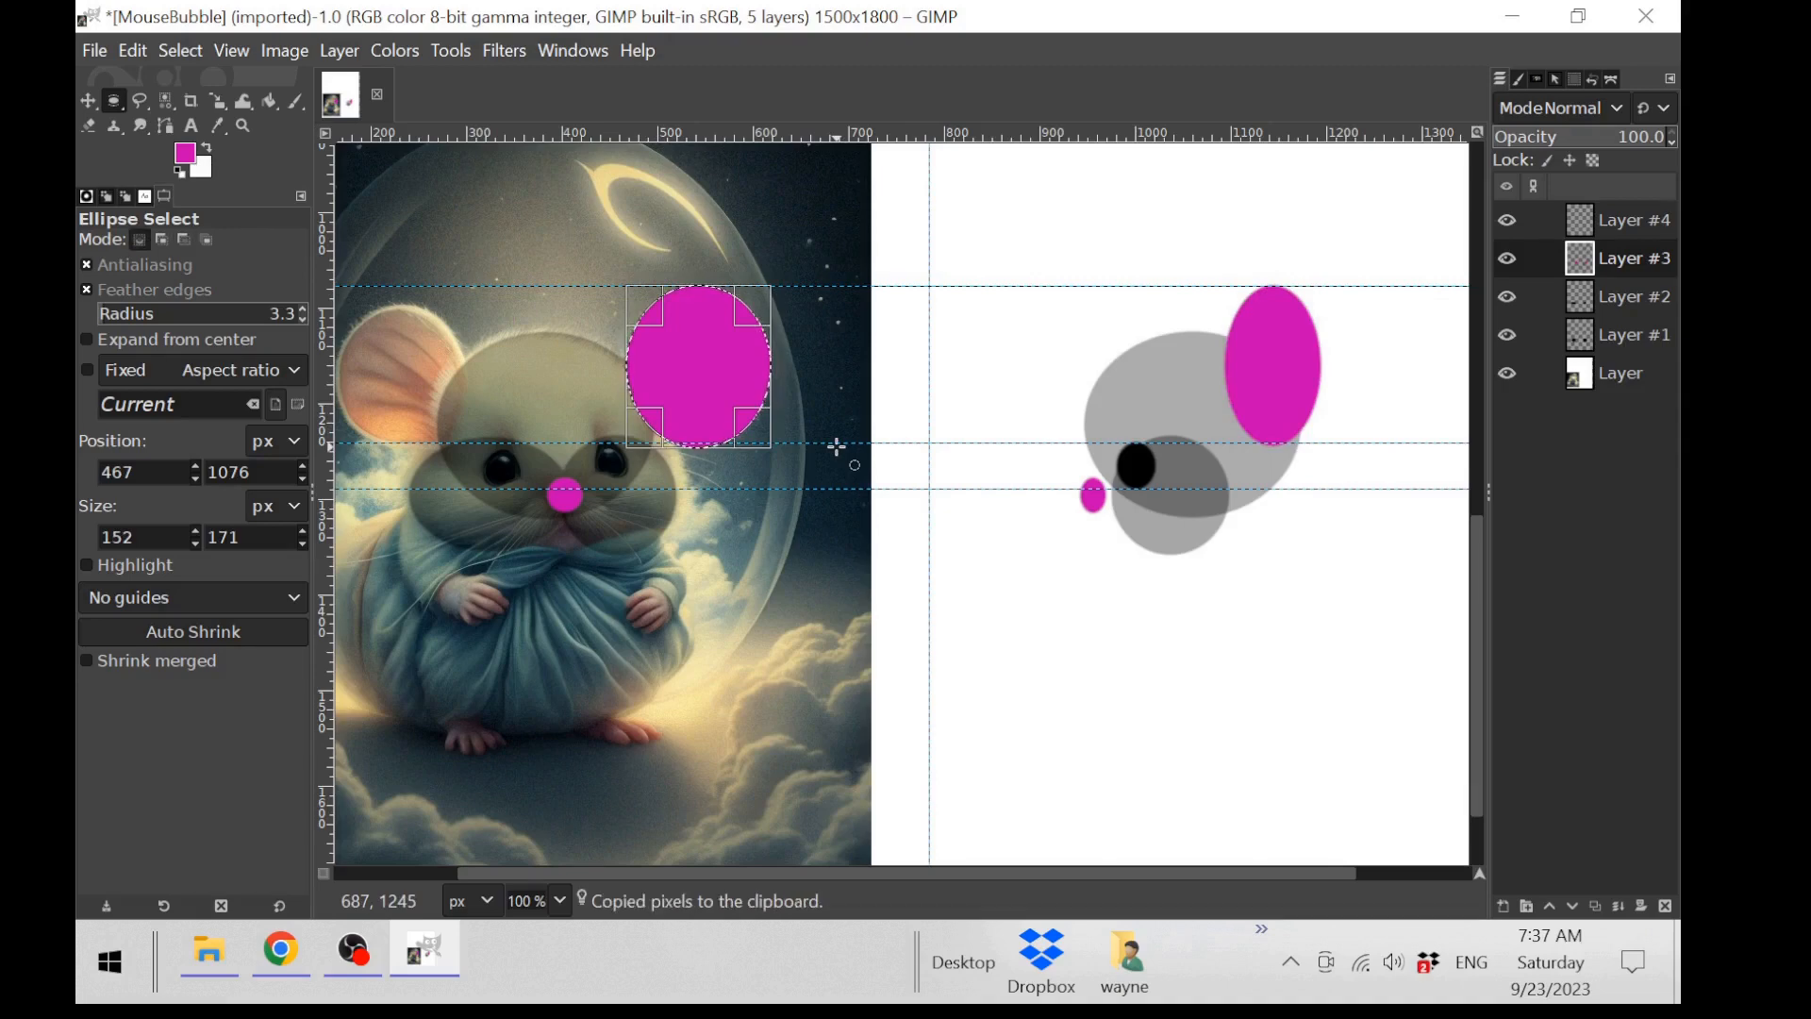
pyautogui.click(518, 318)
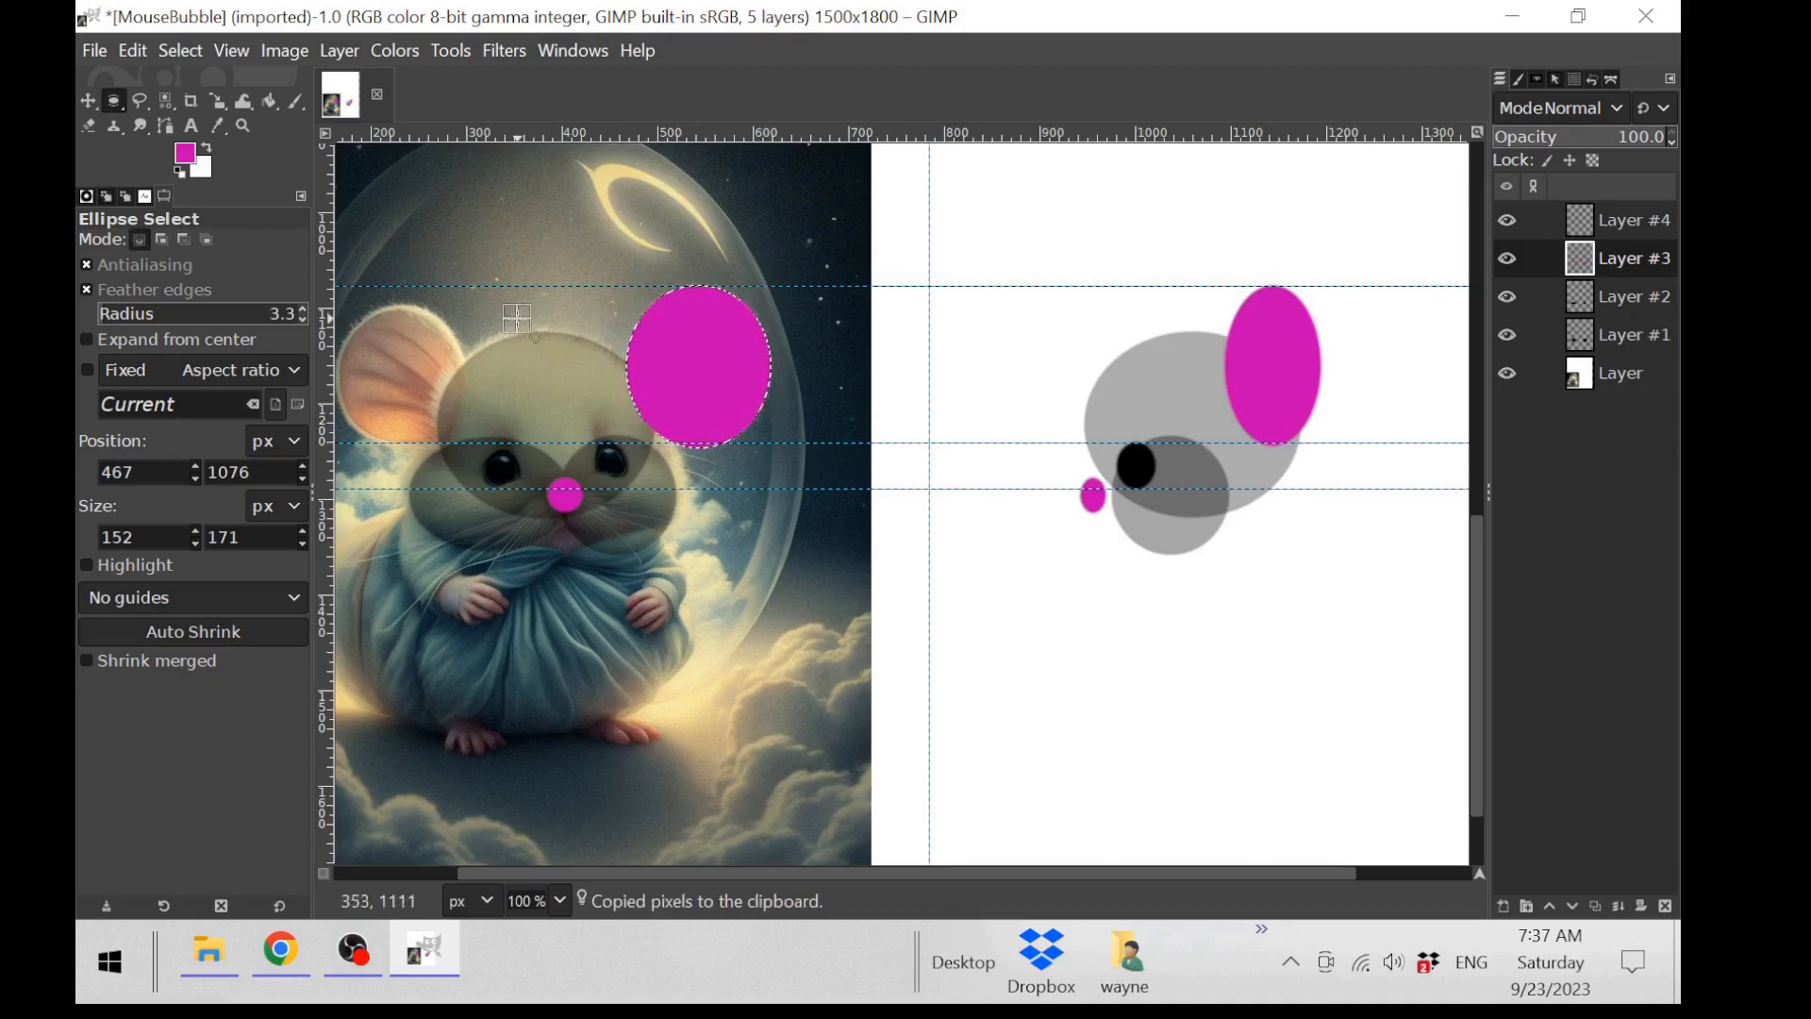
pyautogui.hscroll(-4, 767, 295)
pyautogui.moveTo(505, 228); pyautogui.dragTo(646, 399)
pyautogui.press('ctrl')
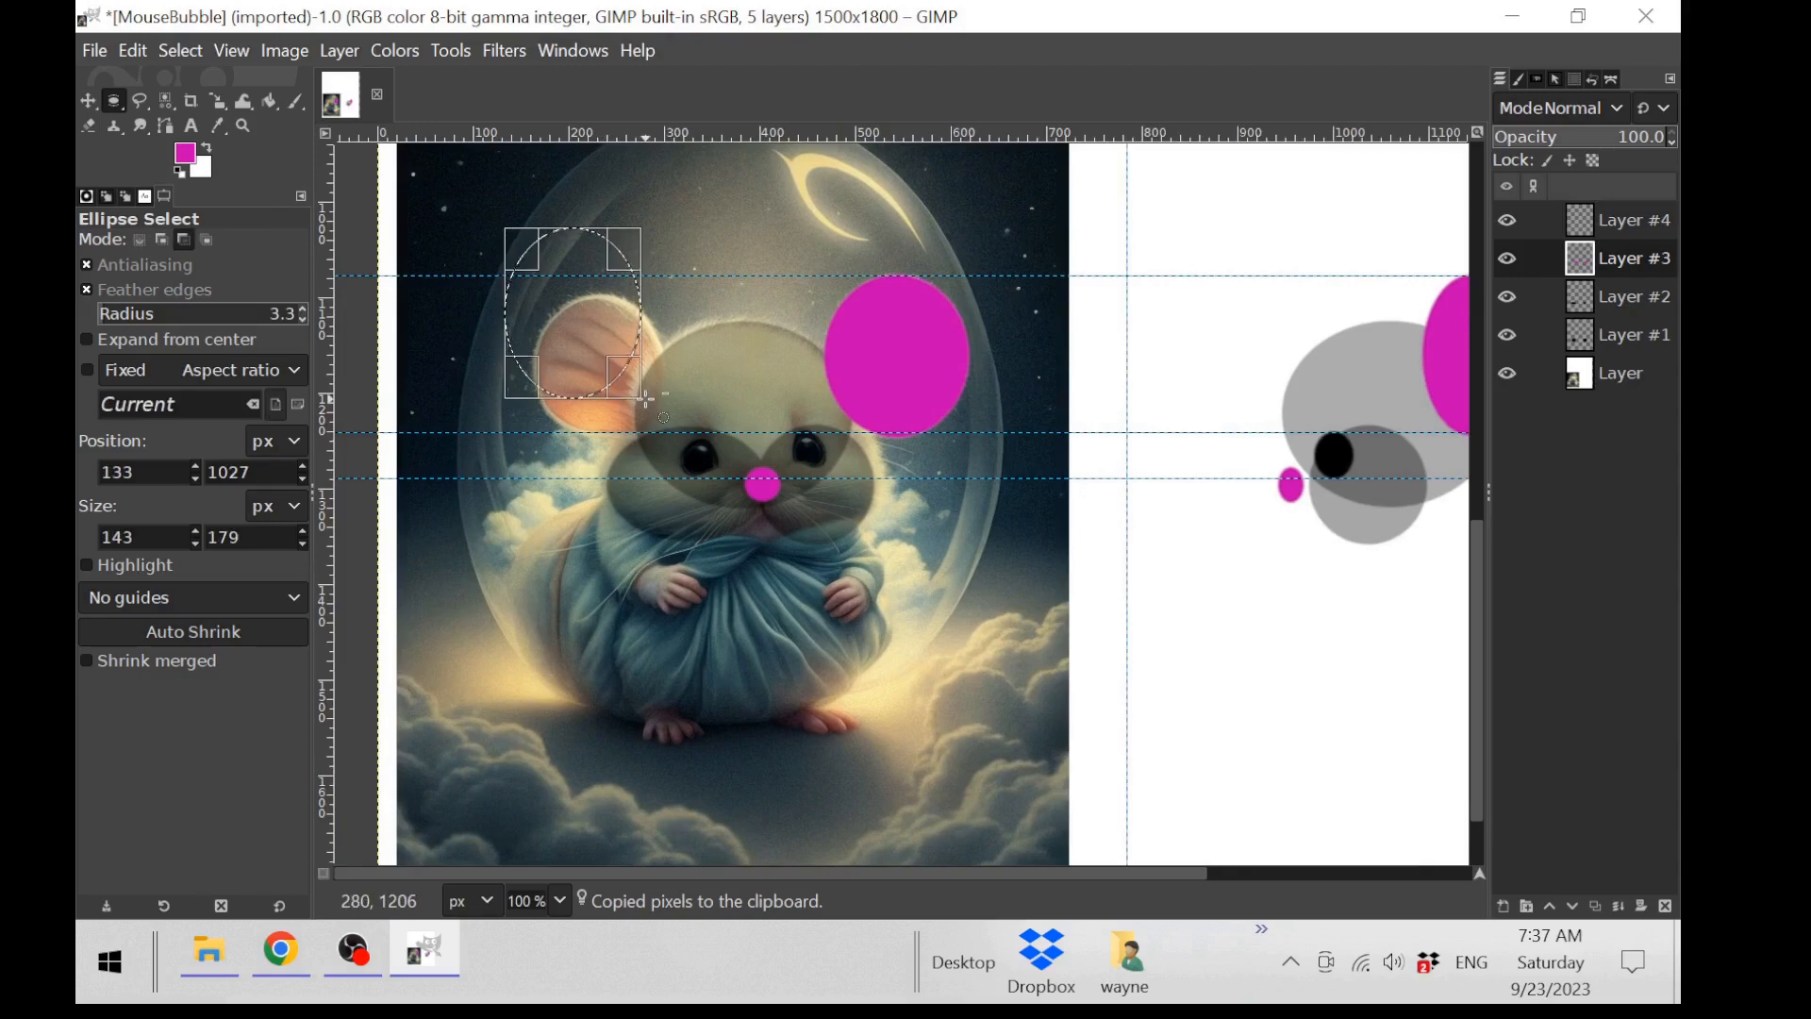
pyautogui.hotkey('ctrl', 'v')
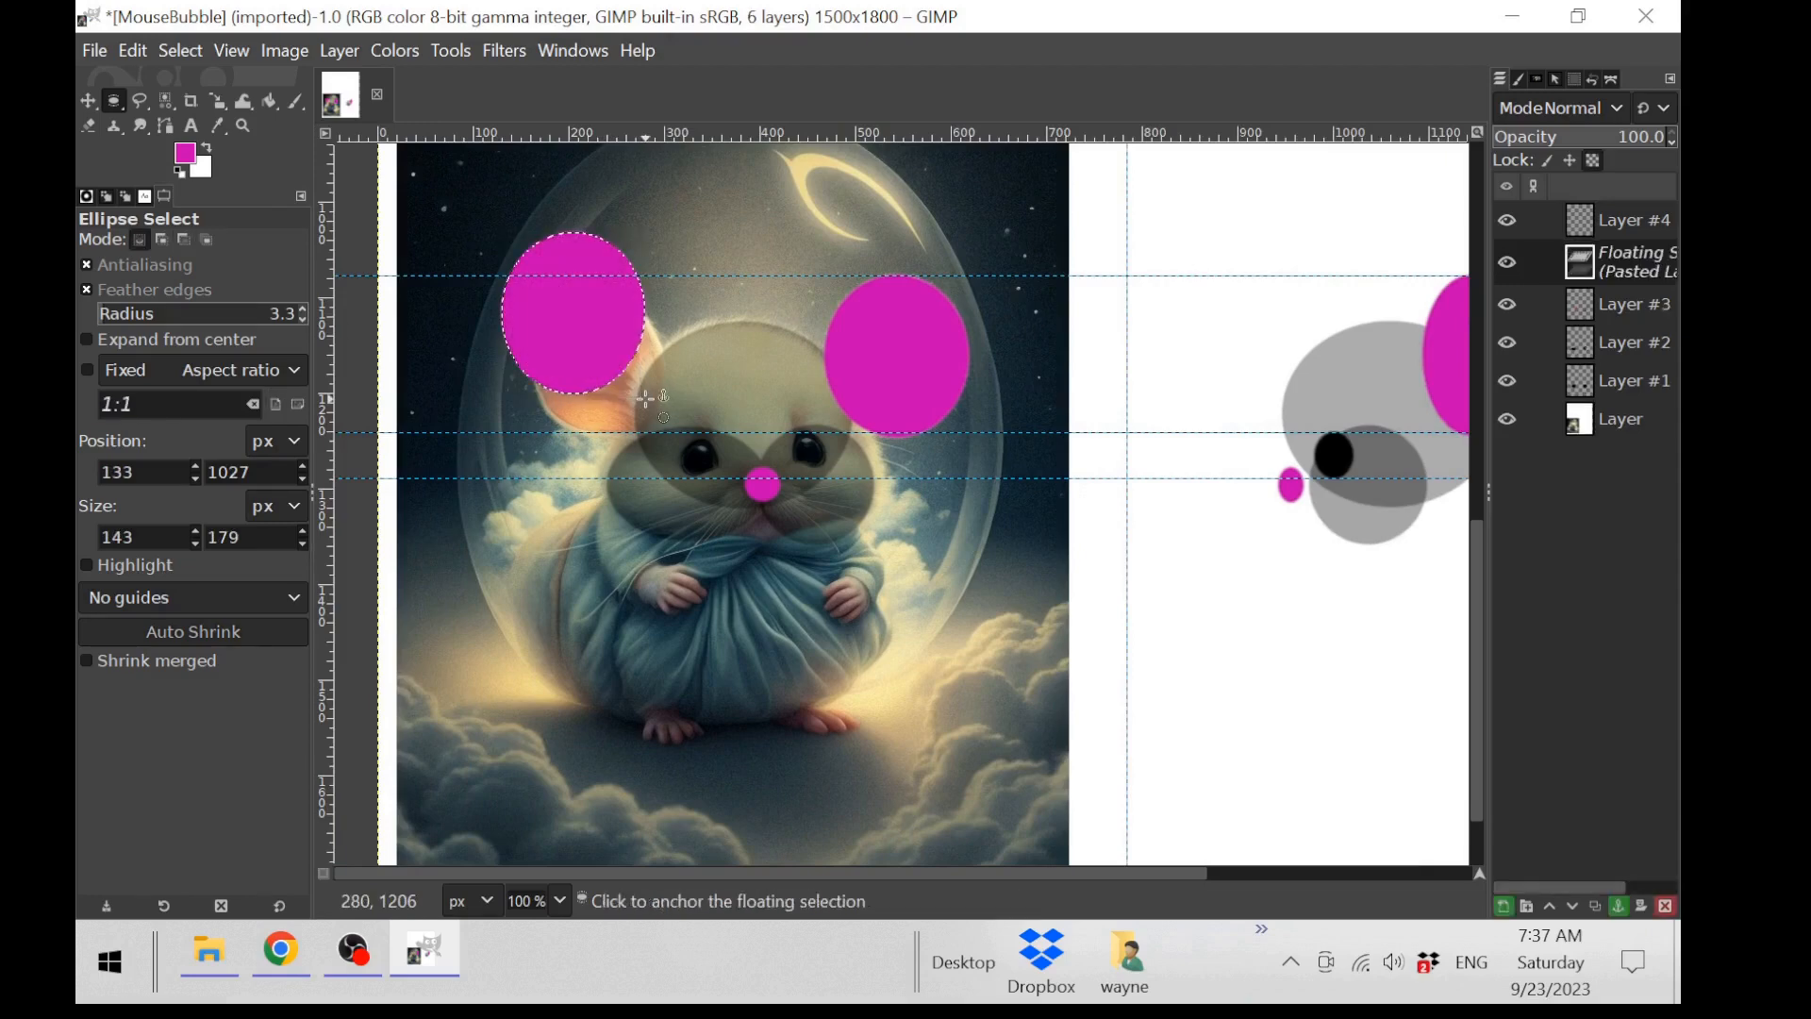
pyautogui.moveTo(577, 328); pyautogui.dragTo(598, 364)
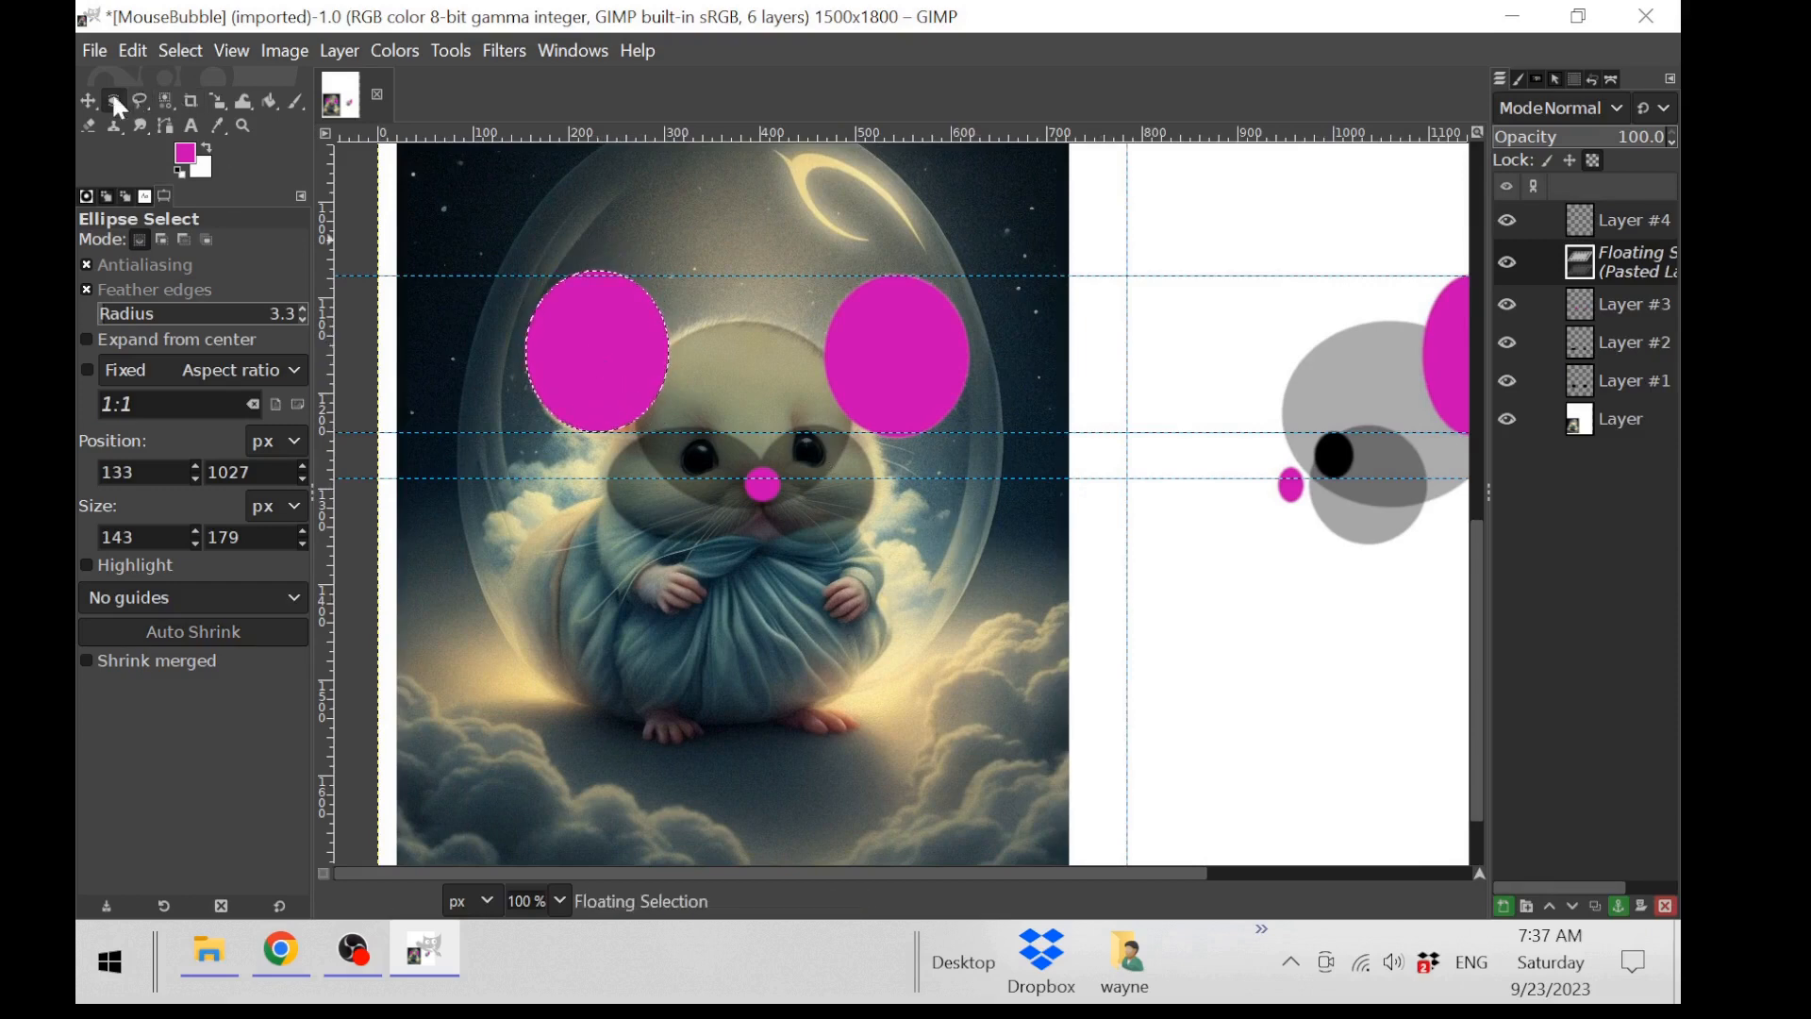
pyautogui.click(1121, 611)
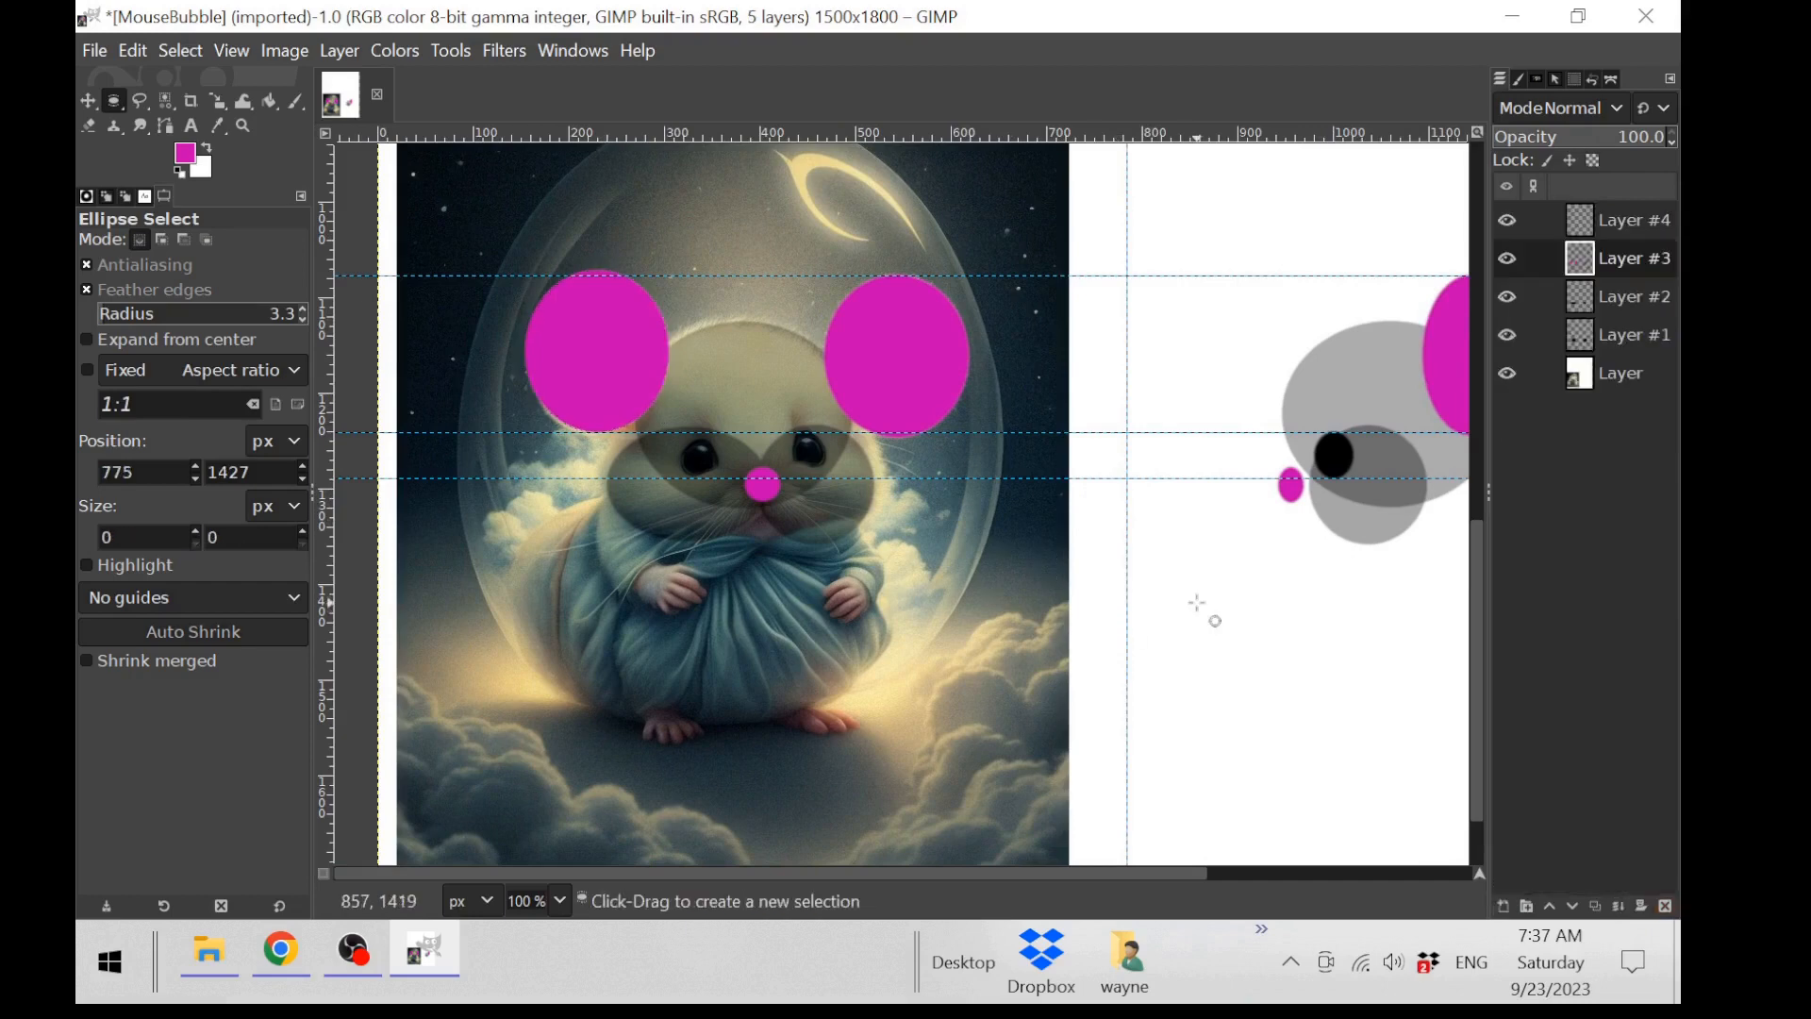
# Step: Make Layer #4 the active layer and lower its opacity to about 60.4
pyautogui.scroll(-3, 1206, 612)
pyautogui.moveTo(998, 870); pyautogui.dragTo(1075, 870)
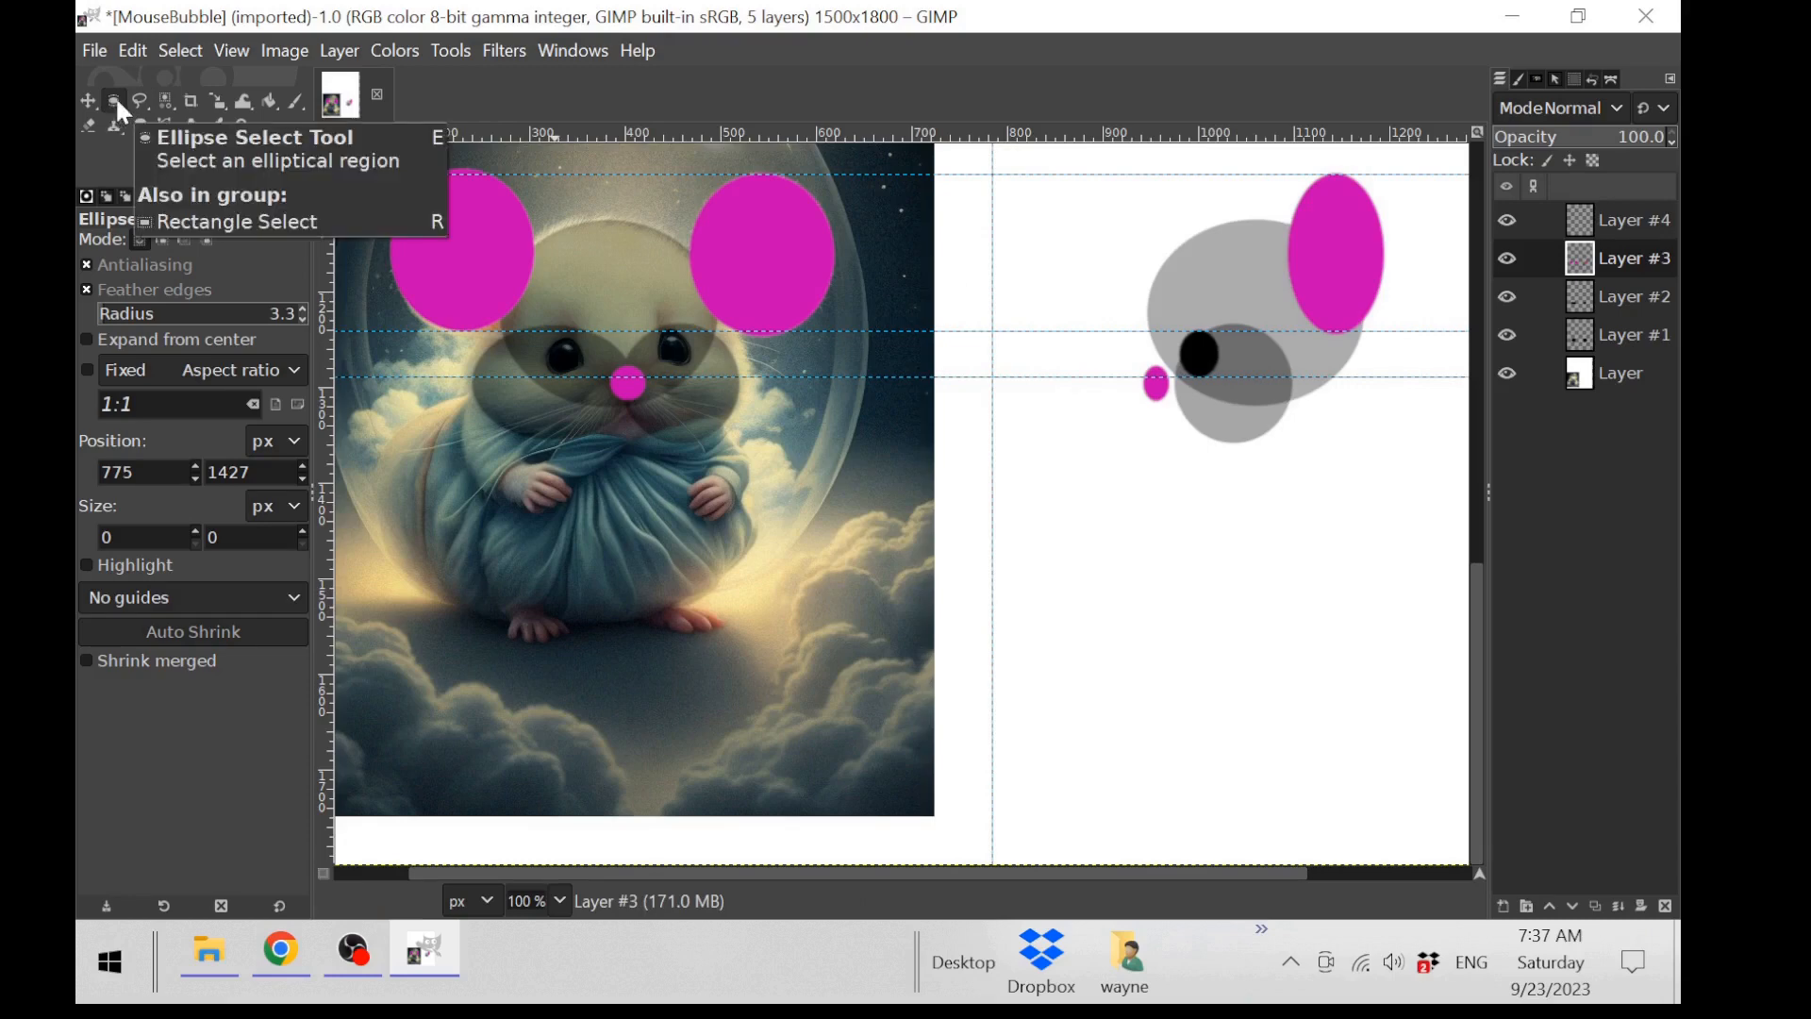
pyautogui.click(1509, 221)
pyautogui.click(1588, 220)
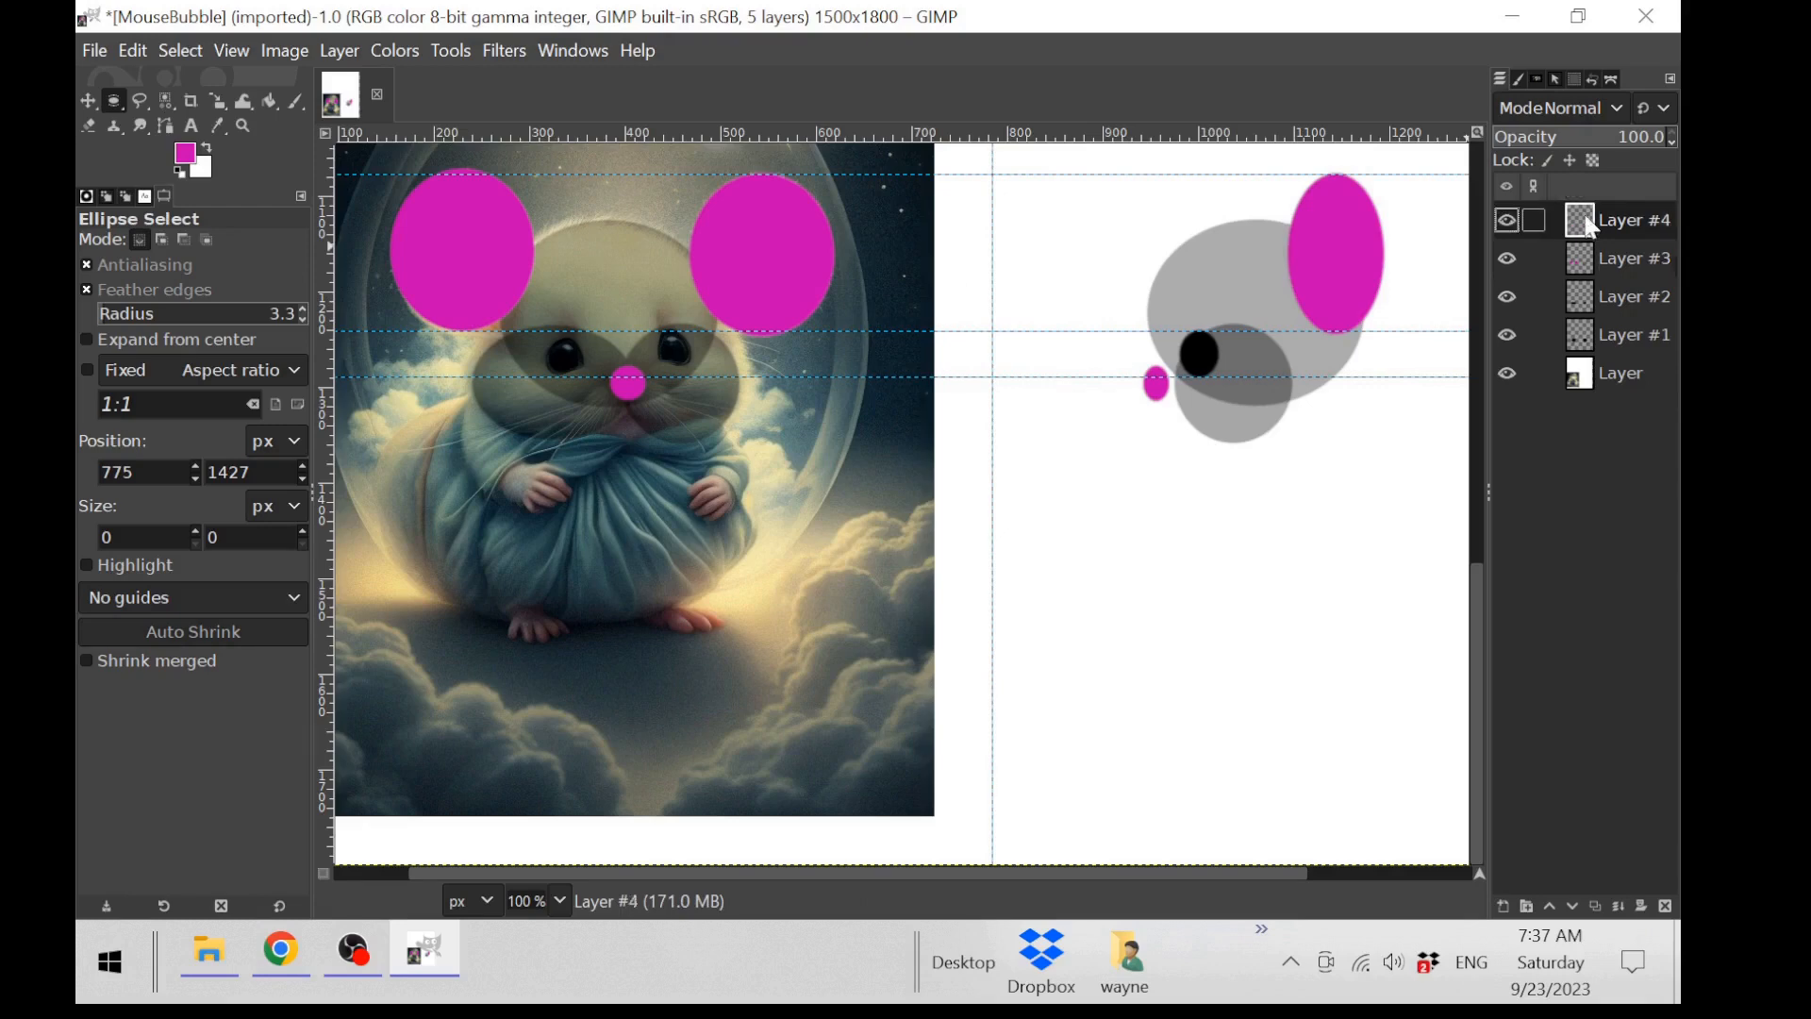
pyautogui.moveTo(1660, 142); pyautogui.dragTo(1604, 142)
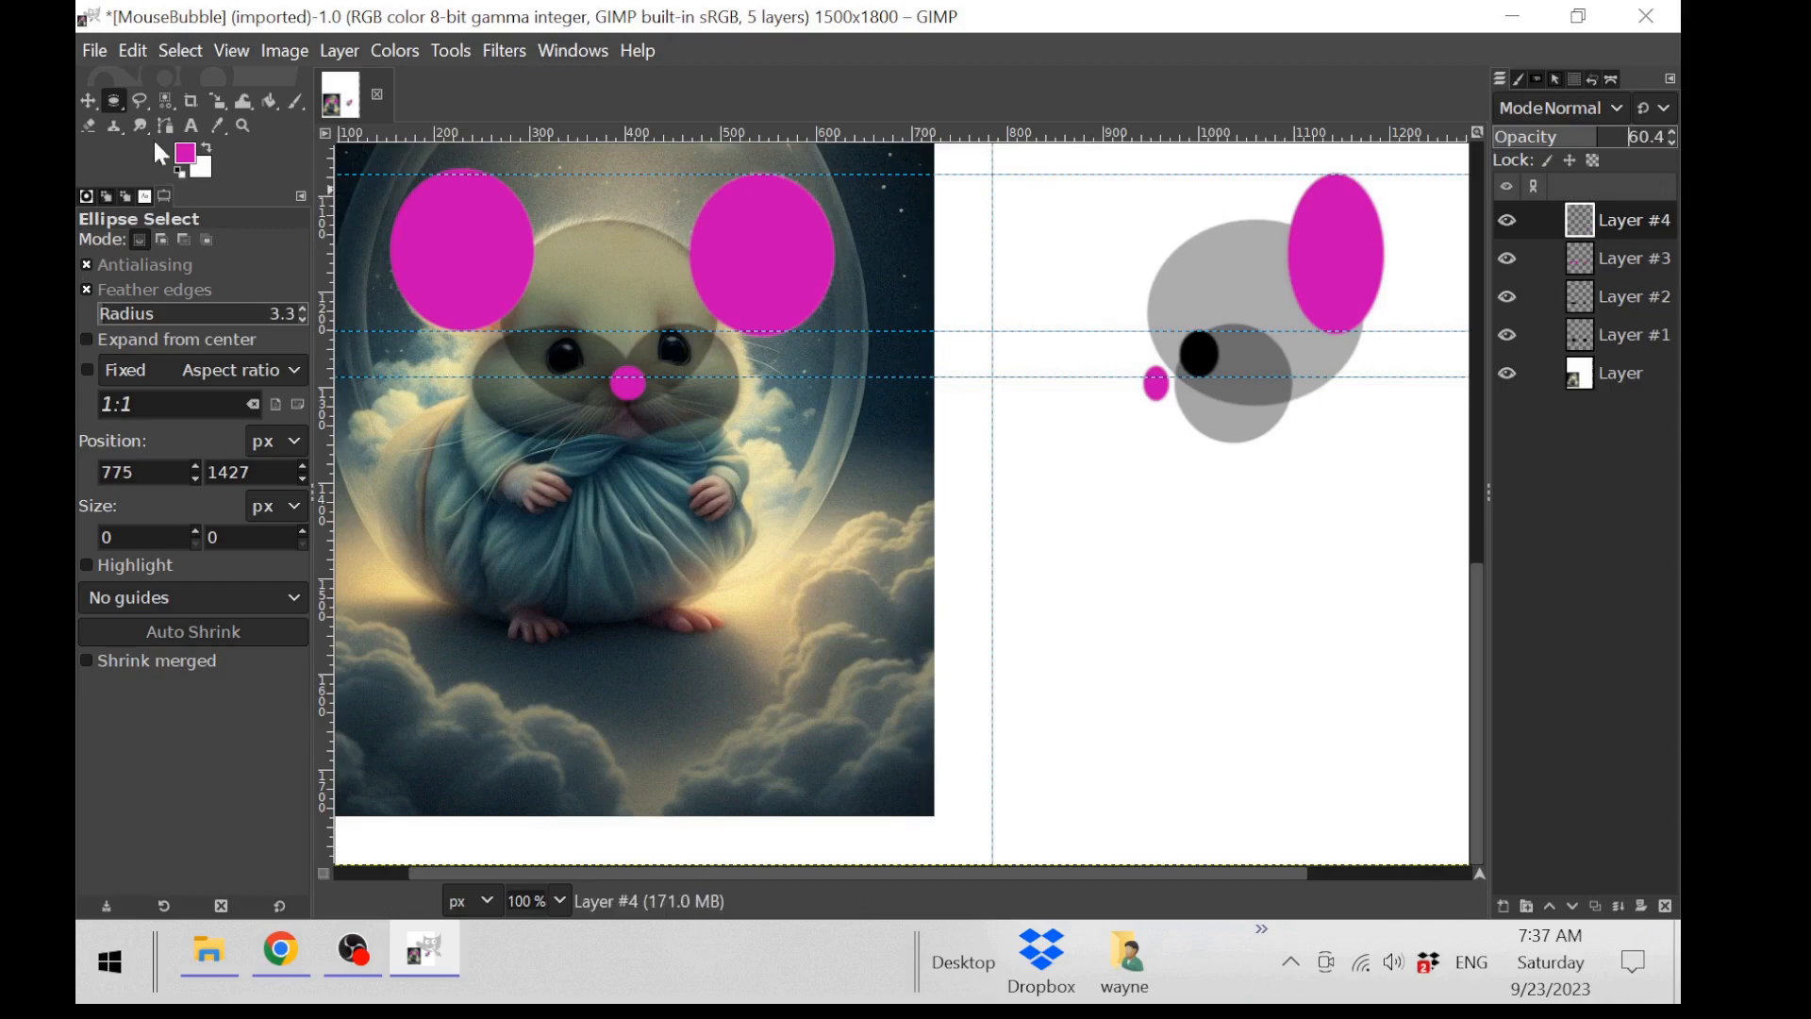
# Step: On Layer #4, select an ellipse of about 75 × 30 px over the mouse's mouth, just below the magenta nose
pyautogui.moveTo(595, 390); pyautogui.dragTo(659, 436)
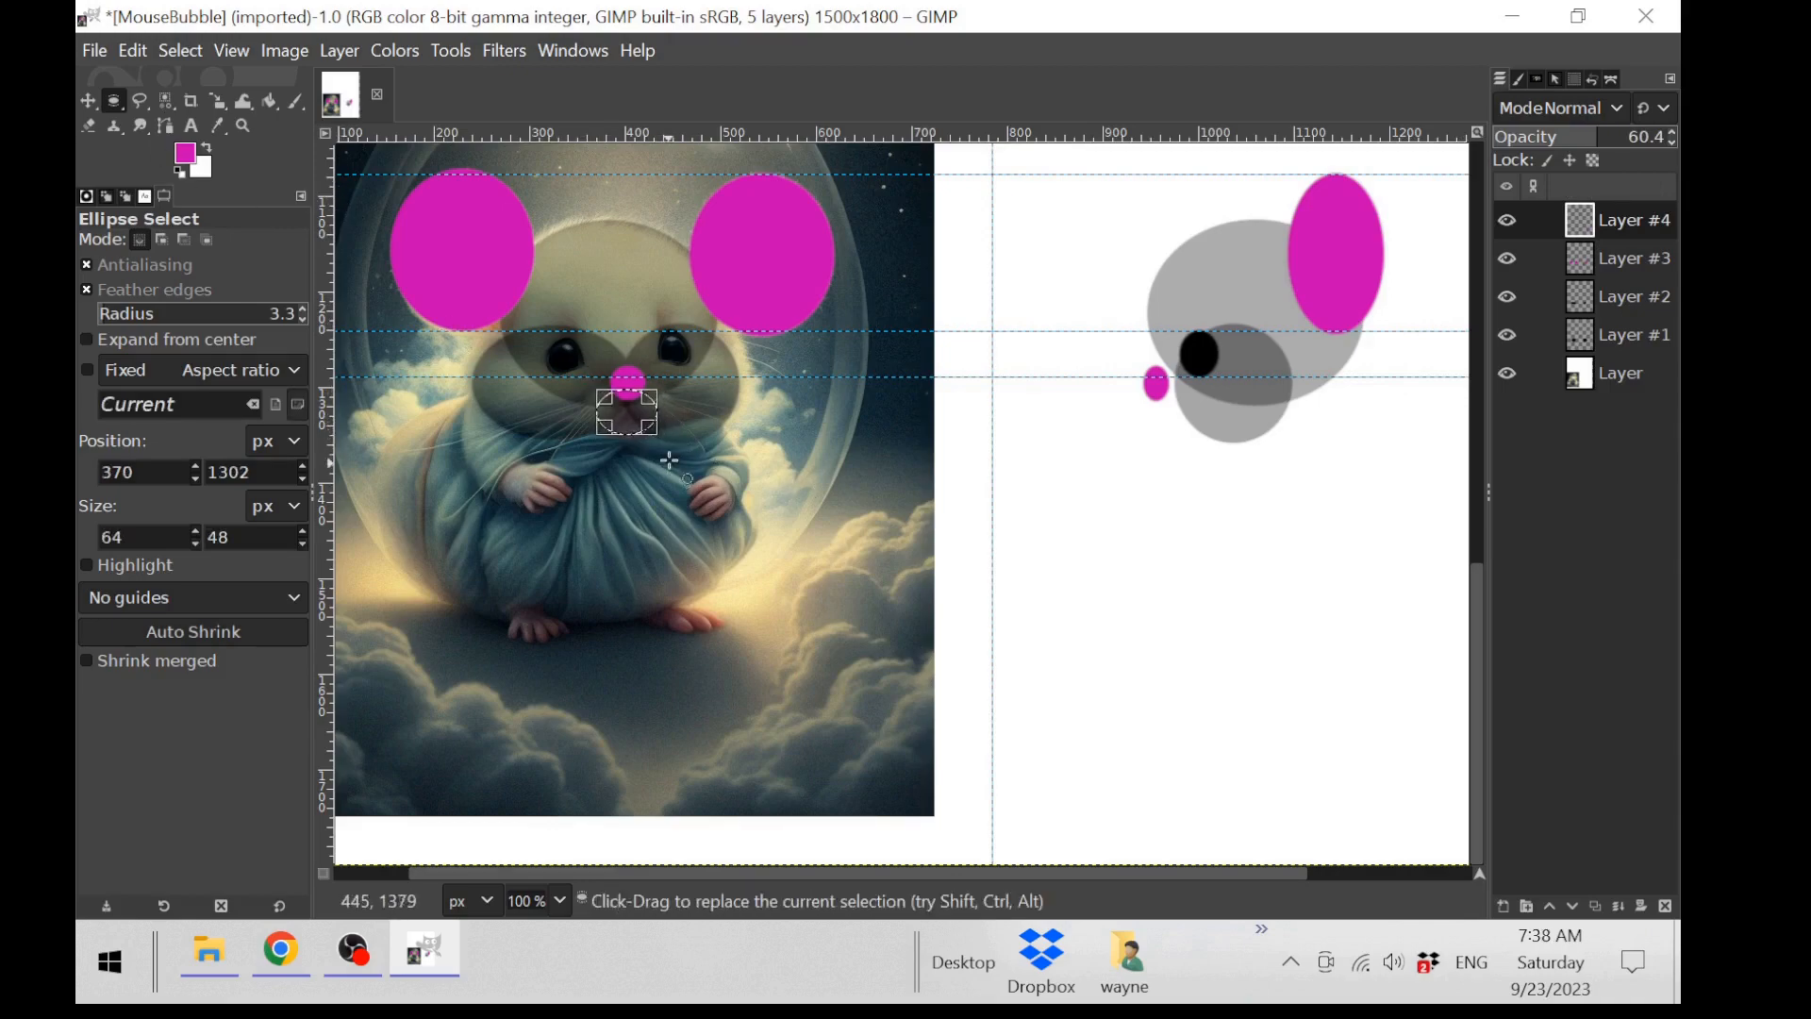
pyautogui.scroll(3, 691, 449)
pyautogui.scroll(1, 691, 449)
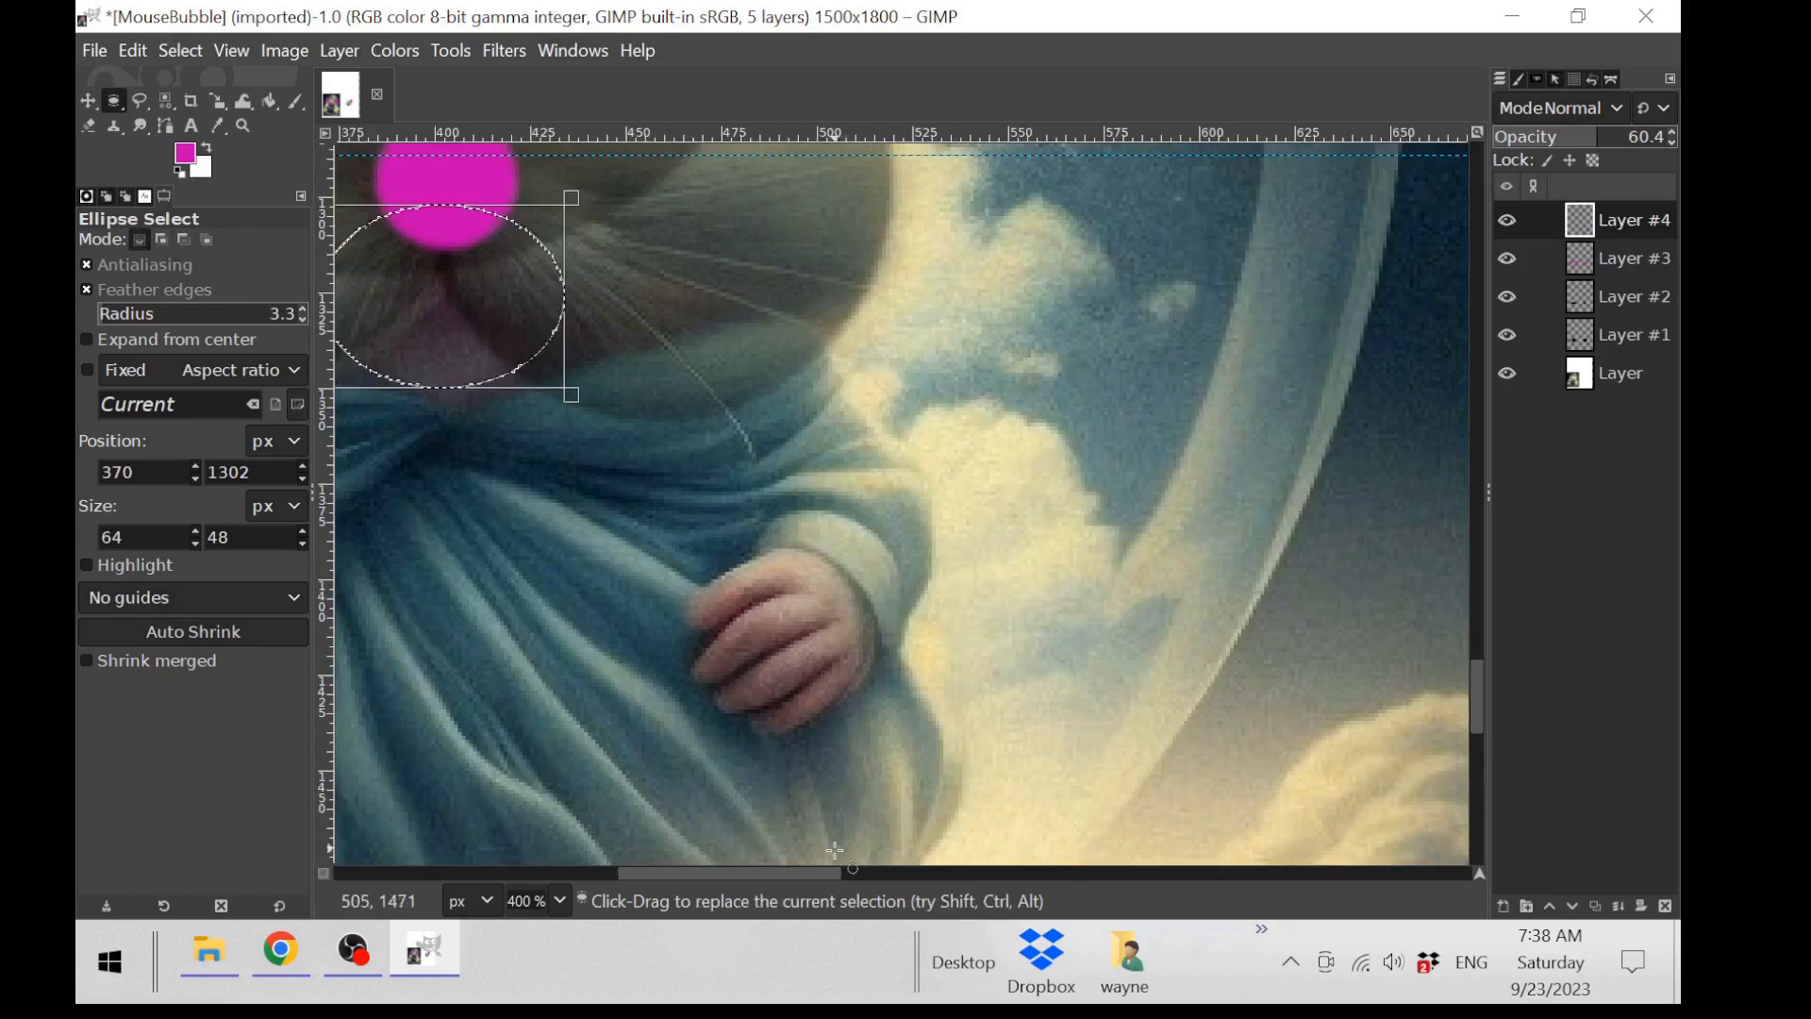
pyautogui.moveTo(828, 884); pyautogui.dragTo(768, 886)
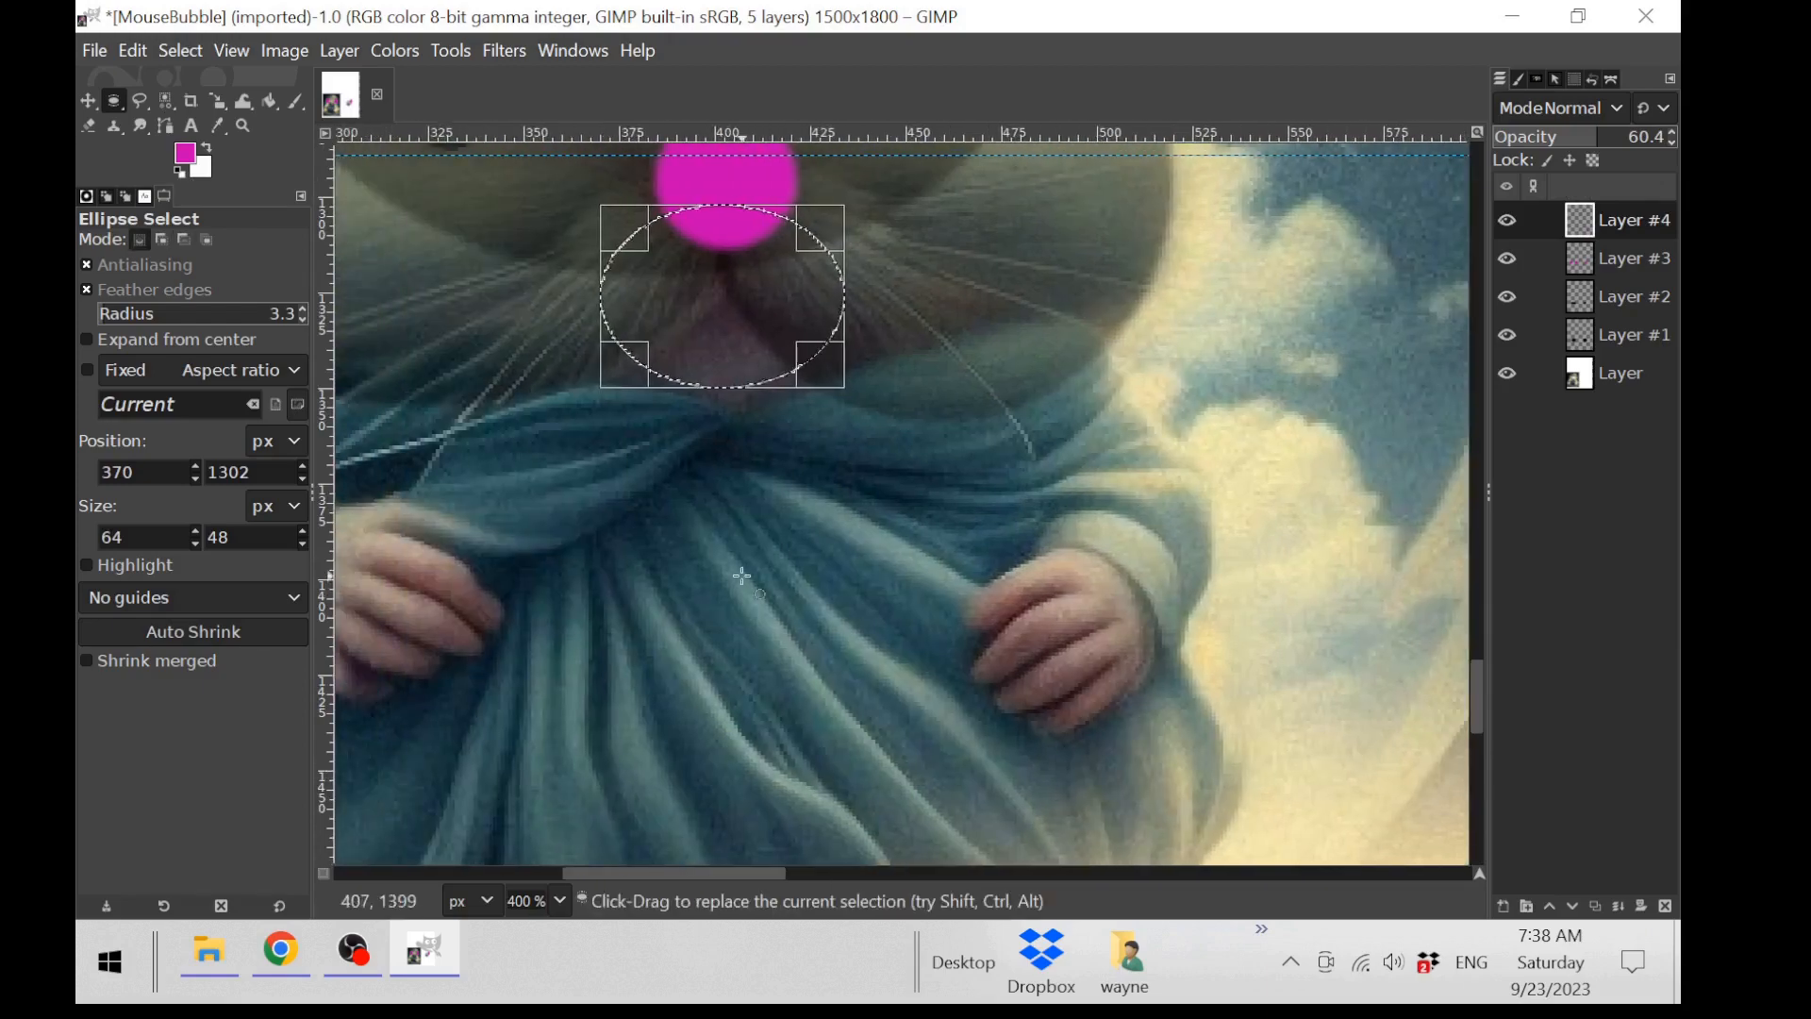
pyautogui.scroll(3, 740, 579)
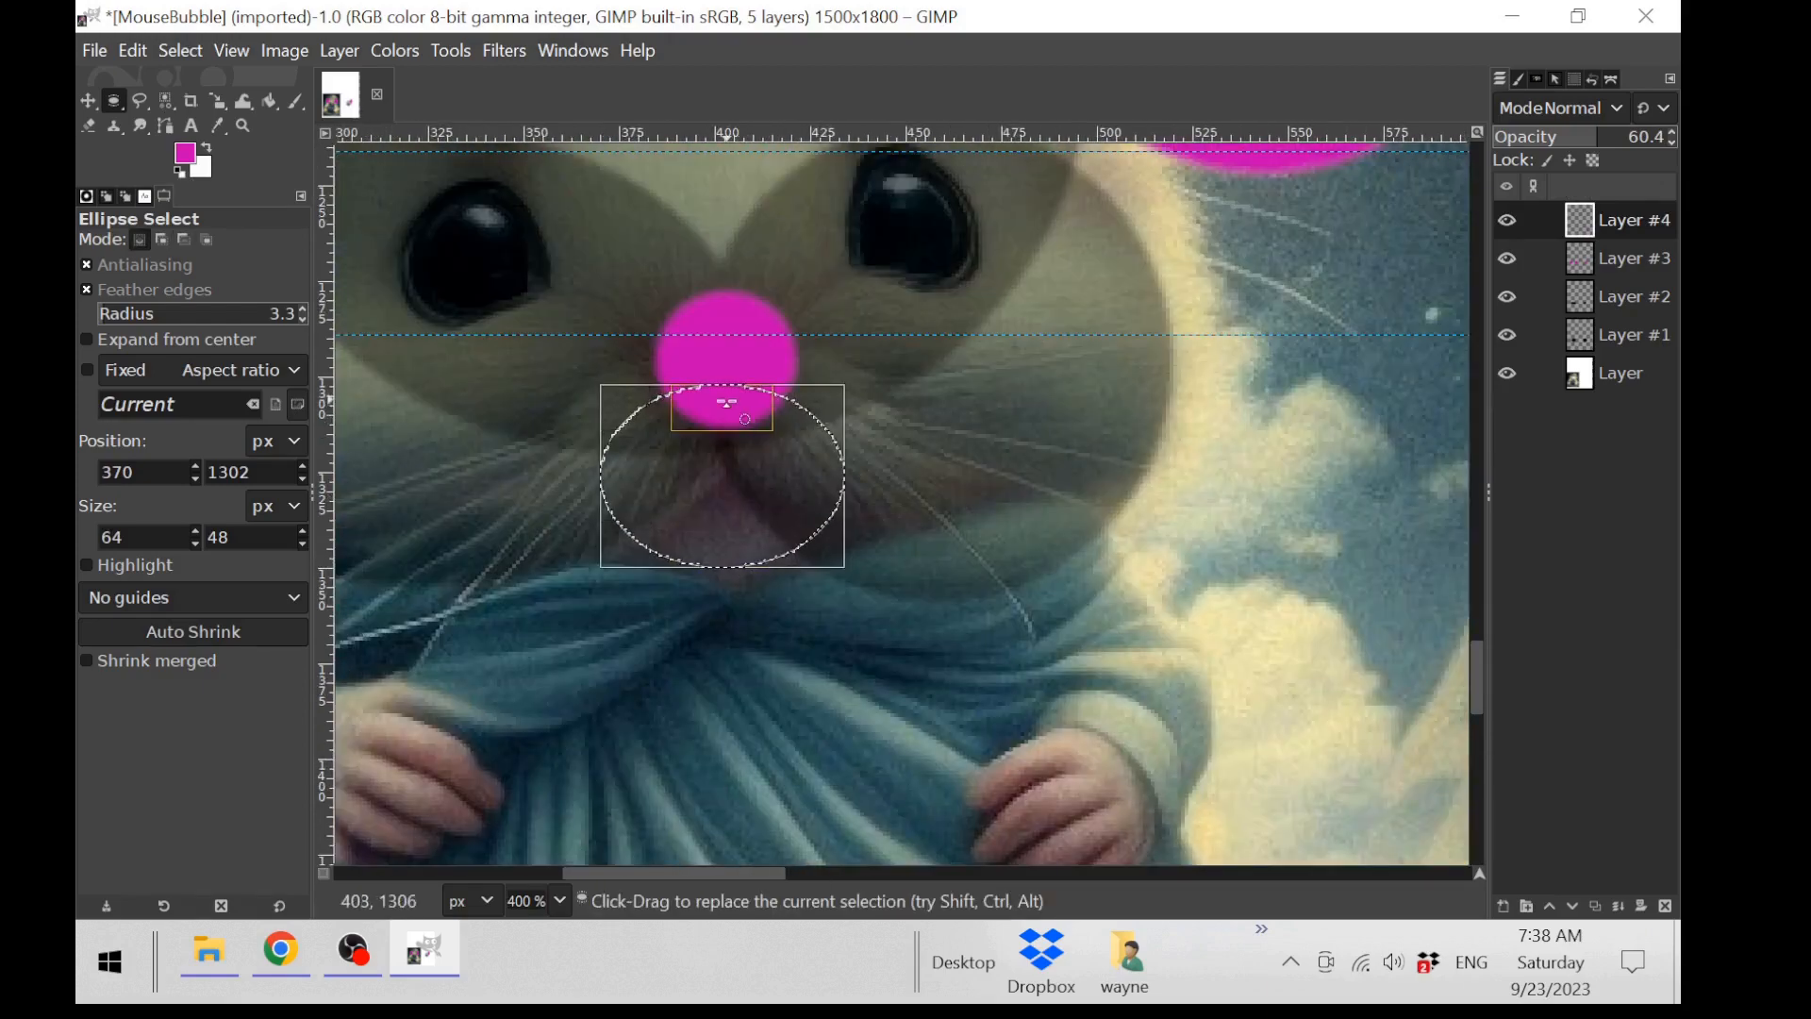
pyautogui.moveTo(722, 403); pyautogui.dragTo(754, 468)
pyautogui.moveTo(841, 524); pyautogui.dragTo(853, 526)
pyautogui.moveTo(627, 507); pyautogui.dragTo(608, 506)
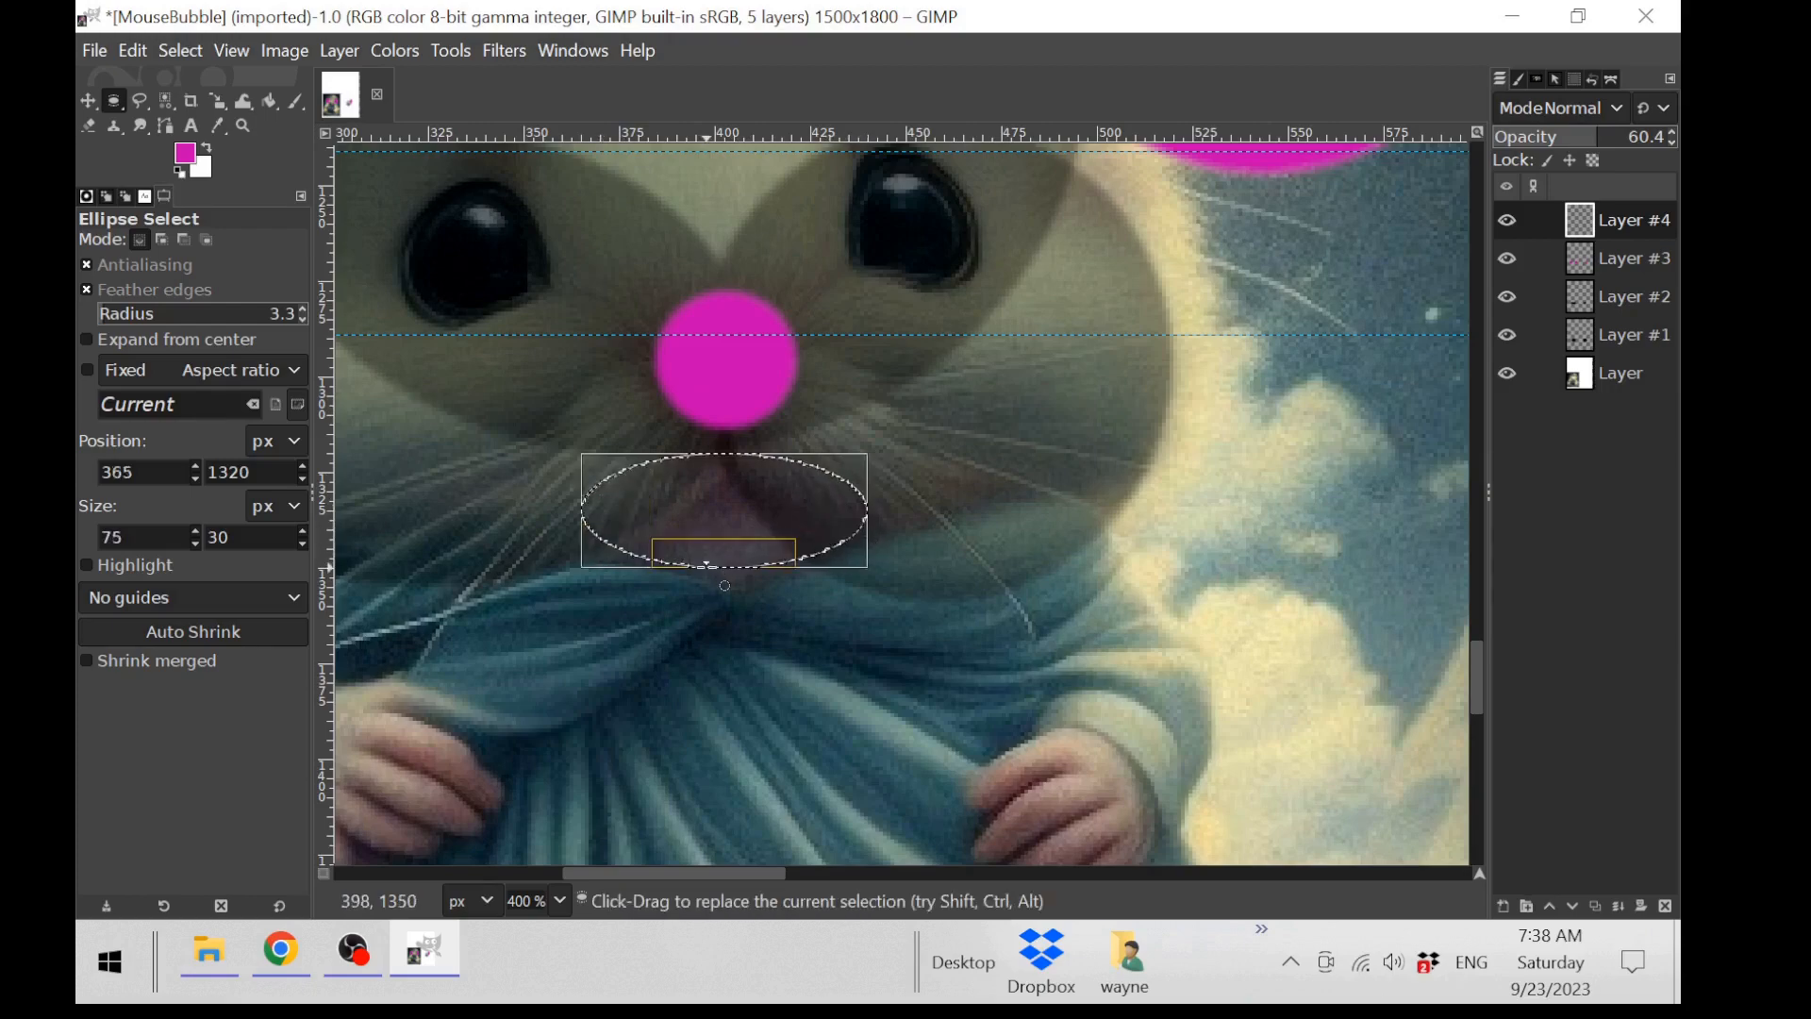
# Step: Extend the picture's mouth ellipse selection to 75 × 34 px, reset the foreground colour to black, and fill the ellipse with it
pyautogui.moveTo(725, 586)
pyautogui.mouseDown()
pyautogui.moveTo(711, 578)
pyautogui.moveTo(723, 590)
pyautogui.mouseUp()
pyautogui.scroll(-3, 1161, 705)
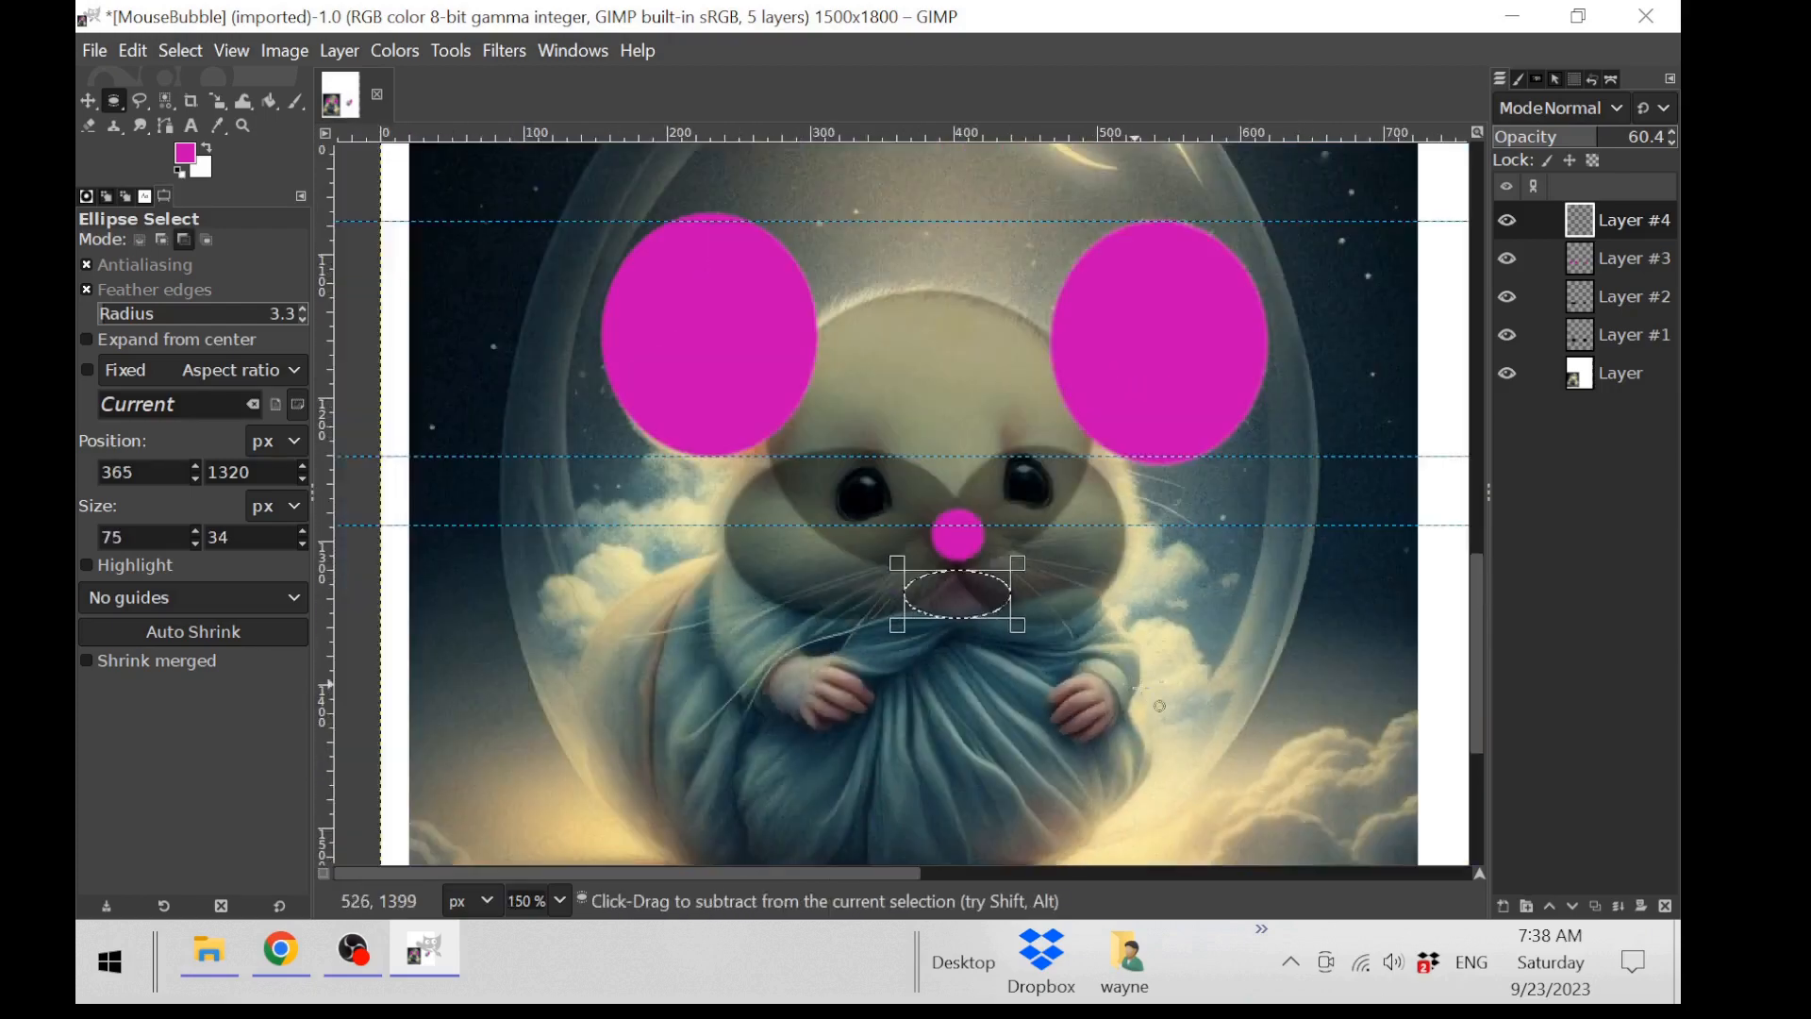
pyautogui.moveTo(905, 873); pyautogui.dragTo(1102, 934)
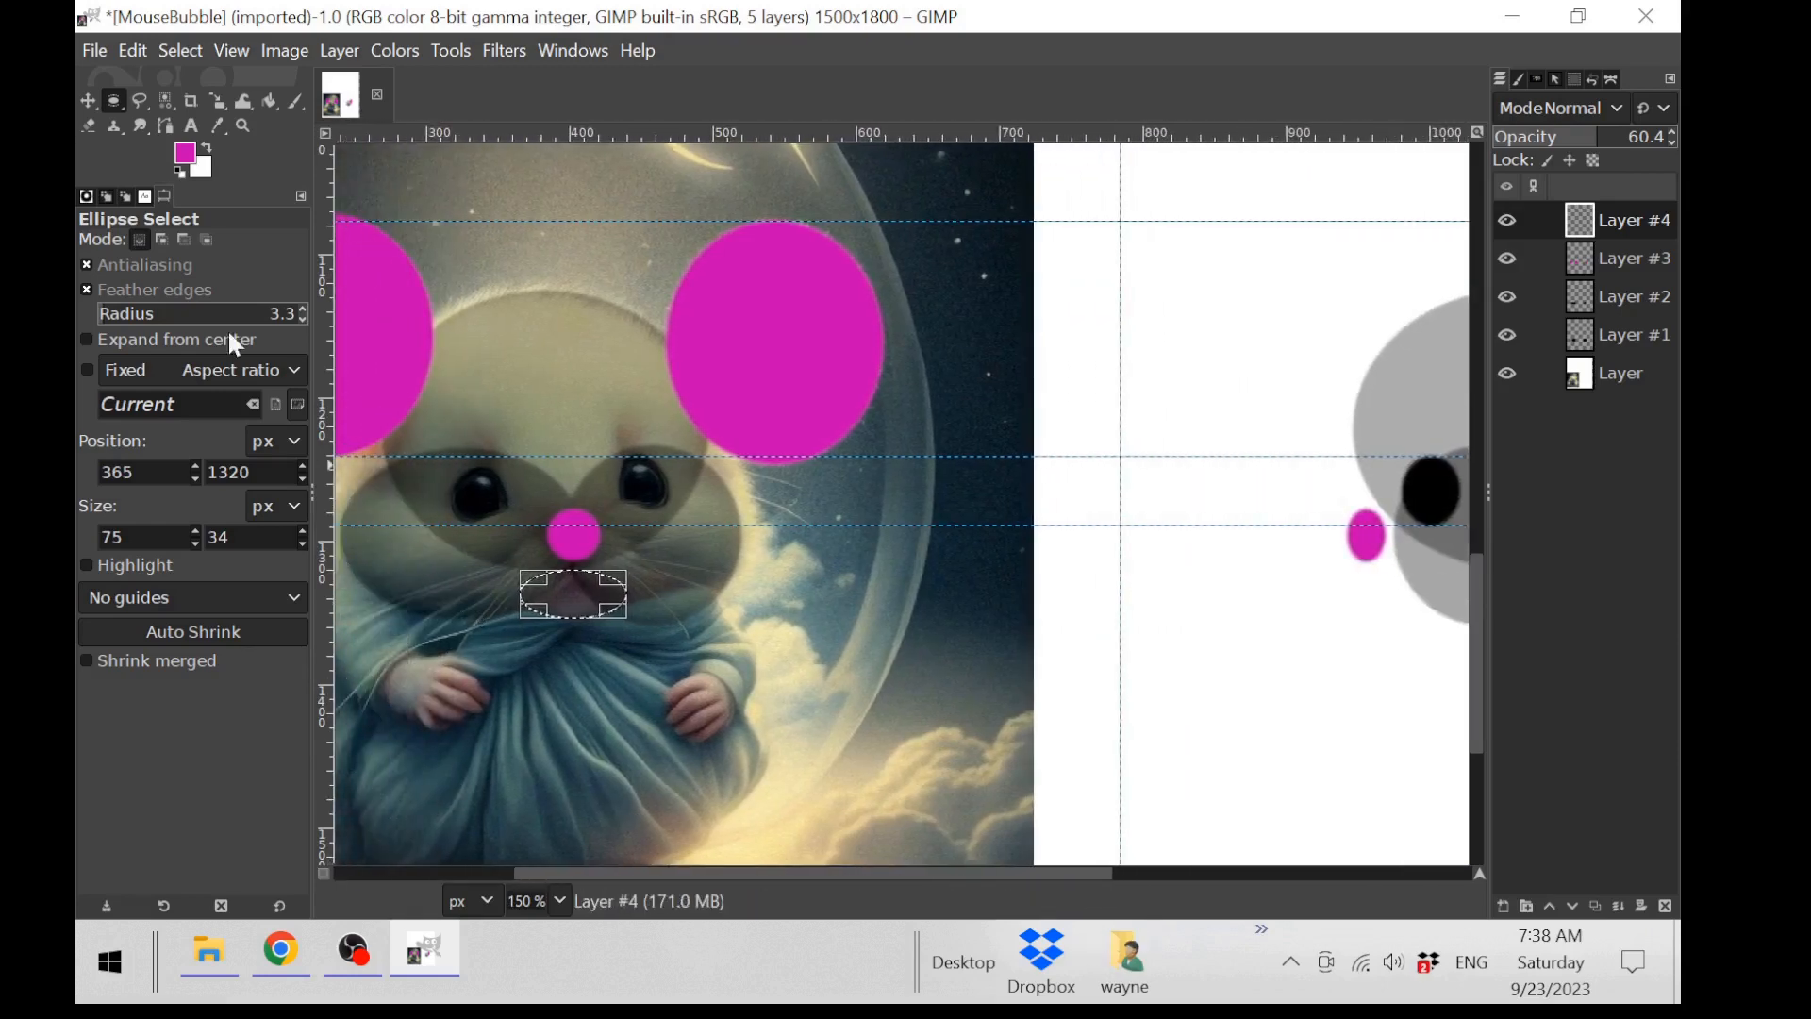
pyautogui.click(178, 172)
pyautogui.moveTo(188, 154); pyautogui.dragTo(570, 596)
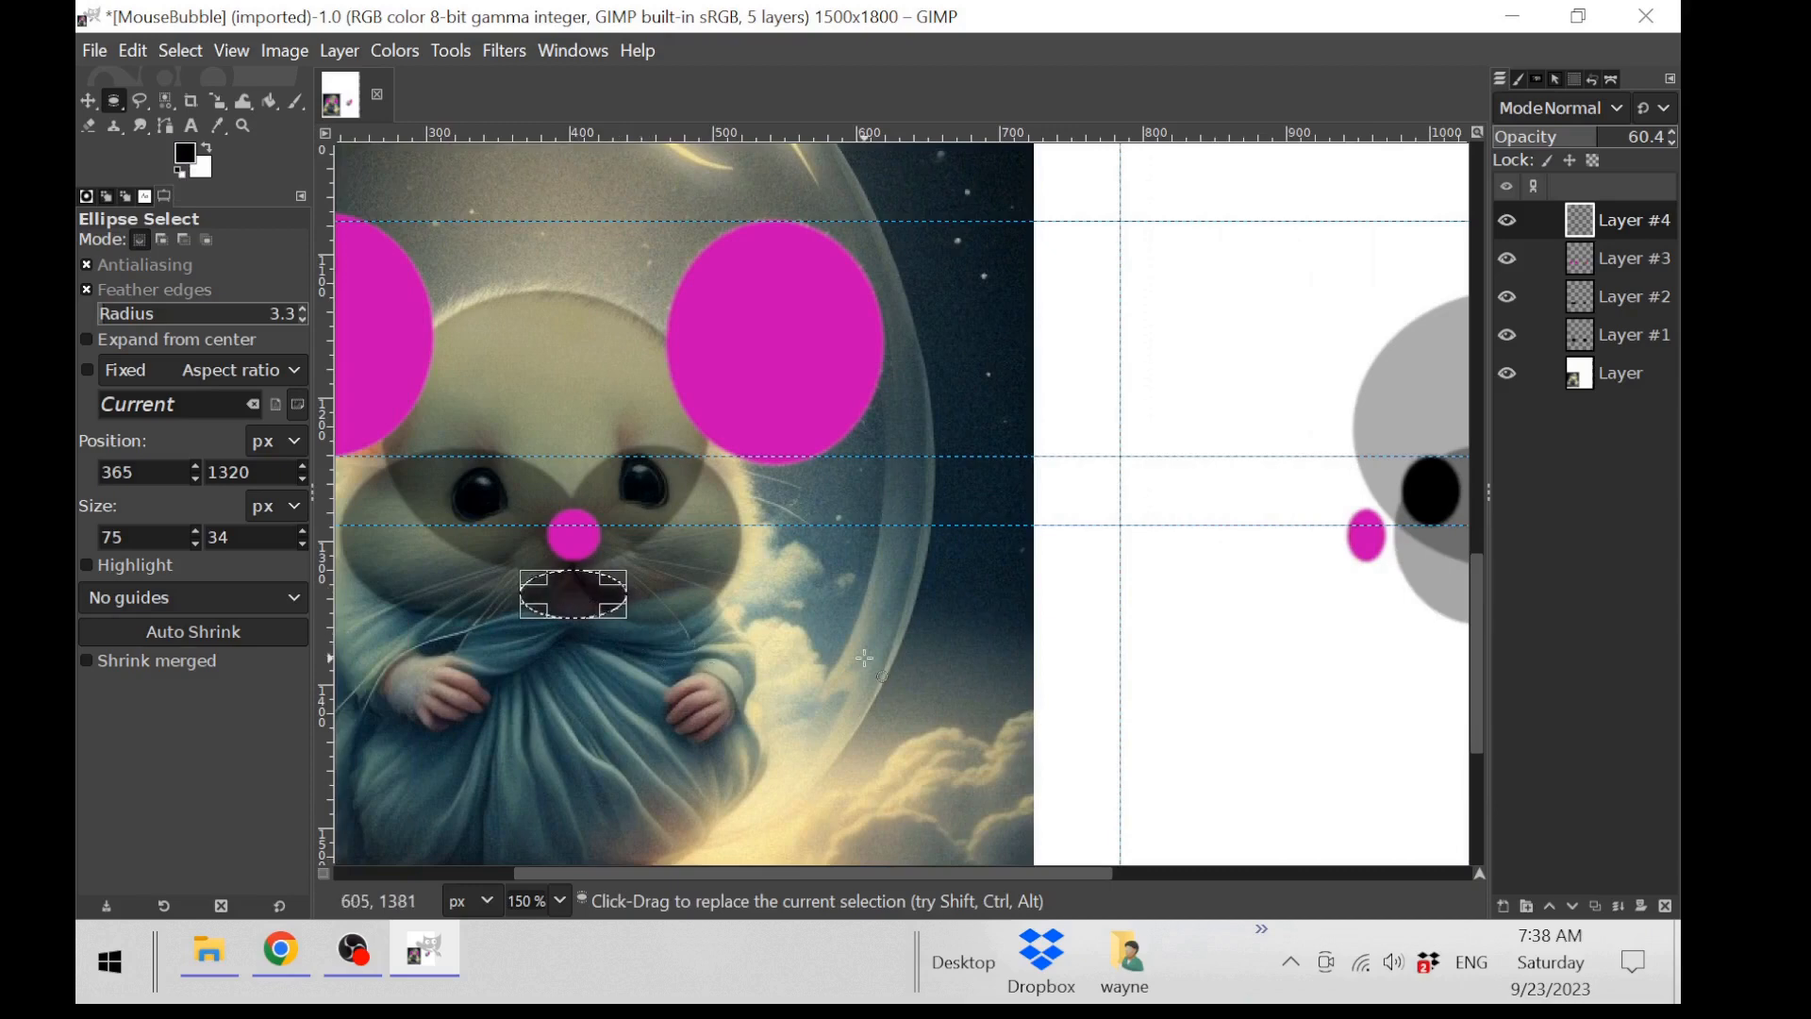
# Step: Move two horizontal guides to line up with the upper and lower edges of the picture's mouth ellipse
pyautogui.moveTo(982, 872); pyautogui.dragTo(1017, 877)
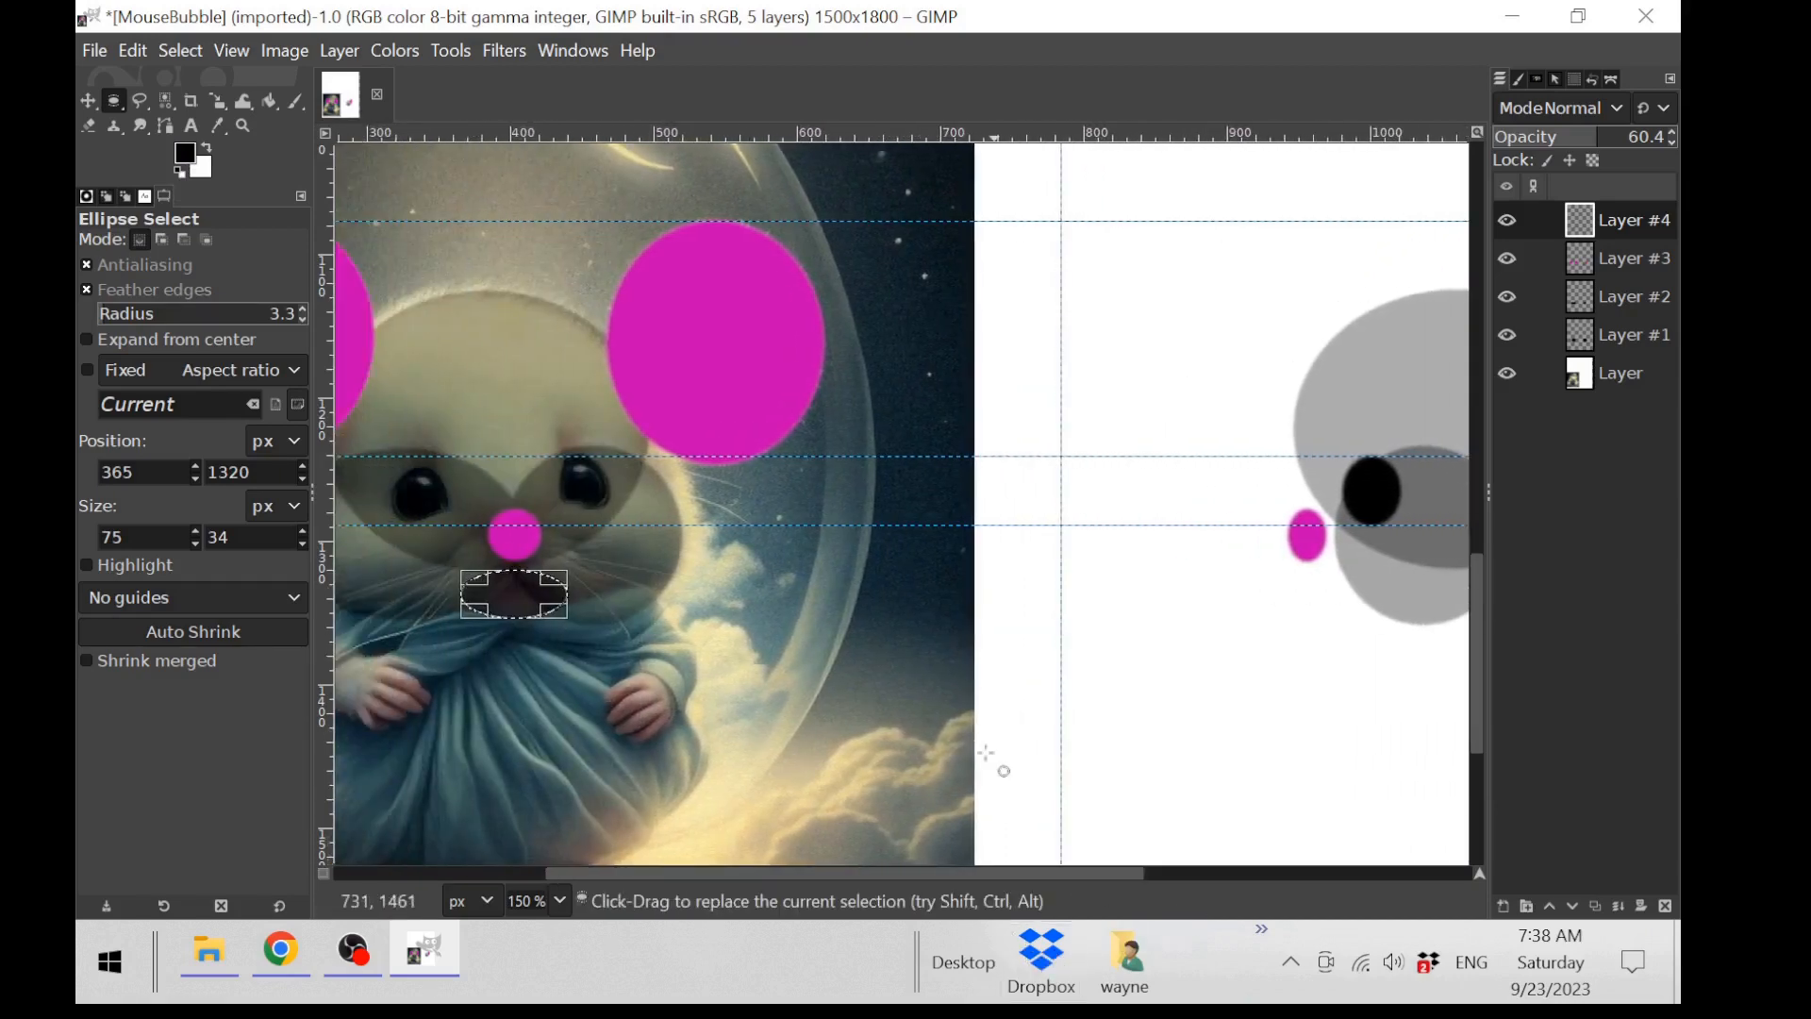
pyautogui.click(89, 101)
pyautogui.moveTo(1128, 529); pyautogui.dragTo(1161, 571)
pyautogui.moveTo(1197, 457); pyautogui.dragTo(1265, 620)
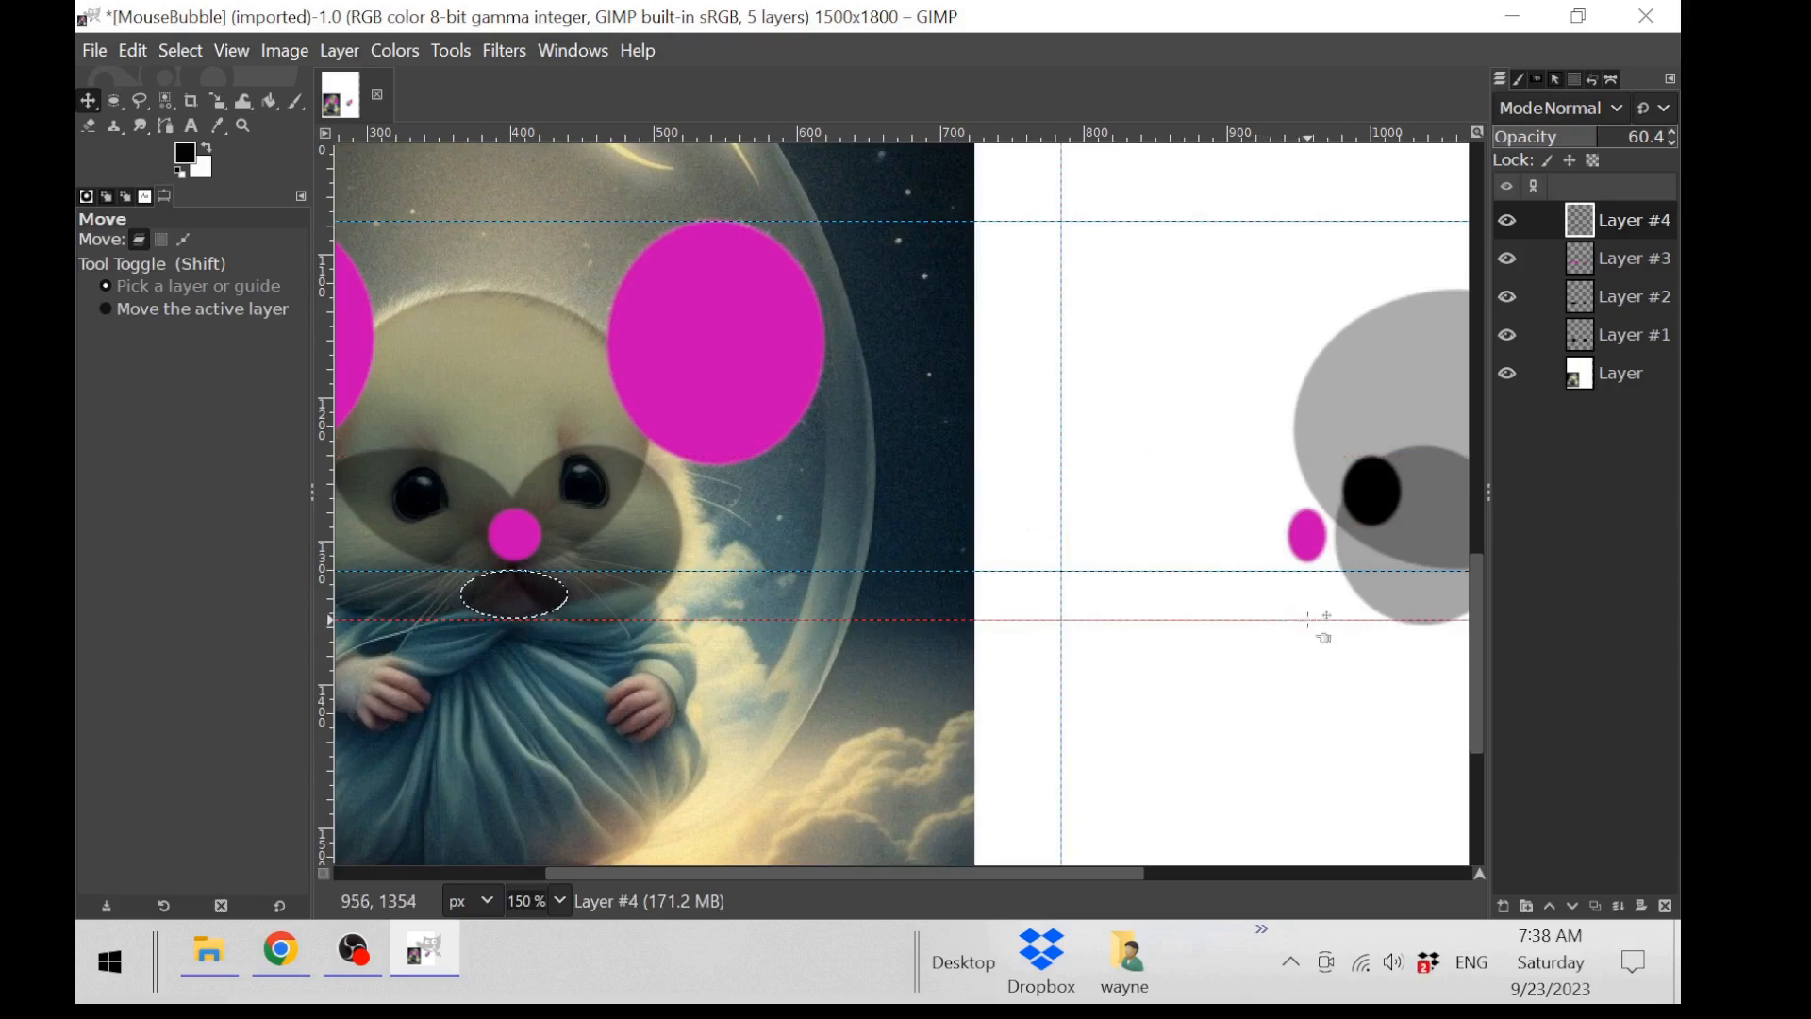
# Step: Select an ellipse of about 102 × 38 px between the mouth guides on the side view, fill it with black, and deselect
pyautogui.moveTo(1090, 872); pyautogui.dragTo(1112, 918)
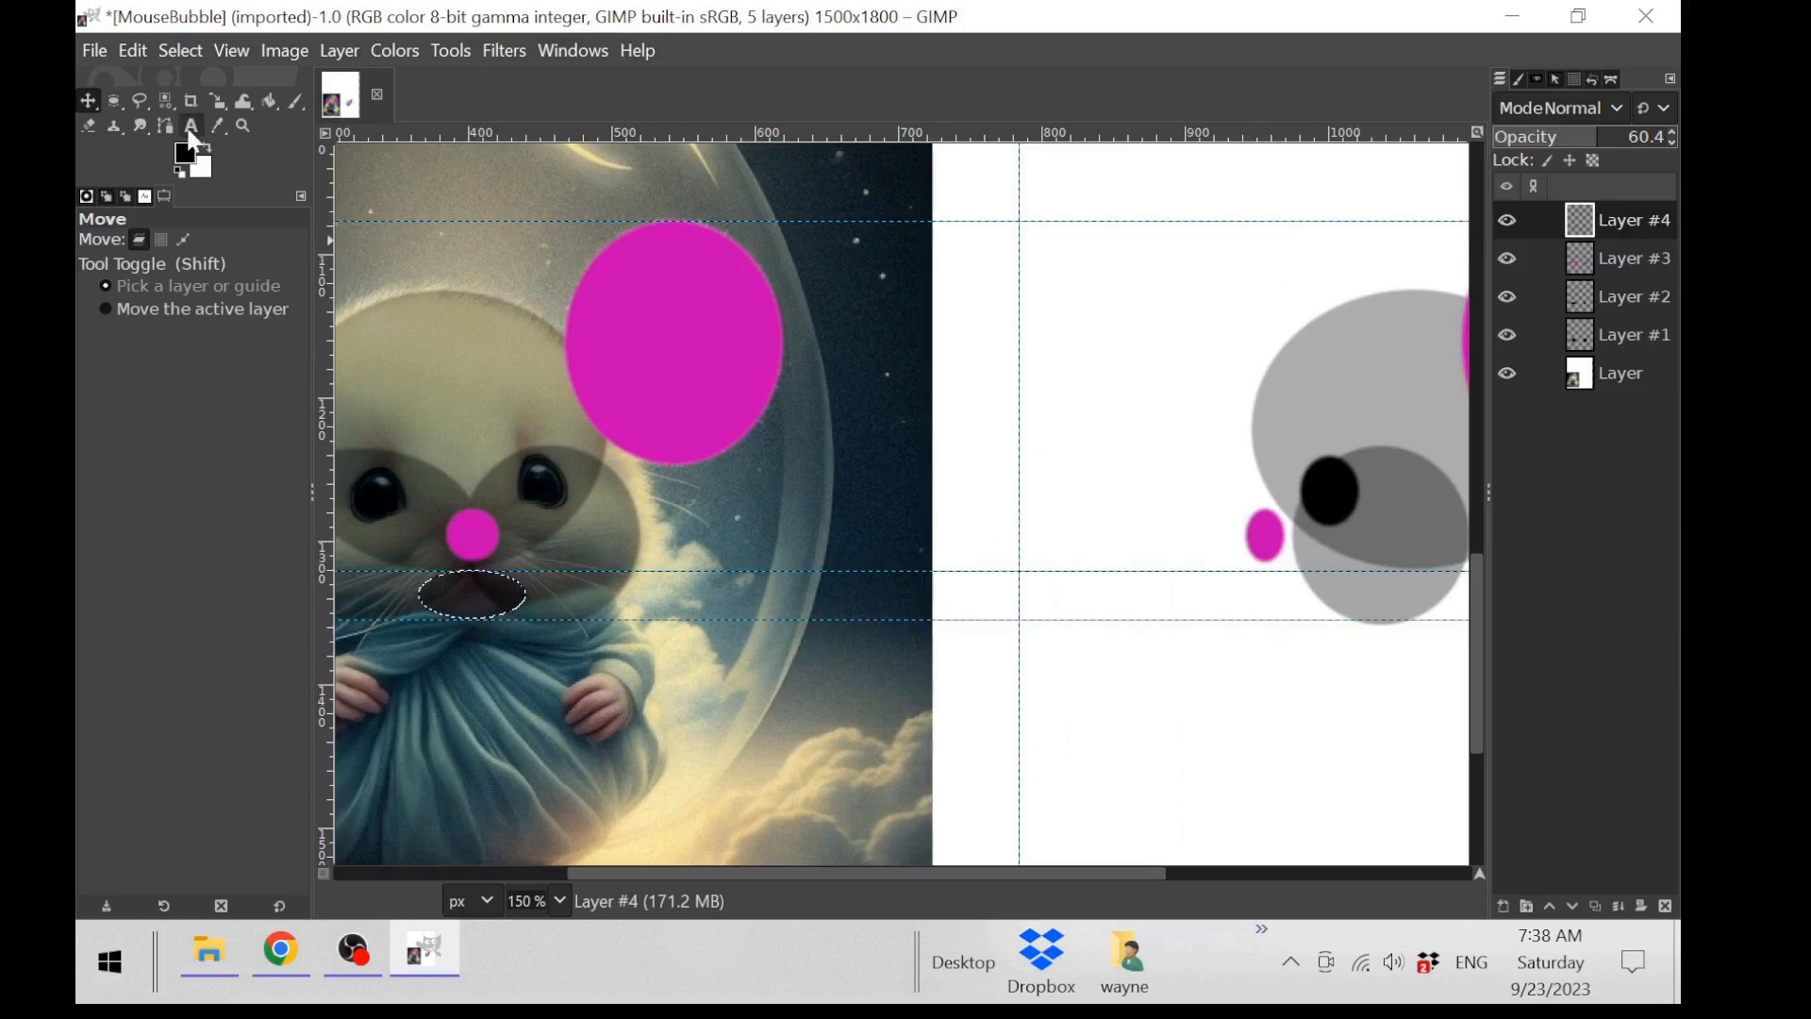
pyautogui.click(115, 99)
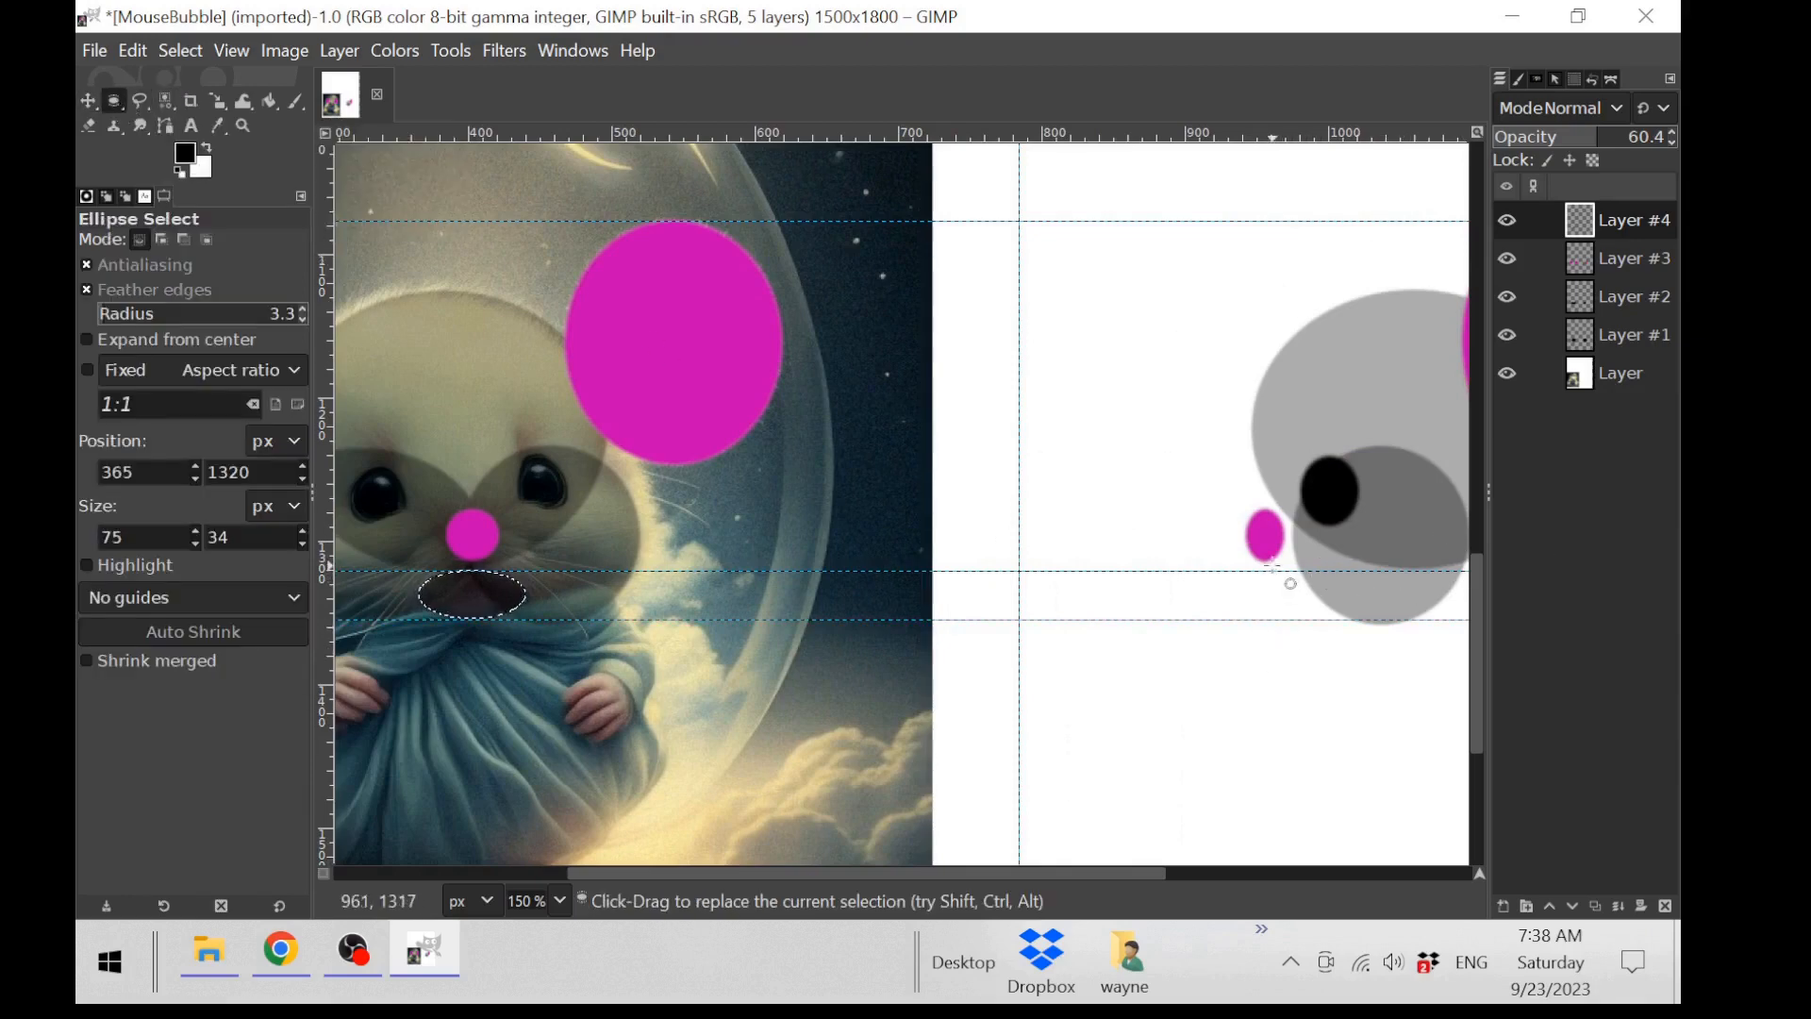
pyautogui.moveTo(1273, 566); pyautogui.dragTo(1419, 621)
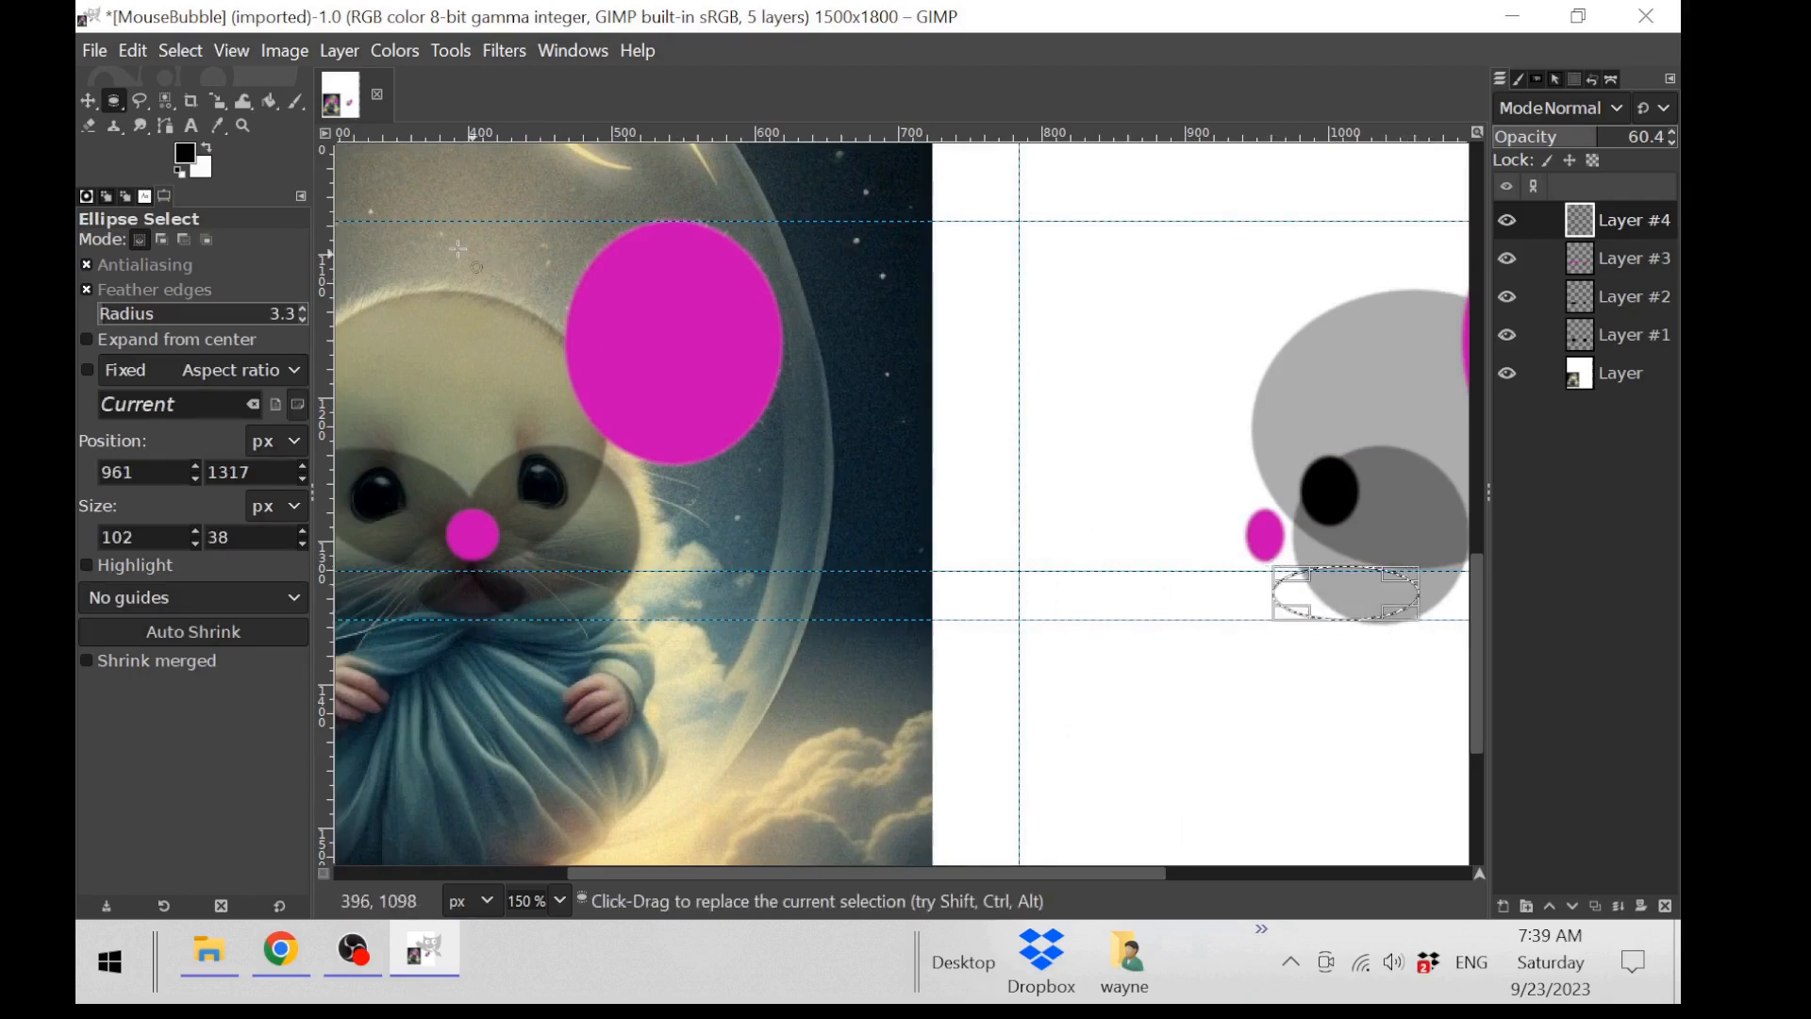
pyautogui.moveTo(188, 153); pyautogui.dragTo(1326, 577)
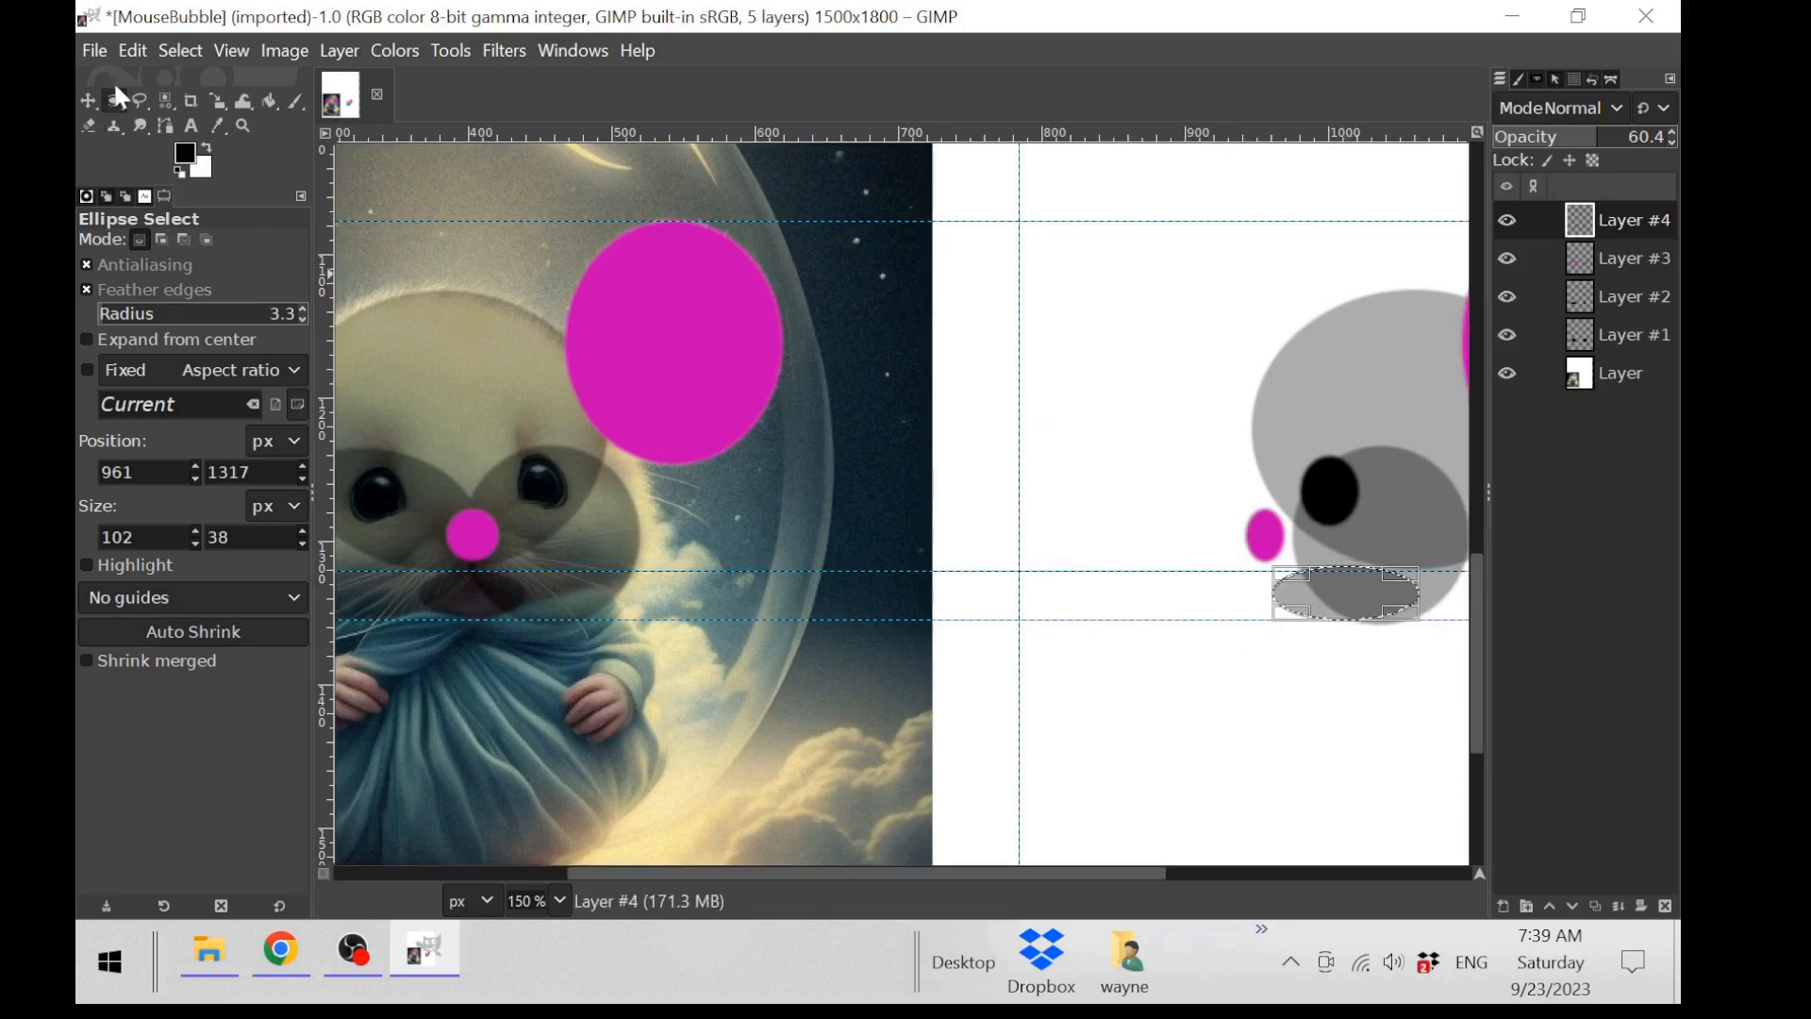
pyautogui.click(1038, 268)
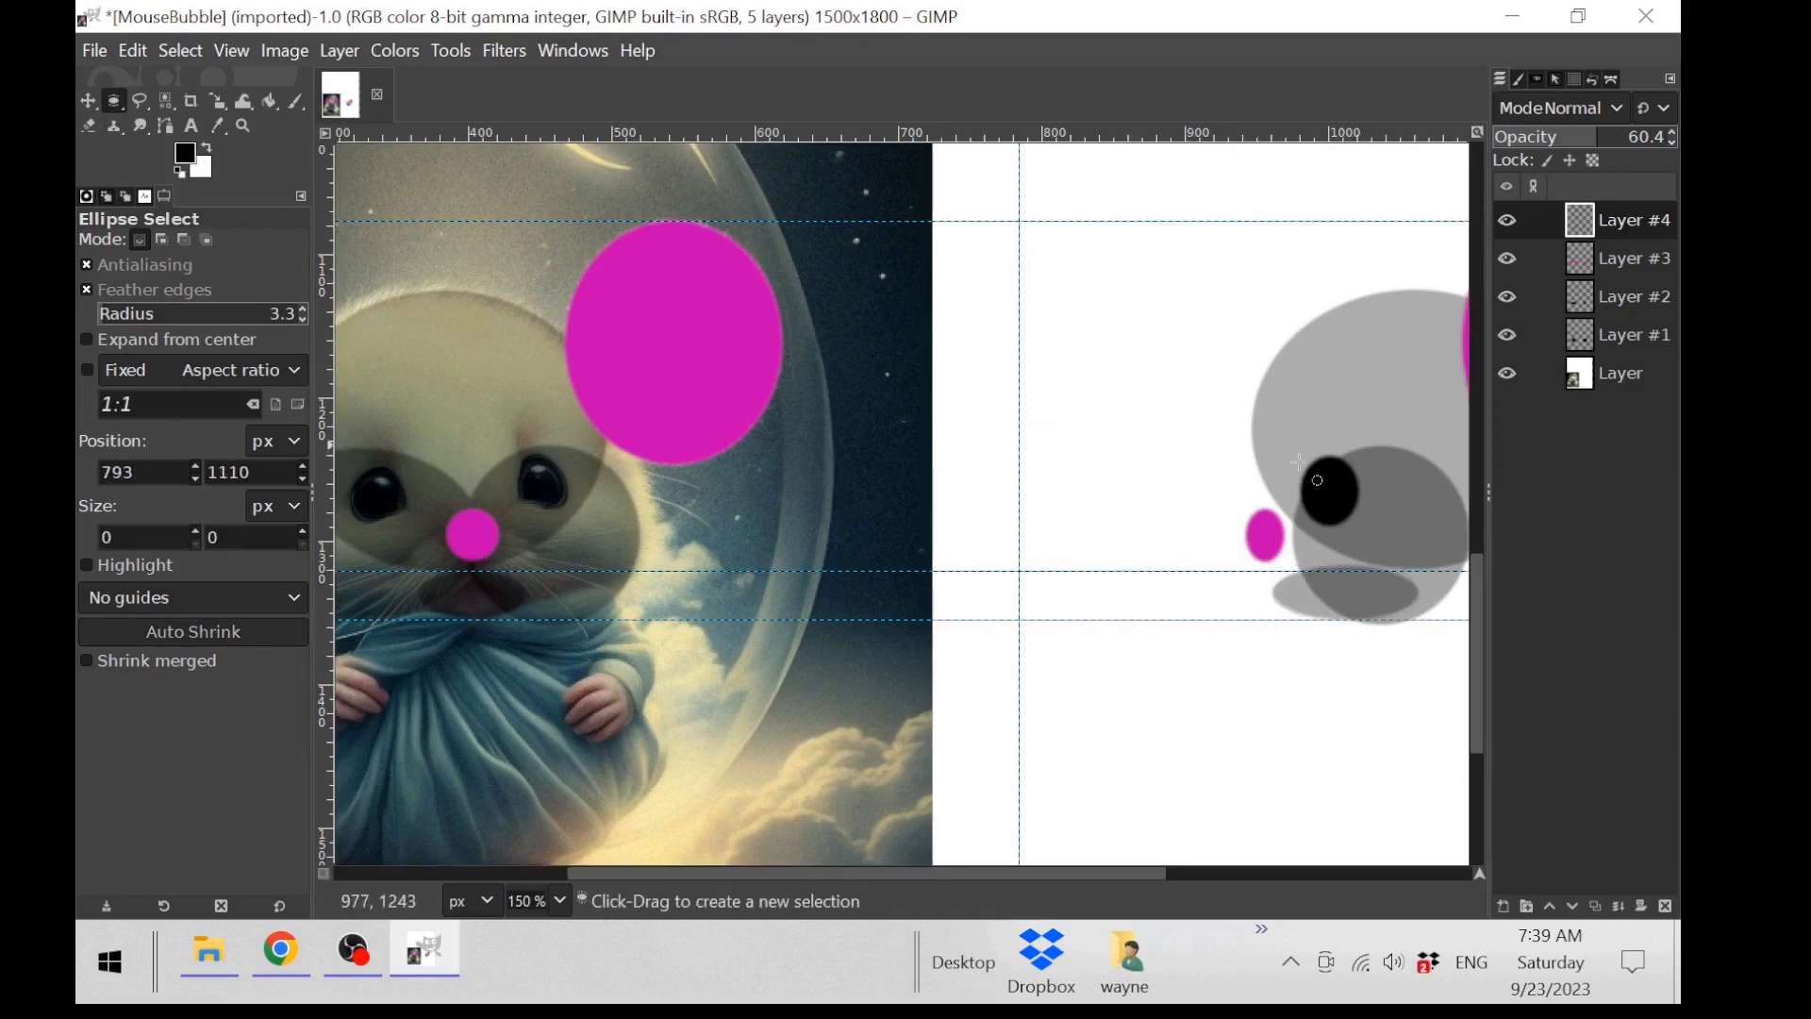
# Step: Select an area of about 173 × 83 px around the side view's mouth ellipse, erase it from Layer #4, and deselect
pyautogui.scroll(-1, 1397, 741)
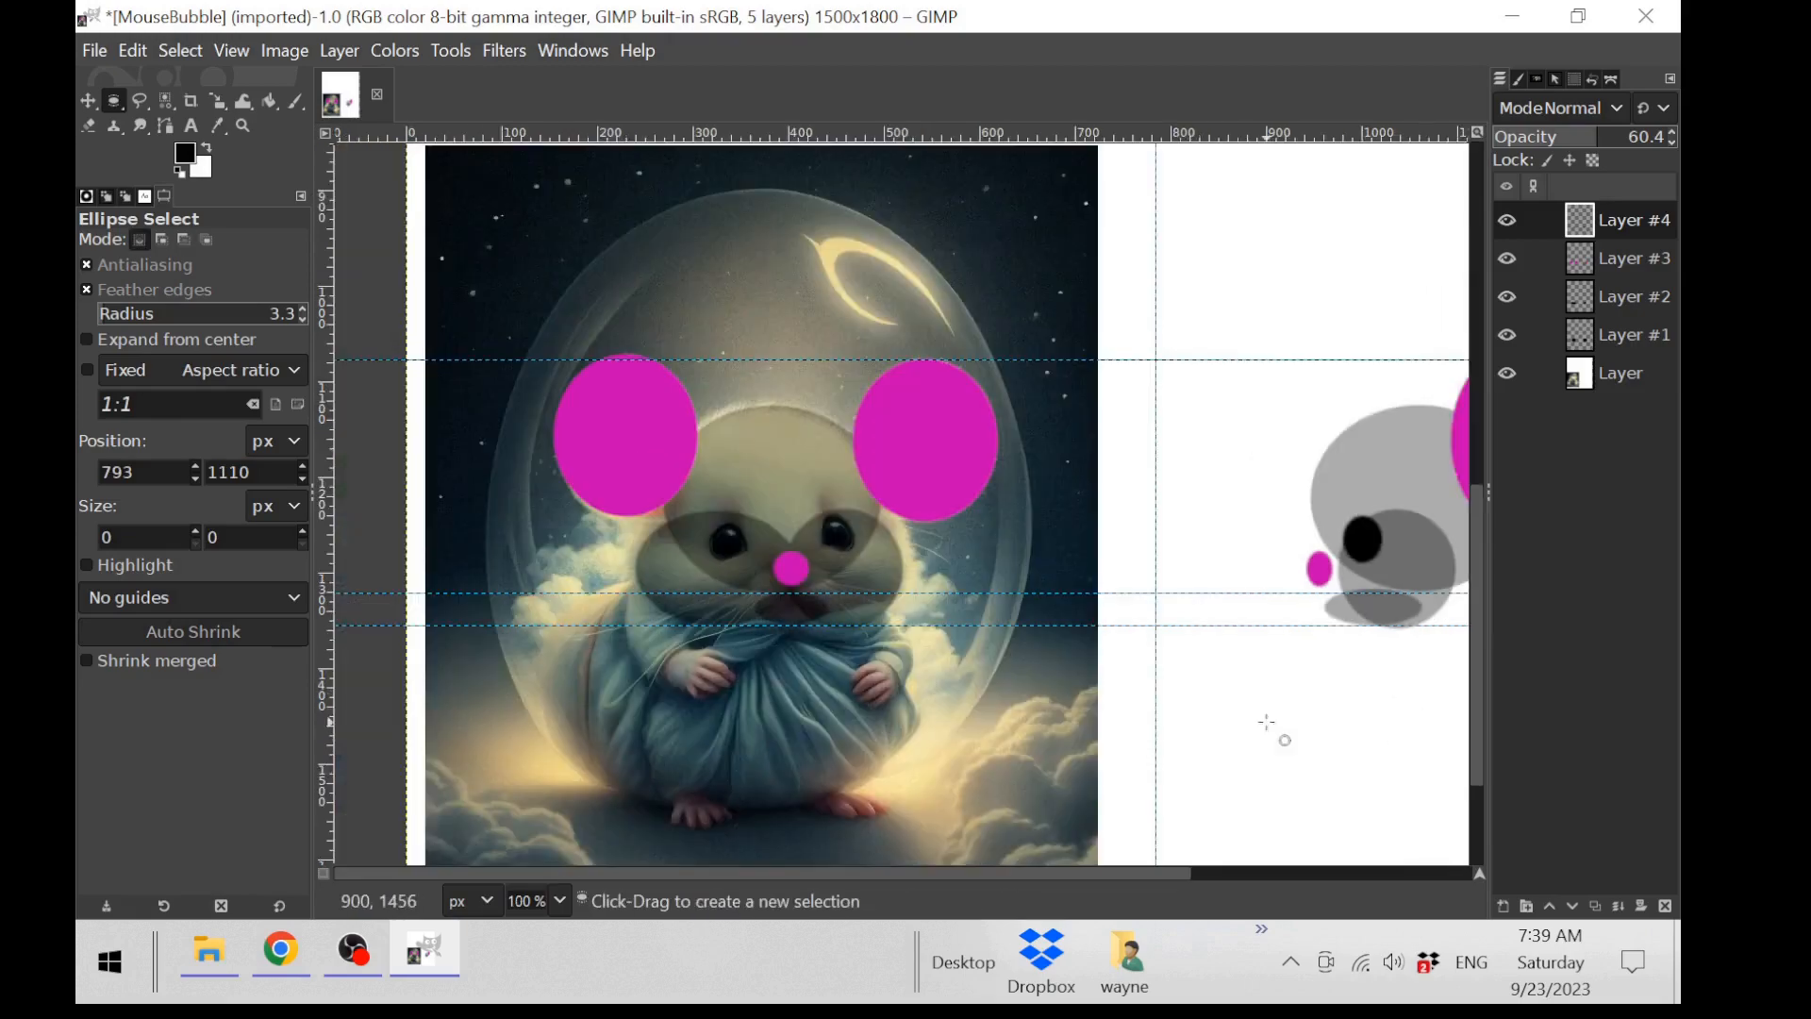
pyautogui.moveTo(965, 876); pyautogui.dragTo(1101, 897)
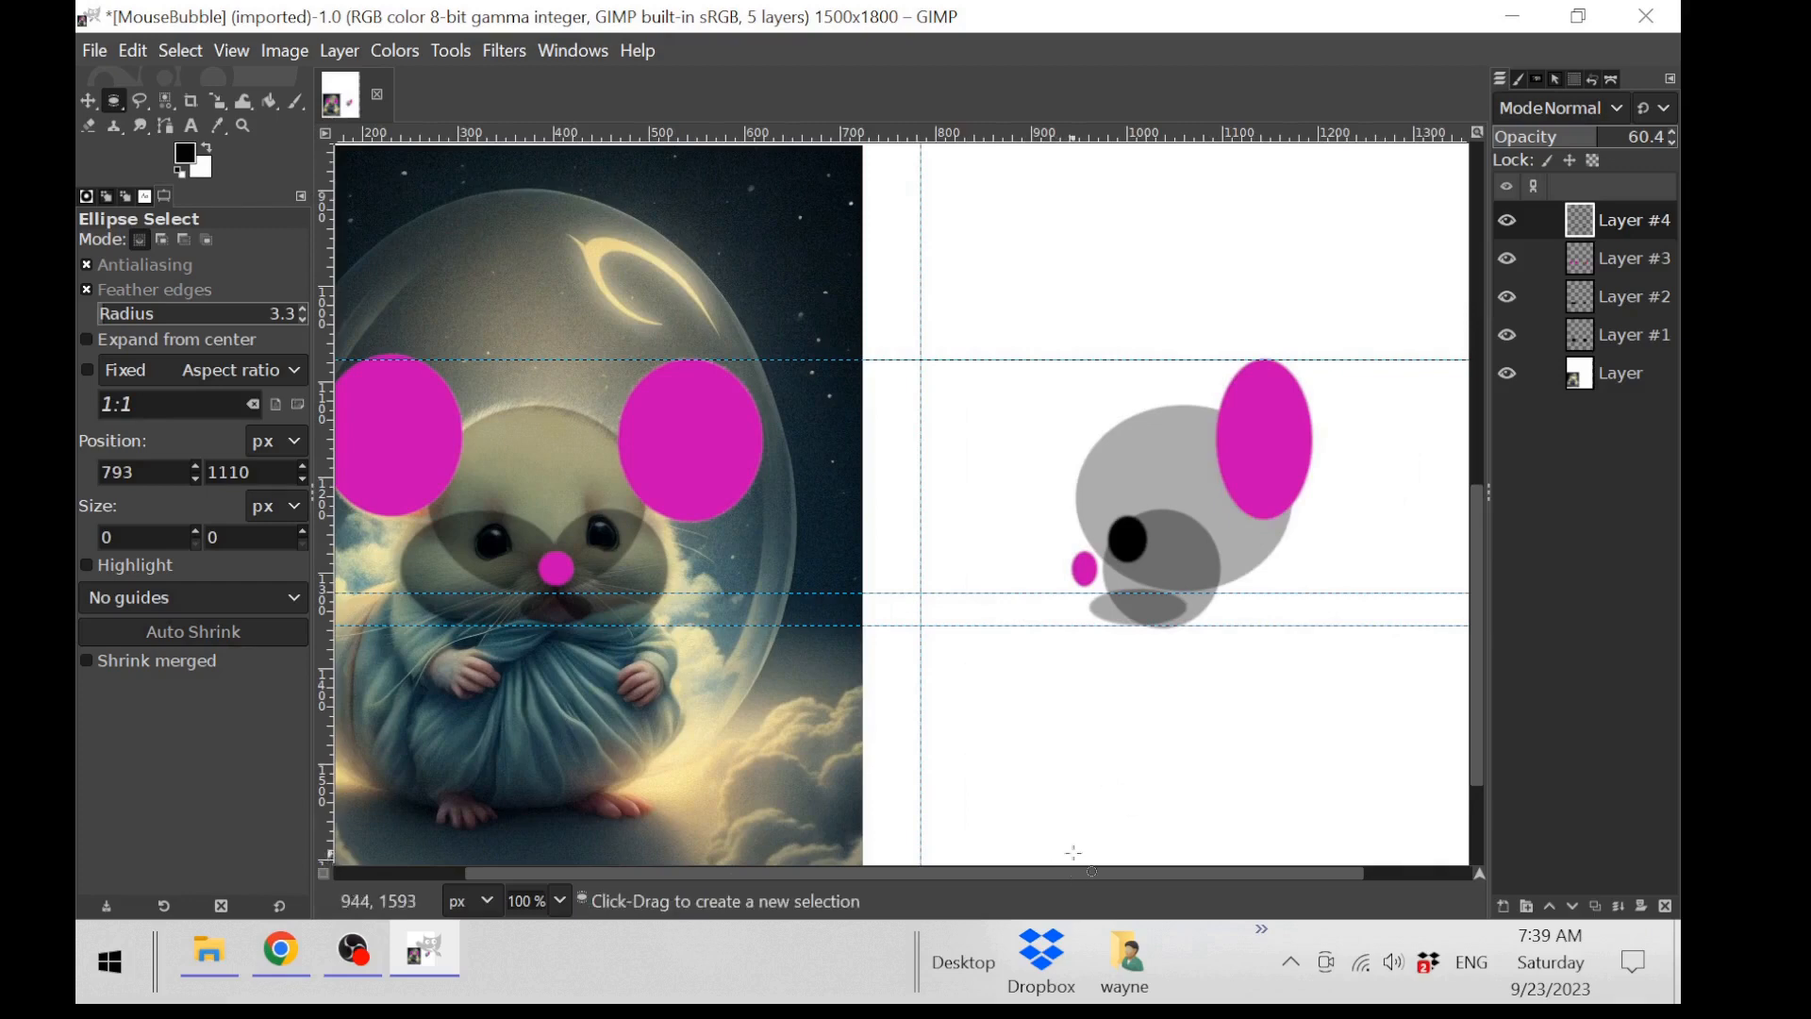
pyautogui.press('ctrl')
pyautogui.scroll(1, 1266, 691)
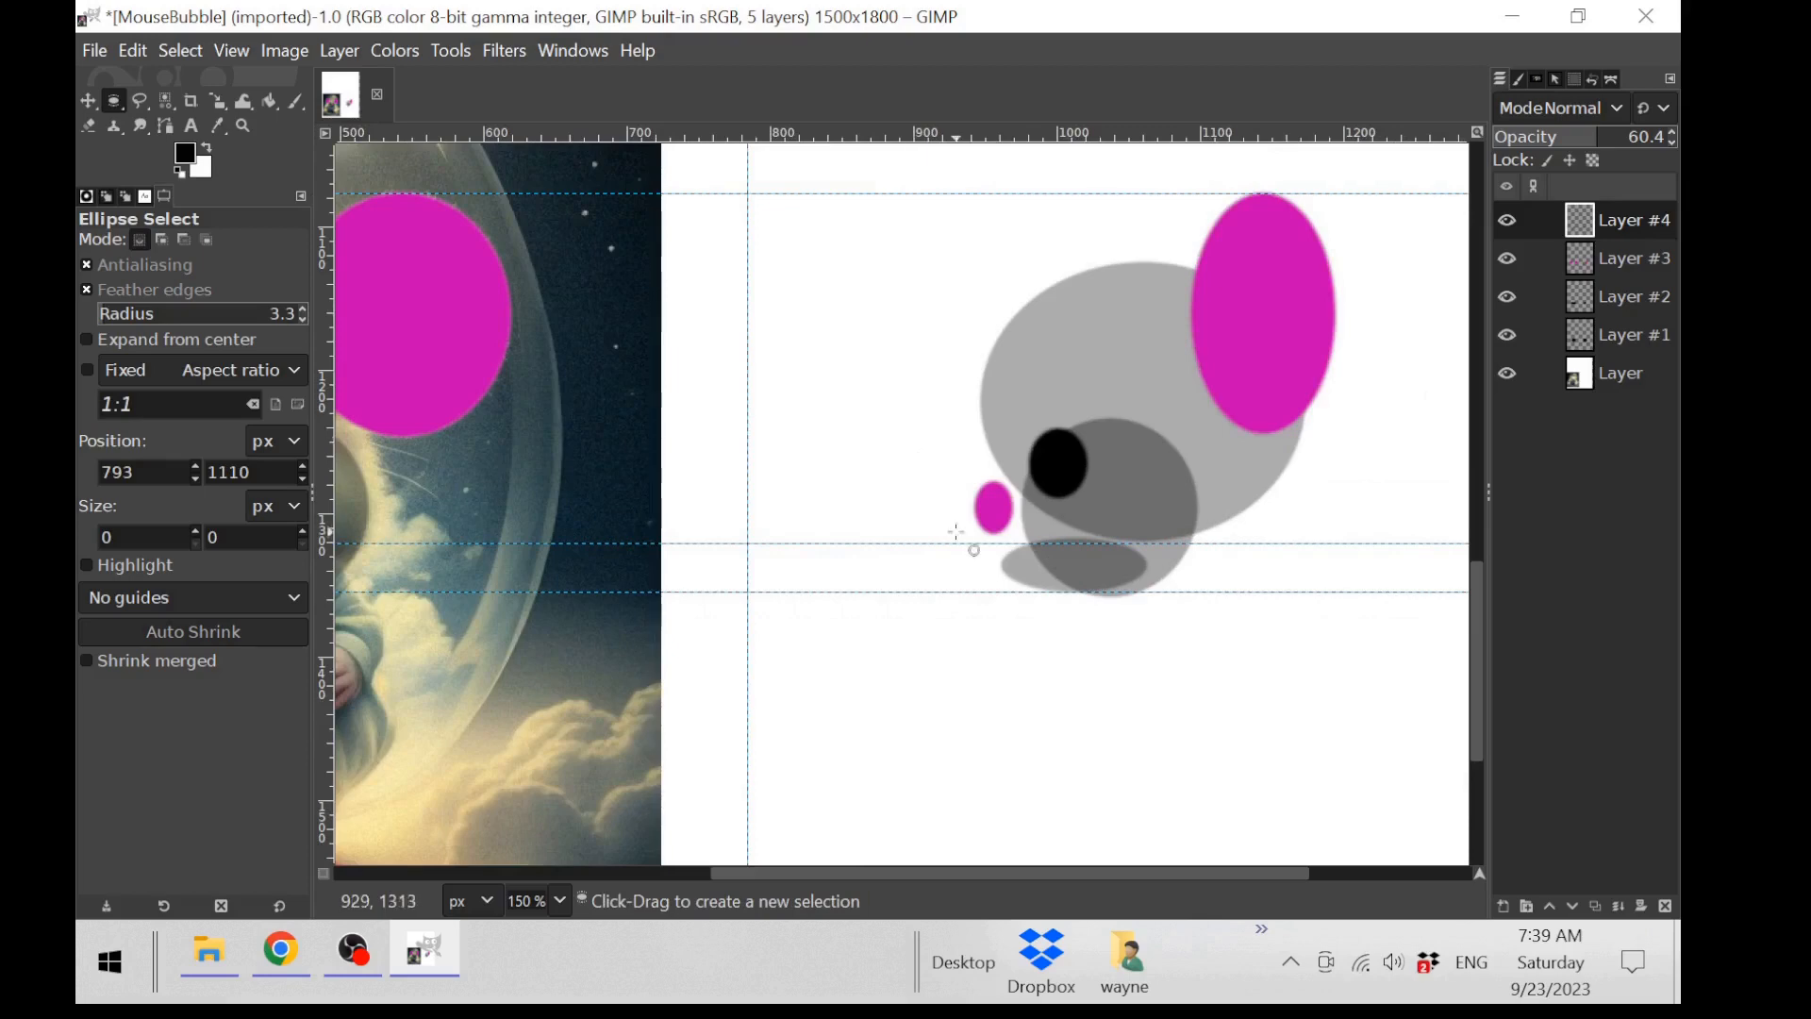
pyautogui.moveTo(957, 534); pyautogui.dragTo(1203, 651)
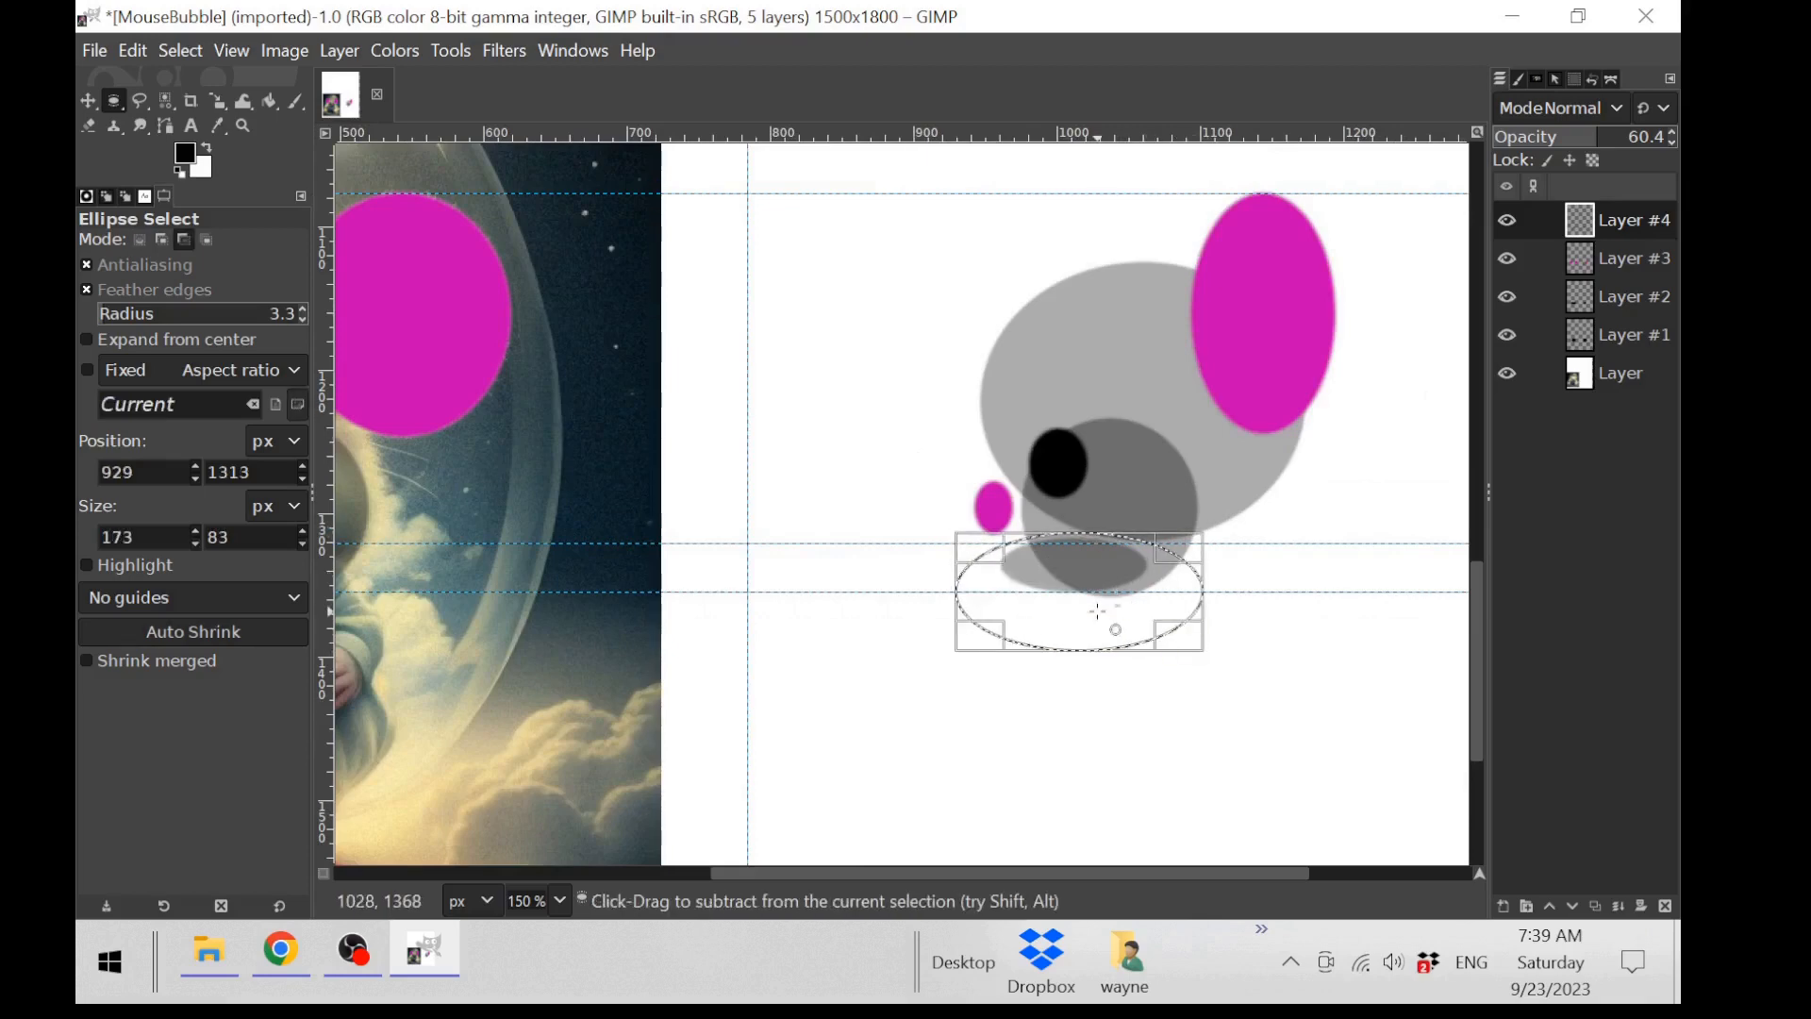
pyautogui.scroll(3, 1119, 651)
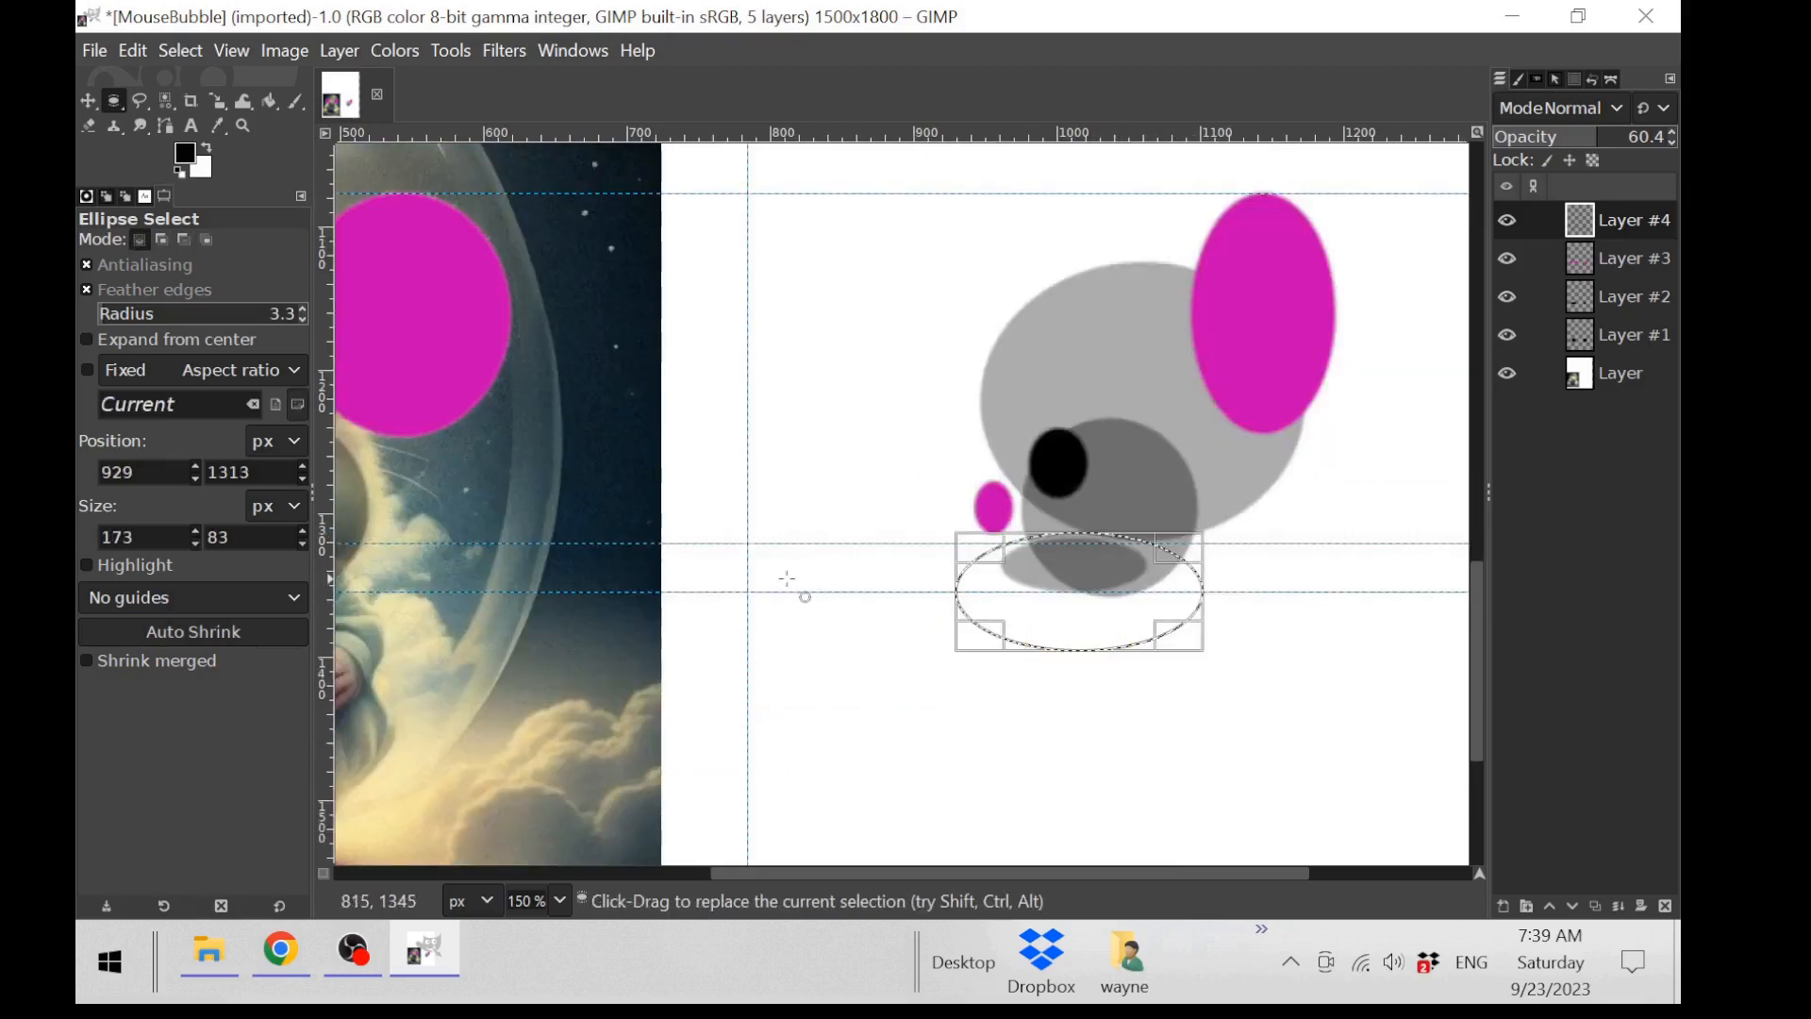
pyautogui.keyDown('ctrl'); pyautogui.scroll(2, 1011, 627); pyautogui.keyUp('ctrl')
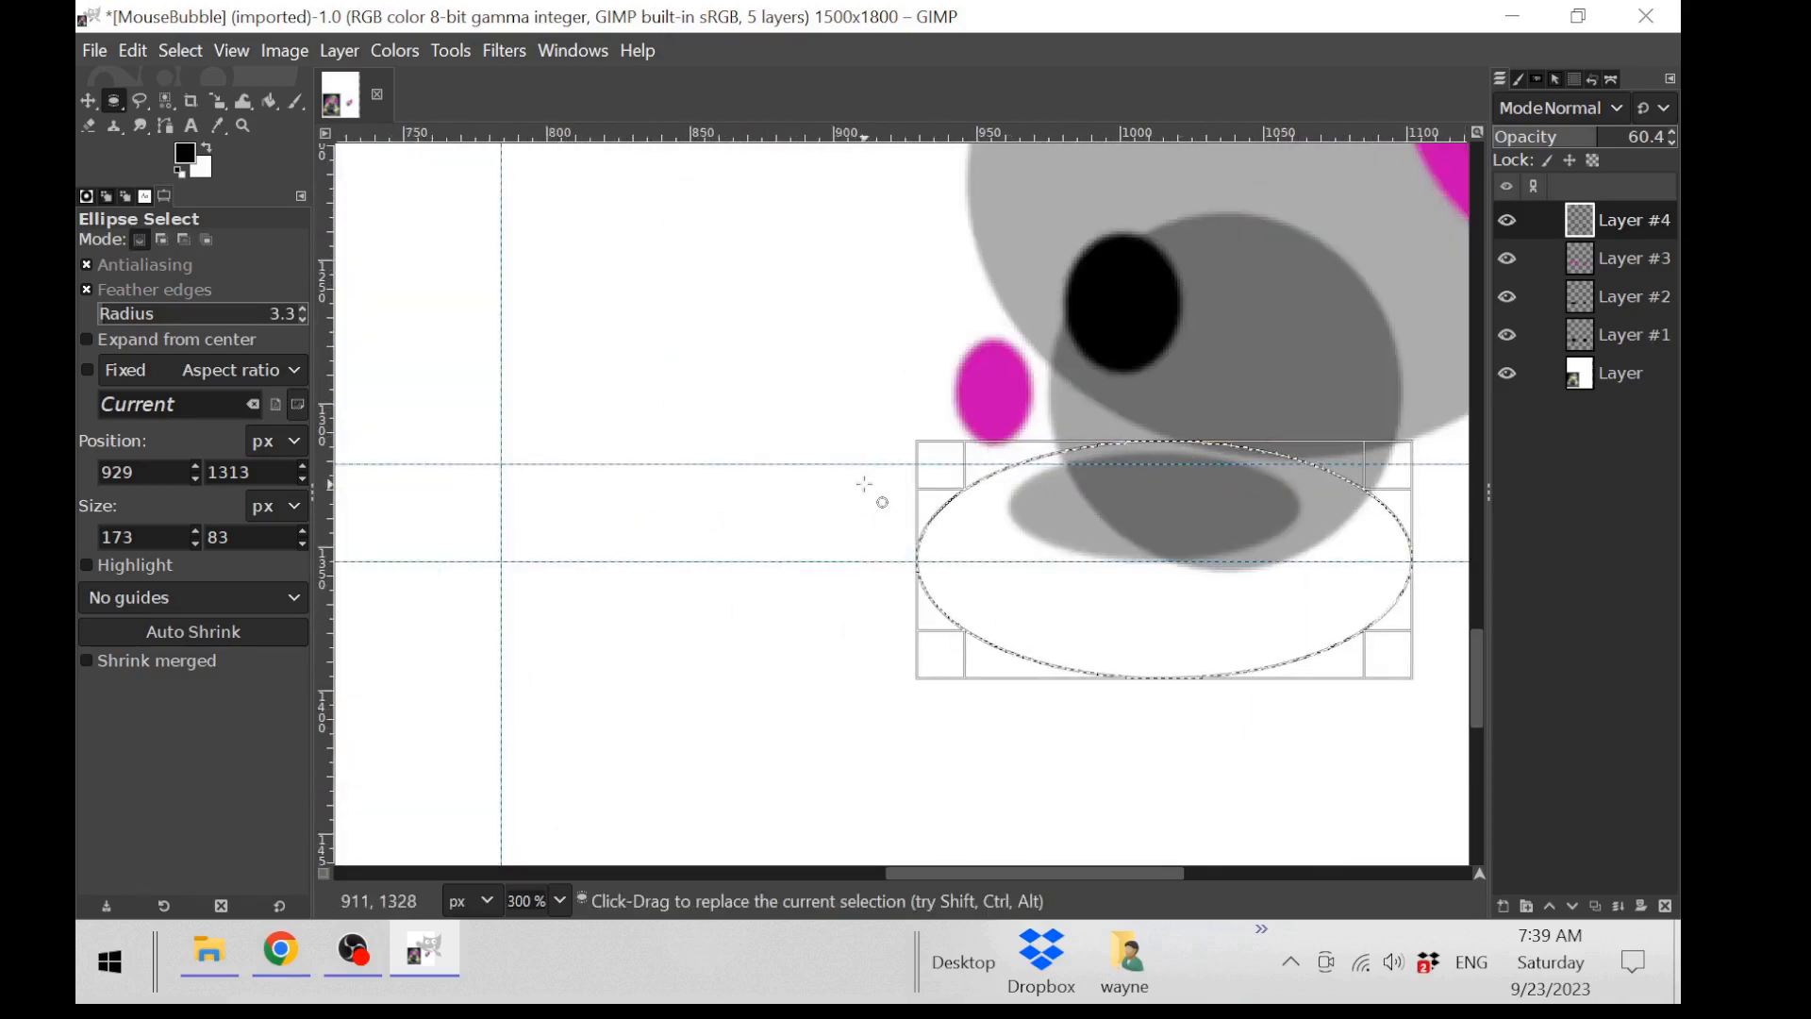
pyautogui.press('Delete')
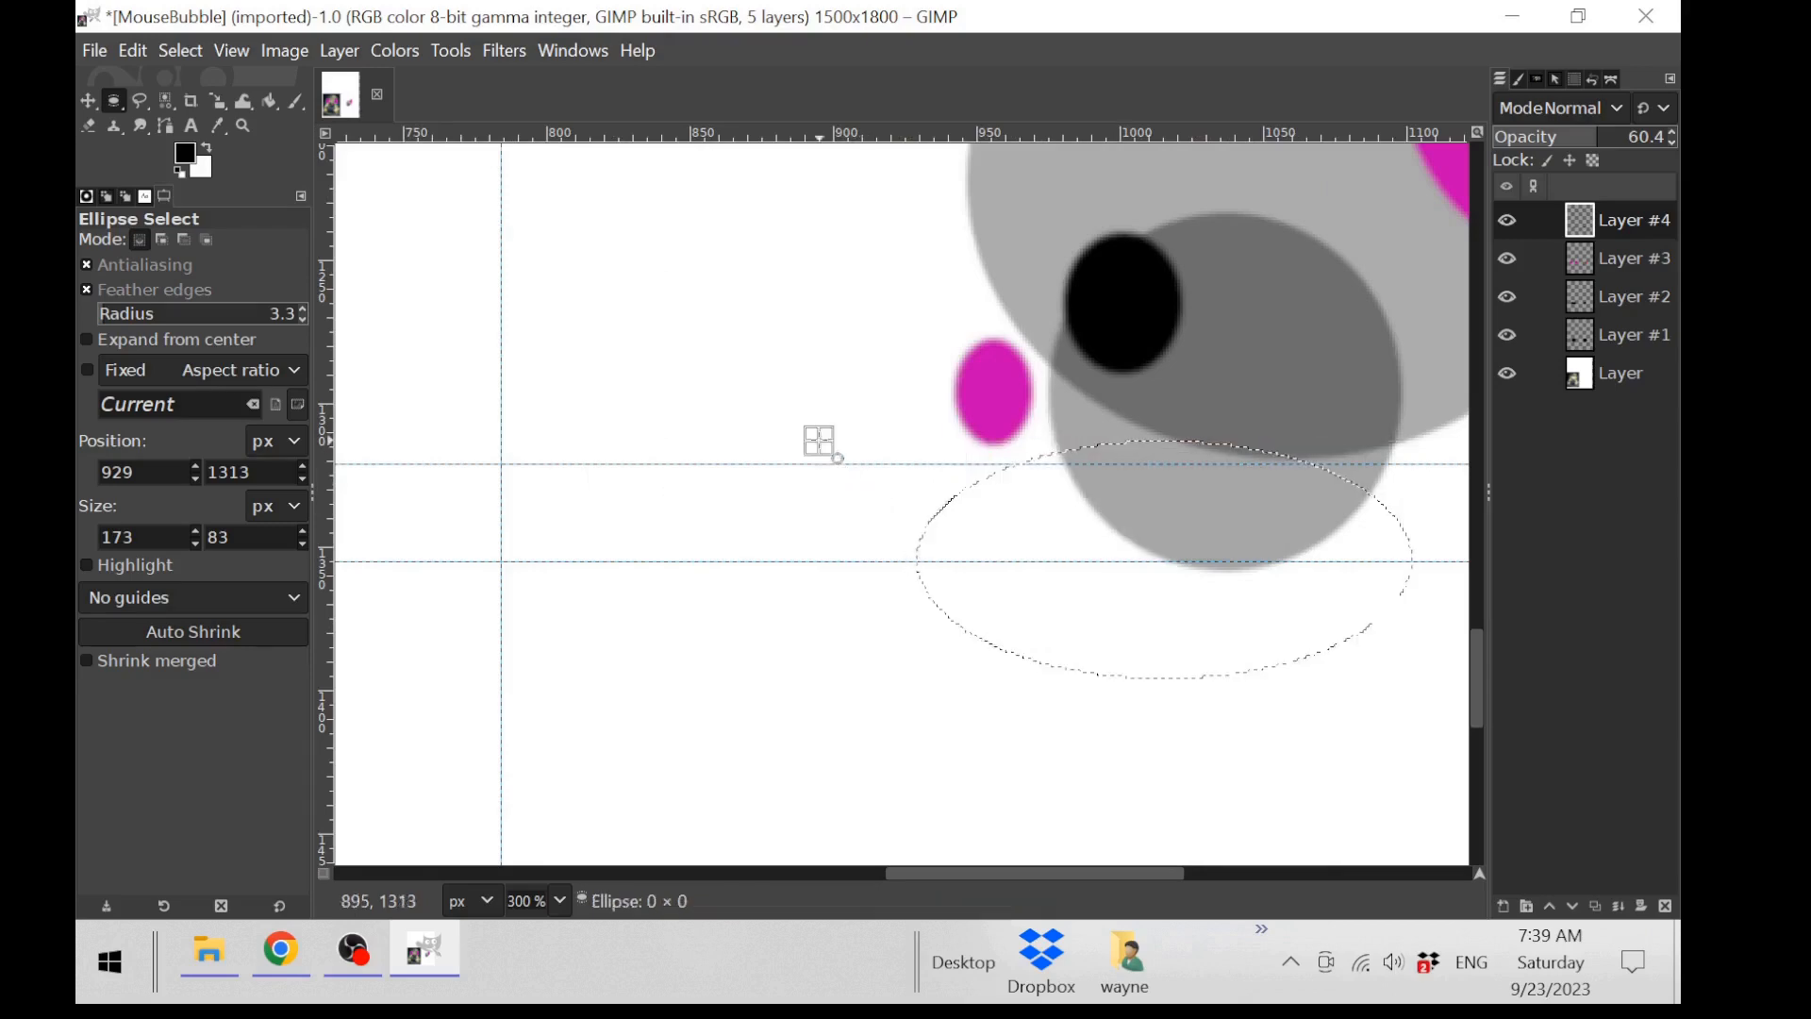
pyautogui.click(820, 440)
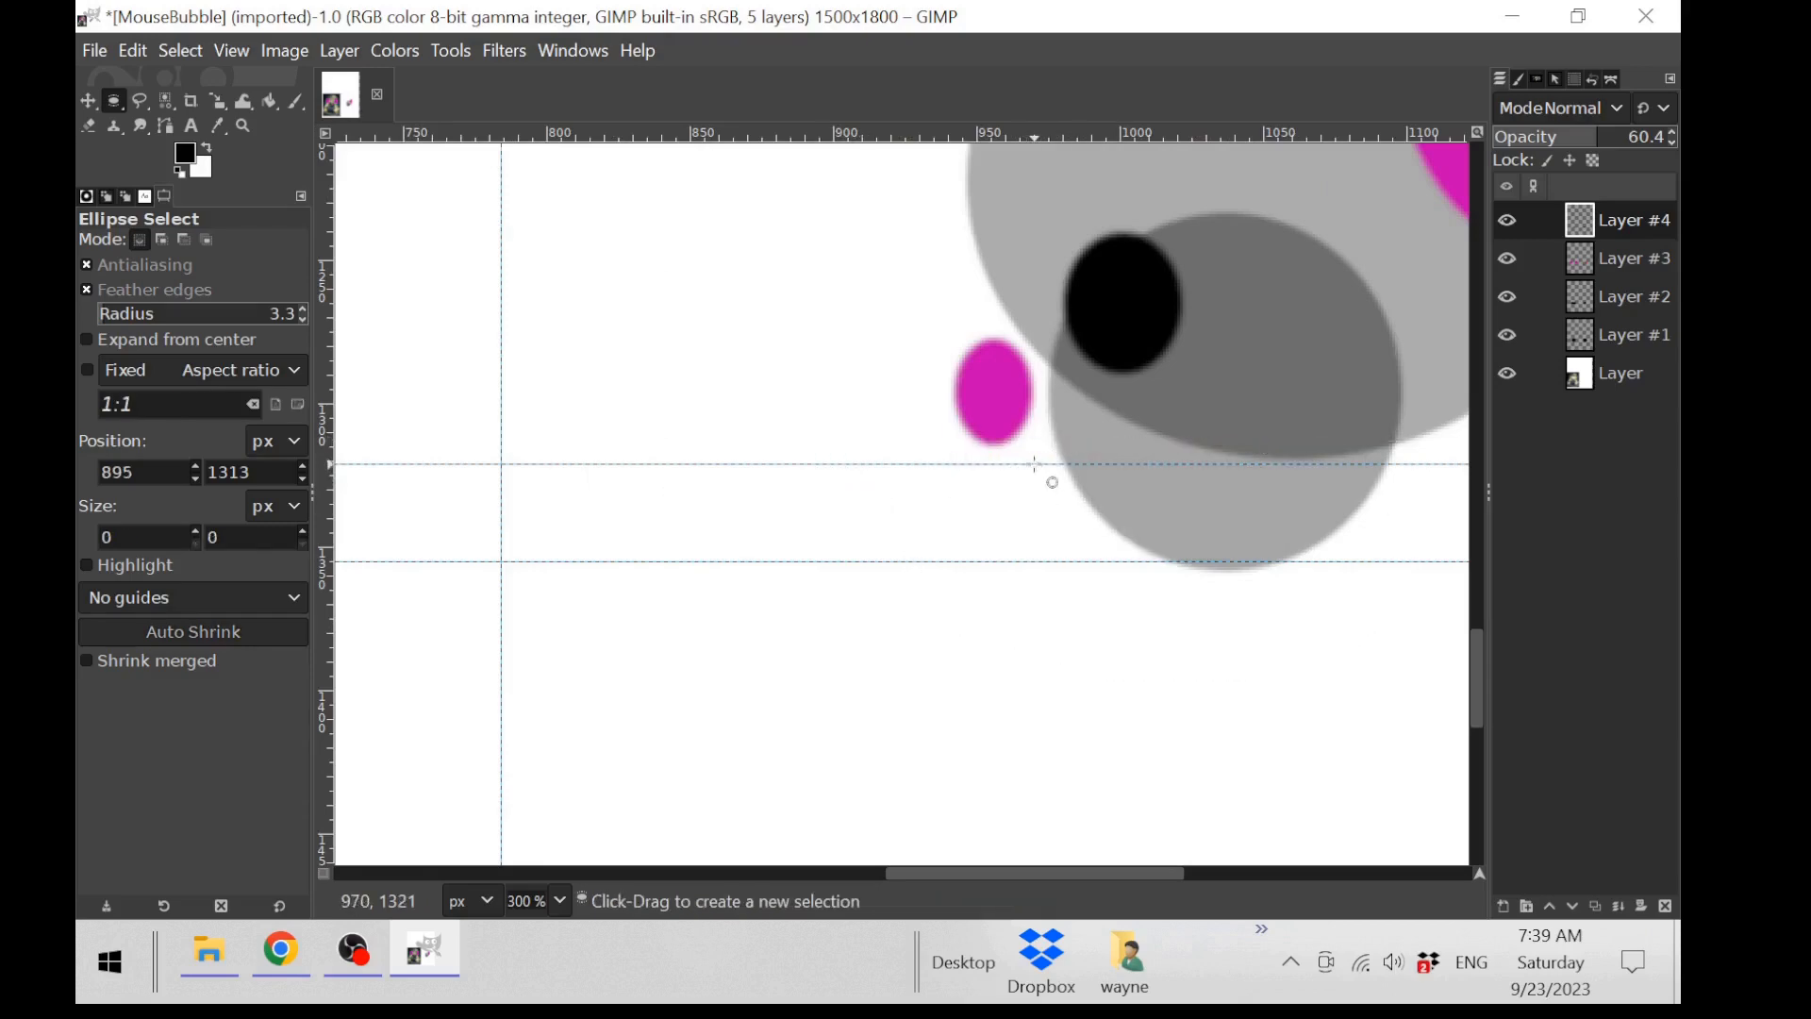
# Step: Select a shorter ellipse of about 72 × 35 px between the mouth guides on the side view, fill it with black, and deselect
pyautogui.moveTo(1034, 464); pyautogui.dragTo(1241, 564)
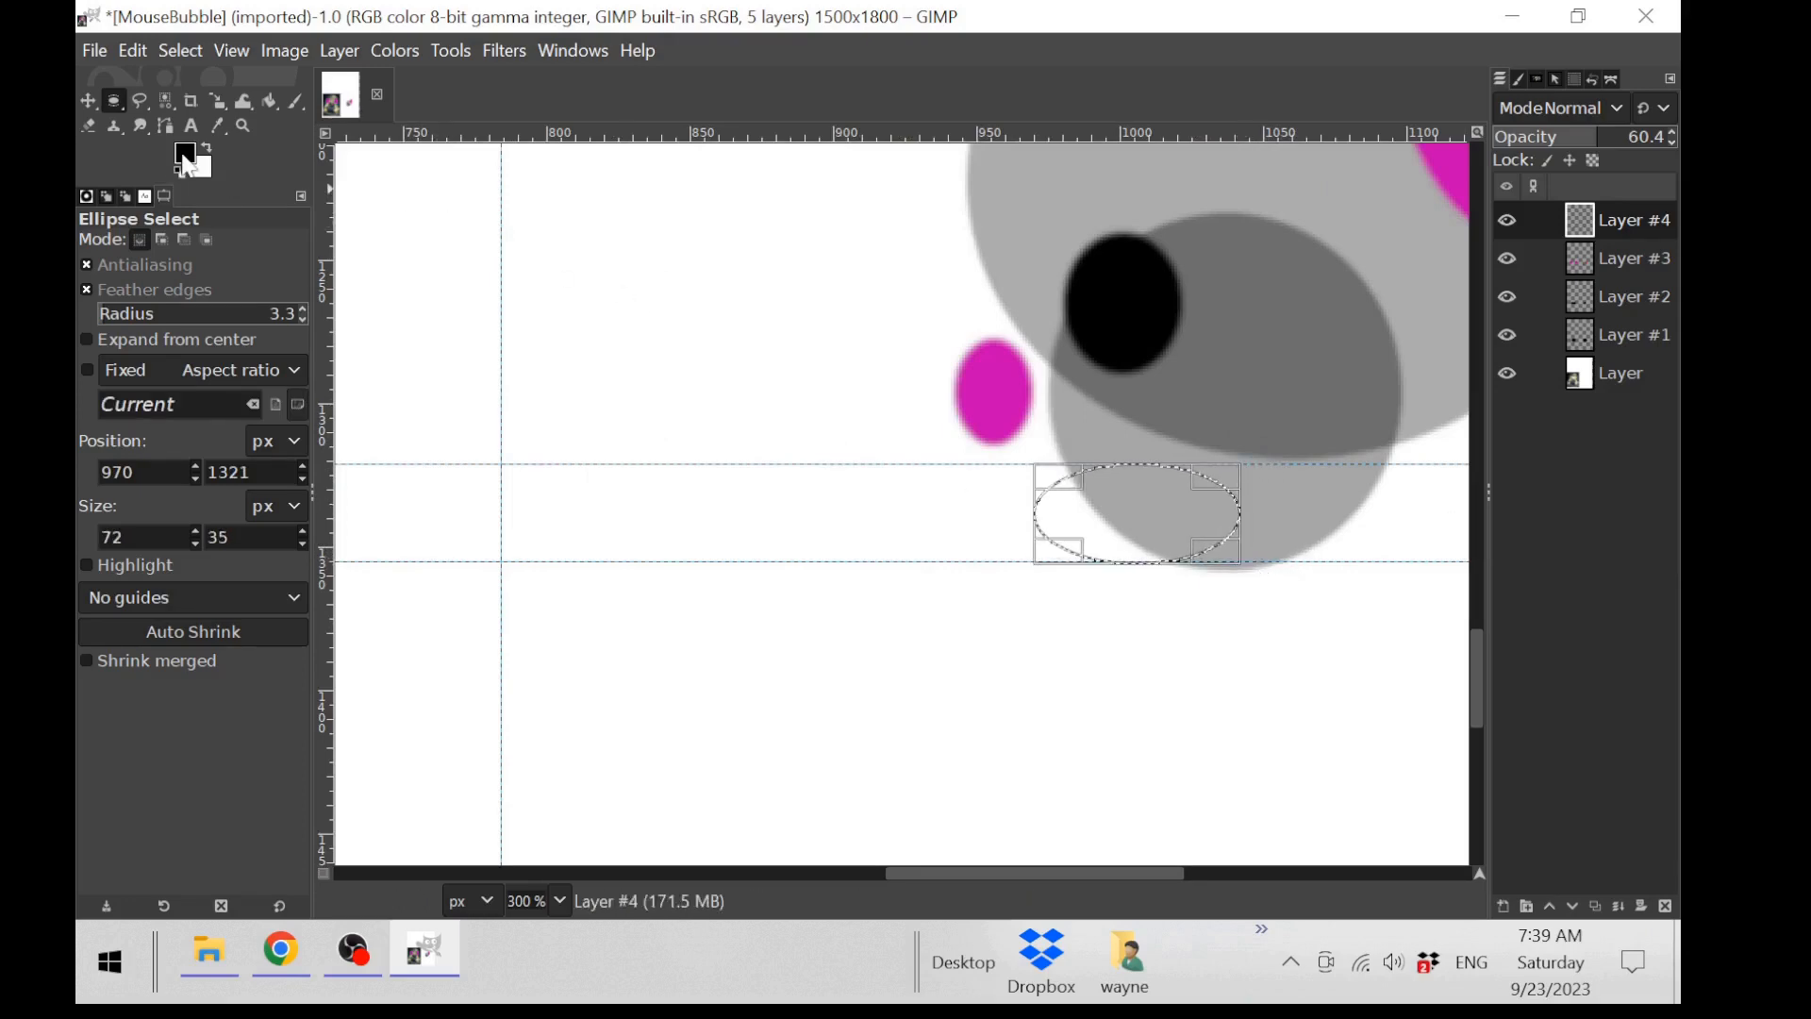
pyautogui.moveTo(185, 155); pyautogui.dragTo(1099, 531)
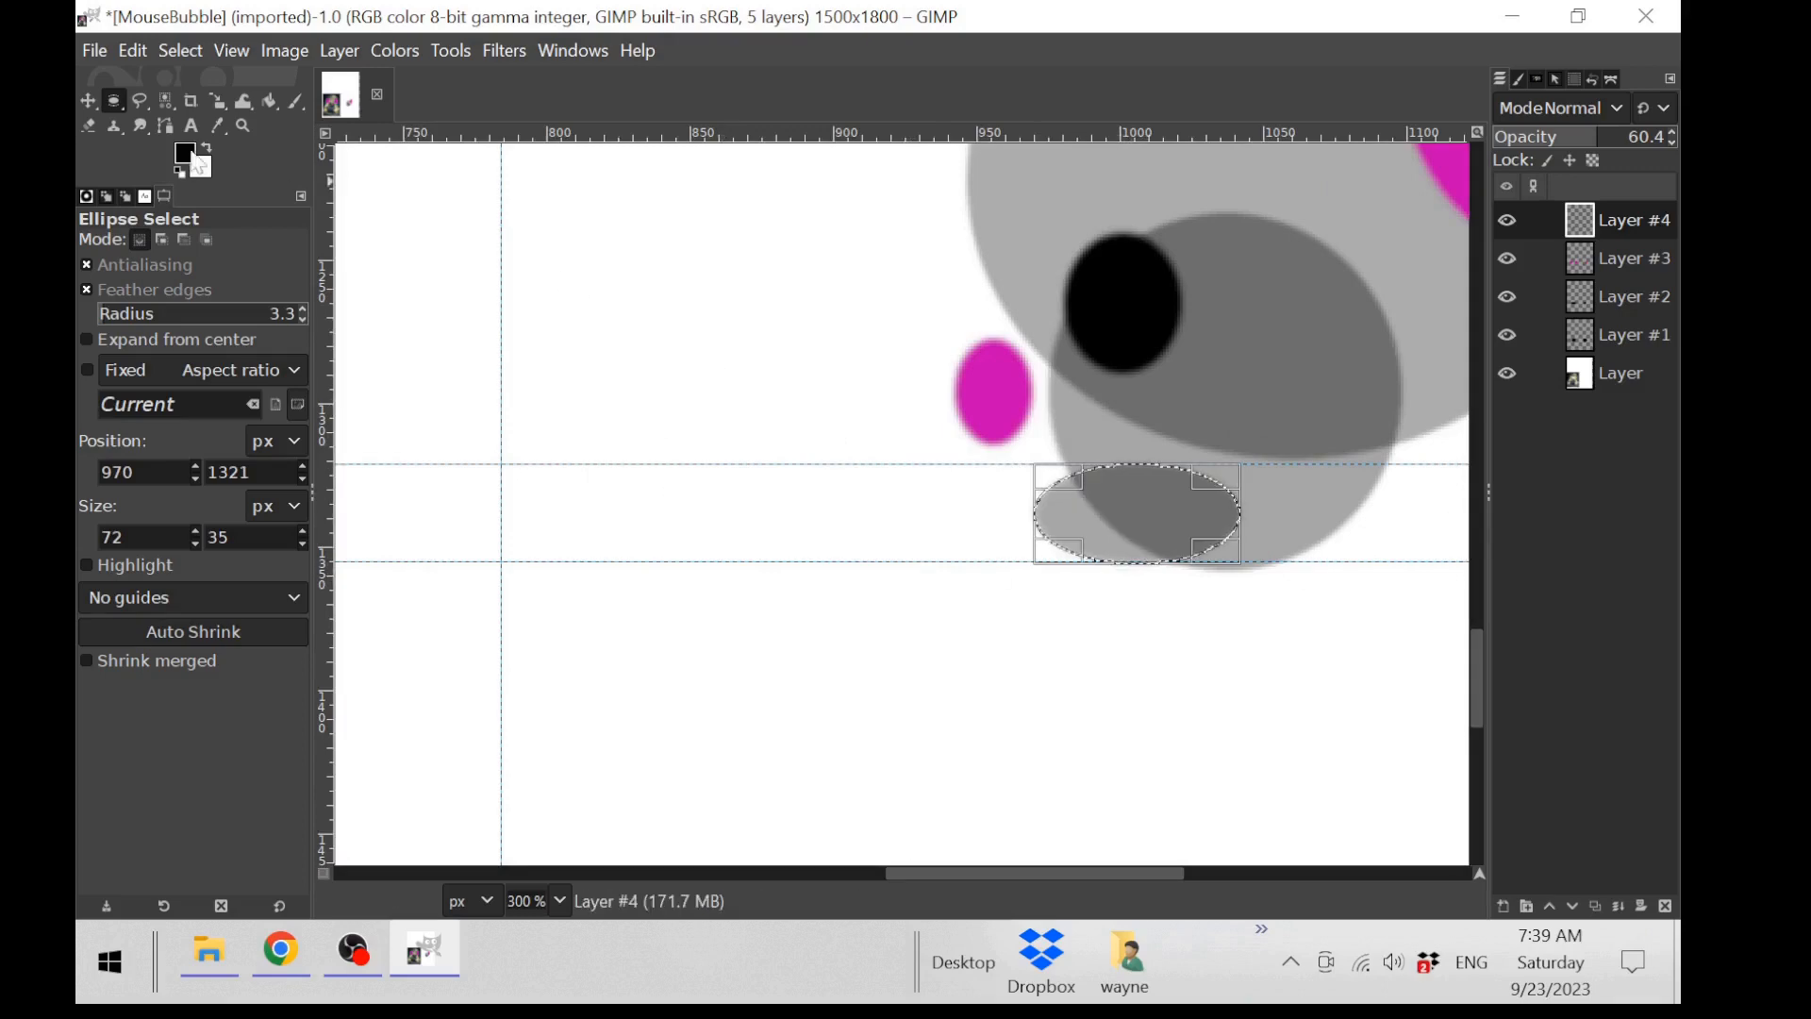
pyautogui.click(653, 307)
pyautogui.scroll(-2, 940, 369)
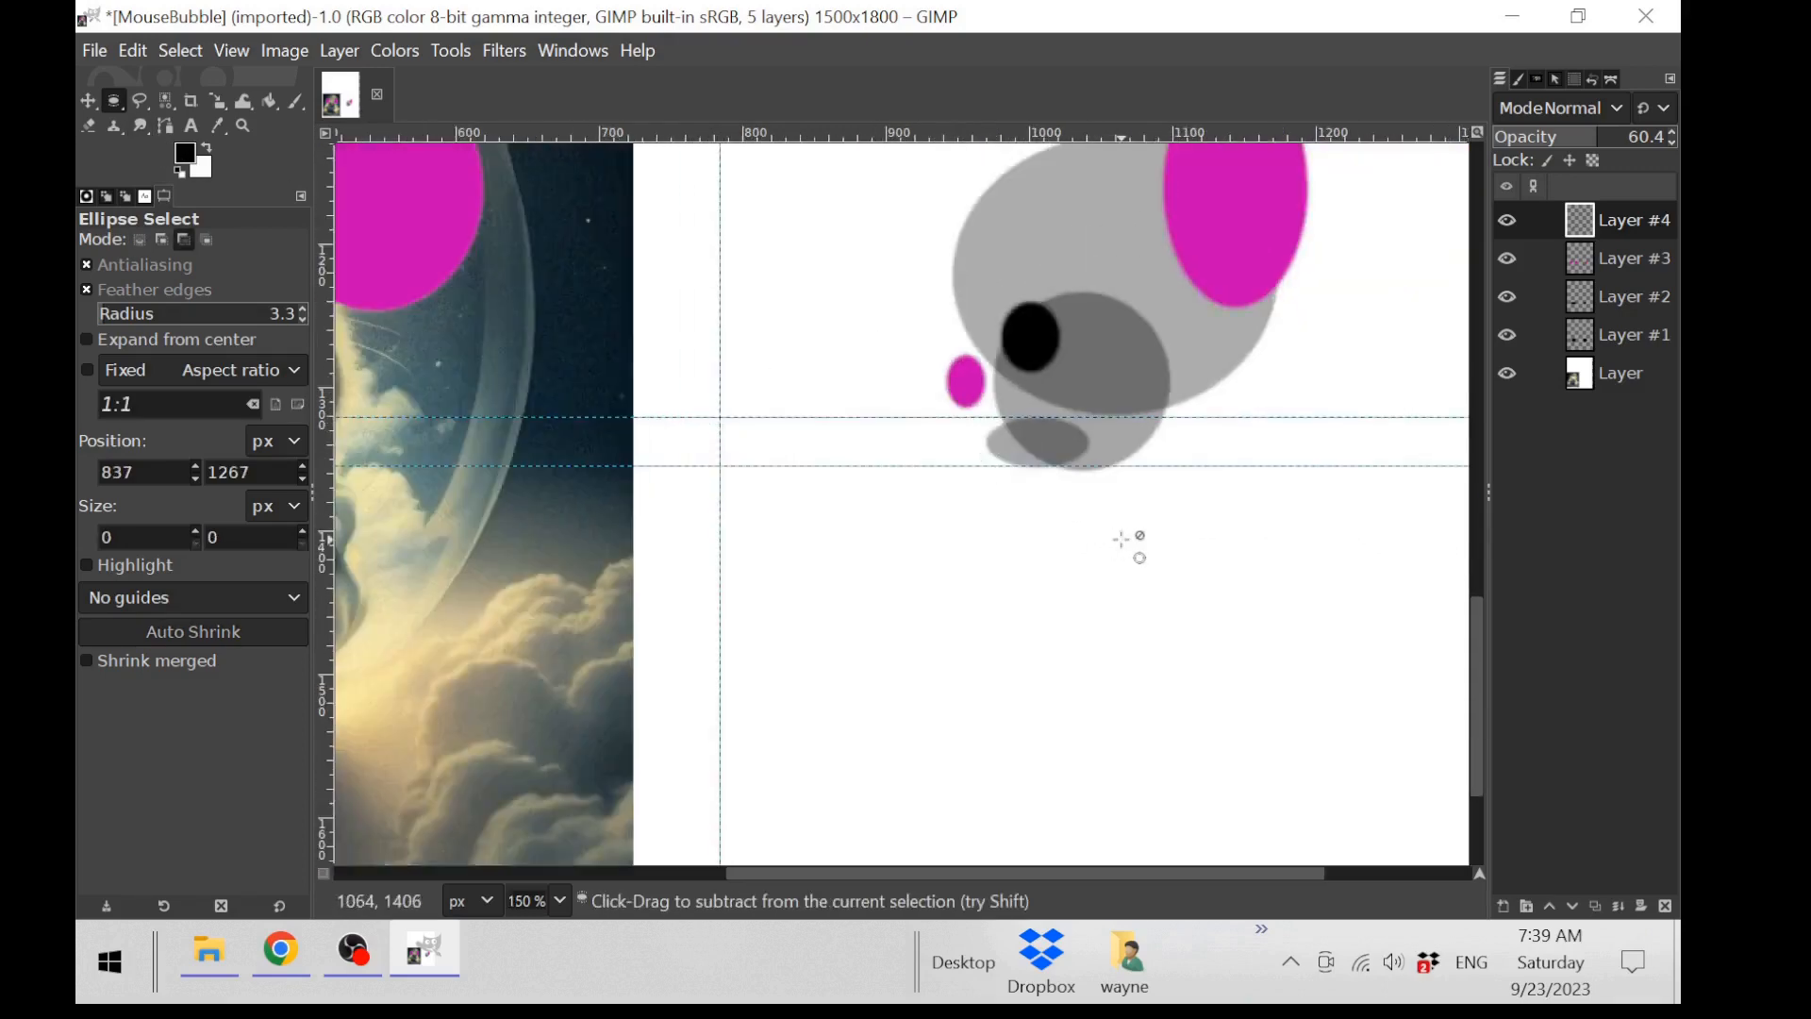
pyautogui.scroll(-2, 1122, 539)
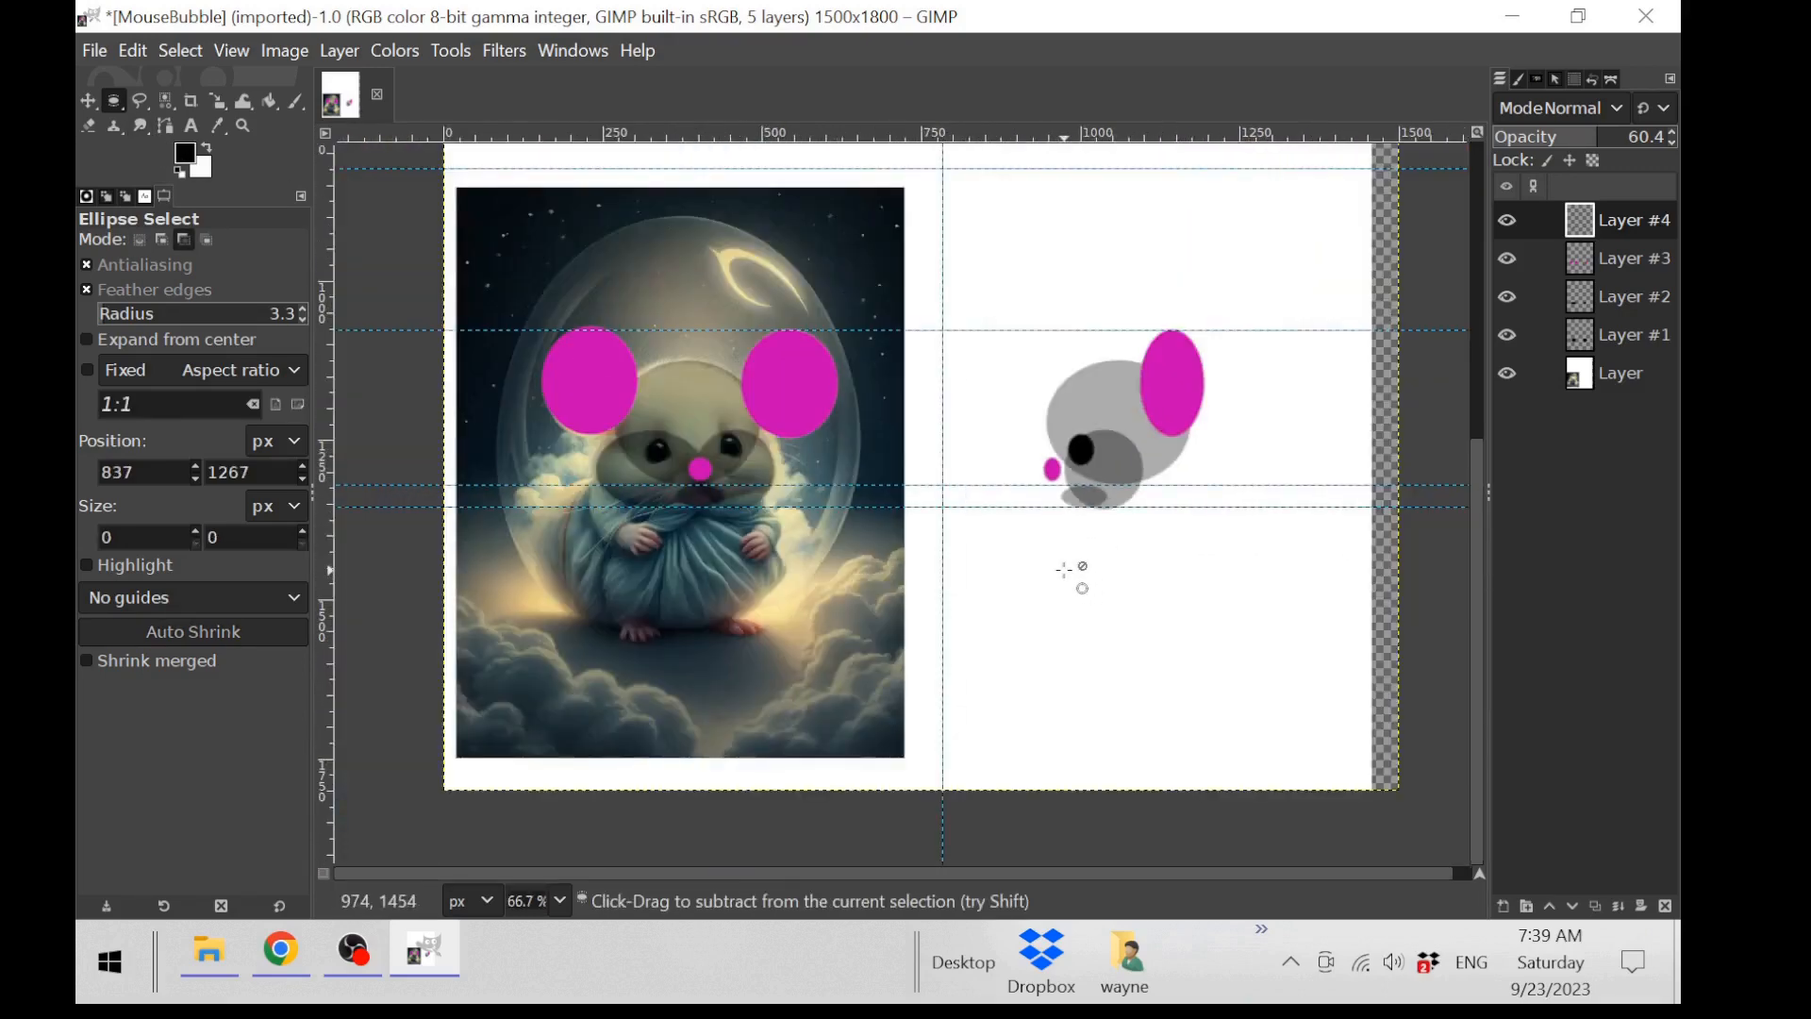
pyautogui.scroll(1, 1182, 574)
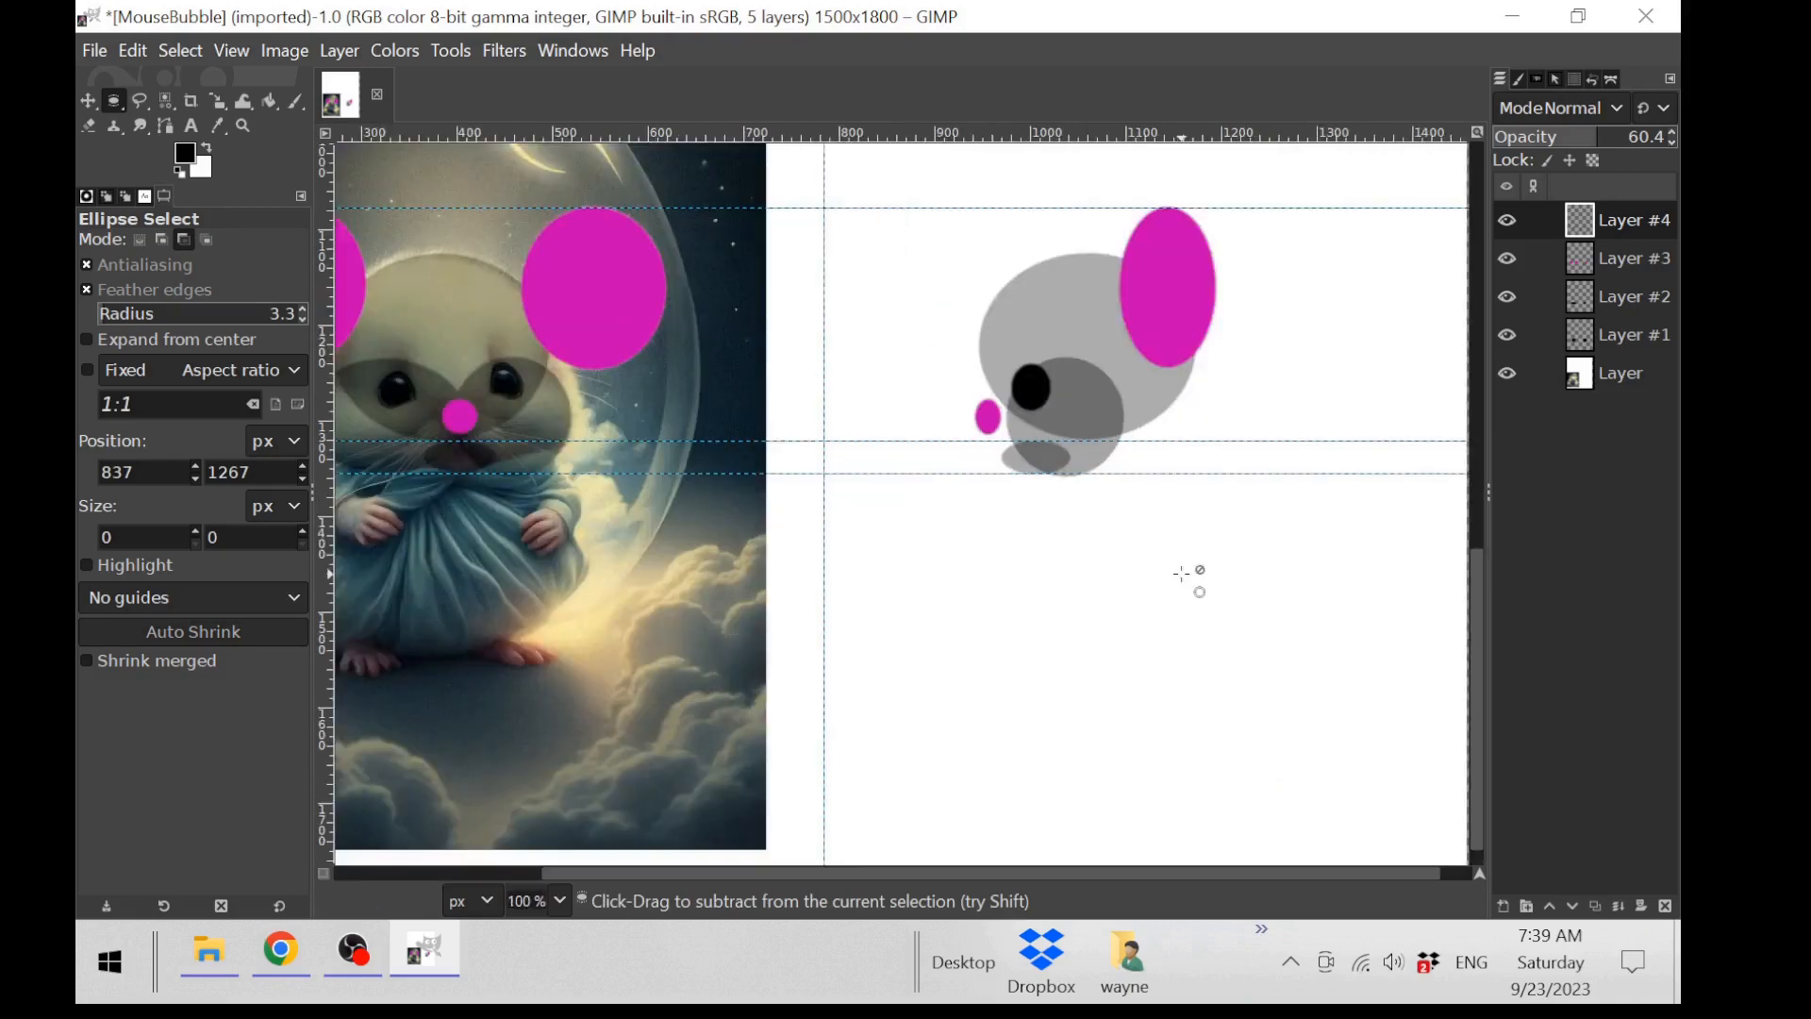
pyautogui.scroll(-1, 1182, 574)
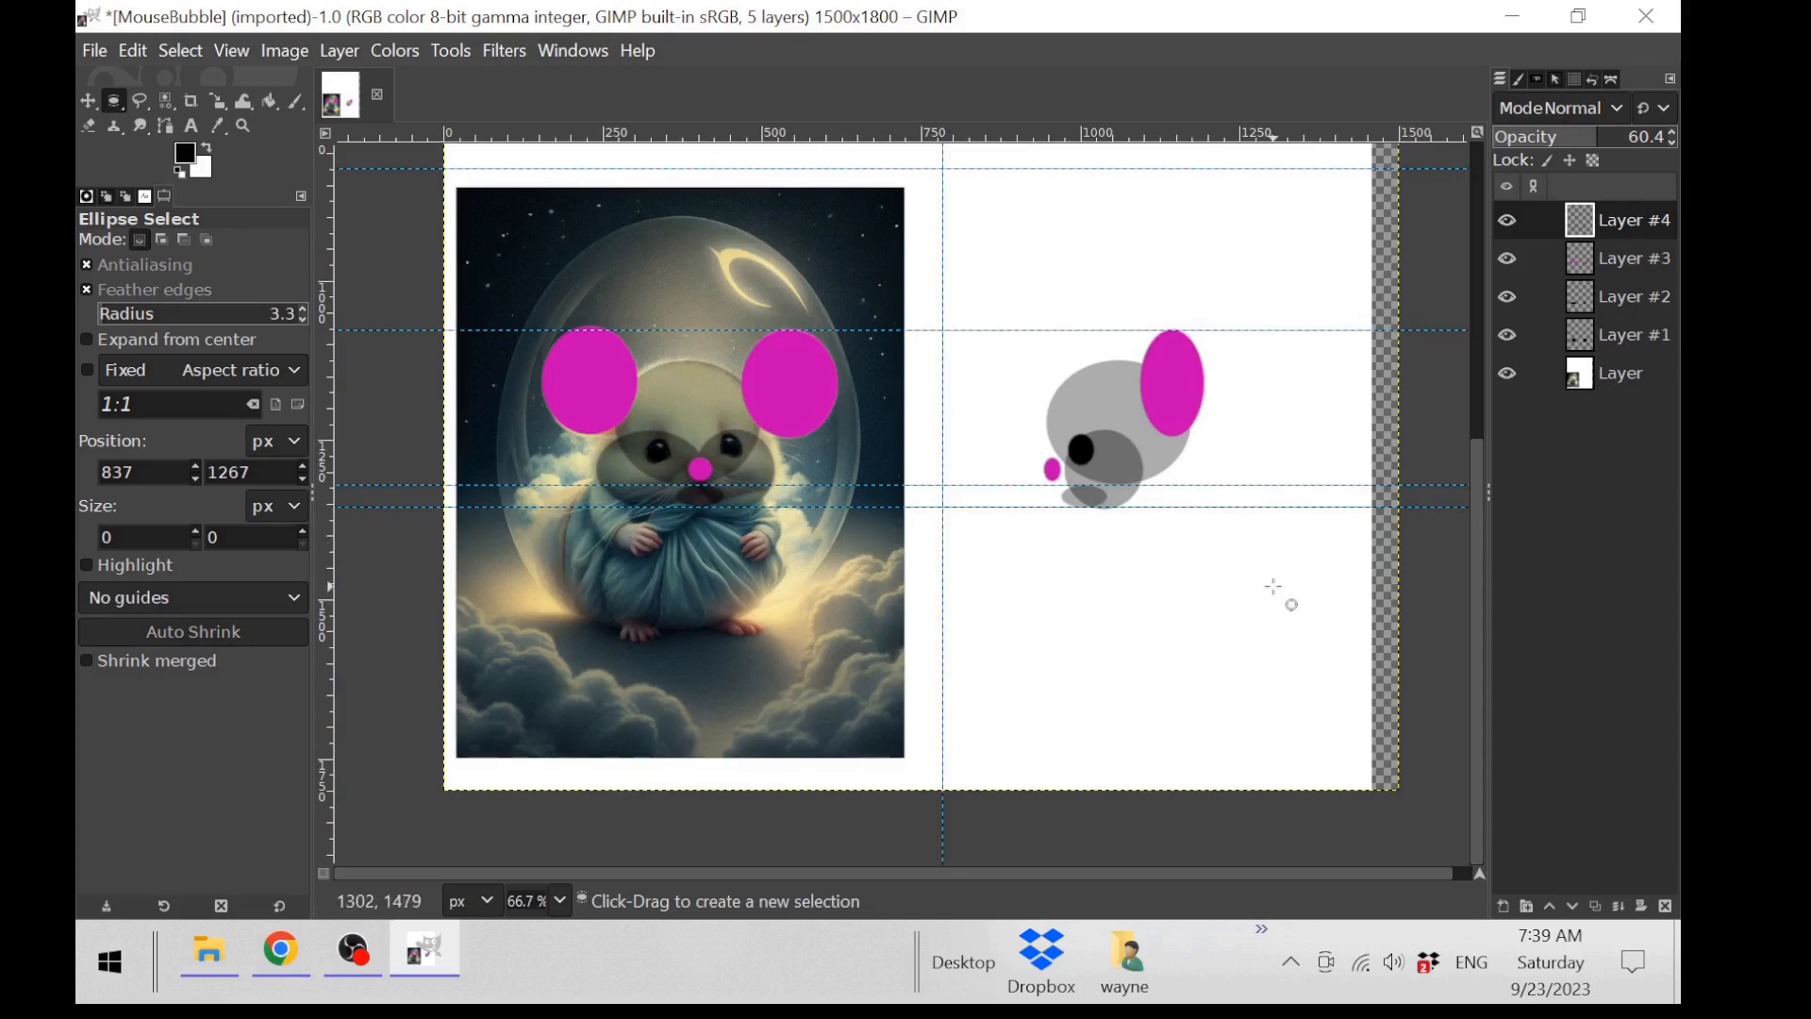
# Step: Toggle Layer #1's visibility off and on to check its shapes, and make it the active layer
pyautogui.click(1511, 335)
pyautogui.click(1510, 335)
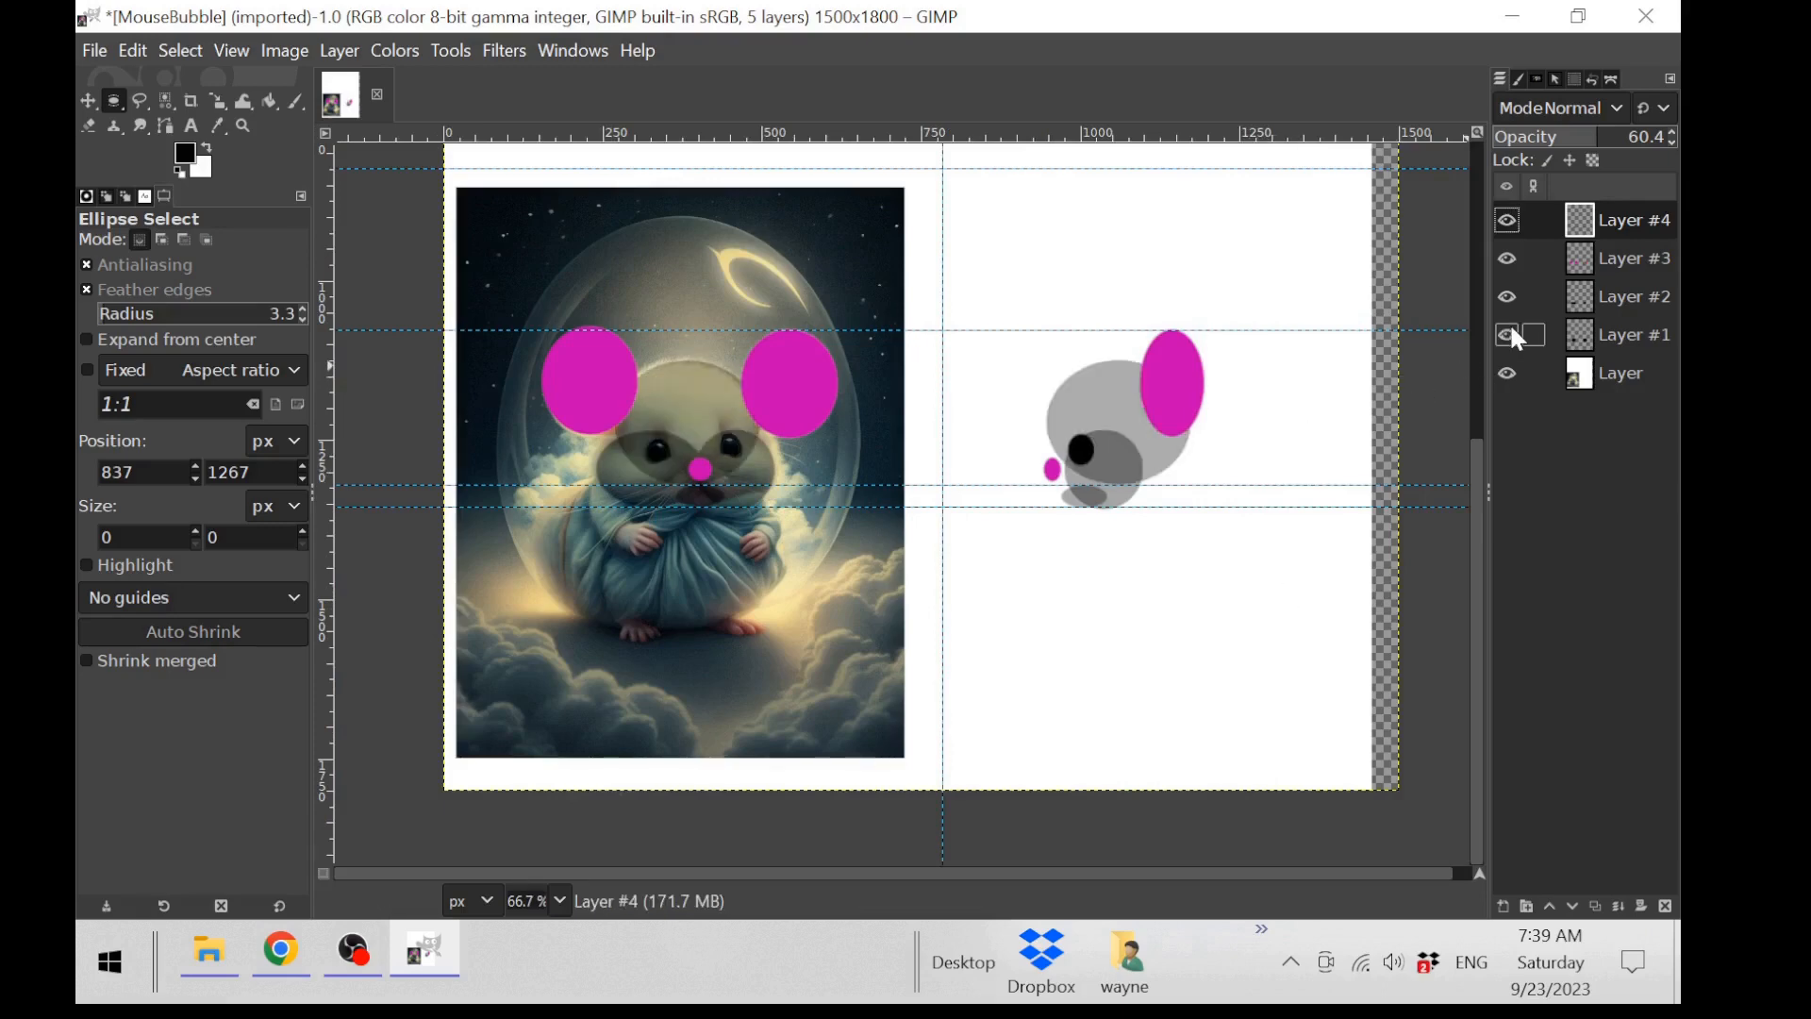
pyautogui.click(1578, 347)
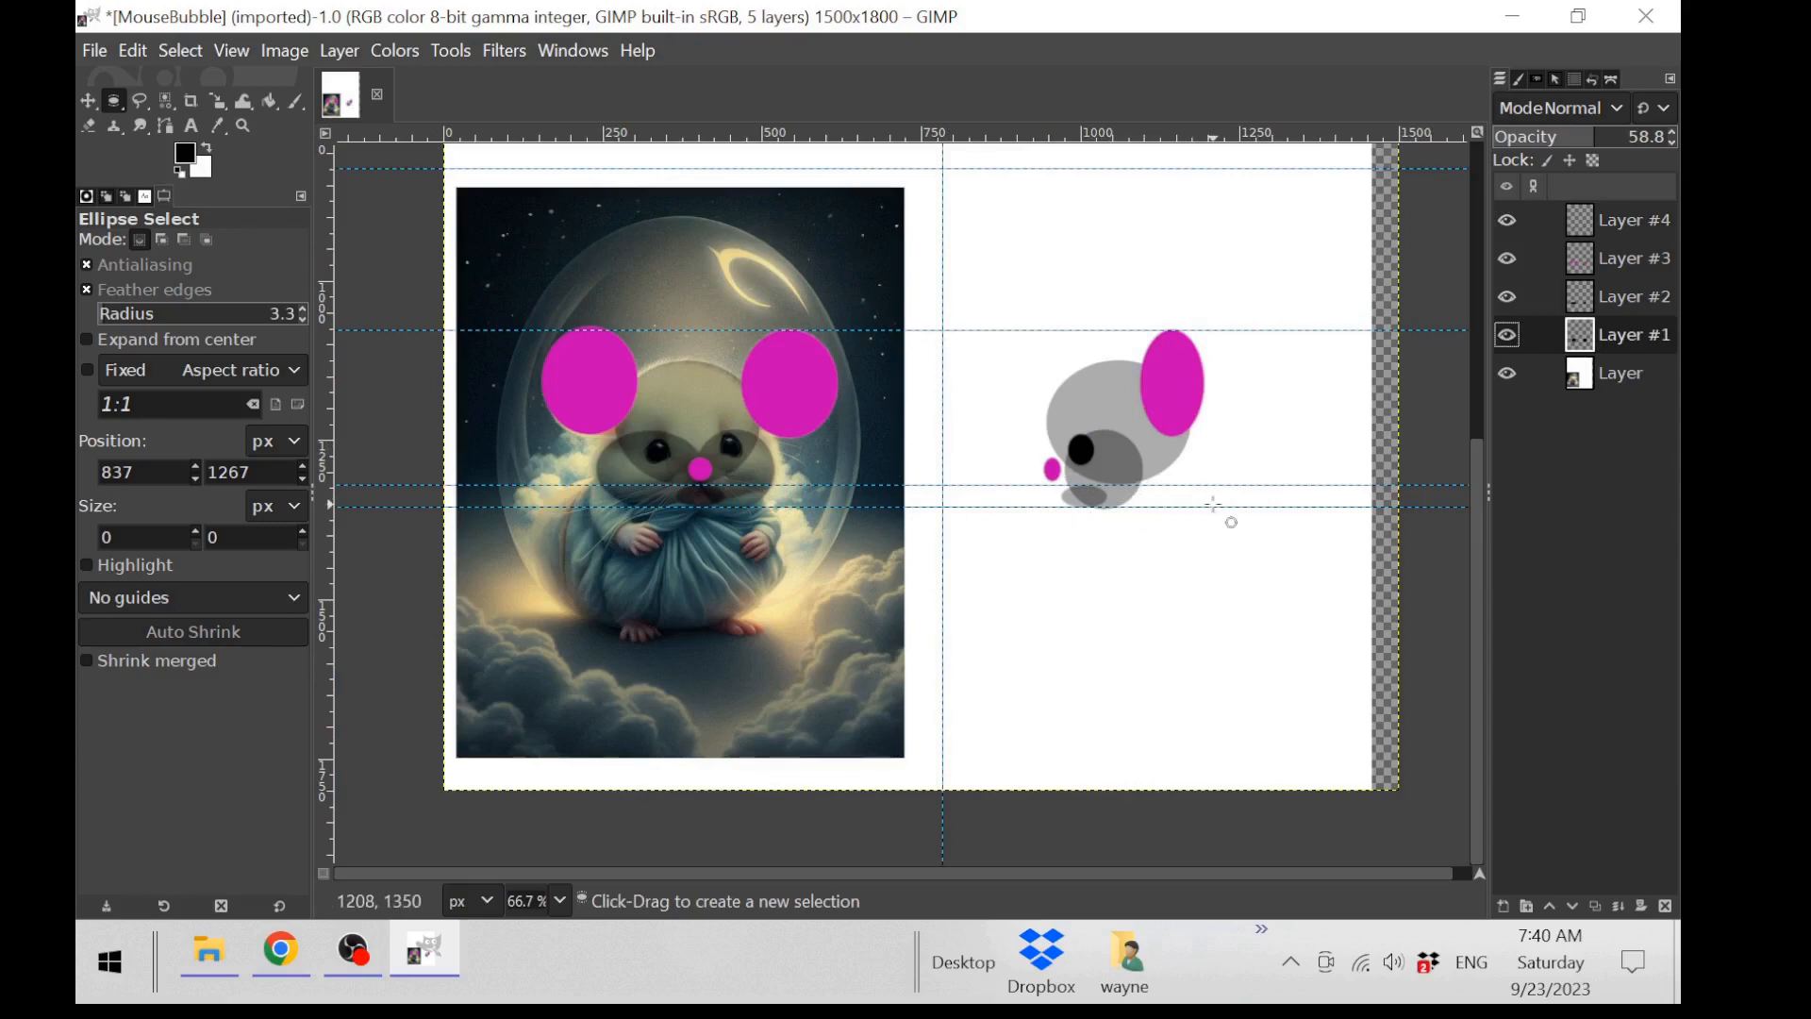
# Step: Move the ear-top guide down to the picture's feet and the mouth-top guide up to the nose's lower edge to bracket the body
pyautogui.scroll(4, 1215, 506)
pyautogui.scroll(-2, 1215, 507)
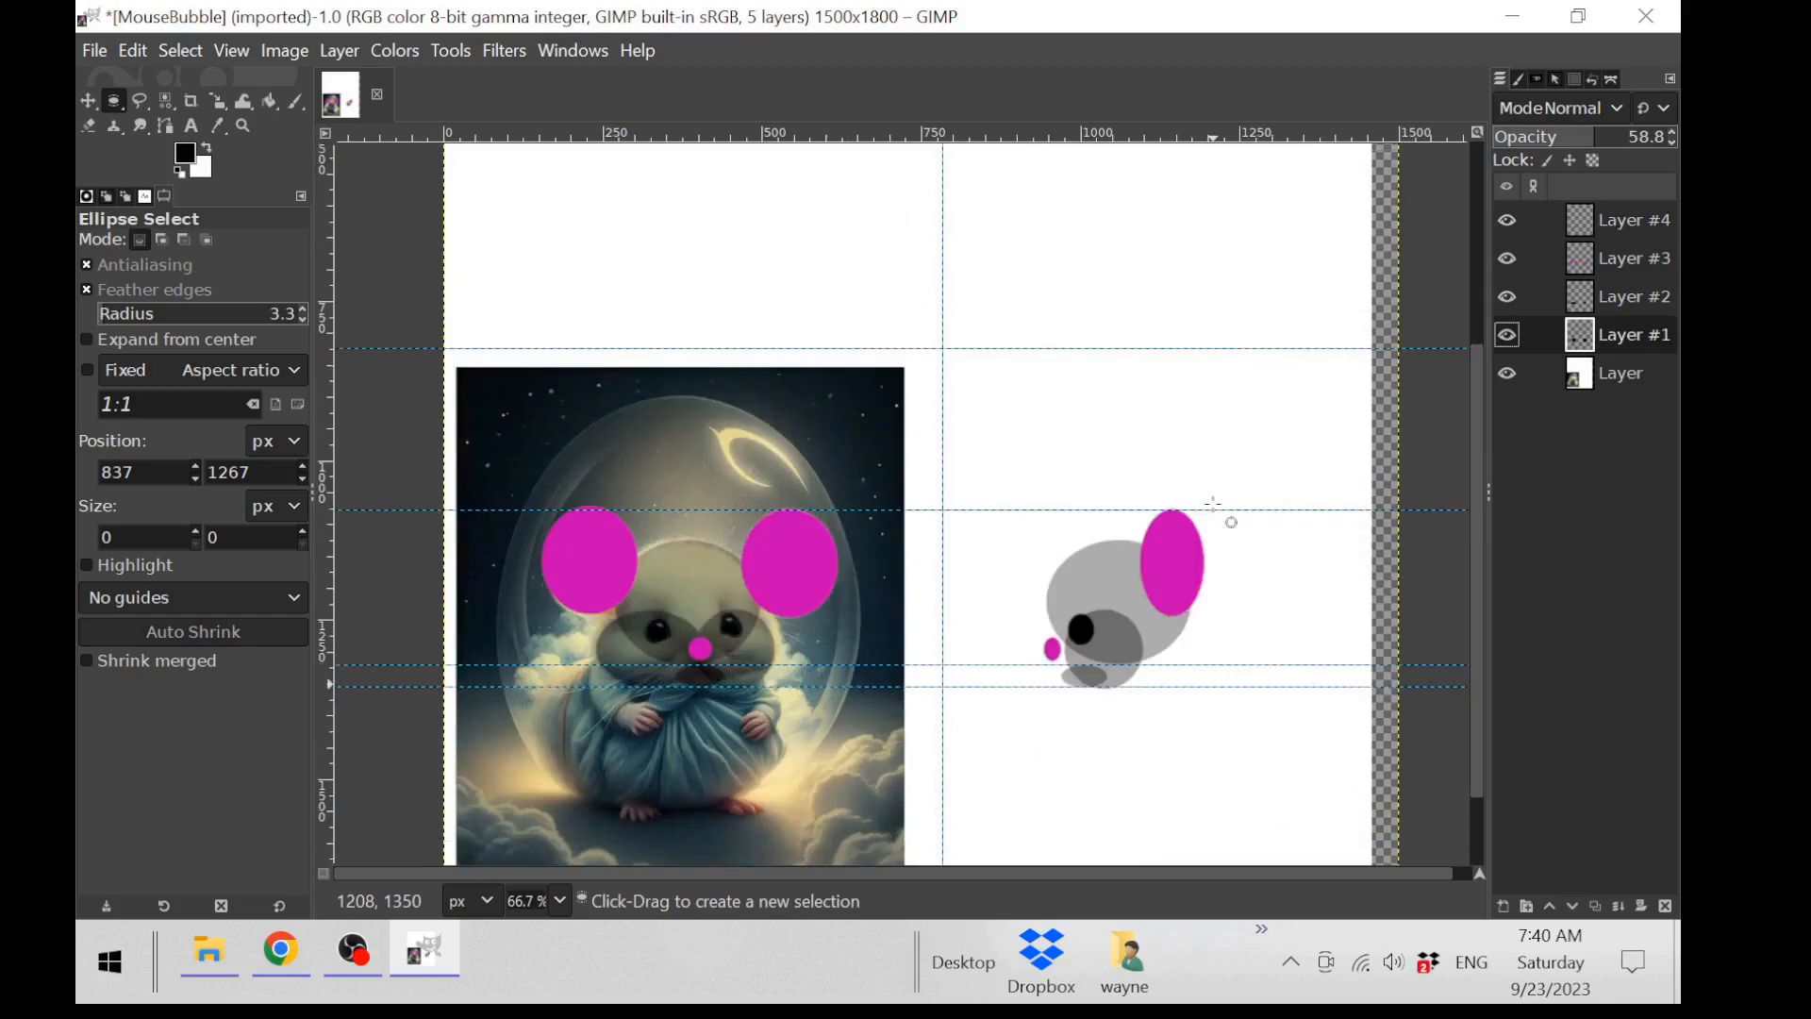
pyautogui.scroll(-1, 1249, 538)
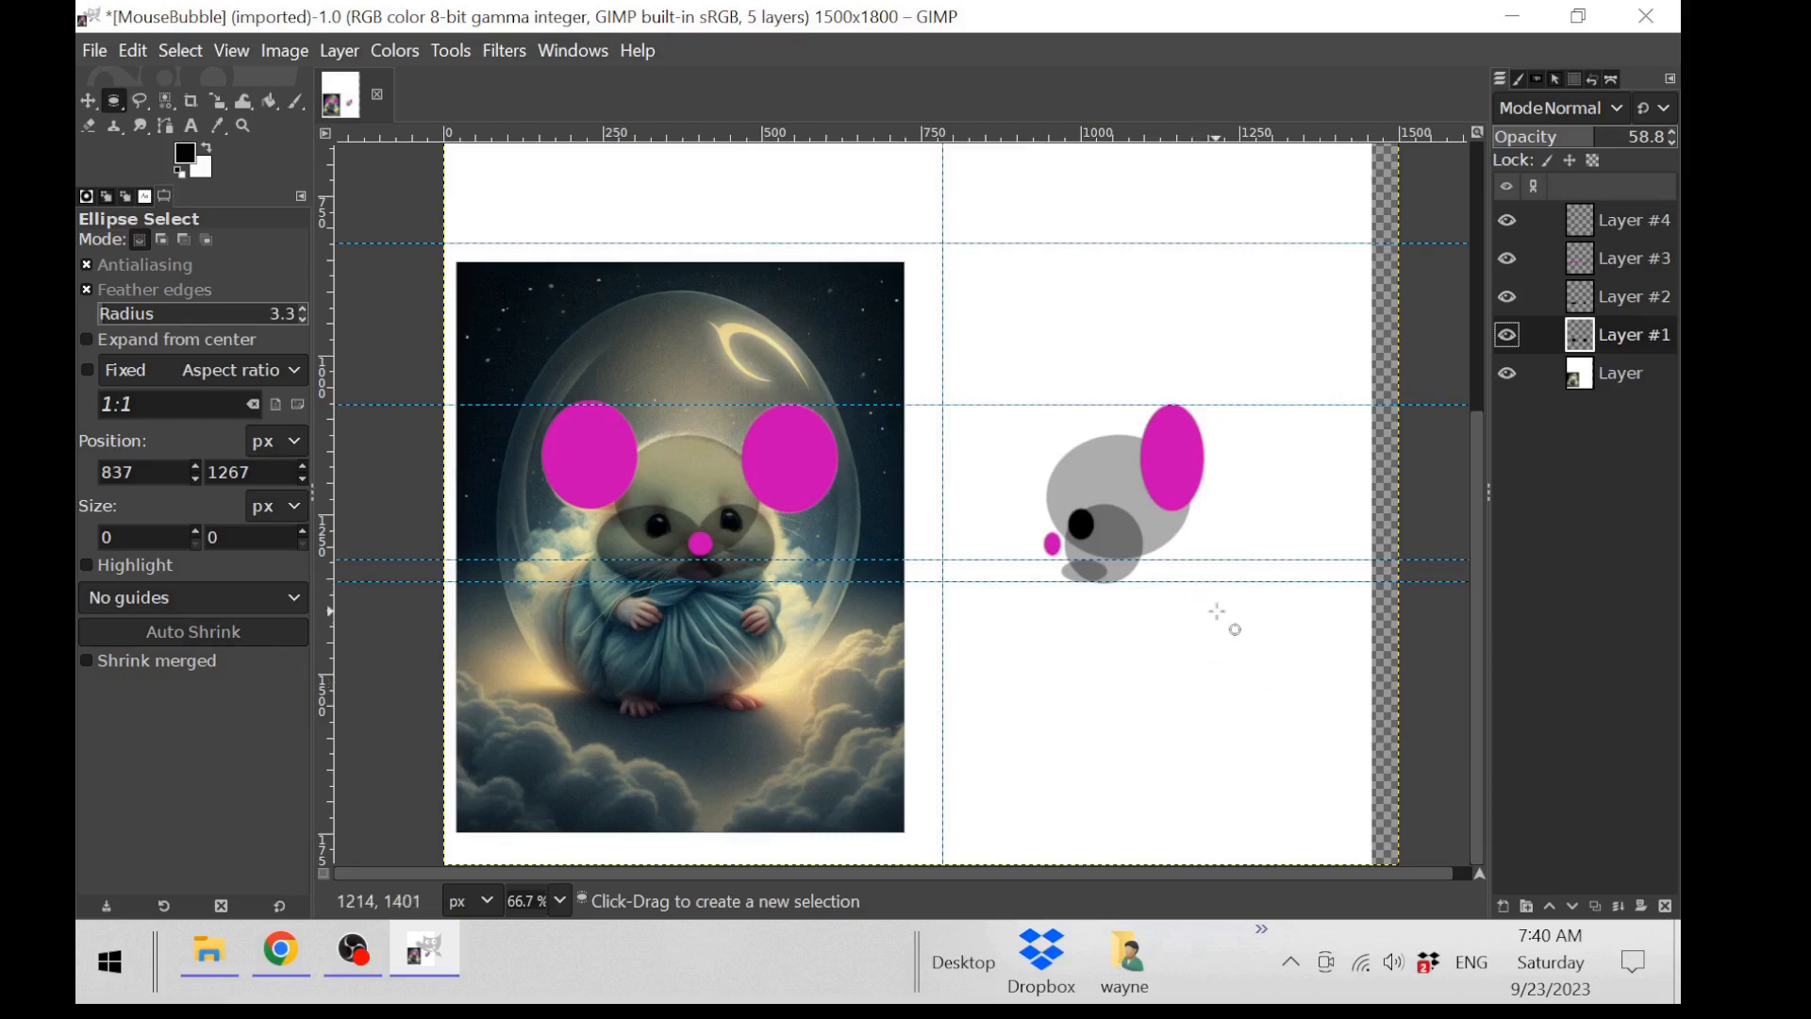
pyautogui.scroll(5, 1218, 614)
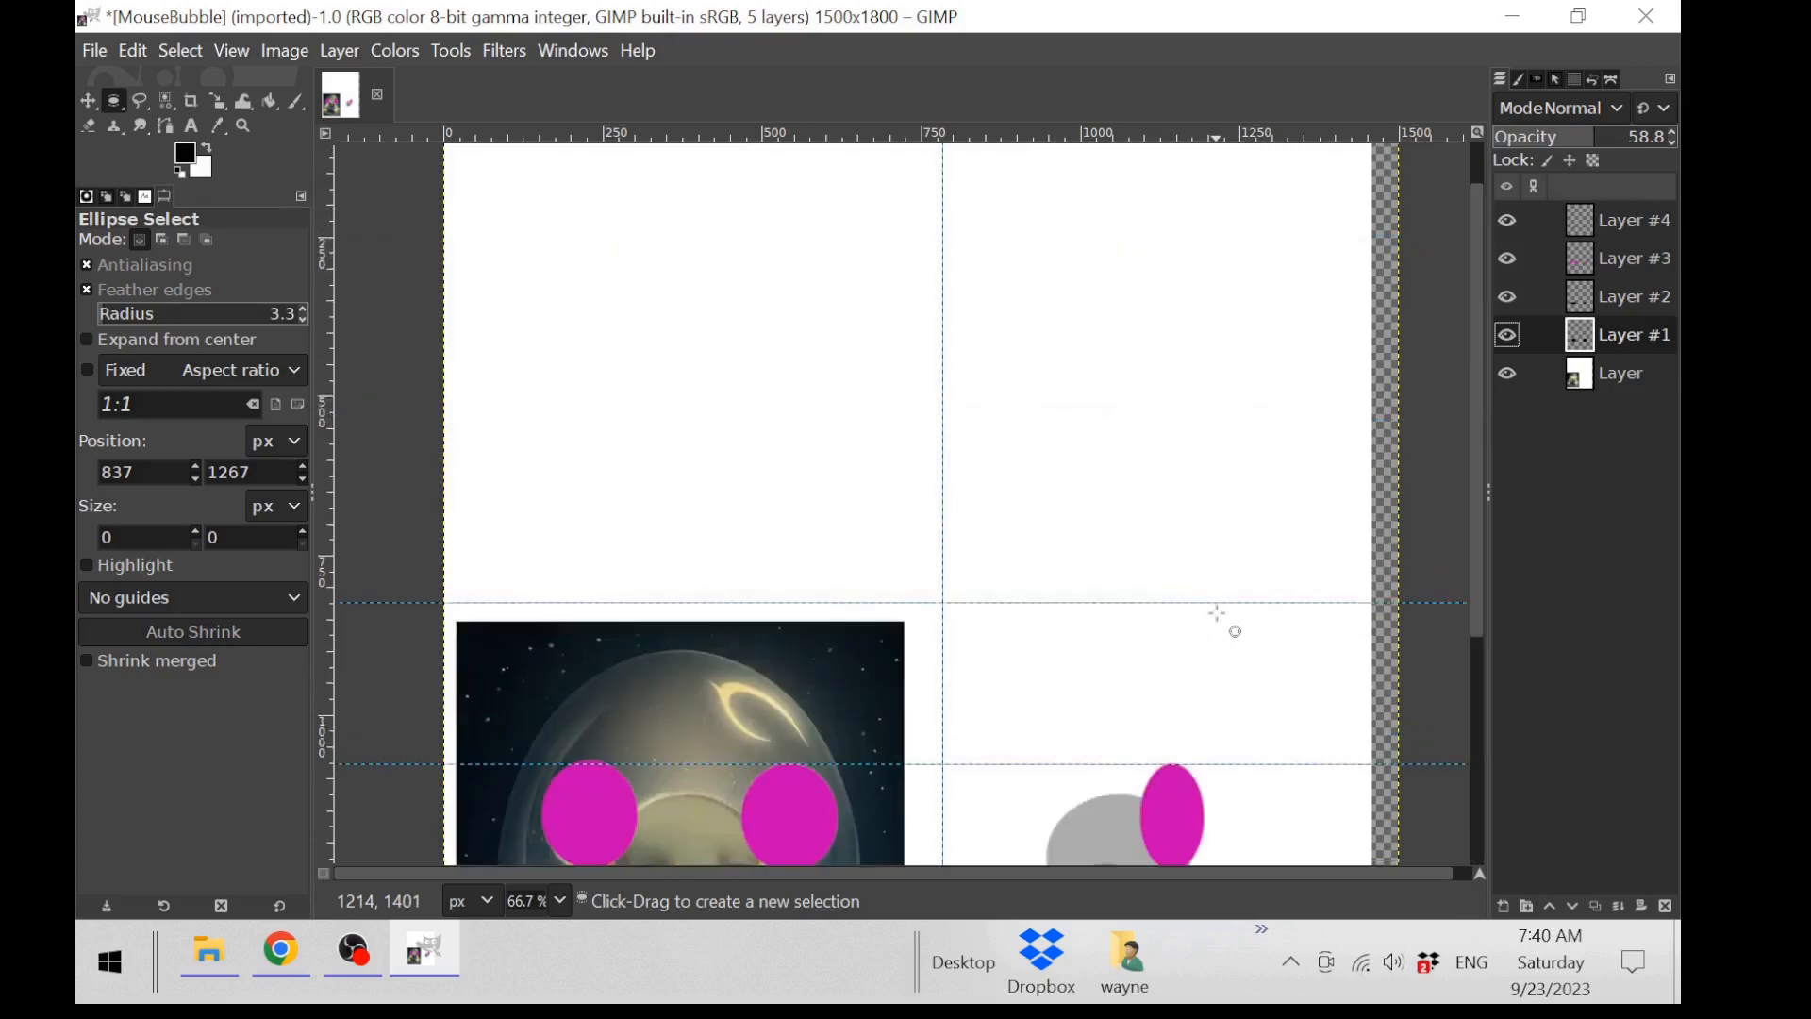
pyautogui.scroll(-5, 1218, 613)
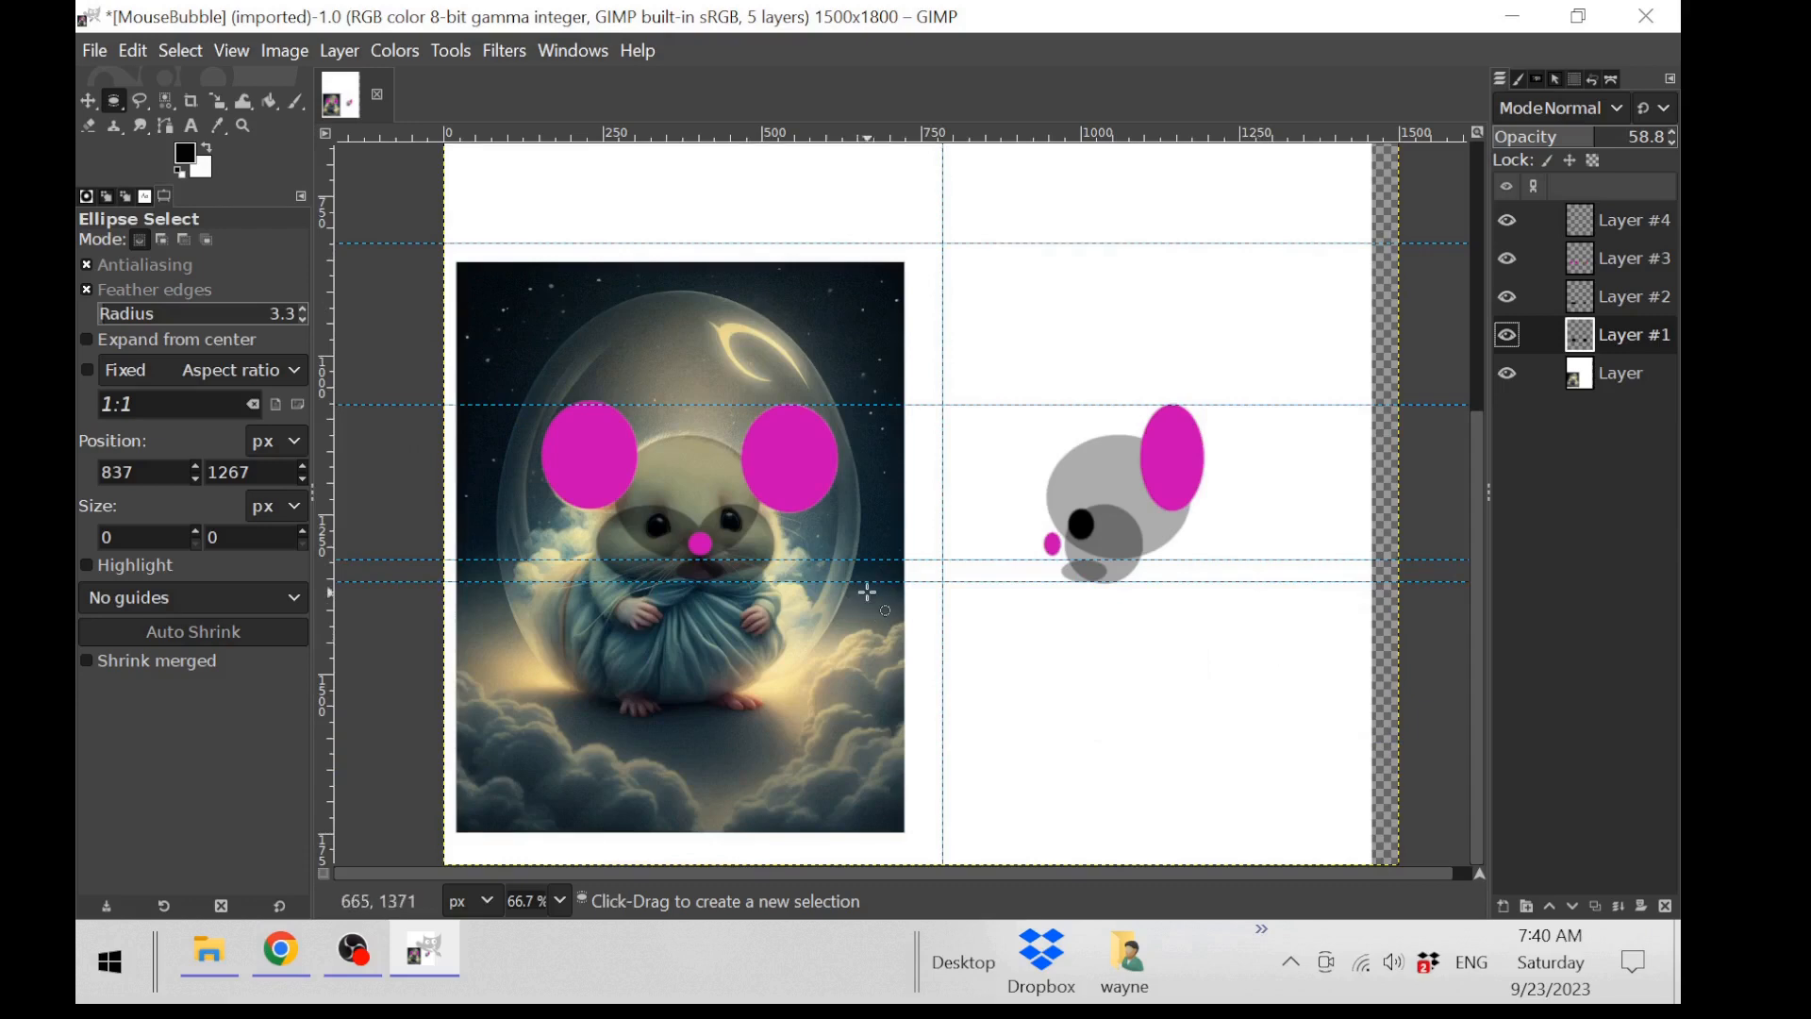
pyautogui.click(87, 100)
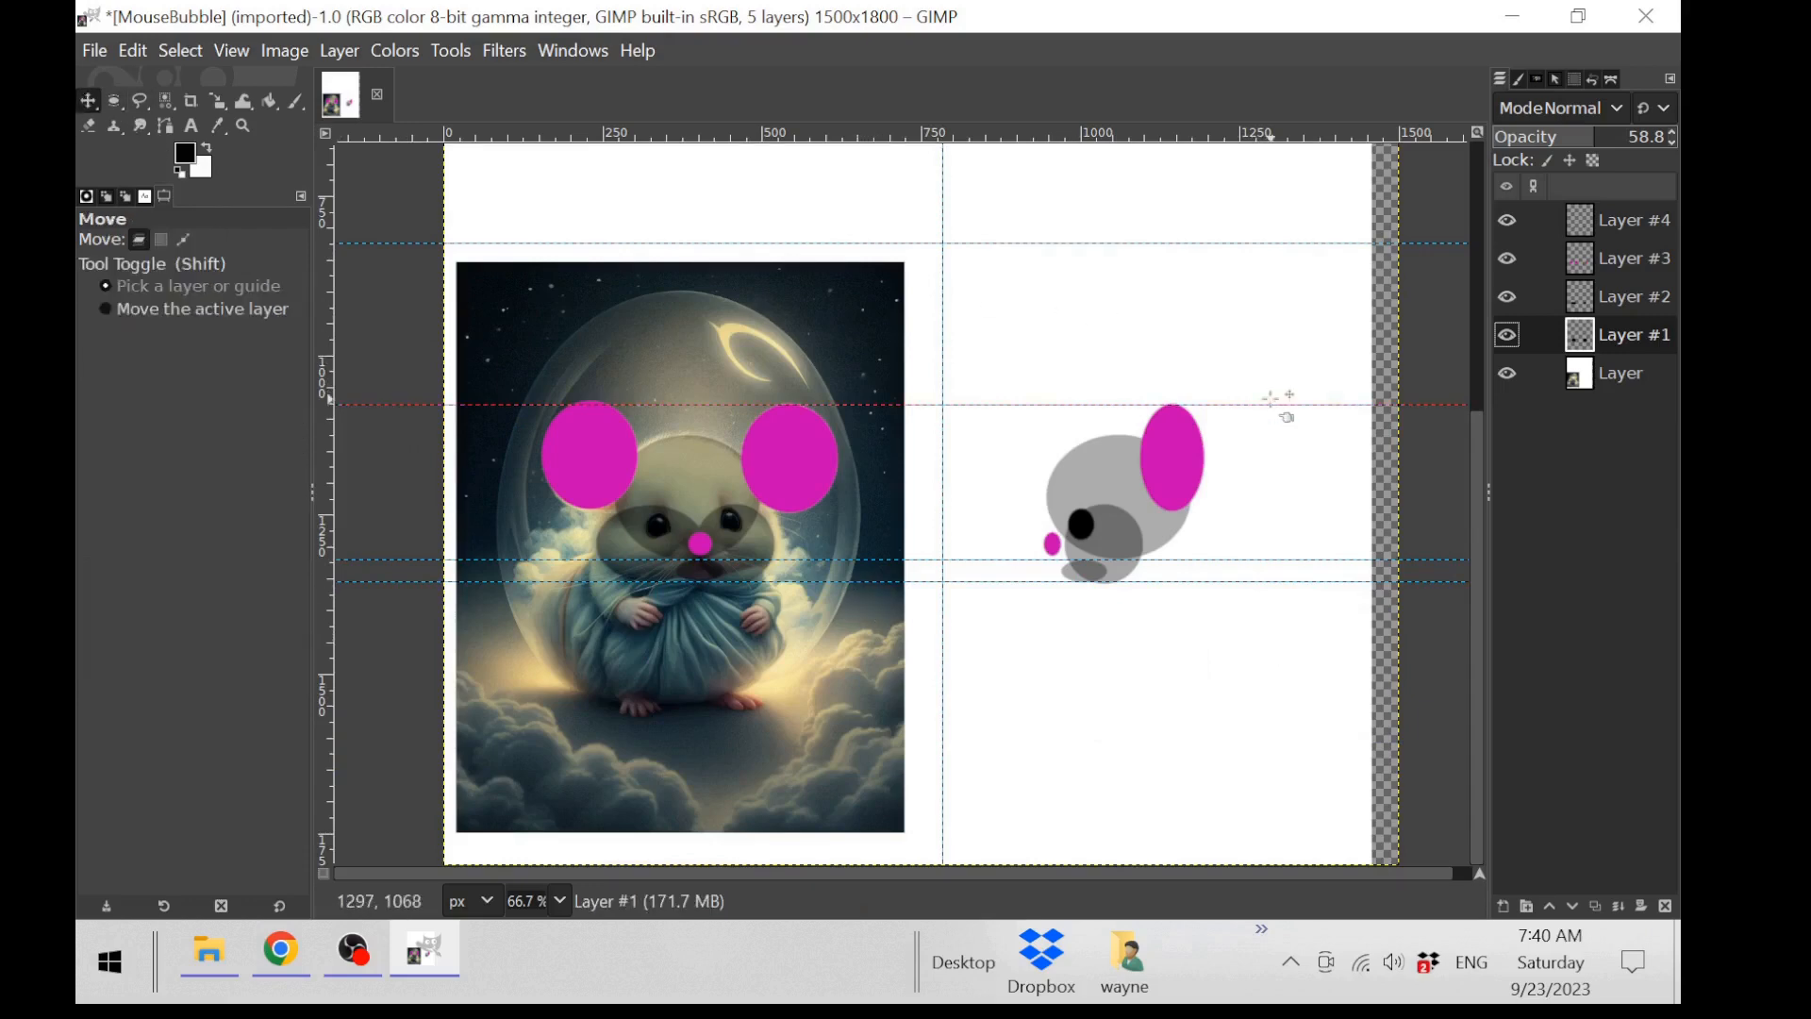
pyautogui.moveTo(1278, 401); pyautogui.dragTo(1444, 703)
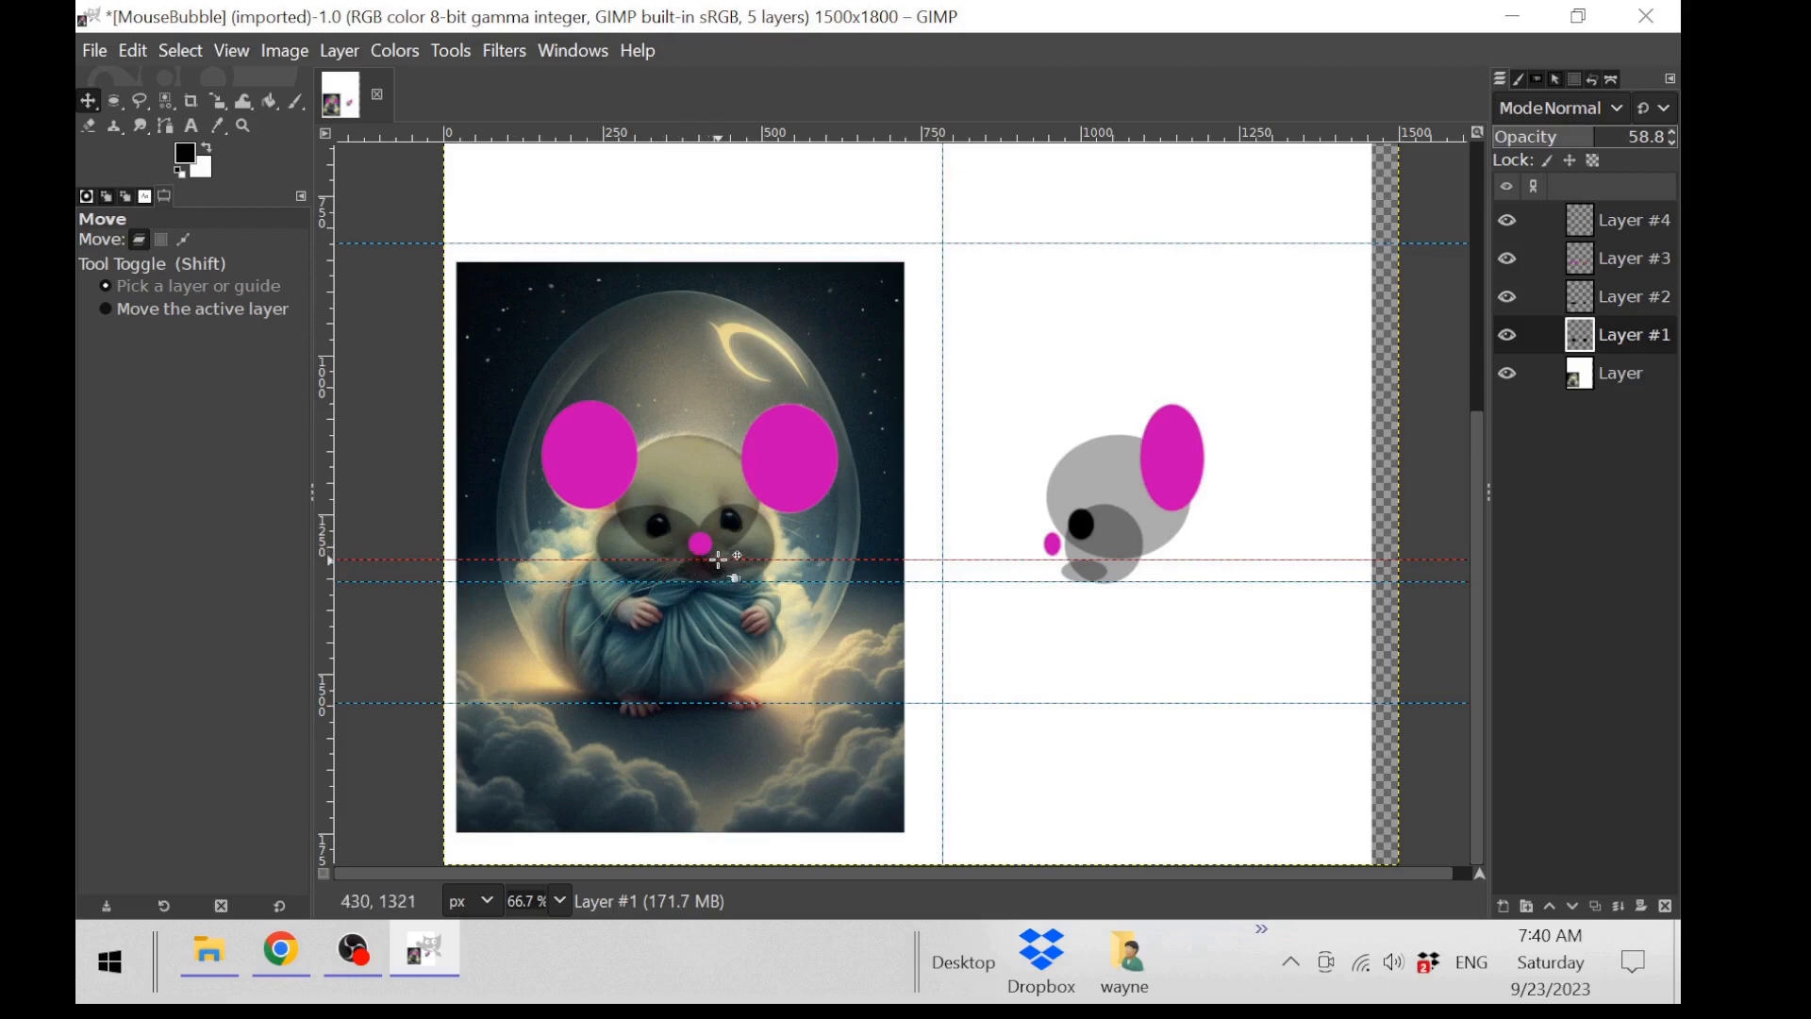
pyautogui.moveTo(720, 560); pyautogui.dragTo(826, 553)
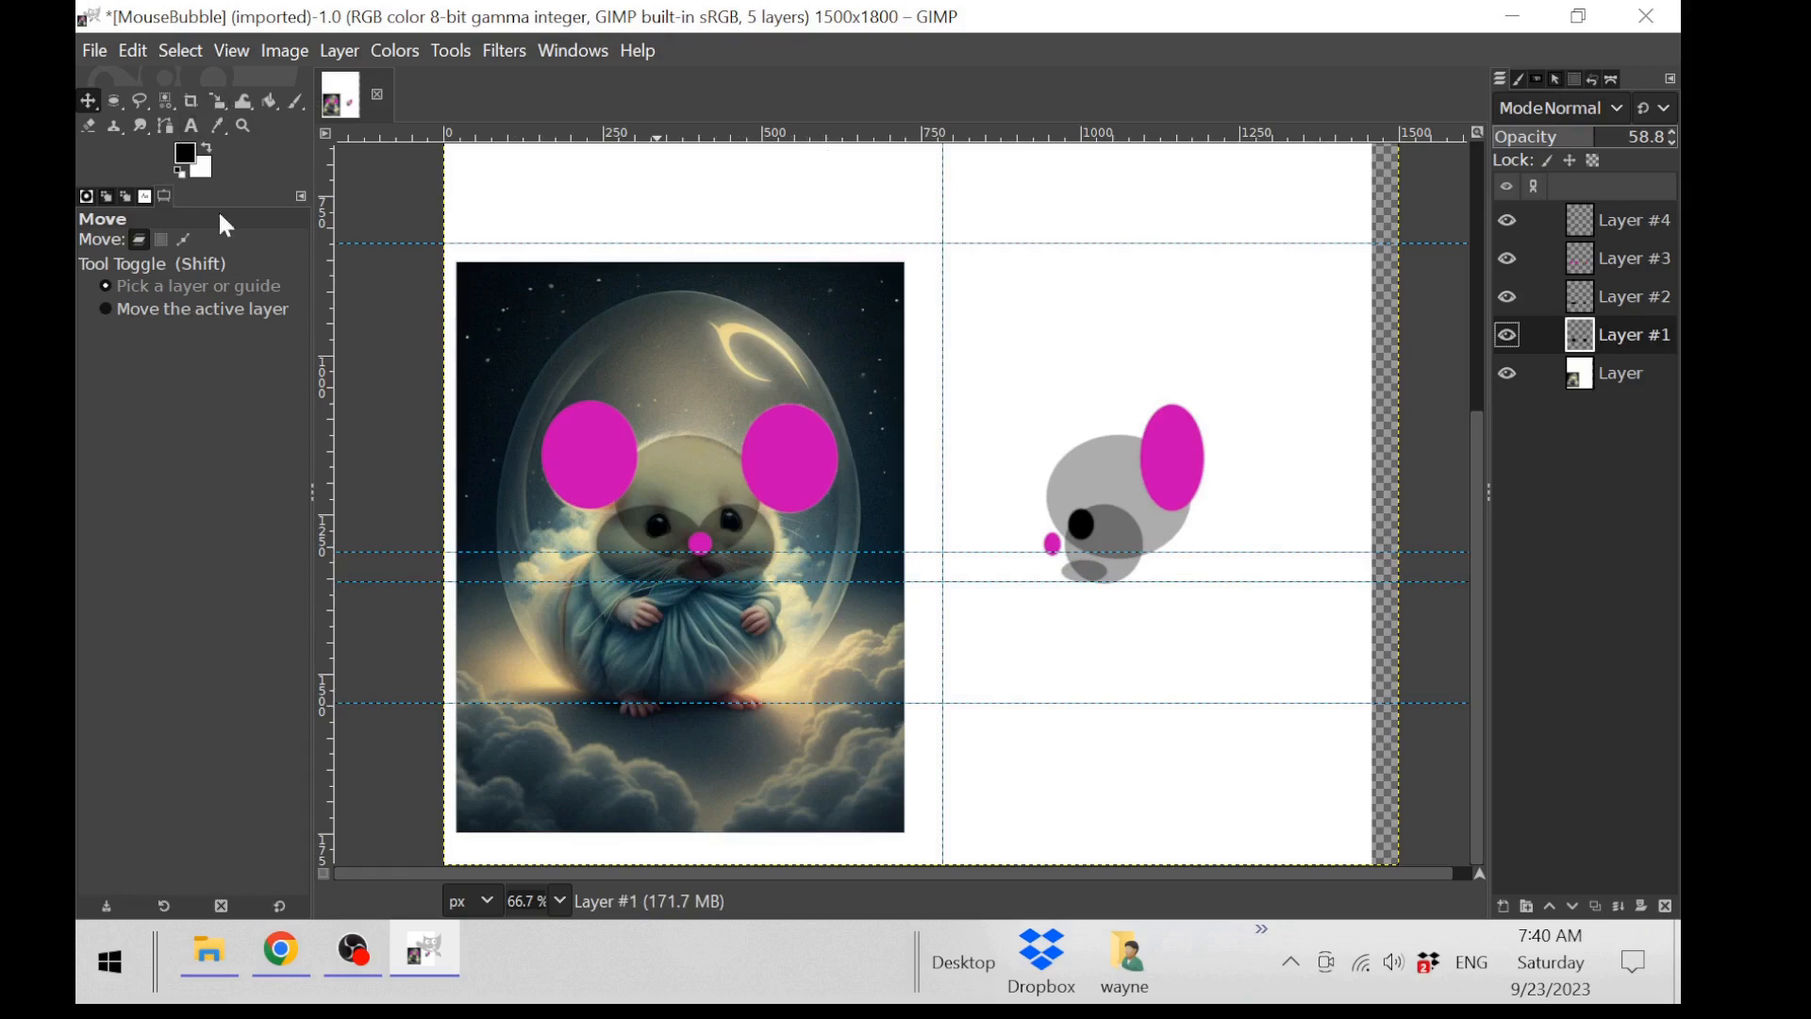
# Step: Select a circle of about 239 × 239 px below and behind the side view's head and fill it with black as the body
pyautogui.click(116, 100)
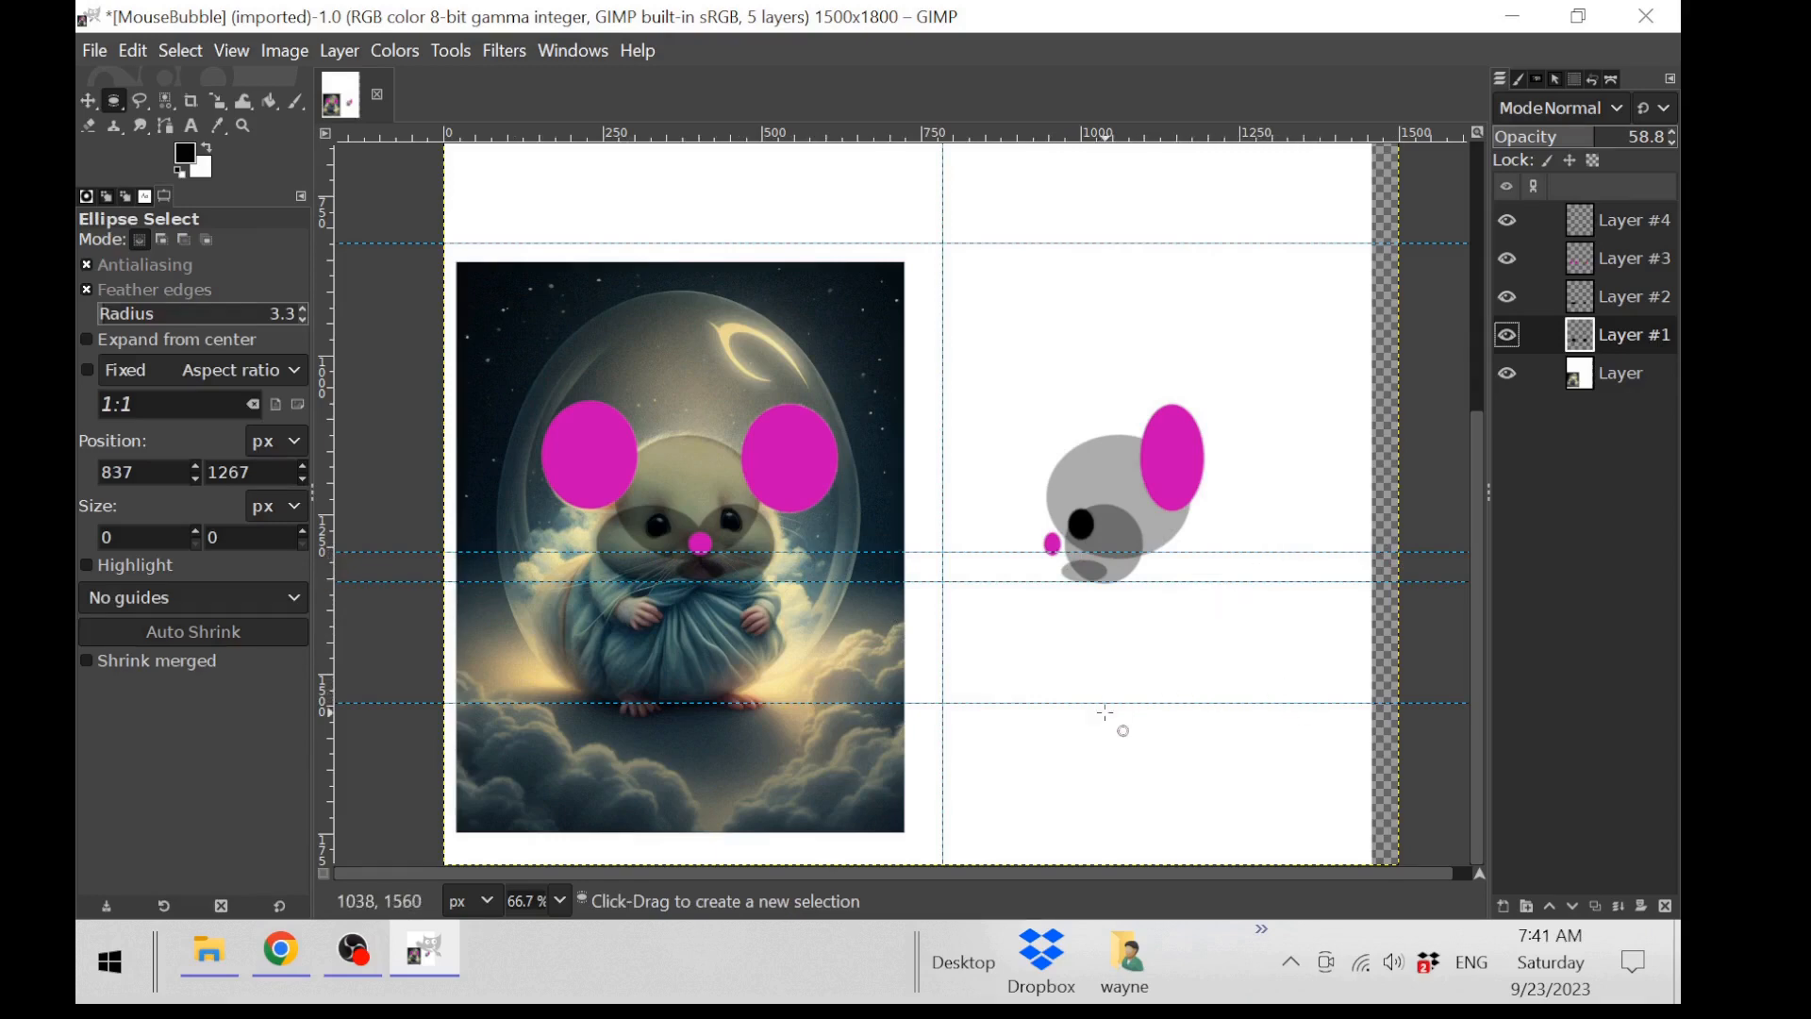
pyautogui.moveTo(1114, 703); pyautogui.dragTo(1270, 547)
pyautogui.moveTo(1134, 615); pyautogui.dragTo(1149, 614)
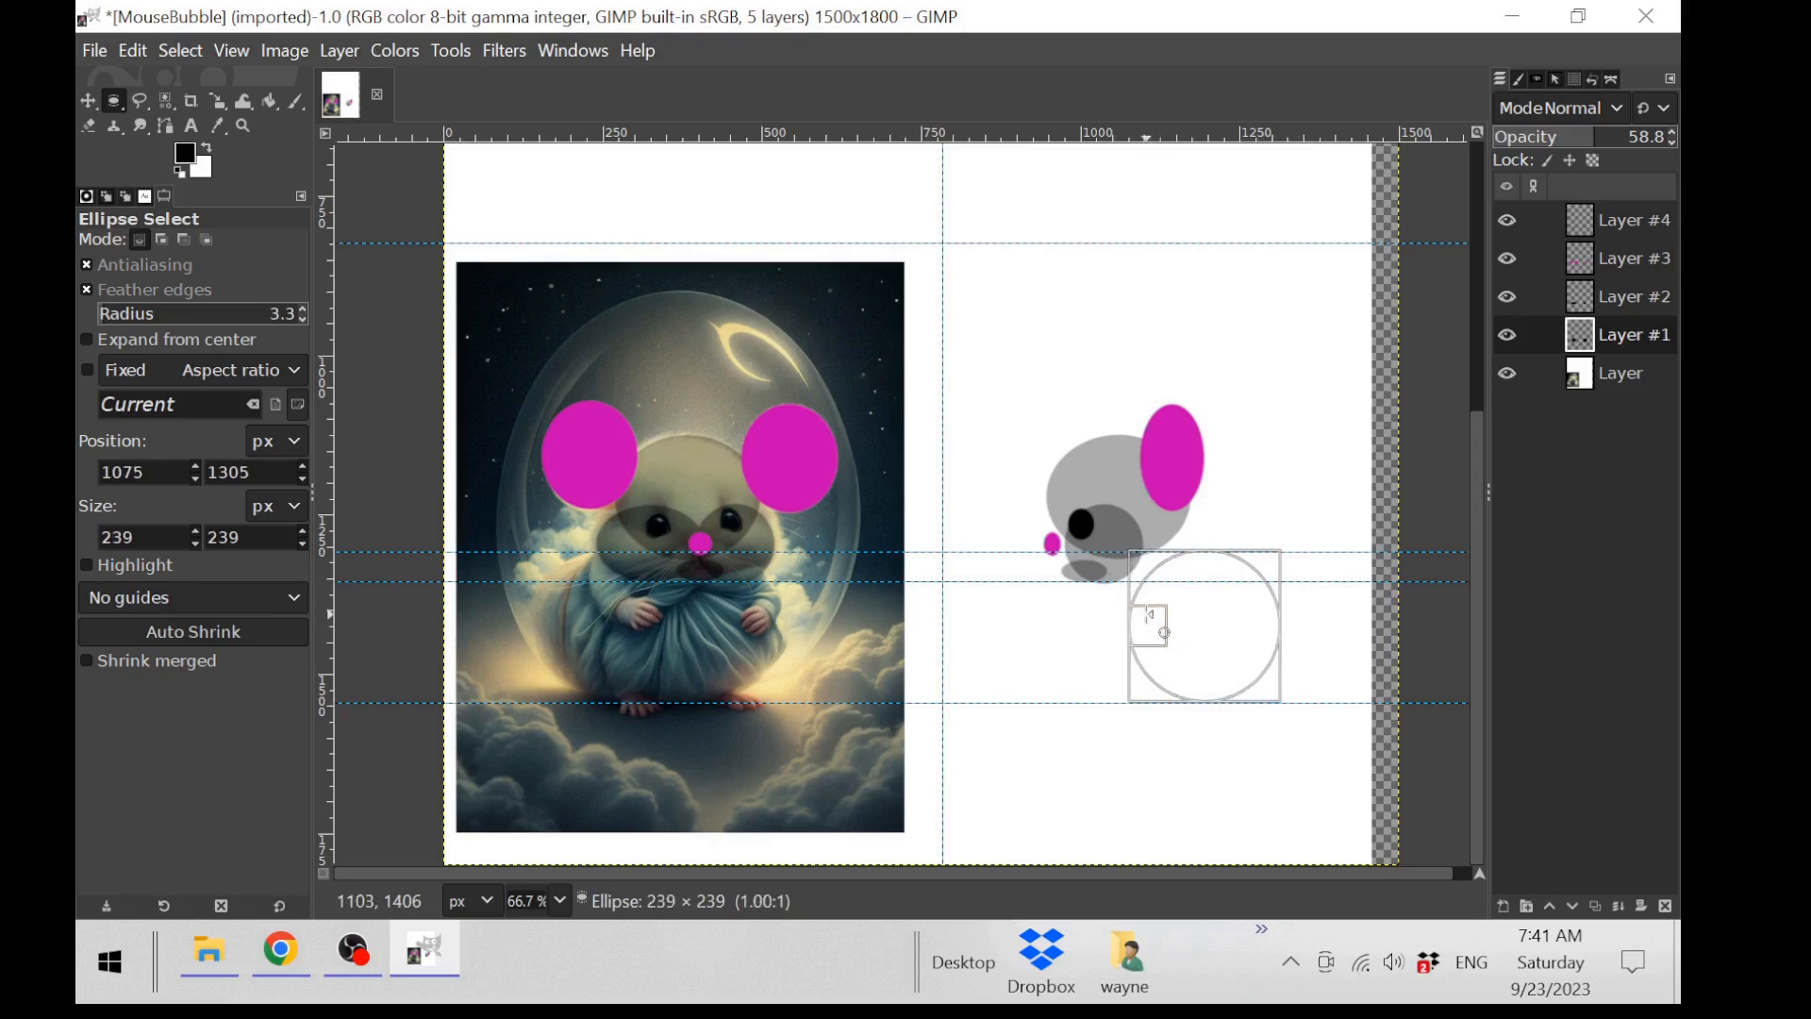
pyautogui.moveTo(1151, 616); pyautogui.dragTo(1149, 615)
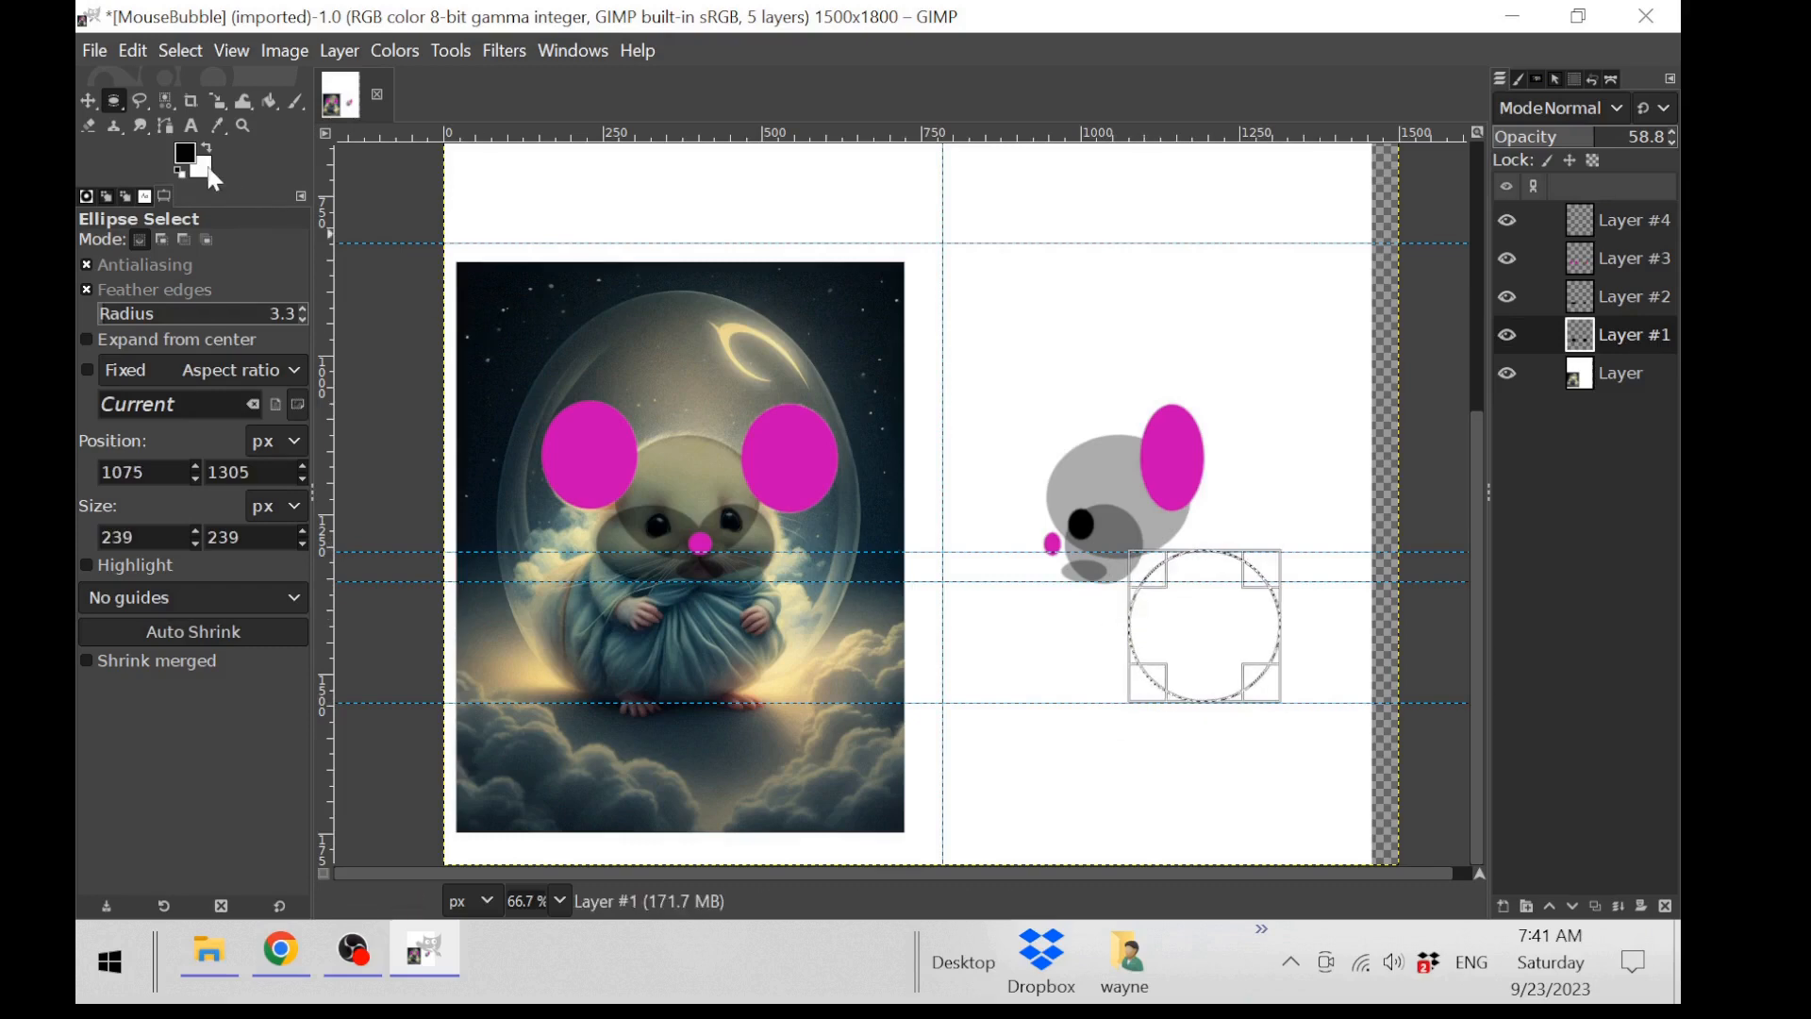
pyautogui.moveTo(193, 159); pyautogui.dragTo(1223, 639)
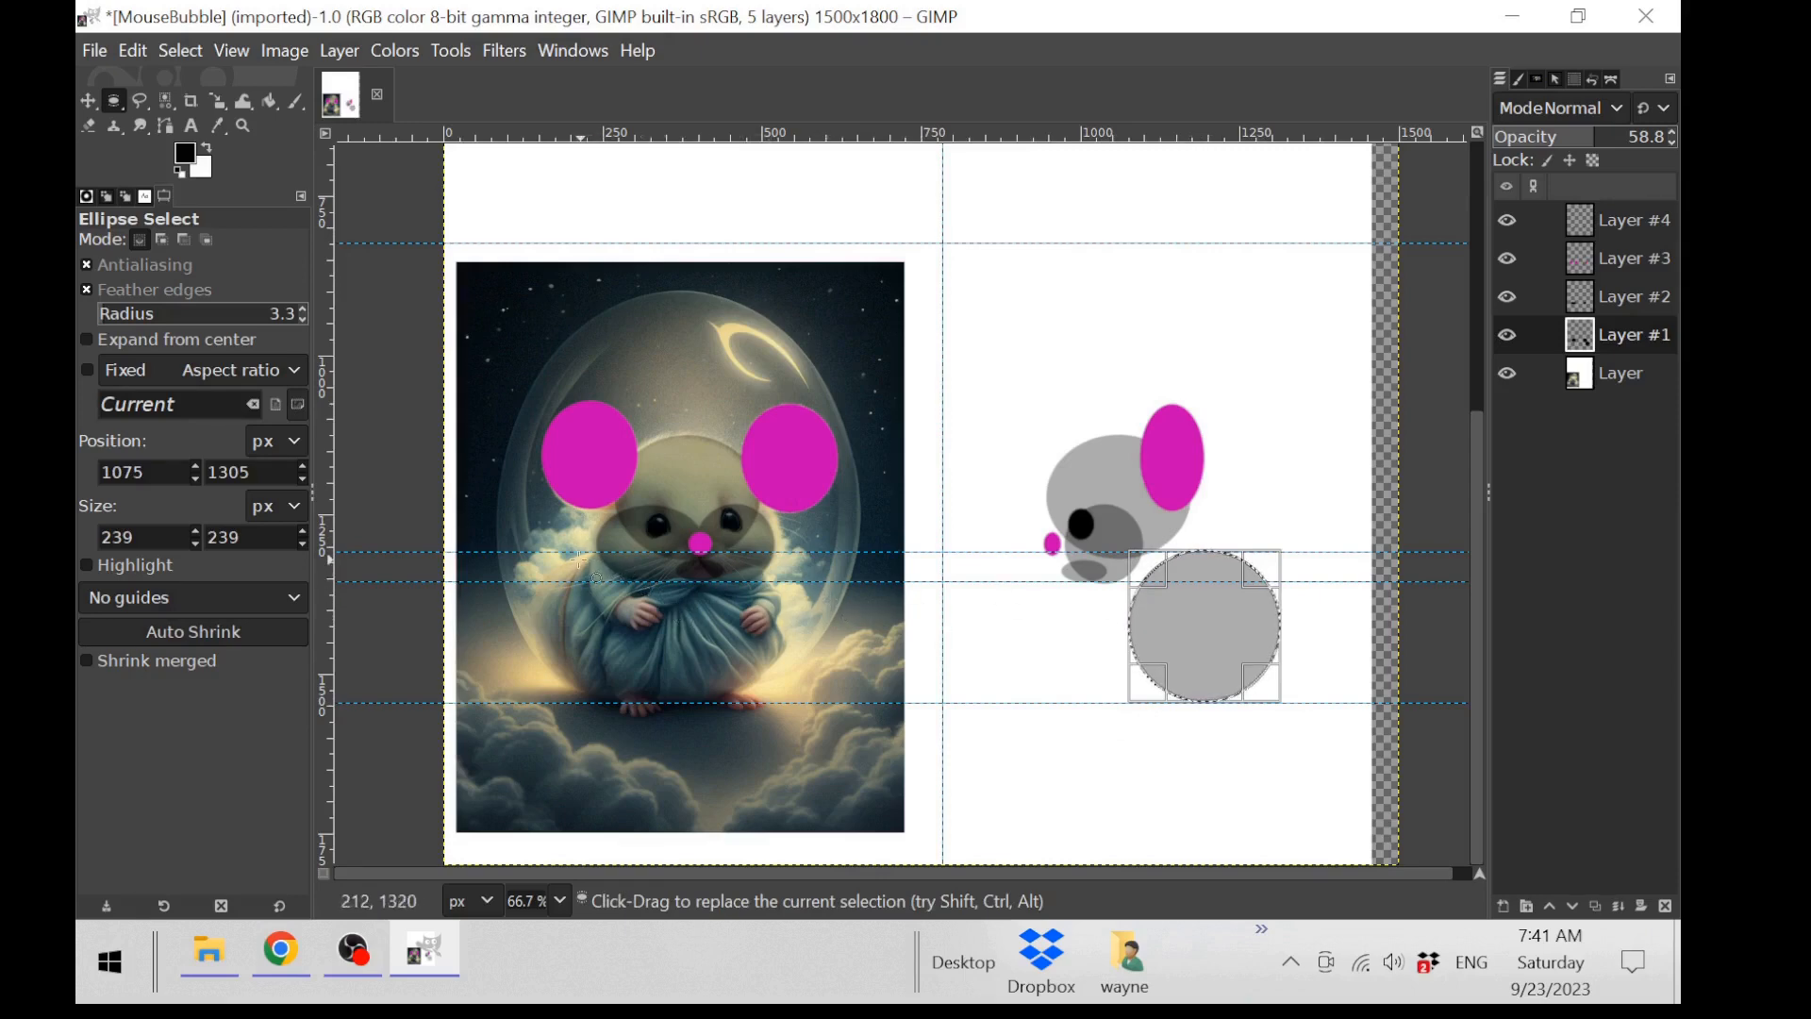
# Step: Select an ellipse of about 323 × 225 px over the front view's body and fill it with black
pyautogui.moveTo(570, 556); pyautogui.dragTo(815, 708)
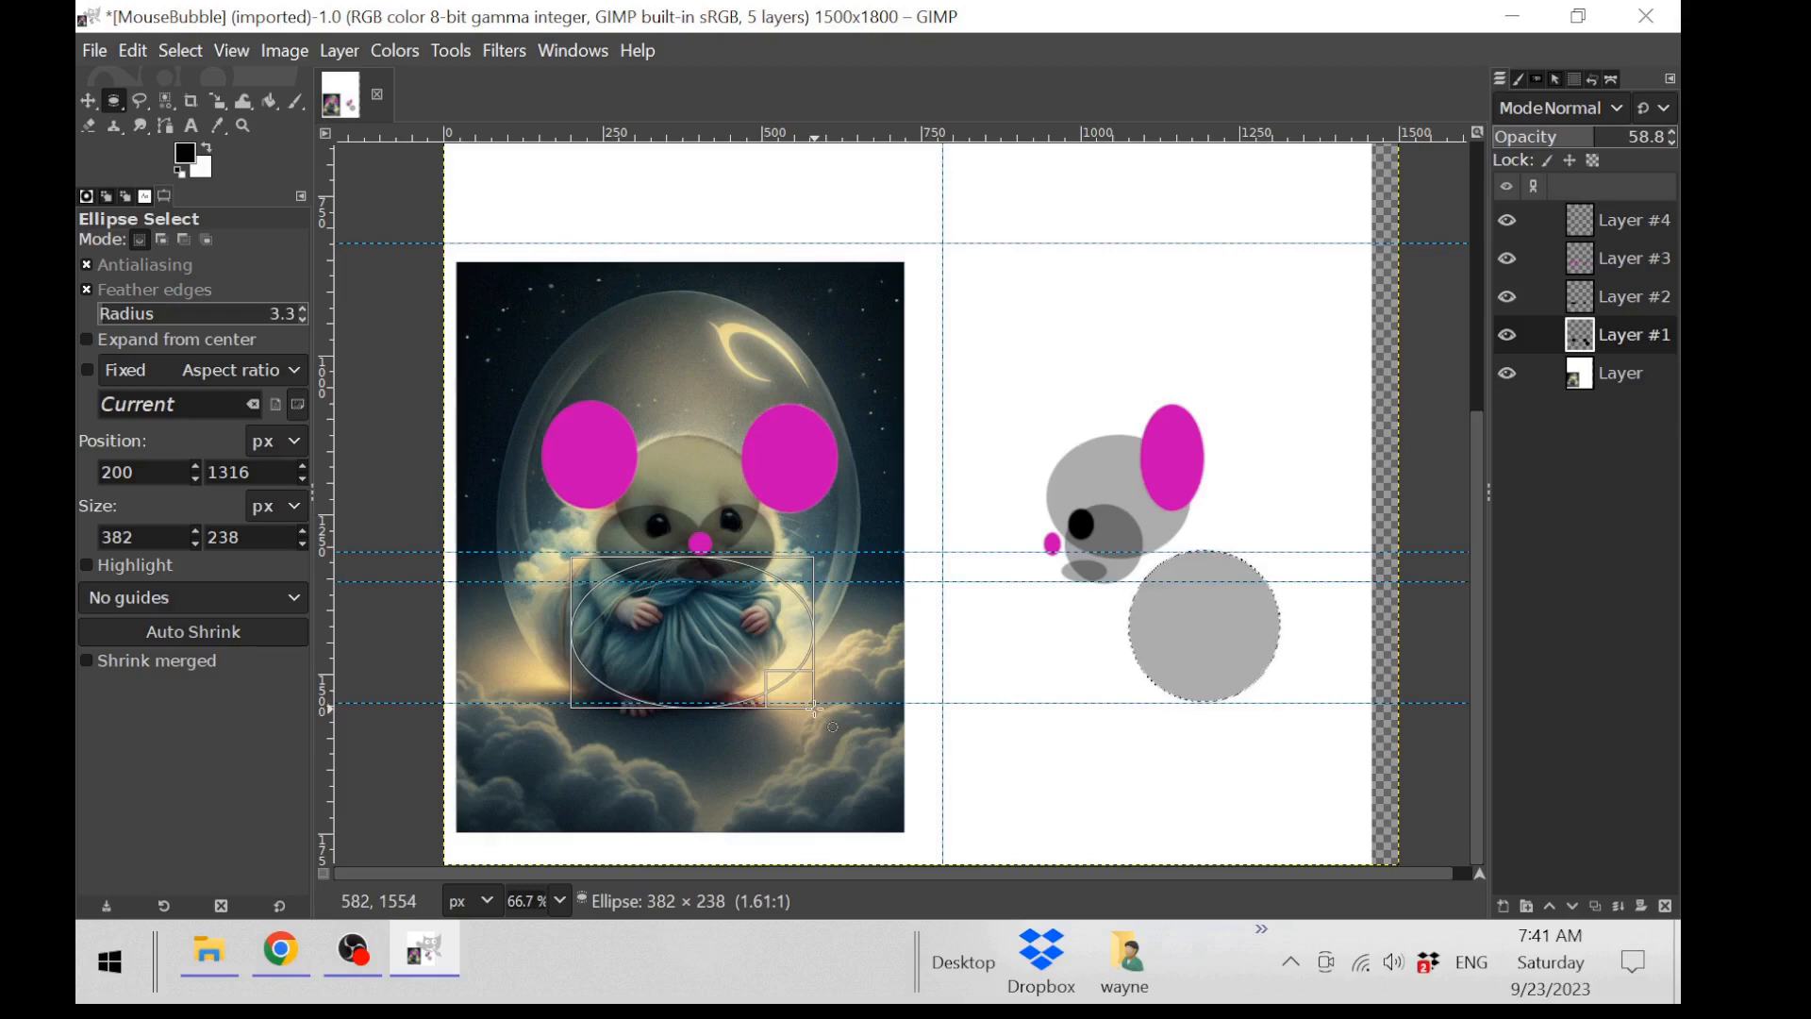
pyautogui.moveTo(815, 708)
pyautogui.mouseDown()
pyautogui.moveTo(830, 702)
pyautogui.moveTo(786, 700)
pyautogui.mouseUp()
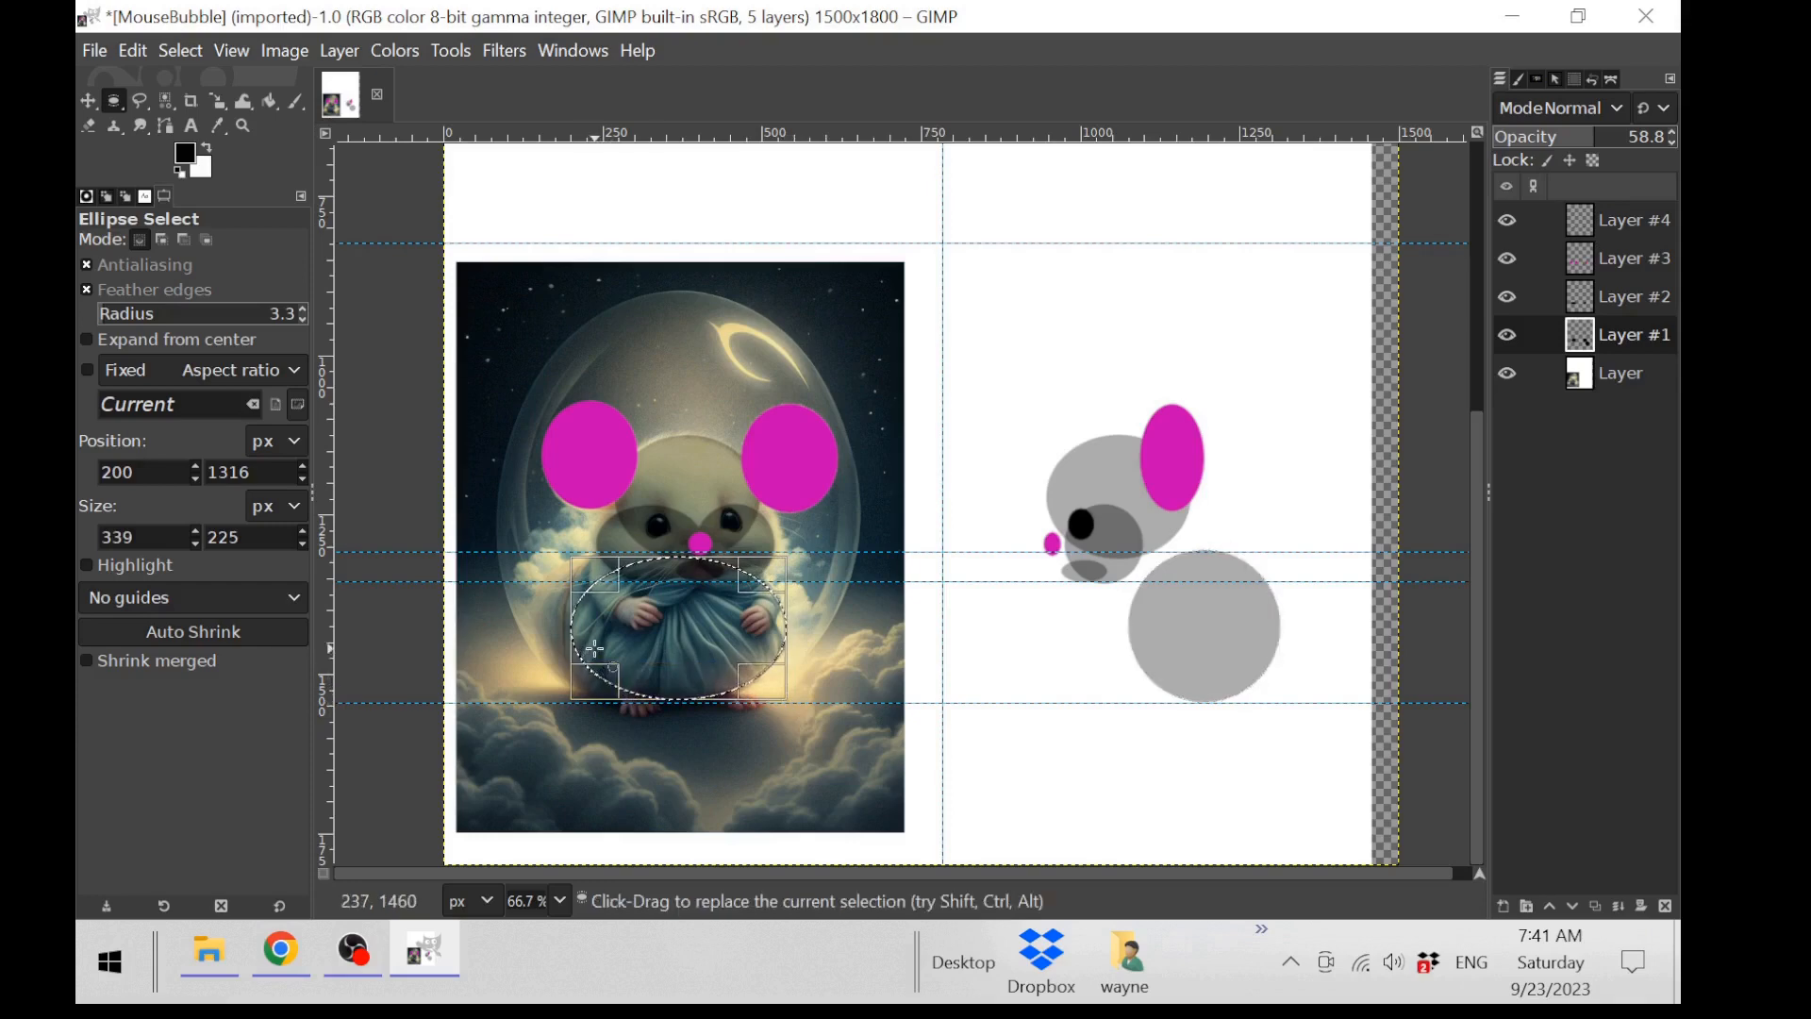
pyautogui.moveTo(586, 645); pyautogui.dragTo(604, 645)
pyautogui.moveTo(760, 633); pyautogui.dragTo(767, 630)
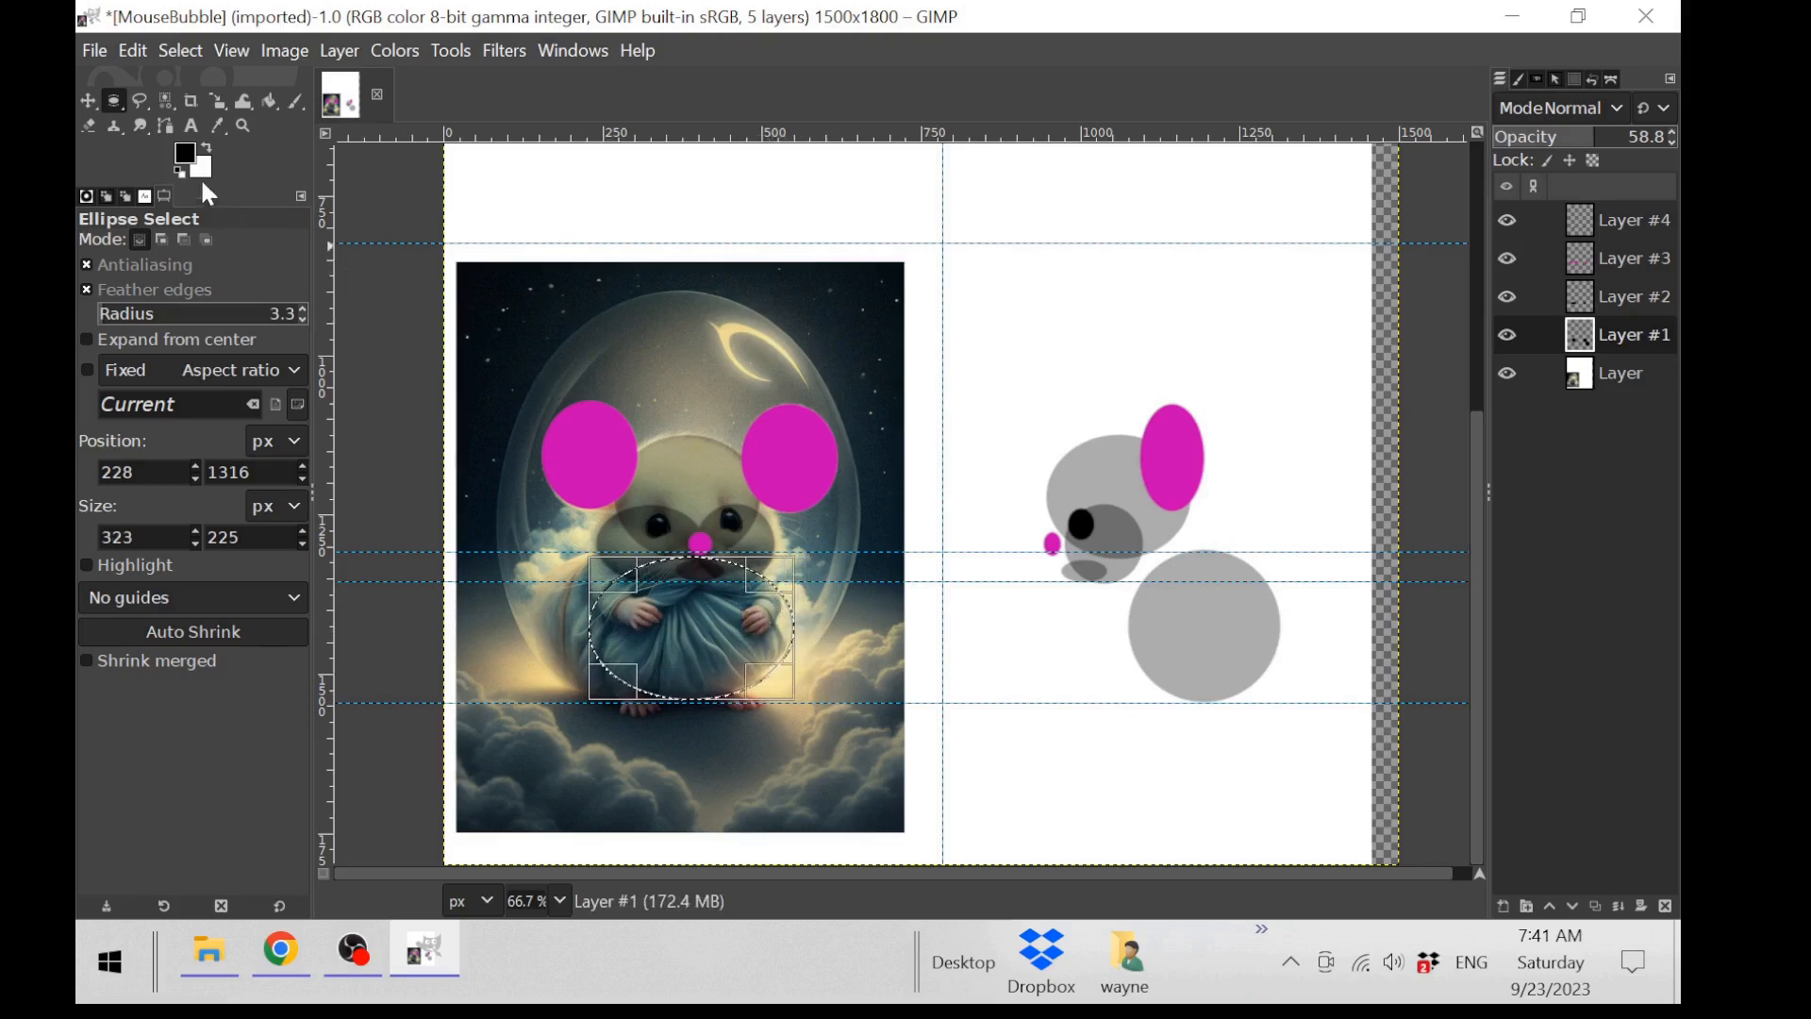
pyautogui.moveTo(192, 165); pyautogui.dragTo(761, 618)
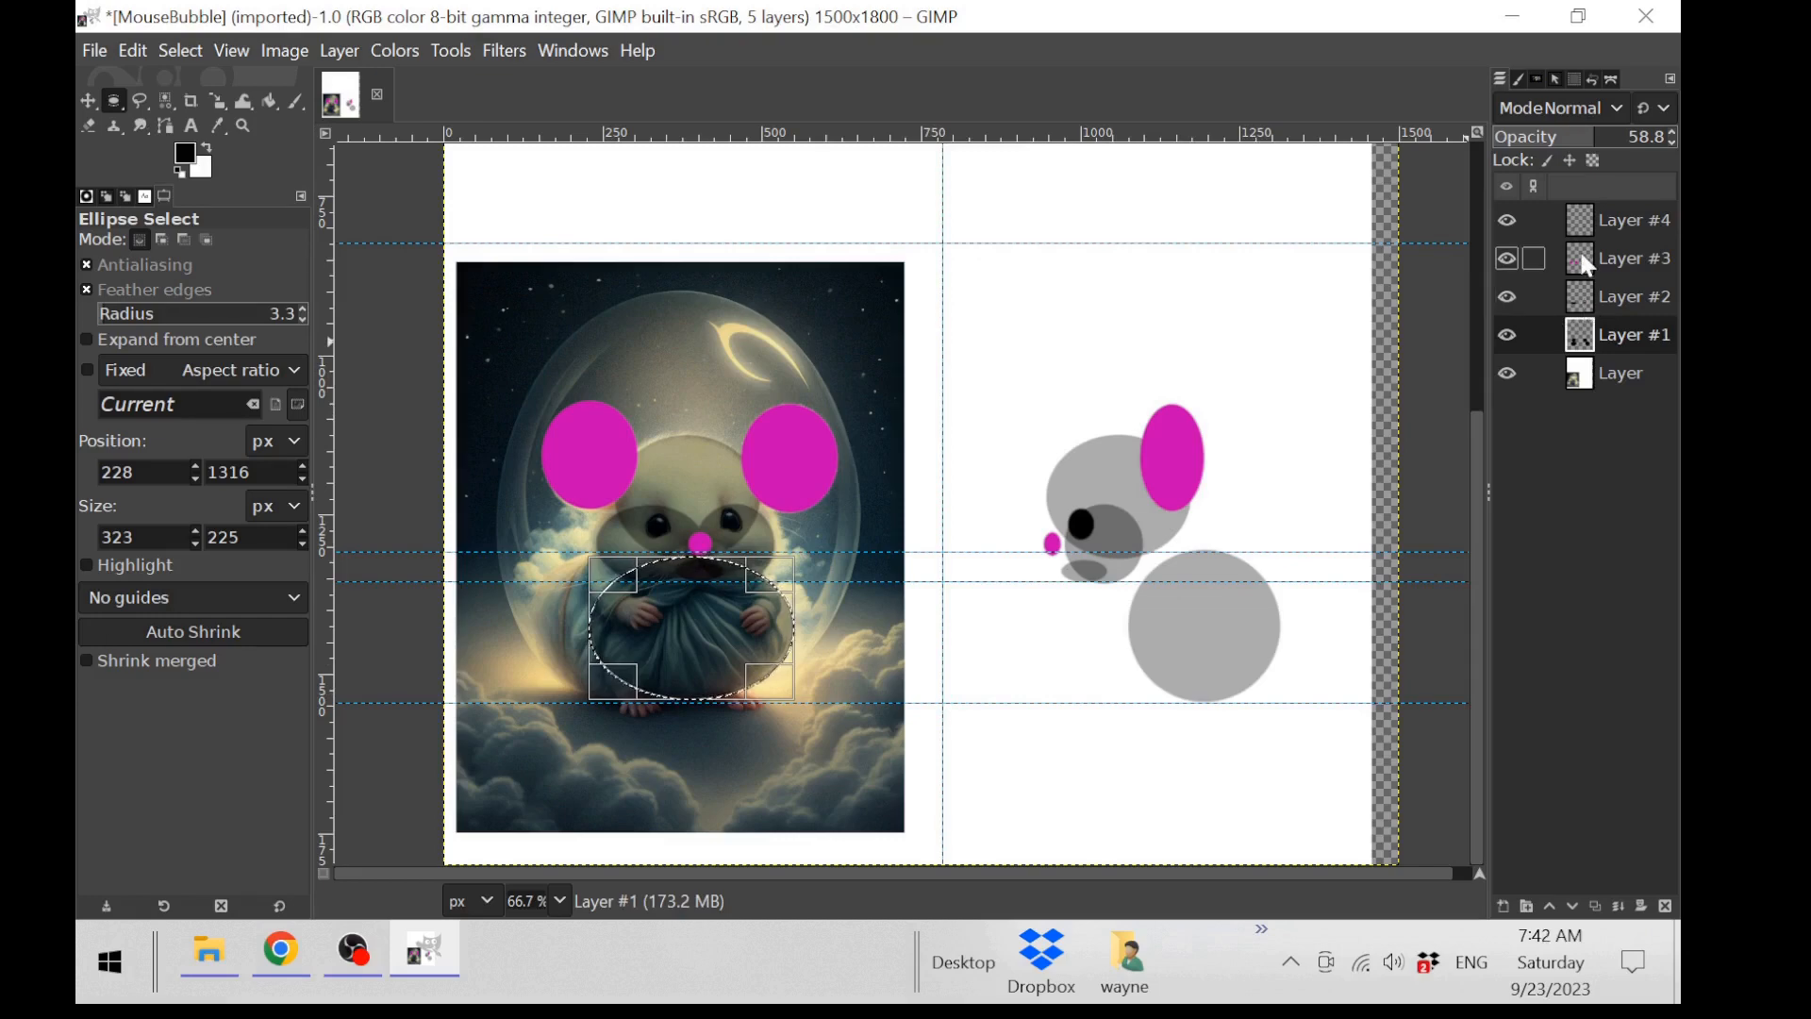
# Step: Toggle Layer #2's visibility off and on to check its shapes, and make it the active layer
pyautogui.click(1509, 298)
pyautogui.click(1509, 298)
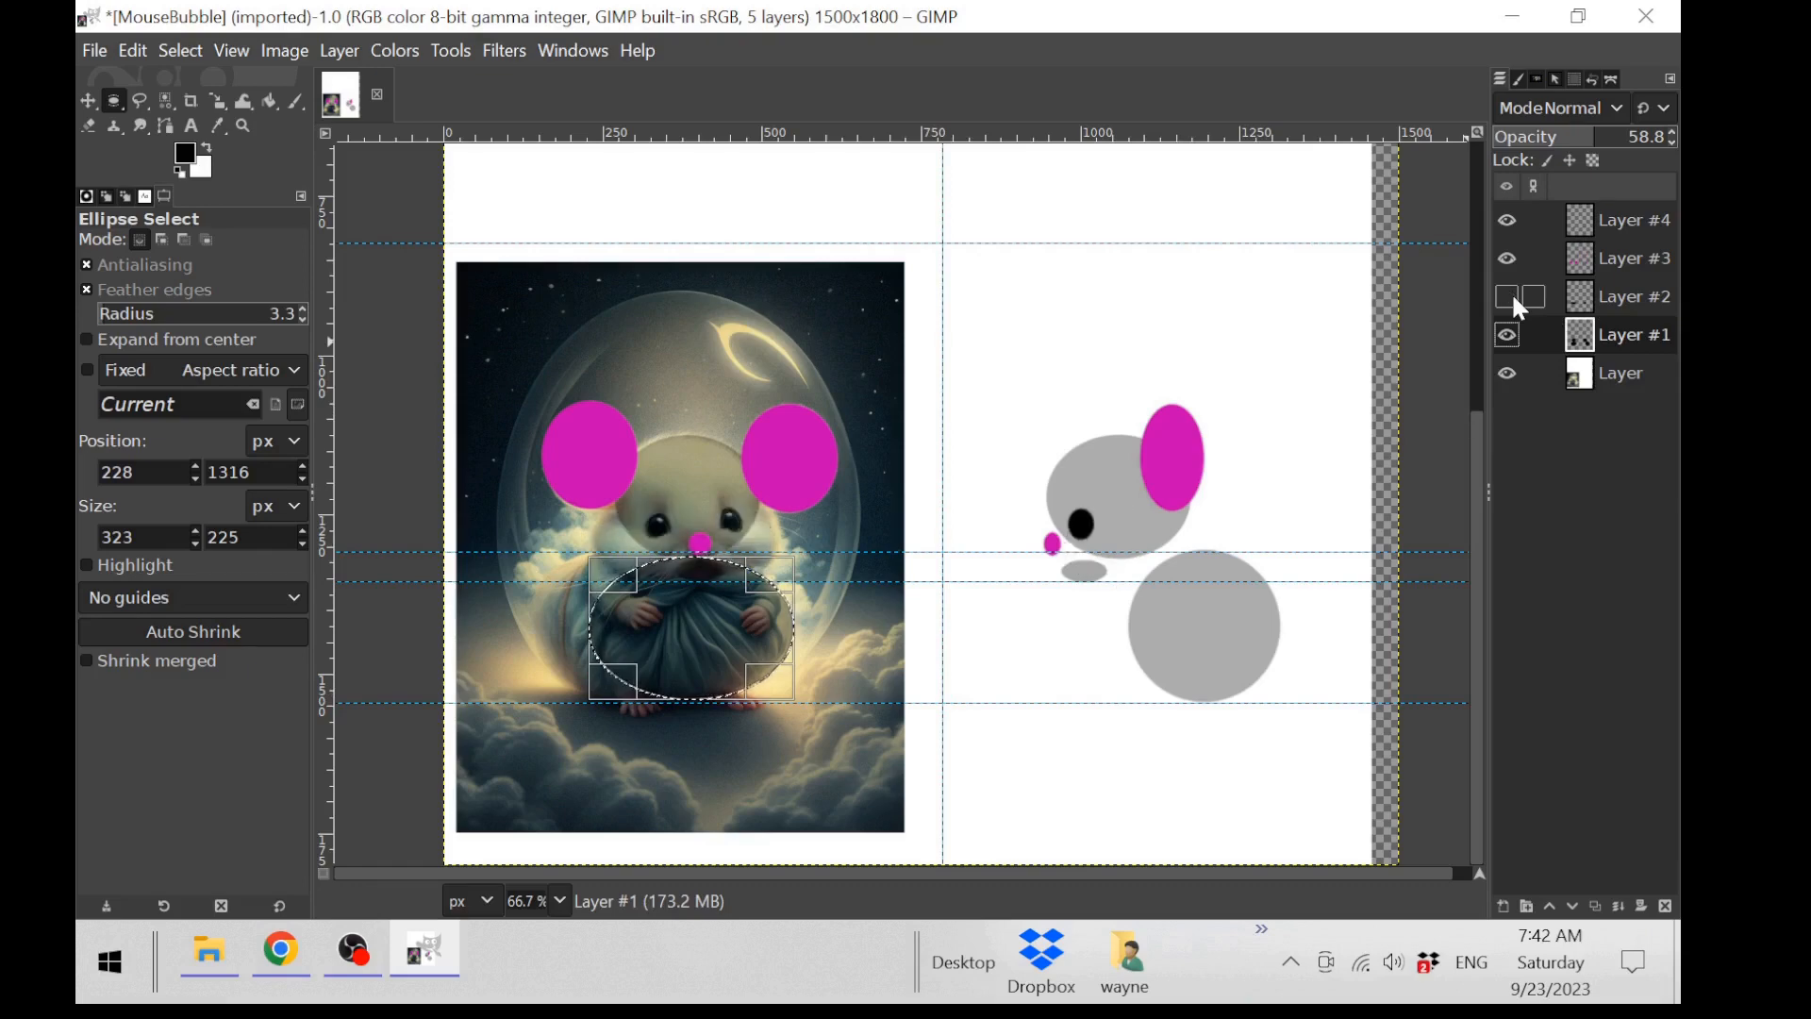
pyautogui.click(1509, 298)
pyautogui.click(1568, 298)
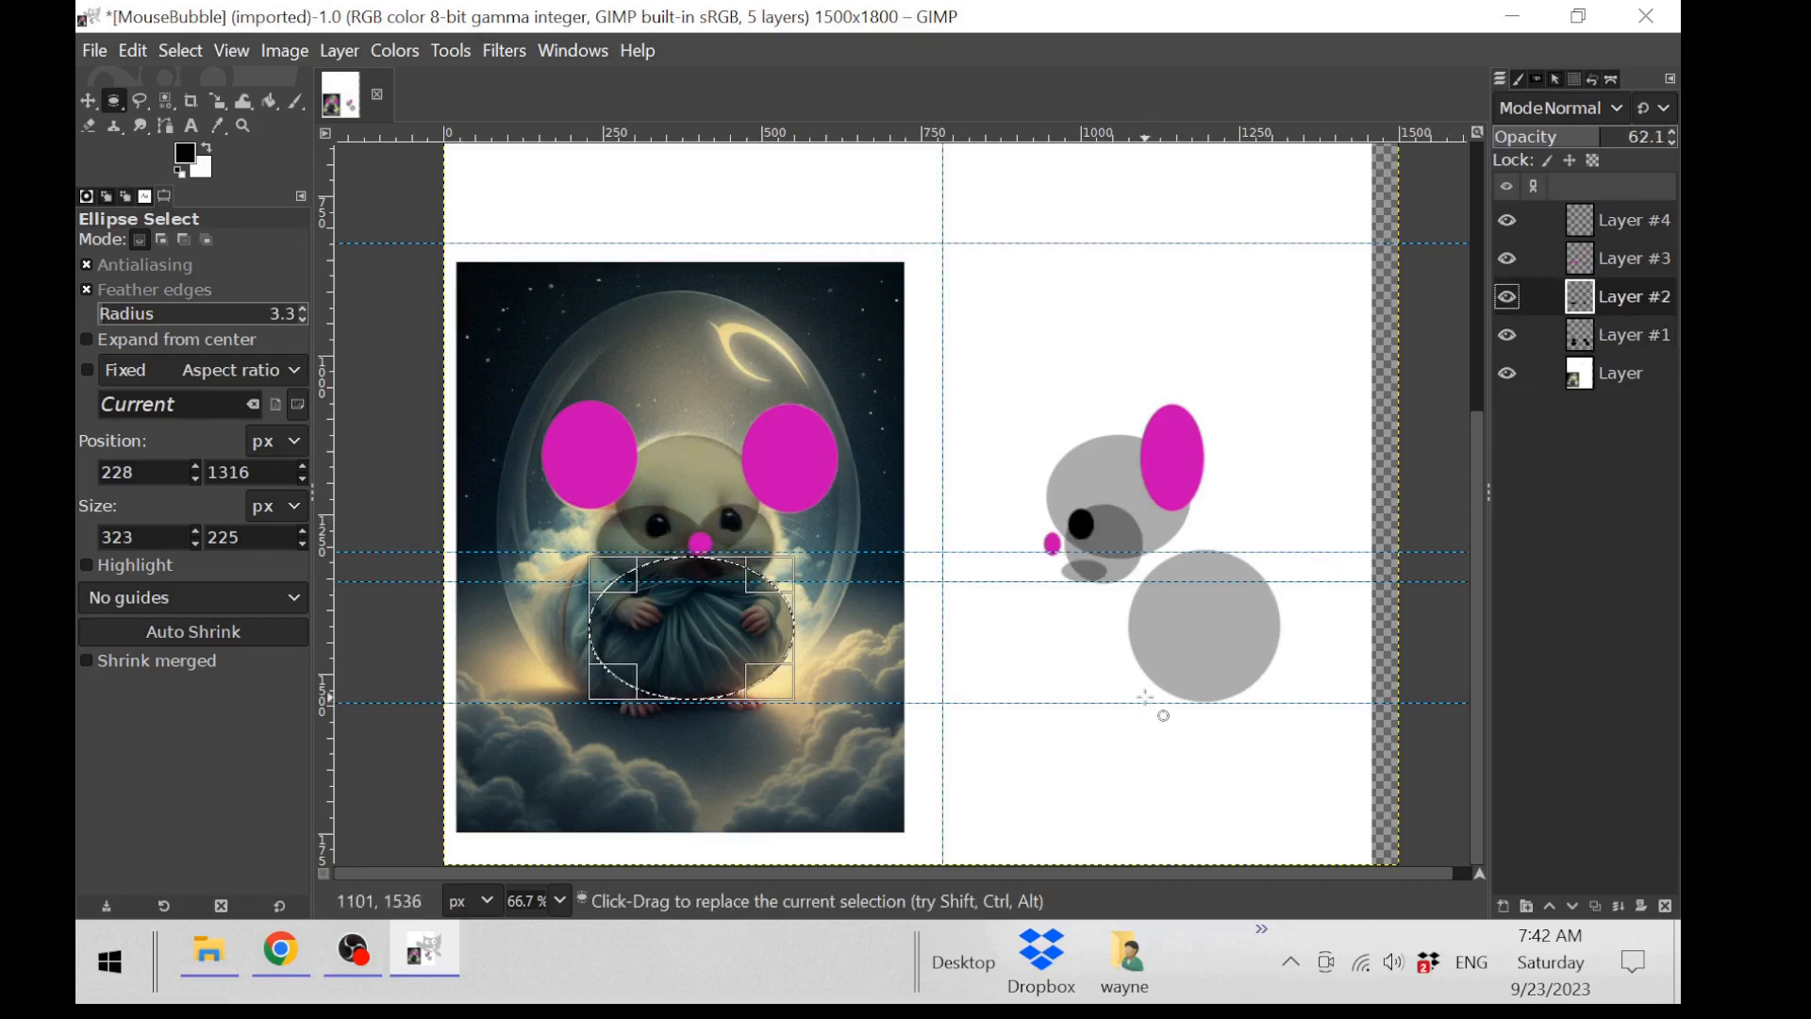
# Step: Move the chin guide up to the top of the picture's arms and the feet guide up to the hands to bracket the upper arm
pyautogui.scroll(1, 1160, 715)
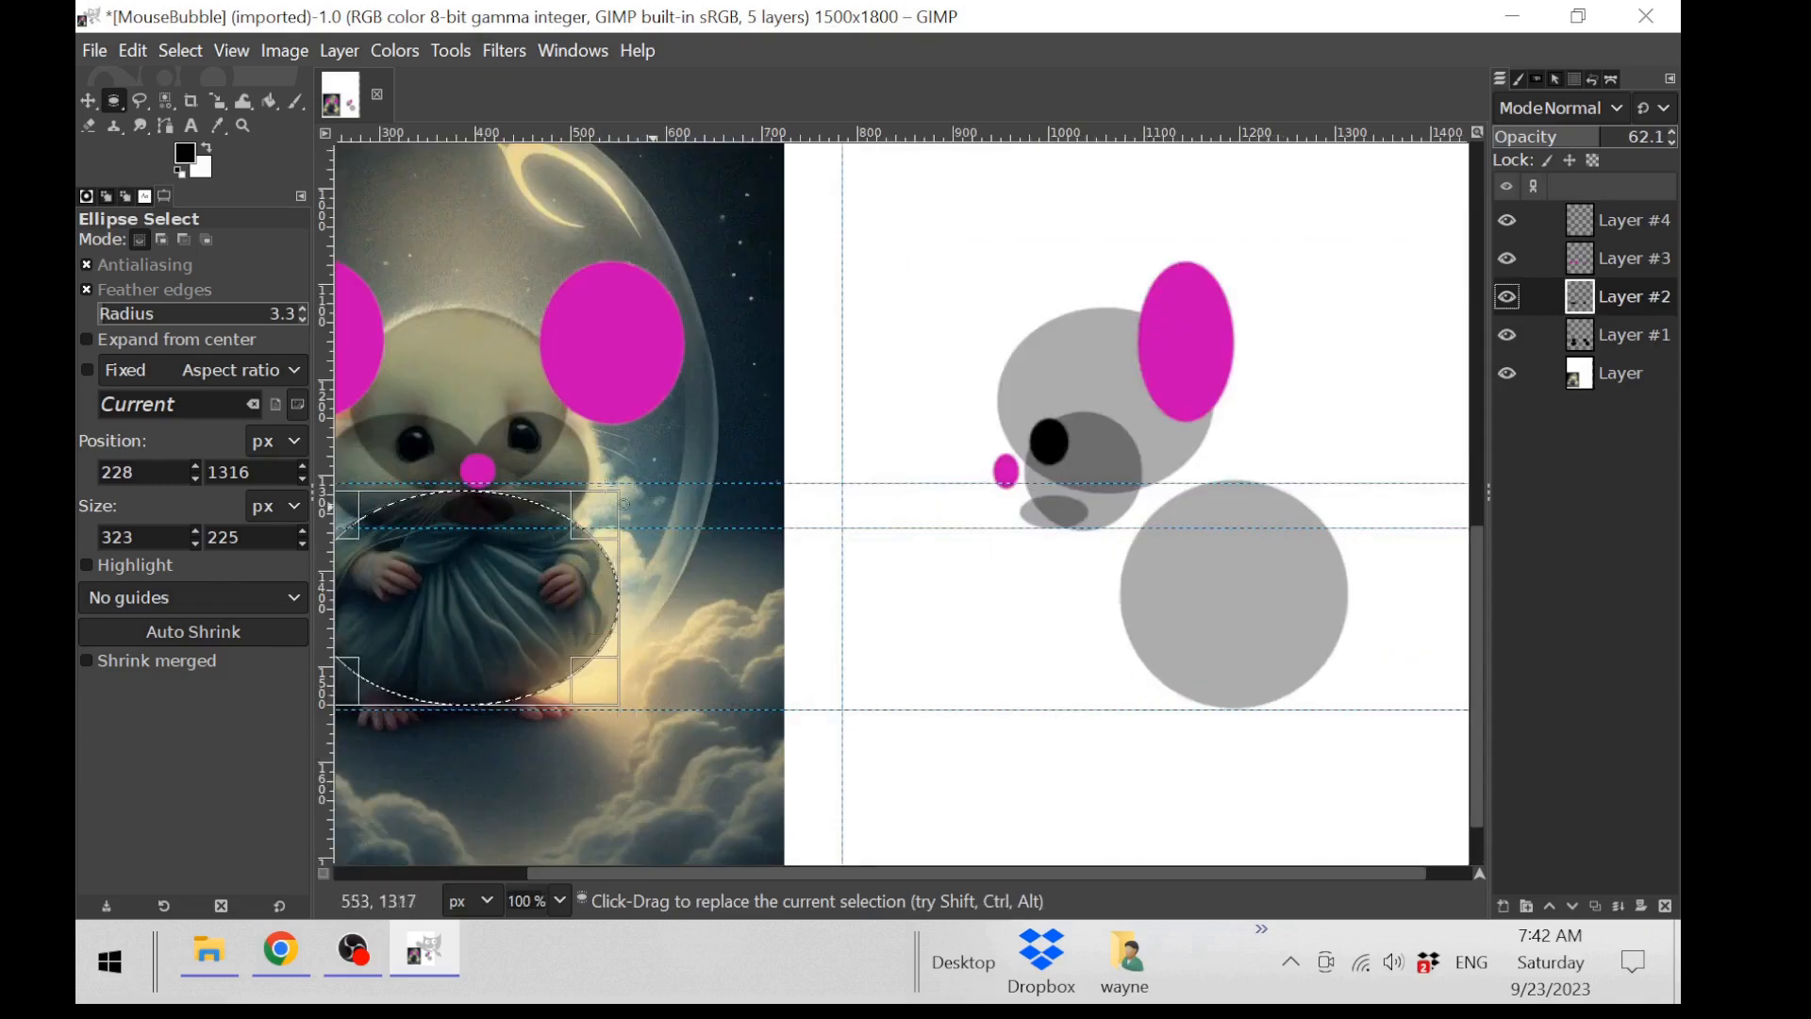
pyautogui.click(87, 101)
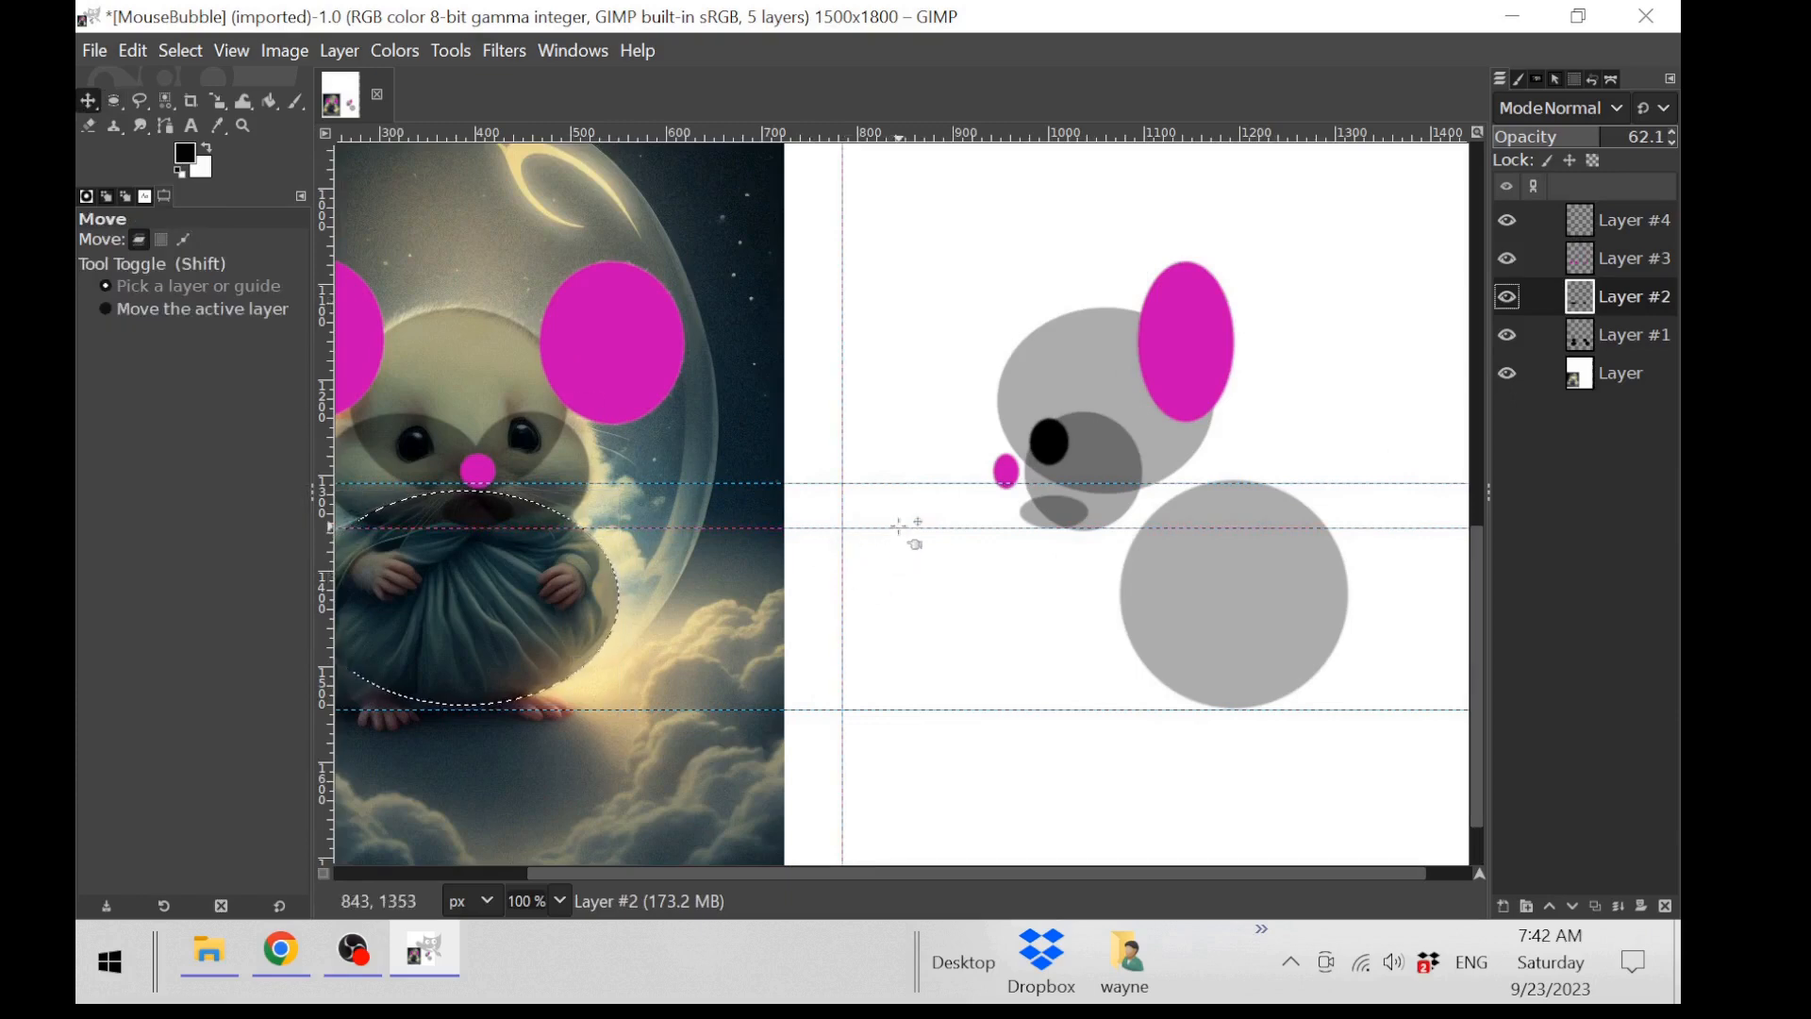
pyautogui.moveTo(909, 528); pyautogui.dragTo(1035, 518)
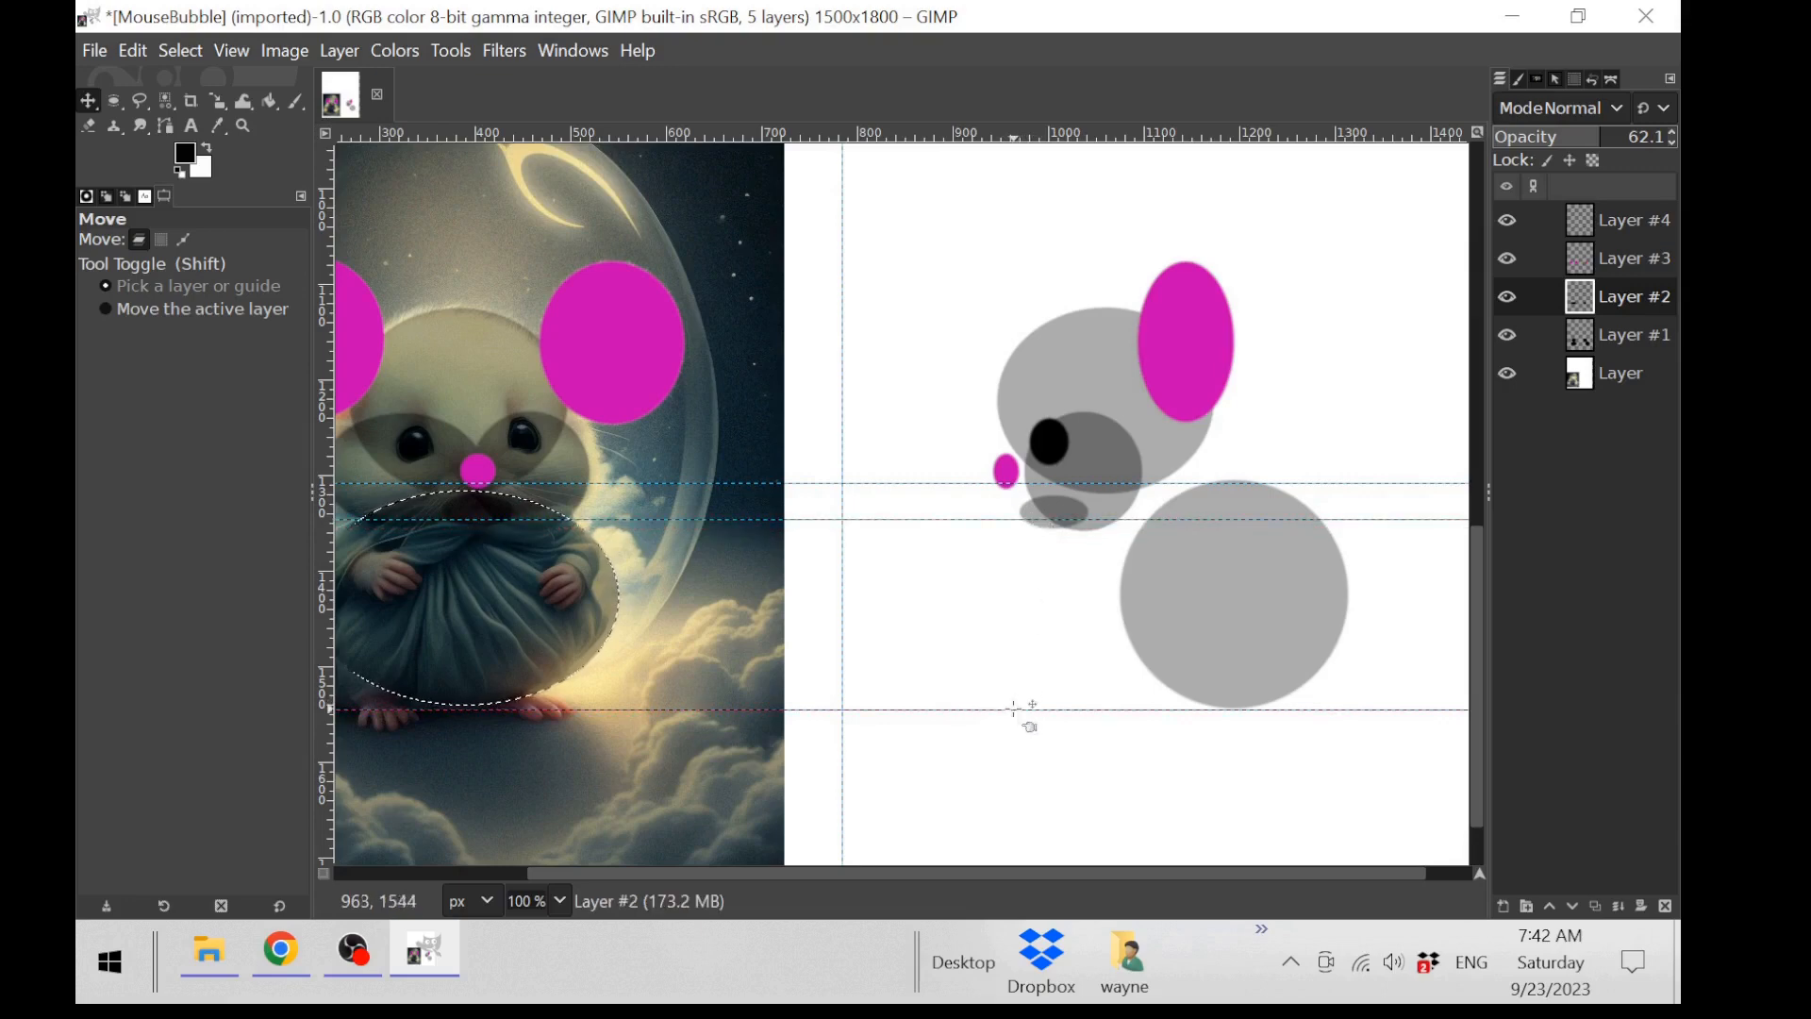
pyautogui.moveTo(1016, 710); pyautogui.dragTo(1168, 569)
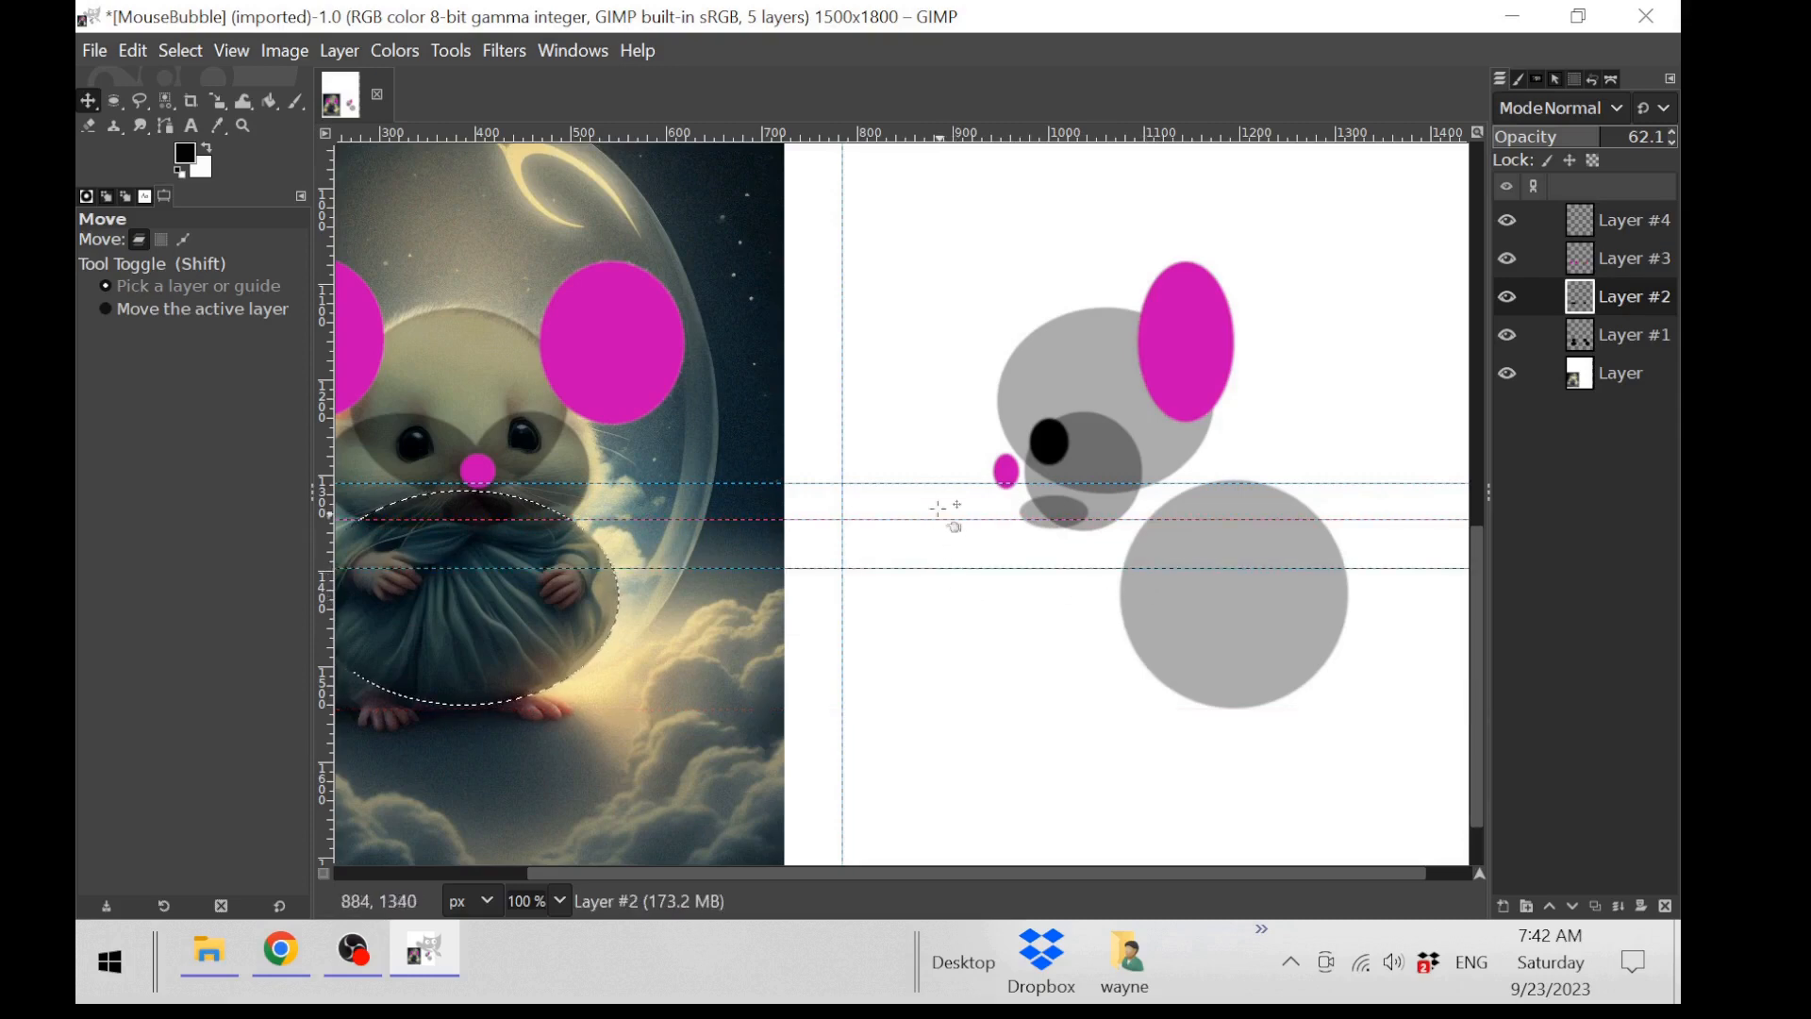
pyautogui.moveTo(968, 515); pyautogui.dragTo(1000, 509)
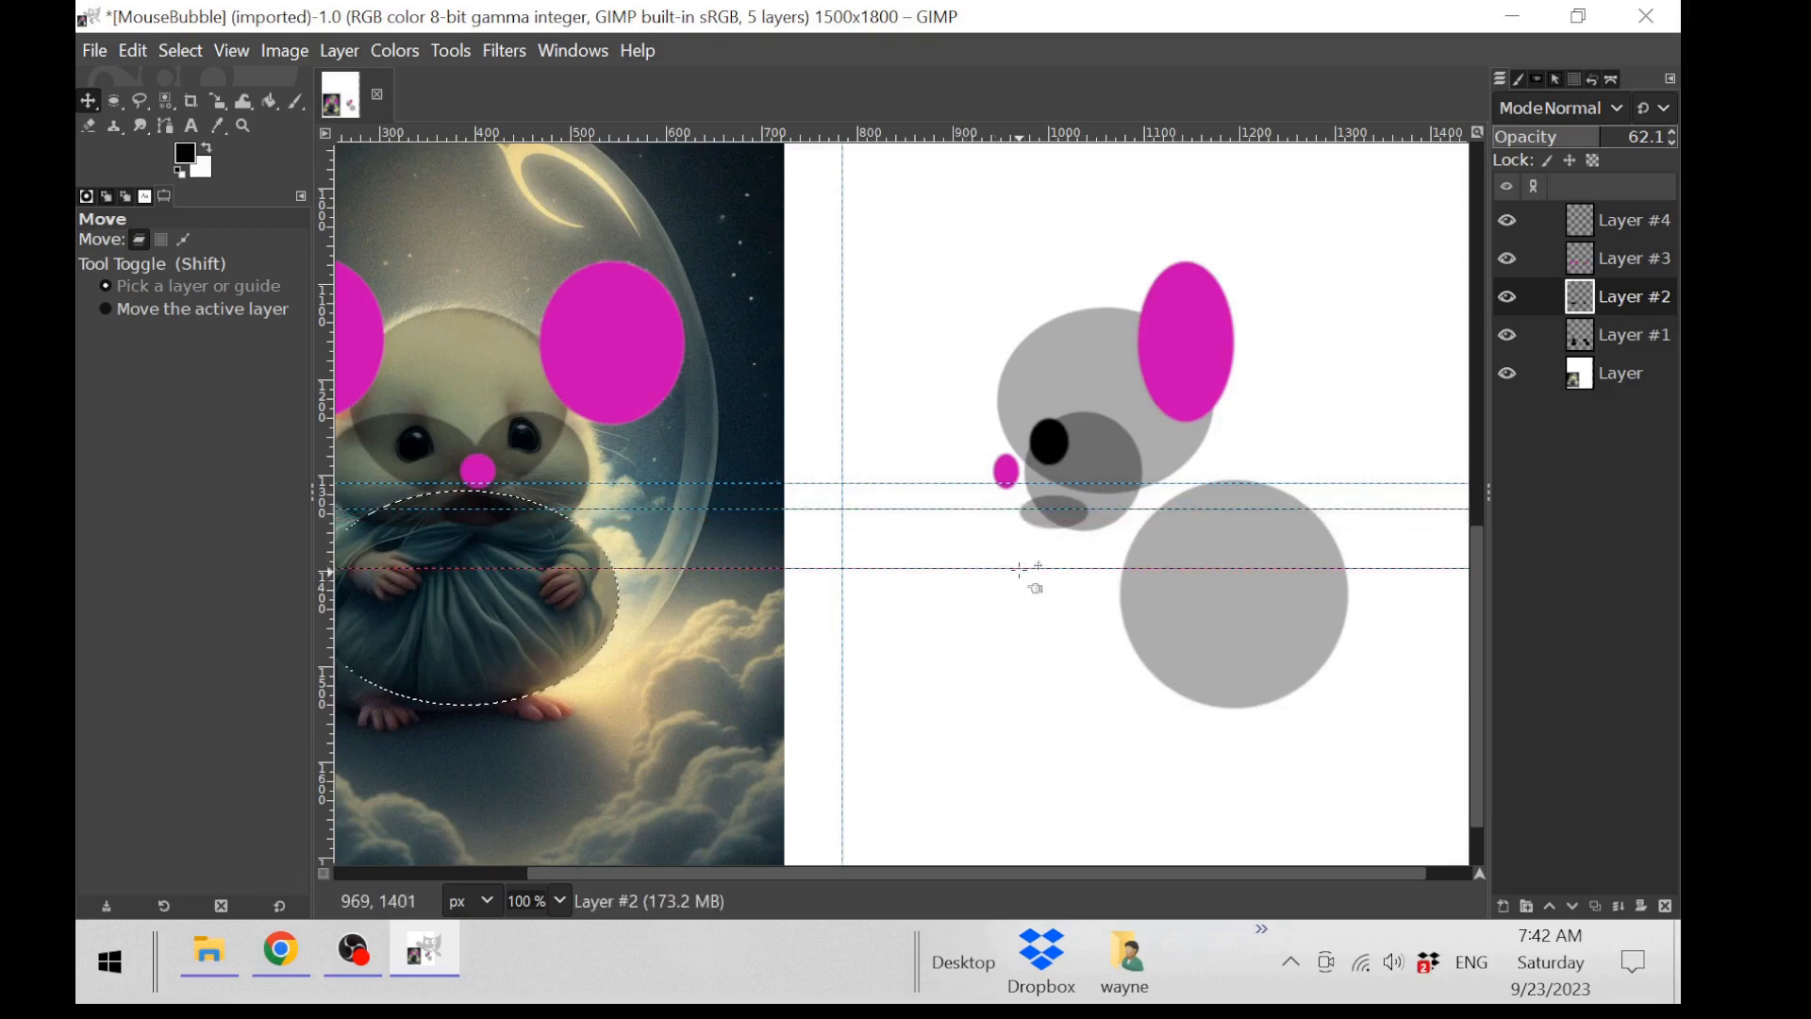
pyautogui.moveTo(1022, 569); pyautogui.dragTo(1037, 564)
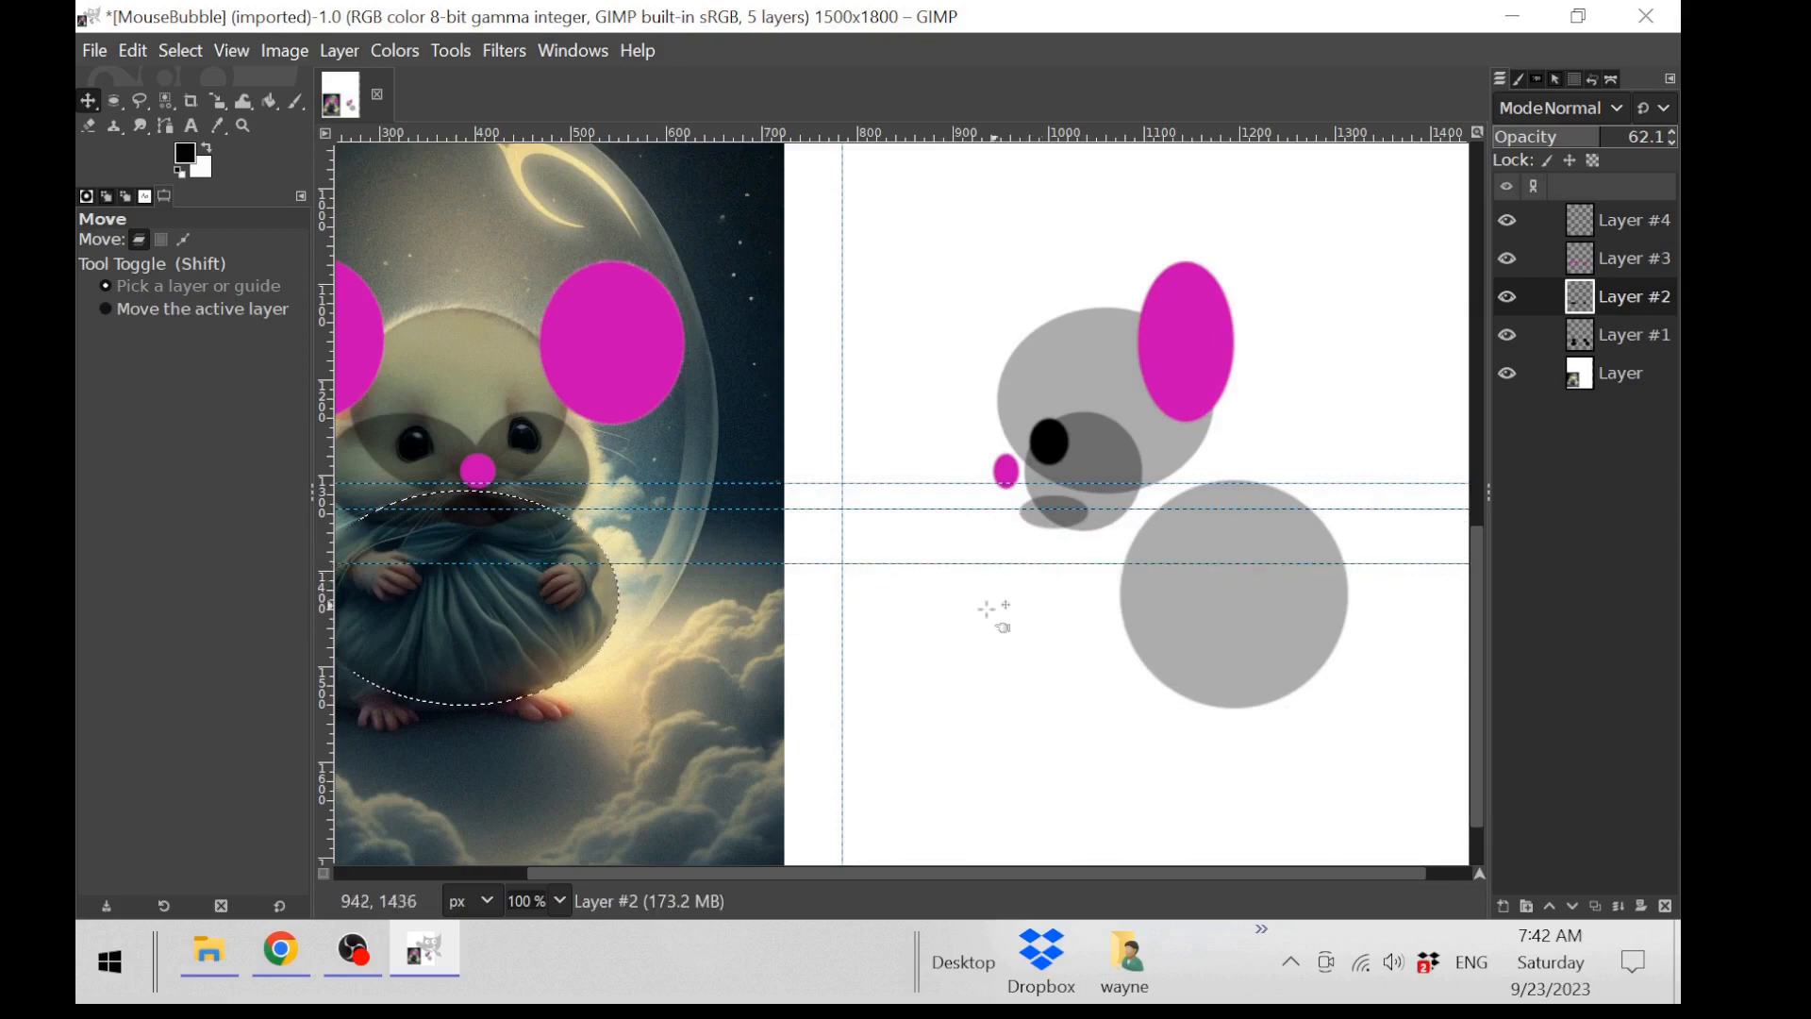
# Step: Select an ellipse of about 95 × 41 px in the upper part of the side view's body circle and fill it with black
pyautogui.click(114, 101)
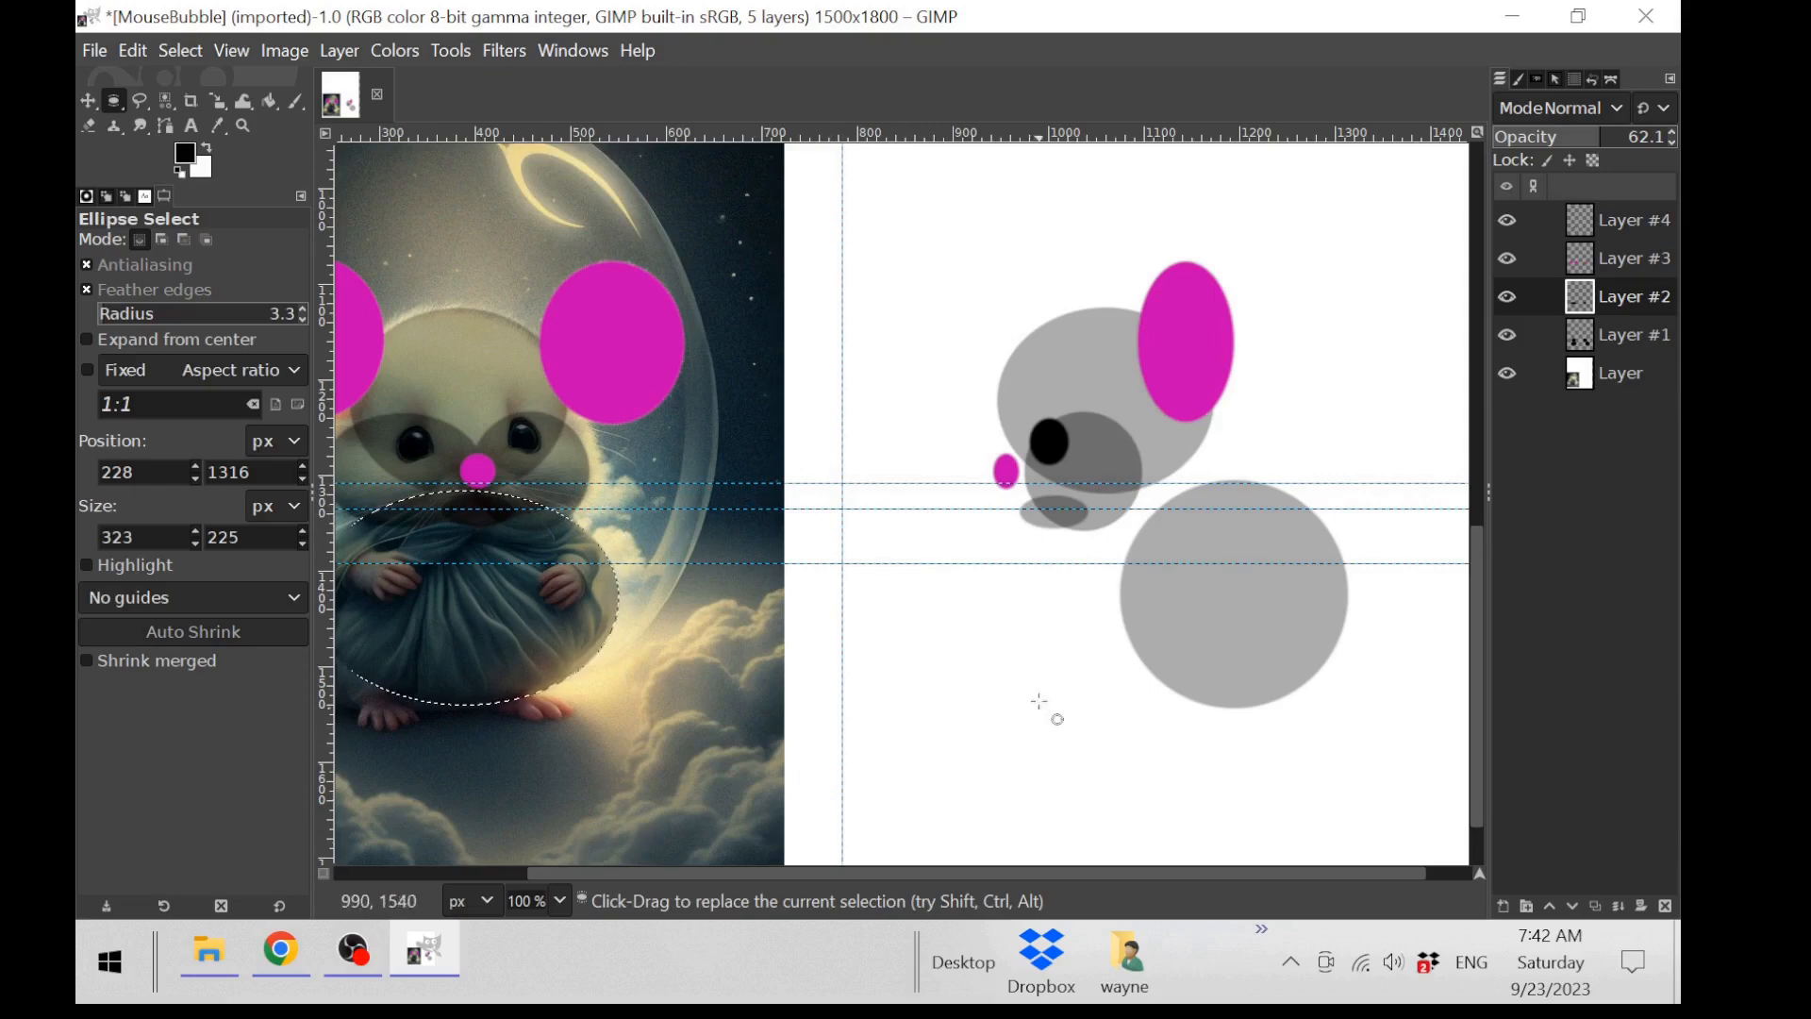
pyautogui.moveTo(1211, 512); pyautogui.dragTo(1299, 561)
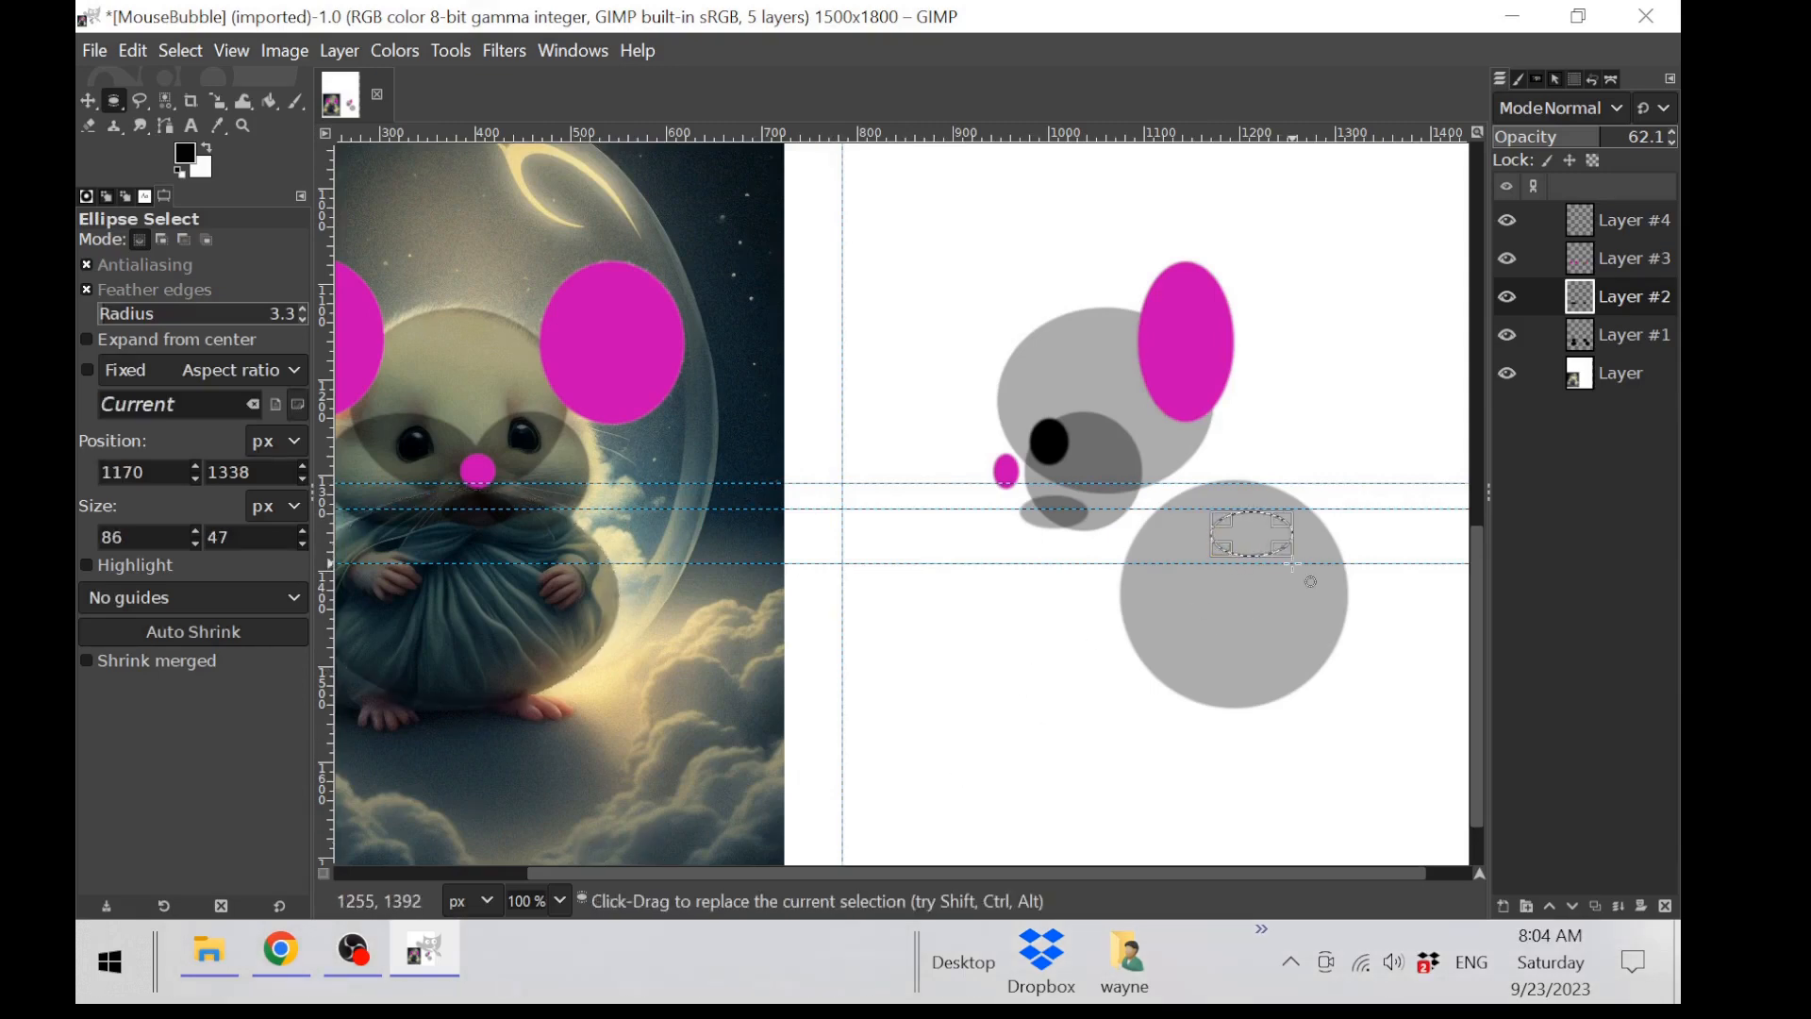
pyautogui.keyDown('ctrl'); pyautogui.scroll(1, 1293, 566); pyautogui.keyUp('ctrl')
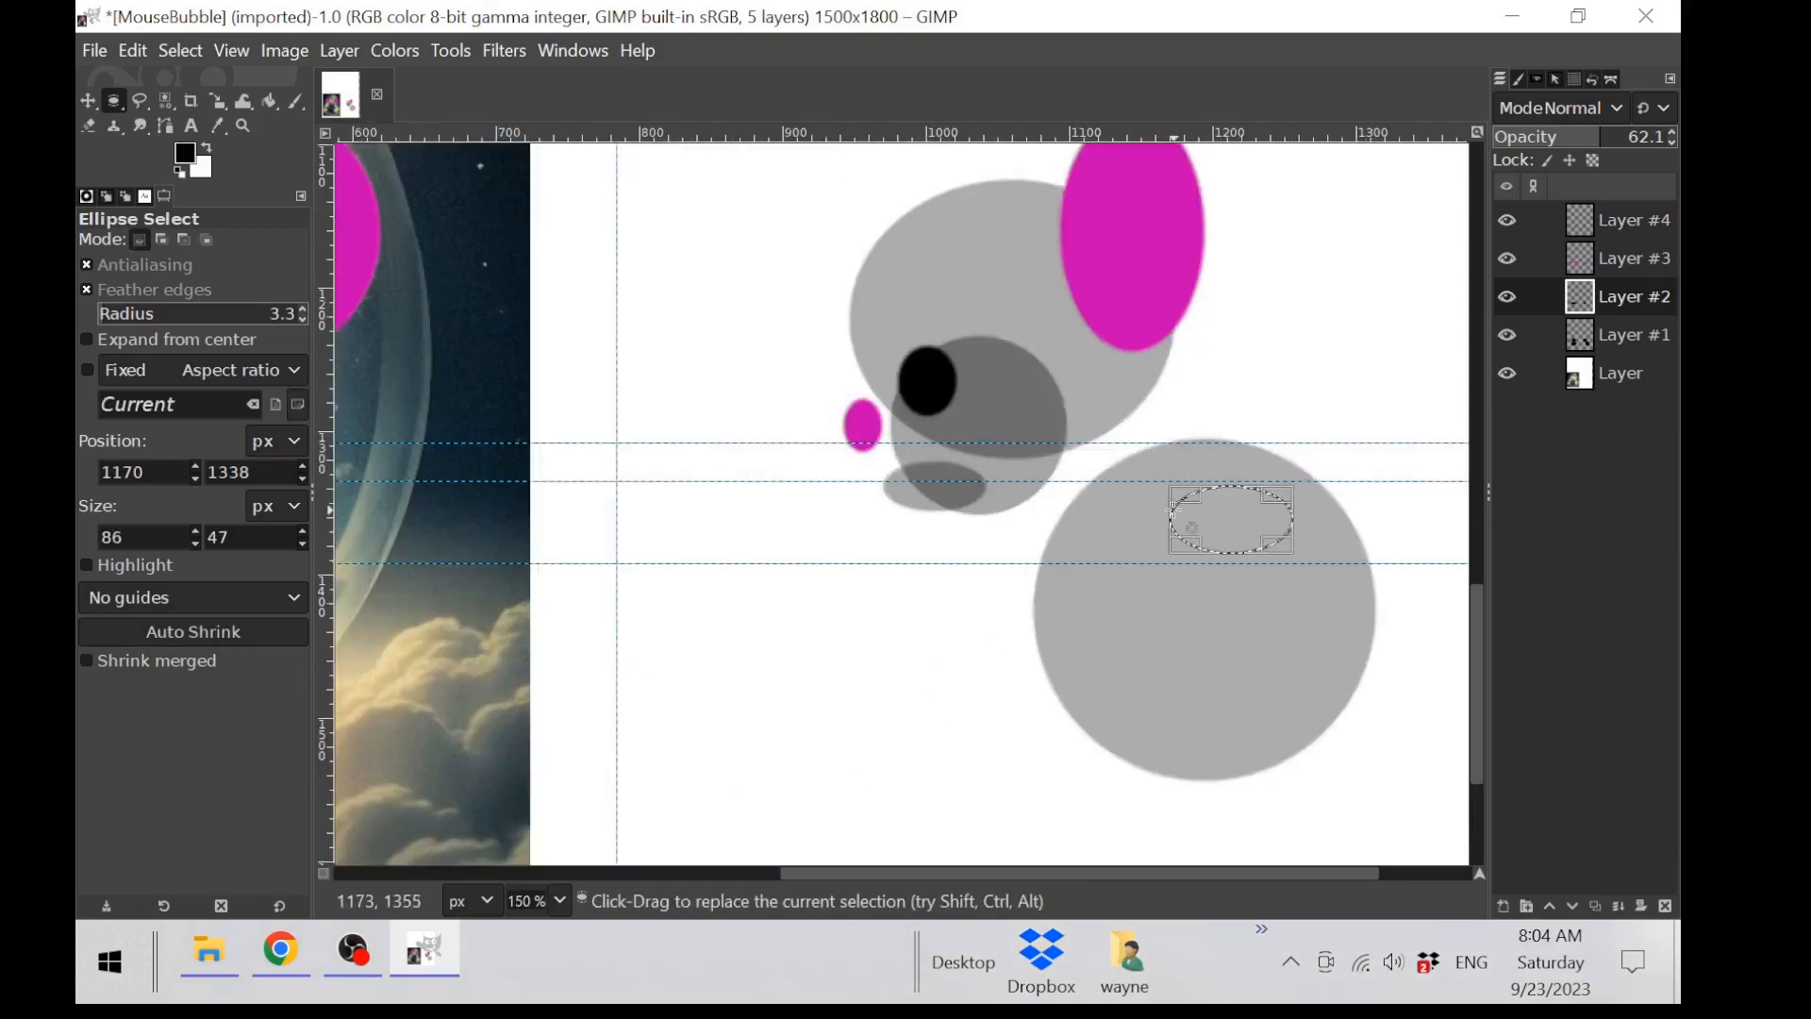
pyautogui.moveTo(1191, 526); pyautogui.dragTo(1247, 525)
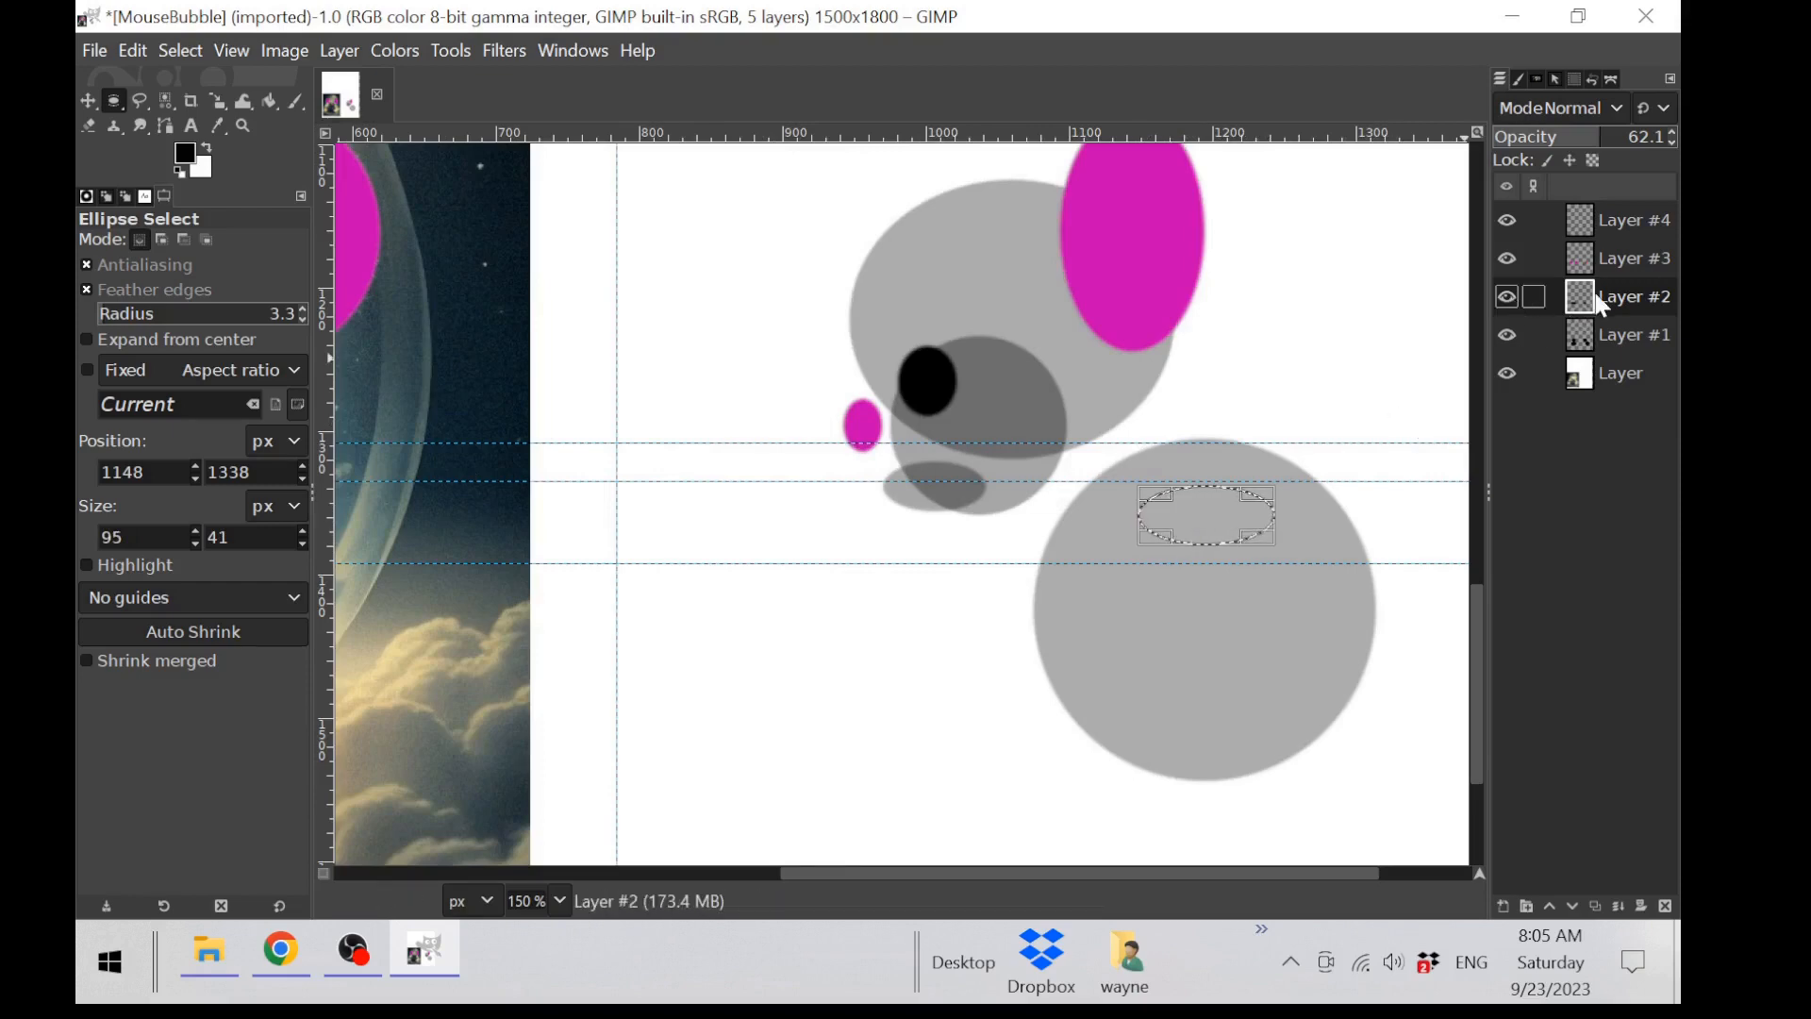
pyautogui.moveTo(189, 156); pyautogui.dragTo(1208, 528)
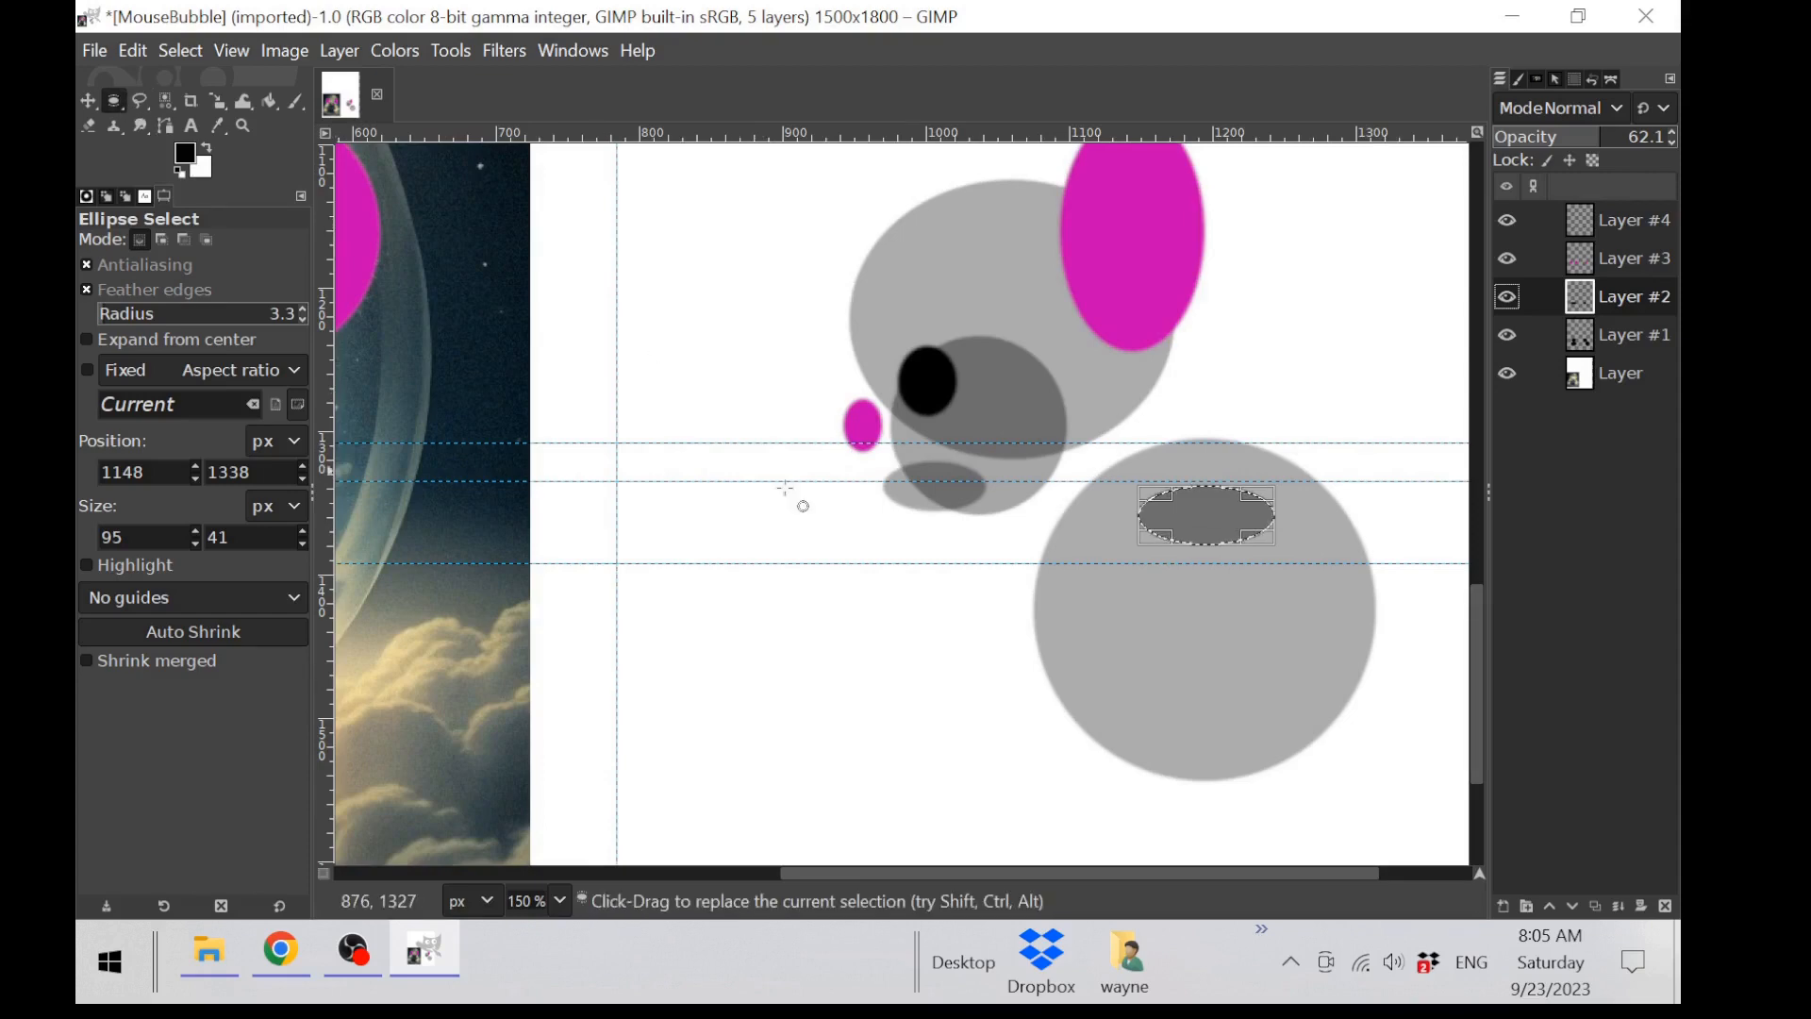
# Step: Select an area of about 122 × 67 px around the upper-arm ellipse, cut it from Layer #2, and paste it as a floating selection
pyautogui.moveTo(1290, 534); pyautogui.dragTo(1322, 605)
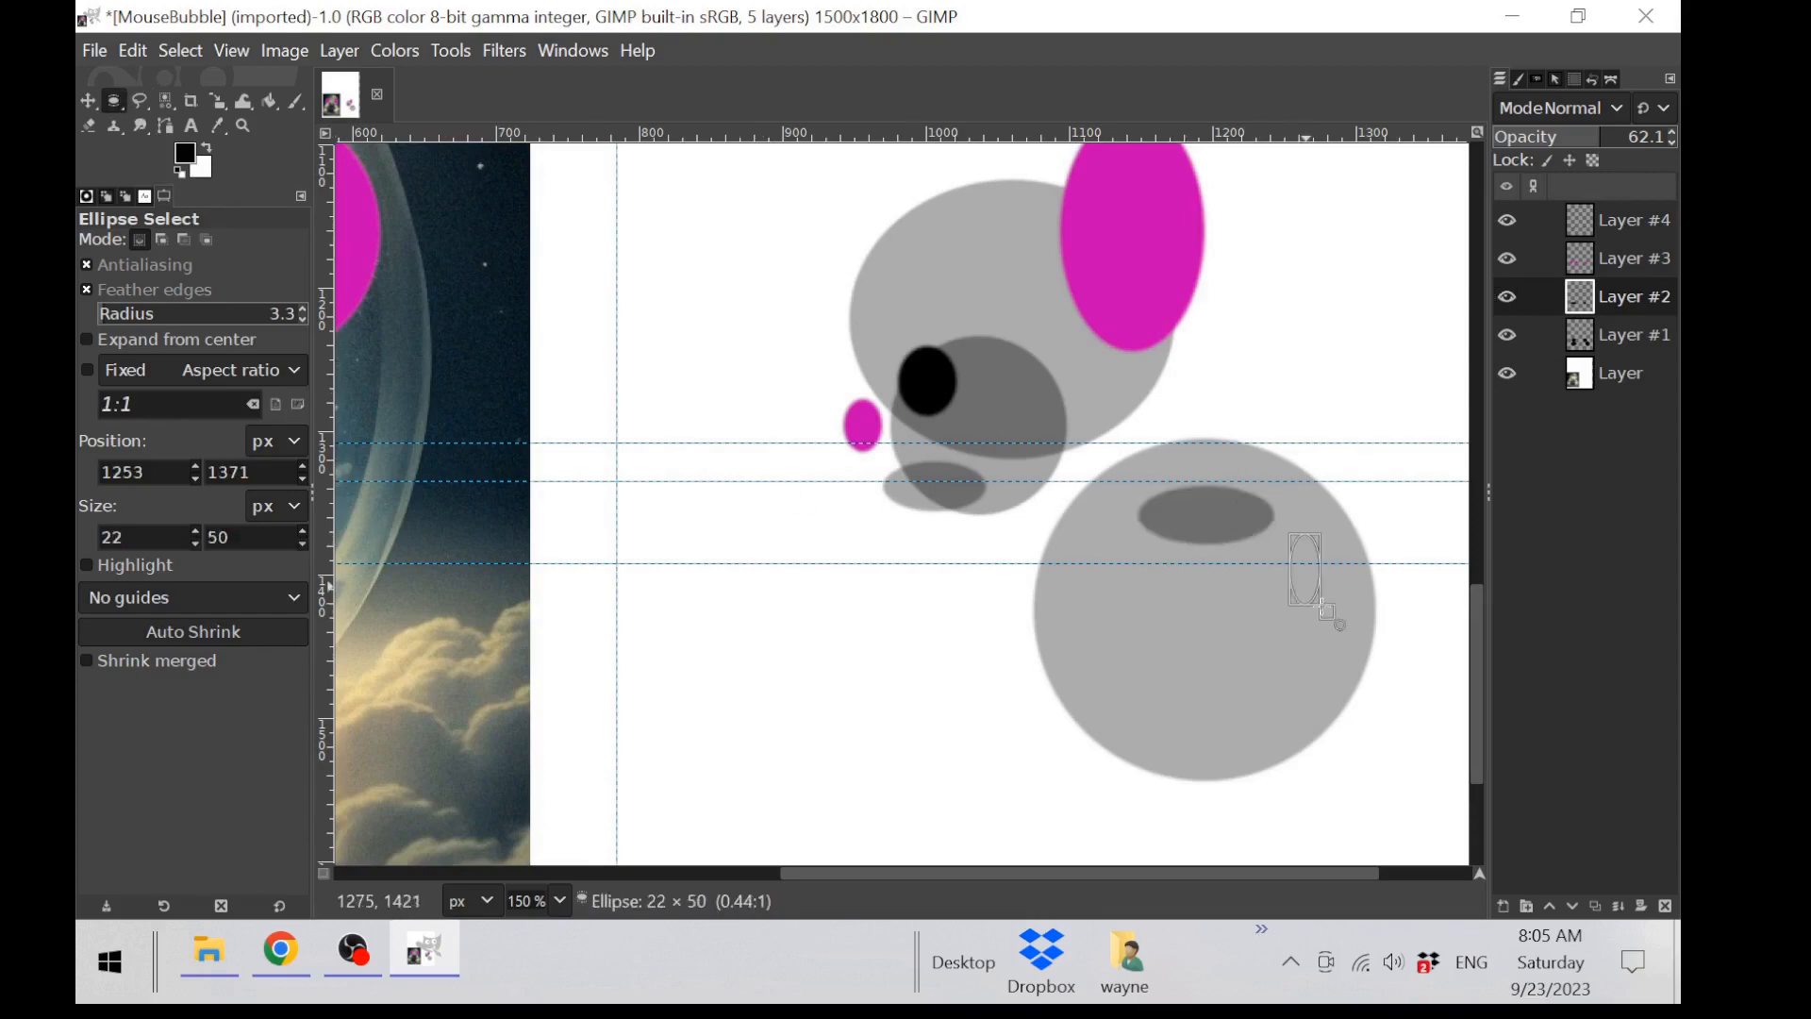
pyautogui.click(1229, 671)
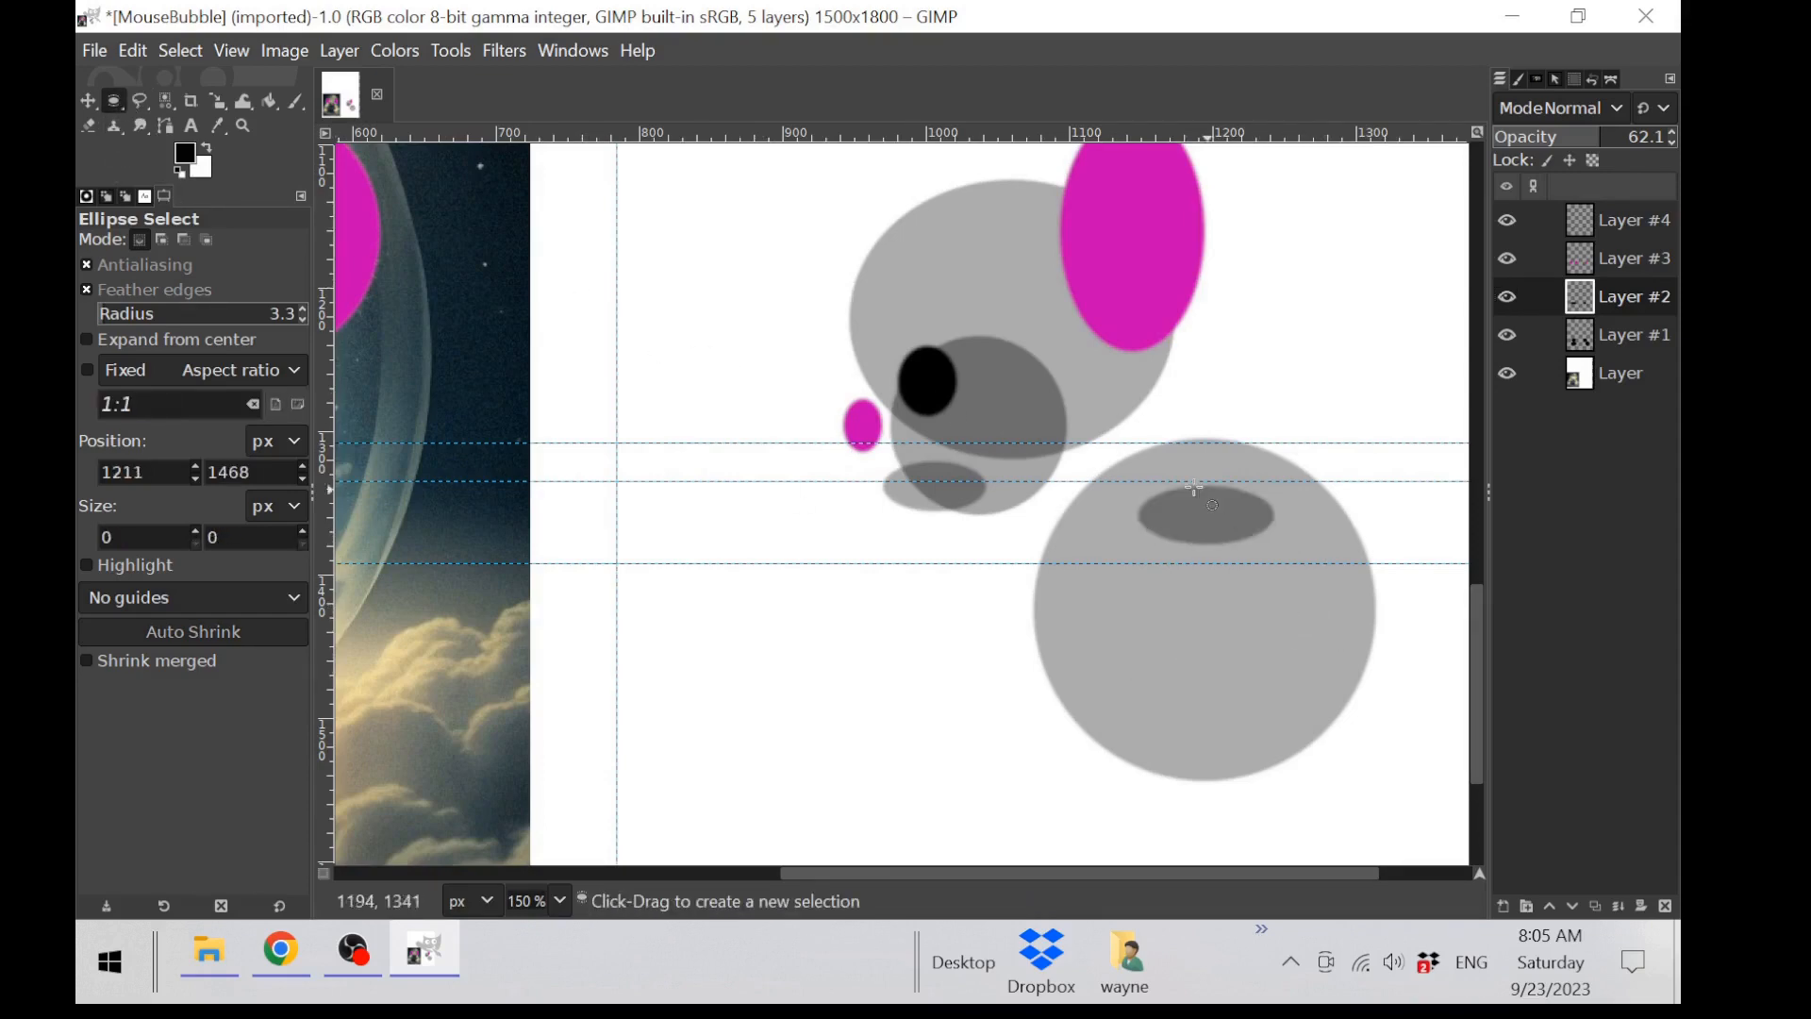
pyautogui.moveTo(1133, 477); pyautogui.dragTo(1306, 573)
pyautogui.hotkey('ctrl', 'c')
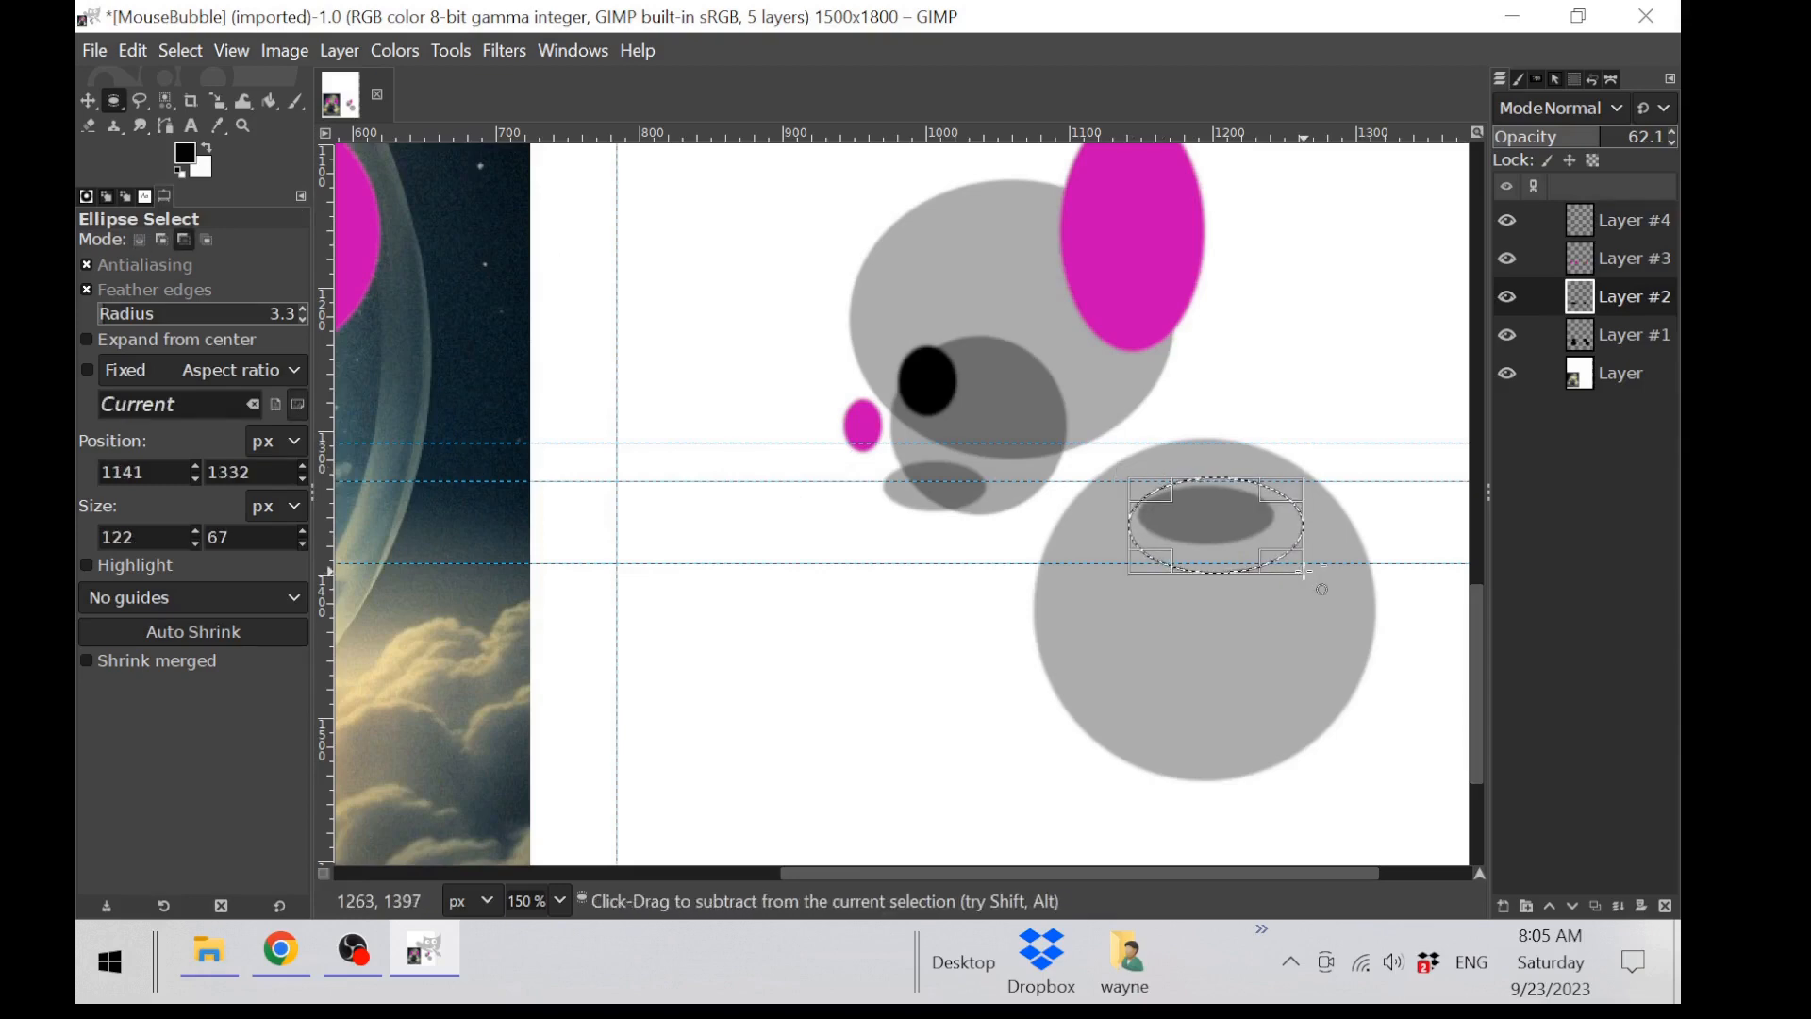
pyautogui.hotkey('ctrl', 'x')
pyautogui.hotkey('ctrl', 'v')
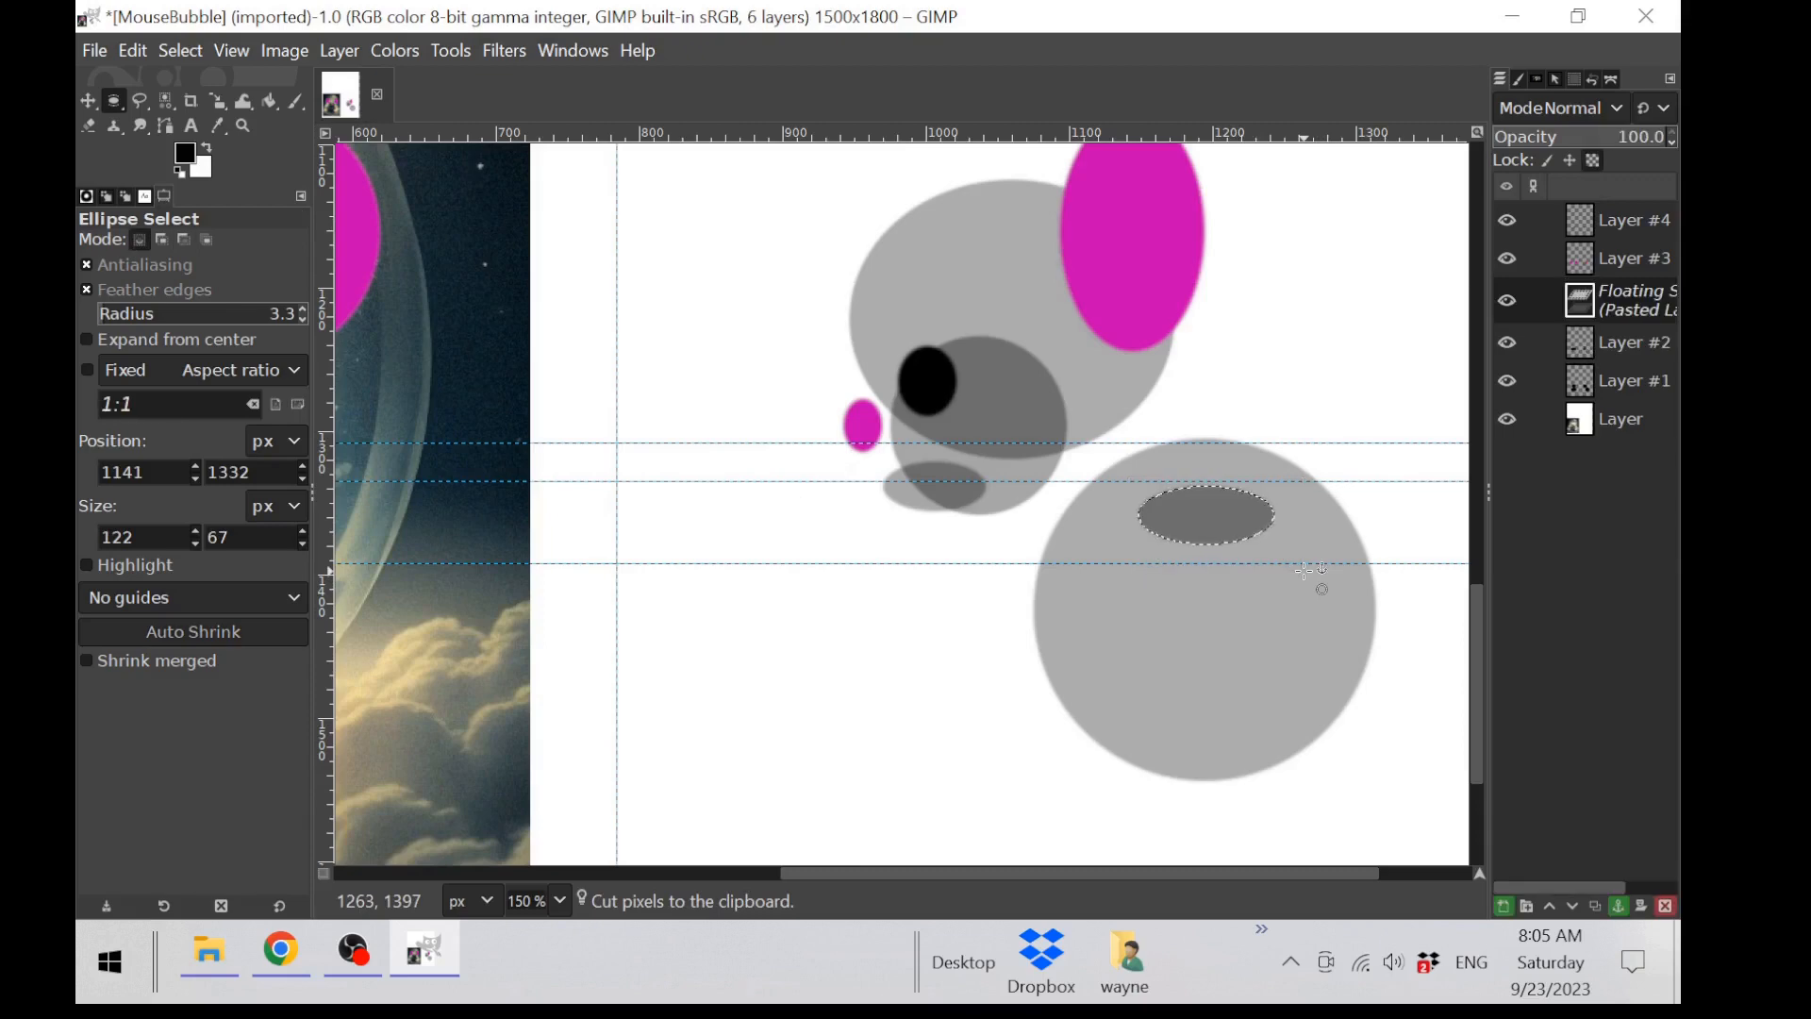
# Step: Rotate the pasted upper-arm ellipse clockwise so it slopes steeply down toward the back of the body
pyautogui.click(219, 104)
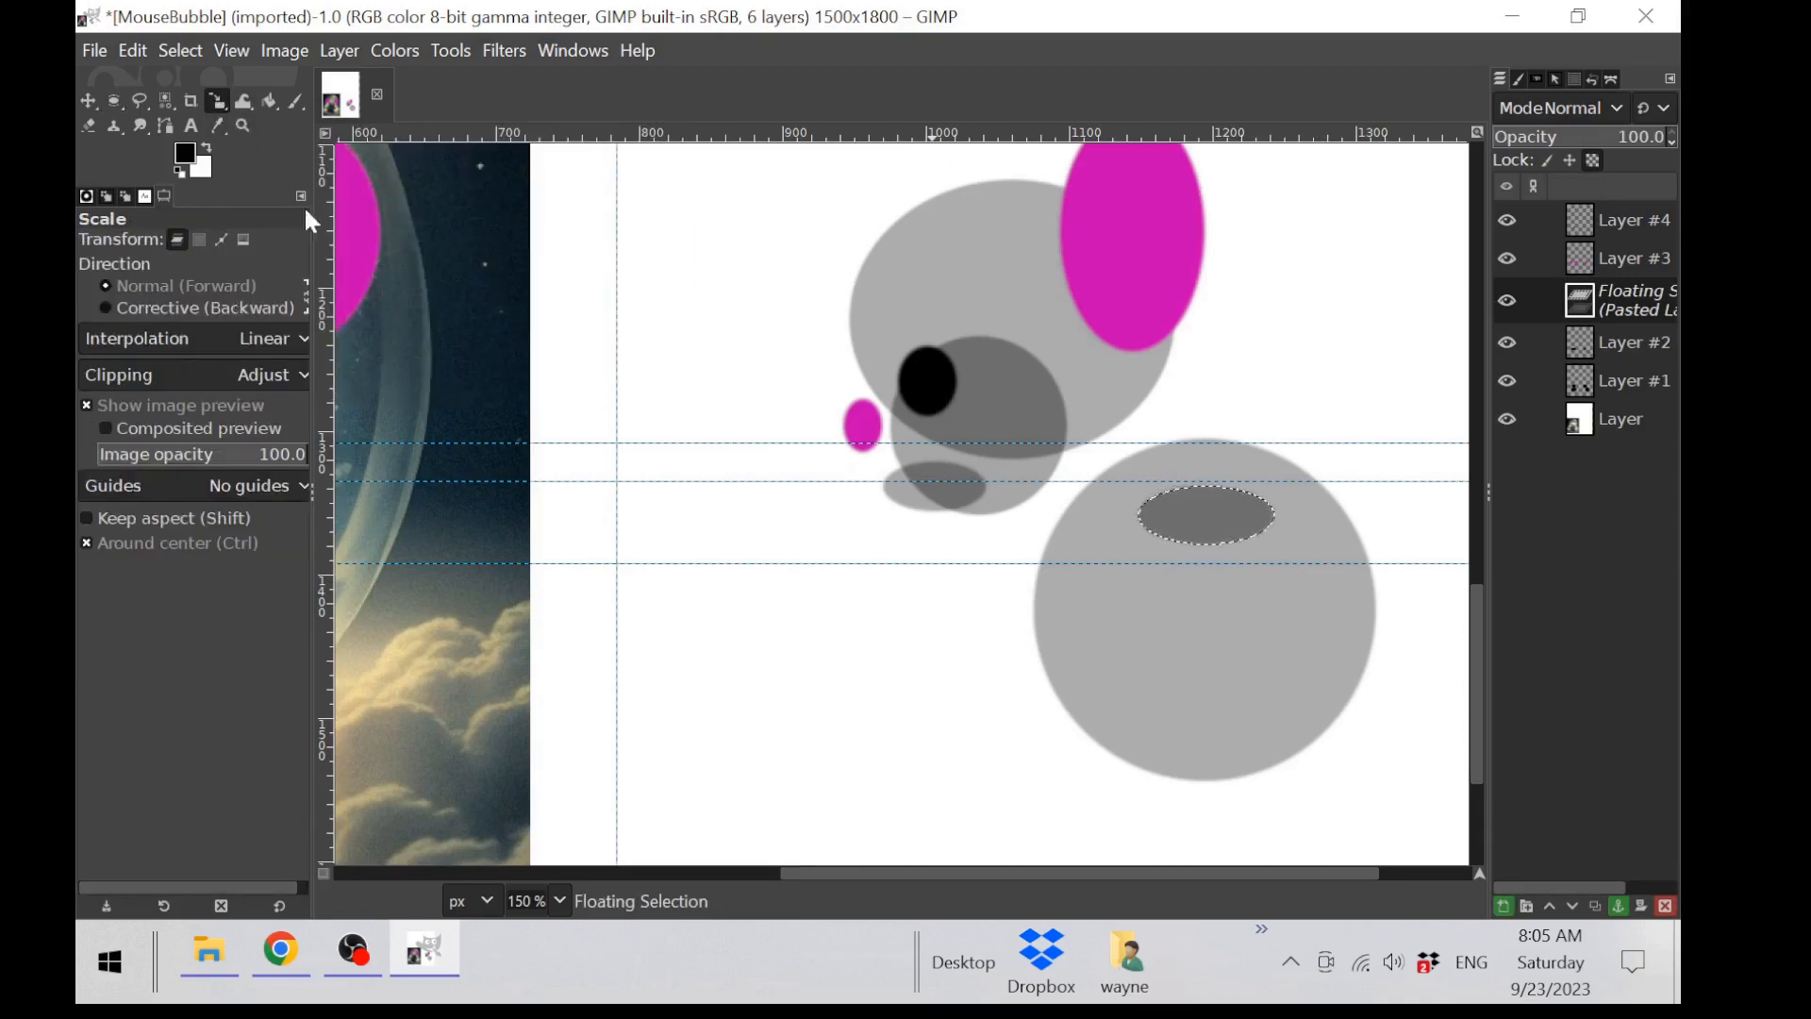
pyautogui.moveTo(222, 102); pyautogui.dragTo(300, 138)
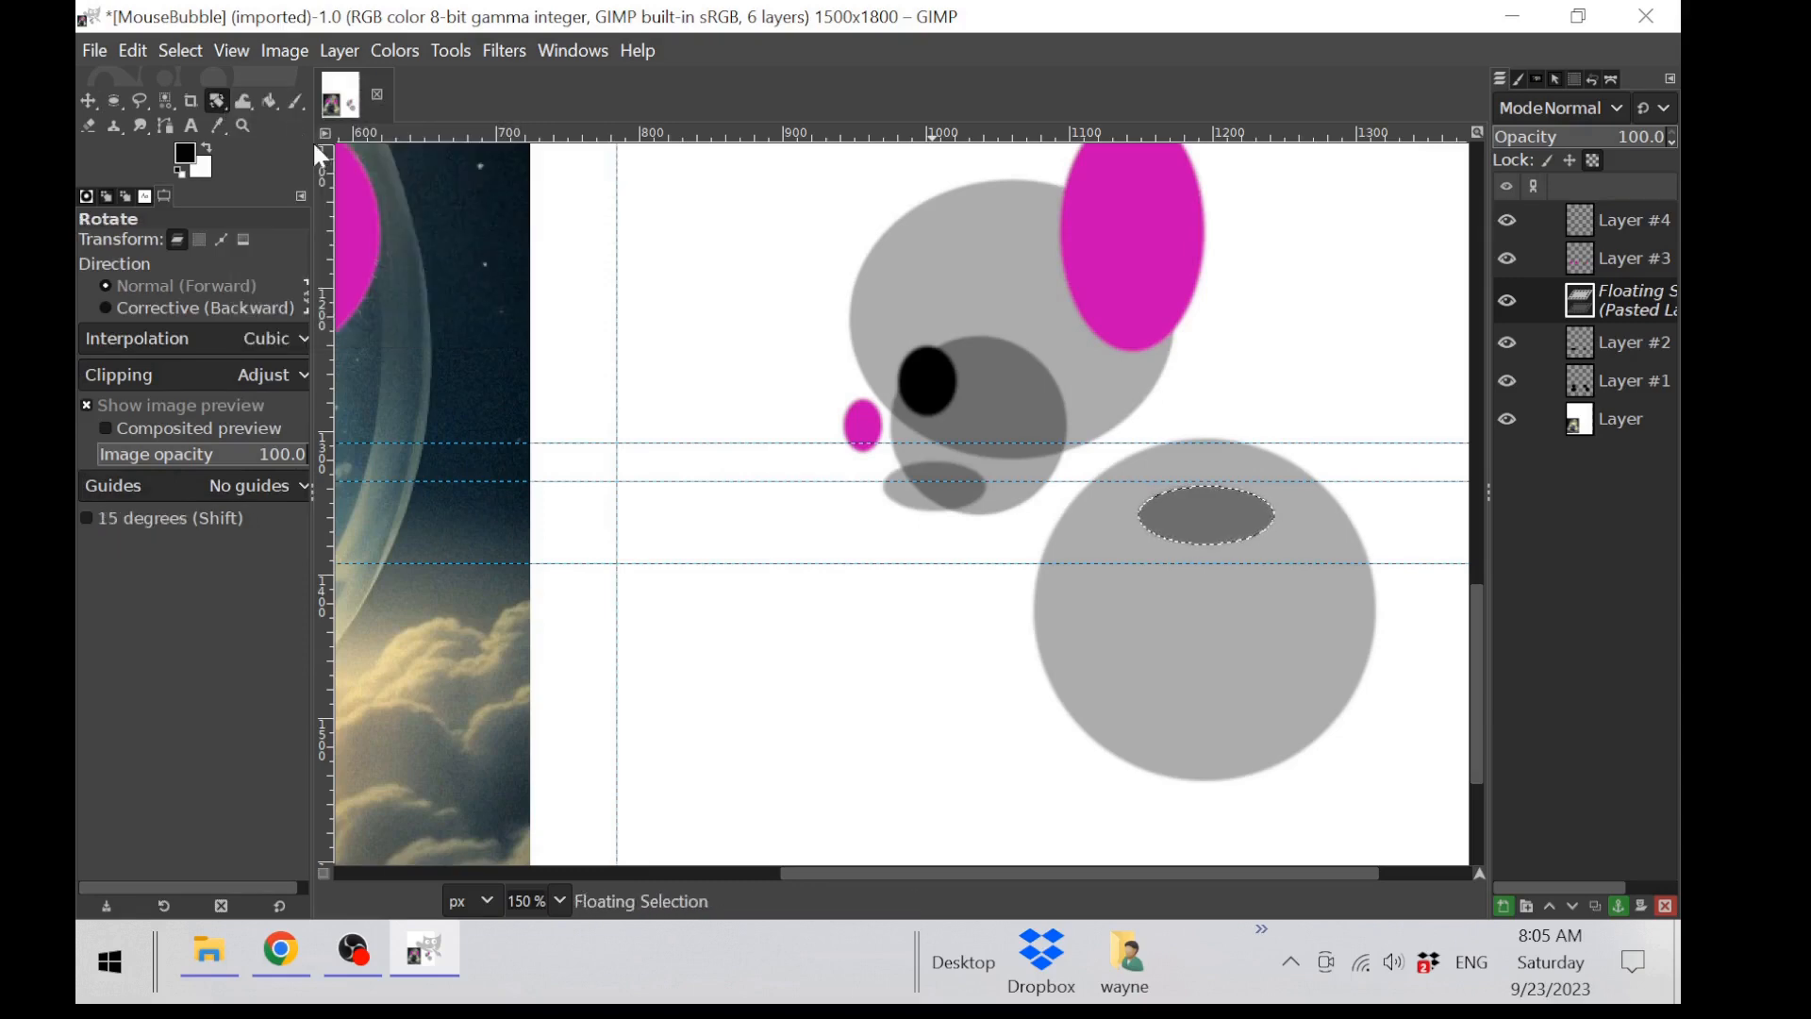
pyautogui.moveTo(1252, 537); pyautogui.dragTo(1259, 557)
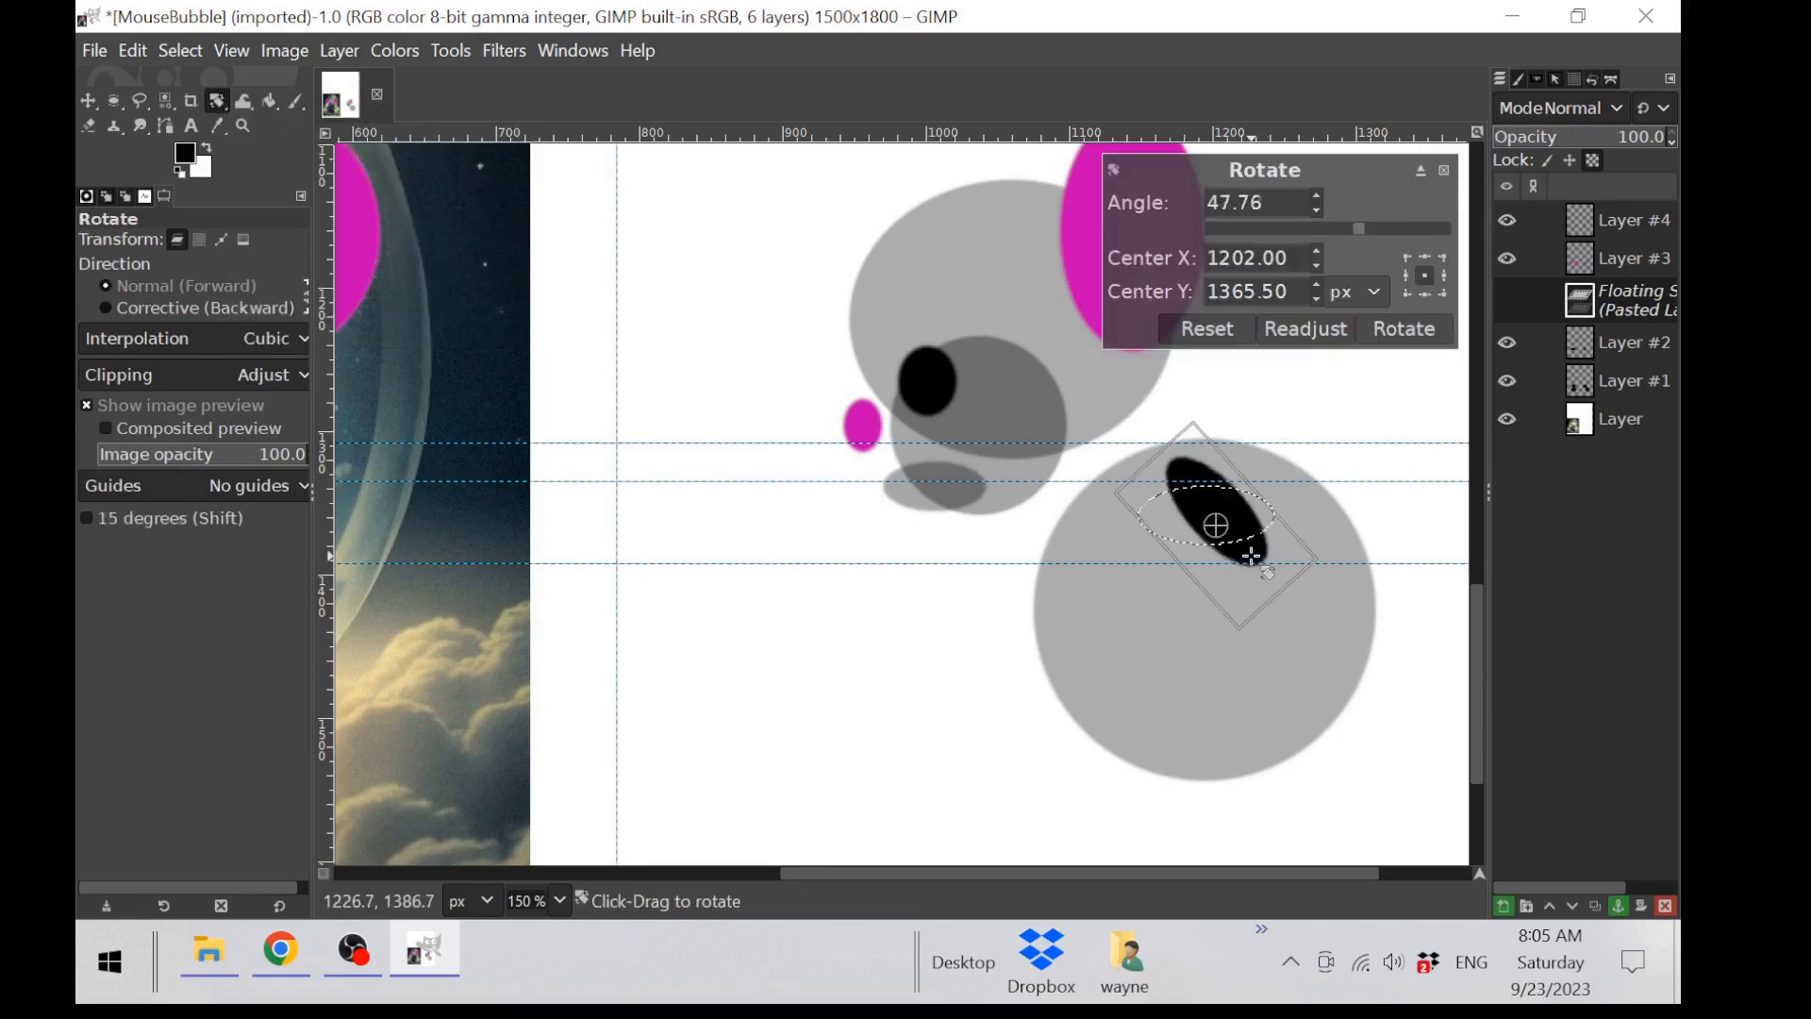
pyautogui.click(1409, 329)
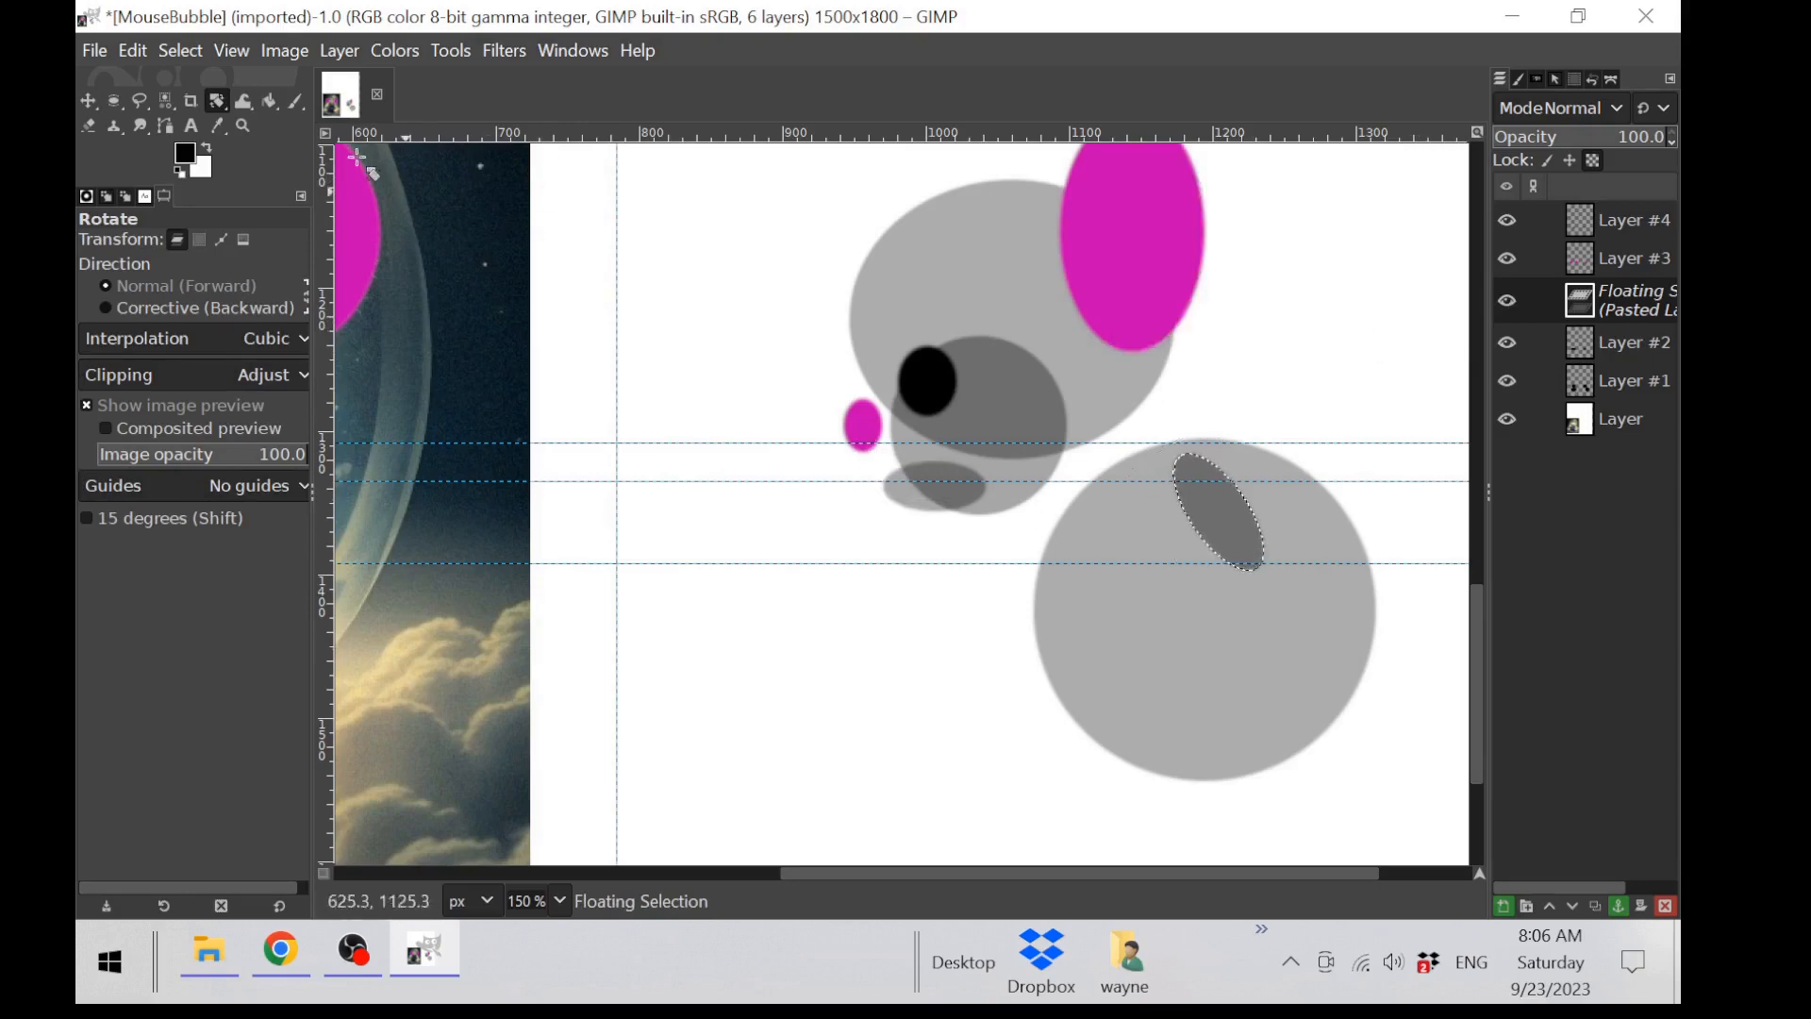
# Step: Move the rotated upper-arm ellipse toward the front of the body circle and anchor it to Layer #2
pyautogui.press('m')
pyautogui.moveTo(1220, 505); pyautogui.dragTo(1162, 524)
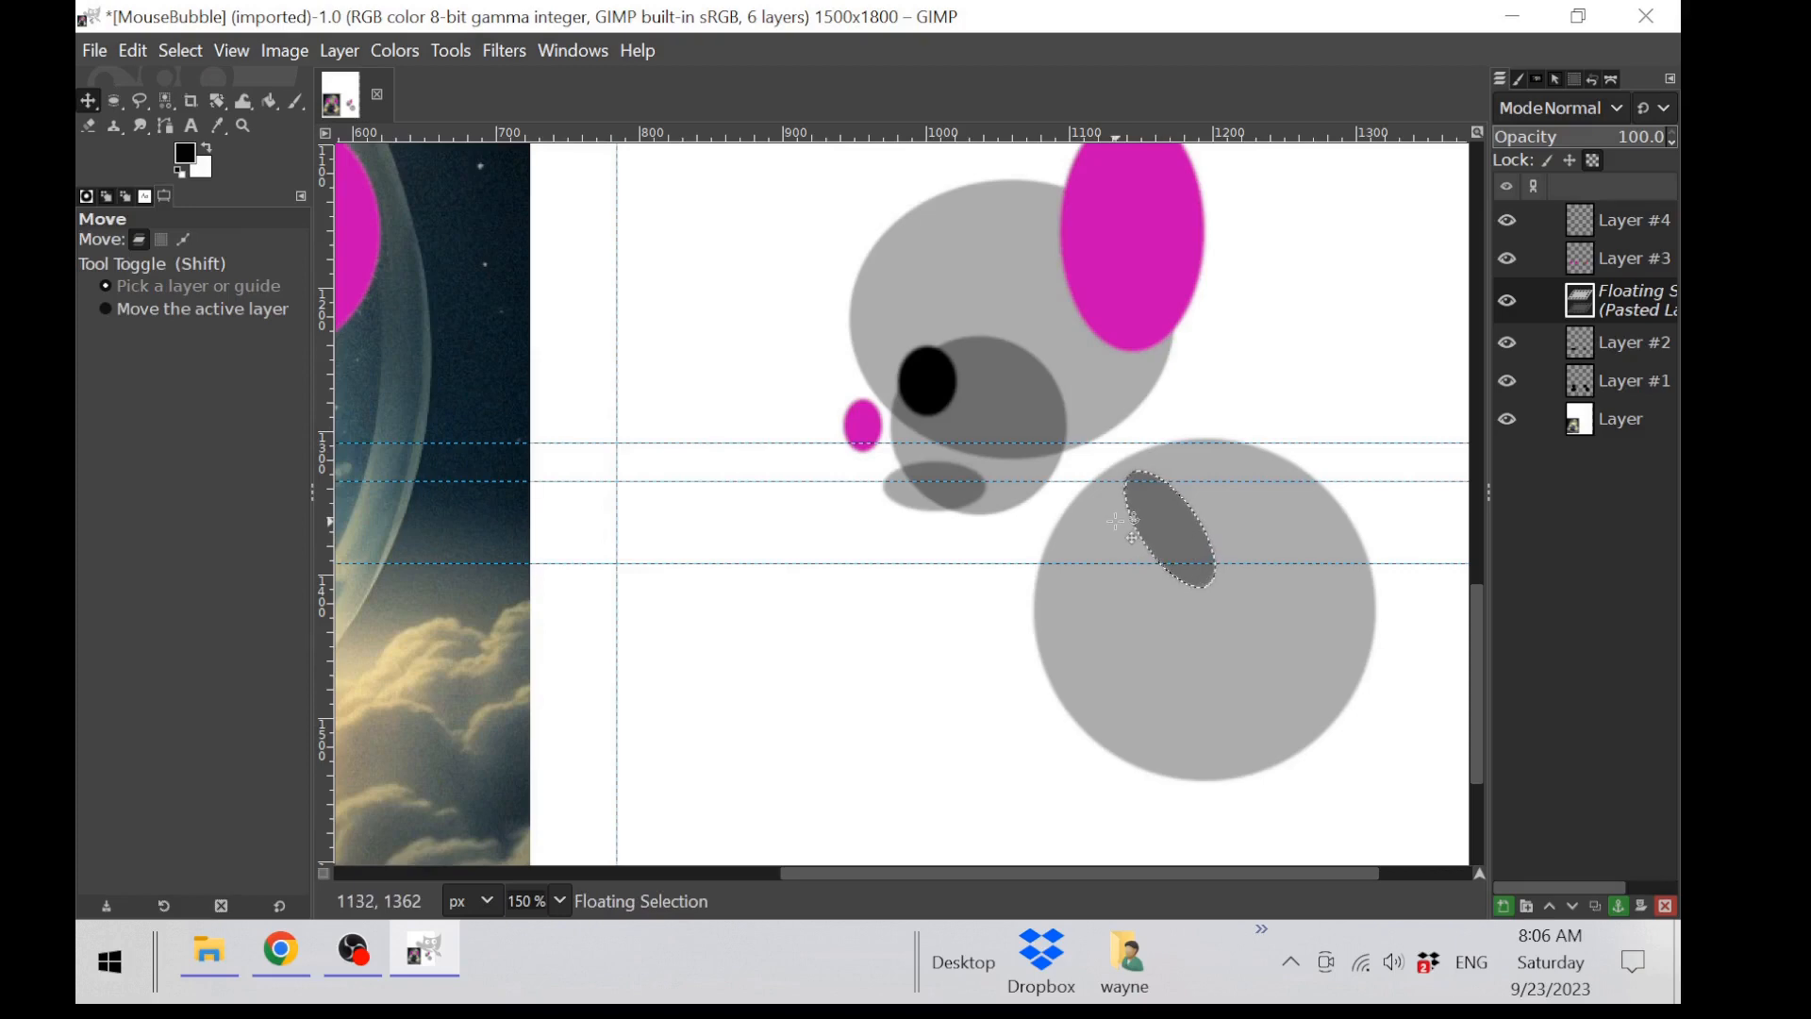
pyautogui.click(121, 99)
pyautogui.click(830, 625)
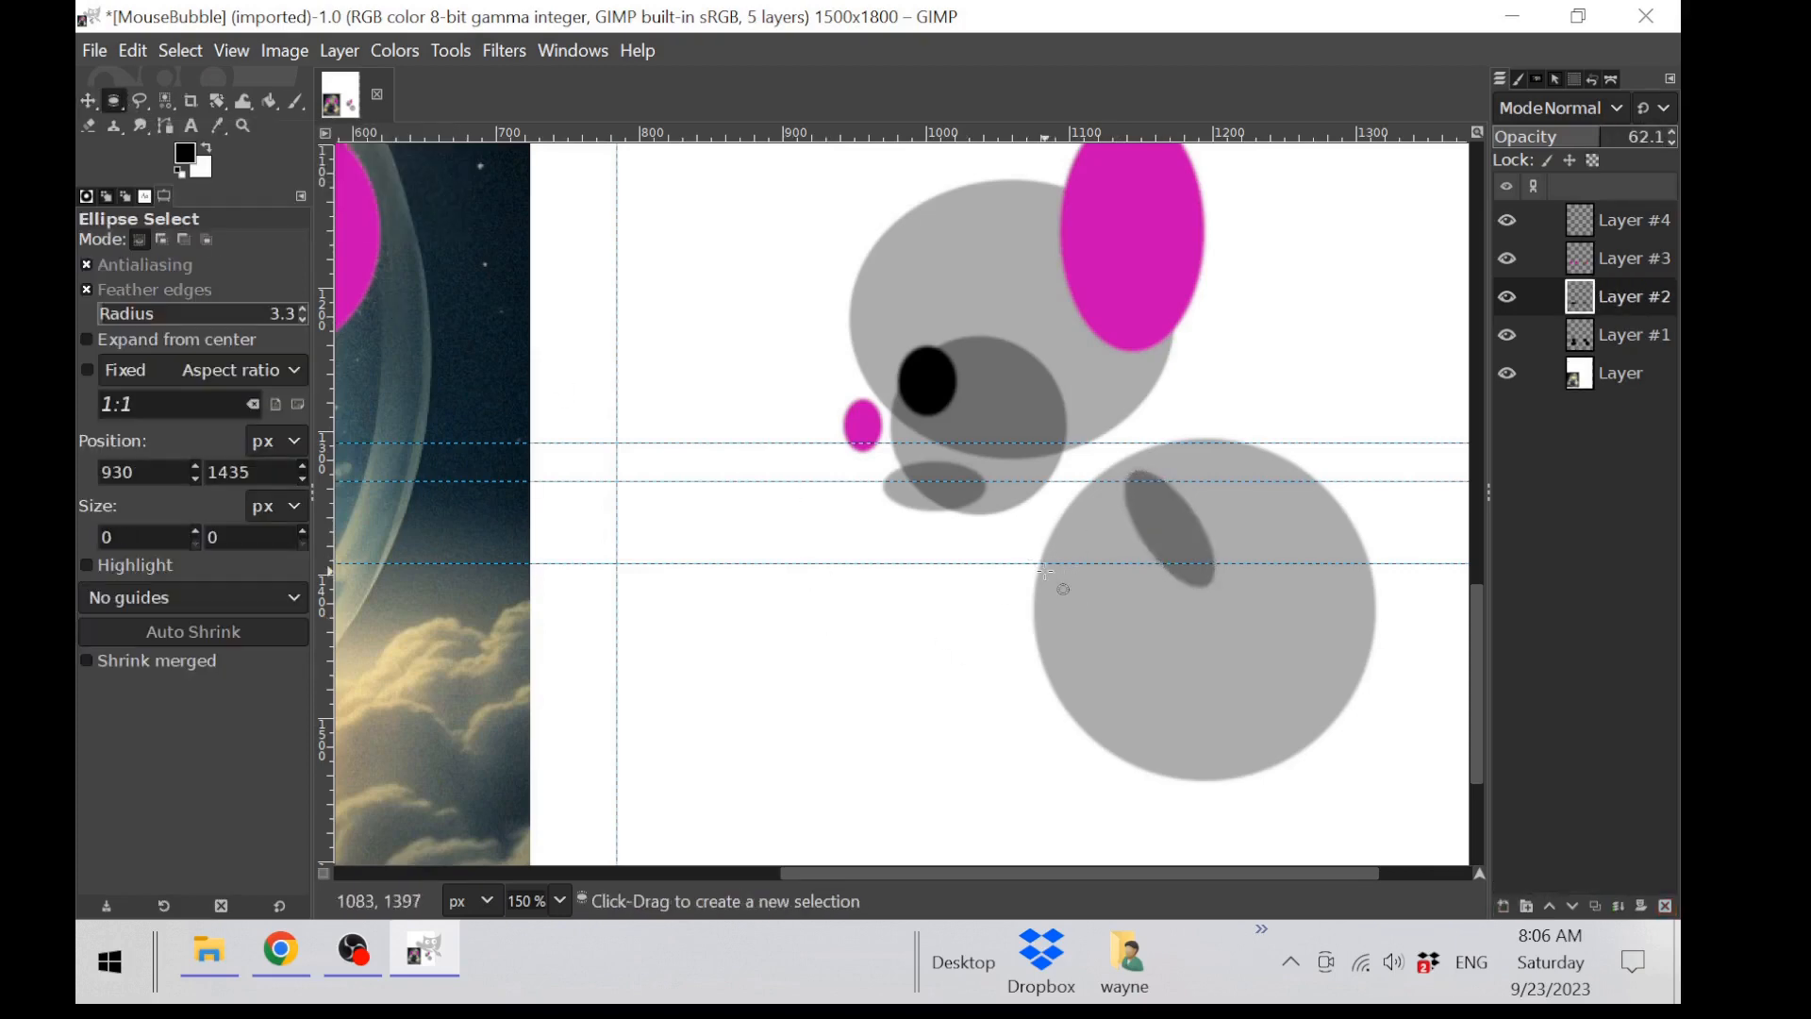
# Step: Select an ellipse of about 67 × 28 px for the forearm, in front of the upper arm's lower end on the side view
pyautogui.moveTo(1055, 549); pyautogui.dragTo(1118, 581)
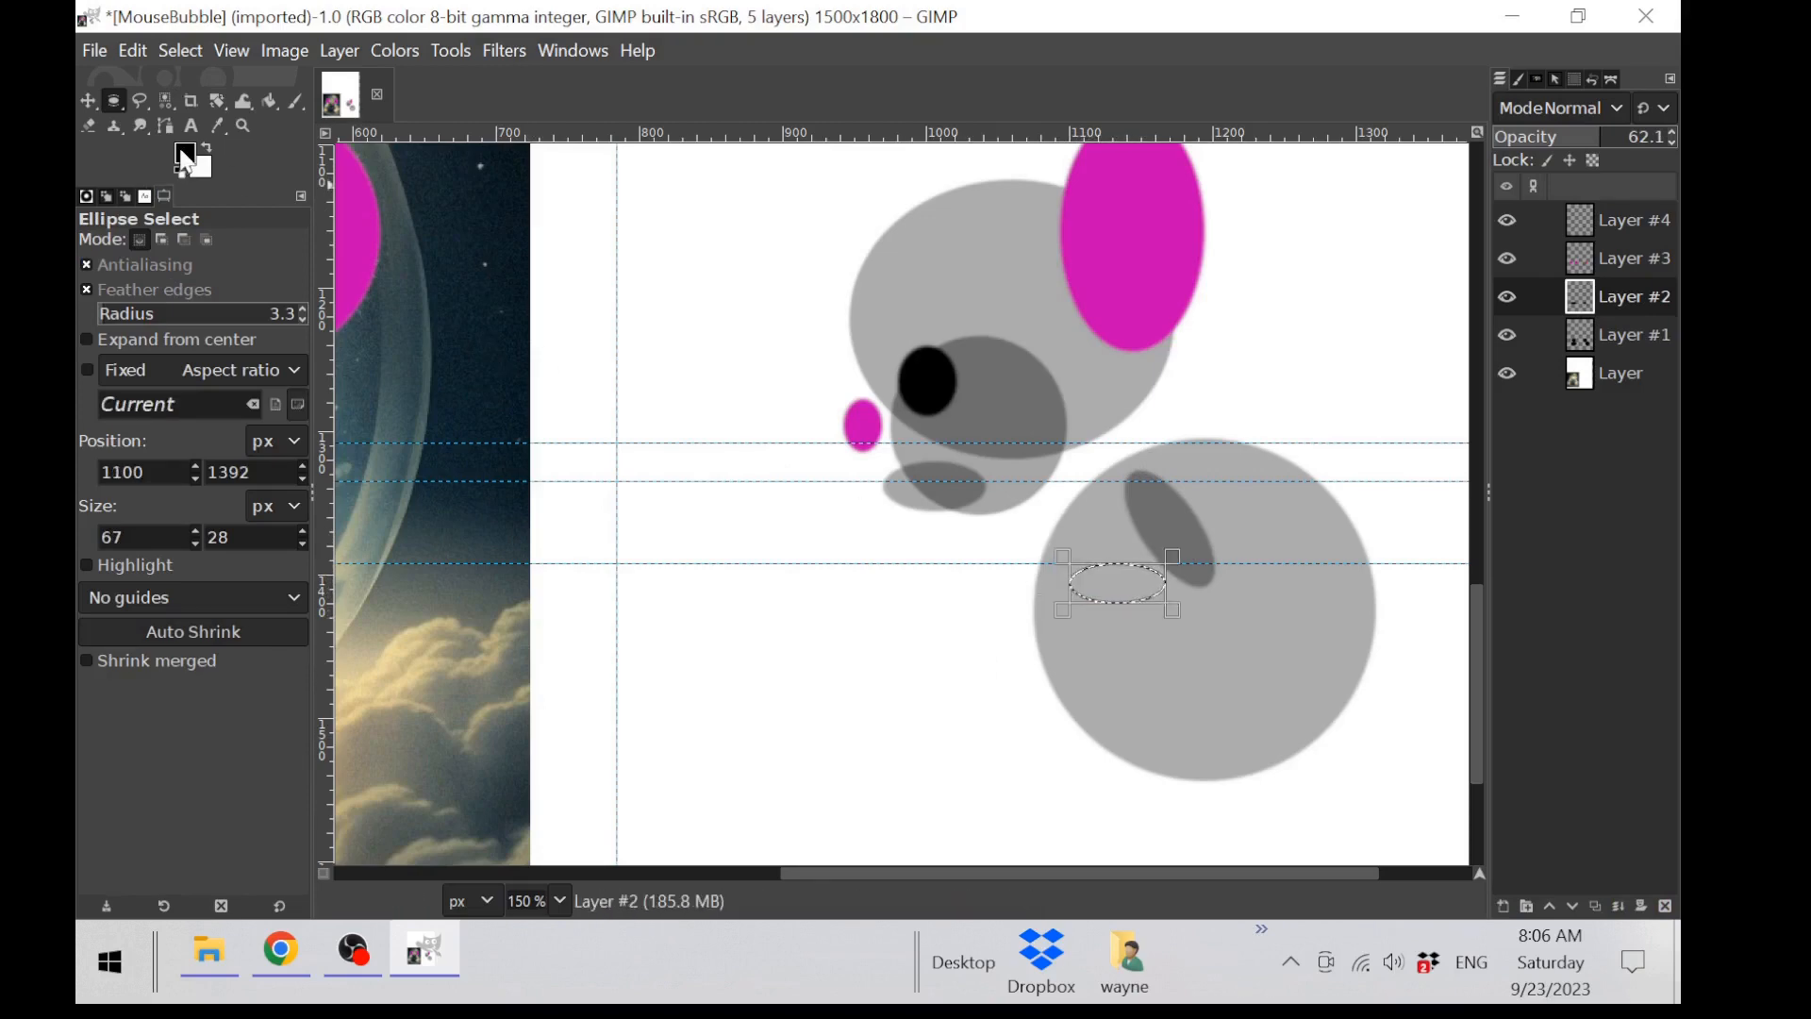
# Step: Fill the 67 × 28 px elliptical selection on the body circle with black on Layer #2 and clear the selection
pyautogui.moveTo(181, 150); pyautogui.dragTo(1125, 584)
pyautogui.click(647, 538)
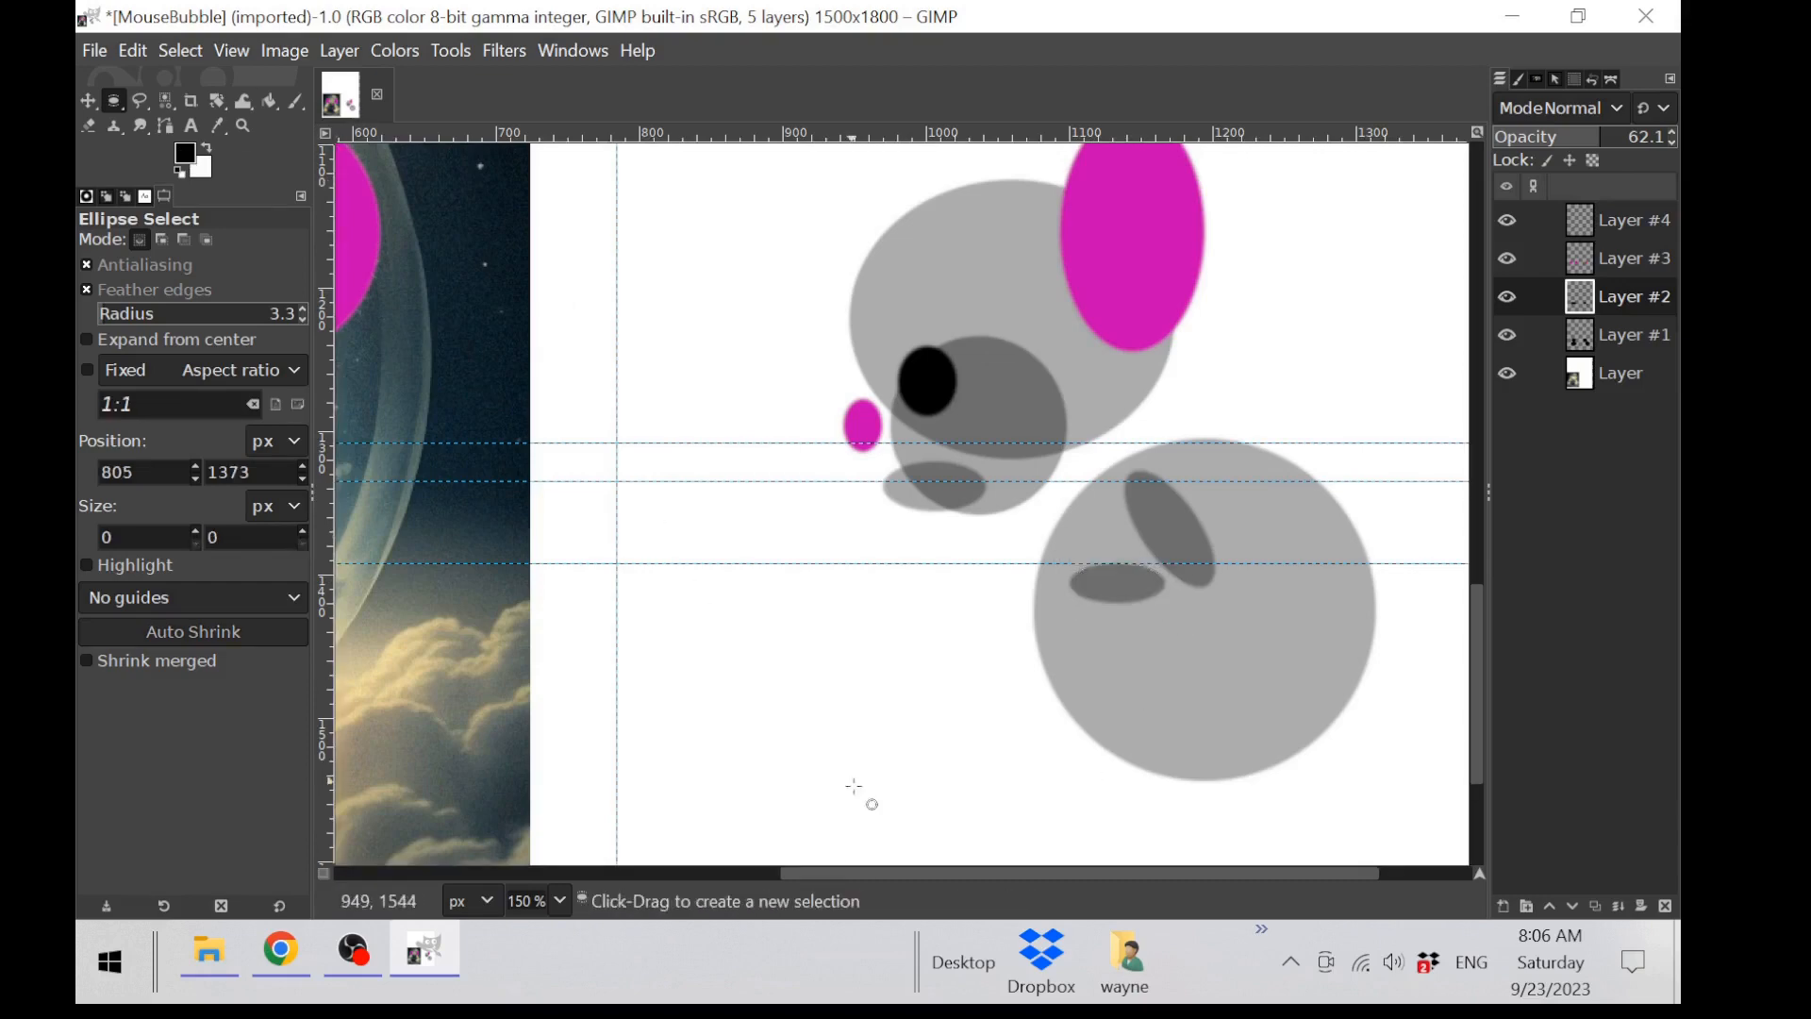
pyautogui.moveTo(855, 872); pyautogui.dragTo(677, 870)
pyautogui.scroll(-1, 935, 743)
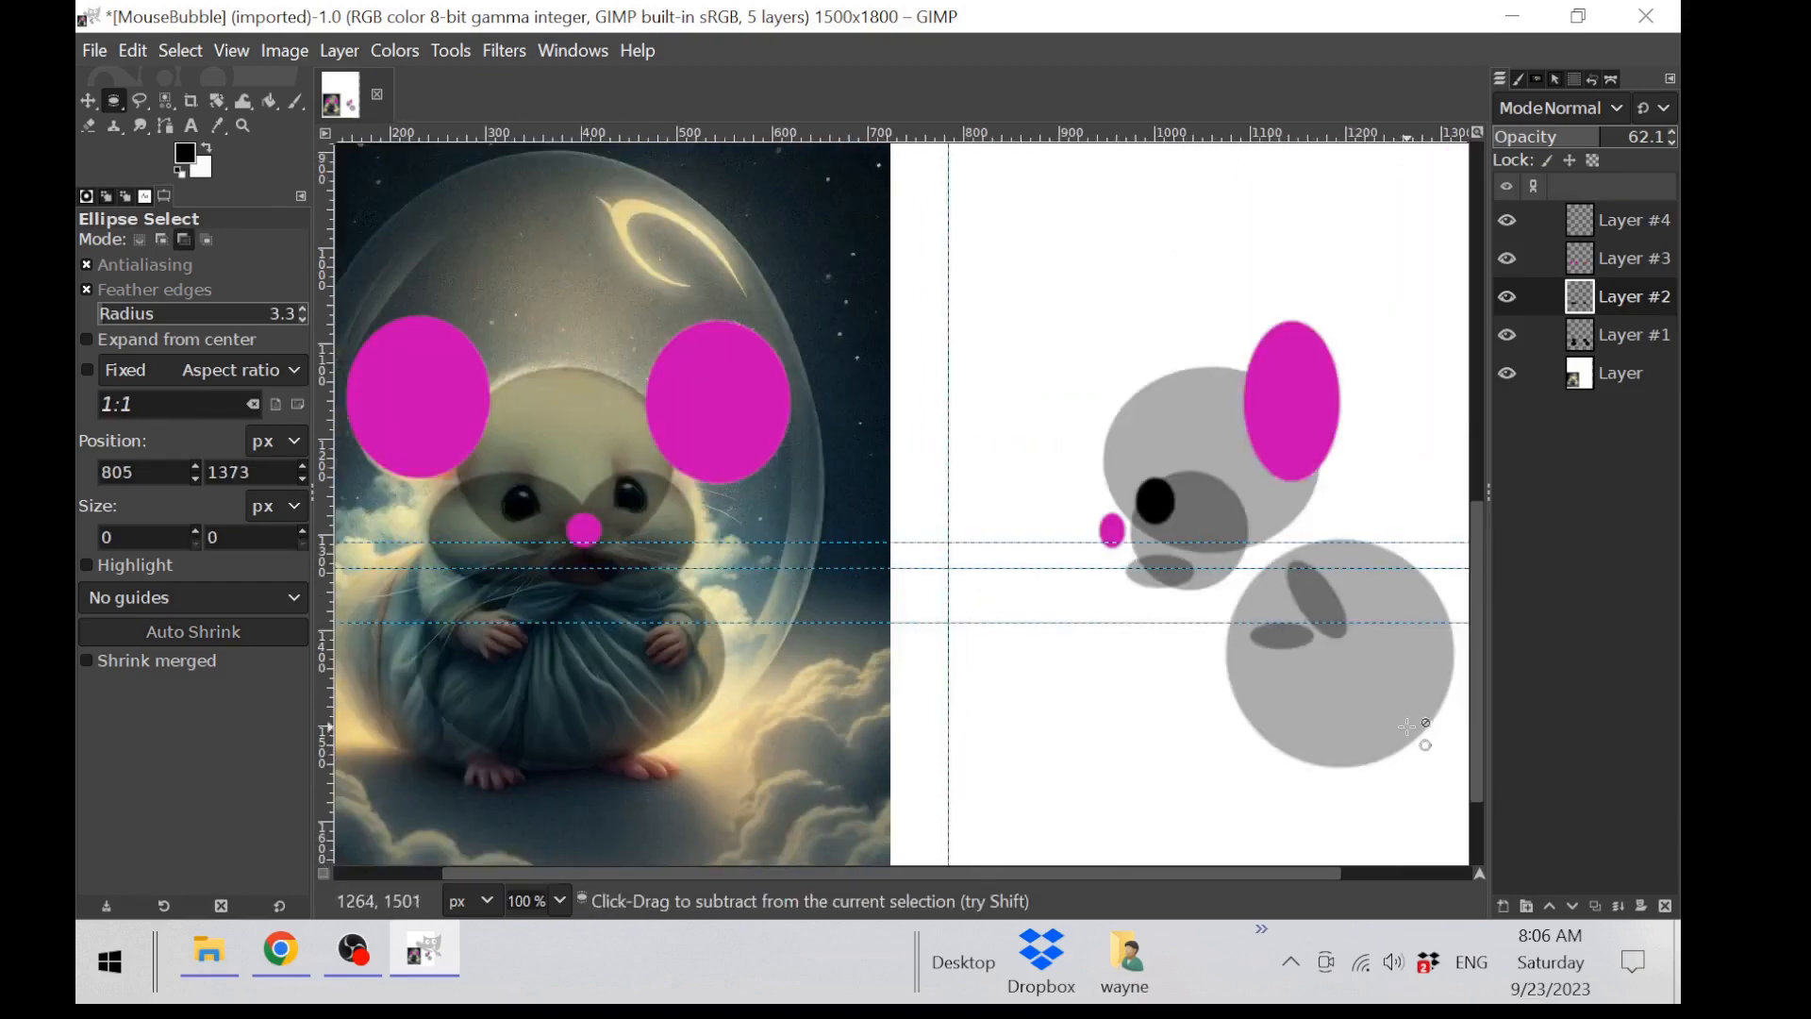
pyautogui.scroll(1, 1407, 726)
pyautogui.scroll(-1, 1295, 725)
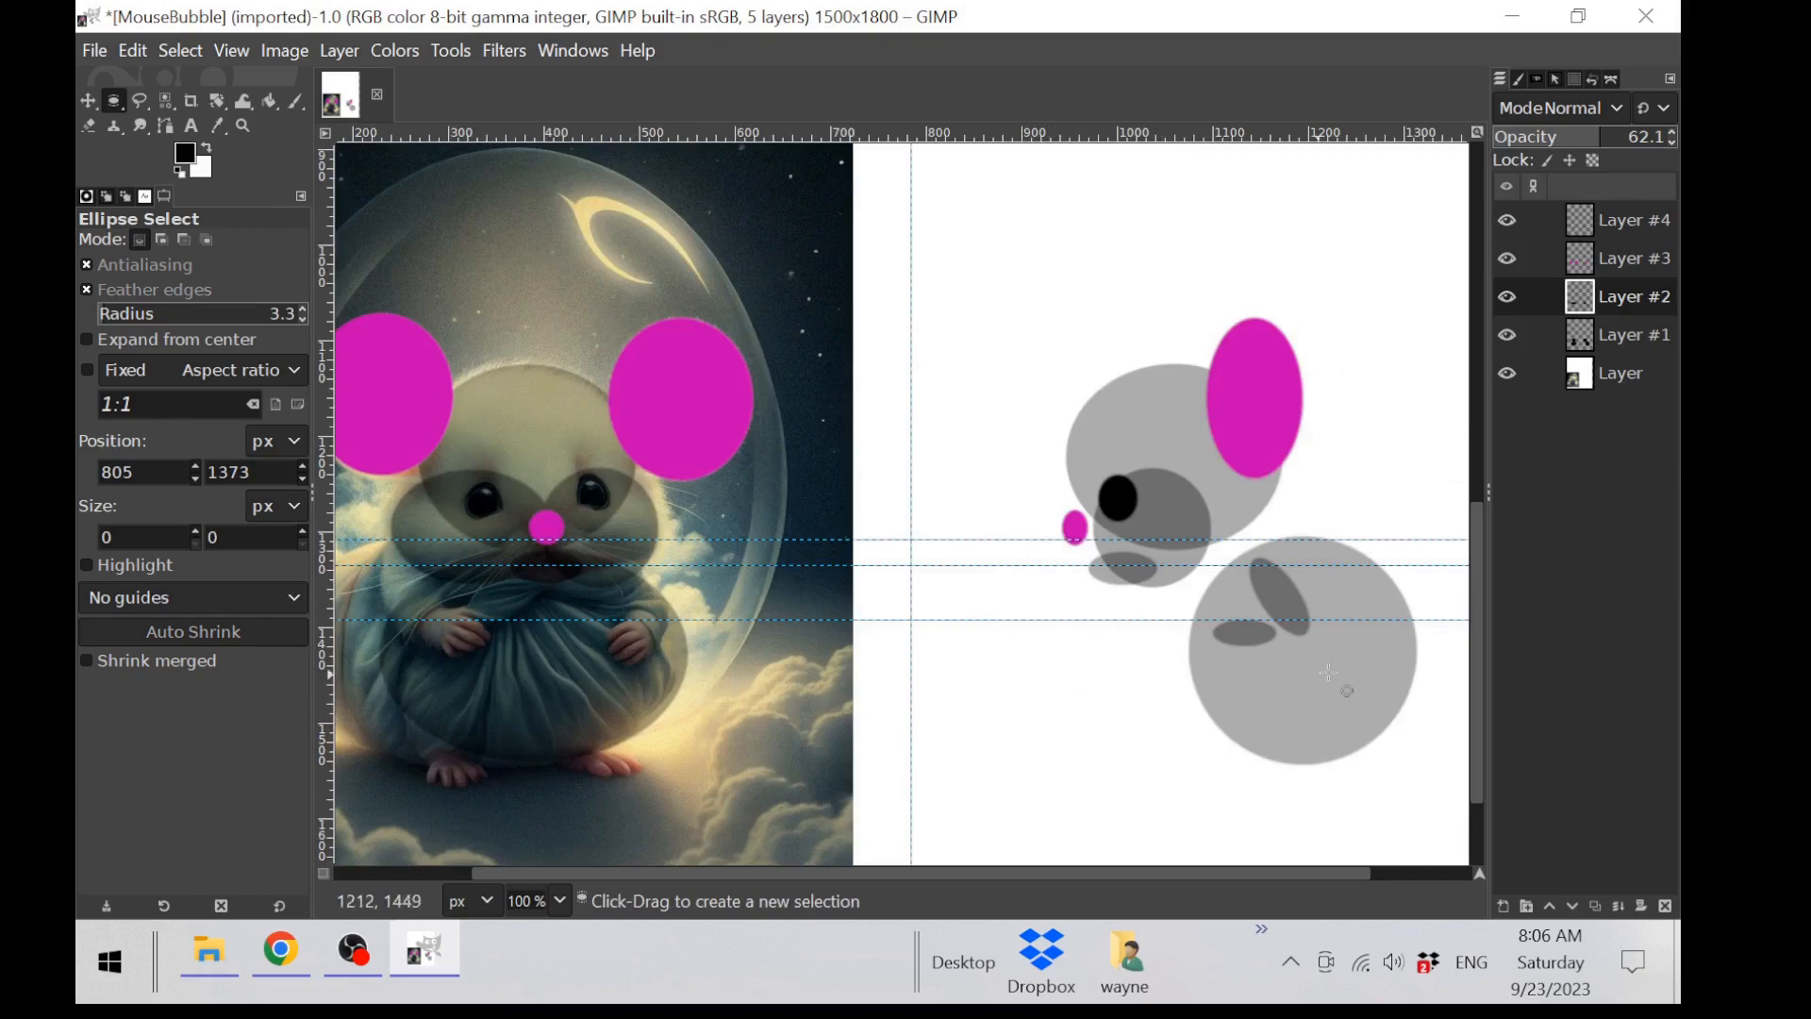
# Step: Outline the tilted dark ellipse on the body circle with Free Select, delete it from Layer #2 and clear the selection
pyautogui.scroll(2, 1330, 673)
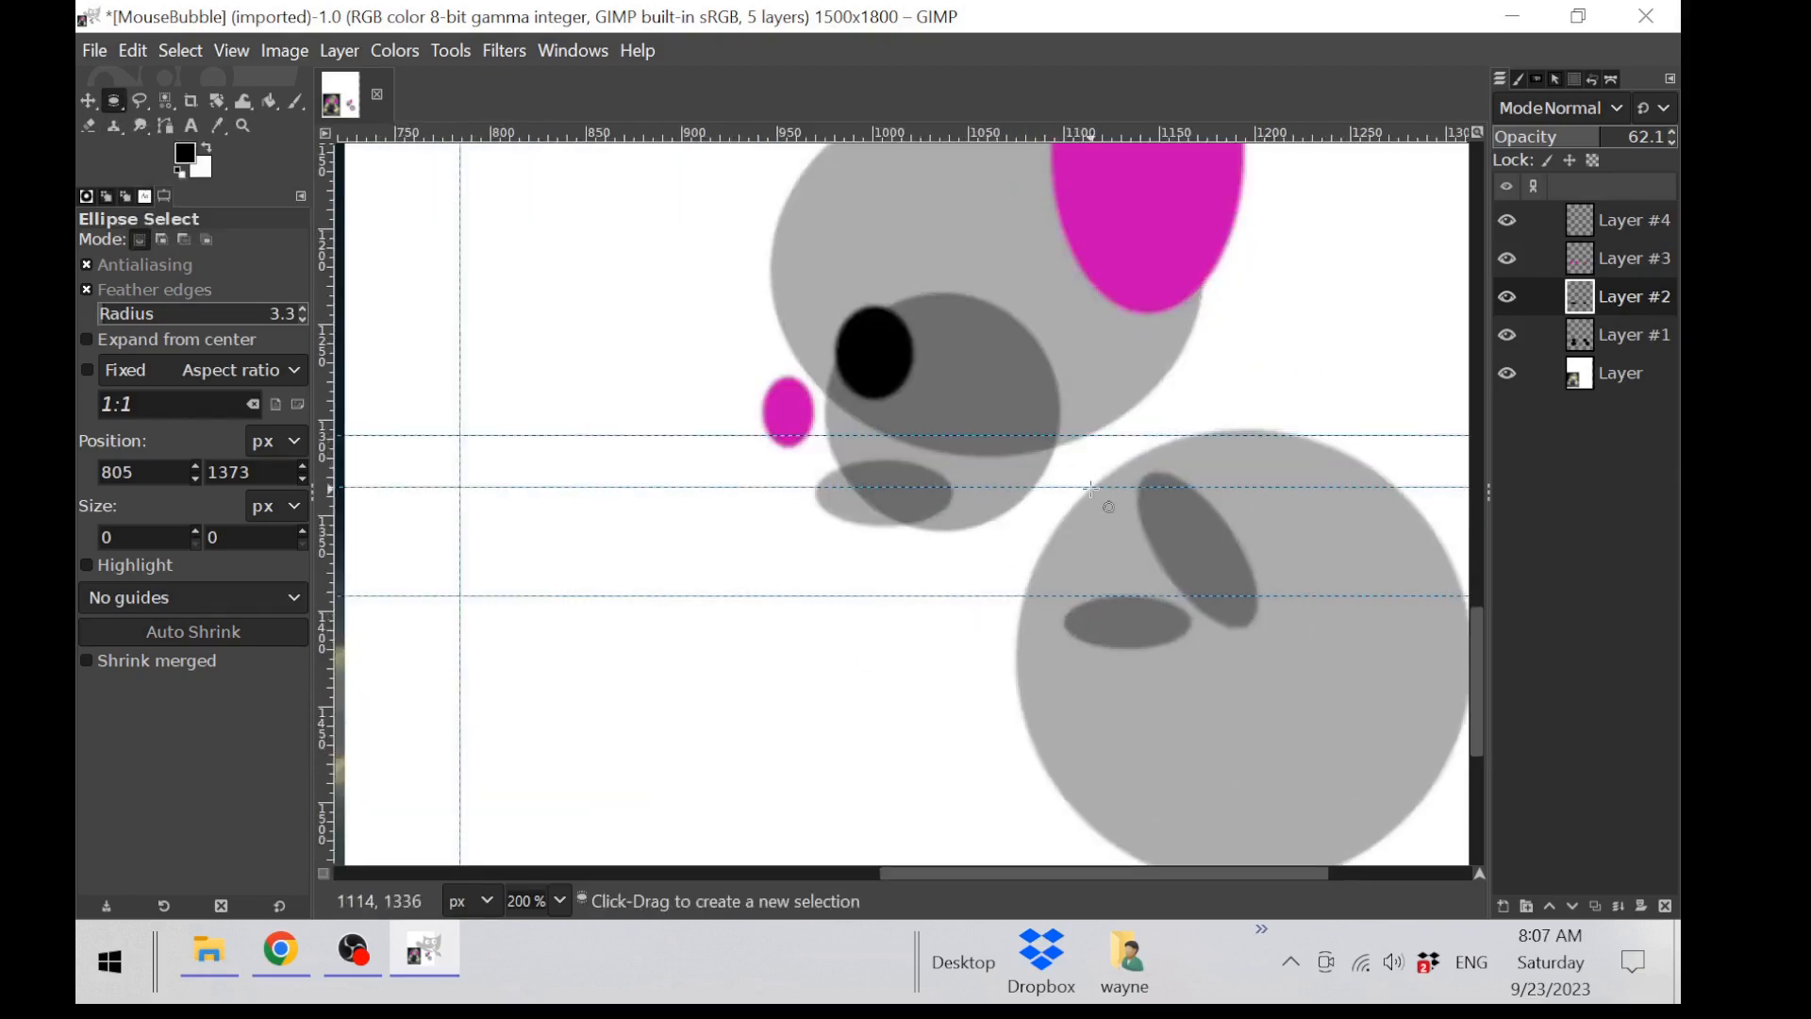
pyautogui.click(140, 101)
pyautogui.click(1254, 665)
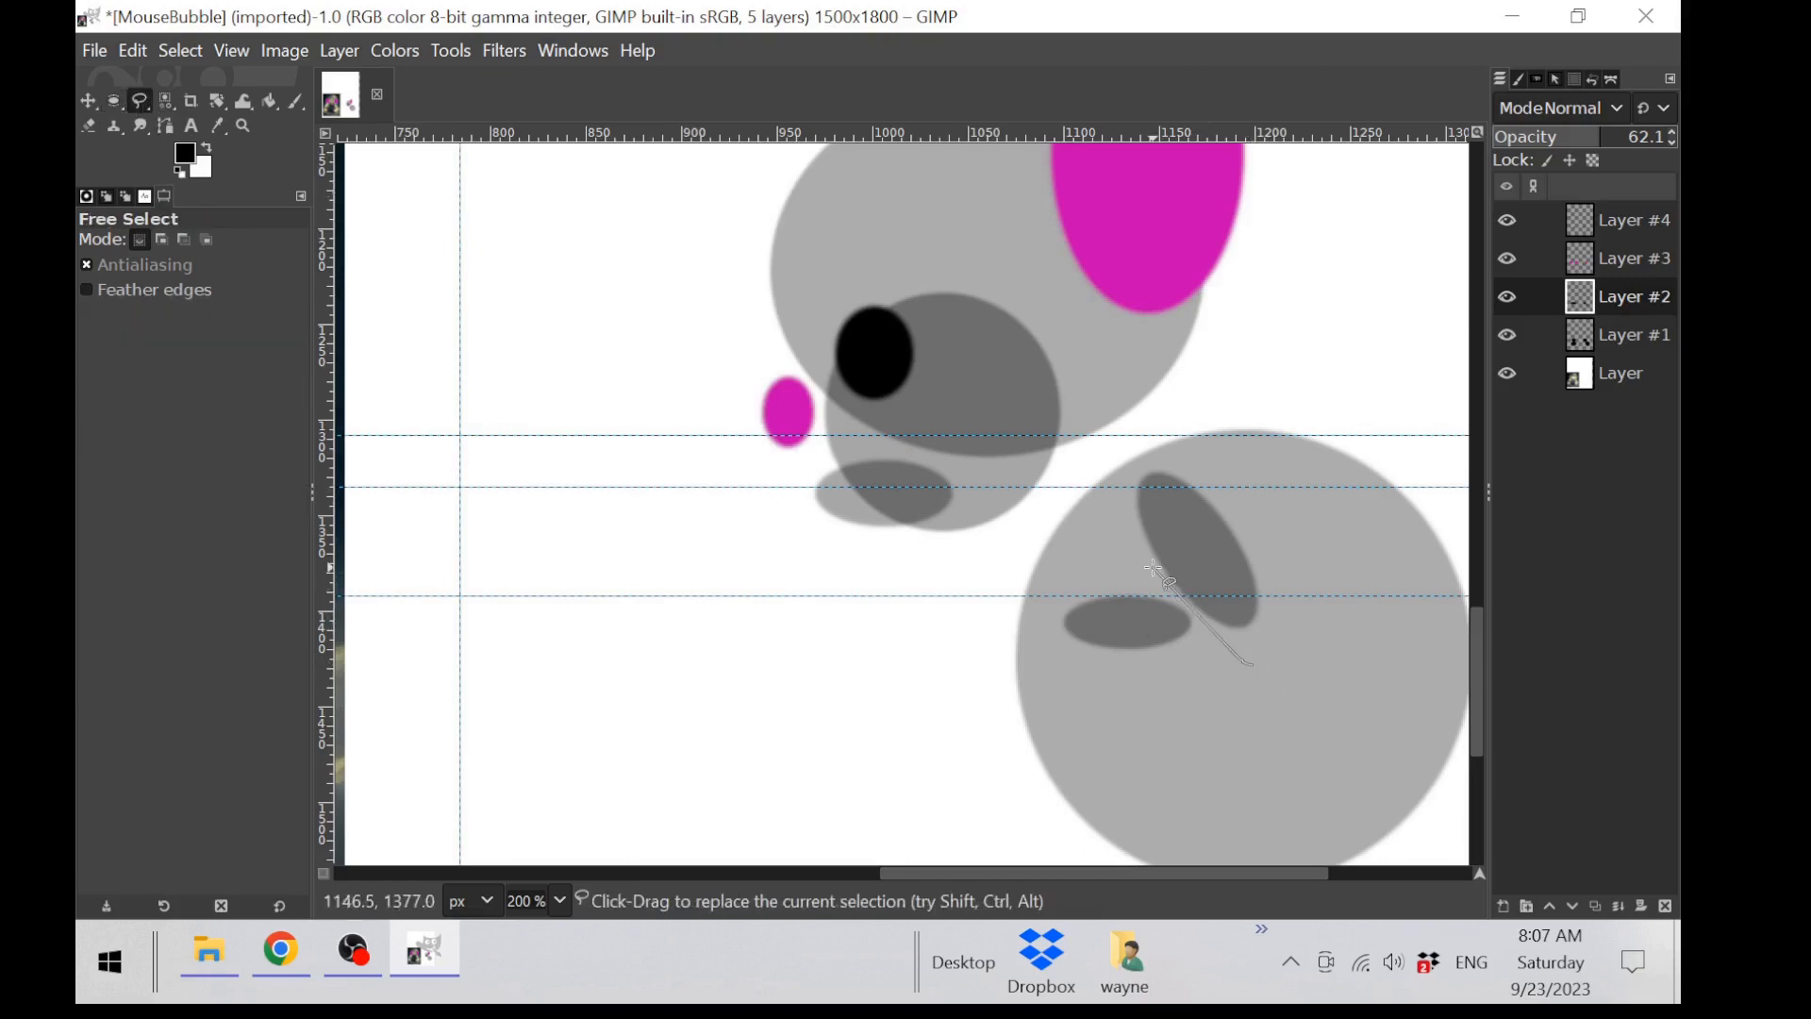
pyautogui.click(1327, 591)
pyautogui.doubleClick(1295, 667)
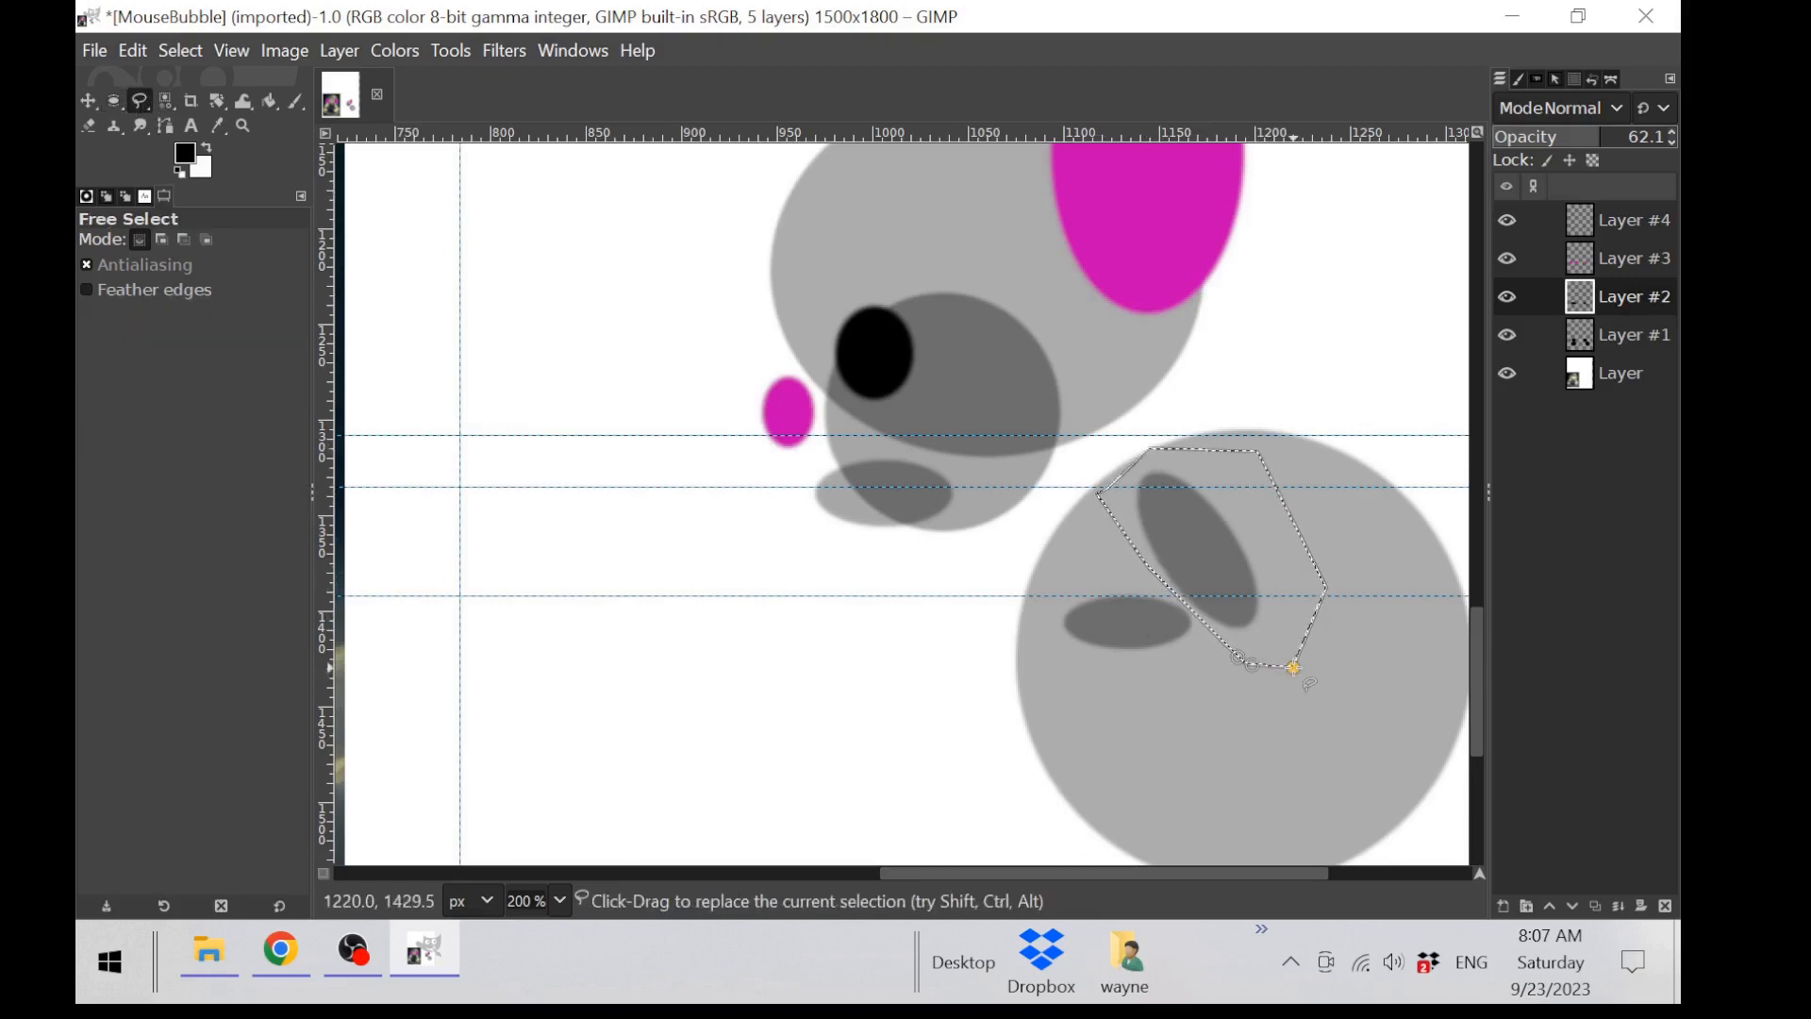
pyautogui.press('Return')
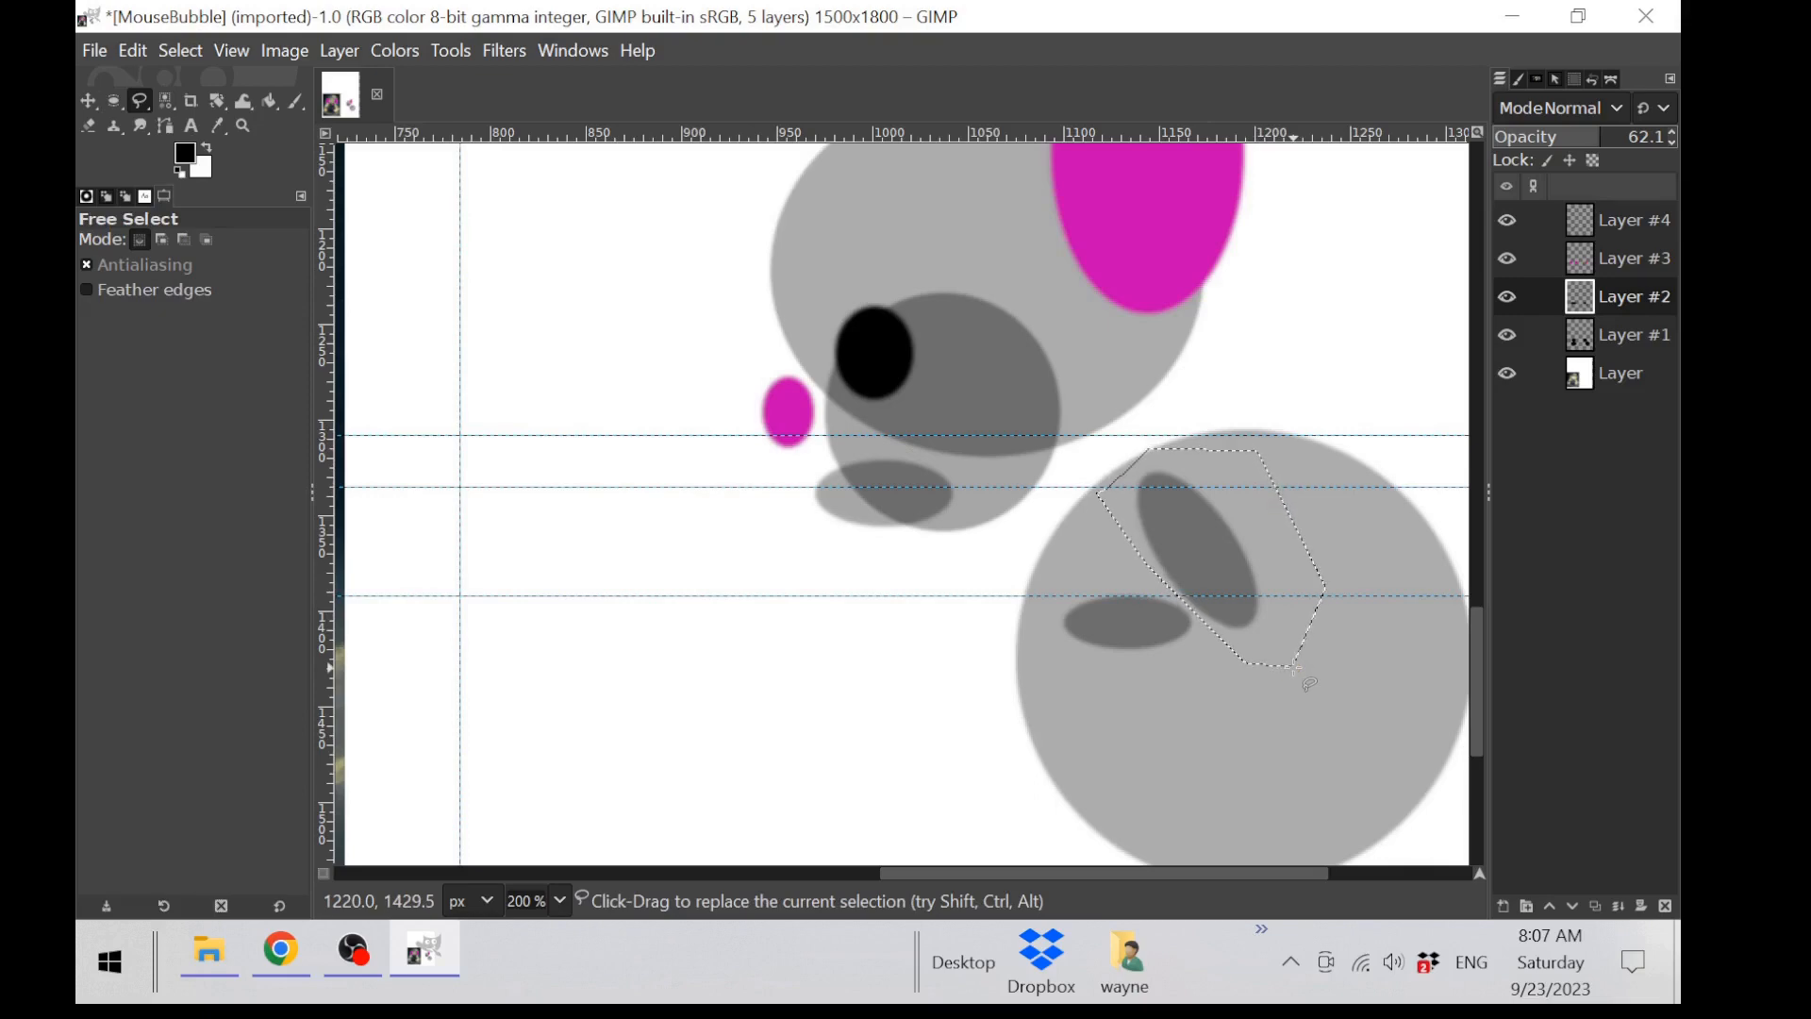
pyautogui.press('Delete')
pyautogui.click(114, 101)
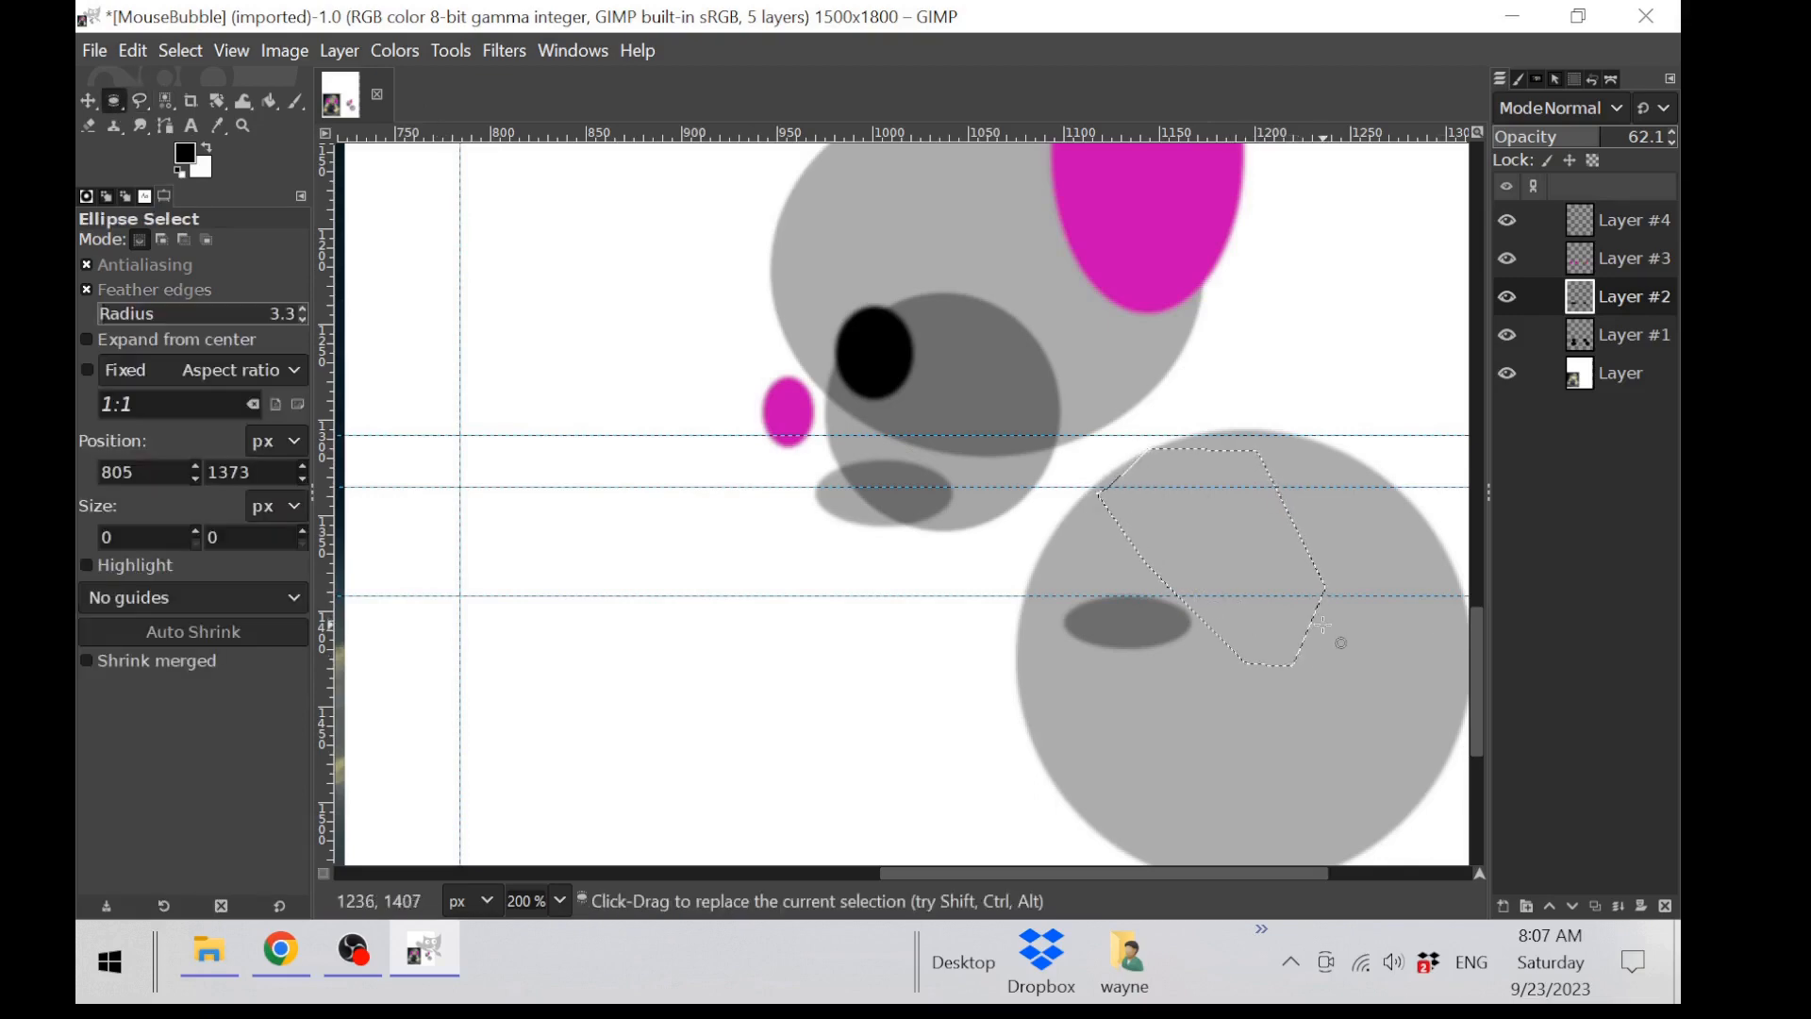
pyautogui.click(1314, 616)
# Step: On Layer #3, draw an upright elliptical selection about 26 × 72 px above the horizontal arm ellipse and fill it with black
pyautogui.click(1618, 259)
pyautogui.moveTo(1173, 509); pyautogui.dragTo(1220, 608)
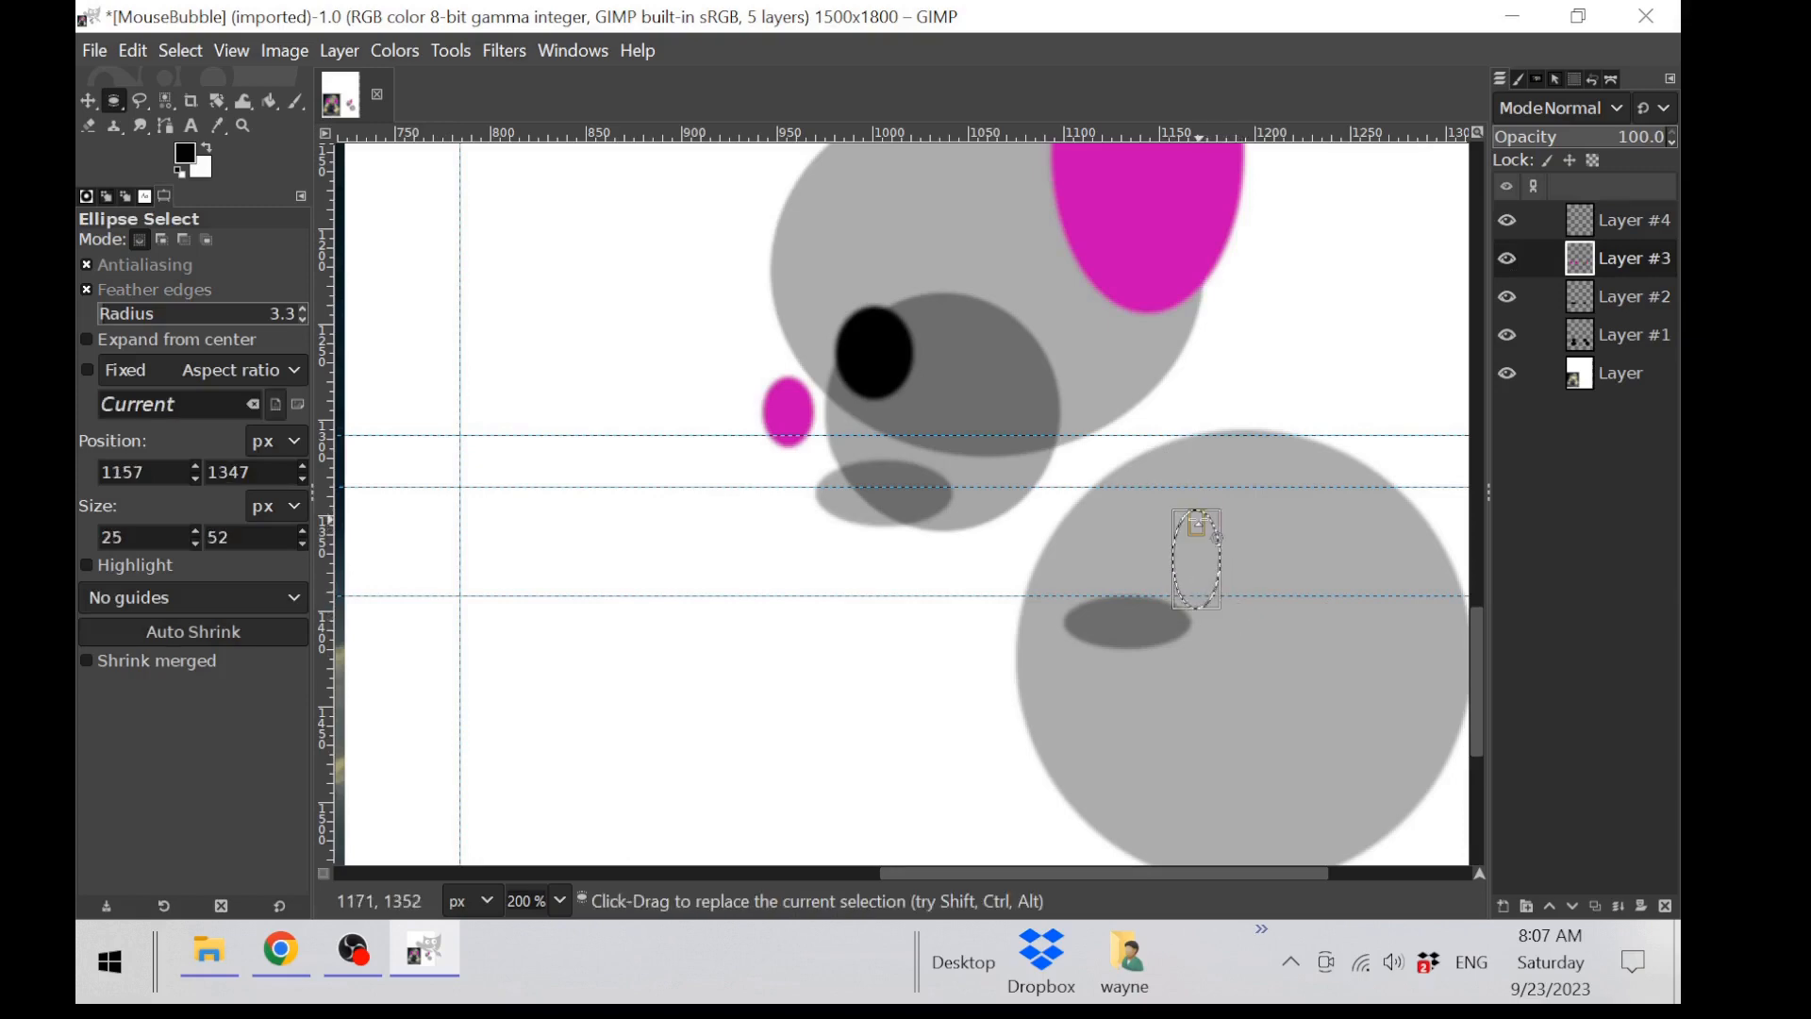
pyautogui.moveTo(1202, 523)
pyautogui.mouseDown()
pyautogui.moveTo(1199, 487)
pyautogui.moveTo(1210, 532)
pyautogui.mouseUp()
pyautogui.moveTo(193, 159); pyautogui.dragTo(935, 559)
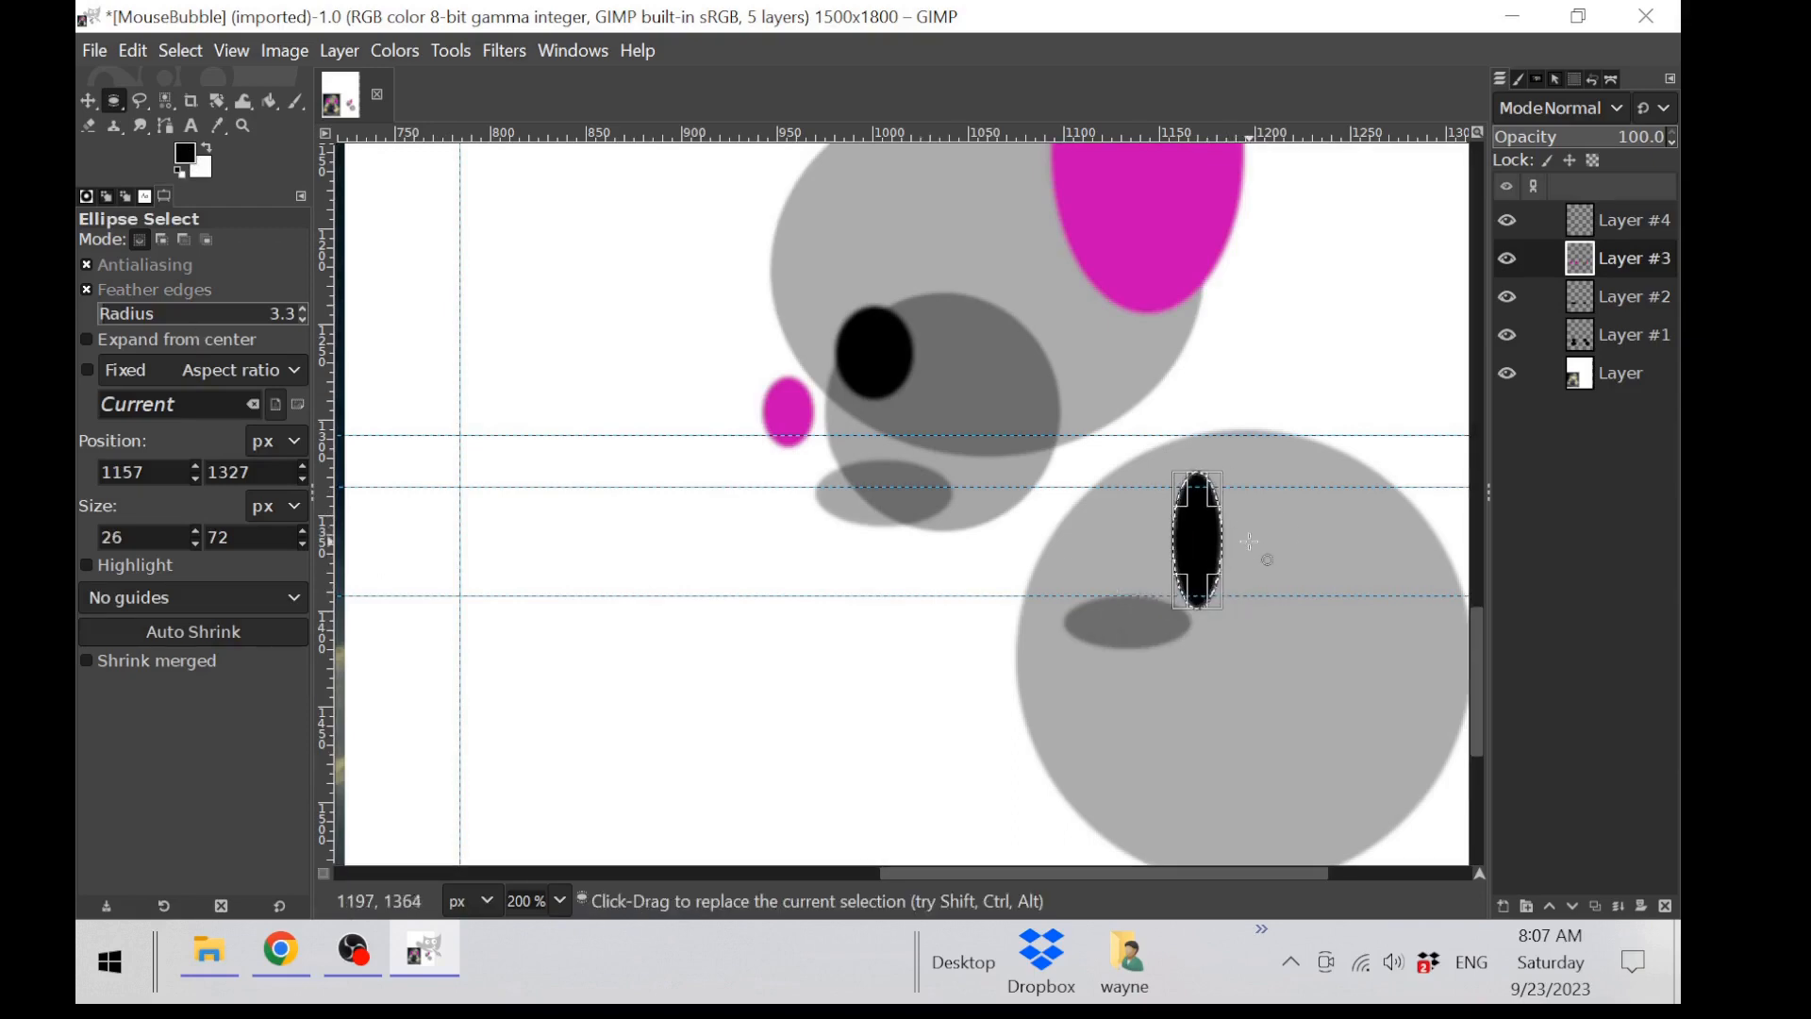
# Step: Cut the upright black ellipse out of Layer #3 and paste it onto Layer #4
pyautogui.hotkey('ctrl', 'x')
pyautogui.click(1620, 223)
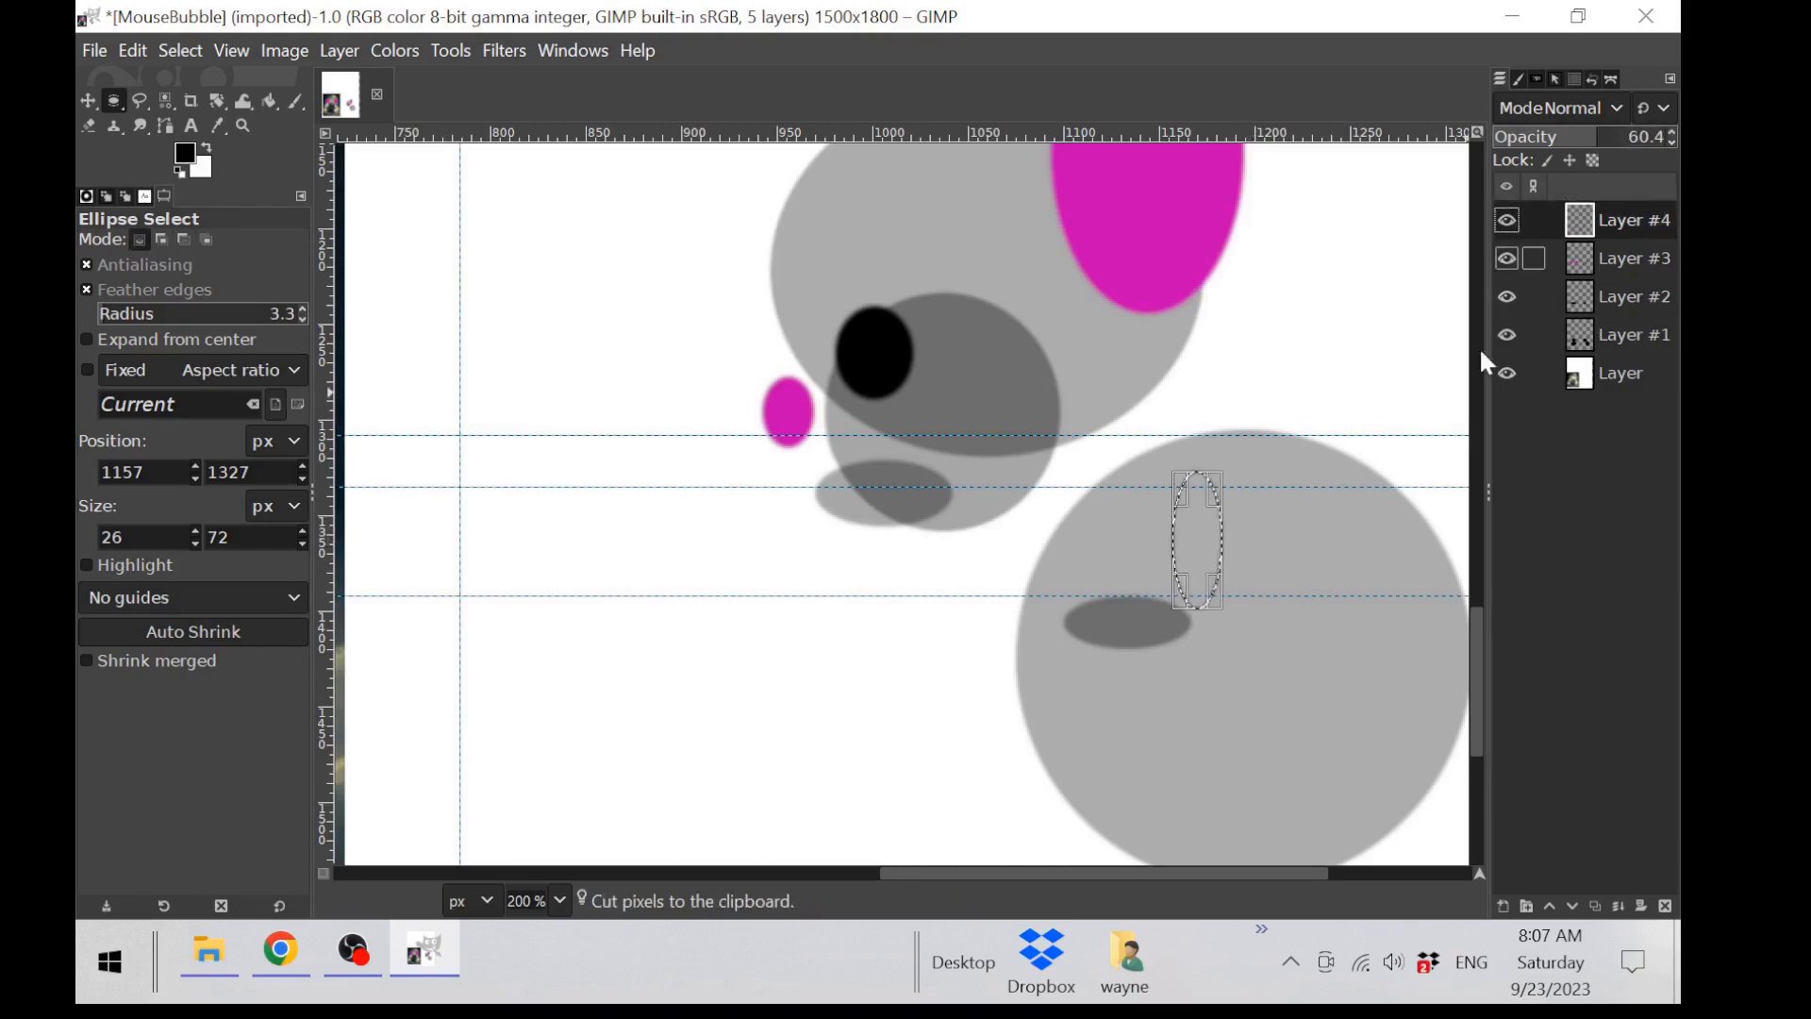
pyautogui.hotkey('ctrl', 'v')
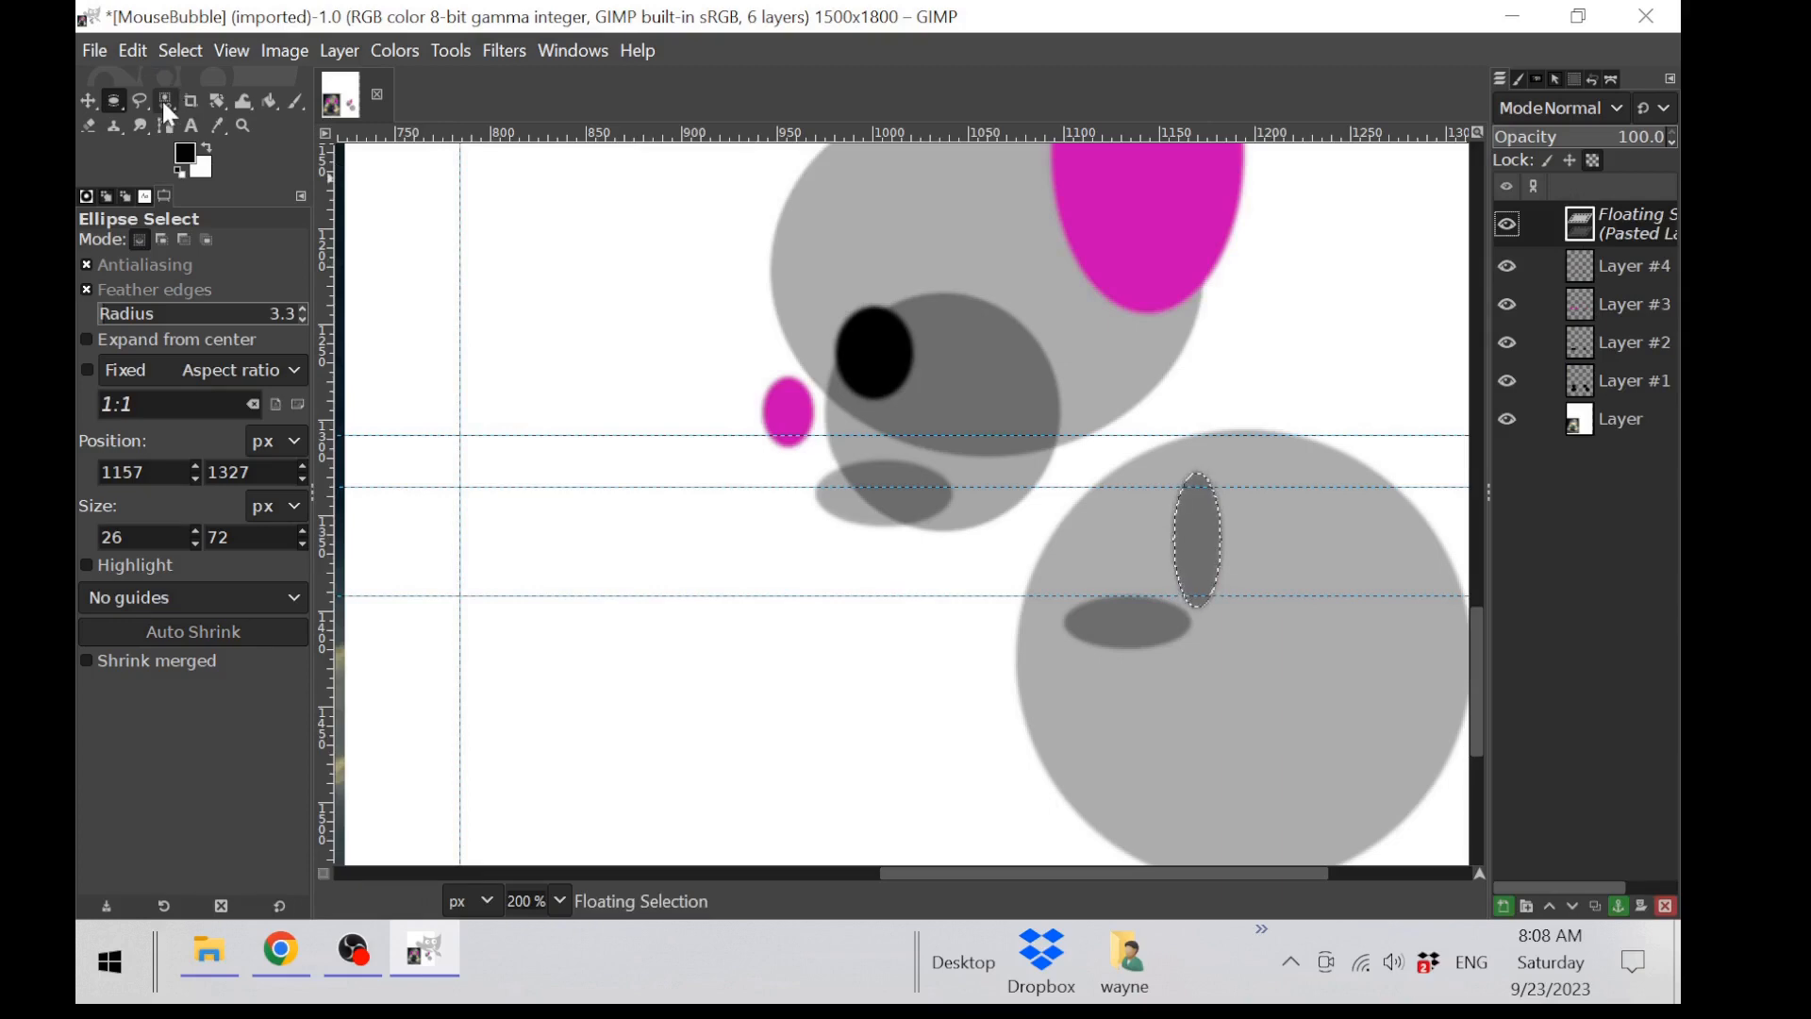
# Step: Rotate the pasted ellipse by -26.92 degrees and move it slightly to the left
pyautogui.click(218, 101)
pyautogui.moveTo(1201, 488); pyautogui.dragTo(1177, 491)
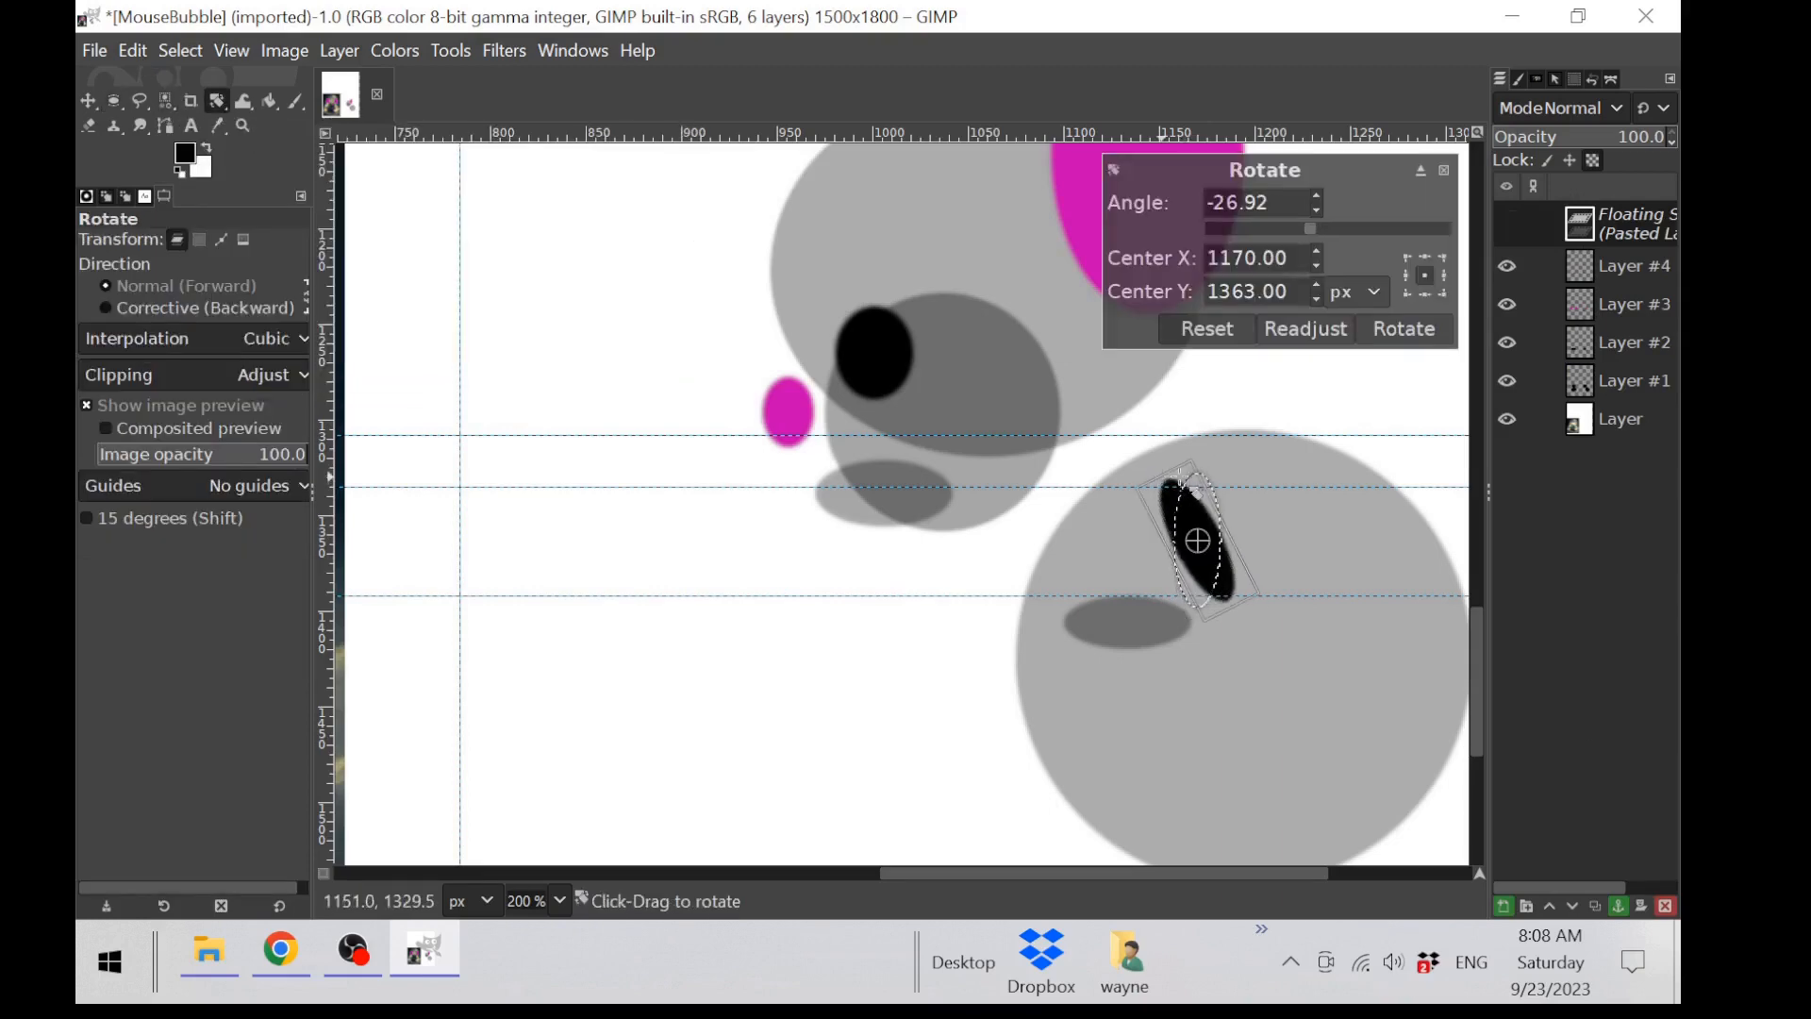
pyautogui.click(1404, 329)
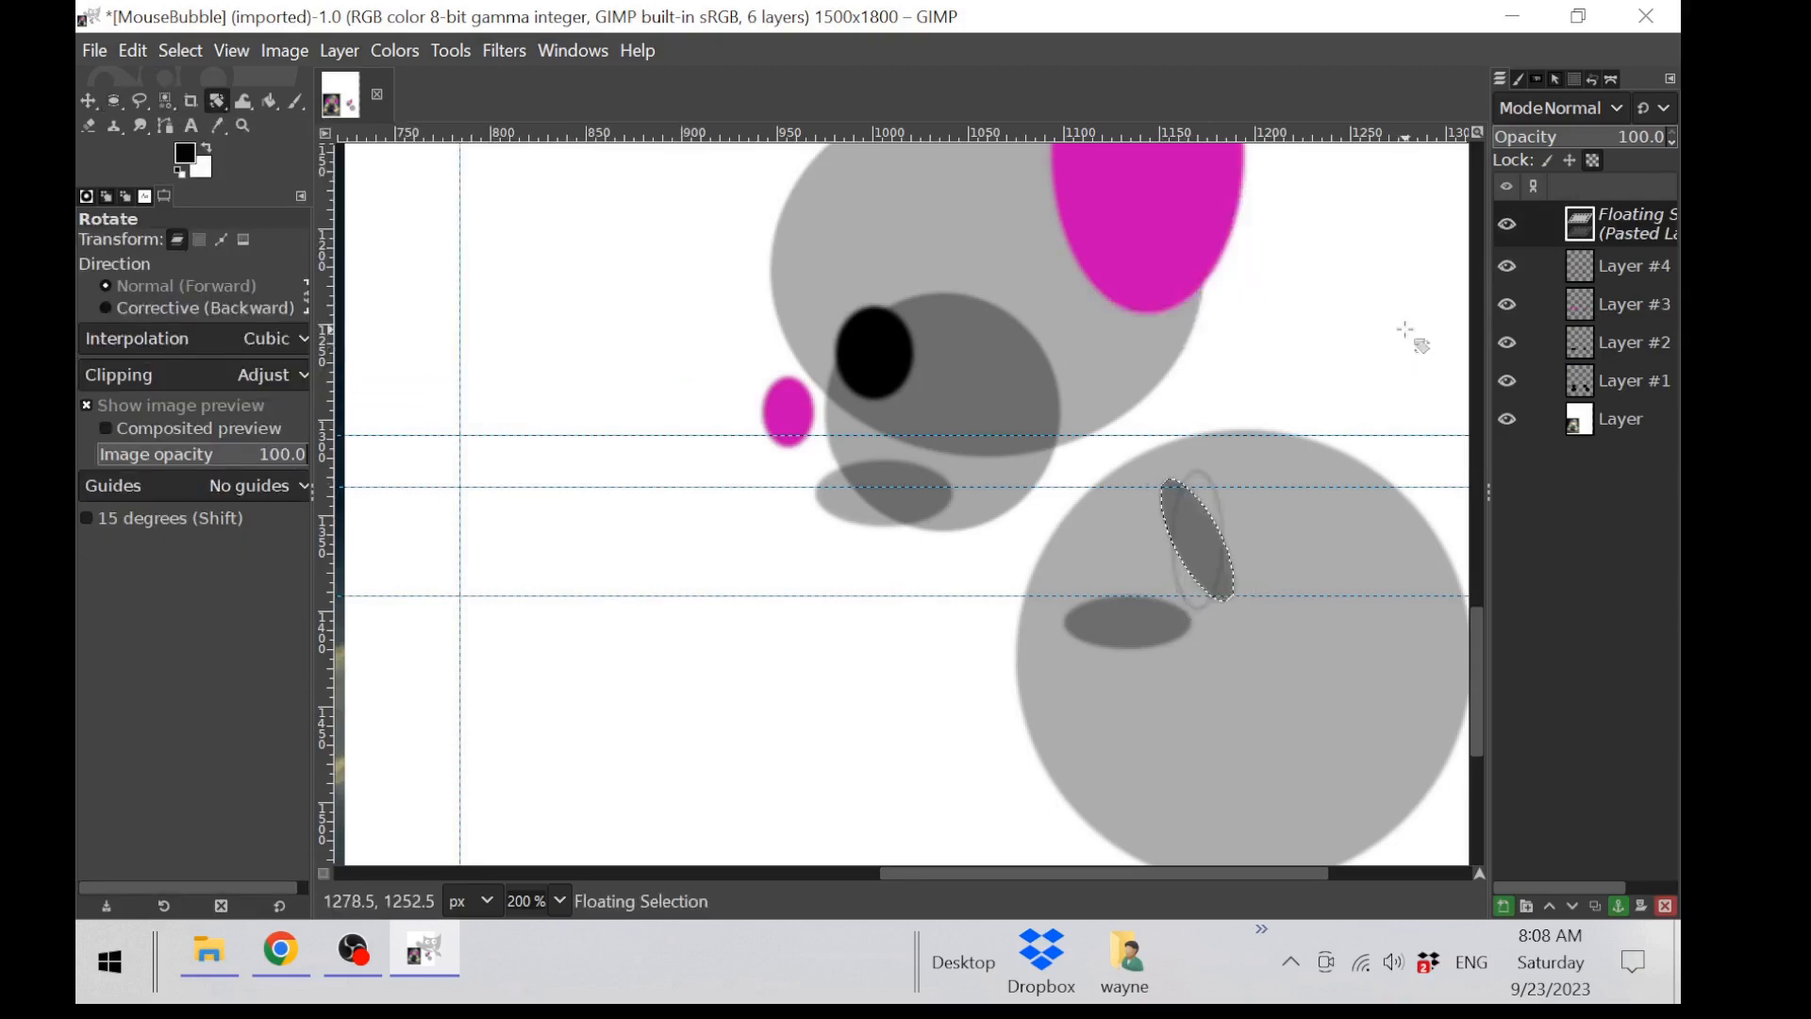
pyautogui.click(88, 101)
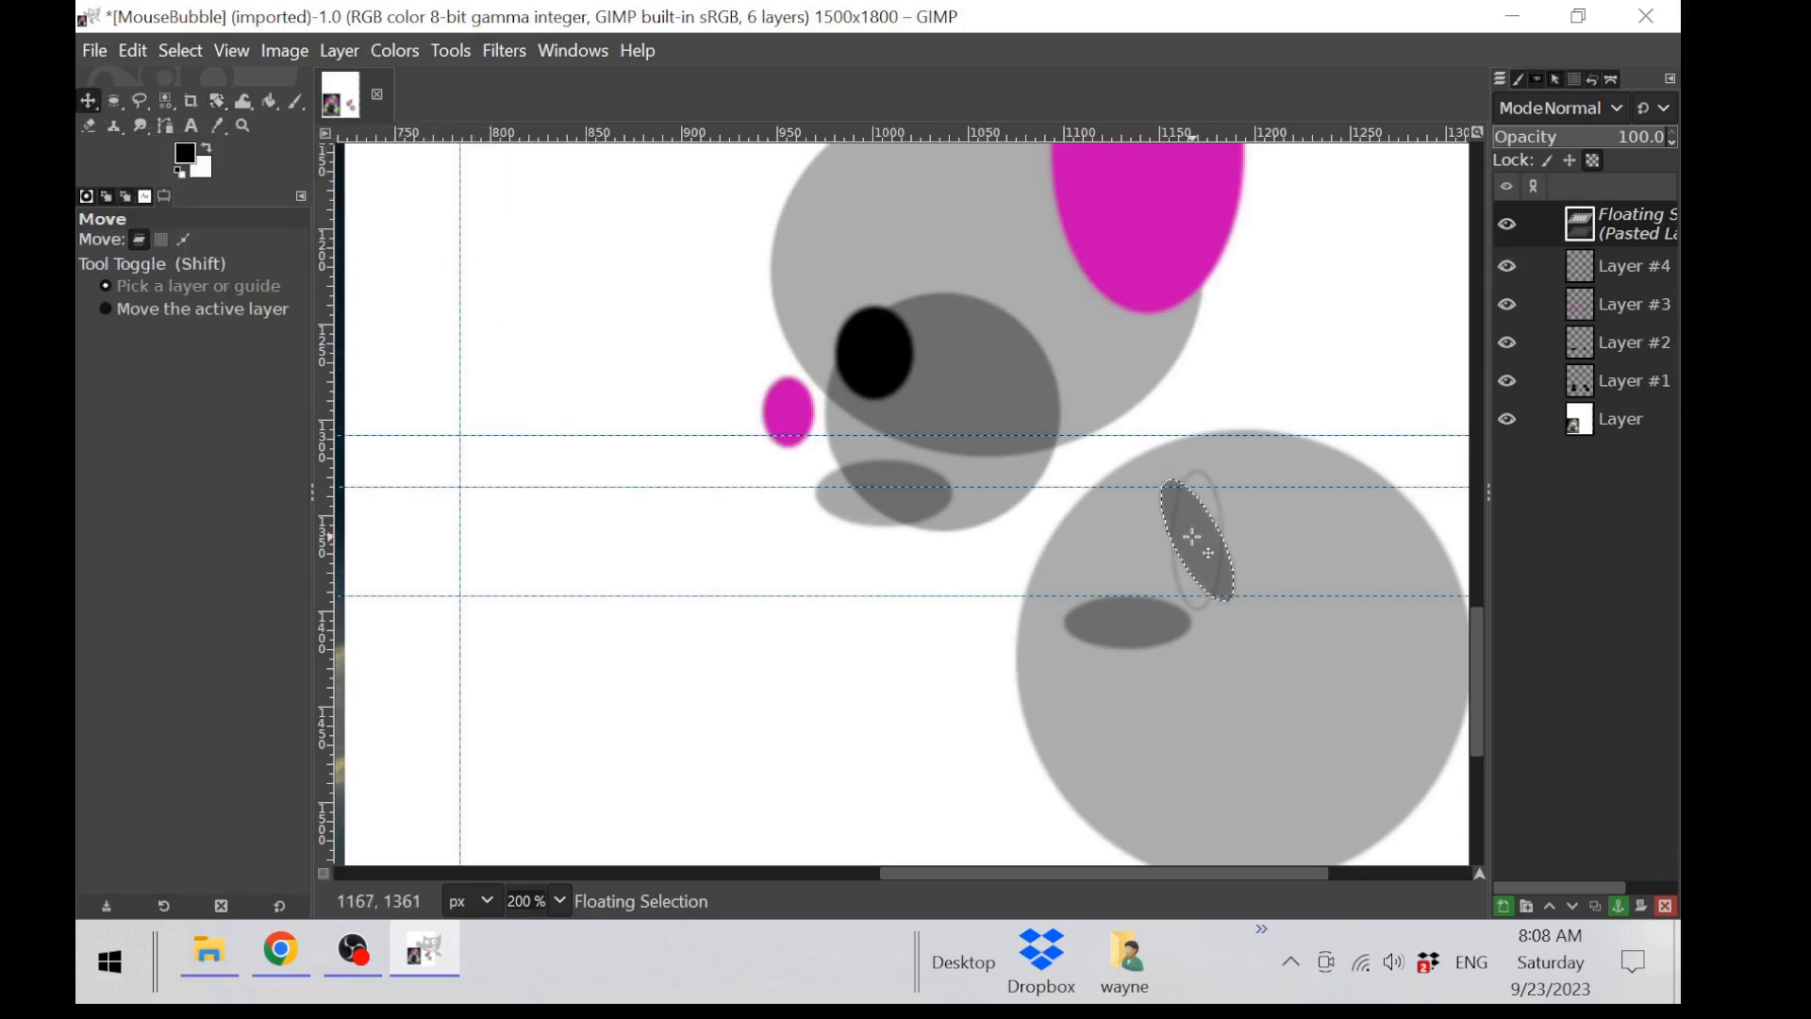
pyautogui.moveTo(1193, 538); pyautogui.dragTo(1174, 539)
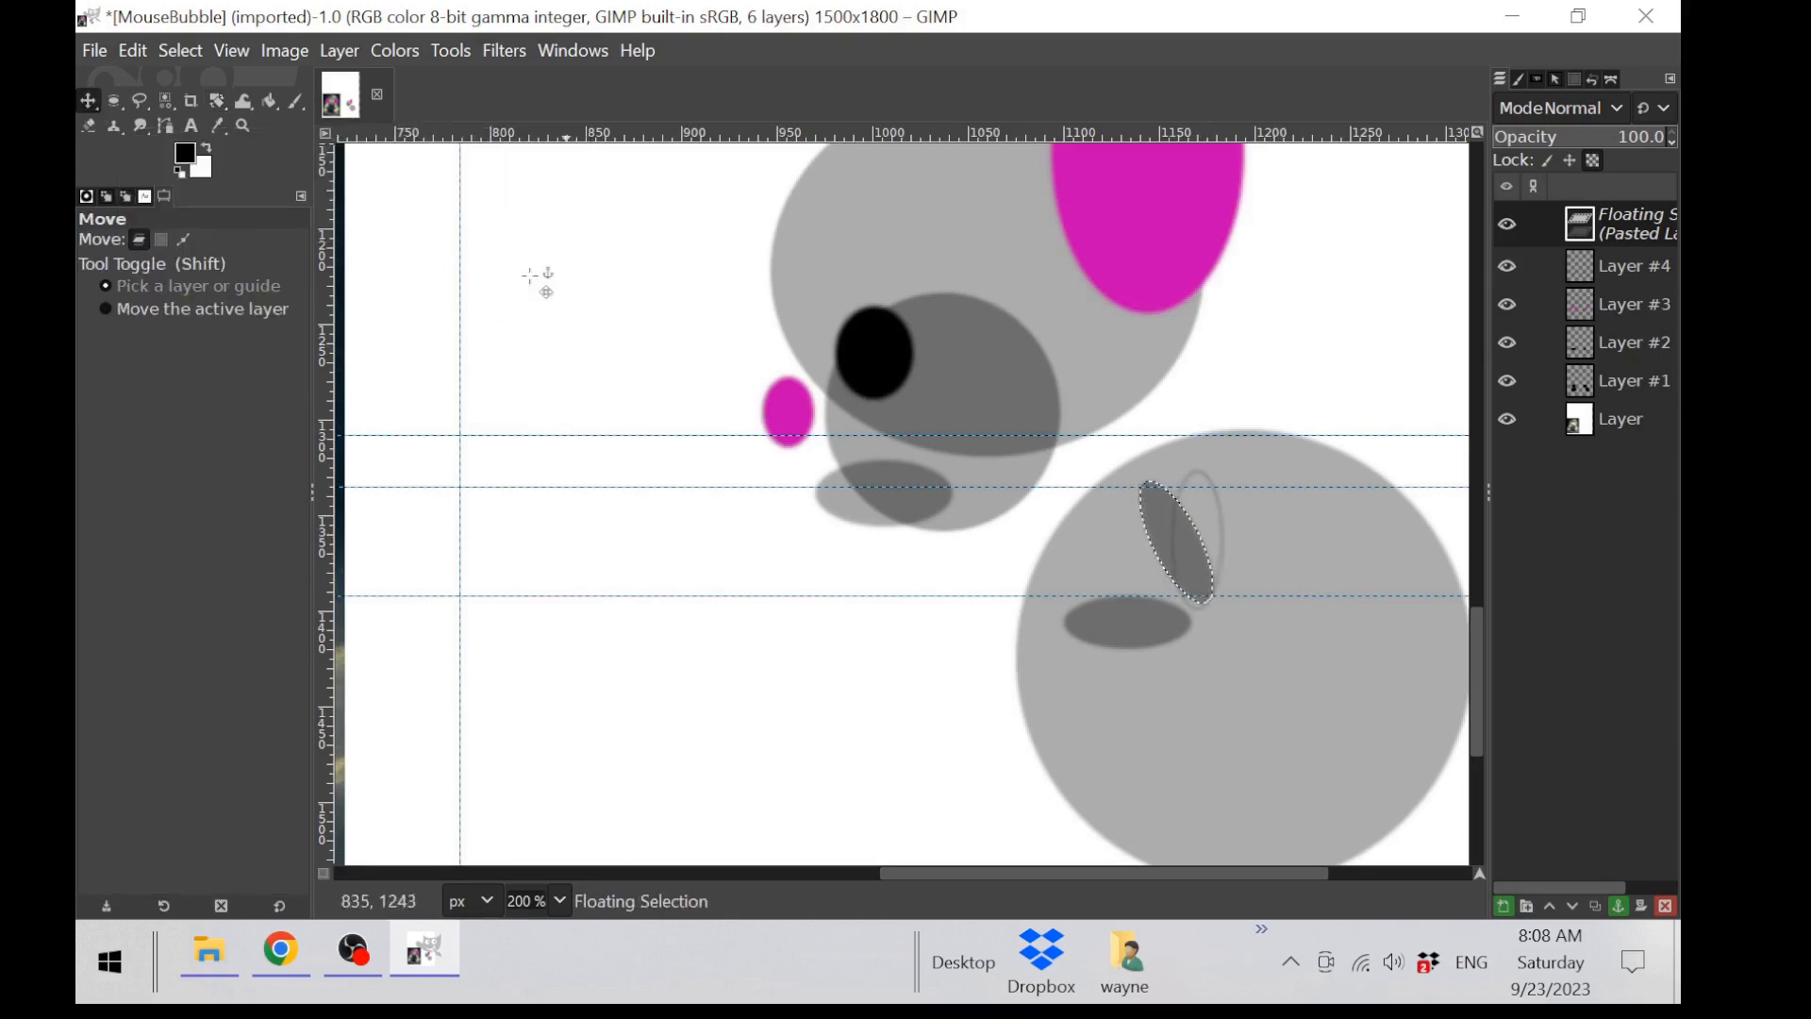
# Step: Lower the guide near the arm ellipses slightly and anchor the pasted ellipse into Layer #4
pyautogui.moveTo(537, 596); pyautogui.dragTo(538, 602)
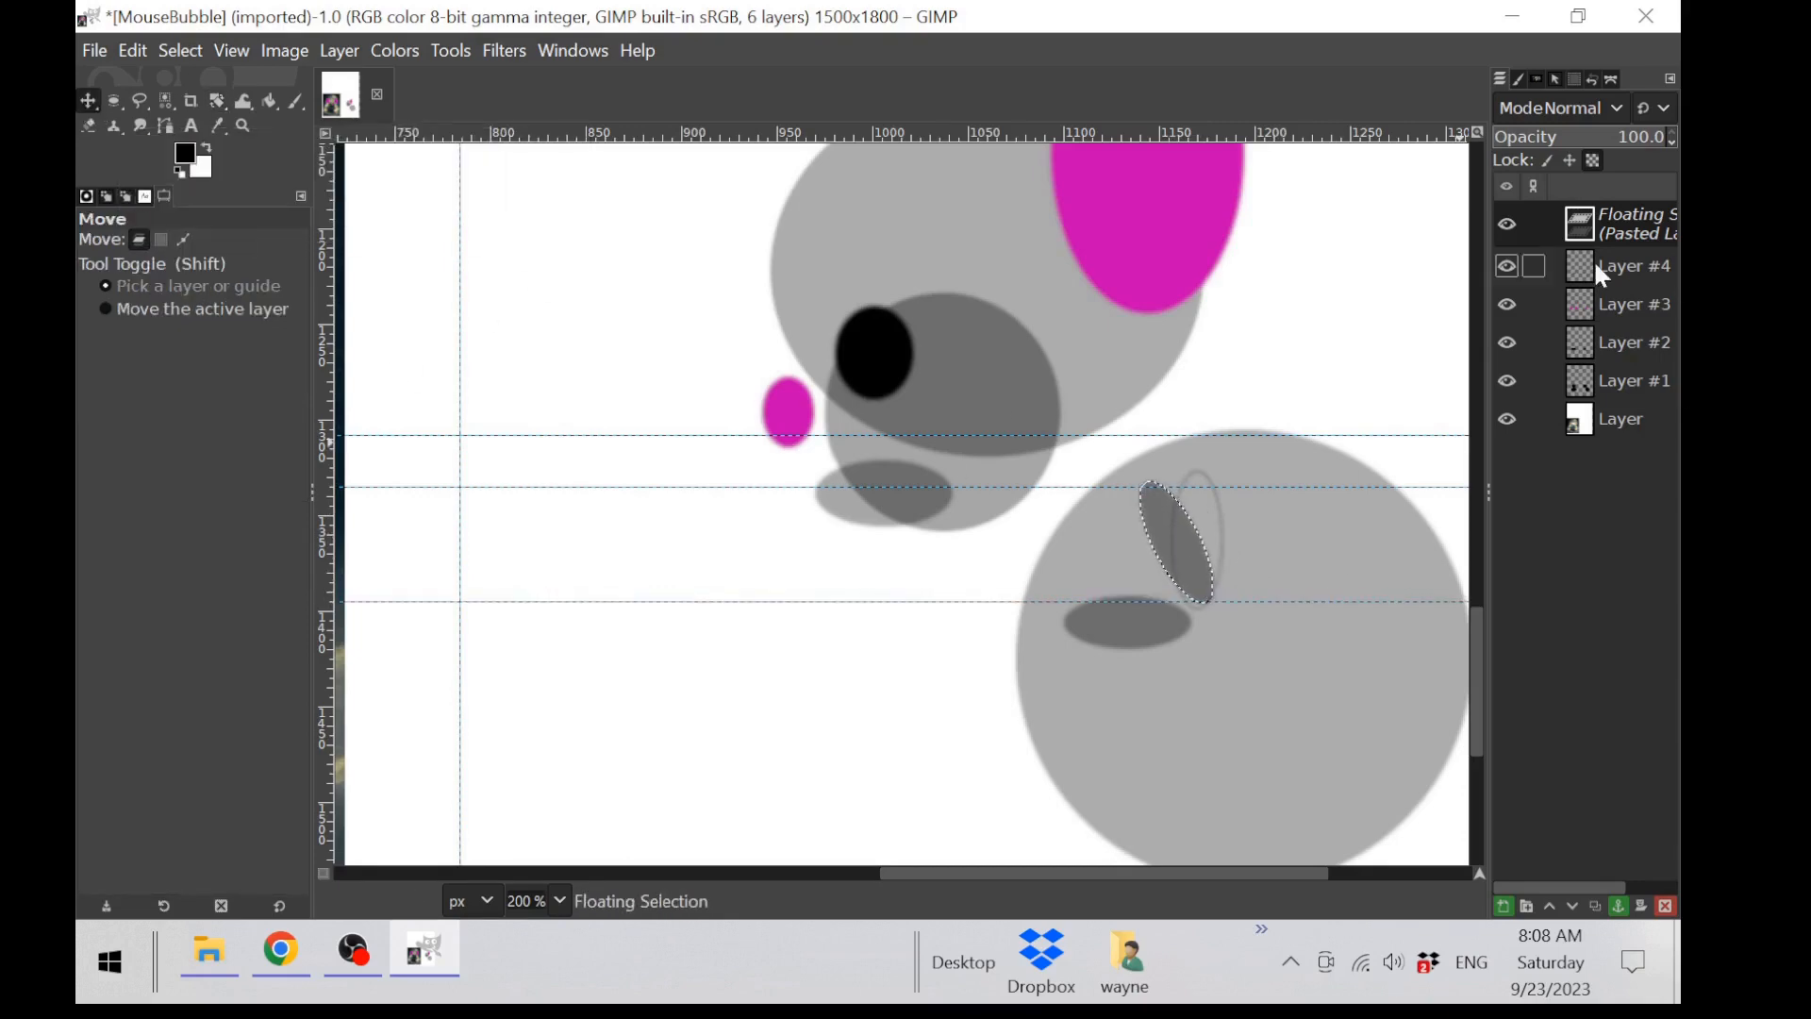
pyautogui.click(1619, 906)
pyautogui.click(1512, 223)
pyautogui.click(1509, 222)
# Step: Erase the leftover outline of the cut ellipse from Layer #3 using an elliptical selection of about 80 × 131 px
pyautogui.click(1528, 259)
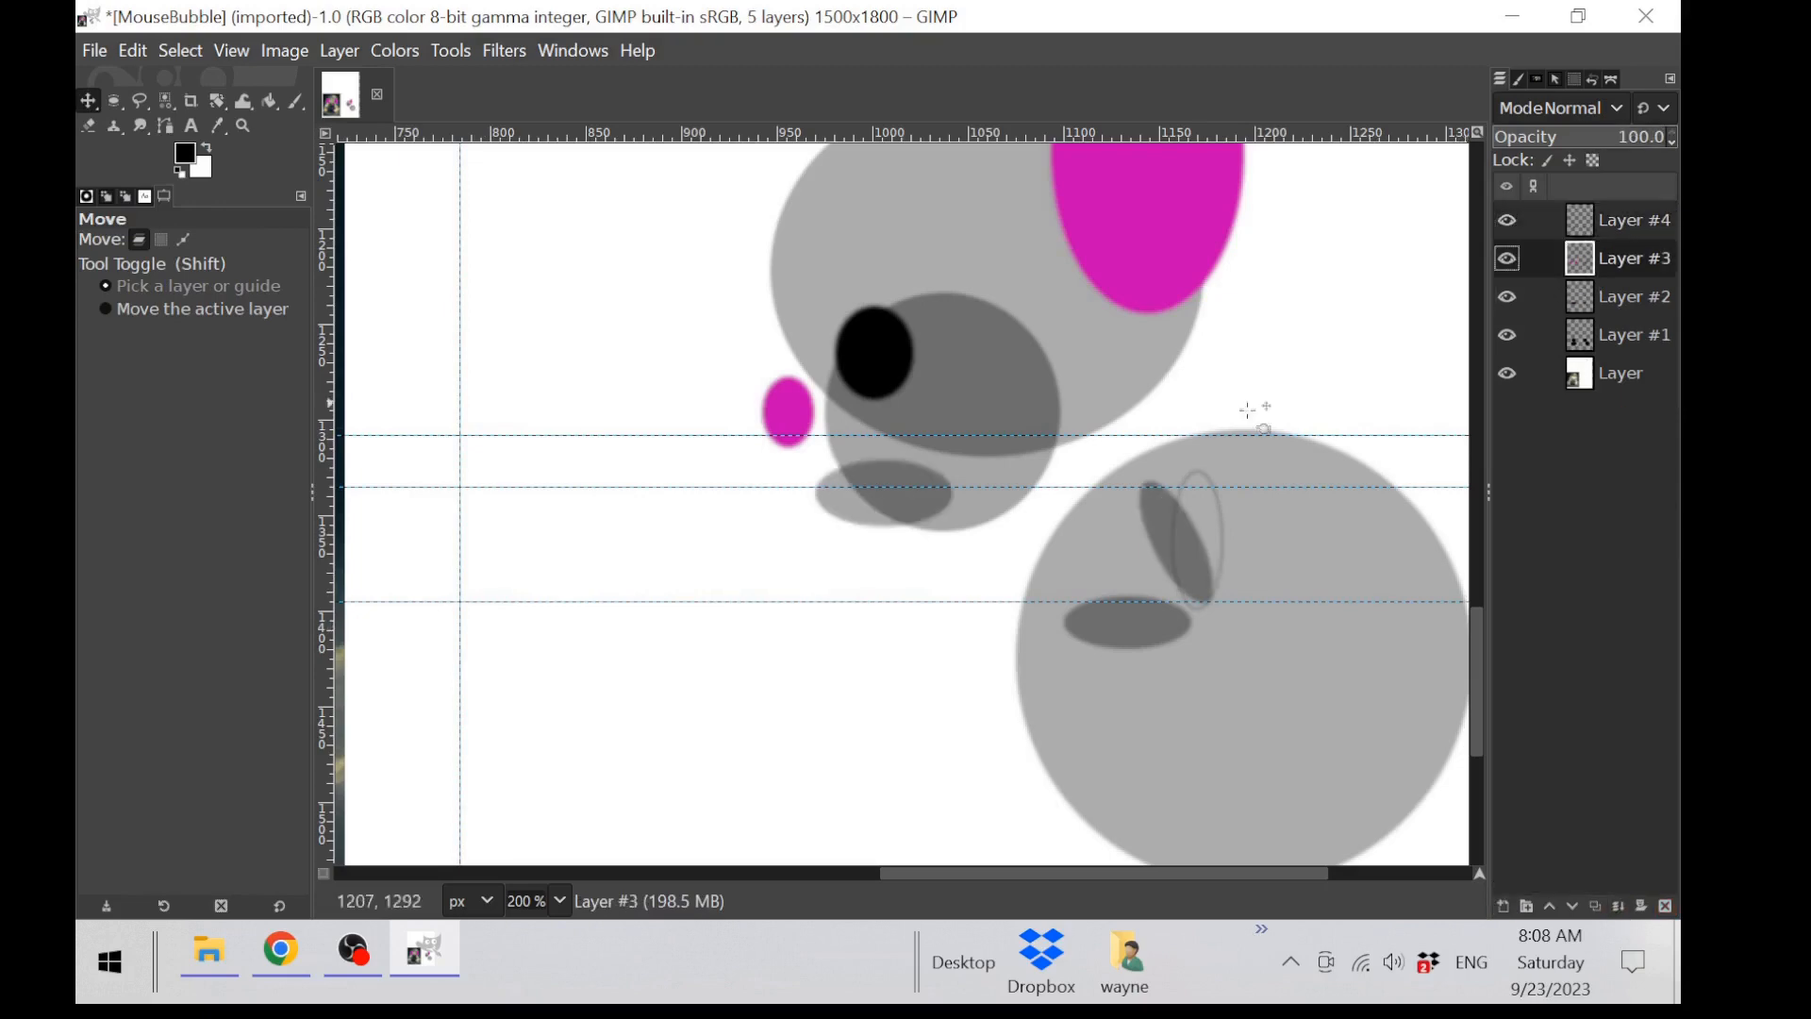
pyautogui.click(114, 101)
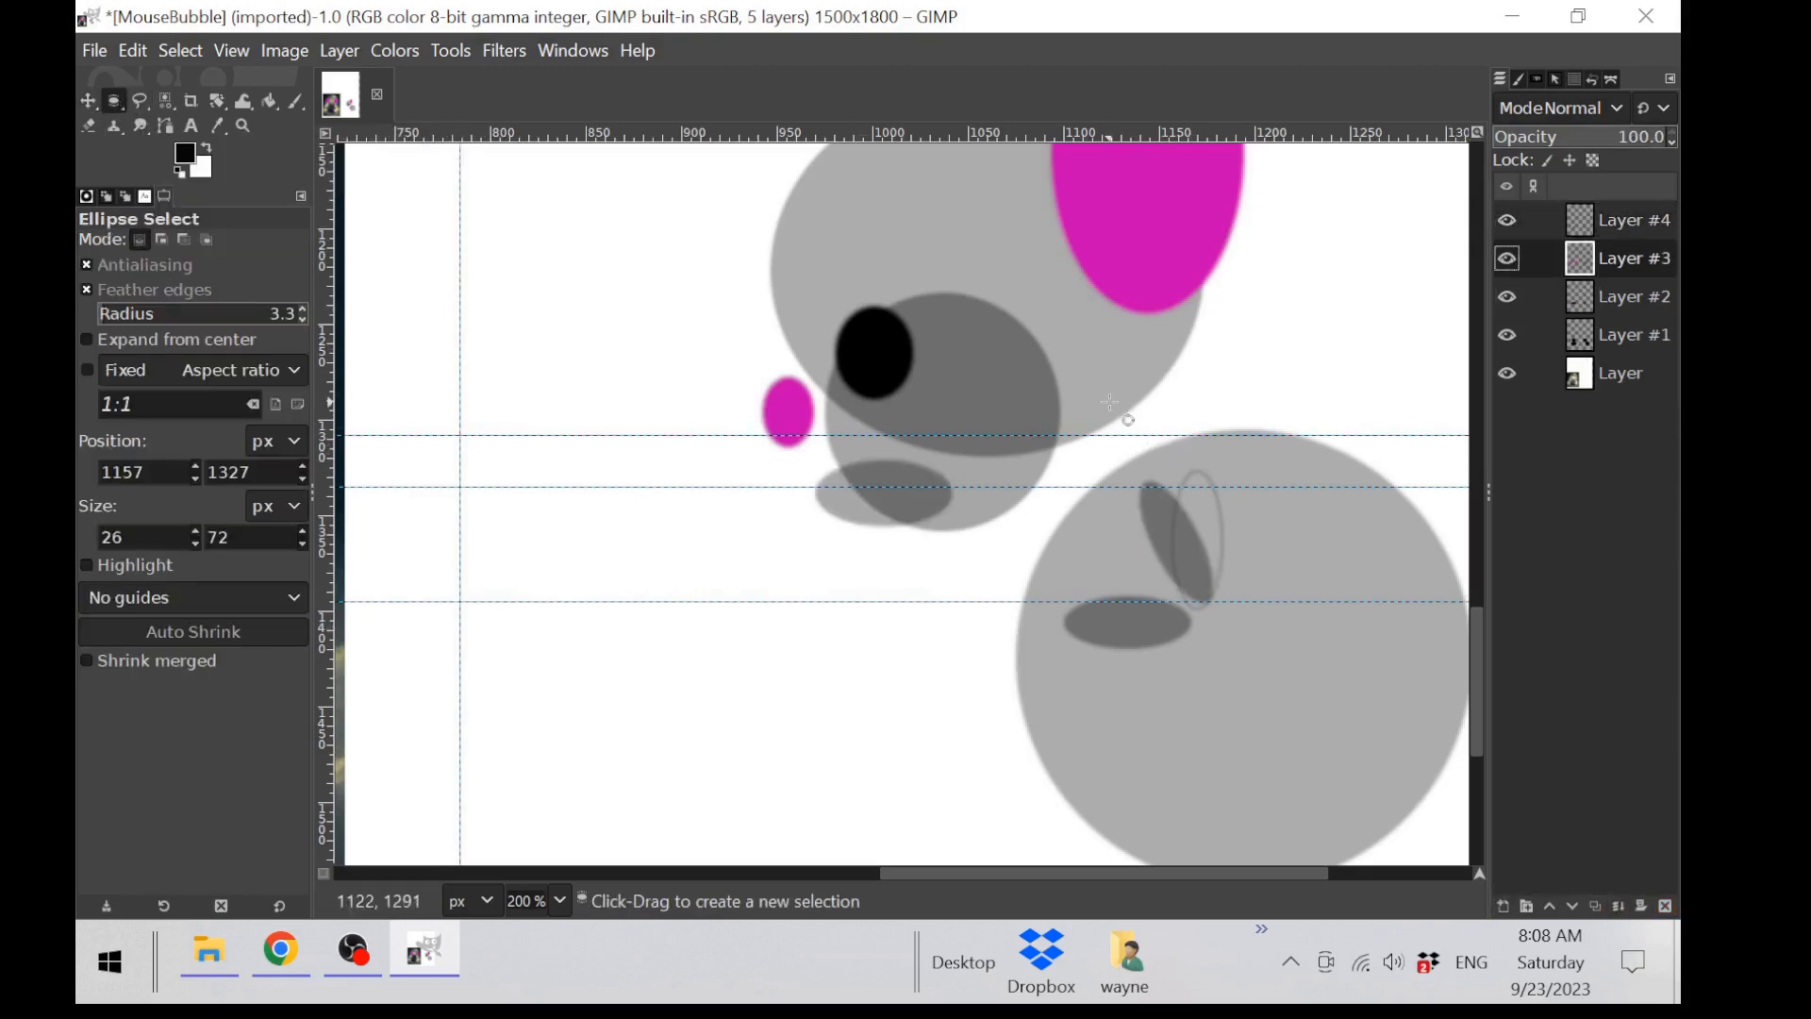
pyautogui.moveTo(1131, 415); pyautogui.dragTo(1283, 664)
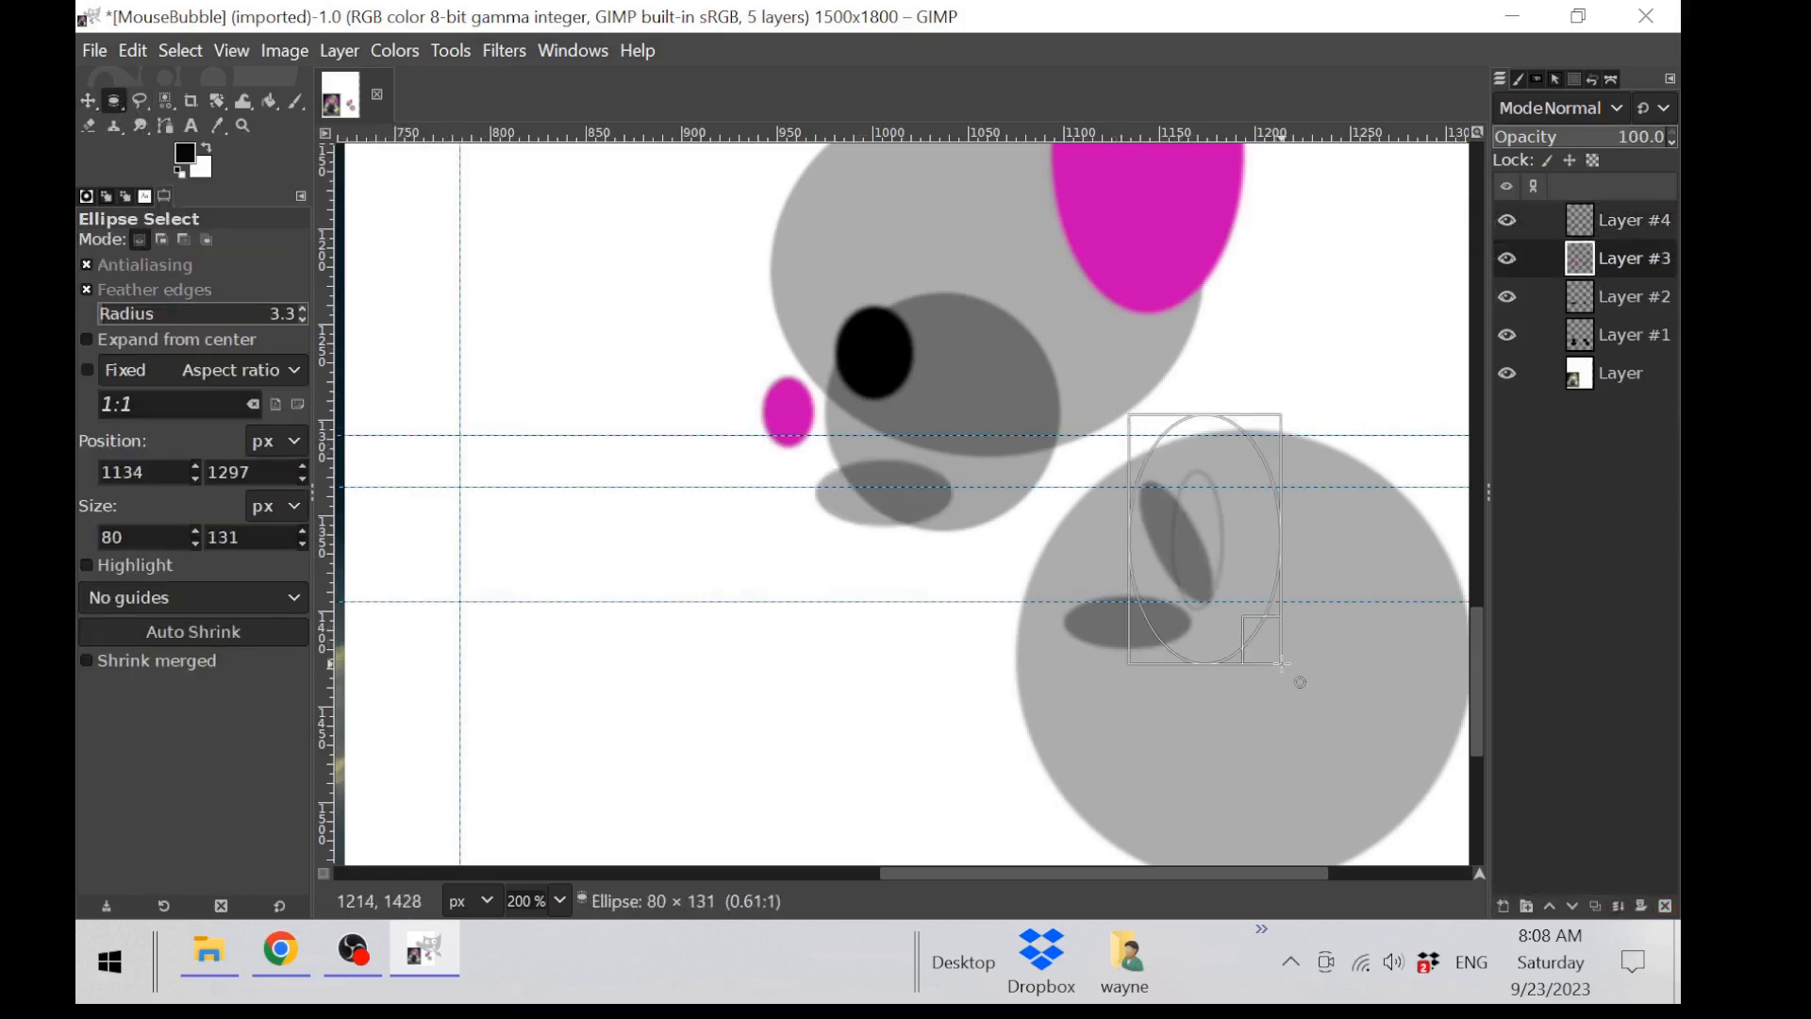
pyautogui.click(948, 756)
# Step: Activate Layer #1 and move the two lower horizontal guides down to the level of the mouse's feet
pyautogui.scroll(-2, 944, 755)
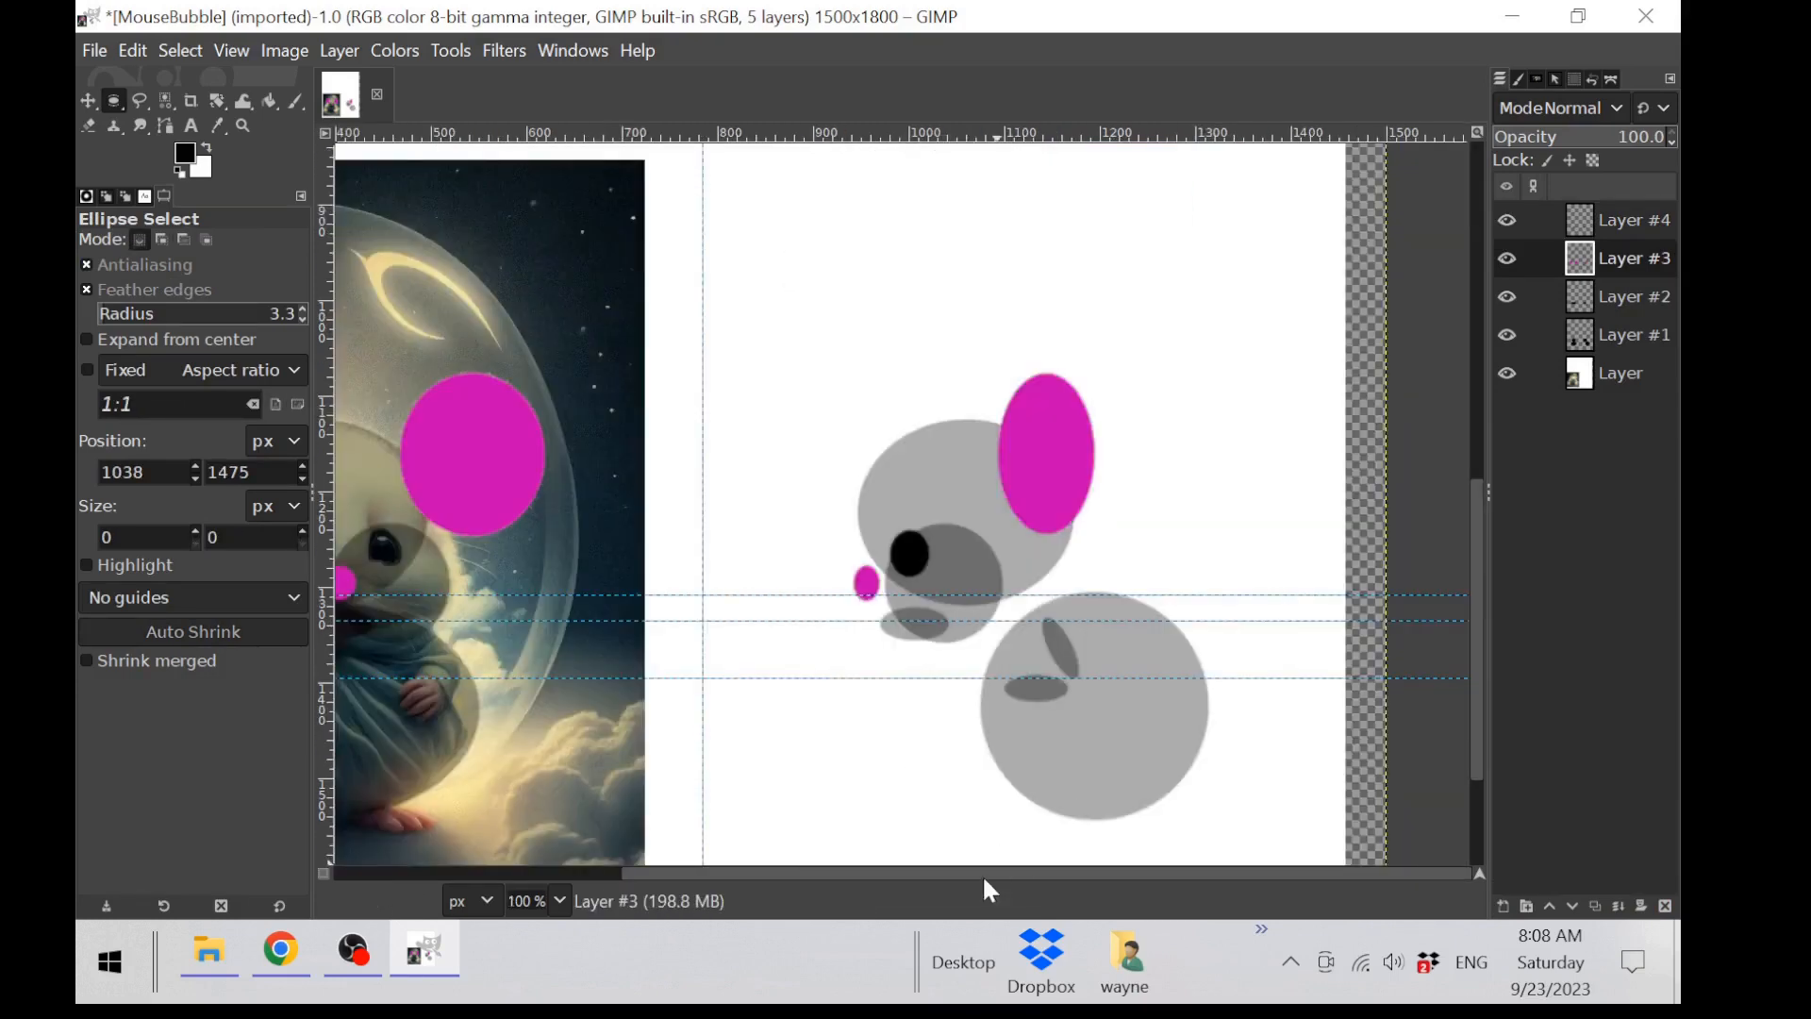
pyautogui.moveTo(982, 873); pyautogui.dragTo(809, 875)
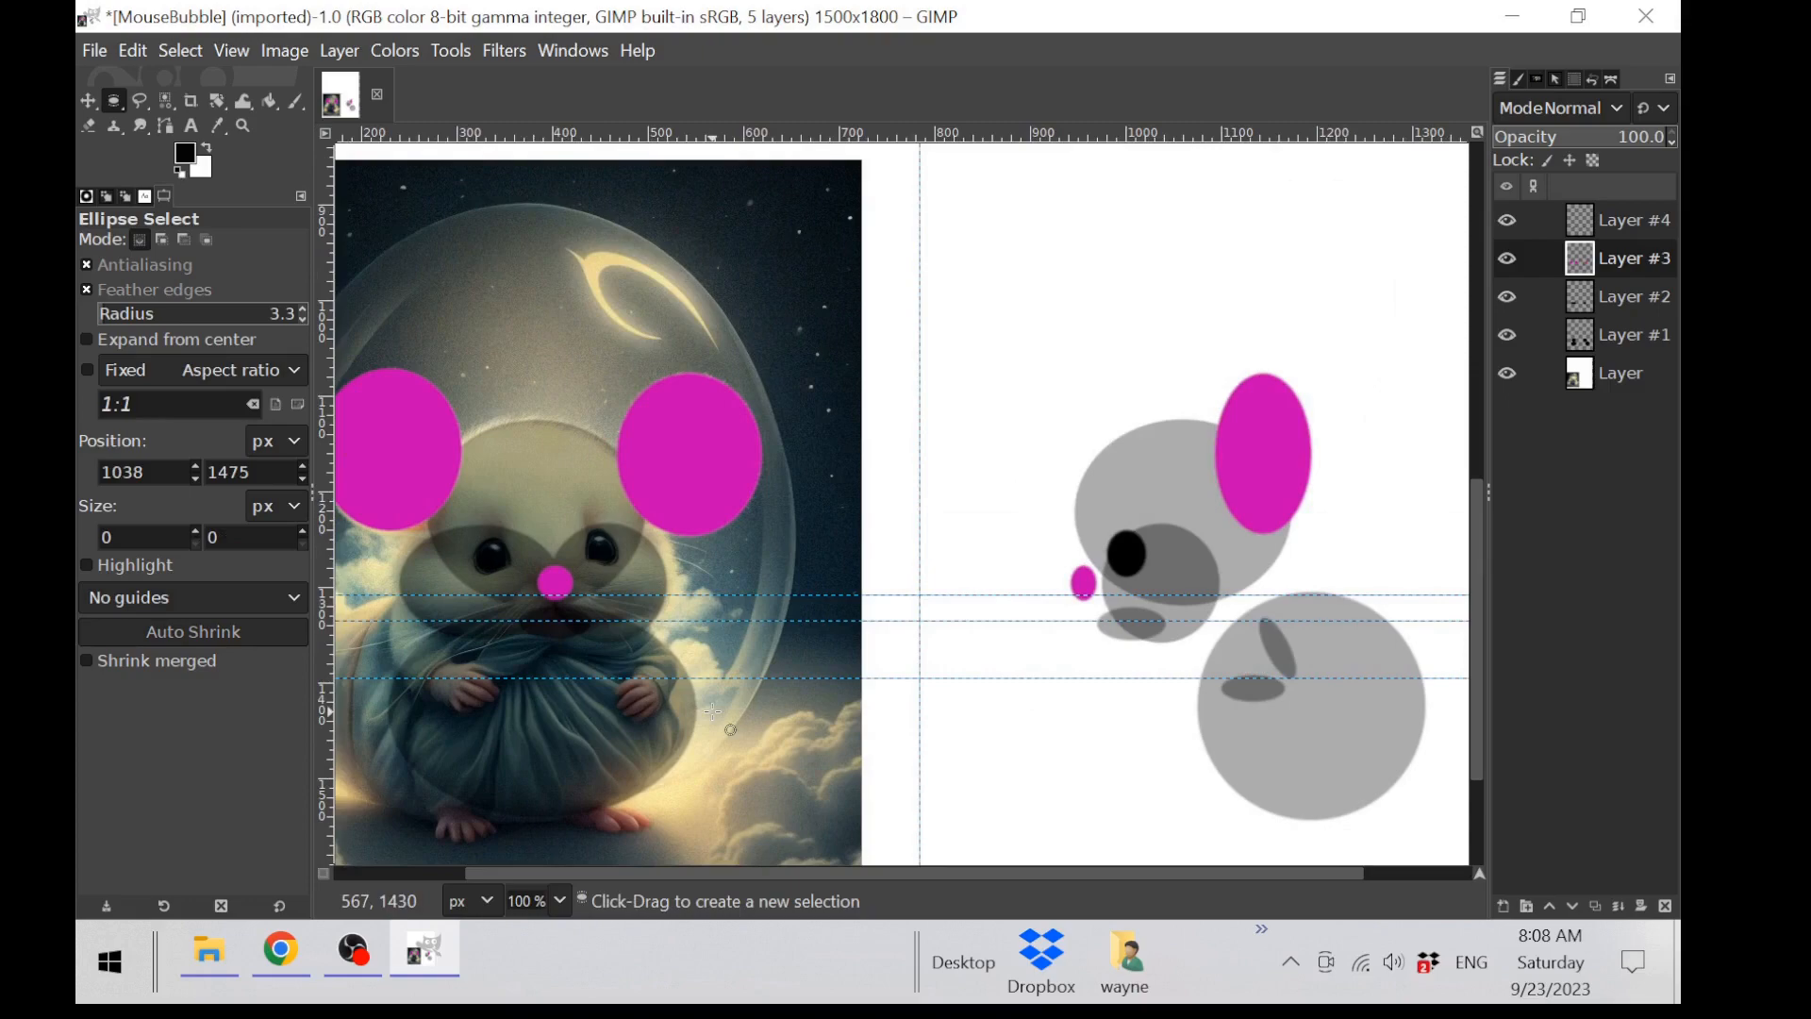
pyautogui.scroll(-1, 814, 708)
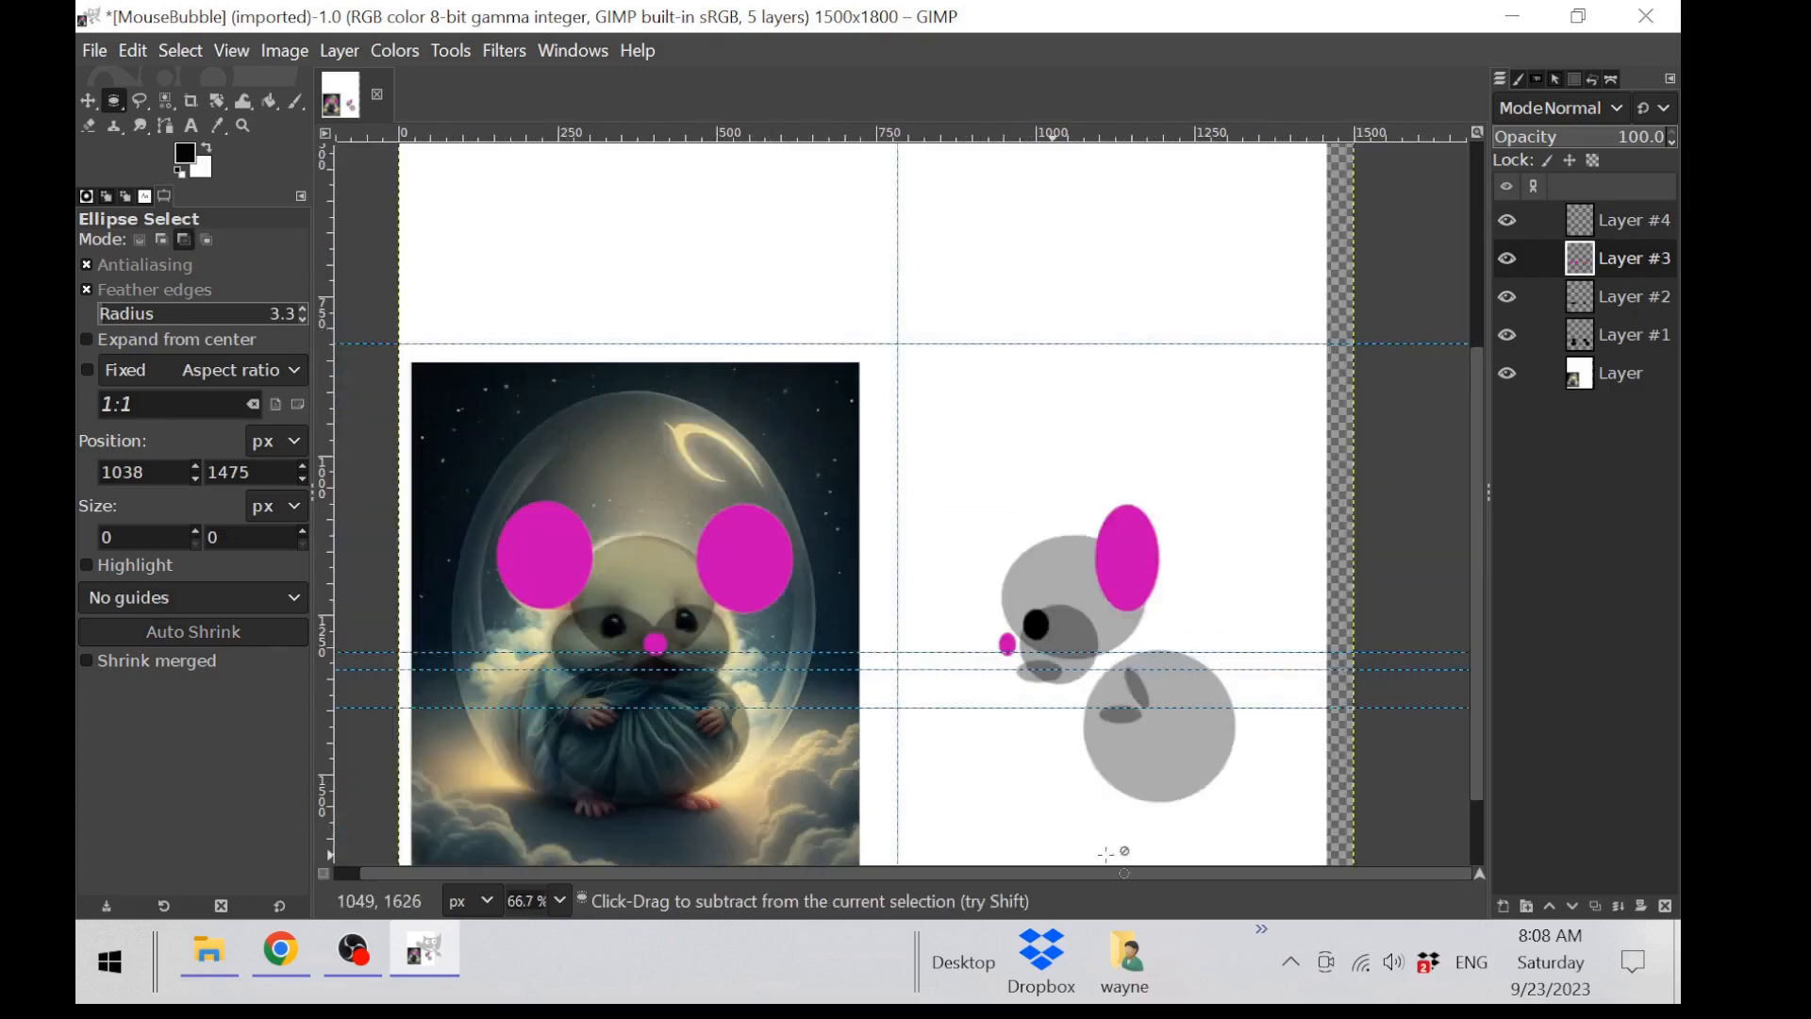
pyautogui.scroll(1, 1241, 775)
pyautogui.scroll(-2, 1236, 703)
pyautogui.click(1604, 336)
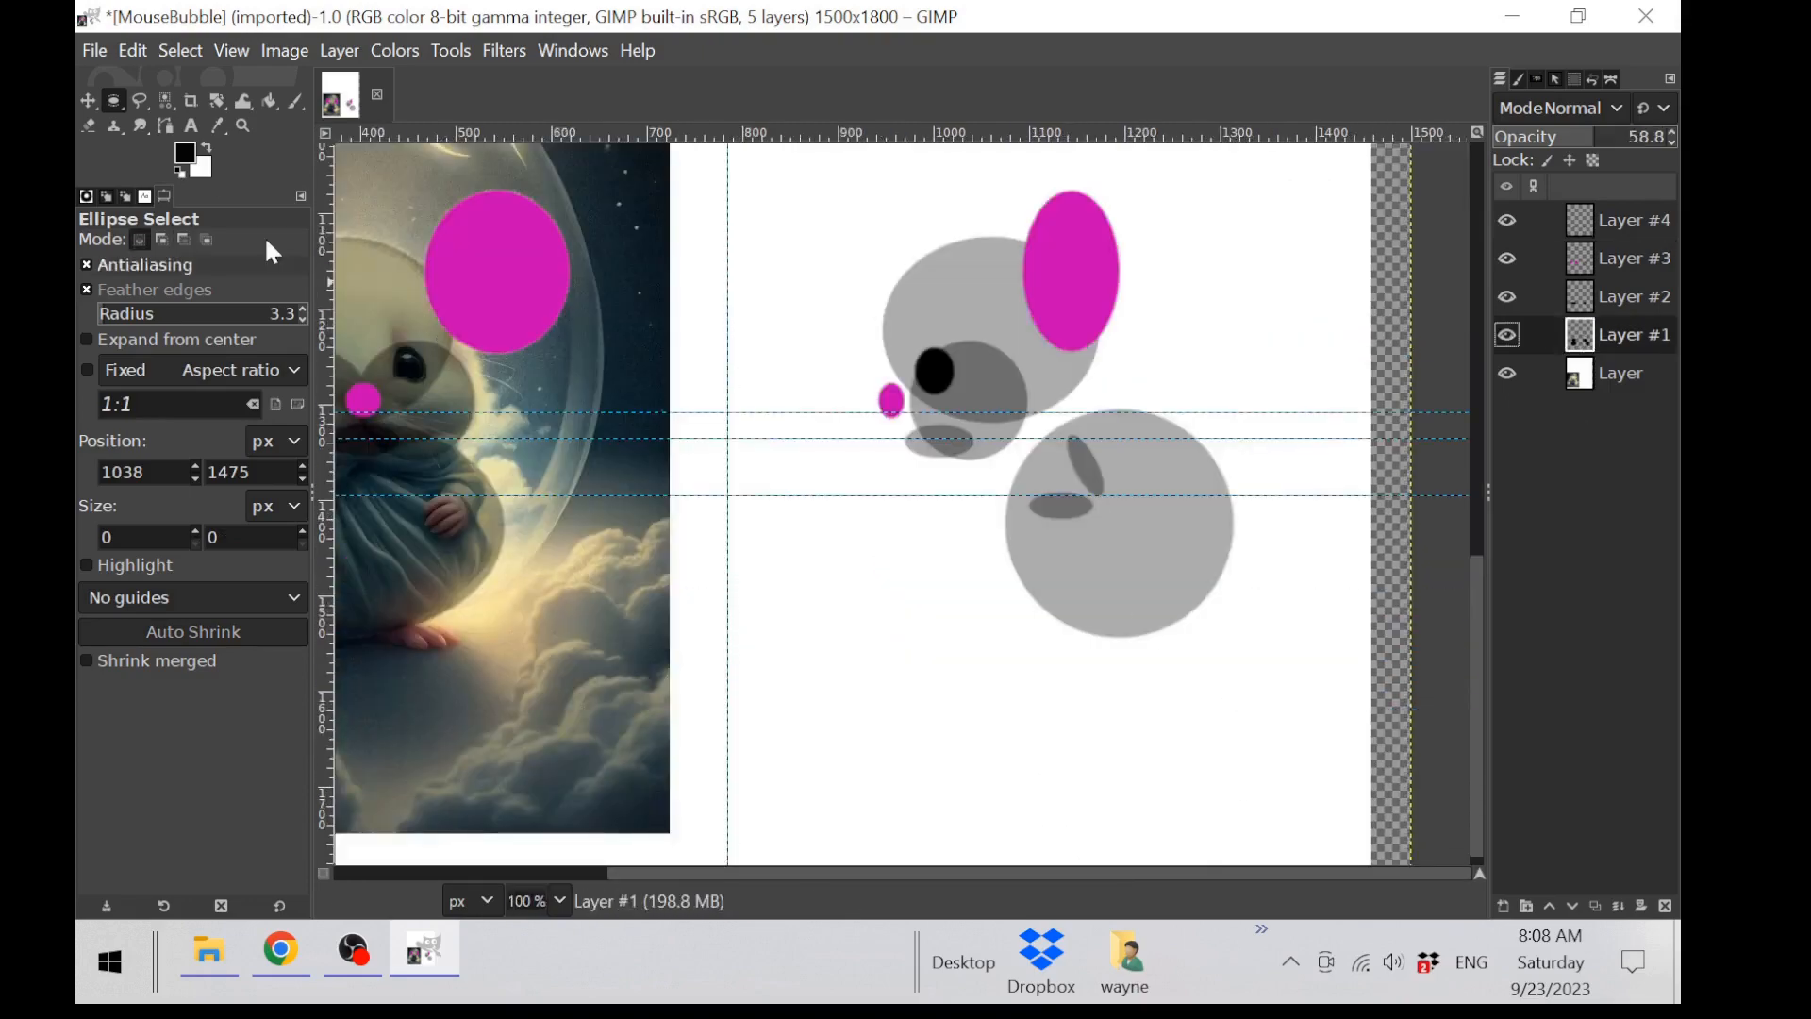
pyautogui.scroll(1, 1037, 665)
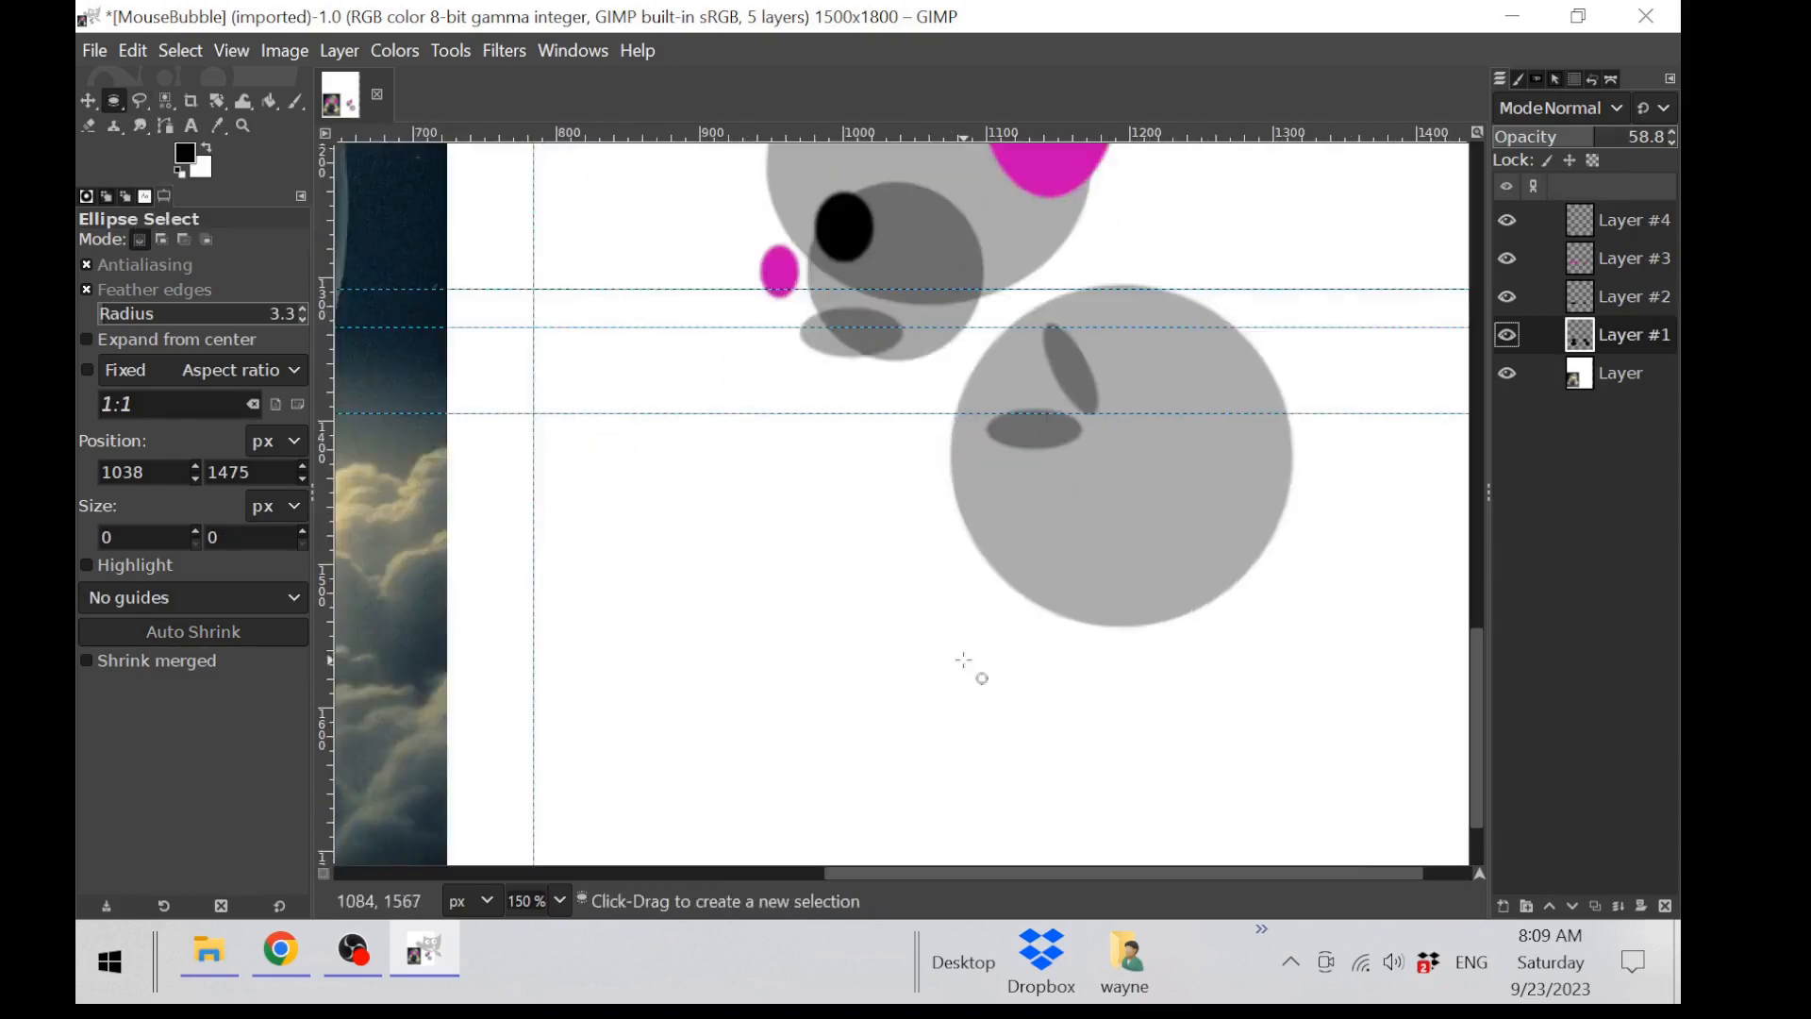
pyautogui.scroll(-1, 964, 660)
pyautogui.press('m')
pyautogui.moveTo(699, 495); pyautogui.dragTo(749, 625)
pyautogui.moveTo(783, 437); pyautogui.dragTo(903, 653)
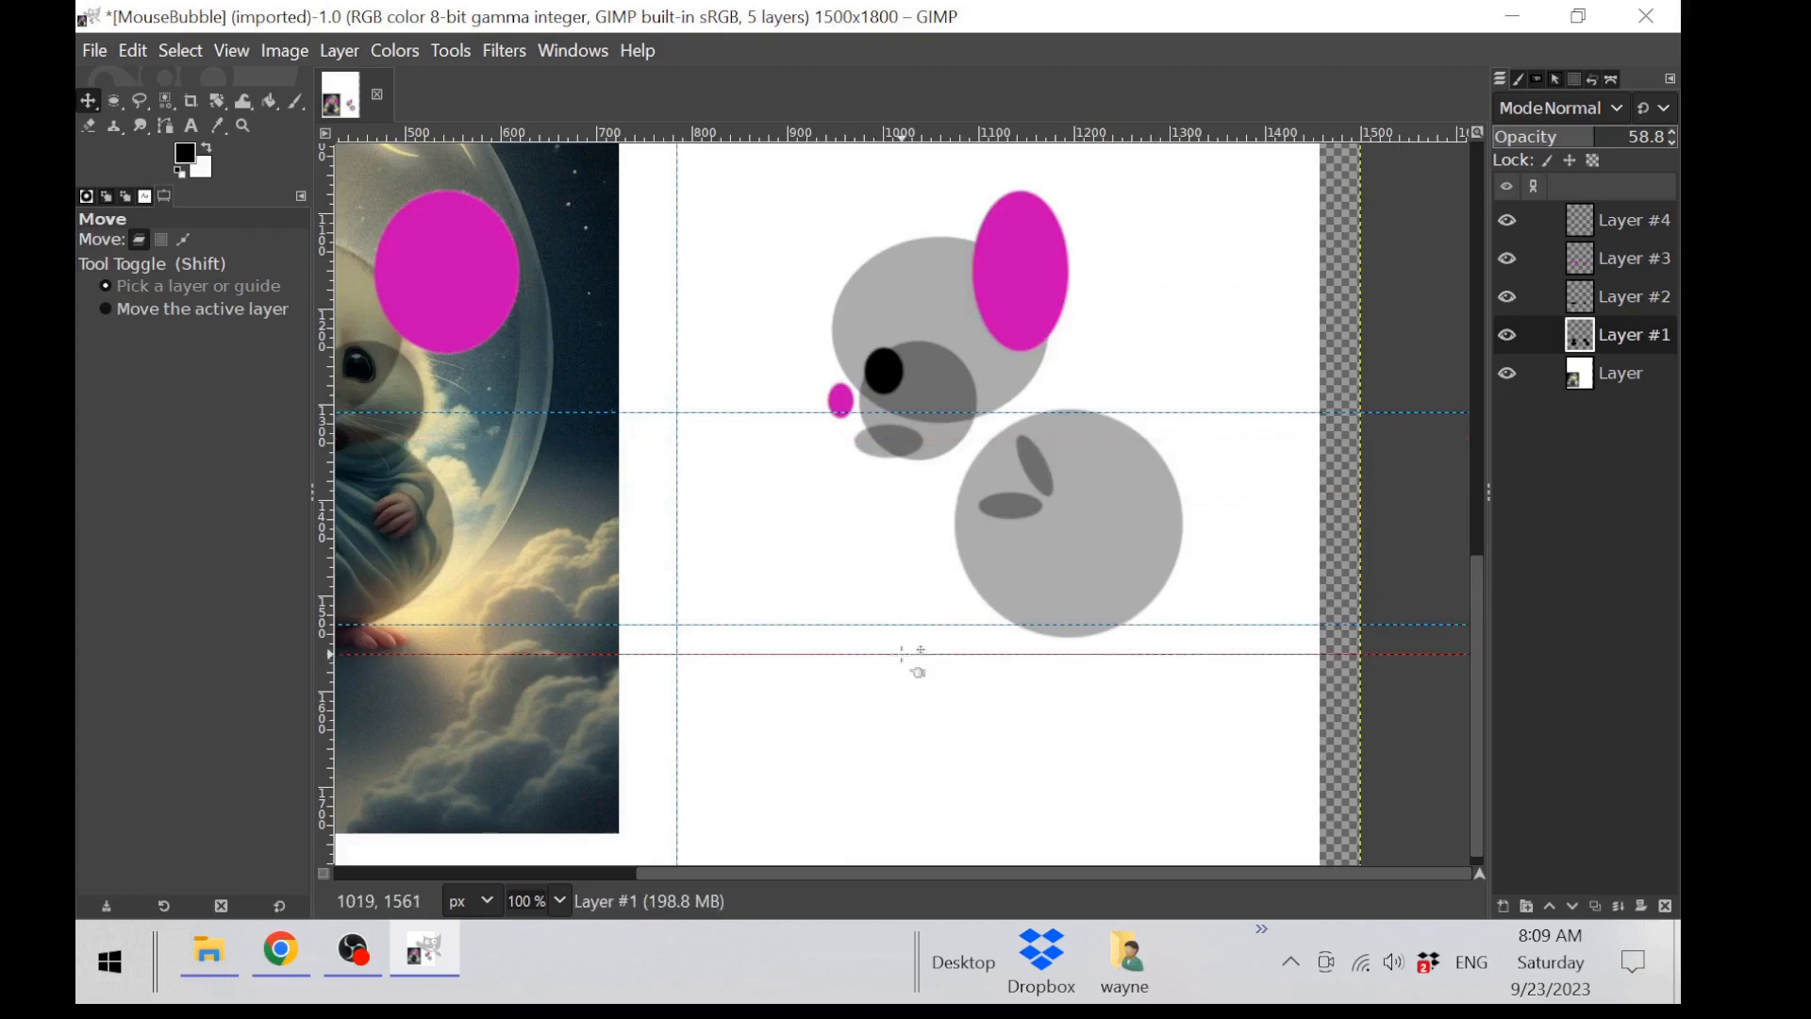
# Step: On Layer #1, draw a 28 × 17 px elliptical selection below the body circle above the lowest guide and fill it with black
pyautogui.click(114, 101)
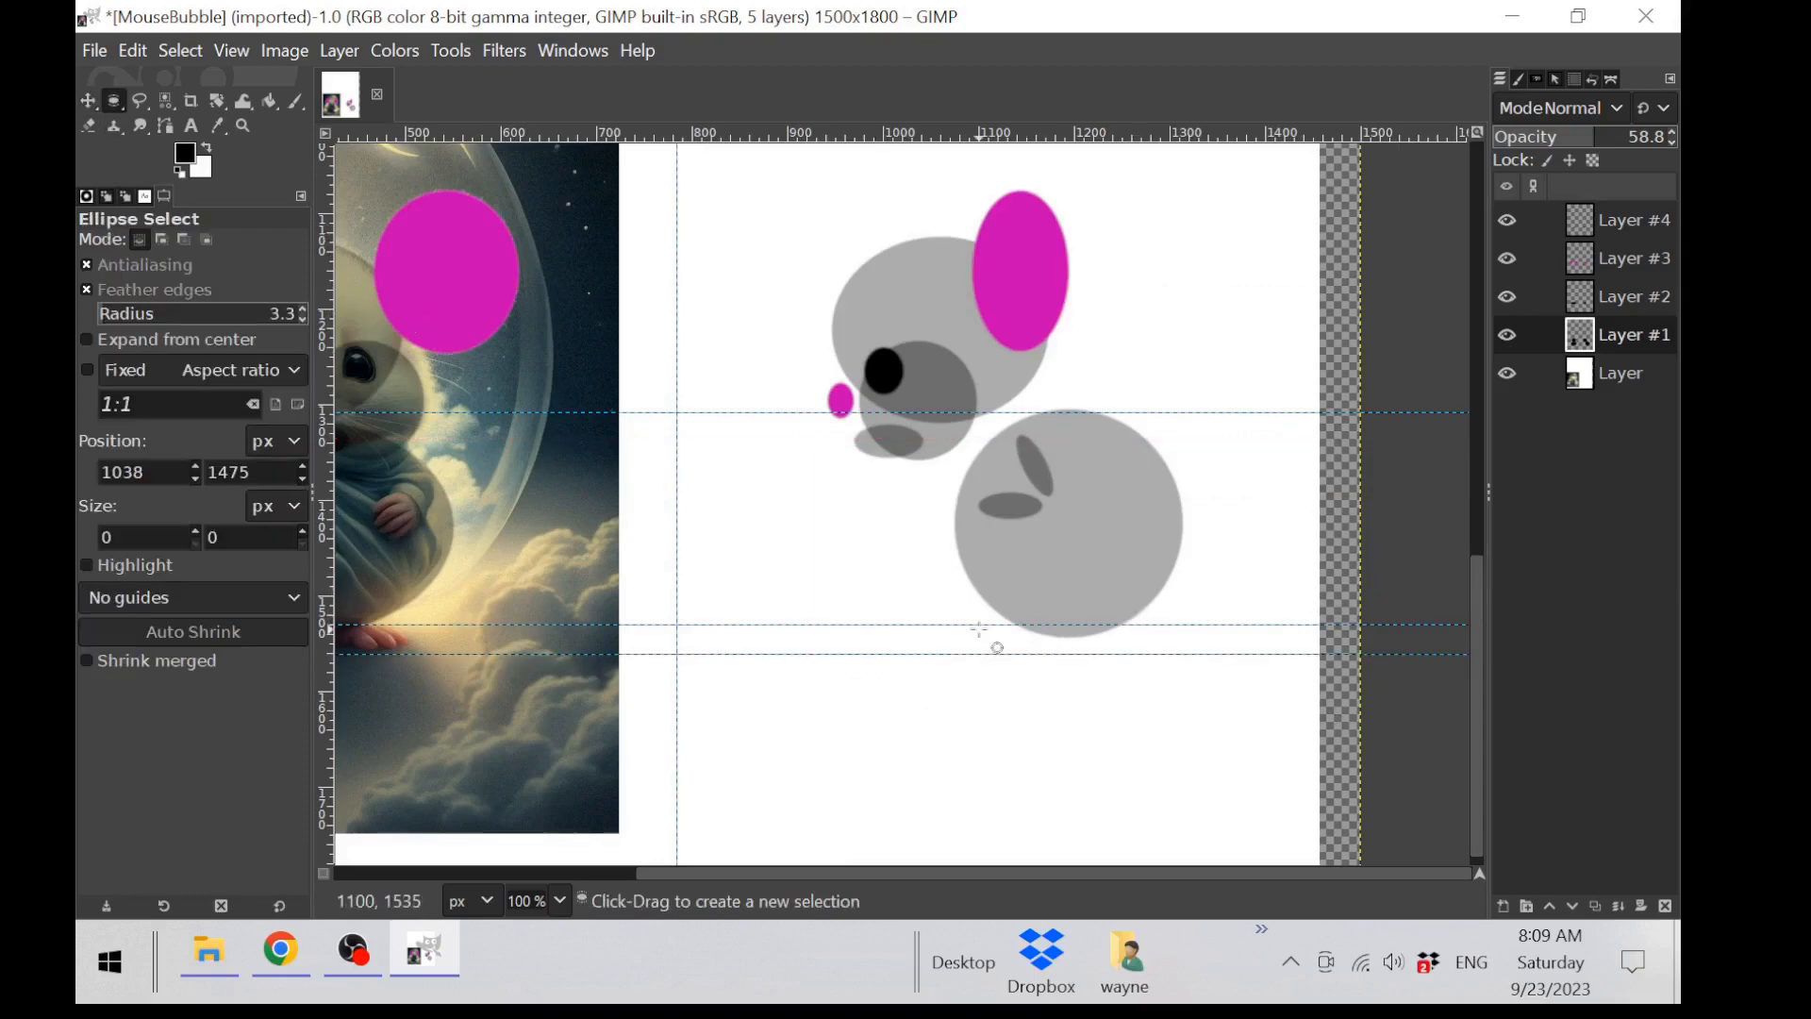
pyautogui.moveTo(1012, 639)
pyautogui.mouseDown()
pyautogui.moveTo(1077, 639)
pyautogui.moveTo(1063, 652)
pyautogui.mouseUp()
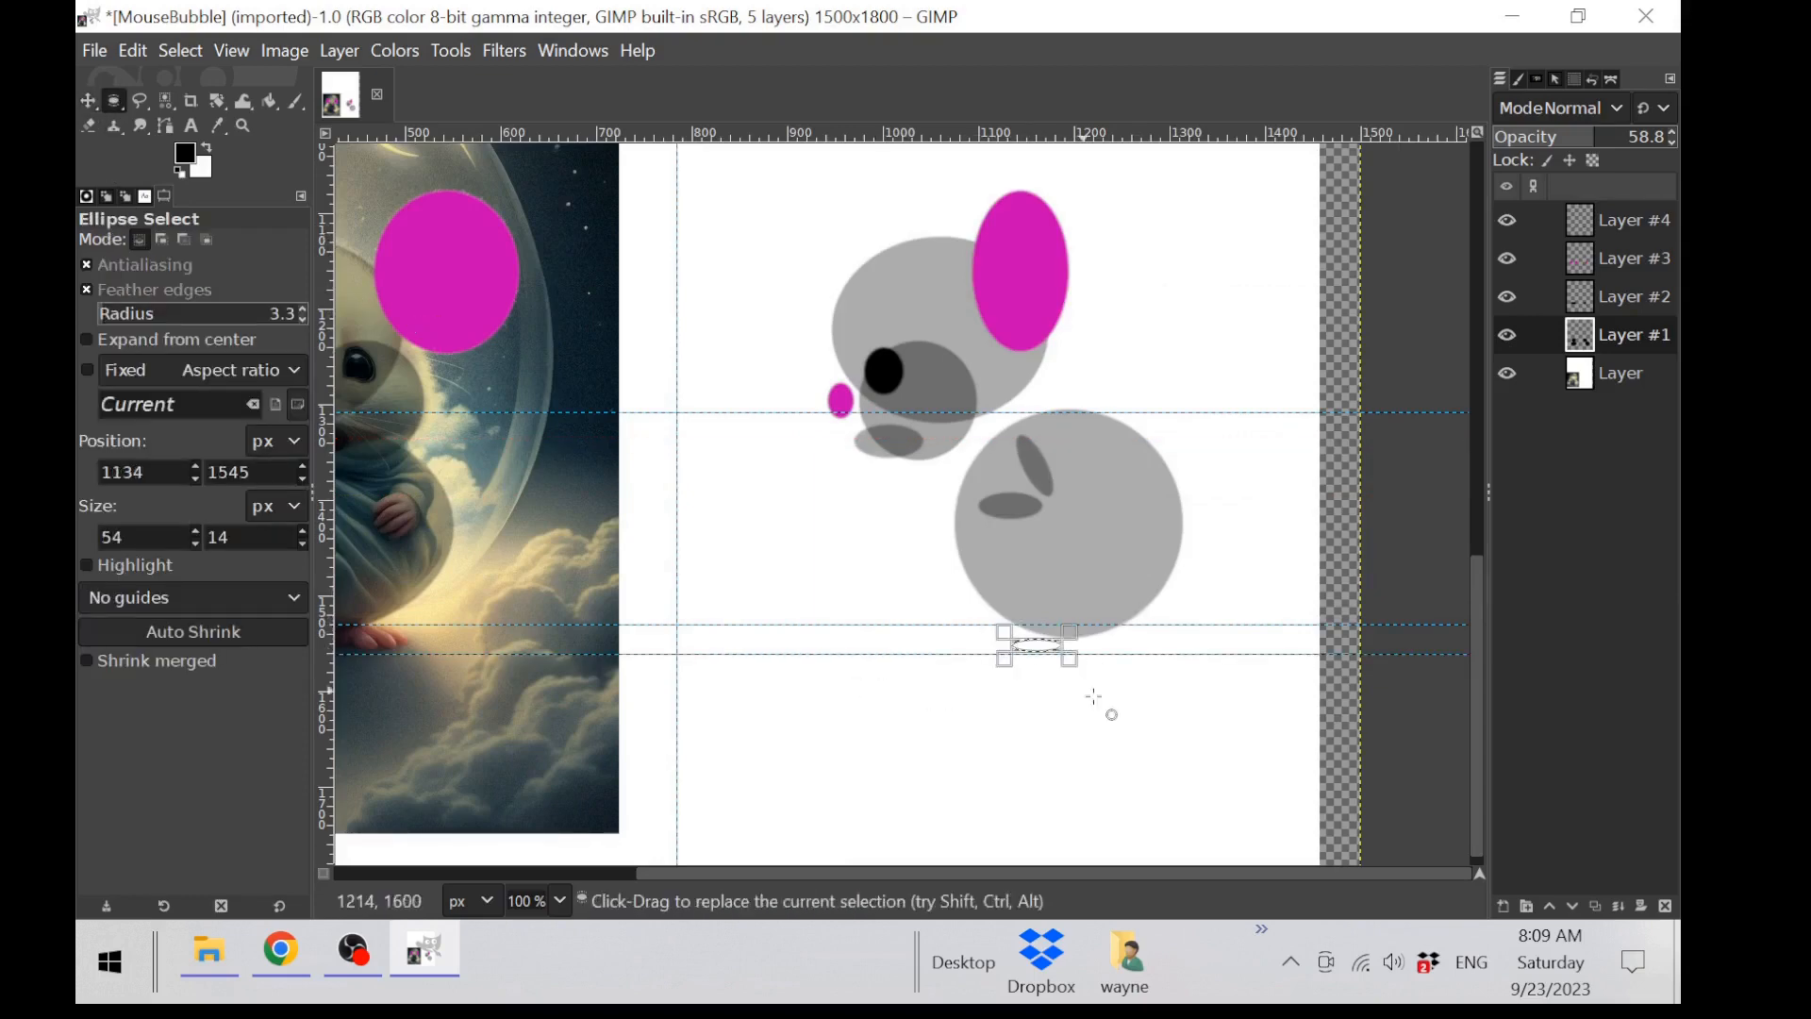
pyautogui.scroll(4, 1104, 696)
pyautogui.moveTo(830, 507); pyautogui.dragTo(655, 494)
pyautogui.moveTo(842, 496); pyautogui.dragTo(746, 516)
pyautogui.moveTo(186, 153); pyautogui.dragTo(720, 484)
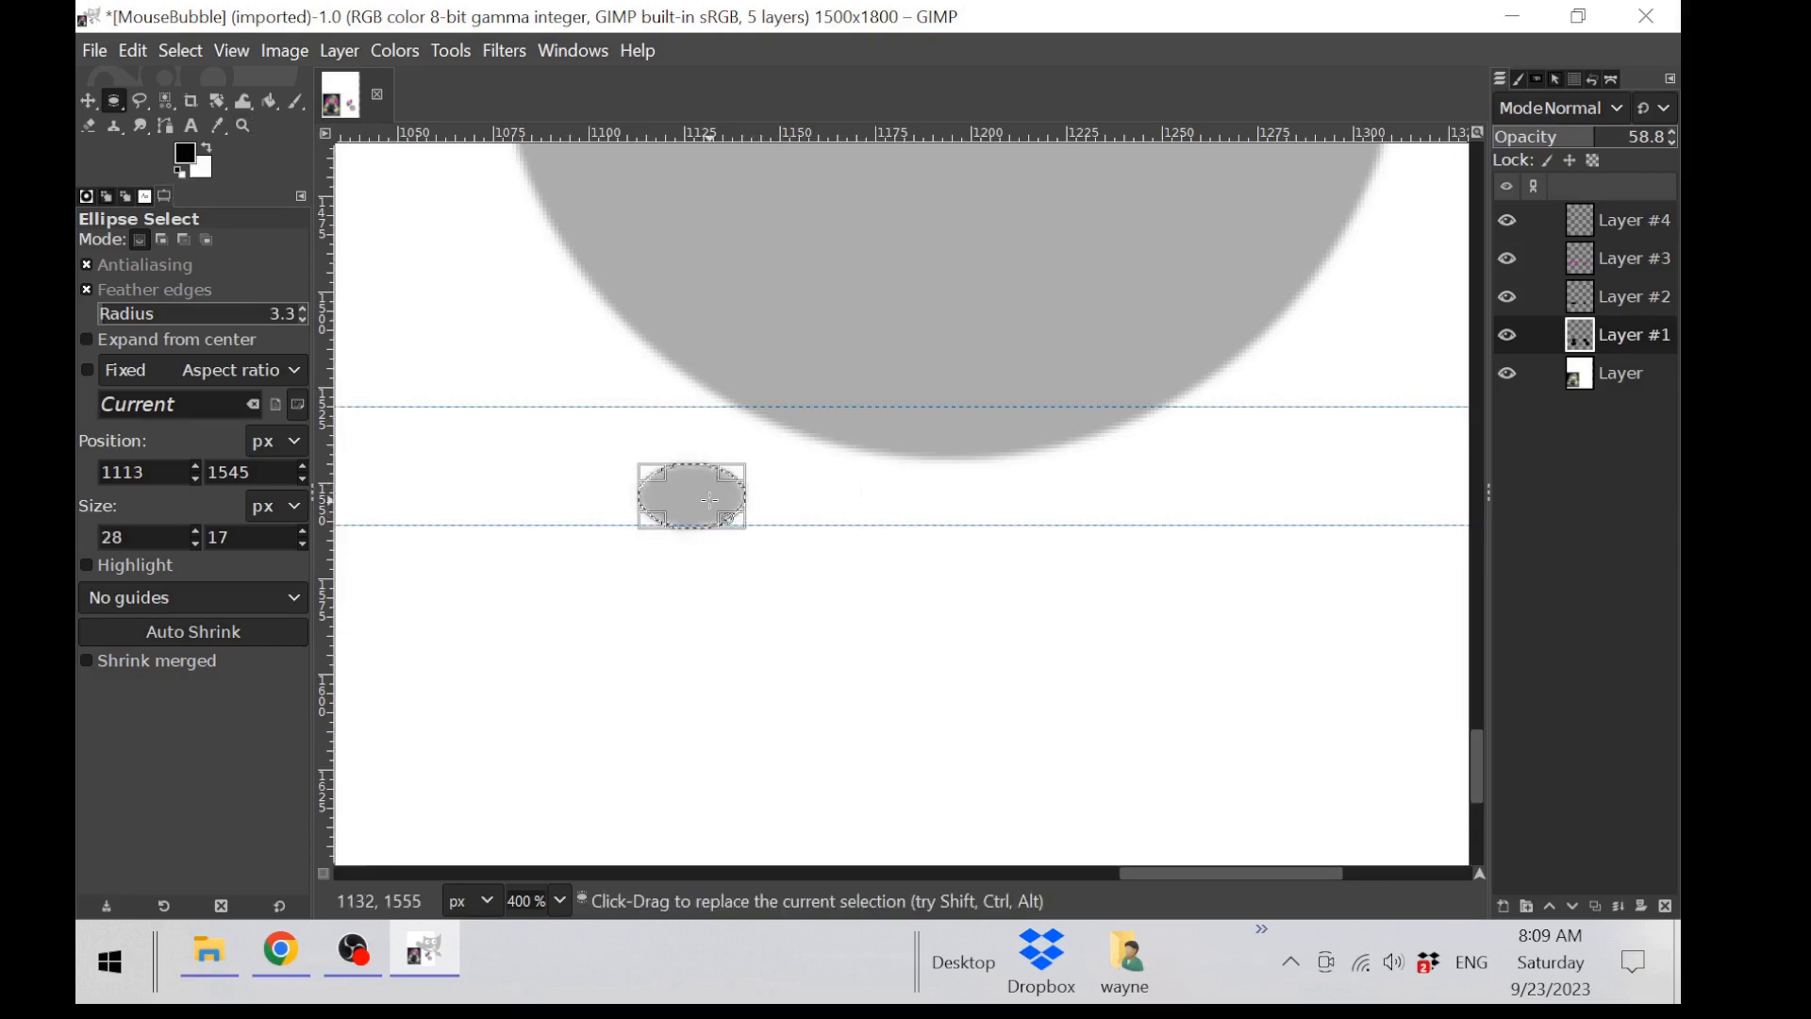
# Step: Copy the small foot ellipse, paste the duplicate directly to its right and anchor it on Layer #1
pyautogui.press('ctrl')
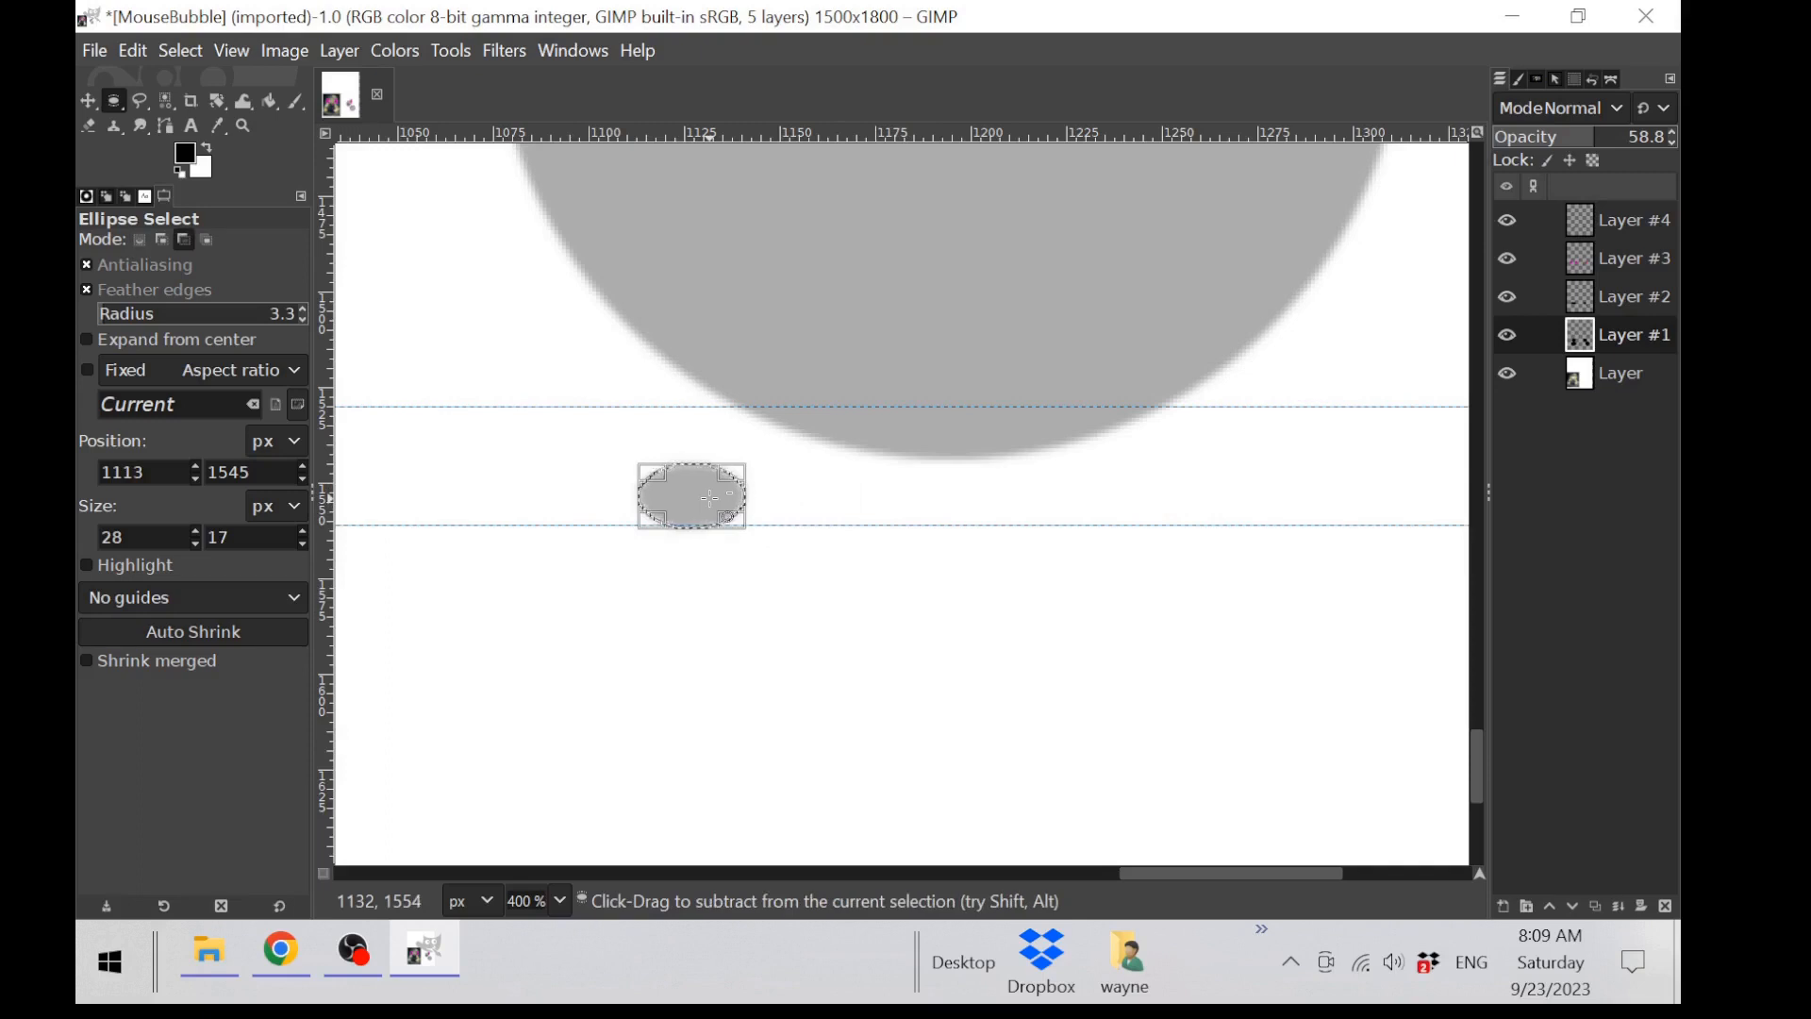
pyautogui.hotkey('ctrl', 'c')
pyautogui.moveTo(797, 472)
pyautogui.mouseDown()
pyautogui.moveTo(892, 514)
pyautogui.moveTo(816, 486)
pyautogui.moveTo(866, 505)
pyautogui.moveTo(849, 506)
pyautogui.mouseUp()
pyautogui.hotkey('ctrl', 'v')
pyautogui.click(855, 597)
# Step: On Layer #2, draw a narrow elliptical selection of about 20 × 57 px beside the foot ellipses and fill it with black
pyautogui.scroll(-5, 886, 595)
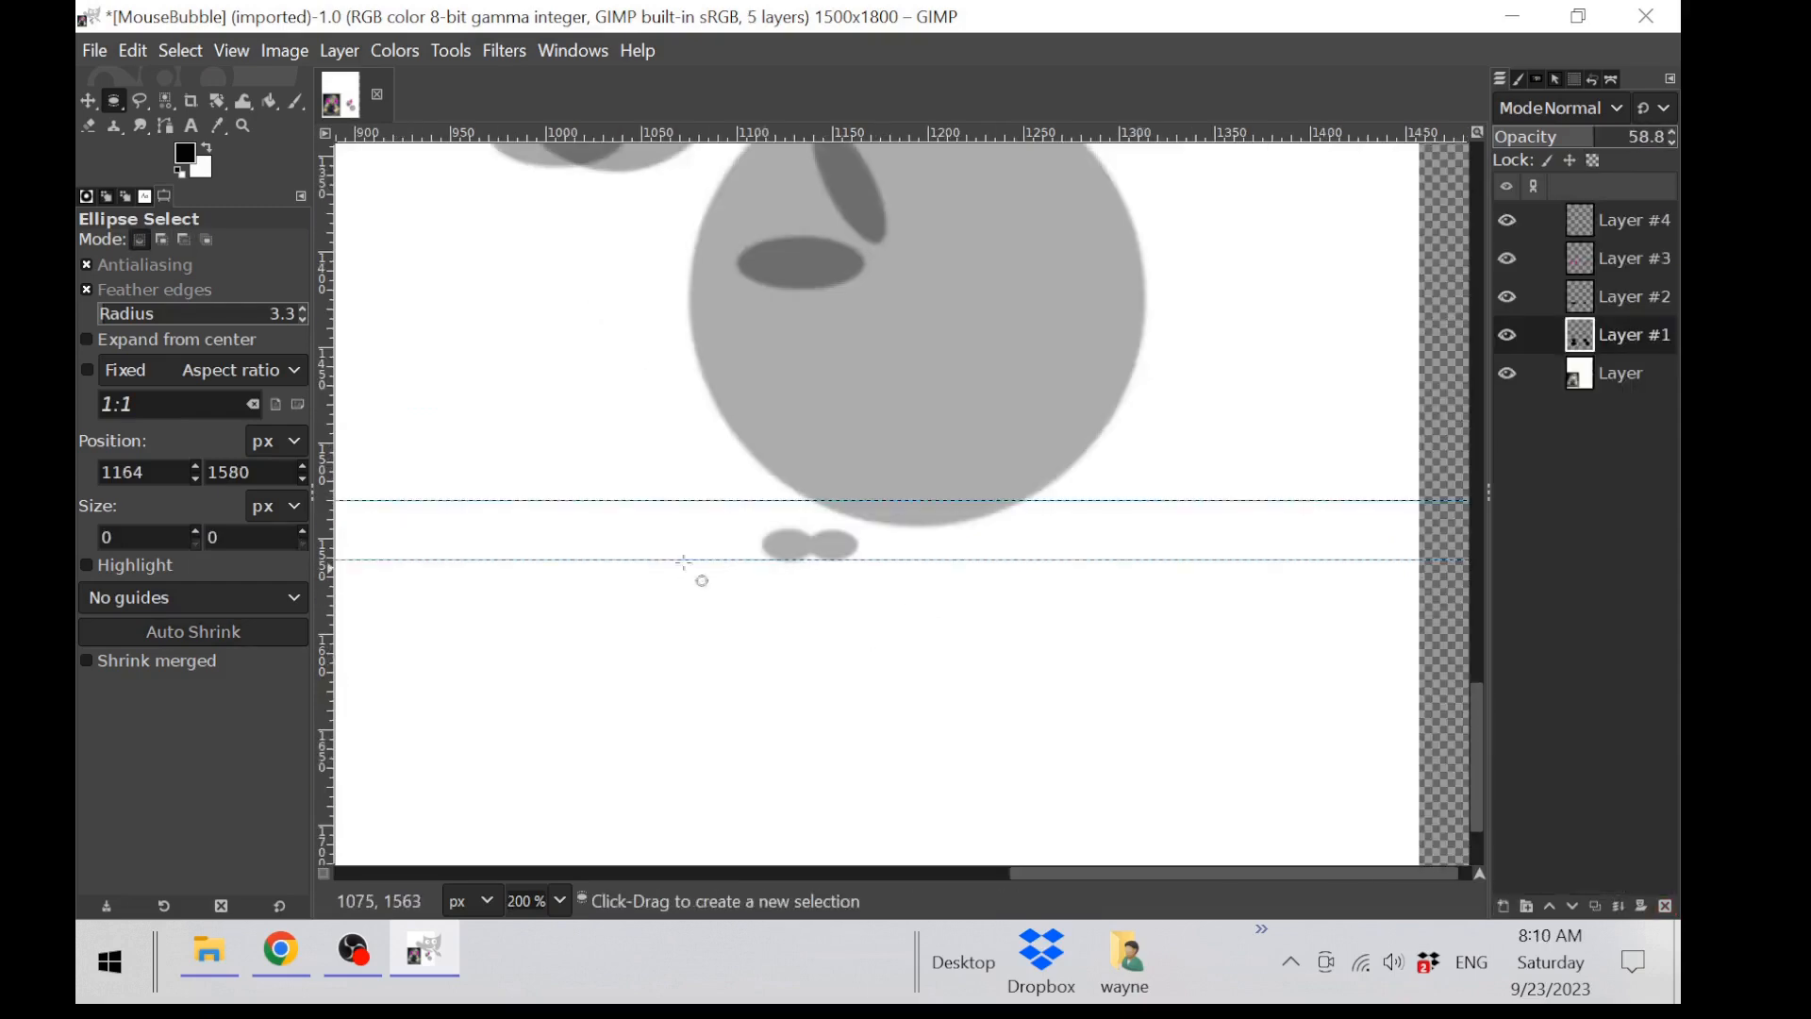
pyautogui.moveTo(949, 874); pyautogui.dragTo(703, 882)
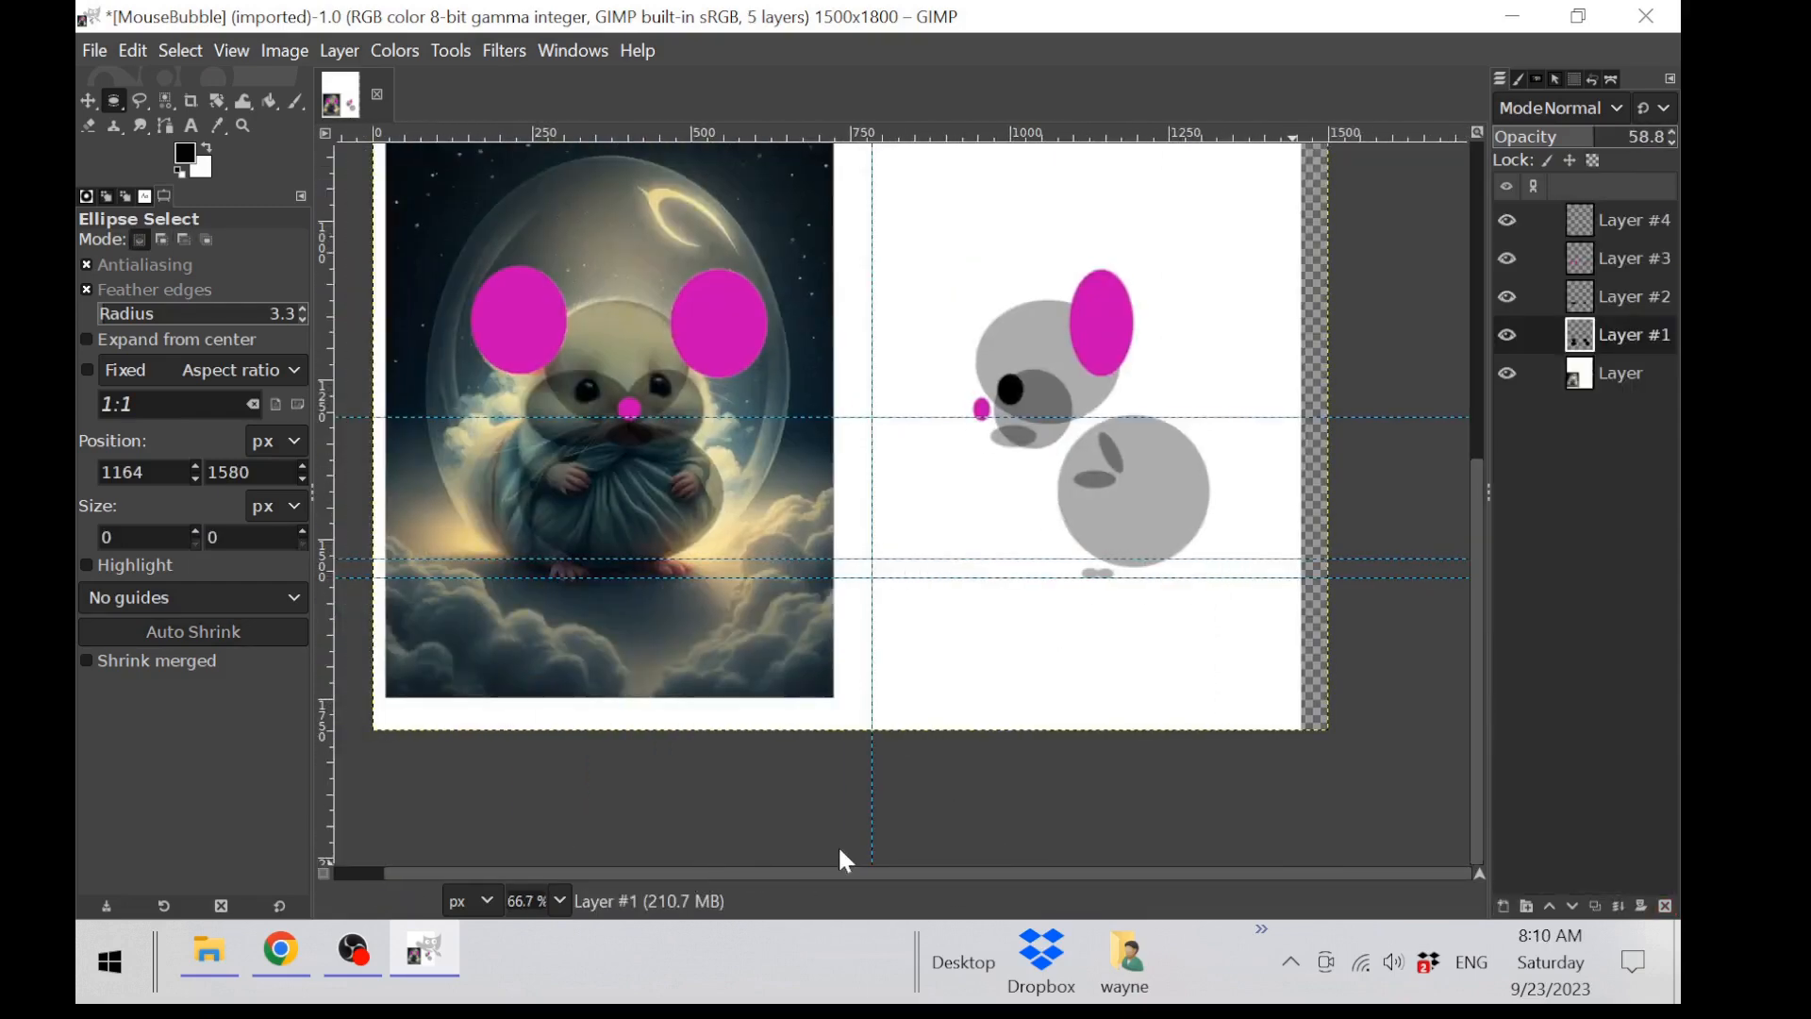
pyautogui.scroll(2, 1123, 624)
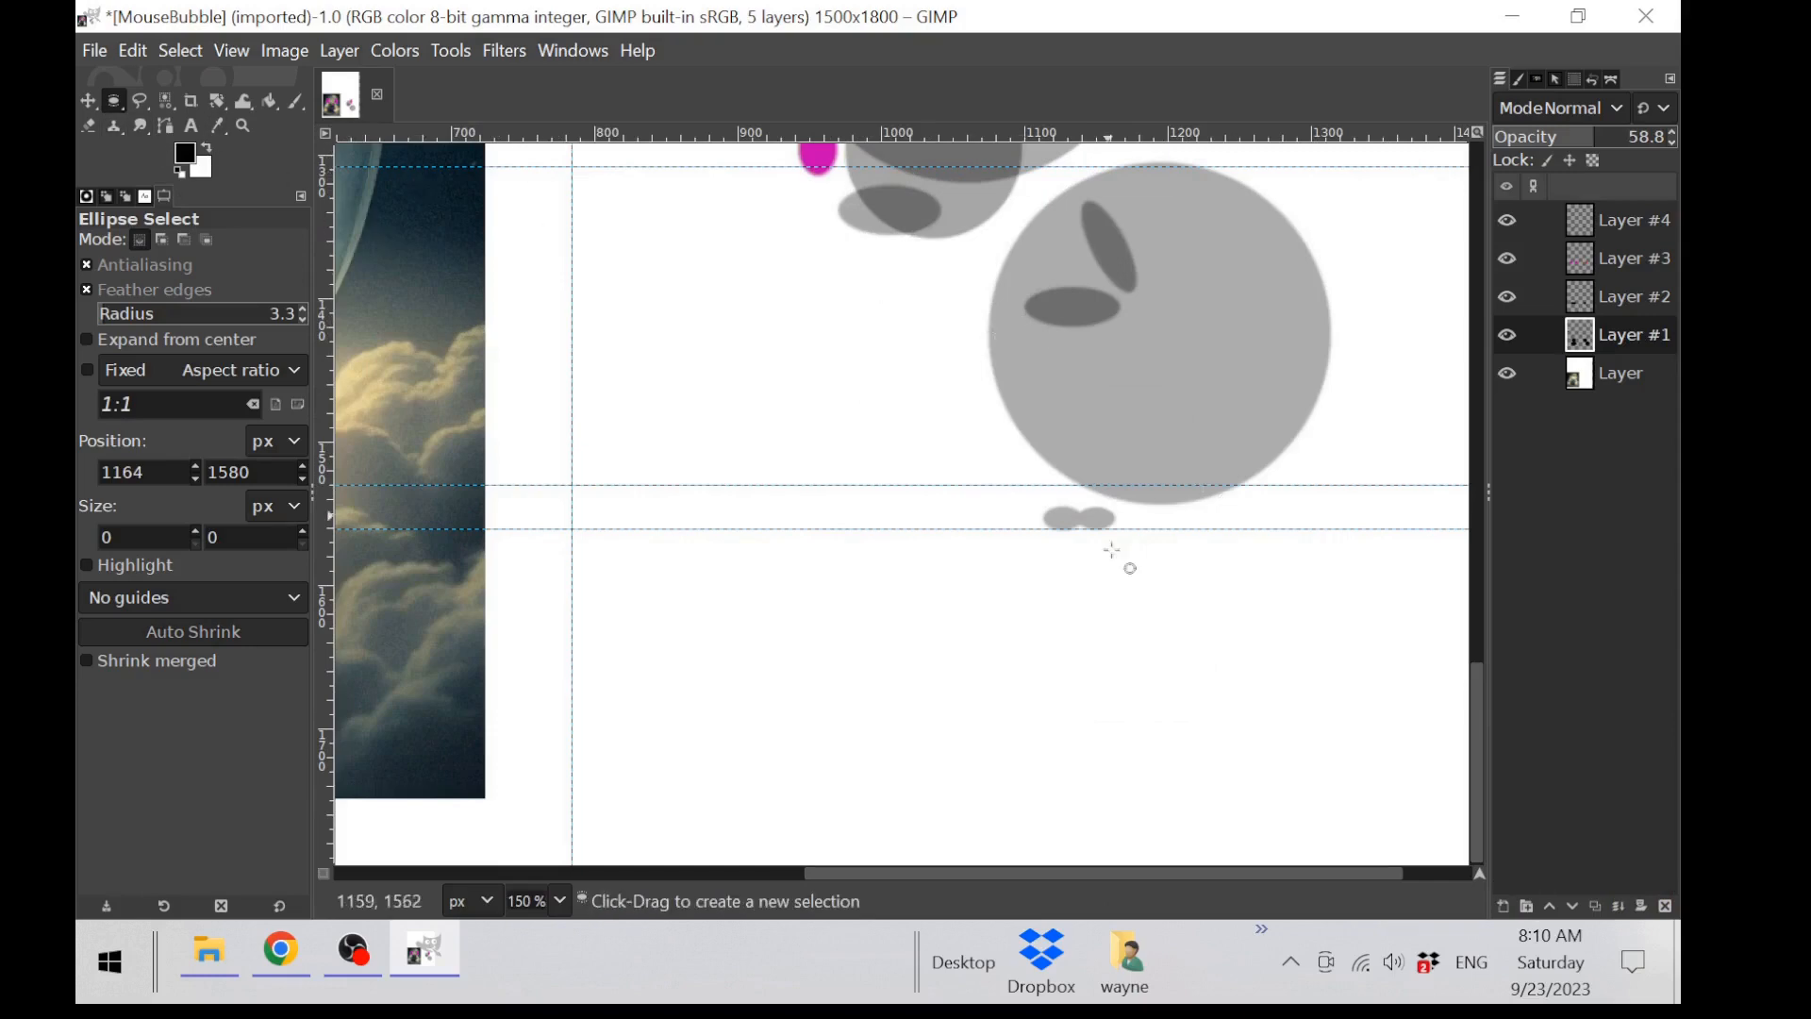
pyautogui.scroll(3, 1123, 578)
pyautogui.click(1585, 310)
pyautogui.moveTo(1058, 278); pyautogui.dragTo(1211, 448)
pyautogui.moveTo(1085, 364); pyautogui.dragTo(1170, 248)
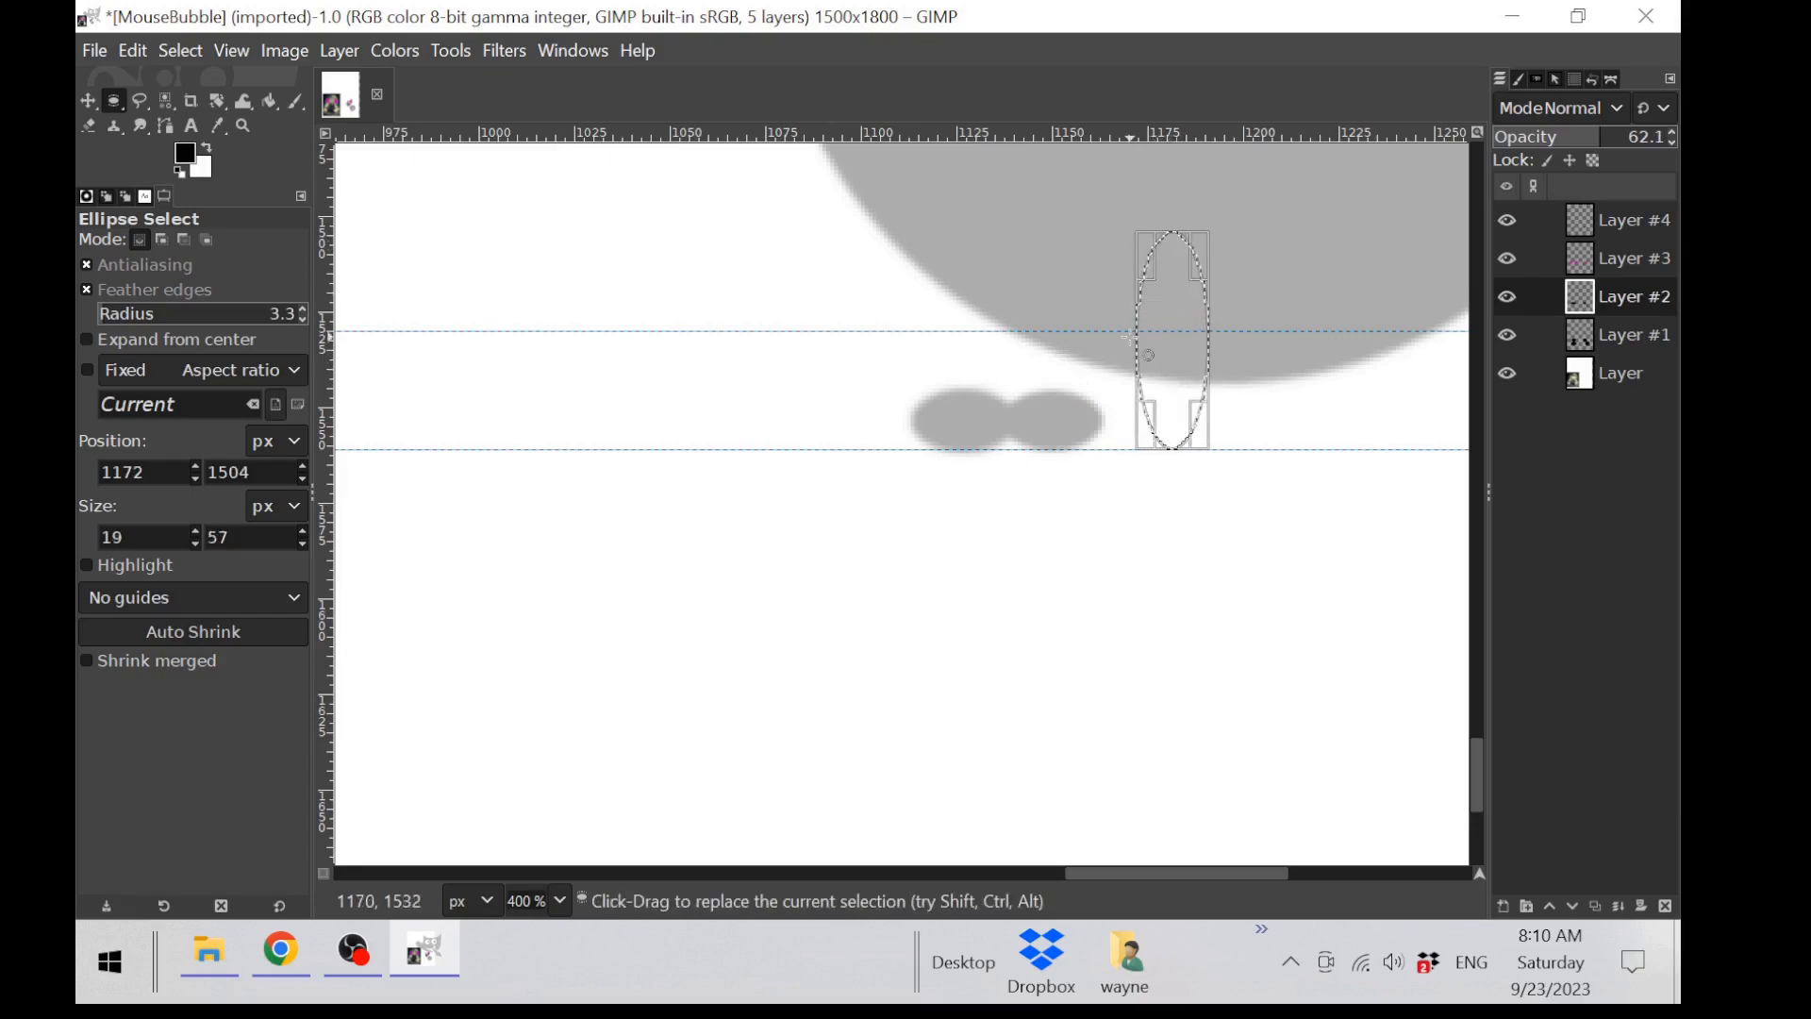
pyautogui.moveTo(1145, 344); pyautogui.dragTo(1139, 337)
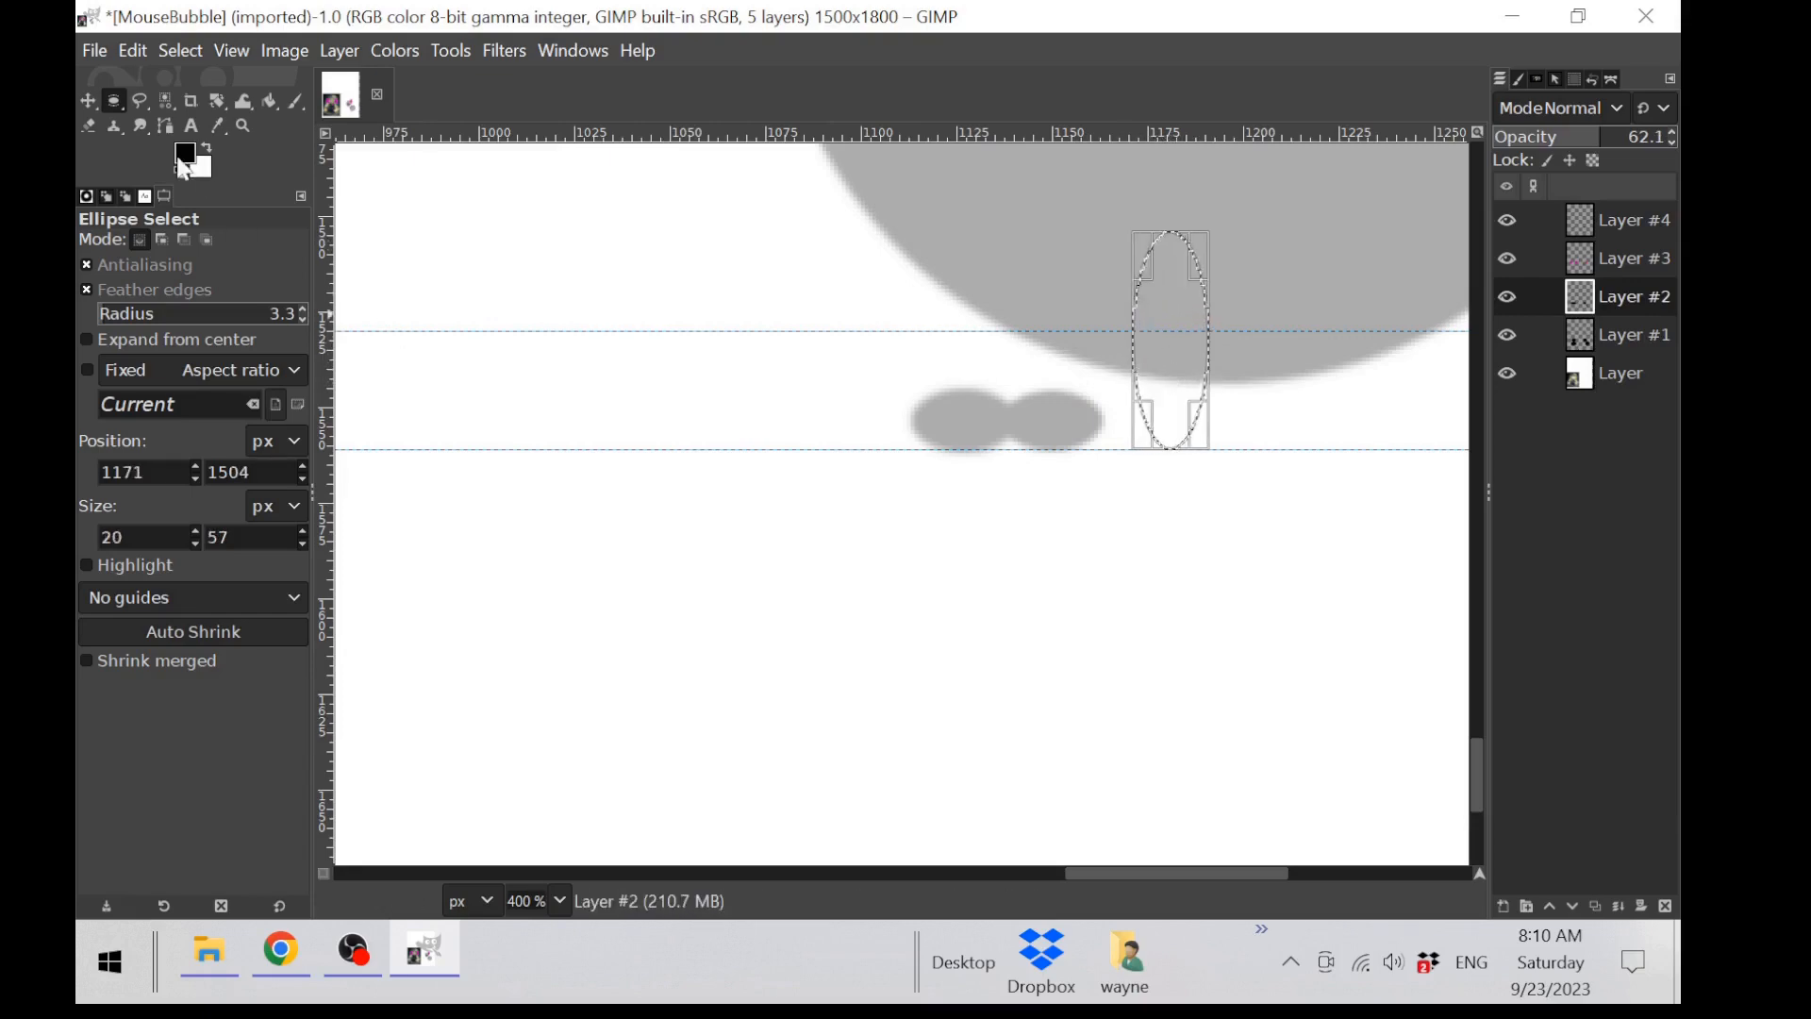
pyautogui.moveTo(185, 154); pyautogui.dragTo(1307, 395)
# Step: Rotate the narrow ellipse by -46.56°, move it onto the body circle's lower edge above the feet and anchor it
pyautogui.click(218, 101)
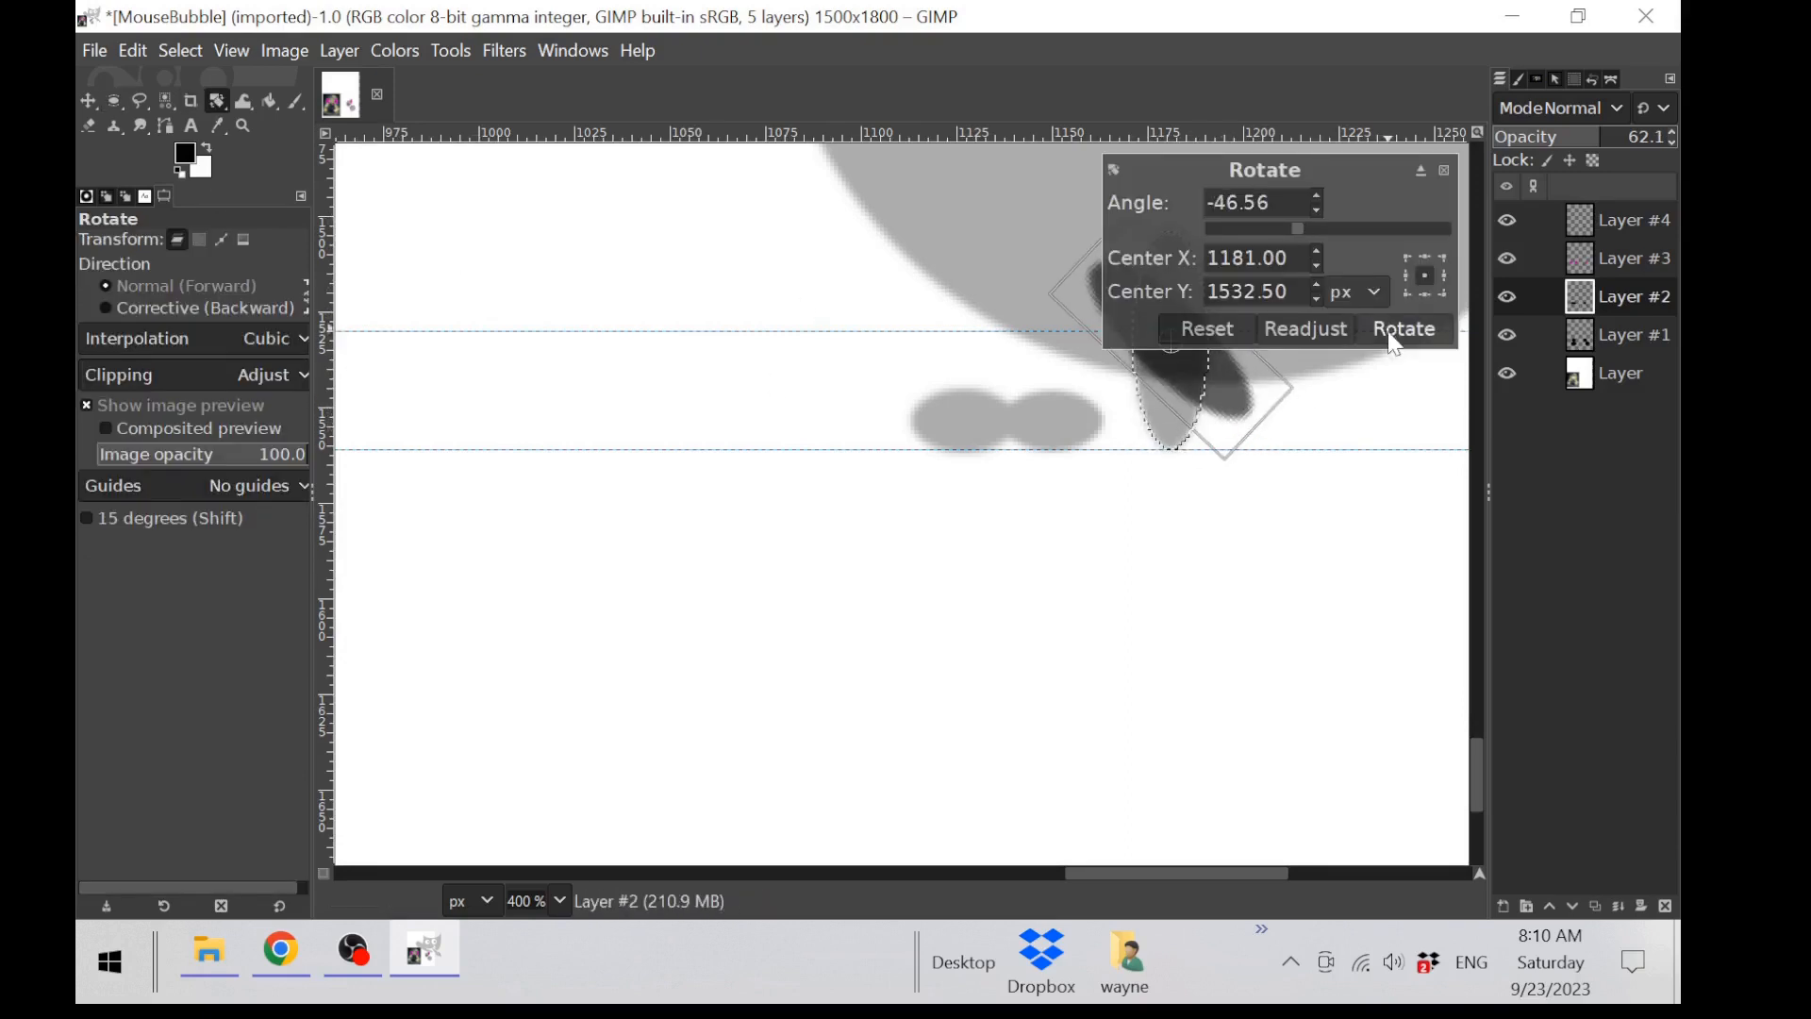
pyautogui.click(1403, 324)
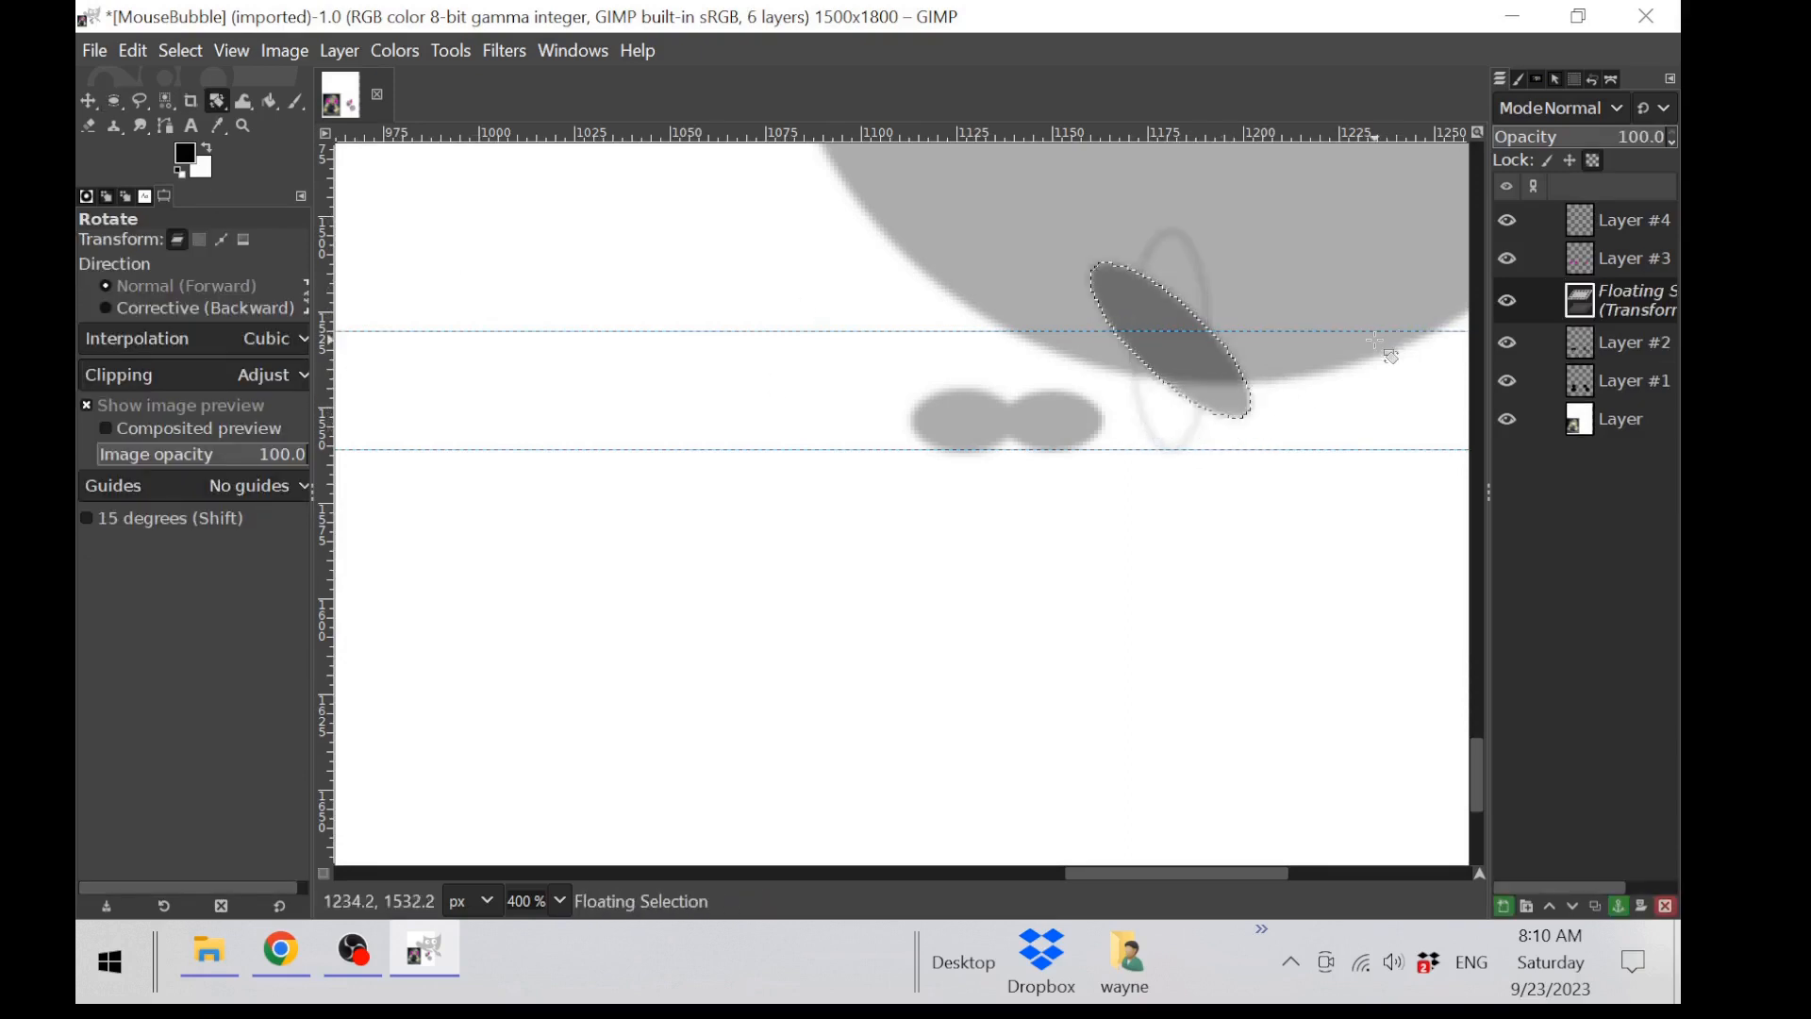
pyautogui.click(89, 101)
pyautogui.moveTo(1191, 331)
pyautogui.mouseDown()
pyautogui.moveTo(1162, 319)
pyautogui.moveTo(1165, 343)
pyautogui.mouseUp()
pyautogui.moveTo(1232, 393); pyautogui.dragTo(1097, 360)
pyautogui.scroll(5, 1367, 618)
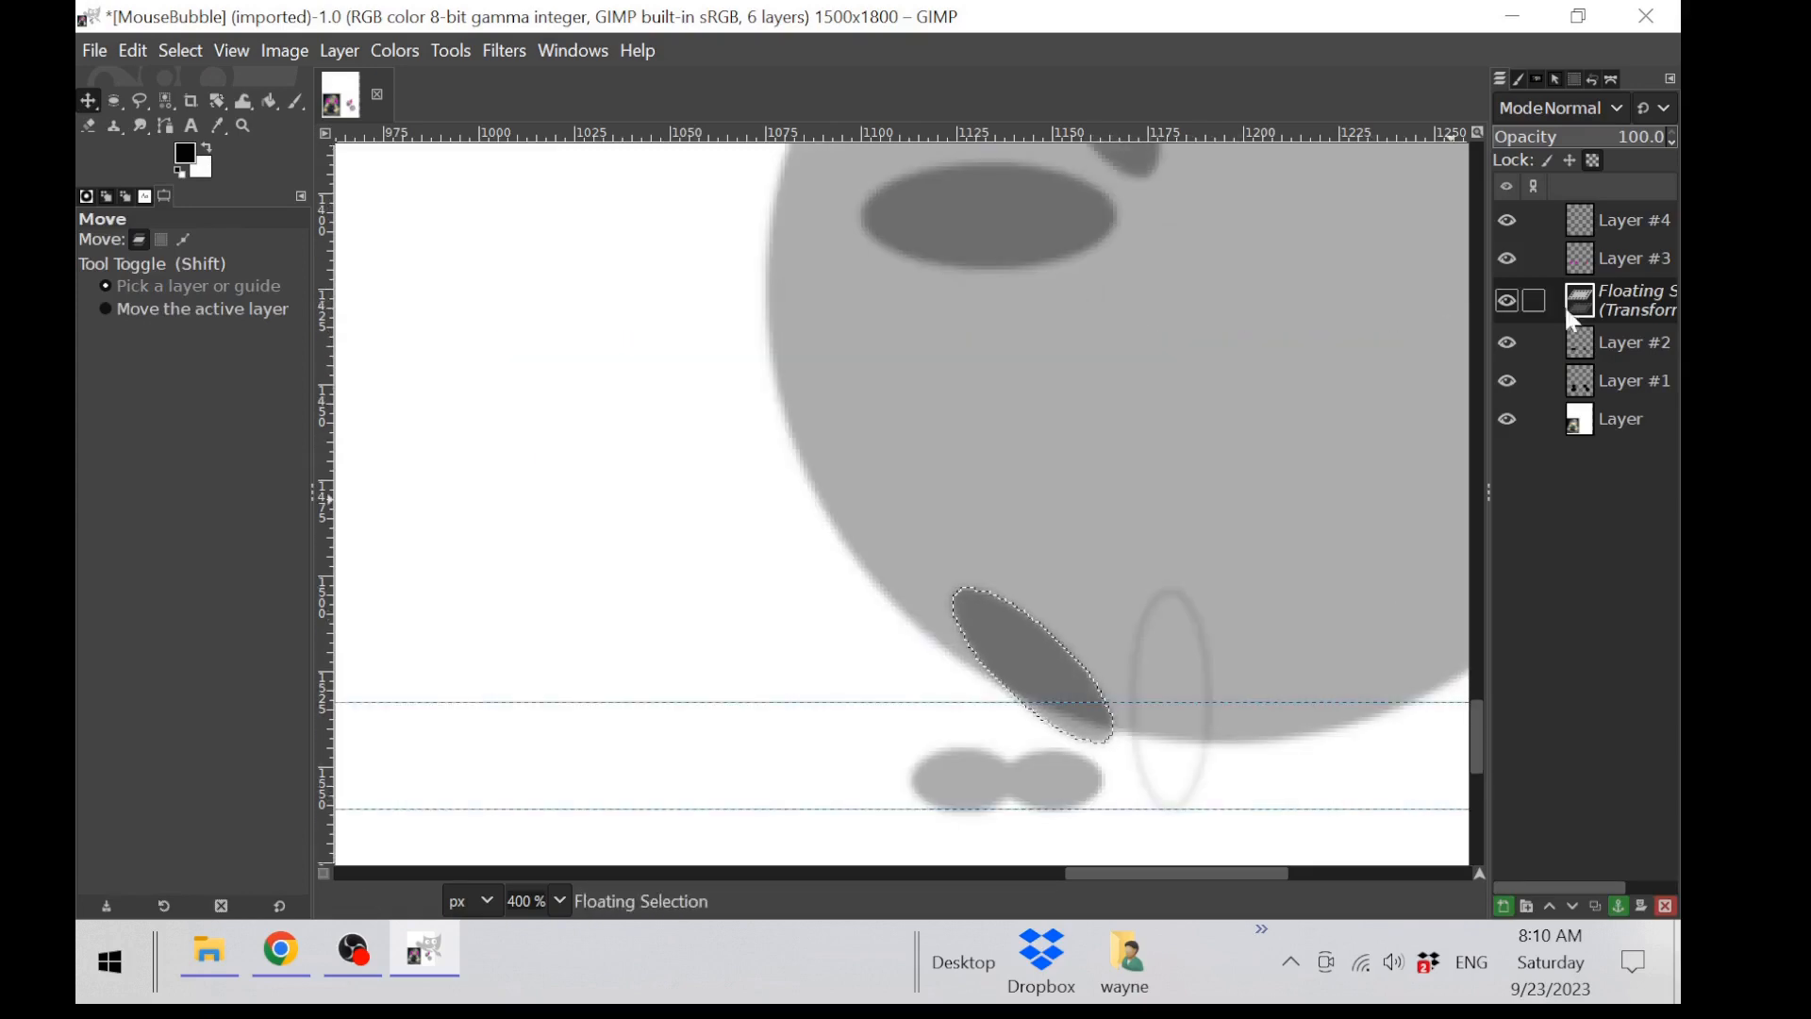
pyautogui.click(1619, 907)
# Step: Erase the leftover outline of the narrow ellipse from Layer #2 using an elliptical selection of about 40 × 82 px
pyautogui.click(1594, 220)
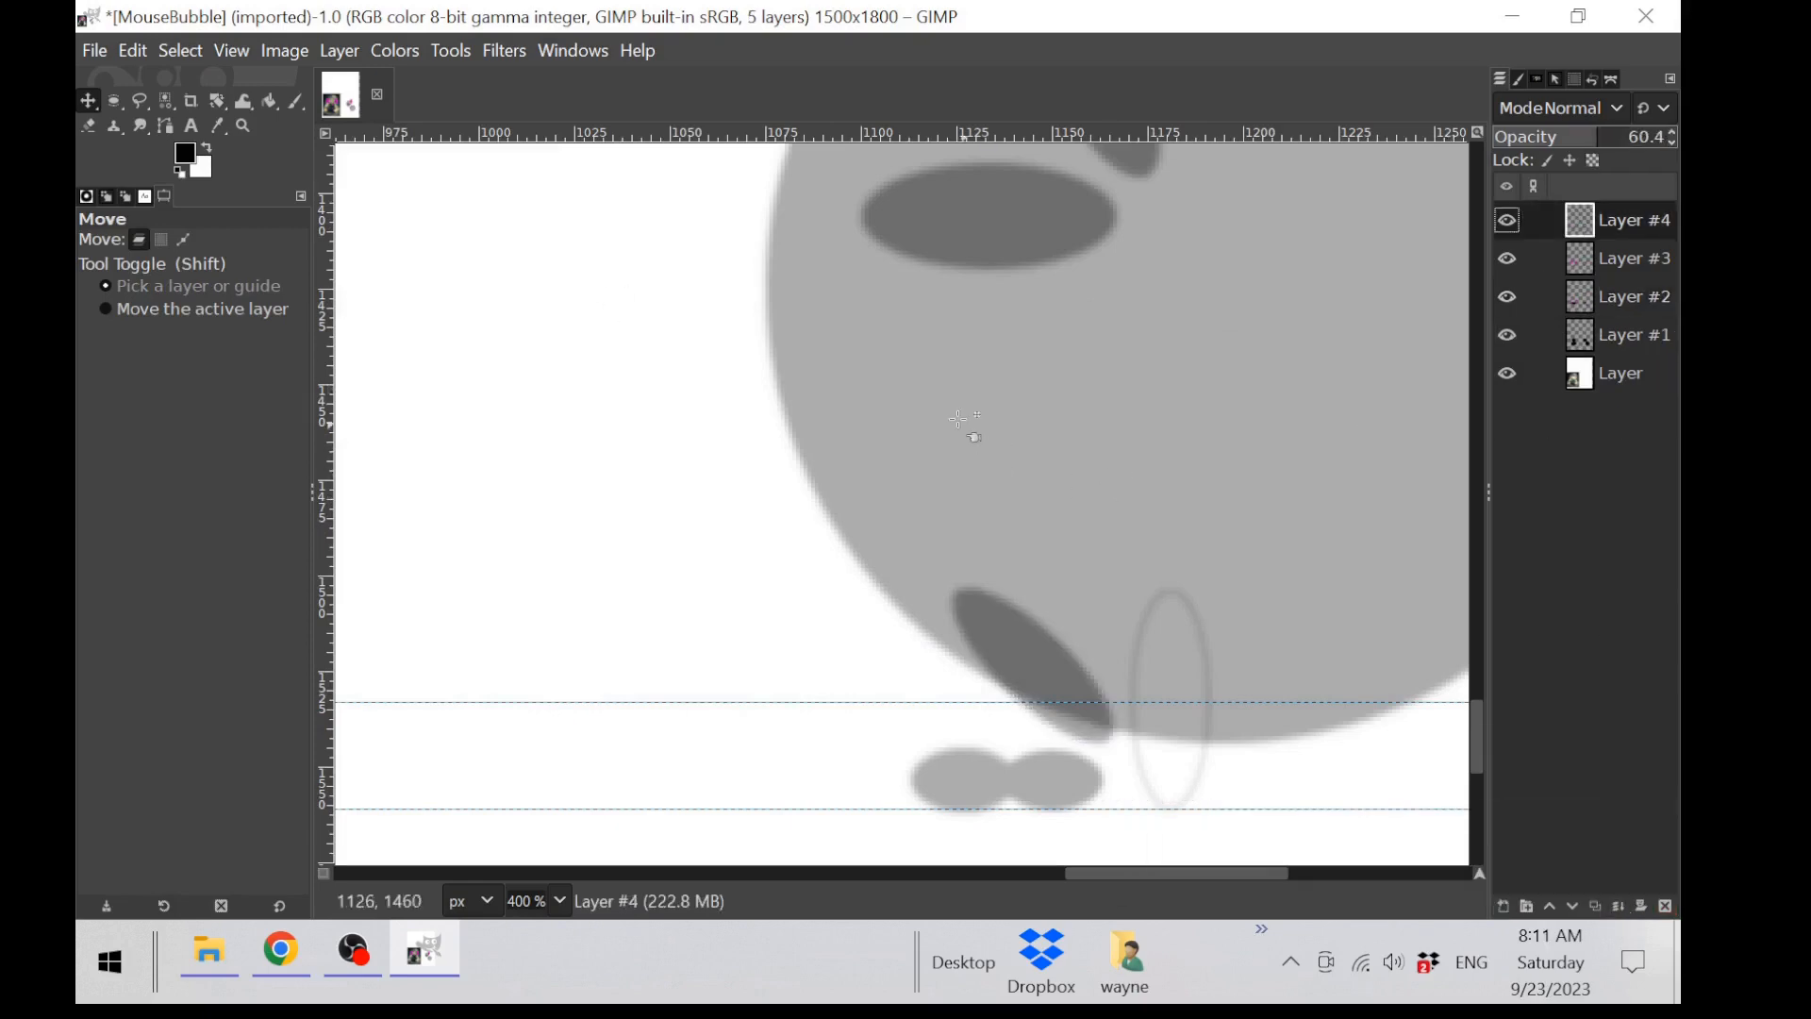
pyautogui.click(115, 100)
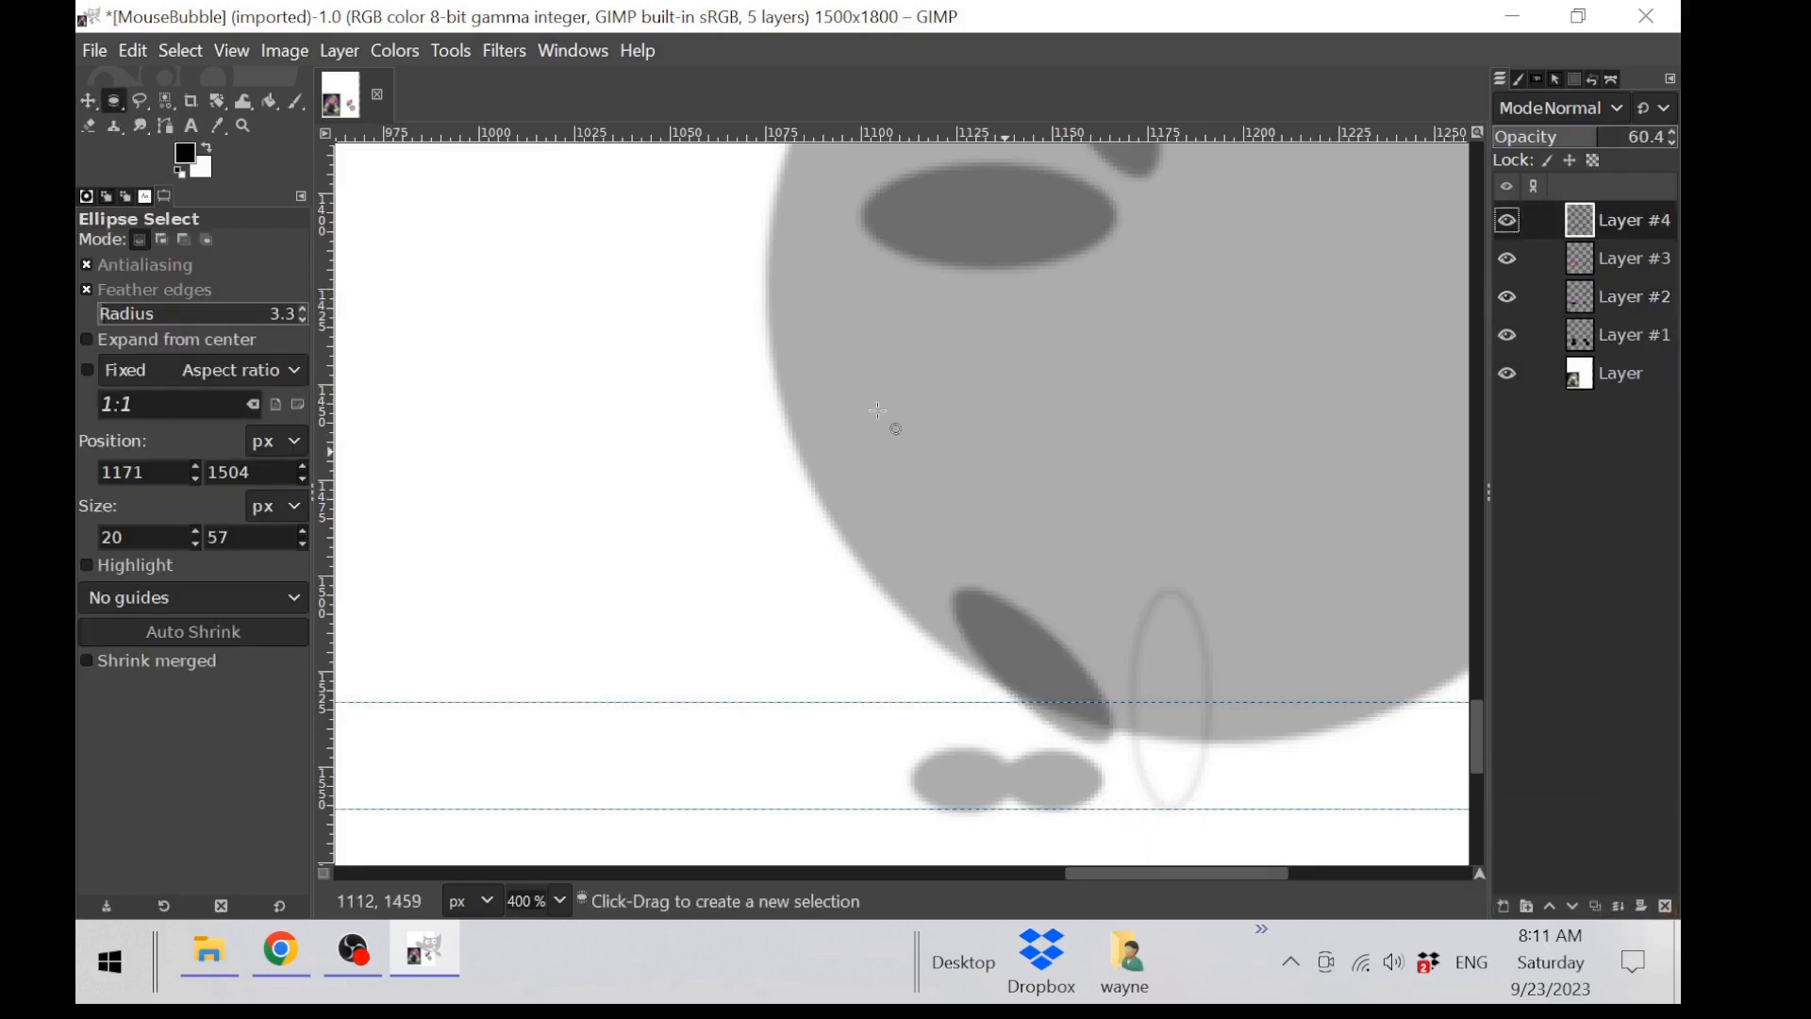
pyautogui.moveTo(1121, 549); pyautogui.dragTo(1275, 861)
pyautogui.click(1594, 298)
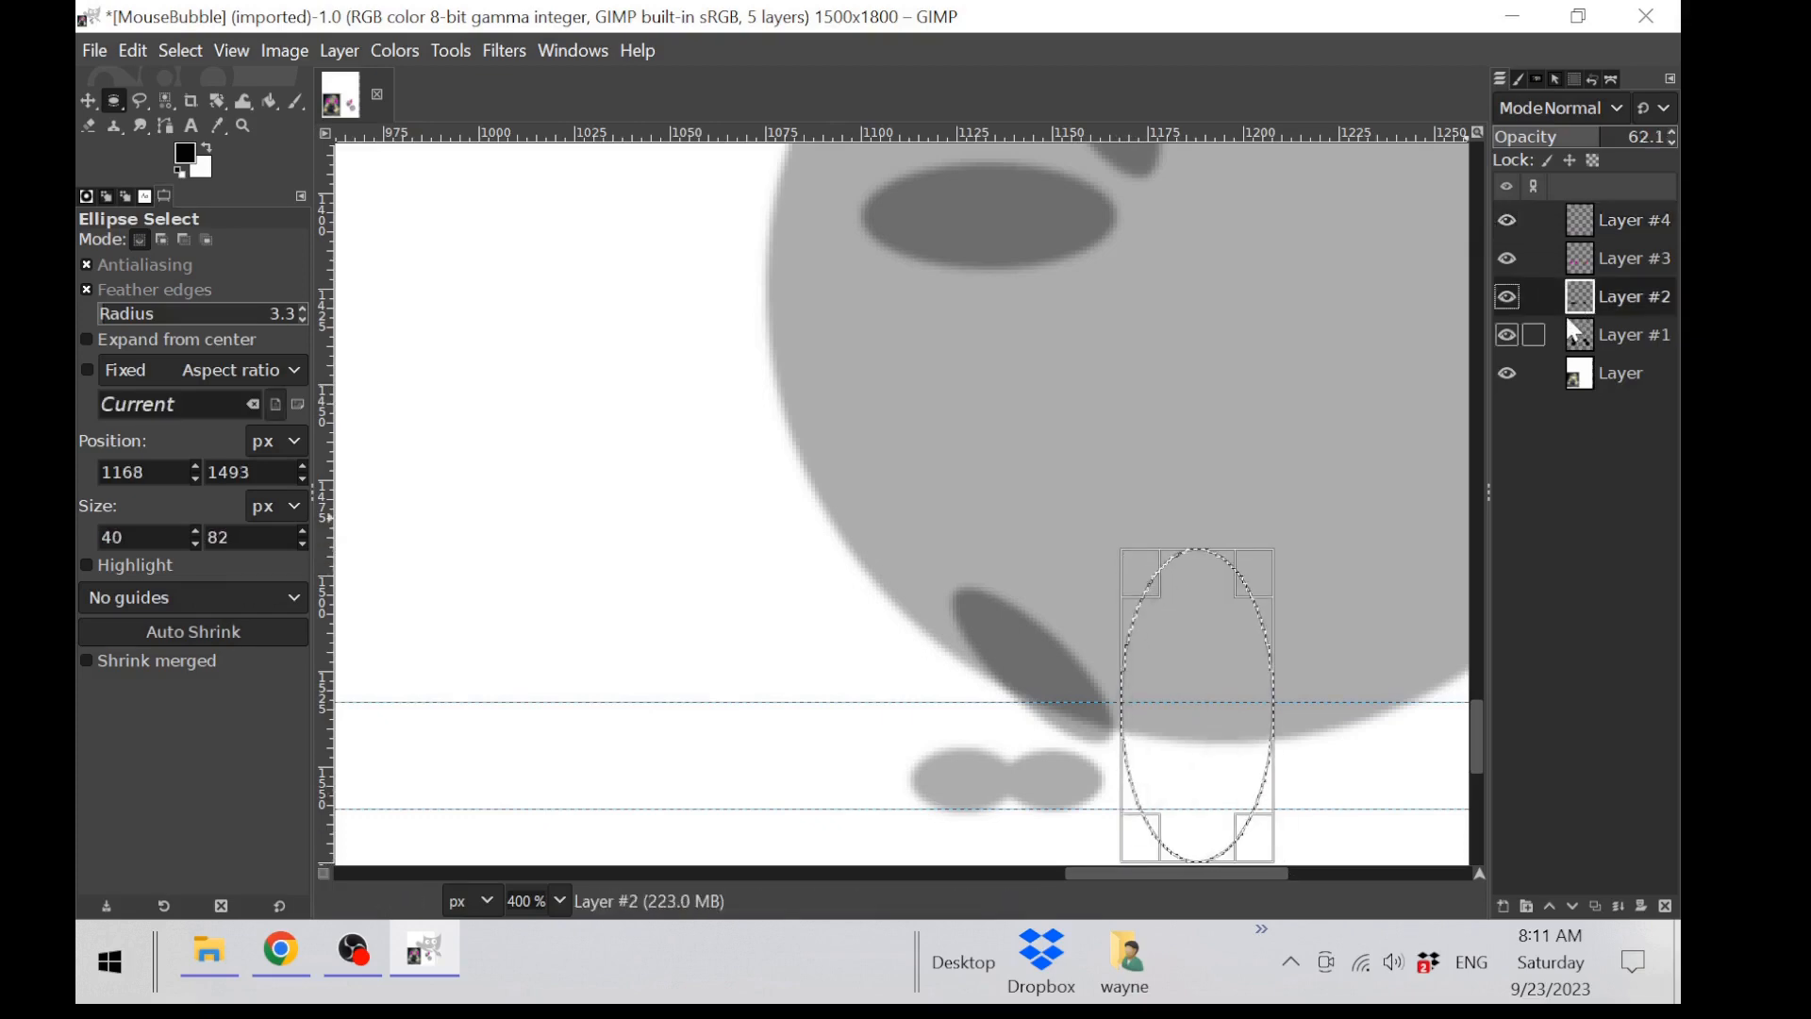
pyautogui.click(1192, 449)
# Step: On Layer #4, draw a 64 × 25 px elliptical selection just above the tilted ellipse and fill it with black
pyautogui.click(1585, 229)
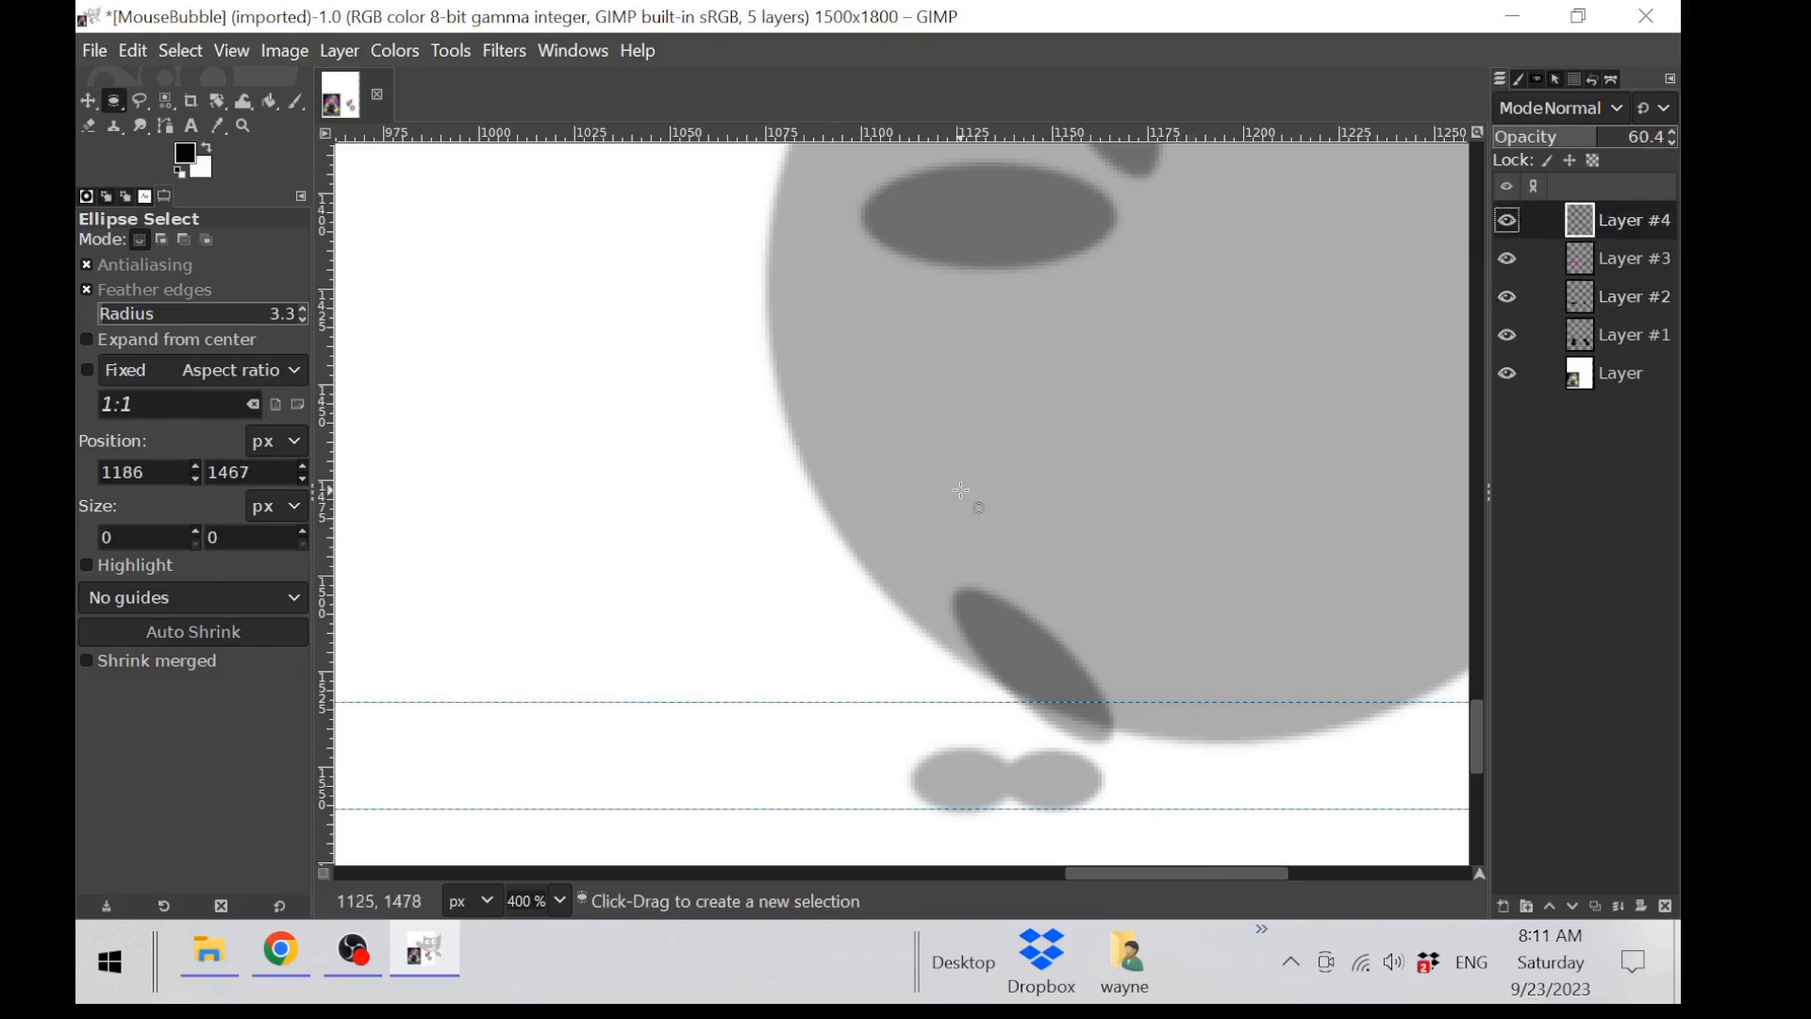
pyautogui.moveTo(989, 492); pyautogui.dragTo(1219, 585)
pyautogui.moveTo(1000, 547); pyautogui.dragTo(988, 547)
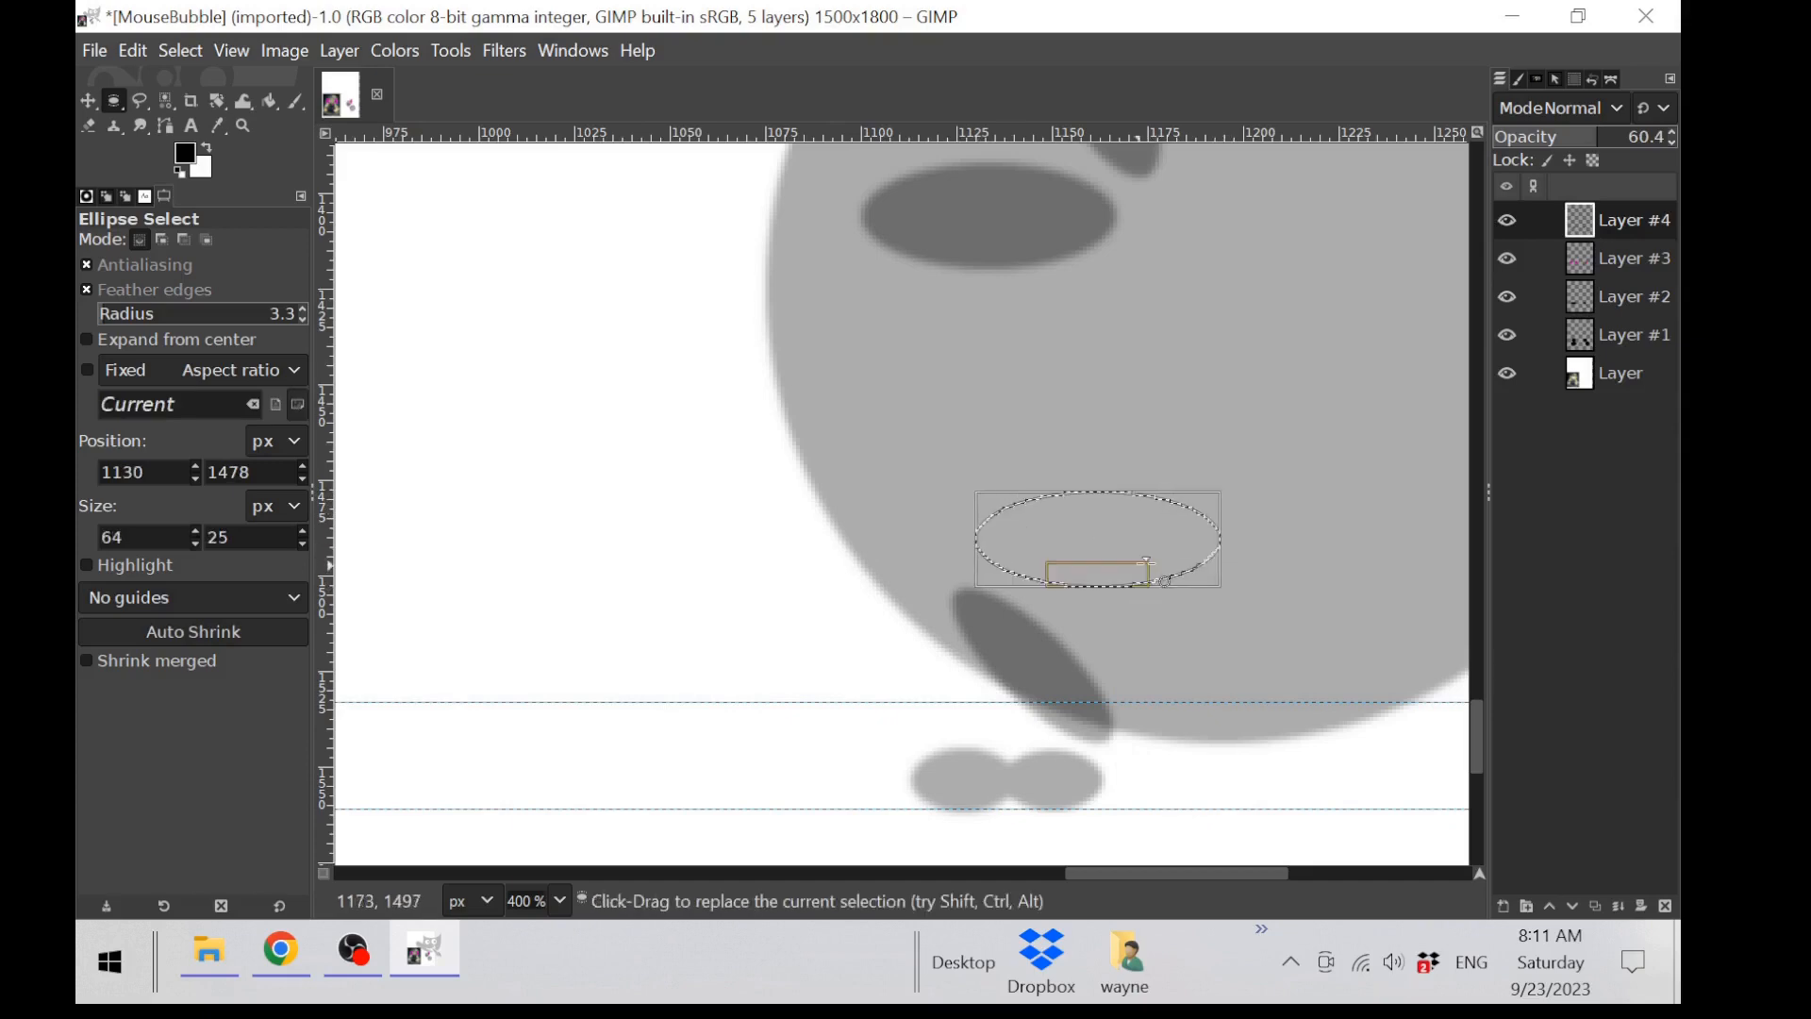
pyautogui.press('Return')
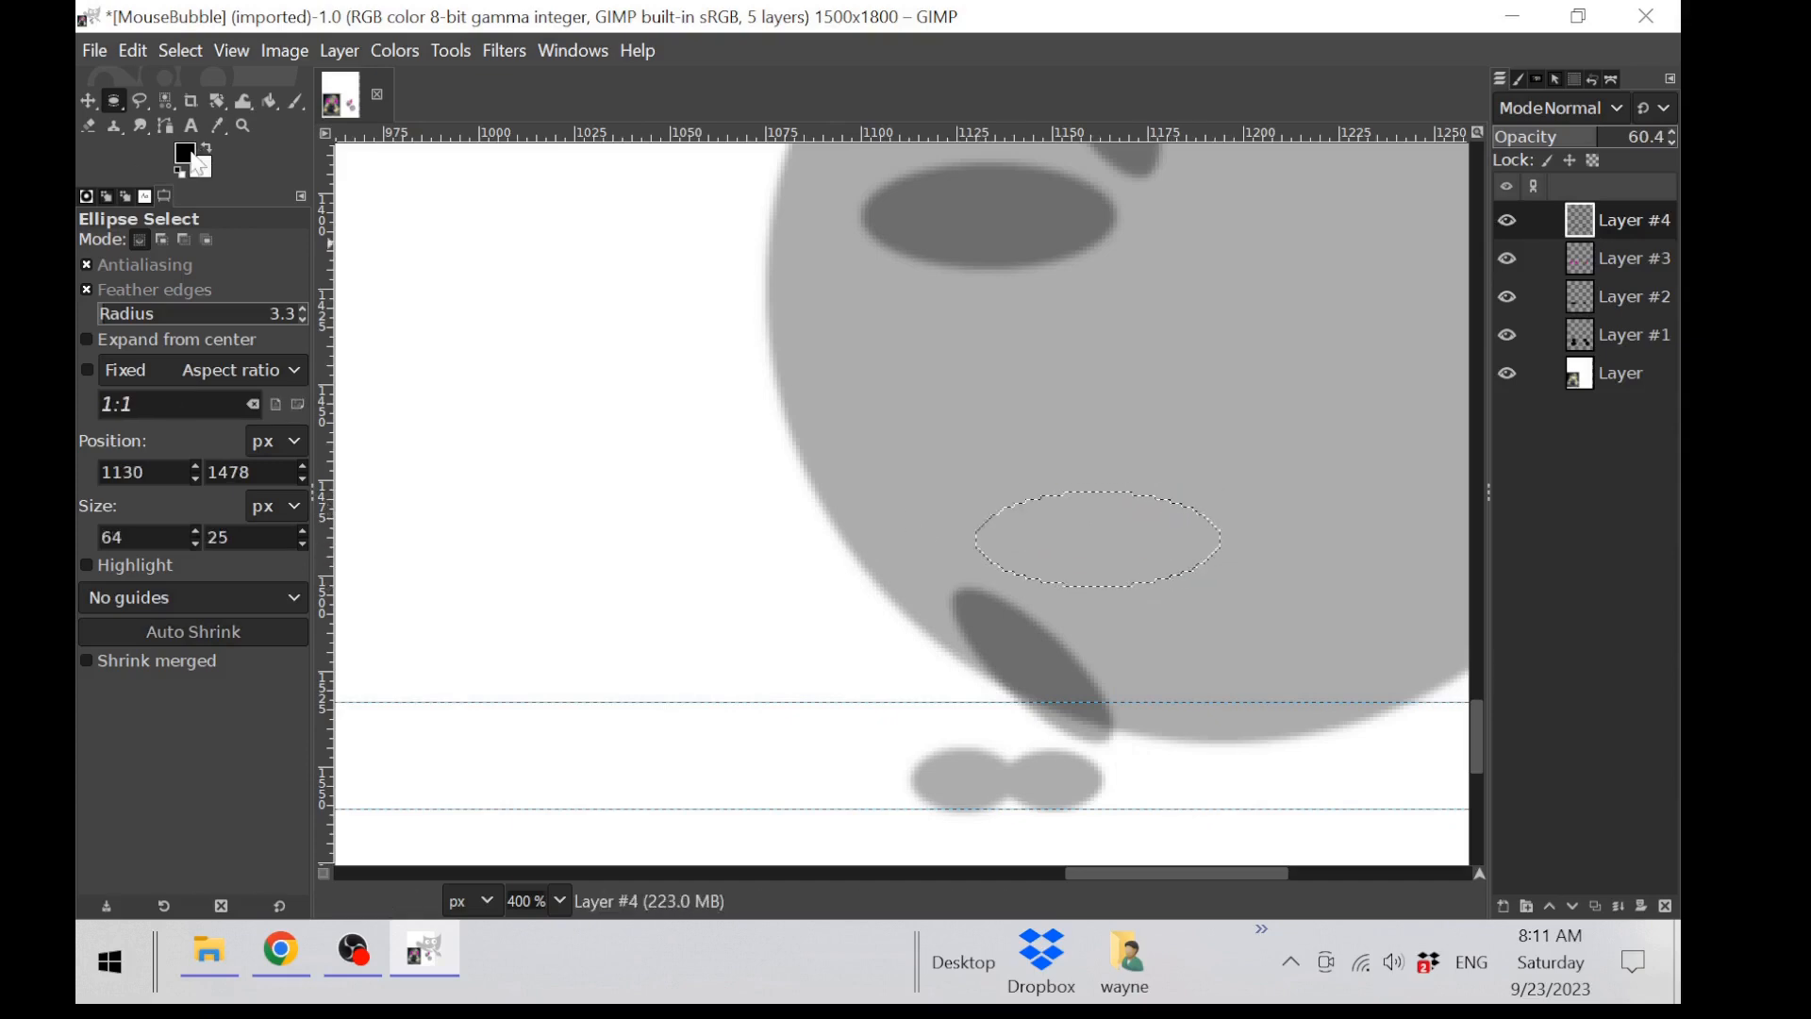
pyautogui.moveTo(184, 153); pyautogui.dragTo(1041, 538)
# Step: On Layer #4, draw a circular selection of about 171 × 171 px around the leg and foot ellipses
pyautogui.scroll(-3, 787, 467)
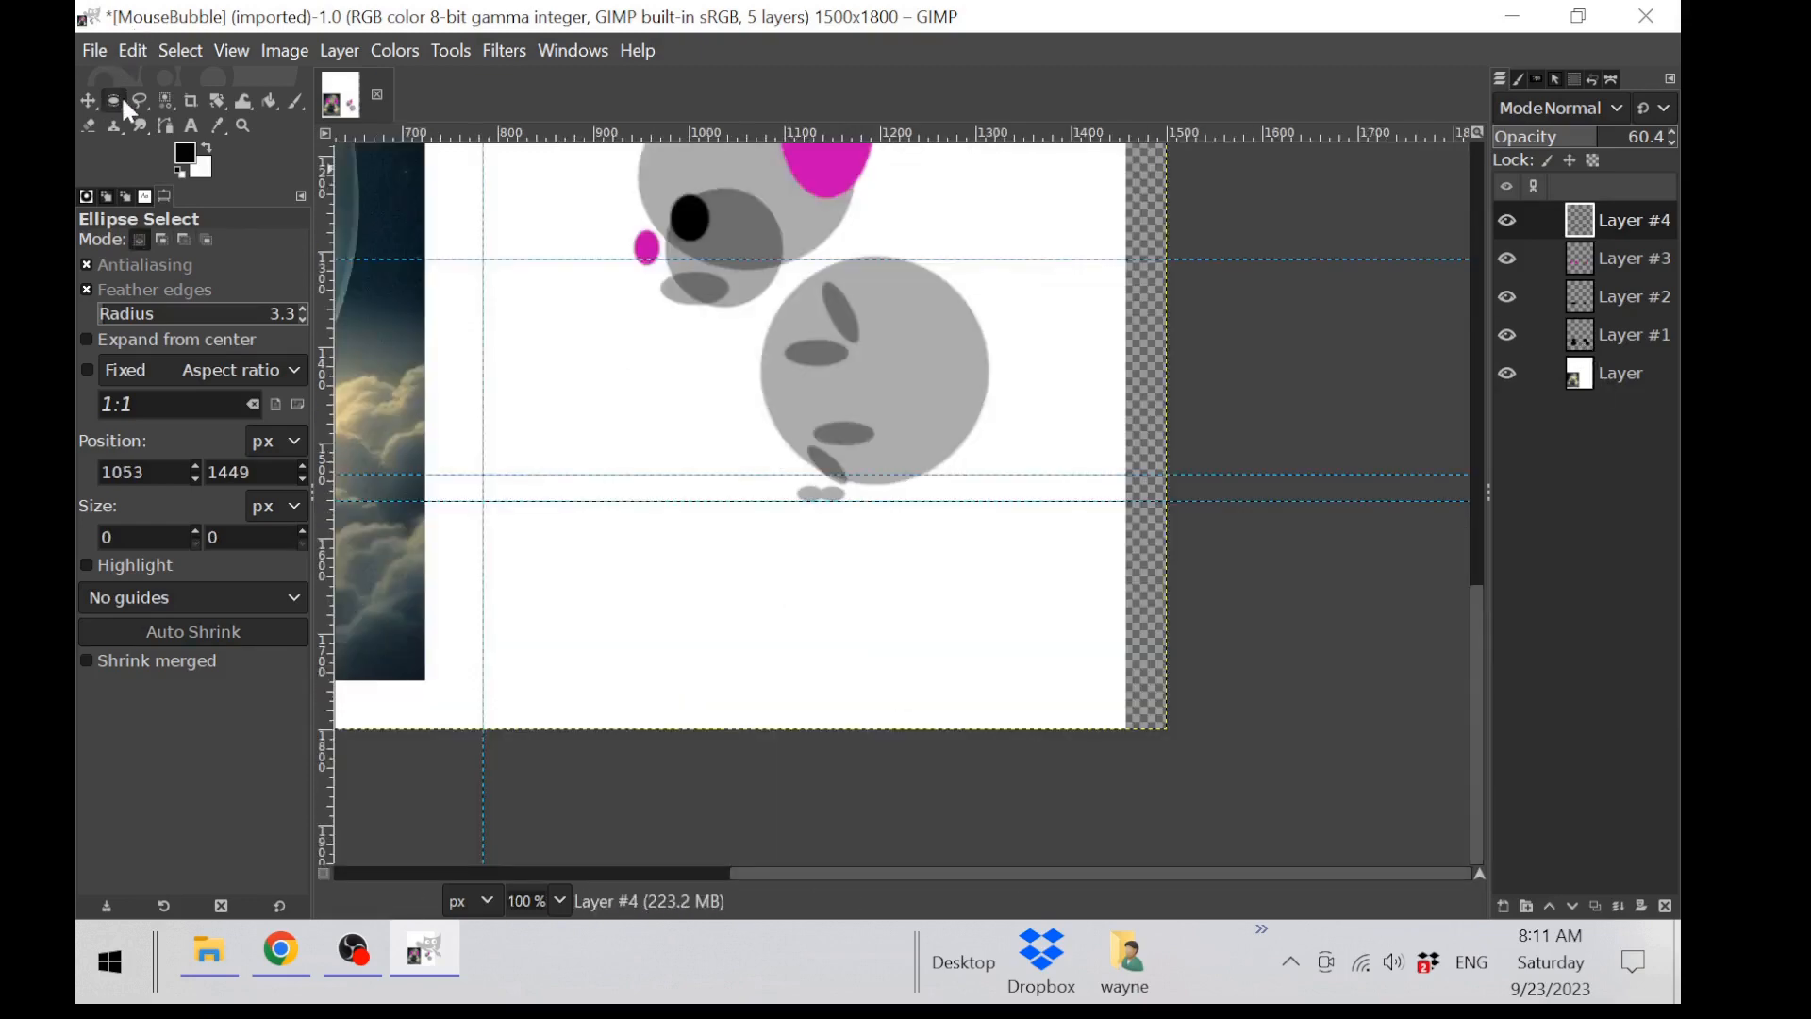
pyautogui.moveTo(760, 403); pyautogui.dragTo(923, 565)
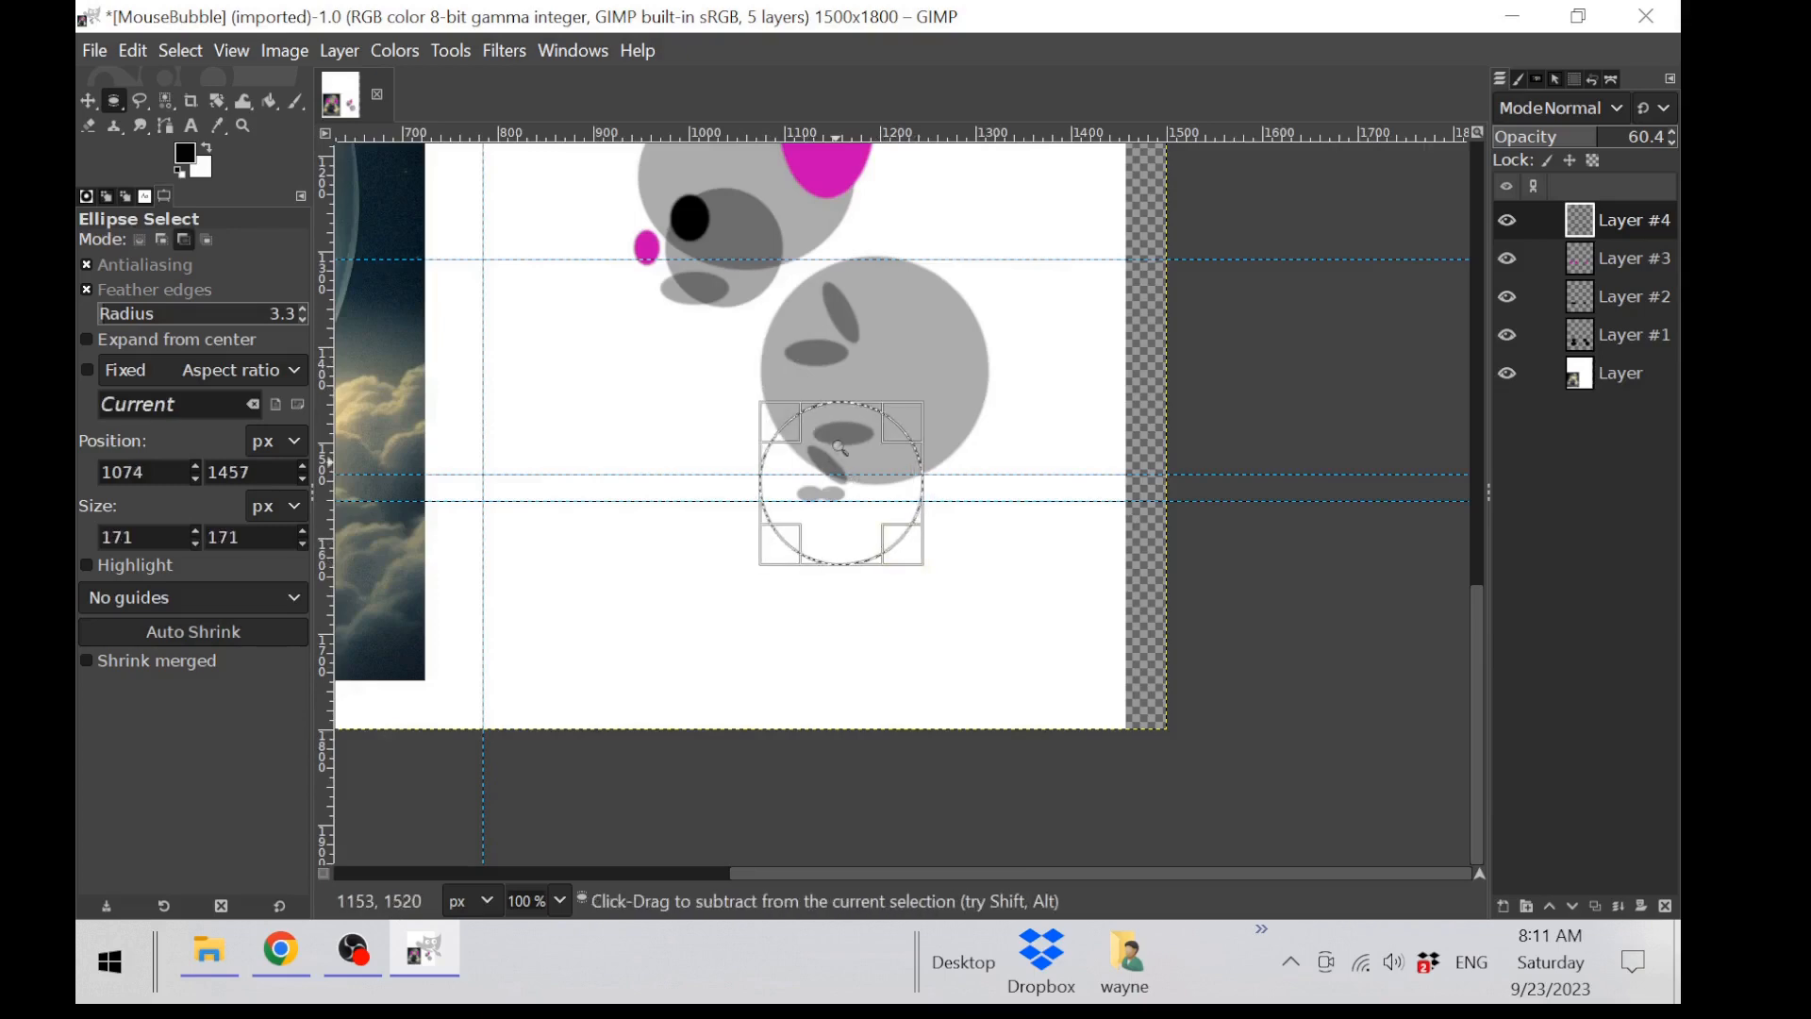
pyautogui.scroll(3, 840, 447)
pyautogui.press('m')
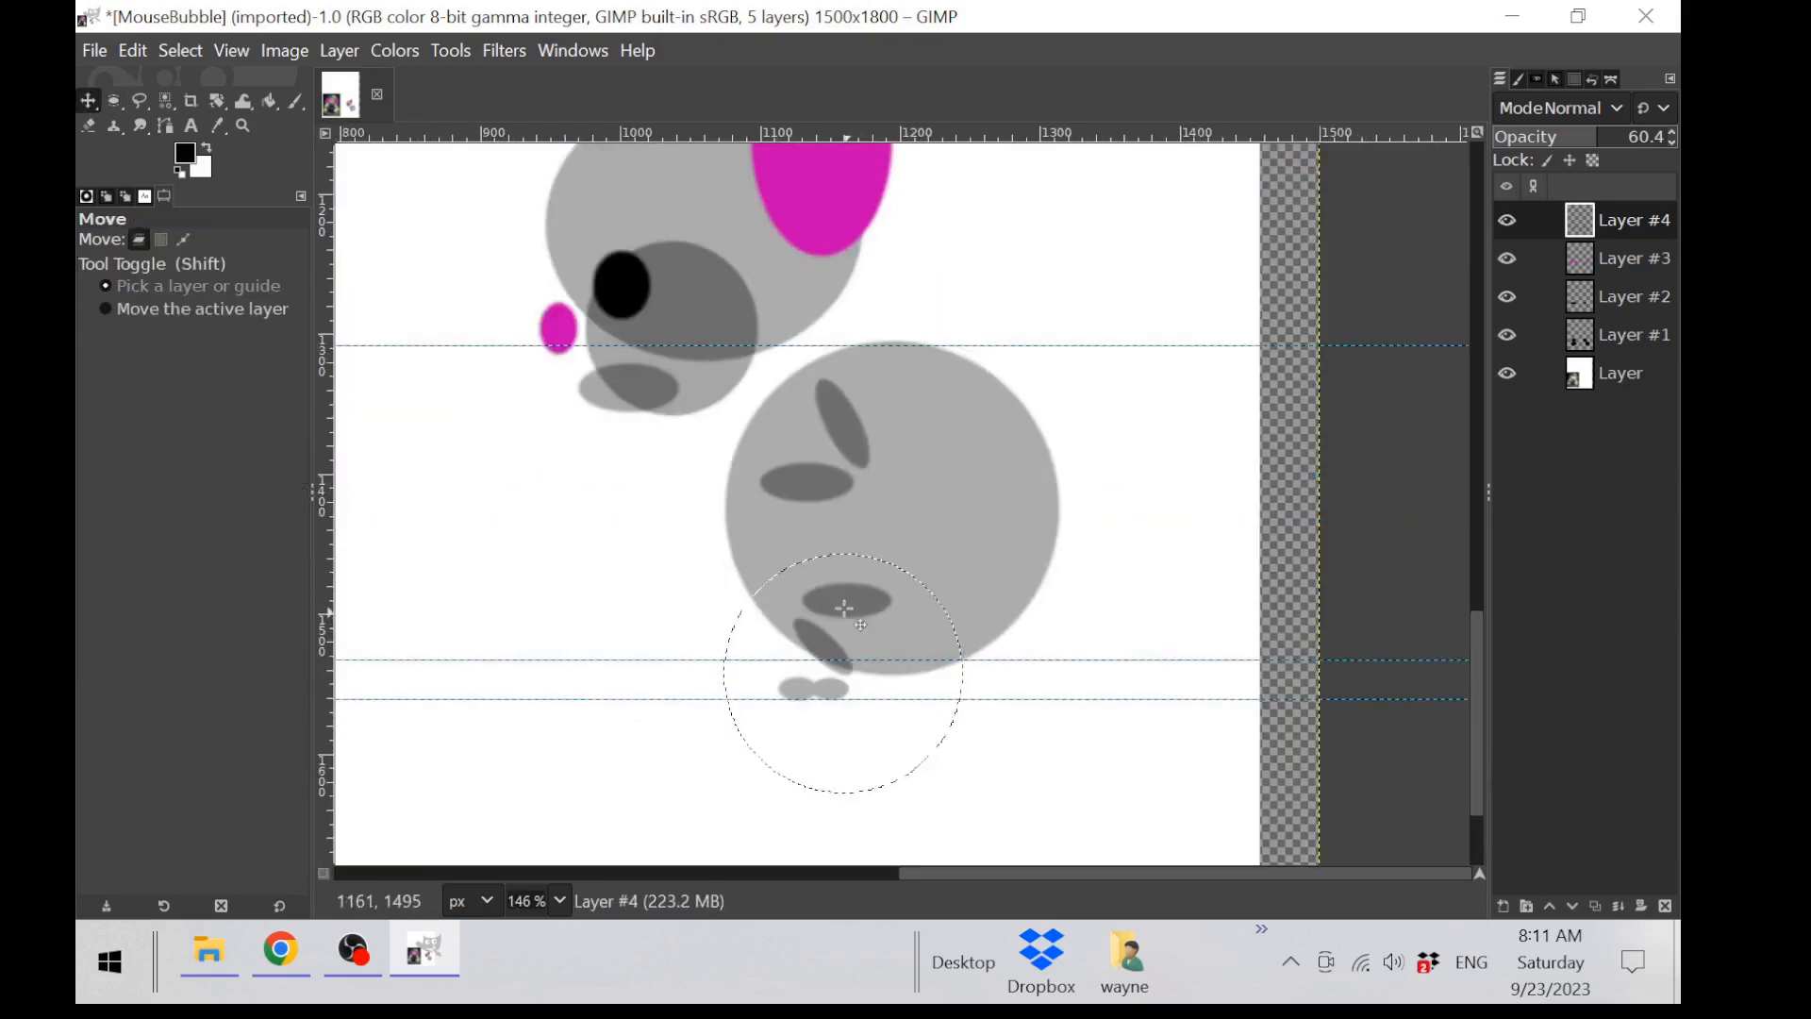
pyautogui.moveTo(846, 609); pyautogui.dragTo(882, 604)
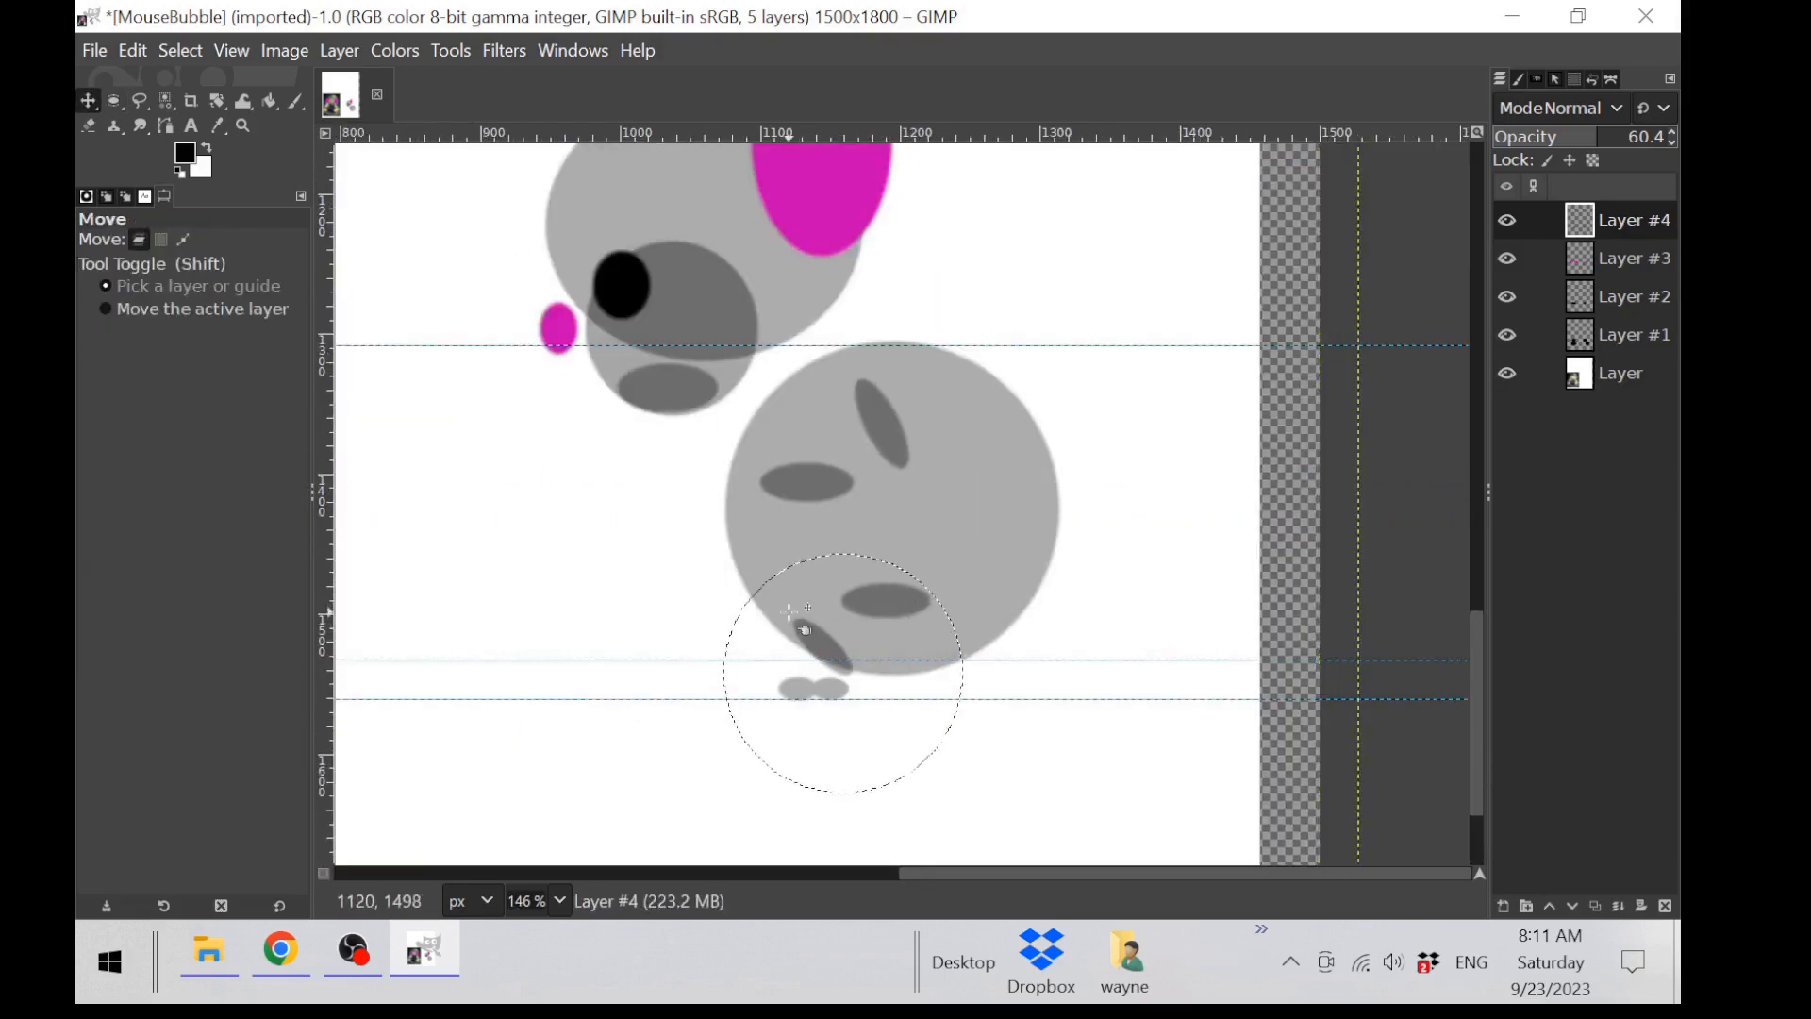
pyautogui.hotkey('ctrl', 'z')
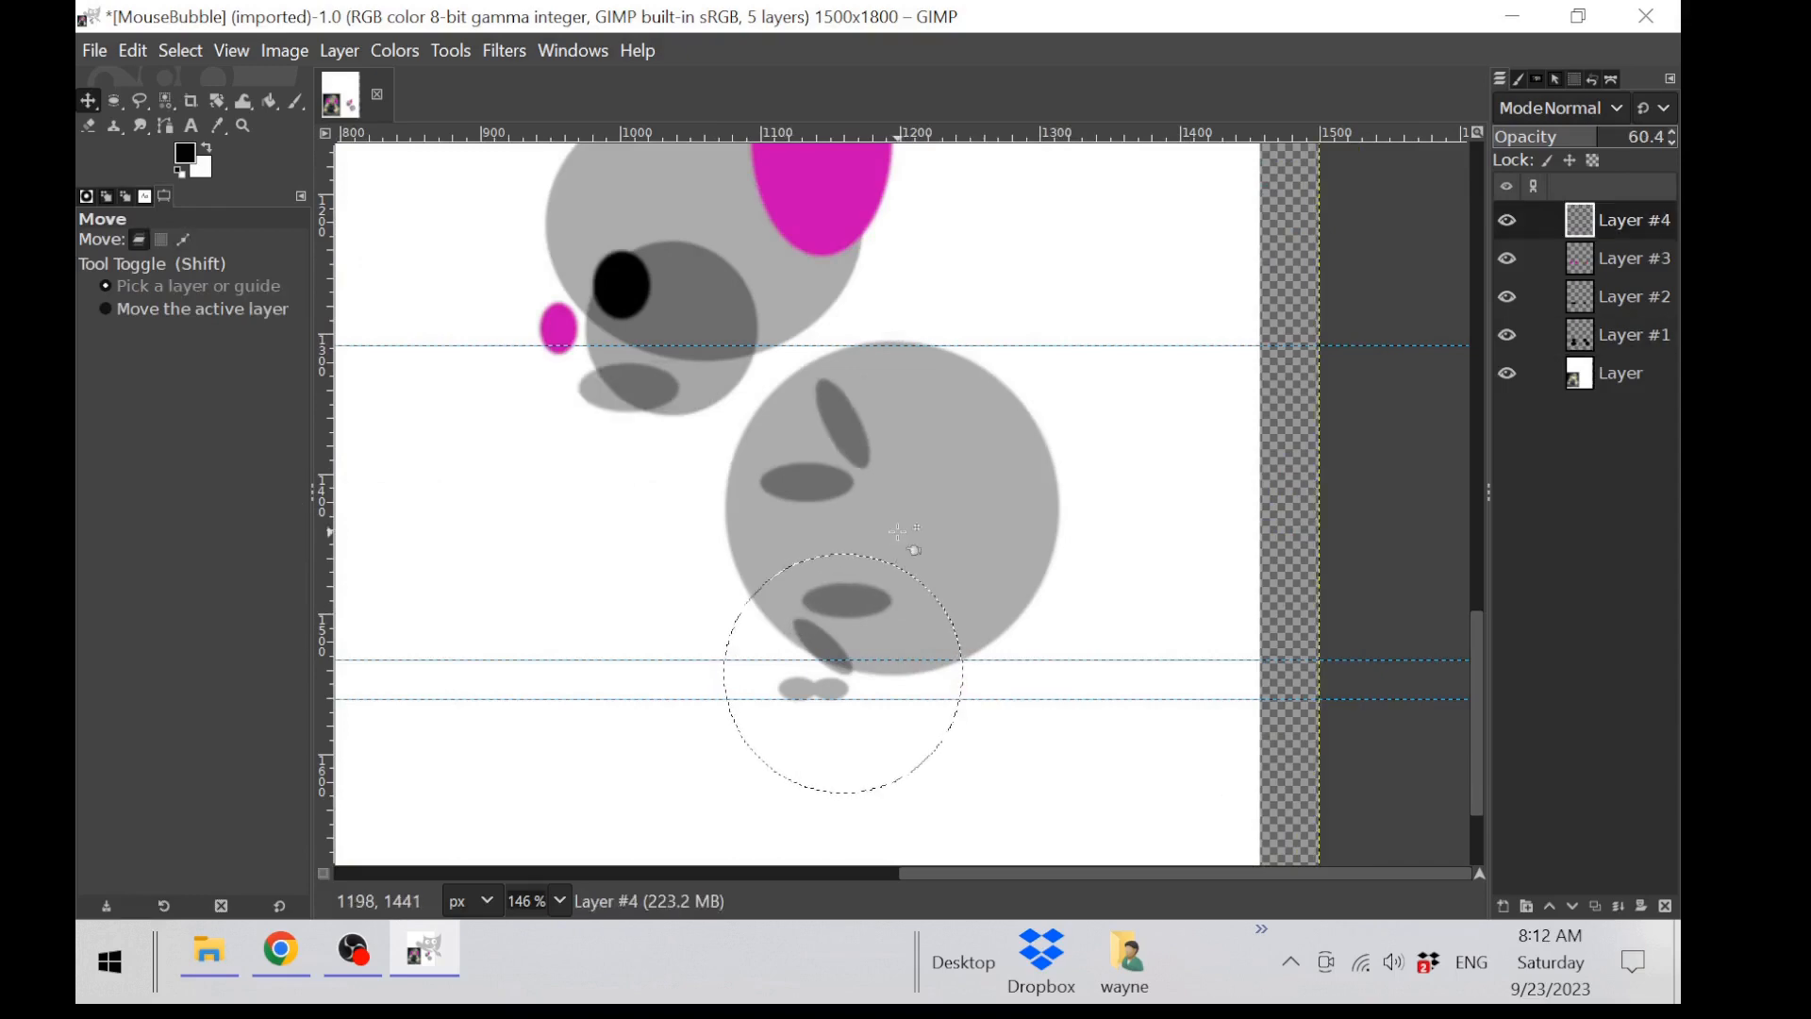
# Step: Cut and paste the horizontal leg ellipse, move it toward the middle of the body circle and anchor it on Layer #4
pyautogui.hotkey('ctrl', 'x')
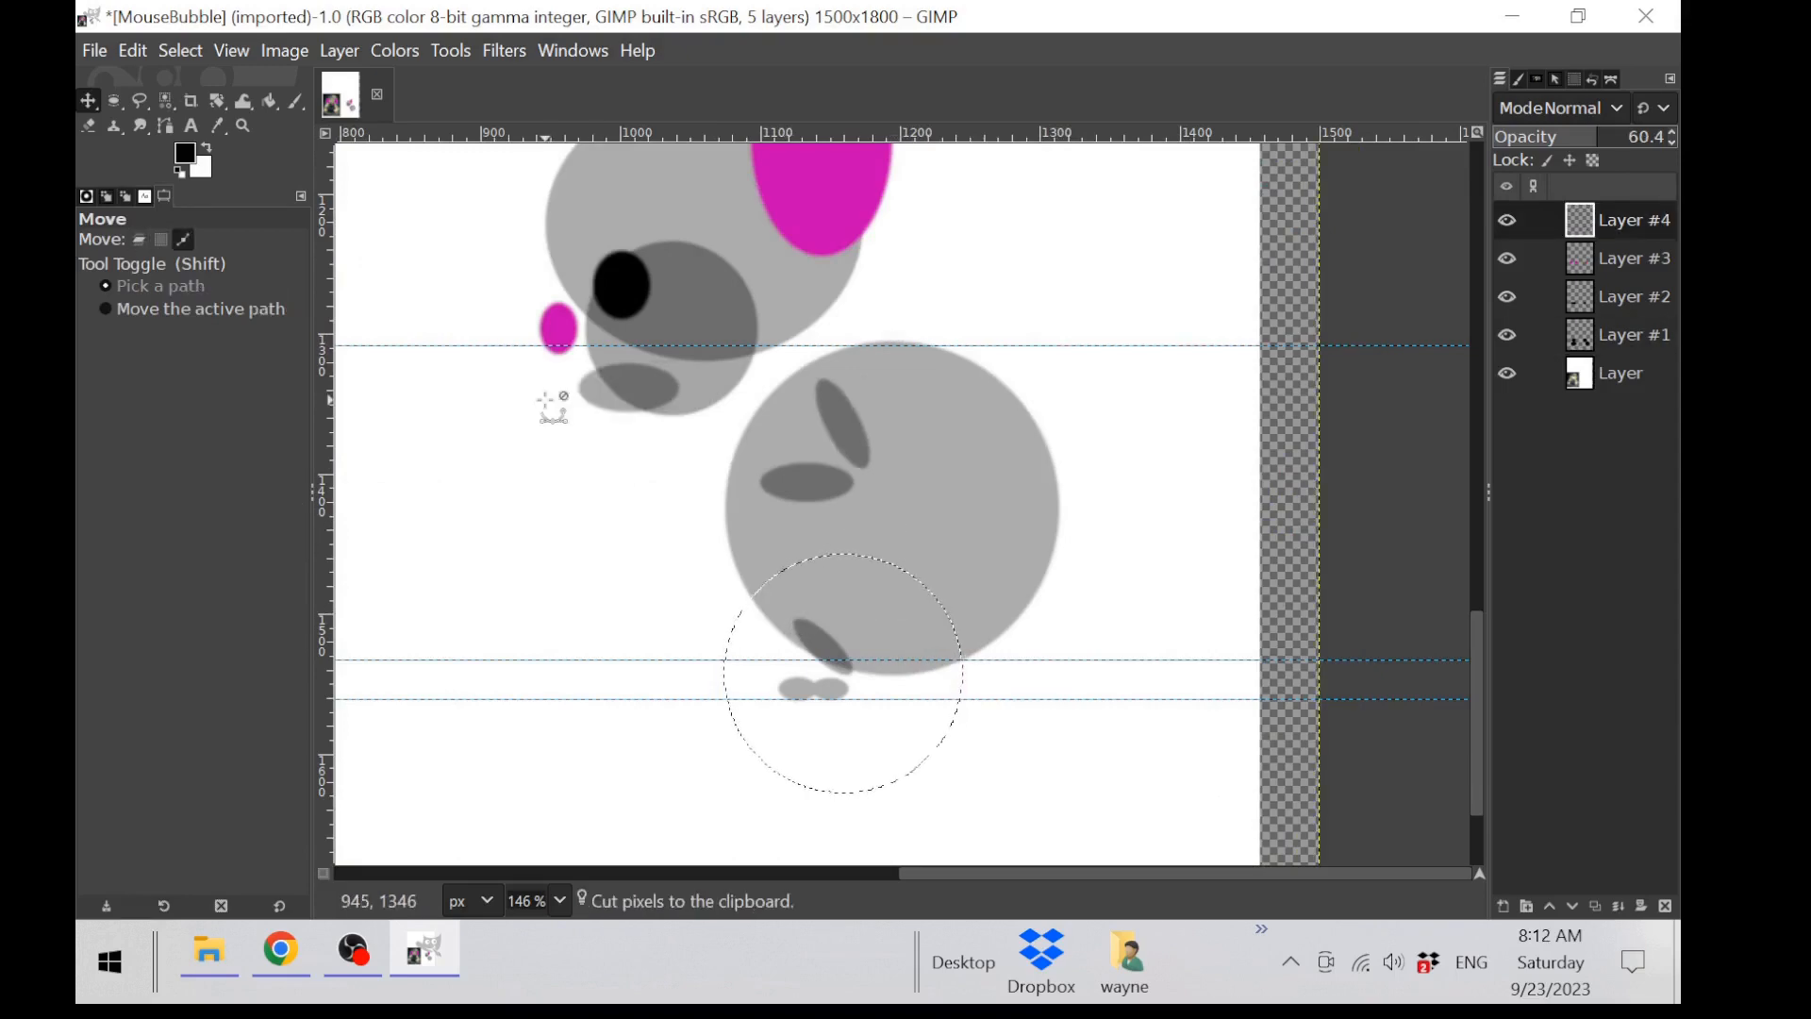
pyautogui.hotkey('ctrl', 'v')
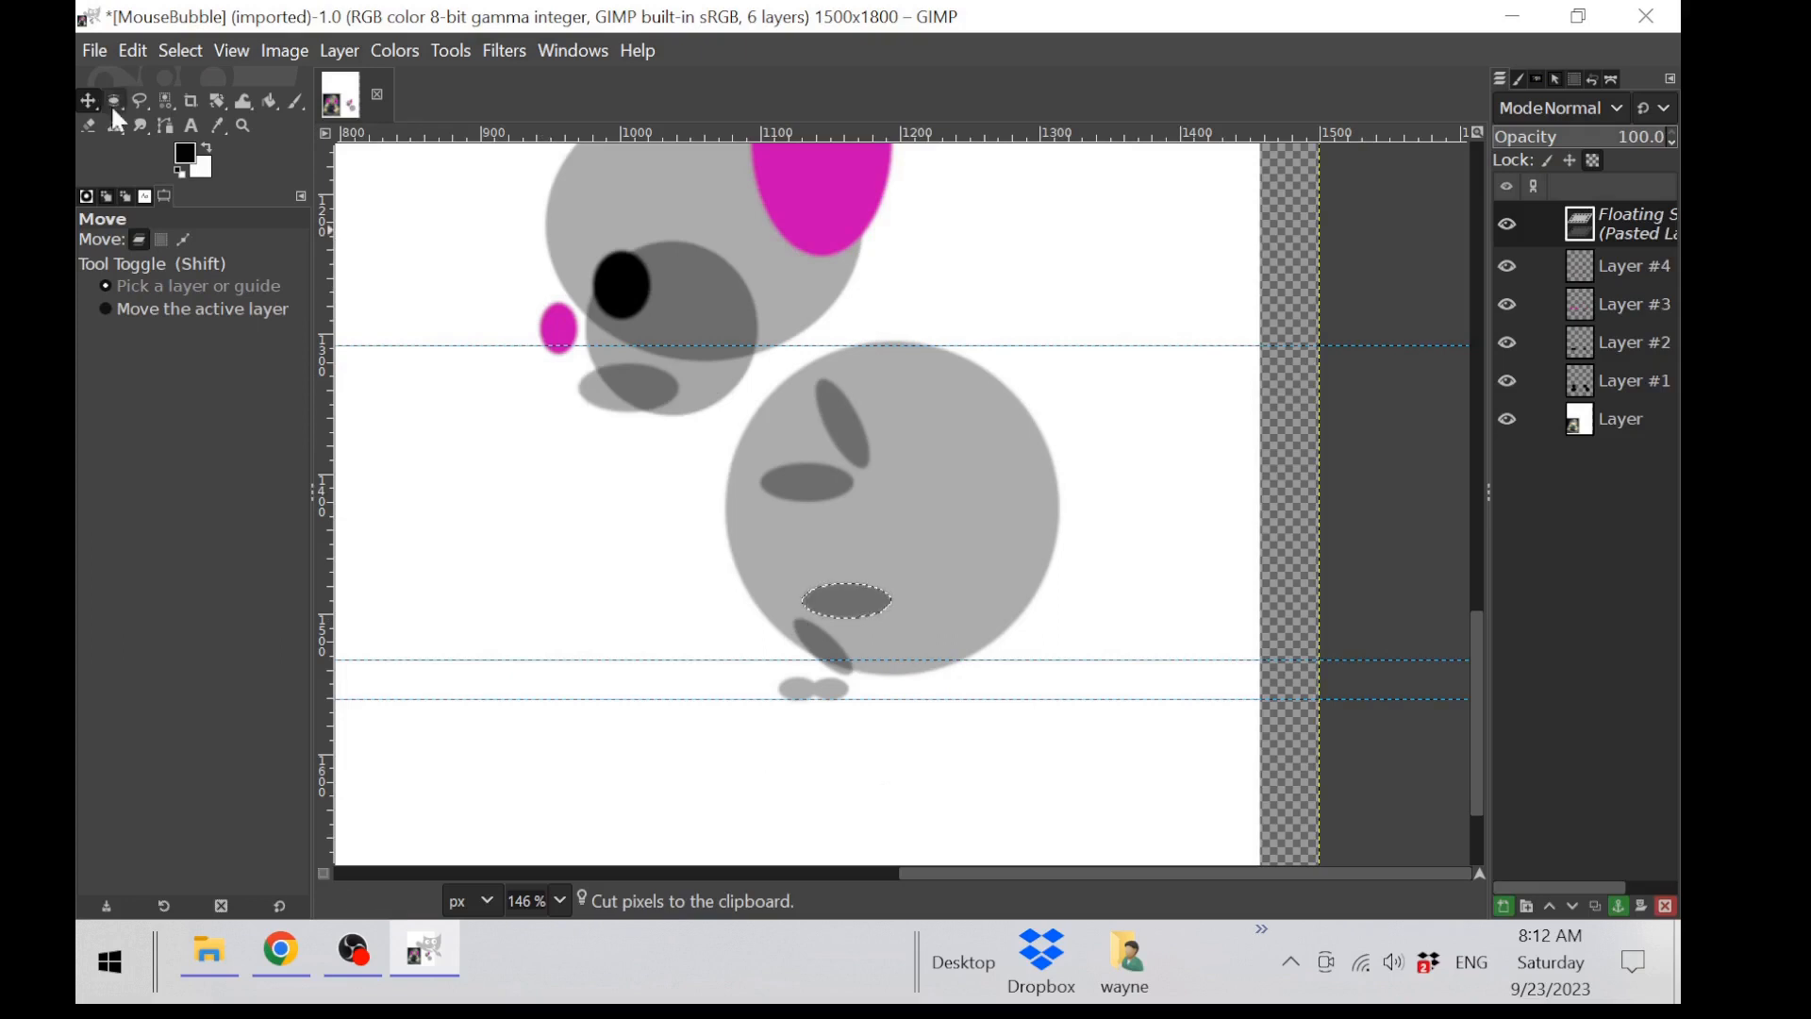
pyautogui.moveTo(862, 599); pyautogui.dragTo(938, 604)
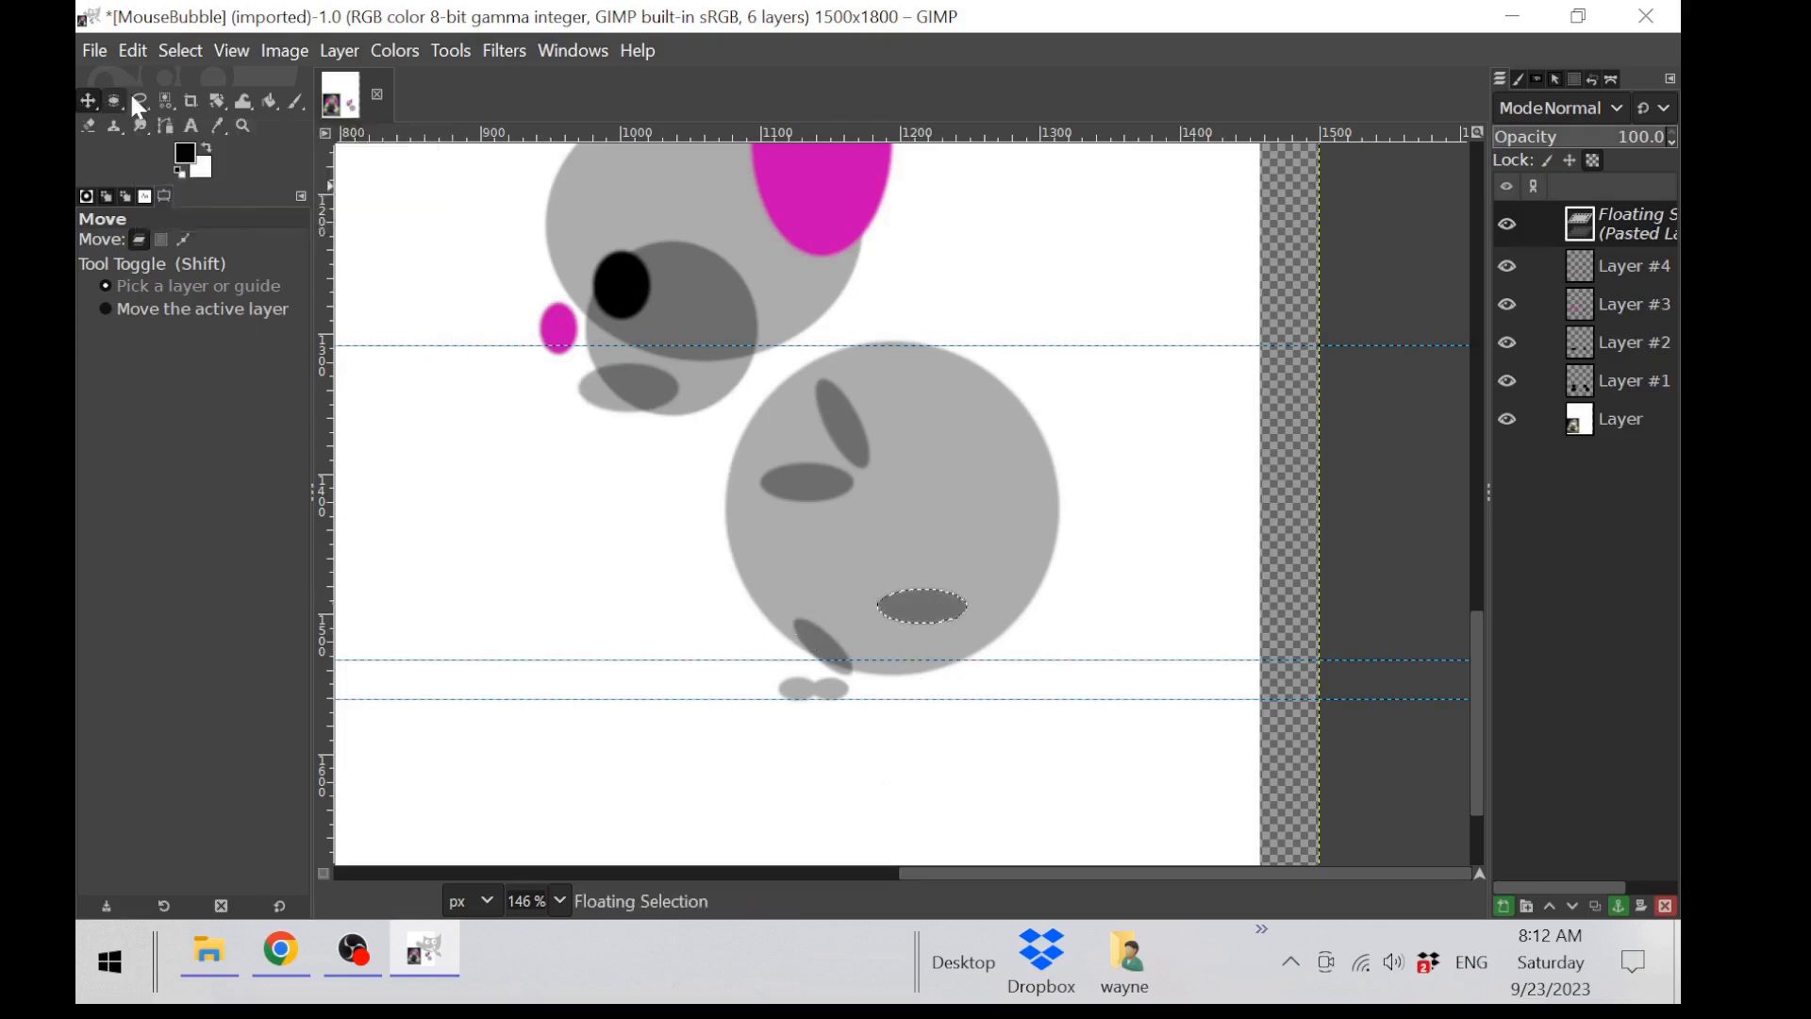
pyautogui.hotkey('ctrl', 'h')
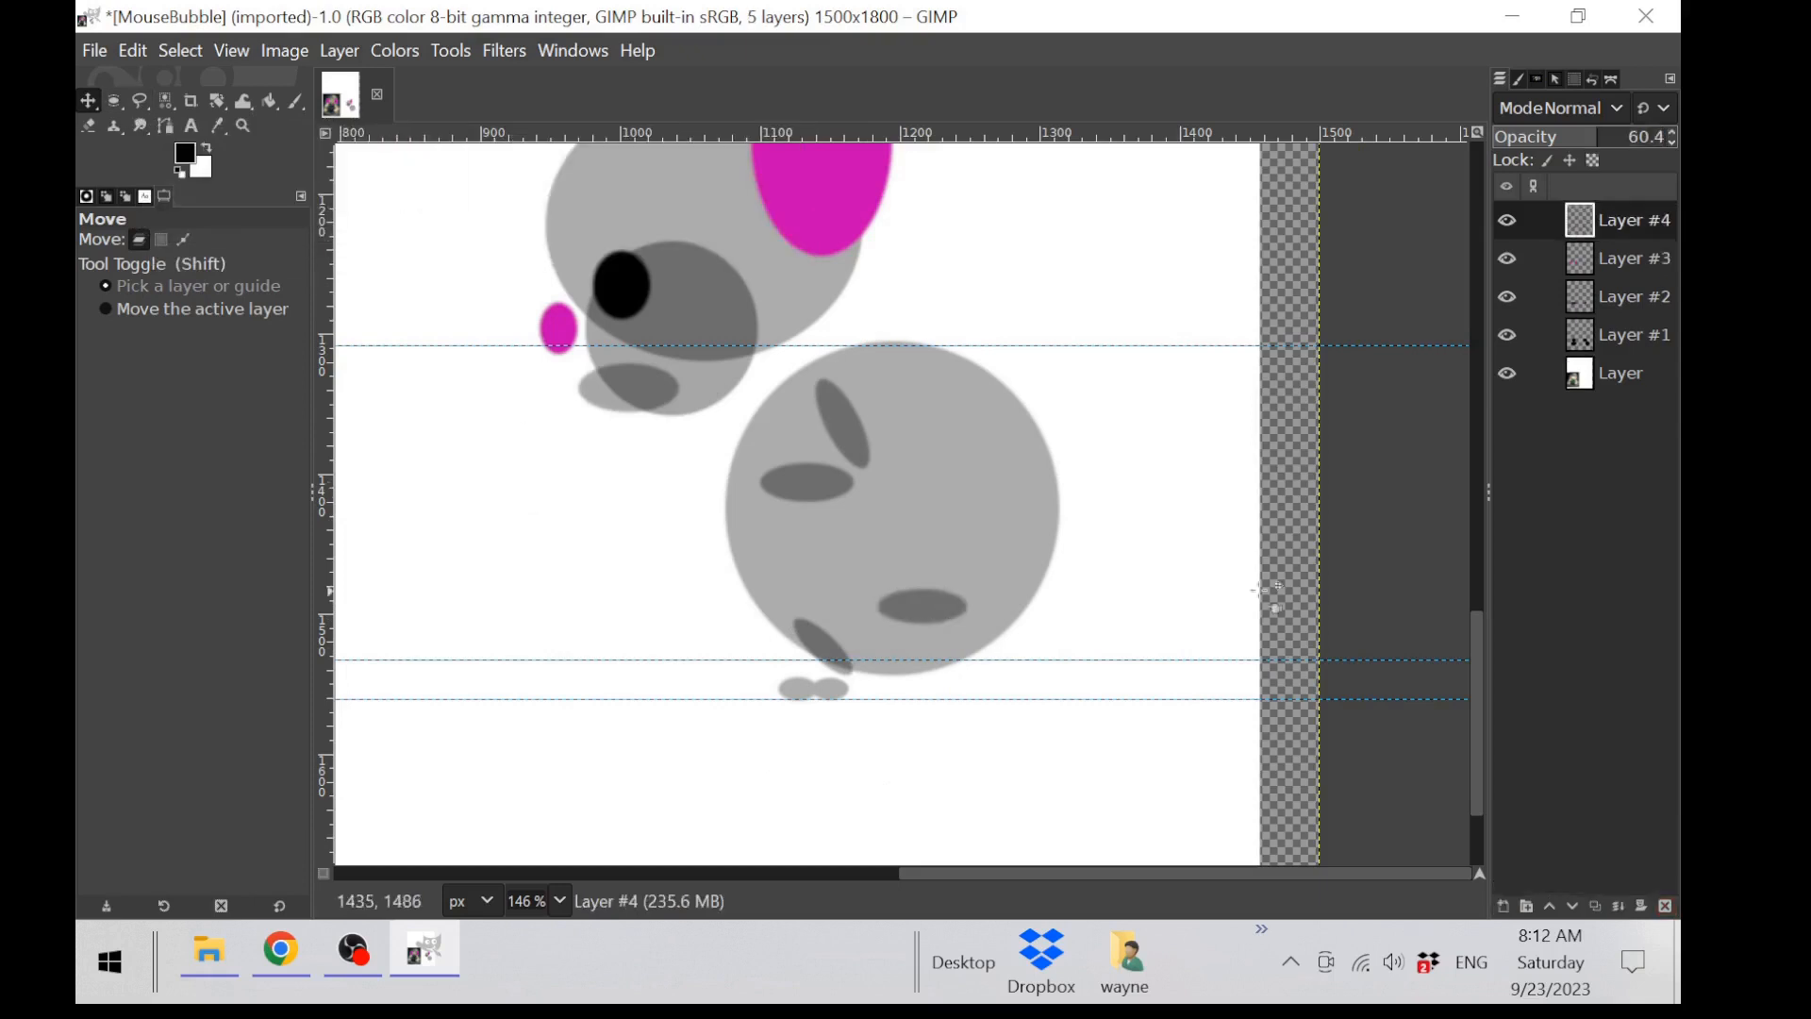
# Step: Cut the tilted lower-leg ellipse from Layer #2 using an elliptical selection of about 98 × 125 px
pyautogui.click(1504, 295)
pyautogui.click(1504, 296)
pyautogui.click(1575, 295)
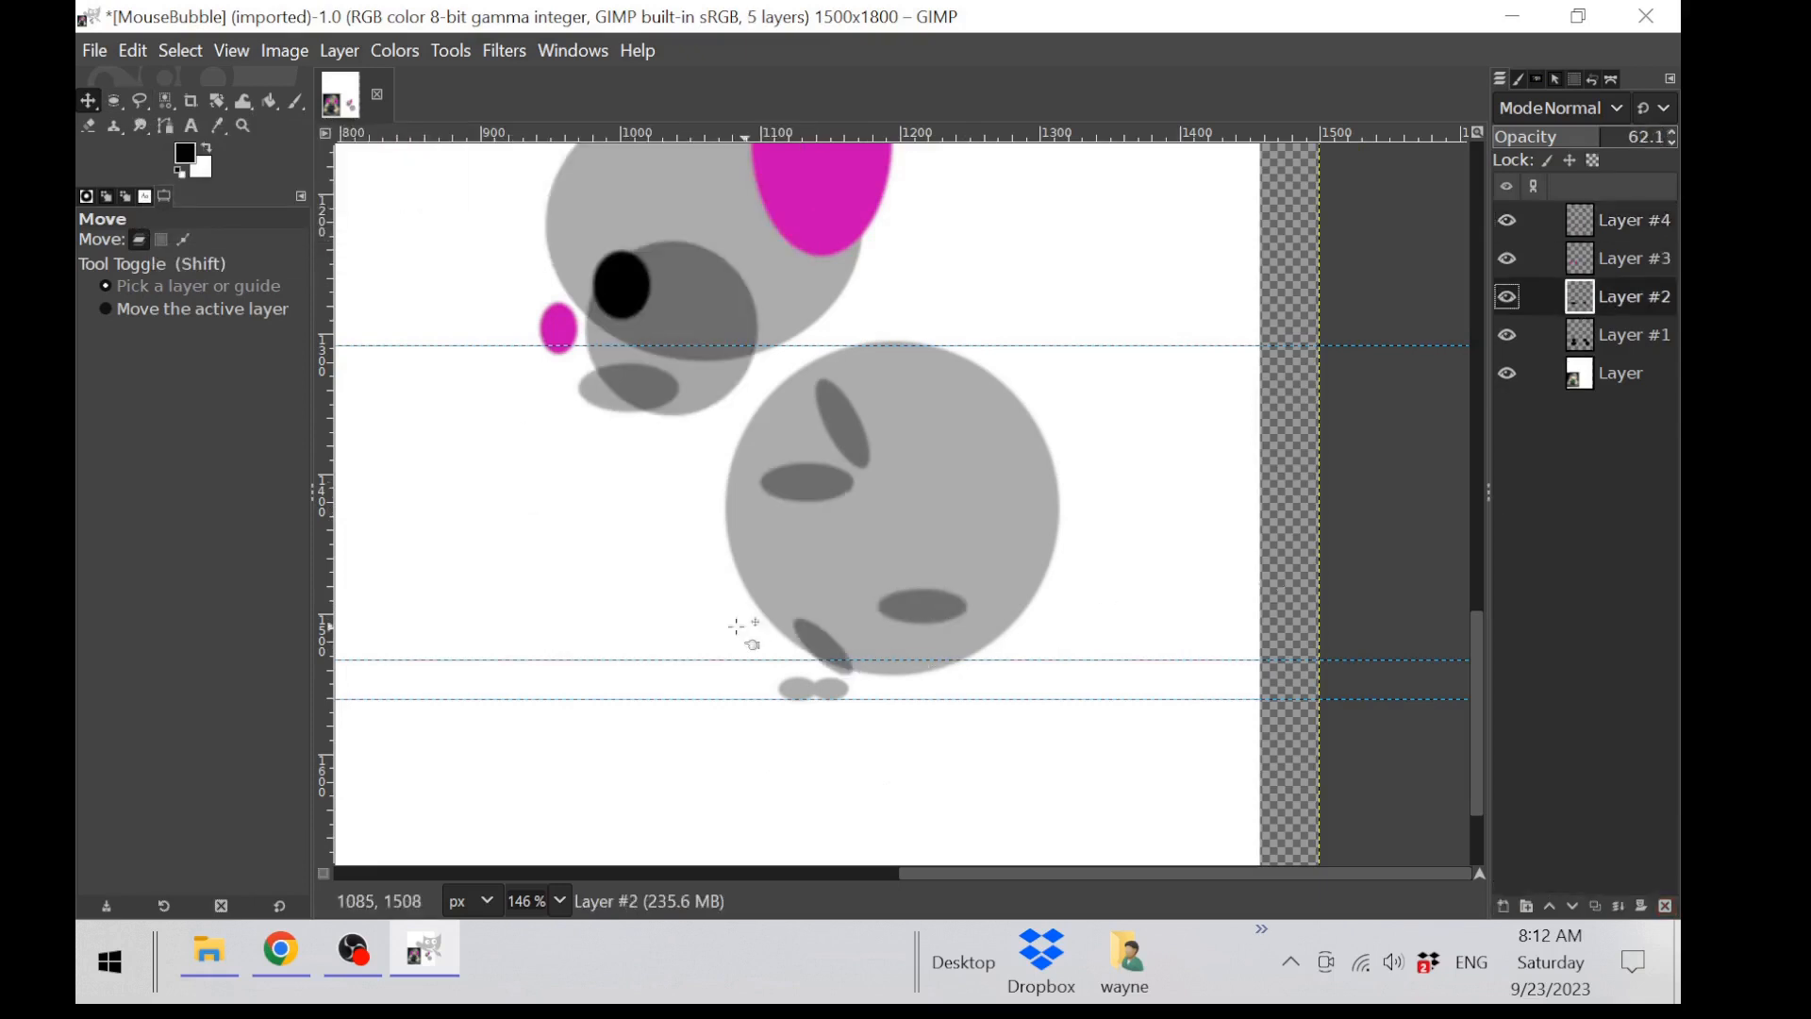
pyautogui.moveTo(763, 648); pyautogui.dragTo(821, 670)
pyautogui.click(114, 102)
pyautogui.moveTo(745, 588); pyautogui.dragTo(883, 762)
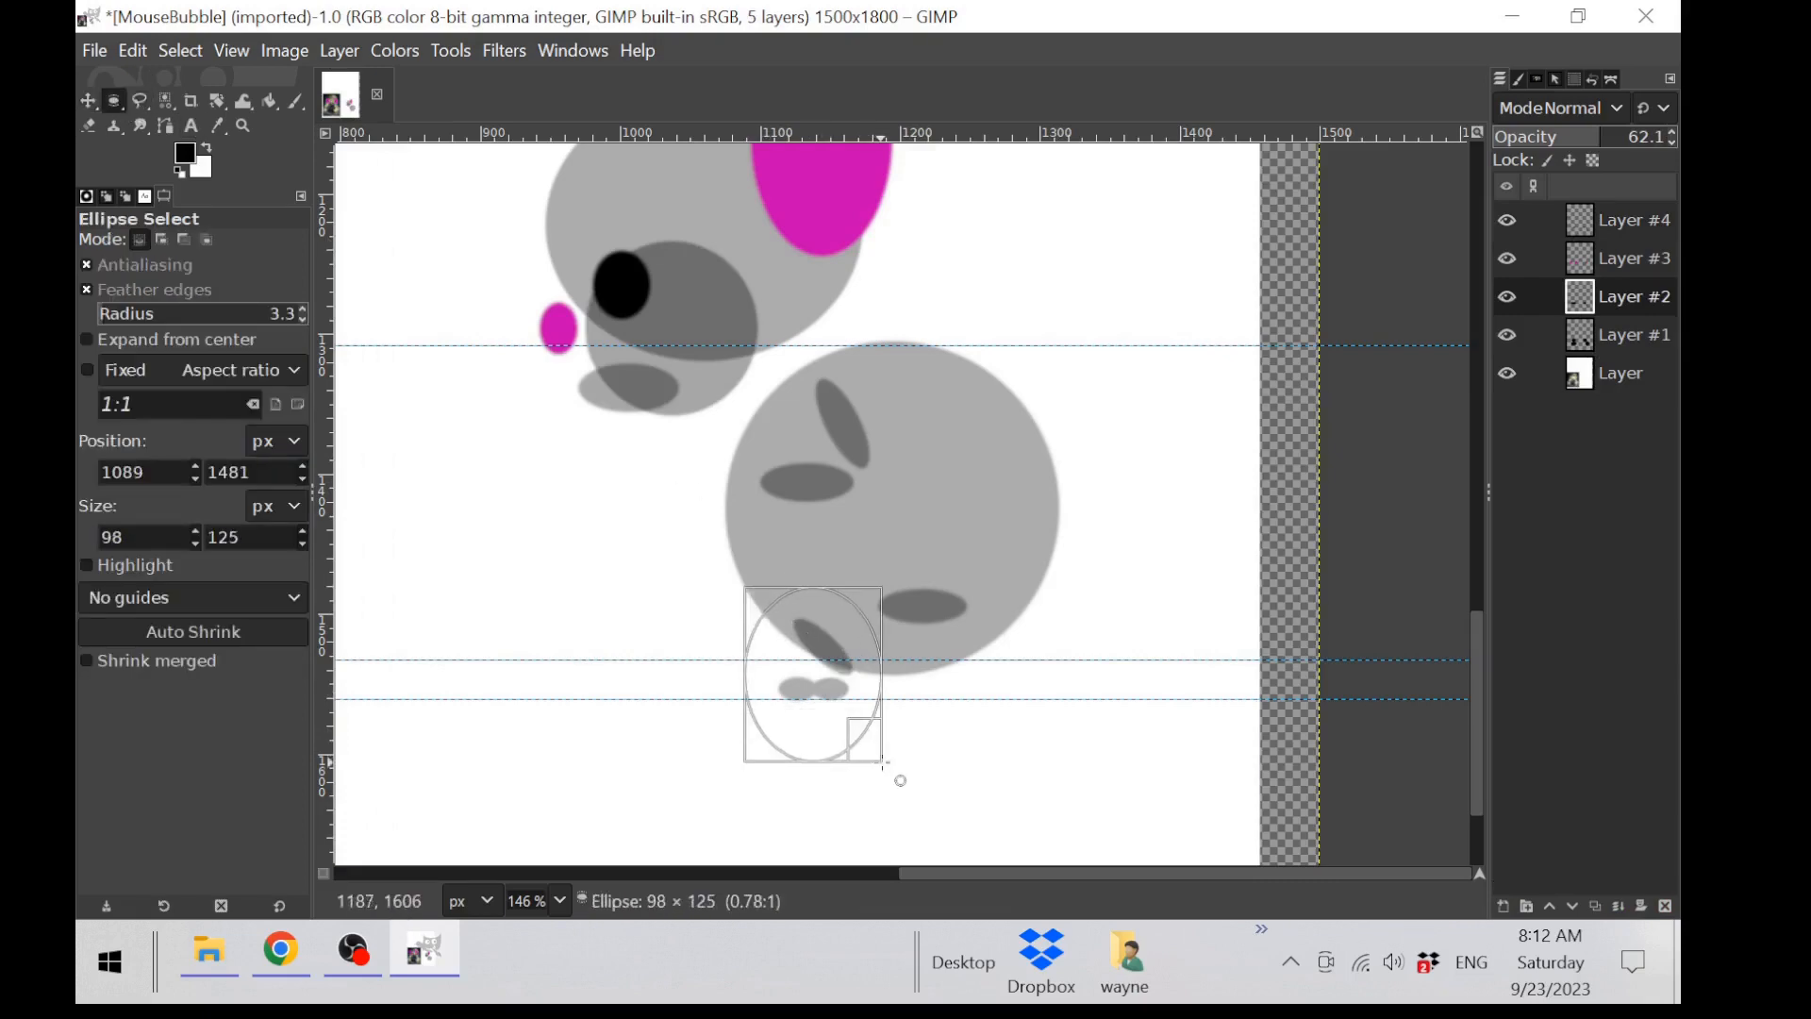
pyautogui.hotkey('ctrl', 'x')
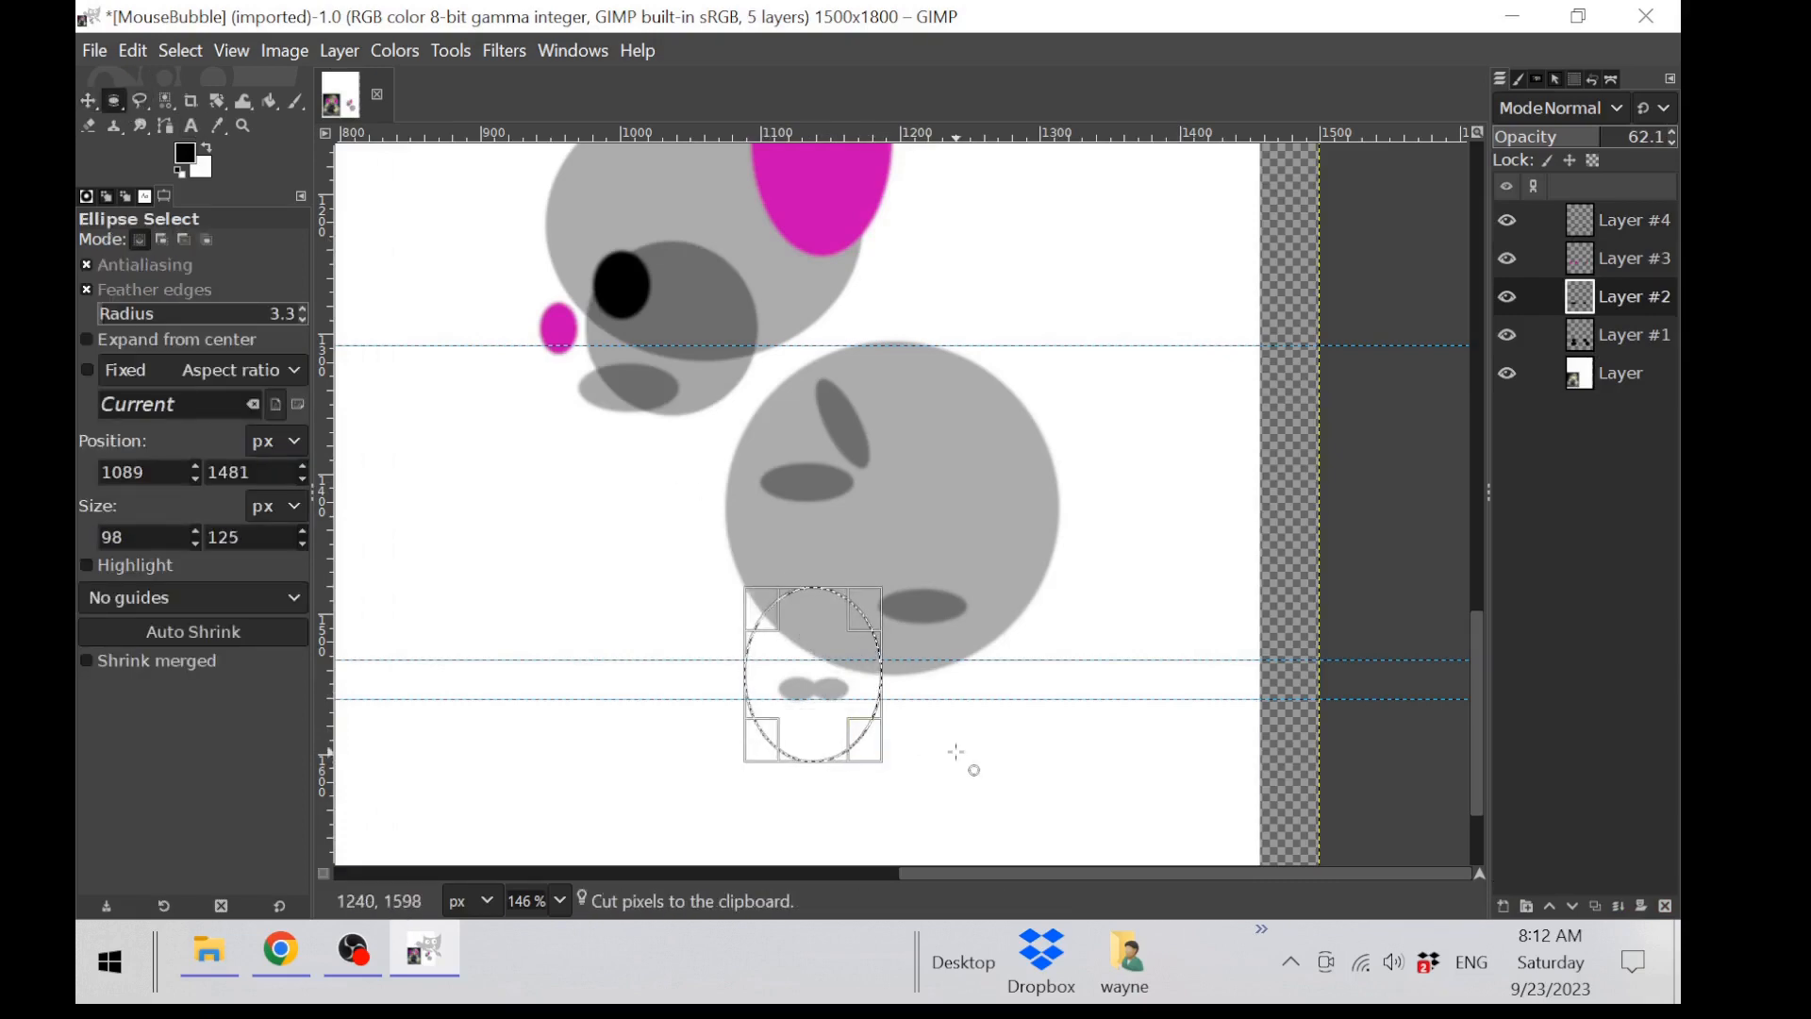
# Step: Paste the tilted ellipse, move it directly below the horizontal leg ellipse and anchor it on Layer #2
pyautogui.click(1030, 758)
pyautogui.hotkey('ctrl', 'v')
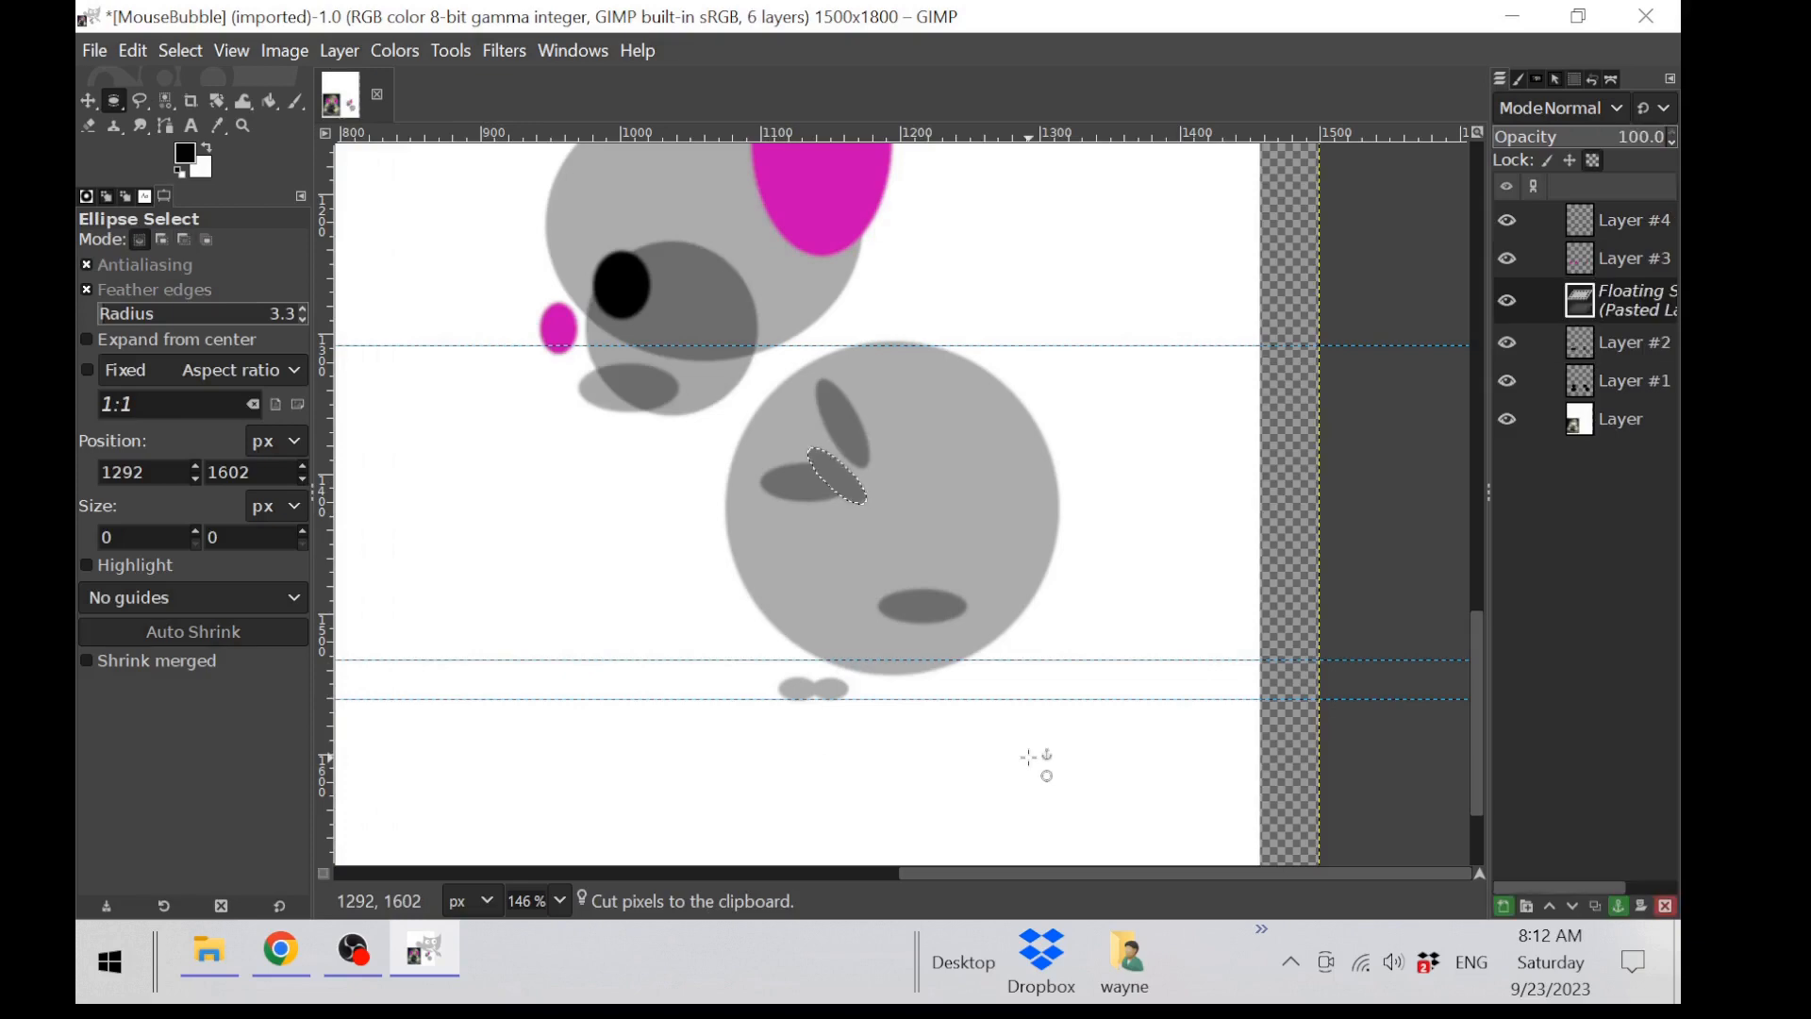
pyautogui.moveTo(839, 480); pyautogui.dragTo(910, 649)
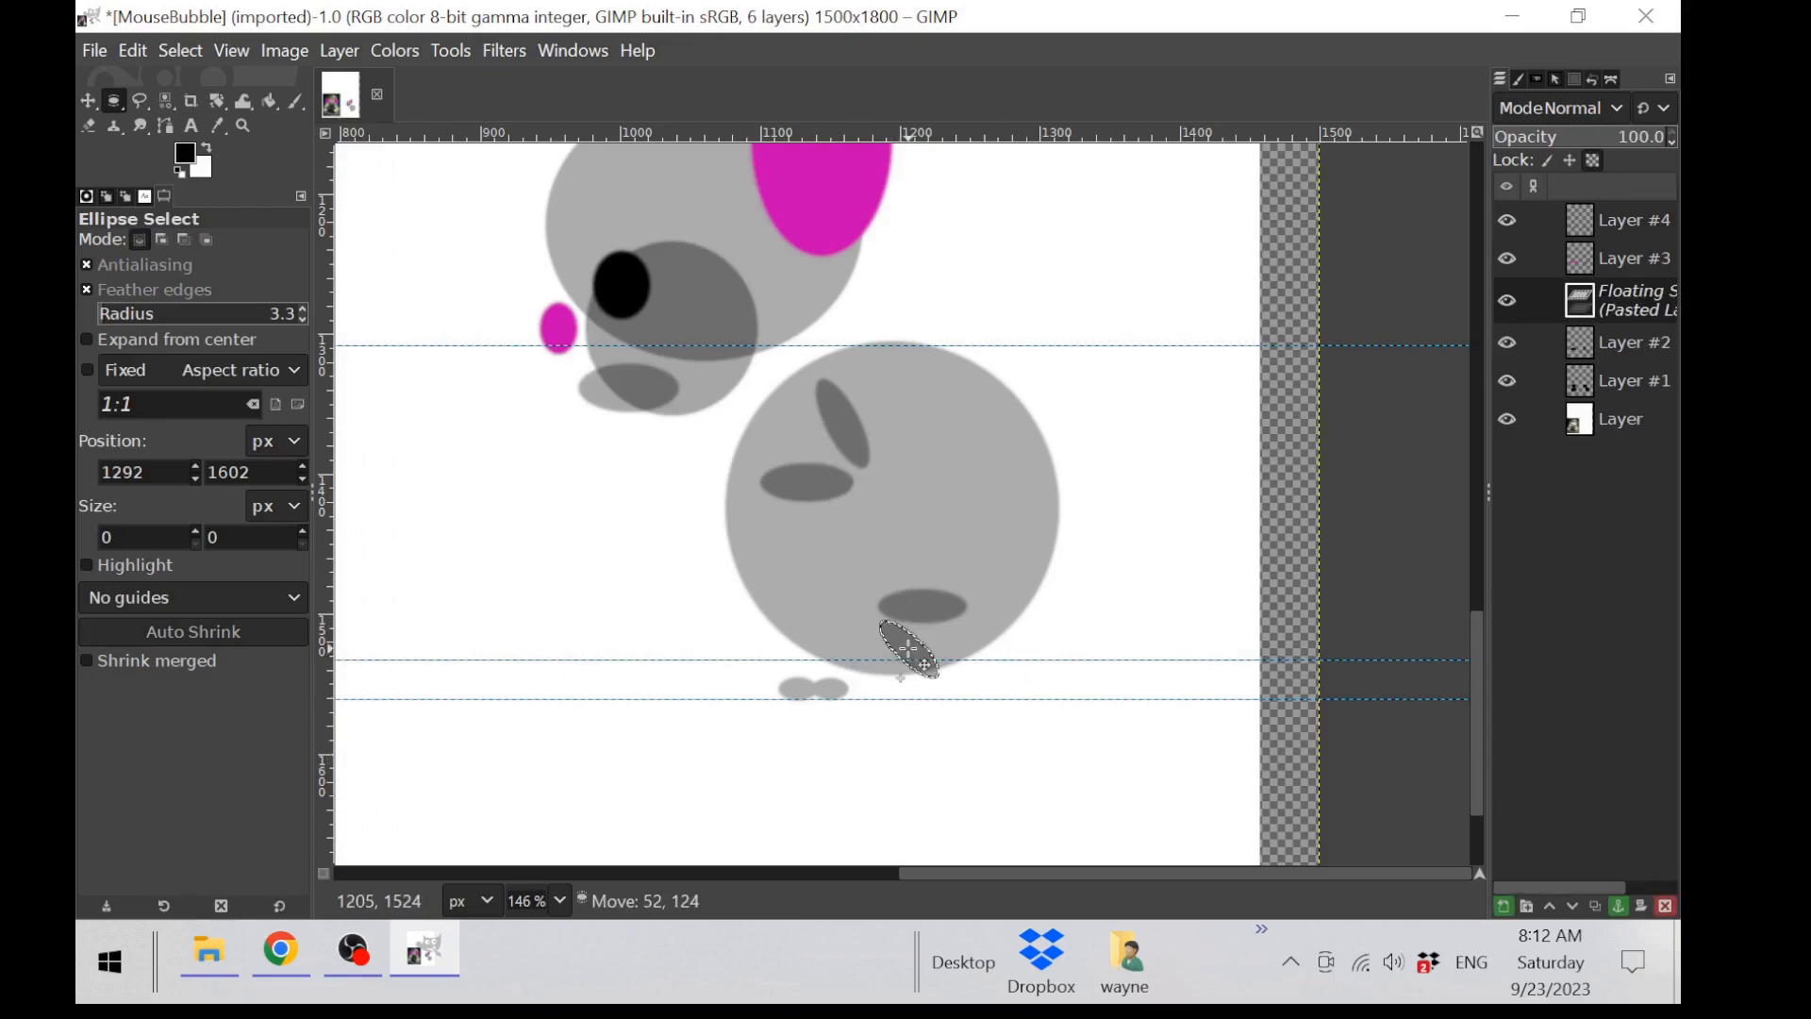
pyautogui.click(982, 732)
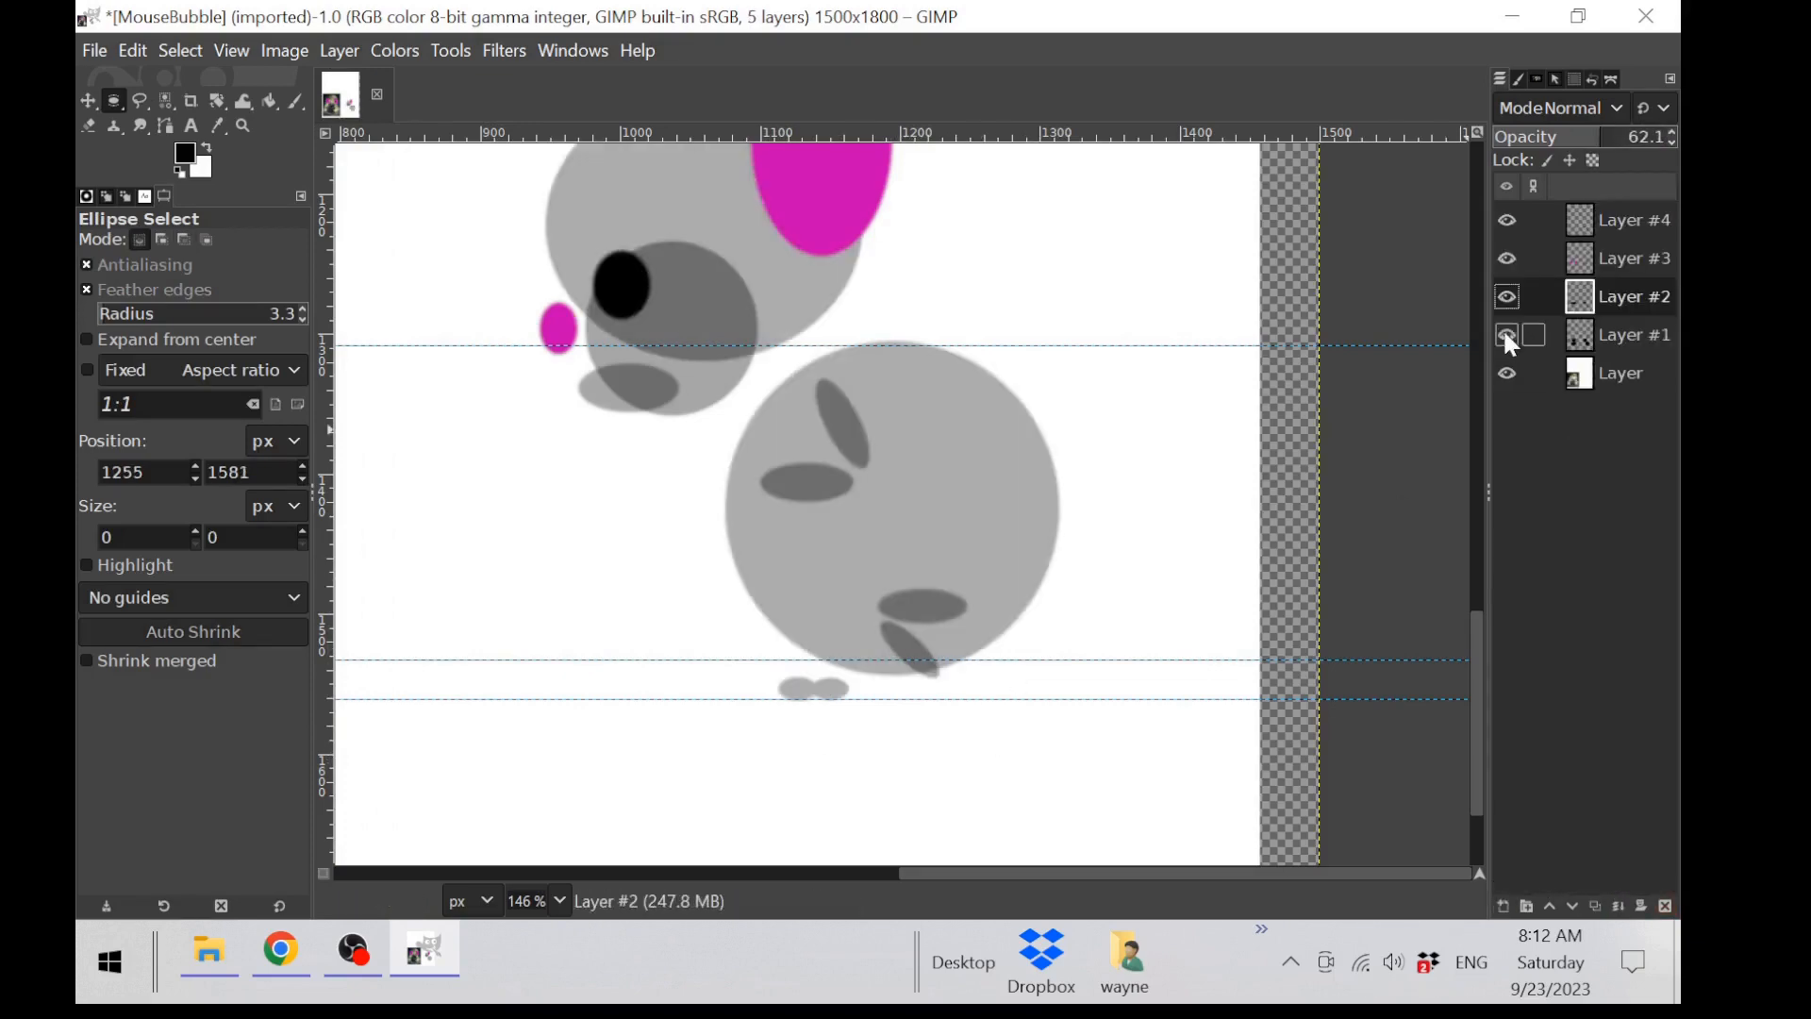
# Step: Cut the pair of foot ellipses from Layer #1 using an elliptical selection of about 94 × 40 px
pyautogui.click(1508, 300)
pyautogui.click(1507, 300)
pyautogui.click(1574, 340)
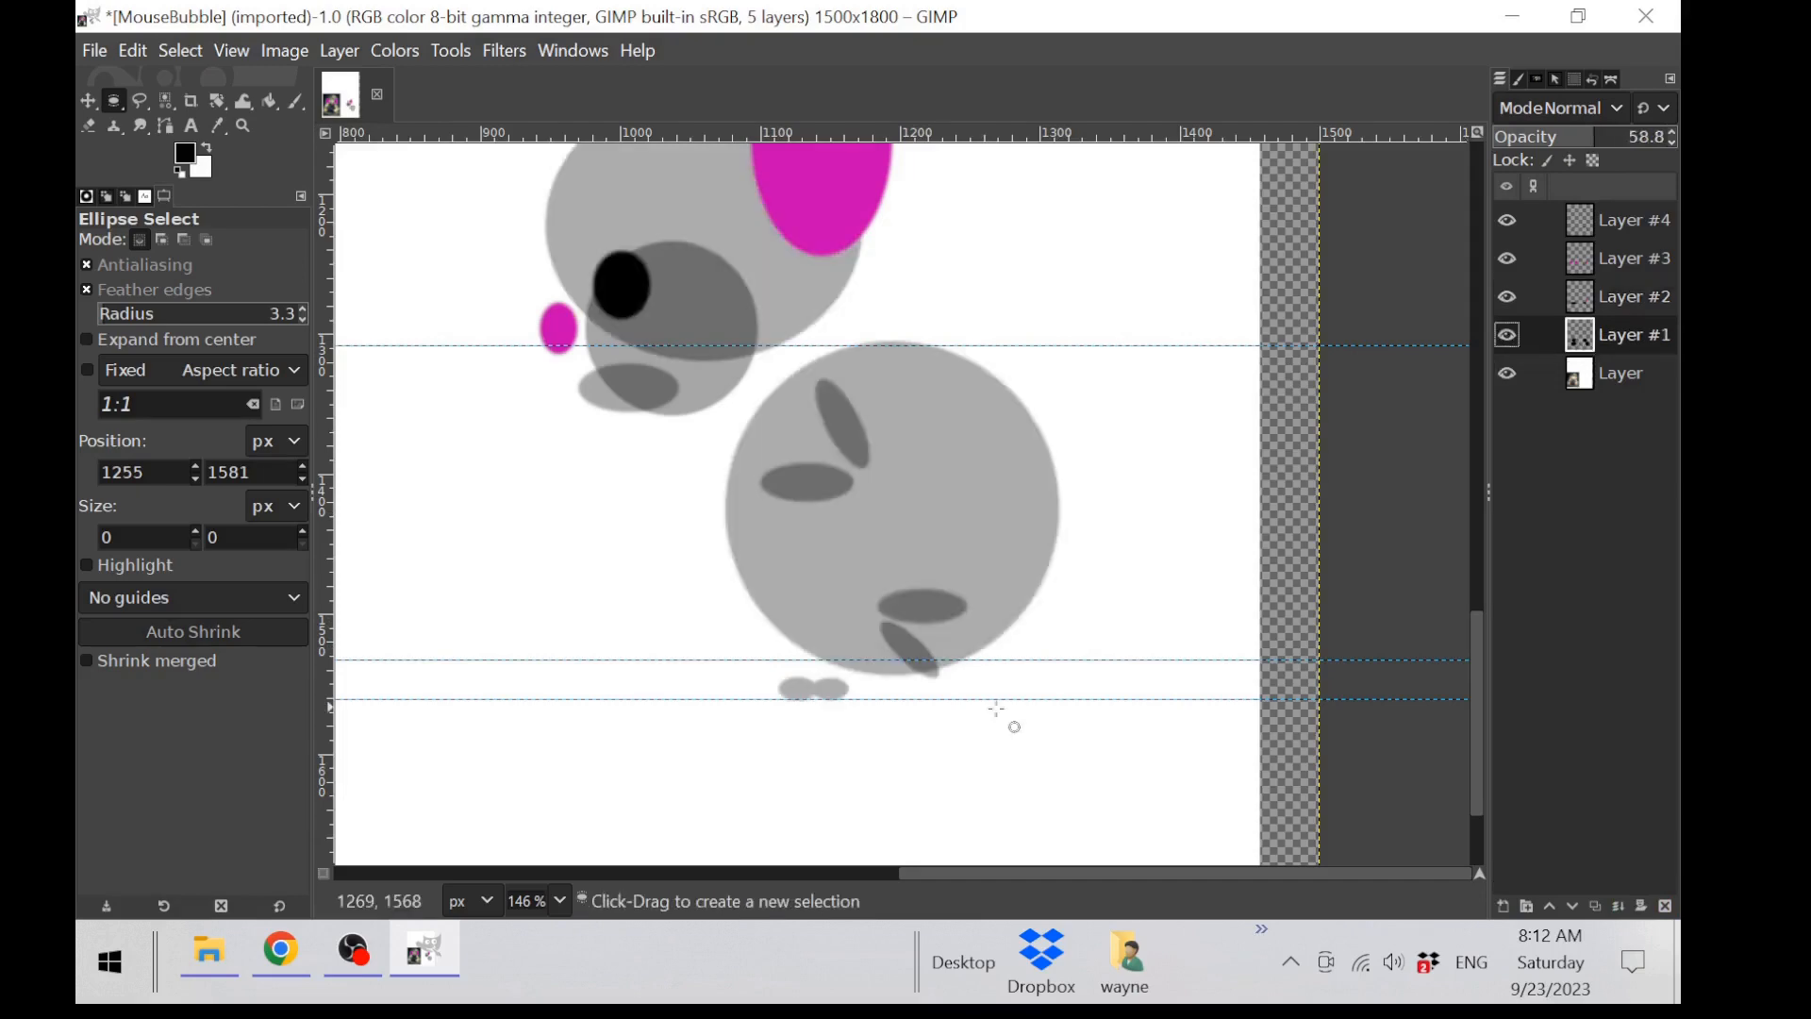
pyautogui.scroll(-2, 993, 716)
pyautogui.scroll(3, 974, 719)
pyautogui.scroll(-2, 971, 720)
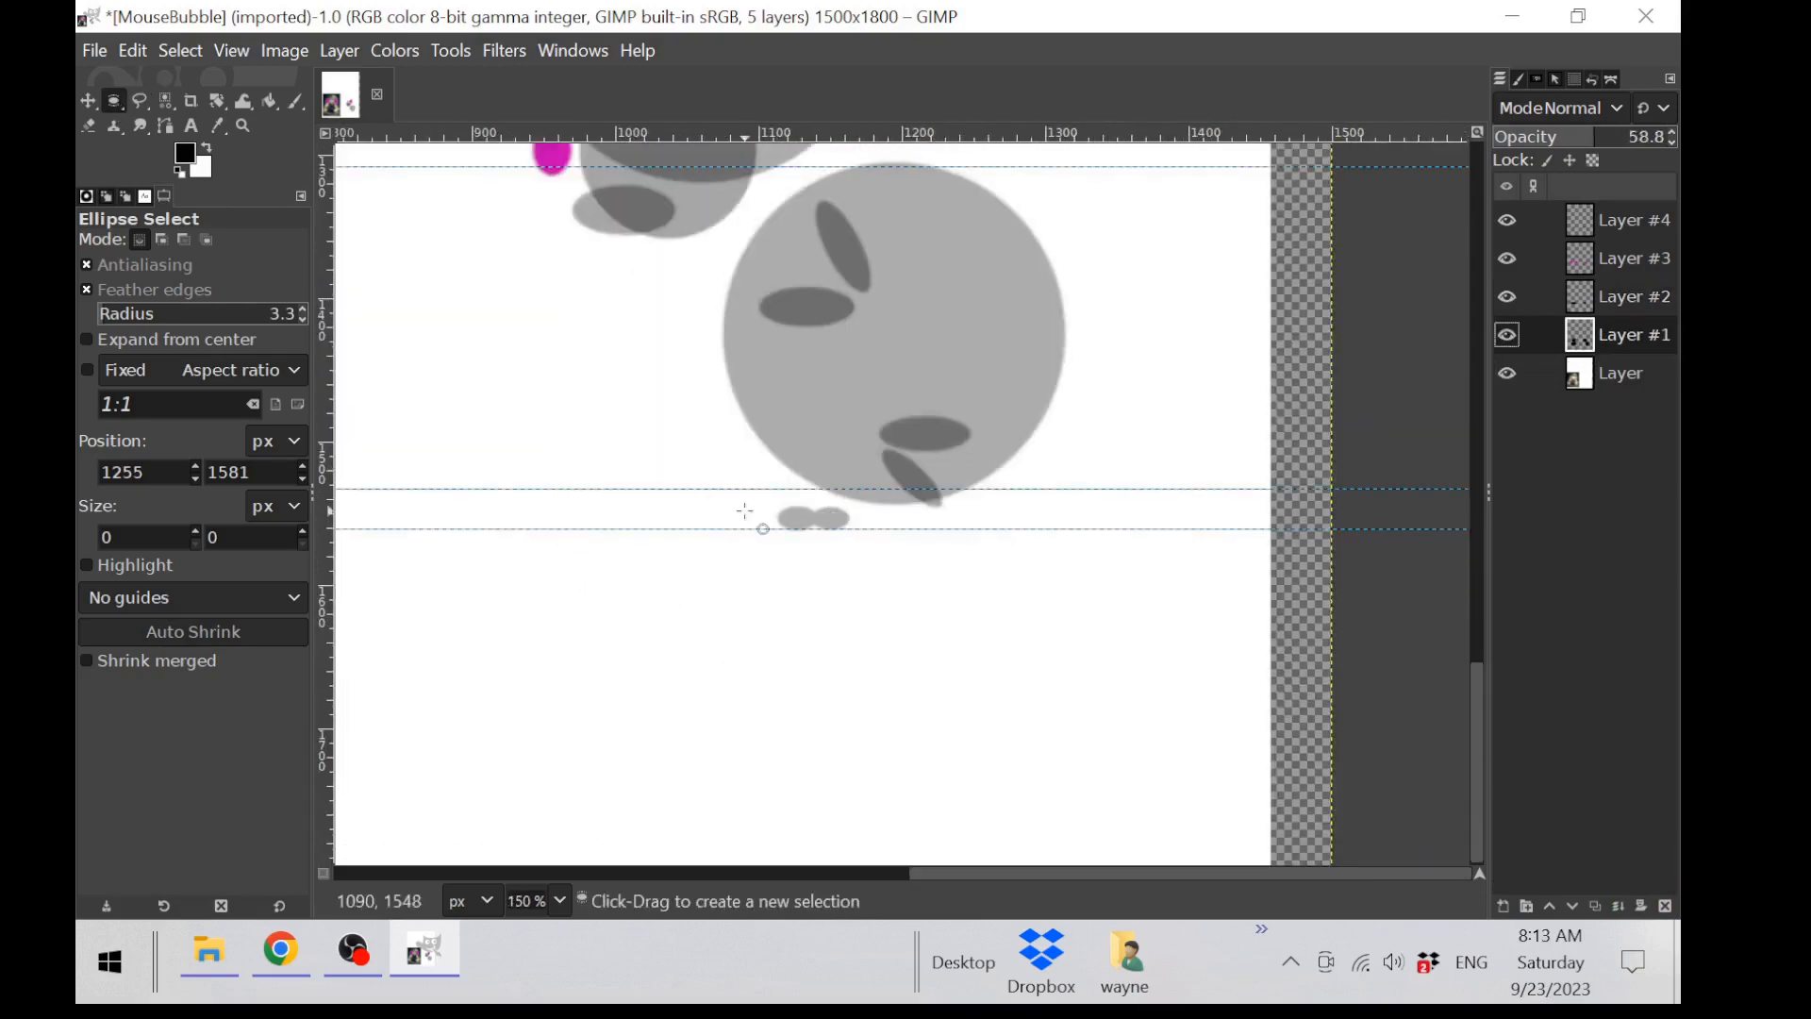
pyautogui.moveTo(744, 502); pyautogui.dragTo(887, 564)
pyautogui.press('ctrl')
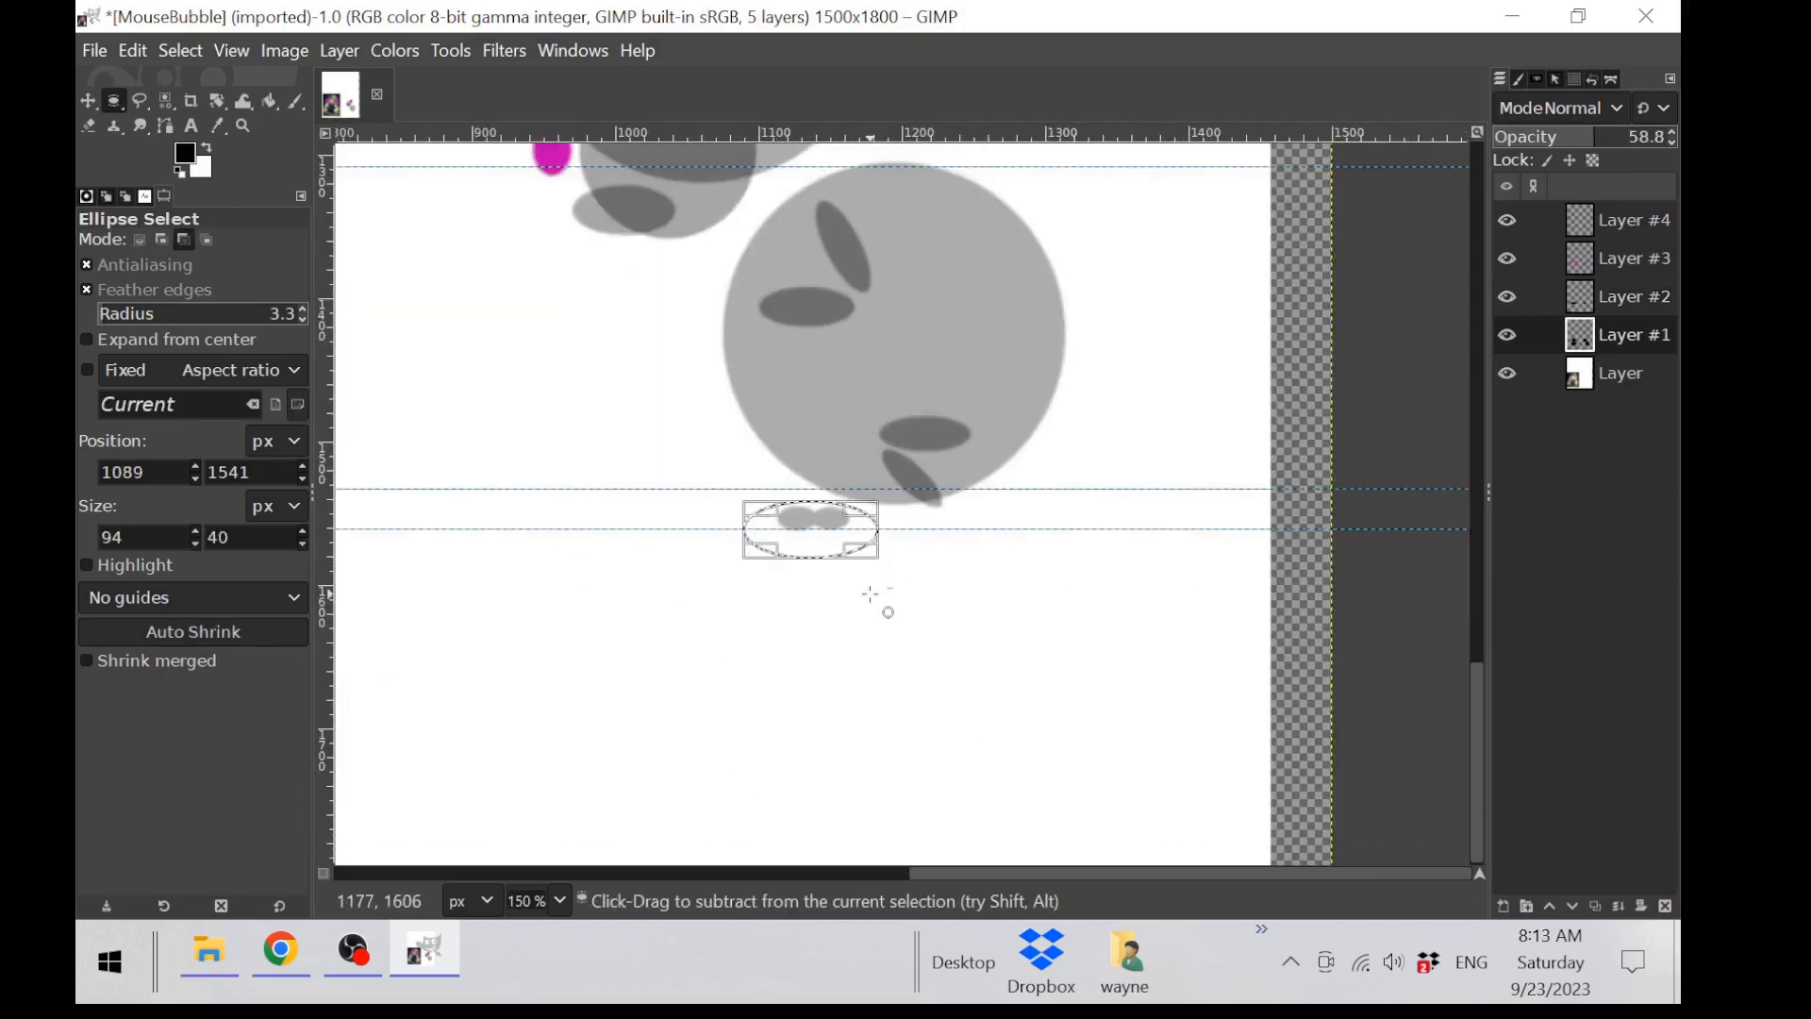
pyautogui.hotkey('ctrl', 'x')
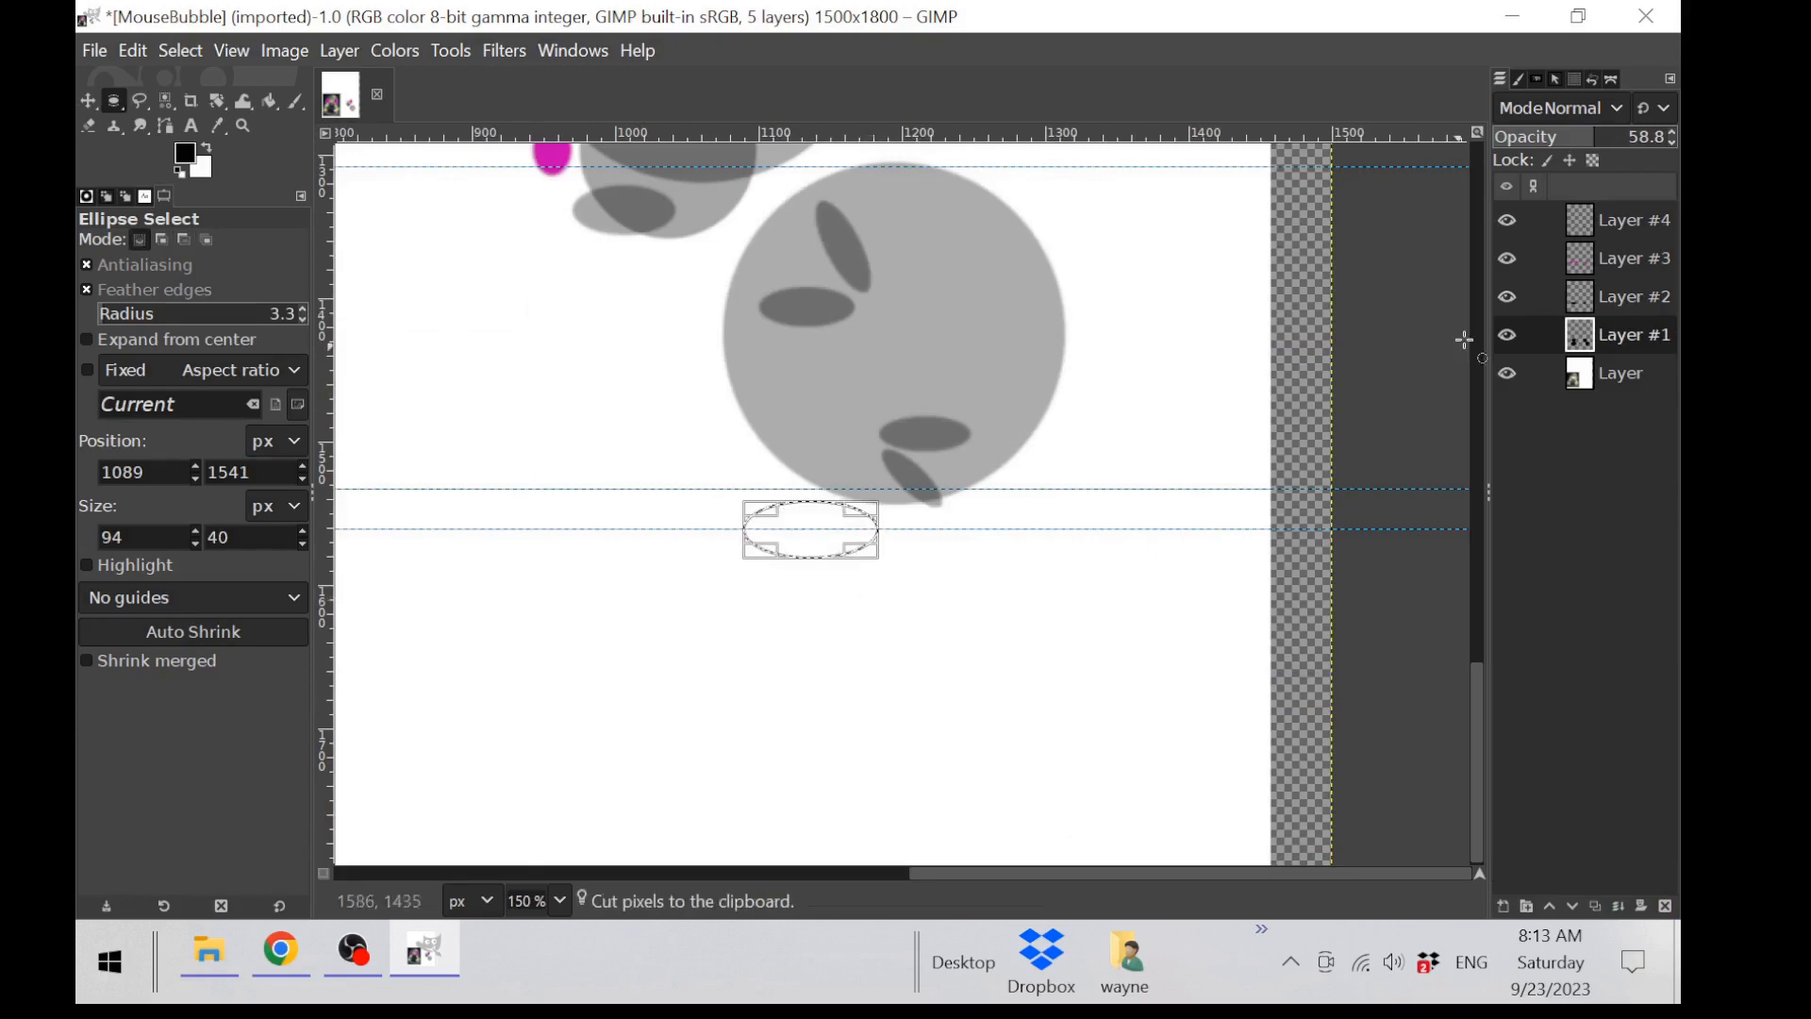
# Step: Paste the pair of foot ellipses on Layer #4, move them directly below the tilted lower-leg ellipse and anchor them
pyautogui.press('Home')
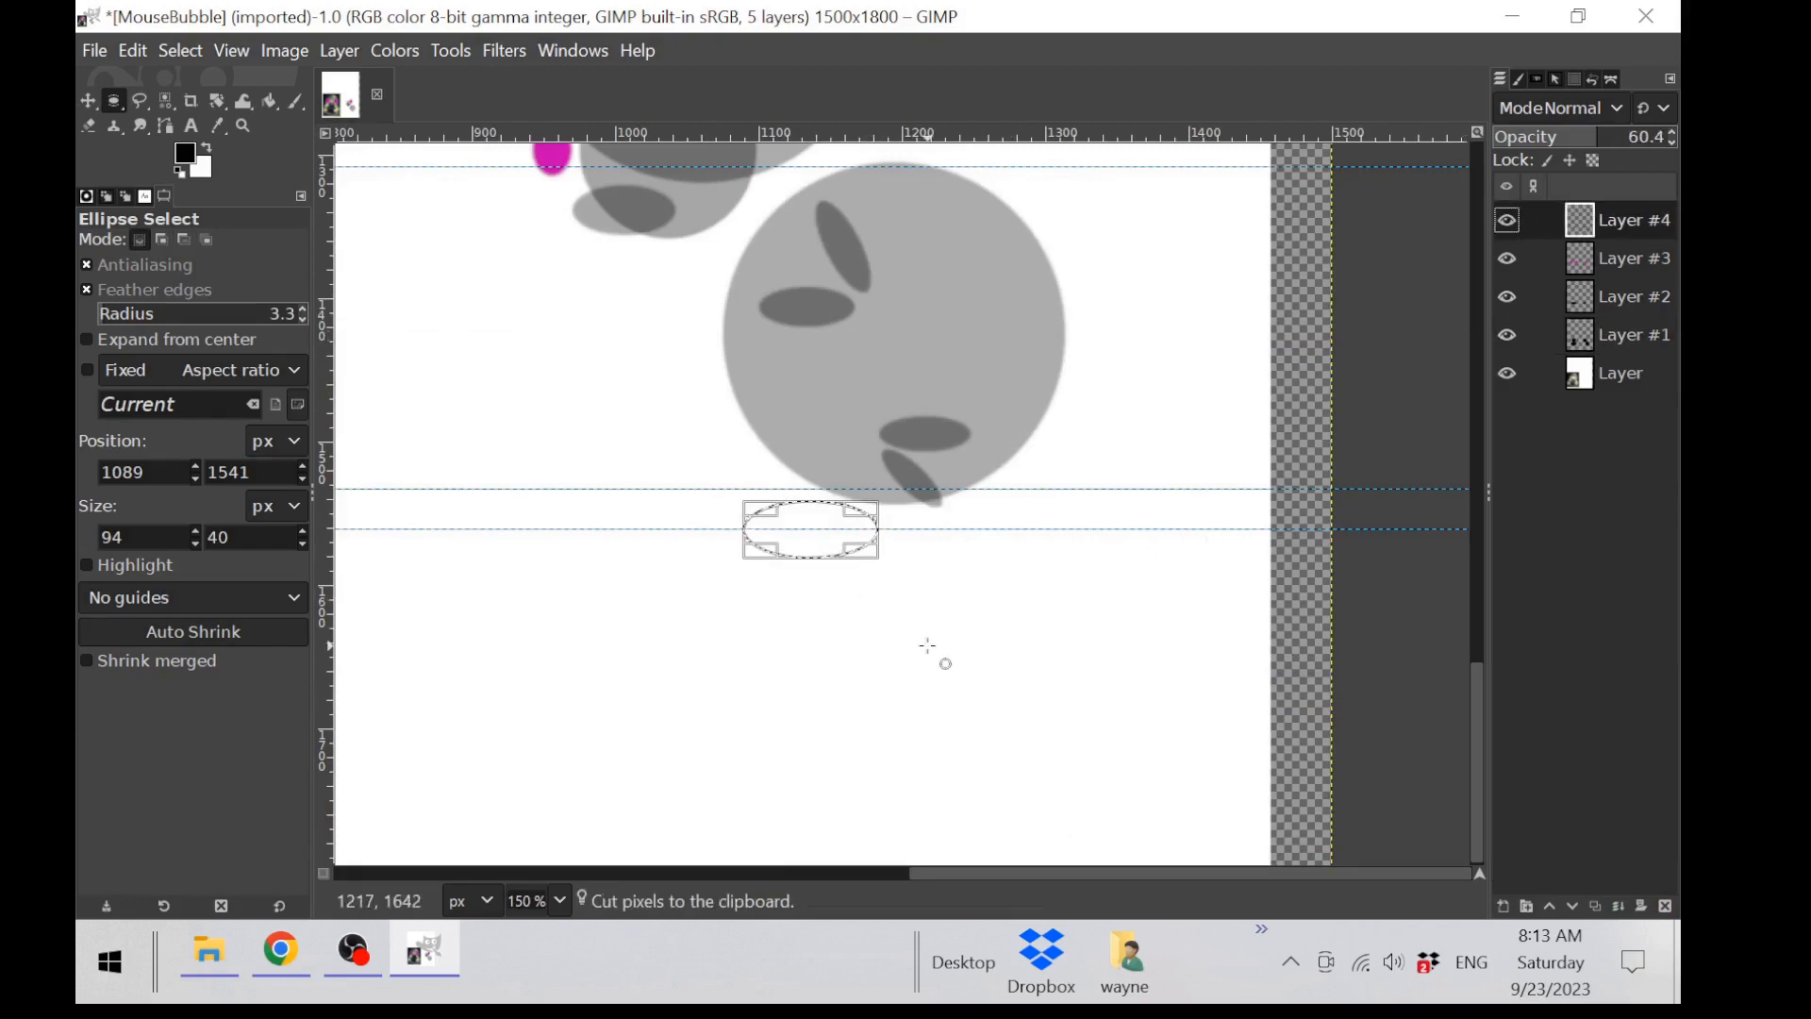
pyautogui.hotkey('ctrl', 'v')
pyautogui.moveTo(835, 521); pyautogui.dragTo(919, 520)
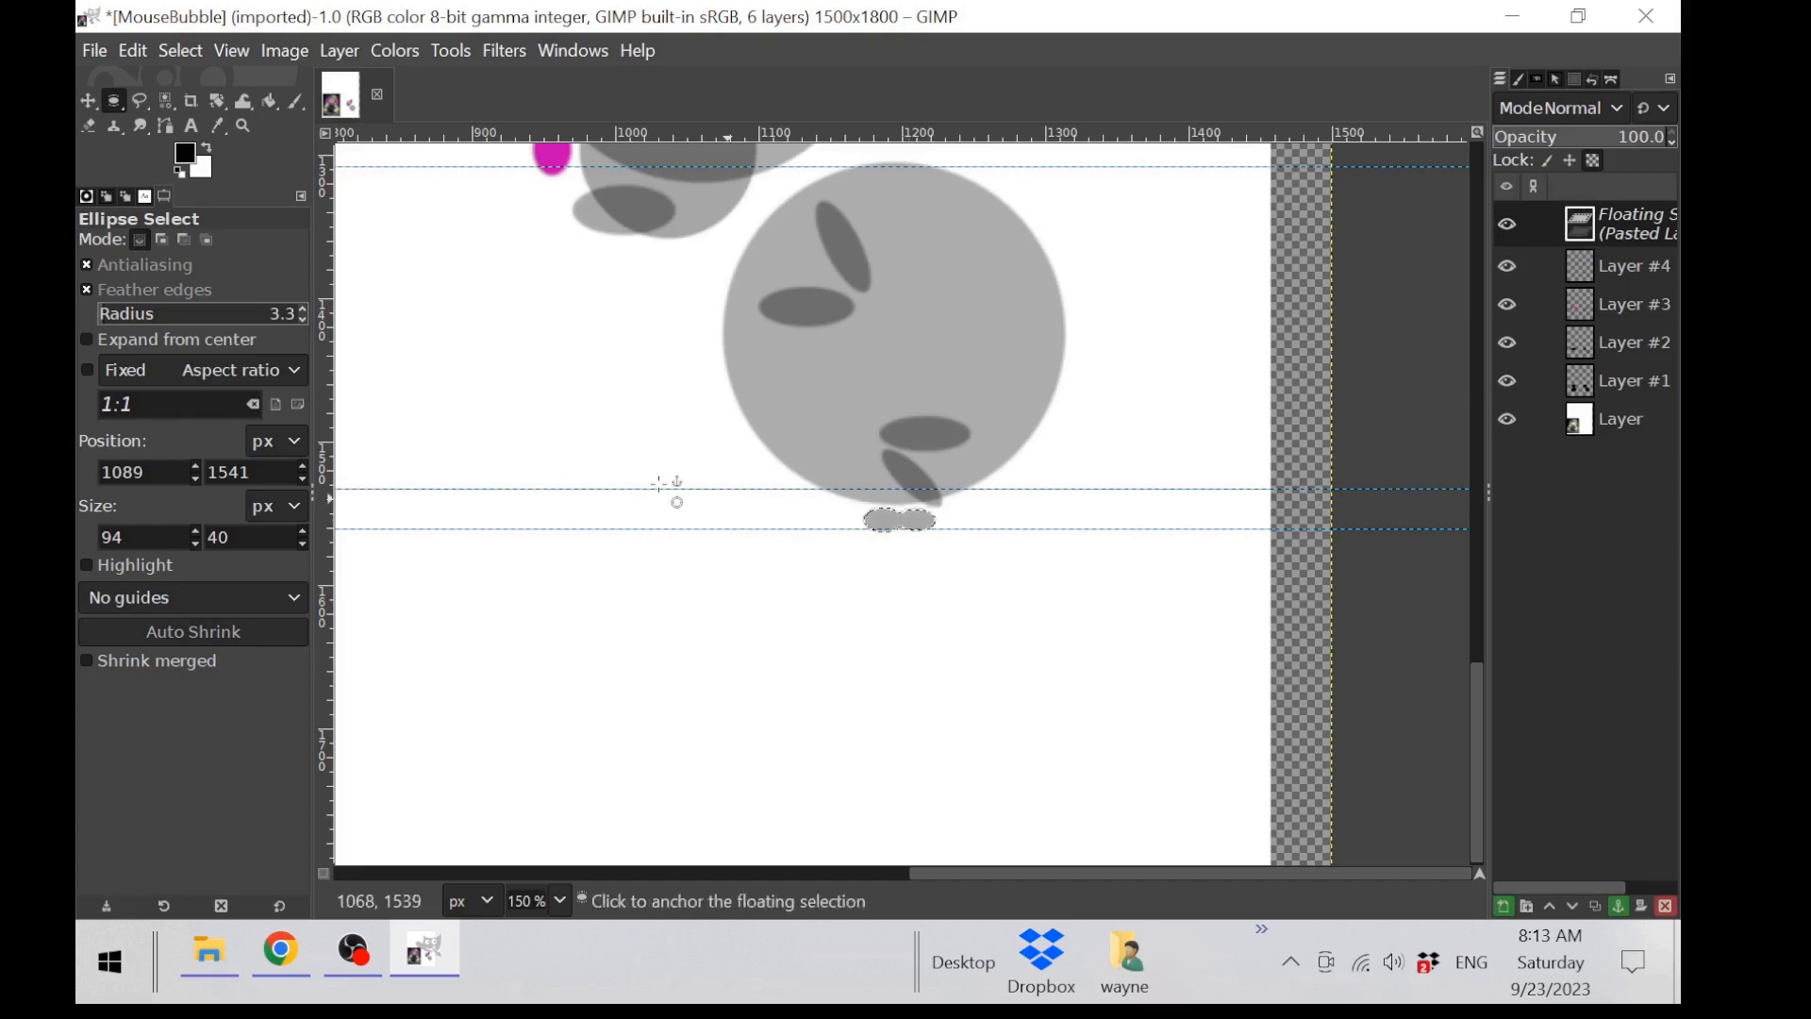
pyautogui.click(536, 387)
pyautogui.scroll(-2, 604, 462)
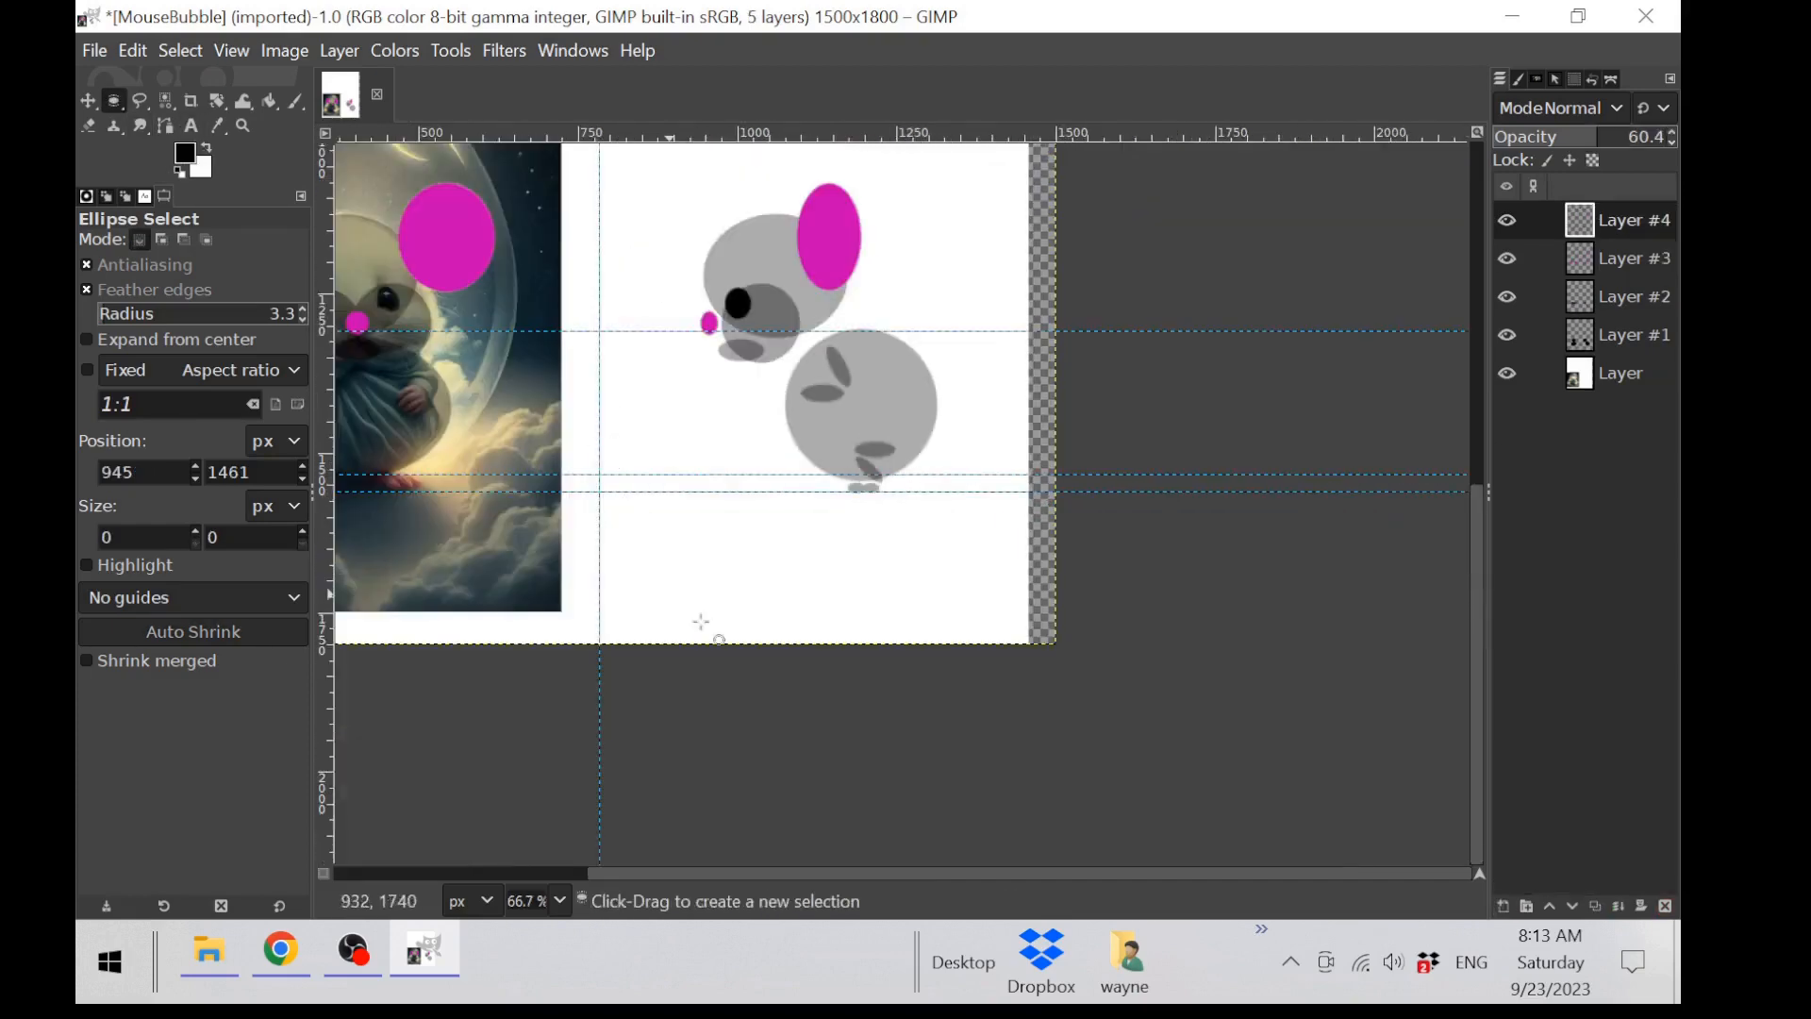
# Step: Add a new layer above Layer #4
pyautogui.moveTo(959, 872); pyautogui.dragTo(700, 890)
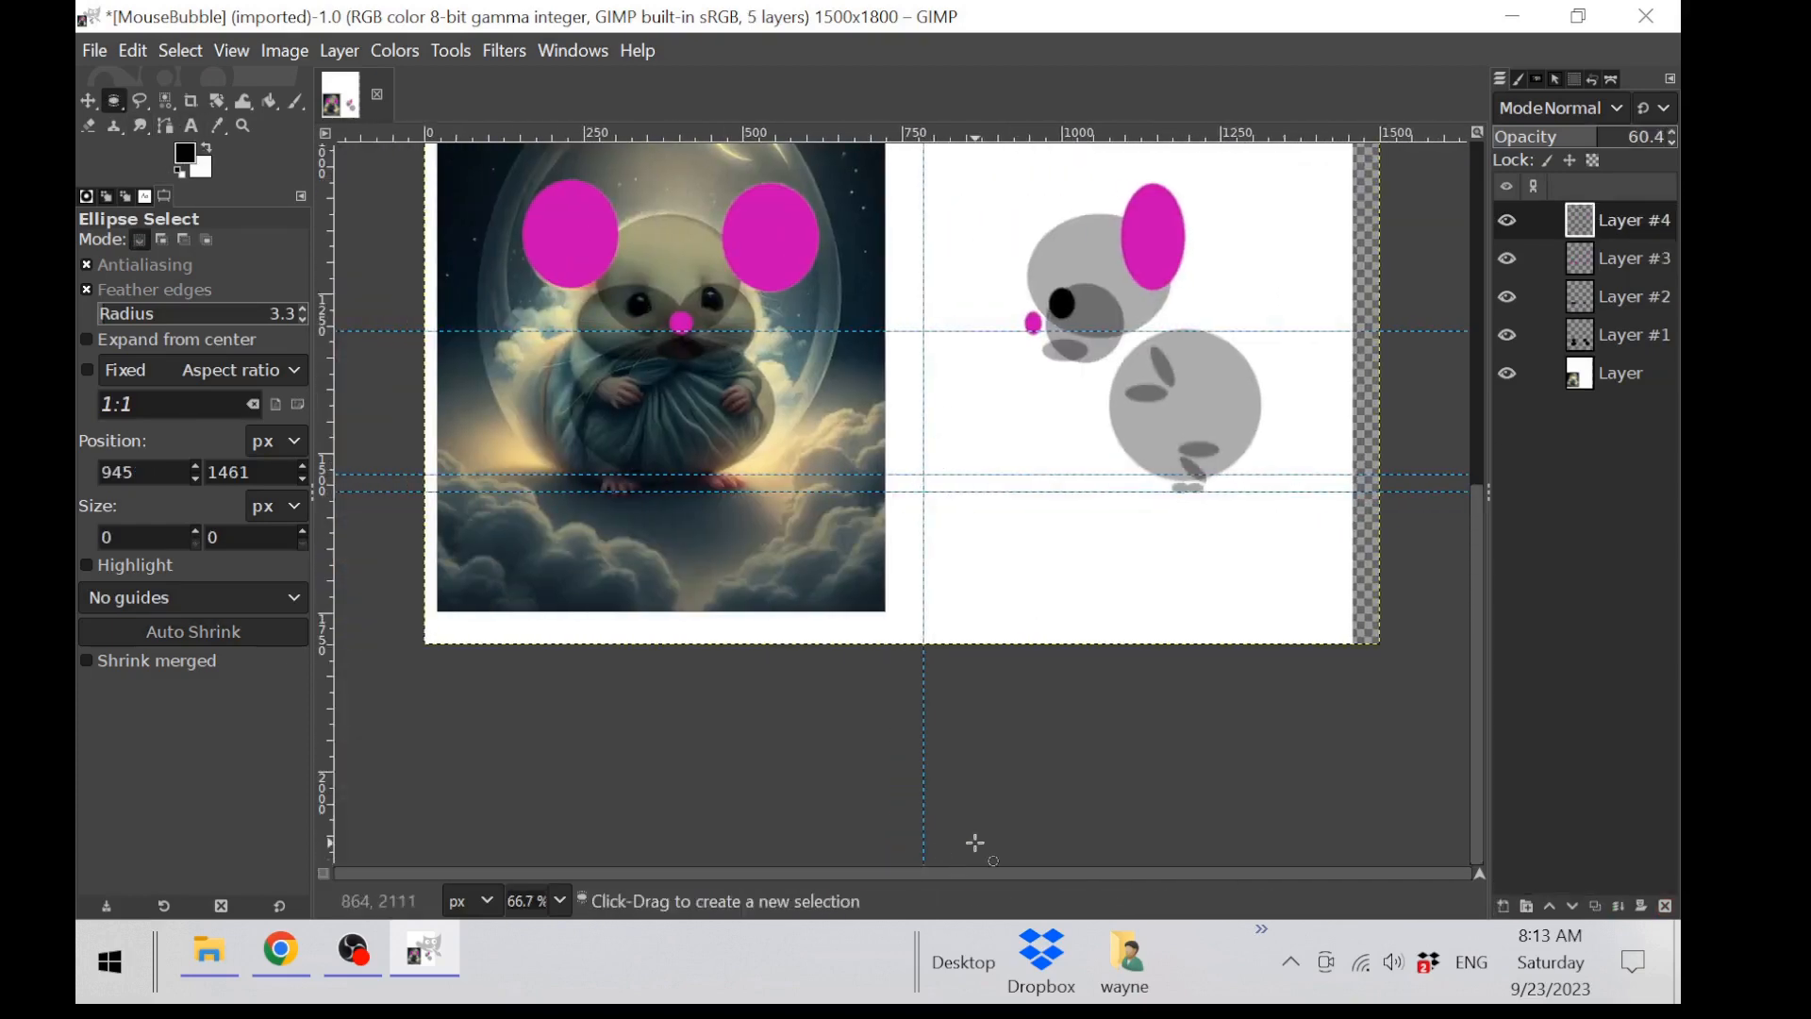
pyautogui.keyDown('ctrl'); pyautogui.scroll(3, 1180, 598); pyautogui.keyUp('ctrl')
pyautogui.keyDown('ctrl'); pyautogui.scroll(-2, 1204, 853); pyautogui.keyUp('ctrl')
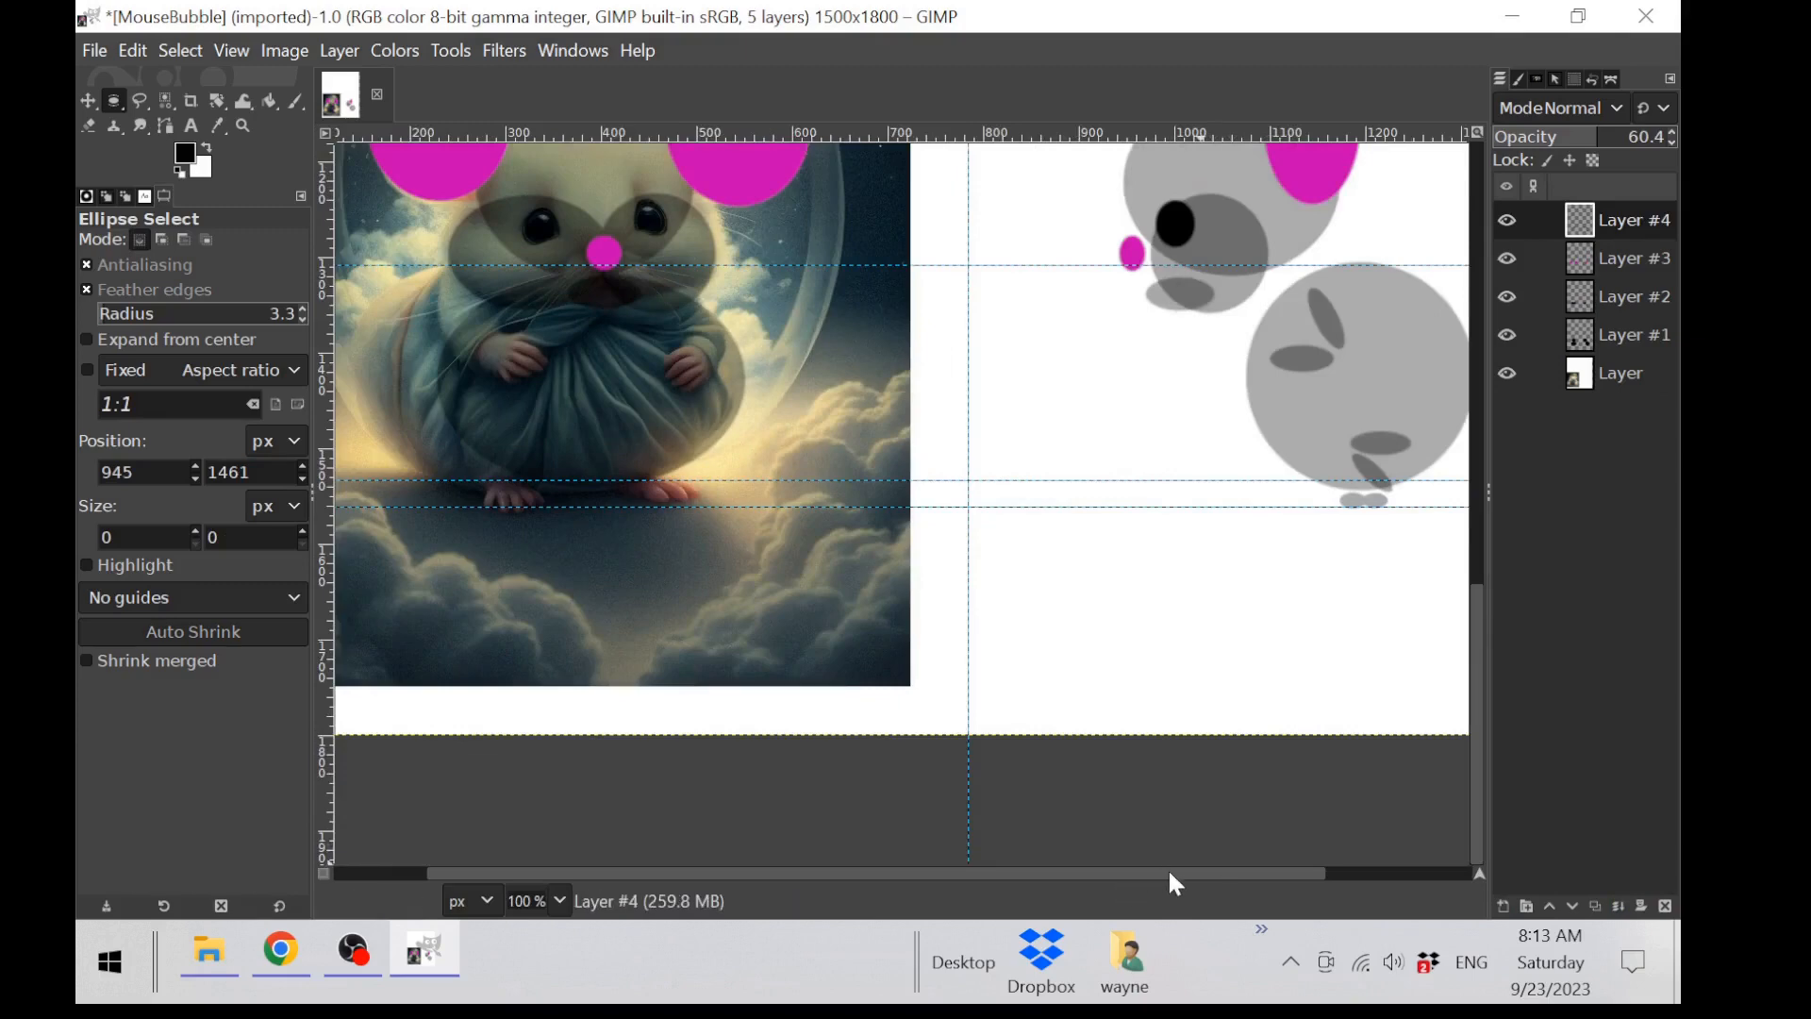
pyautogui.moveTo(1170, 870); pyautogui.dragTo(1214, 870)
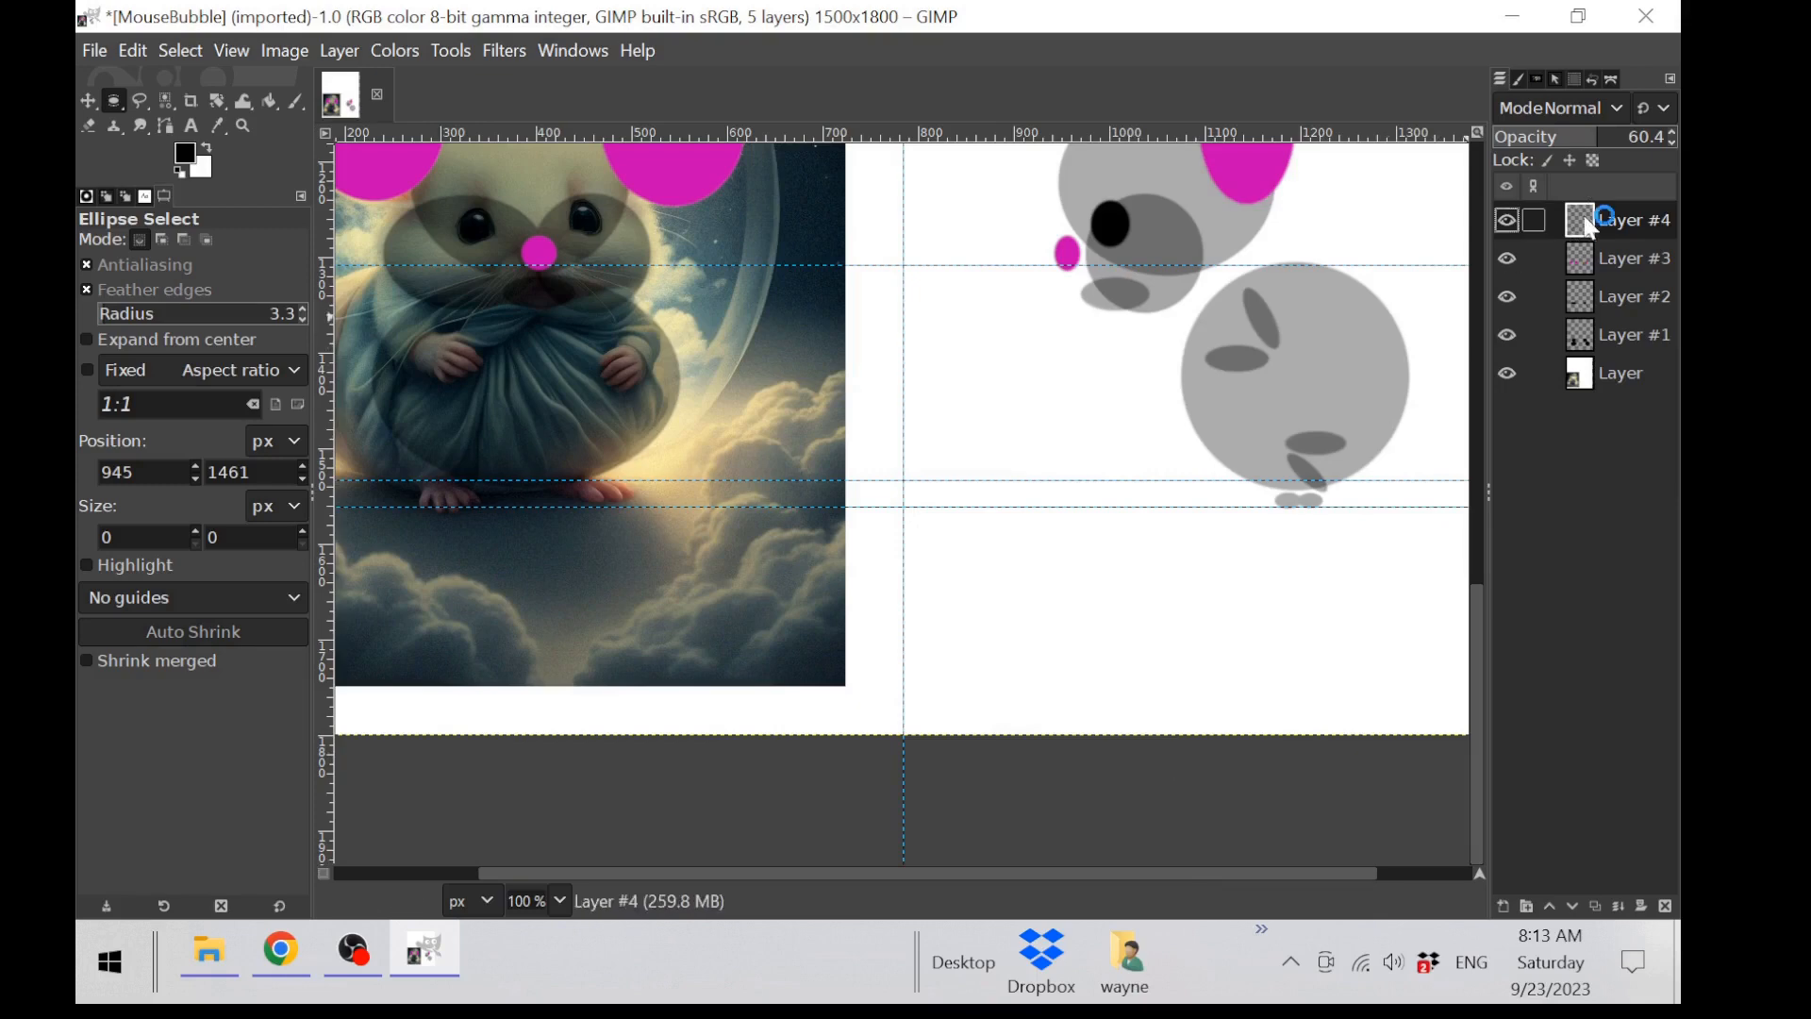
pyautogui.click(1504, 906)
pyautogui.click(1523, 881)
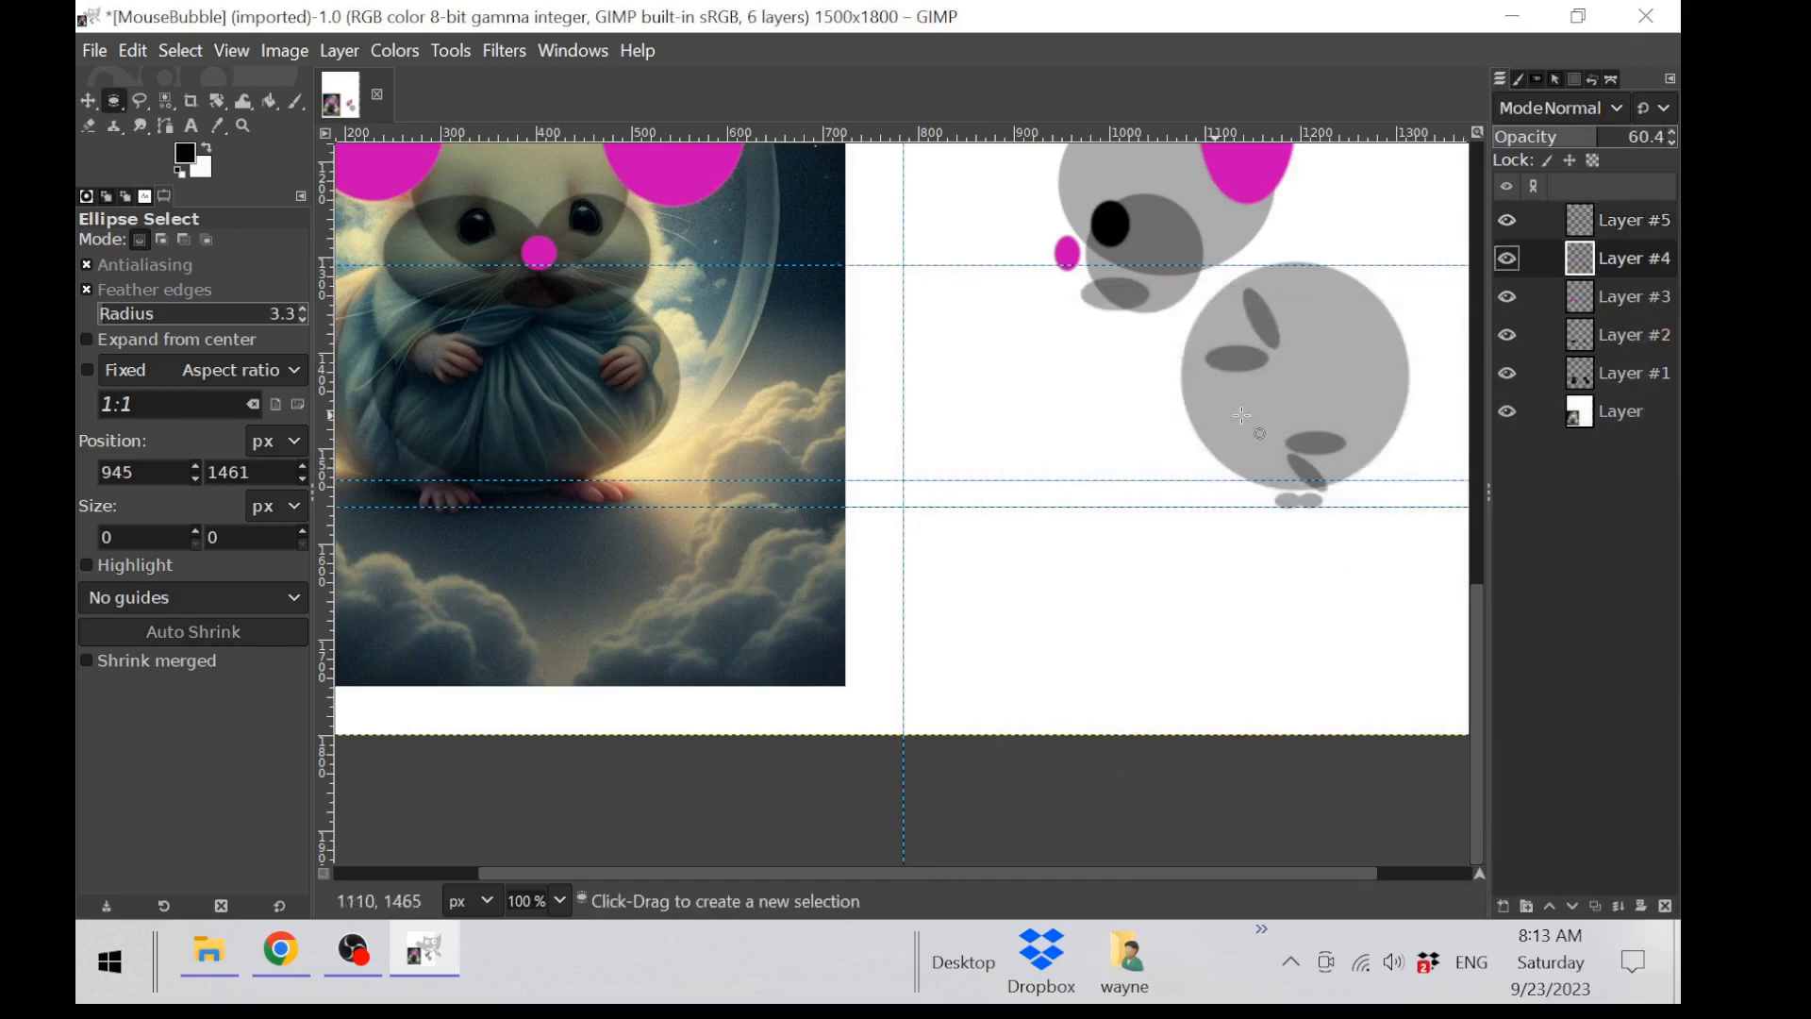
# Step: Cut the horizontal leg and foot ellipses from Layer #4 using an elliptical selection of about 162 × 125 px and paste them onto Layer #5
pyautogui.moveTo(1215, 417); pyautogui.dragTo(1370, 533)
pyautogui.click(1509, 221)
pyautogui.click(1508, 221)
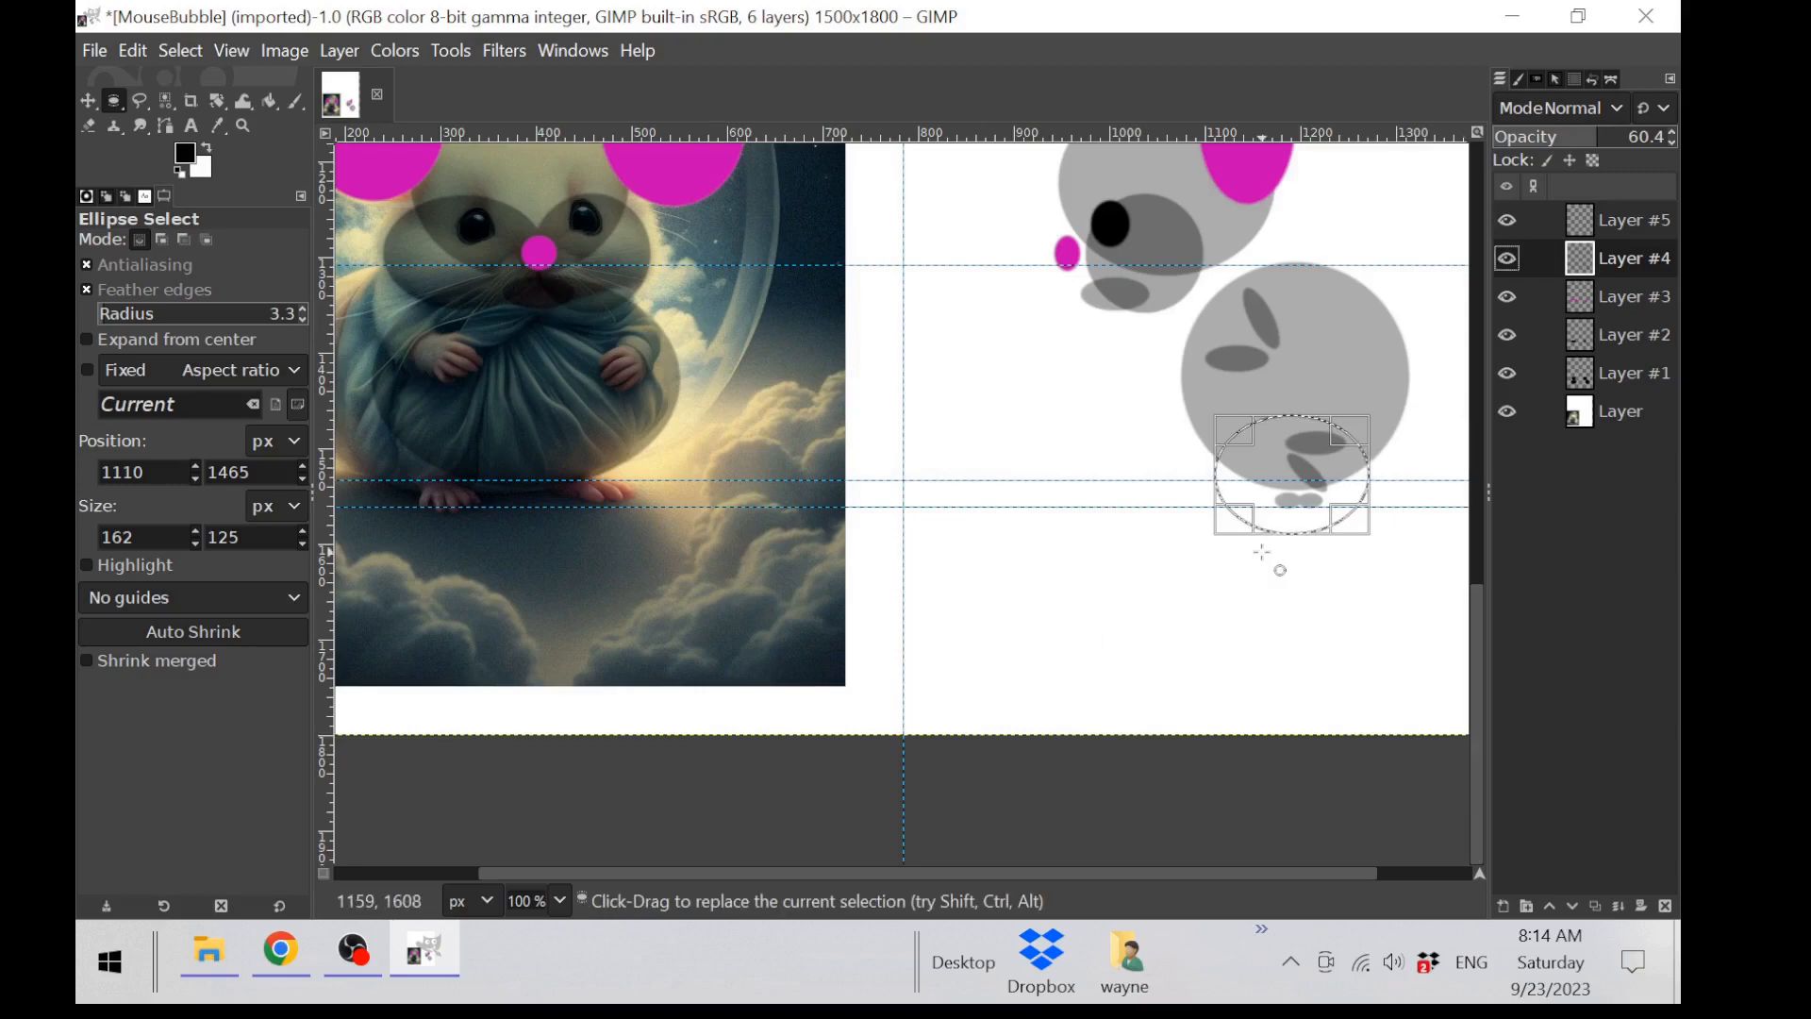
pyautogui.hotkey('ctrl', 'x')
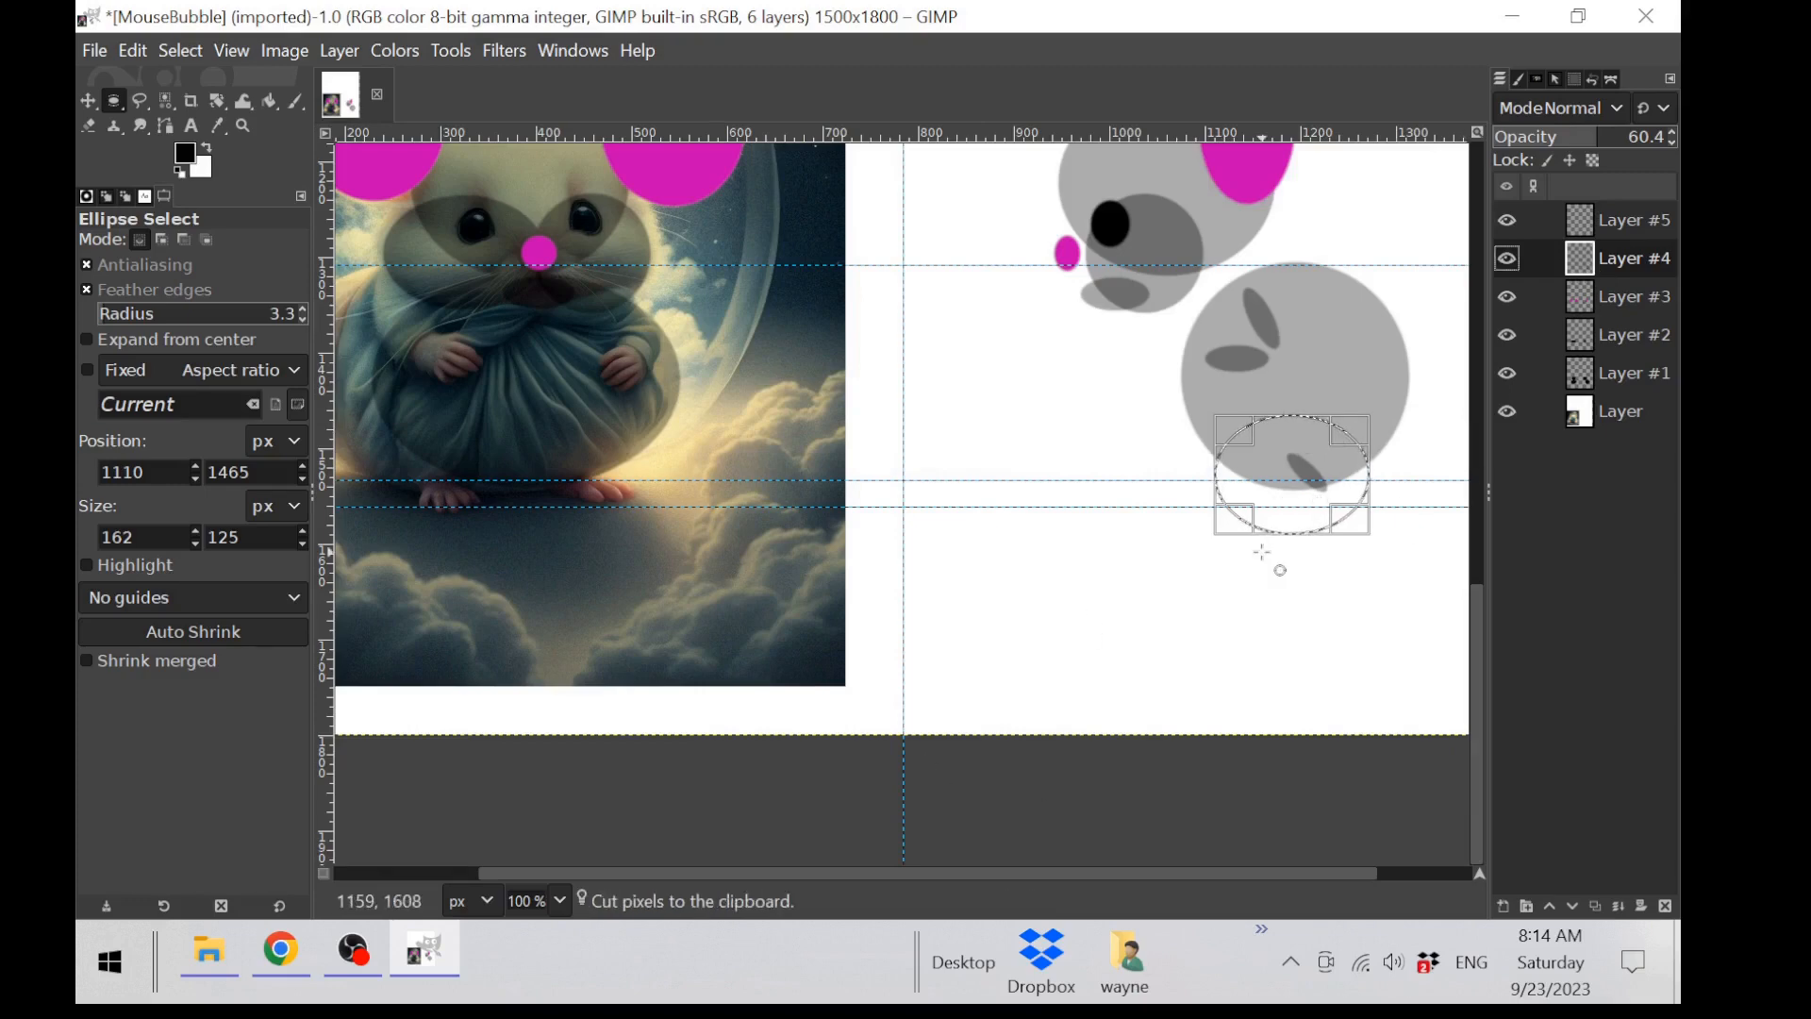
pyautogui.click(1593, 226)
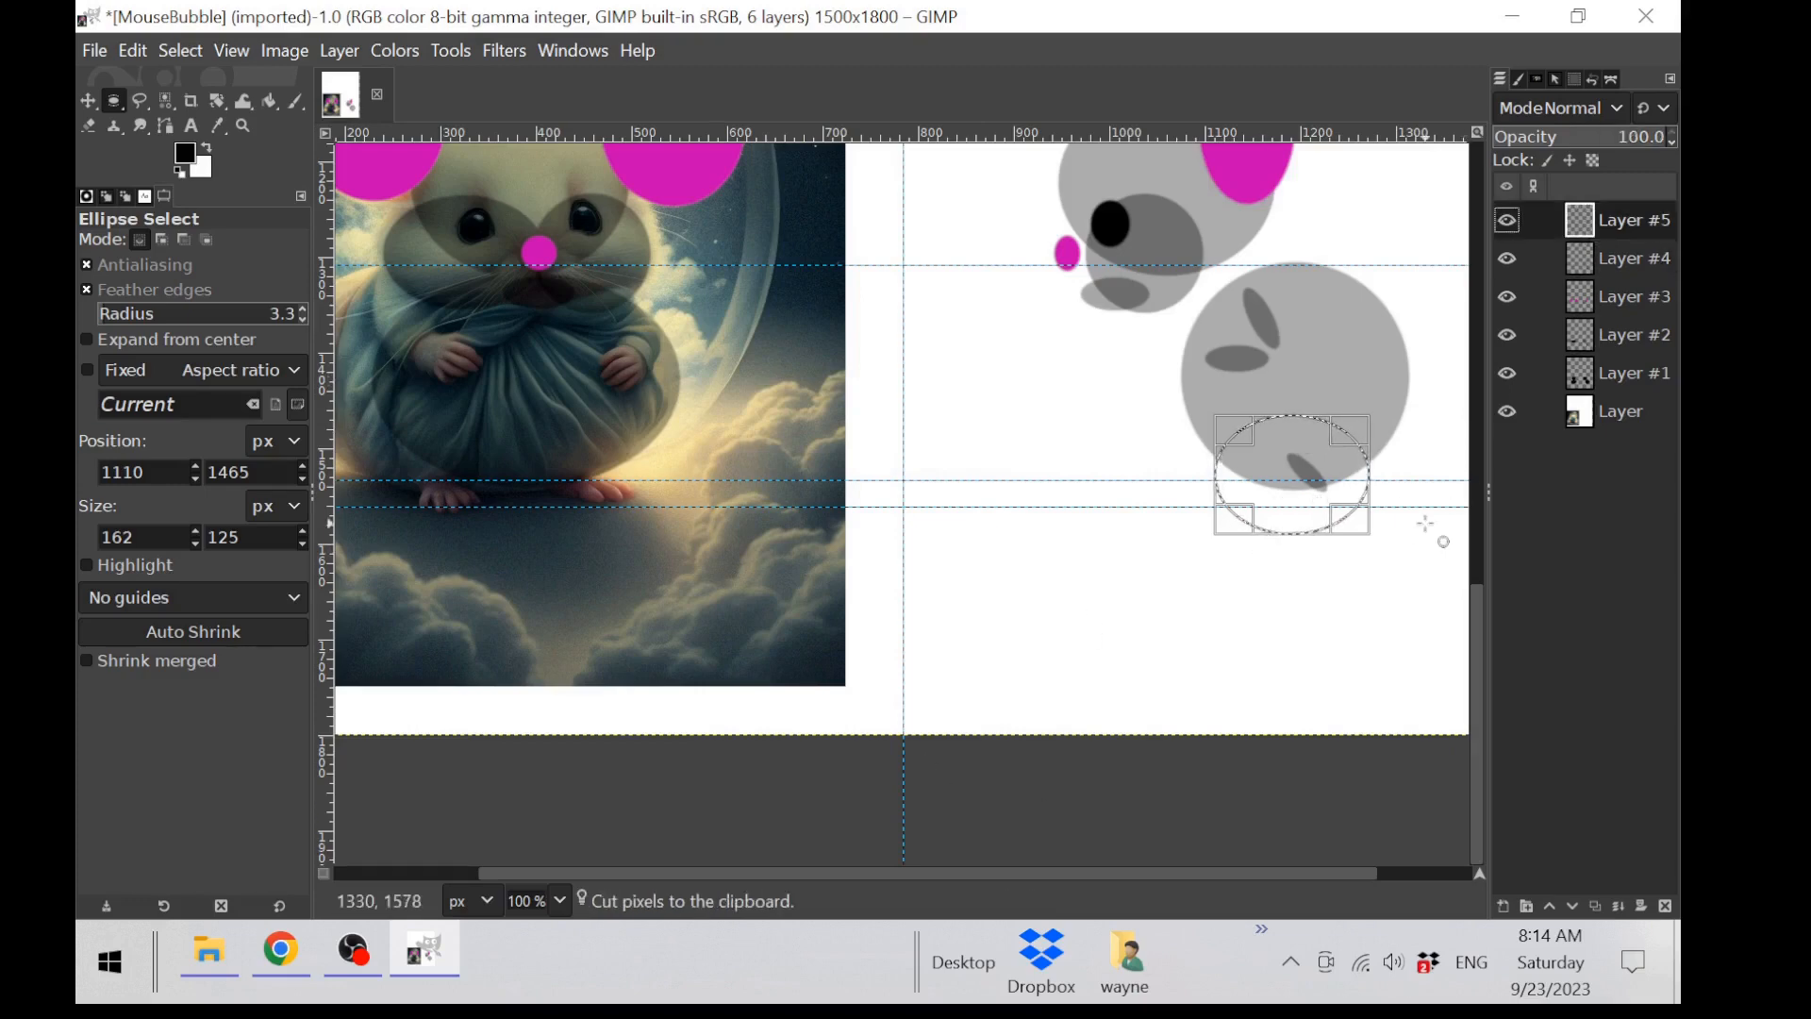
pyautogui.hotkey('ctrl', 'v')
pyautogui.click(1368, 635)
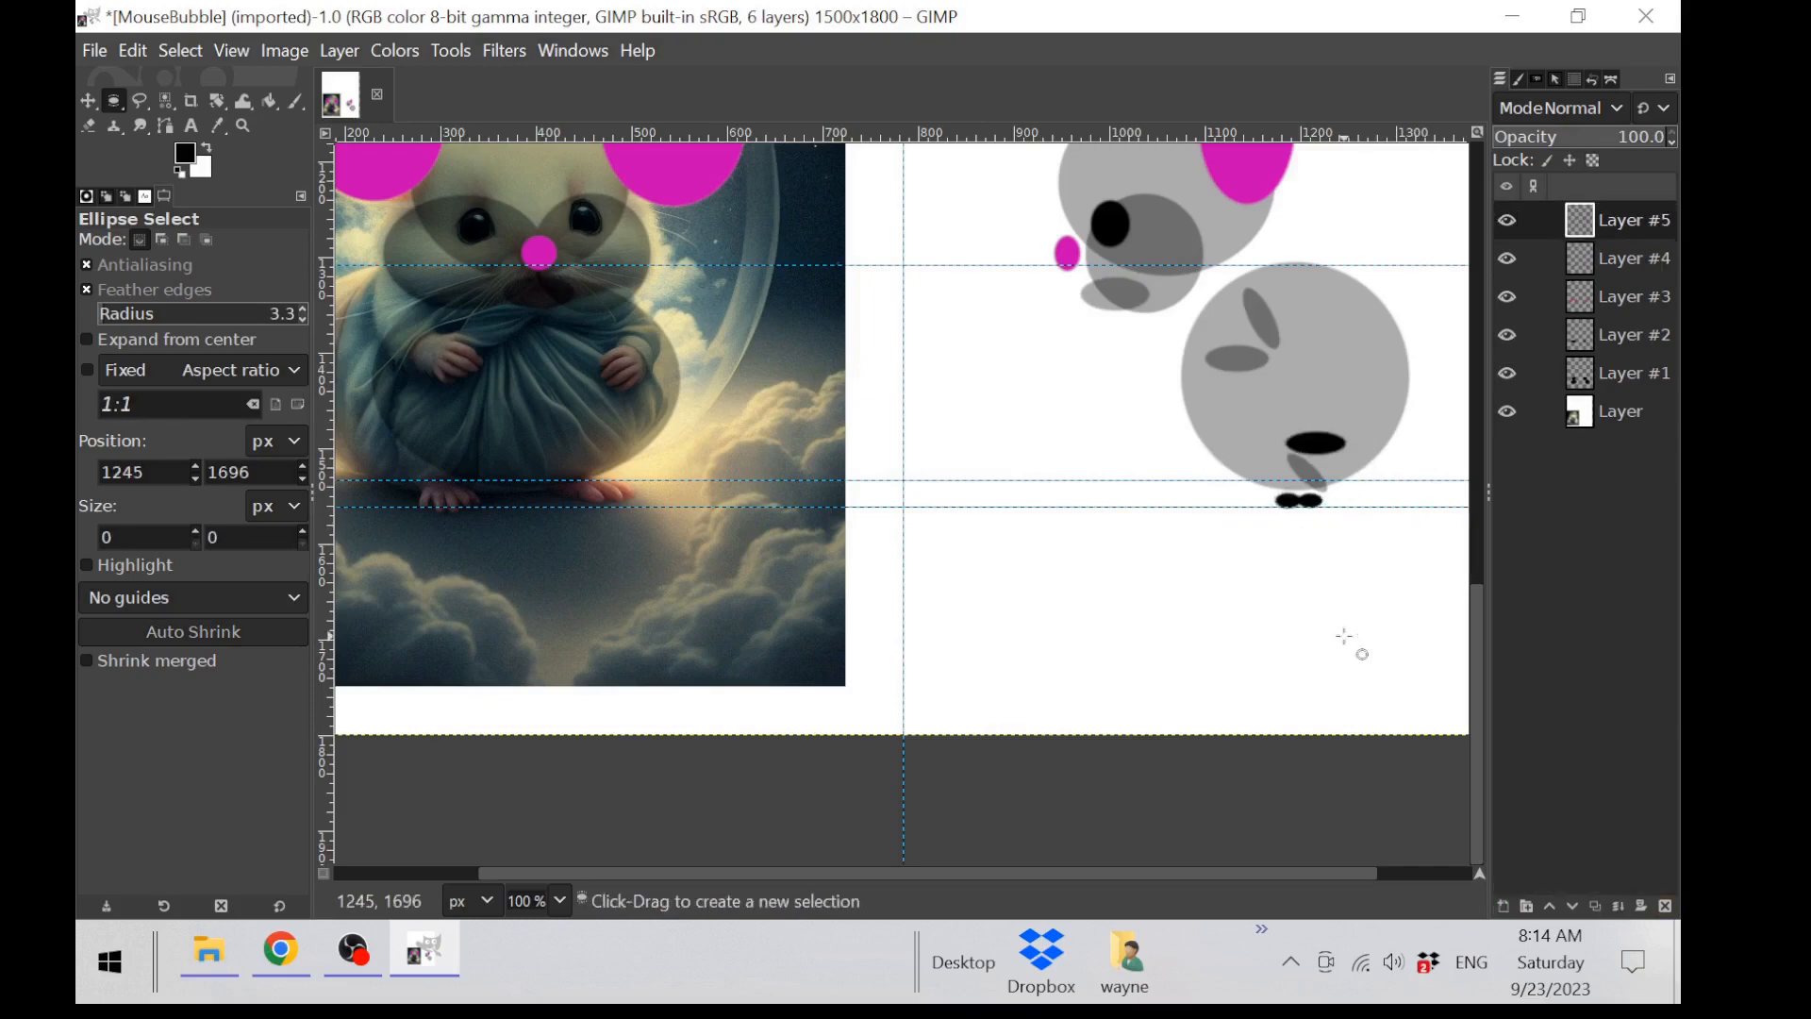
# Step: Cut the tilted lower-leg ellipse from Layer #2 using an elliptical selection of about 132 × 139 px and paste it onto Layer #5
pyautogui.click(1543, 332)
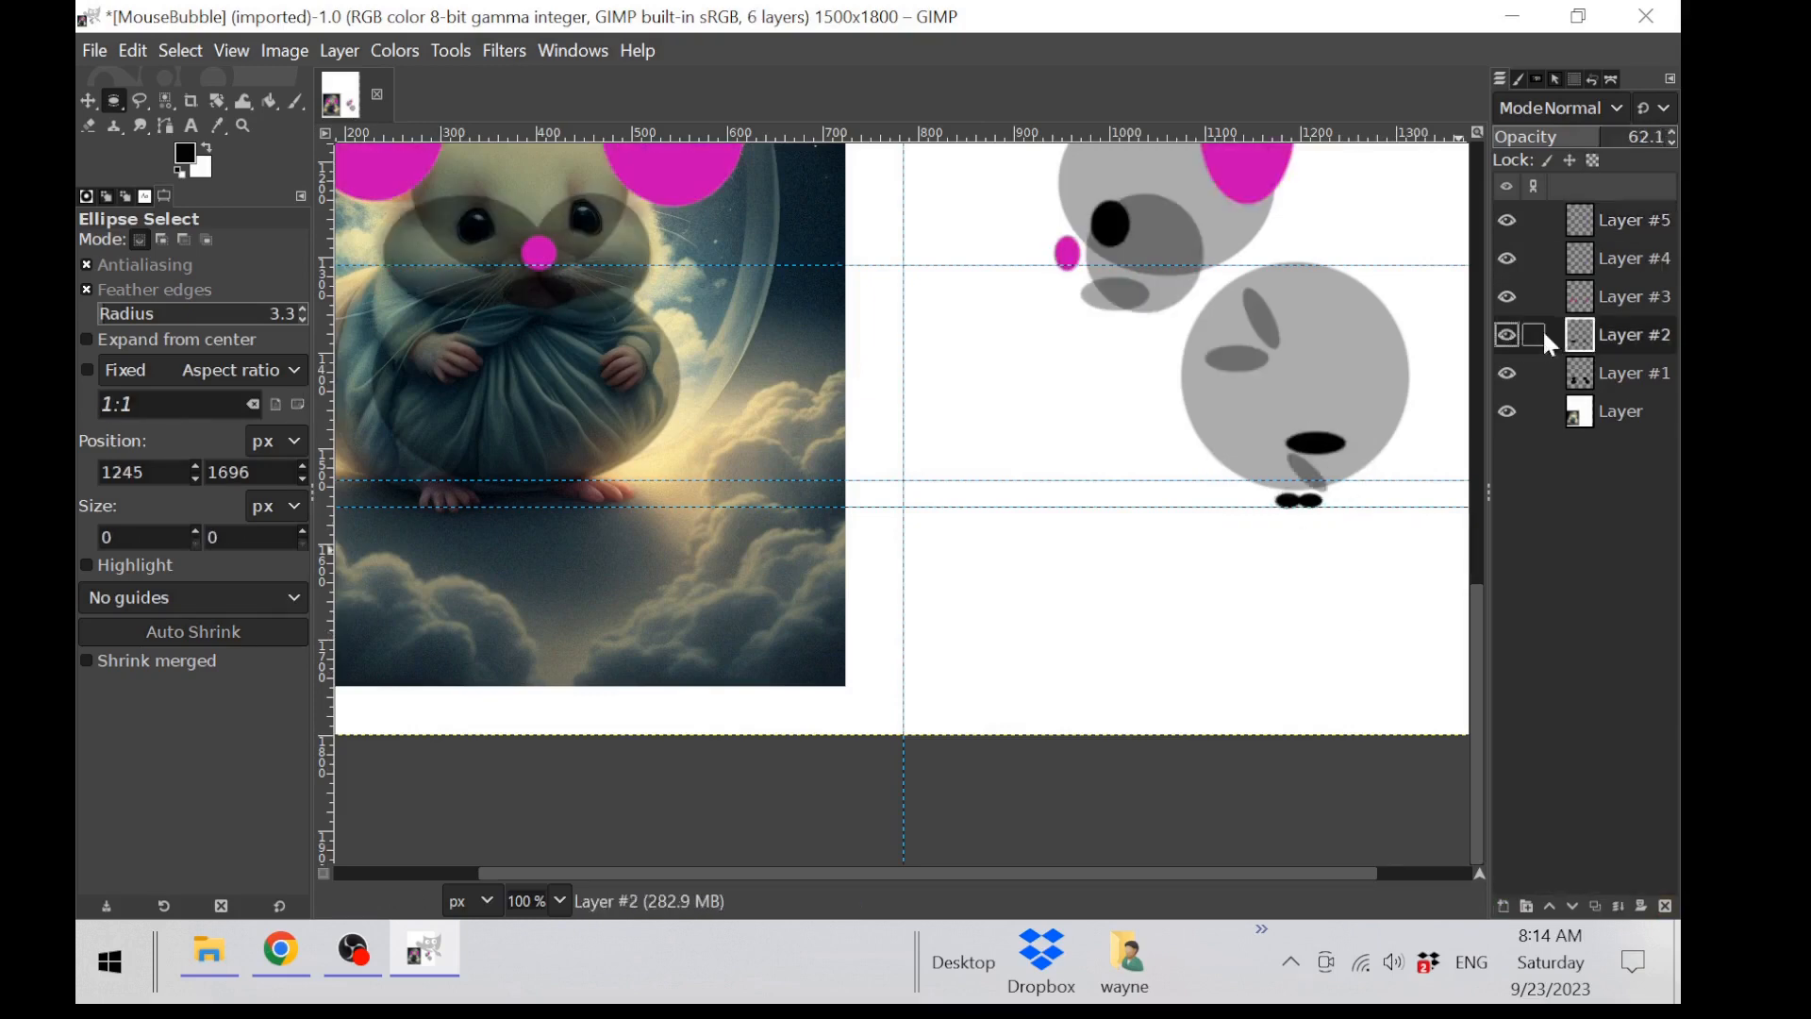
pyautogui.moveTo(1257, 423); pyautogui.dragTo(1381, 555)
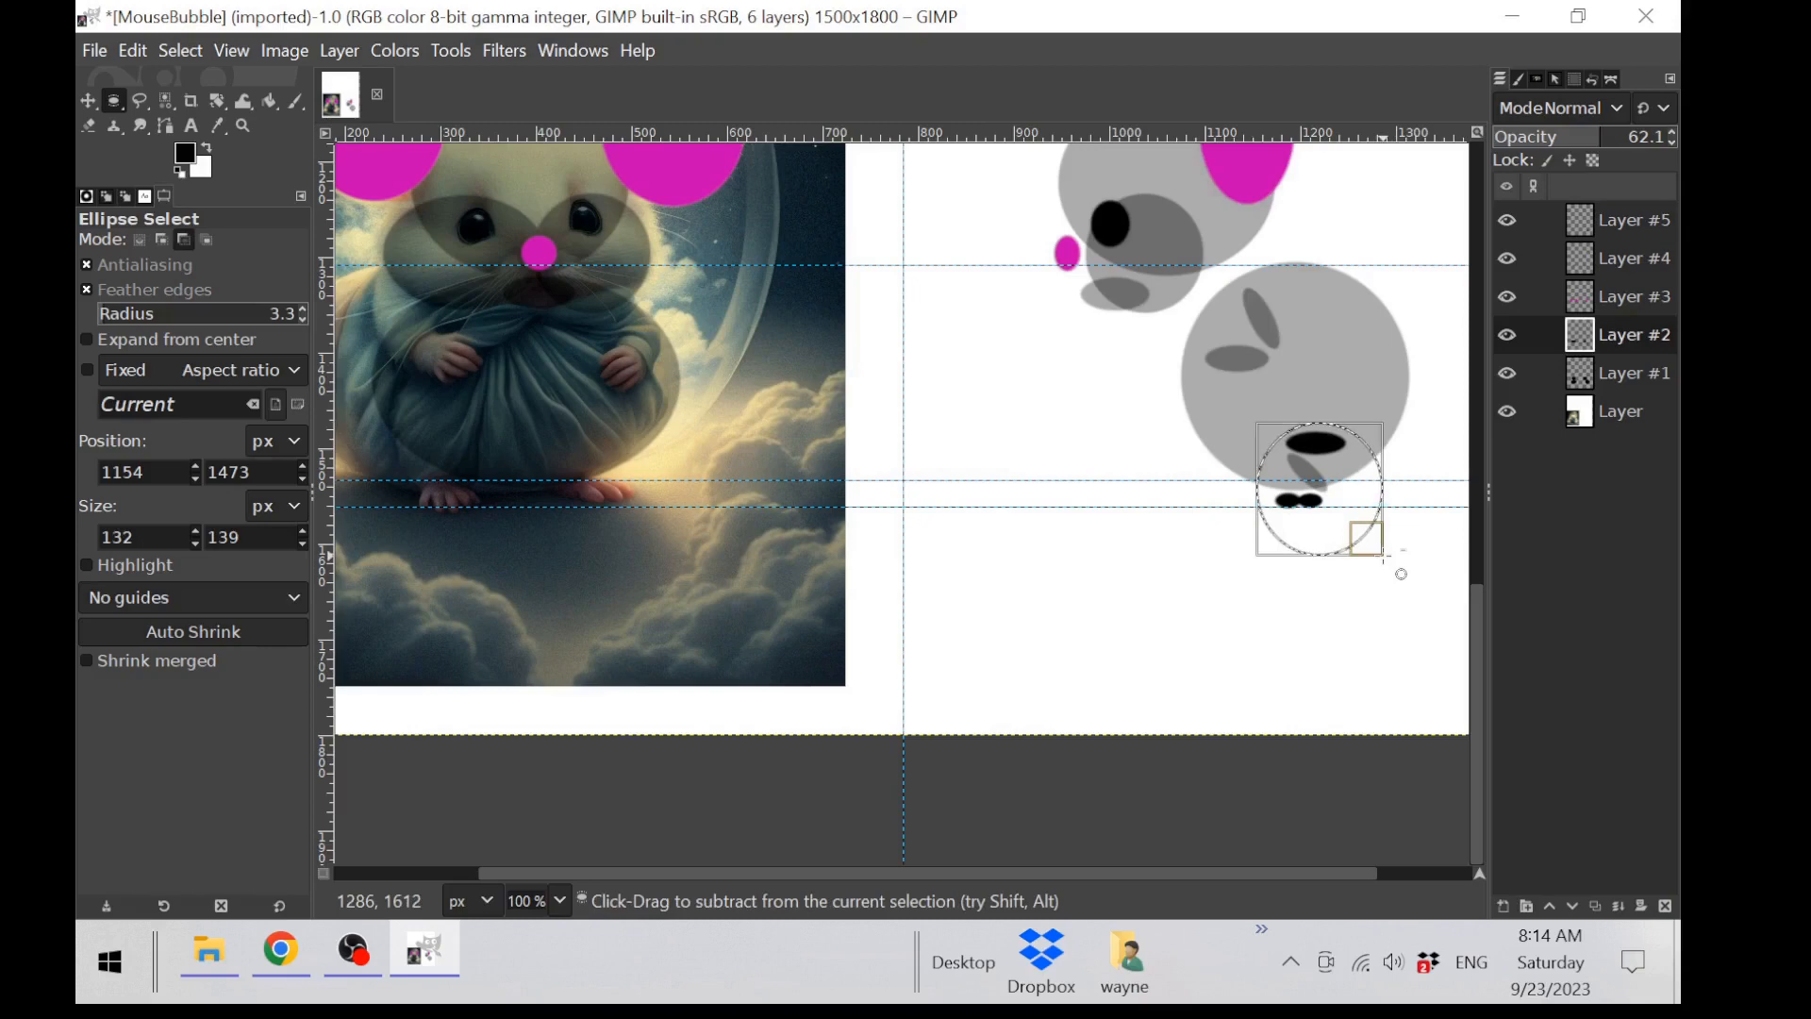
pyautogui.hotkey('ctrl', 'x')
pyautogui.click(1589, 224)
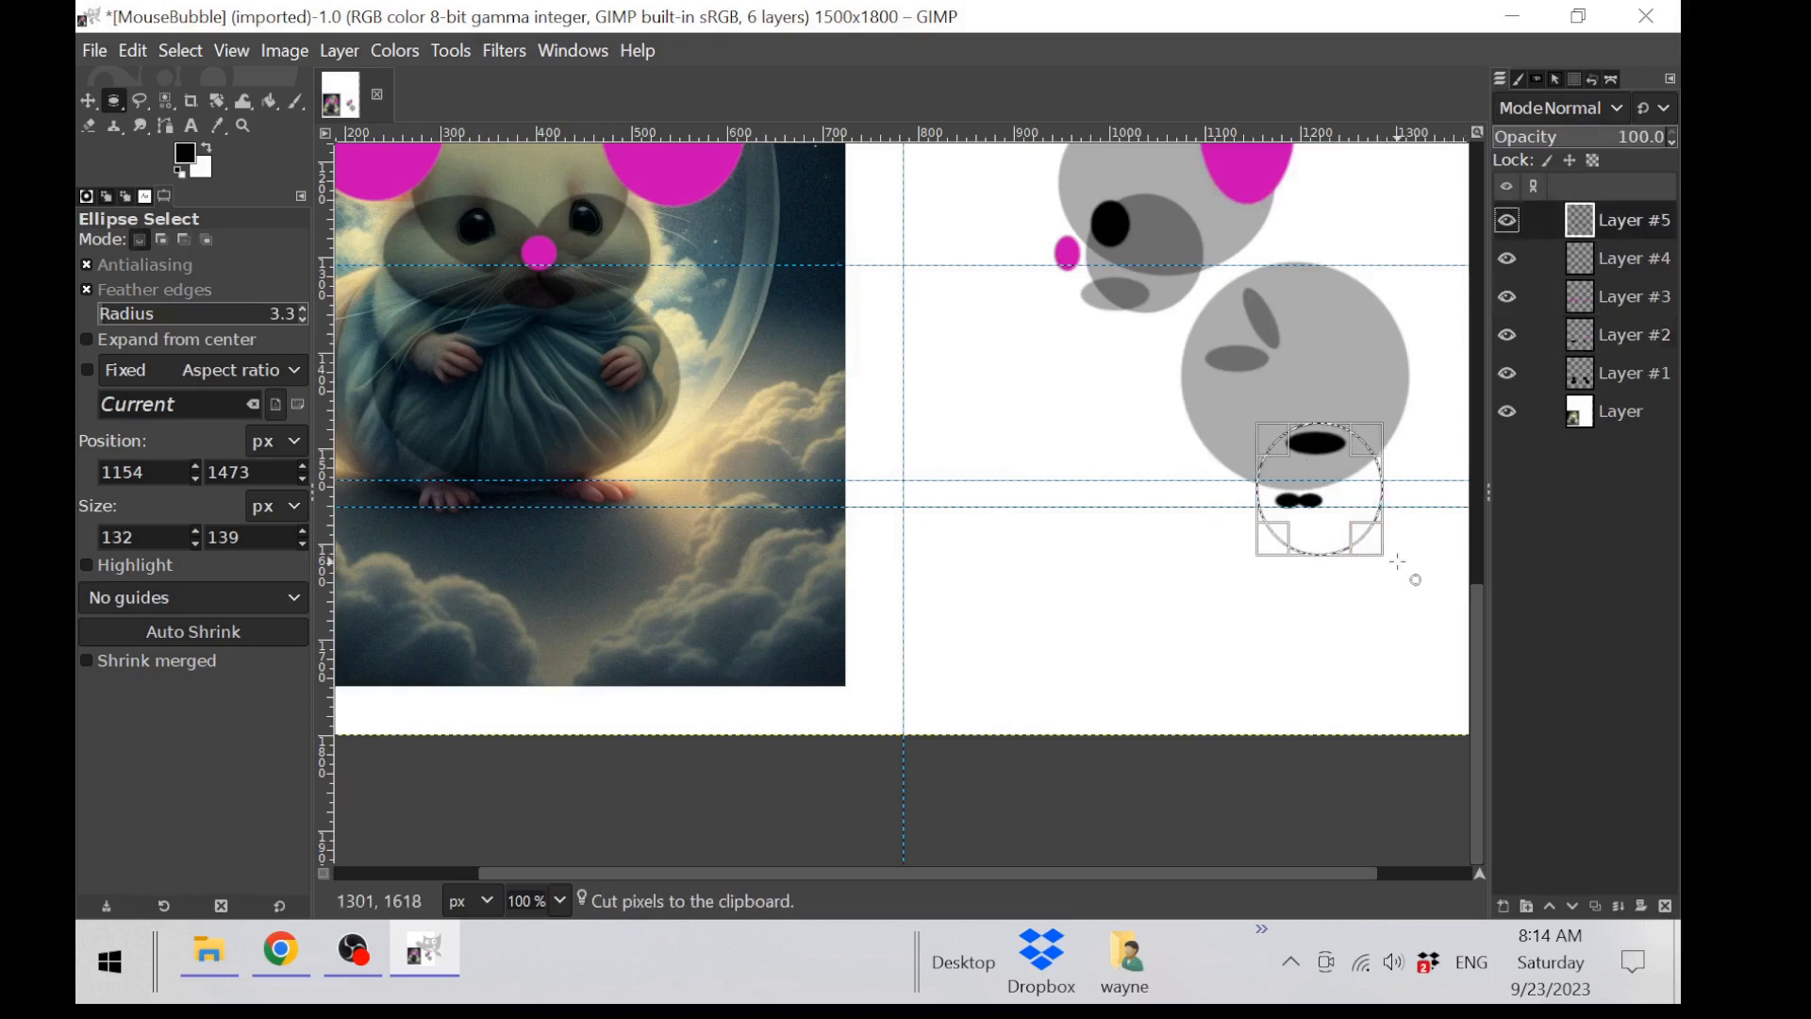
pyautogui.hotkey('ctrl', 'v')
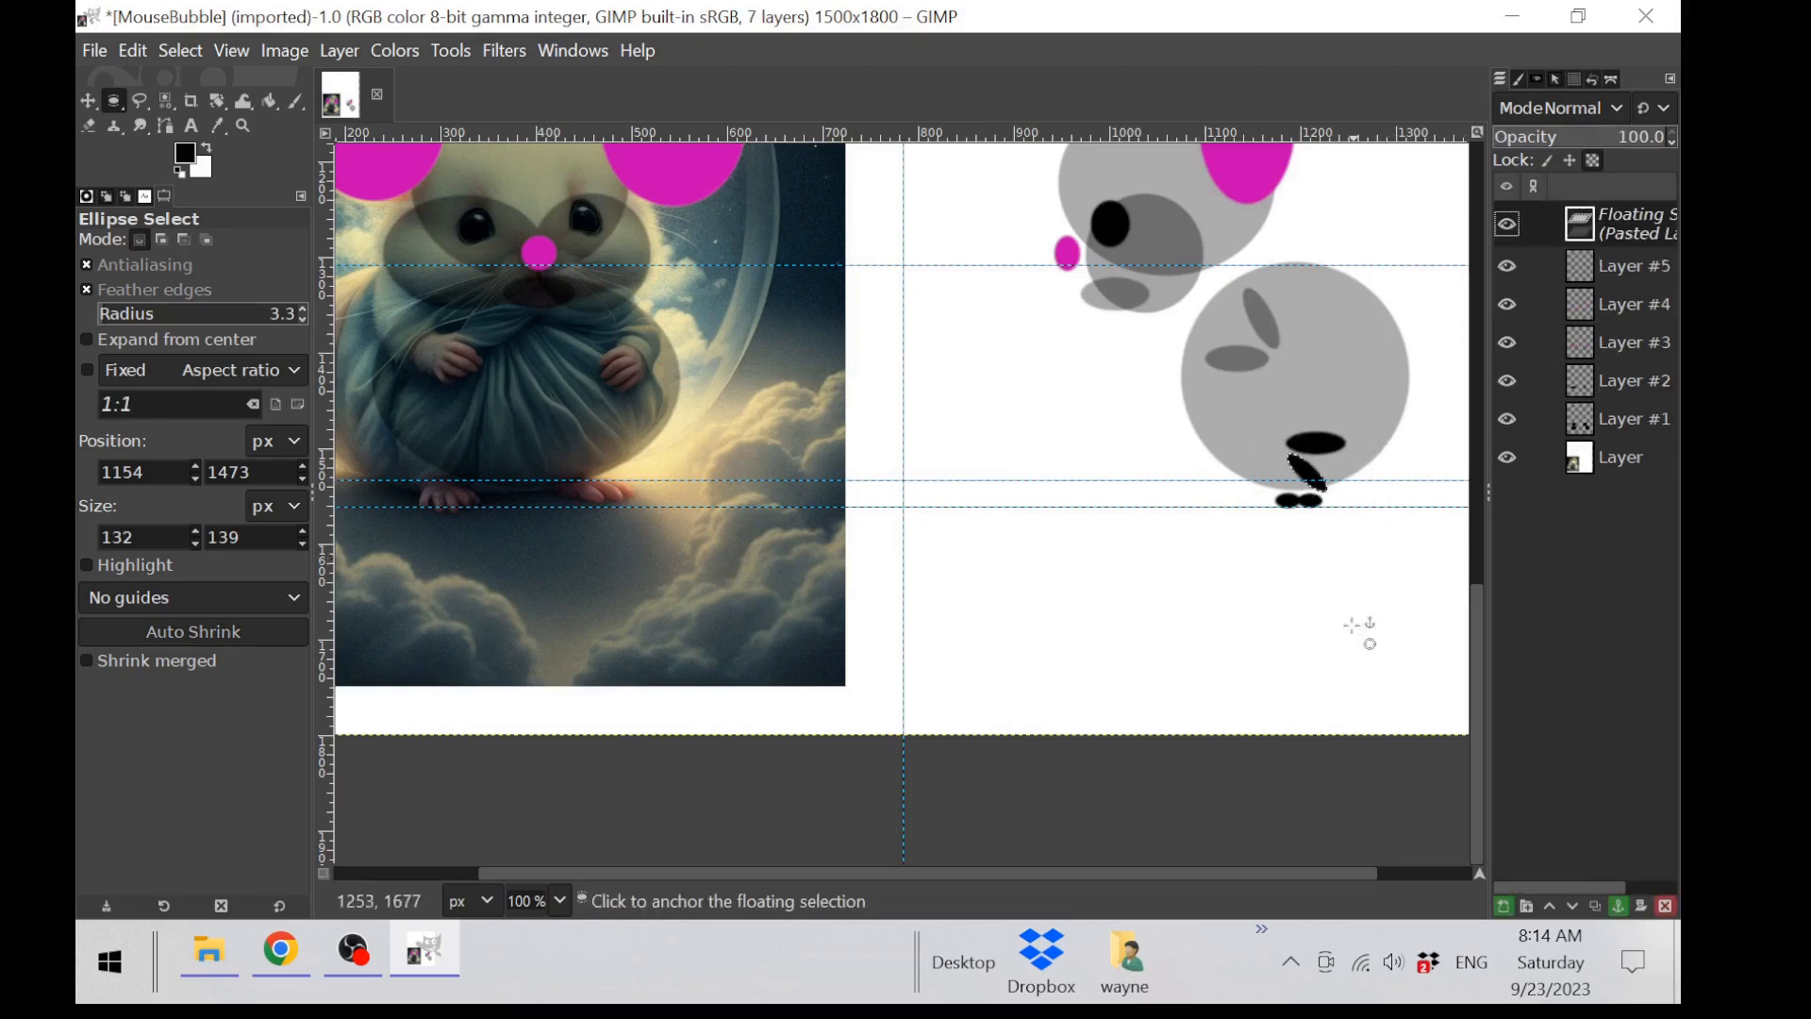
pyautogui.click(959, 647)
# Step: Cut and paste all the leg and foot ellipses on Layer #5 and scale the floating selection to about 217 × 211 px
pyautogui.moveTo(1258, 384); pyautogui.dragTo(1371, 545)
pyautogui.hotkey('ctrl', 'x')
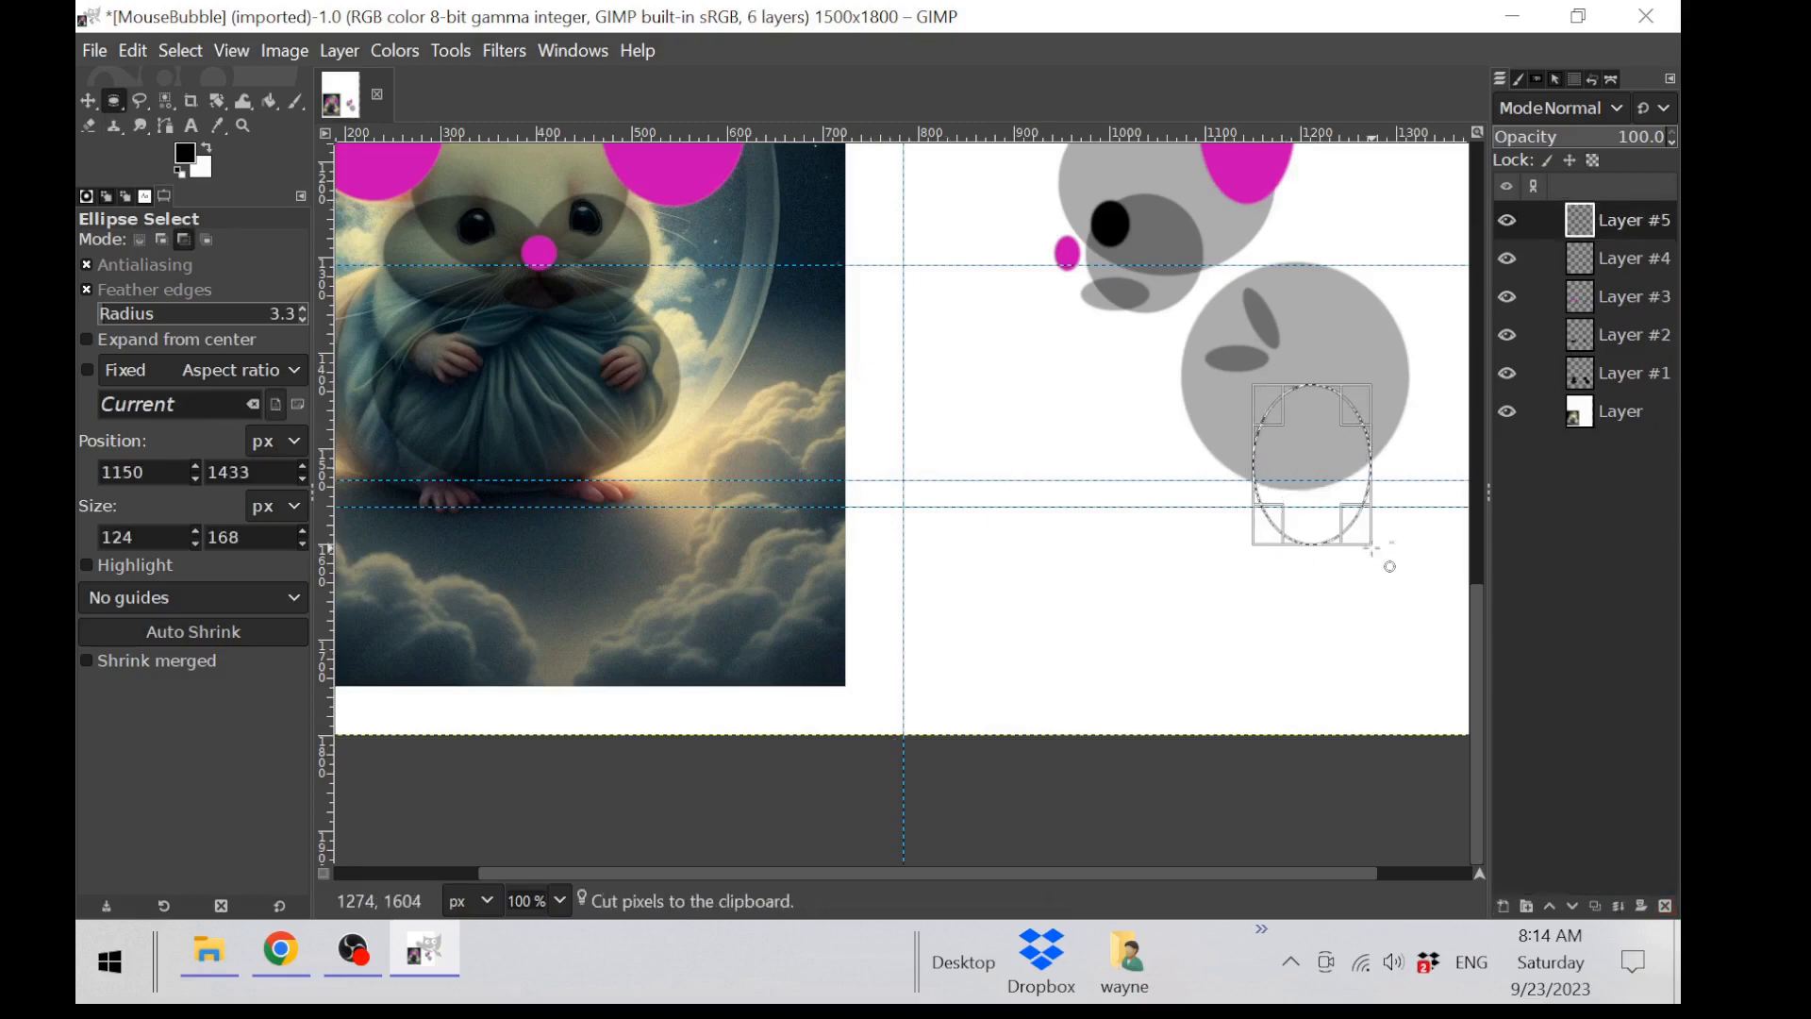
pyautogui.hotkey('ctrl', 'v')
pyautogui.moveTo(223, 92); pyautogui.dragTo(291, 164)
pyautogui.click(1321, 464)
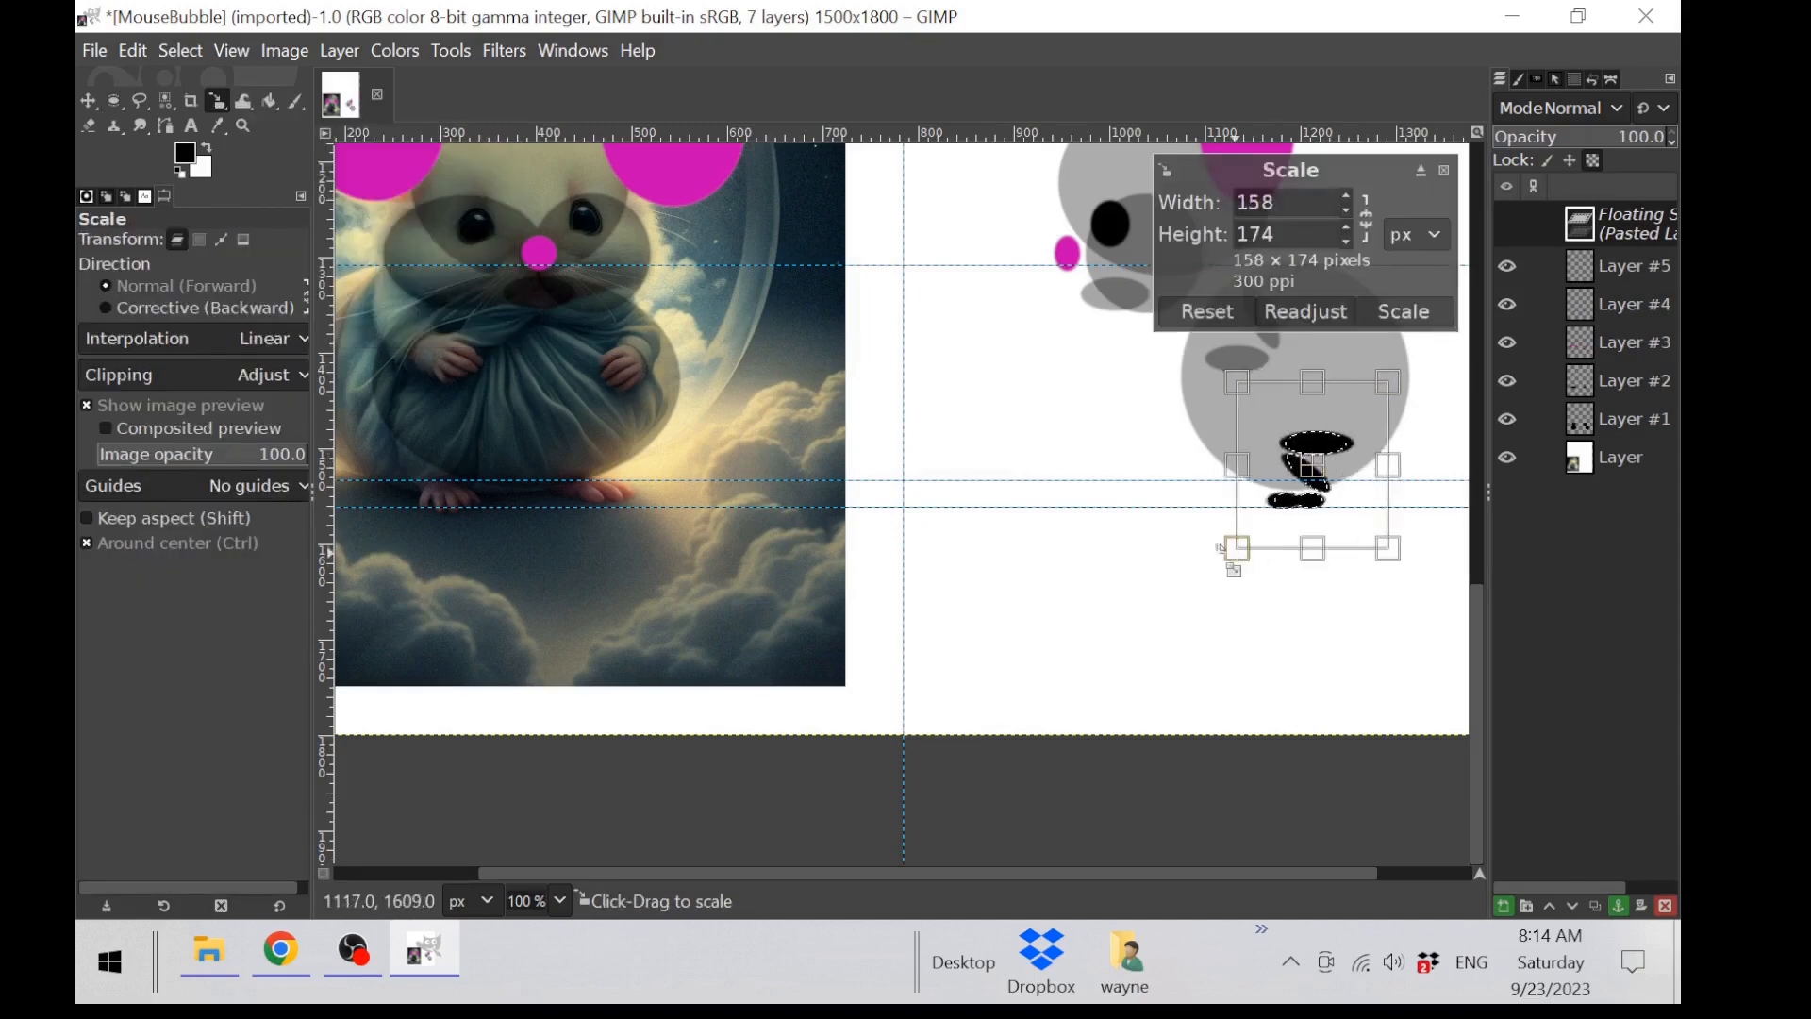
pyautogui.moveTo(1219, 547); pyautogui.dragTo(1180, 546)
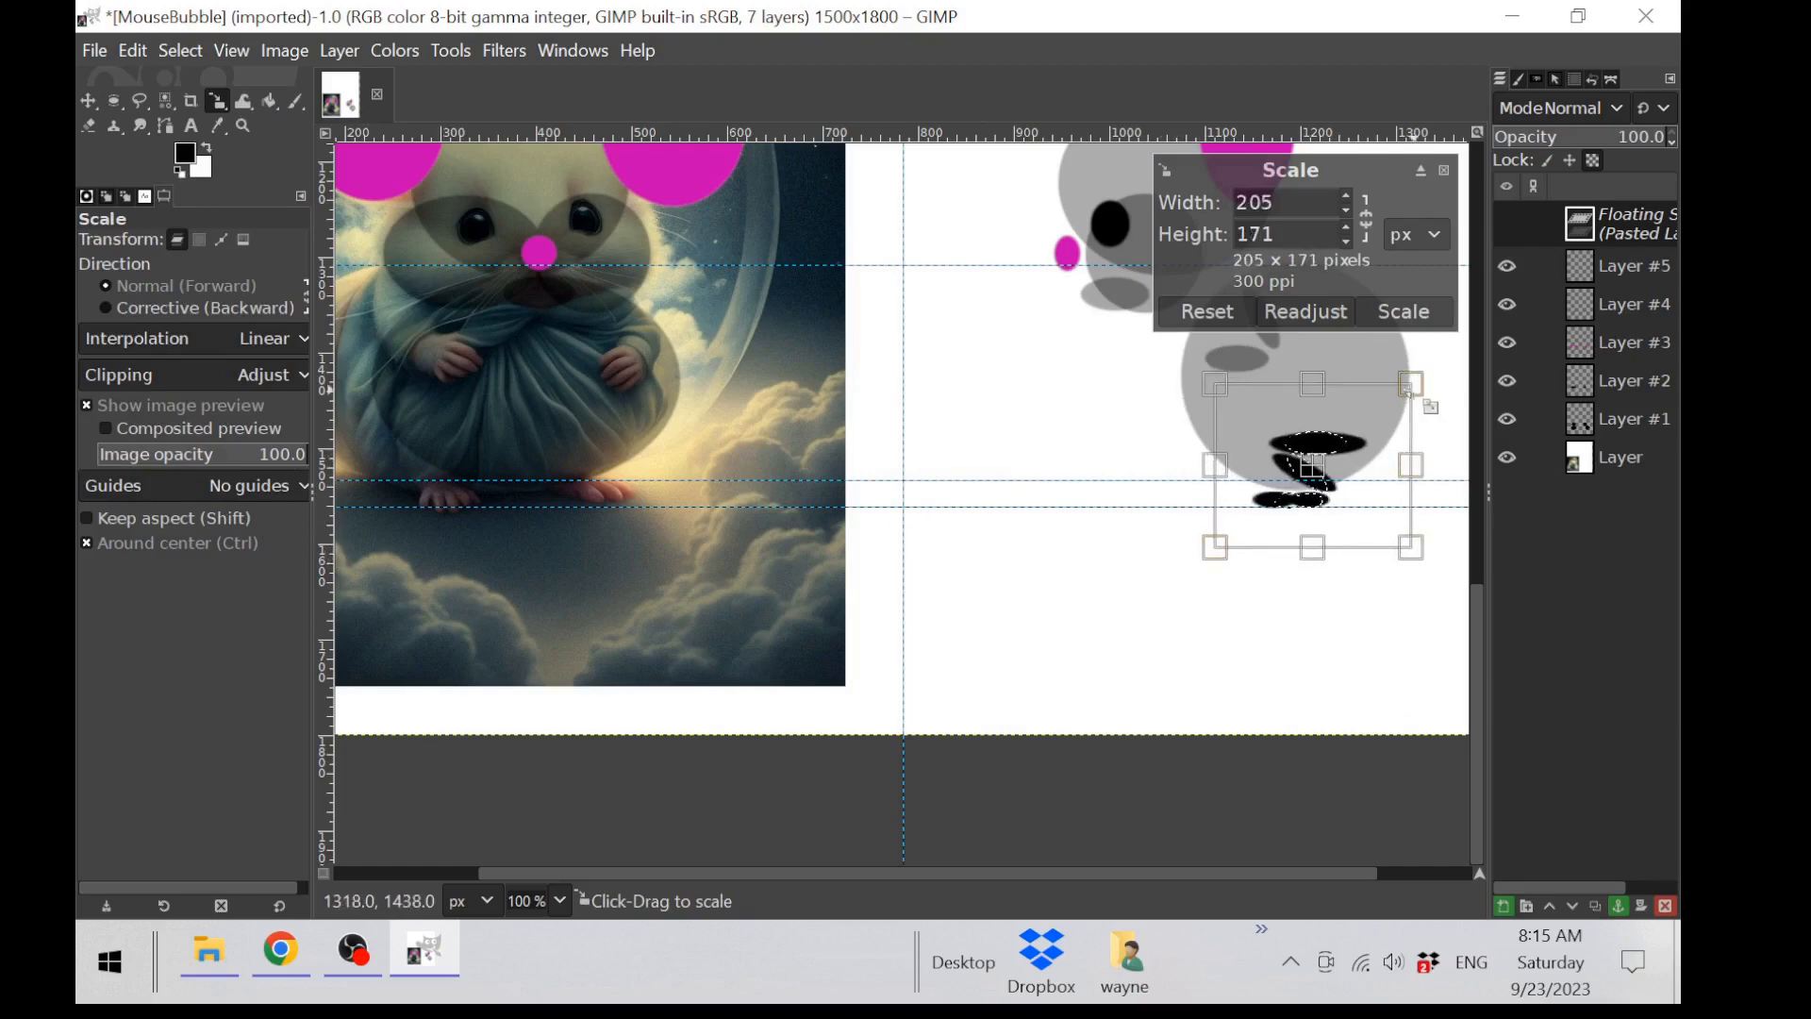
pyautogui.moveTo(1406, 393); pyautogui.dragTo(1421, 351)
pyautogui.click(1404, 311)
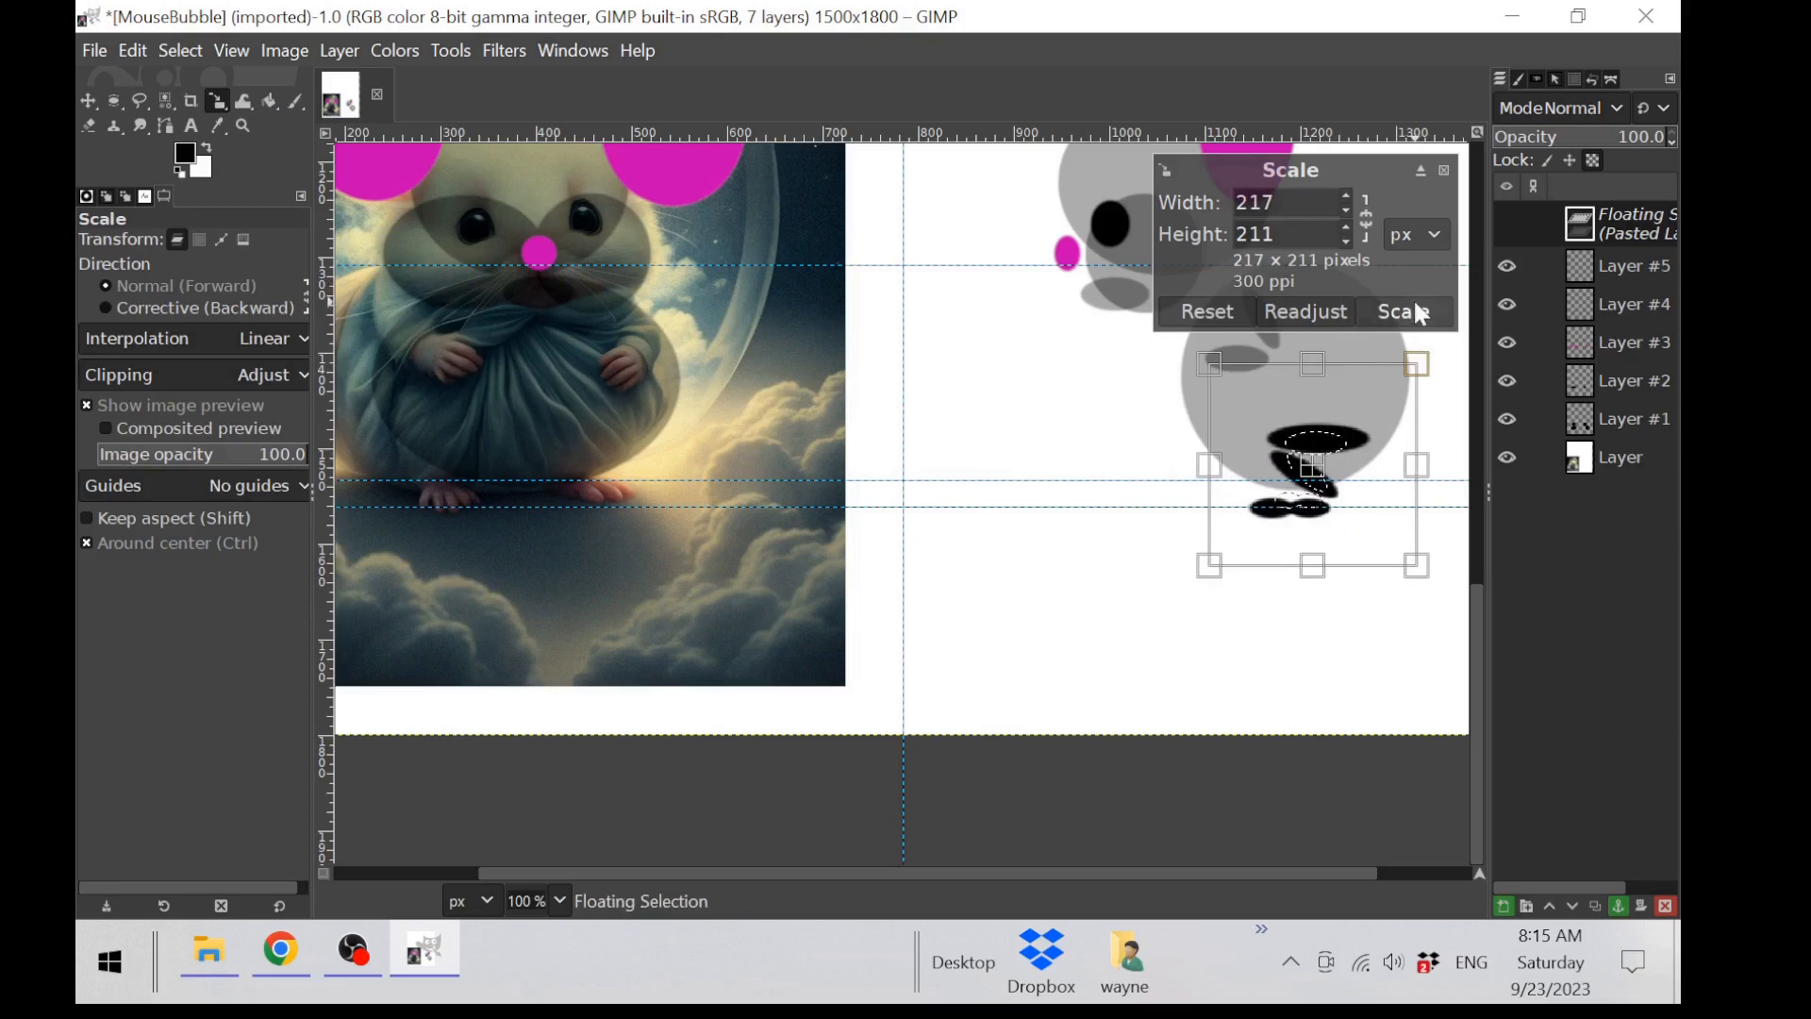
# Step: Move the scaled leg and foot group slightly toward the front of the body circle and anchor it on Layer #5
pyautogui.click(88, 101)
pyautogui.moveTo(1320, 437); pyautogui.dragTo(1295, 434)
pyautogui.press('e')
pyautogui.click(979, 474)
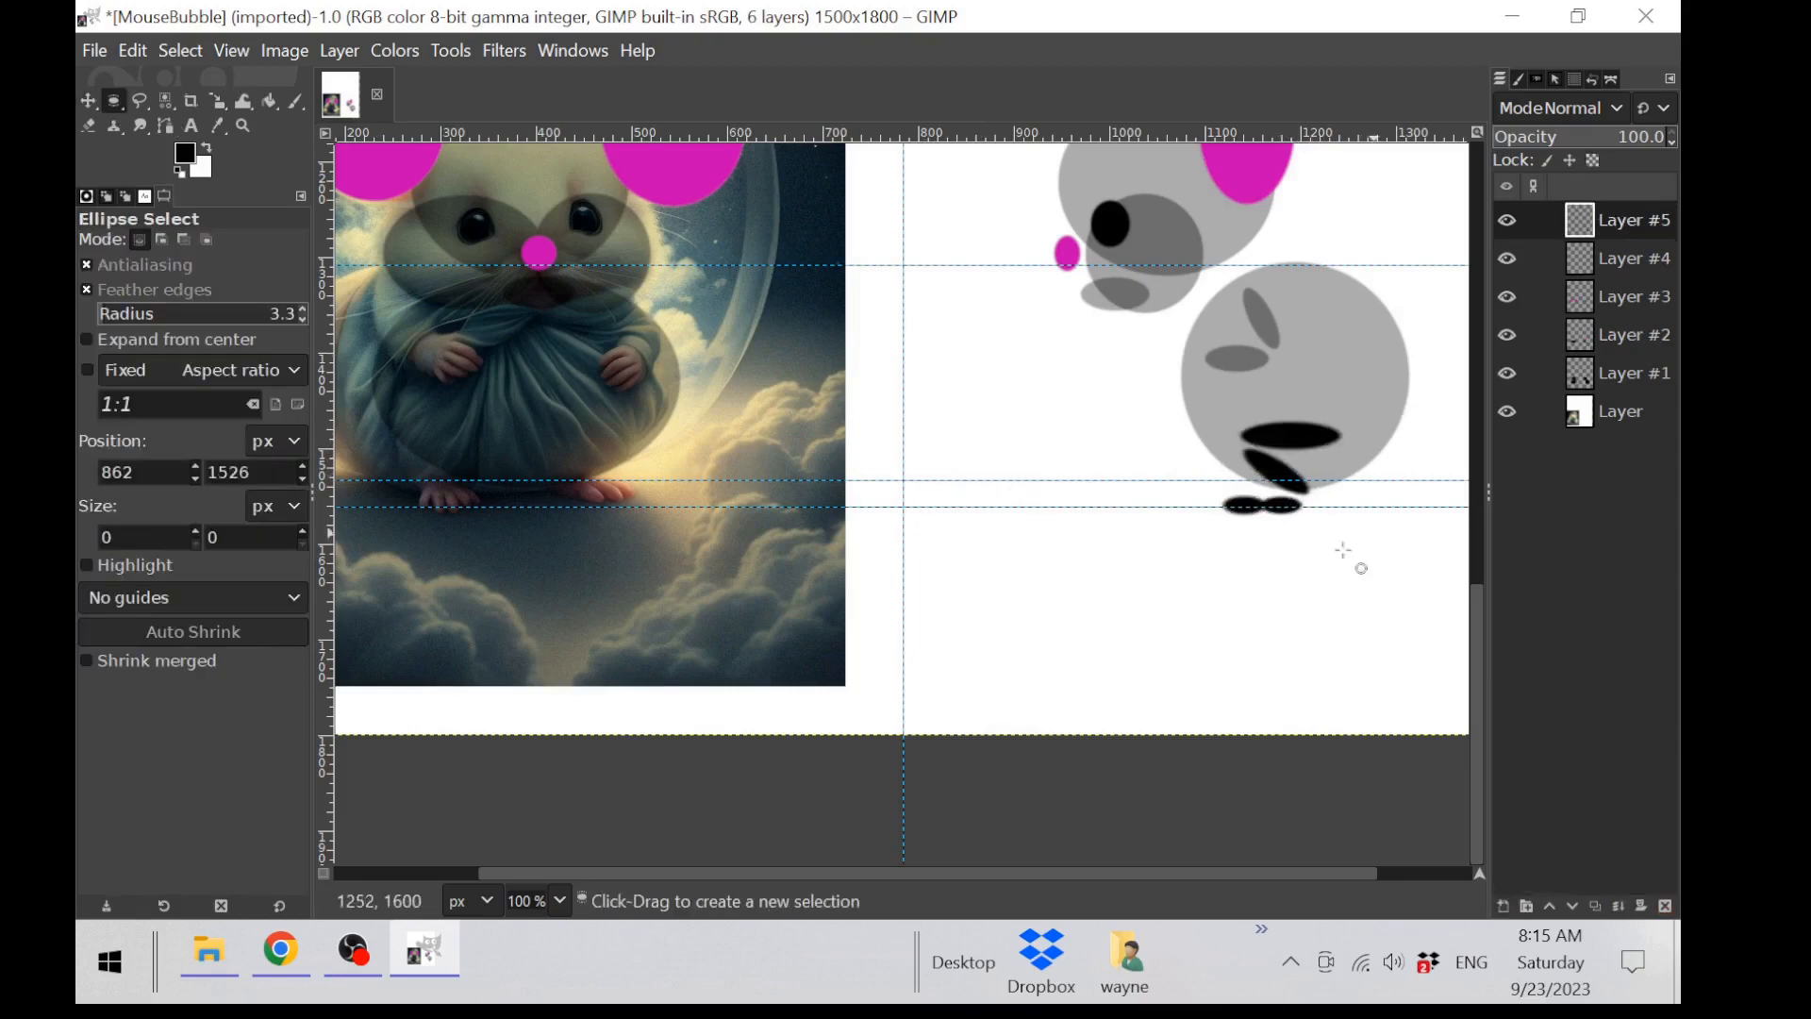
# Step: Toggle the visibility of the background layer, Layer #1, Layer #2 and Layer #3 to check which shapes each one holds
pyautogui.scroll(-1, 849, 543)
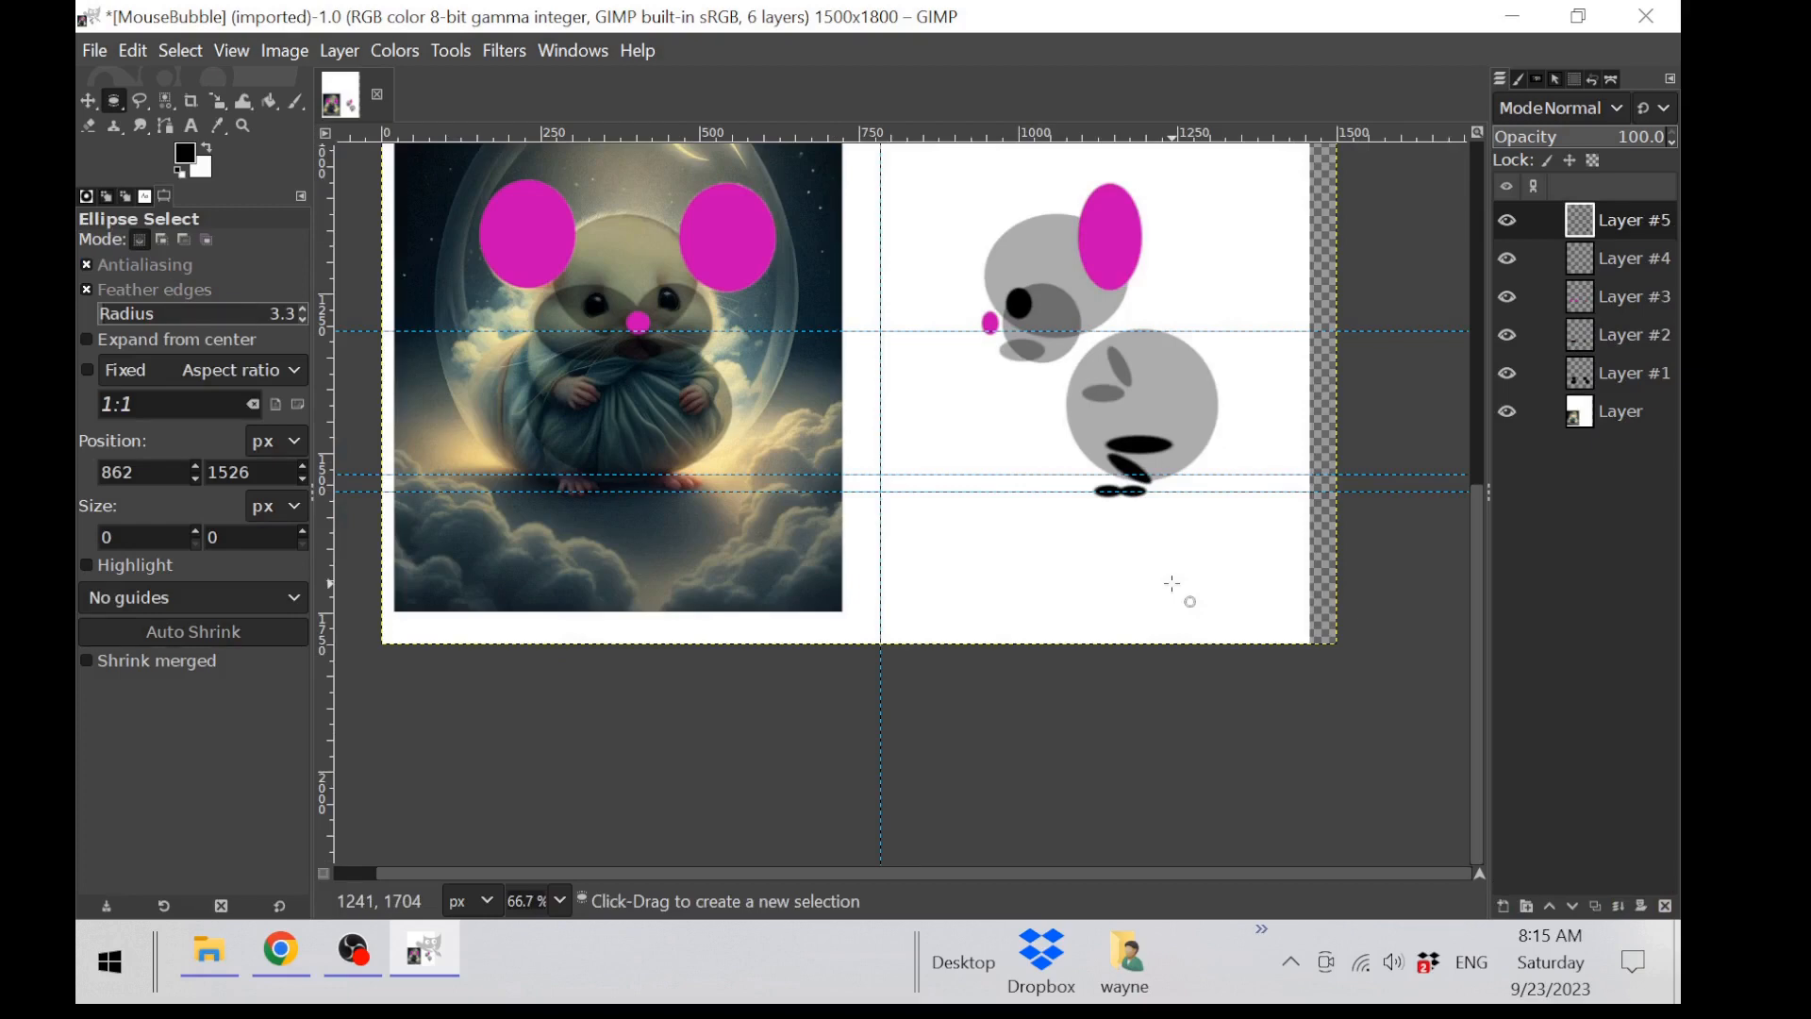
pyautogui.click(1508, 410)
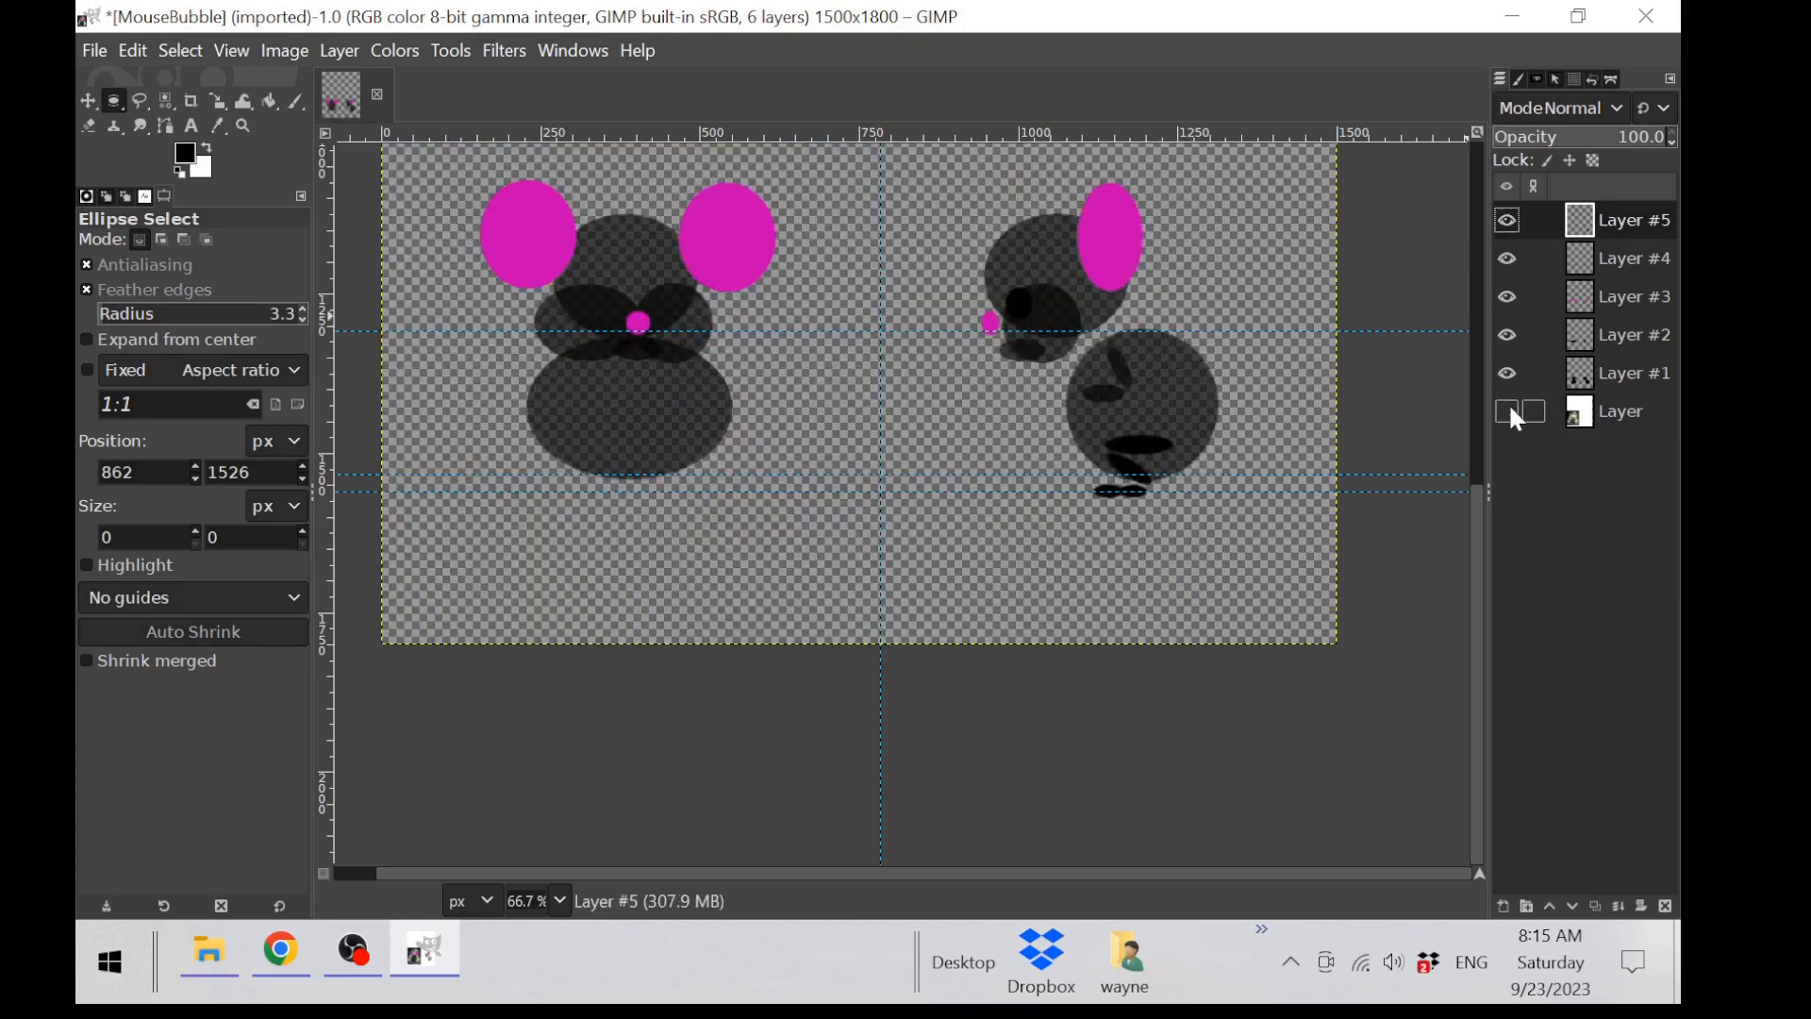
pyautogui.click(1508, 410)
pyautogui.doubleClick(1519, 373)
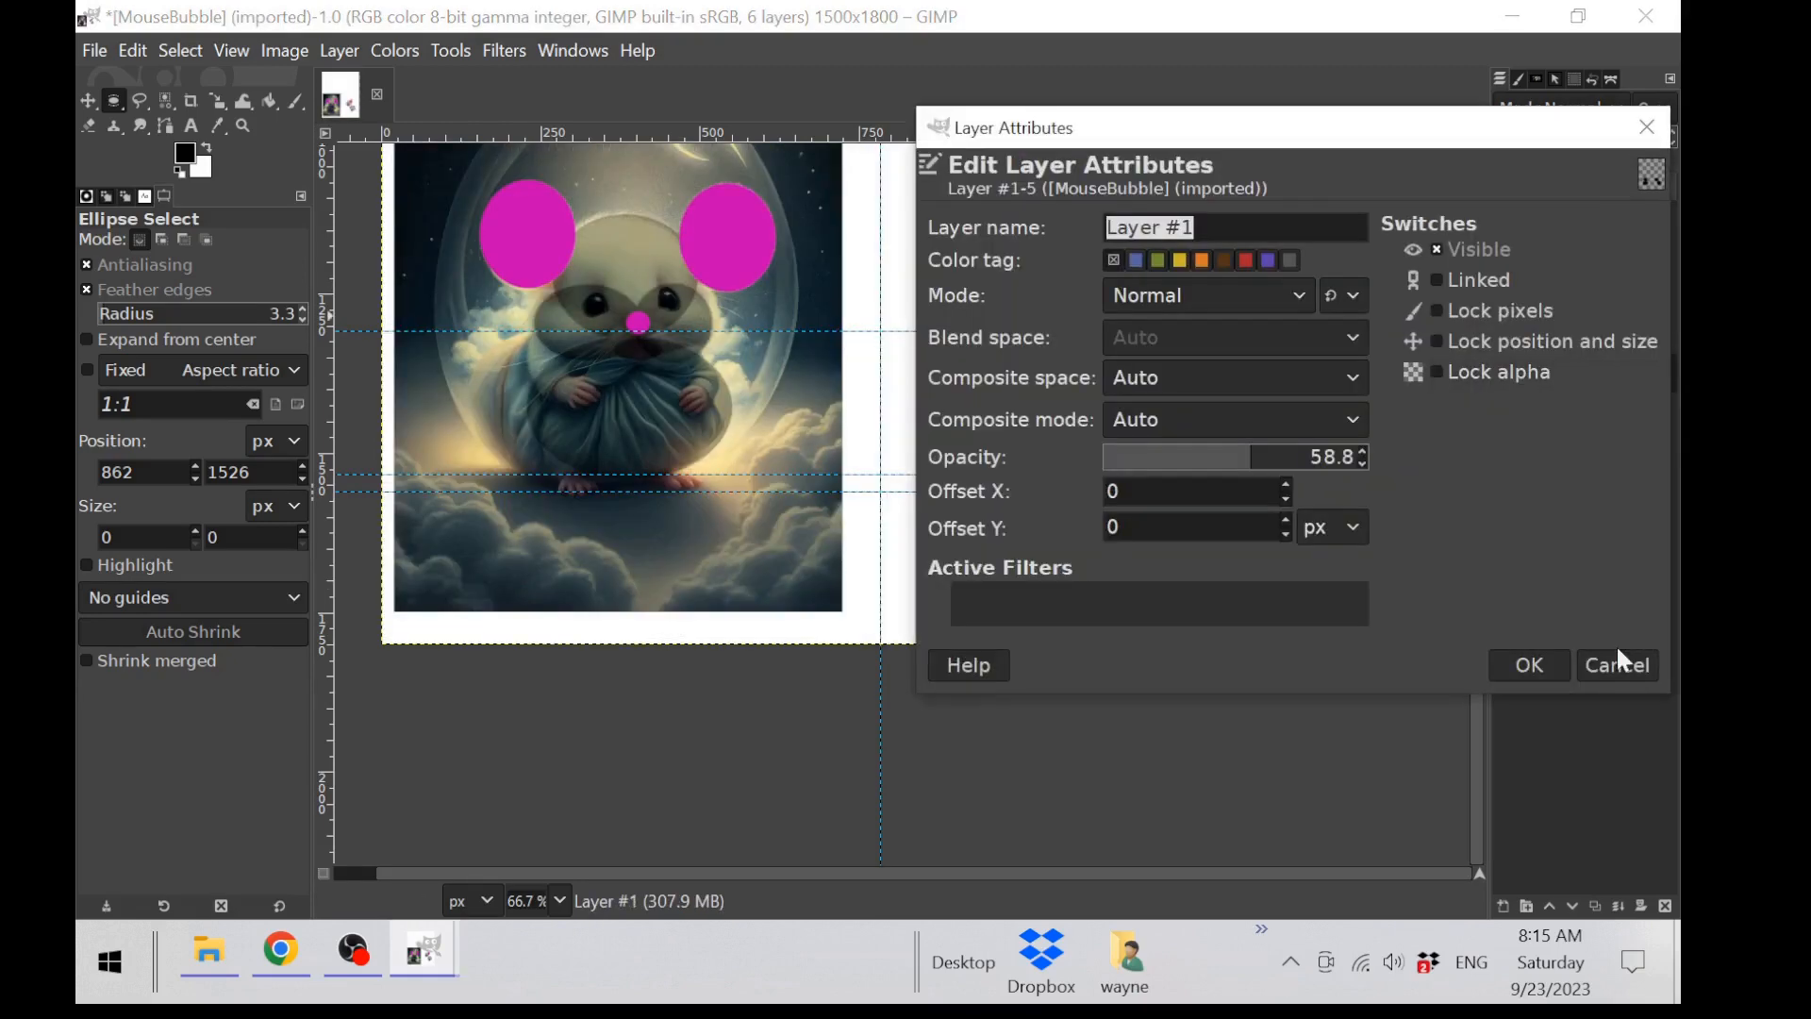
pyautogui.click(1612, 659)
pyautogui.click(1507, 374)
pyautogui.click(1508, 371)
pyautogui.click(1508, 372)
pyautogui.click(1508, 372)
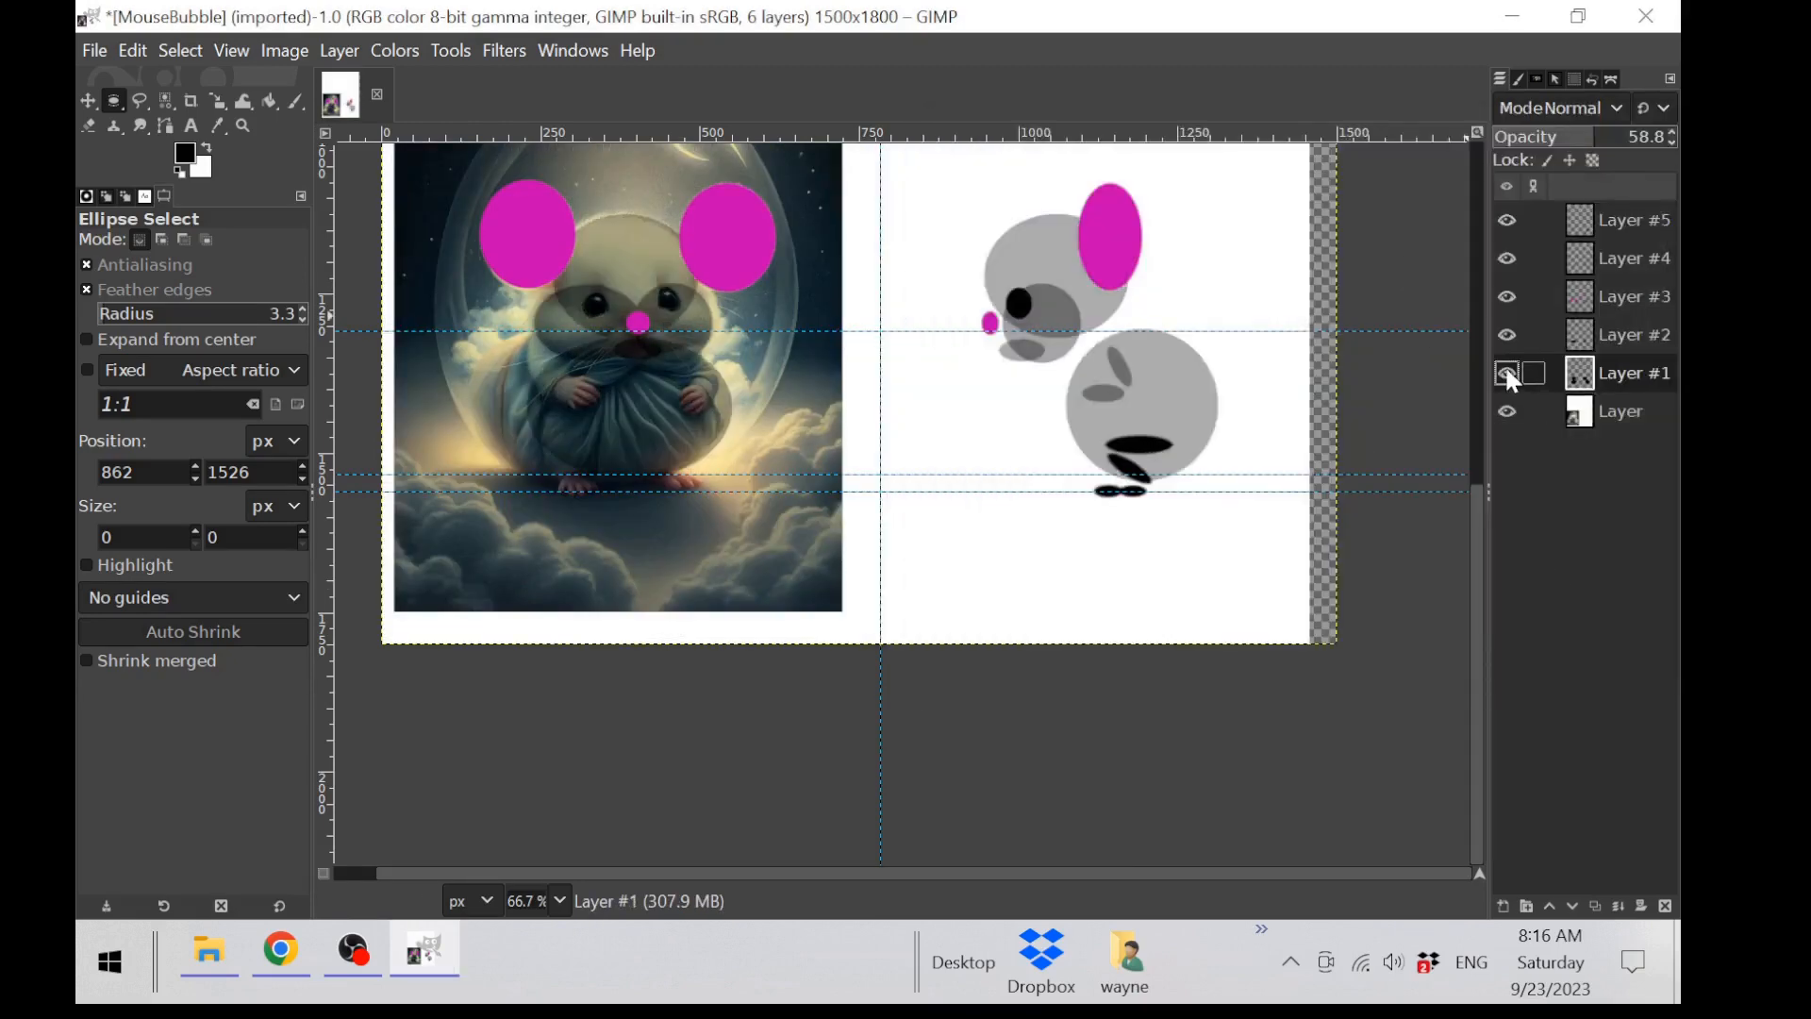
pyautogui.click(1508, 337)
pyautogui.click(1507, 333)
pyautogui.click(1507, 297)
pyautogui.click(1507, 296)
pyautogui.click(1507, 334)
pyautogui.click(1589, 337)
pyautogui.click(1508, 335)
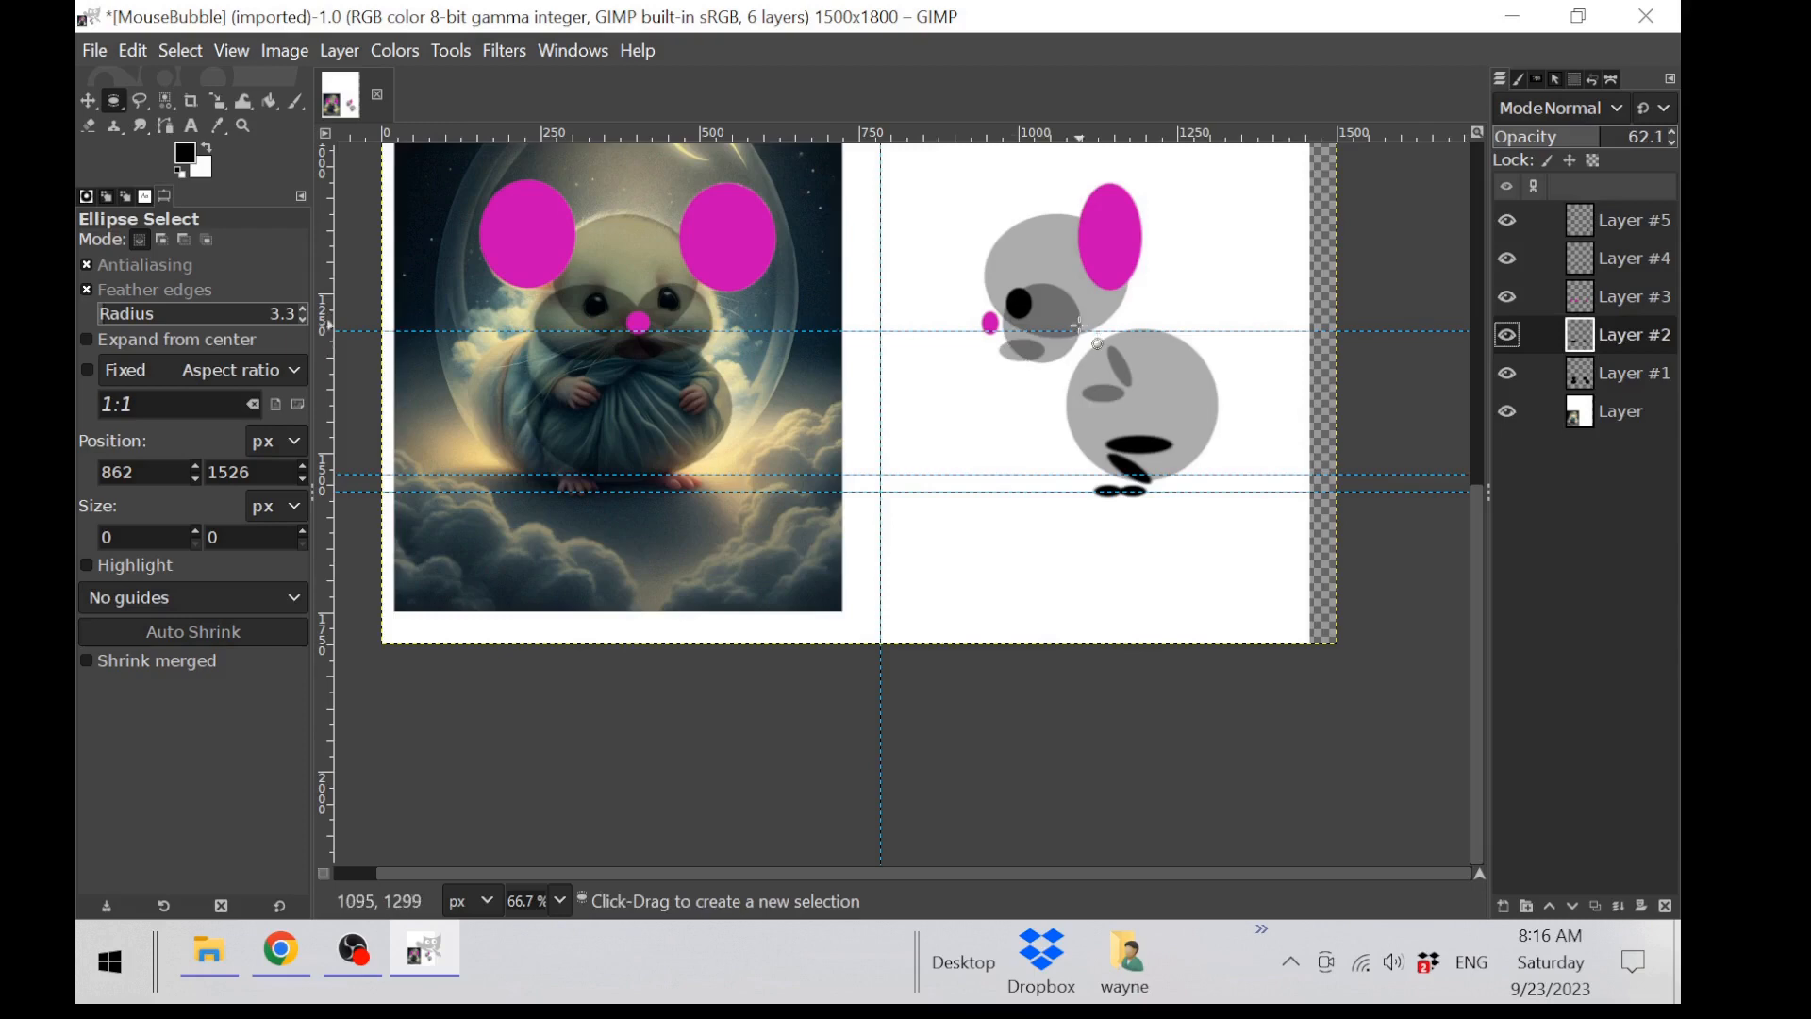
# Step: Cut the horizontal arm ellipse from Layer #2 using an elliptical selection of about 109 × 121 px and paste it onto Layer #5
pyautogui.moveTo(1077, 325); pyautogui.dragTo(1132, 427)
pyautogui.scroll(2, 1125, 426)
pyautogui.moveTo(1083, 874); pyautogui.dragTo(1225, 874)
pyautogui.moveTo(1135, 469); pyautogui.dragTo(1119, 467)
pyautogui.moveTo(1240, 436); pyautogui.dragTo(1252, 435)
pyautogui.moveTo(1185, 353); pyautogui.dragTo(1196, 382)
pyautogui.moveTo(1199, 556); pyautogui.dragTo(1199, 542)
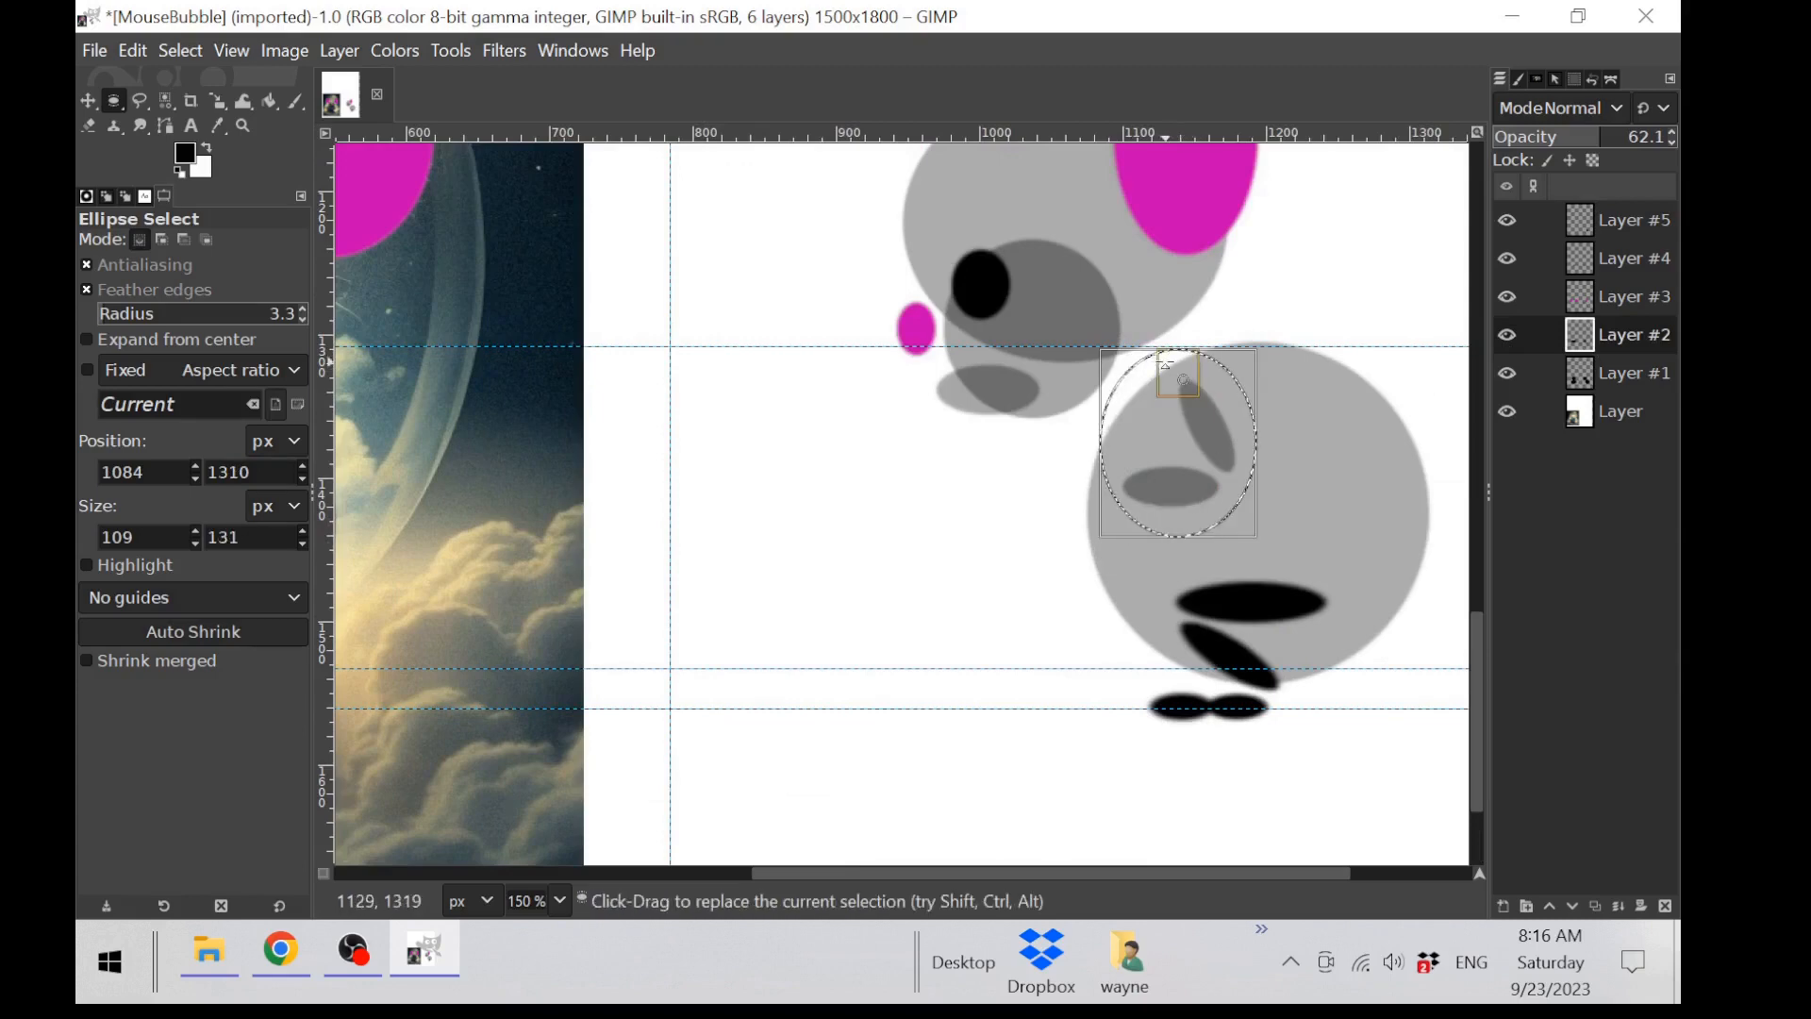
pyautogui.moveTo(1168, 363); pyautogui.dragTo(1173, 374)
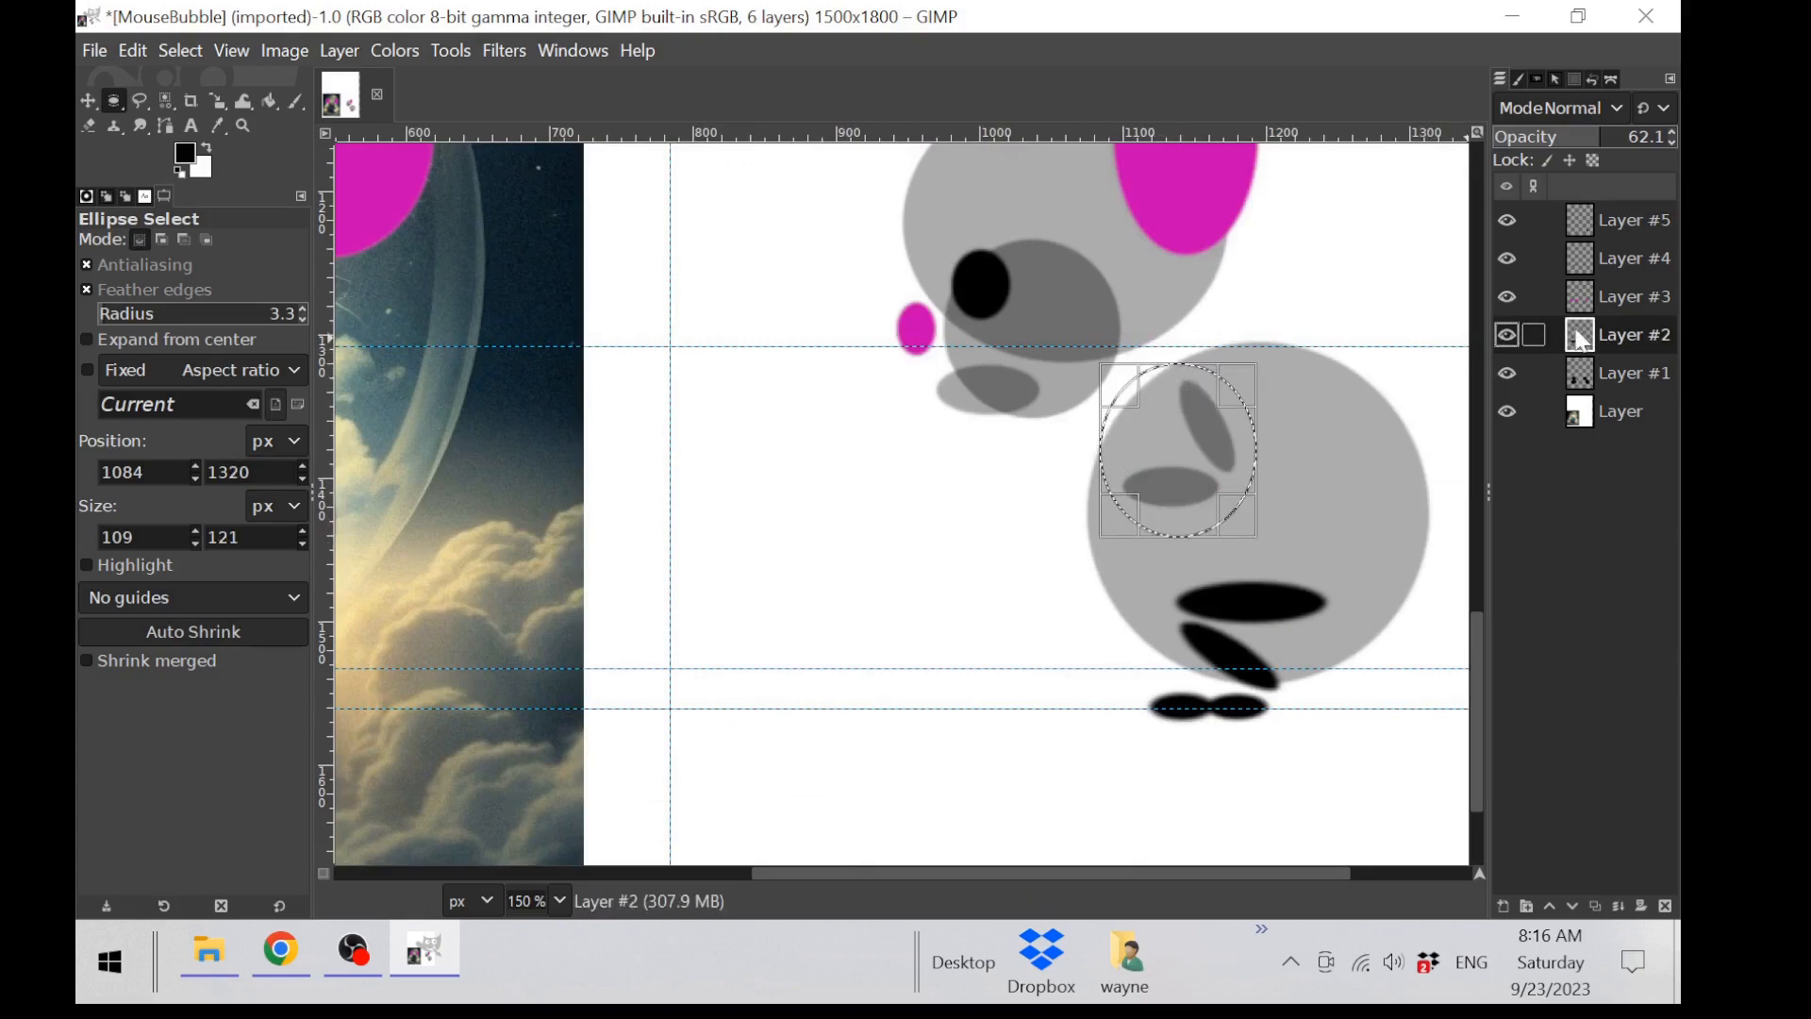
pyautogui.hotkey('ctrl', 'x')
pyautogui.click(1587, 226)
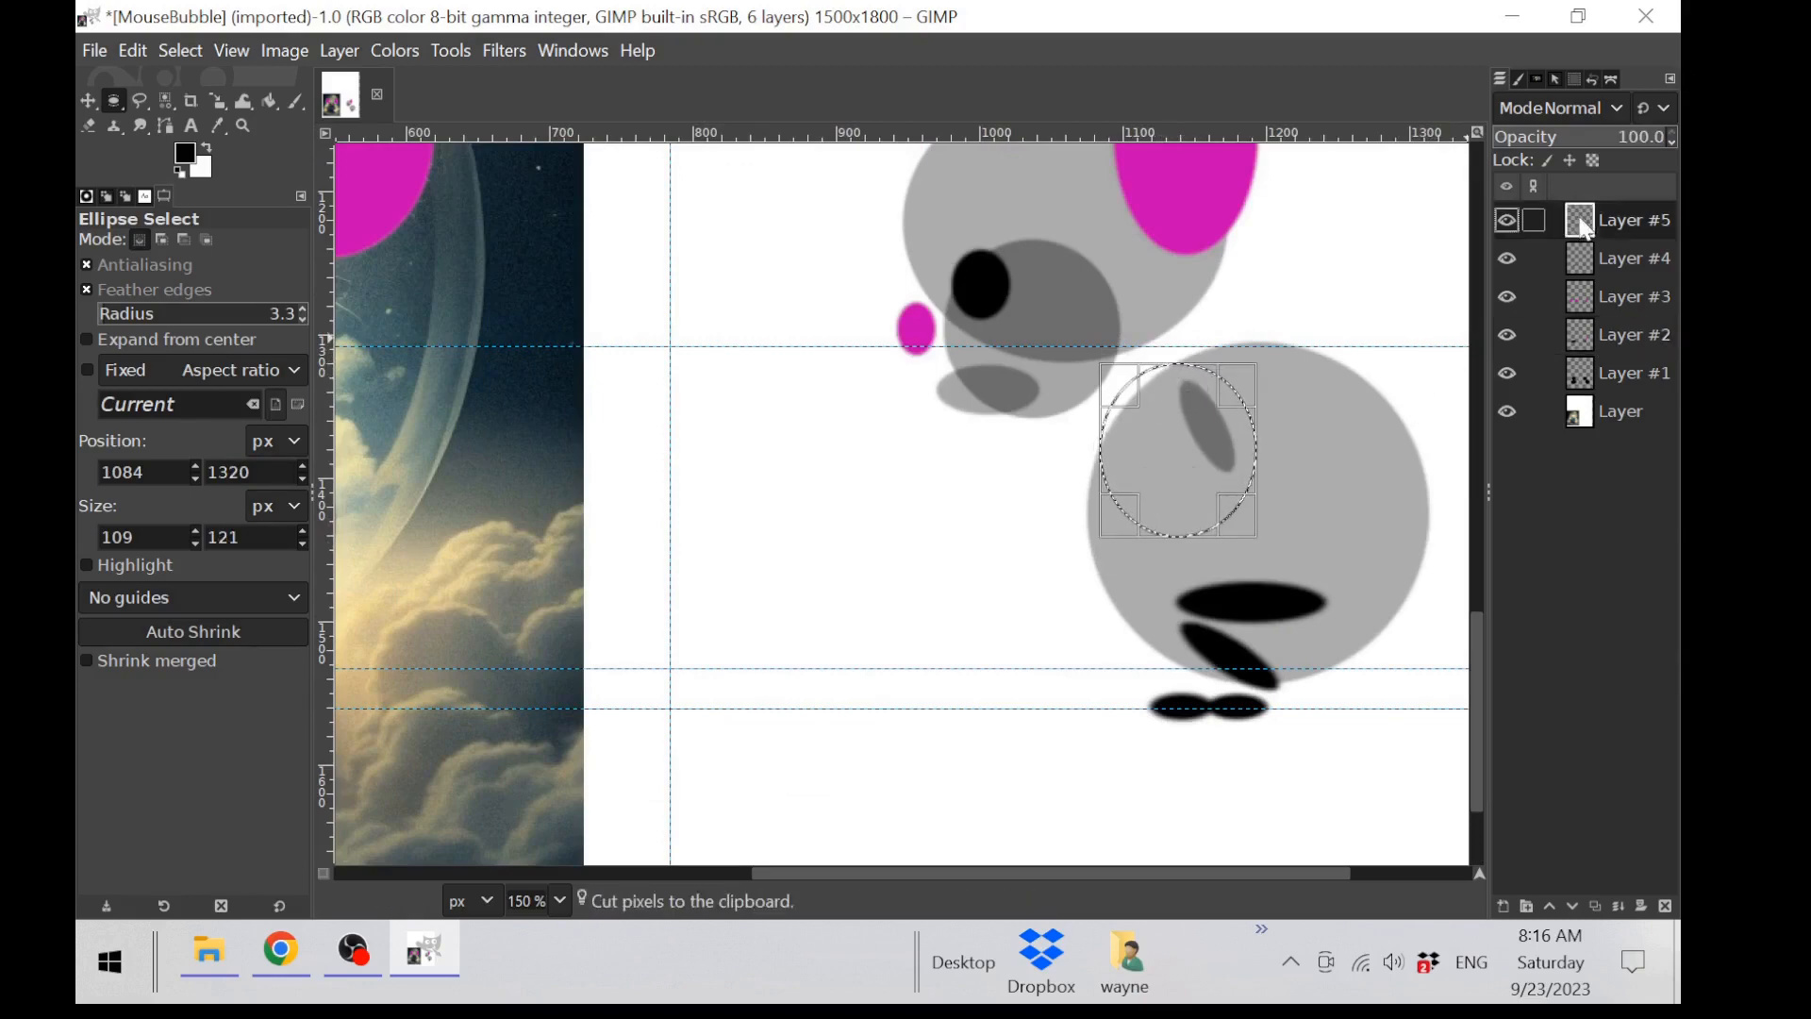
pyautogui.hotkey('ctrl', 'v')
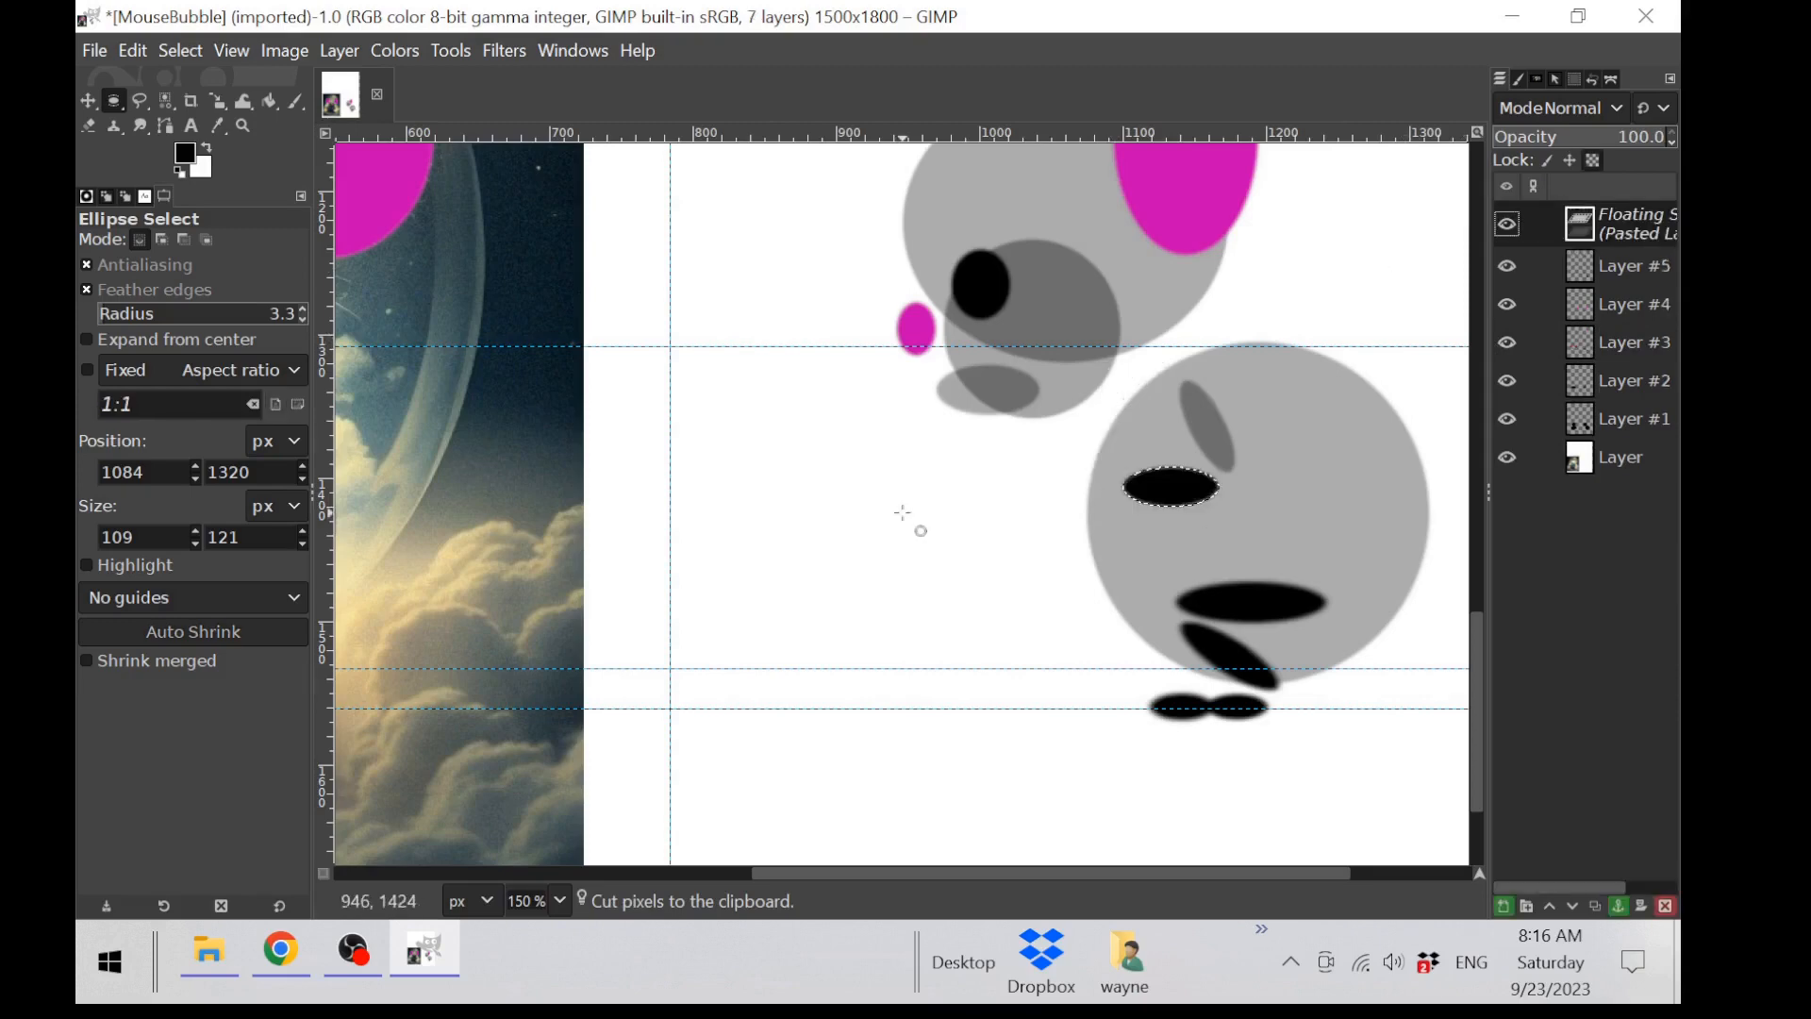
# Step: Outline the tilted arm ellipse with an elliptical selection of about 129 × 139 px and anchor the pasted horizontal arm ellipse on Layer #5
pyautogui.click(1510, 343)
pyautogui.click(1510, 343)
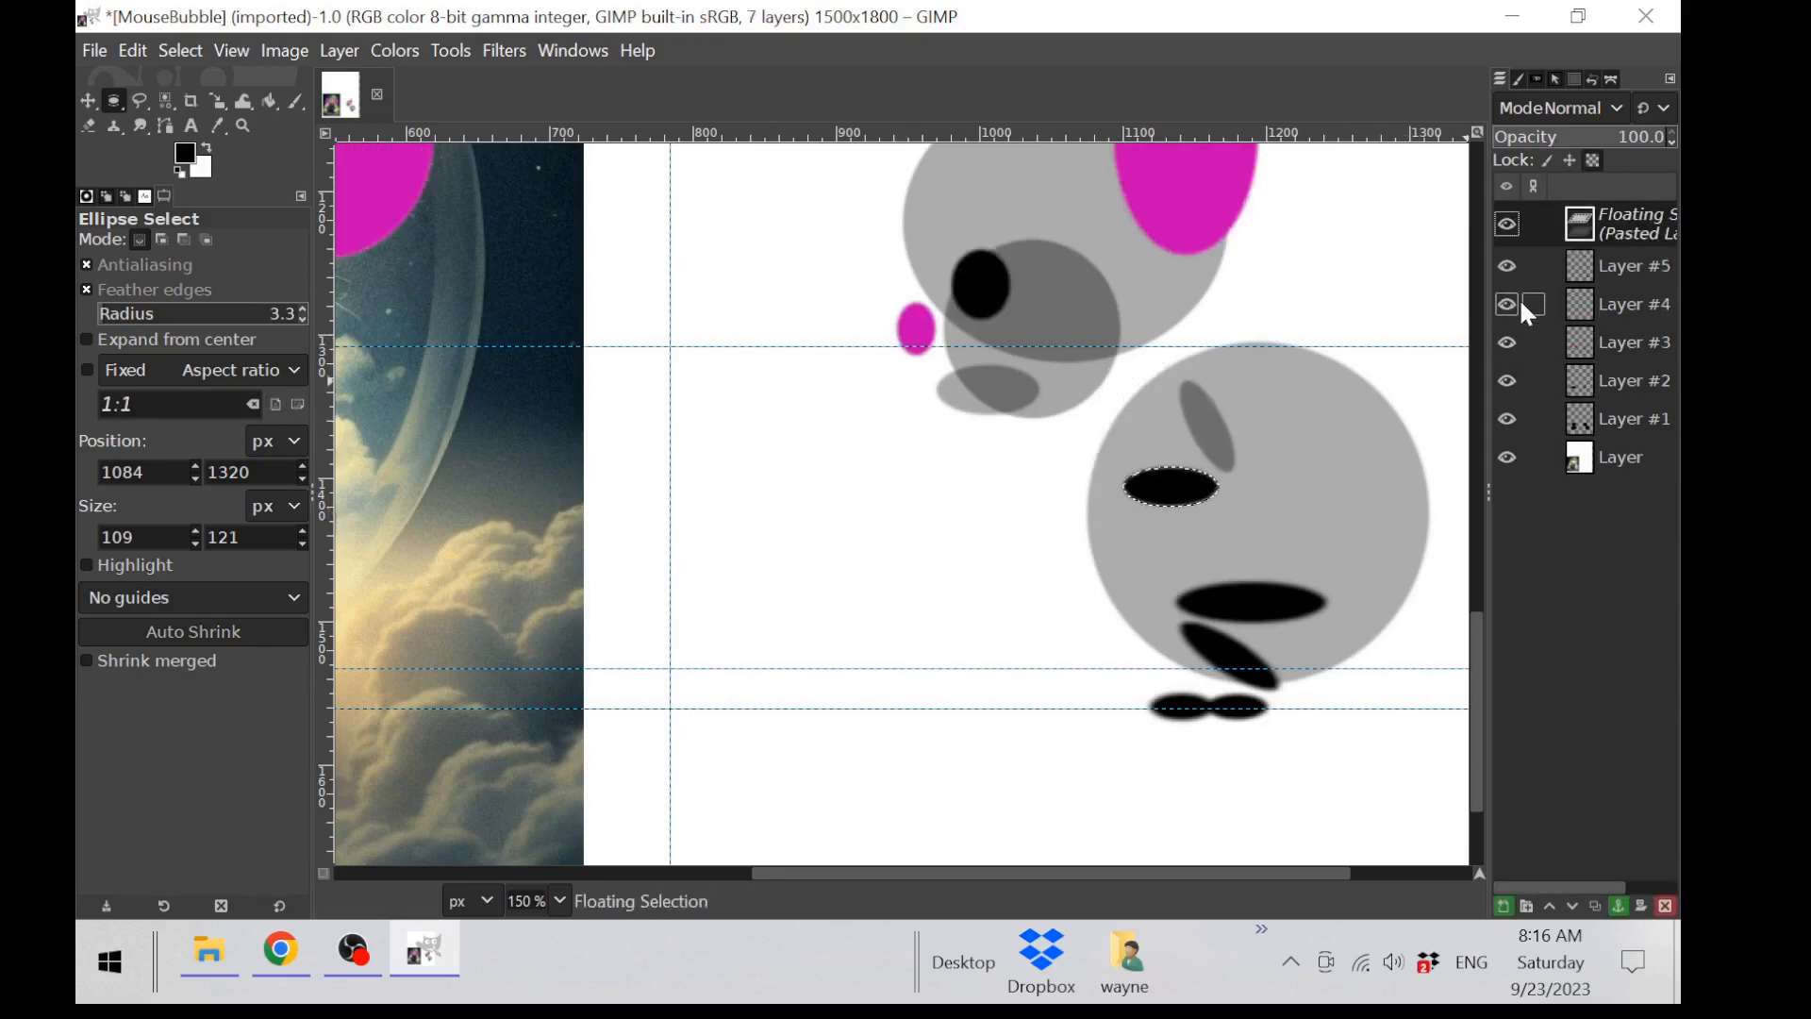
pyautogui.click(1517, 300)
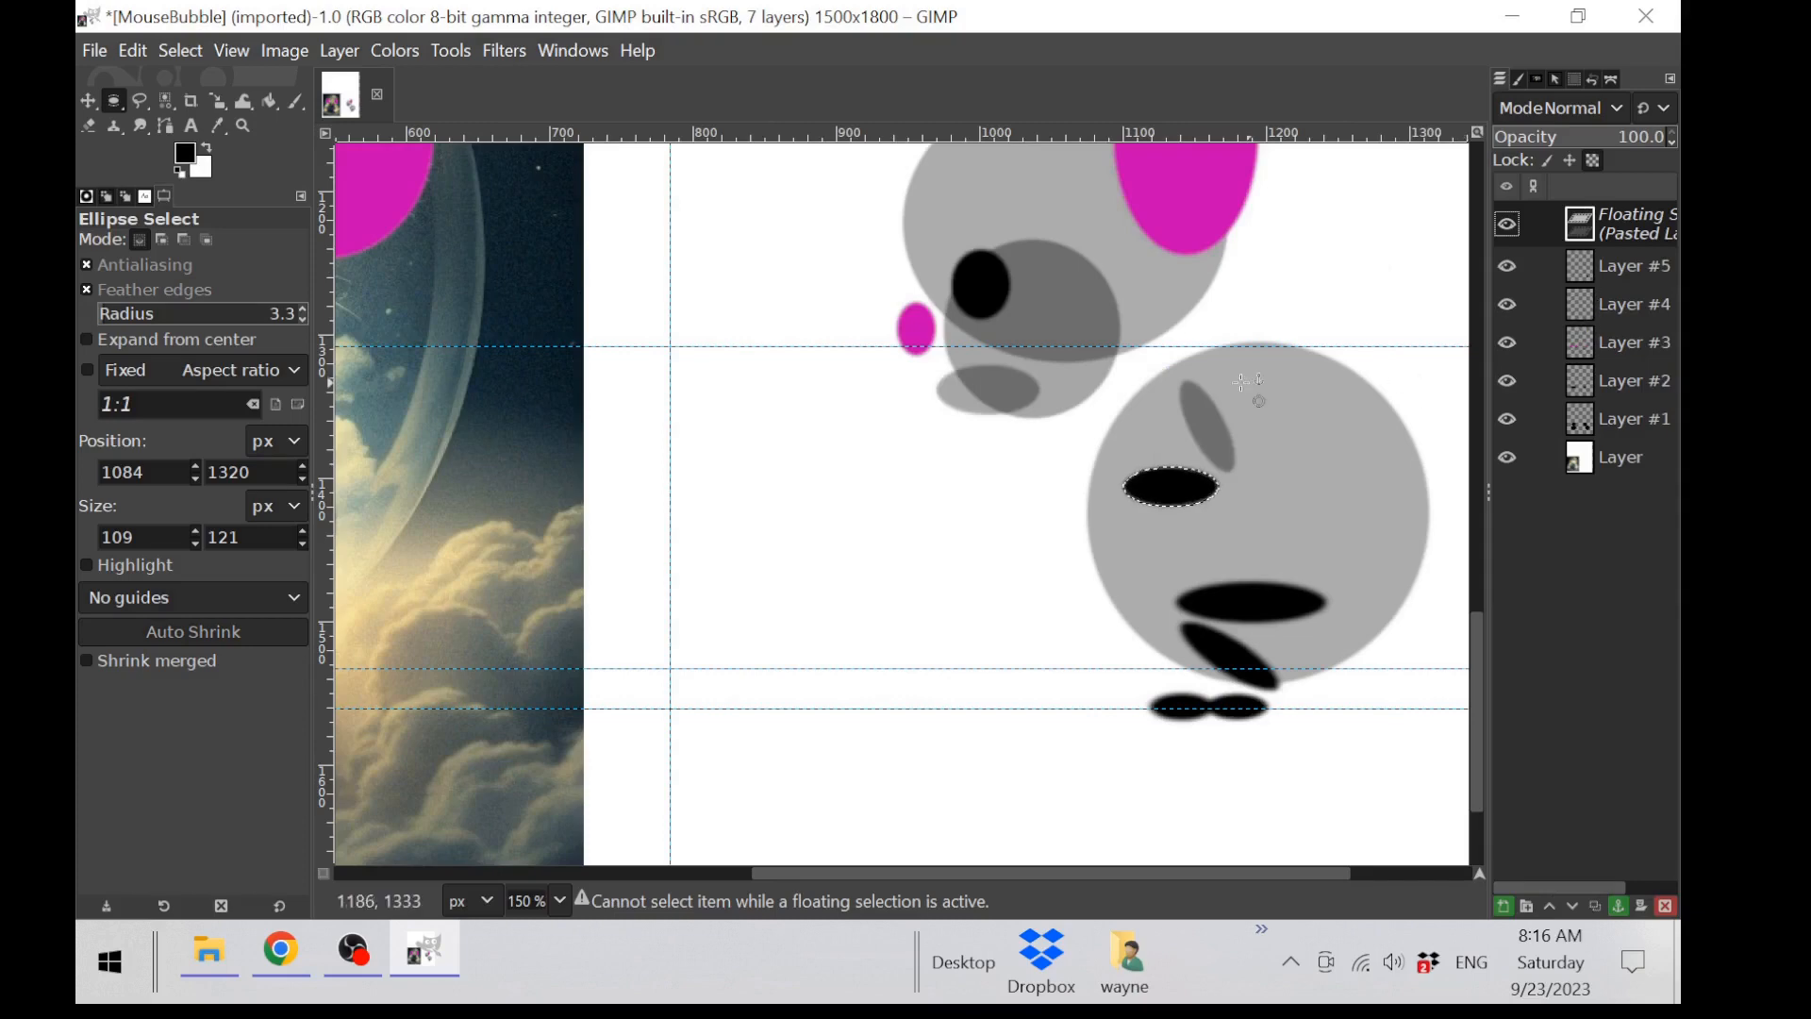
pyautogui.moveTo(1117, 346); pyautogui.dragTo(1283, 542)
pyautogui.press('Delete')
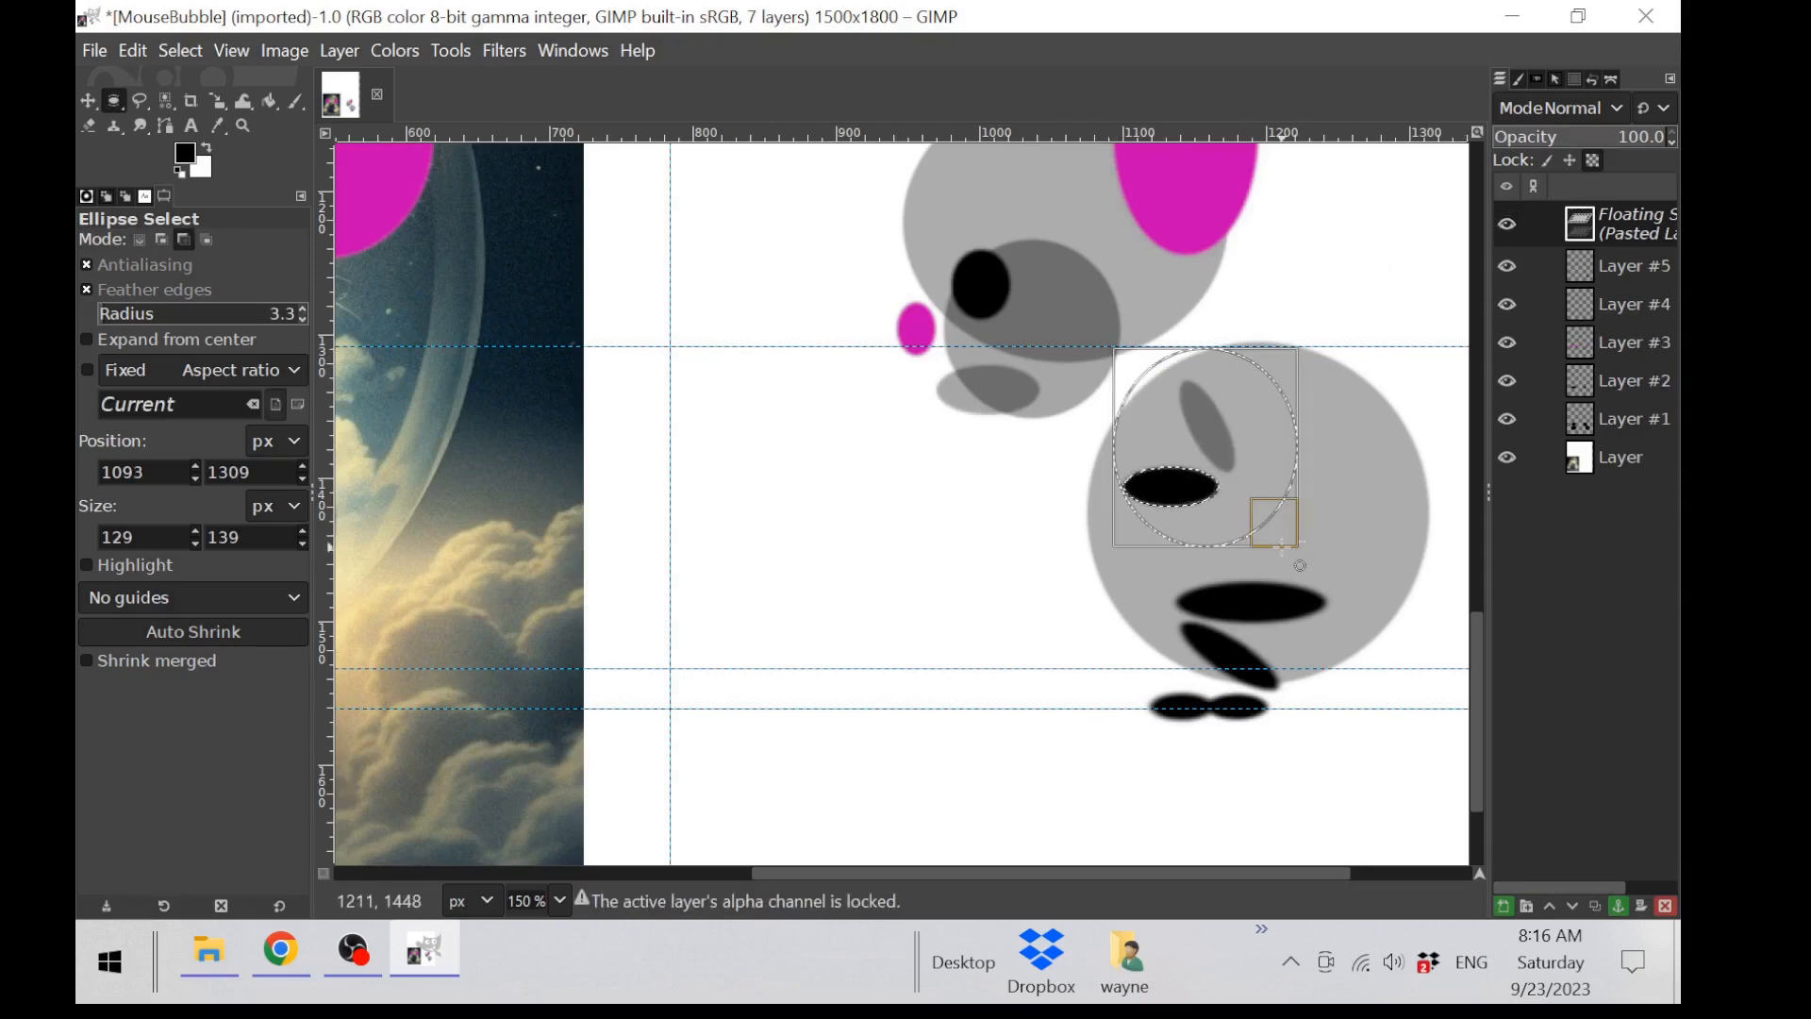
pyautogui.click(1351, 462)
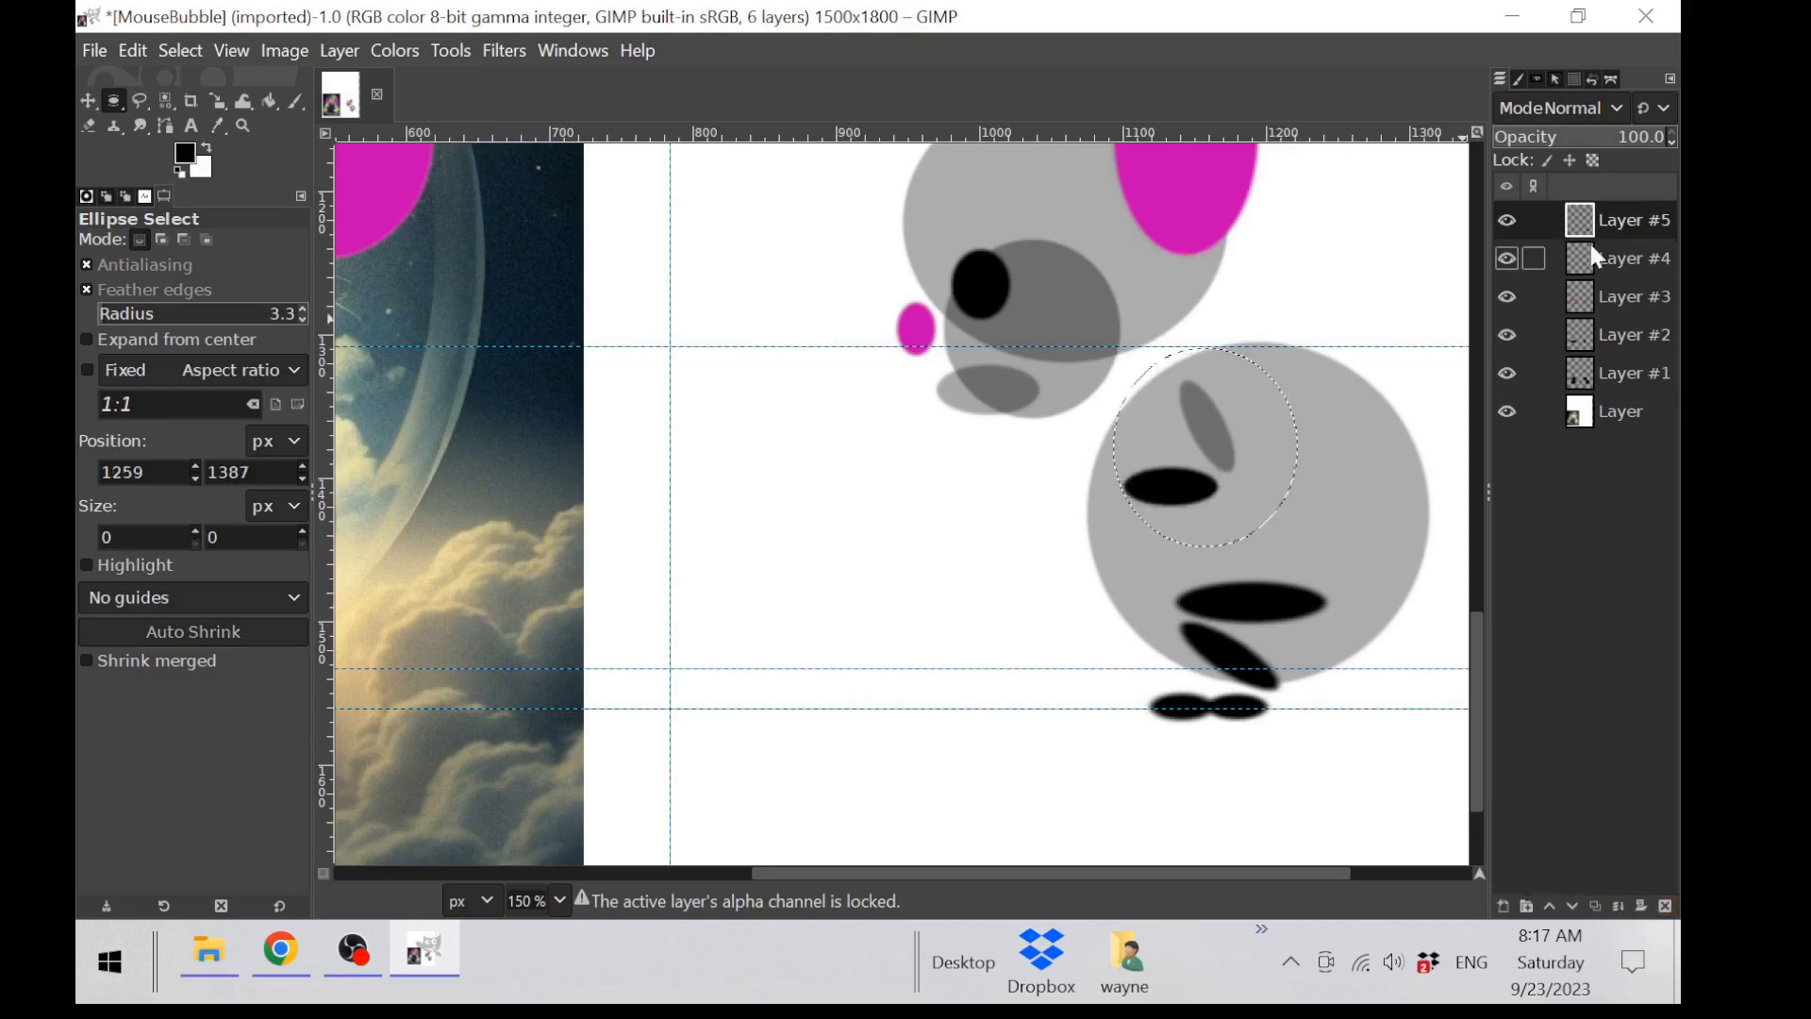
# Step: Cut the tilted arm ellipse from Layer #4, paste it onto Layer #5 and anchor it there
pyautogui.click(1586, 271)
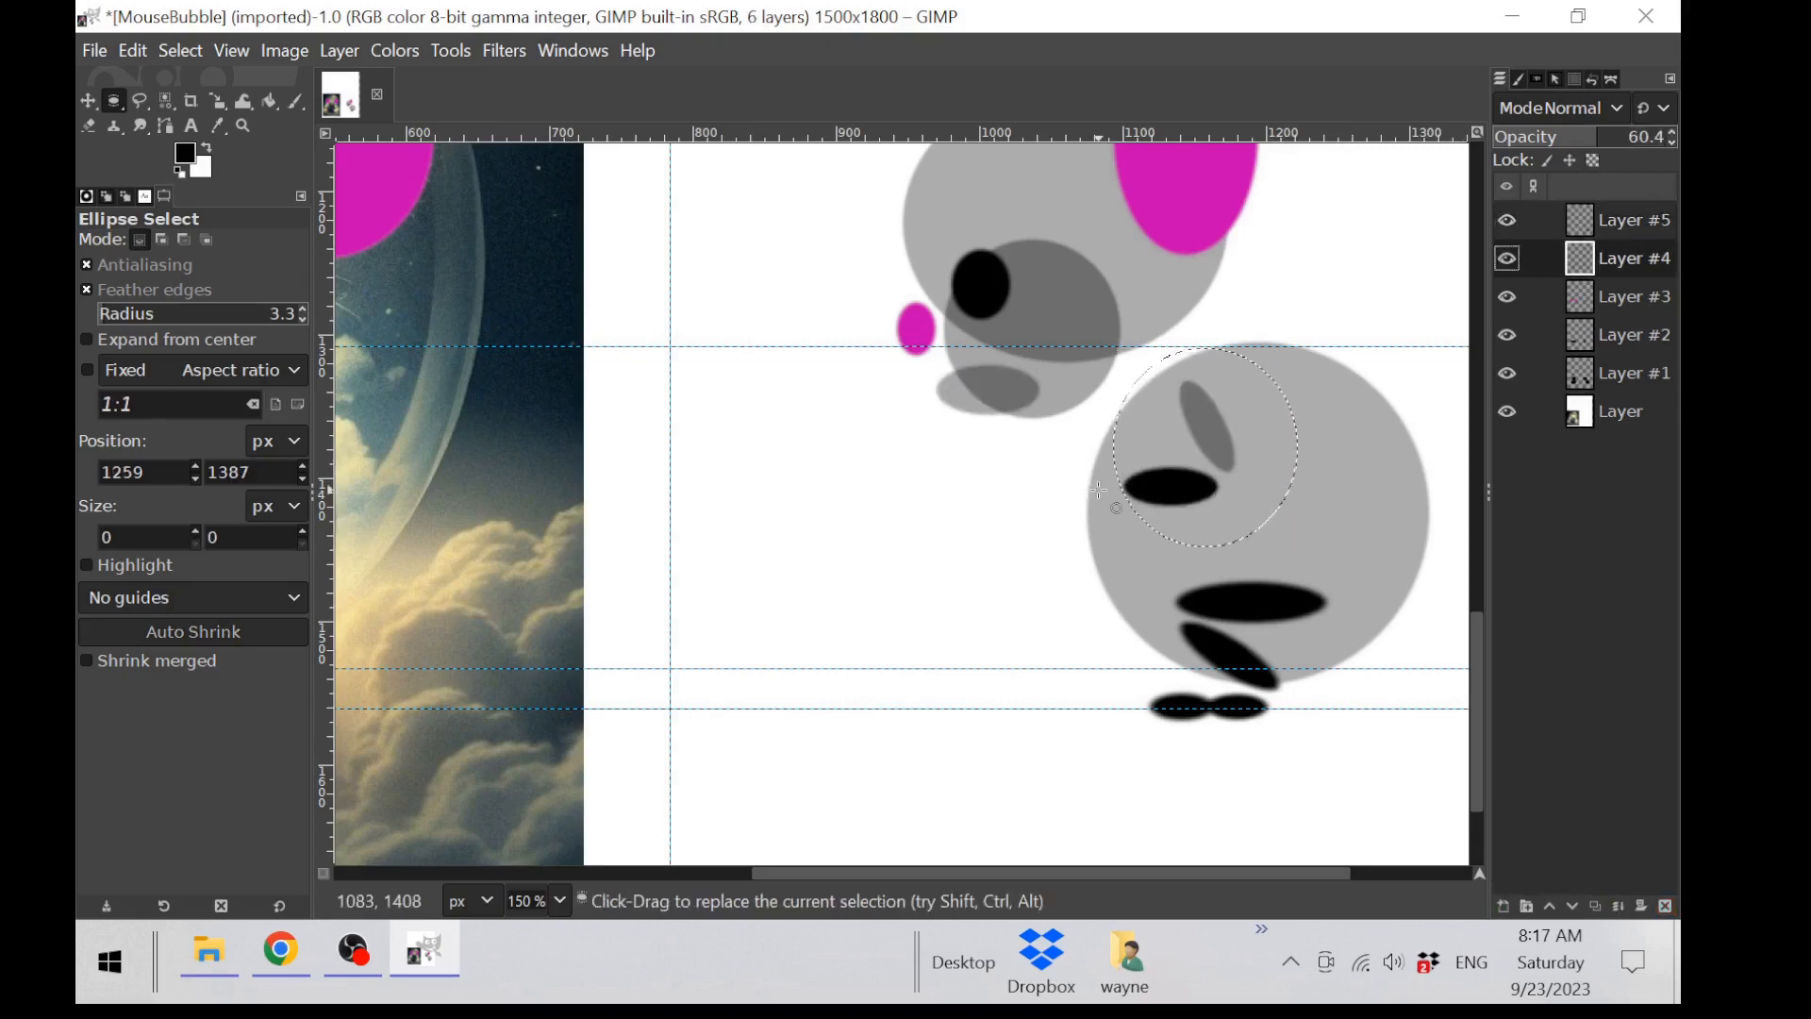
pyautogui.hotkey('ctrl', 'x')
pyautogui.click(1586, 234)
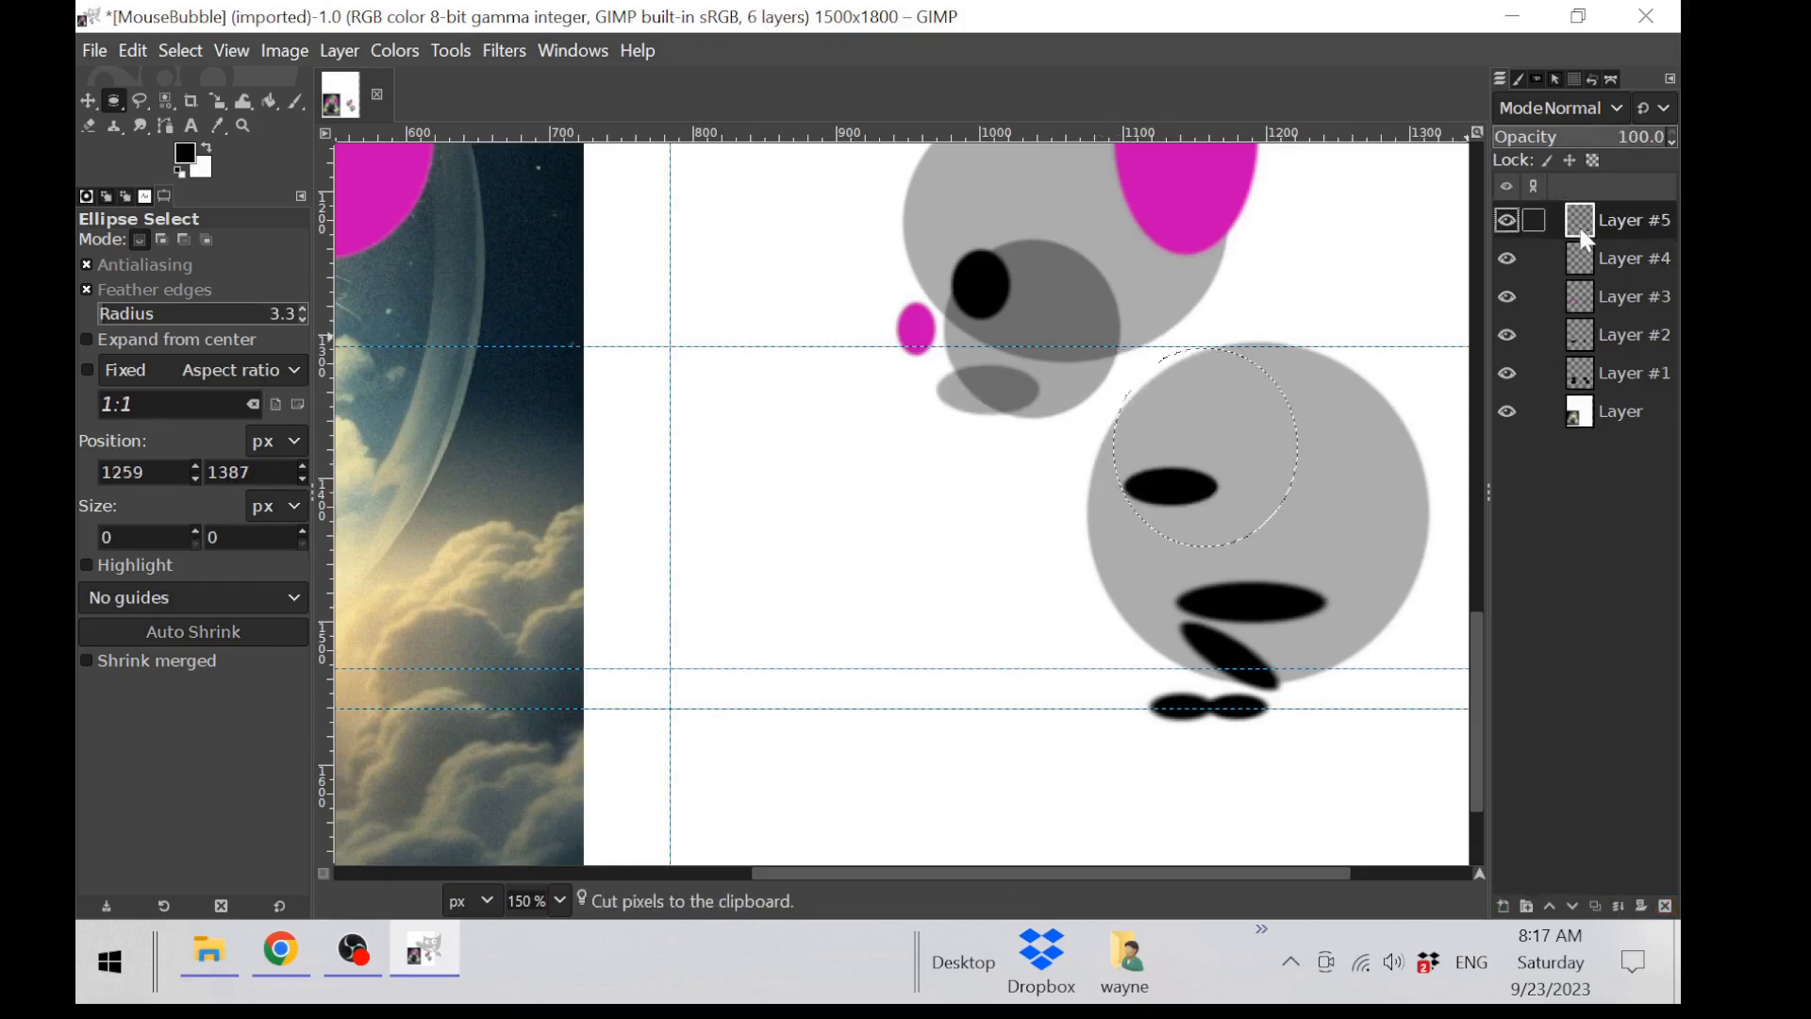
pyautogui.hotkey('ctrl', 'v')
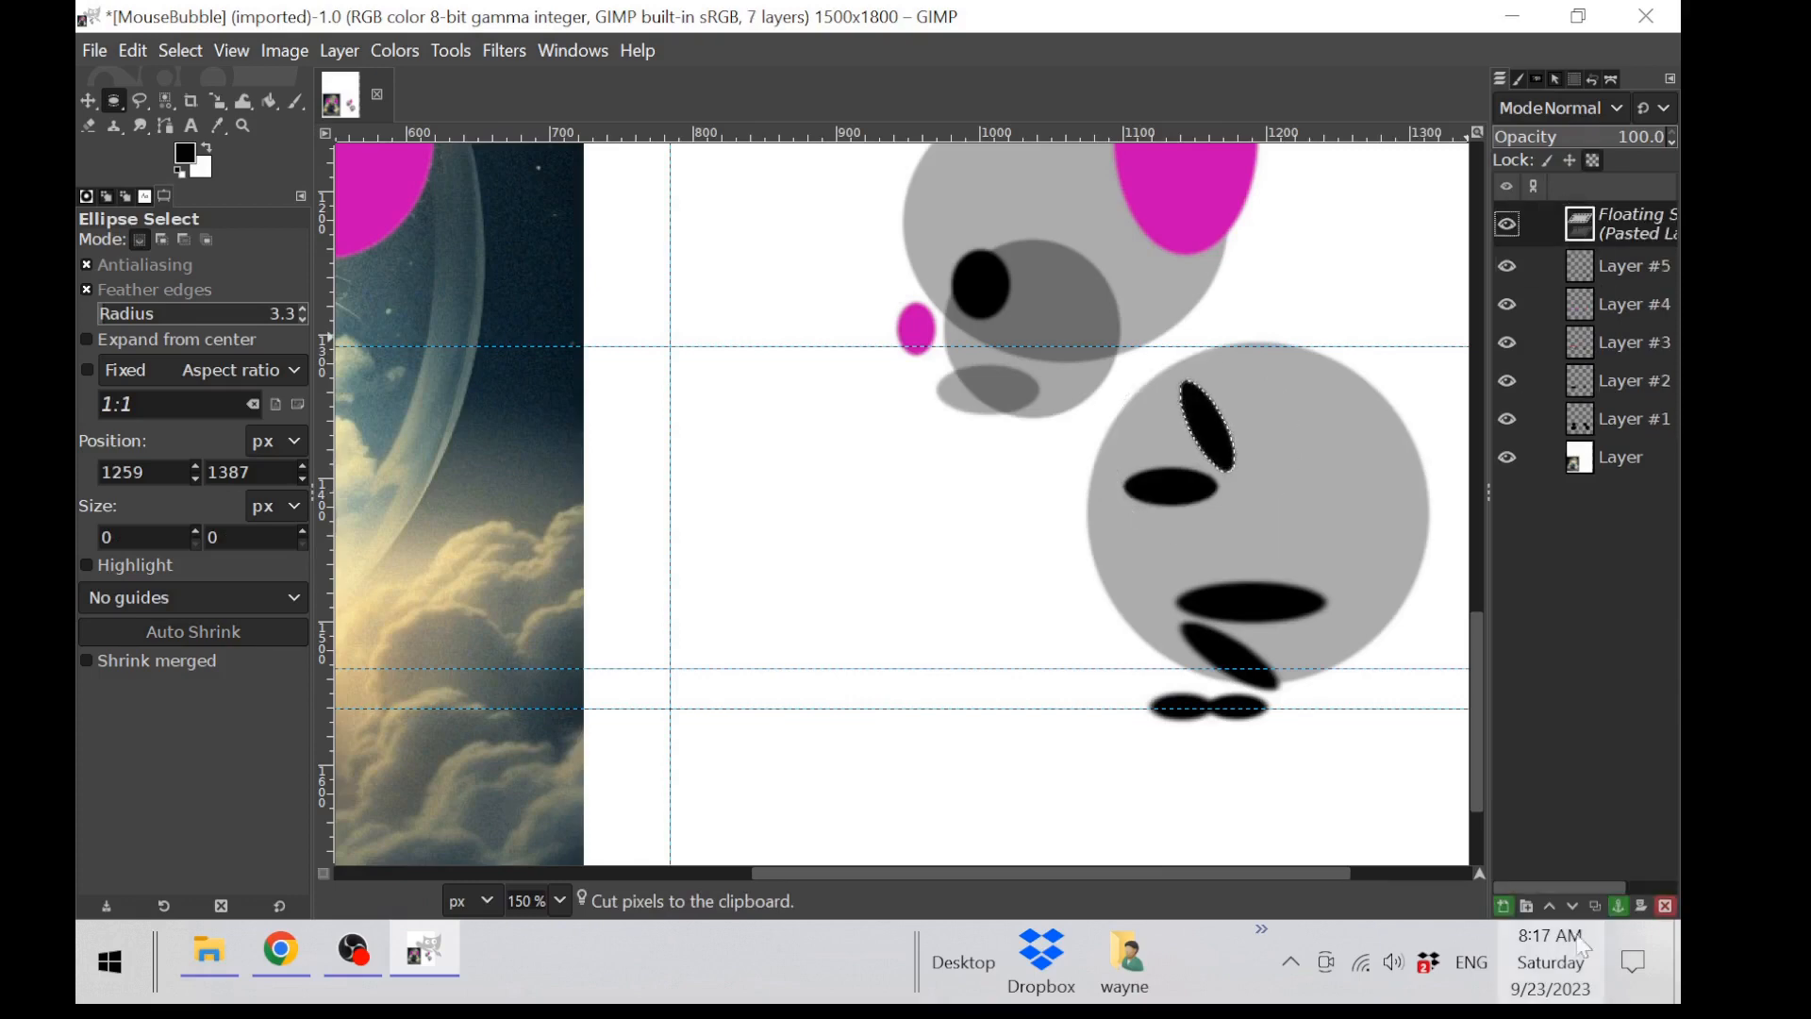
pyautogui.click(1621, 907)
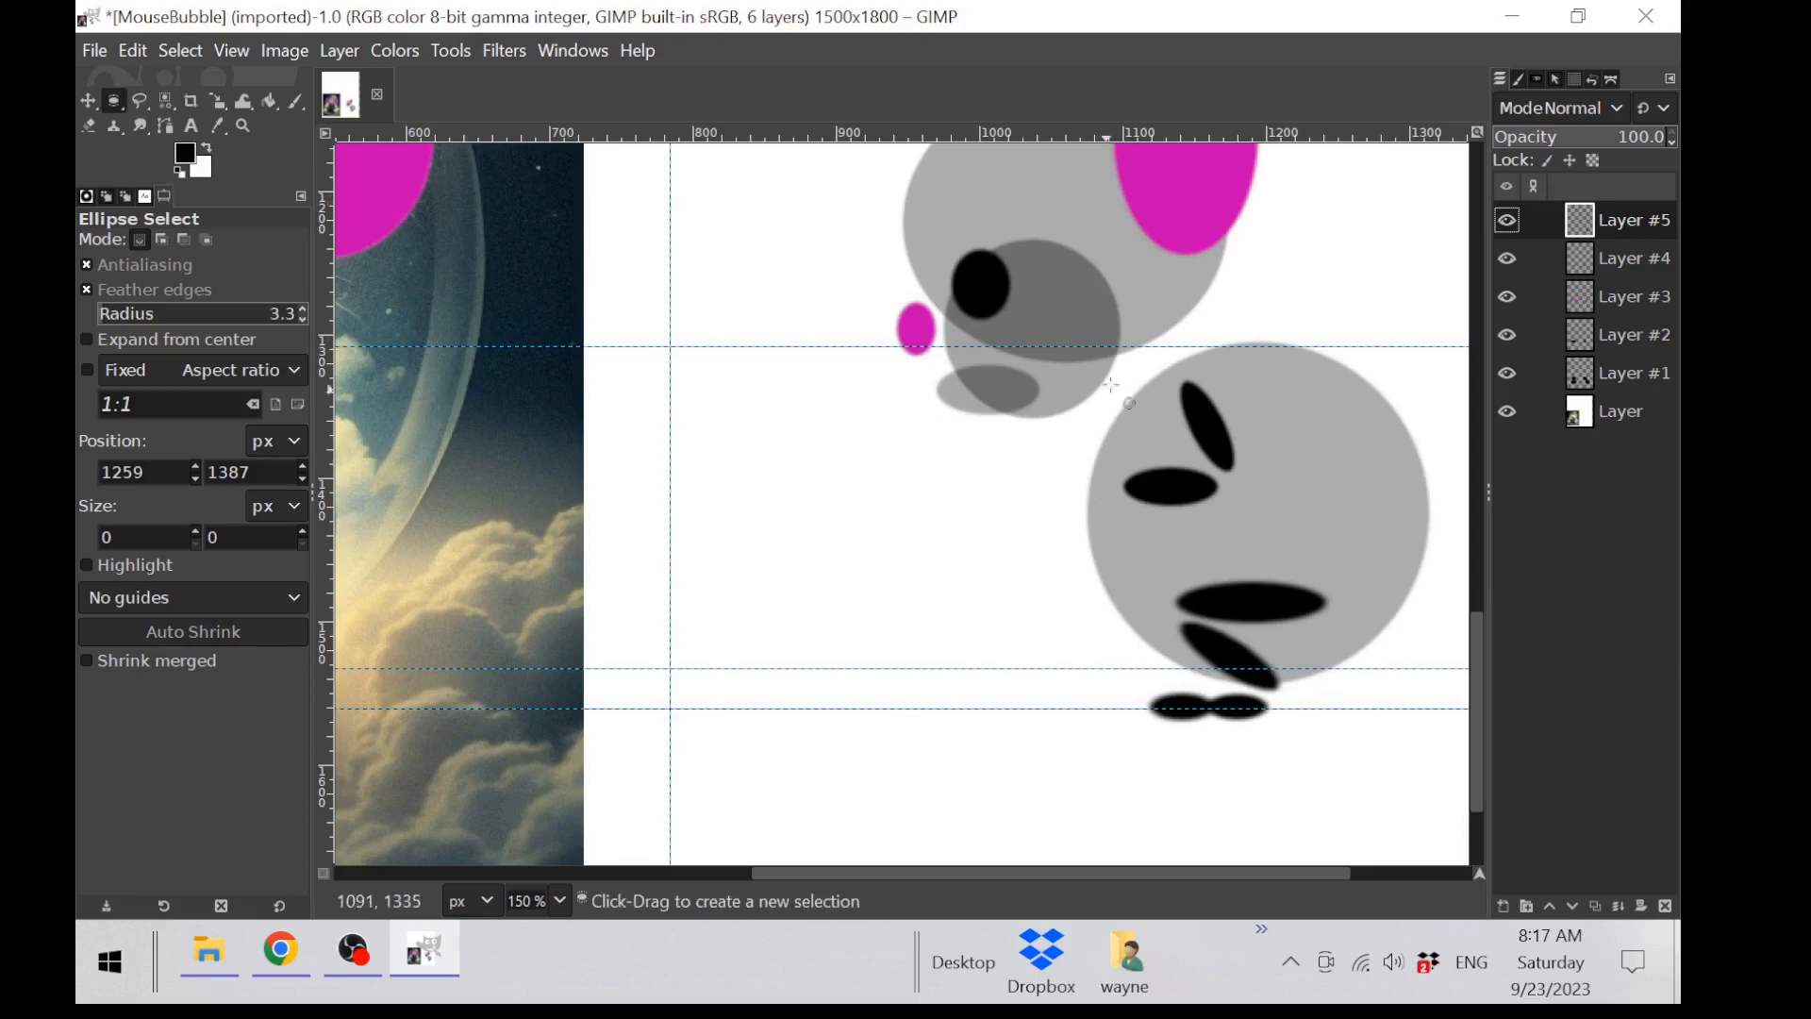
# Step: Select both arm ellipses with an ellipse of about 111 × 133 px, shift them slightly toward the body's front edge and anchor them
pyautogui.moveTo(1112, 364); pyautogui.dragTo(1255, 553)
pyautogui.moveTo(1115, 462); pyautogui.dragTo(1100, 463)
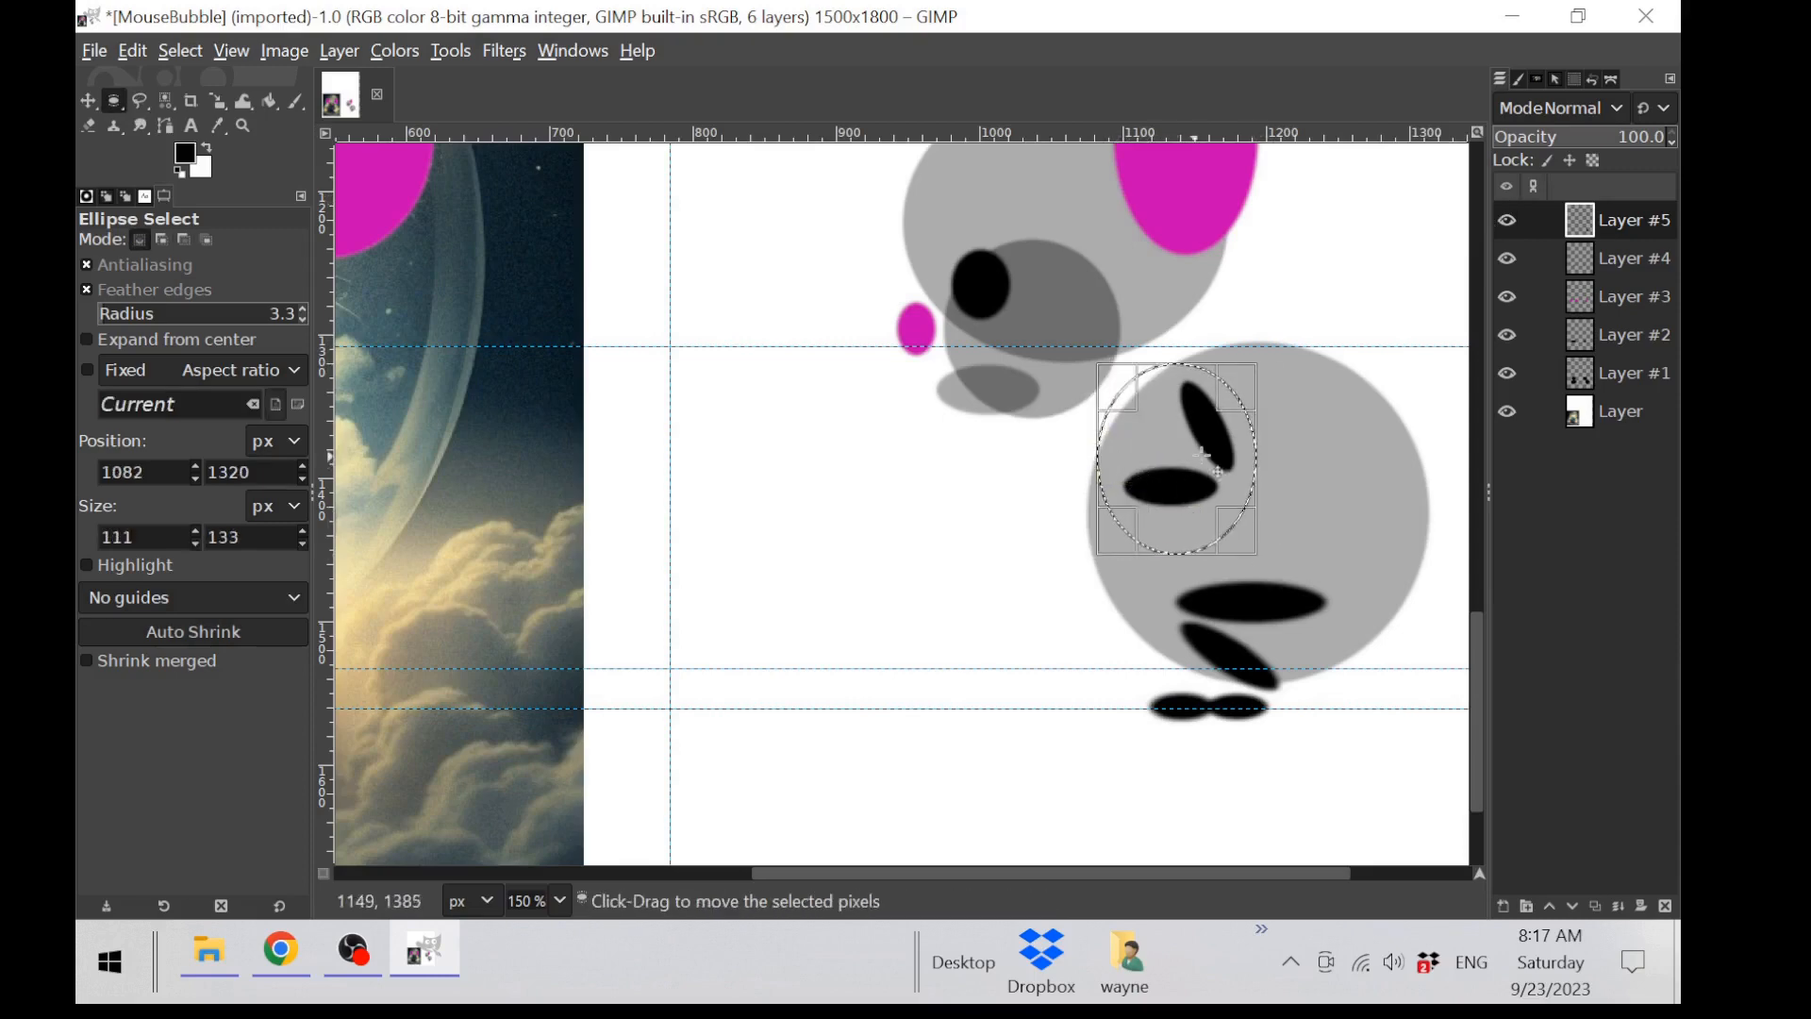
pyautogui.moveTo(1222, 433)
pyautogui.mouseDown()
pyautogui.moveTo(1195, 470)
pyautogui.moveTo(1204, 443)
pyautogui.mouseUp()
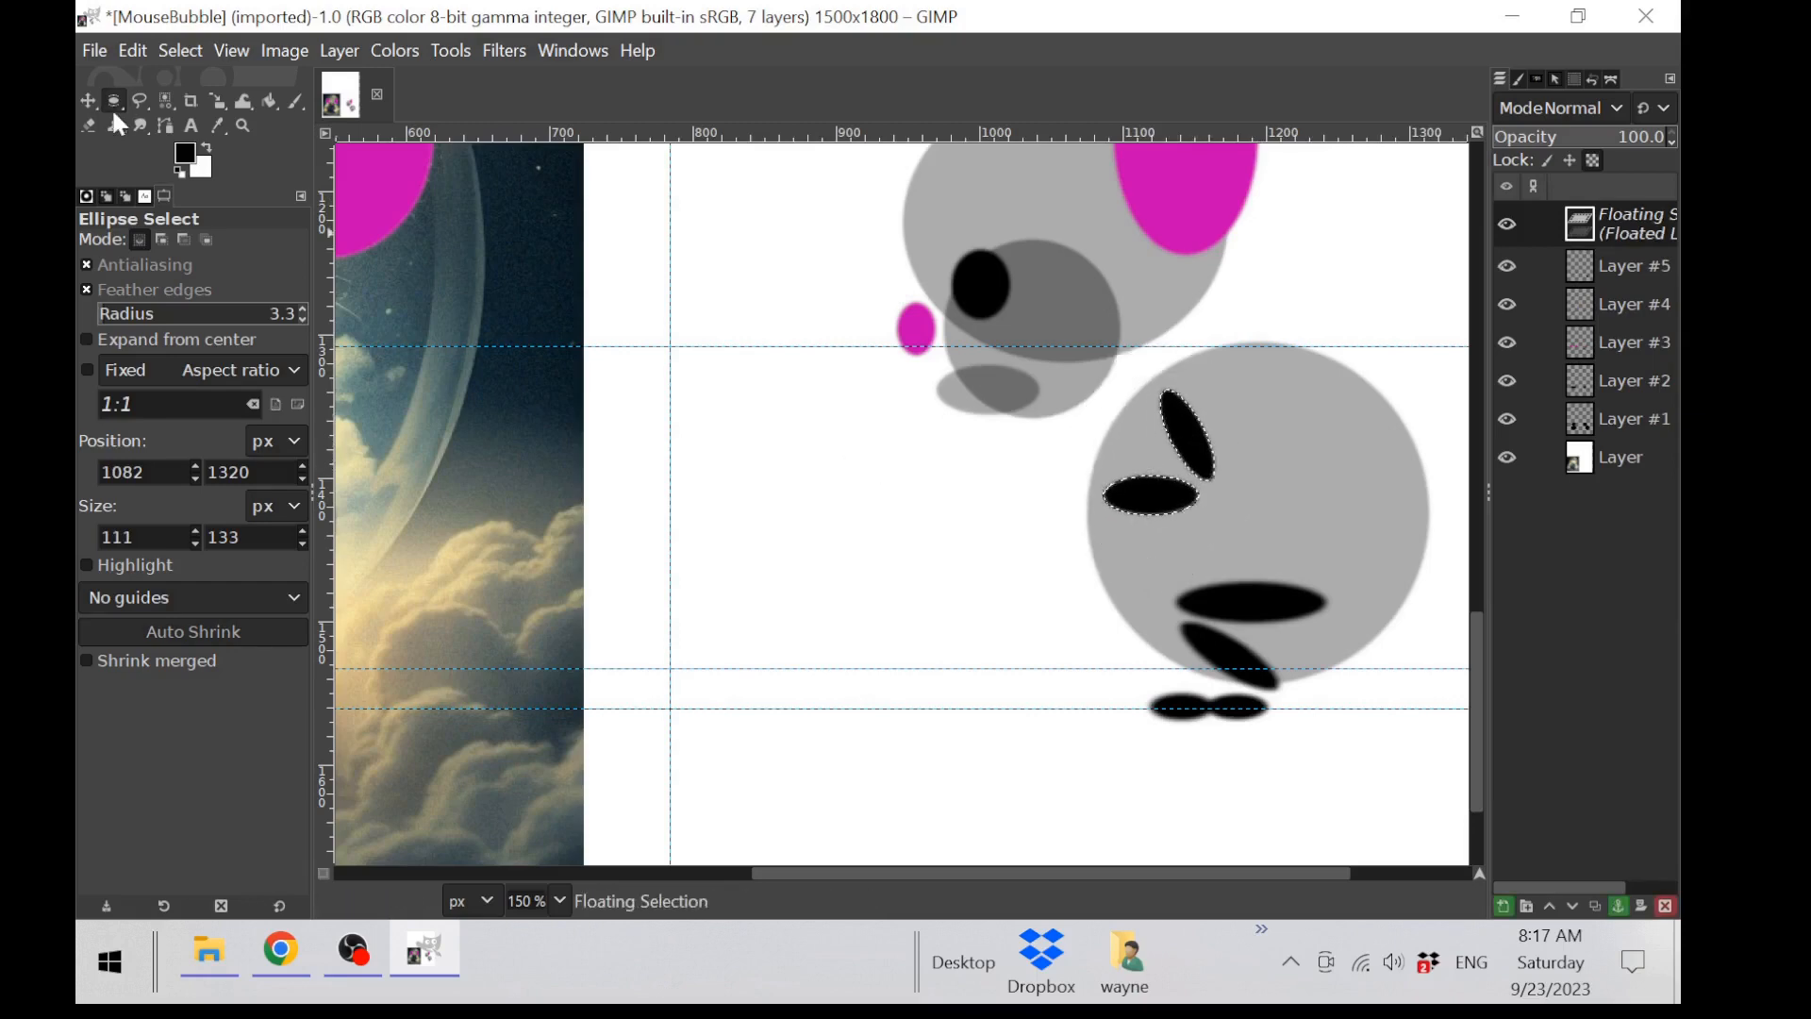
pyautogui.click(872, 669)
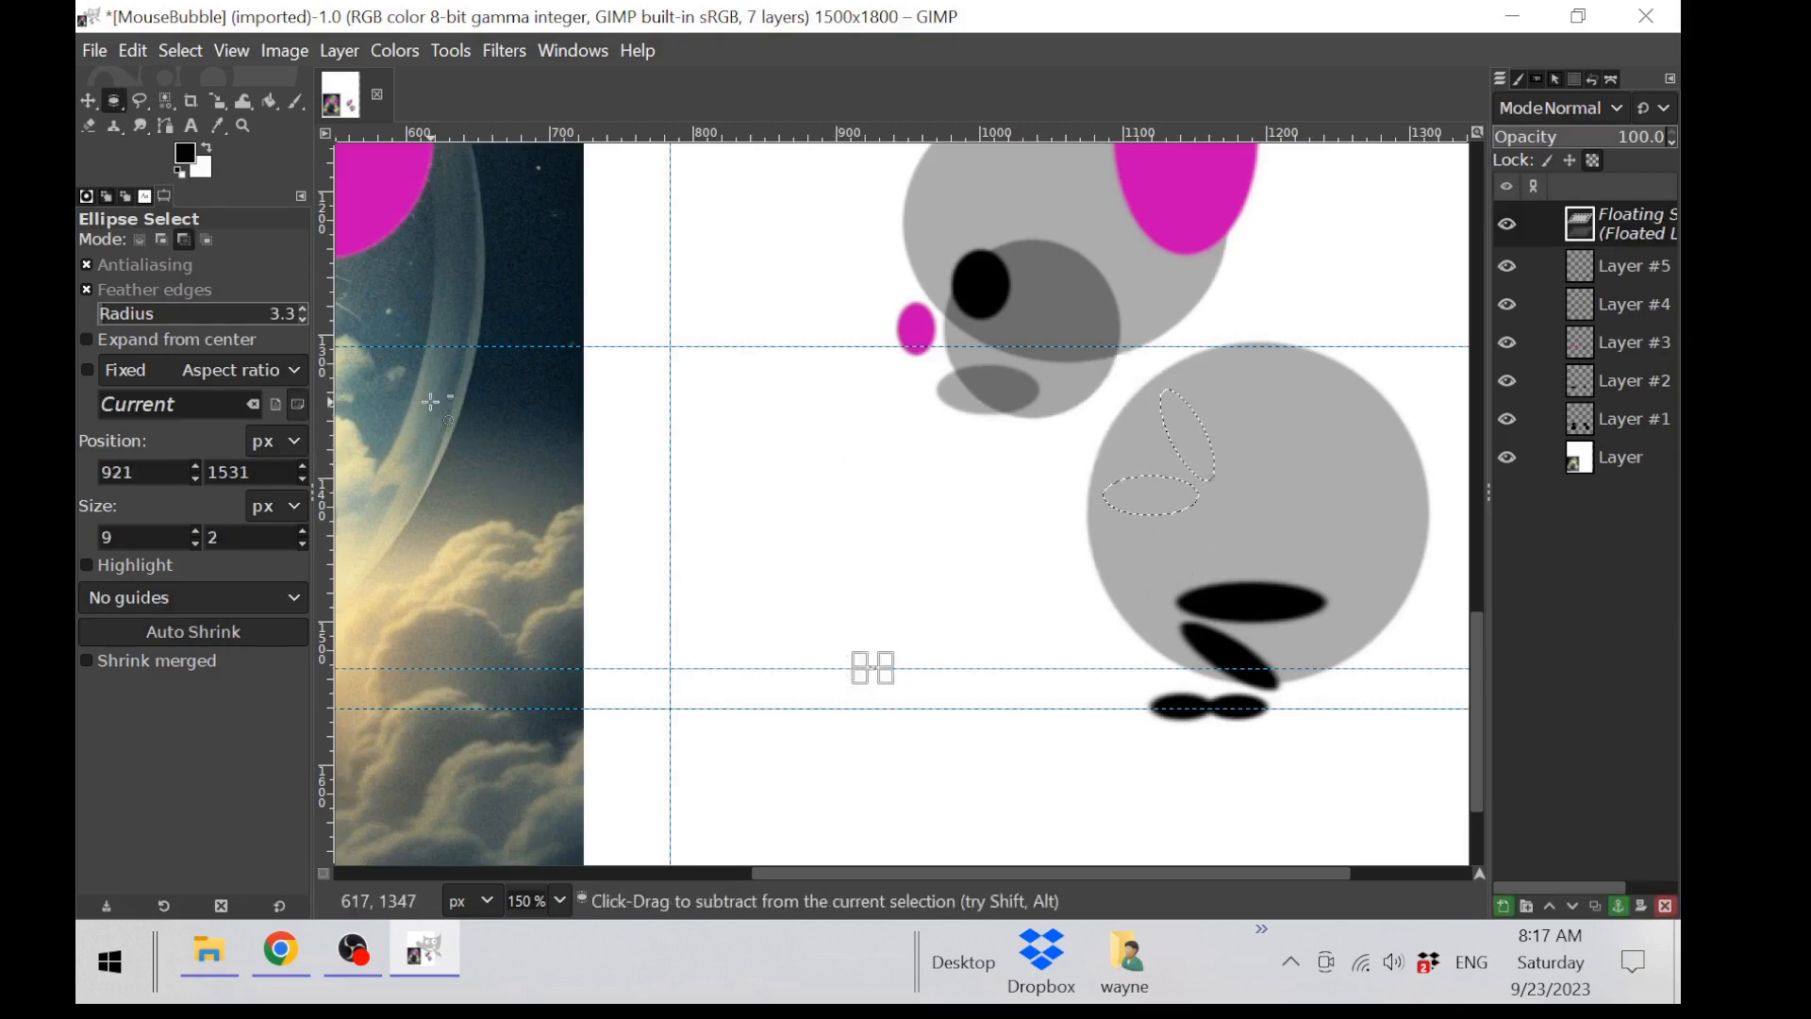
pyautogui.click(874, 518)
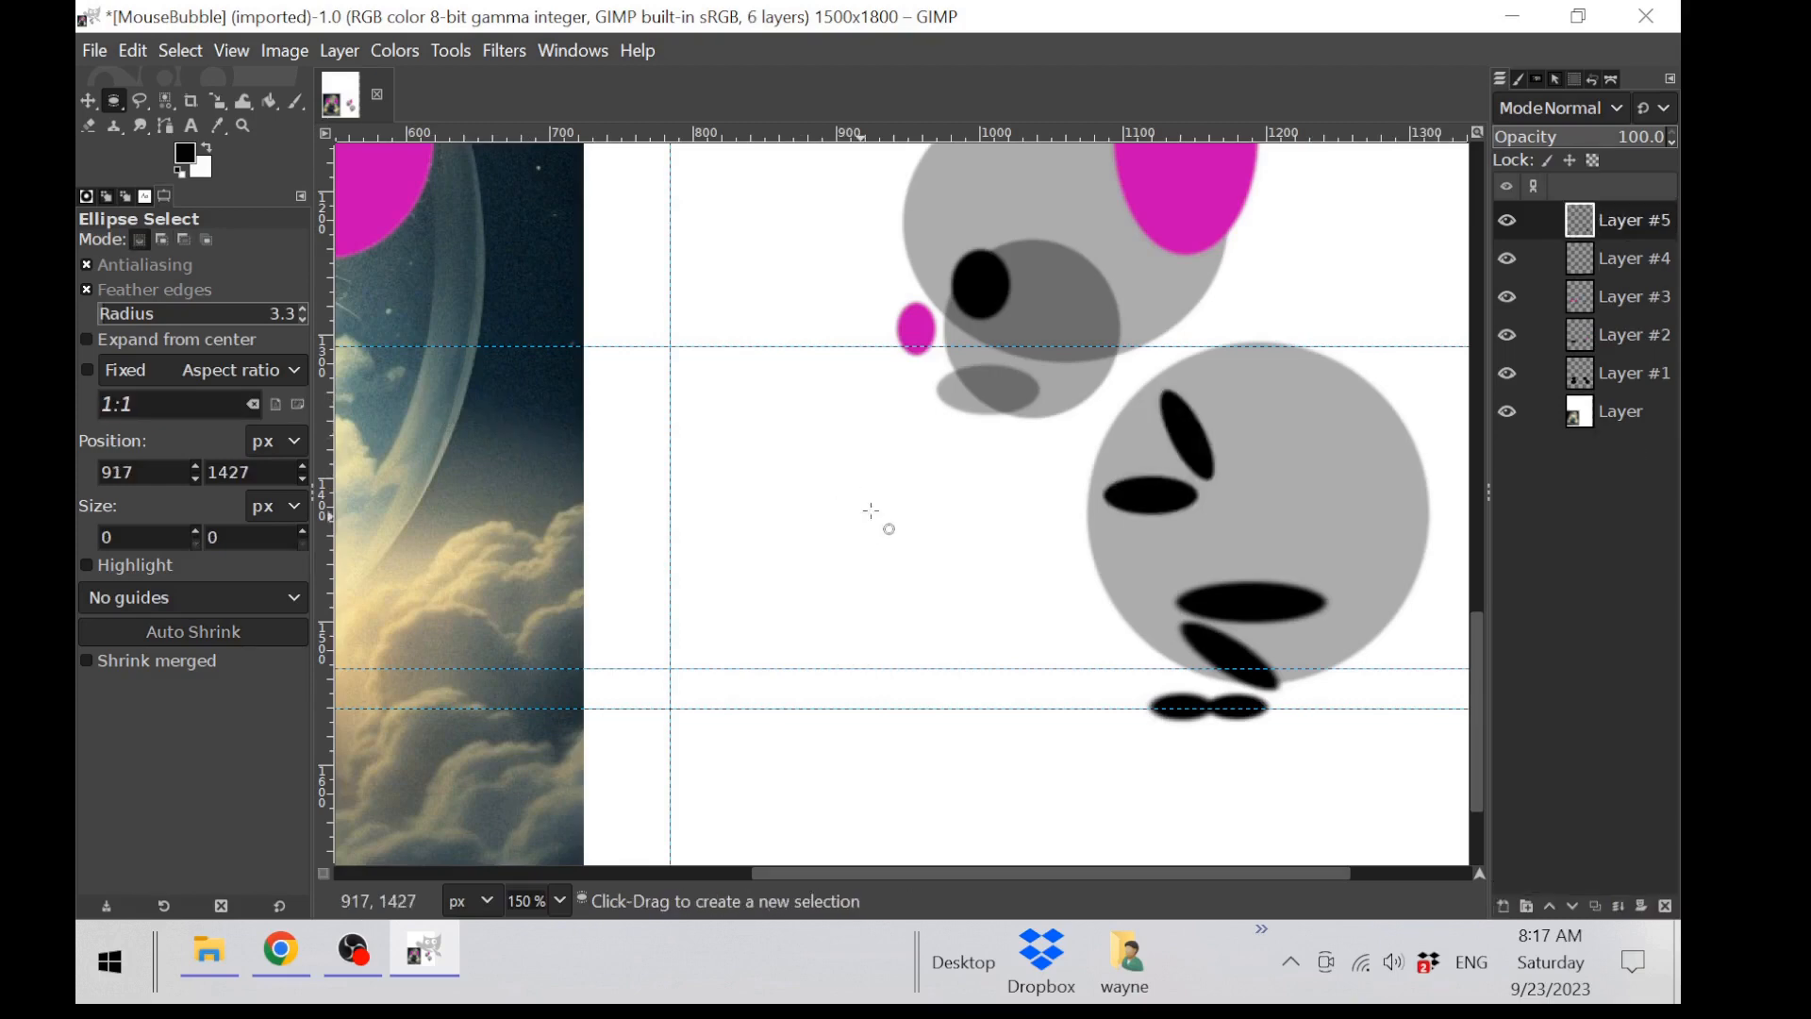
# Step: Hide the background image layer, add a new layer directly above it and fill that layer with white
pyautogui.scroll(-3, 877, 524)
pyautogui.moveTo(1062, 876); pyautogui.dragTo(1005, 876)
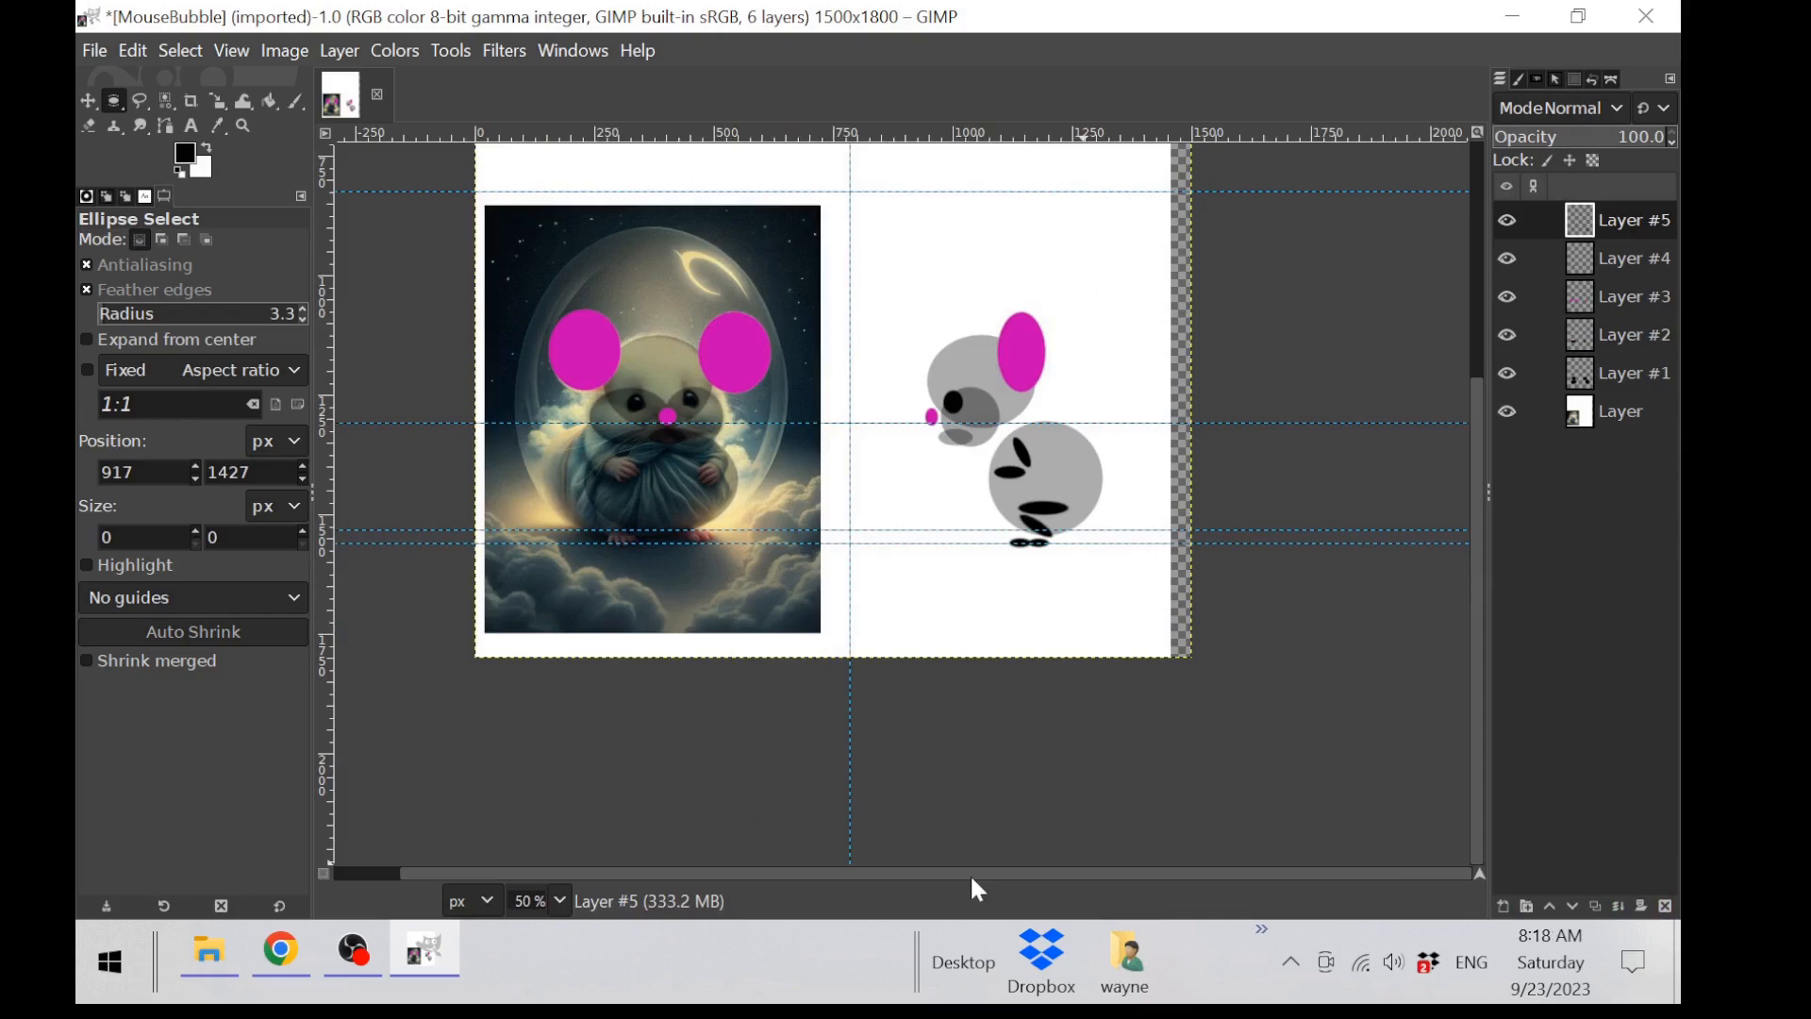
pyautogui.click(1510, 412)
pyautogui.click(1591, 427)
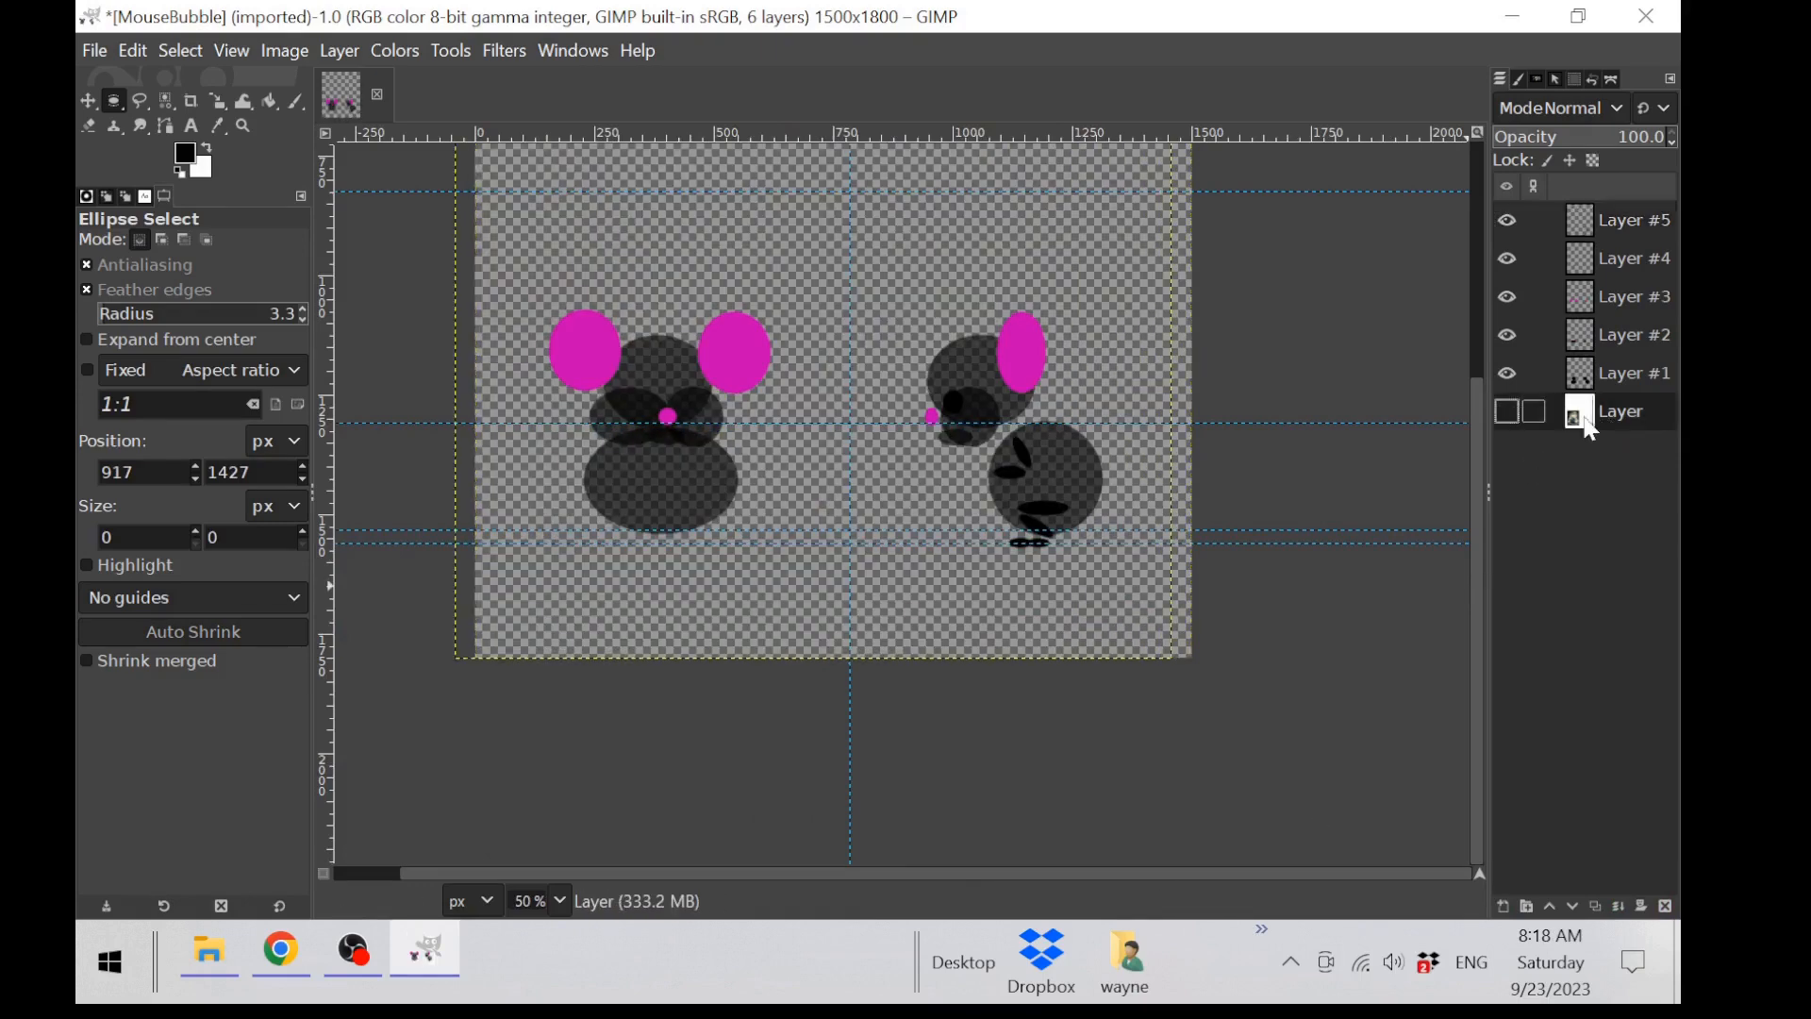
pyautogui.click(1503, 907)
pyautogui.click(1525, 880)
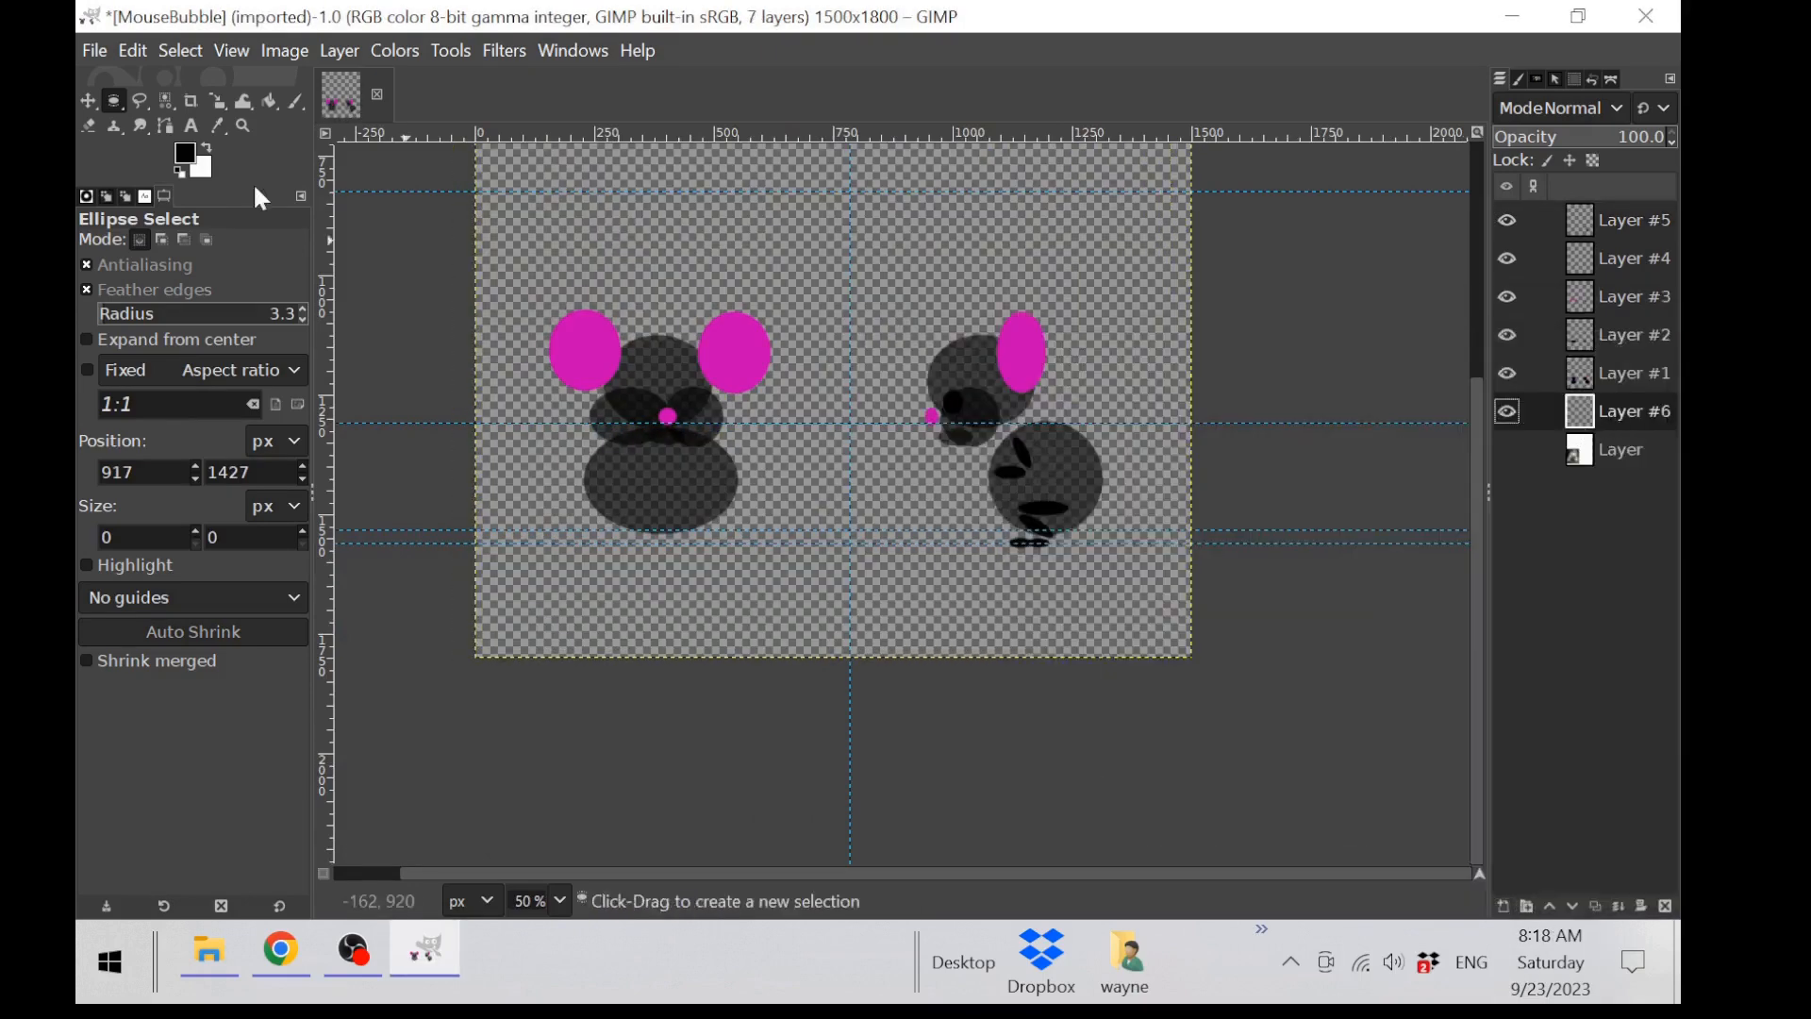
pyautogui.moveTo(200, 178); pyautogui.dragTo(459, 383)
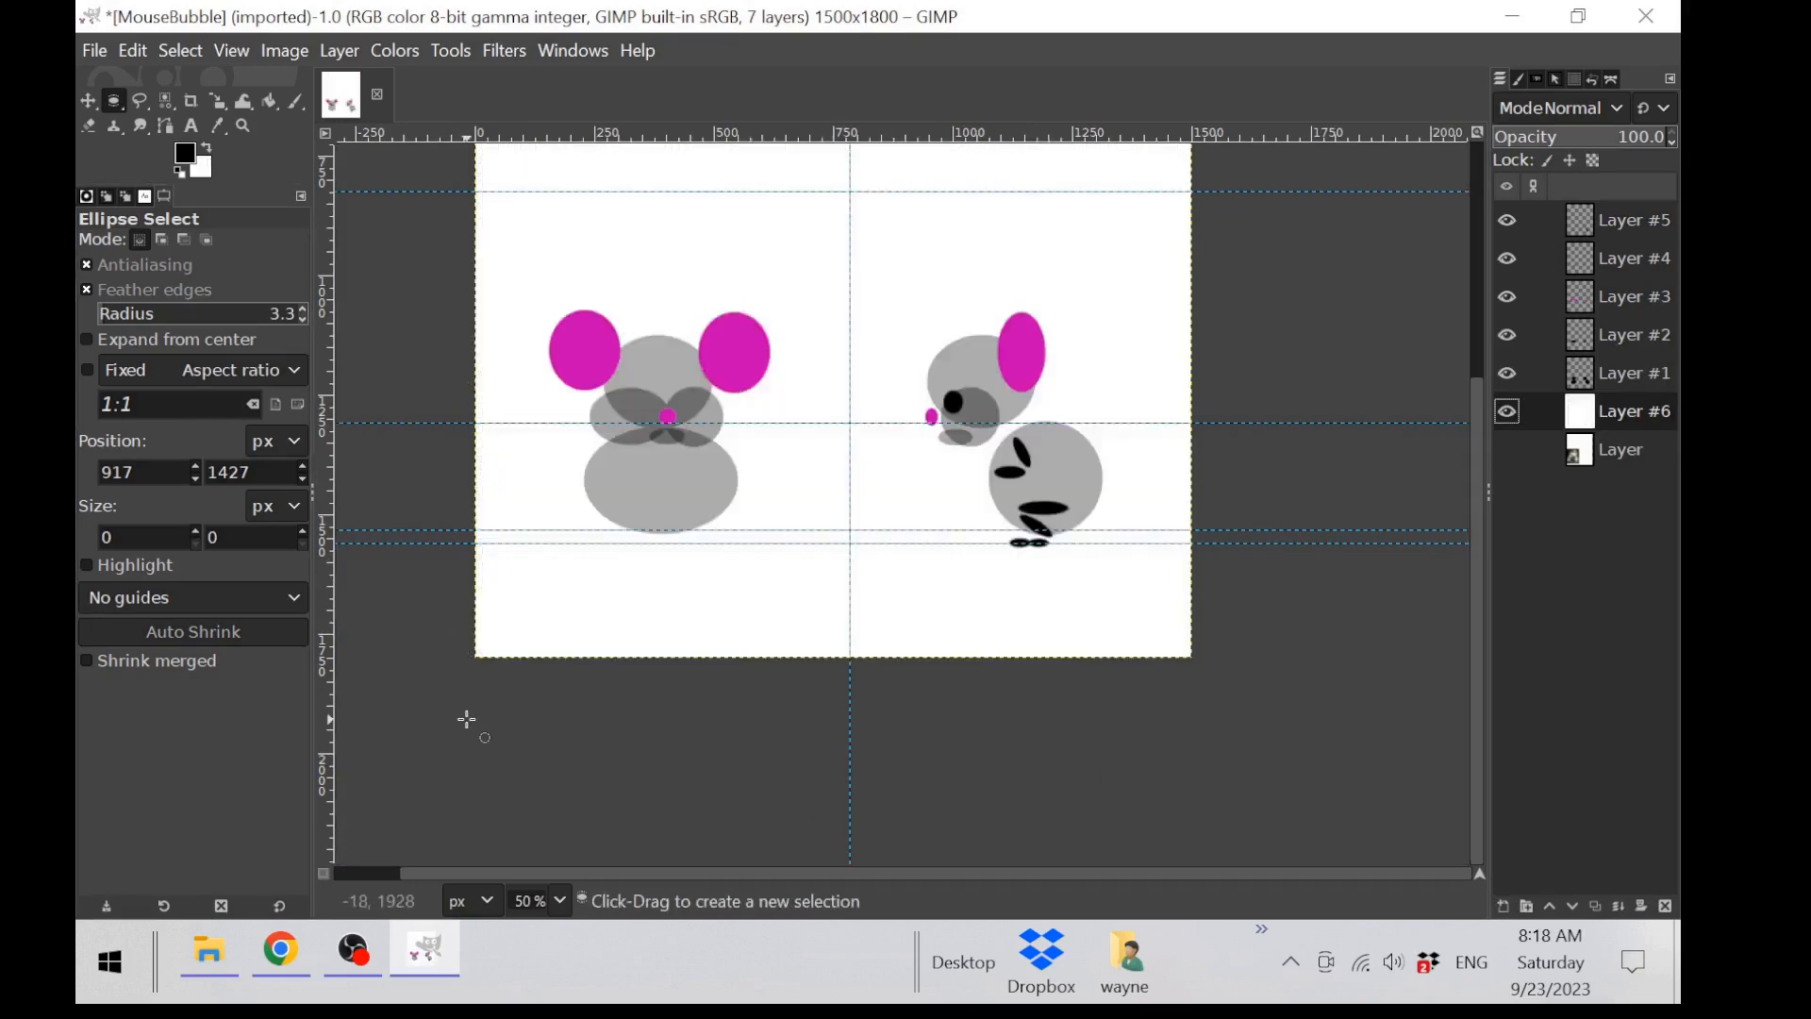
# Step: Move two horizontal guides to the top and bottom edges of the side-view eye, extending its height across to the front-view head
pyautogui.scroll(2, 651, 554)
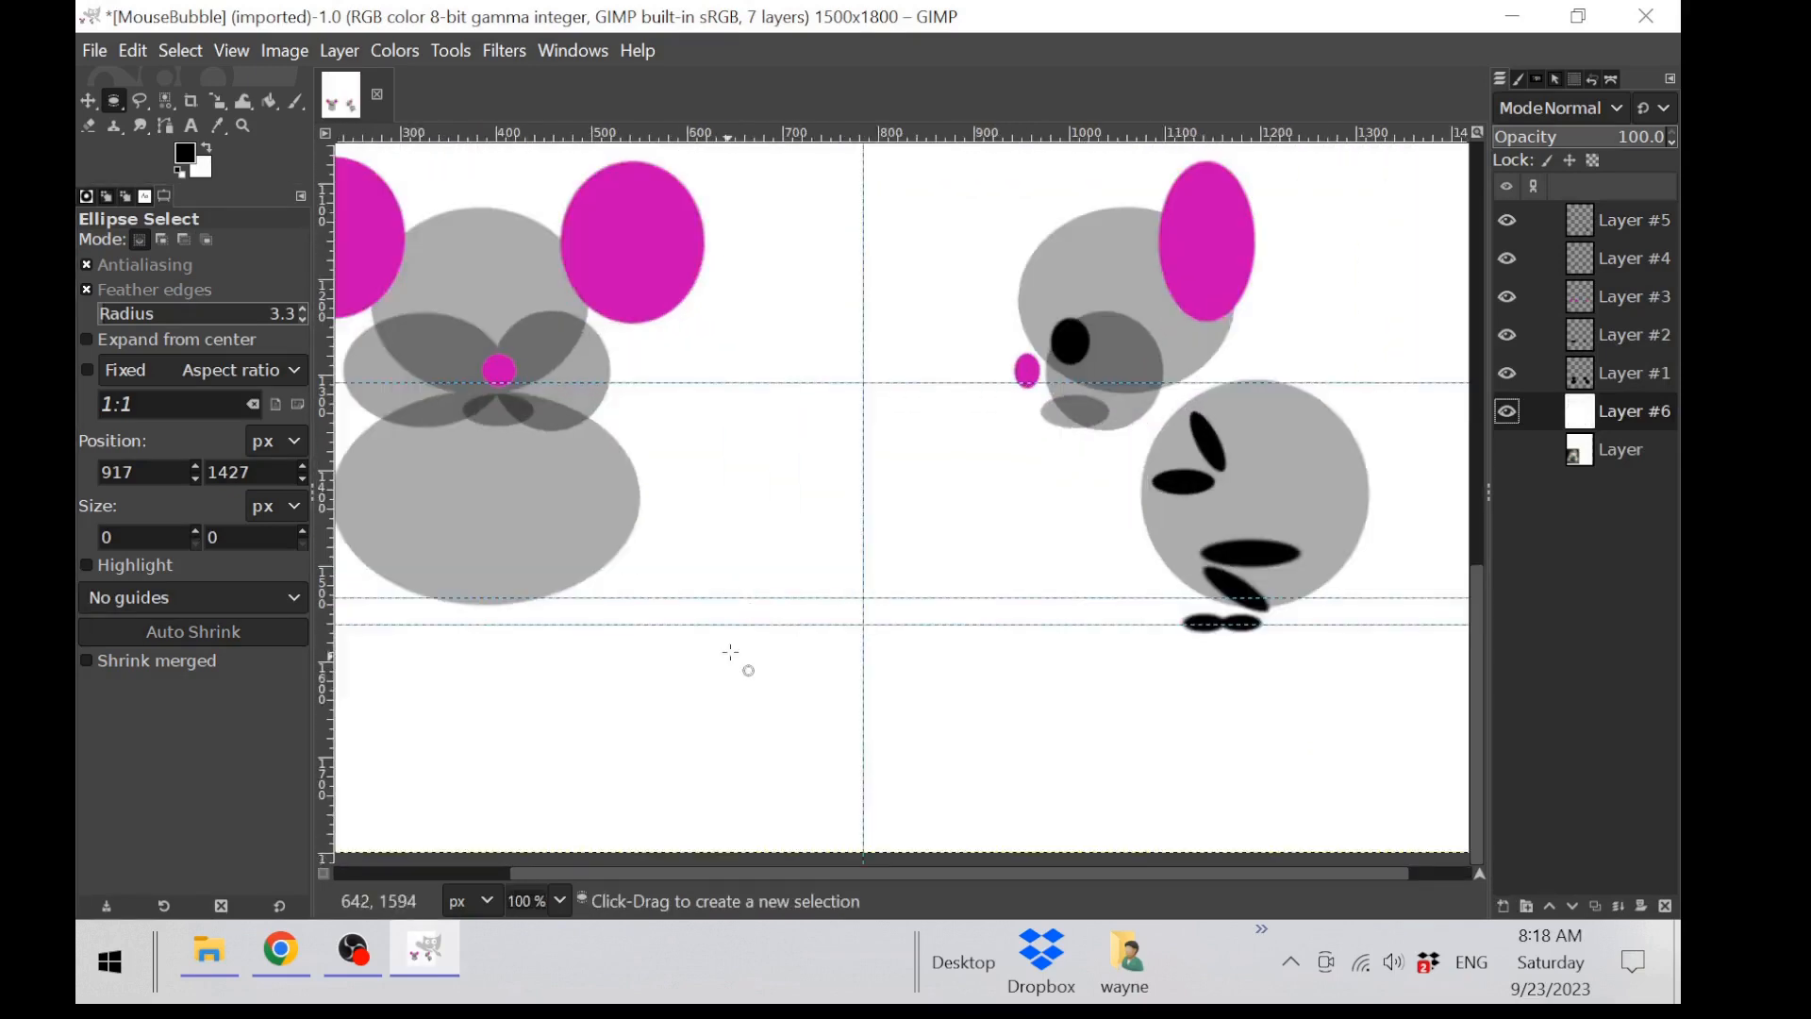
pyautogui.scroll(1, 732, 656)
pyautogui.moveTo(917, 872); pyautogui.dragTo(842, 880)
pyautogui.scroll(1, 722, 740)
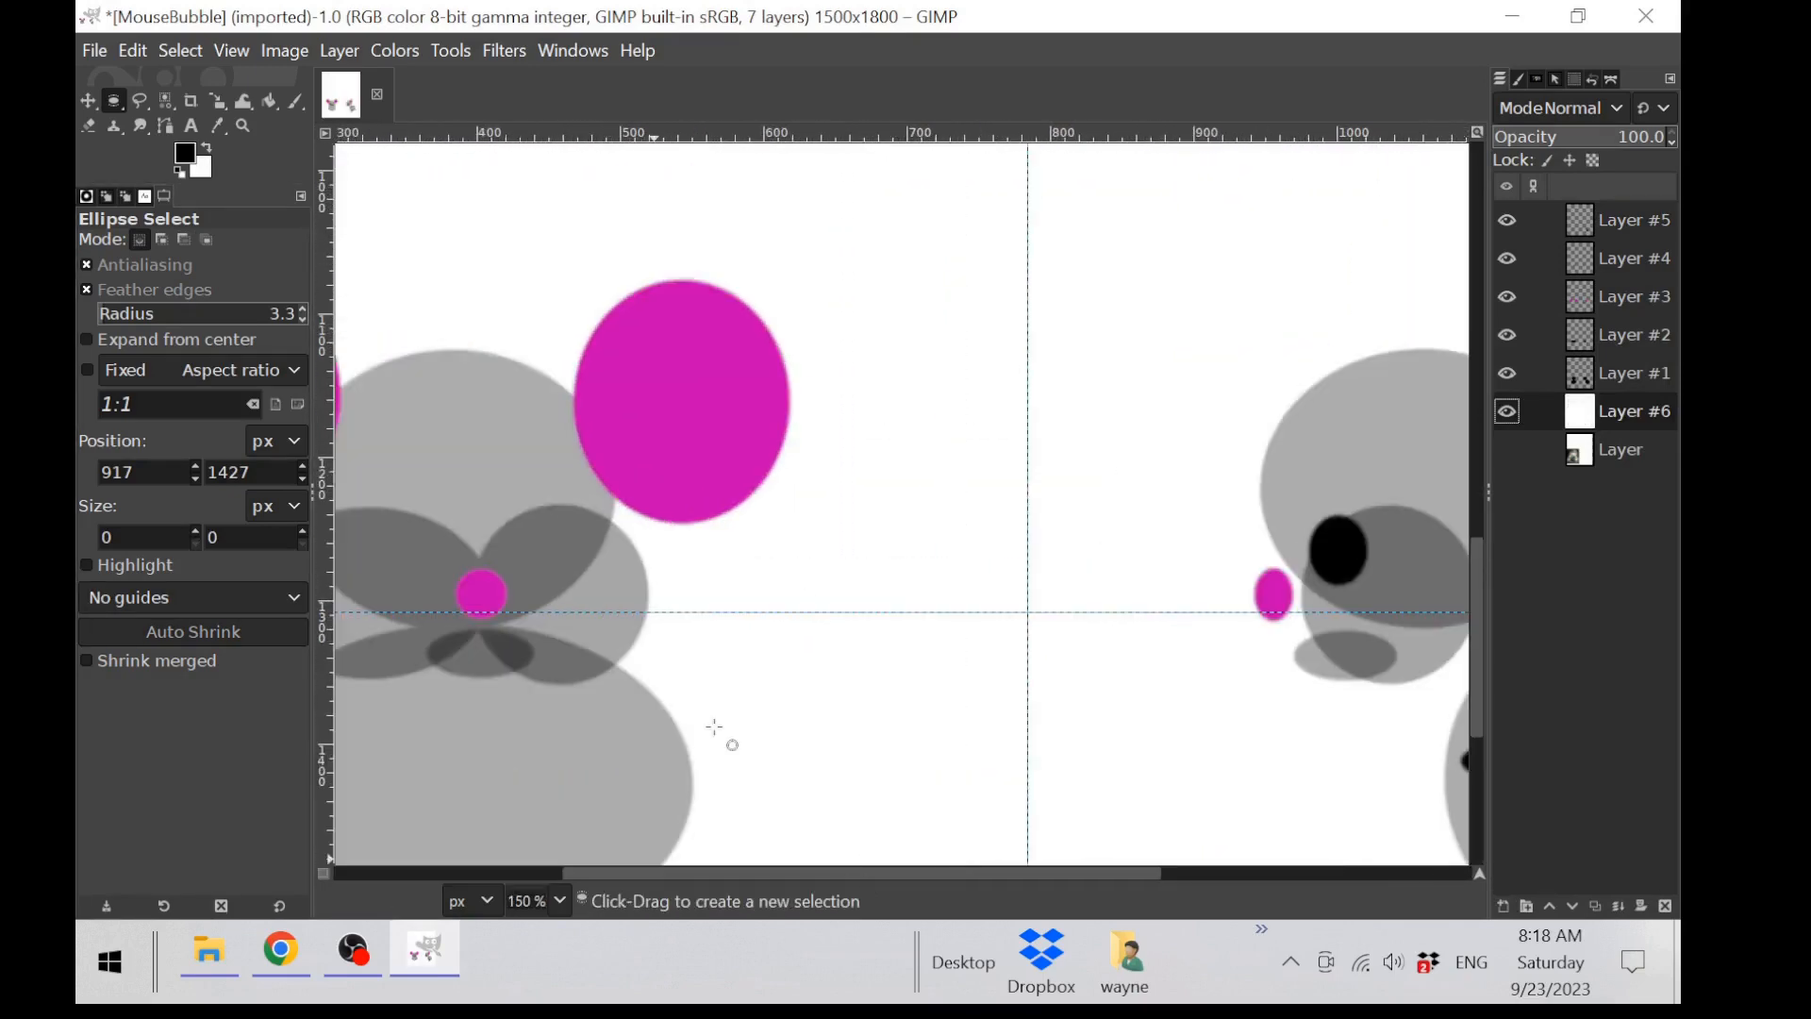
pyautogui.click(87, 101)
pyautogui.moveTo(1035, 619); pyautogui.dragTo(755, 613)
pyautogui.scroll(-5, 1132, 524)
pyautogui.scroll(2, 1217, 267)
pyautogui.moveTo(830, 518); pyautogui.dragTo(880, 544)
pyautogui.moveTo(1017, 872); pyautogui.dragTo(639, 890)
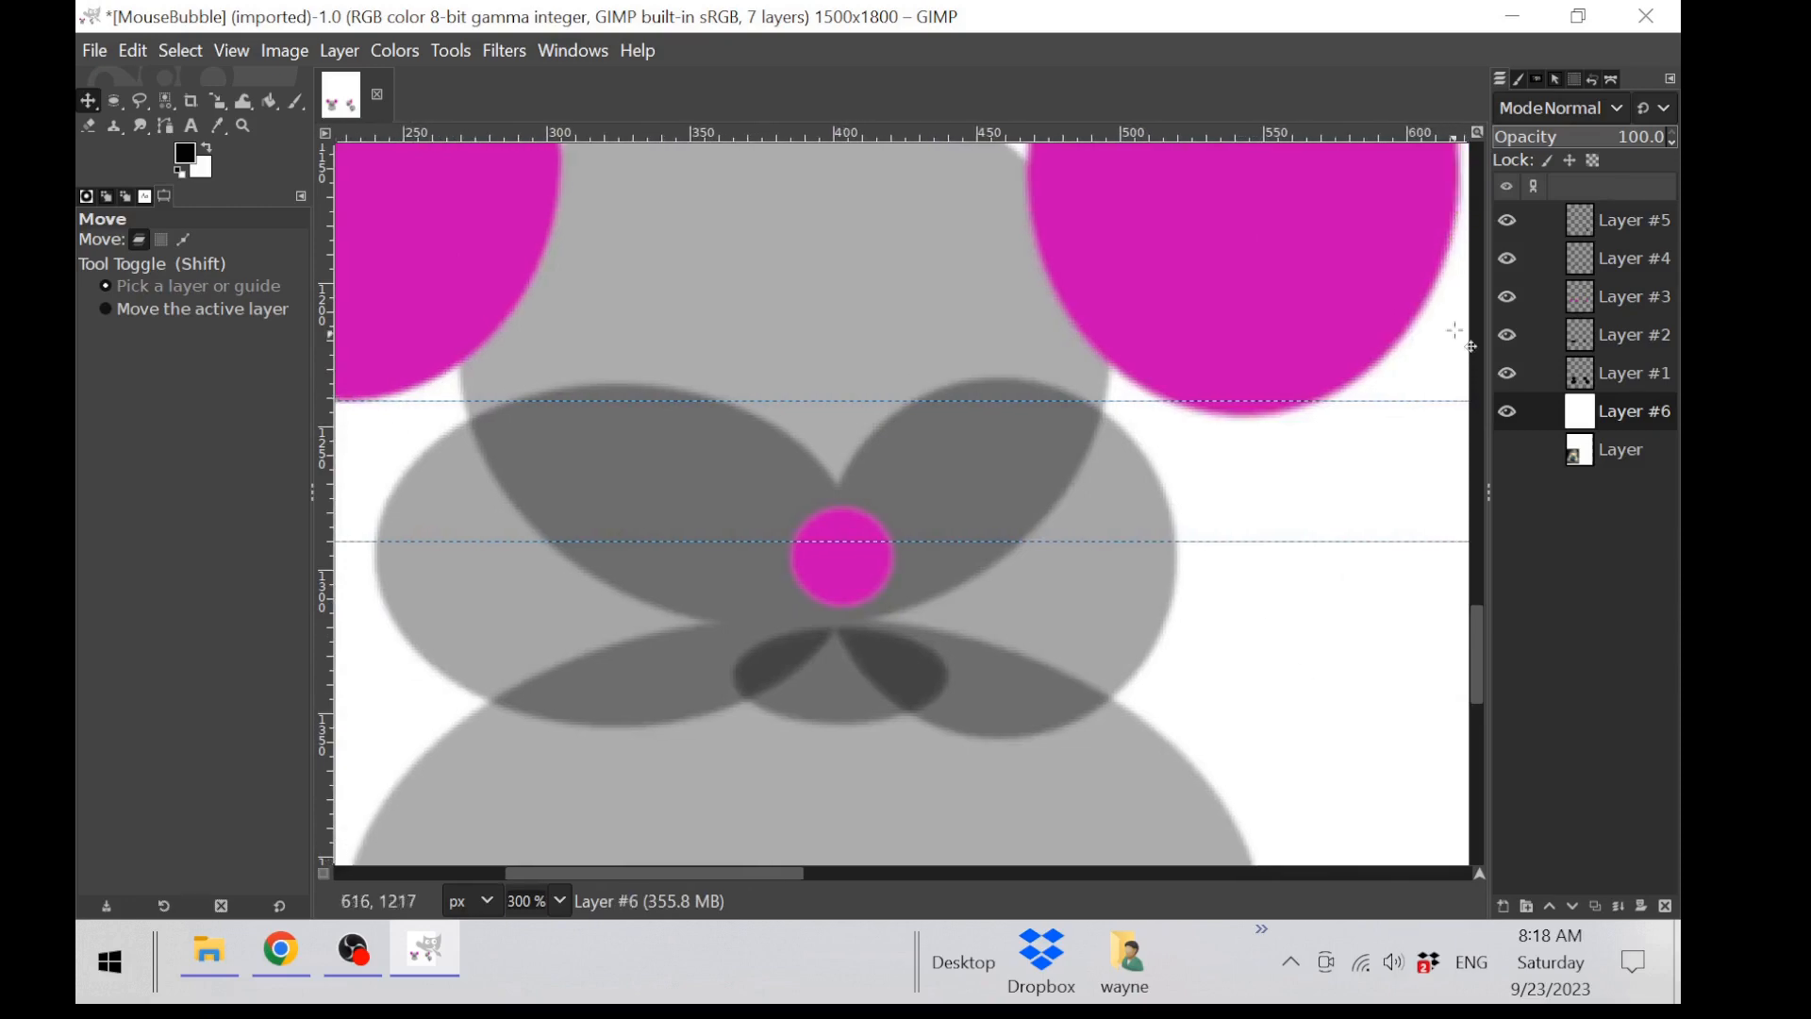
# Step: Draw an eye ellipse of about 48 × 49 px between the guides beside the front-view nose on Layer #4 and fill it with black
pyautogui.click(1508, 337)
pyautogui.click(1508, 337)
pyautogui.click(1510, 298)
pyautogui.click(1581, 259)
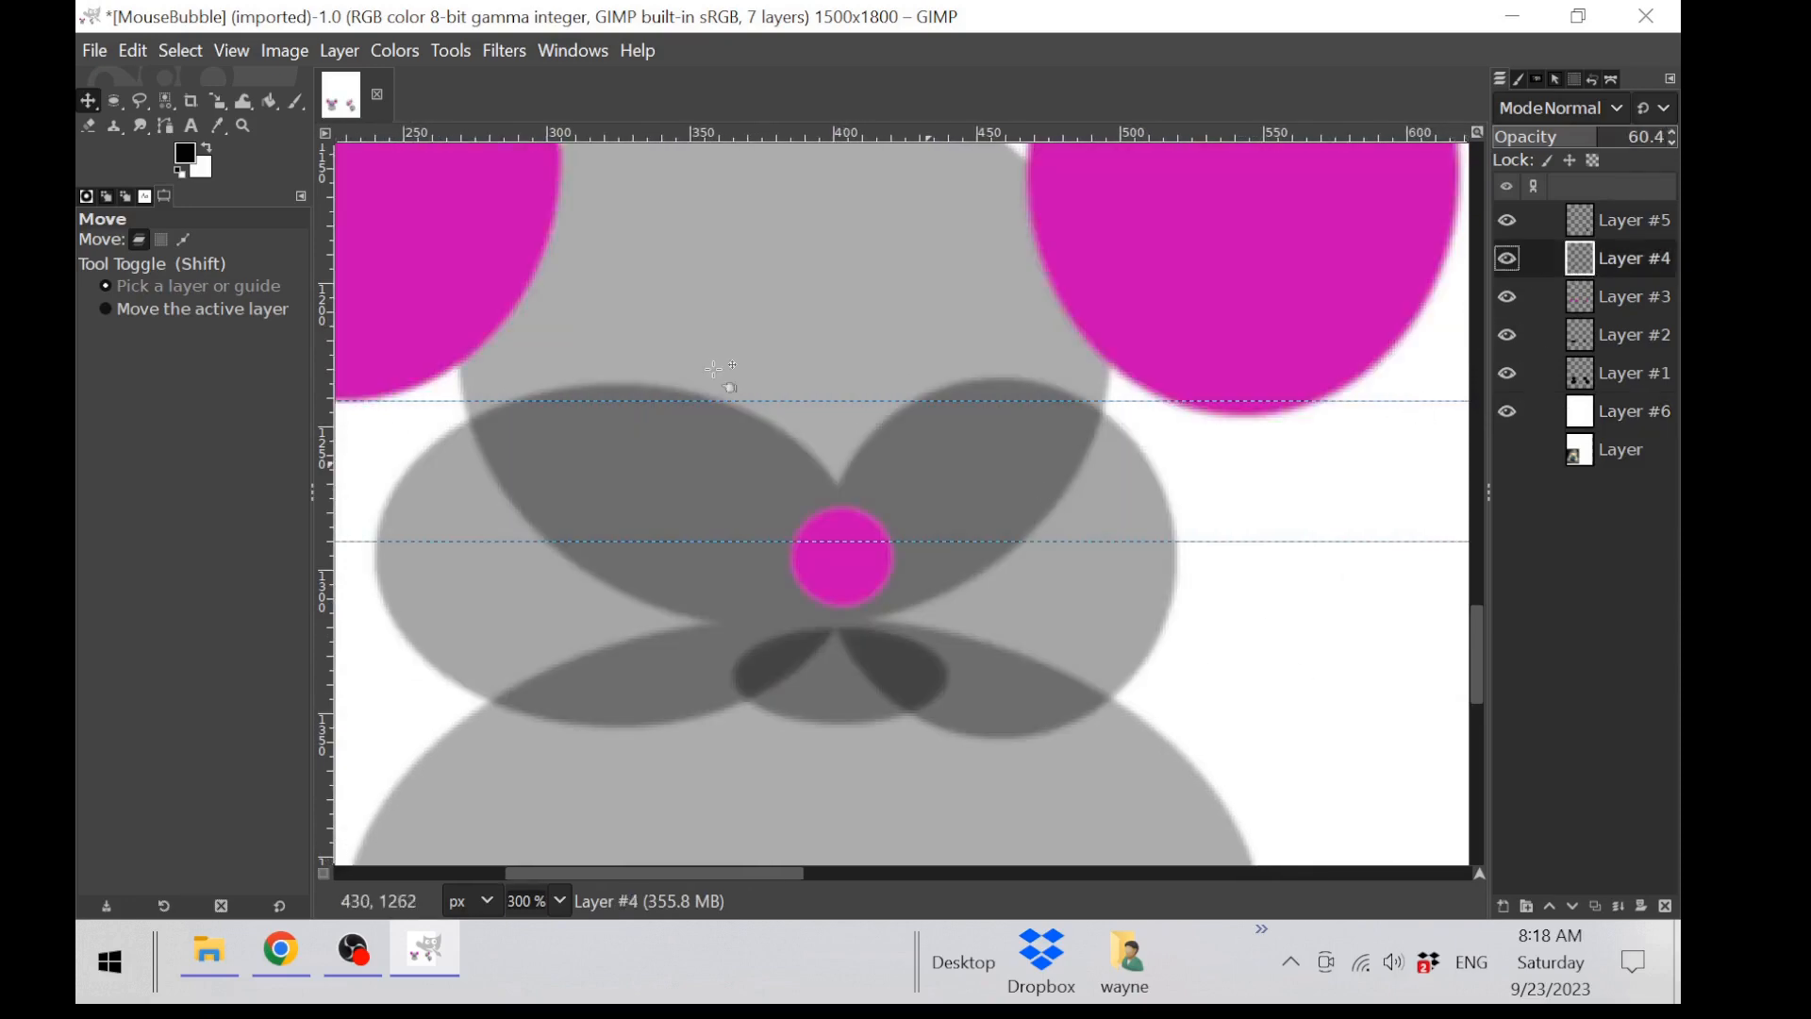
pyautogui.click(115, 100)
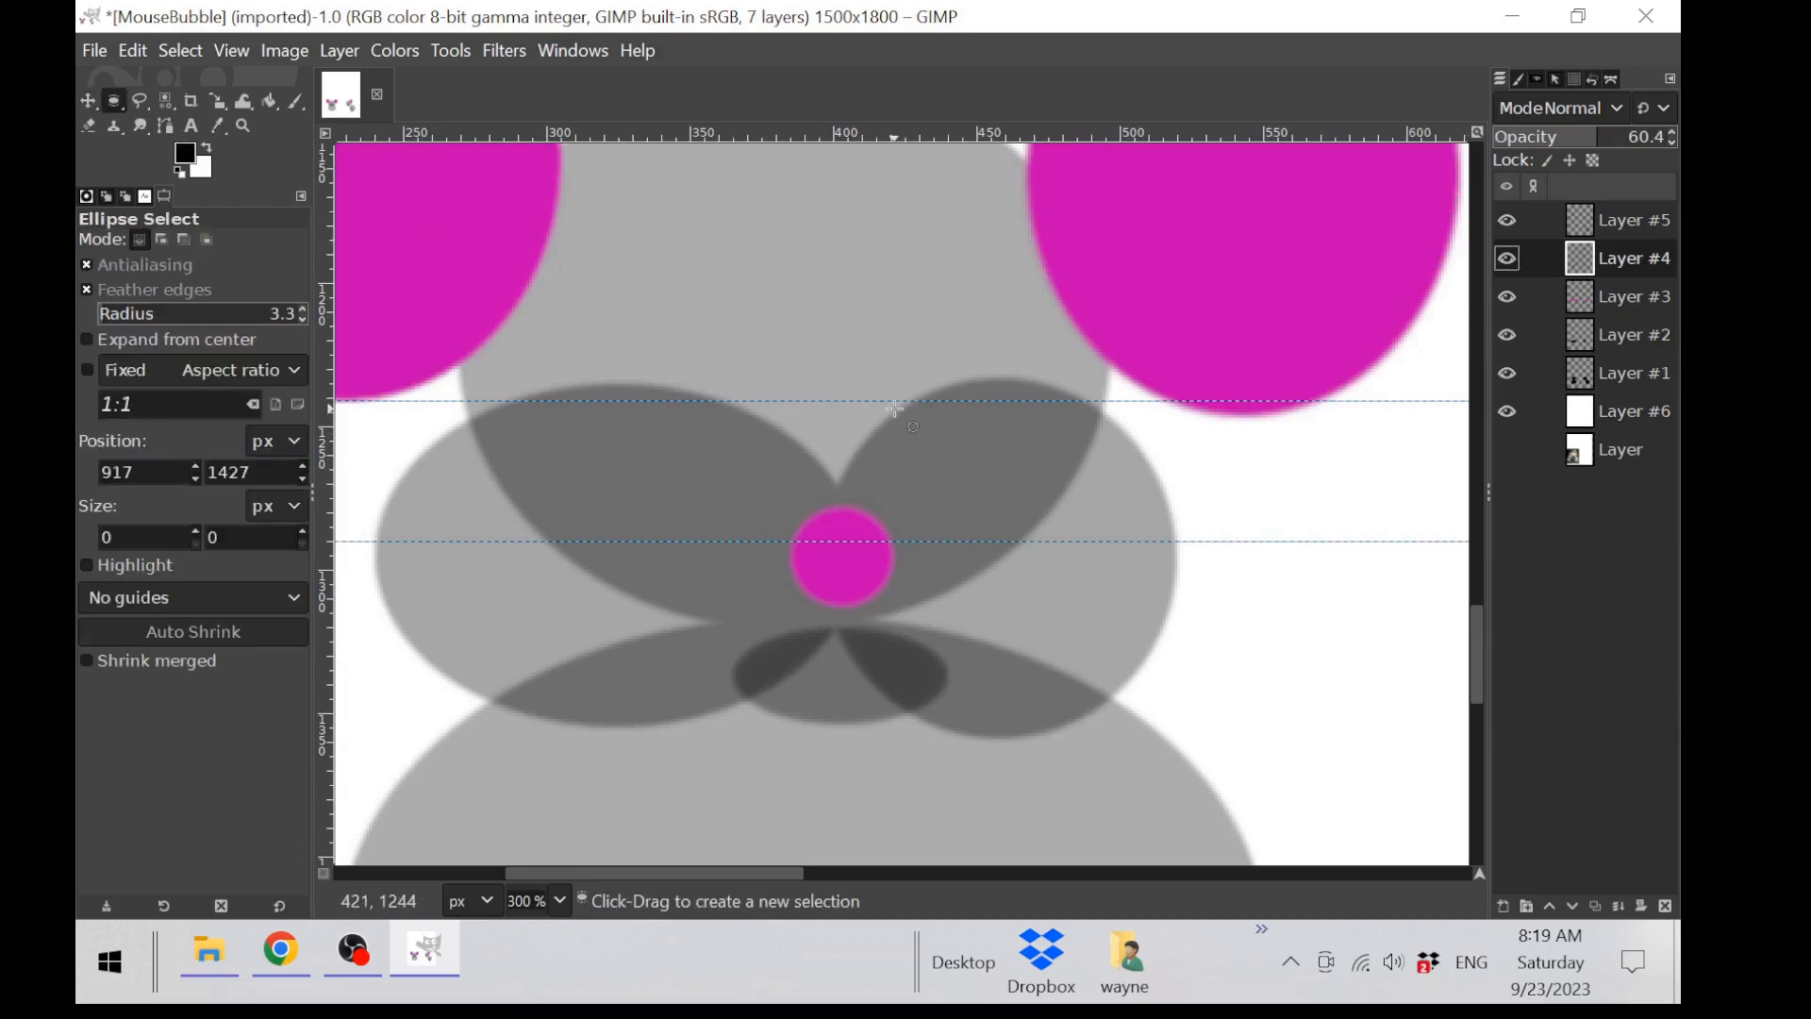
pyautogui.moveTo(899, 398); pyautogui.dragTo(1058, 538)
pyautogui.moveTo(924, 466); pyautogui.dragTo(947, 467)
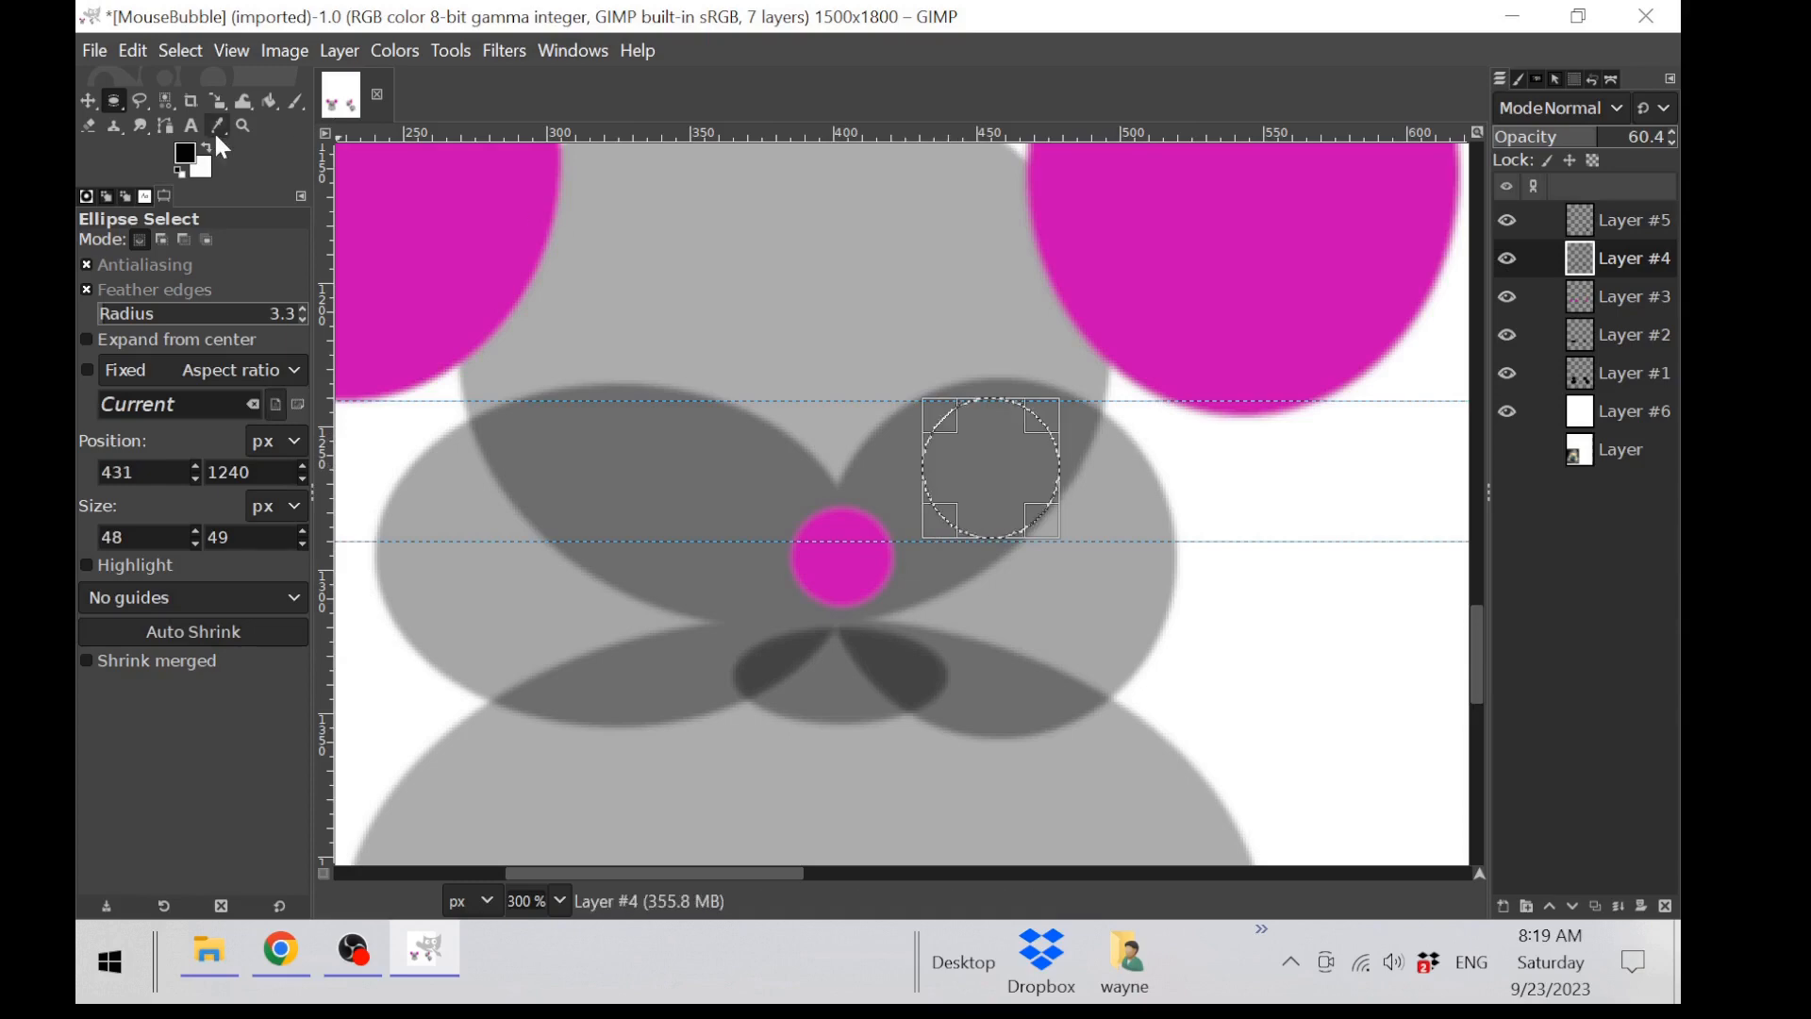
pyautogui.moveTo(186, 154); pyautogui.dragTo(1011, 508)
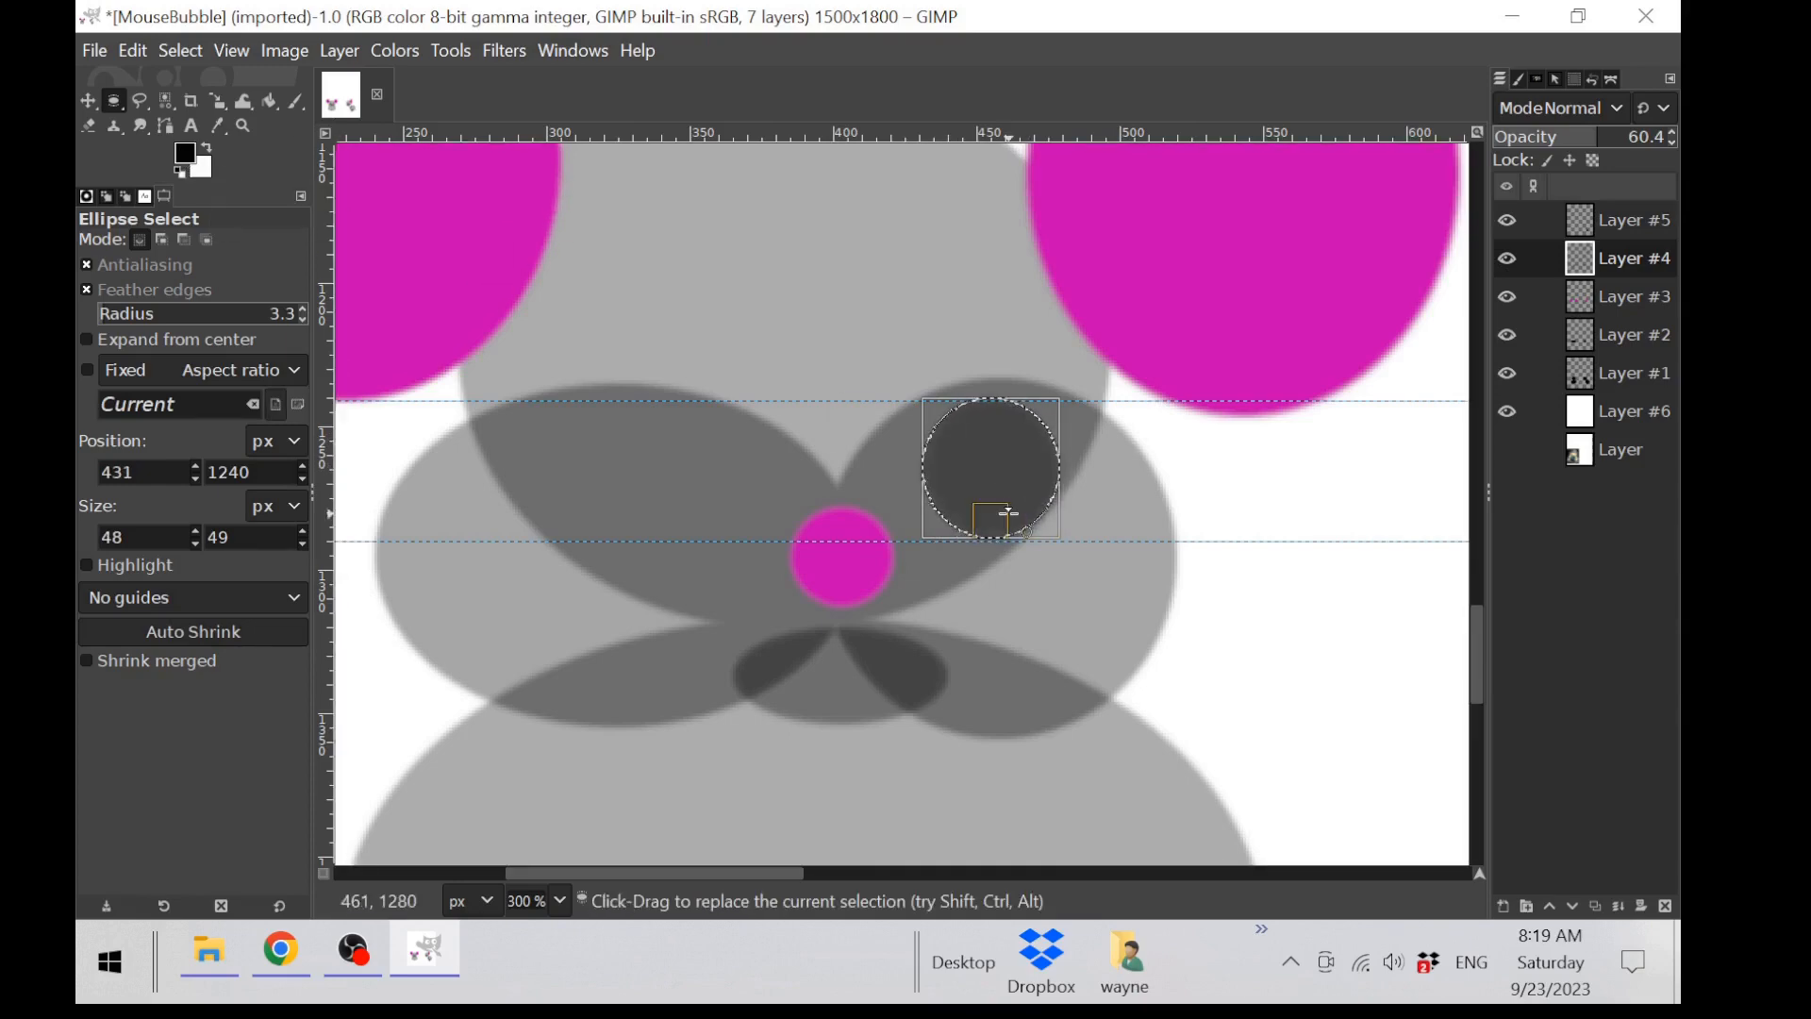
# Step: Copy and paste the filled front-view eye and place the copy on the opposite side of the nose
pyautogui.hotkey('ctrl', 'c')
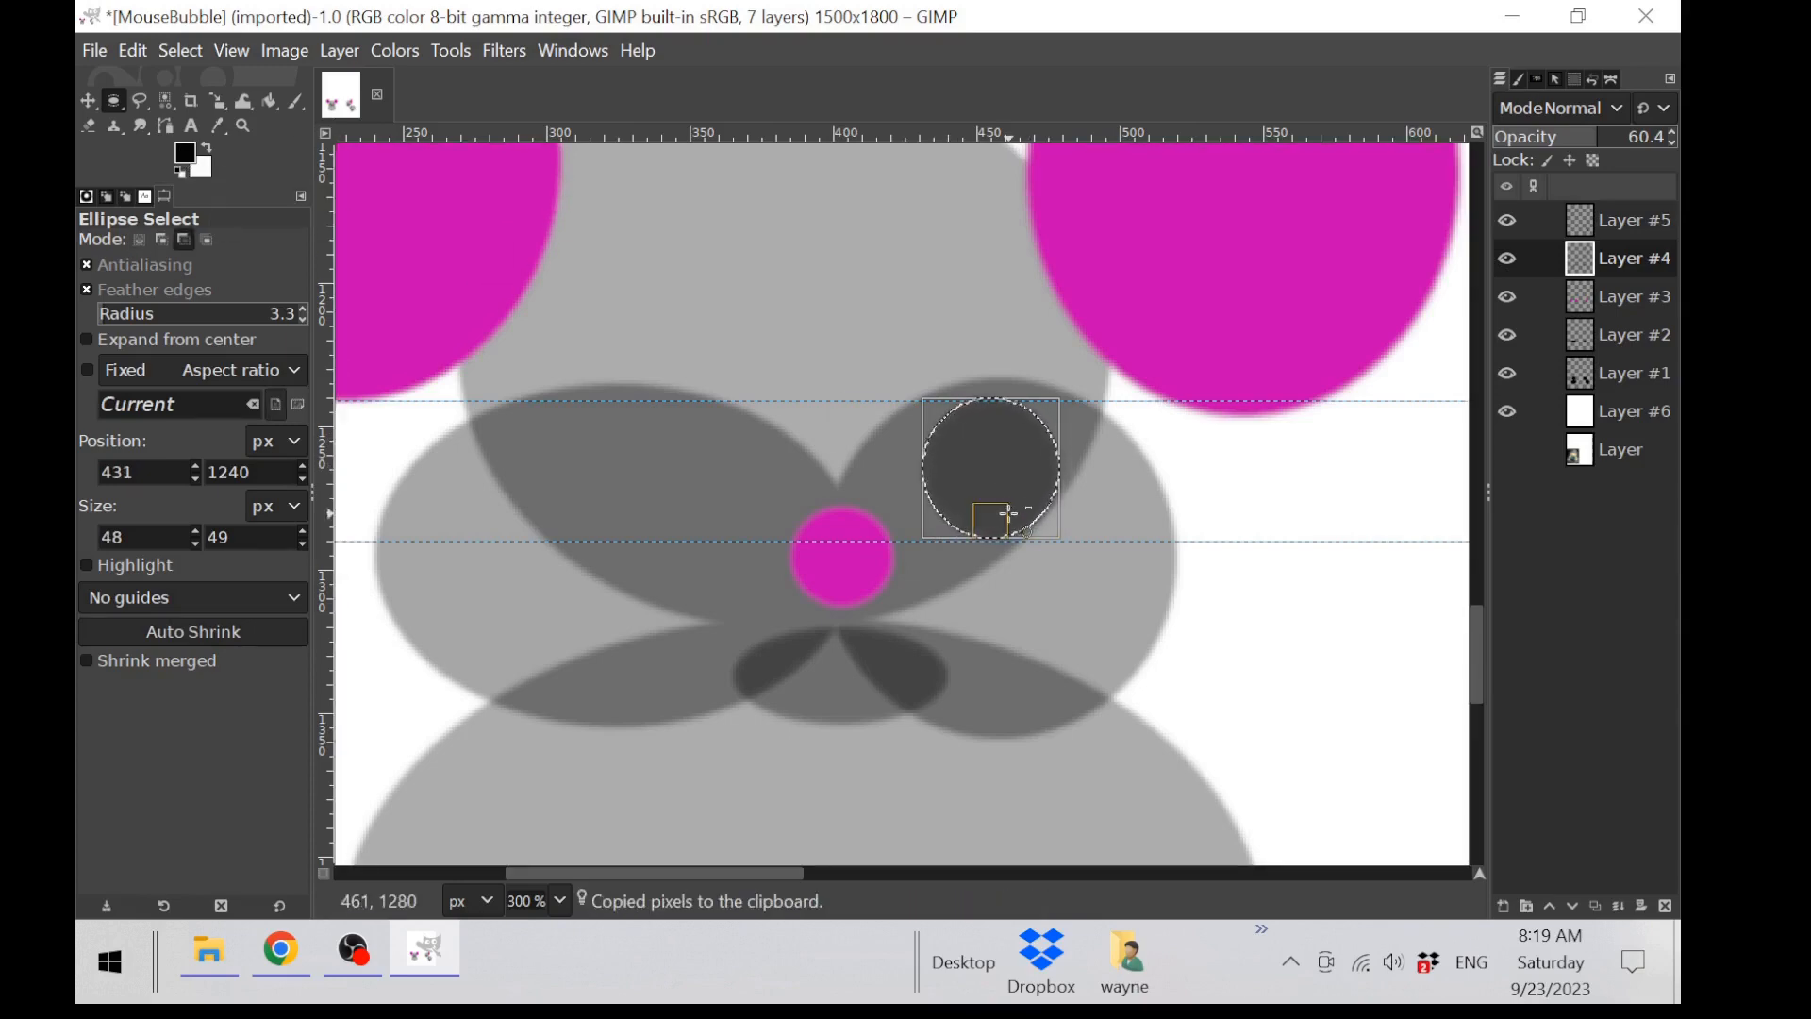
pyautogui.hotkey('ctrl', 'v')
pyautogui.moveTo(1011, 514); pyautogui.dragTo(695, 506)
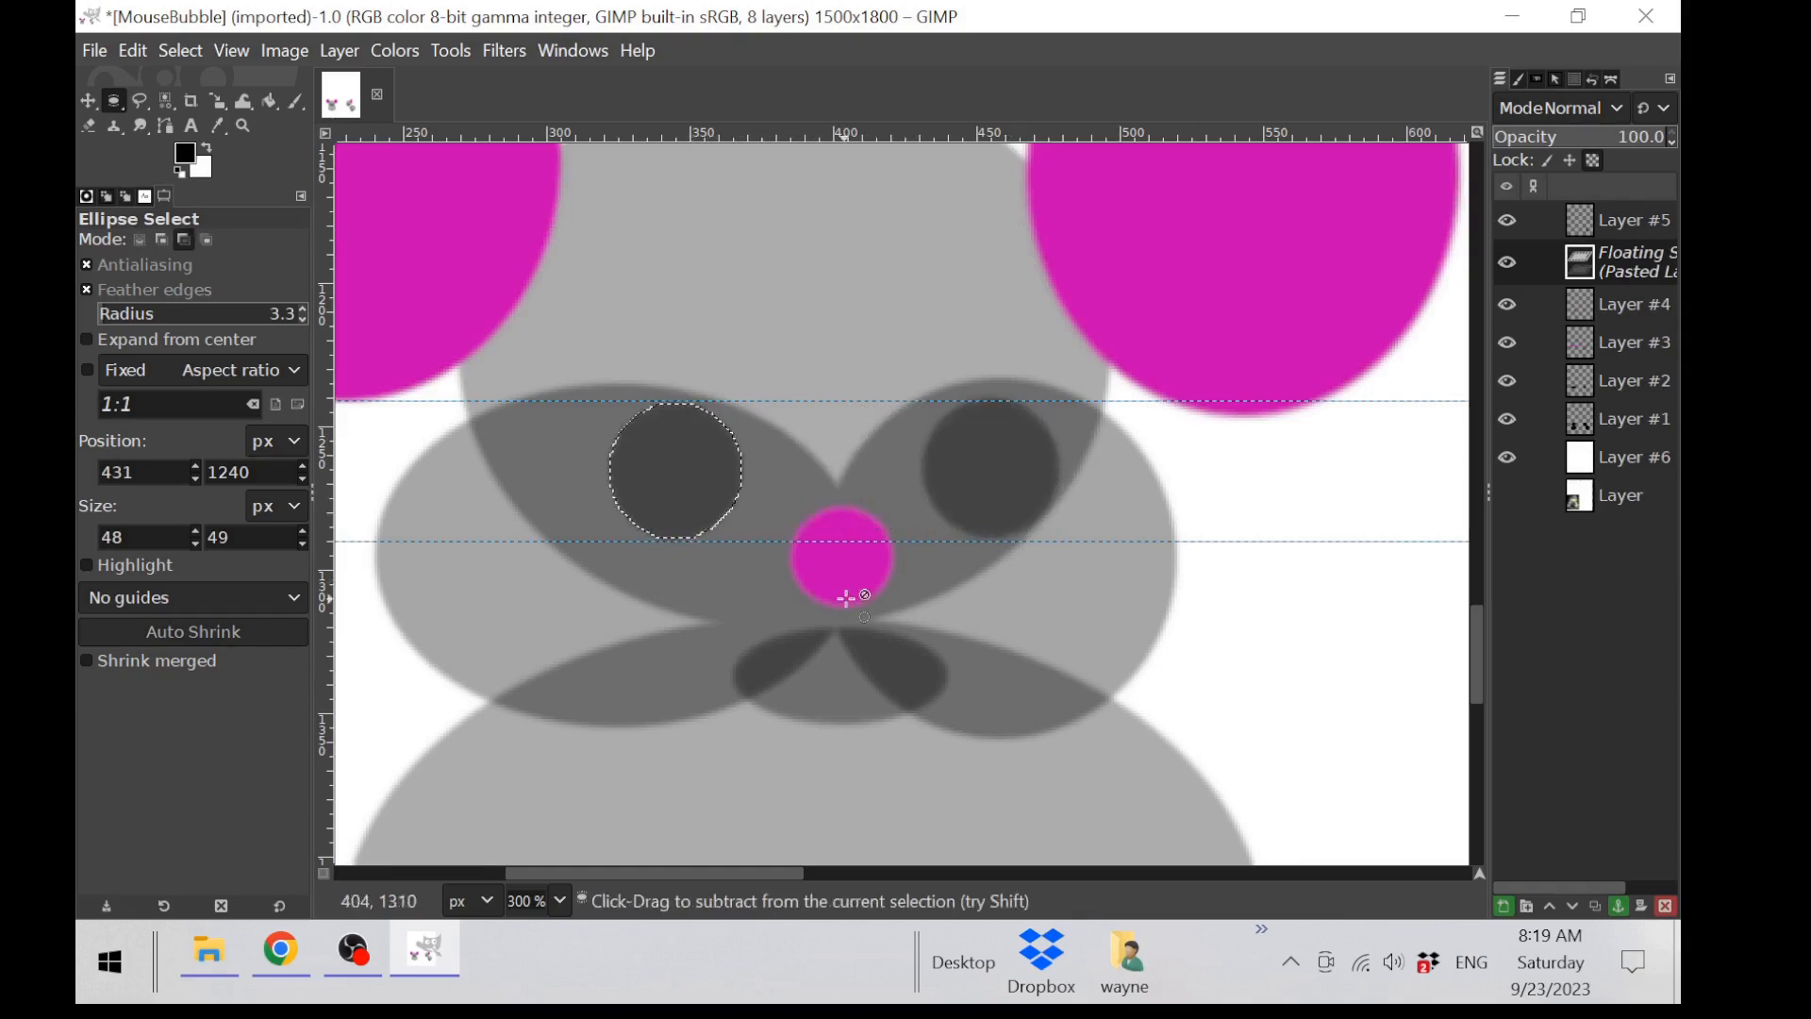
# Step: Hide the white Layer #6 to compare the eyes with the reference image, show it again and anchor the copied eye on Layer #4
pyautogui.press('1')
pyautogui.scroll(-3, 1123, 734)
pyautogui.click(1509, 457)
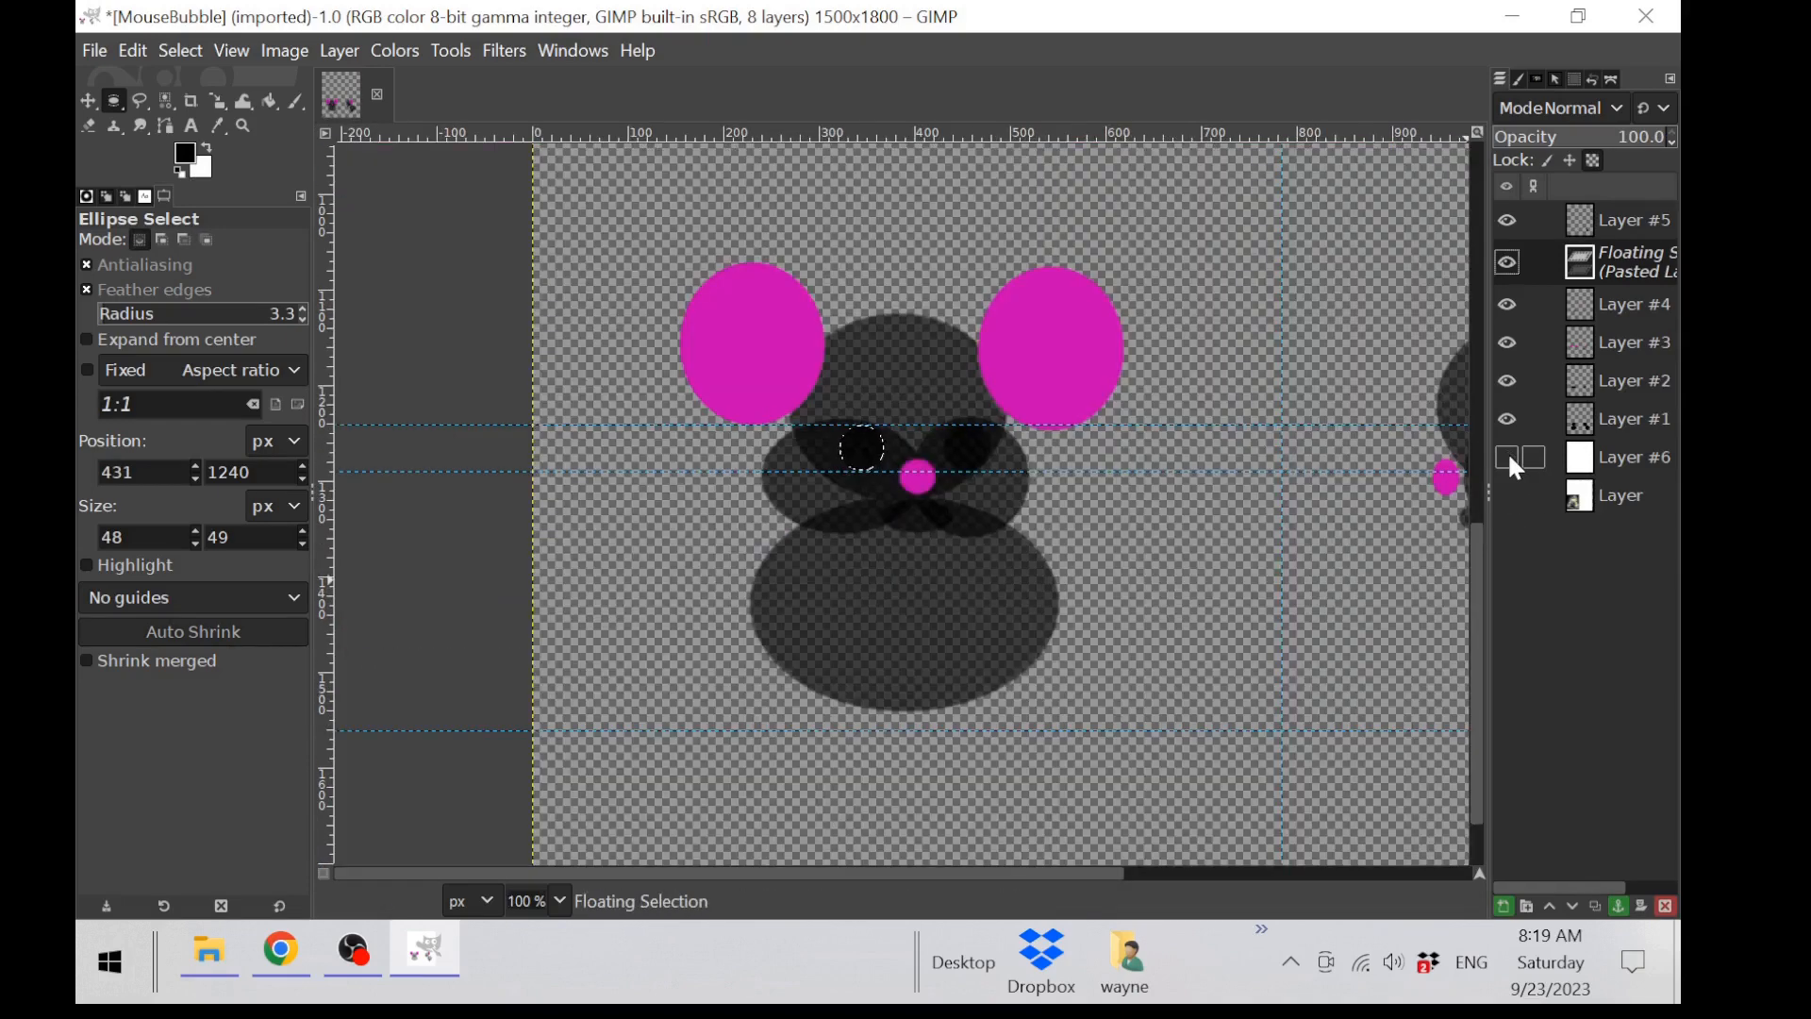
pyautogui.click(1508, 458)
pyautogui.scroll(3, 1034, 507)
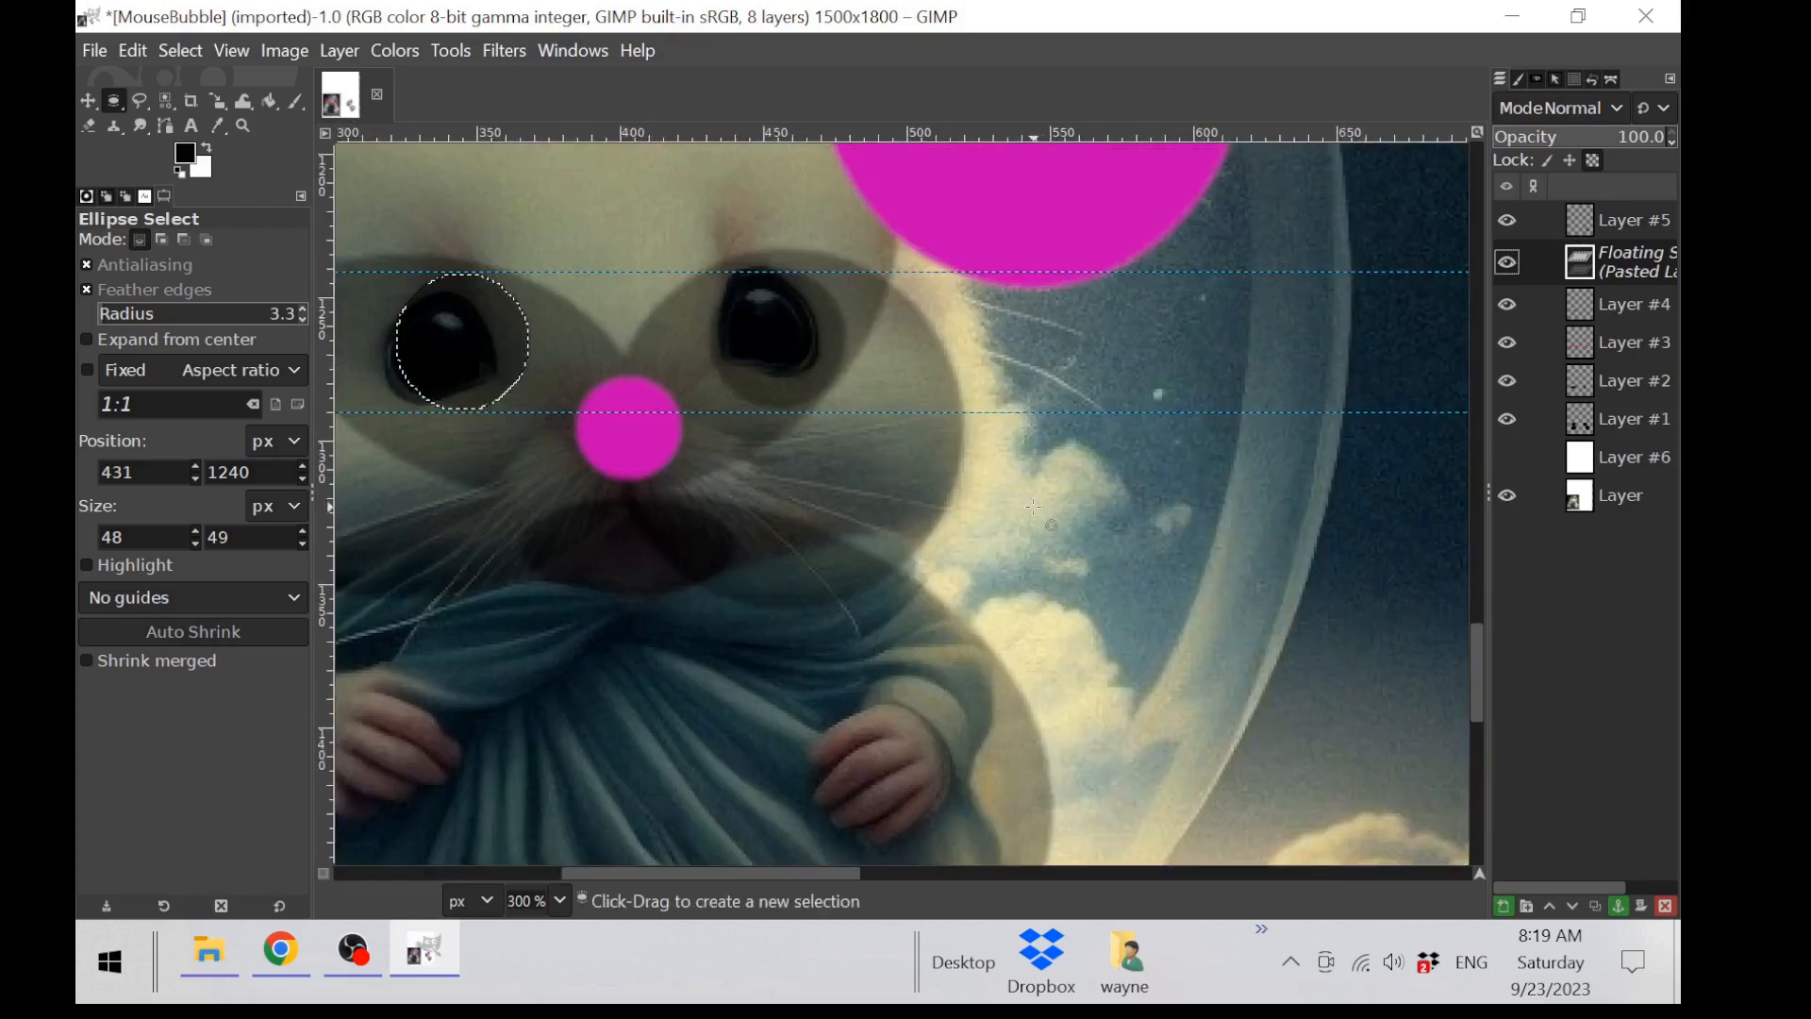
pyautogui.scroll(-2, 1034, 508)
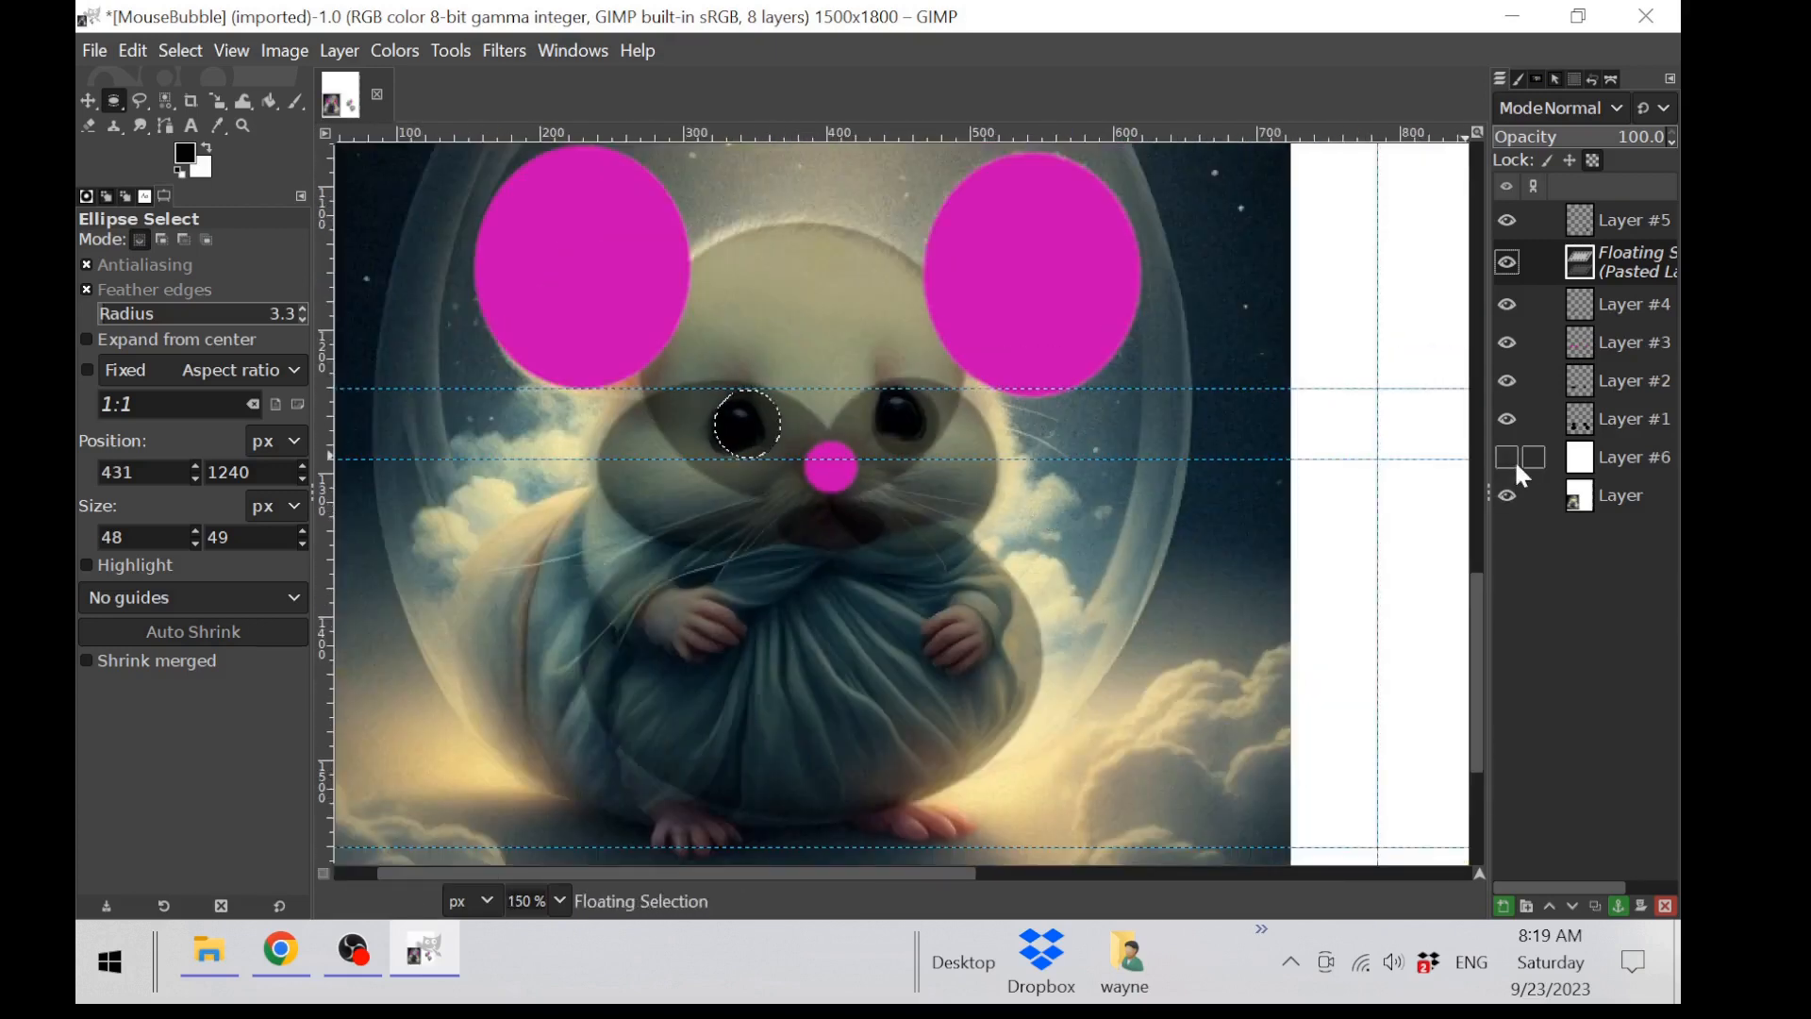
pyautogui.click(1509, 458)
pyautogui.scroll(-2, 1278, 507)
pyautogui.click(771, 476)
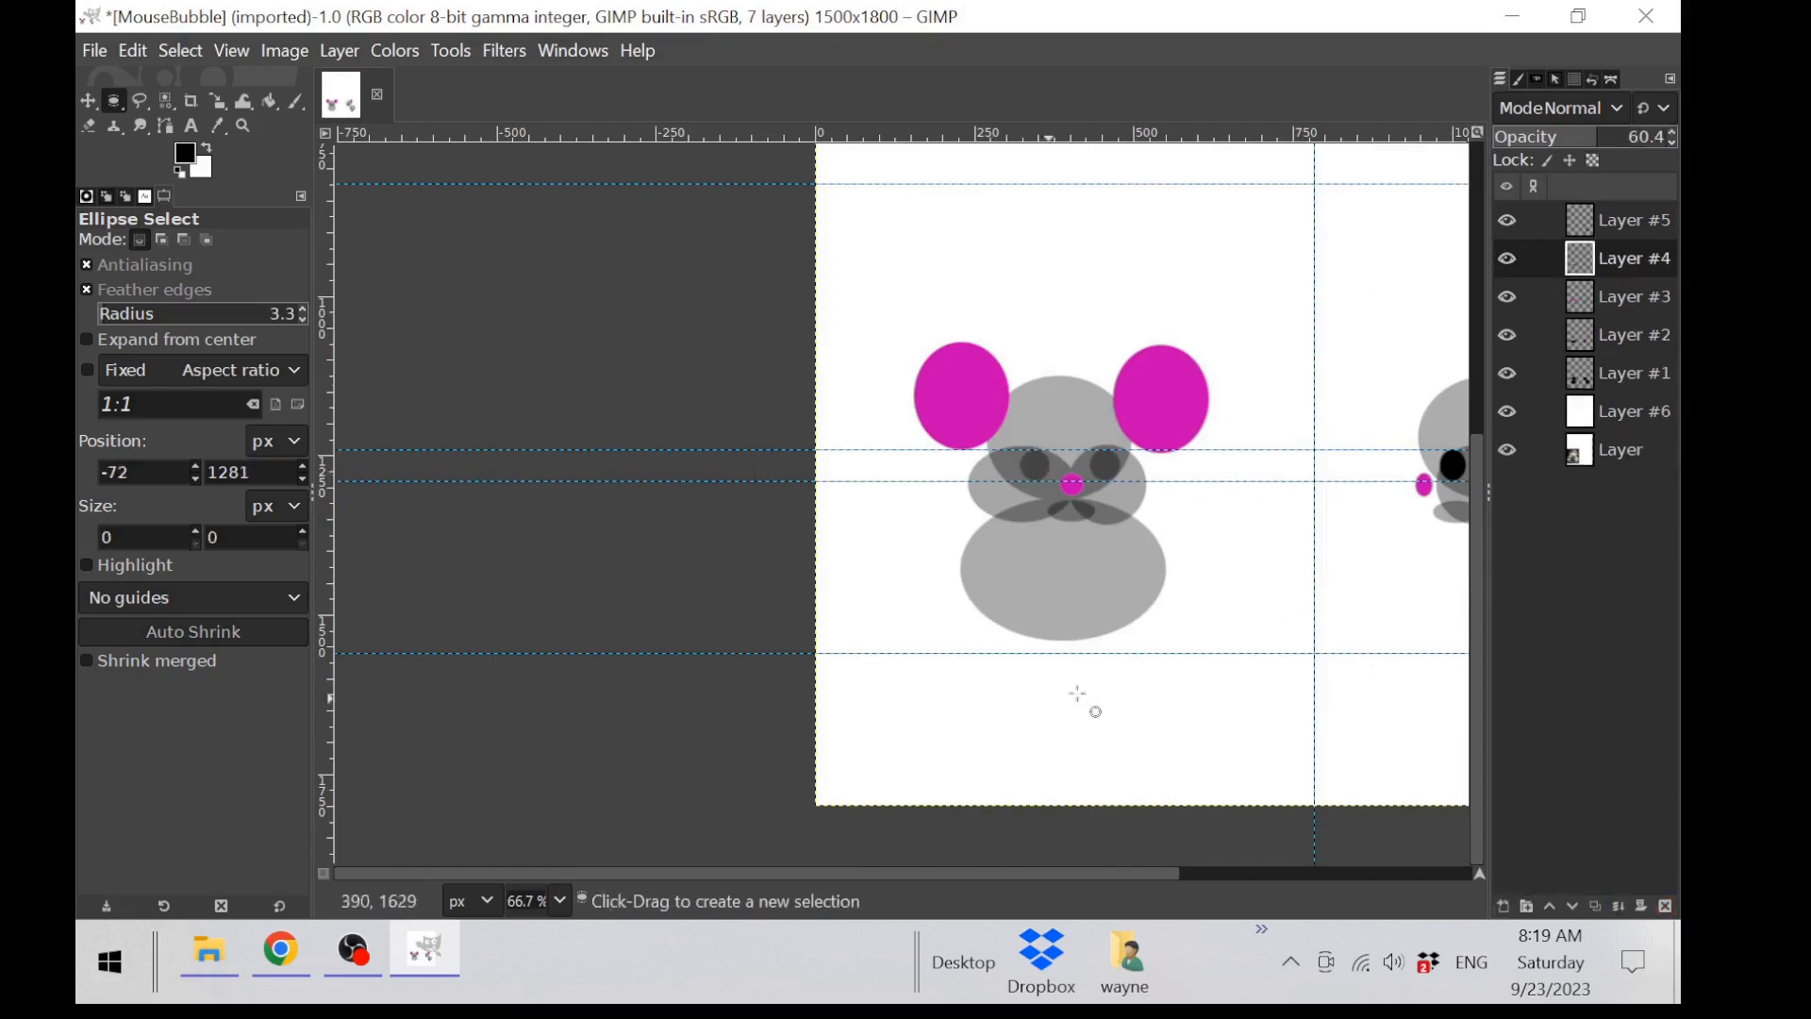
# Step: Make Layer #5 active and move the two eye guides to the top of the tilted arm ellipse and the bottom of the horizontal one
pyautogui.moveTo(1144, 876); pyautogui.dragTo(1210, 876)
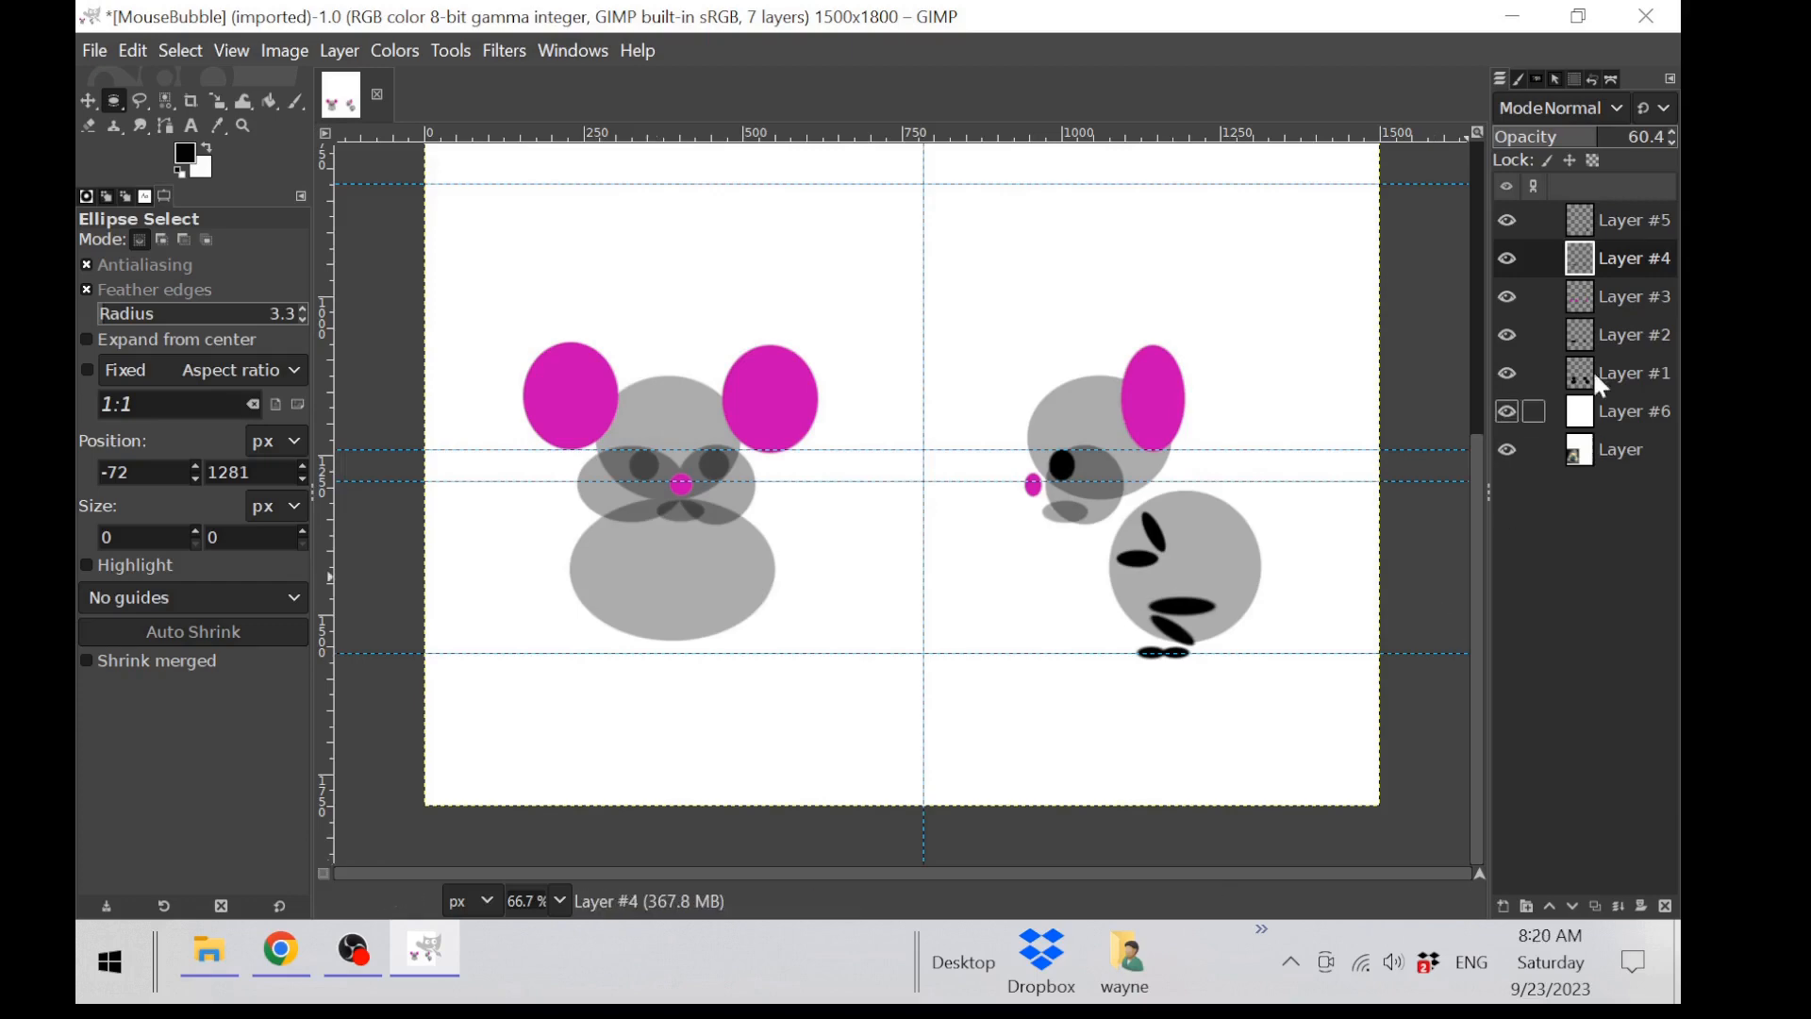
pyautogui.click(1604, 220)
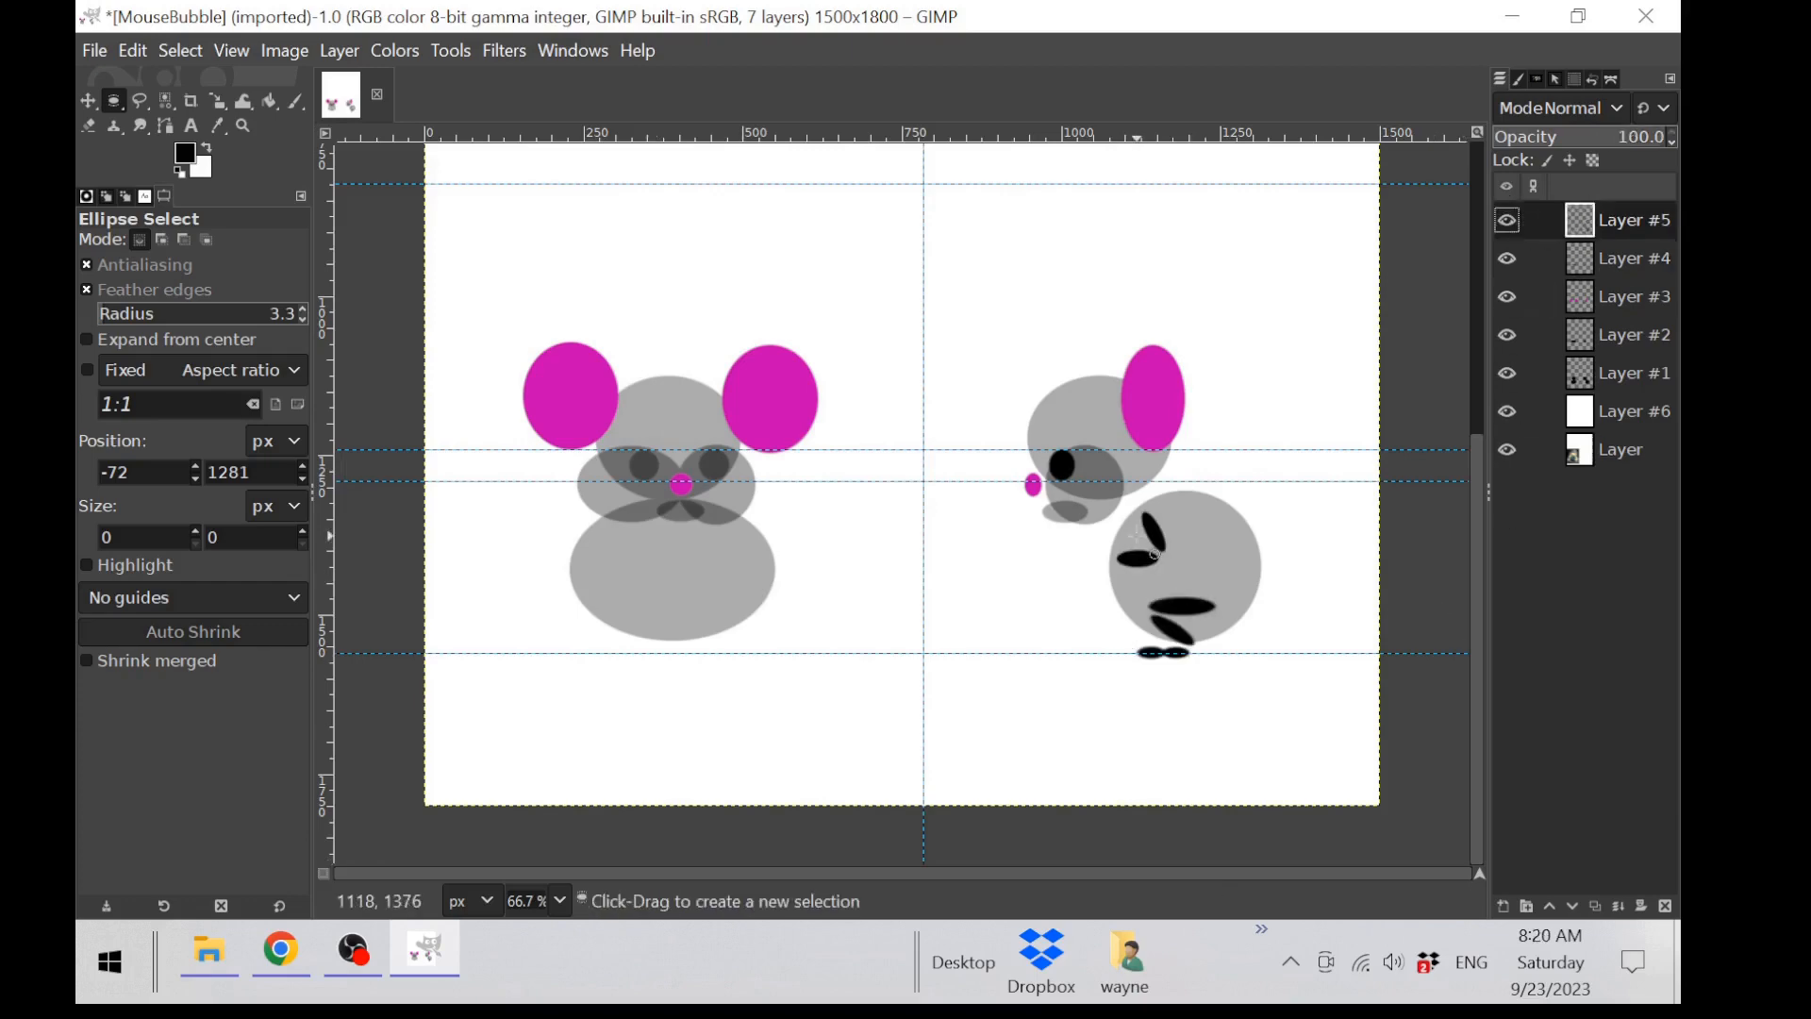
pyautogui.keyDown('ctrl'); pyautogui.scroll(2, 1152, 553); pyautogui.keyUp('ctrl')
pyautogui.click(88, 101)
pyautogui.moveTo(670, 429); pyautogui.dragTo(592, 513)
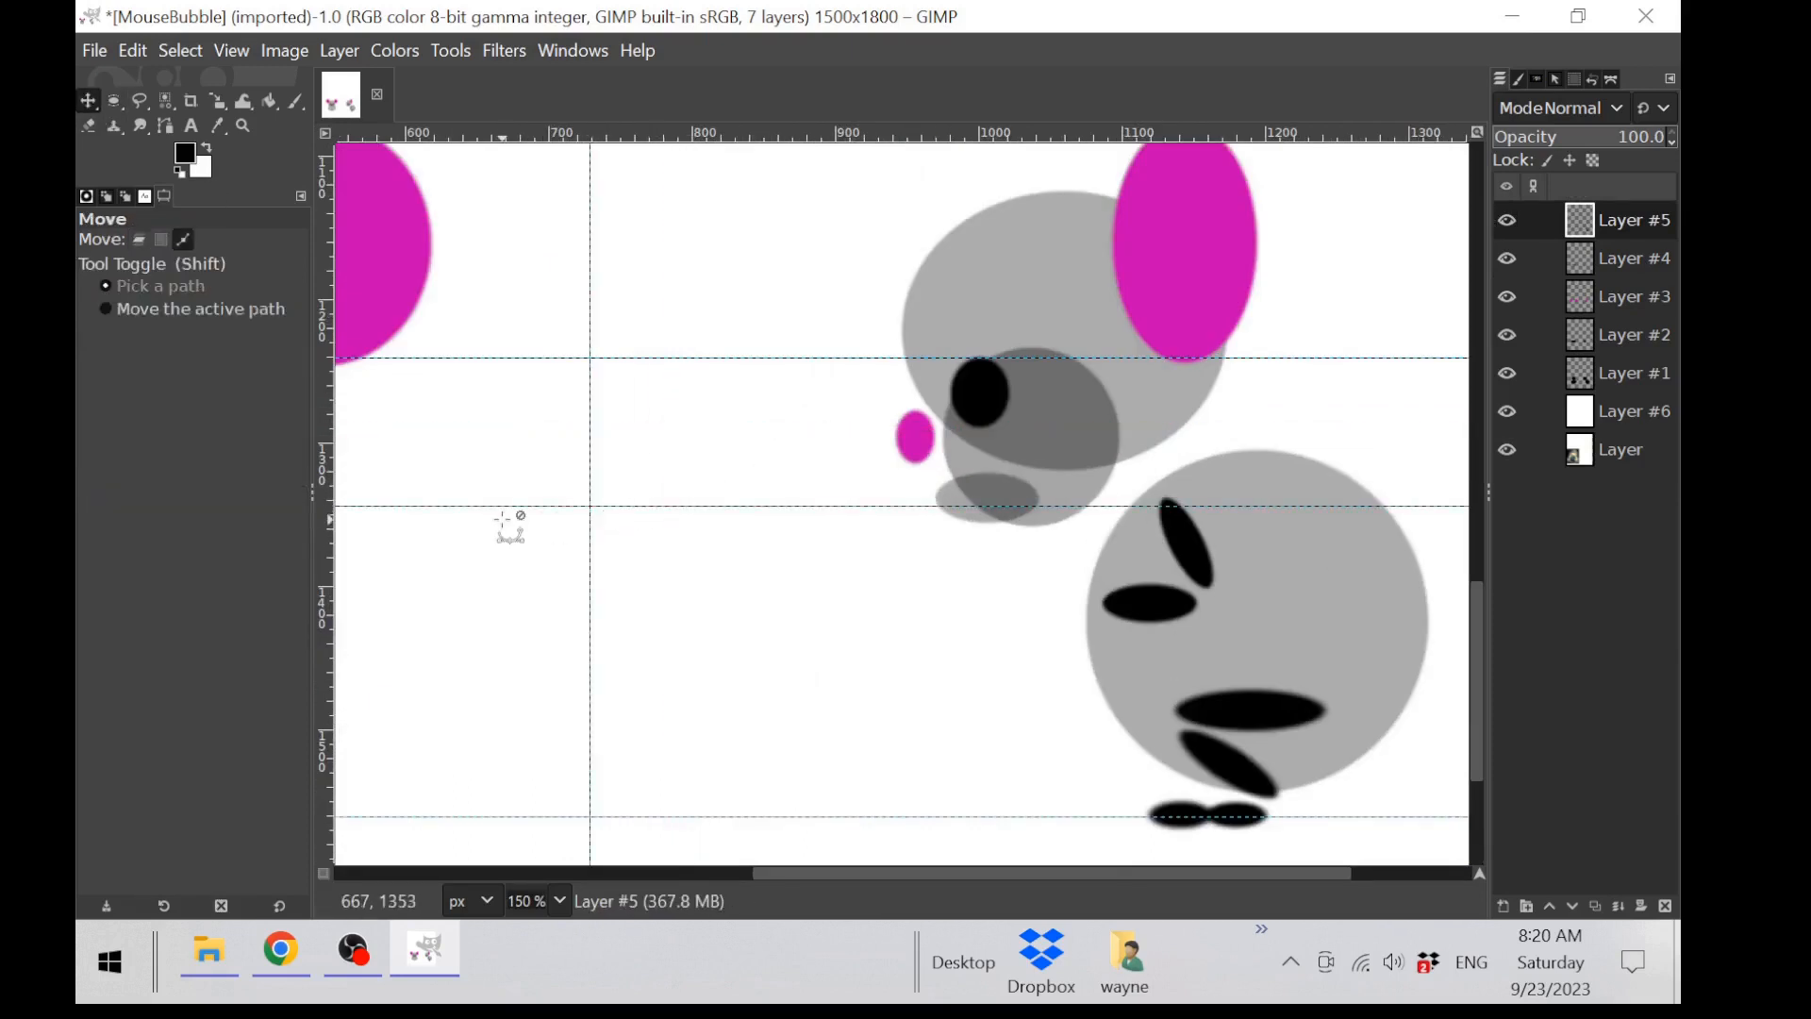
pyautogui.hotkey('ctrl', 'z')
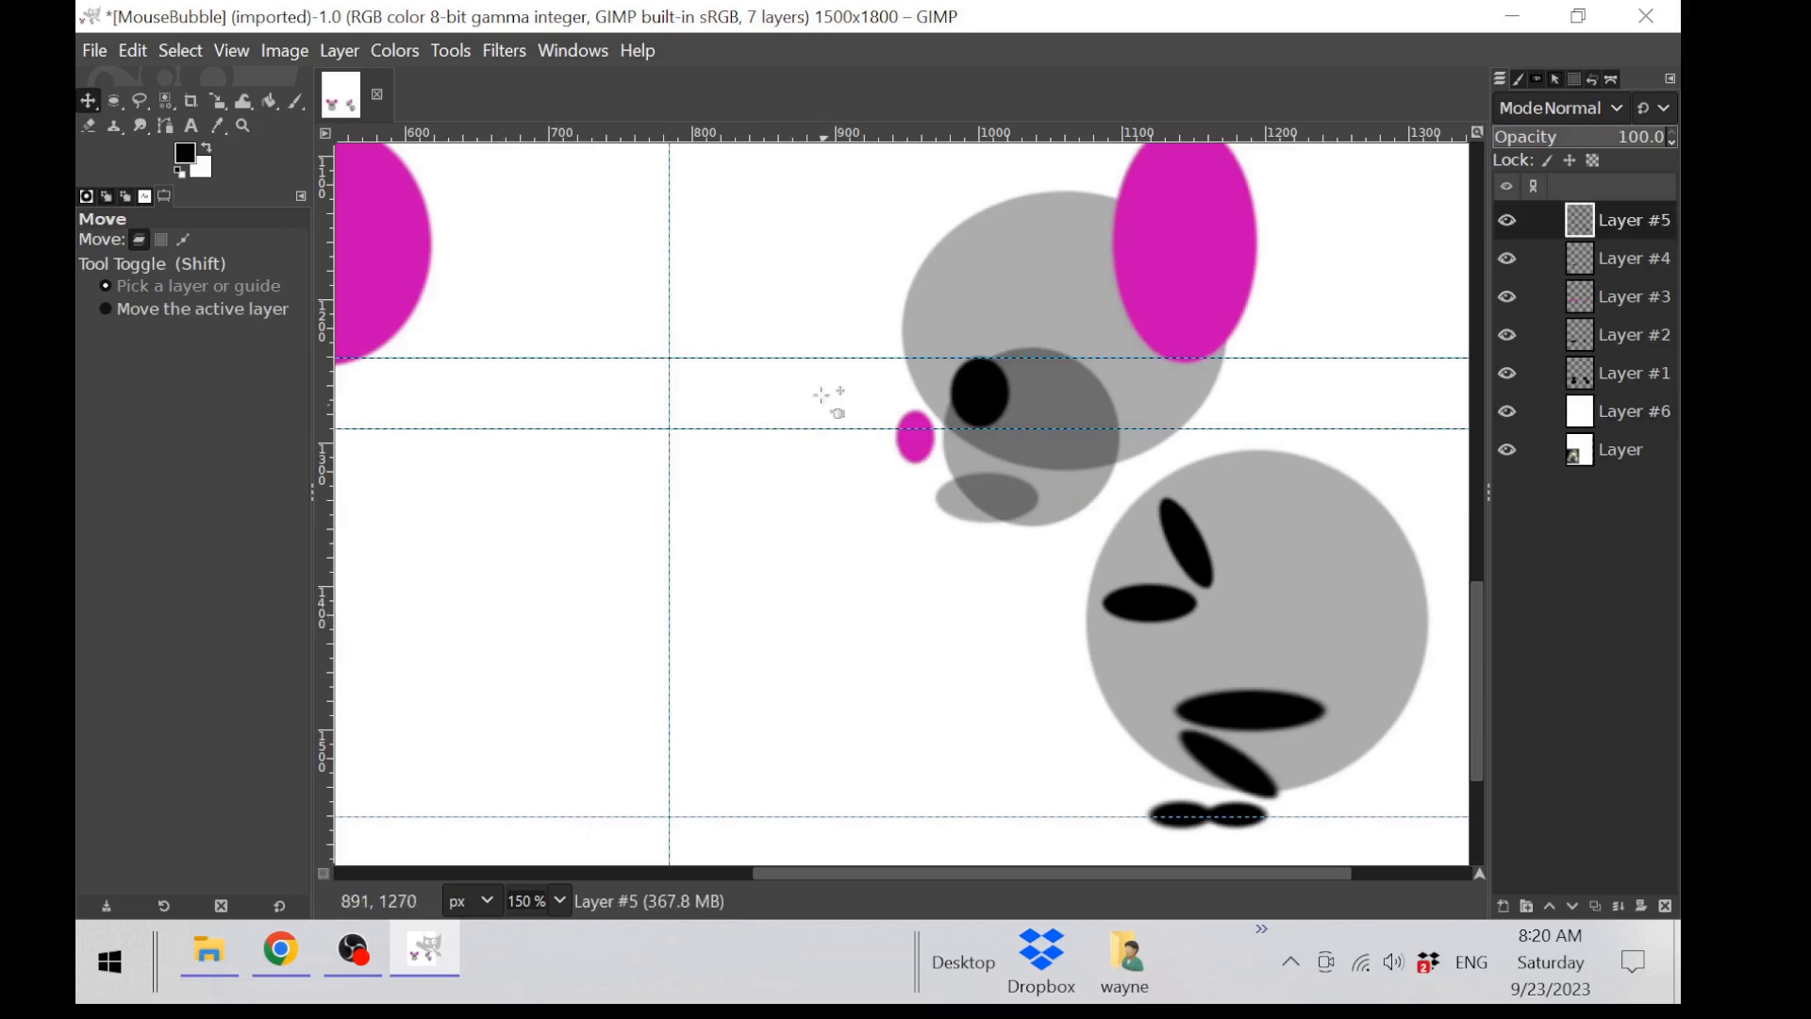
pyautogui.moveTo(837, 356); pyautogui.dragTo(875, 495)
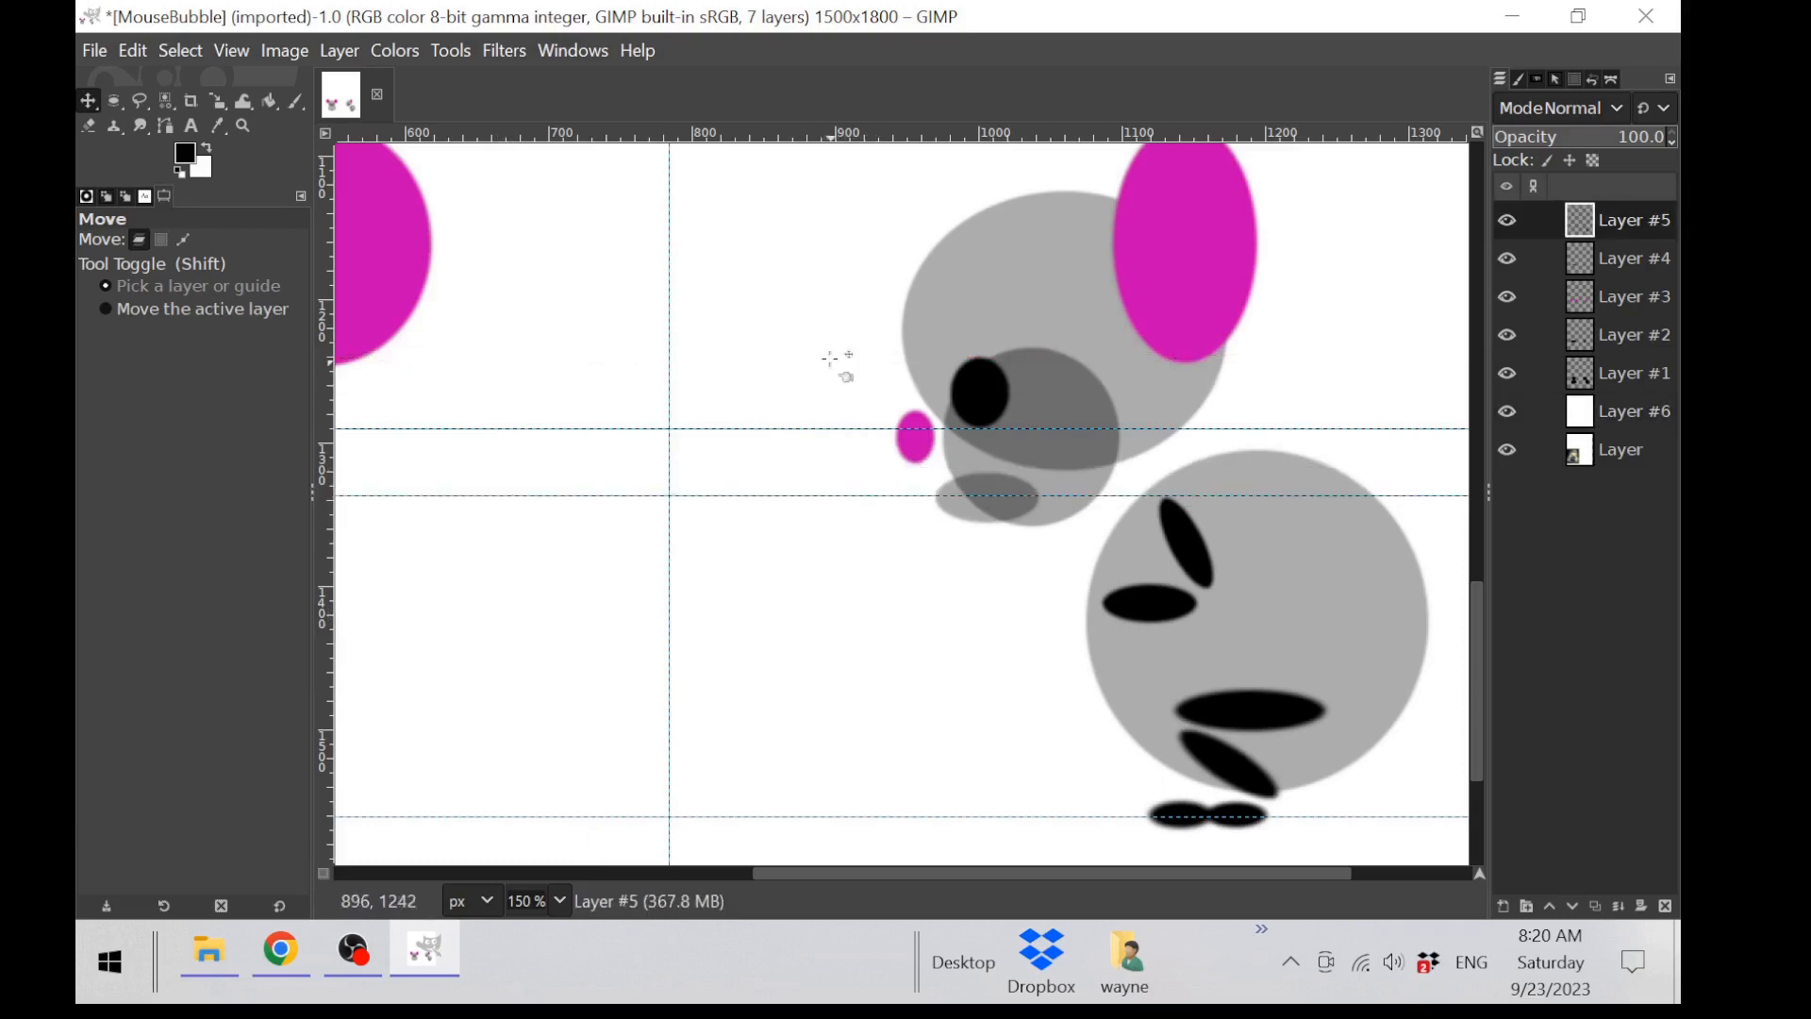
pyautogui.moveTo(812, 428); pyautogui.dragTo(953, 623)
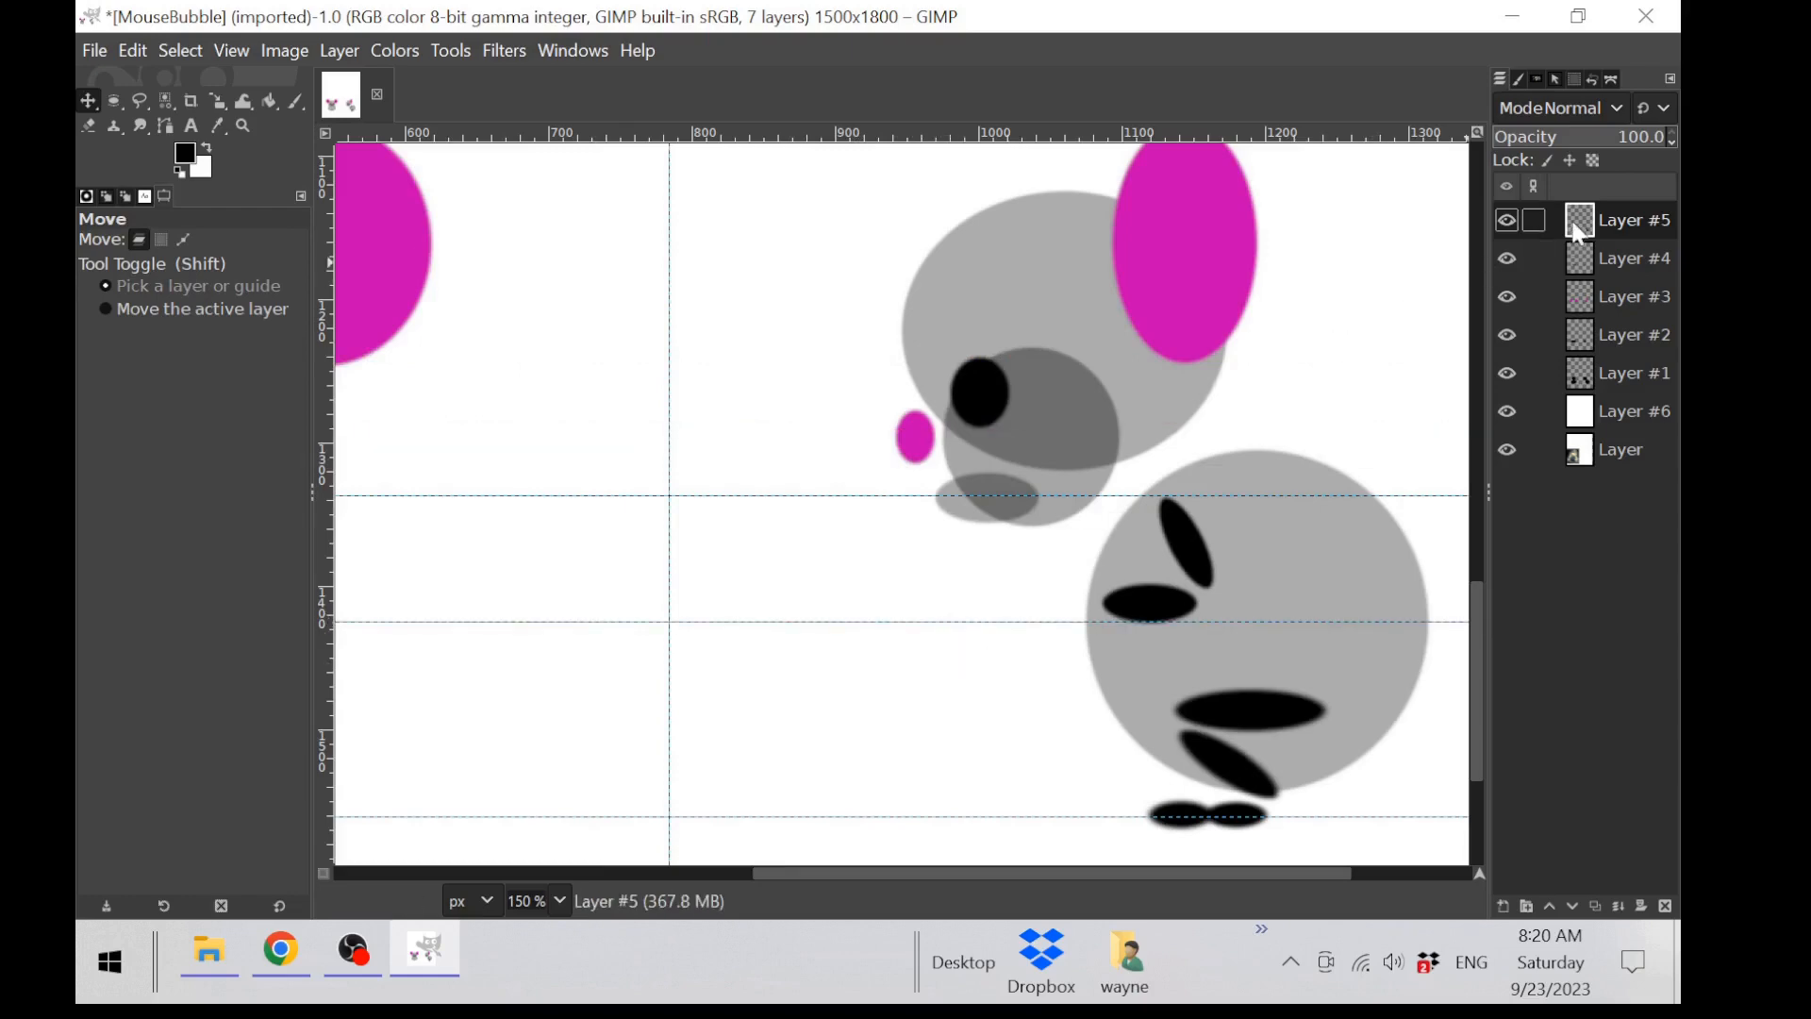
# Step: Copy the two side-view arm ellipses and place the paste against the guides at one side of the front-view body
pyautogui.click(114, 101)
pyautogui.moveTo(1085, 478); pyautogui.dragTo(1236, 639)
pyautogui.hotkey('ctrl', 'c')
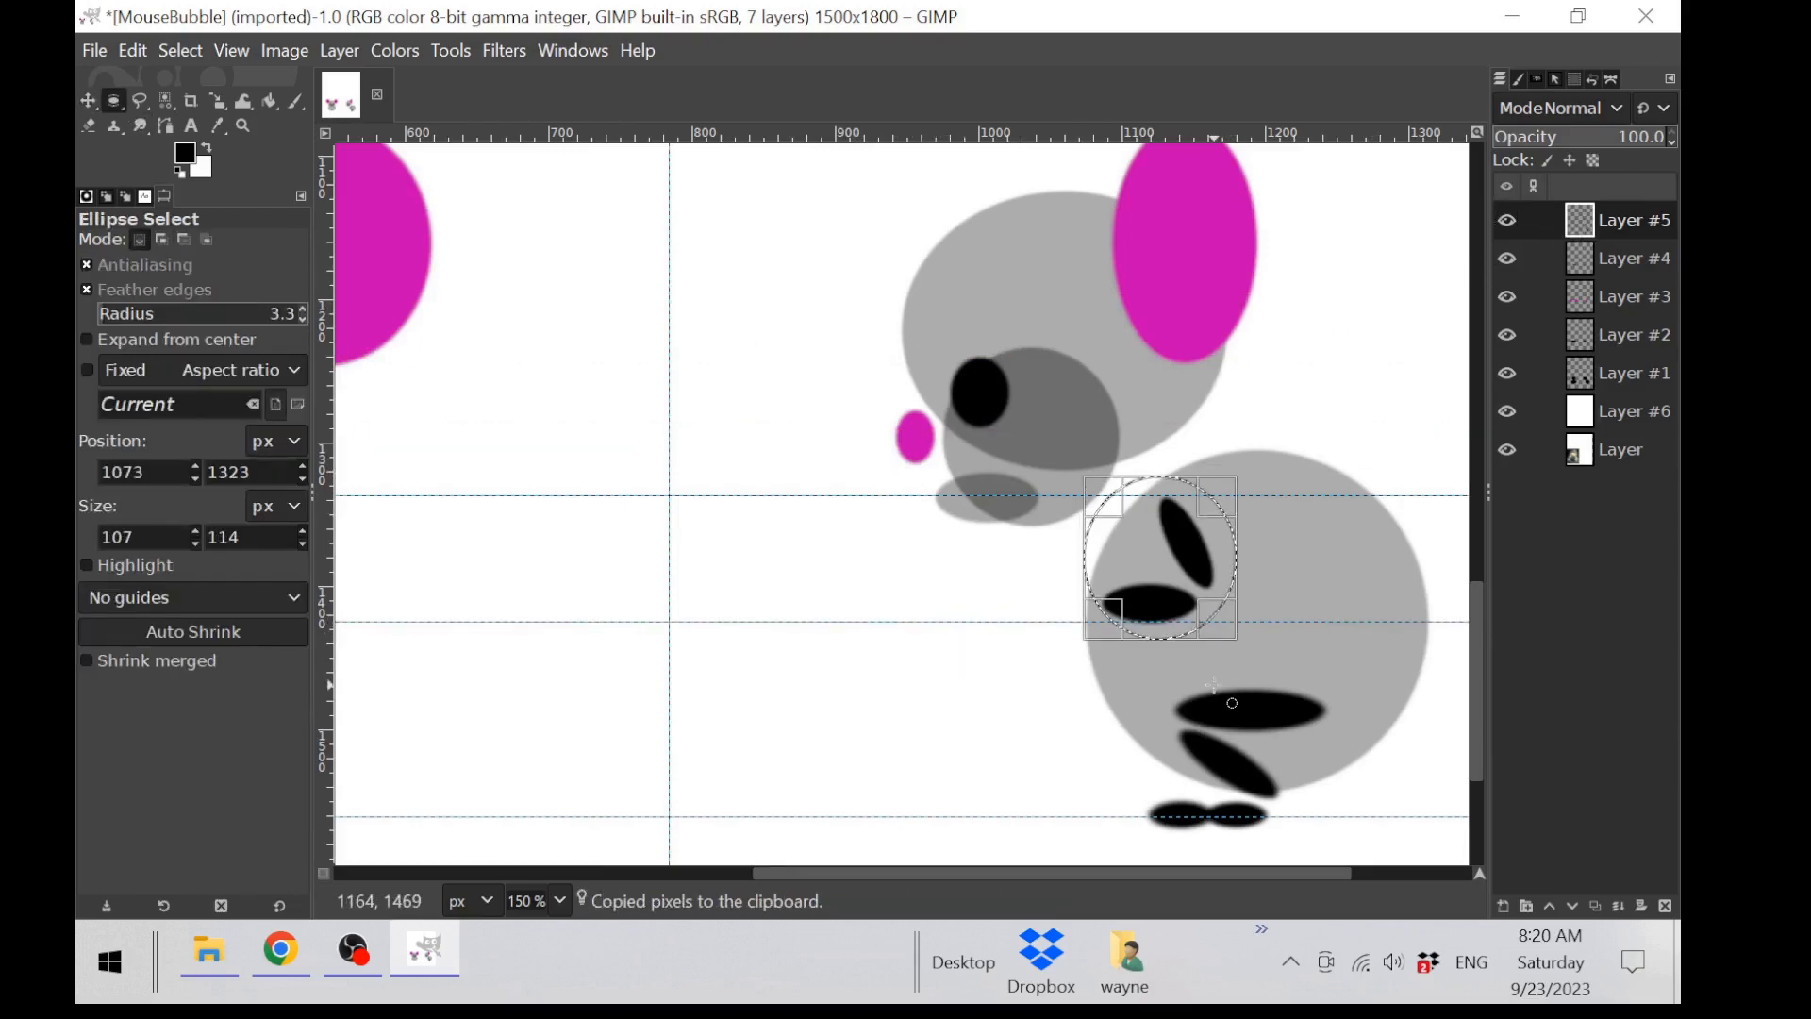
pyautogui.moveTo(1130, 874); pyautogui.dragTo(890, 924)
pyautogui.moveTo(669, 497); pyautogui.dragTo(798, 623)
pyautogui.hotkey('ctrl', 'v')
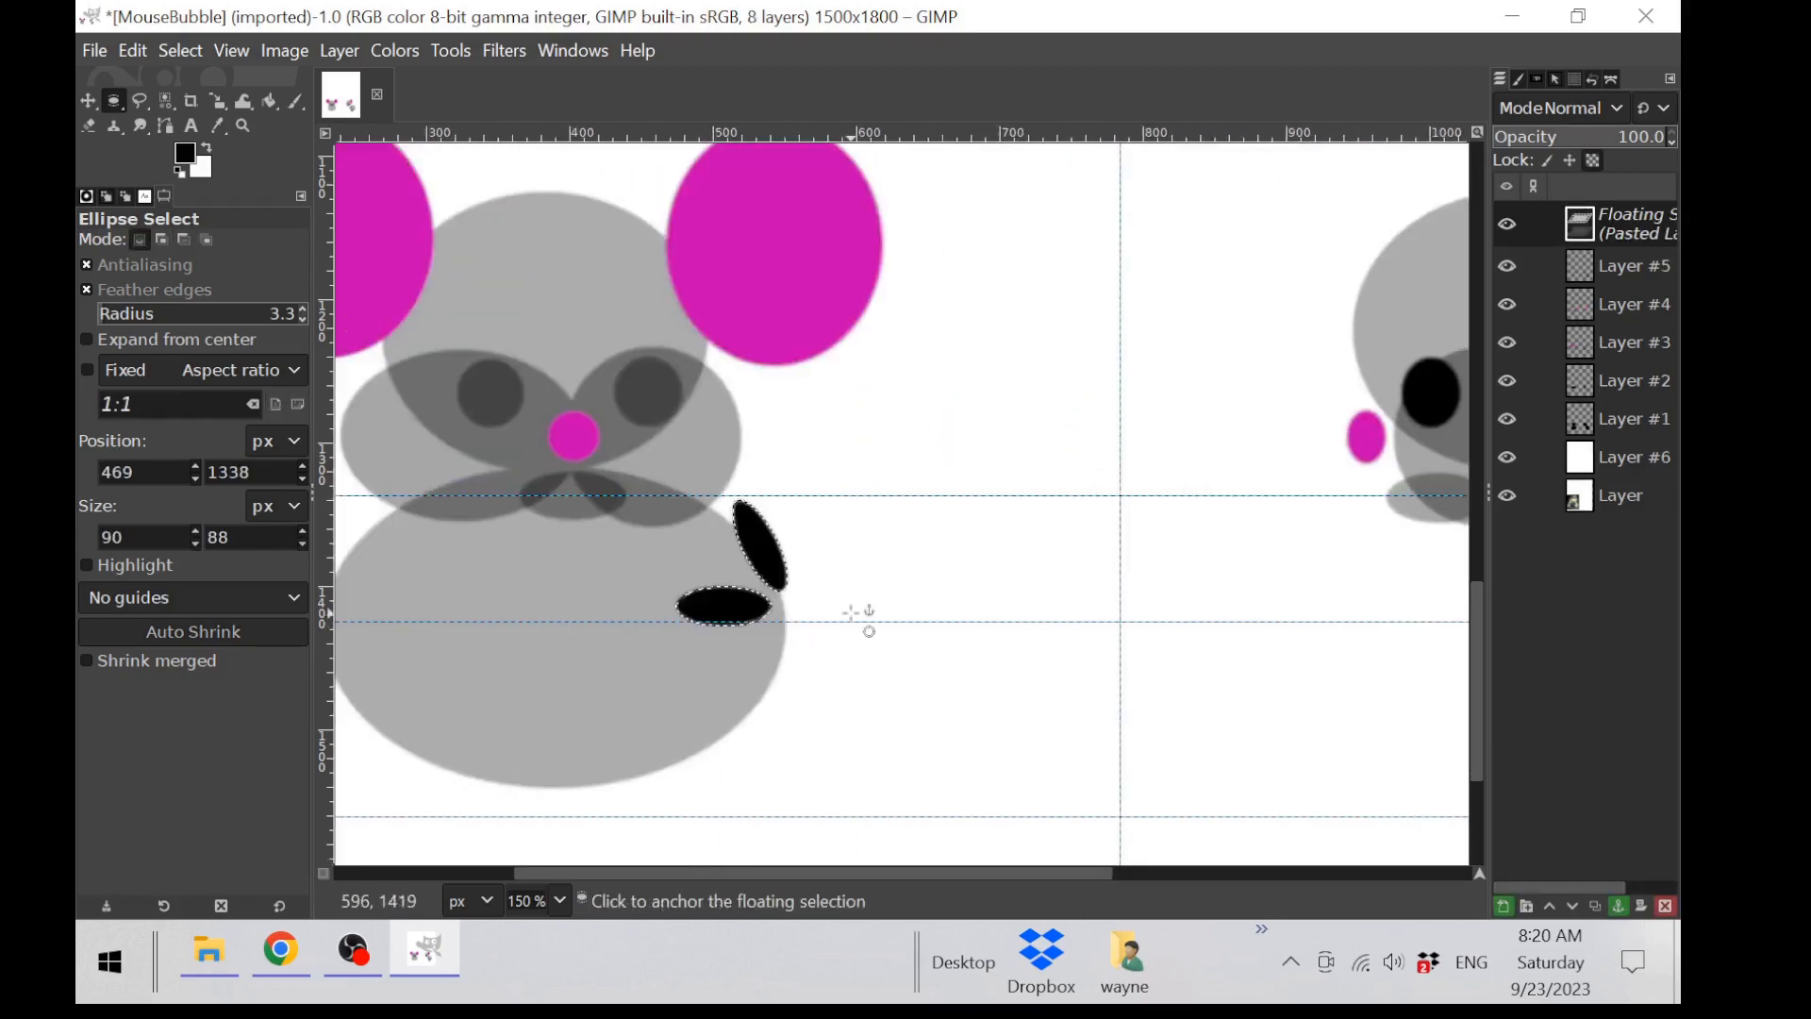
pyautogui.moveTo(757, 525); pyautogui.dragTo(739, 537)
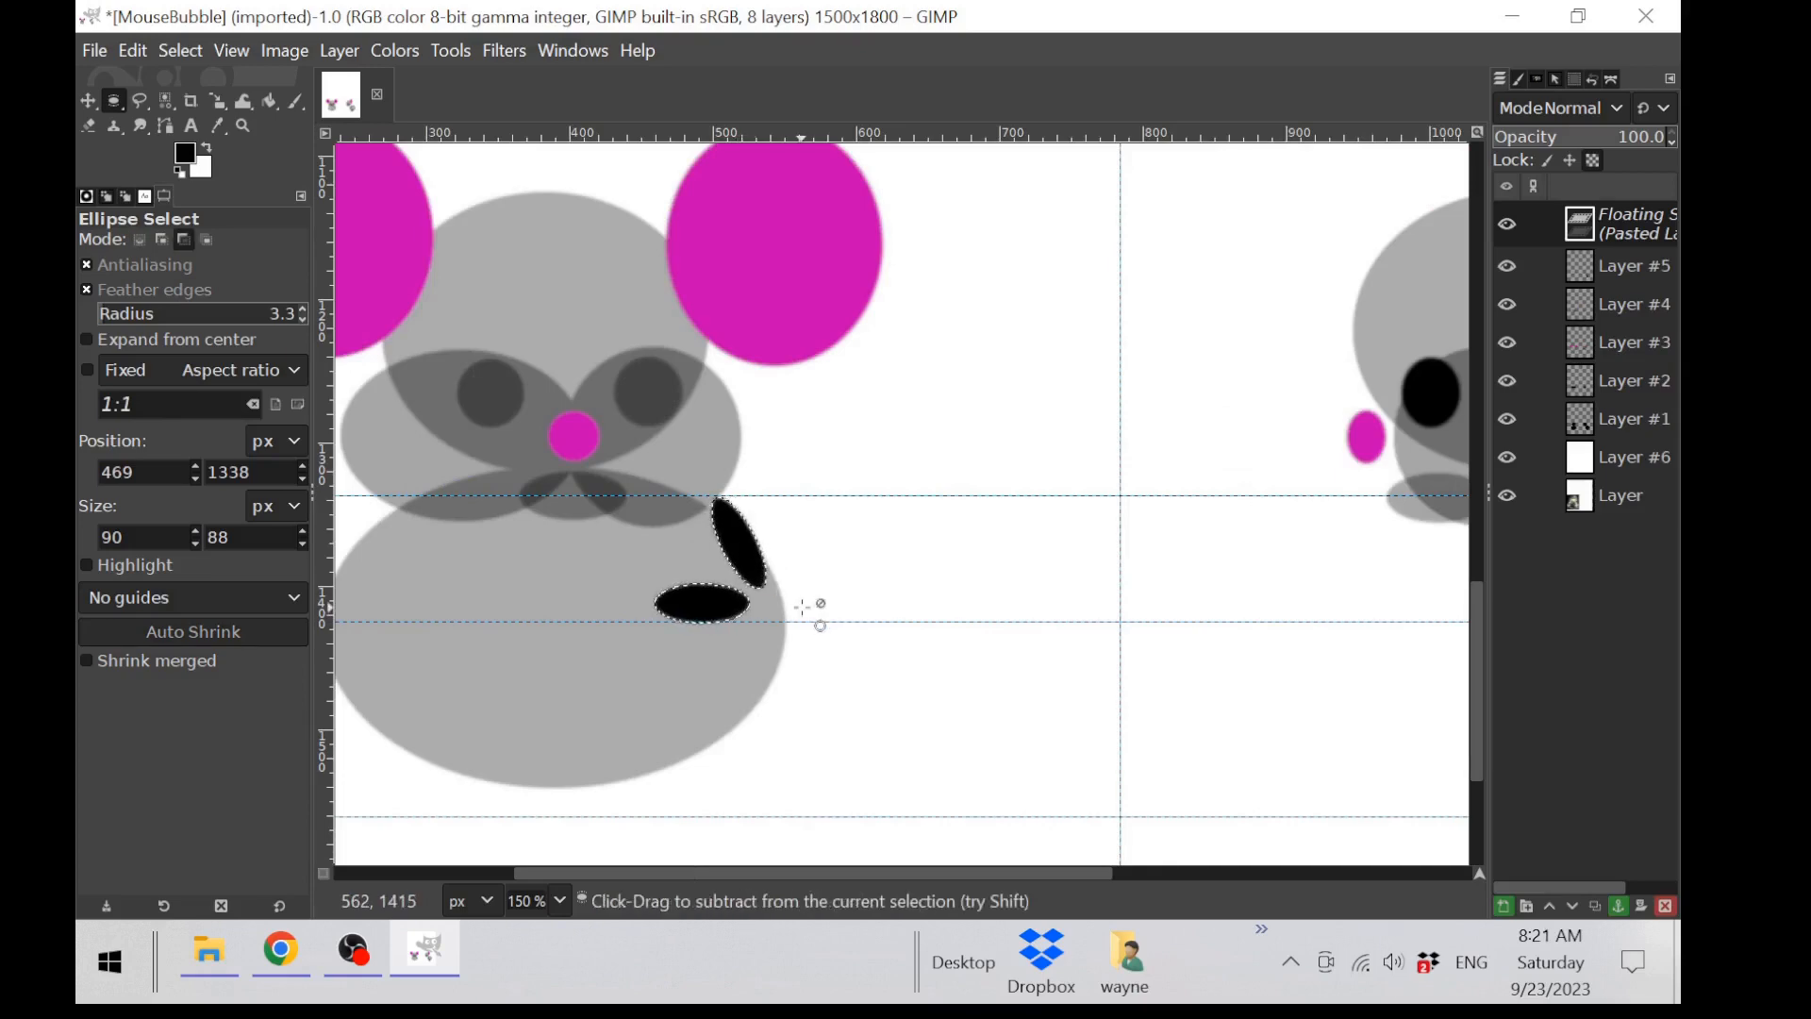
# Step: Paste a second copy of the arm ellipses, flip it horizontally and anchor it on the opposite side of the front-view body
pyautogui.hotkey('ctrl', 'c')
pyautogui.hotkey('ctrl', 'v')
pyautogui.moveTo(739, 533); pyautogui.dragTo(444, 546)
pyautogui.click(339, 51)
pyautogui.moveTo(520, 389)
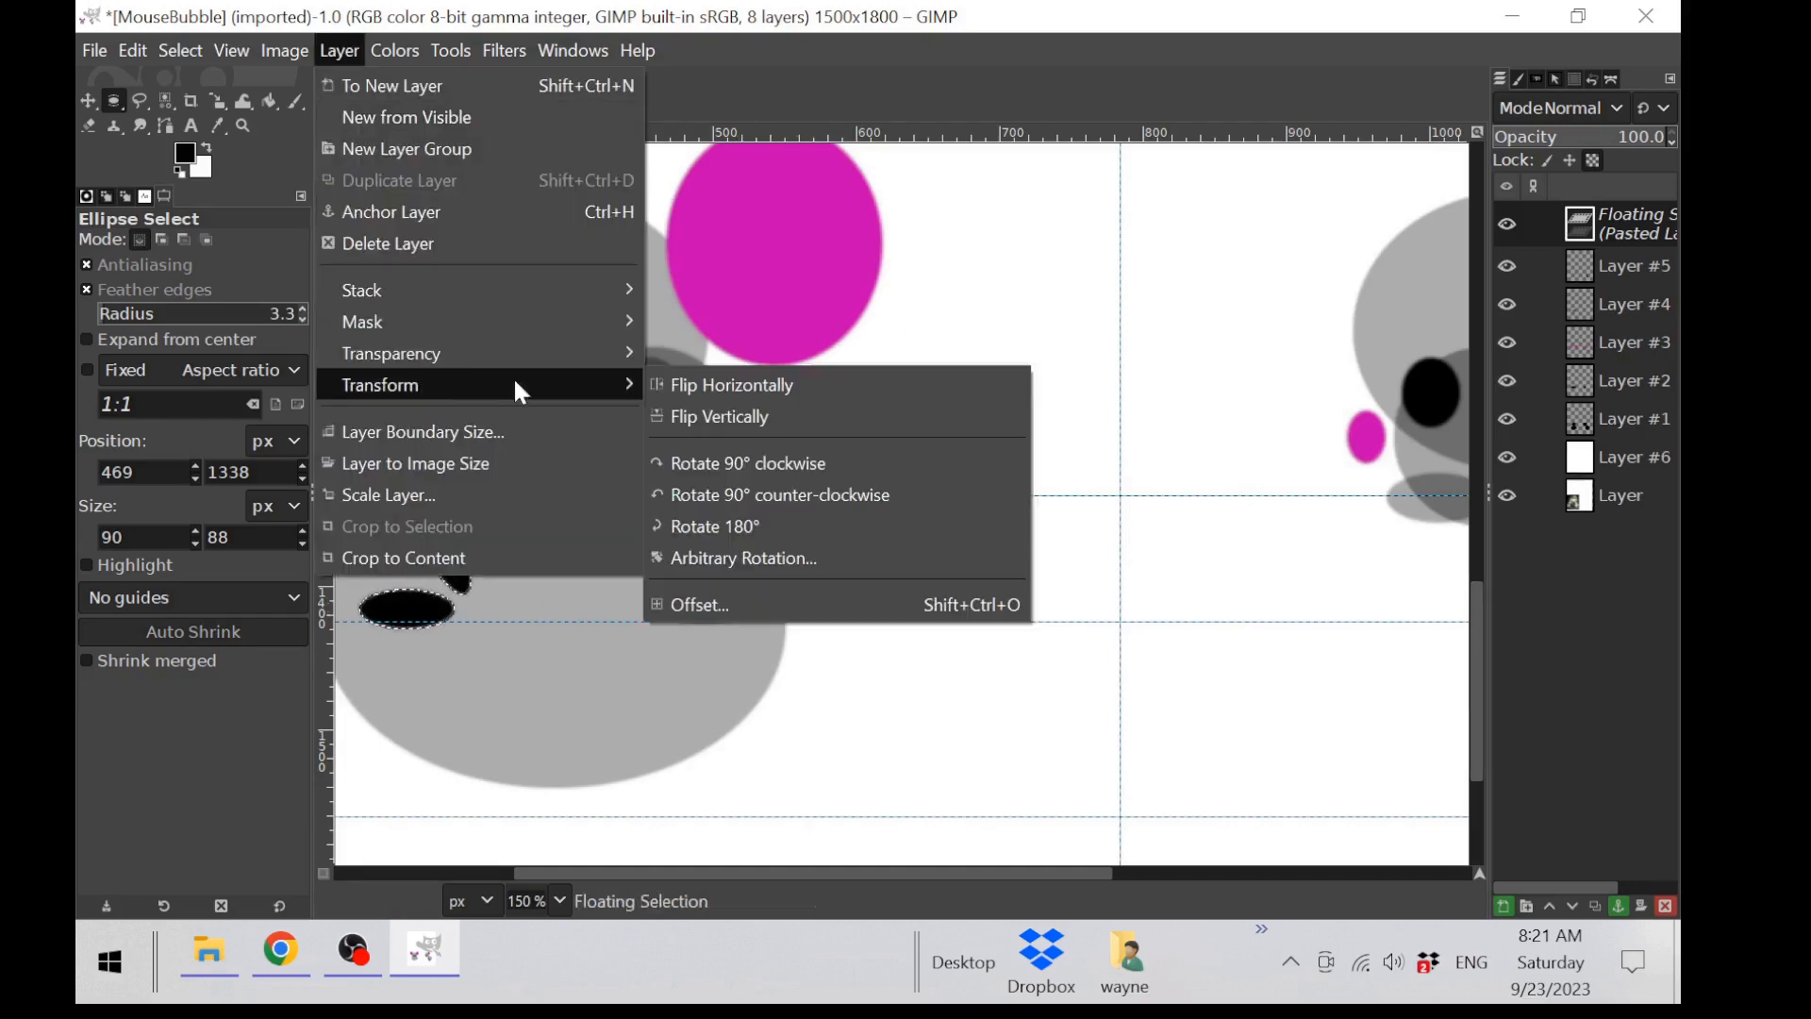
pyautogui.click(731, 385)
pyautogui.moveTo(425, 608); pyautogui.dragTo(419, 614)
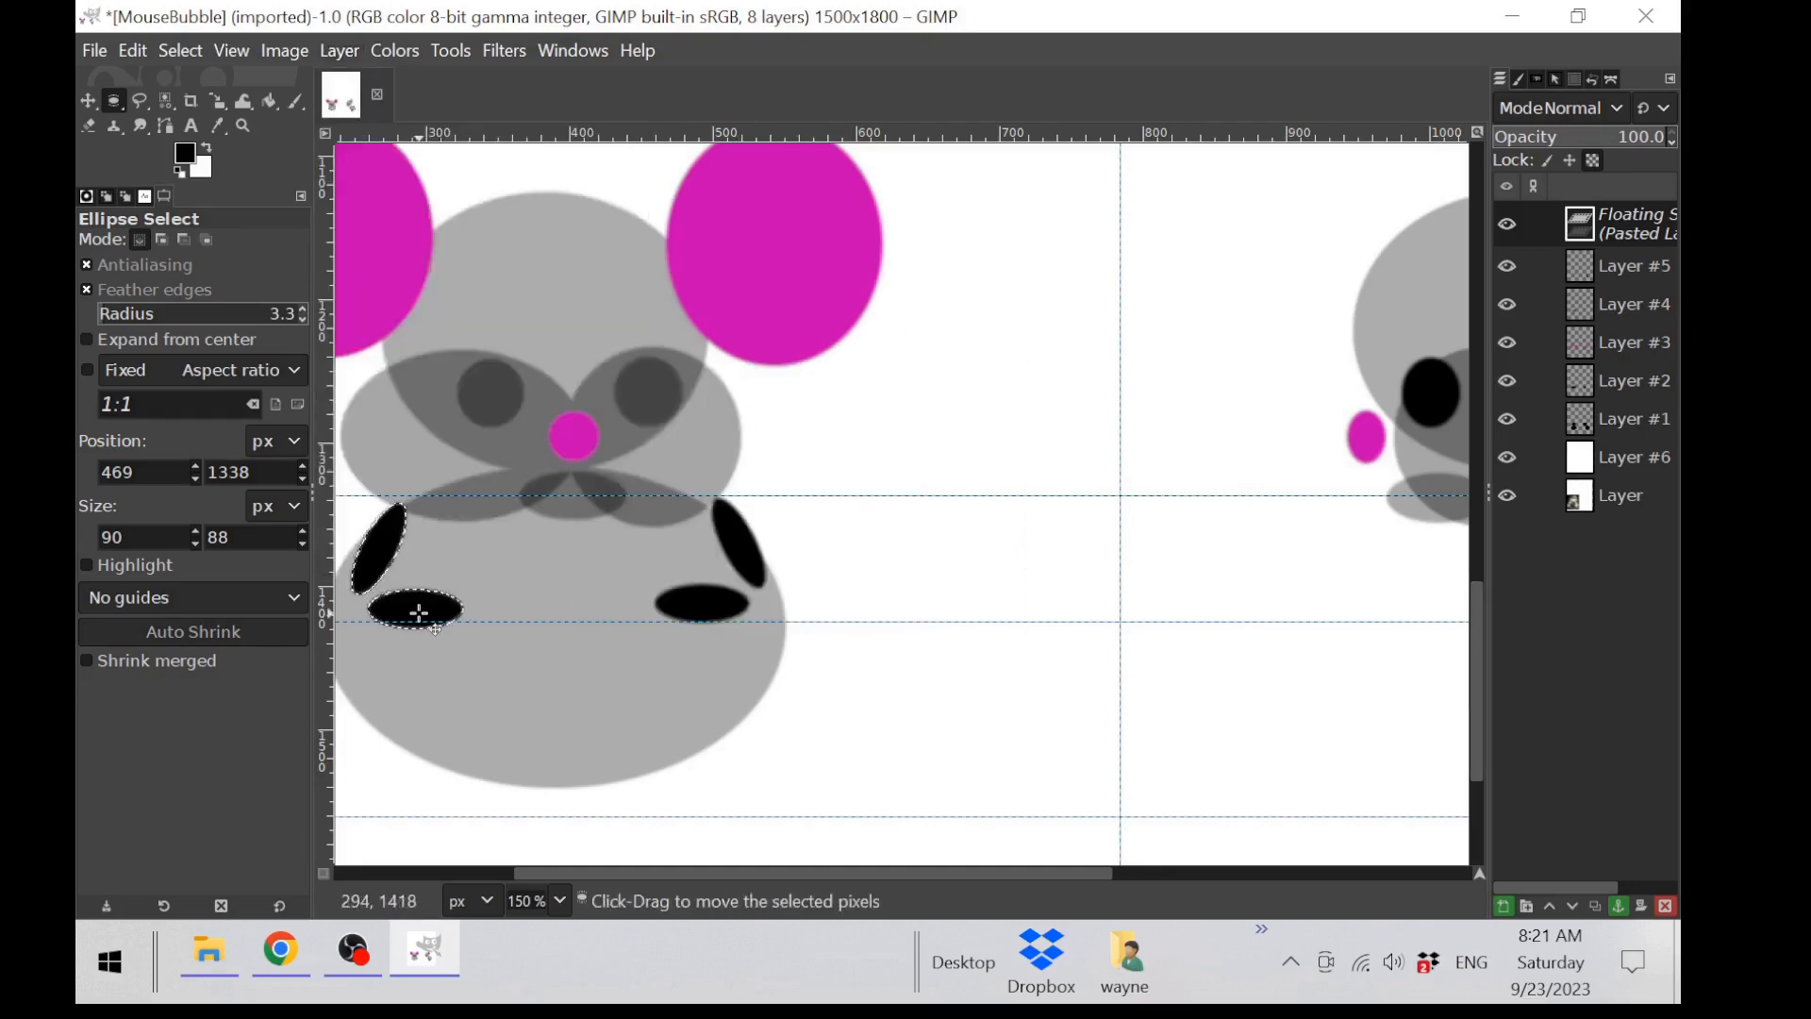
pyautogui.scroll(-1, 764, 676)
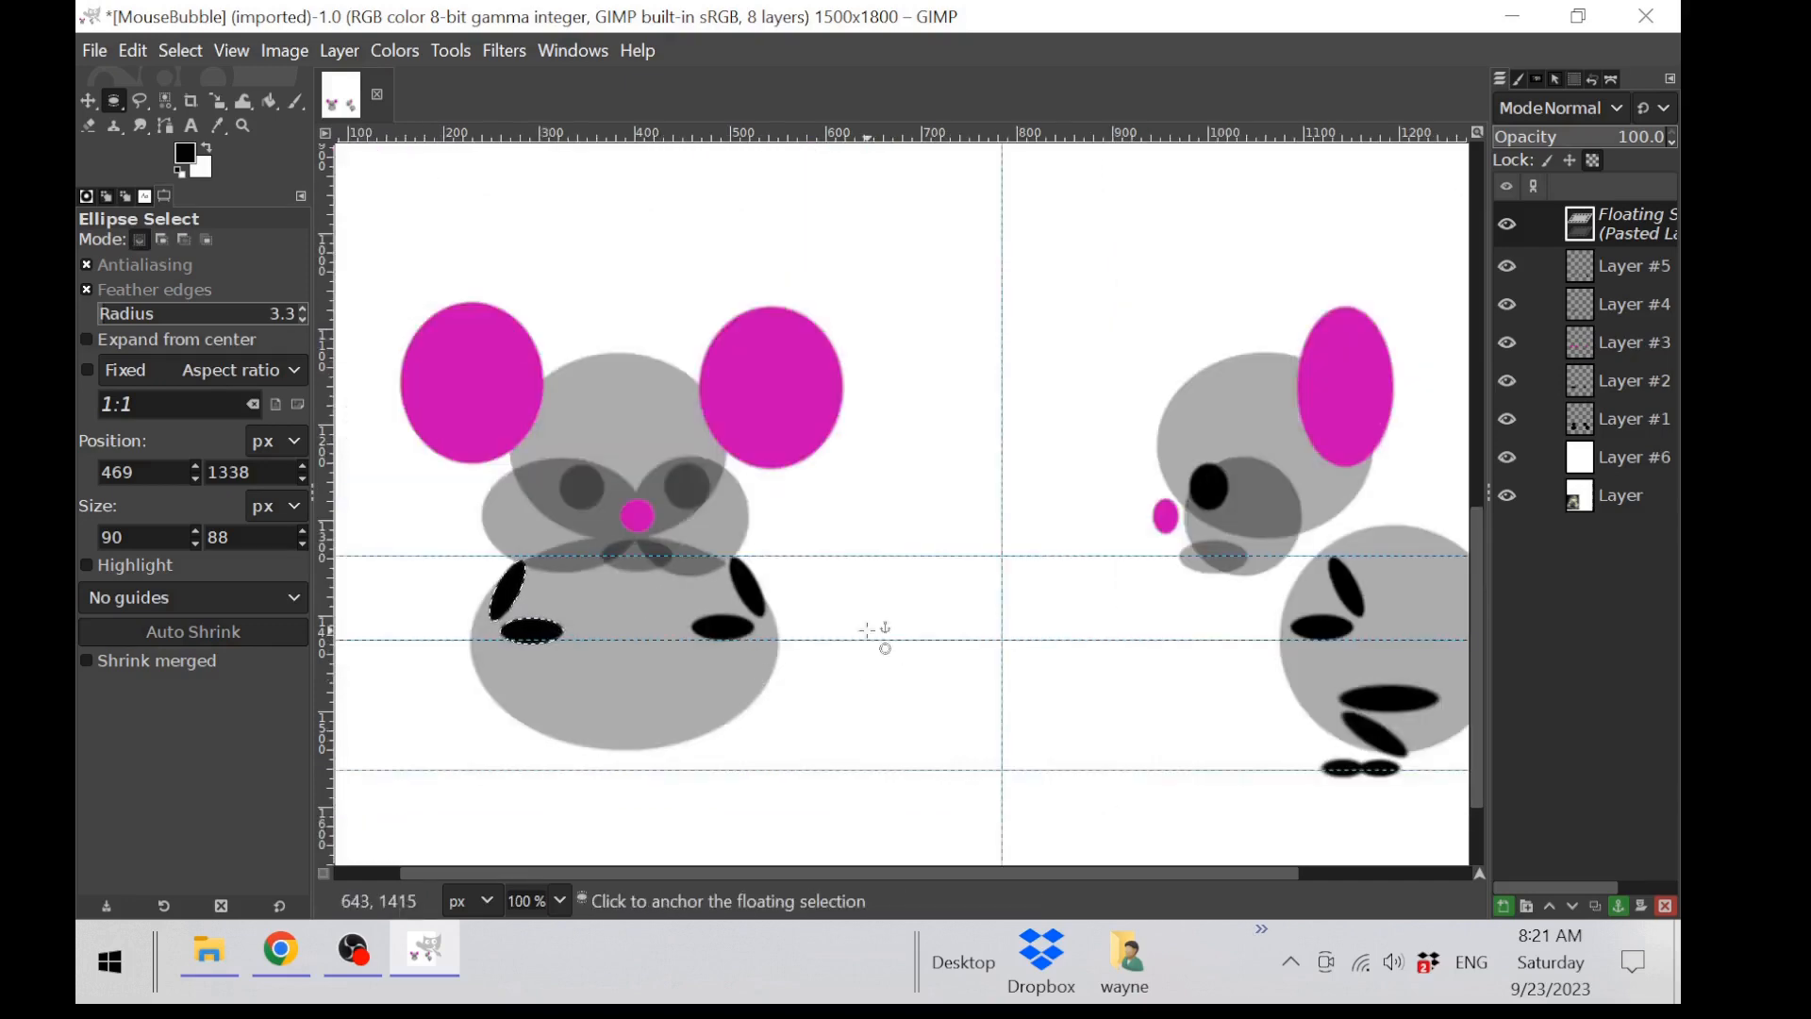
pyautogui.click(951, 710)
# Step: Copy the side-view leg and foot ellipses, align the paste with the foot guide beside the front-view body and anchor it
pyautogui.moveTo(1300, 664); pyautogui.dragTo(1459, 809)
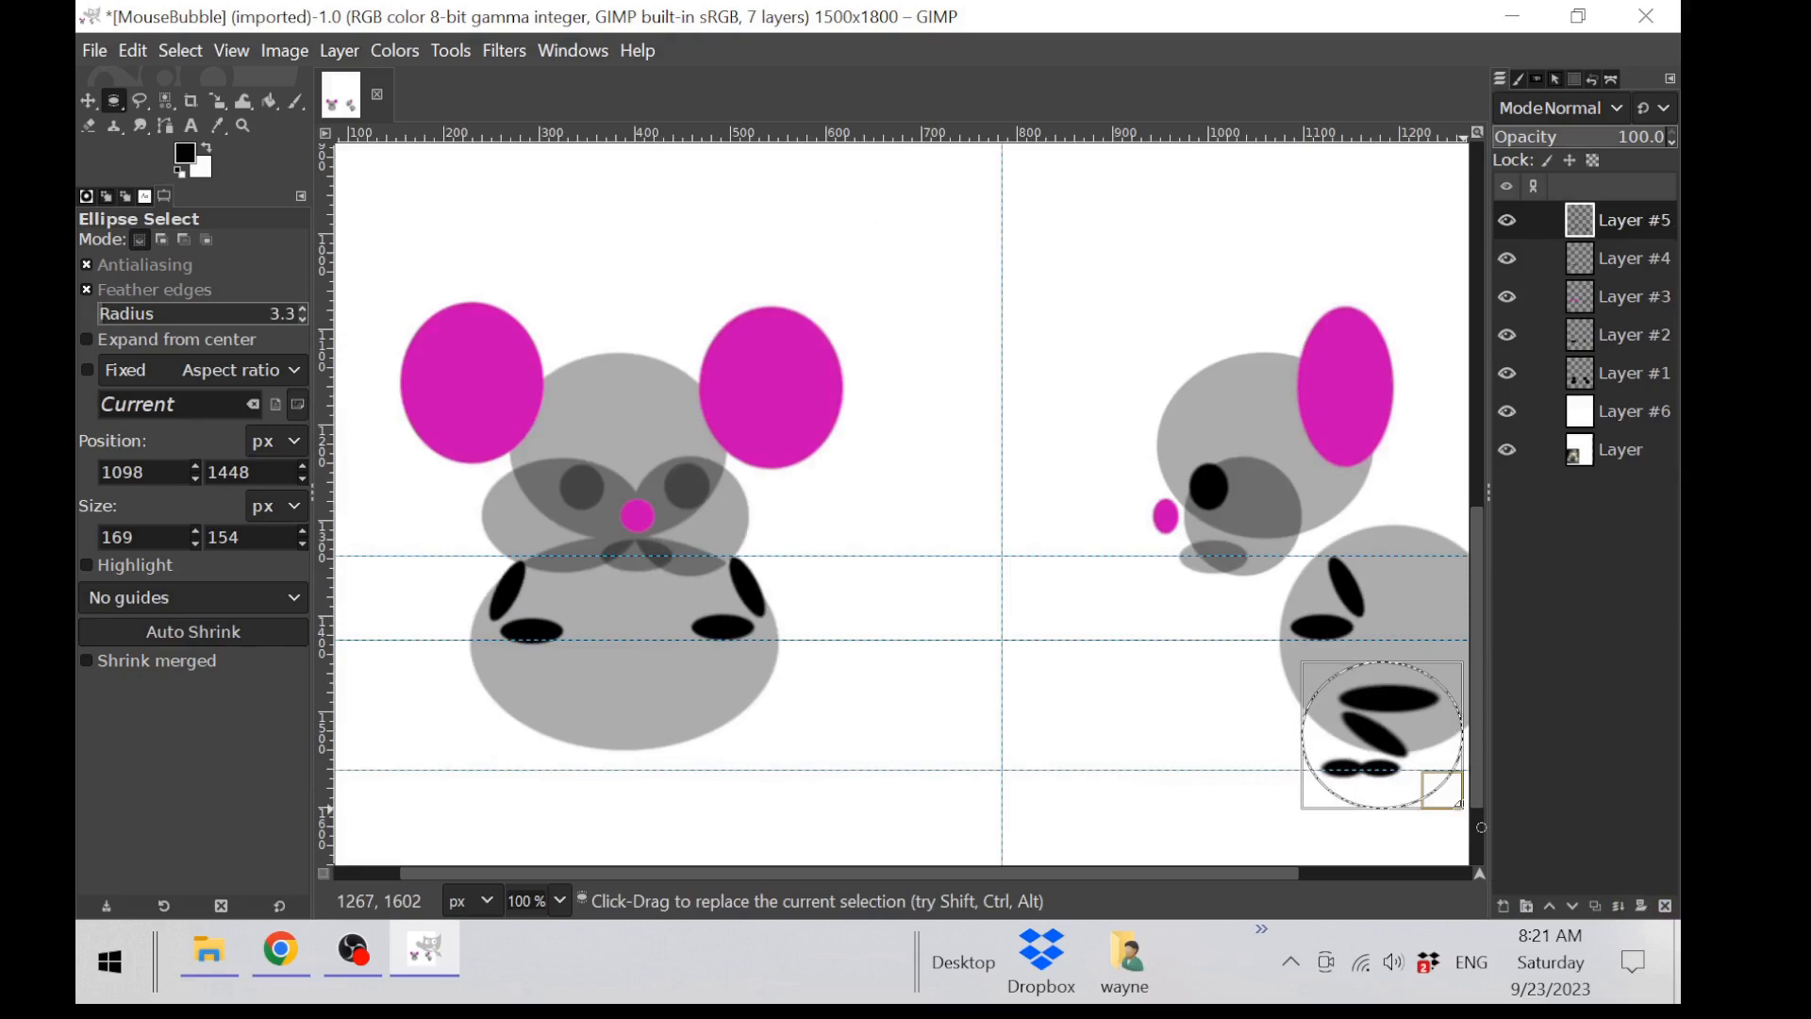
pyautogui.press('ctrl')
pyautogui.hotkey('ctrl', 'c')
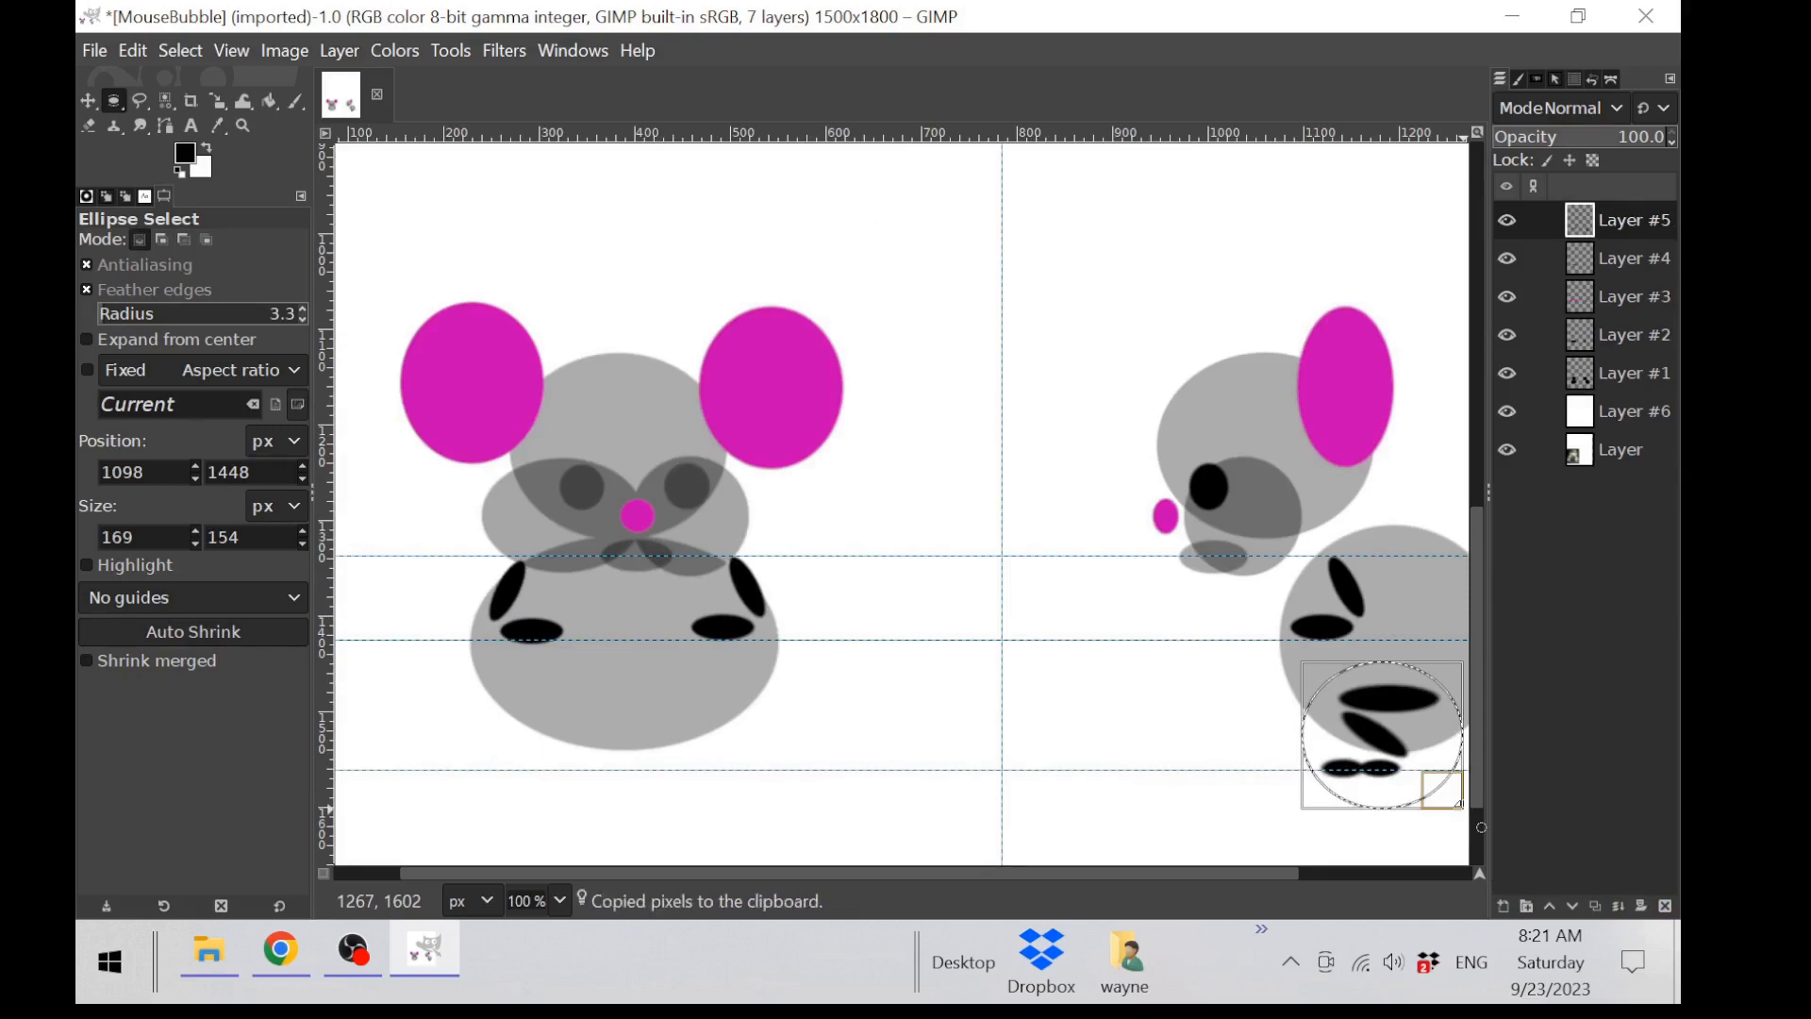
pyautogui.click(960, 769)
pyautogui.moveTo(415, 641); pyautogui.dragTo(607, 776)
pyautogui.hotkey('ctrl', 'v')
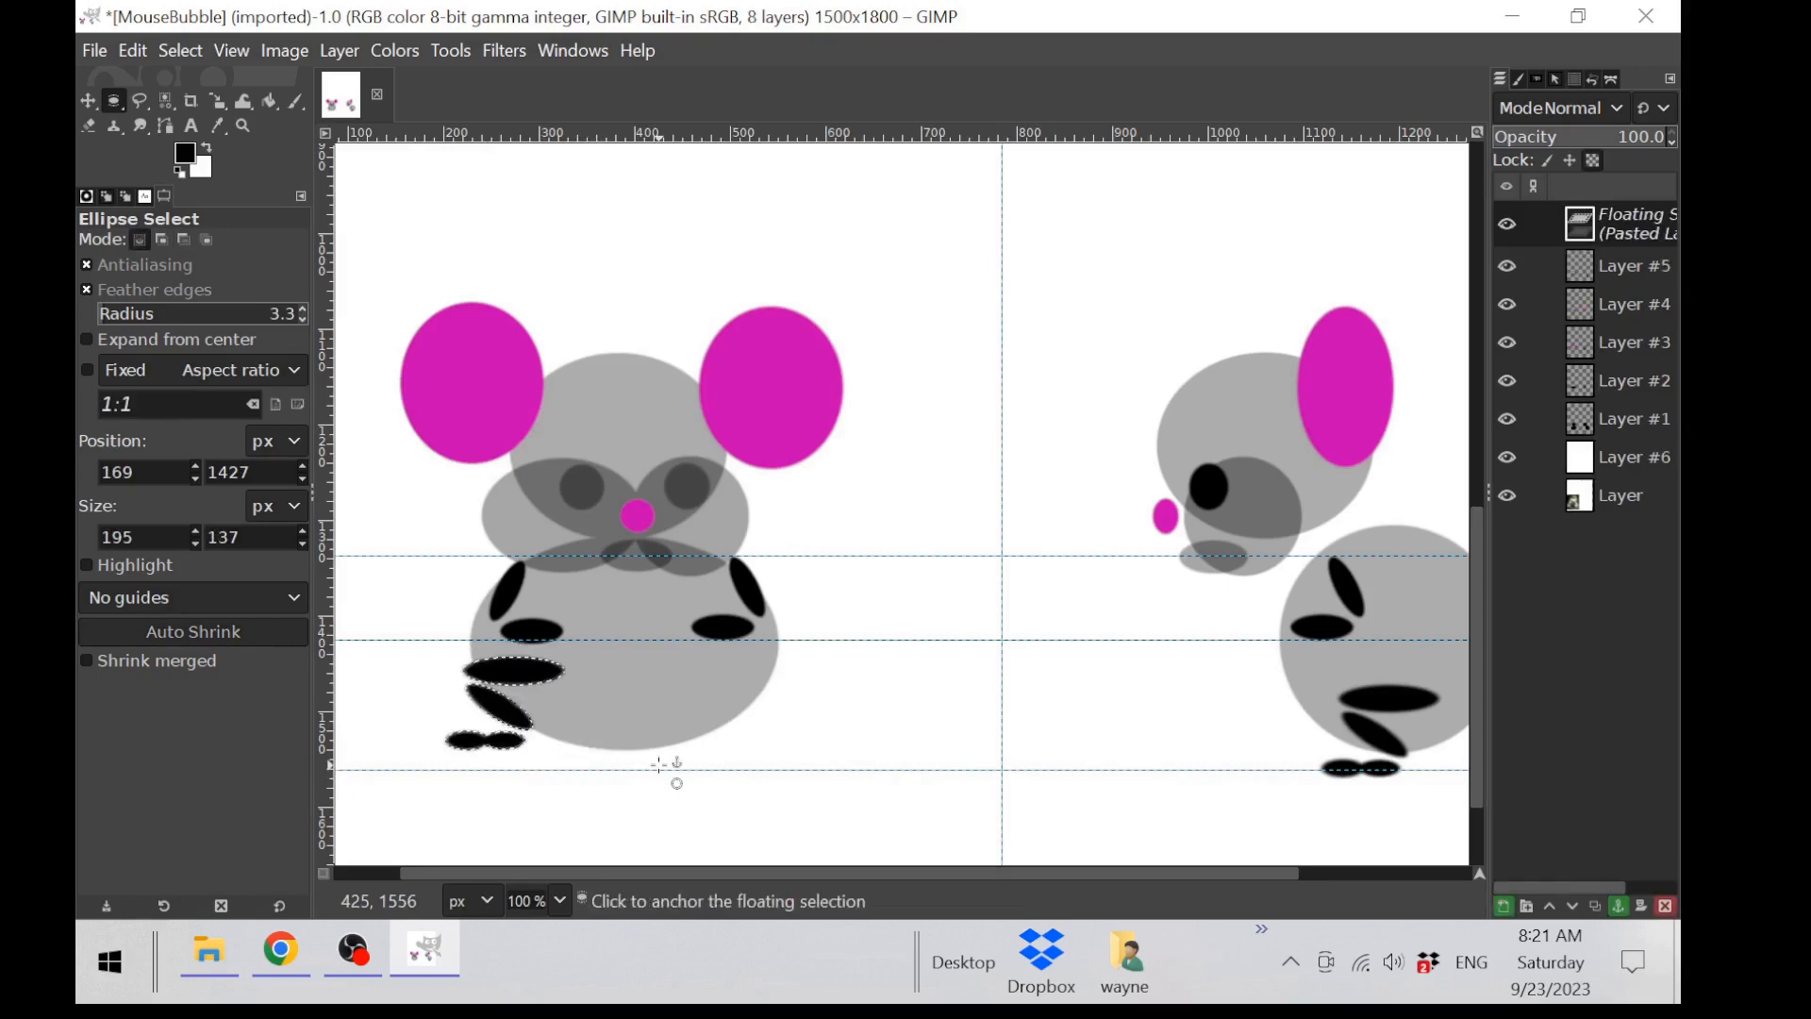
pyautogui.moveTo(514, 671)
pyautogui.mouseDown()
pyautogui.moveTo(463, 669)
pyautogui.moveTo(507, 697)
pyautogui.mouseUp()
pyautogui.click(696, 748)
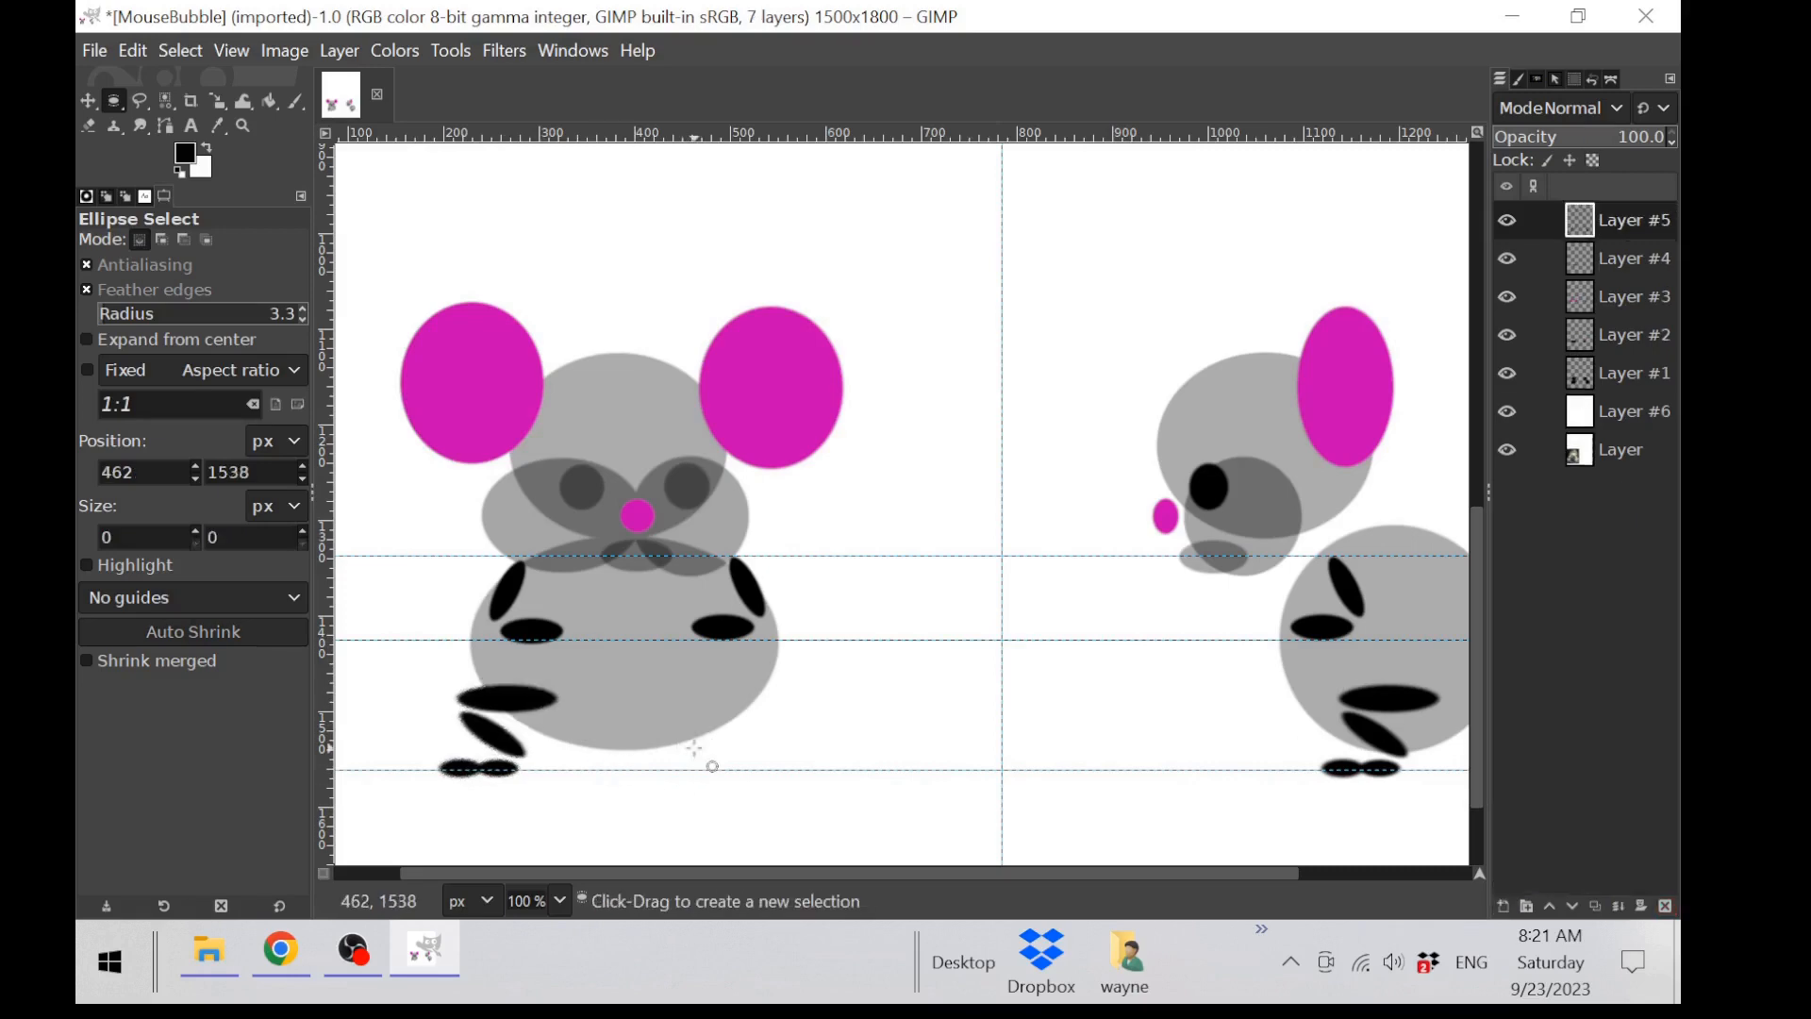
# Step: Move the horizontal guides to the top and bottom of the thigh ellipse and the bottom of the tilted lower-leg ellipse
pyautogui.click(88, 101)
pyautogui.moveTo(826, 555); pyautogui.dragTo(961, 714)
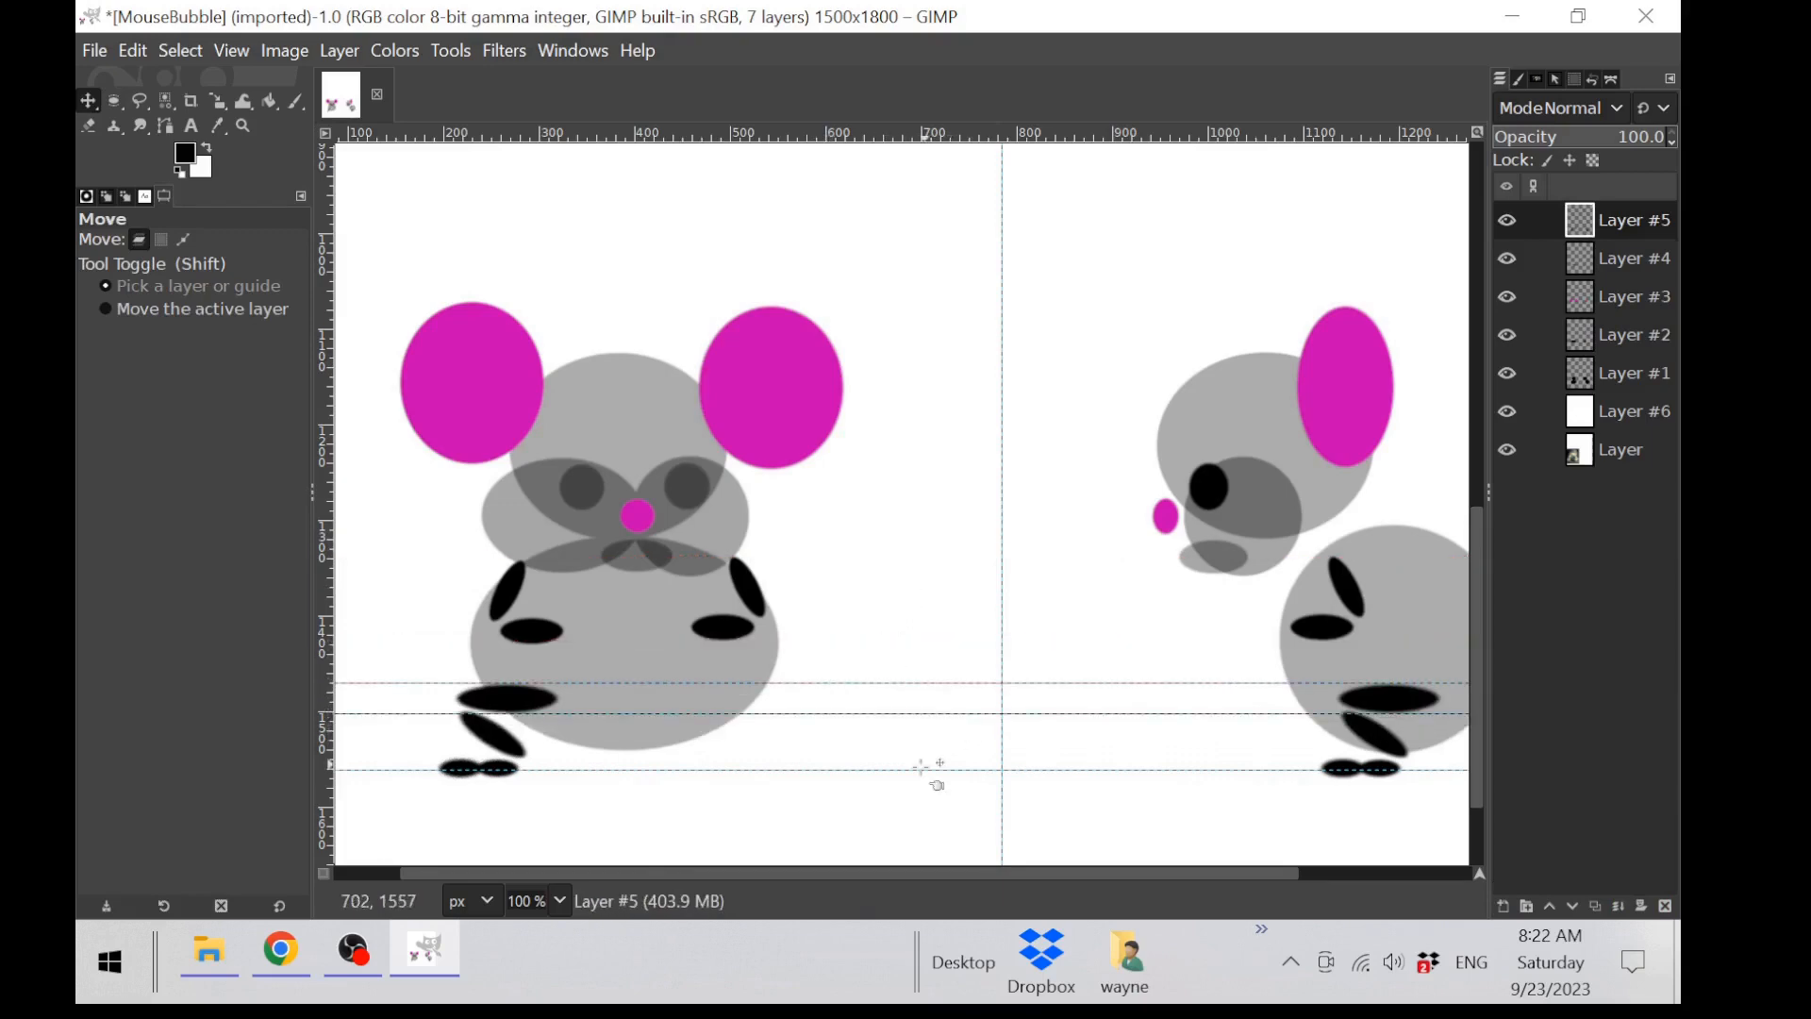
pyautogui.moveTo(897, 770); pyautogui.dragTo(929, 759)
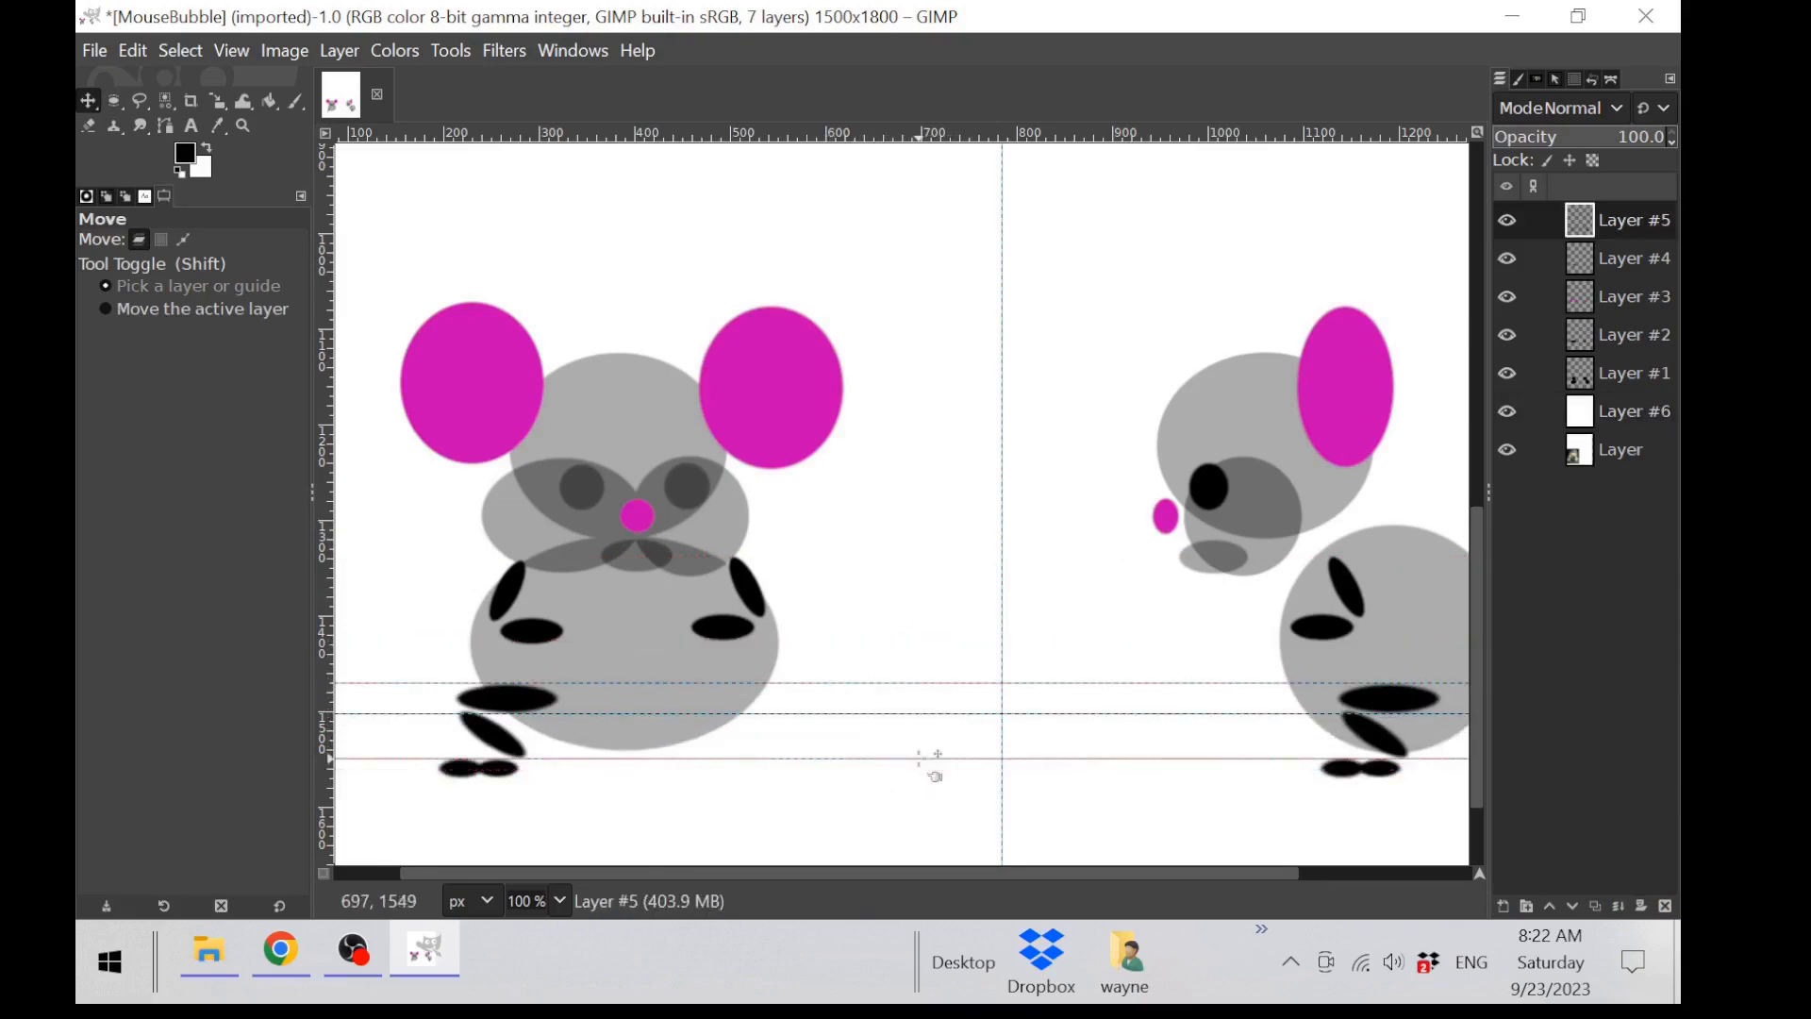
# Step: Draw a thigh ellipse of about 50 × 33 px between the upper two guides at the front-view body's edge and fill it with black
pyautogui.scroll(1, 790, 769)
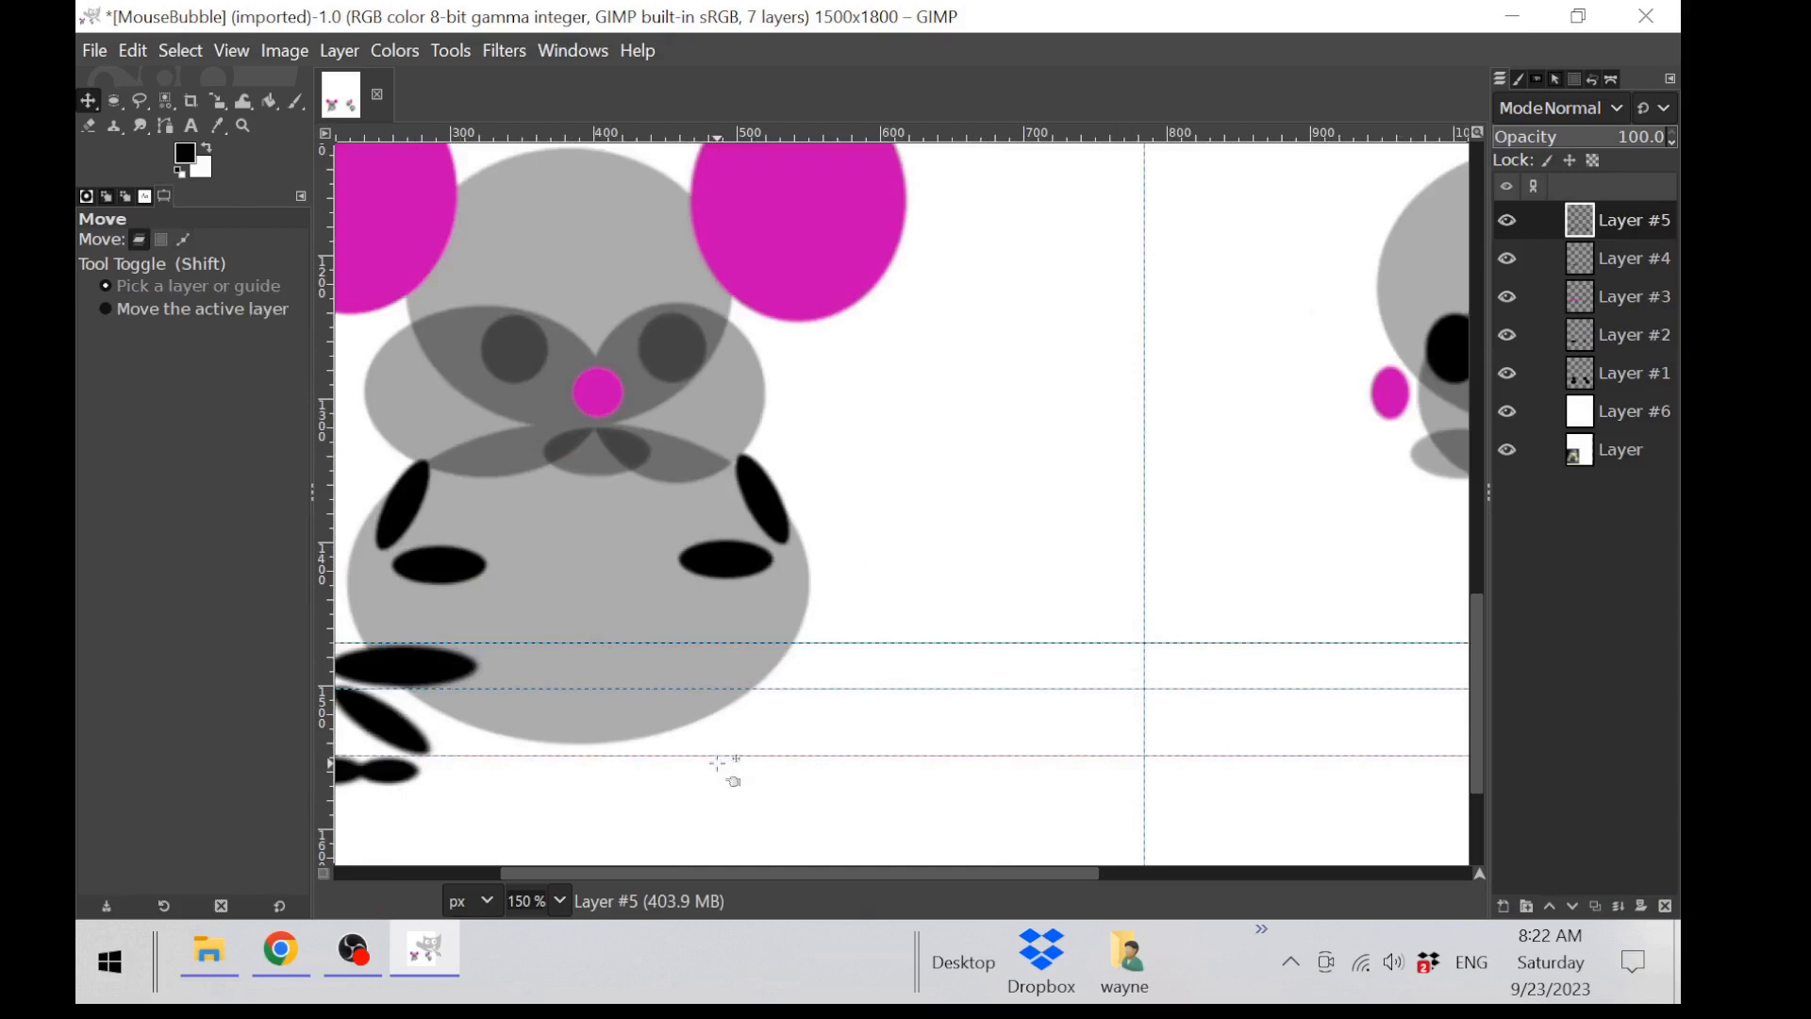
pyautogui.click(114, 102)
pyautogui.moveTo(786, 643); pyautogui.dragTo(747, 668)
pyautogui.moveTo(805, 547); pyautogui.dragTo(794, 756)
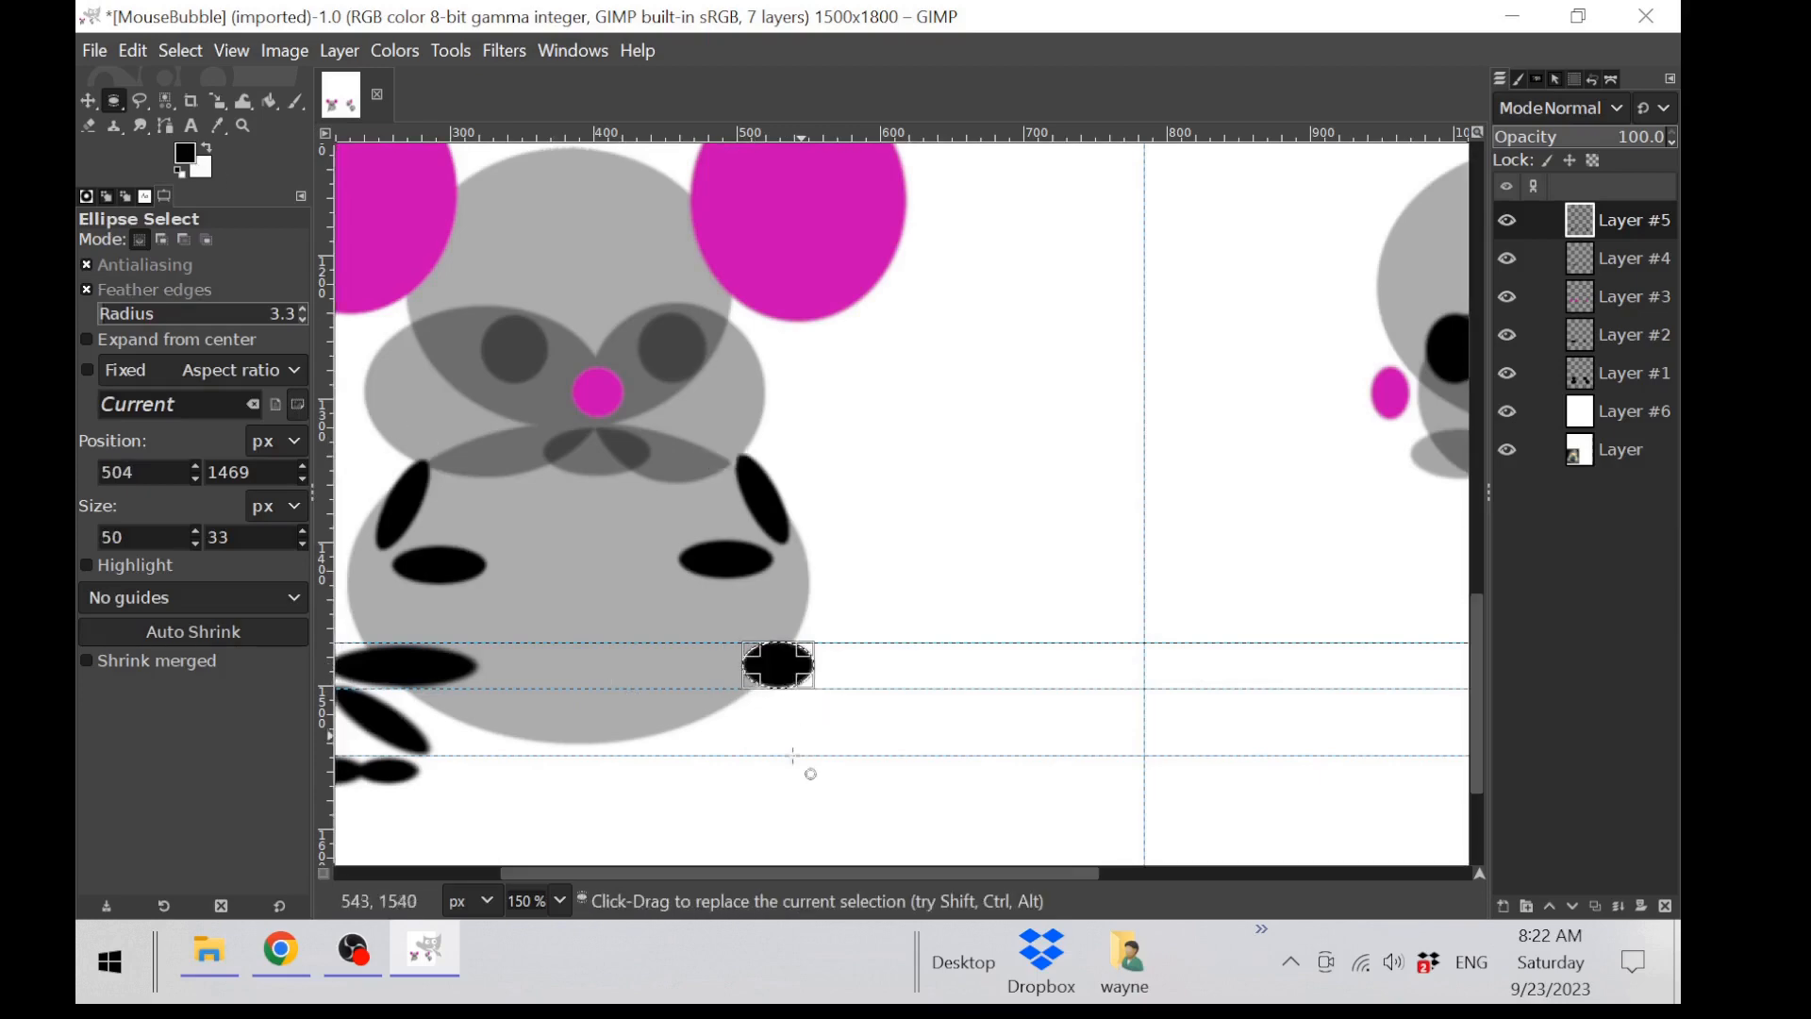
# Step: Draw a lower-leg ellipse of about 40 × 47 px between the lower two guides and fill it with black
pyautogui.click(805, 720)
pyautogui.moveTo(783, 691); pyautogui.dragTo(841, 758)
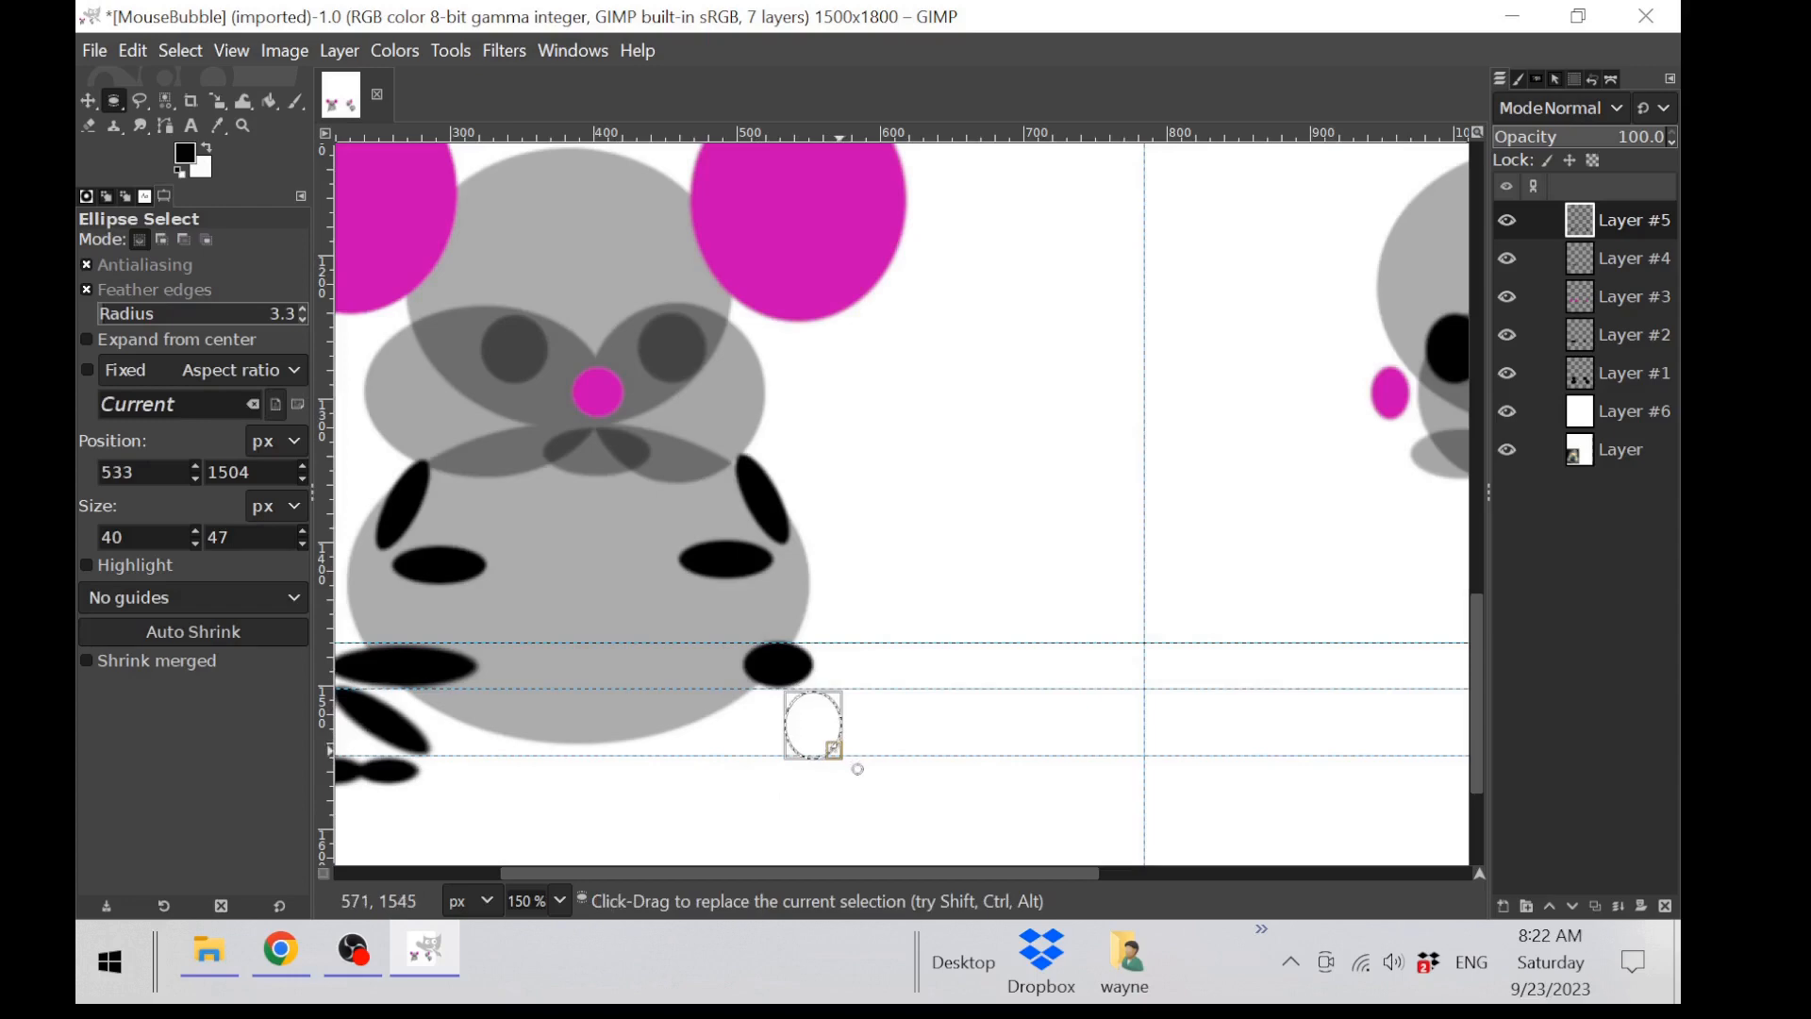
pyautogui.moveTo(184, 156); pyautogui.dragTo(811, 789)
# Step: Draw a black toe ellipse of about 20 × 23 px under the lower leg and paste two copies beside it in a row
pyautogui.click(787, 777)
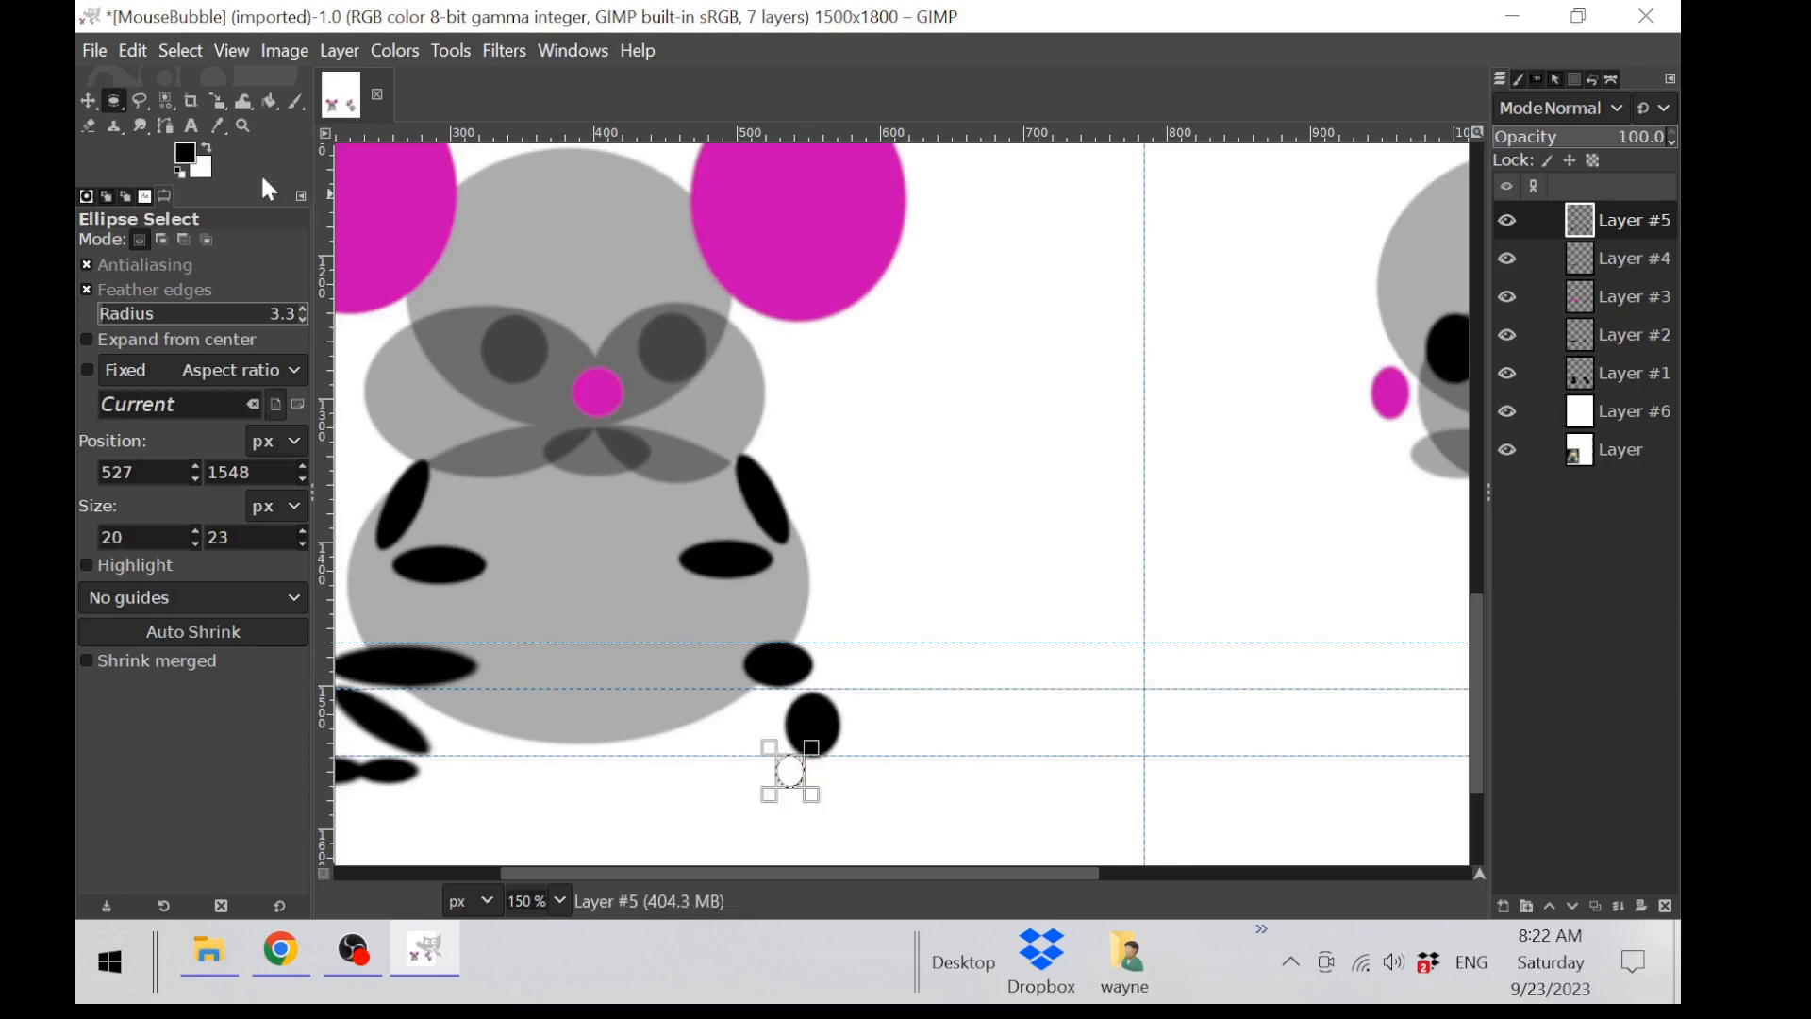
pyautogui.moveTo(195, 164); pyautogui.dragTo(790, 771)
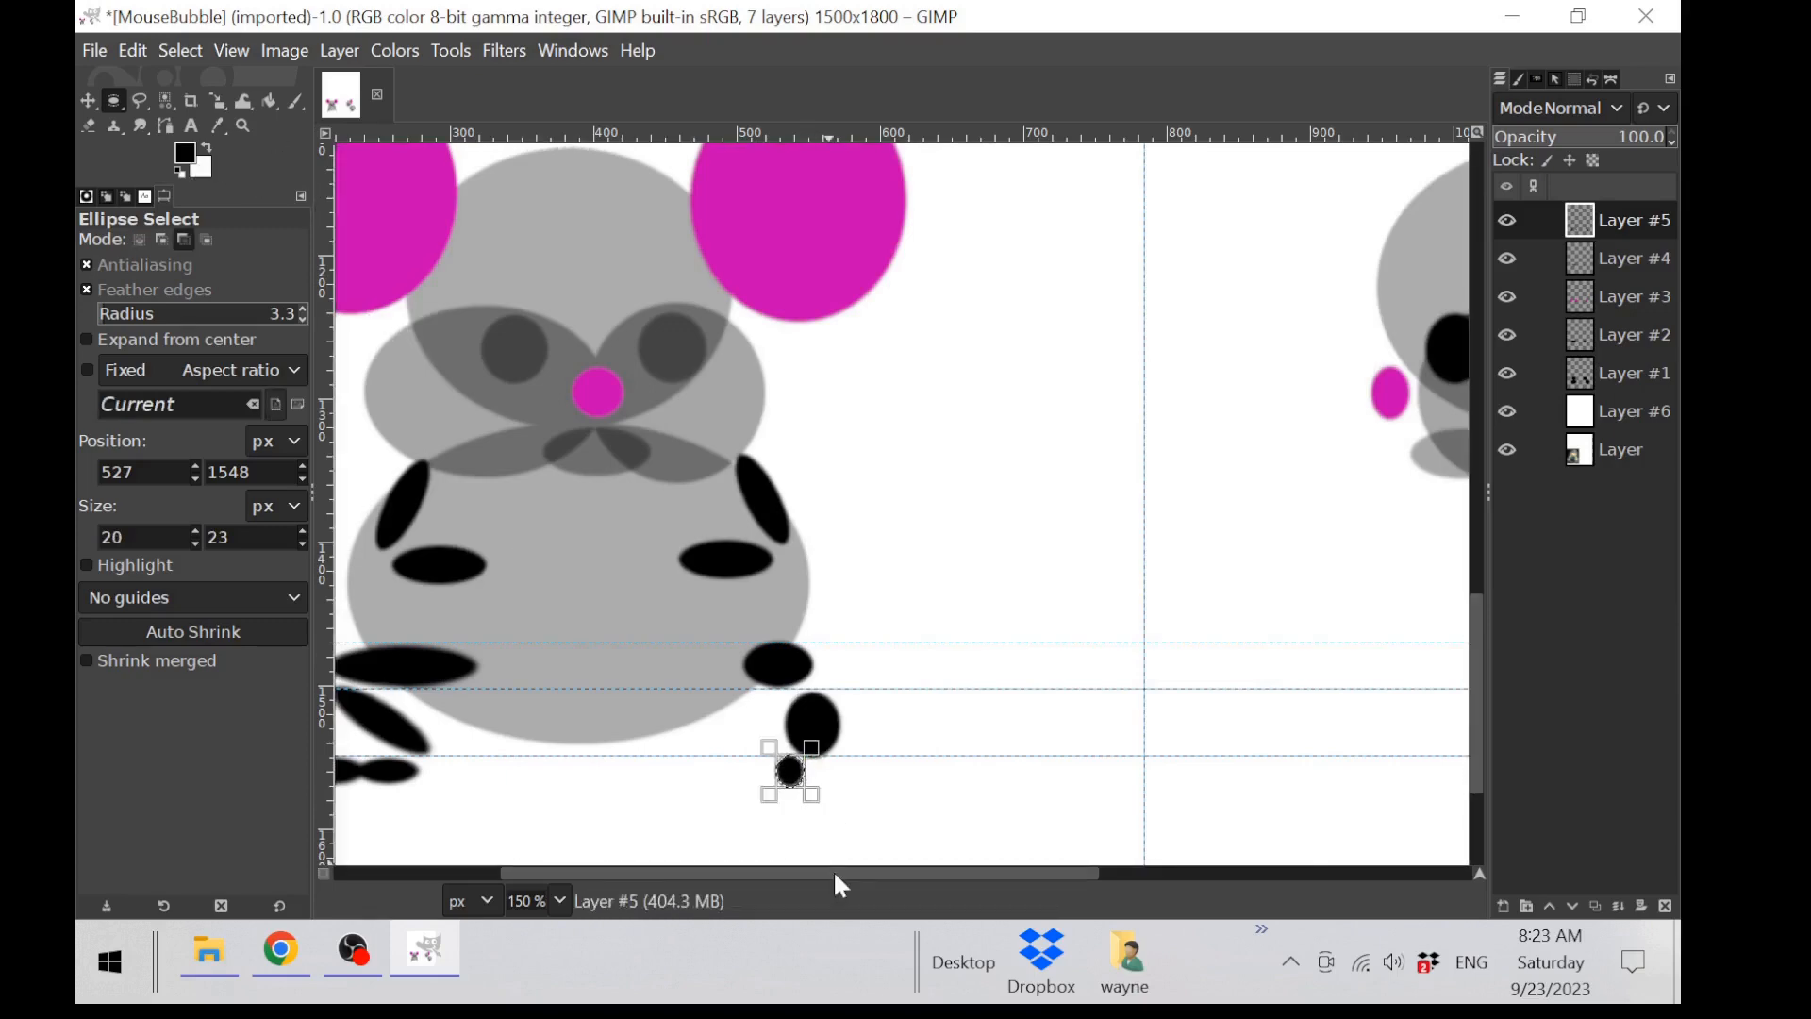
pyautogui.hotkey('ctrl', 'c')
pyautogui.hotkey('ctrl', 'v')
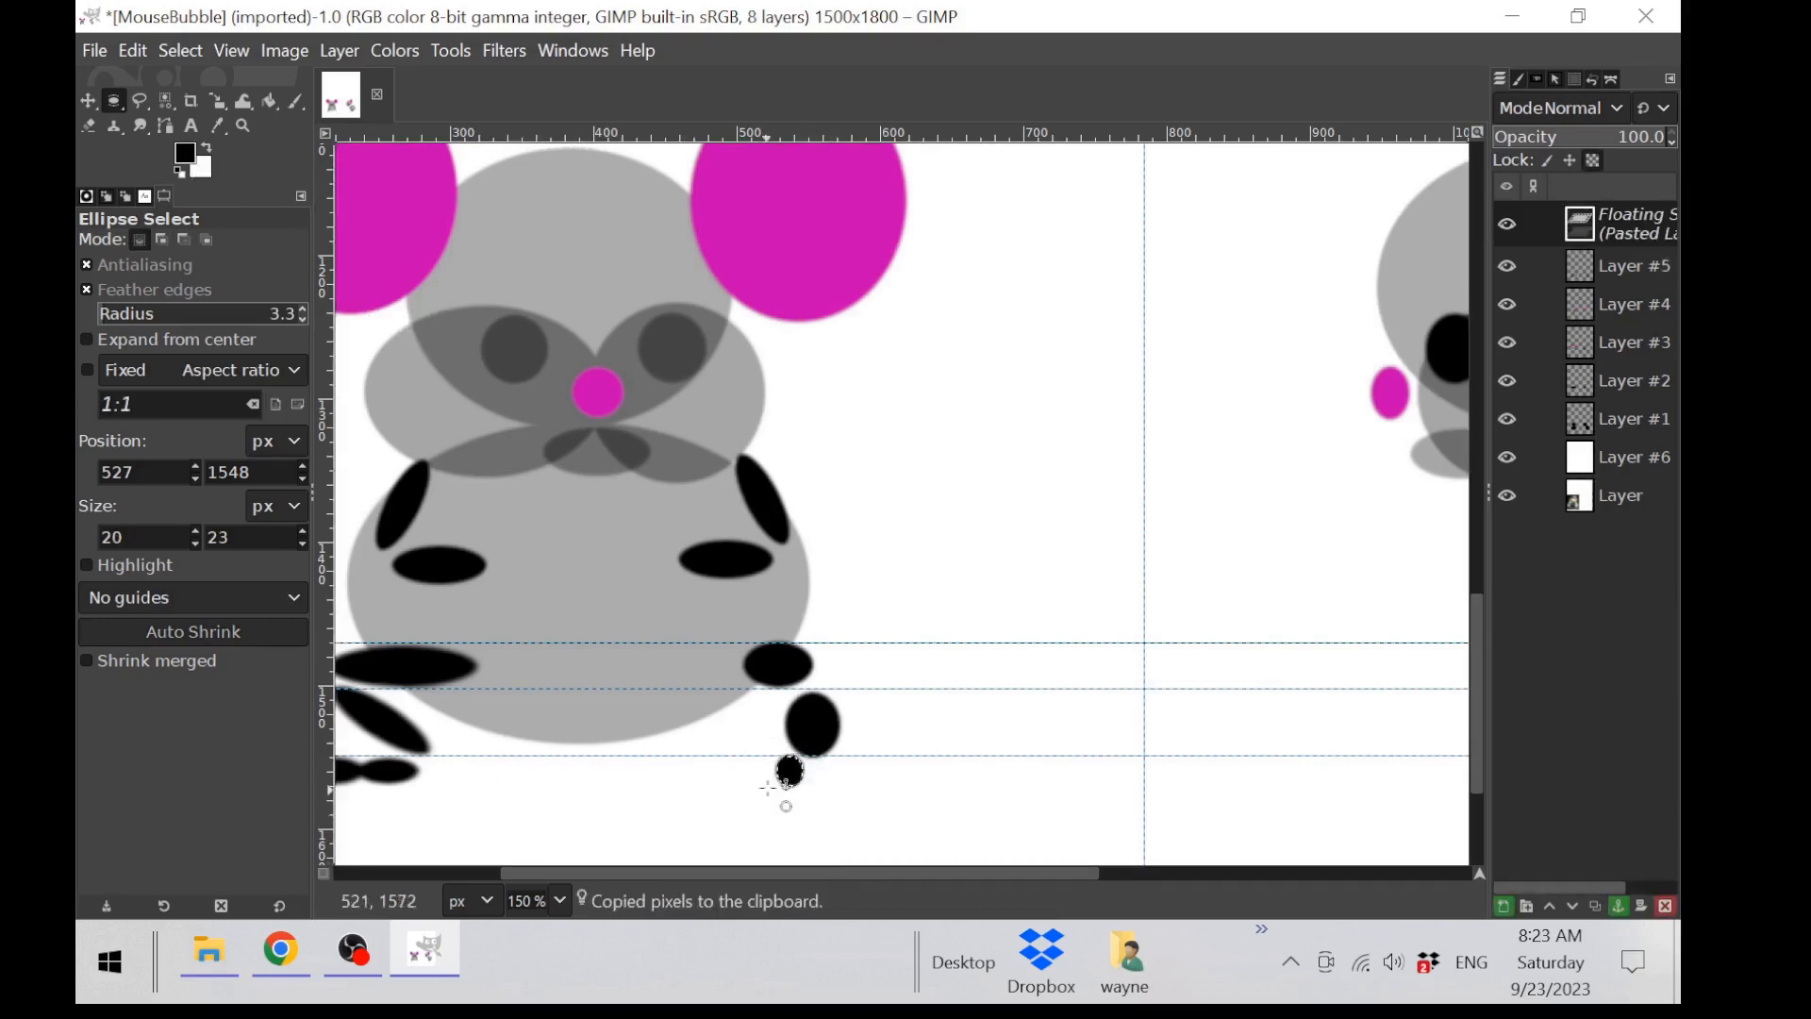
pyautogui.moveTo(811, 795); pyautogui.dragTo(835, 794)
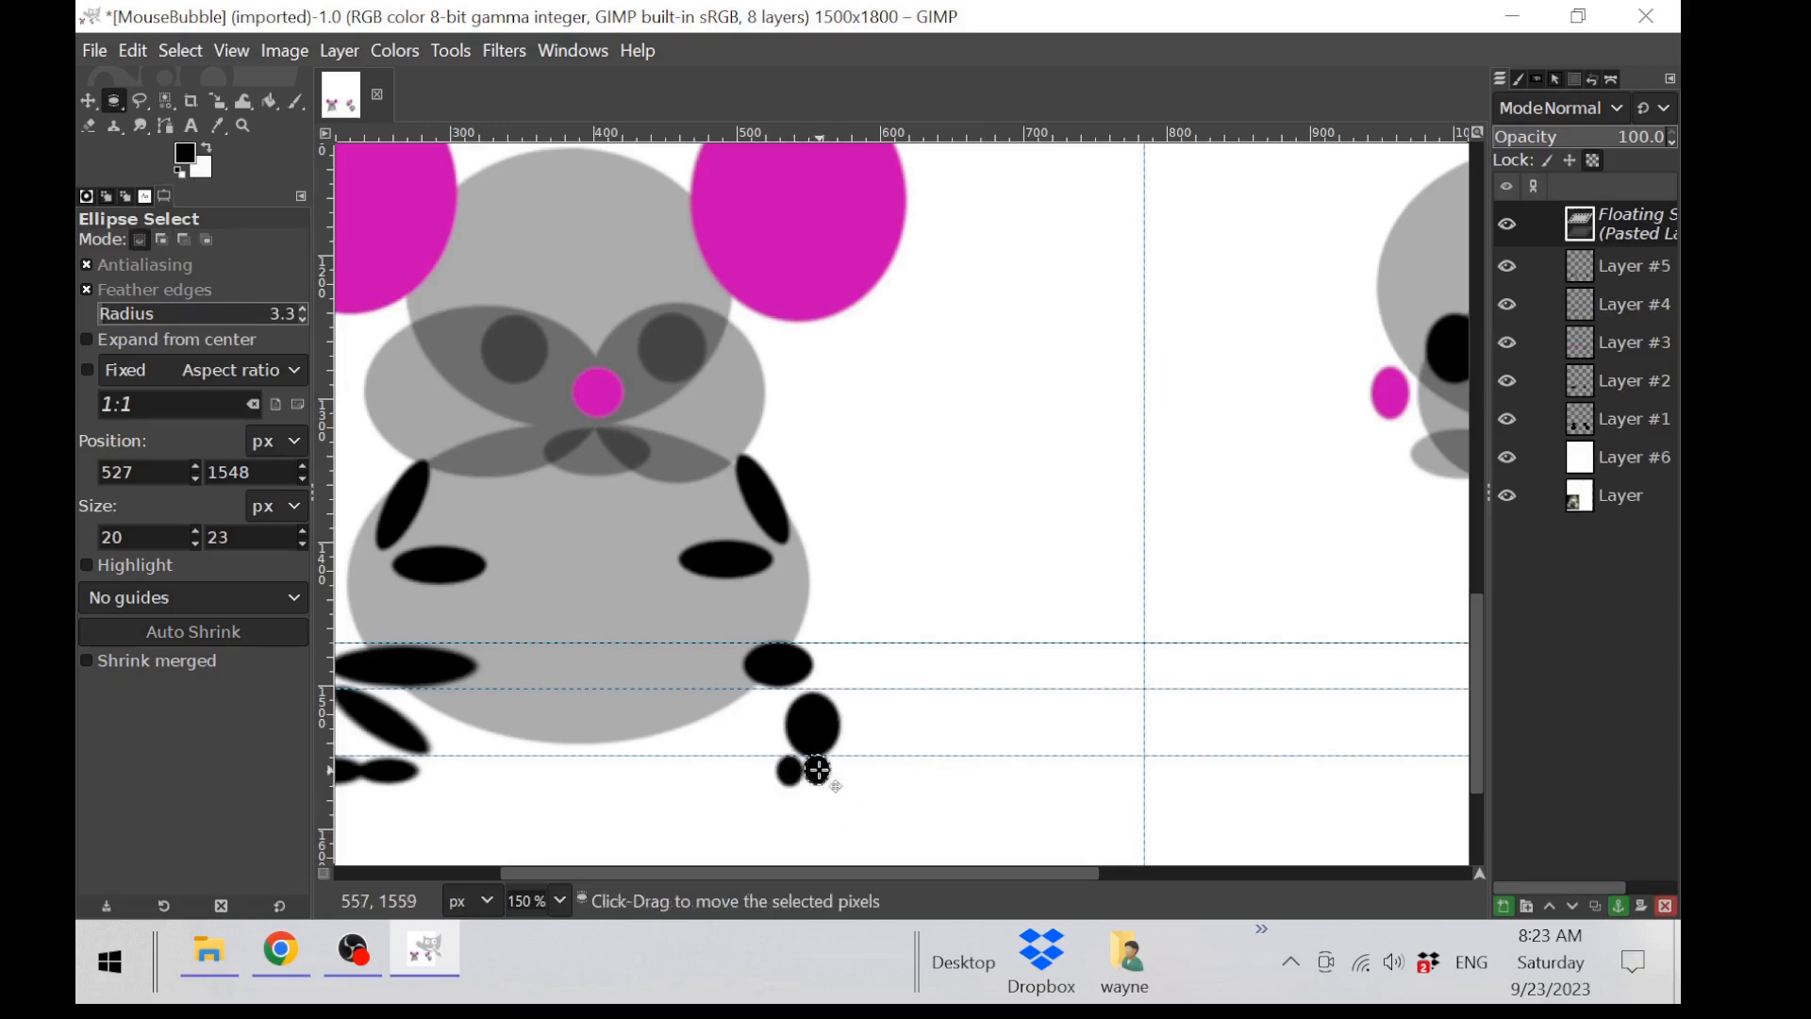
pyautogui.moveTo(818, 769); pyautogui.dragTo(843, 771)
pyautogui.click(658, 778)
# Step: Hide the white Layer #6 and briefly Layer #1 to compare the leg ellipses with the mouse's feet in the reference image
pyautogui.scroll(-2, 659, 778)
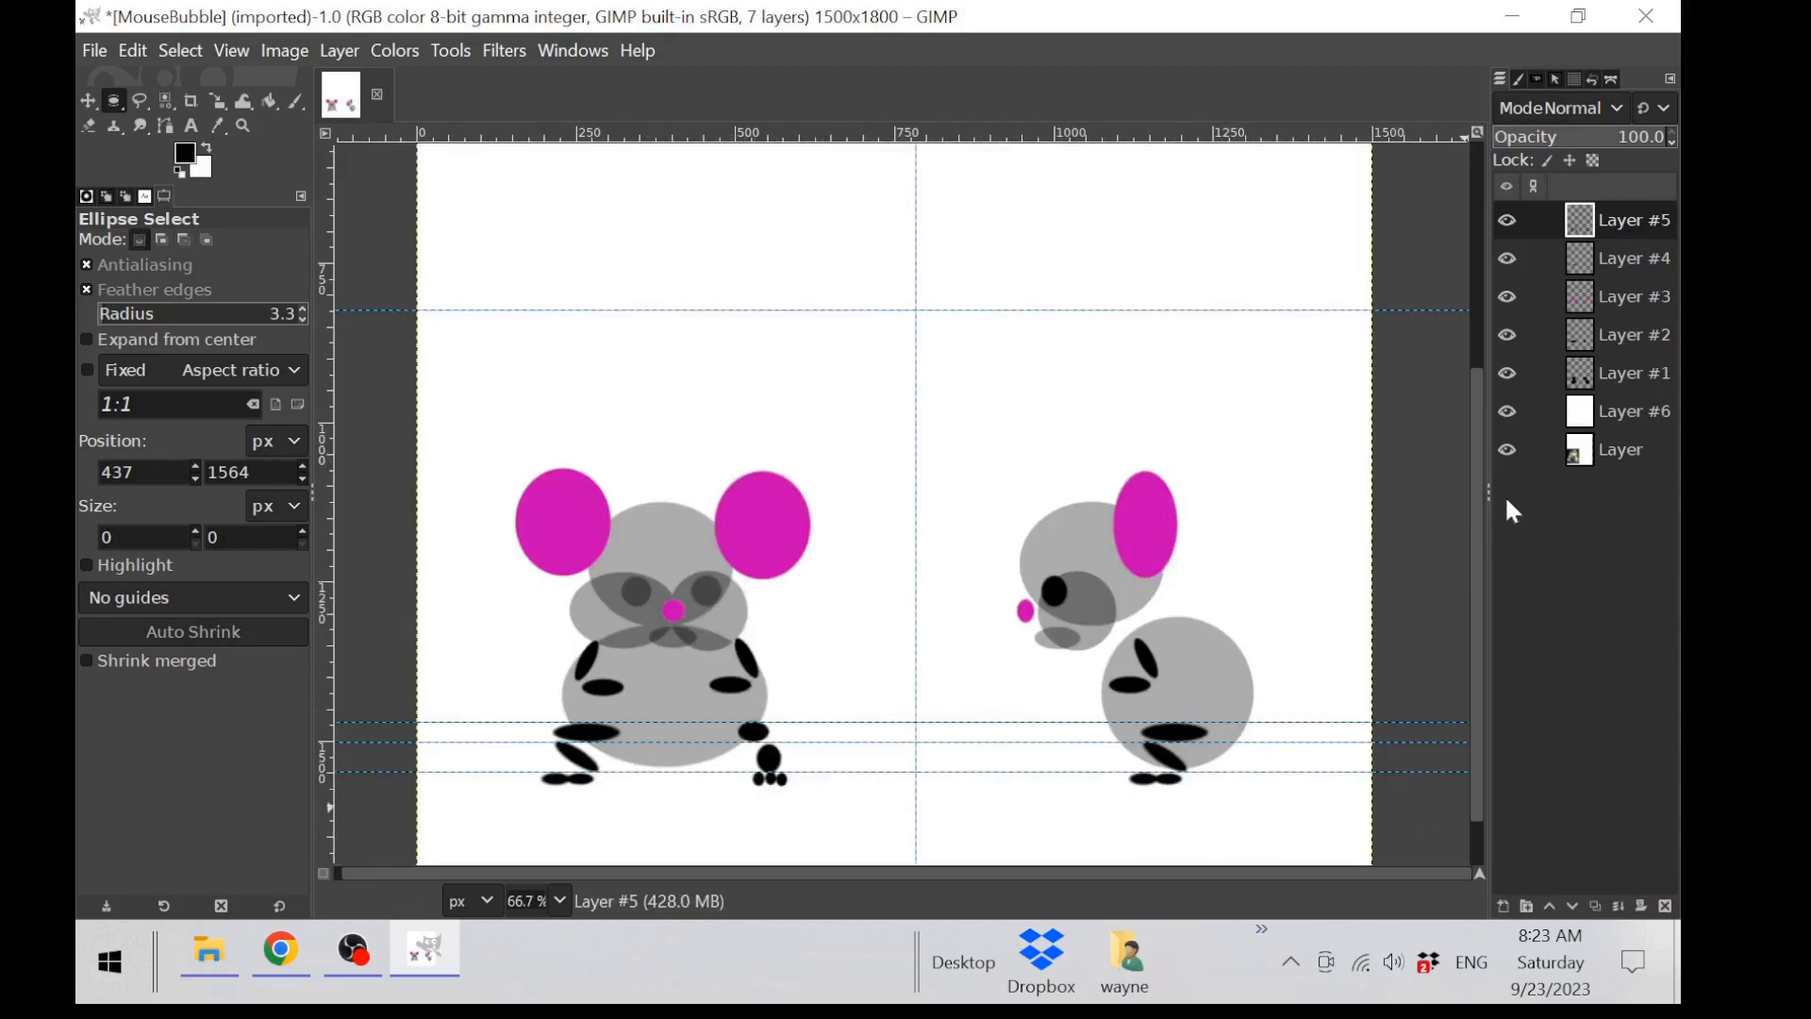
pyautogui.click(1508, 413)
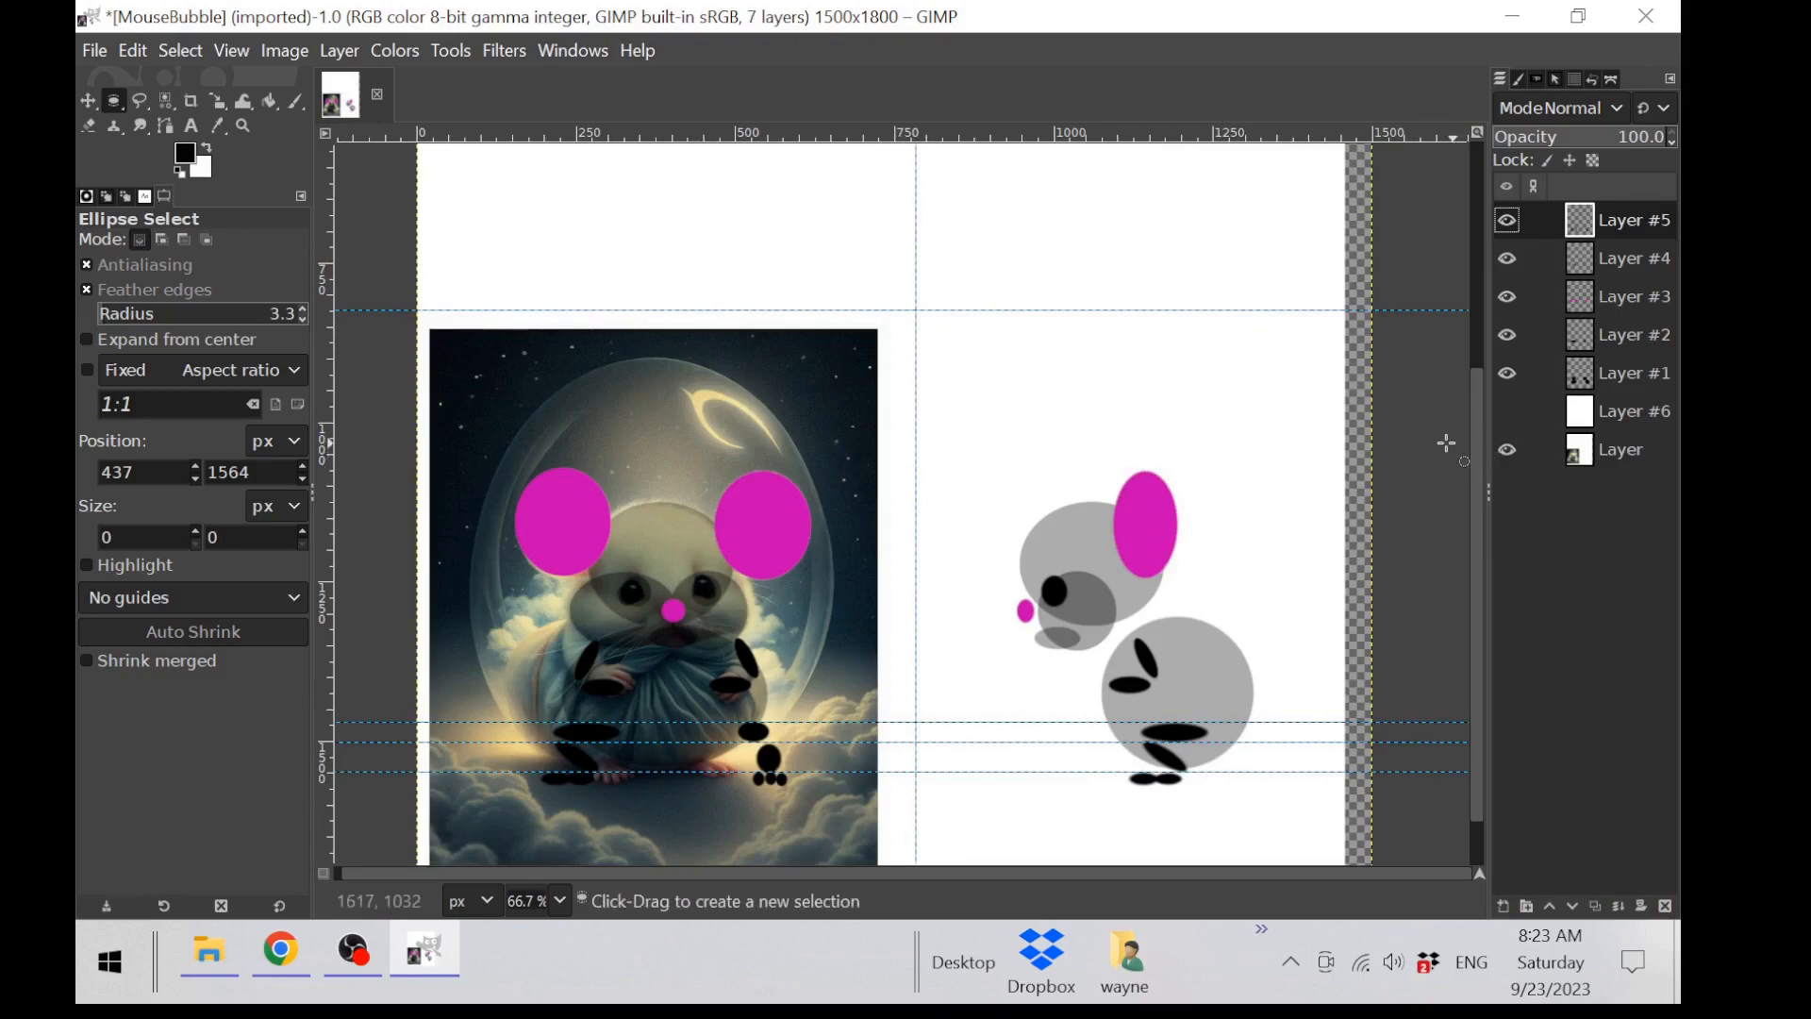
pyautogui.click(1509, 374)
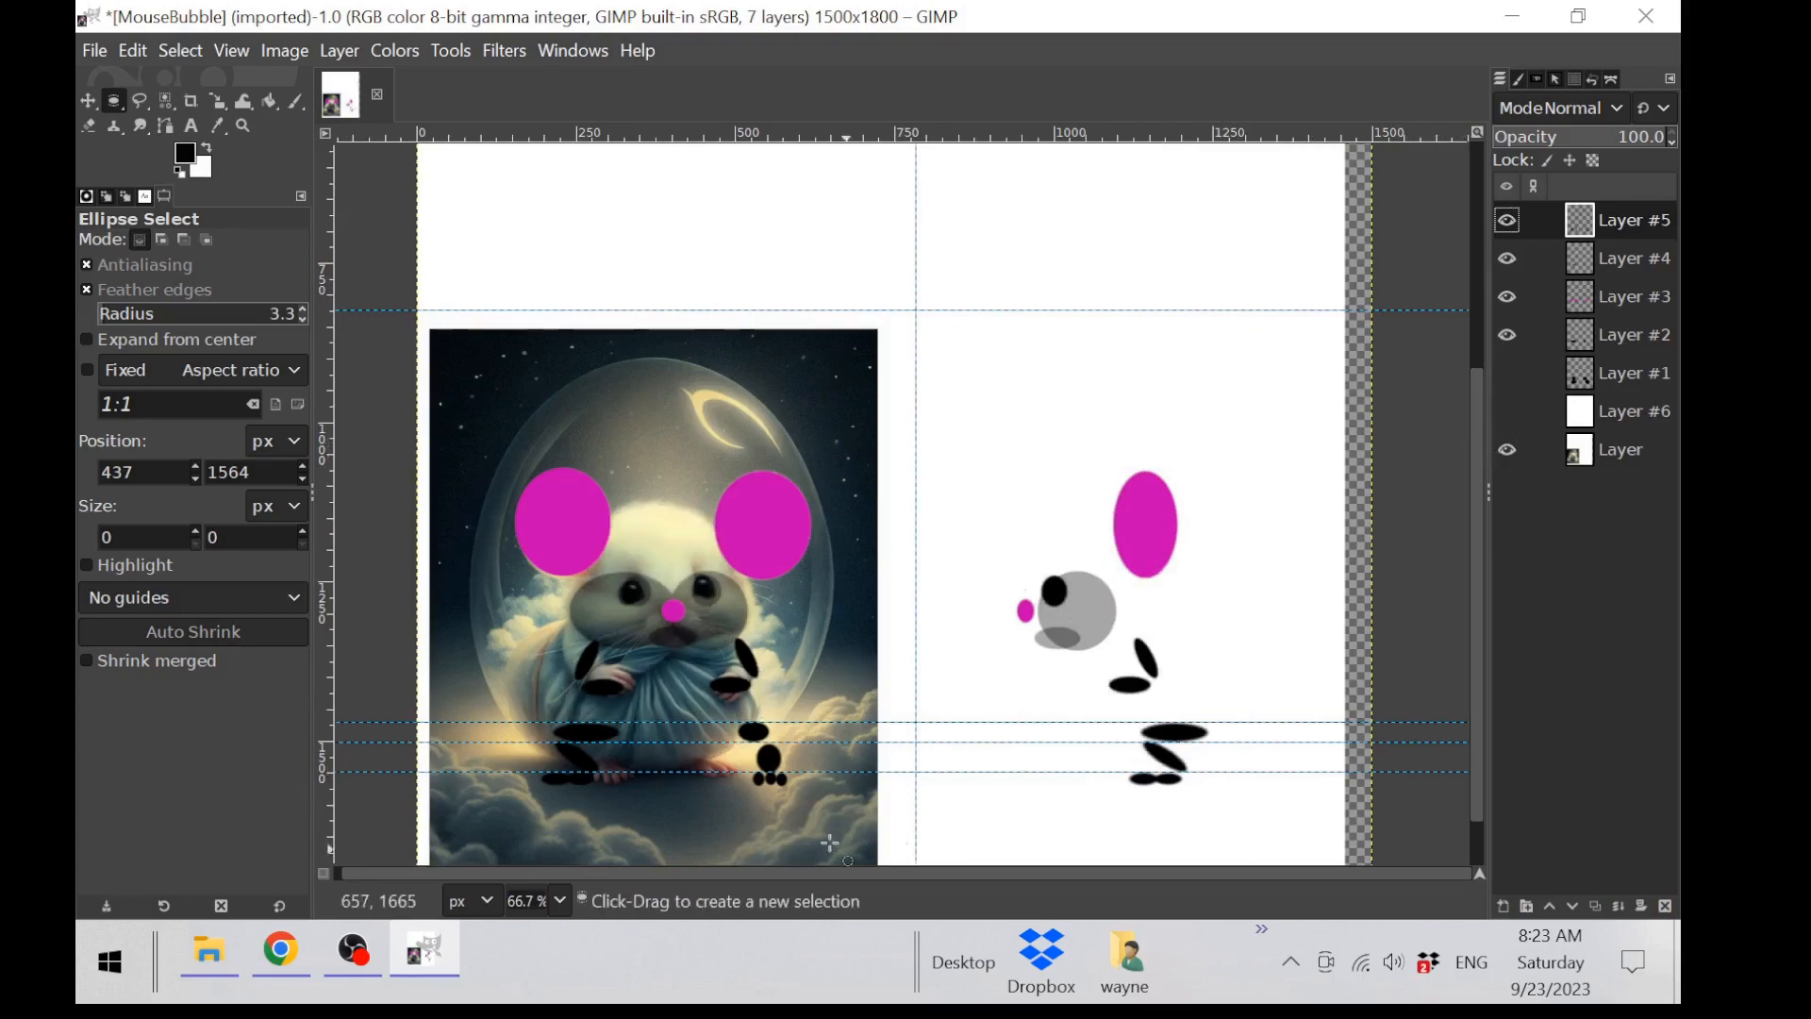
pyautogui.press('+')
pyautogui.press('+')
pyautogui.press('+')
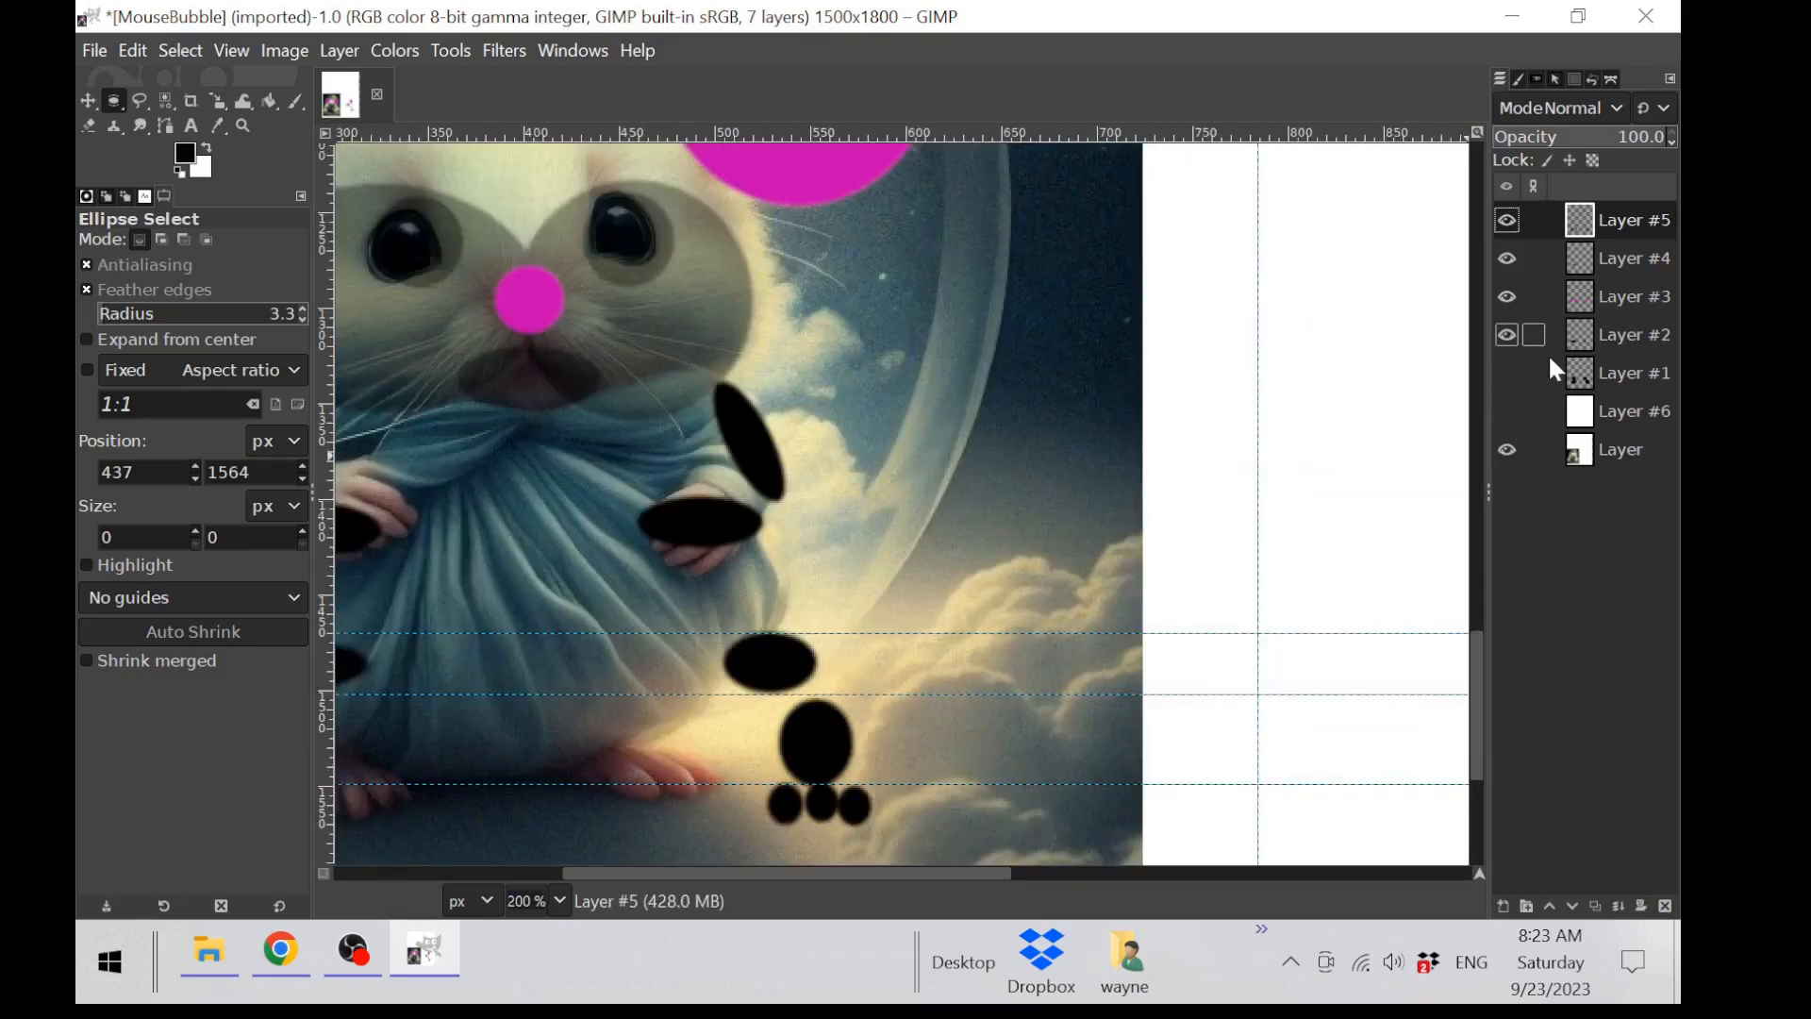
pyautogui.click(1508, 374)
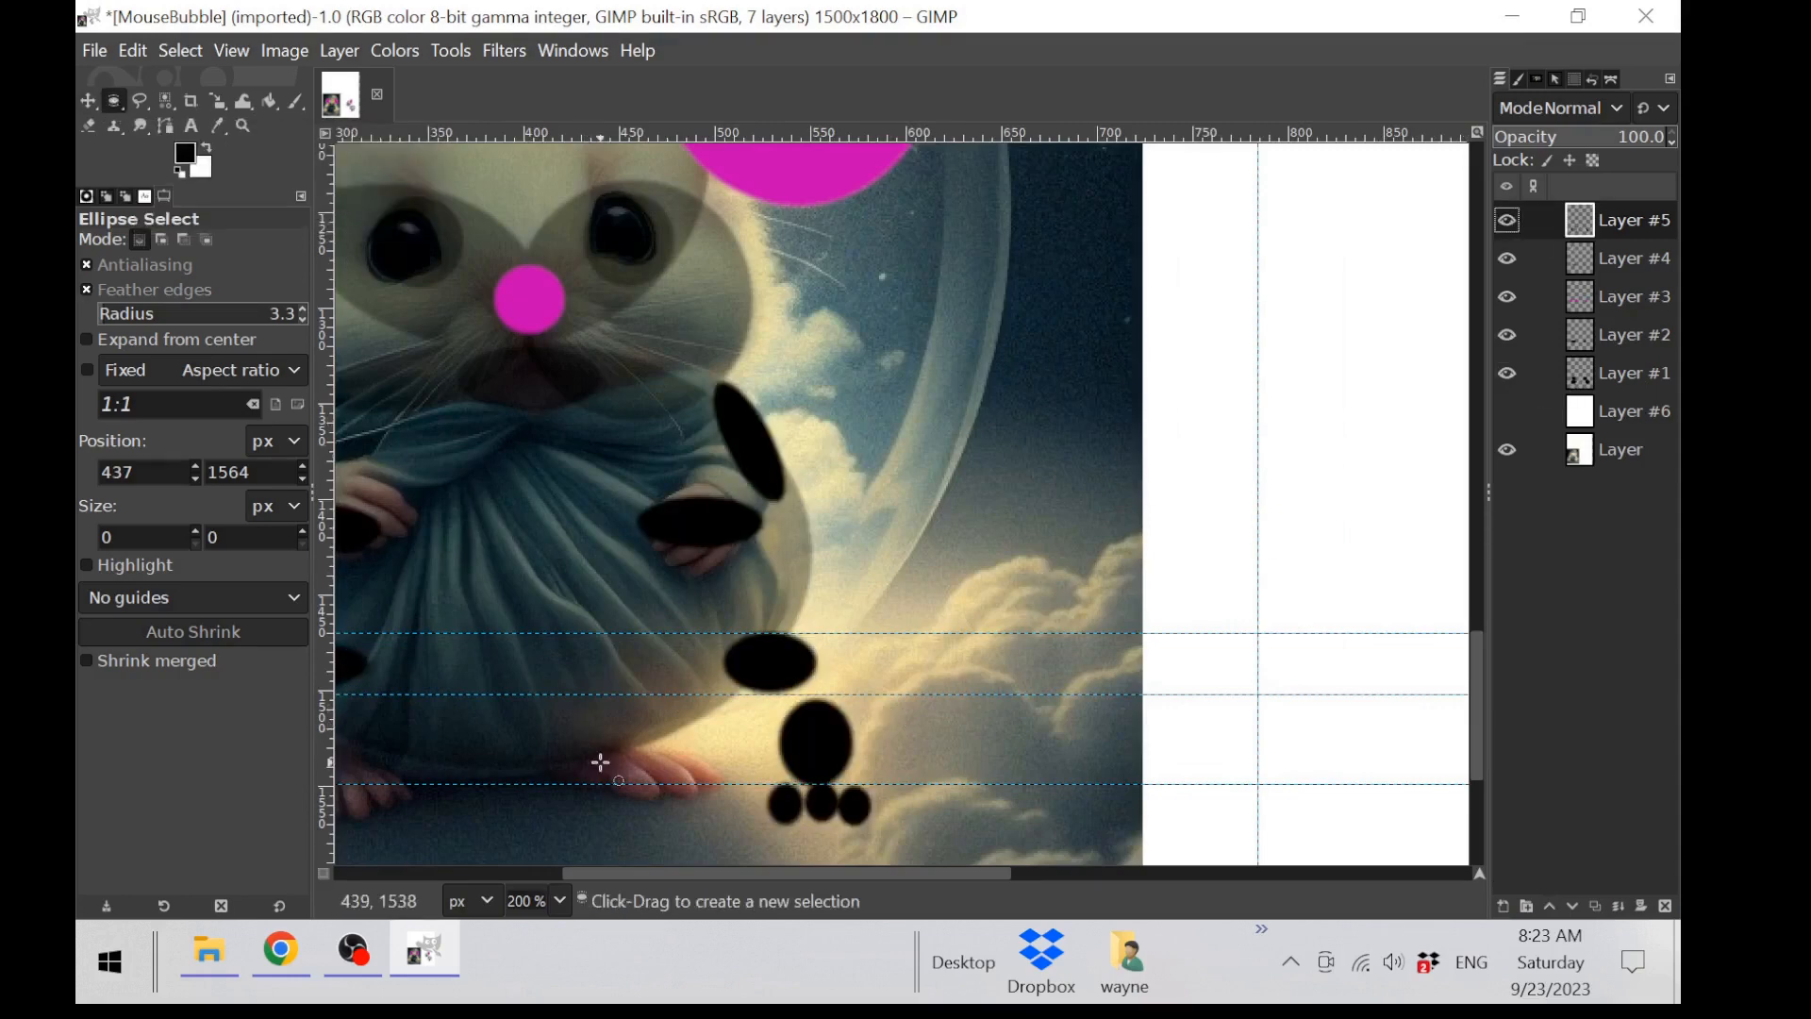
# Step: Move the front-view lower-leg and toe ellipses inward over the foot in the reference image and anchor them
pyautogui.moveTo(752, 699)
pyautogui.mouseDown()
pyautogui.moveTo(900, 852)
pyautogui.moveTo(746, 713)
pyautogui.mouseUp()
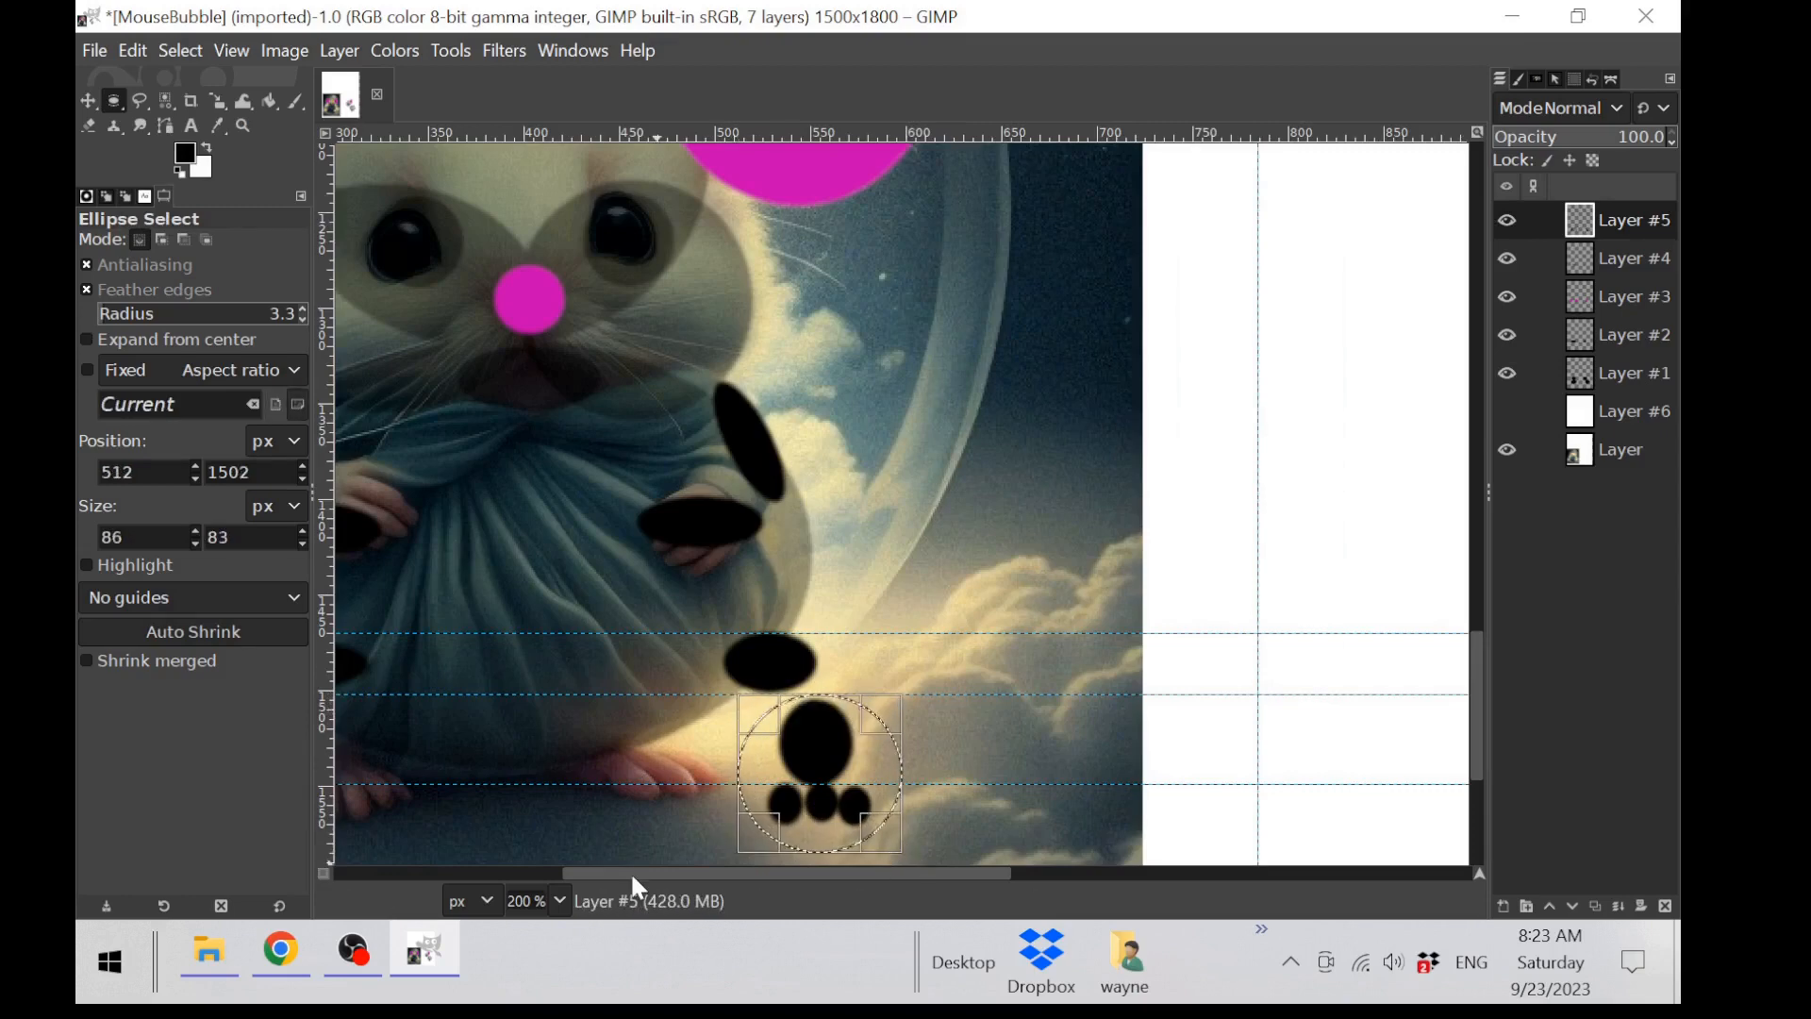
pyautogui.moveTo(827, 756); pyautogui.dragTo(647, 751)
pyautogui.click(432, 500)
# Step: Cut and paste the front-view thigh ellipse, shift it inward above the lower leg and anchor it on Layer #5
pyautogui.moveTo(717, 619); pyautogui.dragTo(837, 747)
pyautogui.moveTo(729, 681); pyautogui.dragTo(715, 681)
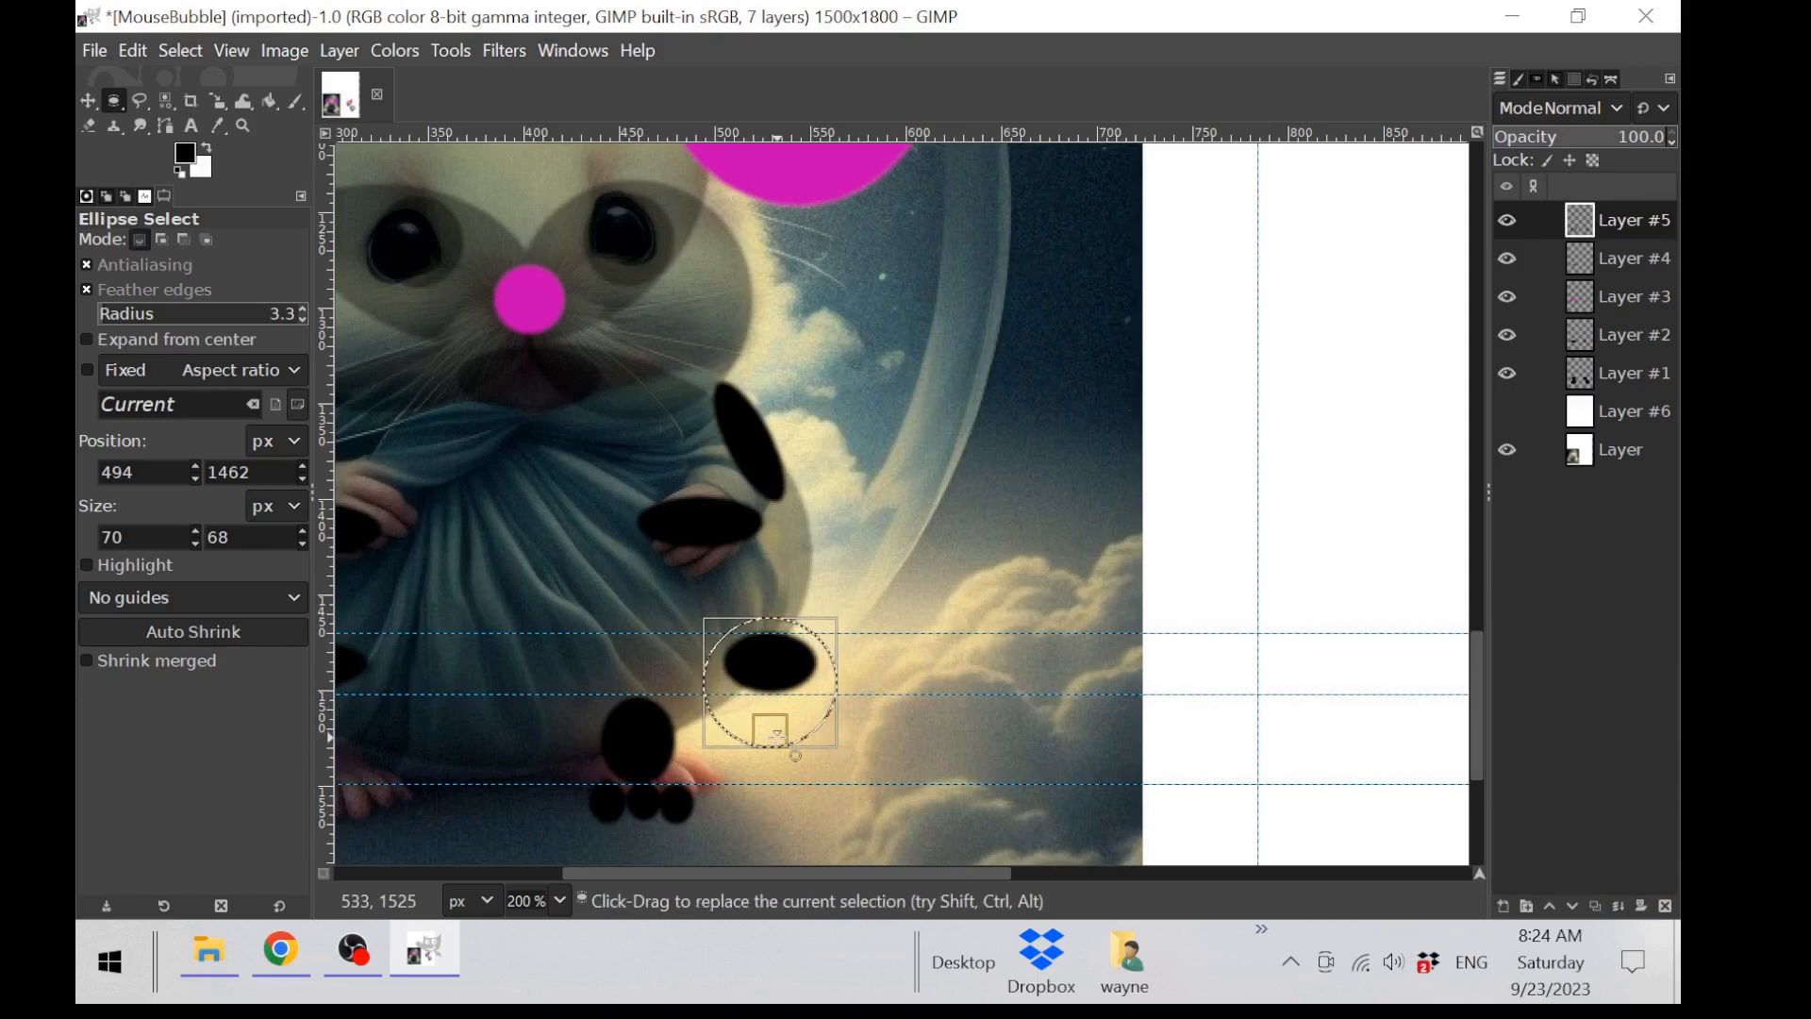
pyautogui.hotkey('ctrl', 'x')
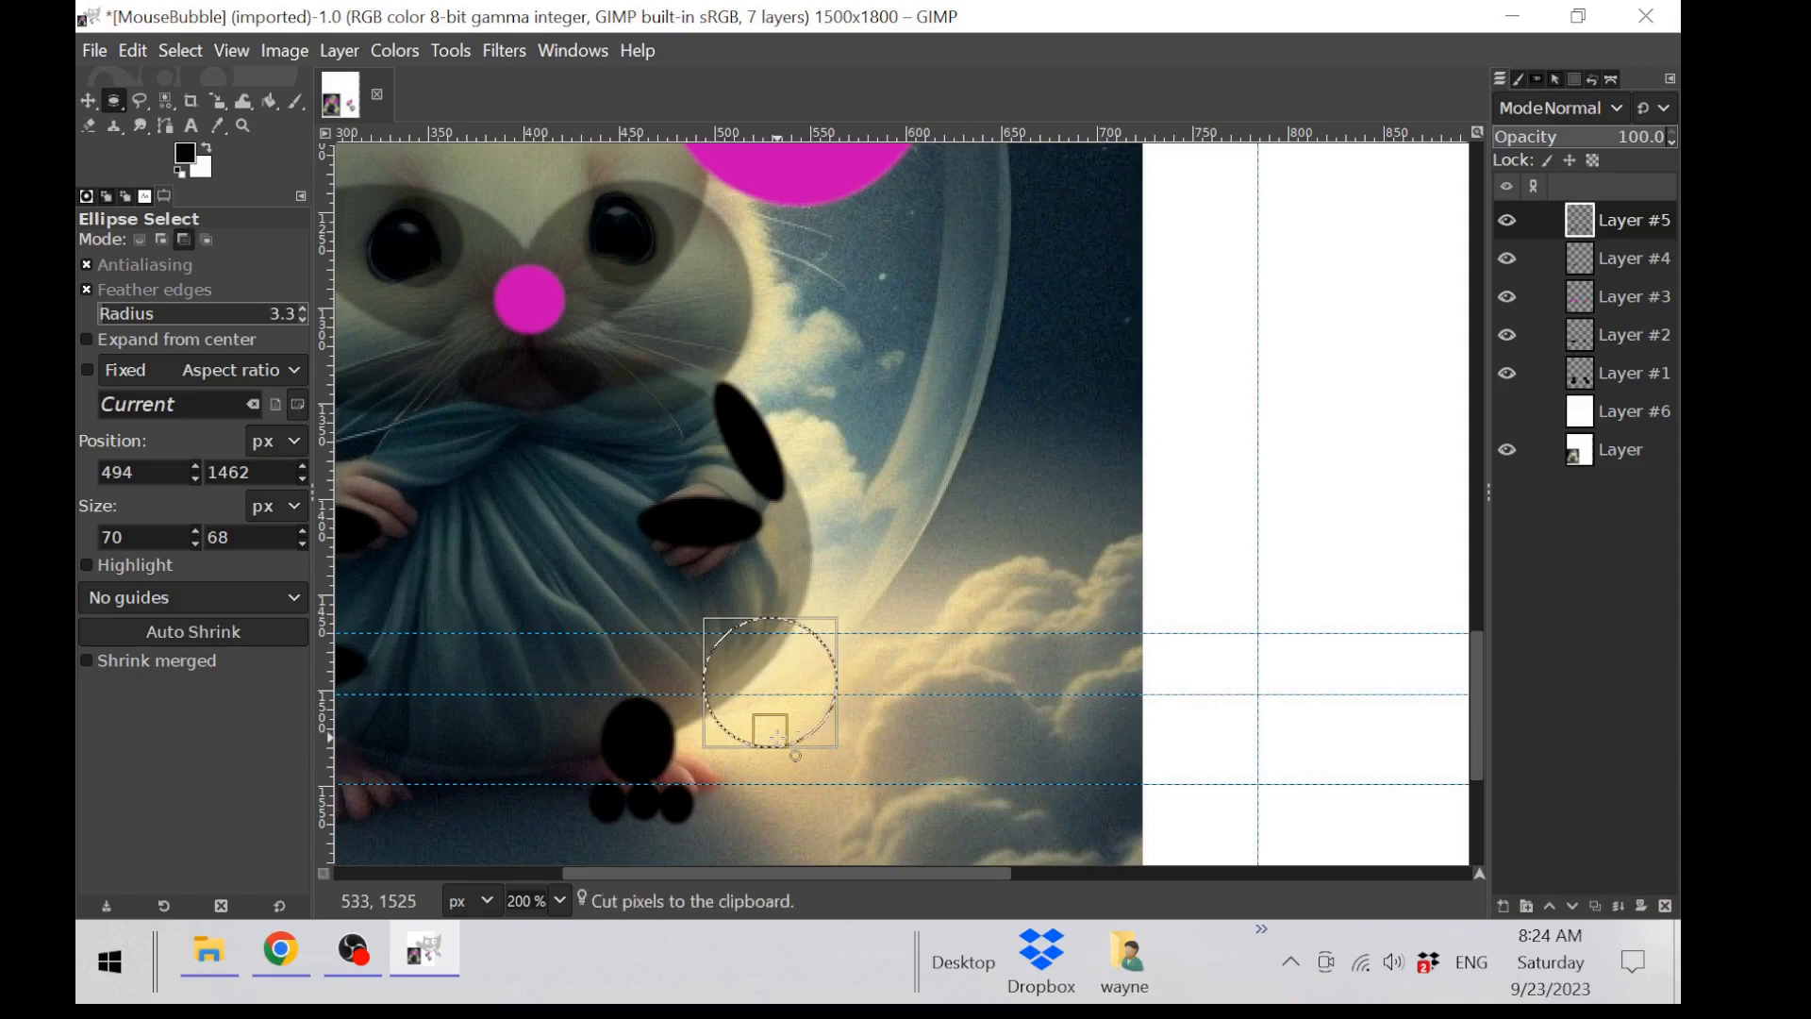
pyautogui.hotkey('ctrl', 'v')
pyautogui.moveTo(778, 678); pyautogui.dragTo(706, 680)
pyautogui.click(767, 742)
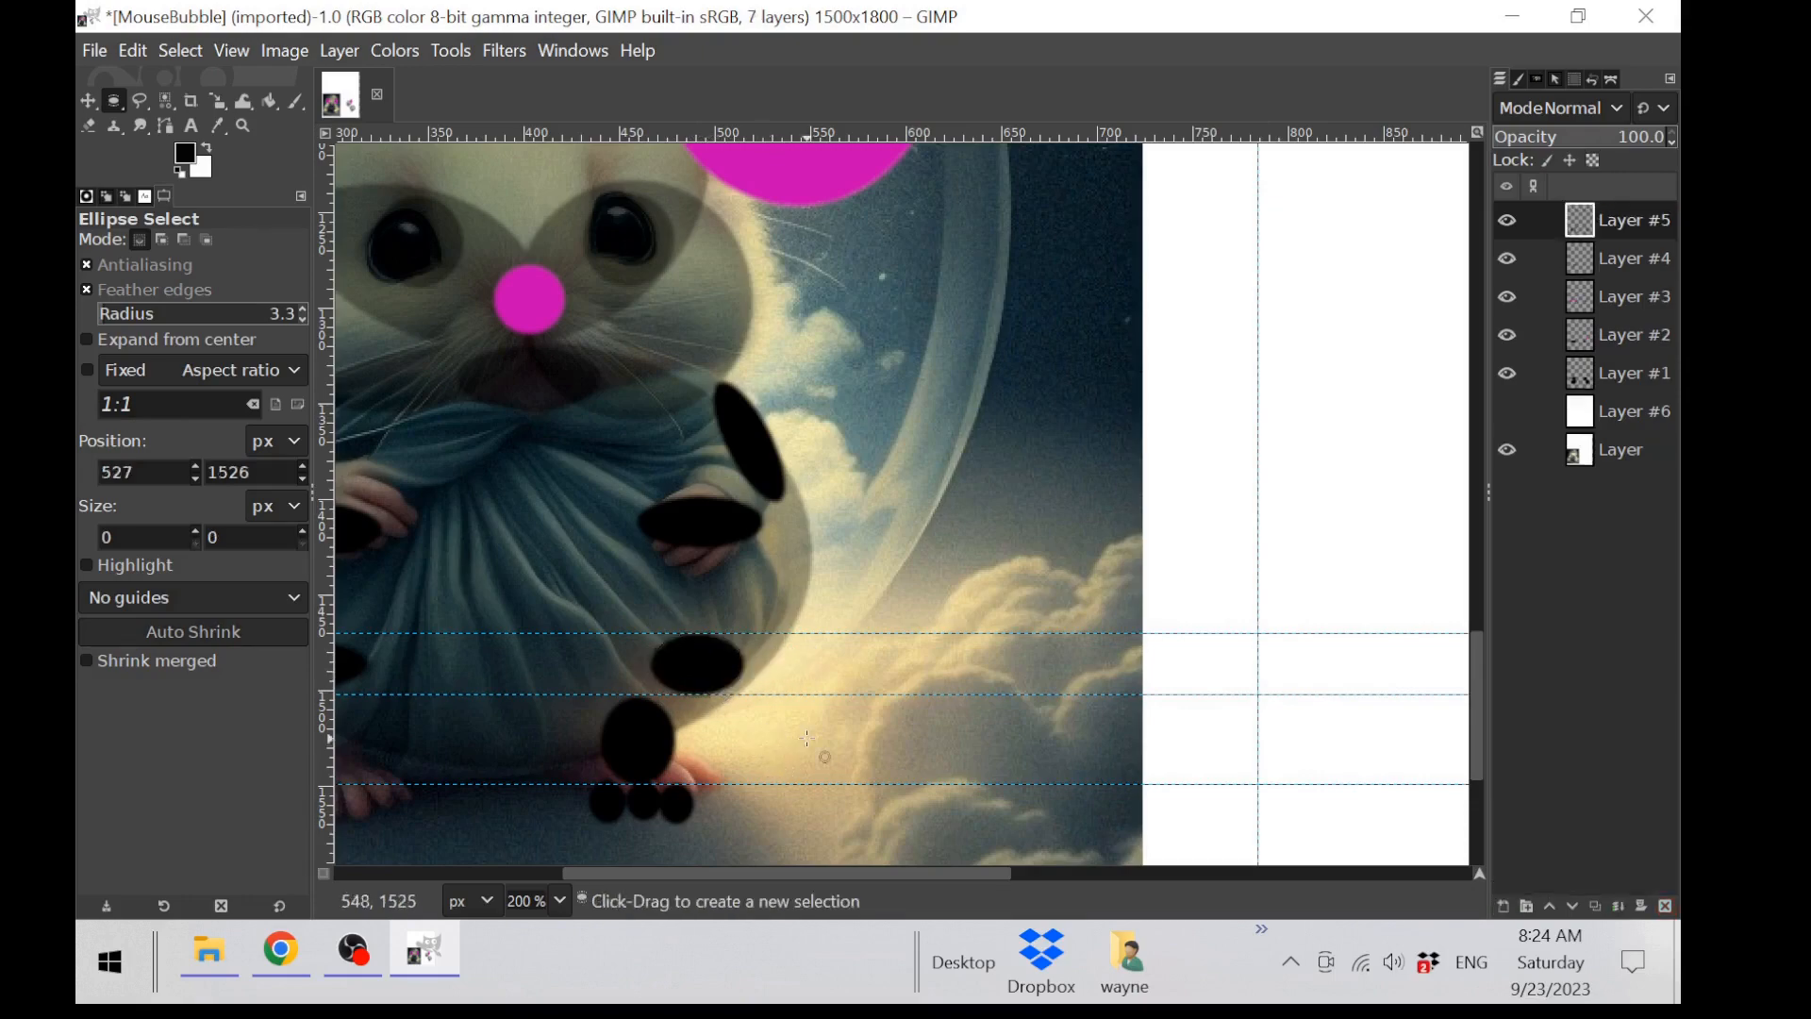
# Step: Show the white Layer #6 again and remove the copied side-view leg and foot from the front view
pyautogui.scroll(-3, 837, 738)
pyautogui.click(1508, 411)
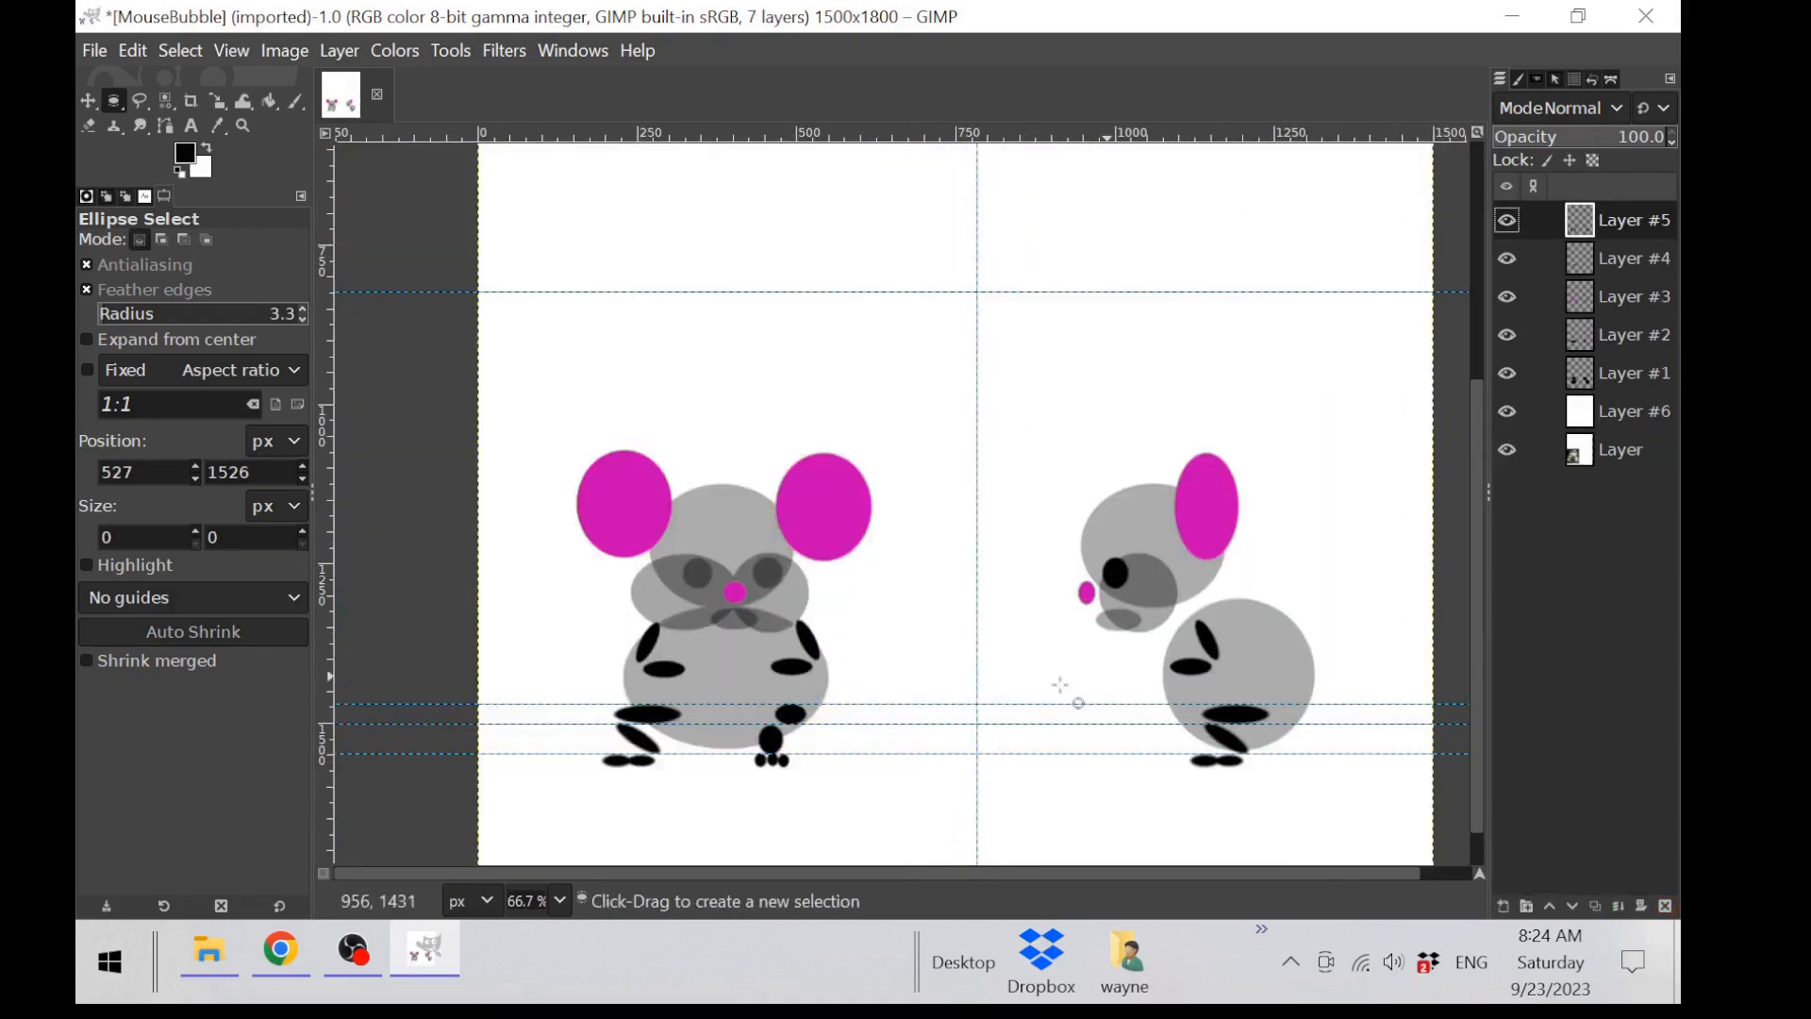
pyautogui.scroll(1, 869, 721)
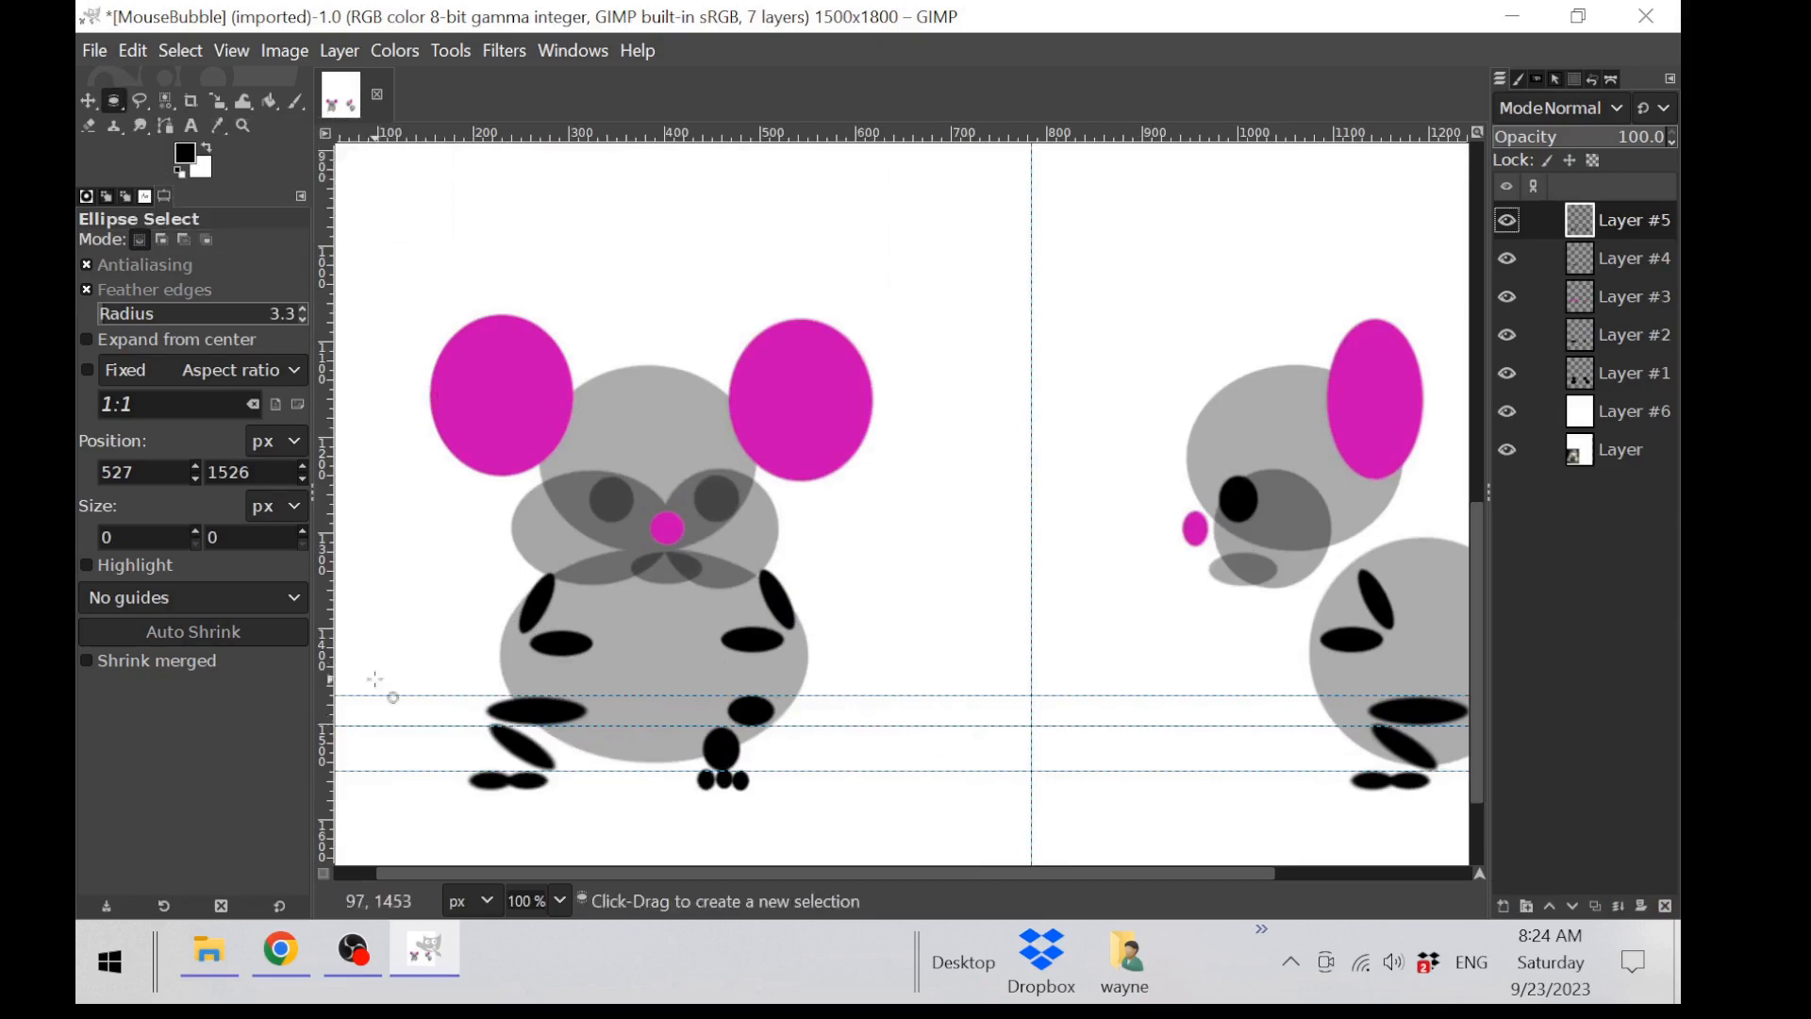
pyautogui.moveTo(385, 678); pyautogui.dragTo(632, 832)
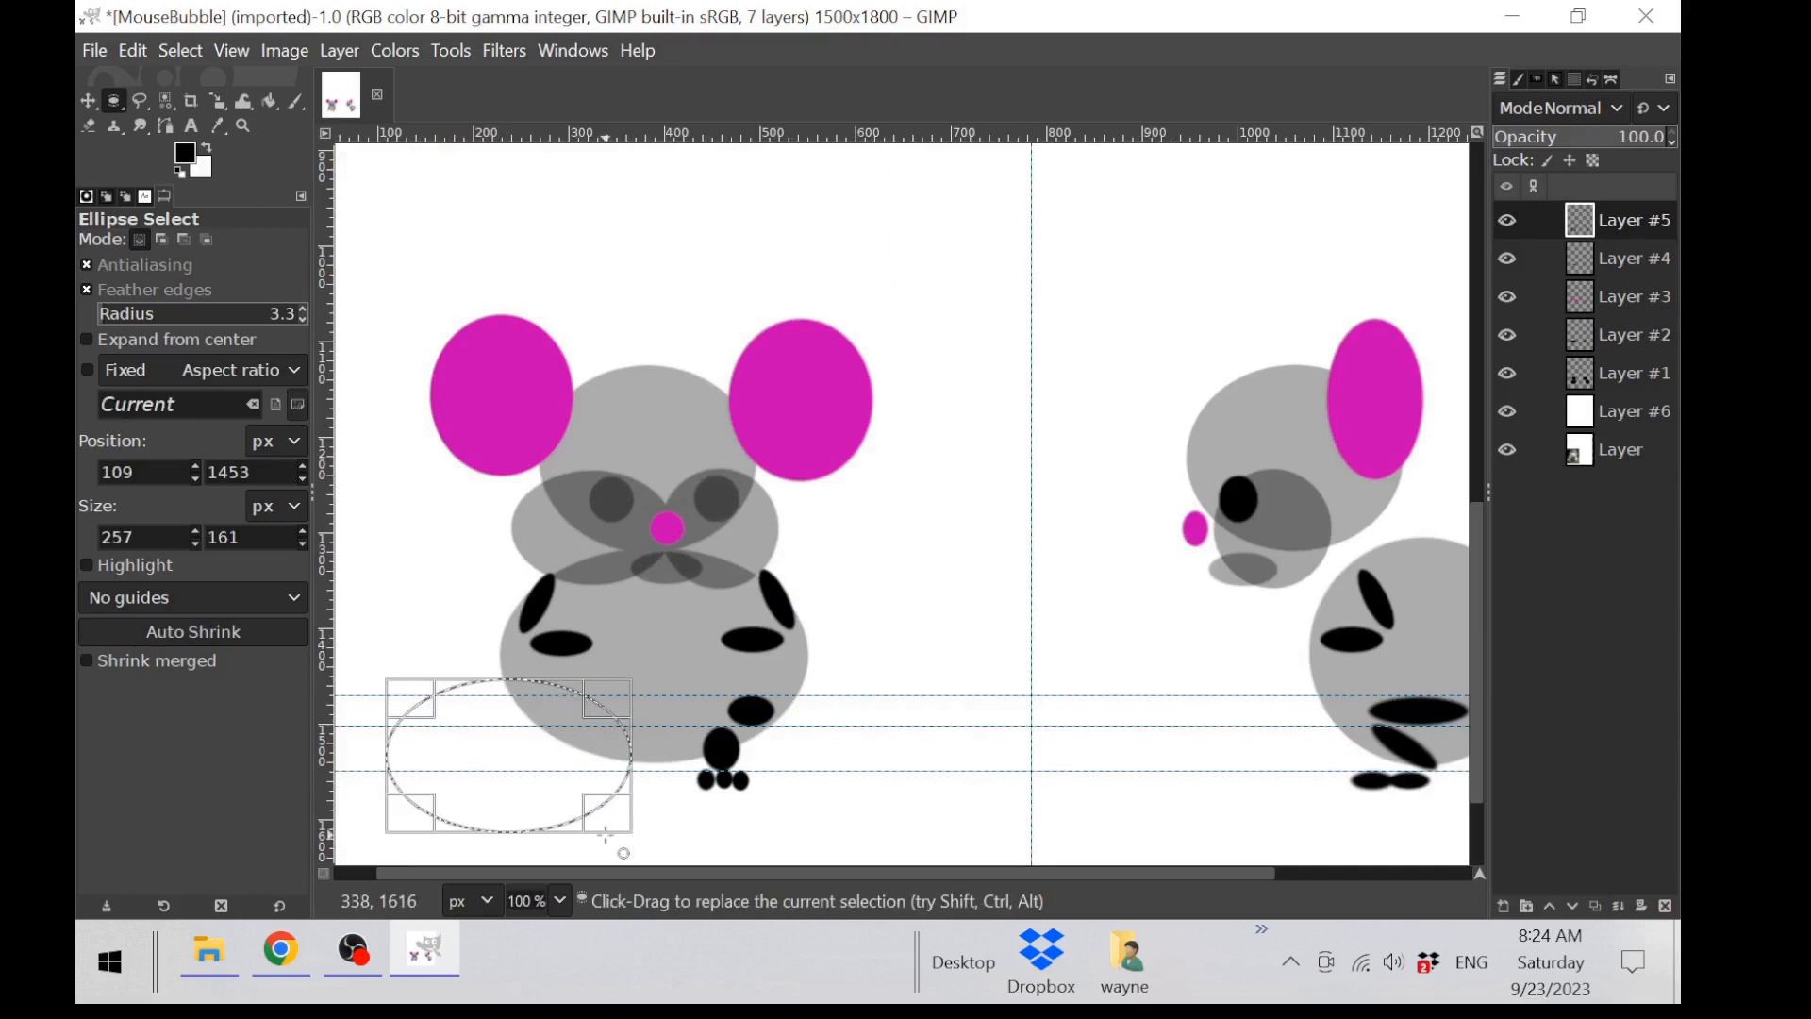
# Step: Select the front-view leg and foot with an ellipse, then copy and paste them onto the opposite side of the body
pyautogui.moveTo(678, 676); pyautogui.dragTo(829, 809)
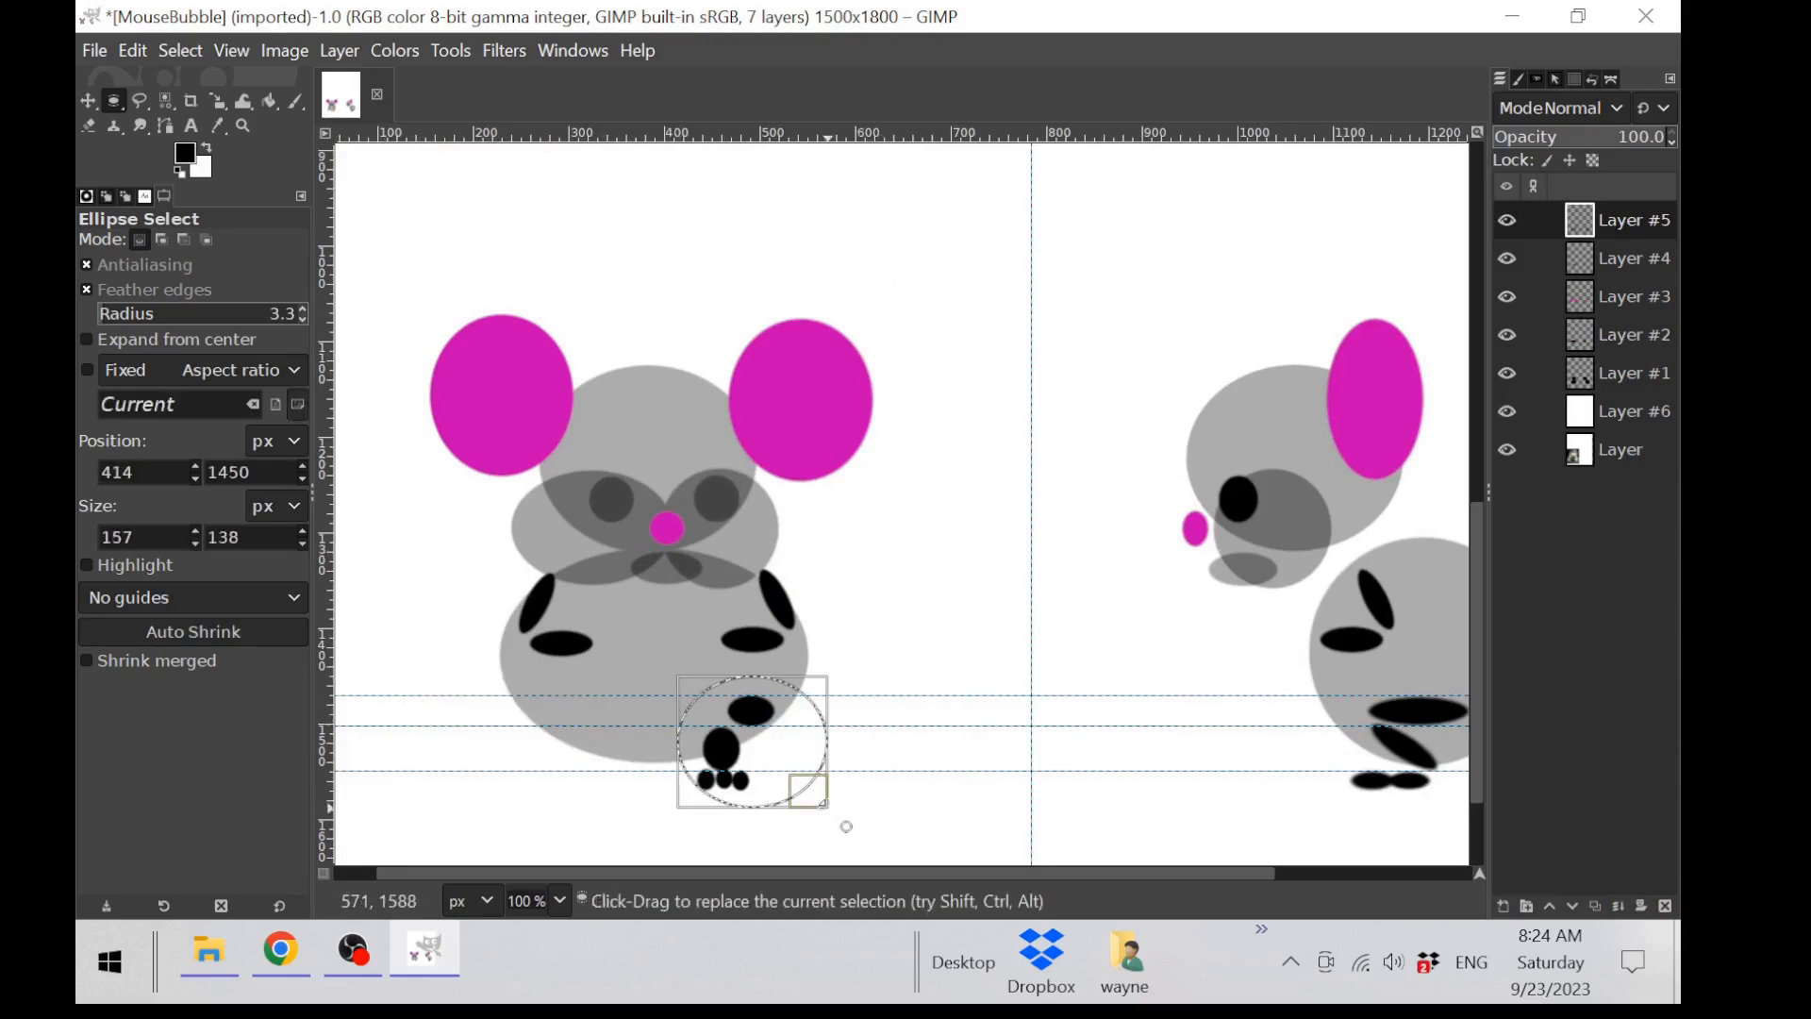
pyautogui.press('ctrl')
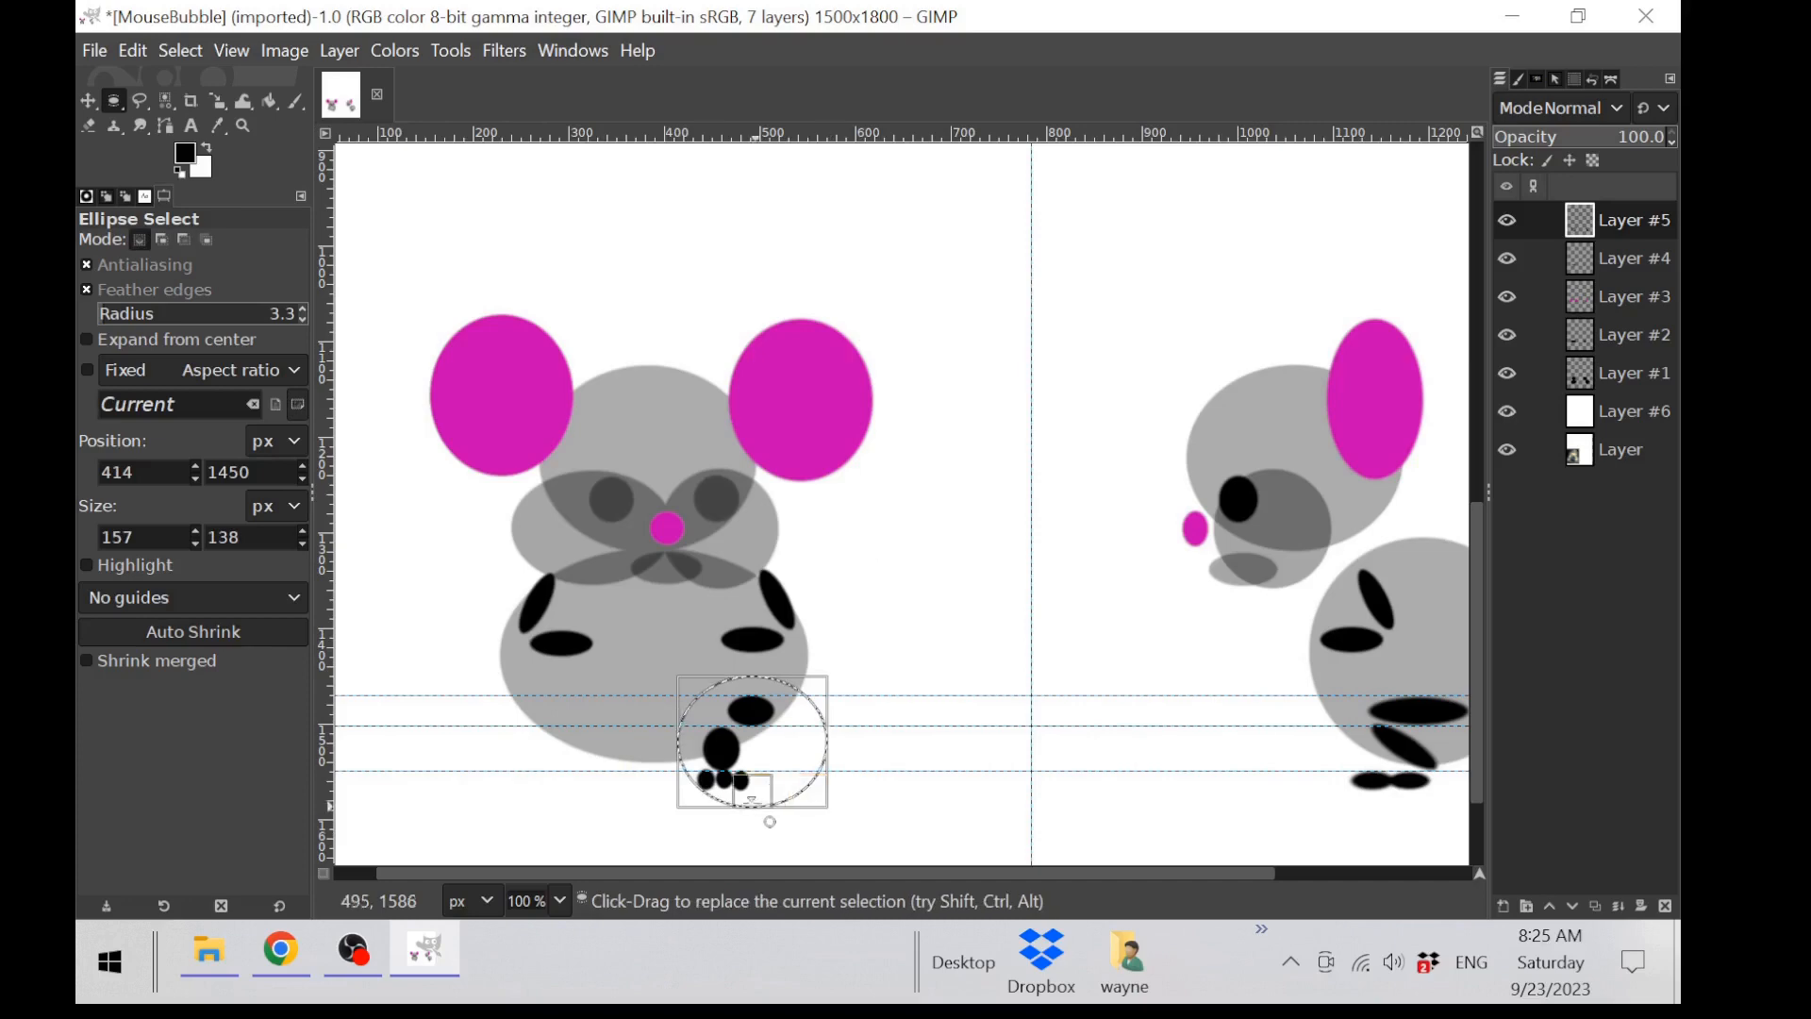
pyautogui.moveTo(698, 745); pyautogui.dragTo(675, 745)
pyautogui.hotkey('ctrl', 'c')
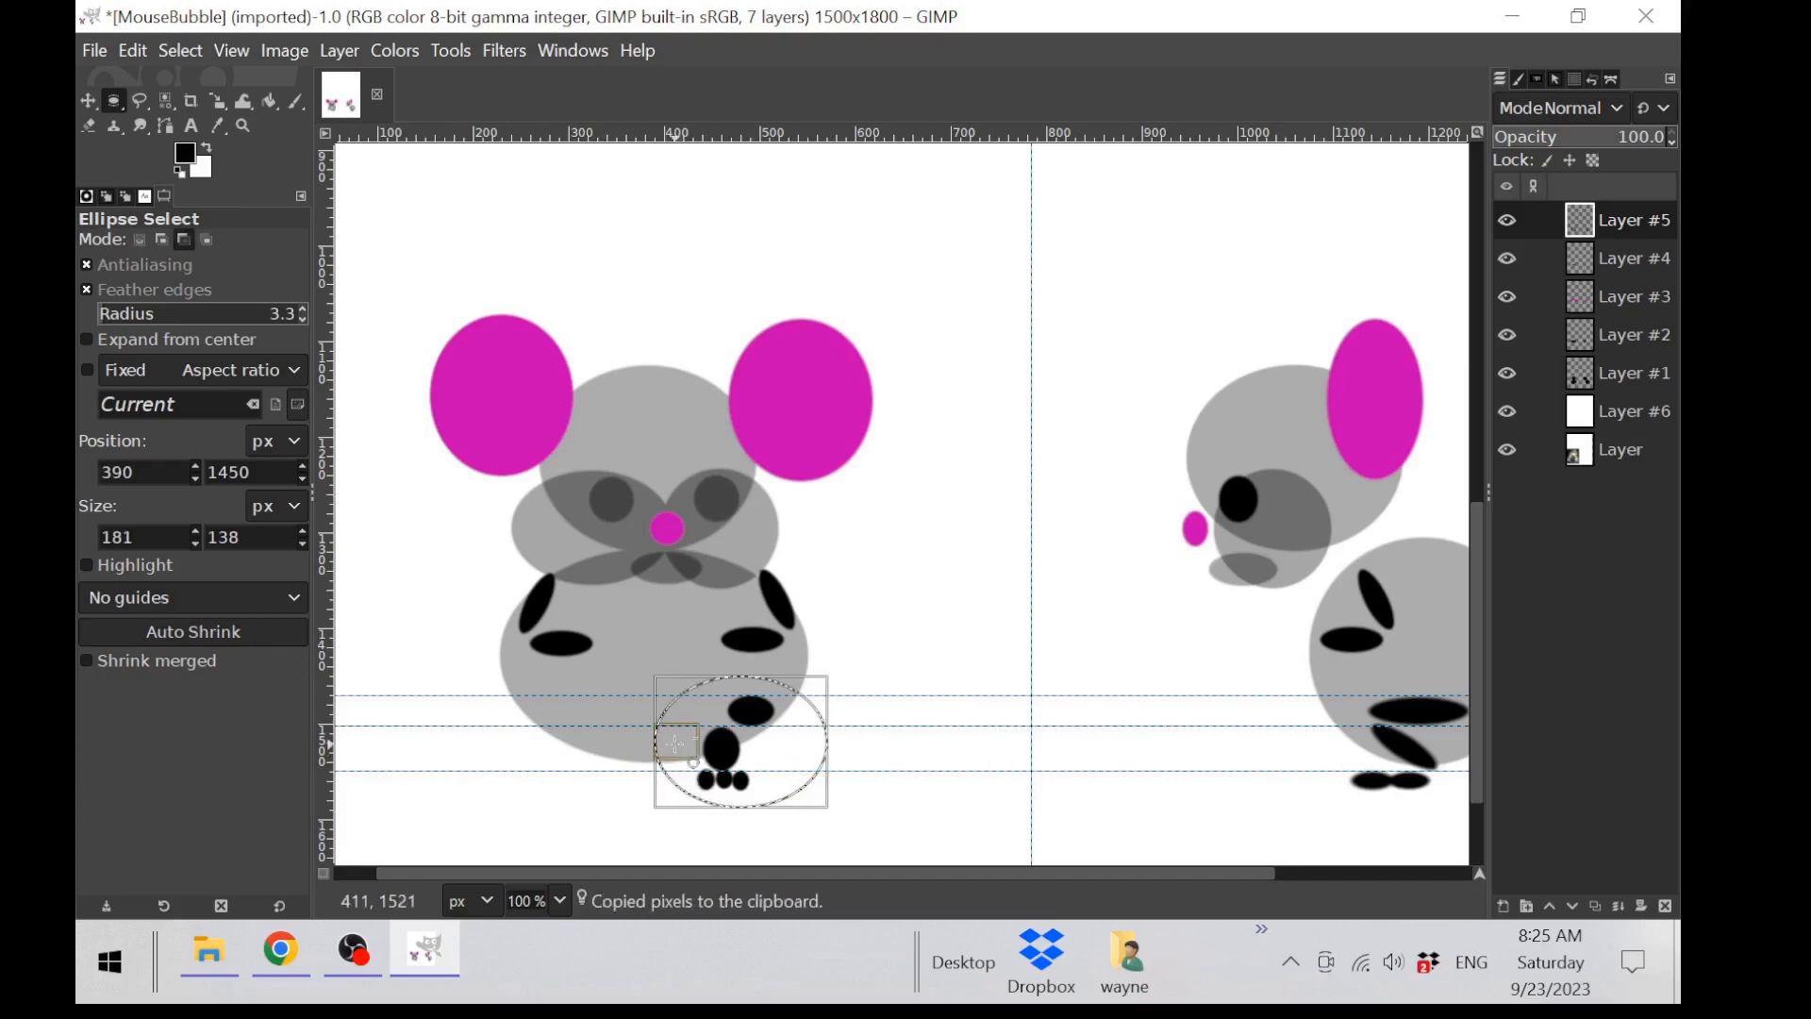
pyautogui.hotkey('ctrl', 'v')
pyautogui.moveTo(736, 753); pyautogui.dragTo(525, 749)
# Step: Flip the pasted leg and foot horizontally, shift them slightly inward and anchor them on Layer #5
pyautogui.click(340, 50)
pyautogui.moveTo(462, 387)
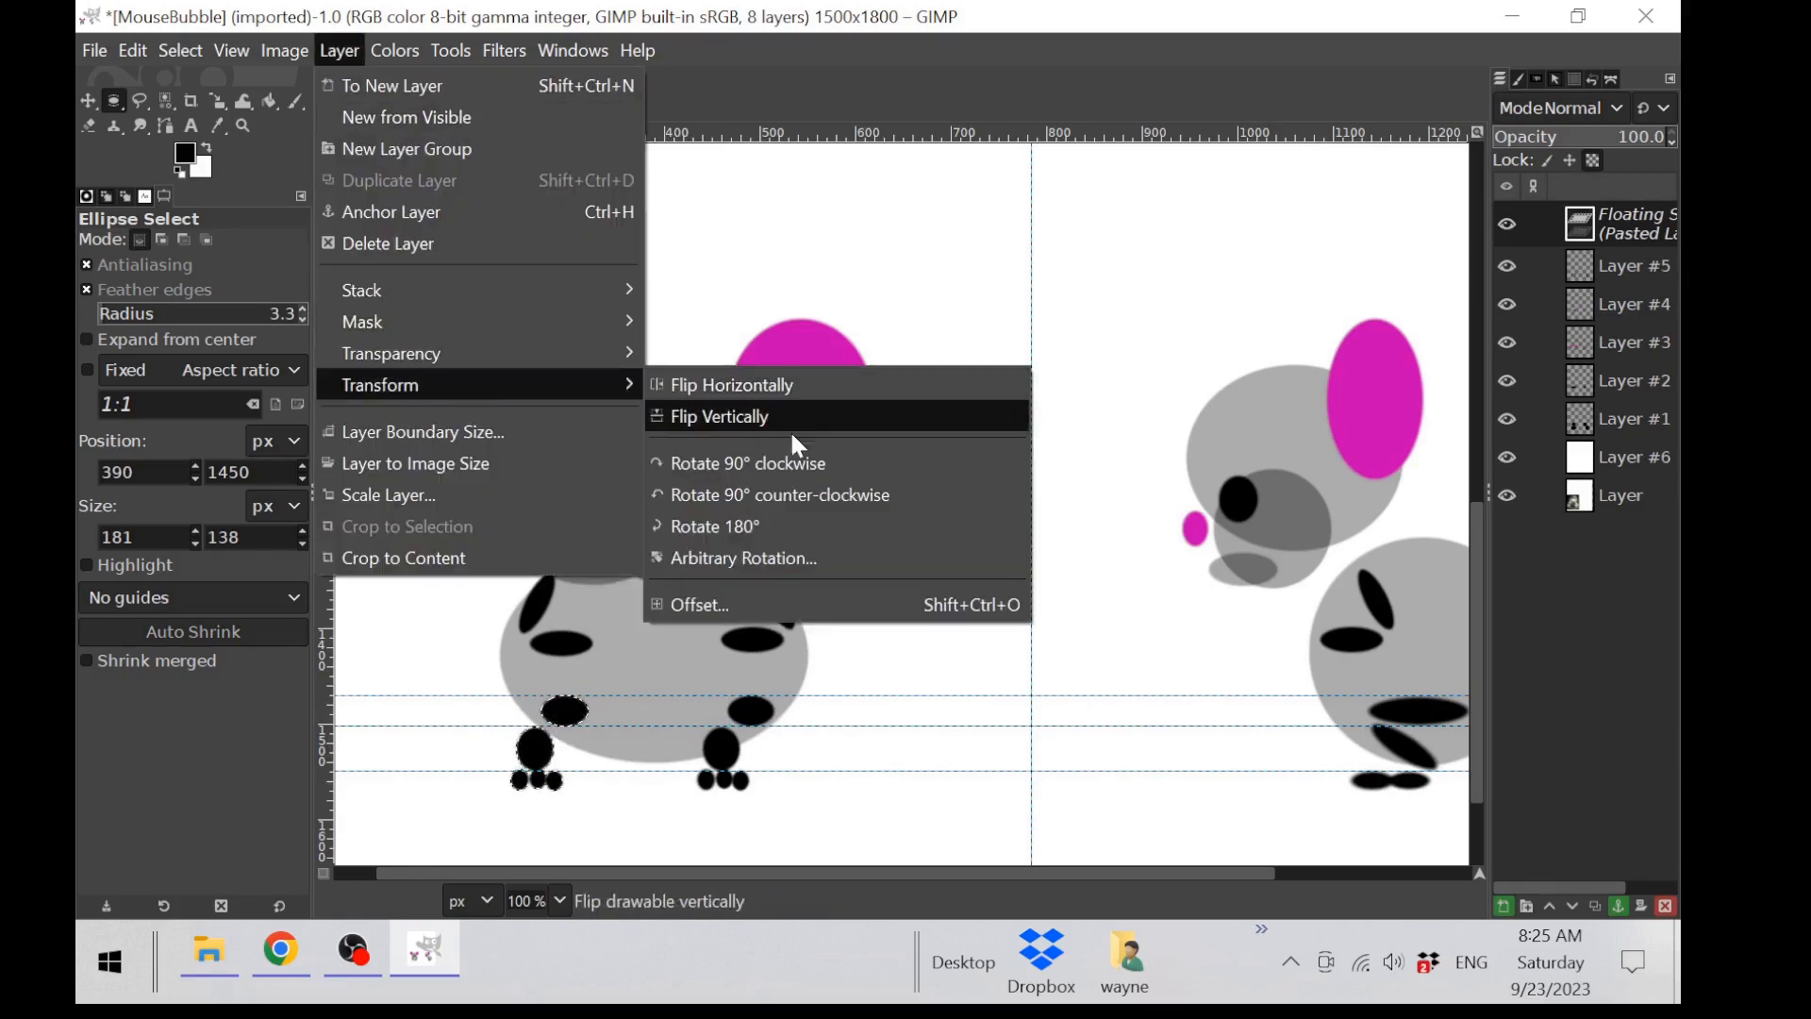
pyautogui.click(753, 379)
pyautogui.moveTo(537, 707); pyautogui.dragTo(551, 709)
pyautogui.click(936, 642)
pyautogui.scroll(-1, 936, 642)
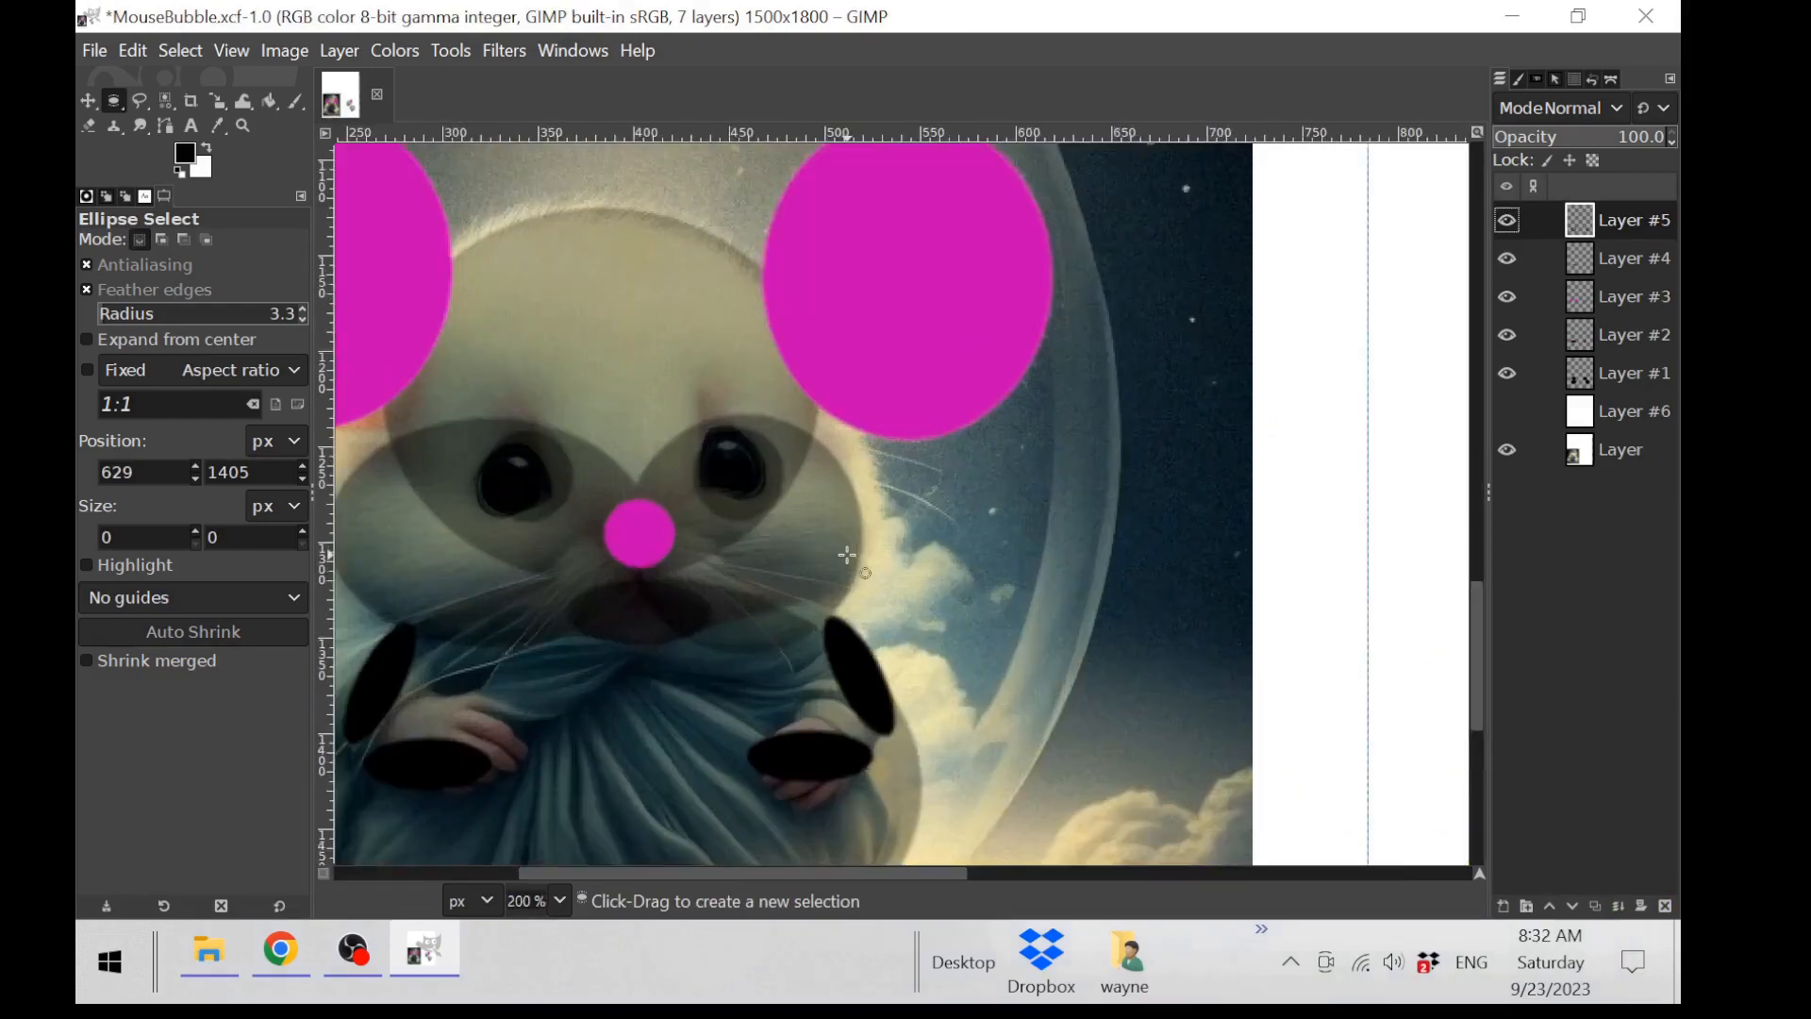
# Step: Examine the mouse's face in the reference image, toggling individual layers to identify which ellipses each one holds
pyautogui.scroll(2, 847, 555)
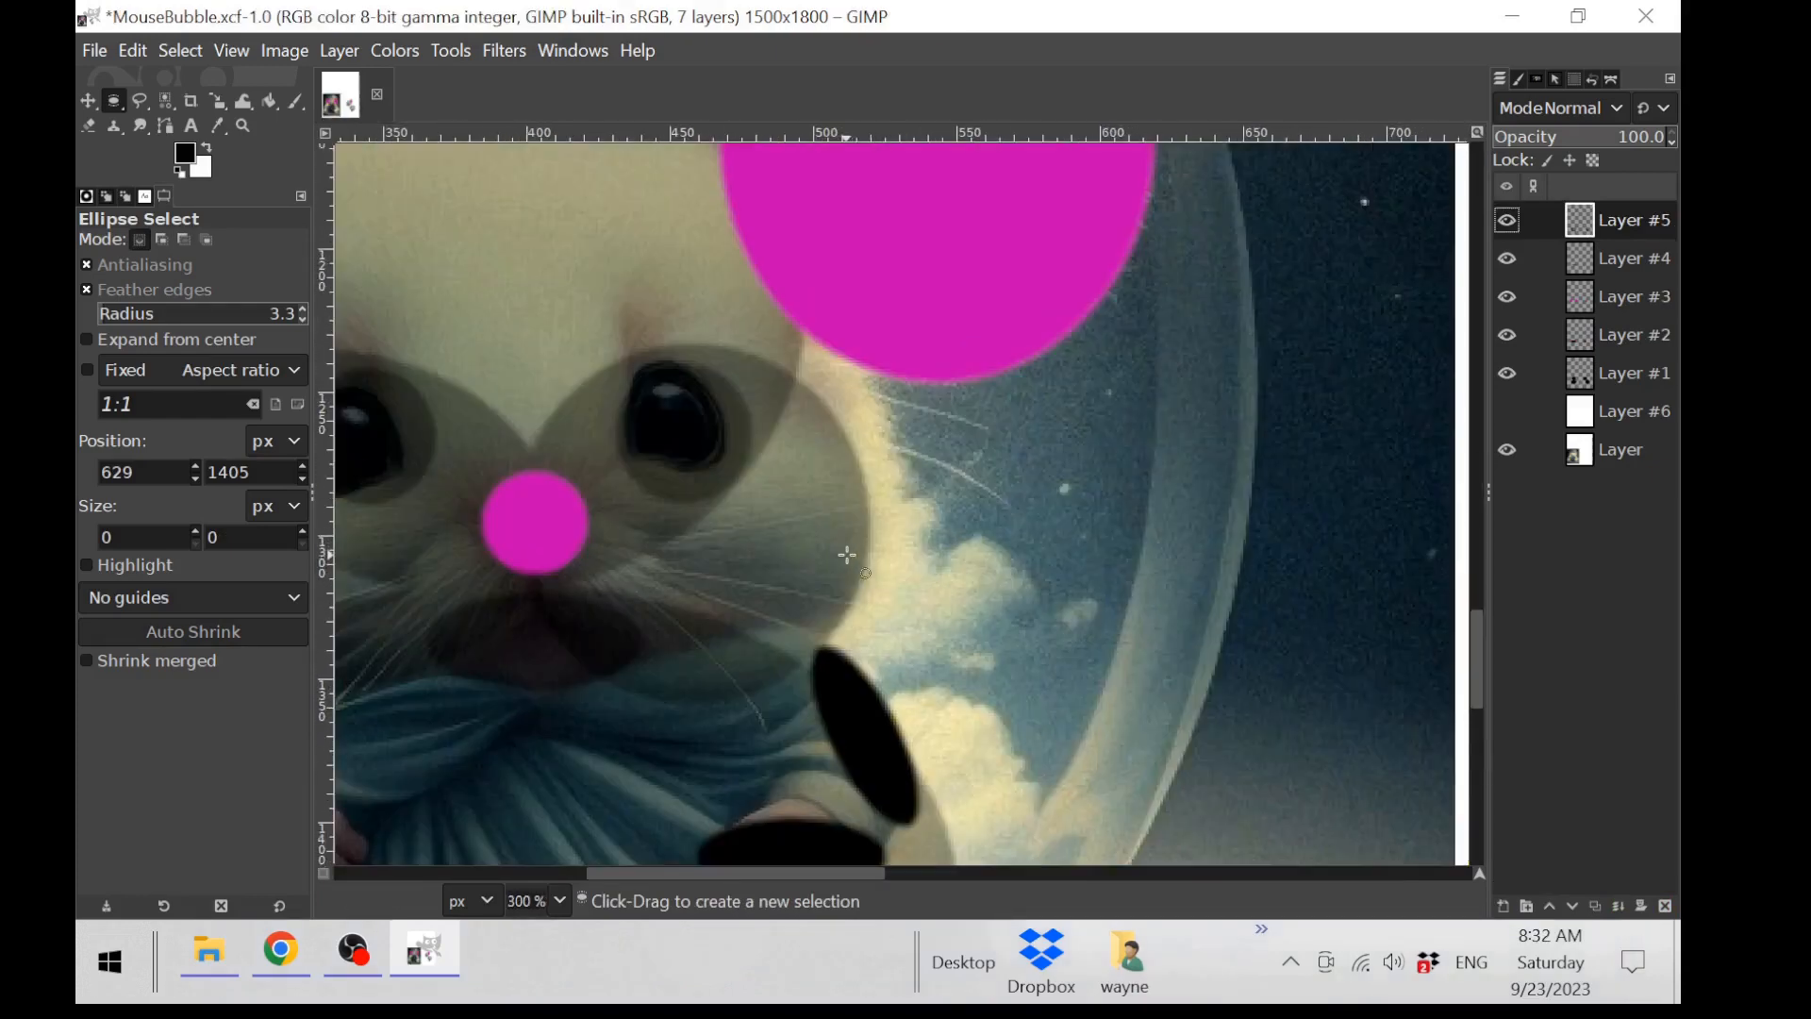
pyautogui.moveTo(795, 874); pyautogui.dragTo(716, 874)
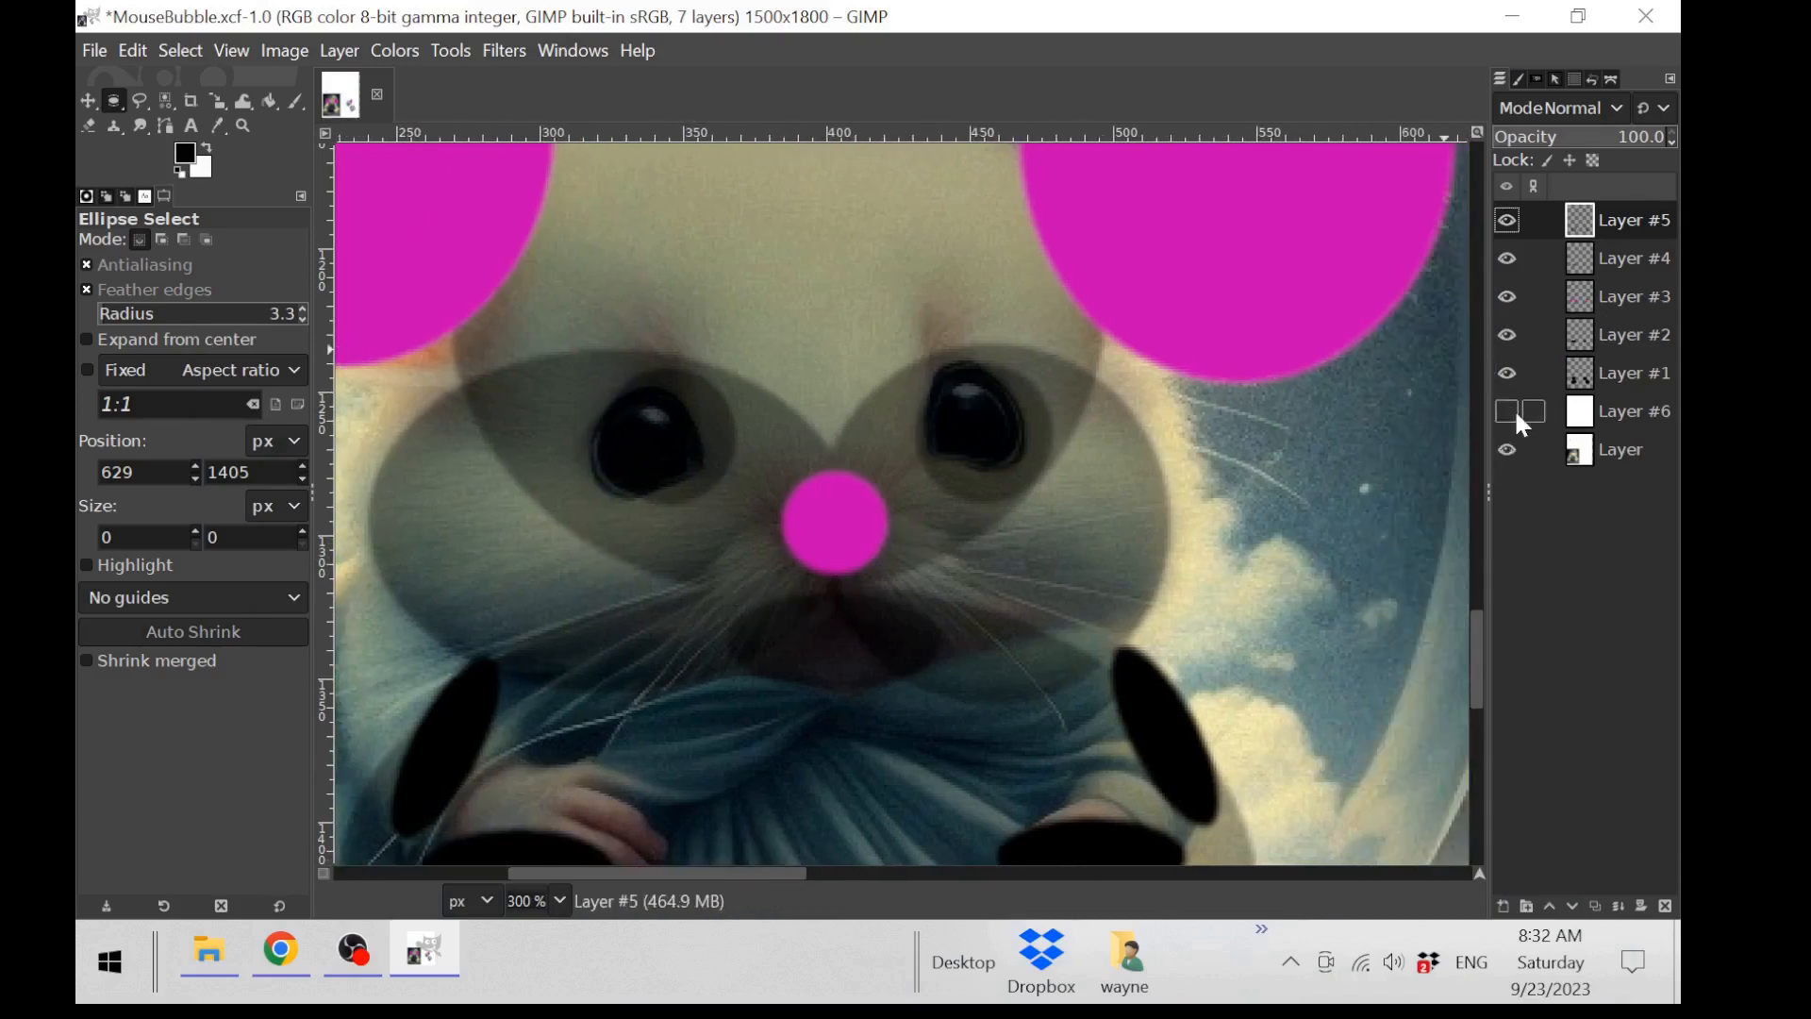
pyautogui.click(1508, 451)
pyautogui.click(1507, 451)
pyautogui.click(1510, 335)
pyautogui.click(1510, 334)
pyautogui.click(1510, 297)
pyautogui.click(1509, 297)
pyautogui.click(1509, 260)
pyautogui.click(1510, 260)
pyautogui.click(1508, 373)
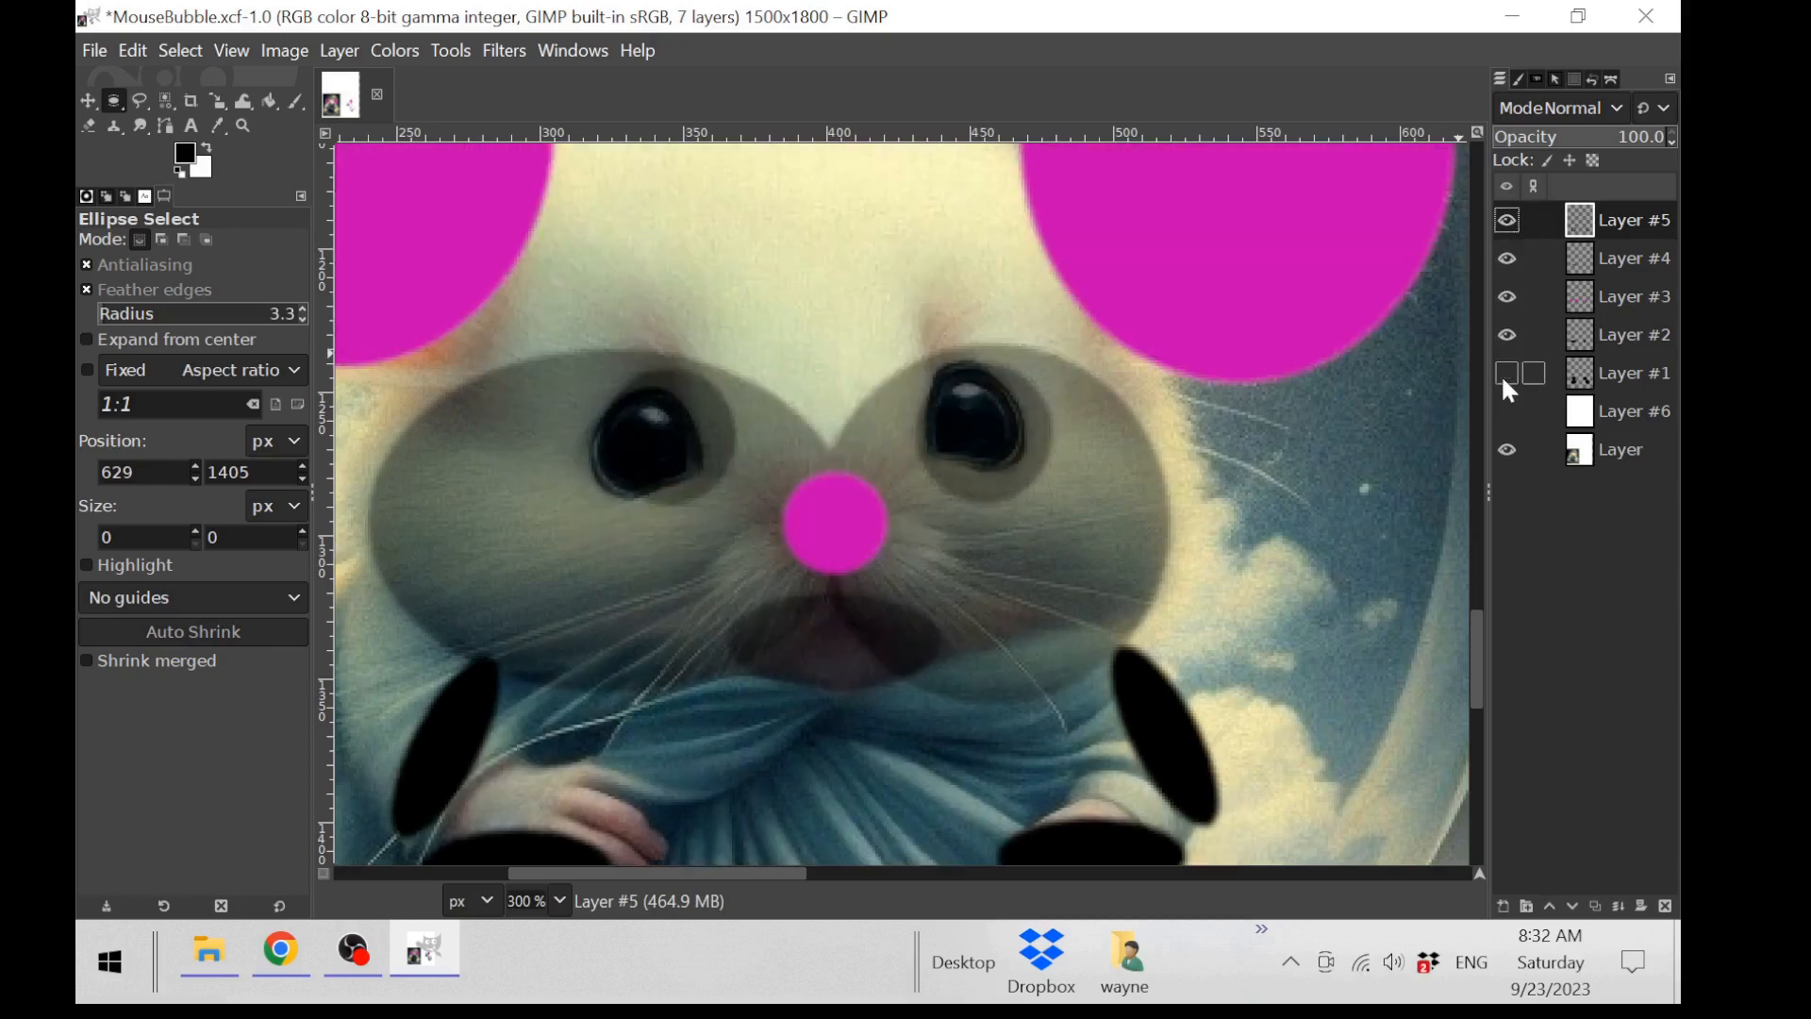
pyautogui.click(1508, 373)
pyautogui.click(1507, 219)
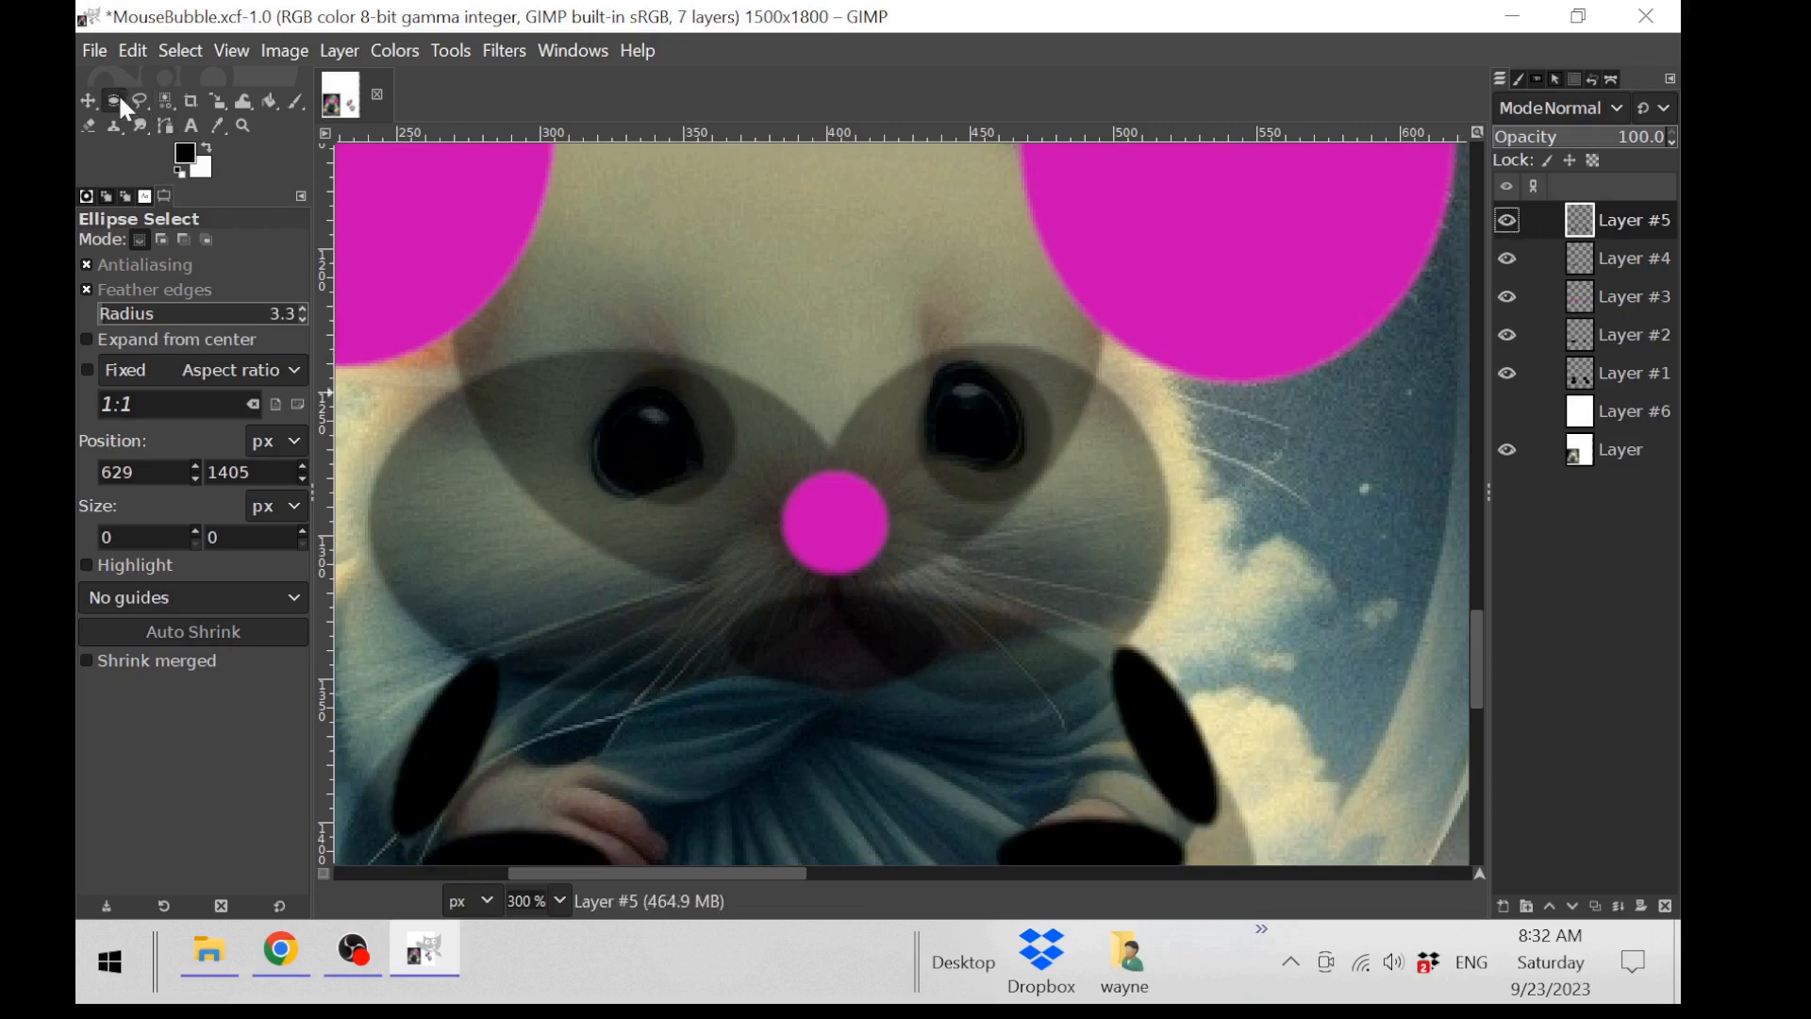
# Step: Create a black-filled ellipse about 52 × 39 px on Layer #5 over one half of the muzzle below the nose
pyautogui.moveTo(844, 522); pyautogui.dragTo(986, 622)
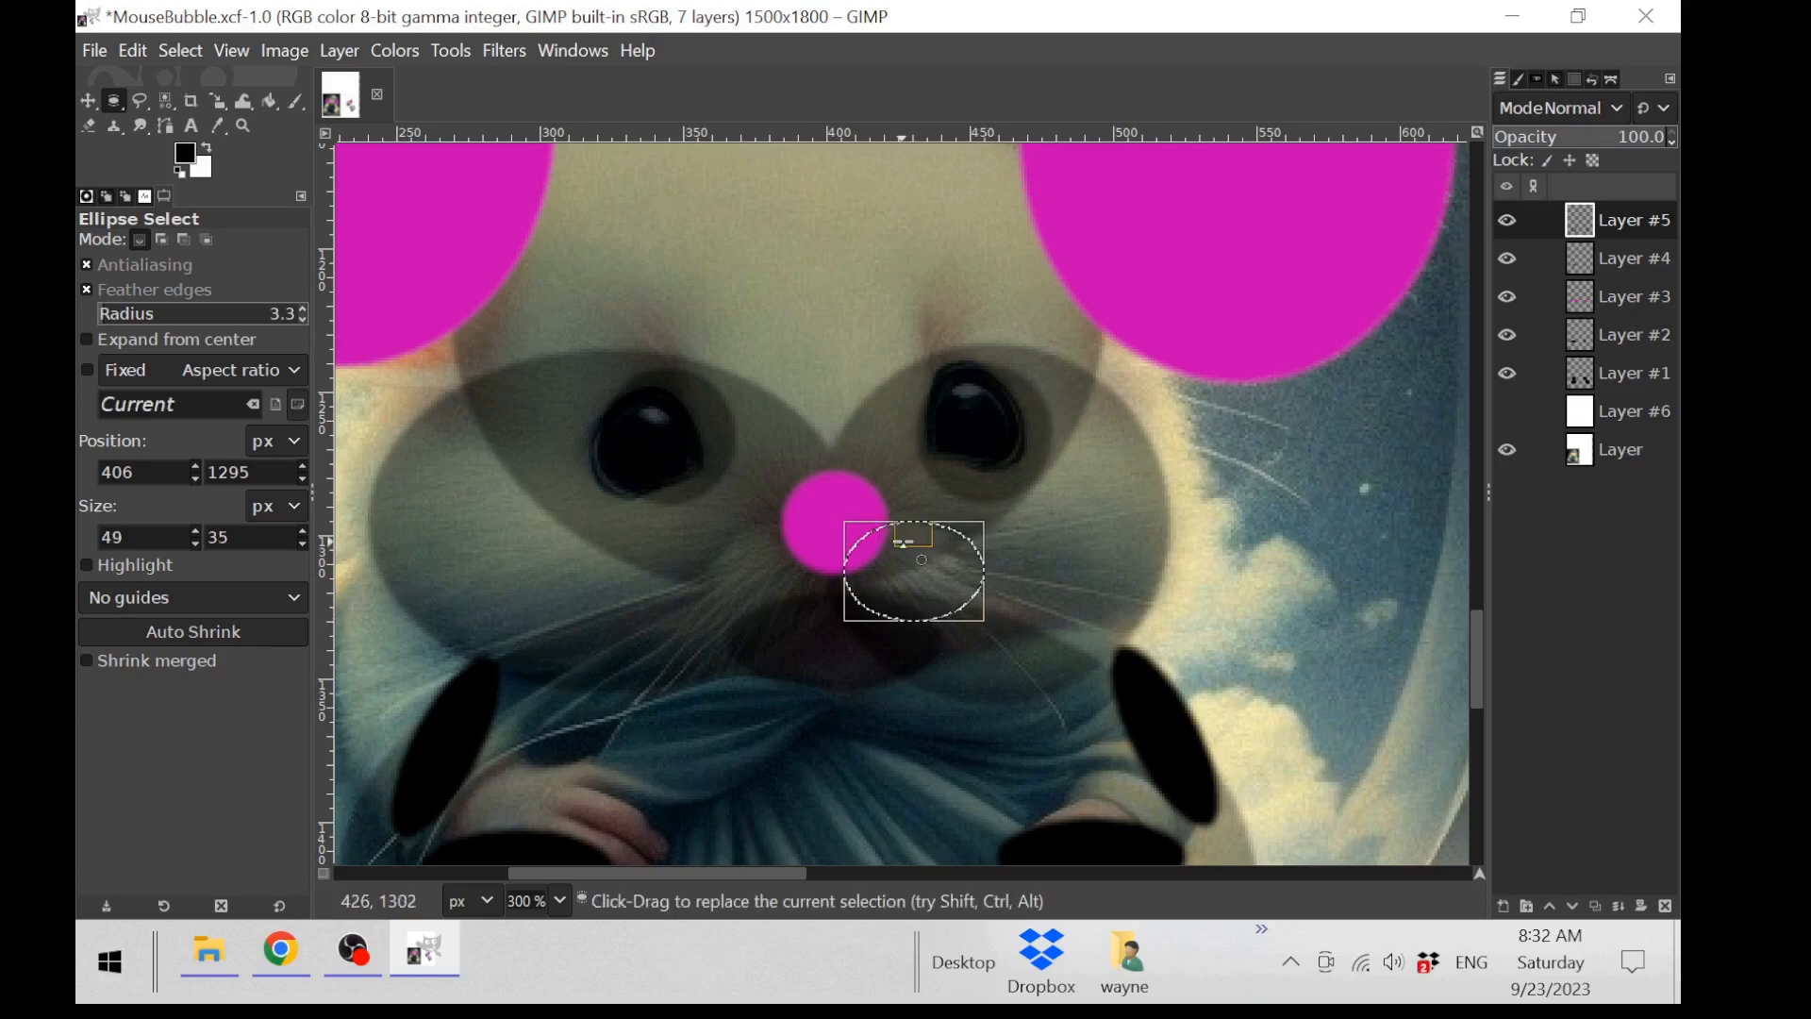
pyautogui.moveTo(912, 539); pyautogui.dragTo(854, 563)
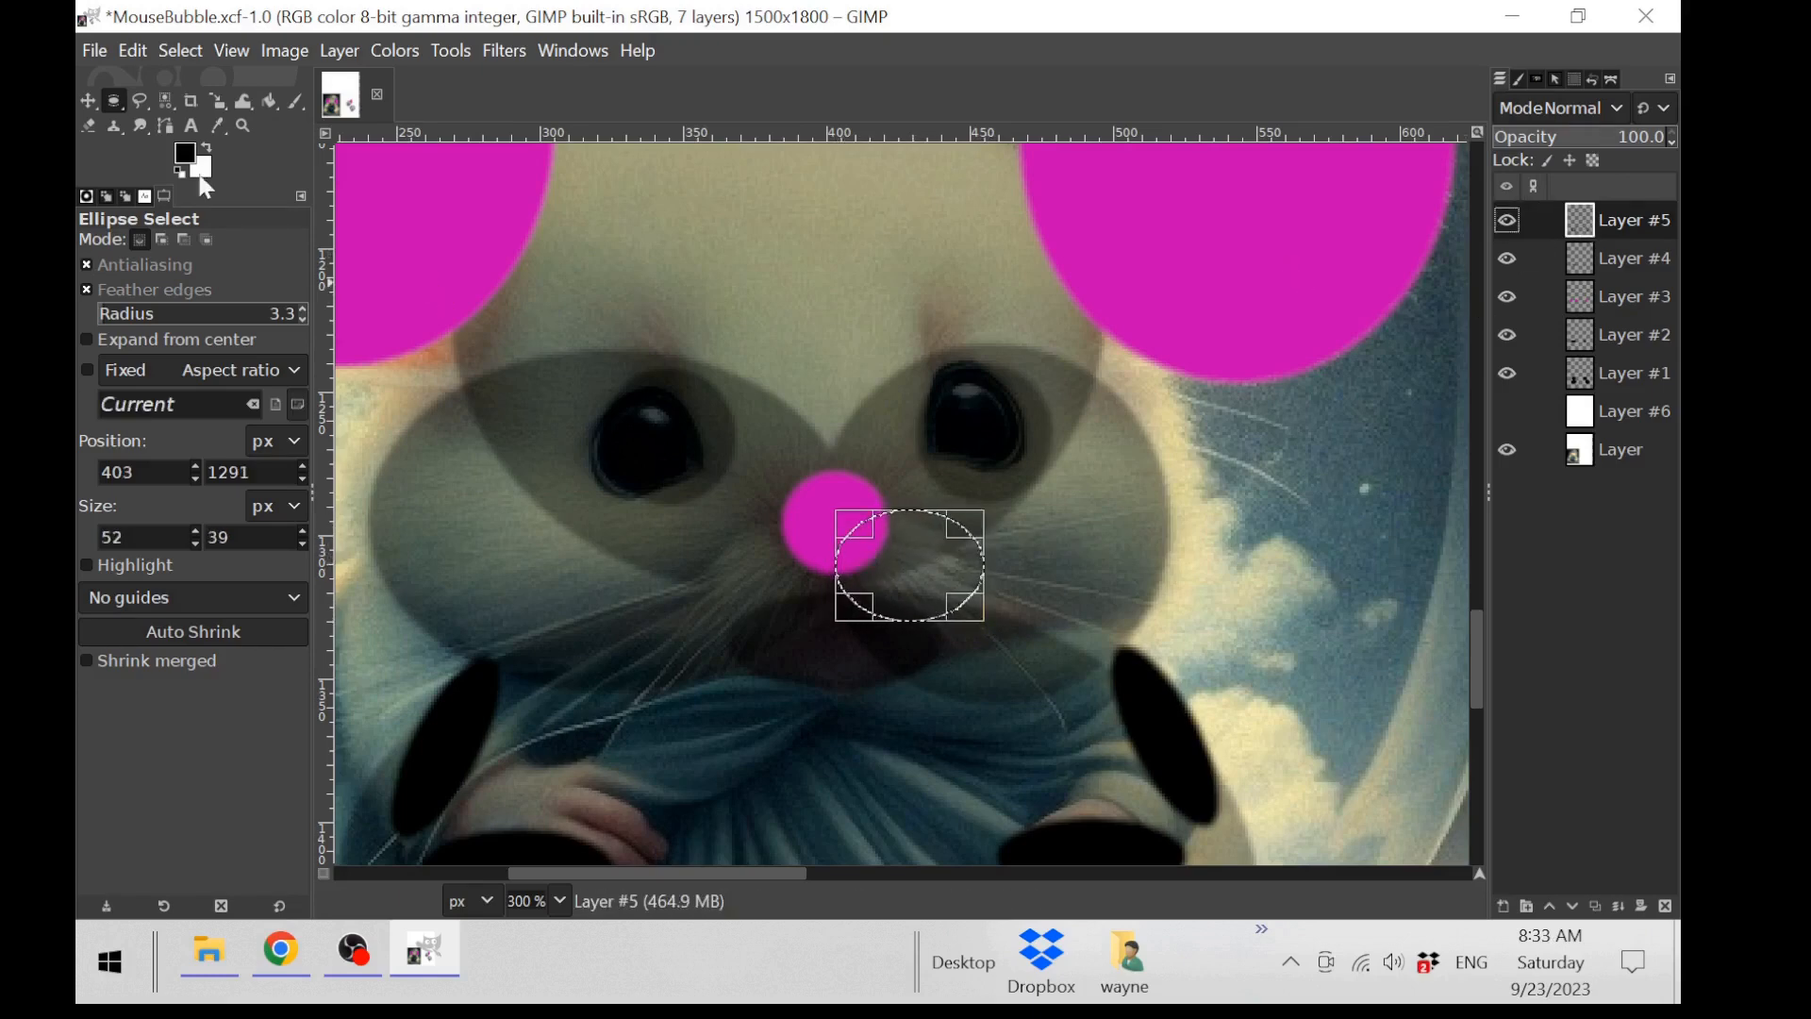
pyautogui.moveTo(188, 157); pyautogui.dragTo(925, 554)
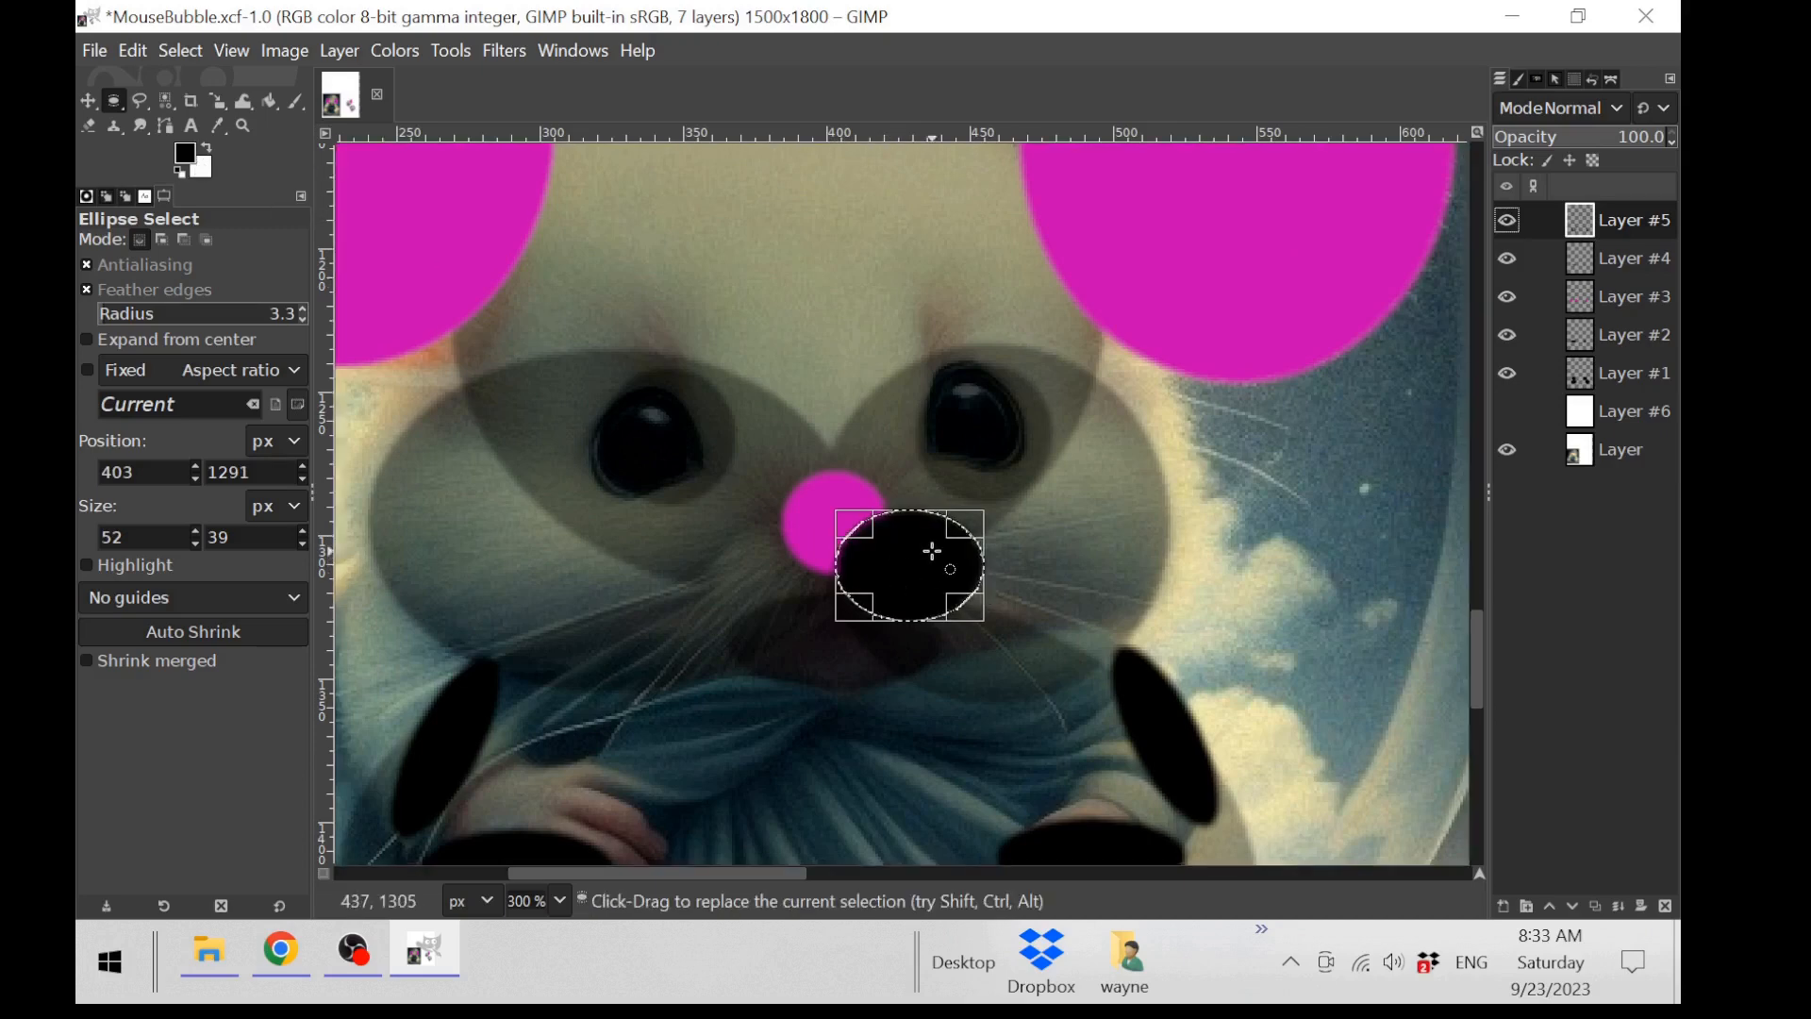
# Step: Copy and paste the muzzle ellipse, place the copy on the other side of the nose and anchor it
pyautogui.hotkey('ctrl', 'c')
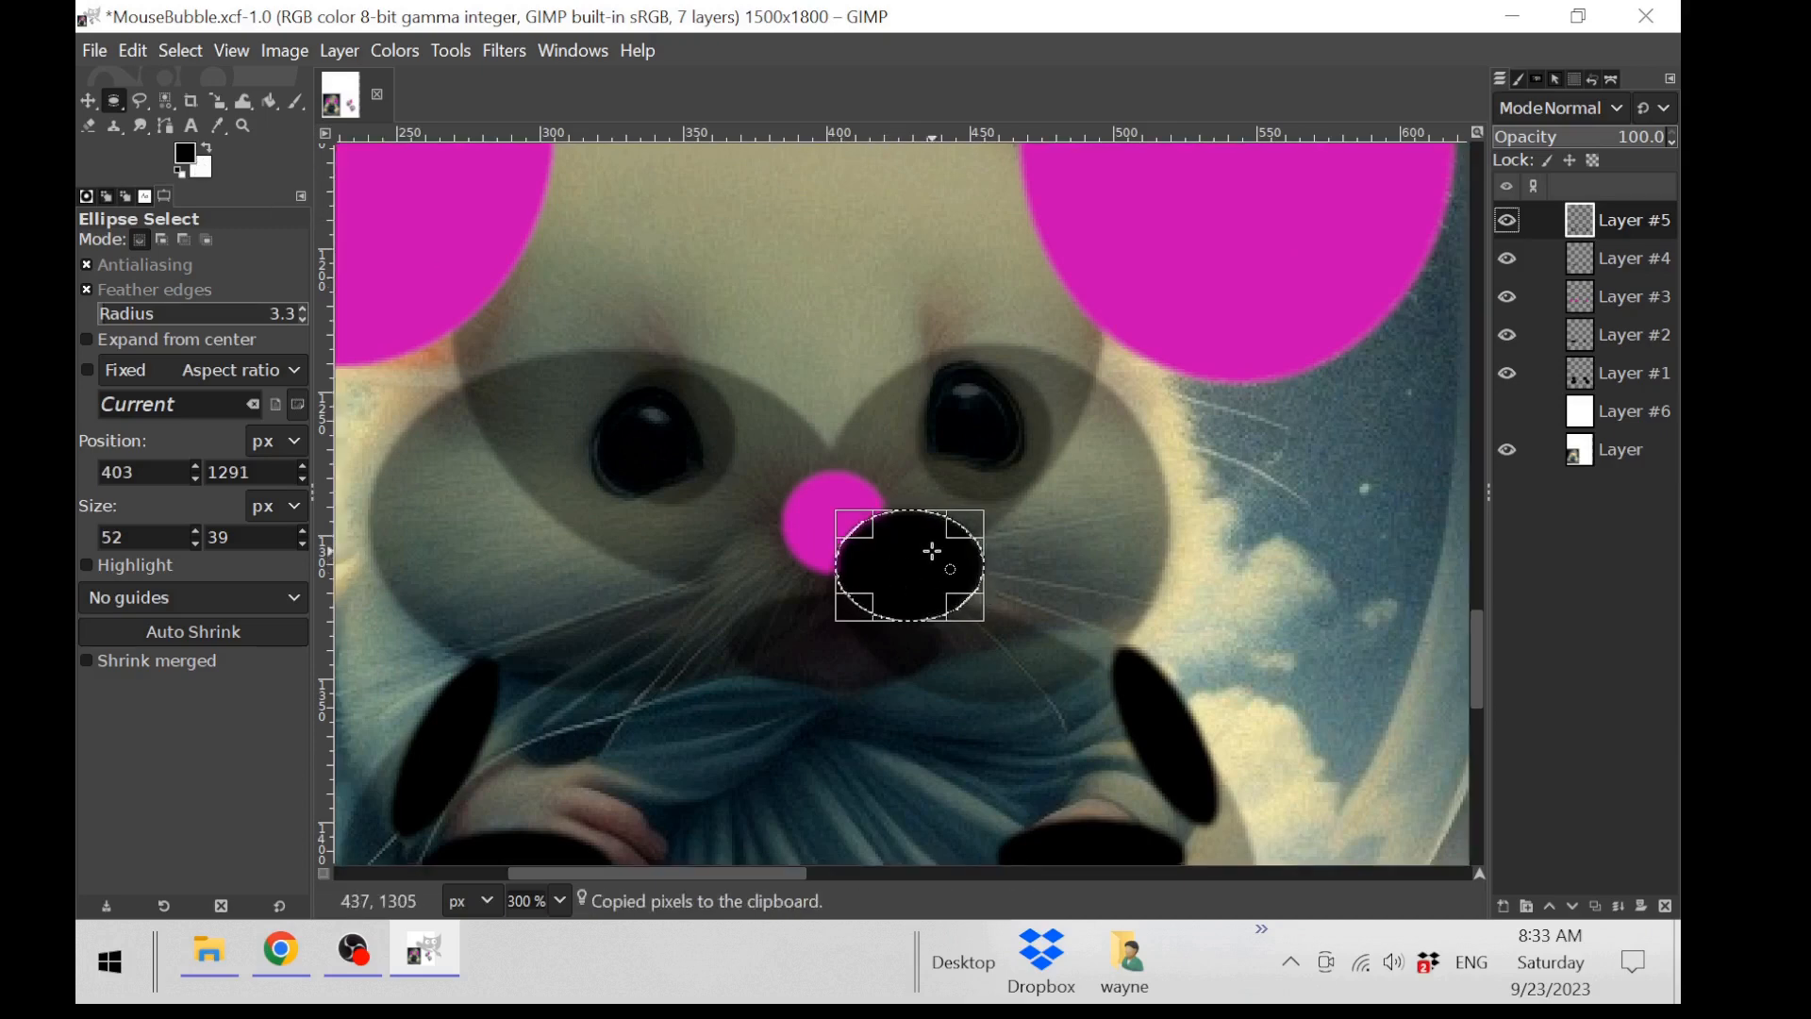
pyautogui.hotkey('ctrl', 'v')
pyautogui.moveTo(958, 541); pyautogui.dragTo(760, 578)
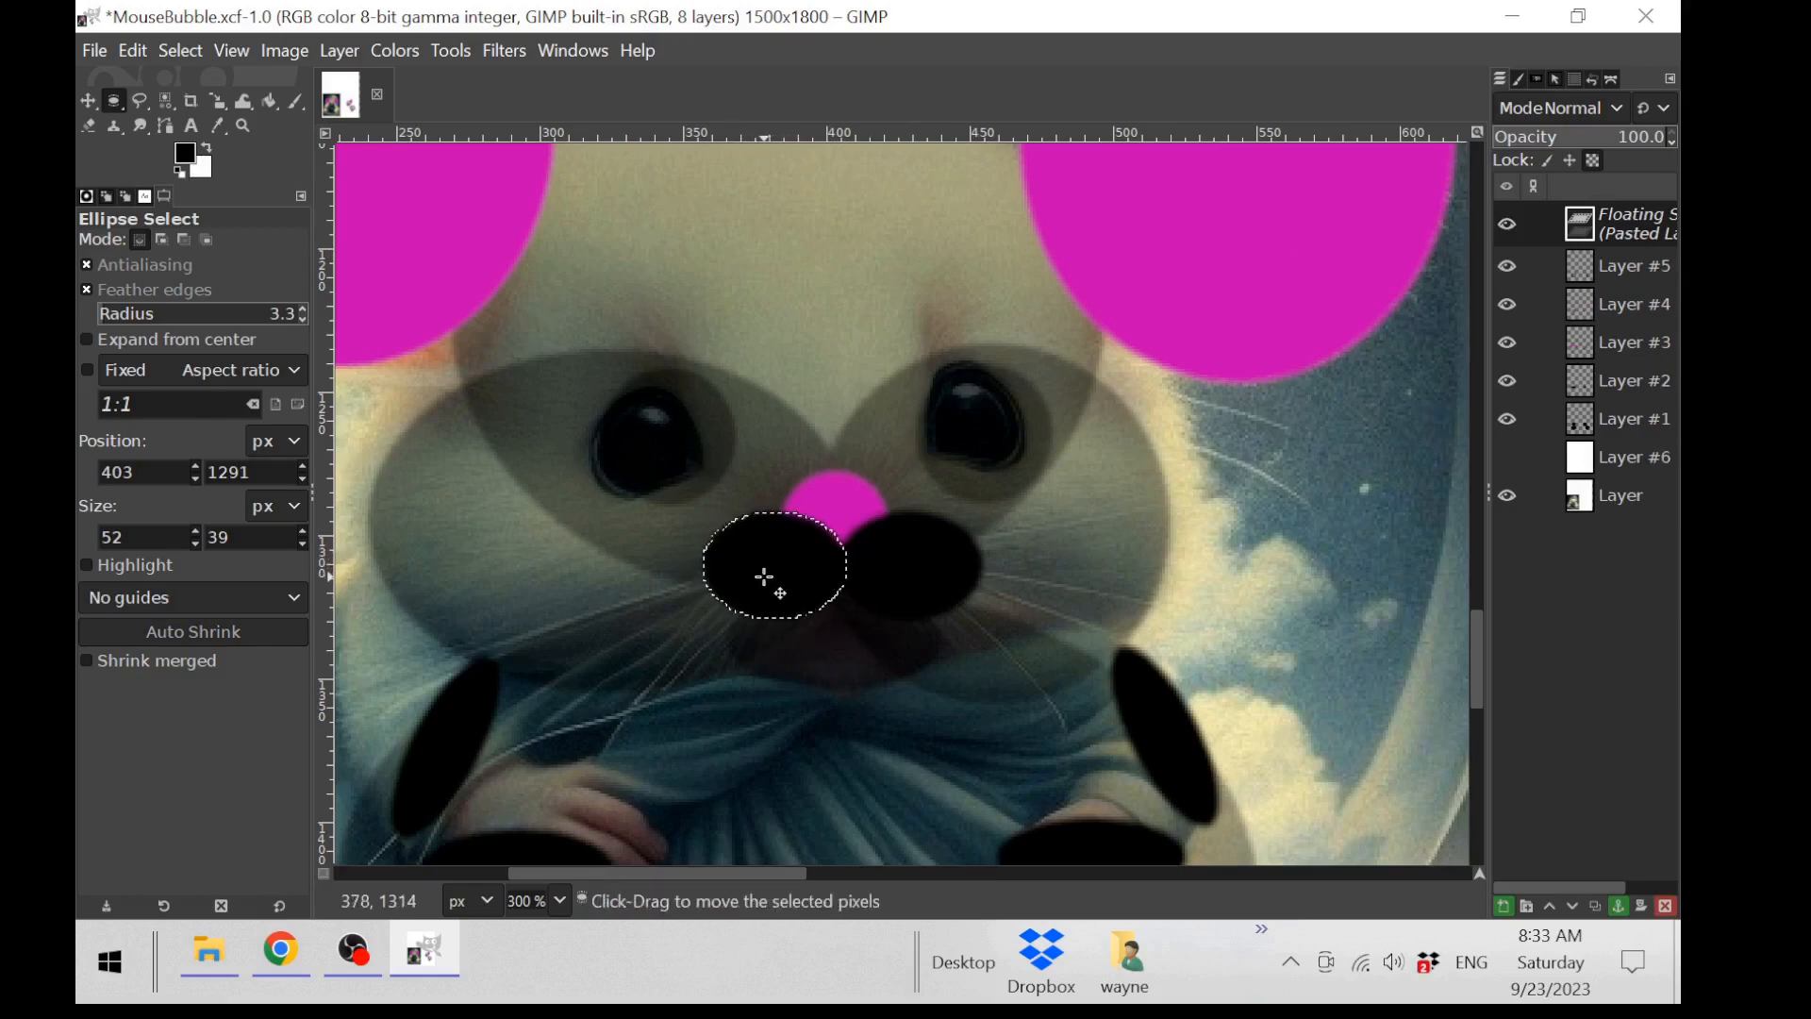
pyautogui.click(471, 294)
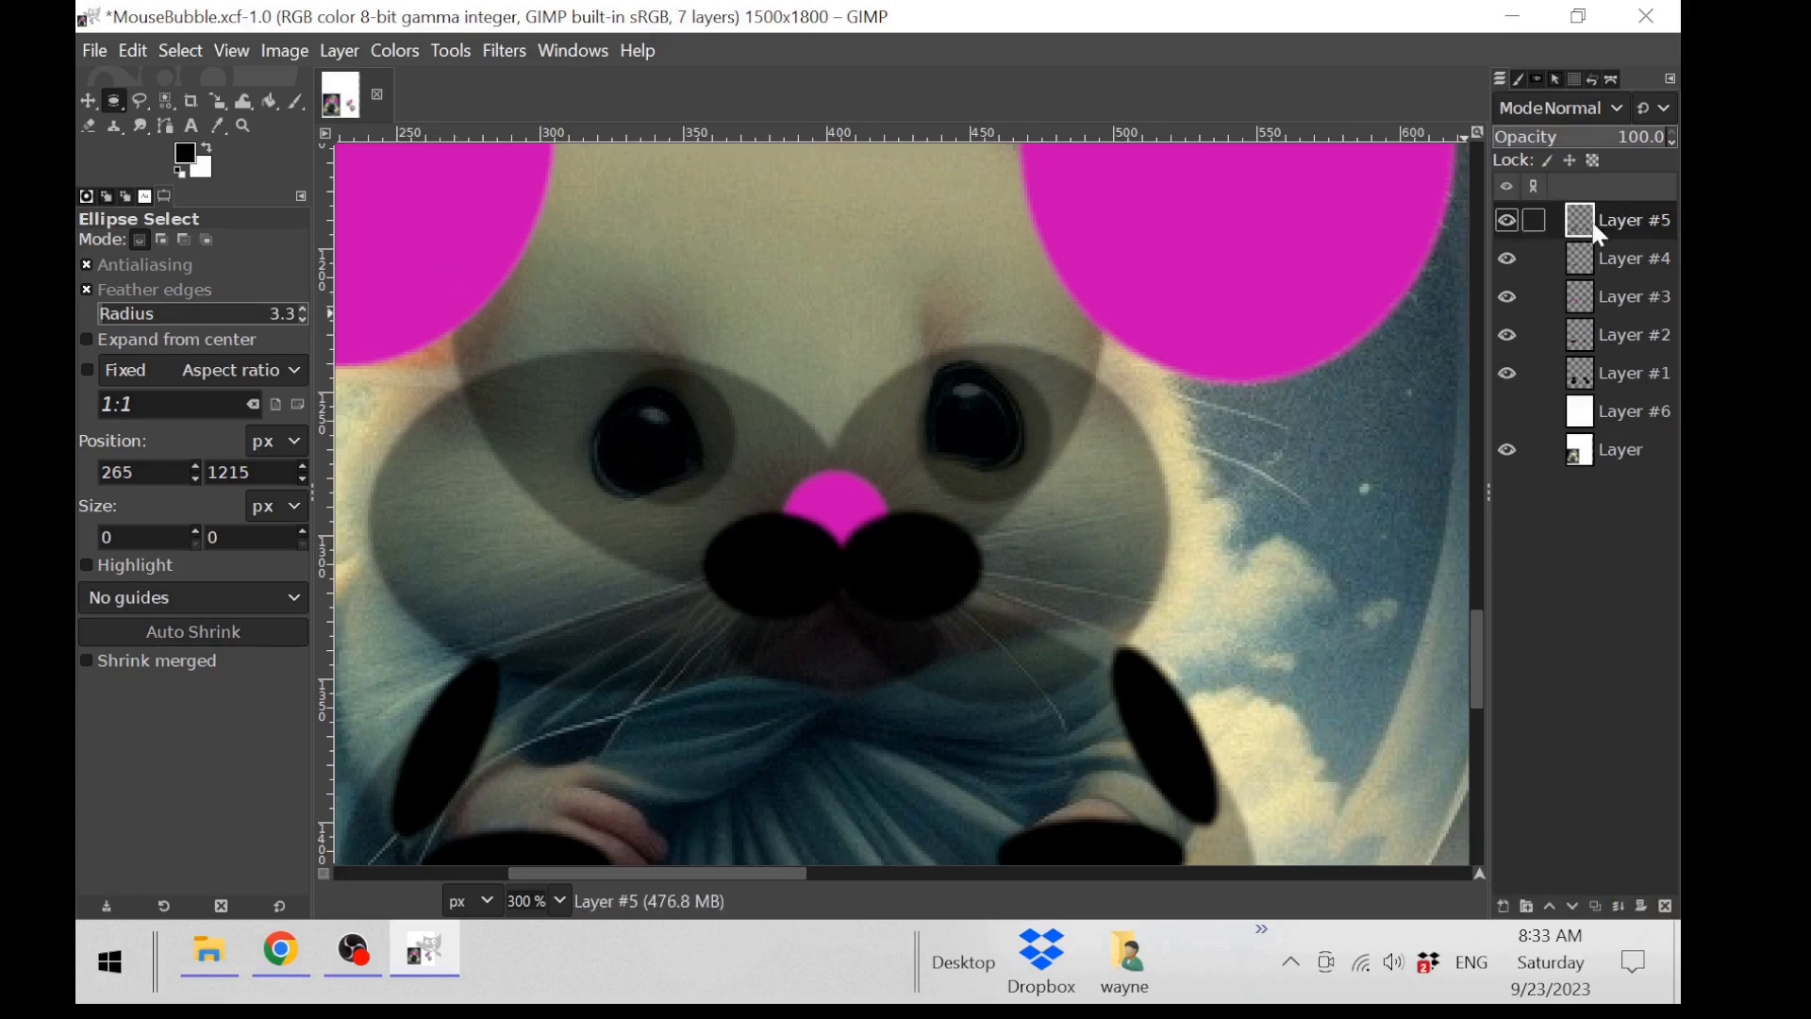
# Step: Lower the opacity of Layer #5 to about 56.6
pyautogui.click(1658, 111)
pyautogui.click(1645, 135)
pyautogui.moveTo(1645, 138); pyautogui.dragTo(1599, 140)
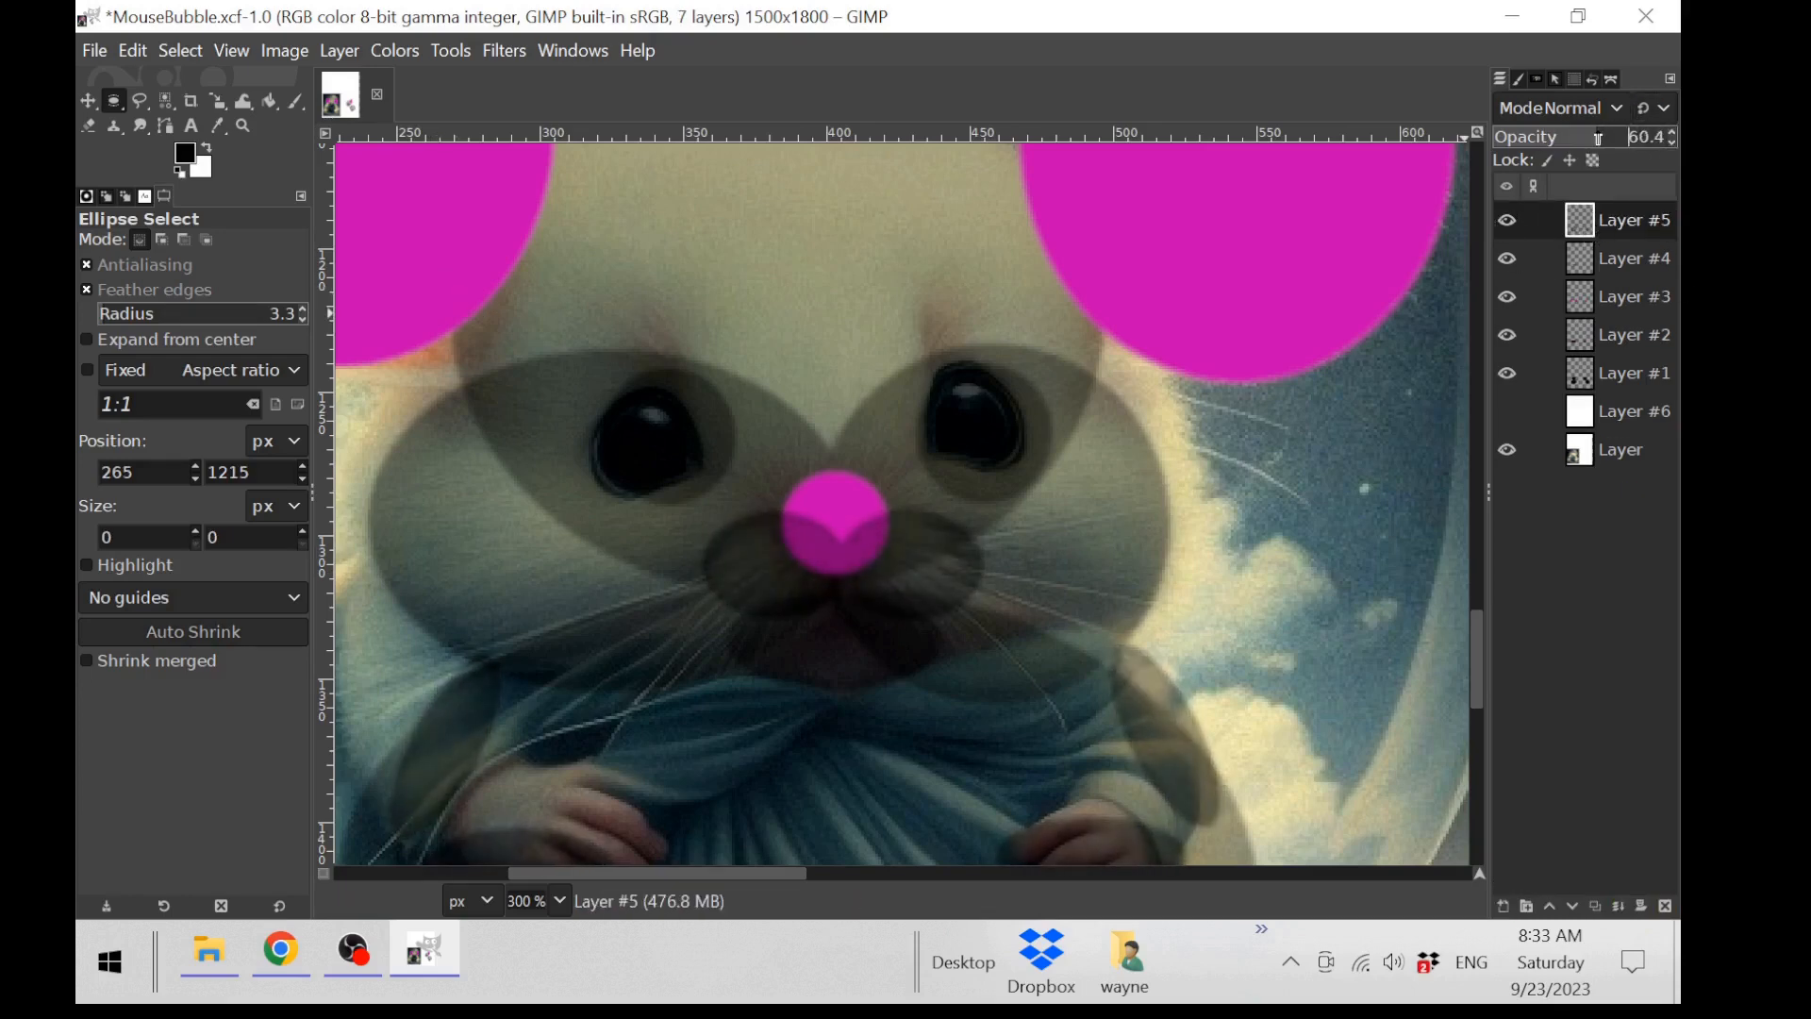
# Step: Move two horizontal guides to the upper and lower edges of the front-view muzzle ellipses
pyautogui.moveTo(796, 874); pyautogui.dragTo(832, 880)
pyautogui.scroll(-2, 932, 540)
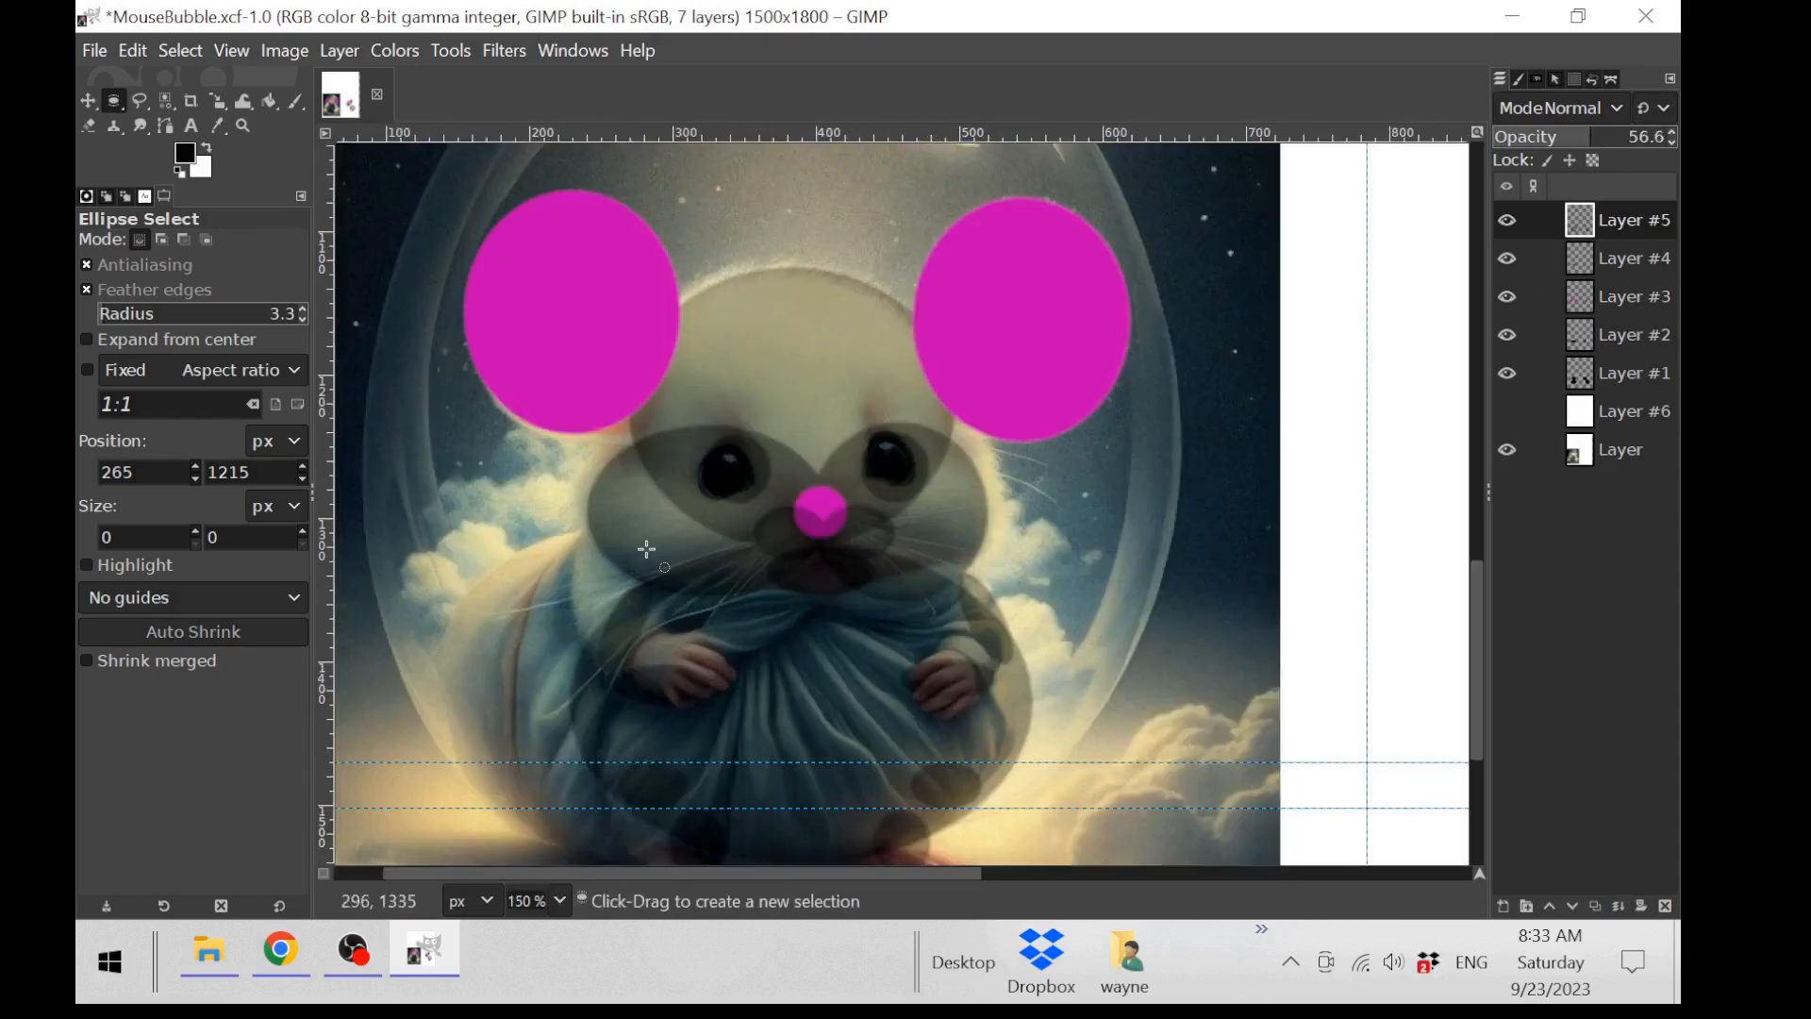
pyautogui.press('m')
pyautogui.moveTo(814, 760); pyautogui.dragTo(971, 507)
pyautogui.moveTo(873, 808); pyautogui.dragTo(1014, 564)
pyautogui.scroll(4, 873, 634)
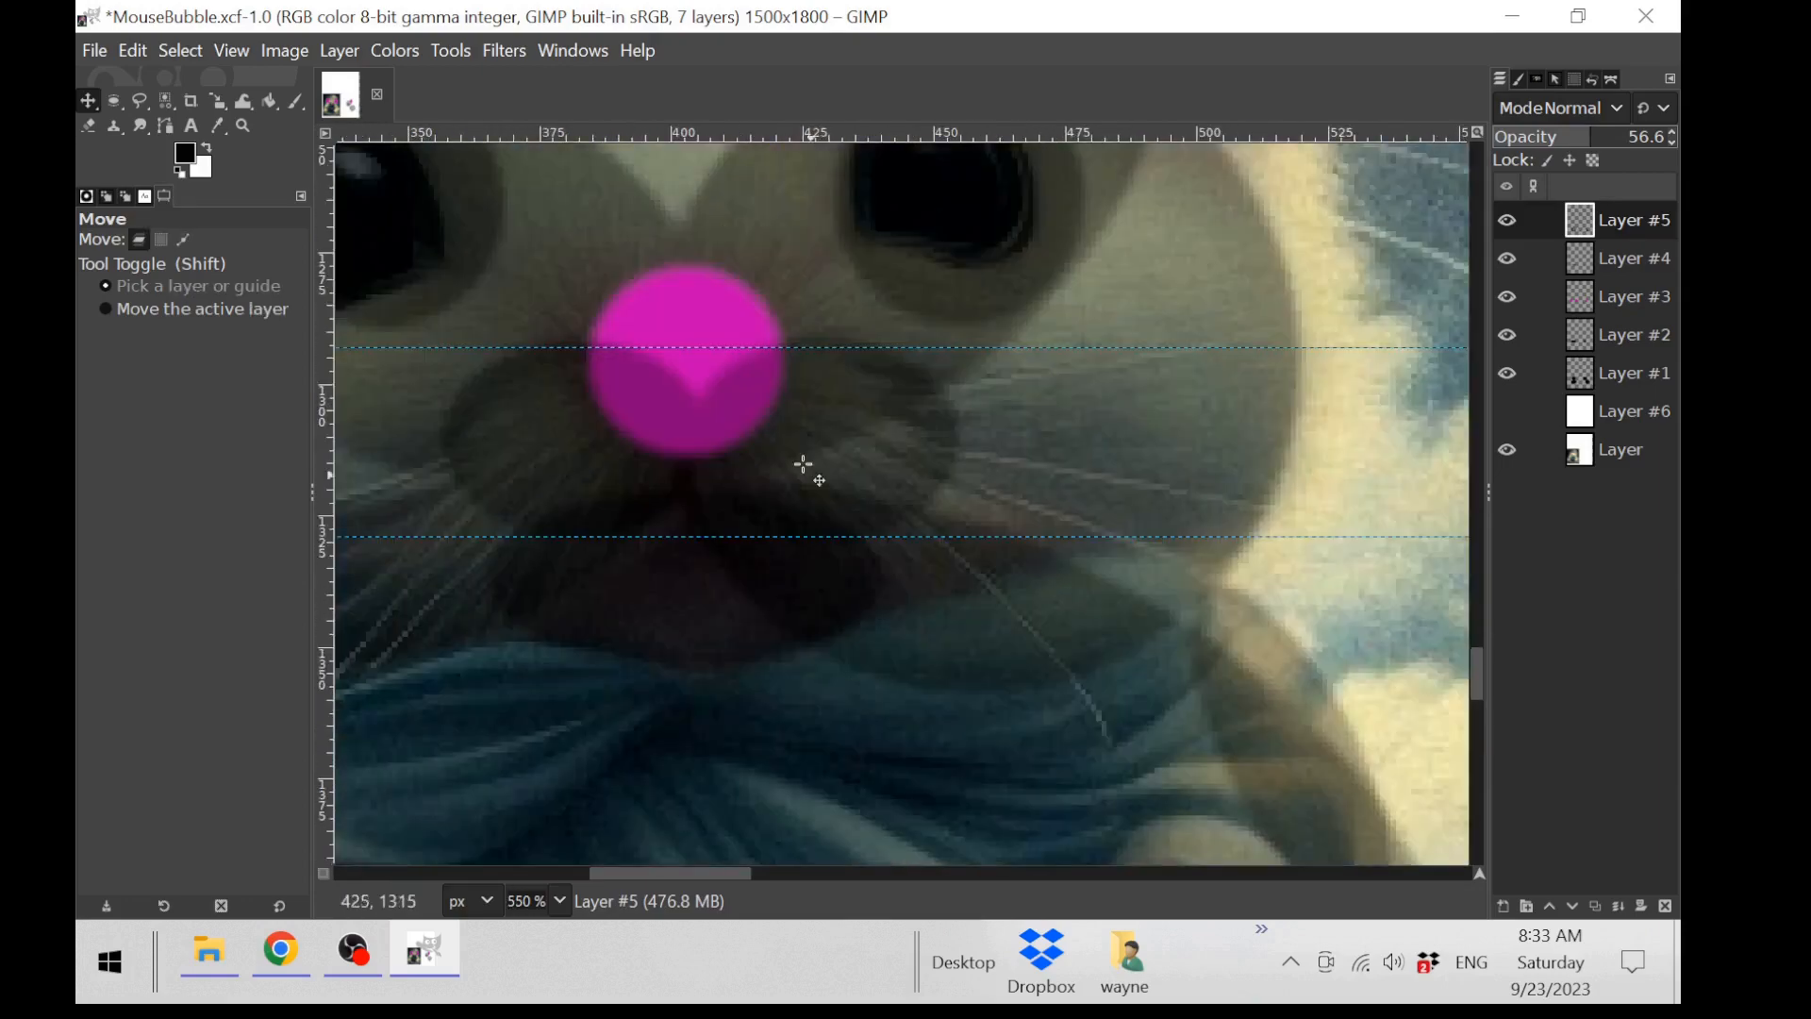
pyautogui.moveTo(821, 348); pyautogui.dragTo(870, 332)
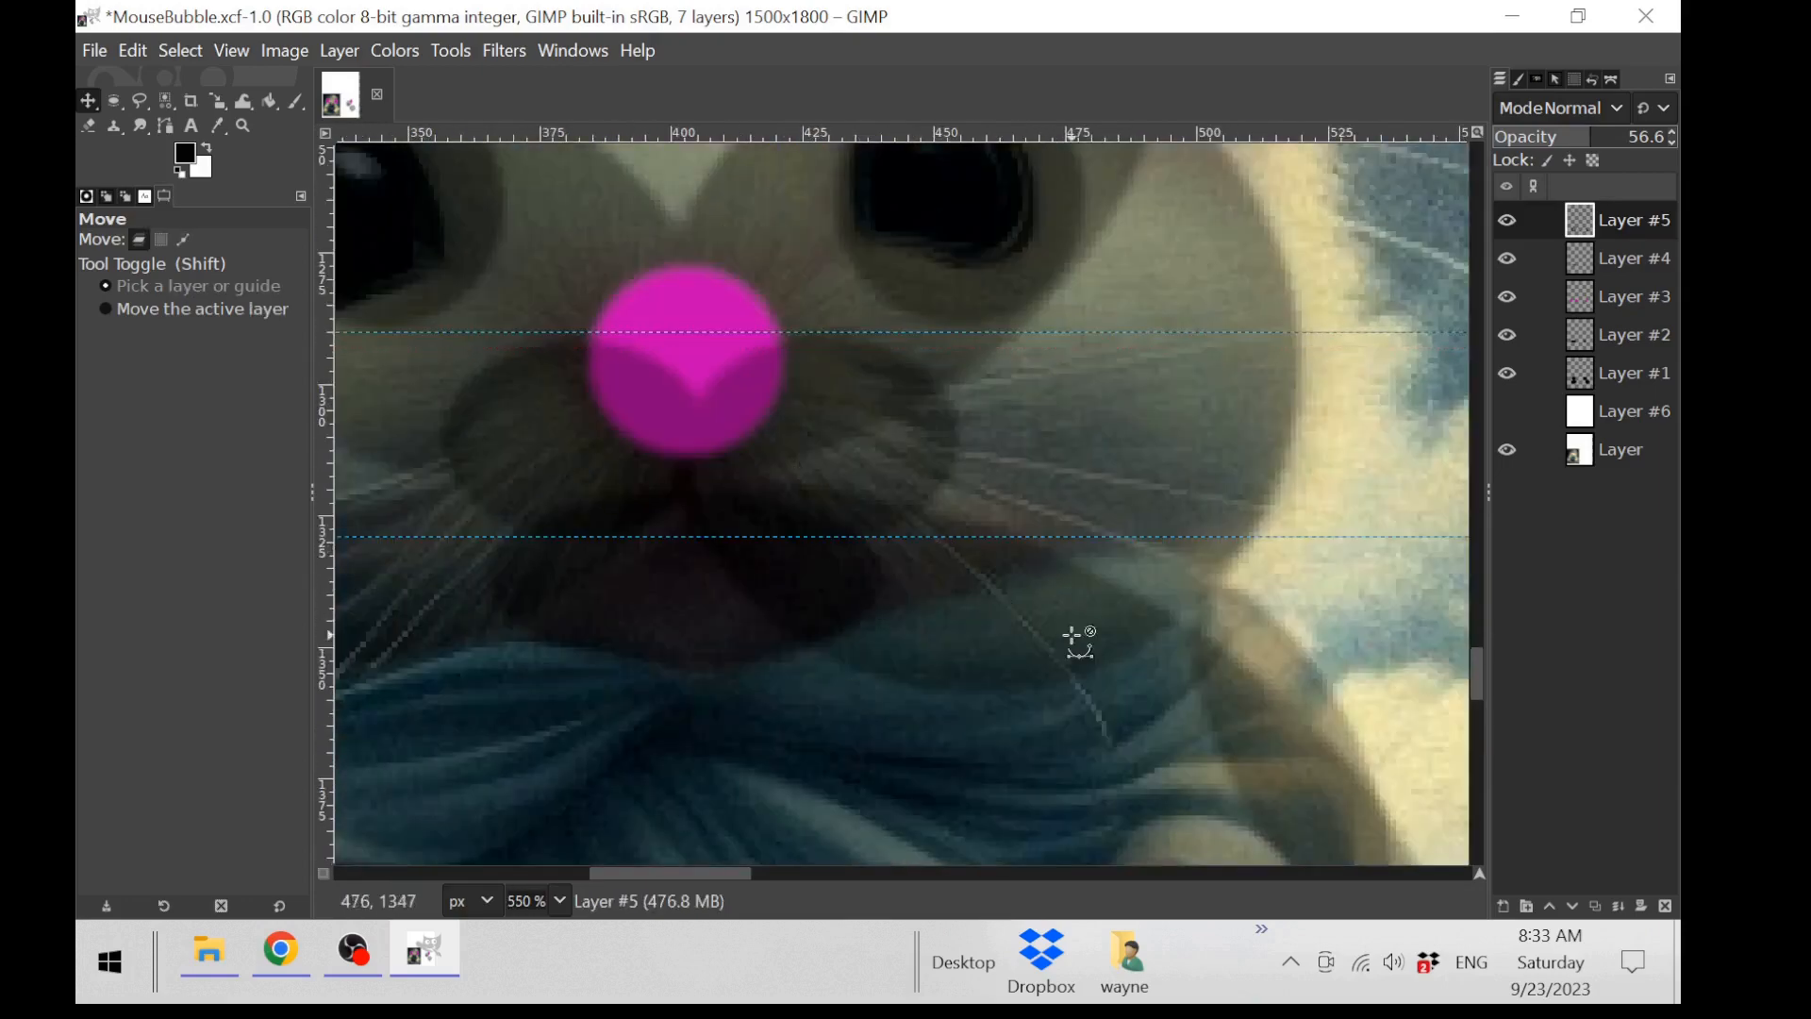
# Step: Show the white Layer #6 and fill a muzzle ellipse about 46 × 38 px between the guides behind the side-view nose
pyautogui.scroll(-2, 1074, 661)
pyautogui.moveTo(786, 876); pyautogui.dragTo(989, 839)
pyautogui.scroll(-3, 1000, 694)
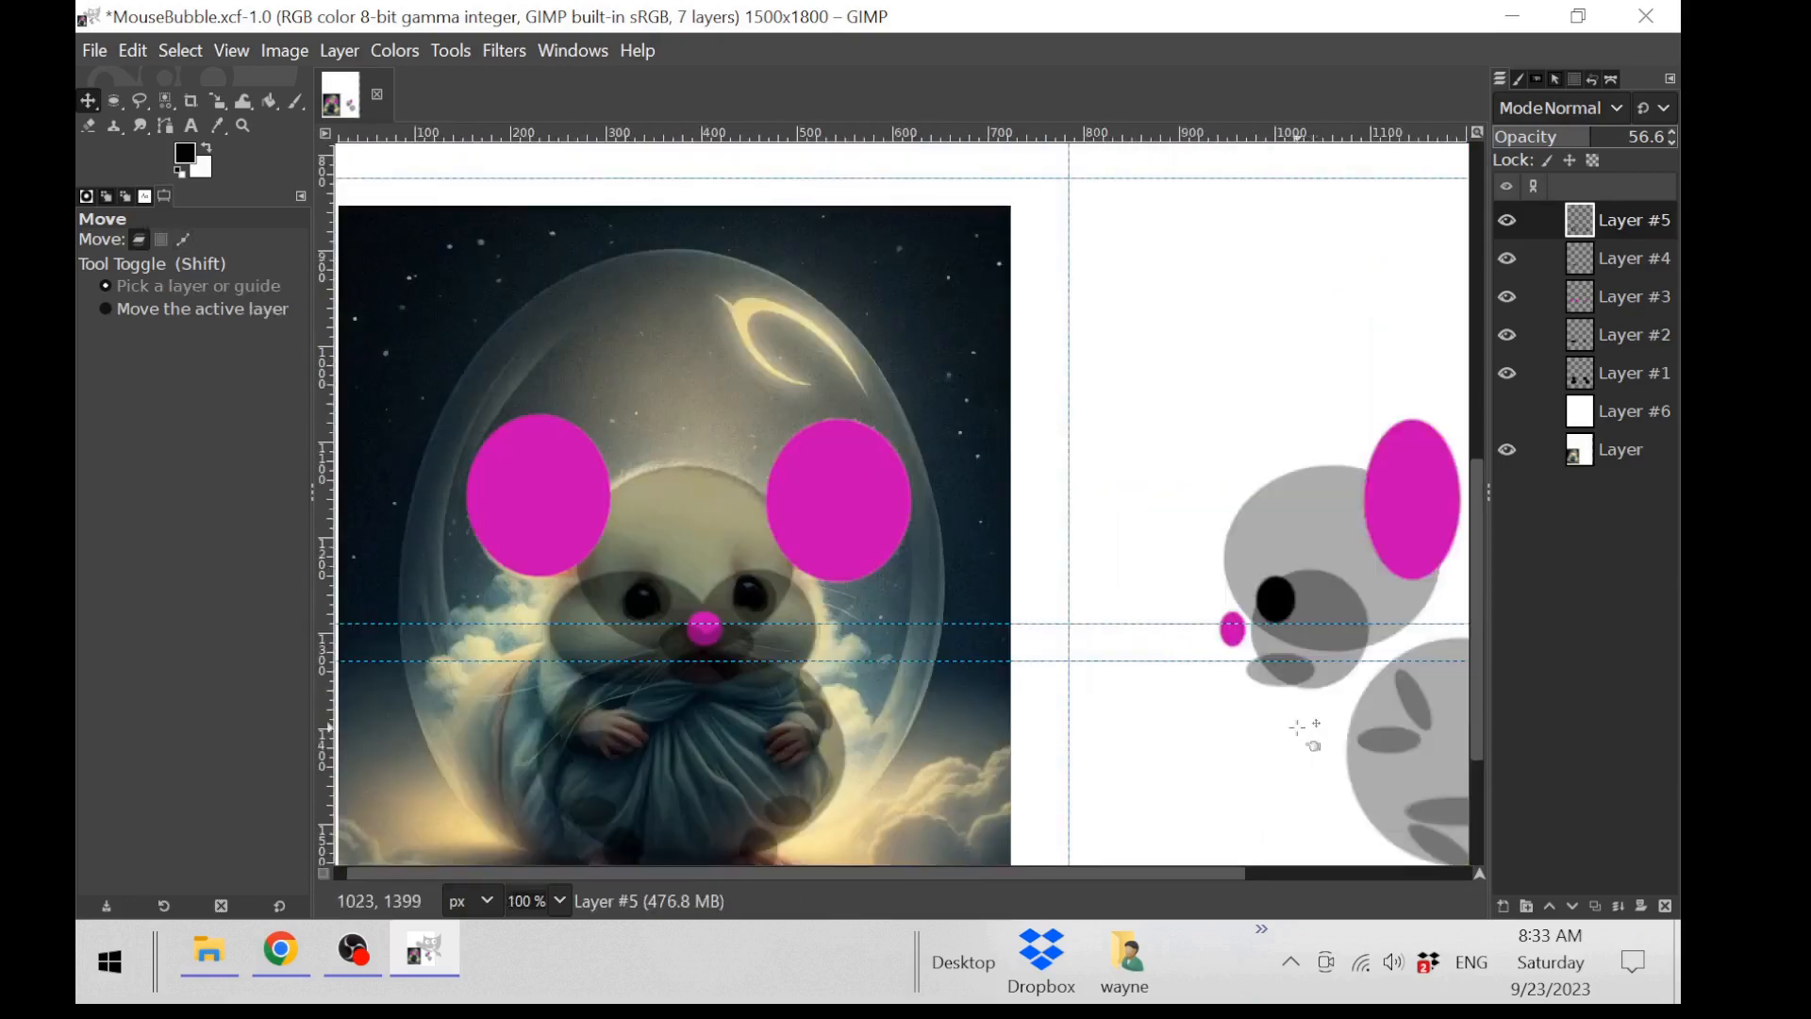
pyautogui.click(1507, 411)
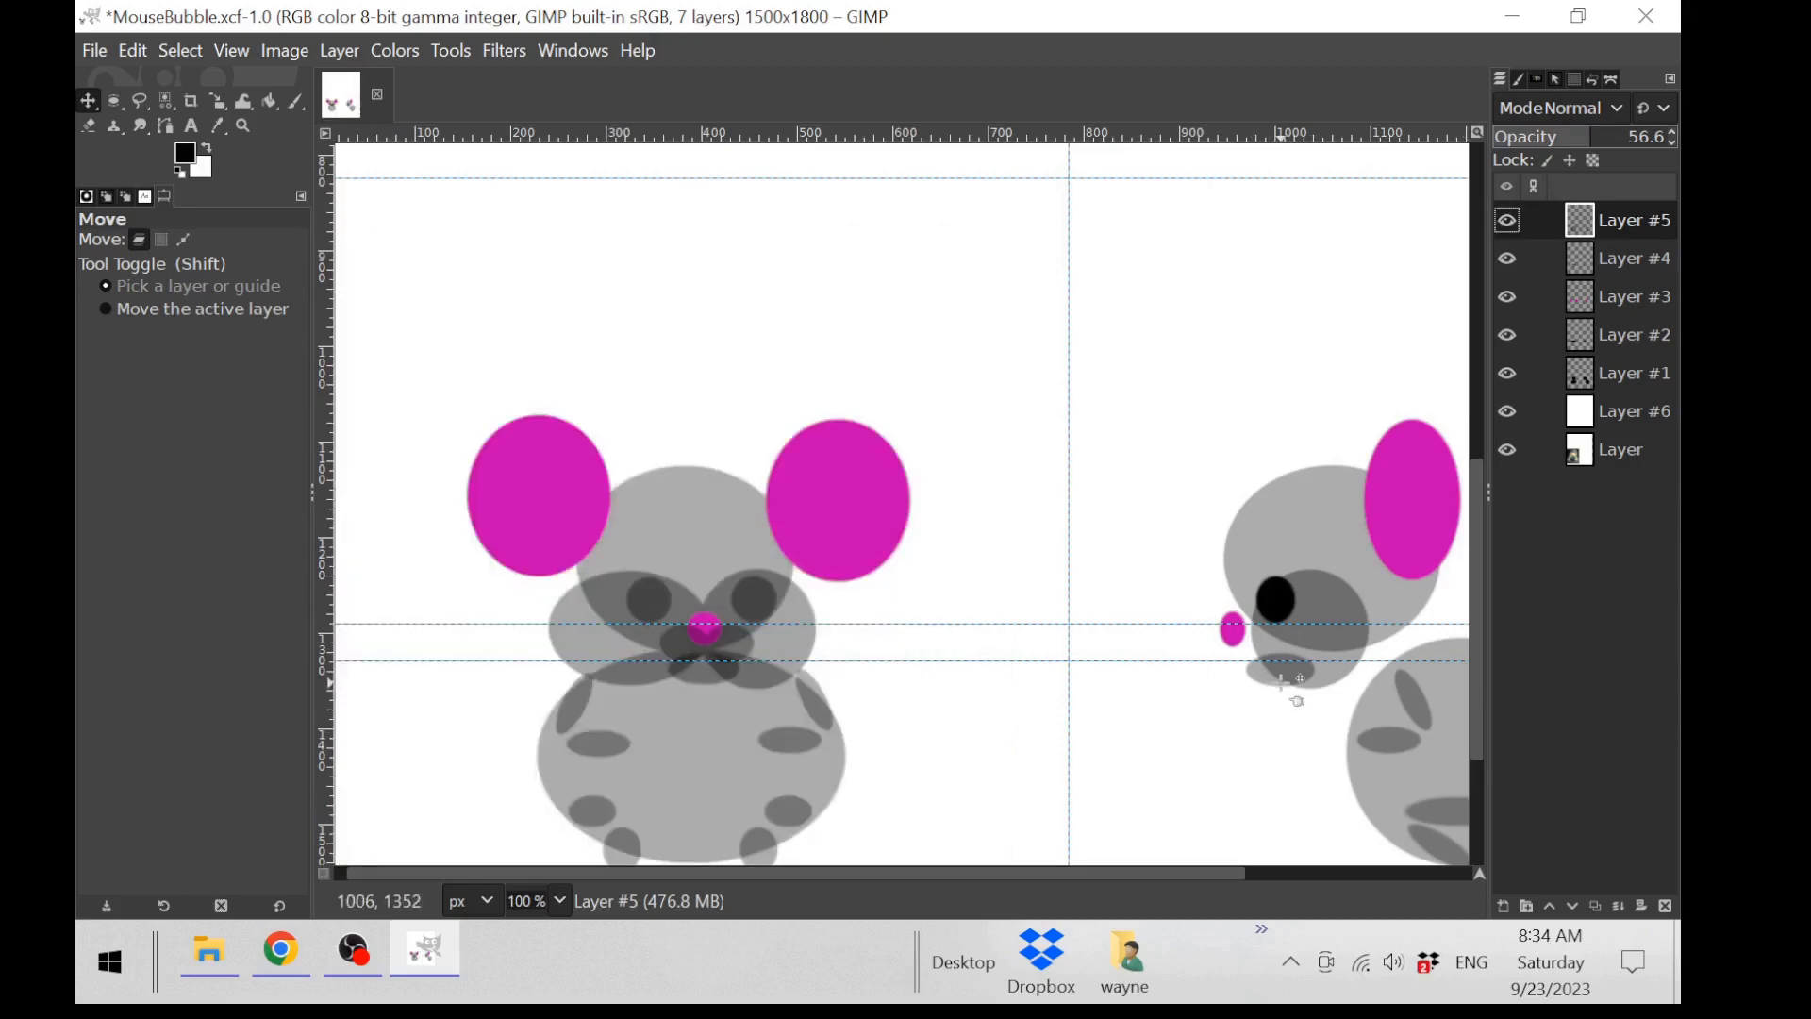
pyautogui.scroll(1, 1289, 681)
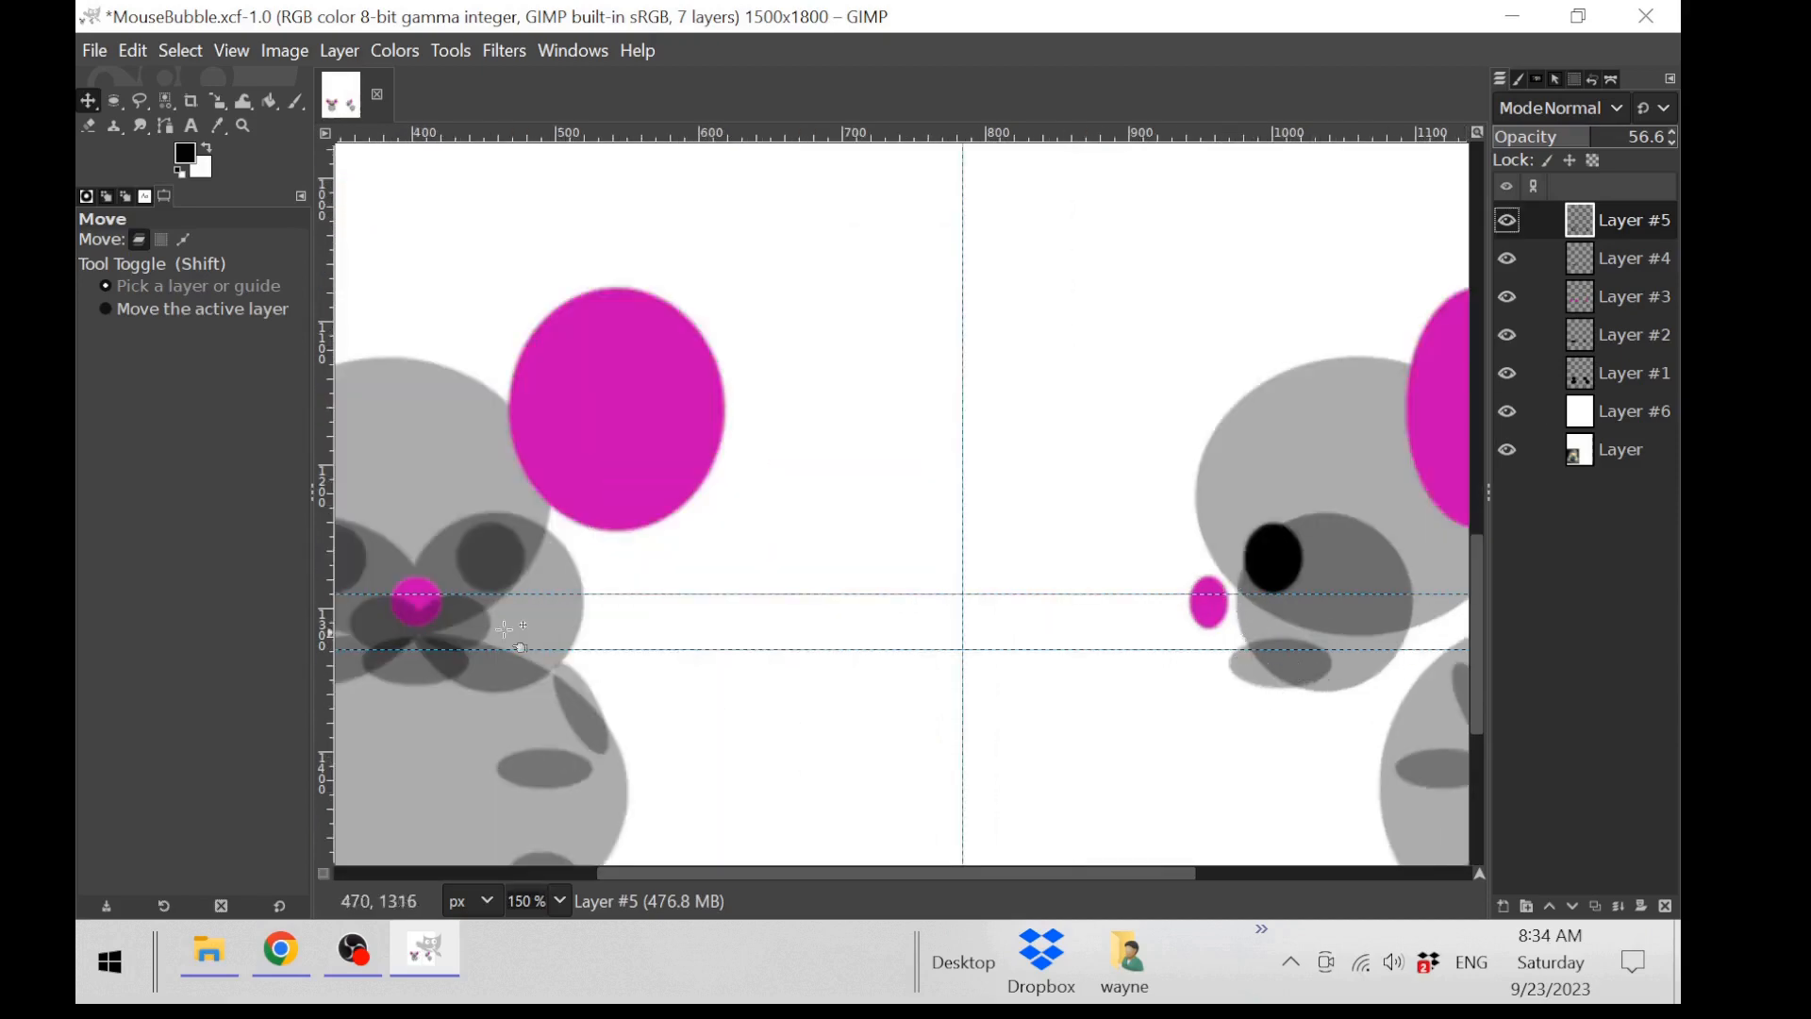
pyautogui.click(114, 101)
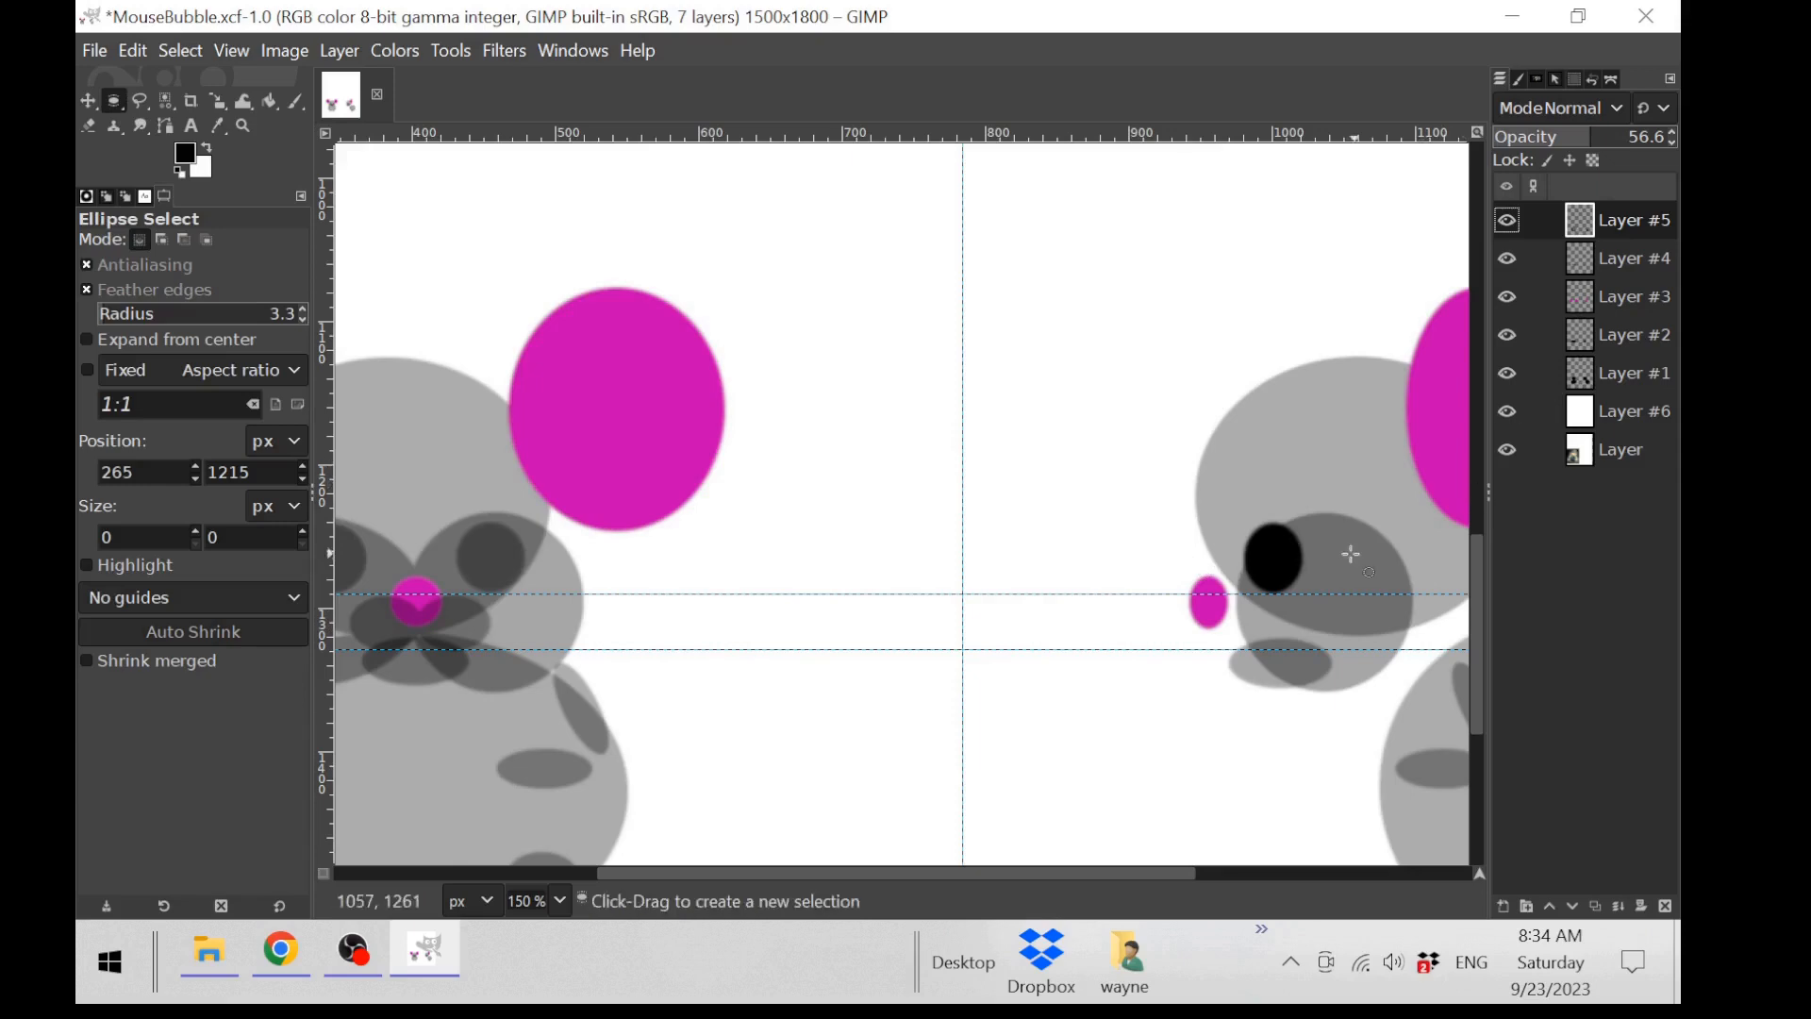
pyautogui.moveTo(1211, 593); pyautogui.dragTo(1279, 649)
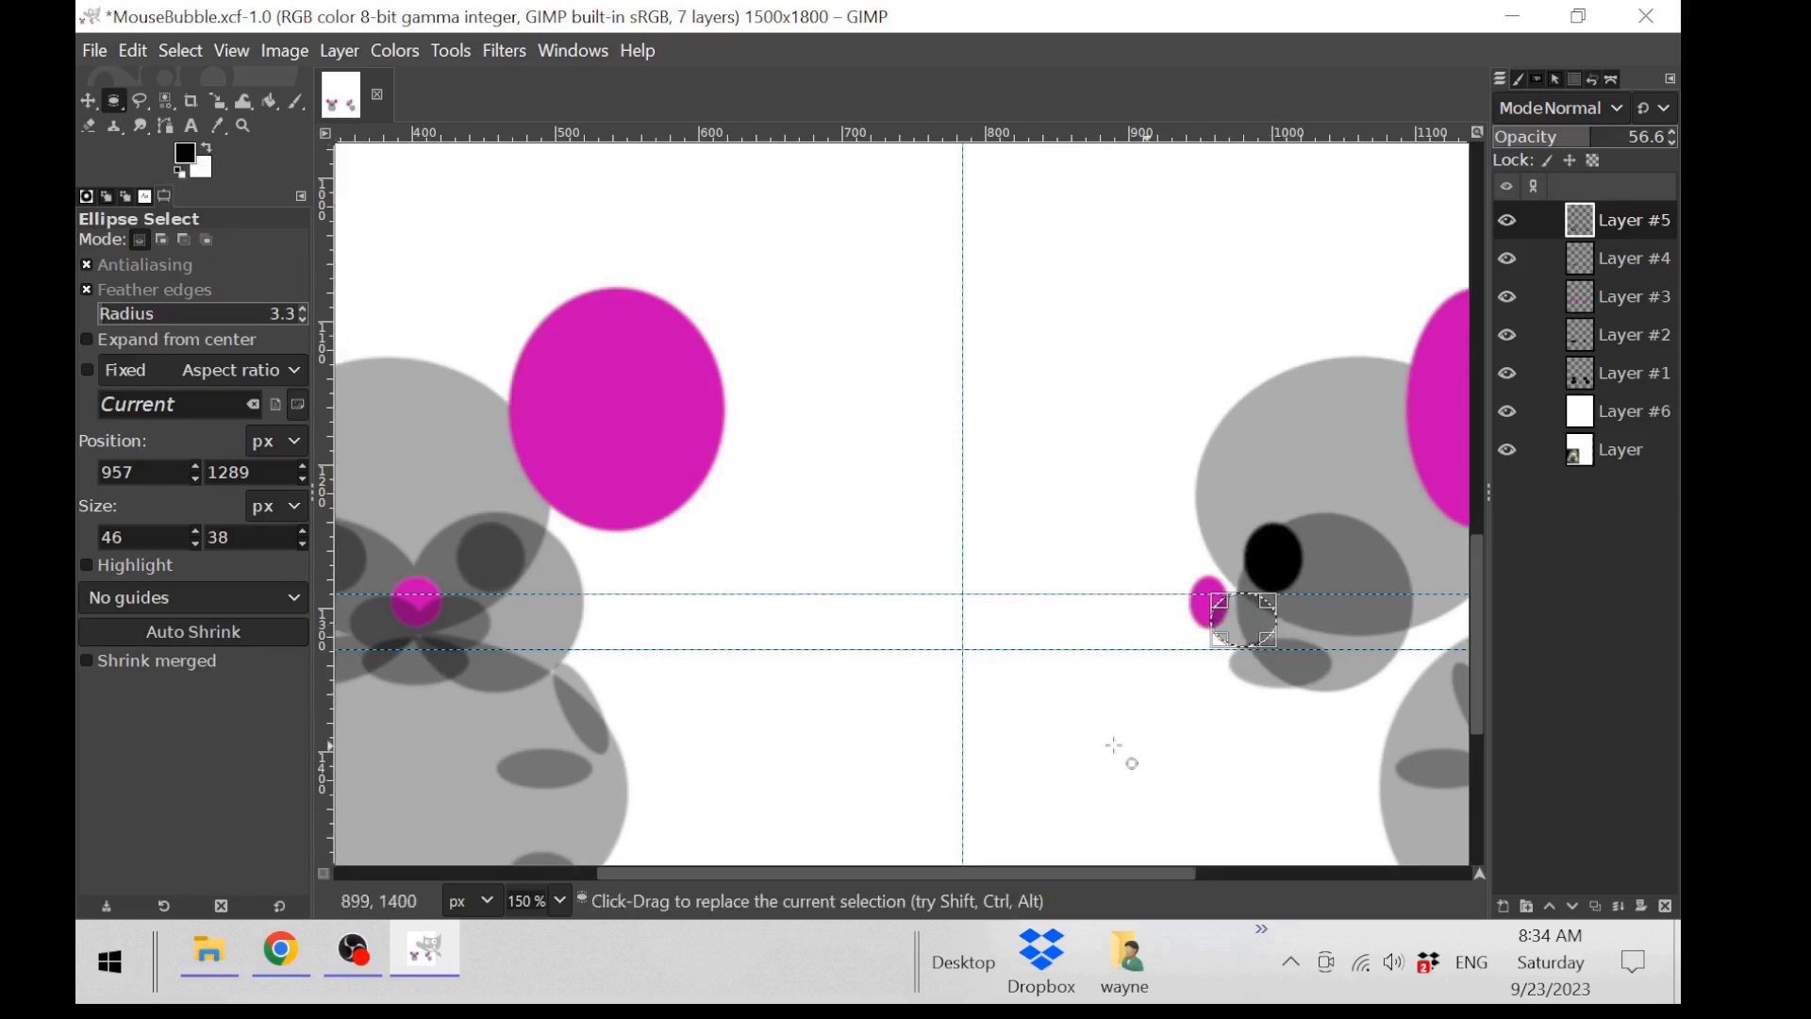
pyautogui.click(730, 342)
pyautogui.scroll(-2, 1072, 667)
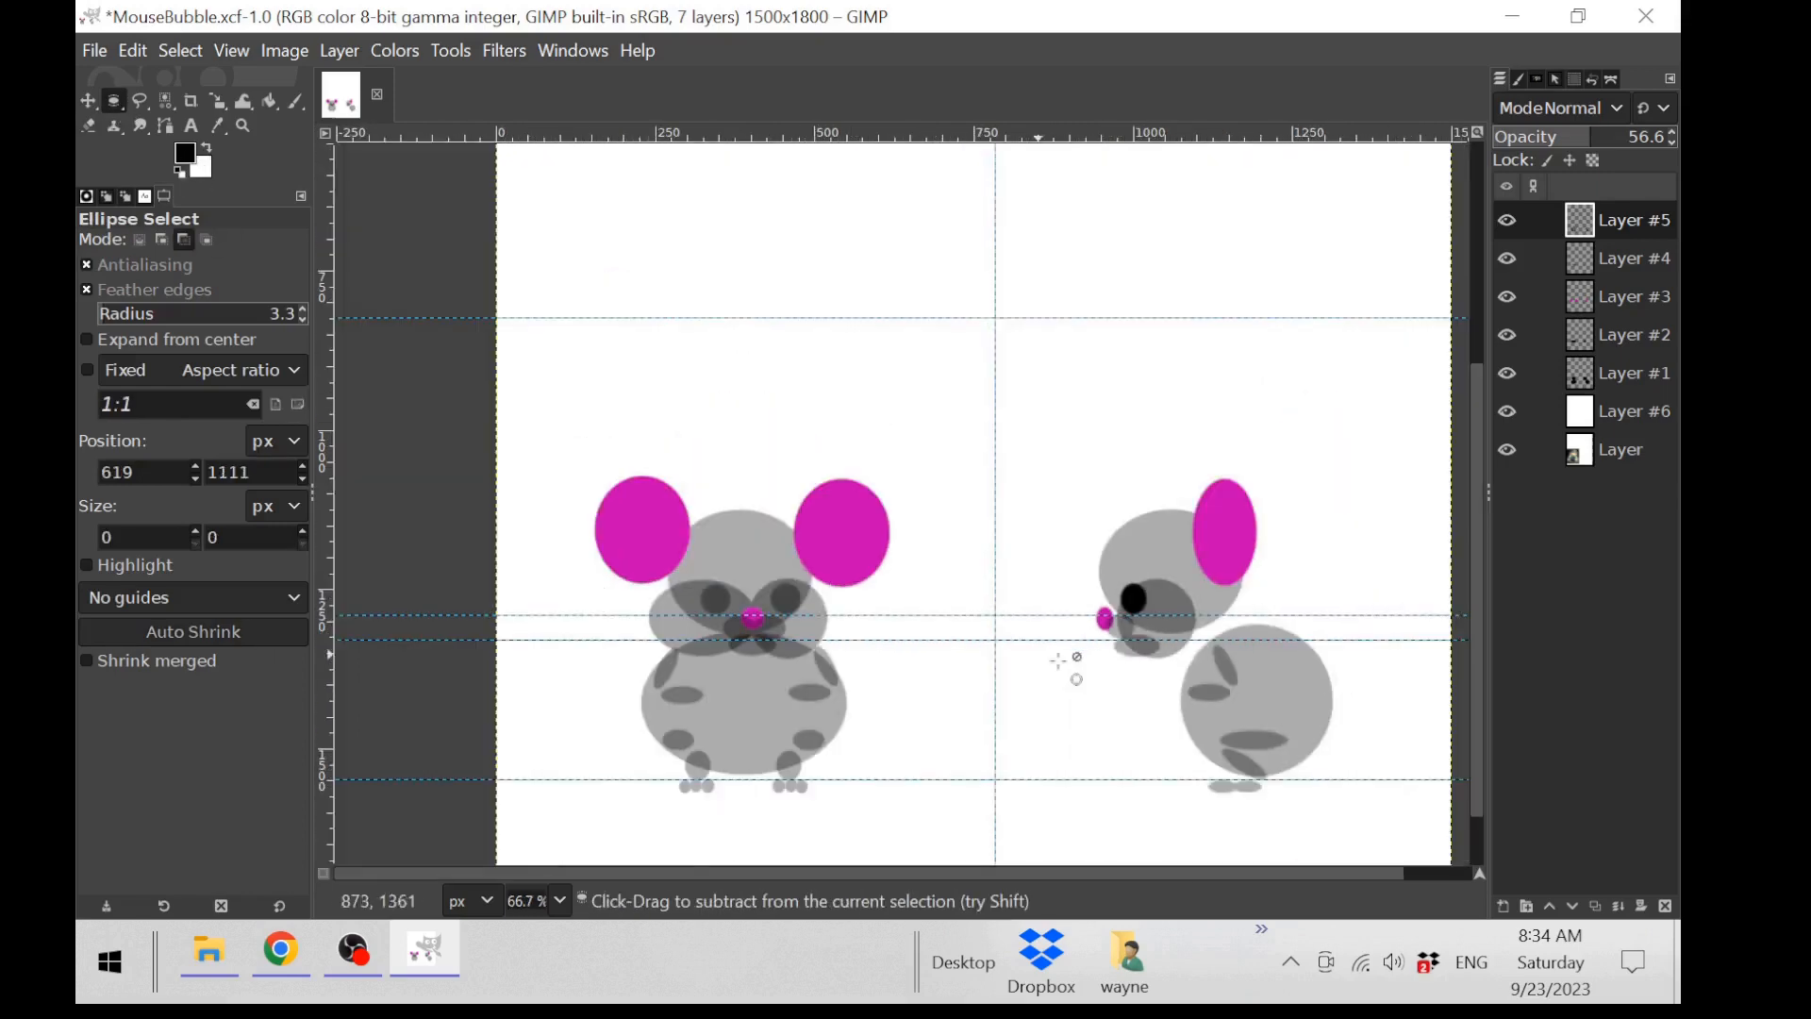
# Step: Fill a small flat black ellipse just behind the lower part of the side-view body as the first tail segment
pyautogui.scroll(1, 1362, 649)
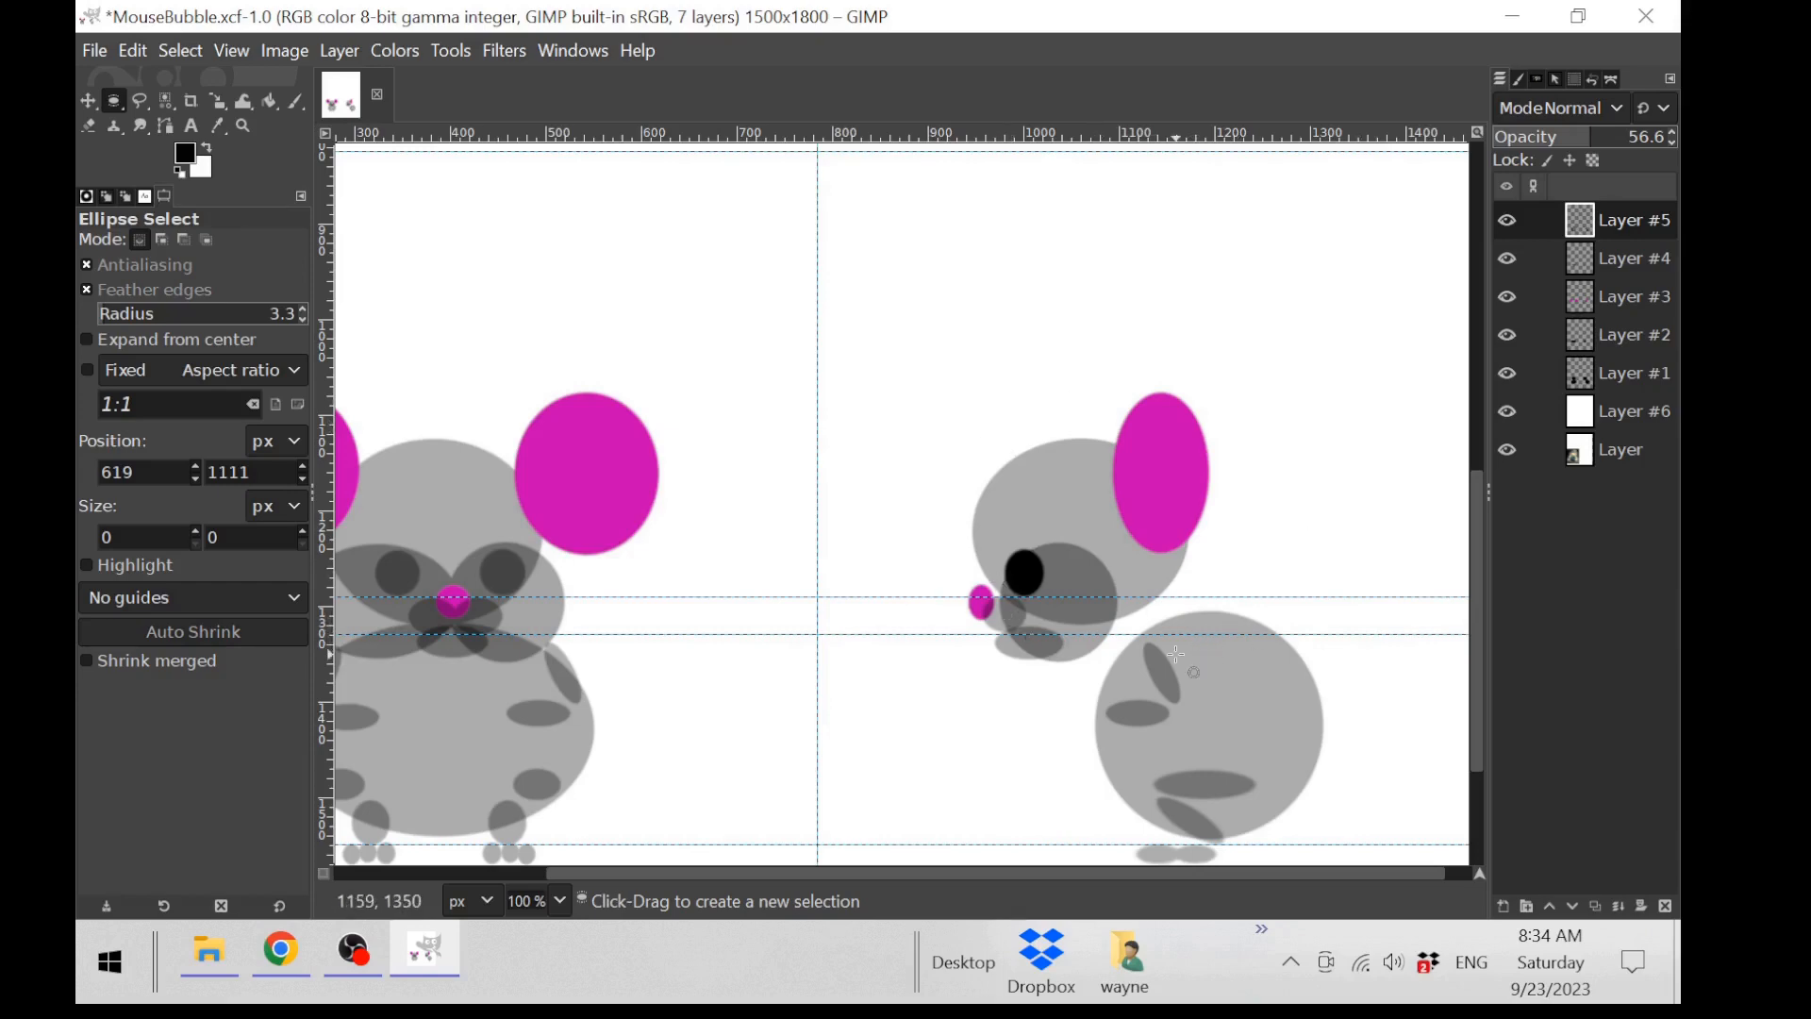
pyautogui.keyDown('ctrl'); pyautogui.scroll(-2, 781, 582); pyautogui.keyUp('ctrl')
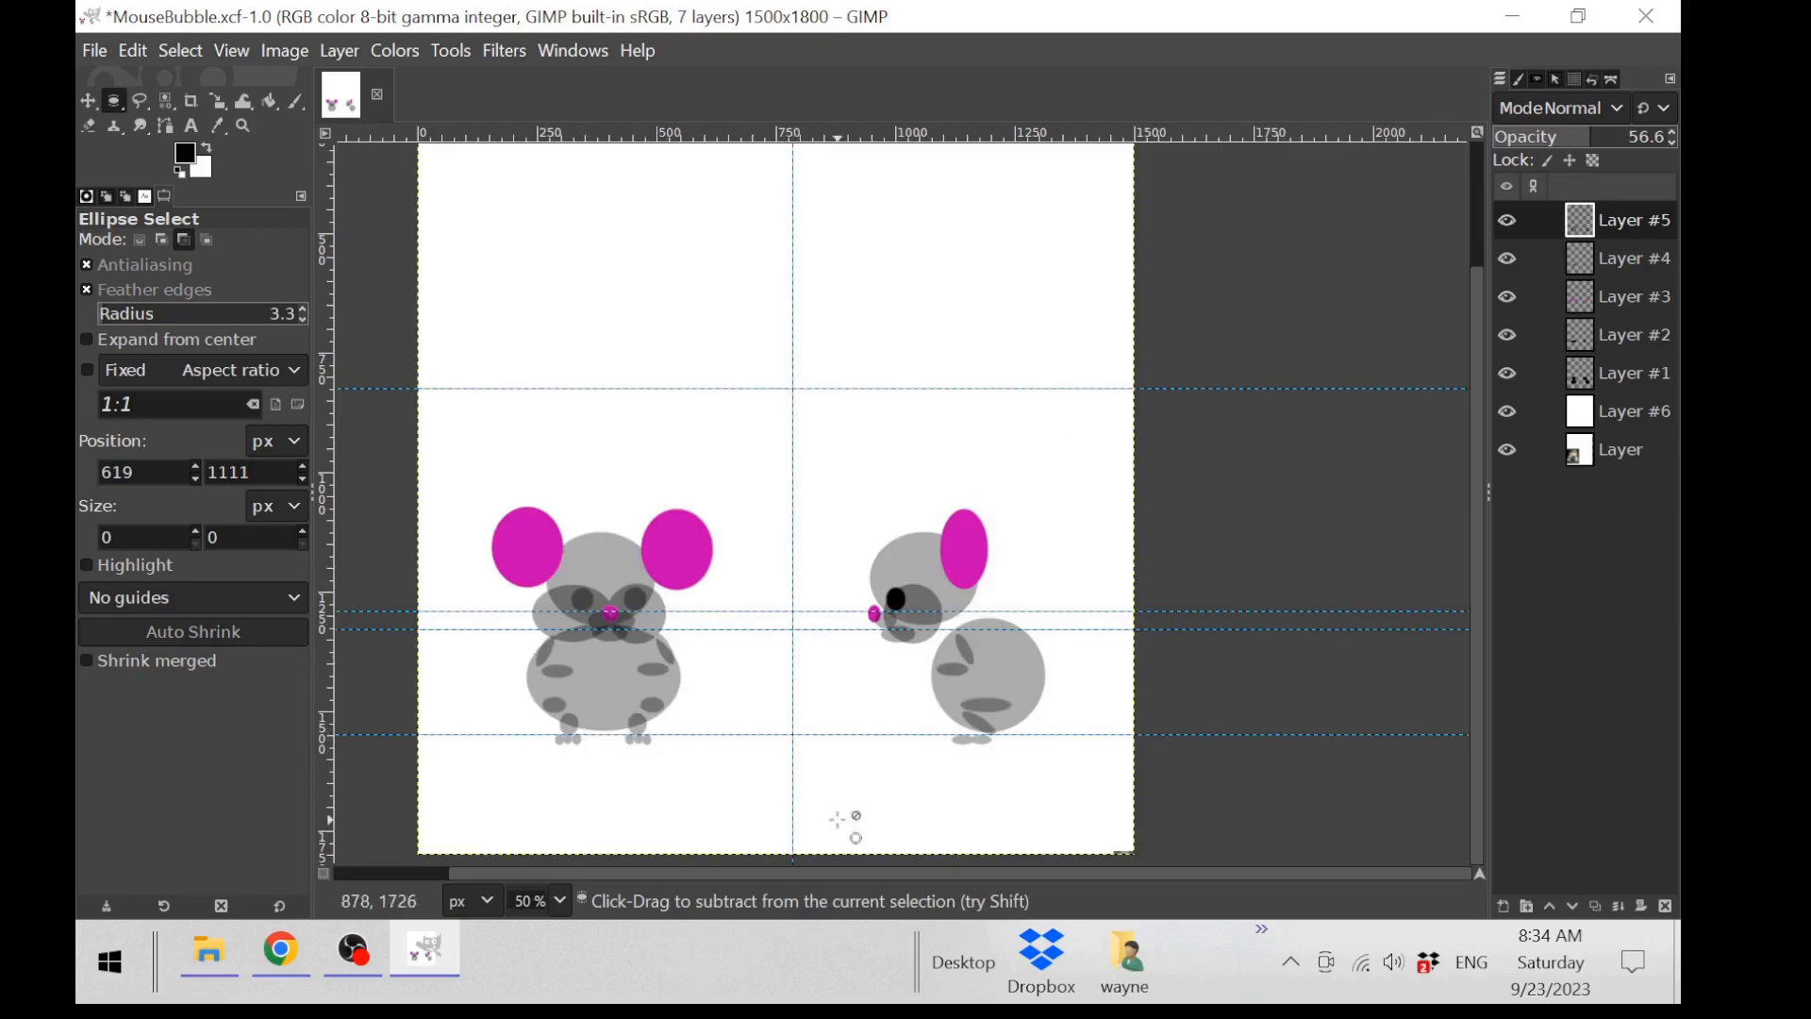
pyautogui.keyDown('ctrl'); pyautogui.scroll(2, 858, 808); pyautogui.keyUp('ctrl')
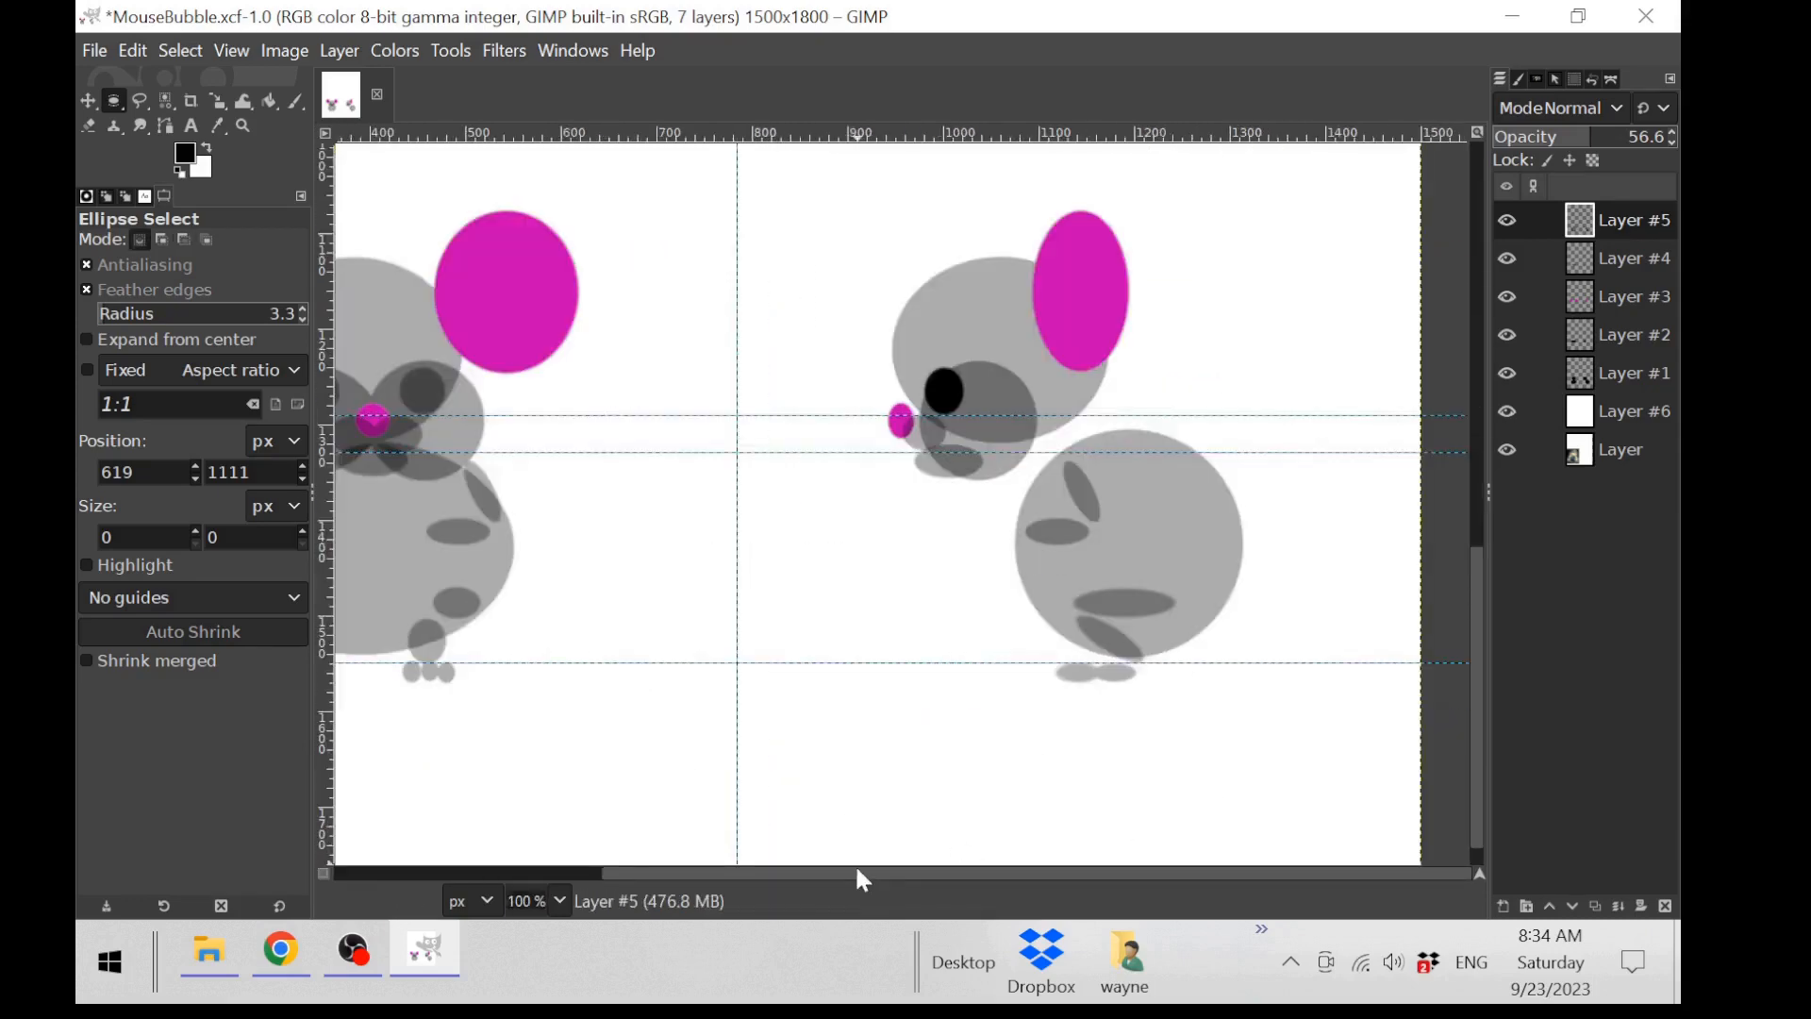
pyautogui.moveTo(1262, 407); pyautogui.dragTo(1280, 595)
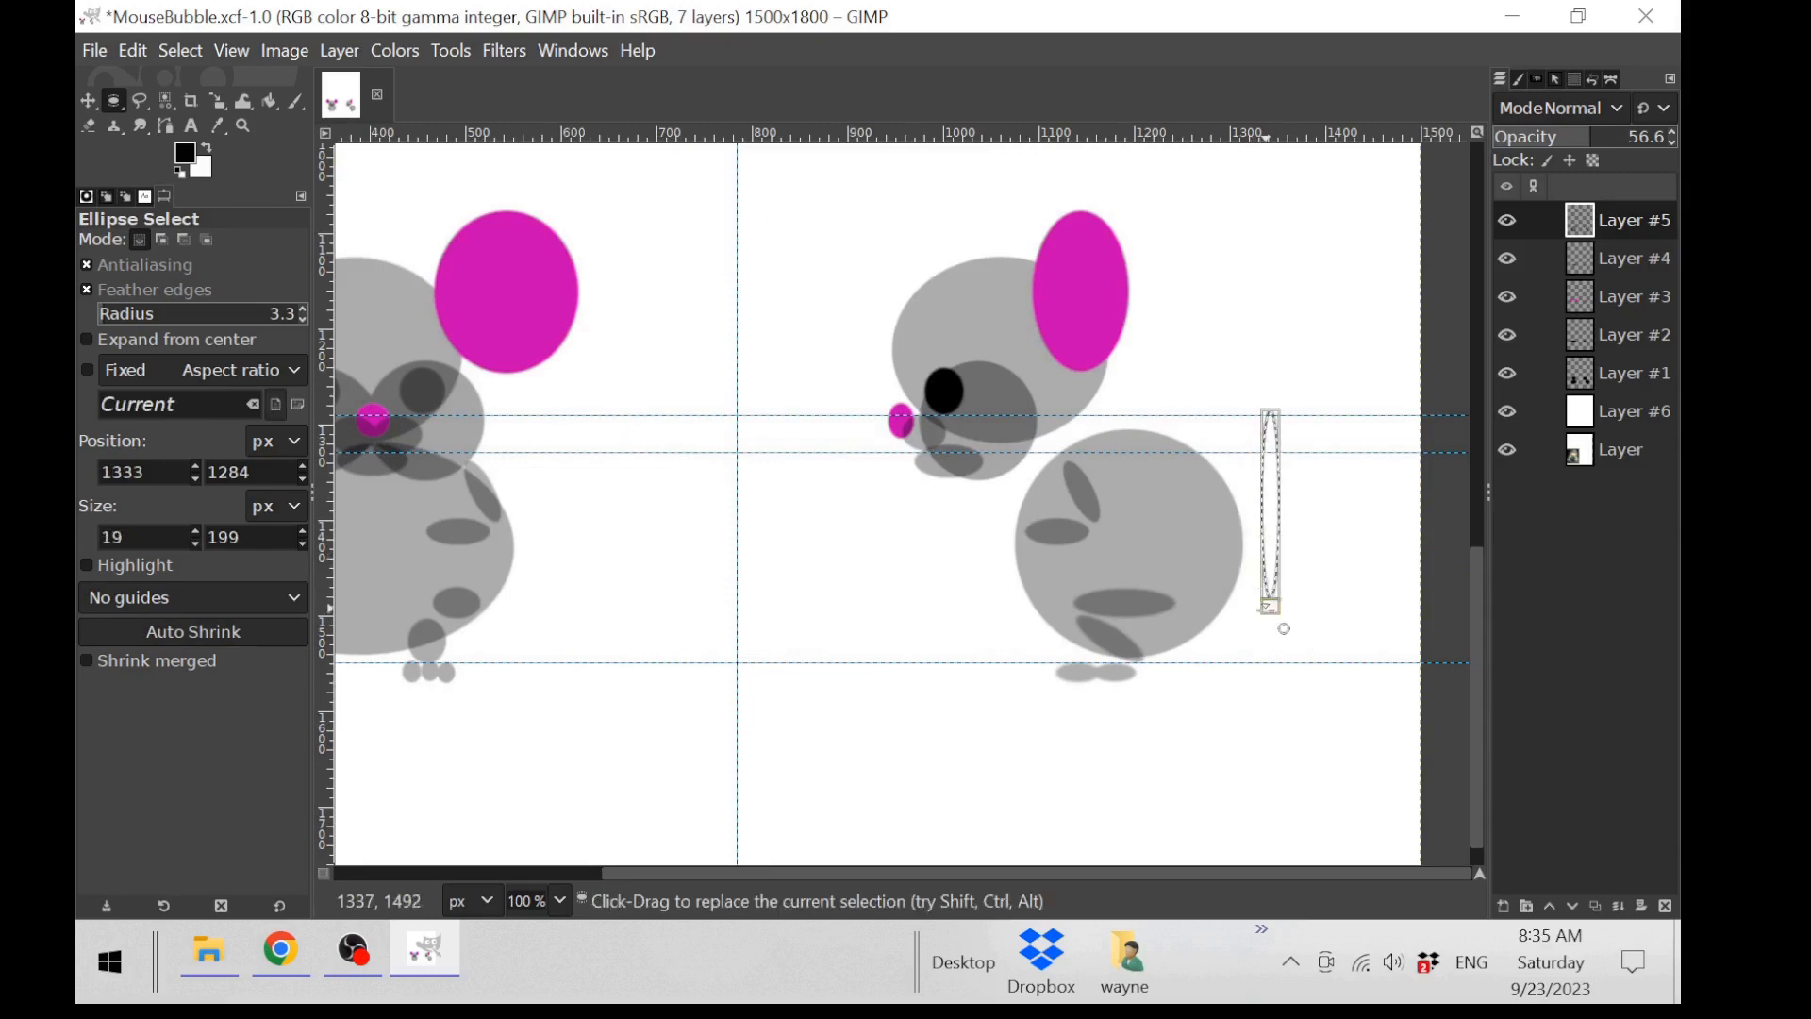
pyautogui.press('Return')
pyautogui.moveTo(1253, 563); pyautogui.dragTo(1316, 580)
pyautogui.moveTo(186, 152); pyautogui.dragTo(1279, 570)
pyautogui.click(1285, 494)
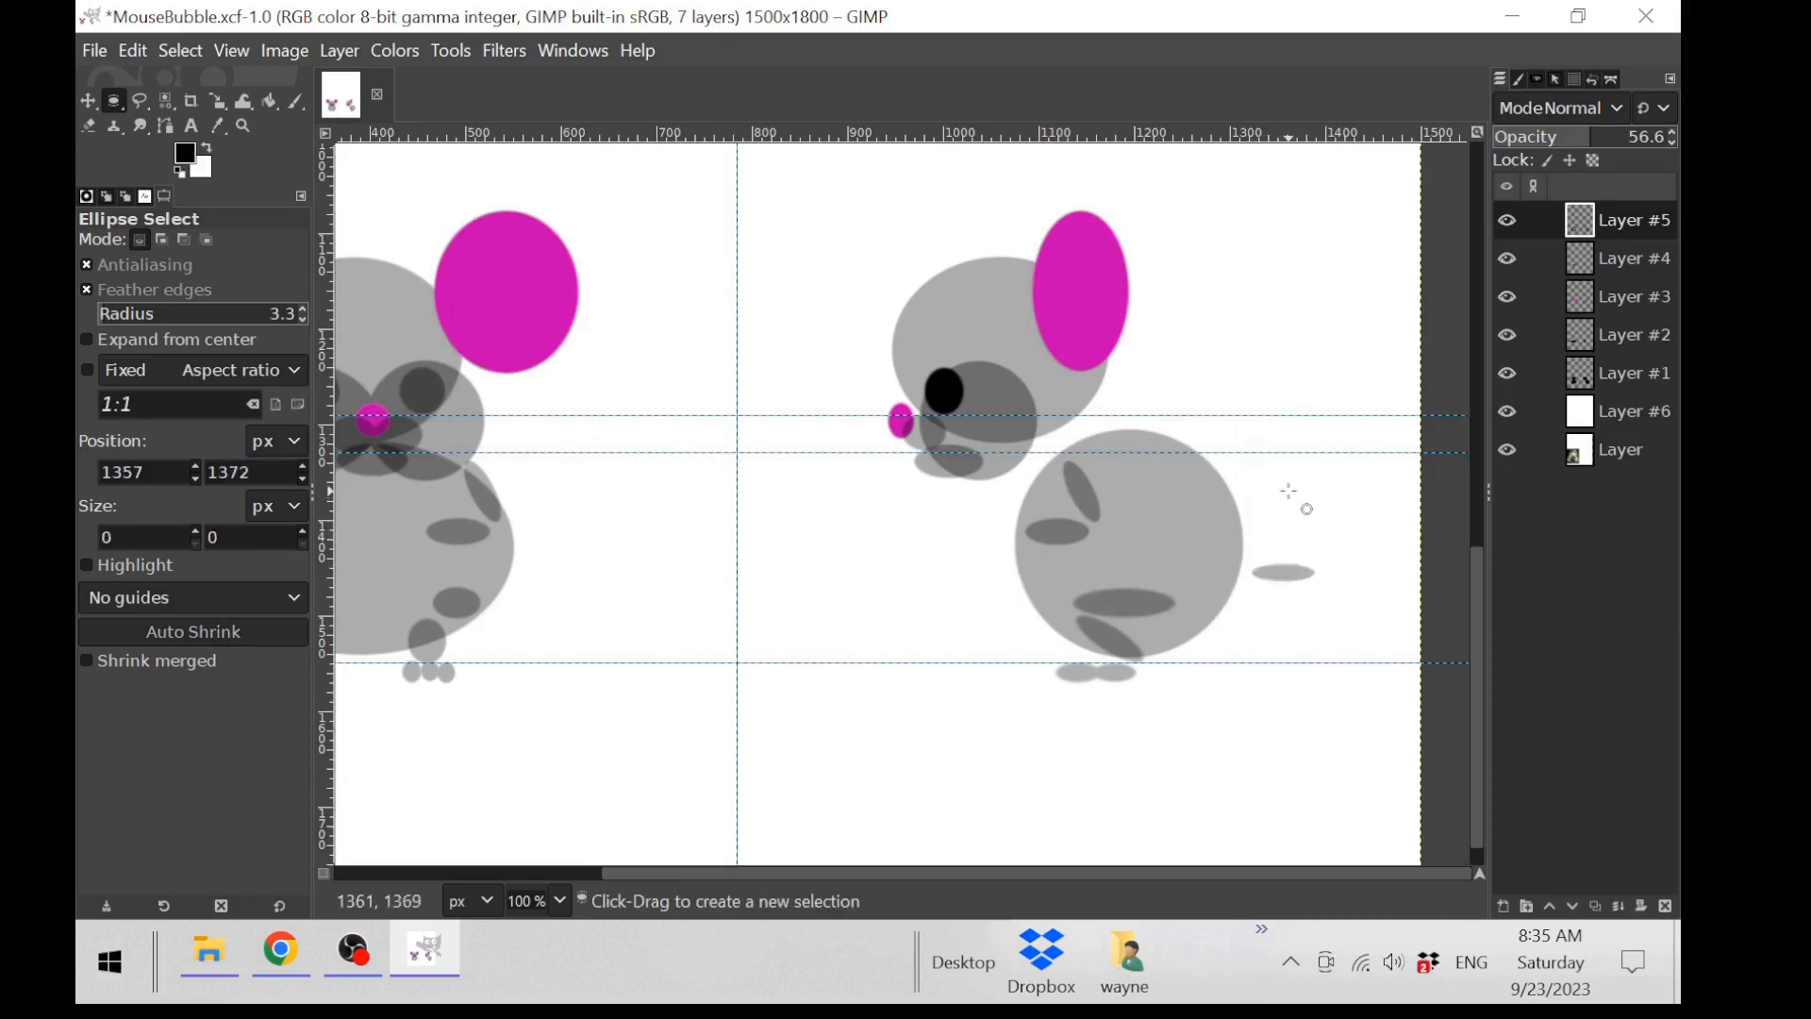
# Step: Fill two narrow upright ellipses stacked above the outer end of the flat tail segment, the upper one about 18 × 66 px
pyautogui.moveTo(1312, 489); pyautogui.dragTo(1321, 564)
pyautogui.moveTo(190, 161); pyautogui.dragTo(1321, 533)
pyautogui.click(1254, 420)
pyautogui.moveTo(1328, 413); pyautogui.dragTo(1311, 481)
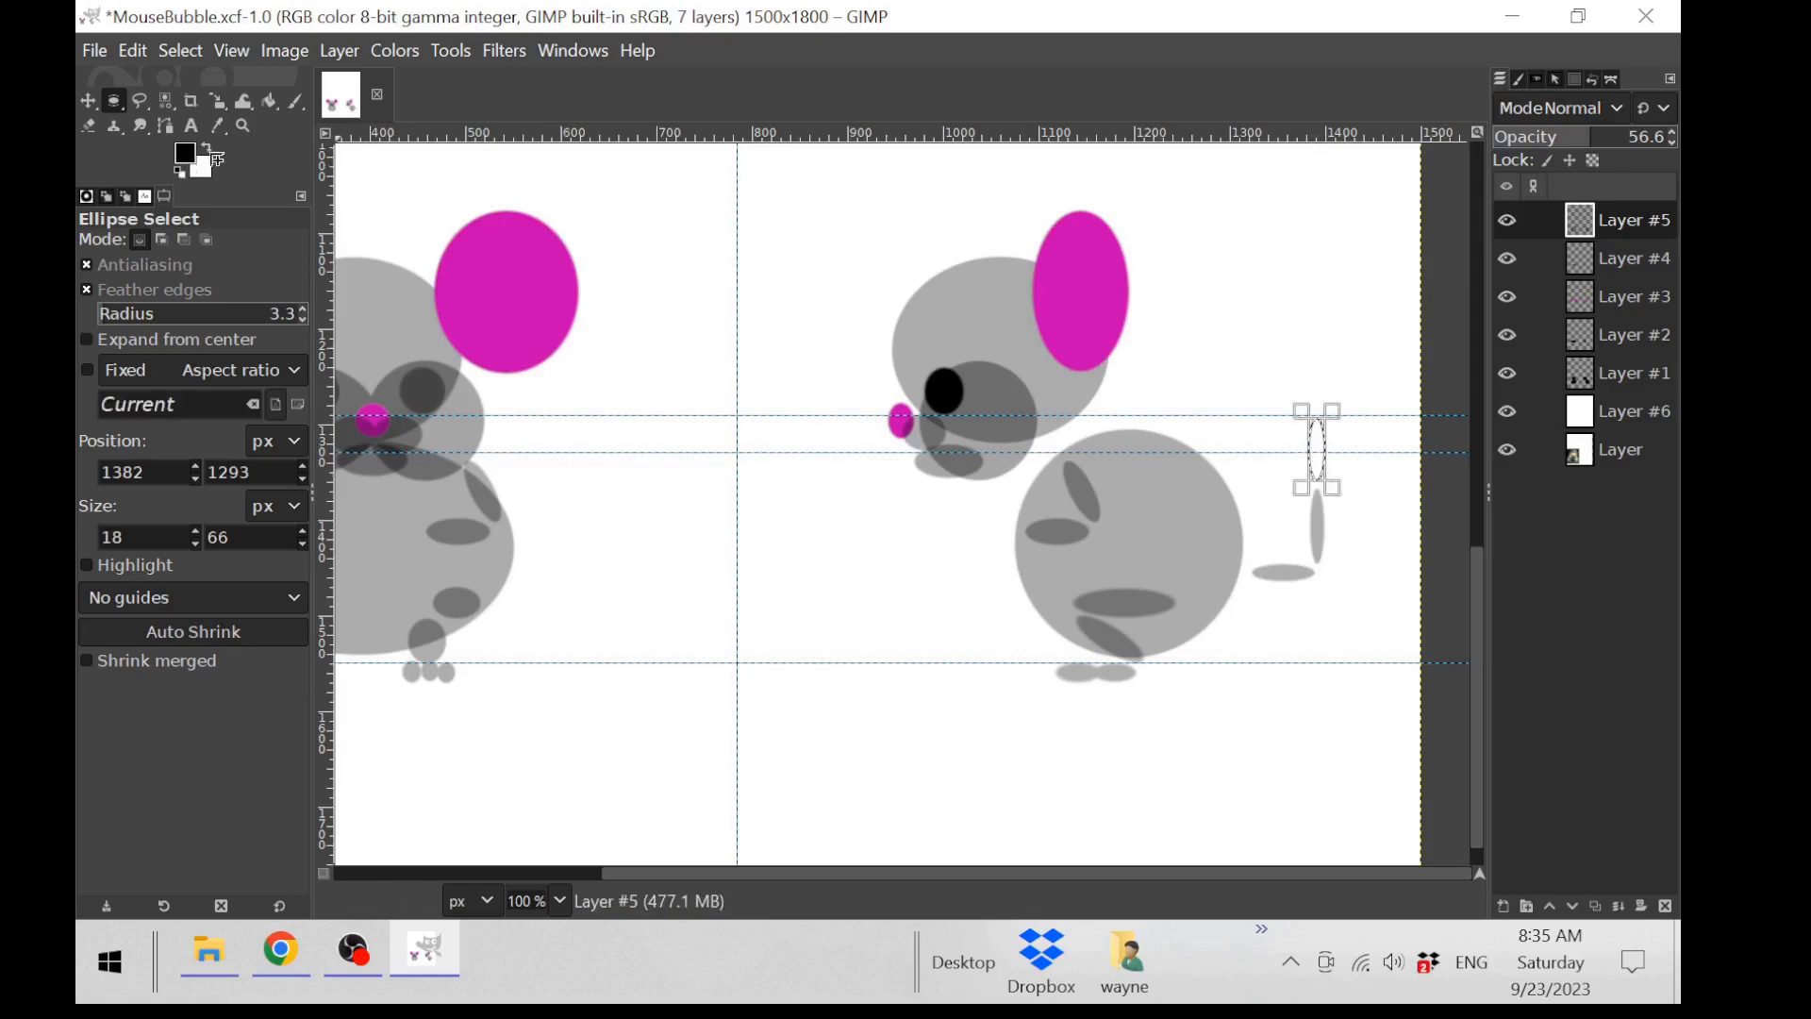
pyautogui.moveTo(216, 160); pyautogui.dragTo(1321, 451)
# Step: Extend the tail upward with two more filled upright ellipses, about 17 × 71 px and 14 × 54 px, and clear the selection
pyautogui.moveTo(1308, 343); pyautogui.dragTo(1324, 412)
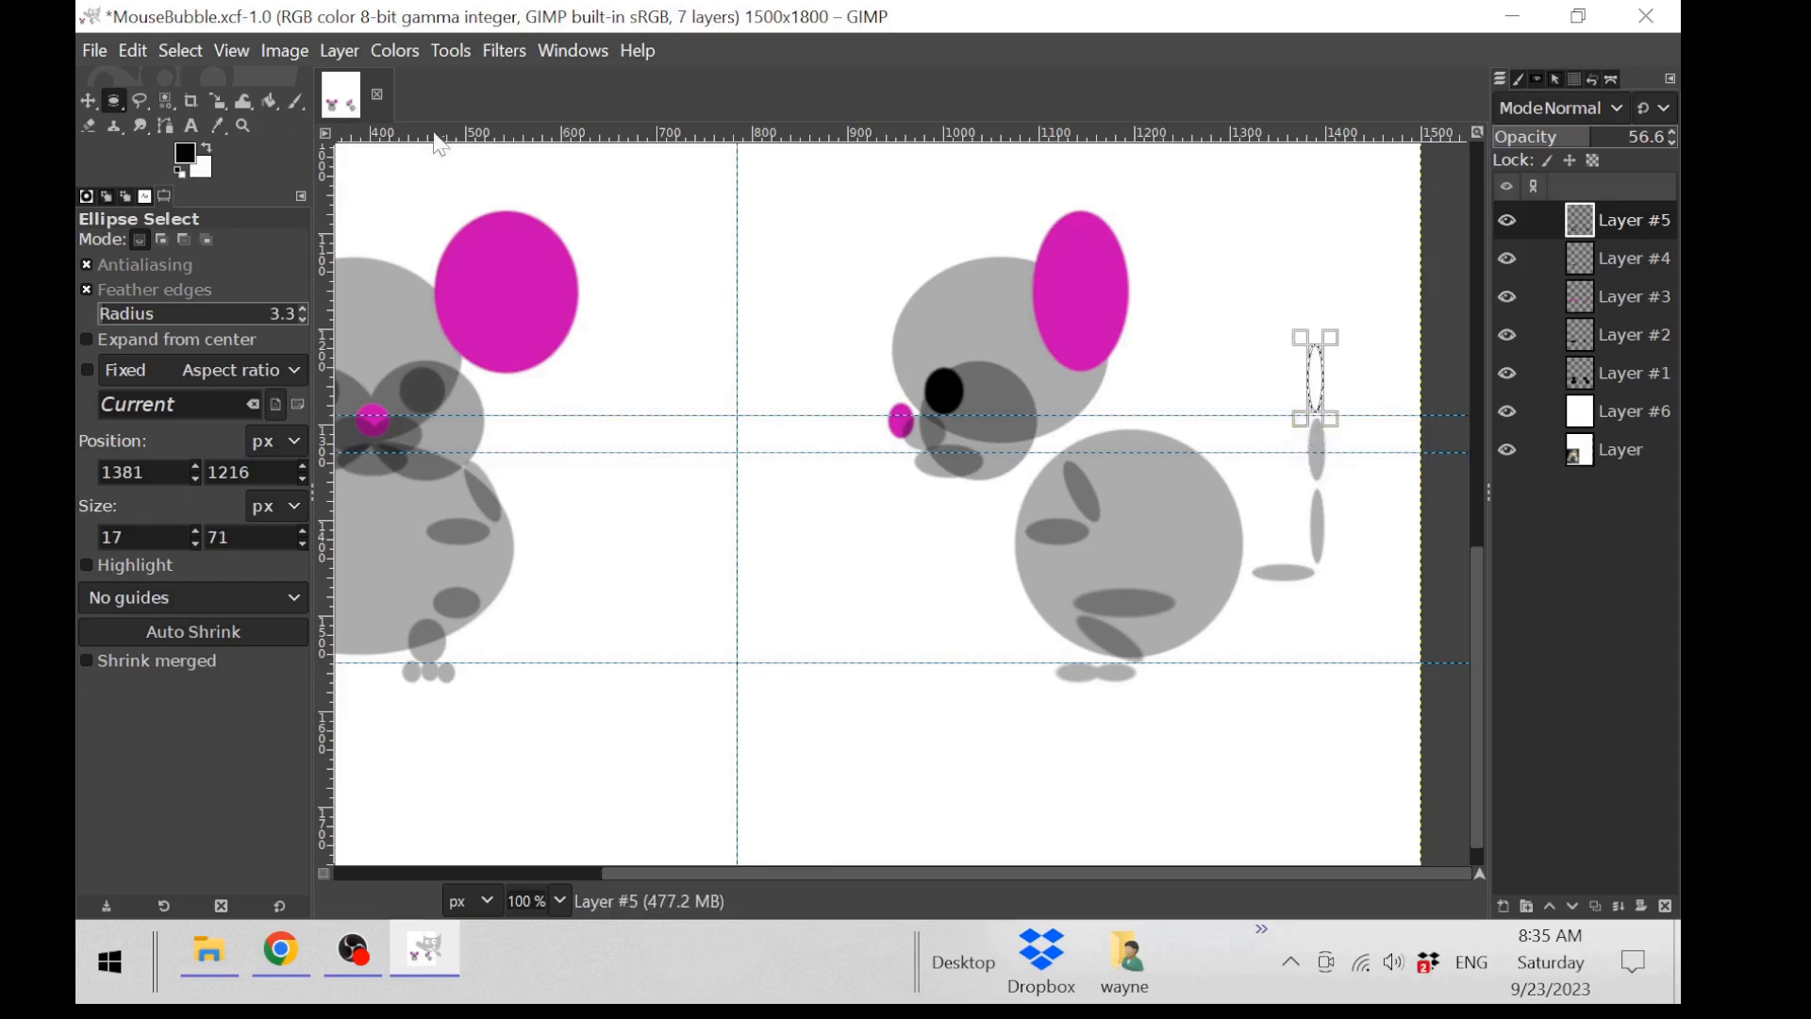
pyautogui.moveTo(188, 155); pyautogui.dragTo(1317, 379)
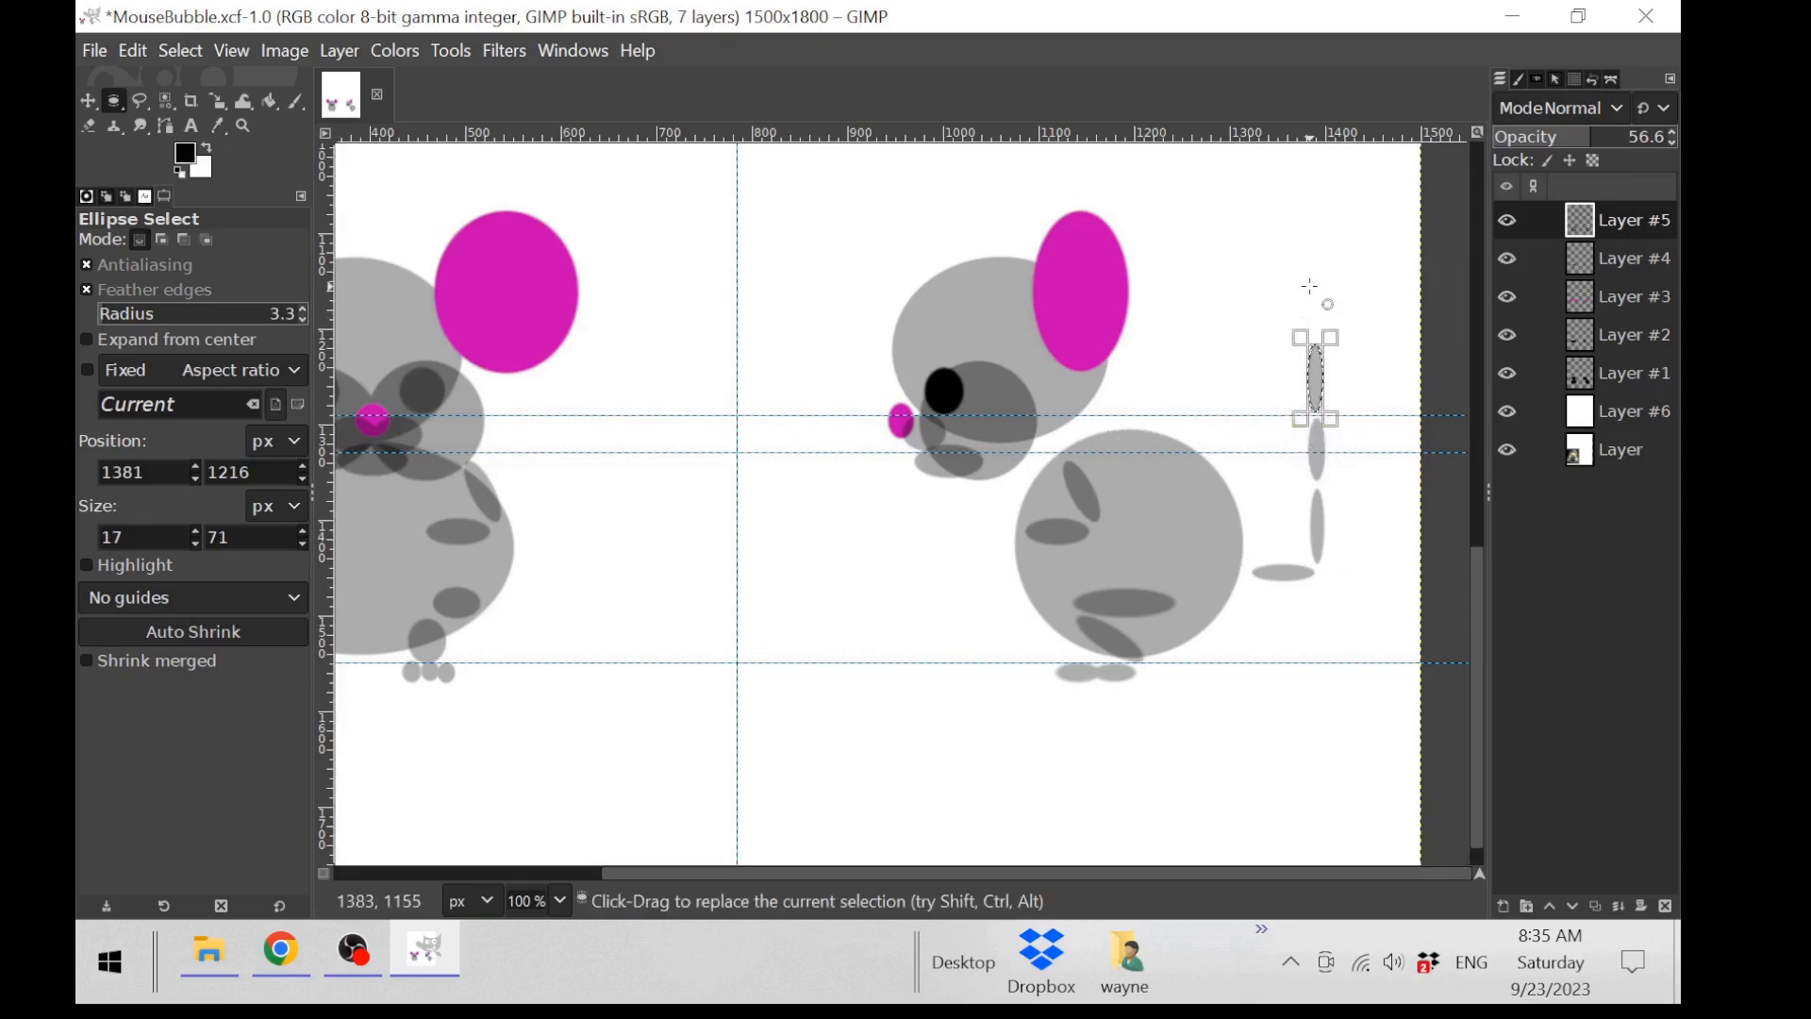
pyautogui.moveTo(1310, 286); pyautogui.dragTo(1324, 336)
pyautogui.moveTo(185, 154); pyautogui.dragTo(1317, 309)
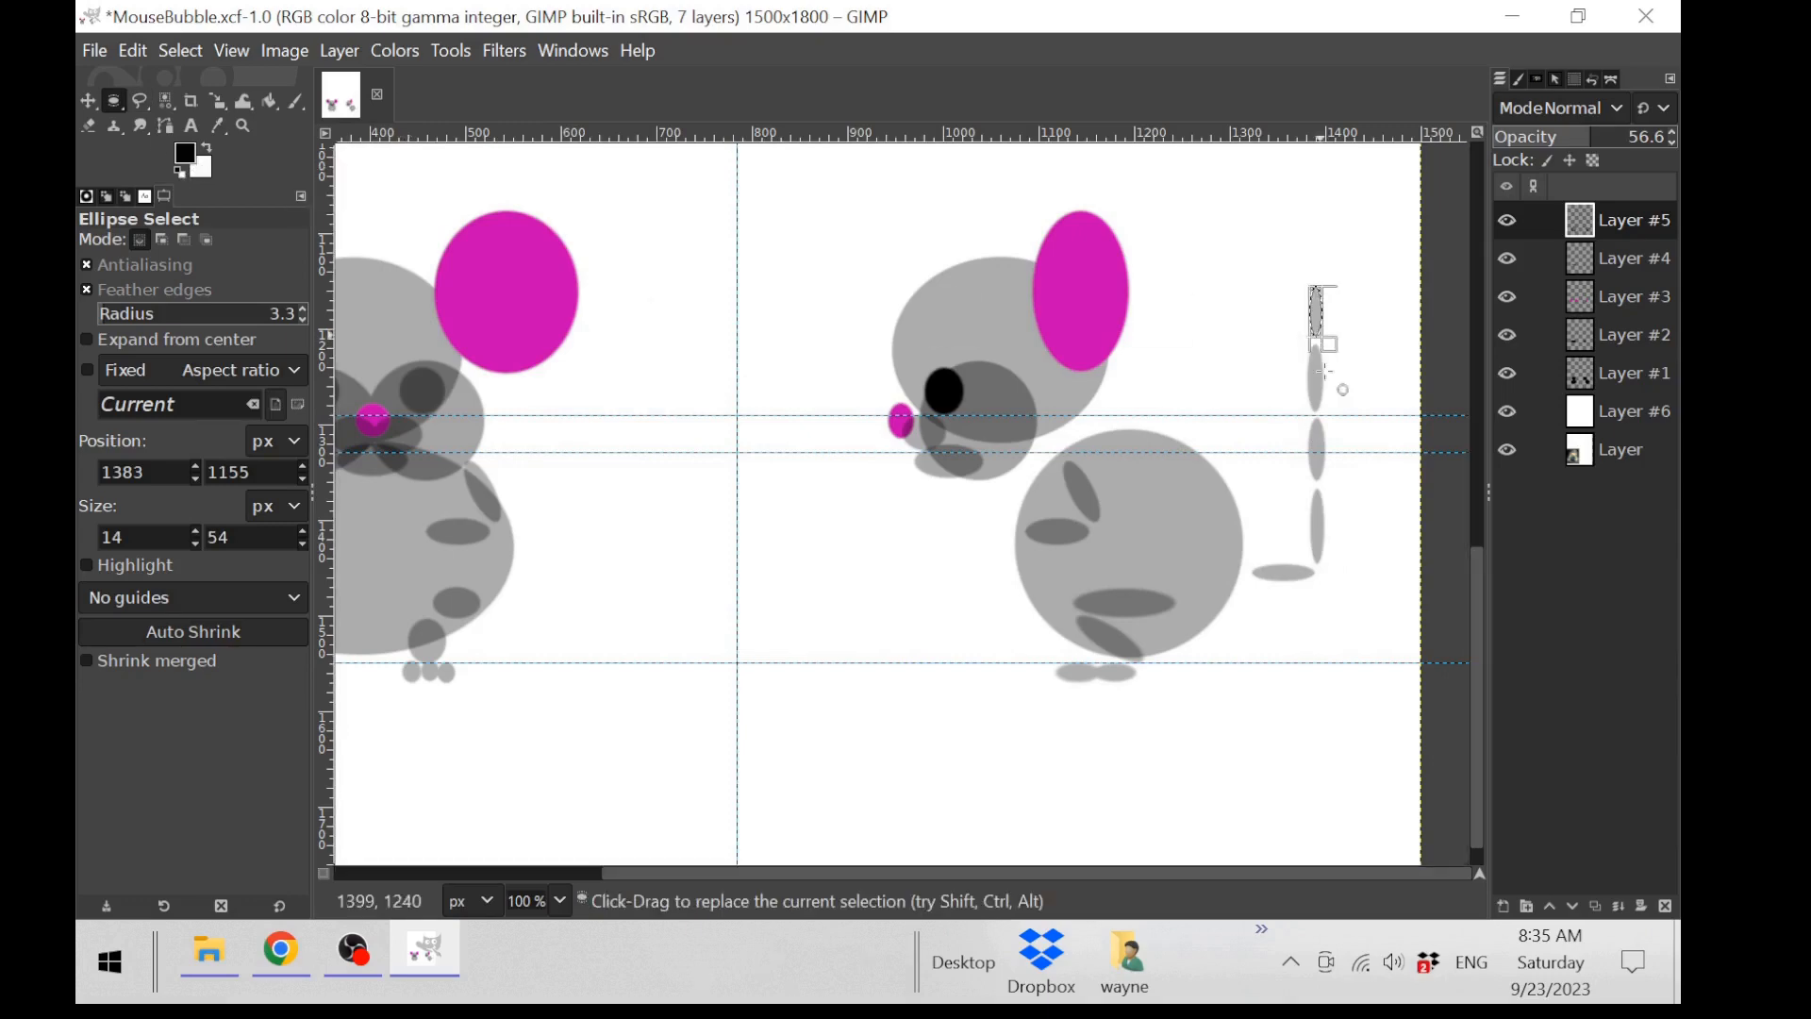
pyautogui.click(972, 594)
pyautogui.scroll(-2, 981, 596)
pyautogui.scroll(1, 998, 594)
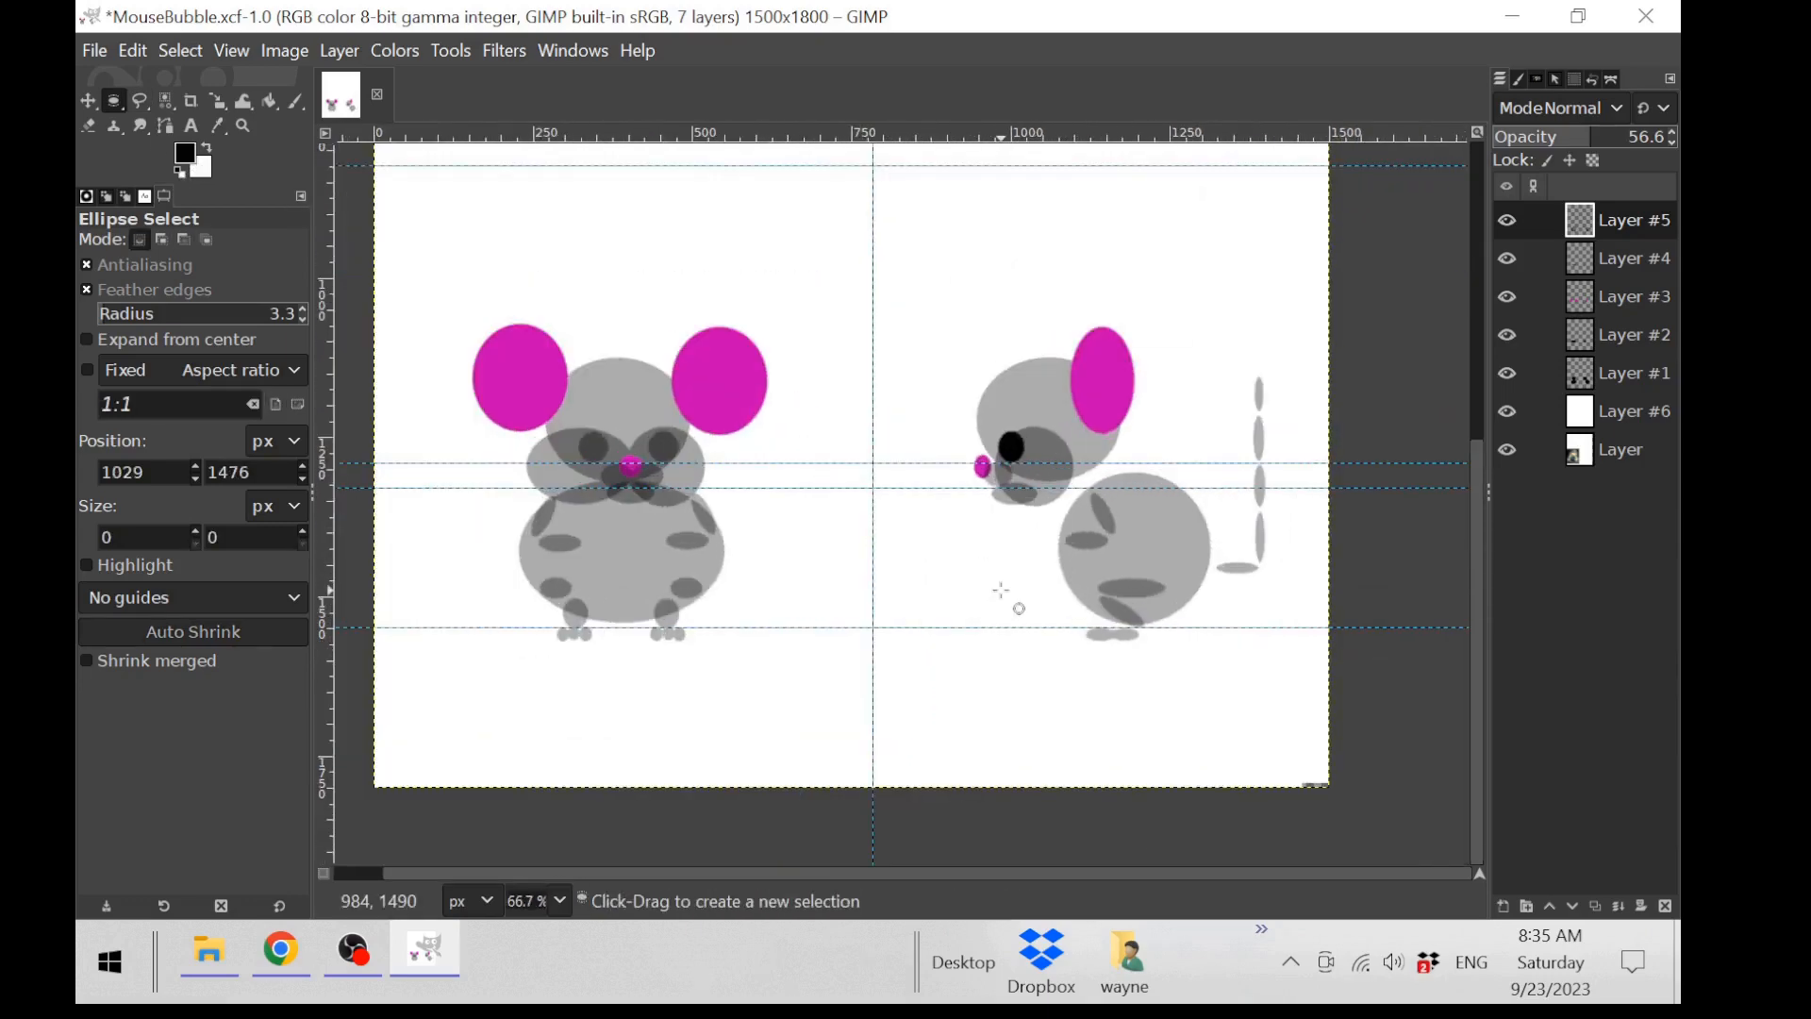
# Step: Save the image, then make a rectangular selection about 1549 × 716 px around the front and side views of the mouse
pyautogui.press('ctrl')
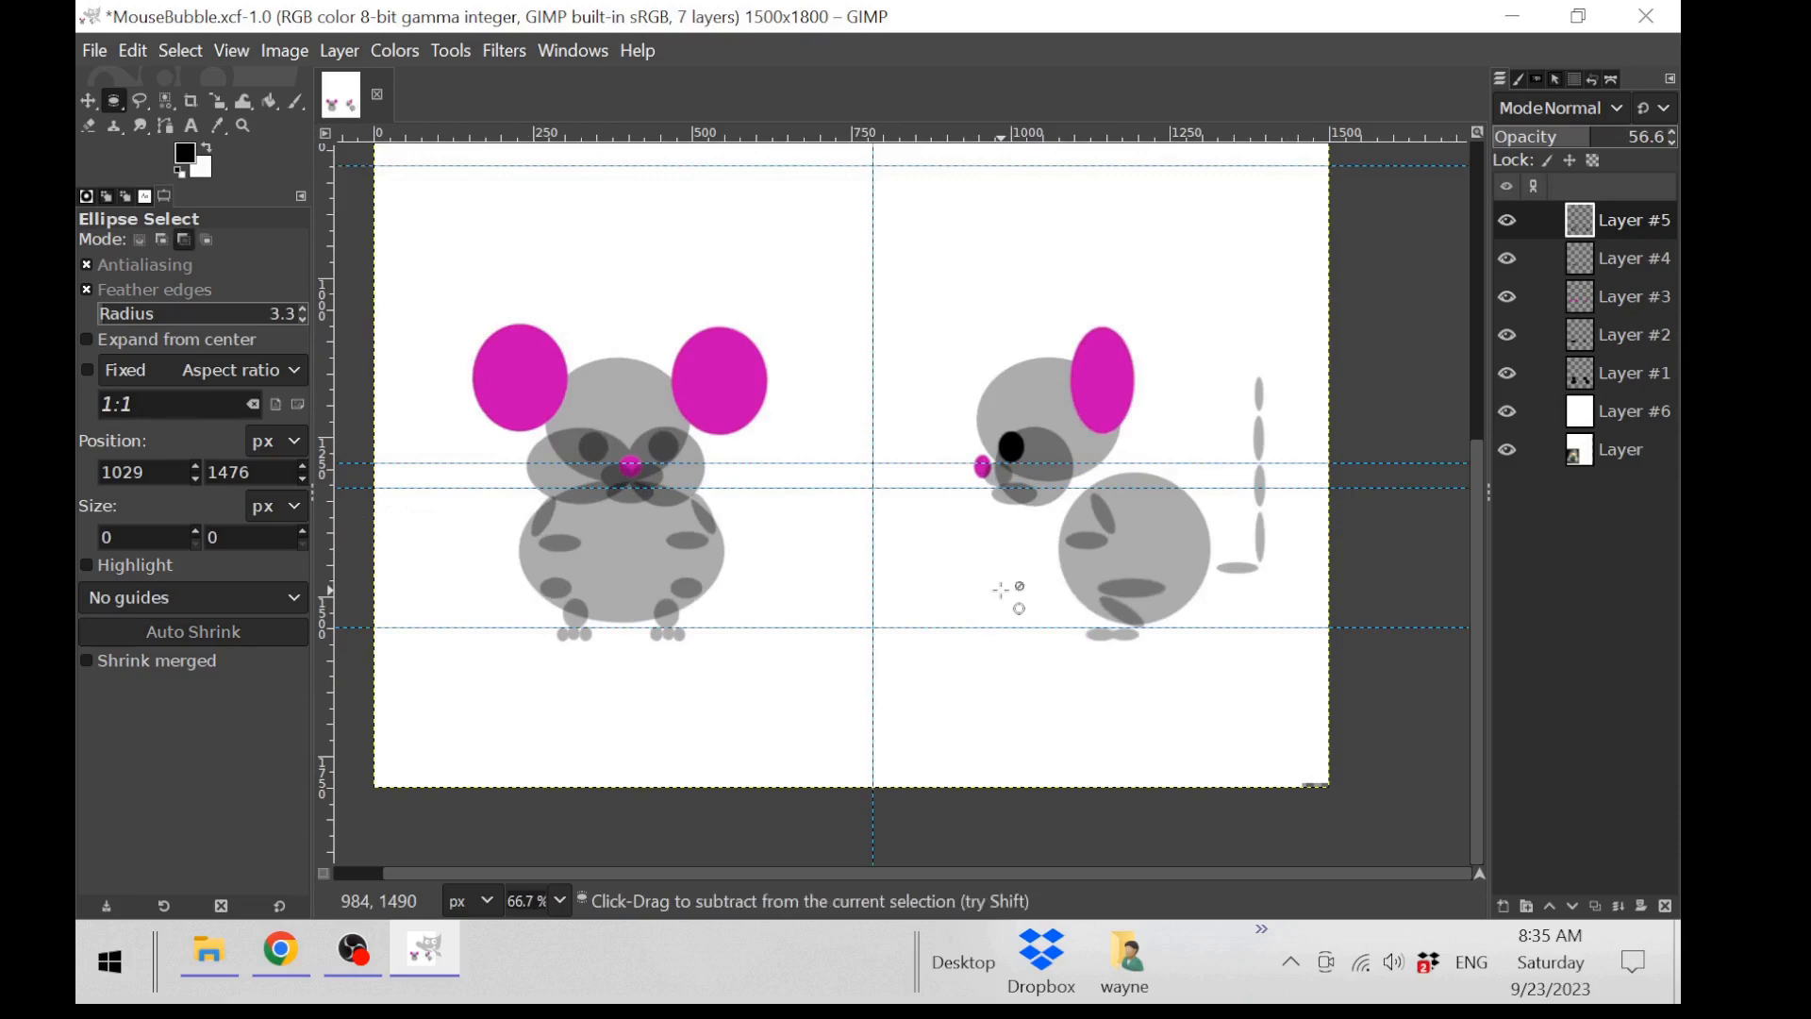
pyautogui.hotkey('ctrl', 's')
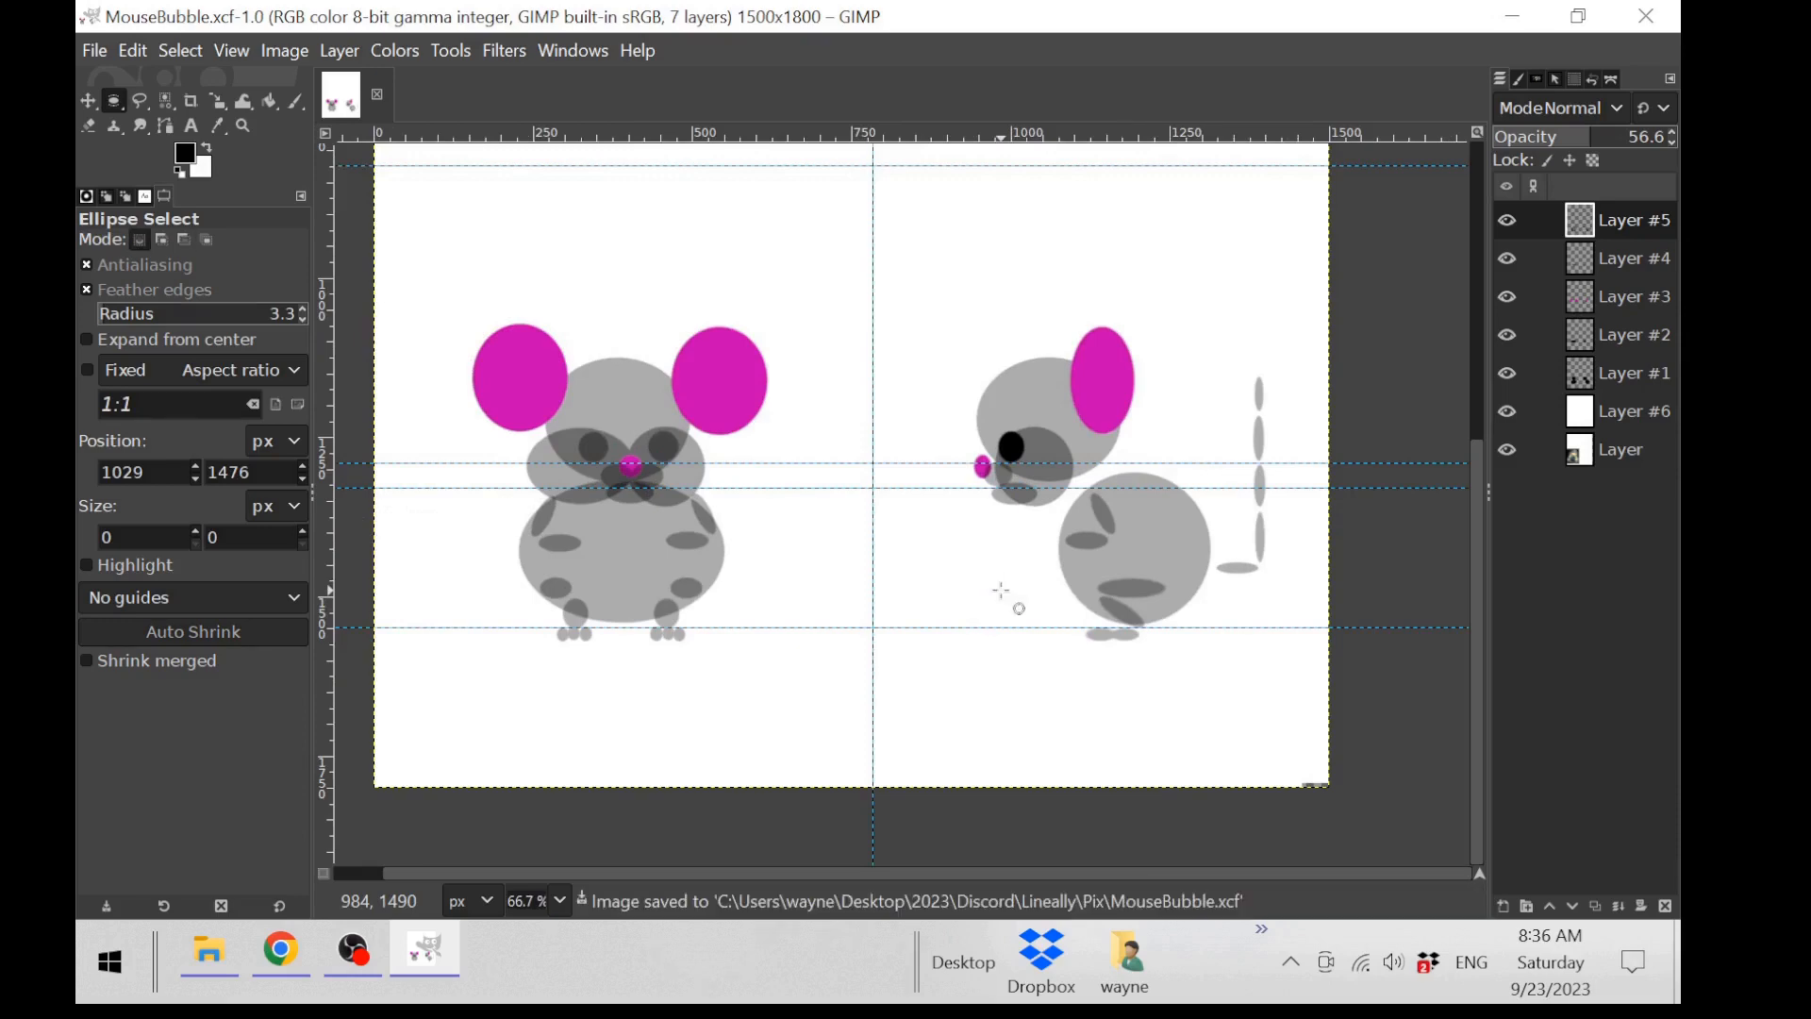
pyautogui.scroll(3, 1076, 573)
pyautogui.scroll(-2, 1084, 579)
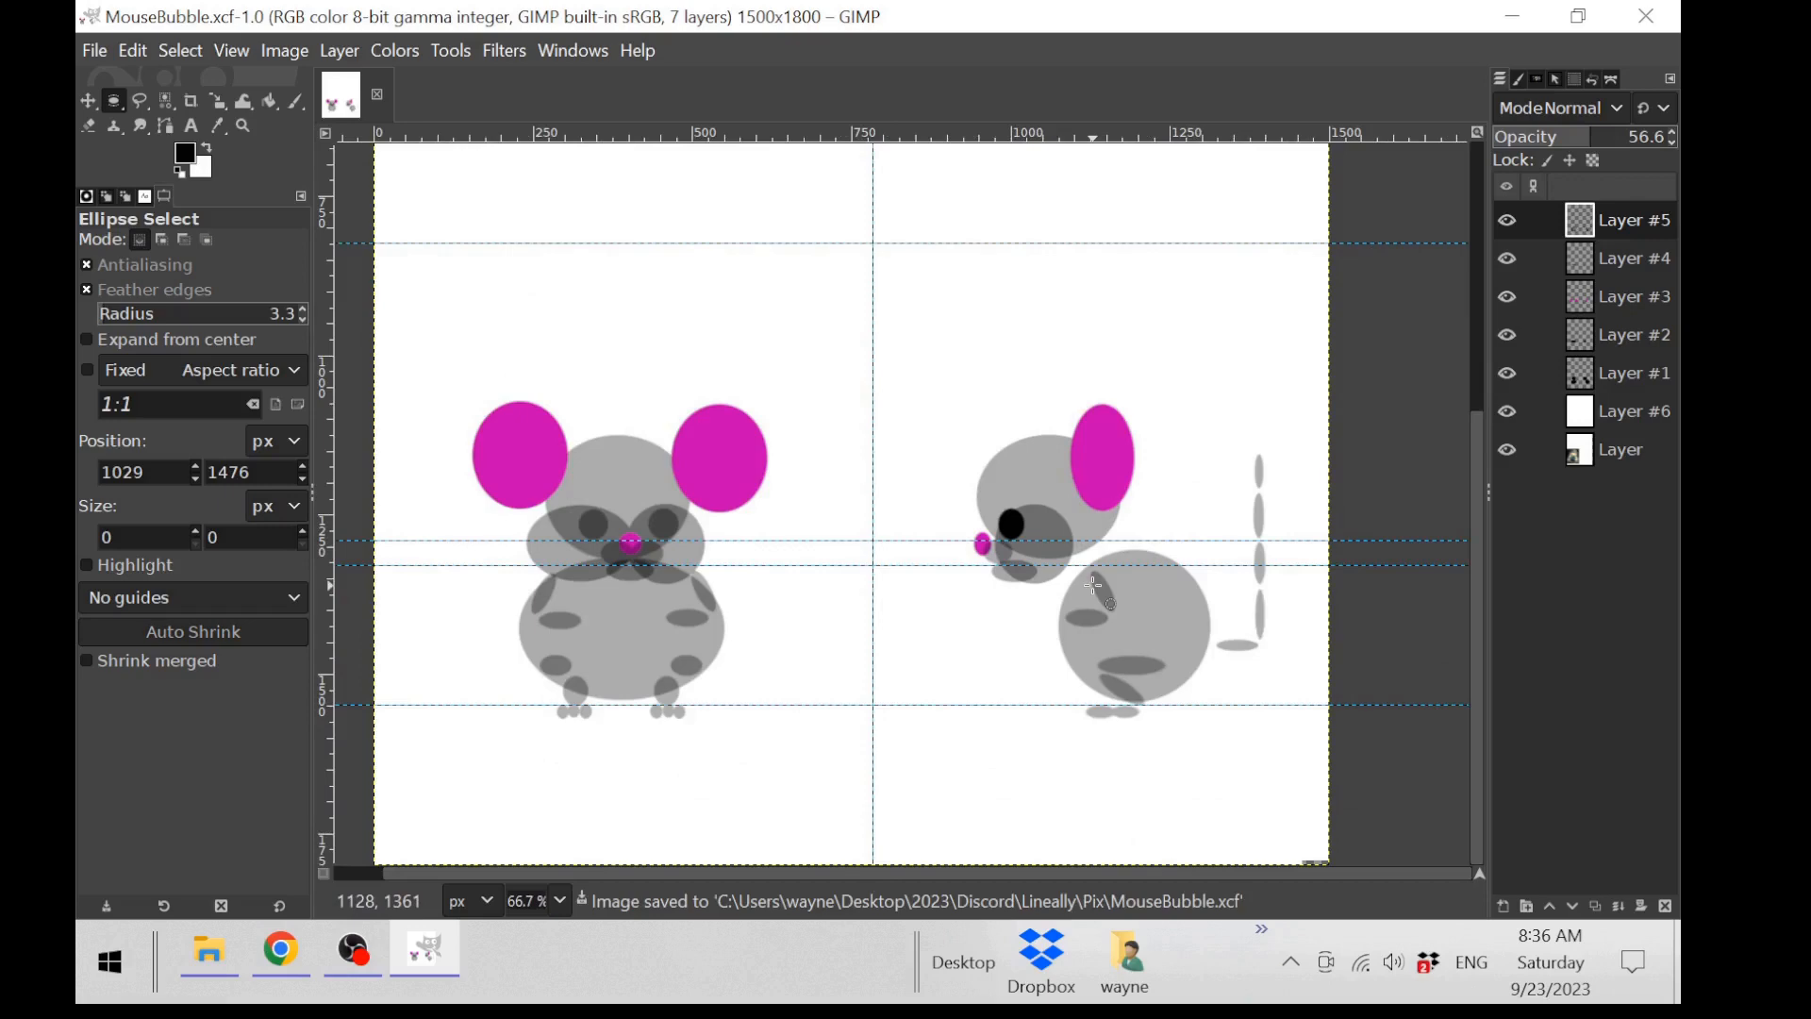
pyautogui.rightClick(115, 102)
pyautogui.click(171, 106)
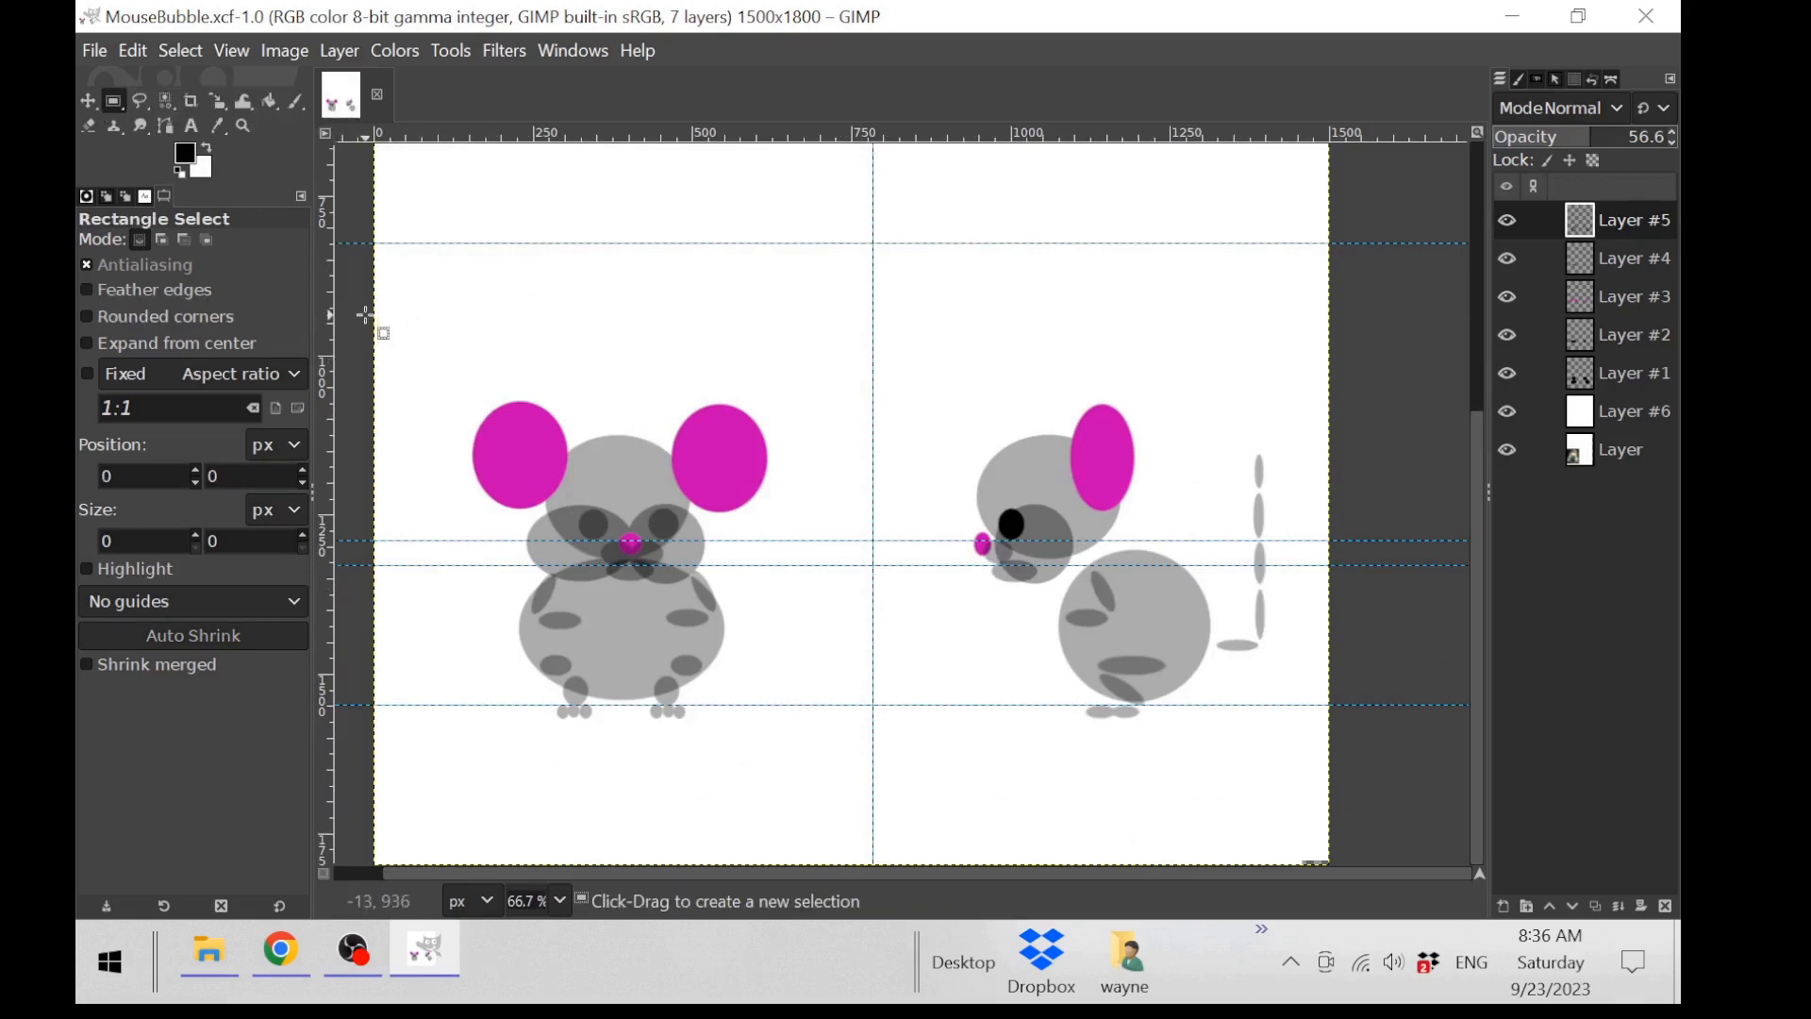
pyautogui.moveTo(366, 314); pyautogui.dragTo(1354, 769)
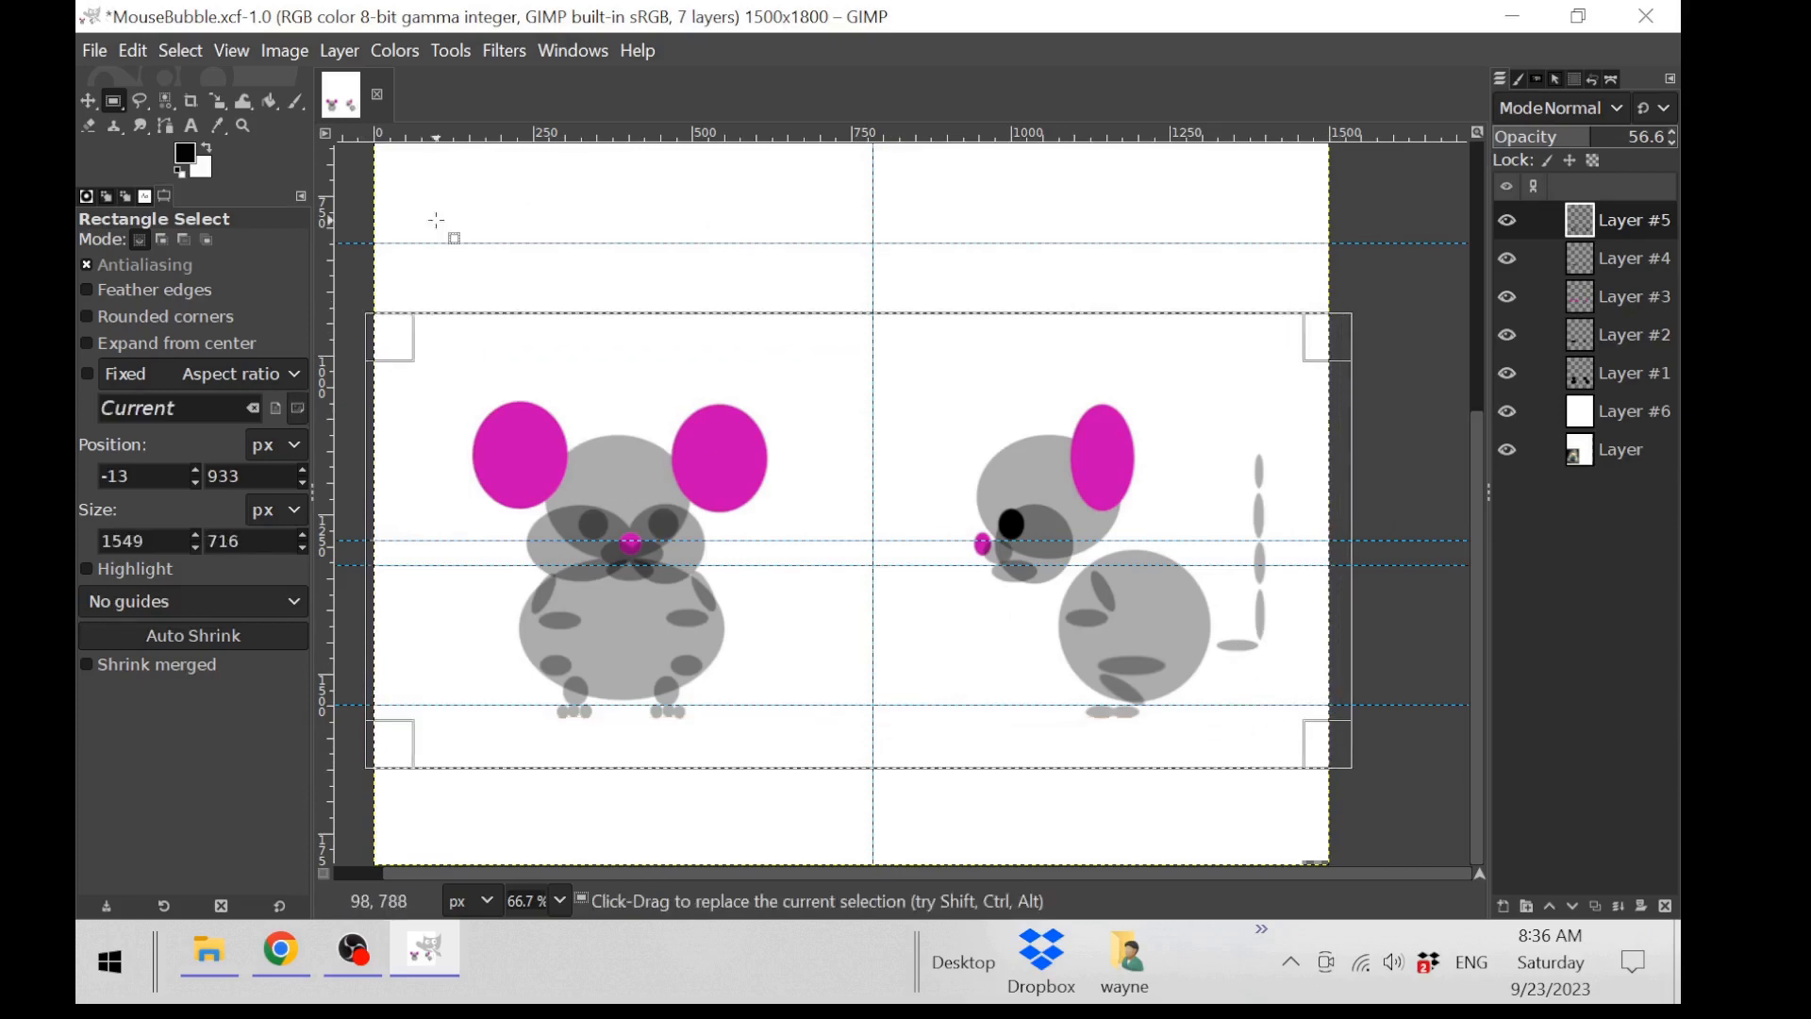
# Step: Create a new layer from everything visible and copy the selected area containing both mouse views from it
pyautogui.rightClick(1570, 219)
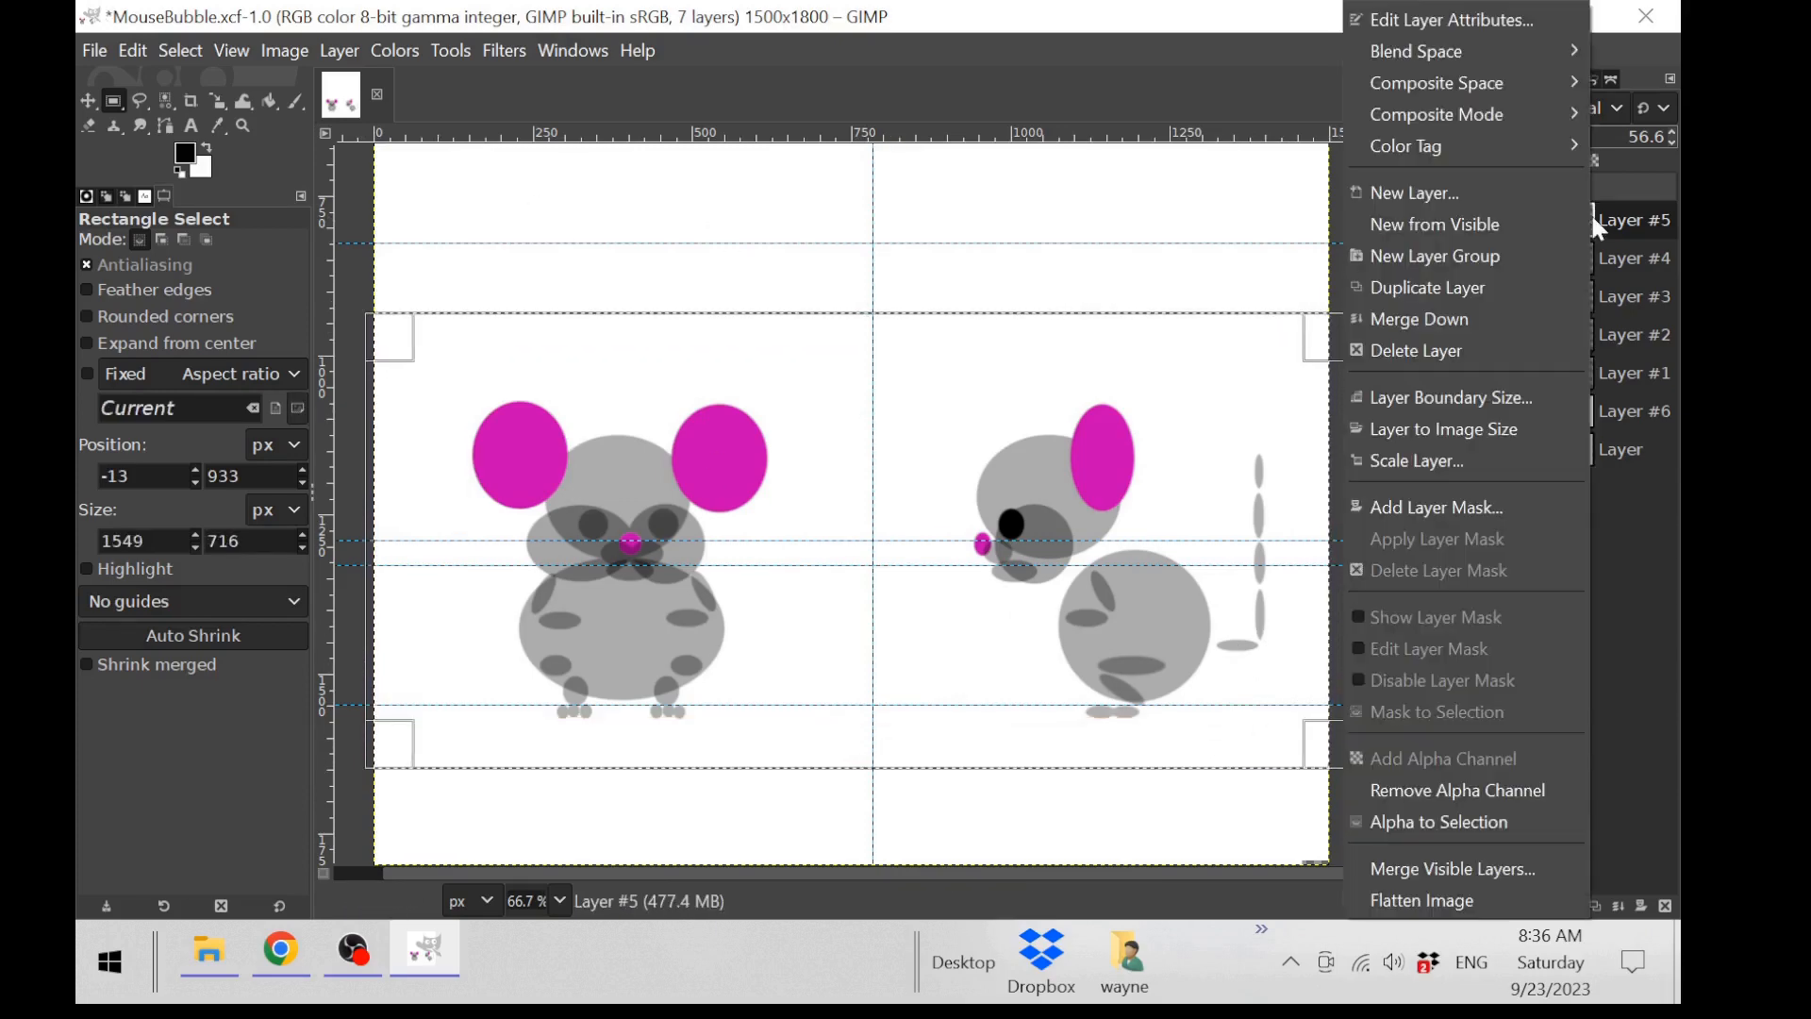
pyautogui.click(1544, 226)
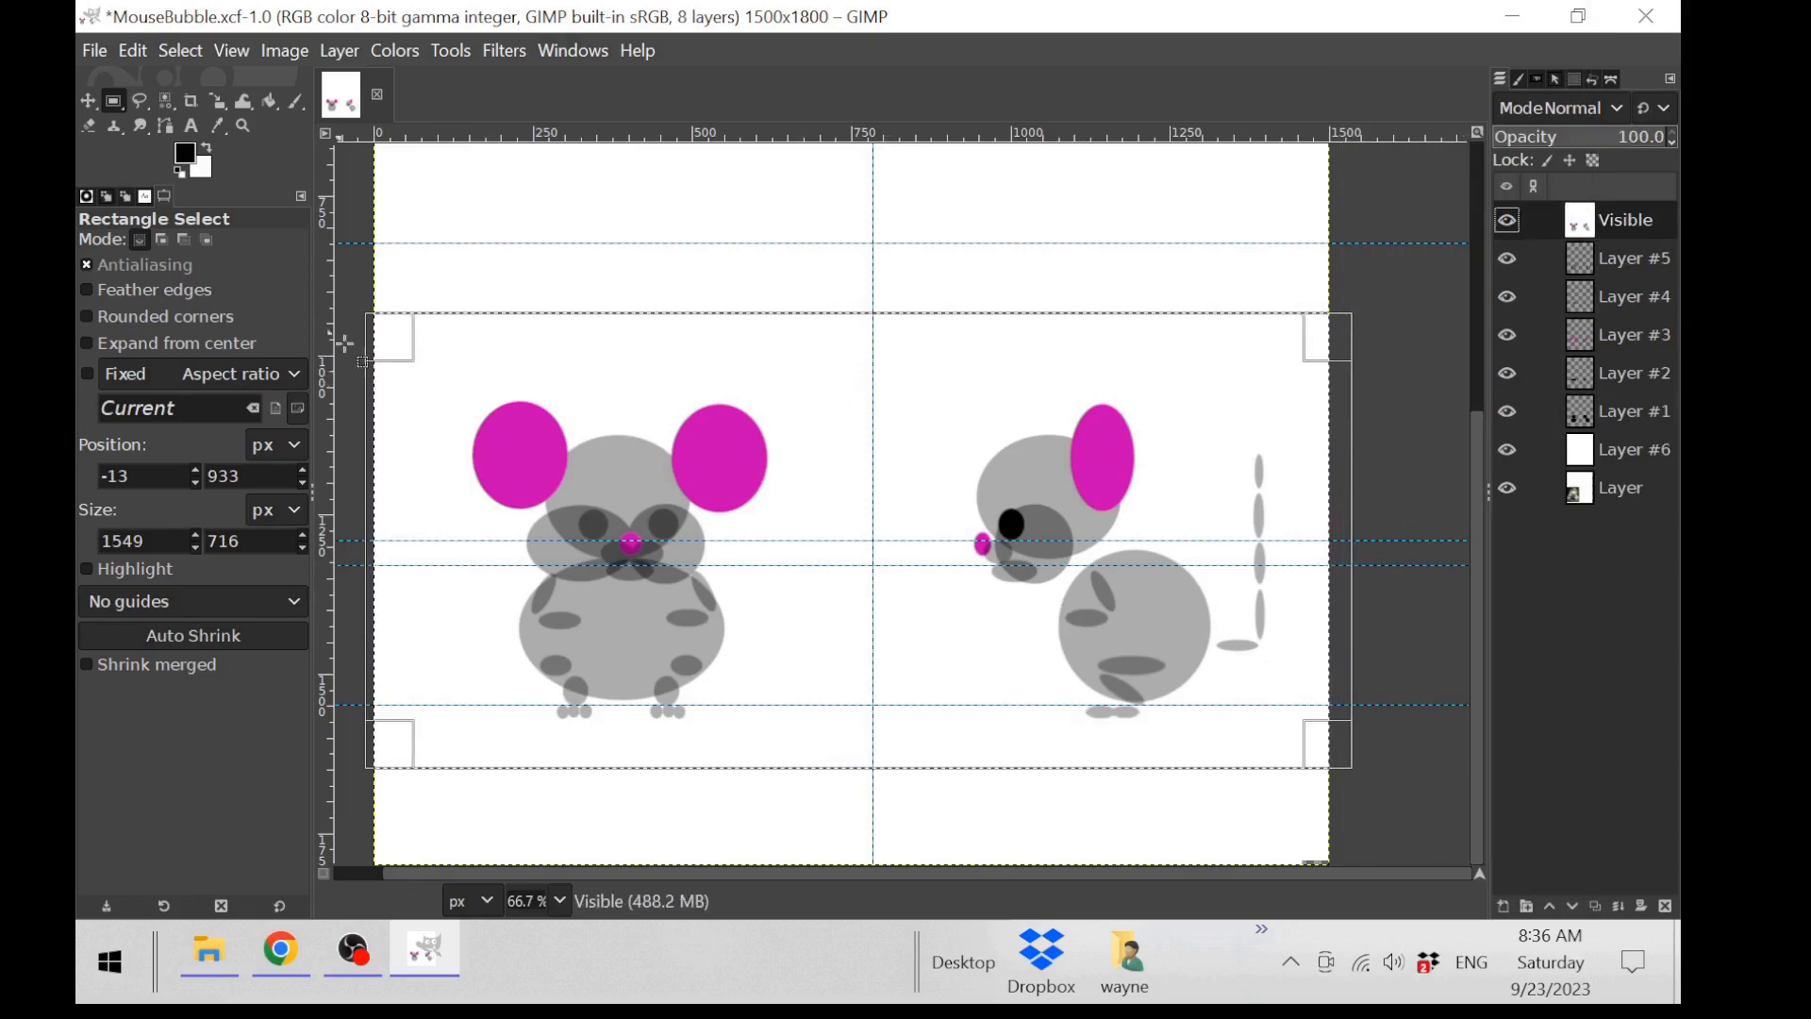
pyautogui.hotkey('ctrl', 'c')
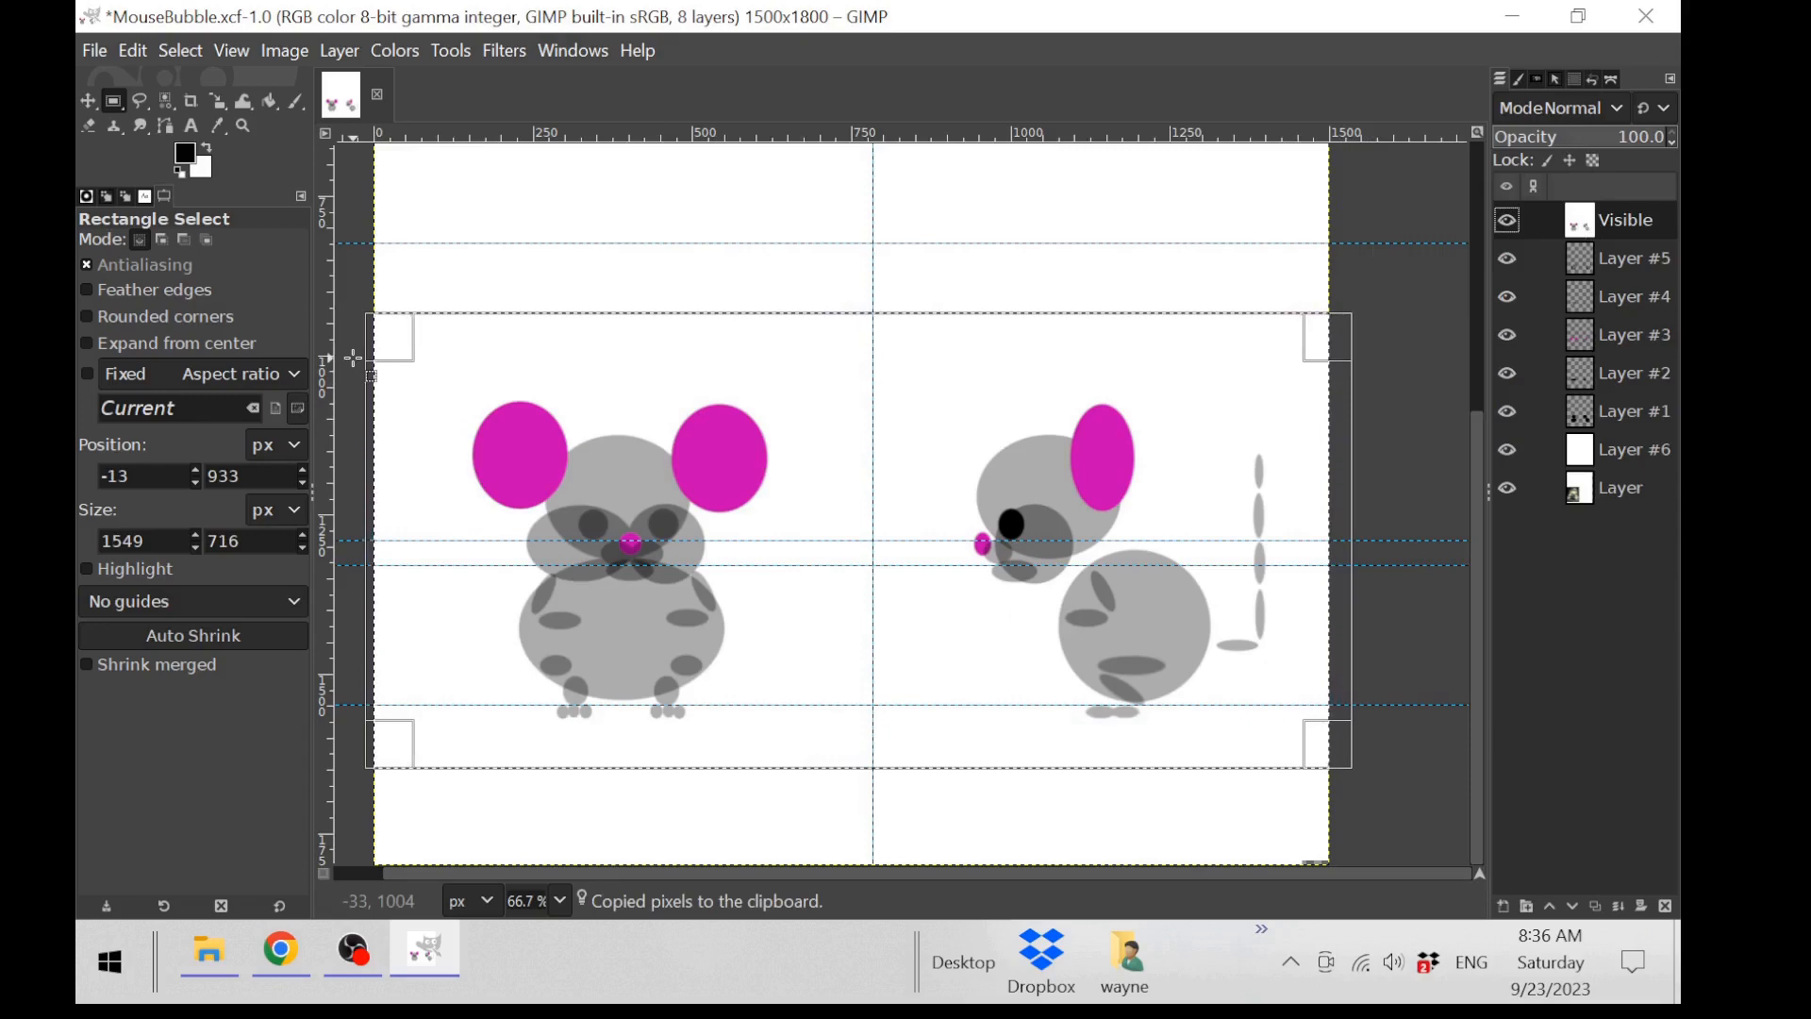
pyautogui.hotkey('ctrl', 'v')
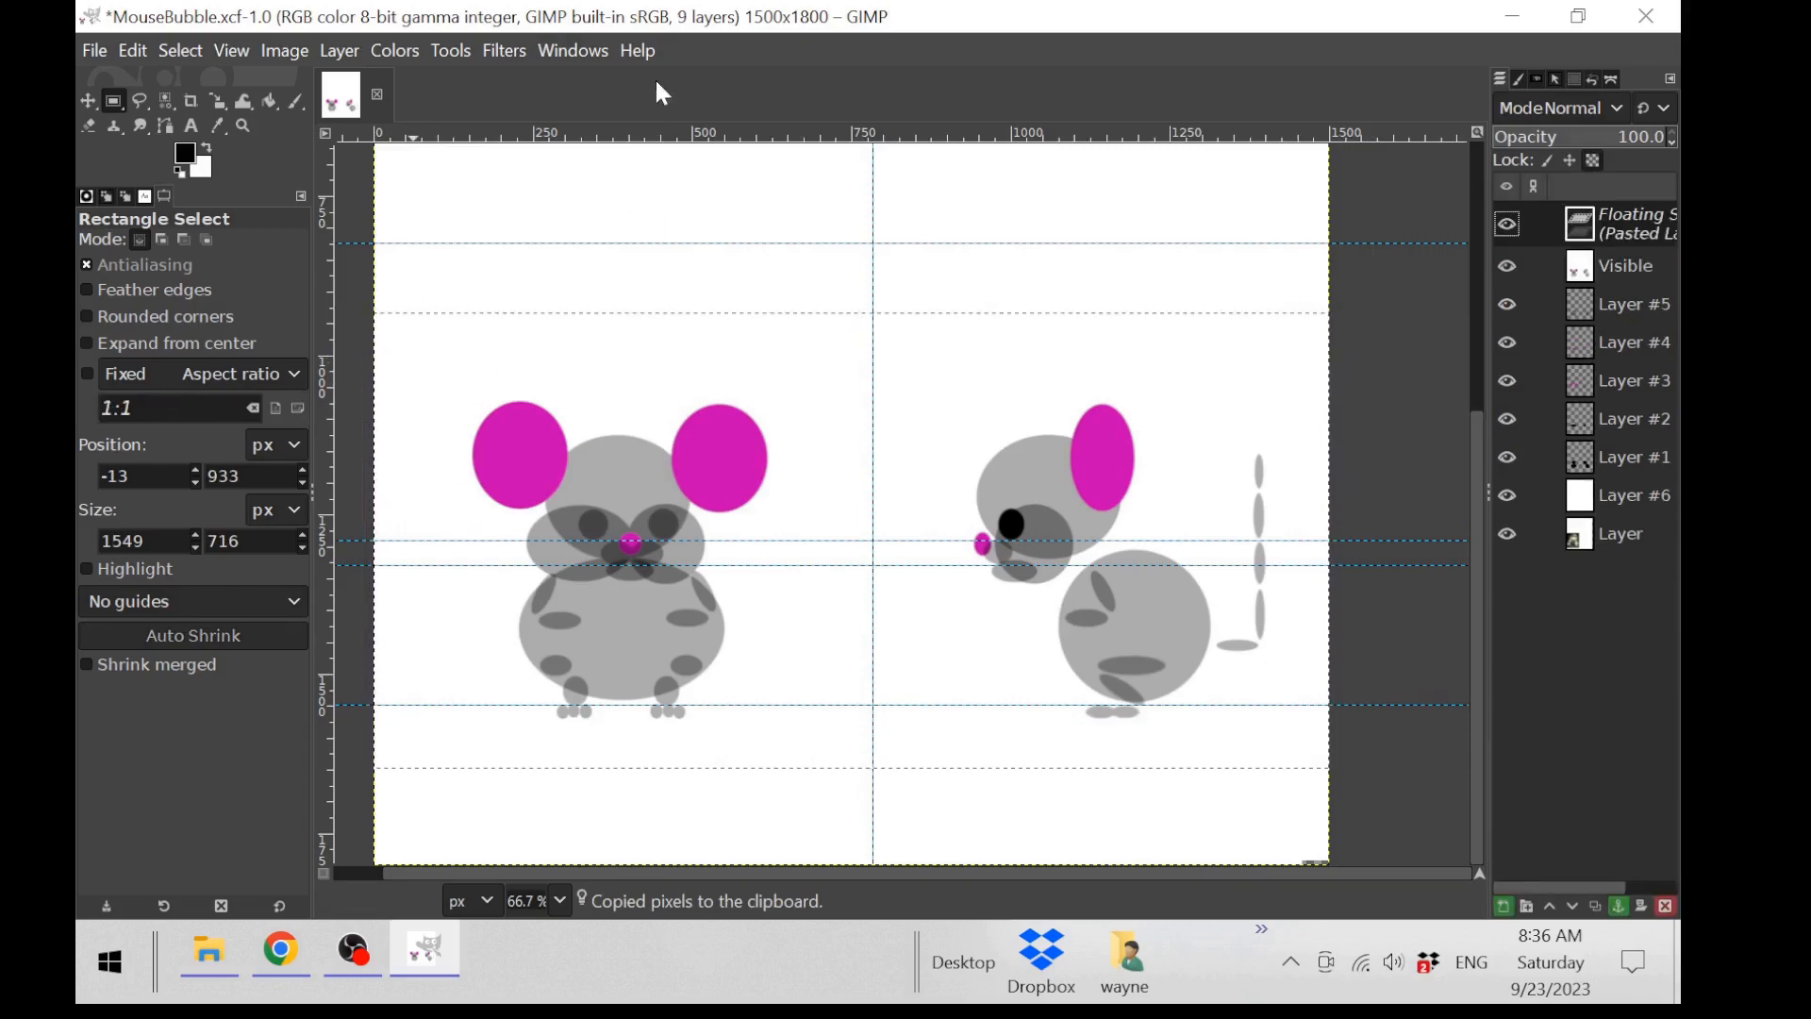
pyautogui.click(1621, 908)
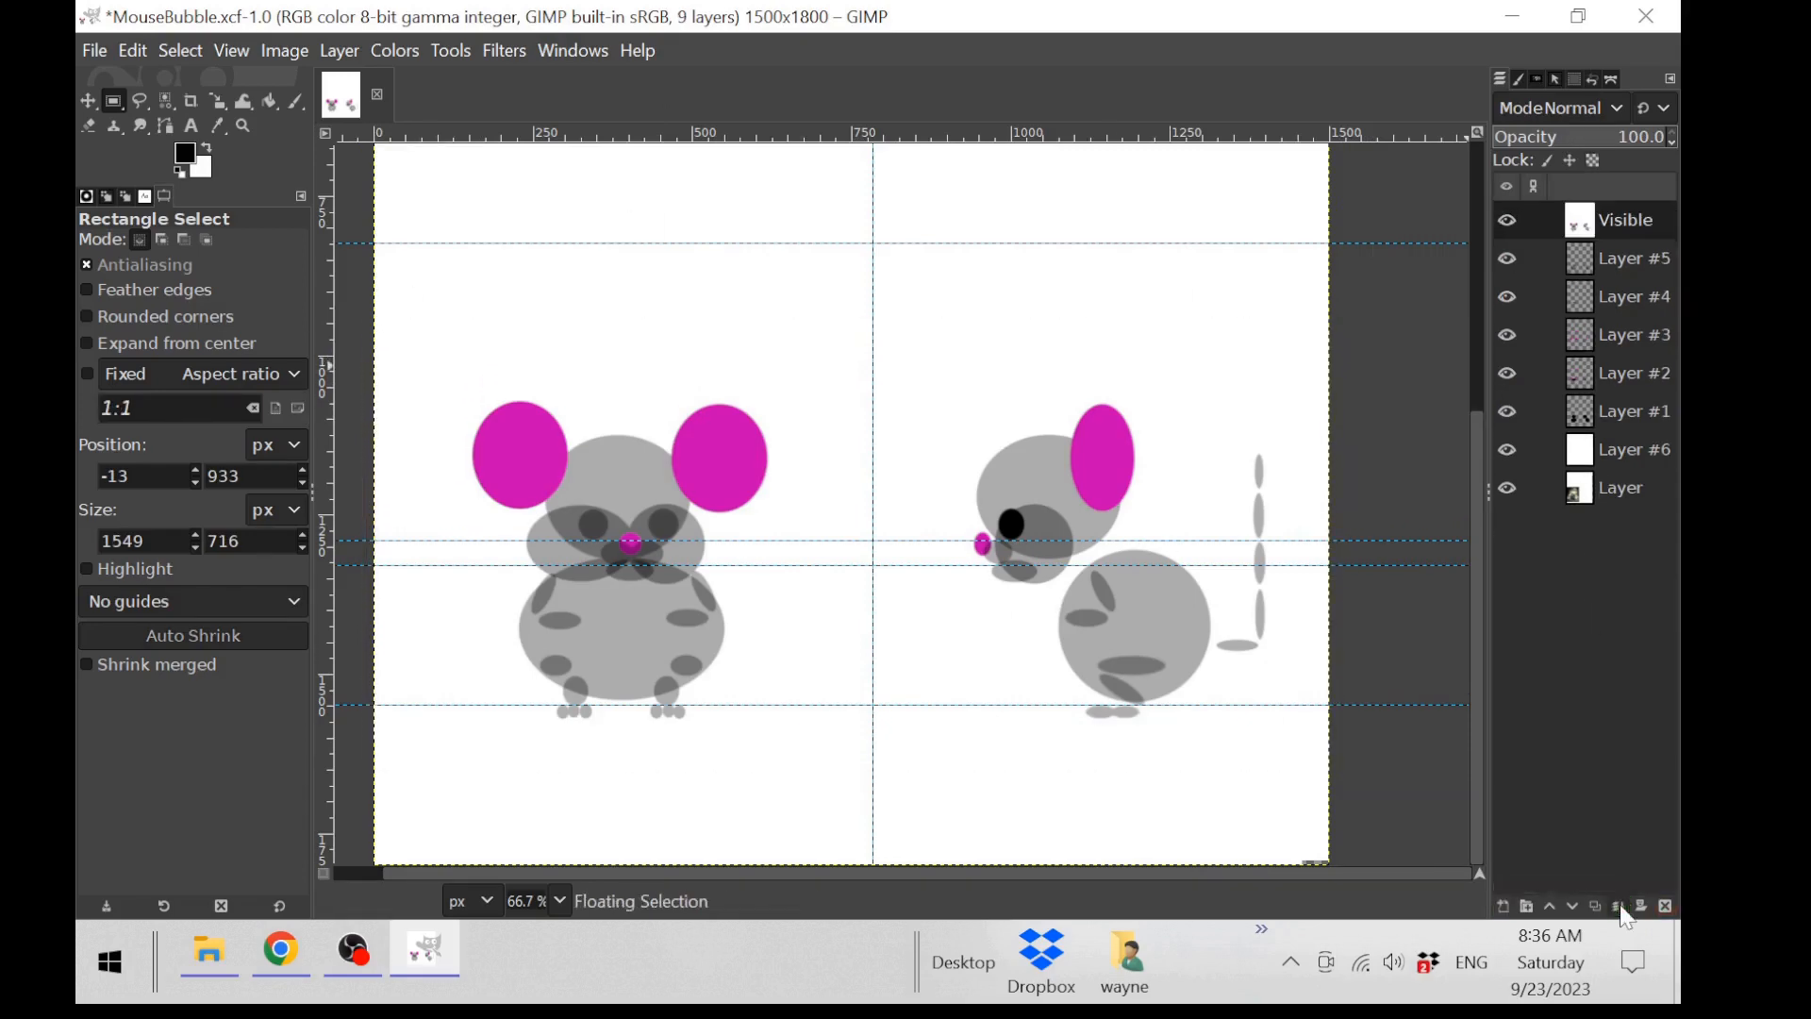
pyautogui.moveTo(851, 854); pyautogui.dragTo(856, 856)
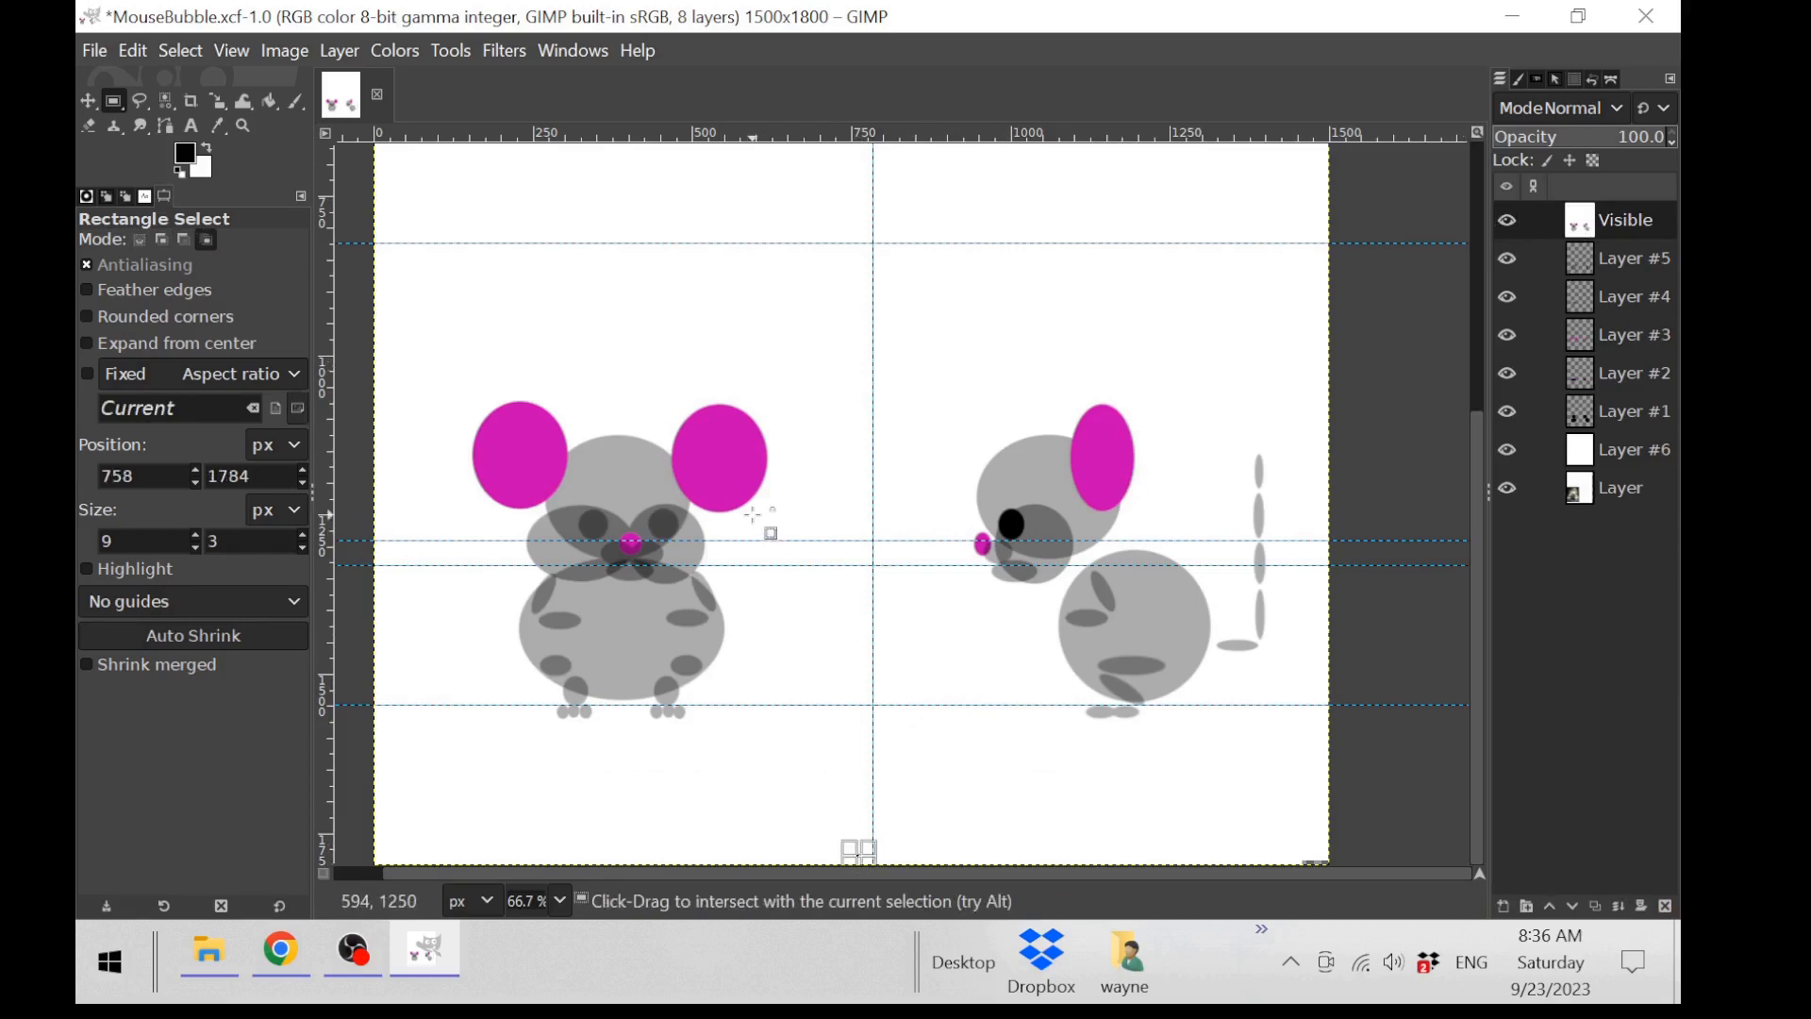
# Step: Paste the copied front and side mouse views as a new, separate image
pyautogui.hotkey('ctrl', 'shift', 'v')
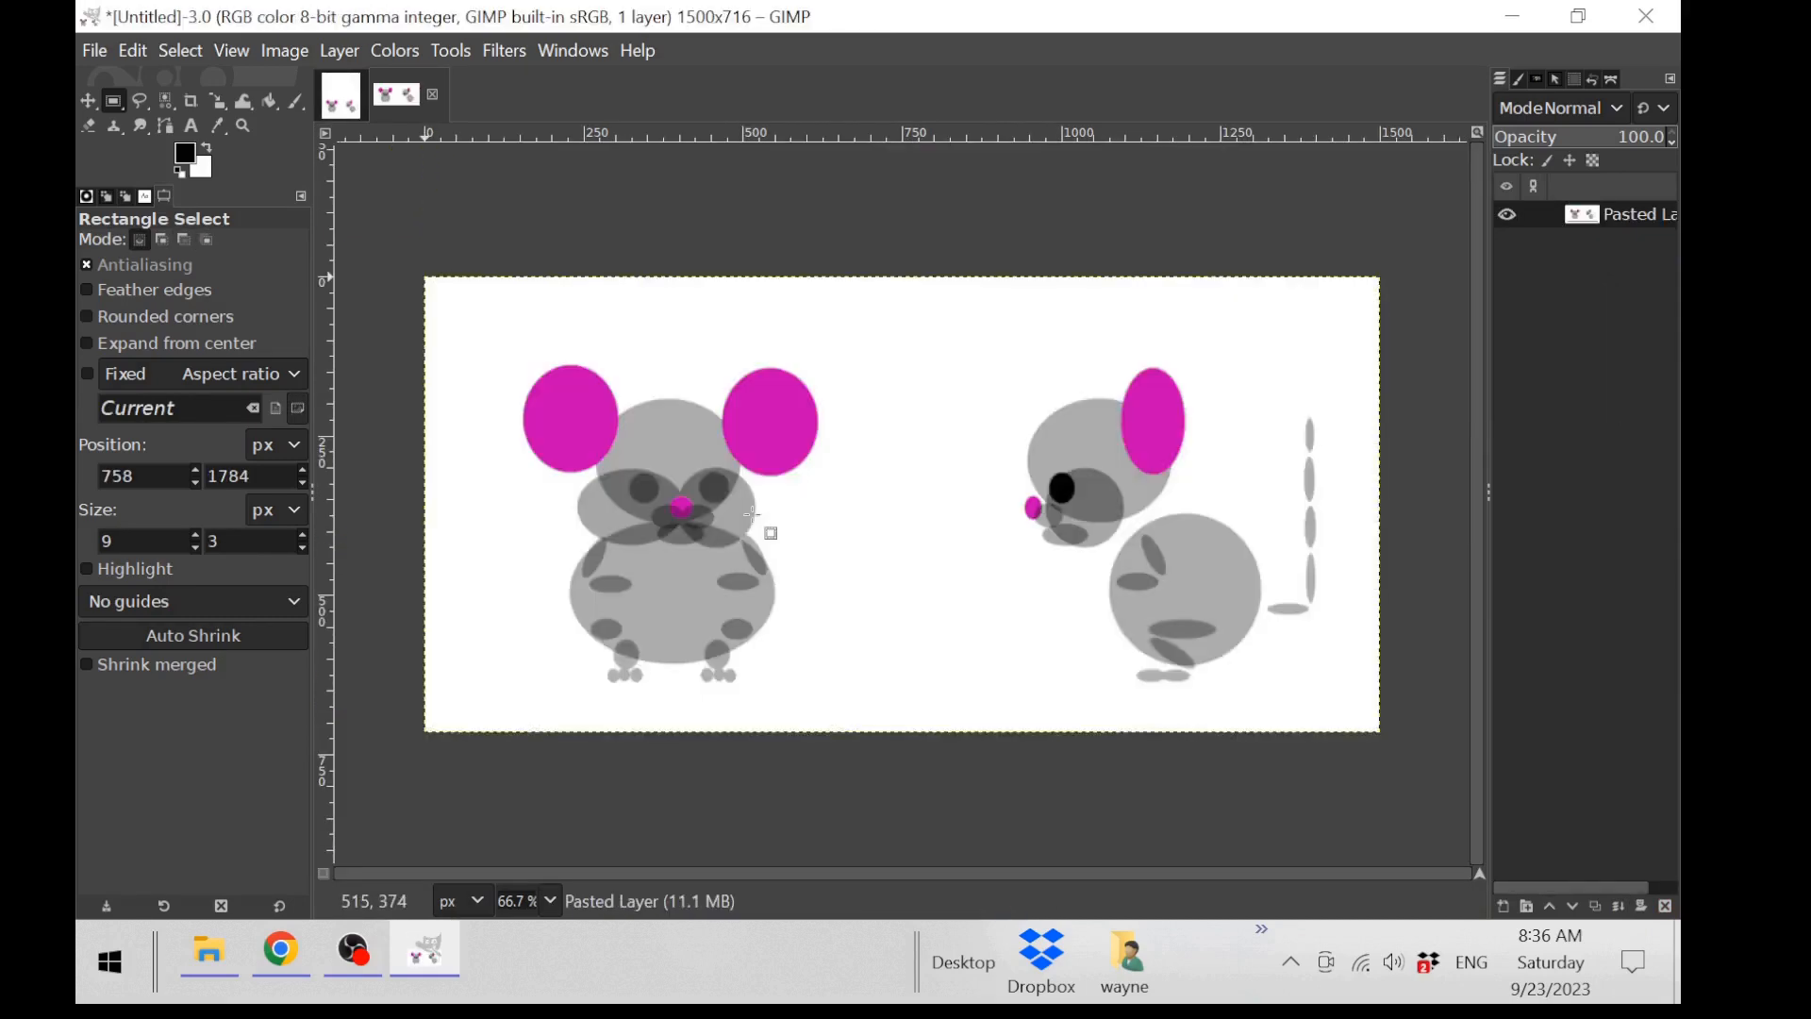